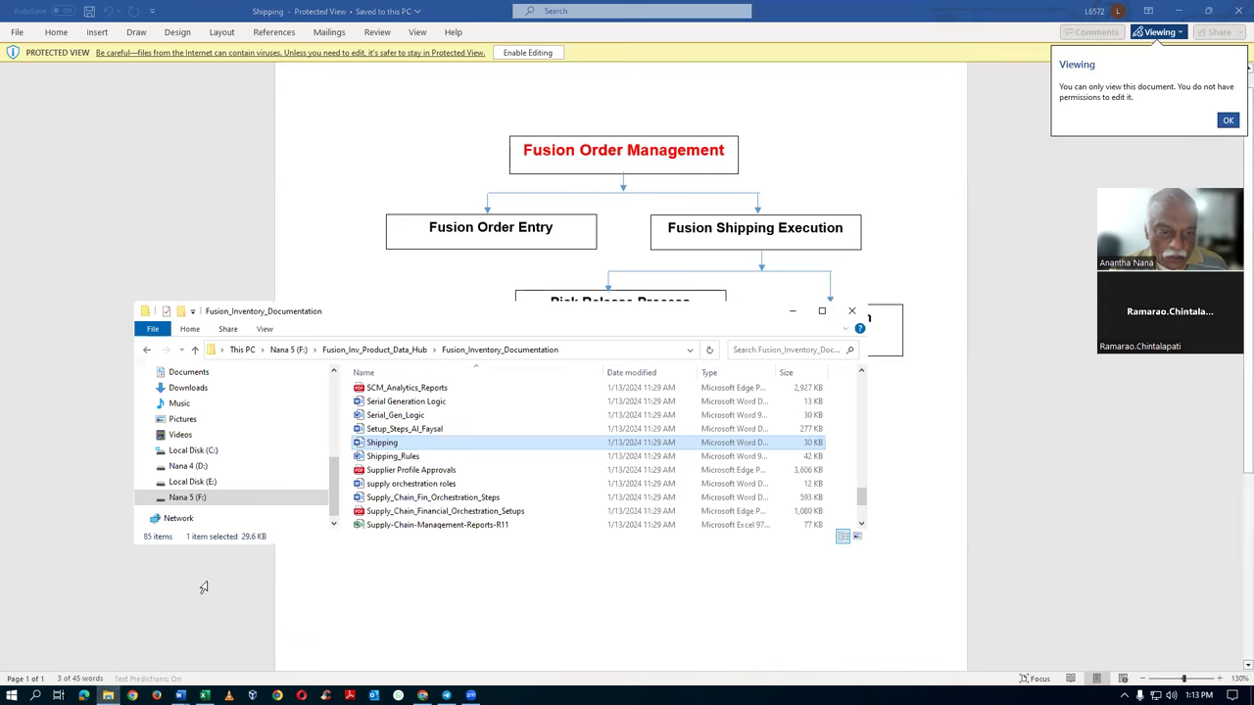
Open the 12_Lot_Revision_Exercise workbook from the Additional_Docs_Records_5 folder inside Fusion_Inv_Product_Data_Hub
{"action": "left_click", "coordinate": [375, 355]}
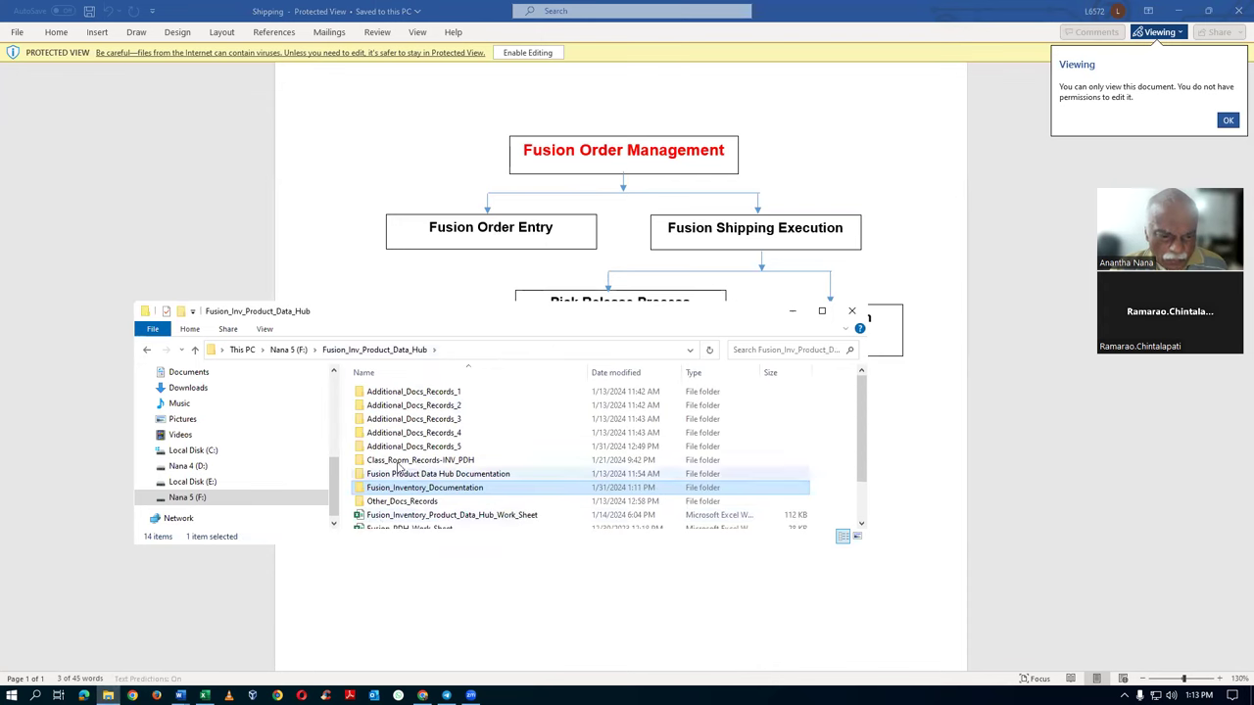
{"action": "left_click", "coordinate": [497, 449]}
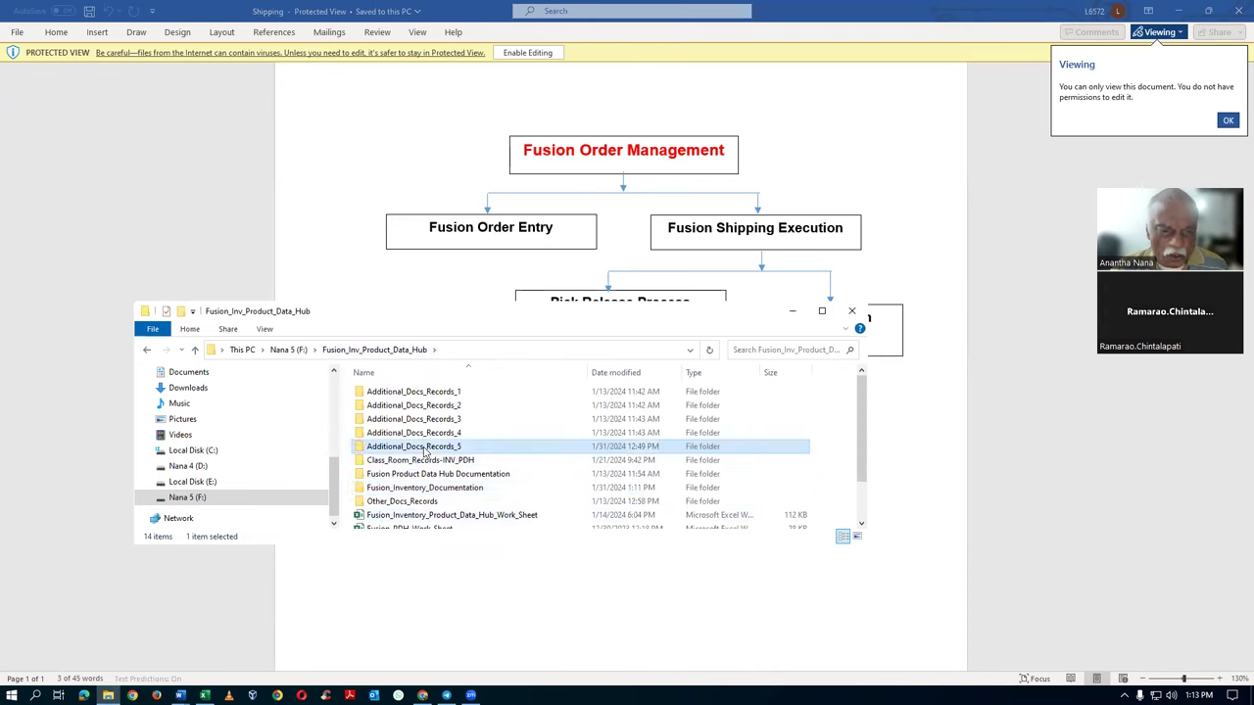
{"action": "double_click", "coordinate": [497, 449]}
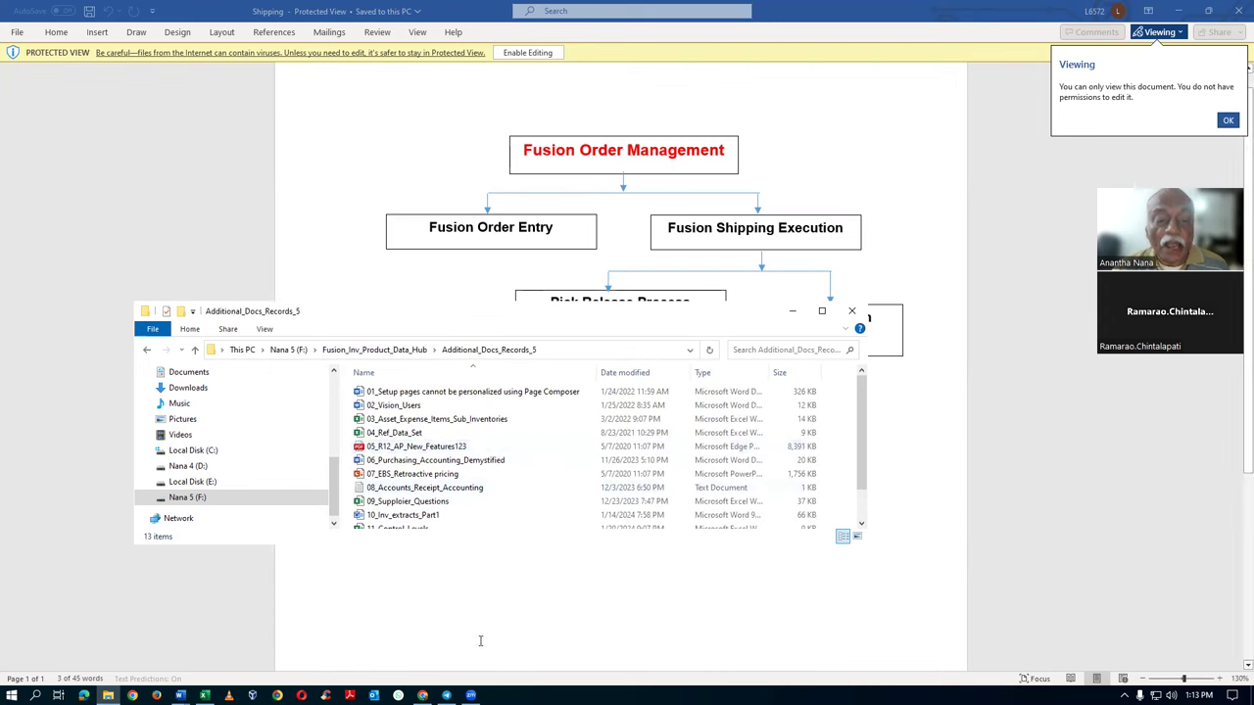
{"action": "scroll", "coordinate": [473, 509], "scroll_direction": "down", "scroll_amount": 1}
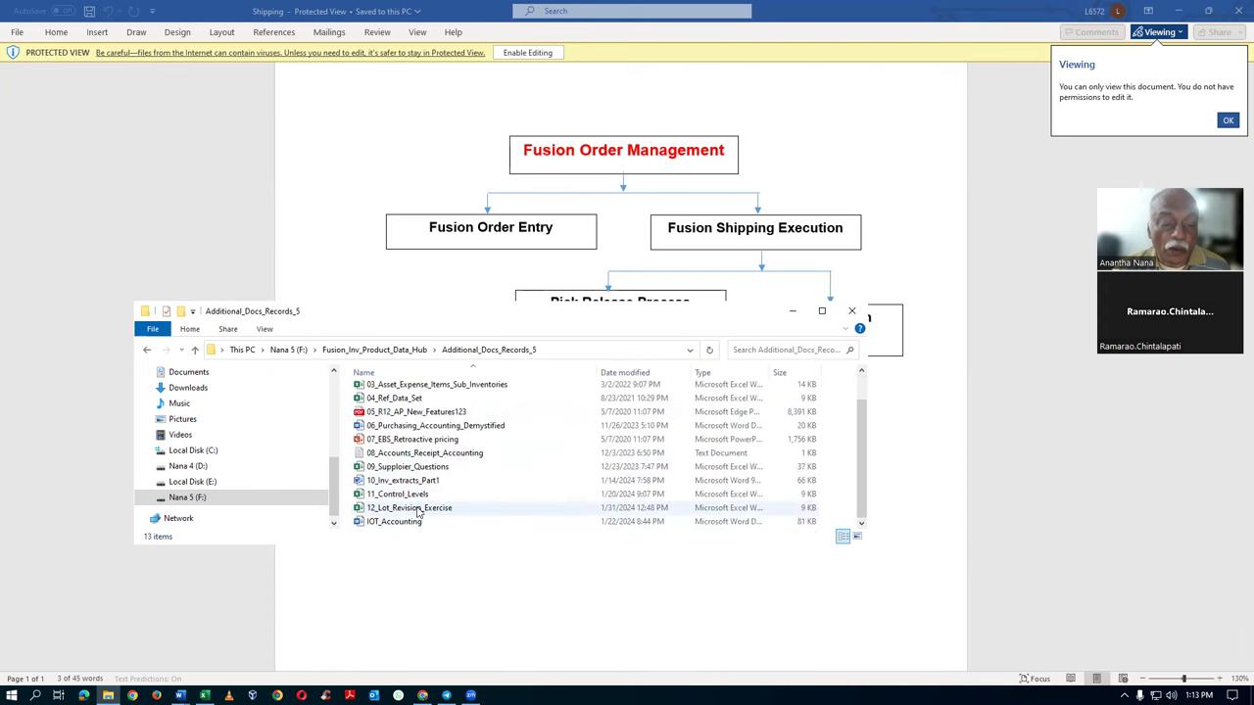
{"action": "left_click", "coordinate": [492, 509]}
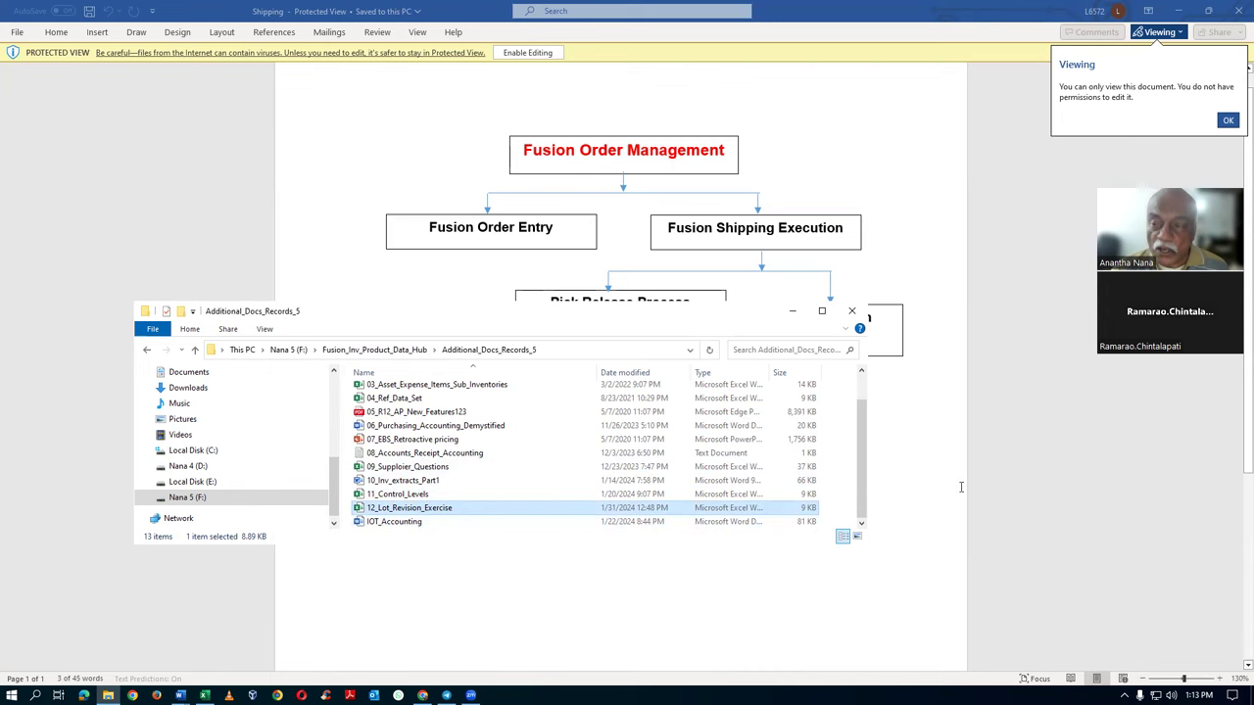
{"action": "left_click", "coordinate": [504, 640]}
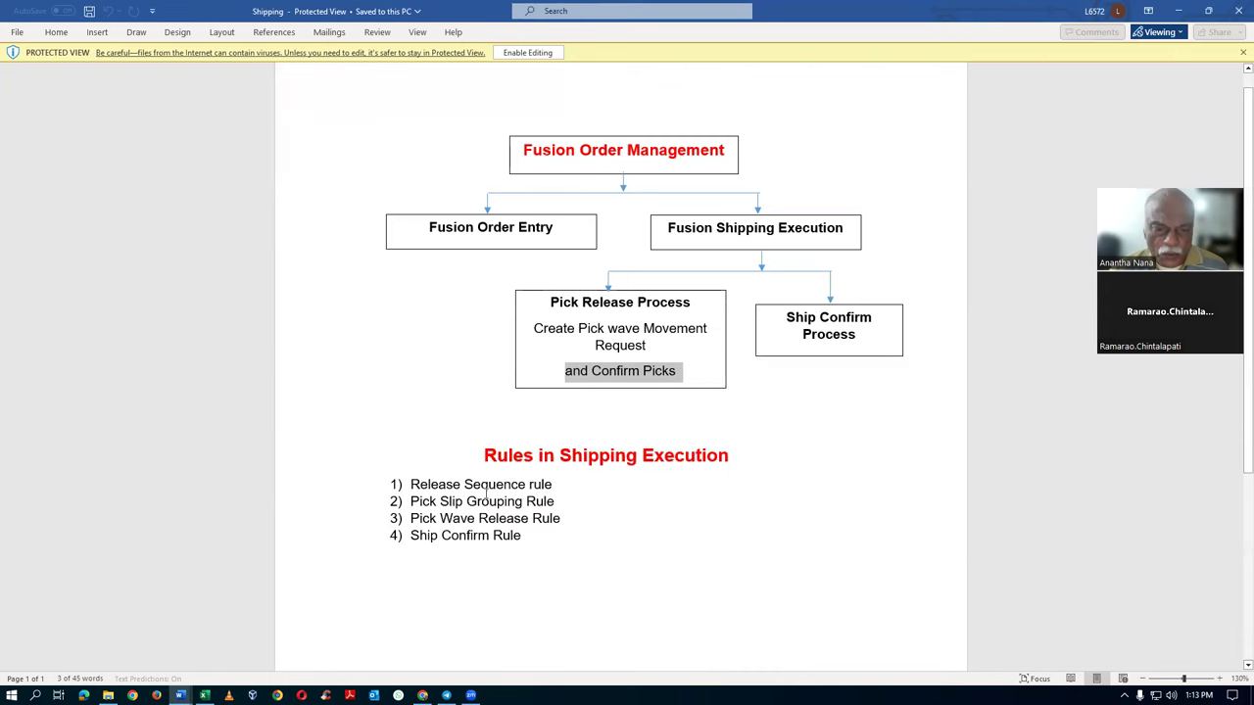
{"action": "left_click", "coordinate": [108, 695]}
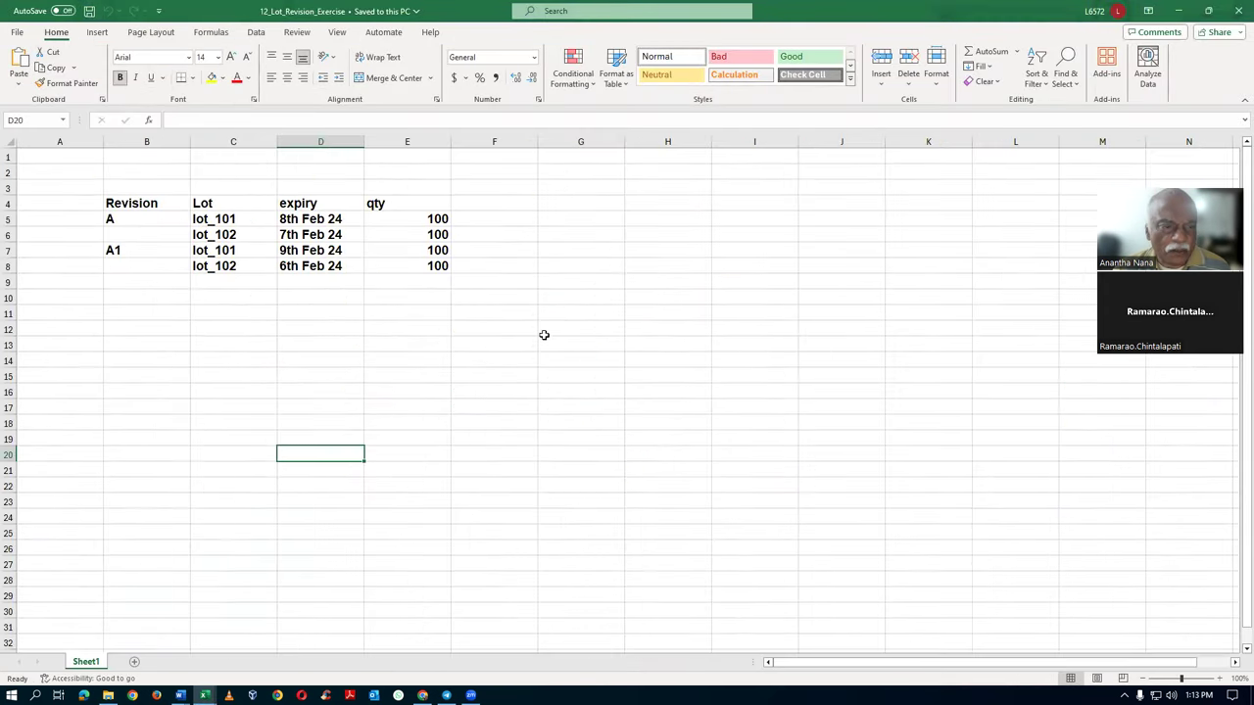
Review the revisions and the lots listed under each of them in the exercise table
{"action": "left_click", "coordinate": [458, 376]}
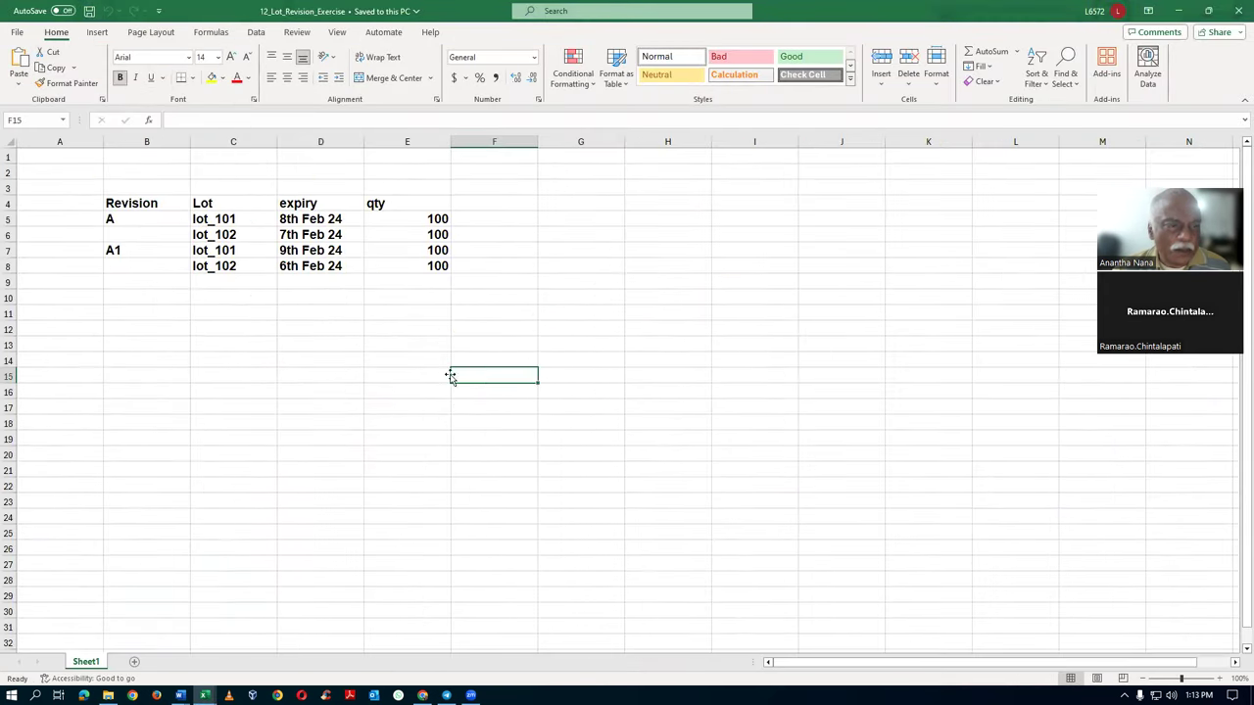
{"action": "left_click", "coordinate": [182, 192]}
{"action": "left_click", "coordinate": [163, 220]}
{"action": "left_click", "coordinate": [145, 250]}
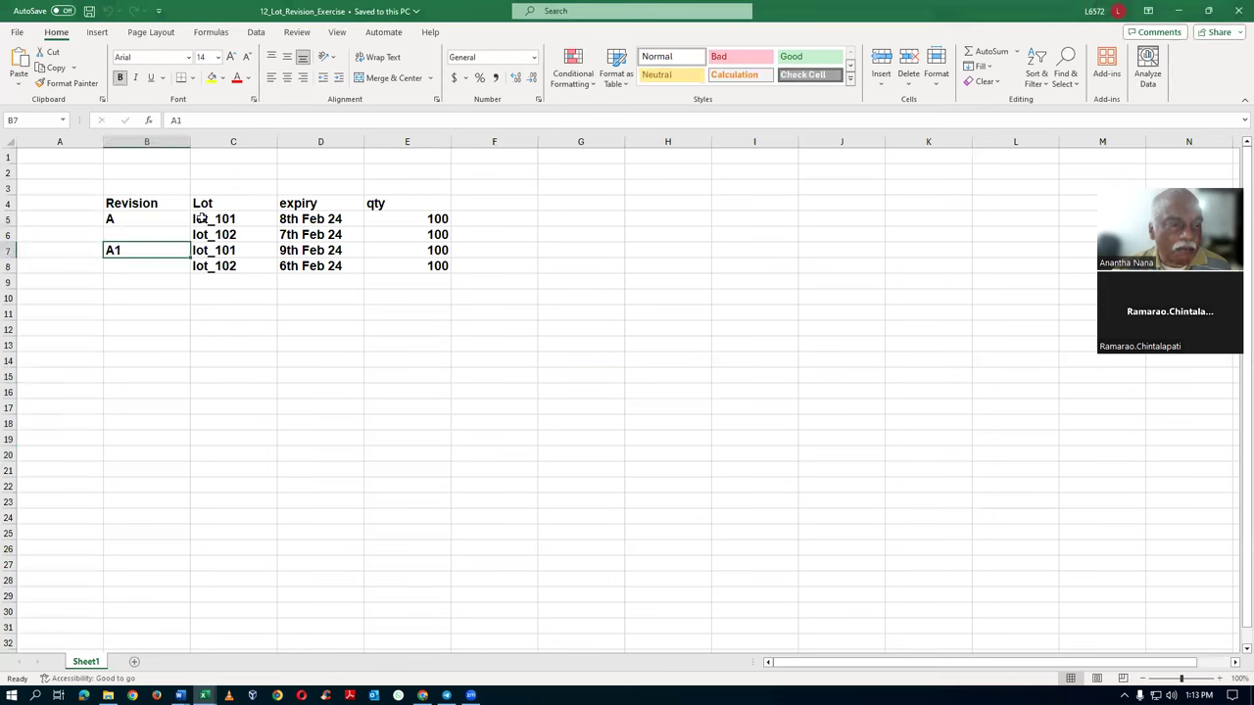
{"action": "left_click", "coordinate": [238, 217]}
{"action": "left_click", "coordinate": [248, 233]}
{"action": "left_click", "coordinate": [252, 249]}
{"action": "left_click", "coordinate": [246, 274]}
Review the expiry date and quantity of each lot in the exercise table
{"action": "left_click", "coordinate": [324, 219]}
{"action": "left_click", "coordinate": [334, 242]}
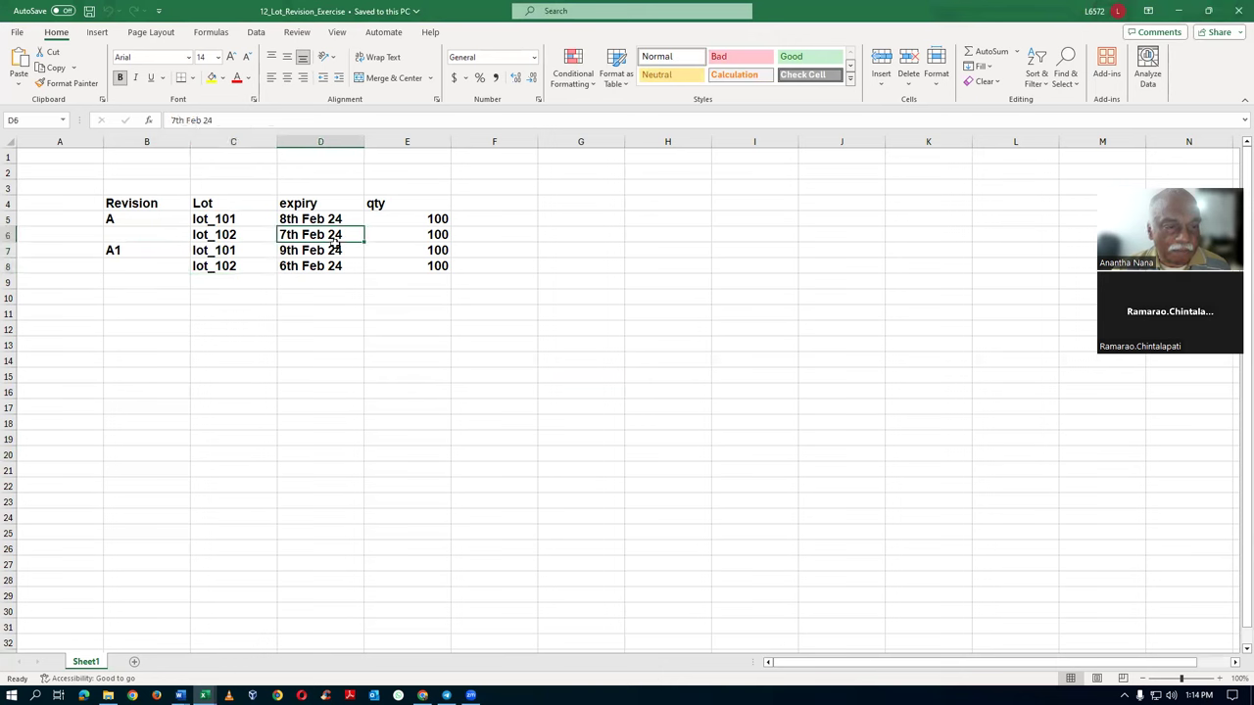
{"action": "left_click", "coordinate": [335, 251]}
{"action": "left_click", "coordinate": [335, 266]}
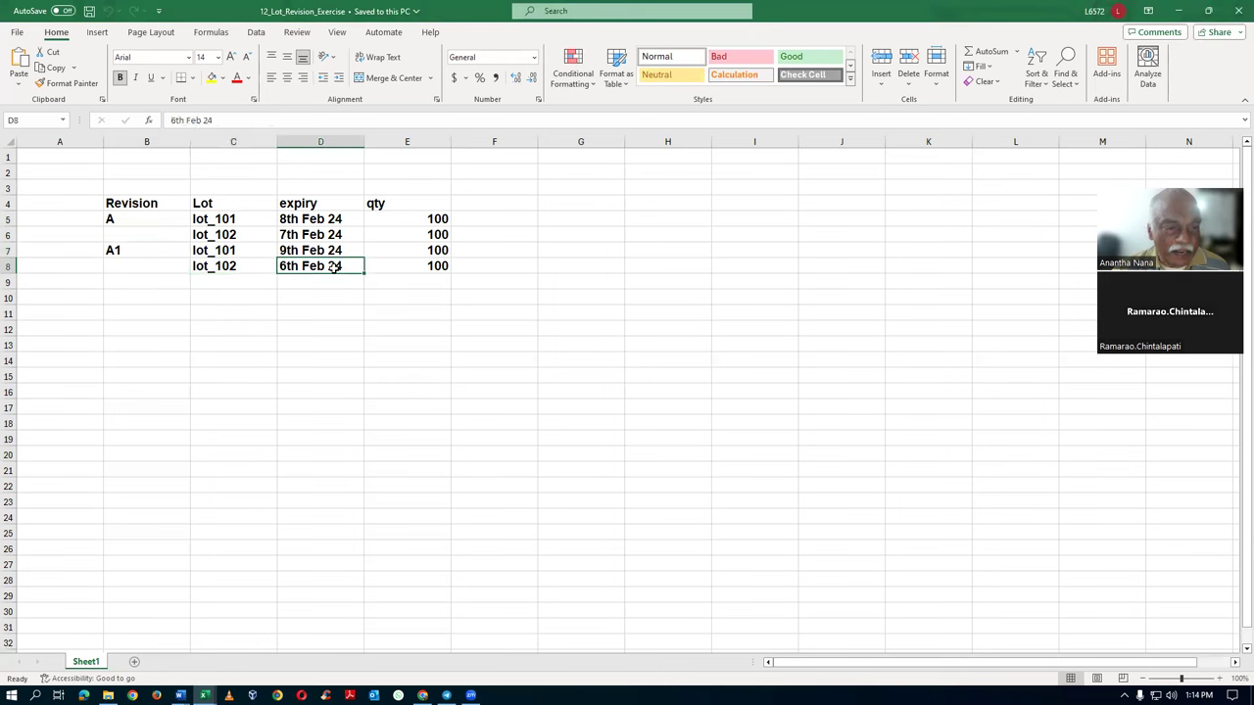
{"action": "left_click", "coordinate": [426, 219]}
{"action": "left_click", "coordinate": [429, 237]}
{"action": "left_click", "coordinate": [423, 254]}
{"action": "left_click", "coordinate": [416, 273]}
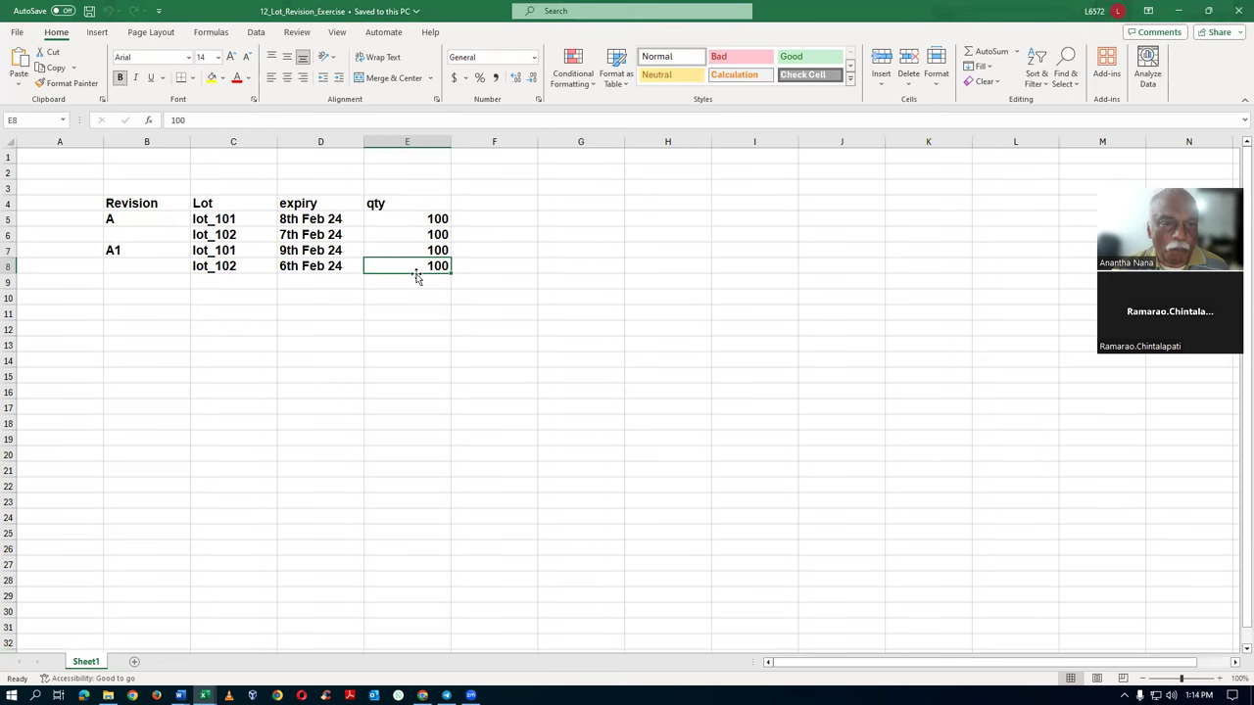
Switch to Google Drive in Chrome, open the Fusion_Inventory_PDH_Training folder and sort it by name in ascending order
{"action": "left_click", "coordinate": [1180, 10]}
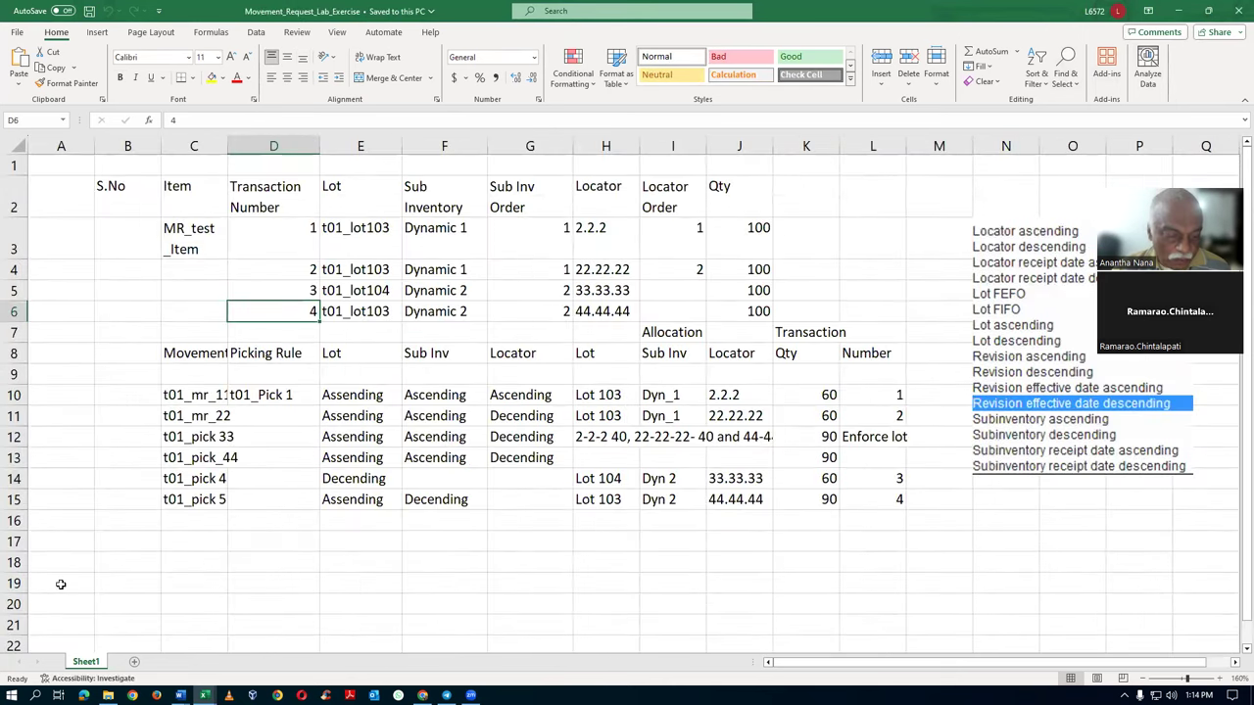
{"action": "key", "text": "alt+Tab"}
{"action": "key", "text": "alt+Tab"}
{"action": "key", "text": "alt+Tab"}
{"action": "key", "text": "alt+Tab"}
{"action": "key", "text": "alt+Tab"}
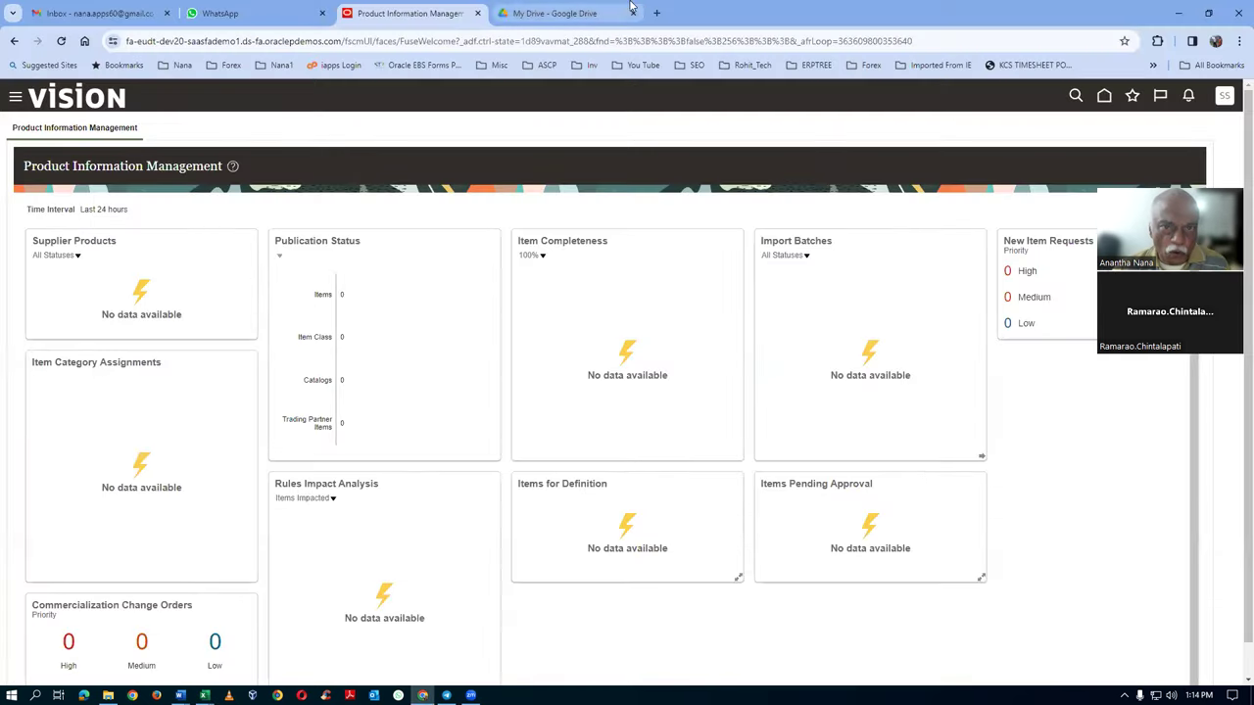
{"action": "left_click", "coordinate": [609, 11]}
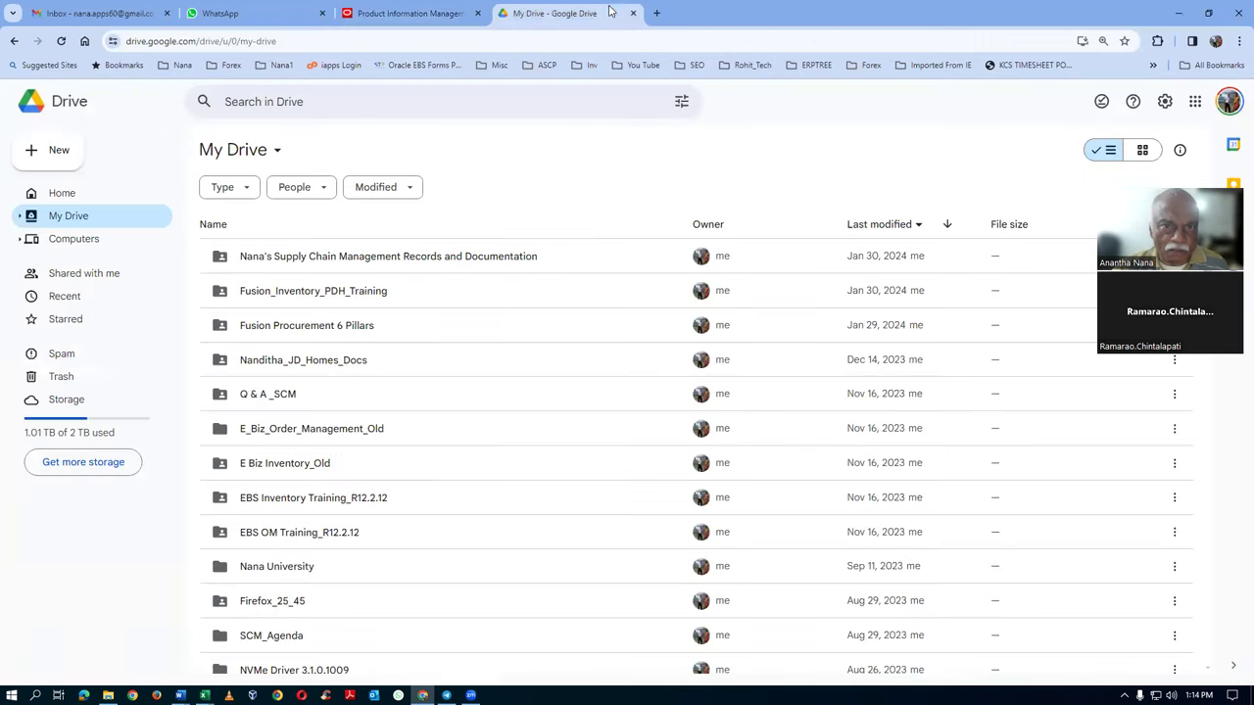
{"action": "double_click", "coordinate": [446, 297]}
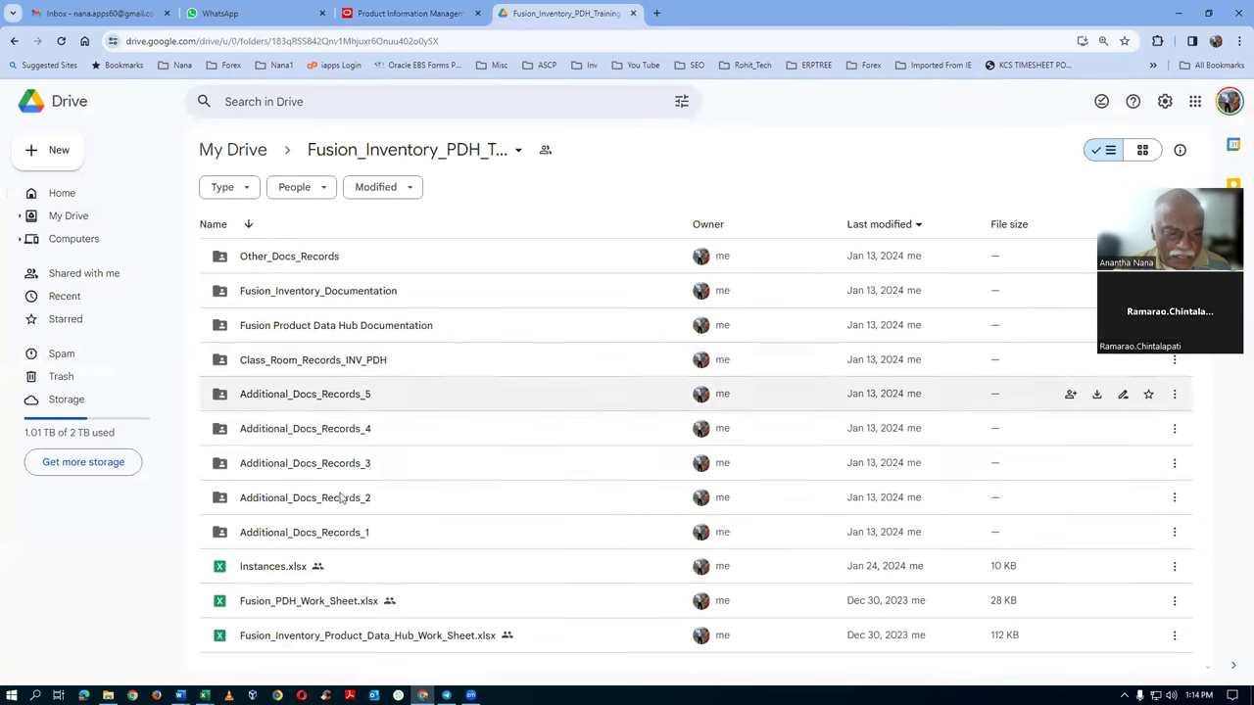
{"action": "left_click", "coordinate": [249, 227]}
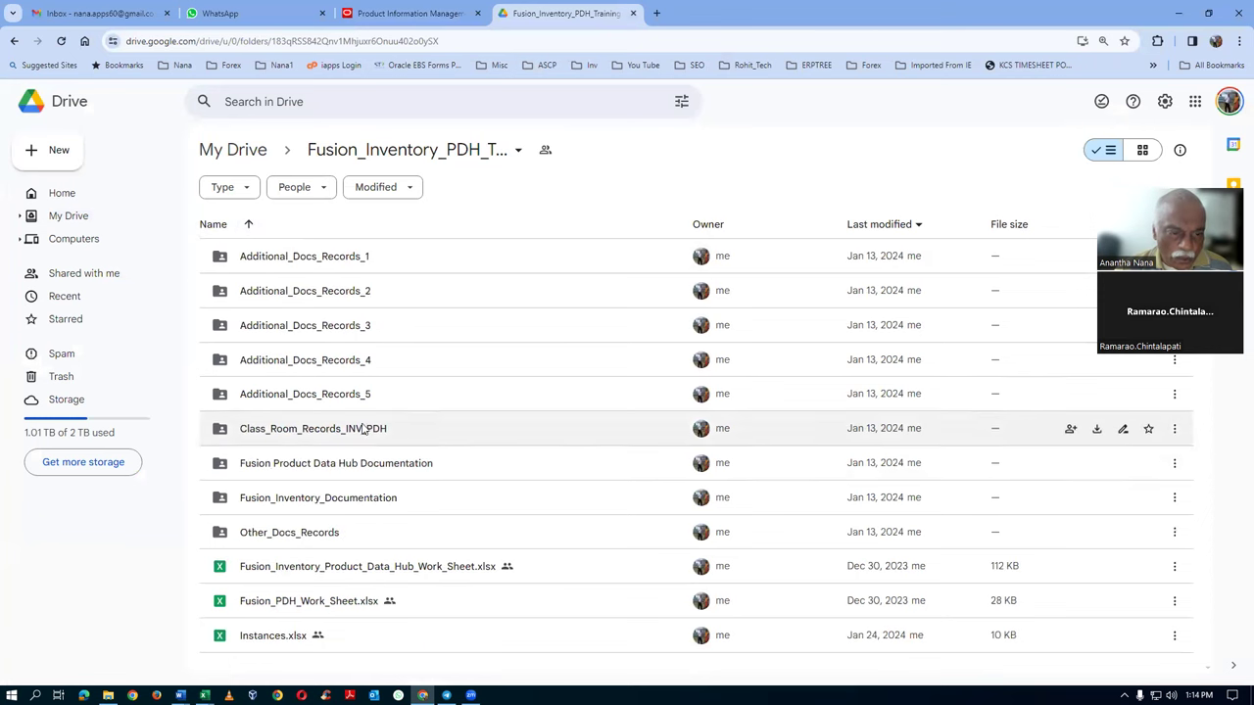
Open the Class_Room_Records_INV_PDH folder and look through its list of class recordings
{"action": "left_click", "coordinate": [407, 396]}
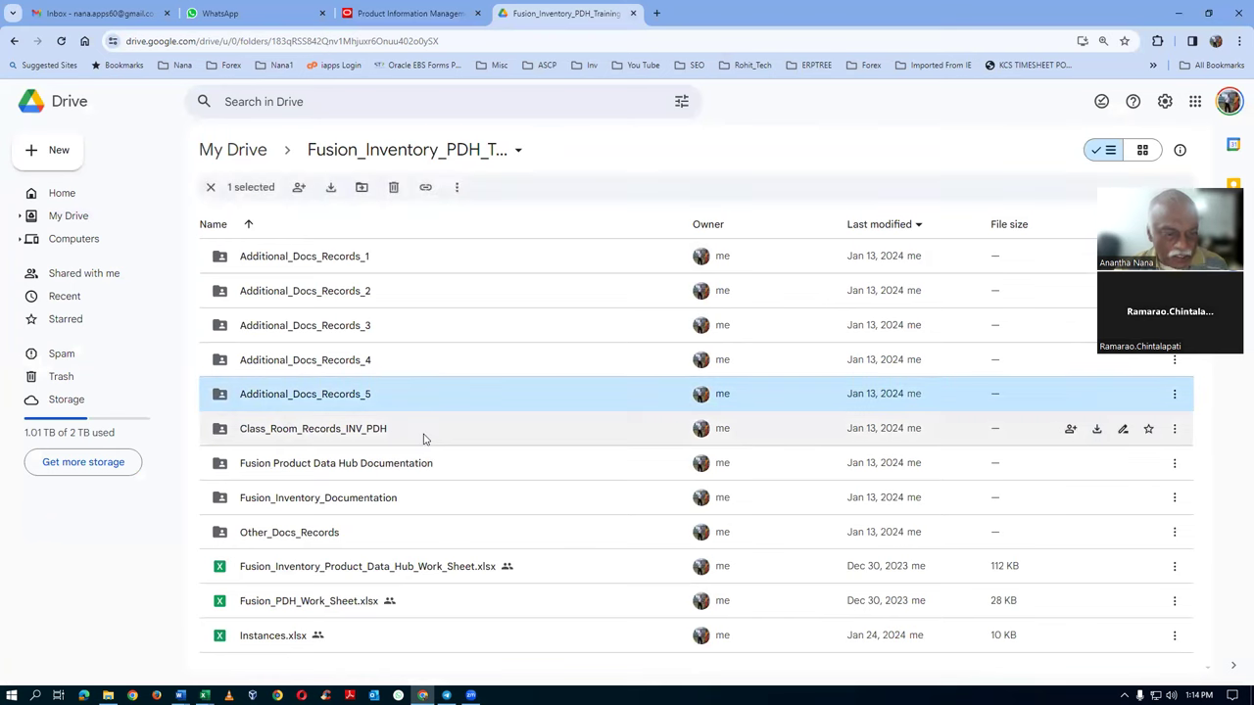
{"action": "double_click", "coordinate": [424, 439]}
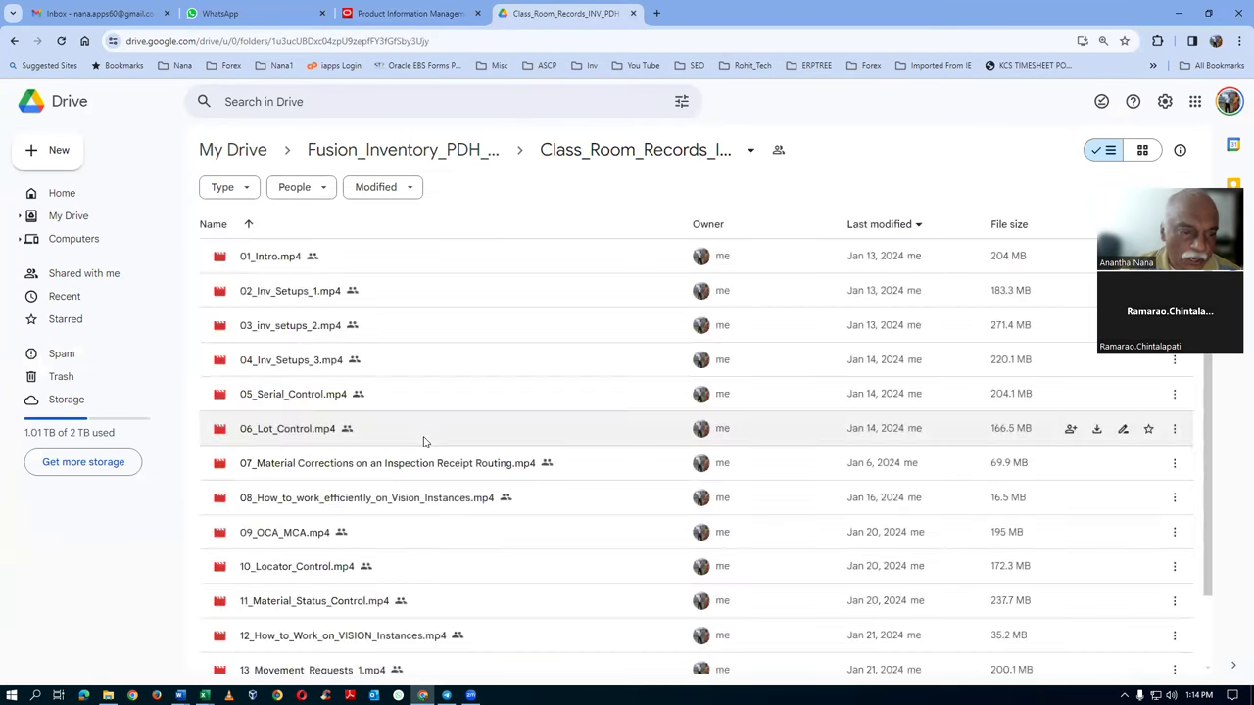
{"action": "scroll", "coordinate": [424, 443], "scroll_direction": "down", "scroll_amount": 2}
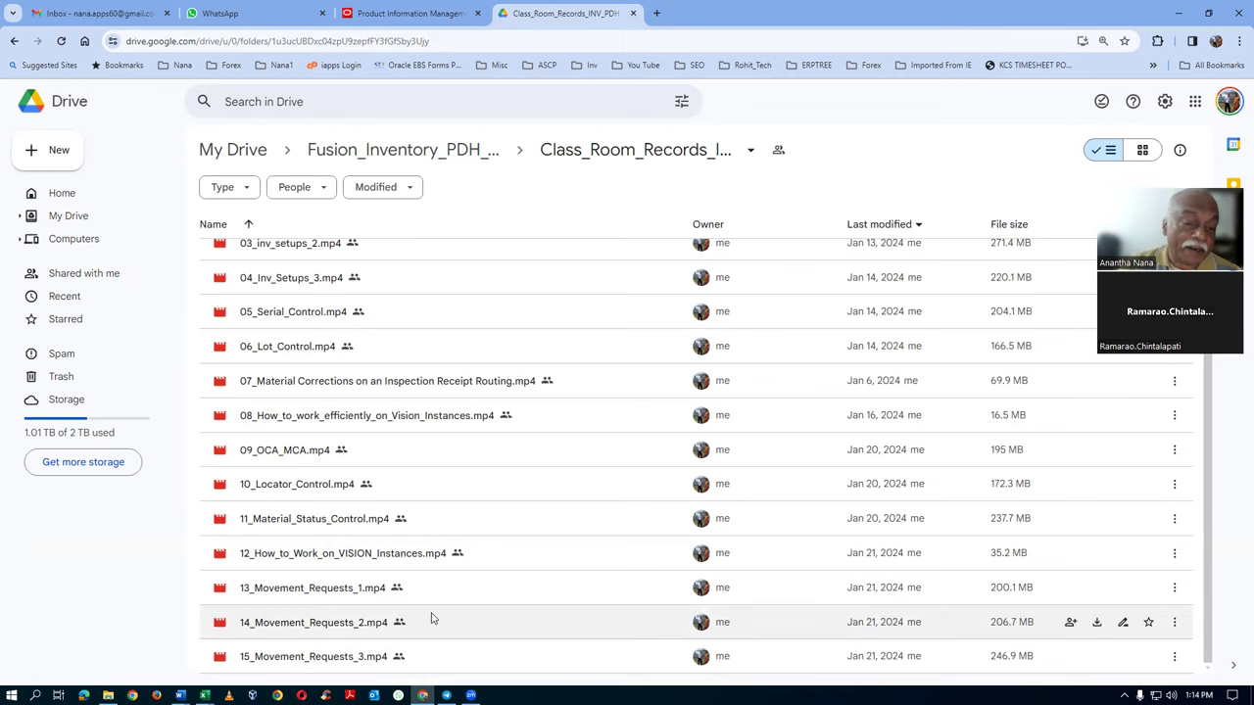
{"action": "scroll", "coordinate": [454, 593], "scroll_direction": "up", "scroll_amount": 2}
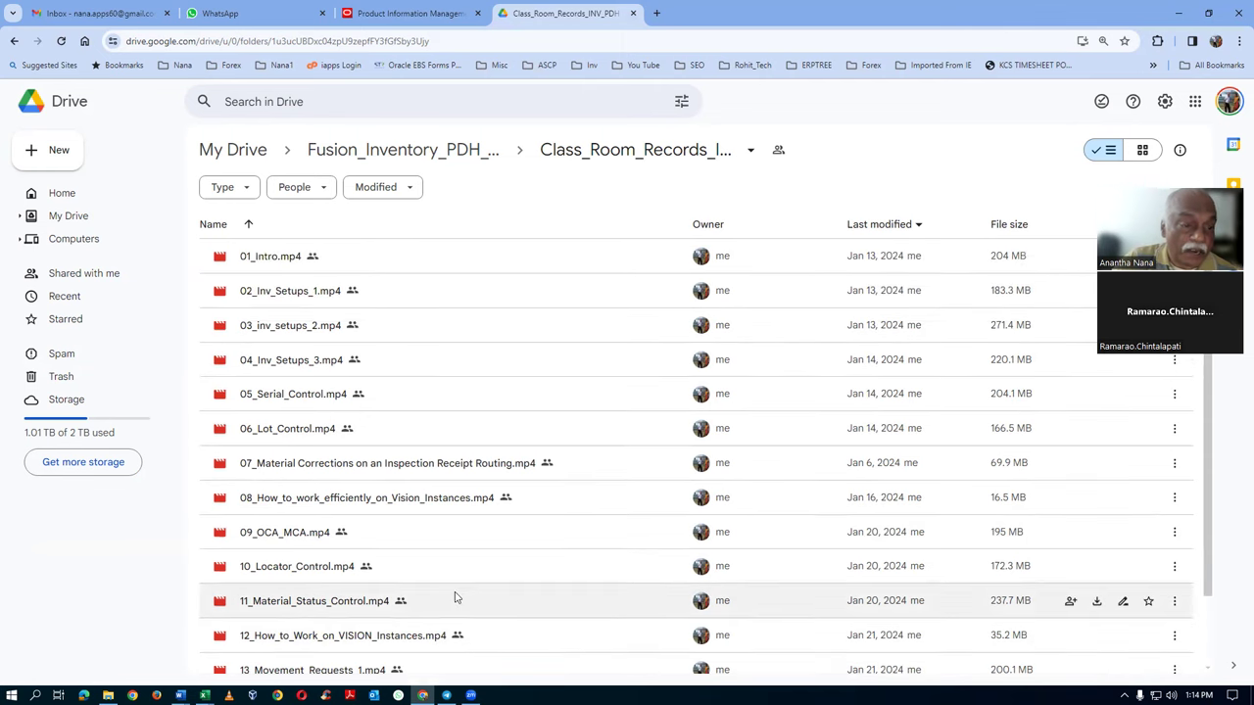
{"action": "scroll", "coordinate": [482, 551], "scroll_direction": "down", "scroll_amount": 2}
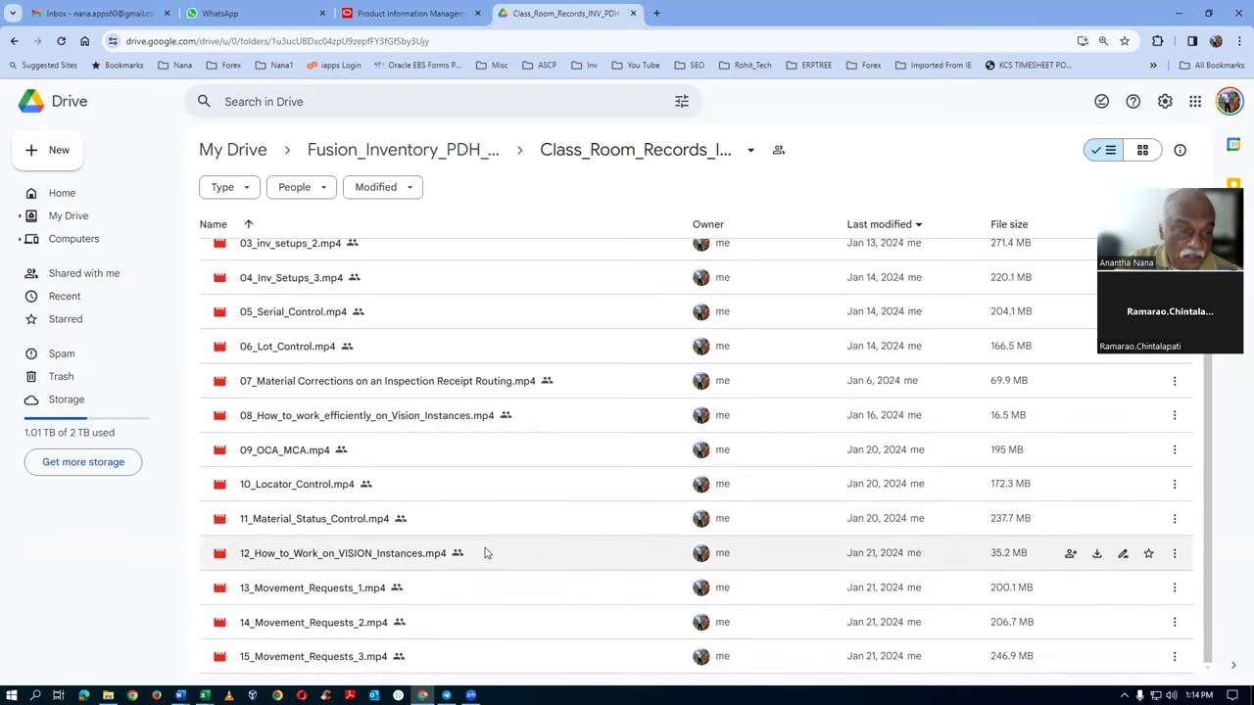
Upload the local 12_Lot_Revision_Exercise file to the Additional_Docs_Records_5 folder of the Fusion_Inventory_PDH_Training folder in Drive
{"action": "left_click", "coordinate": [421, 150]}
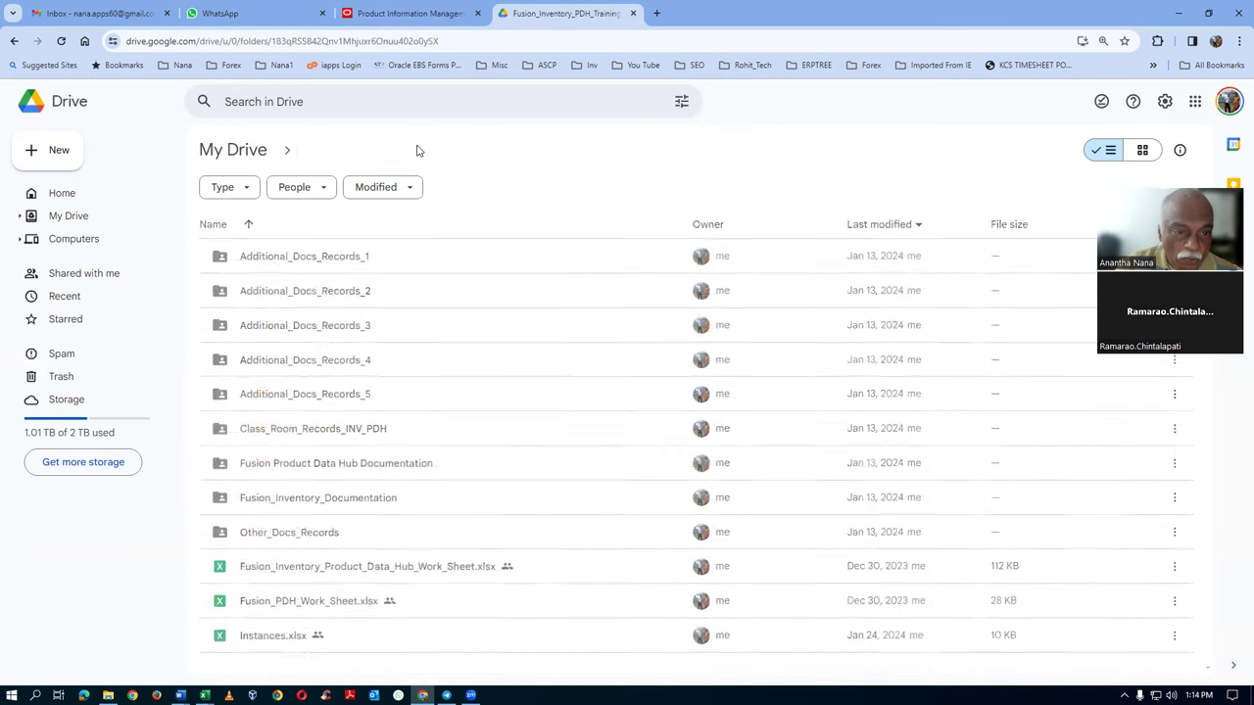
{"action": "double_click", "coordinate": [423, 404]}
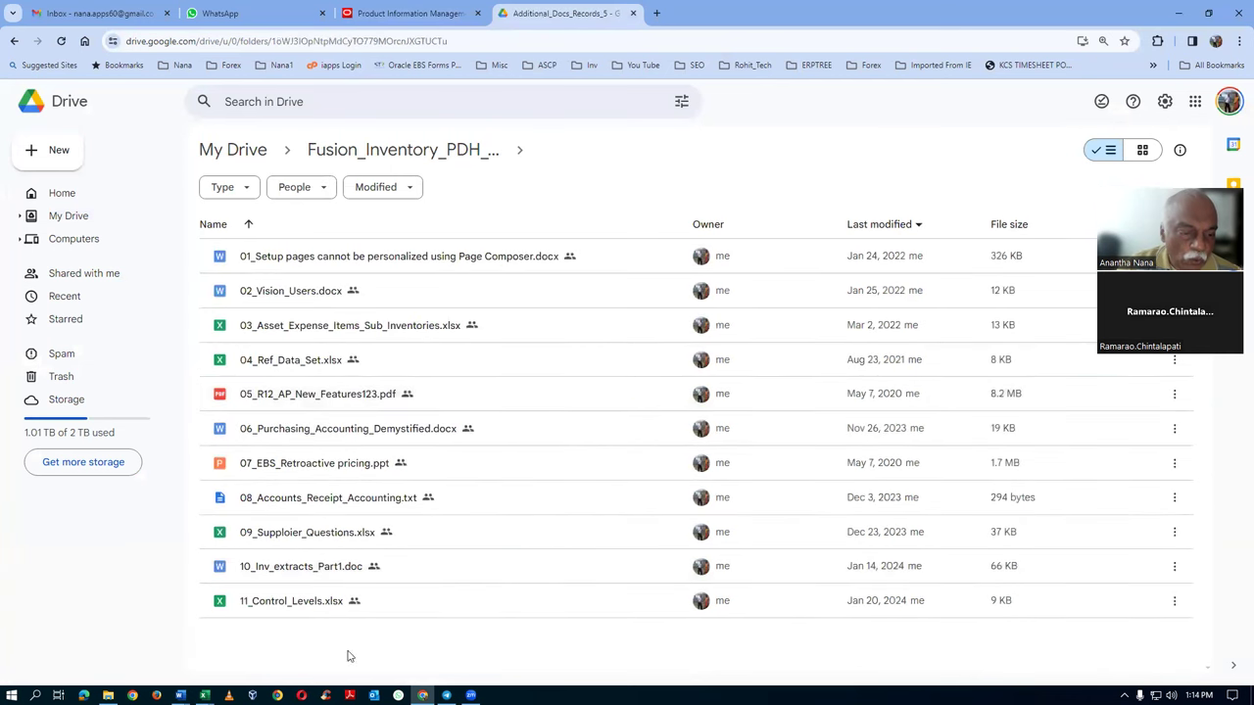
{"action": "left_click", "coordinate": [78, 166]}
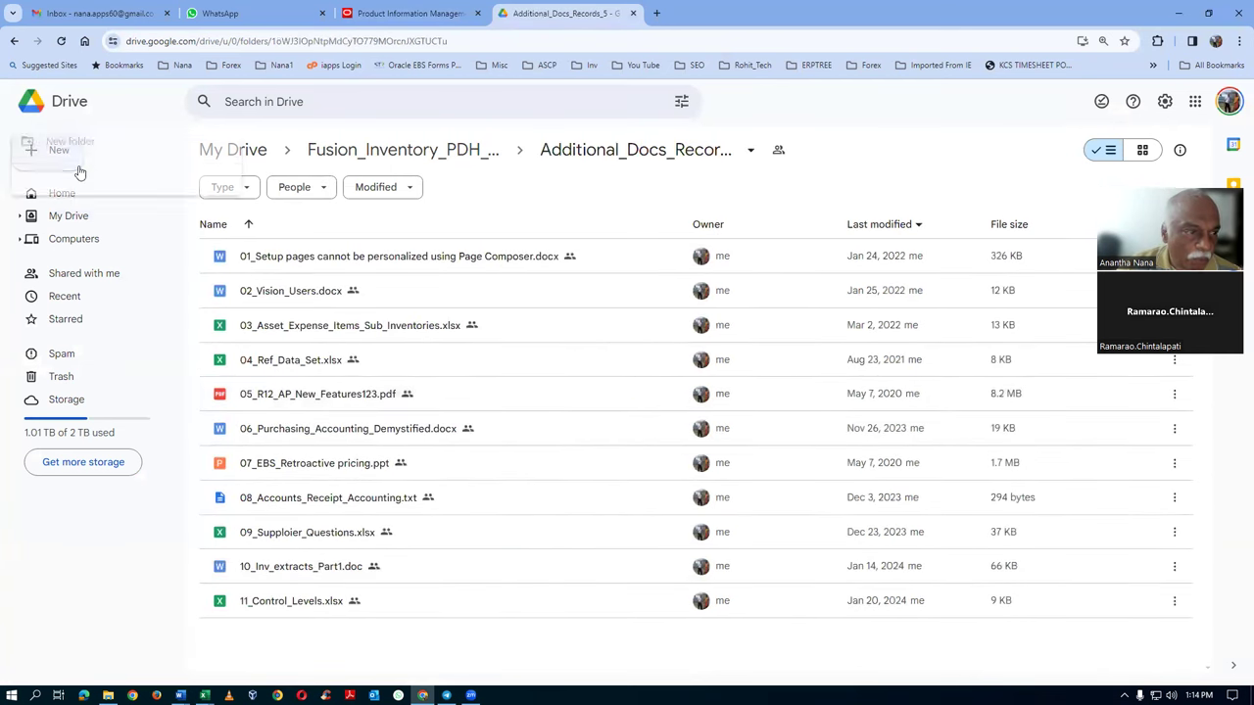
{"action": "left_click", "coordinate": [79, 178]}
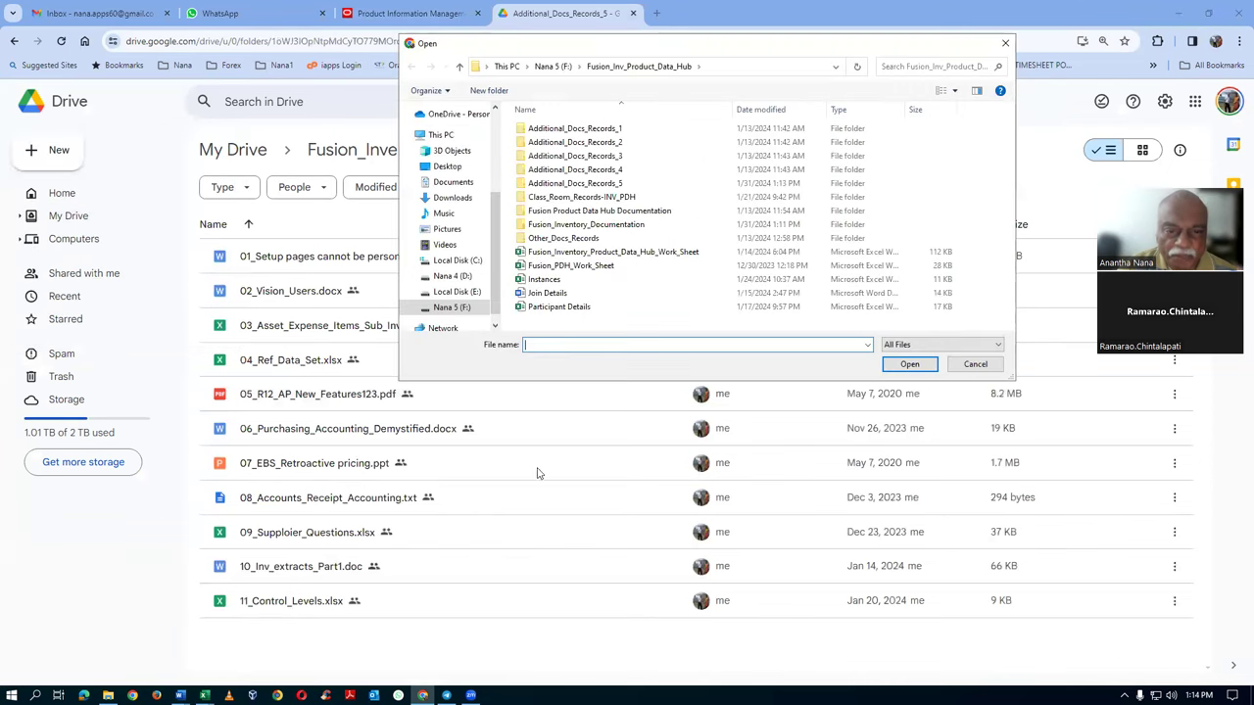
{"action": "double_click", "coordinate": [607, 183]}
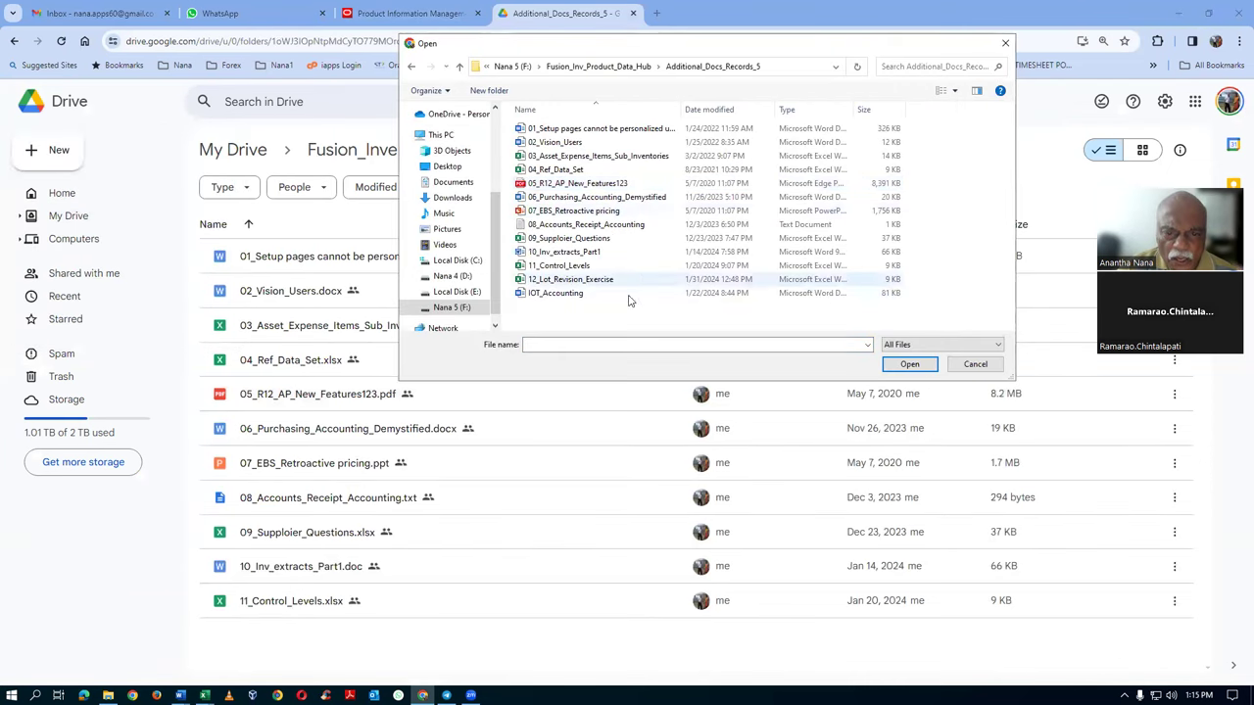
{"action": "left_click", "coordinate": [588, 279]}
{"action": "left_click", "coordinate": [909, 364]}
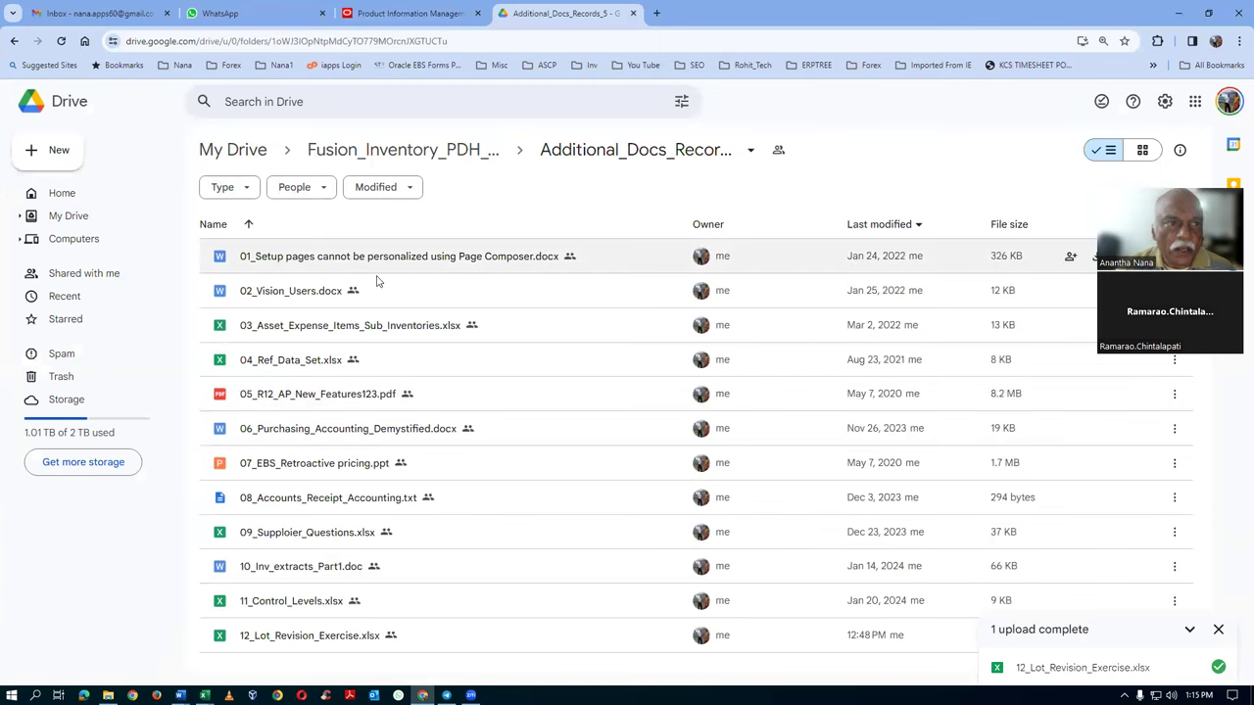
Switch back to the 12_Lot_Revision_Exercise workbook in Excel and examine the Revision and Lot columns again
{"action": "key", "text": "alt+Tab"}
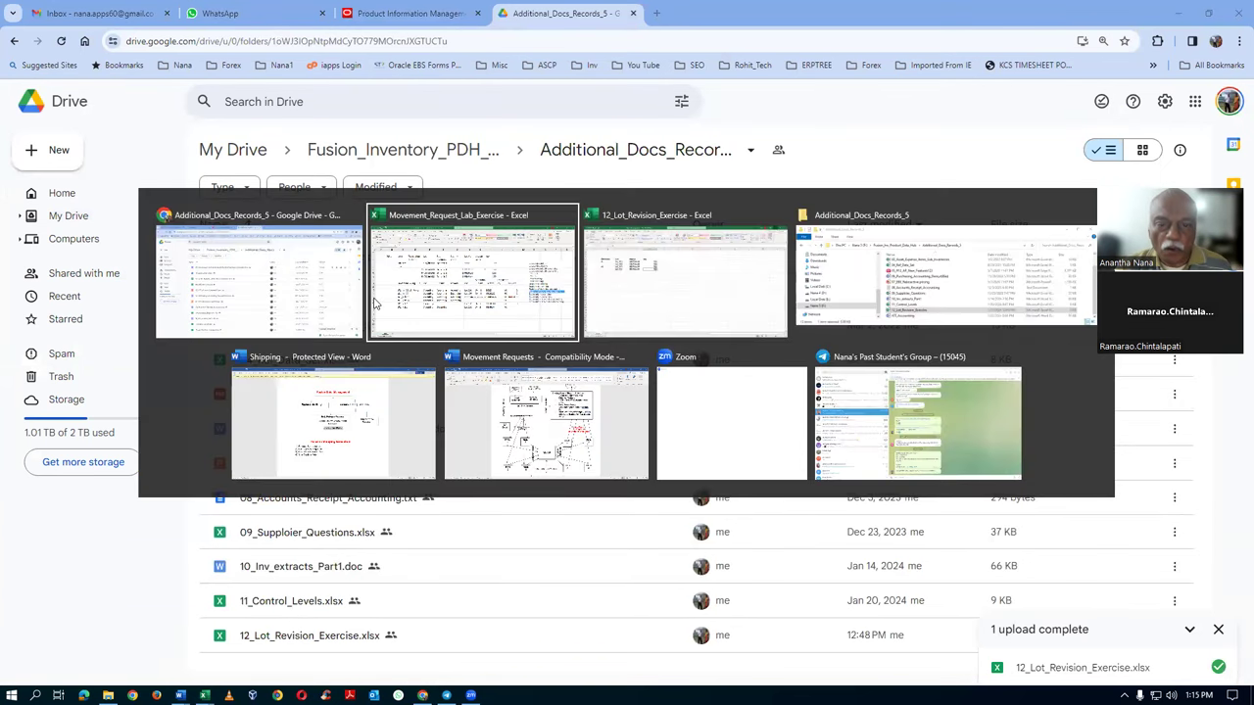
{"action": "key", "text": "Tab"}
{"action": "left_click", "coordinate": [274, 357]}
{"action": "left_click", "coordinate": [132, 201]}
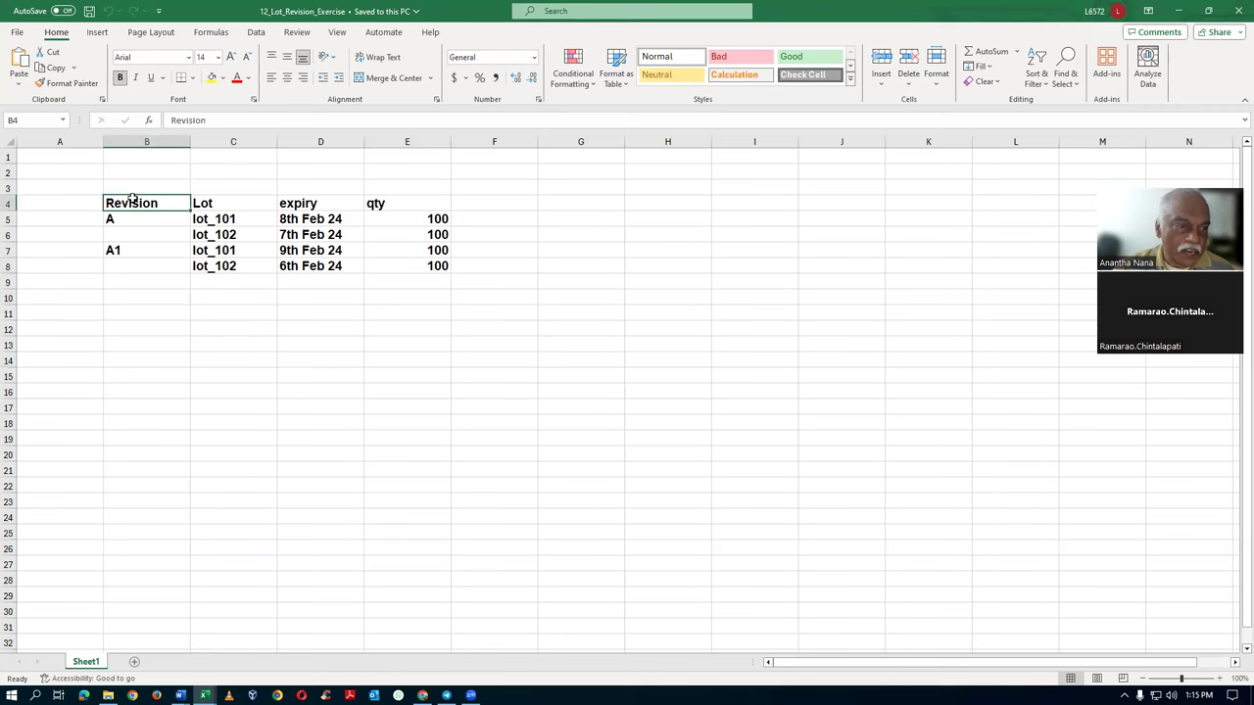
{"action": "left_click", "coordinate": [250, 202]}
{"action": "left_click", "coordinate": [258, 220]}
{"action": "left_click", "coordinate": [253, 202]}
{"action": "left_click", "coordinate": [259, 220]}
{"action": "left_click", "coordinate": [241, 204]}
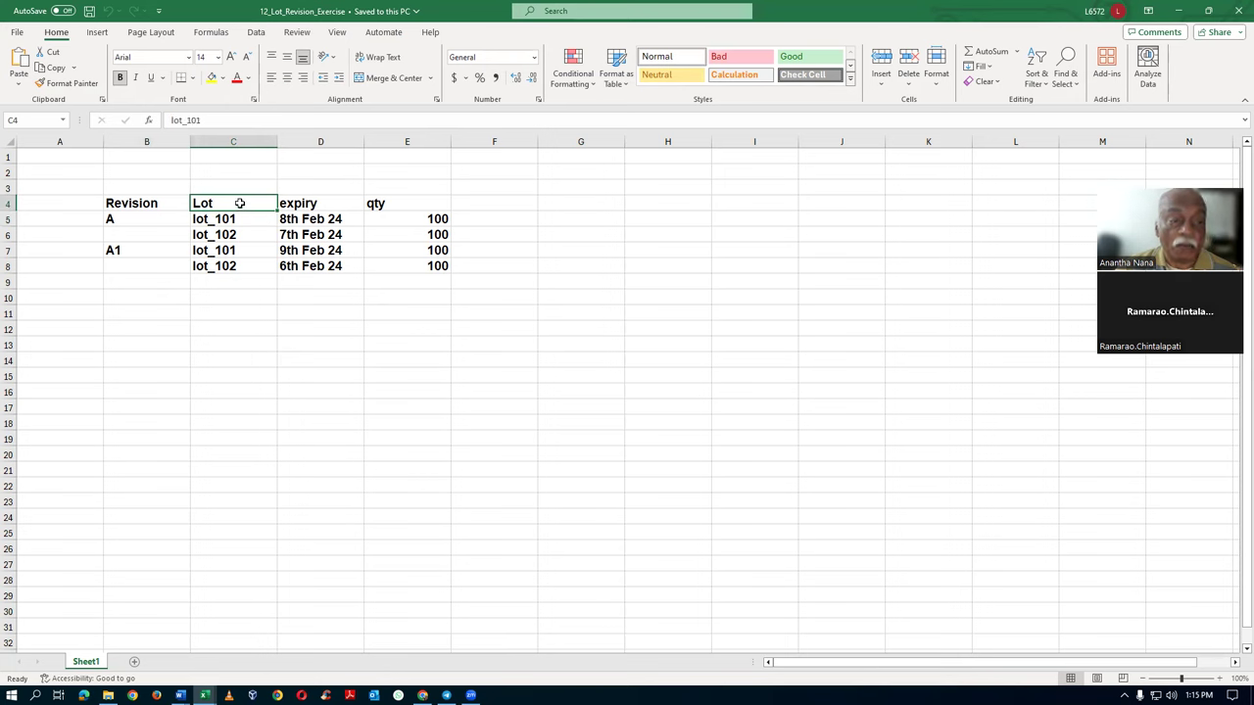
{"action": "left_click", "coordinate": [241, 221]}
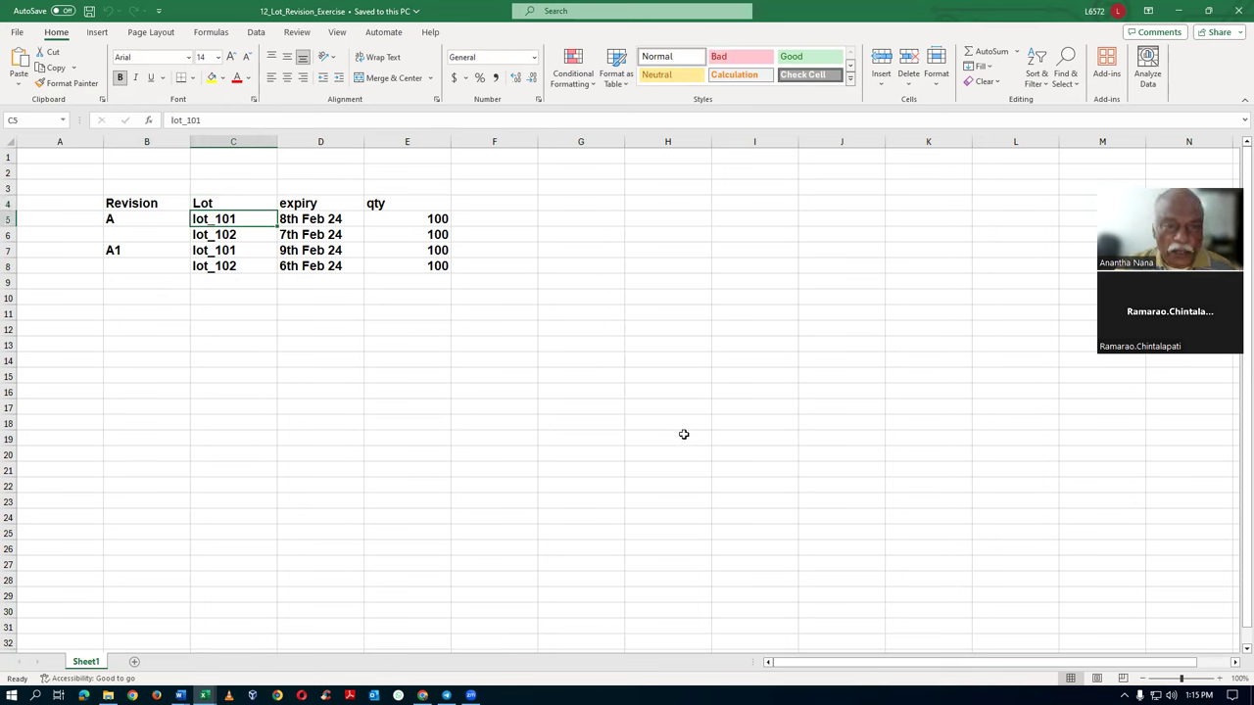
Switch to Chrome and return to the Oracle Fusion Product Information Management work area
{"action": "key", "text": "alt+Tab"}
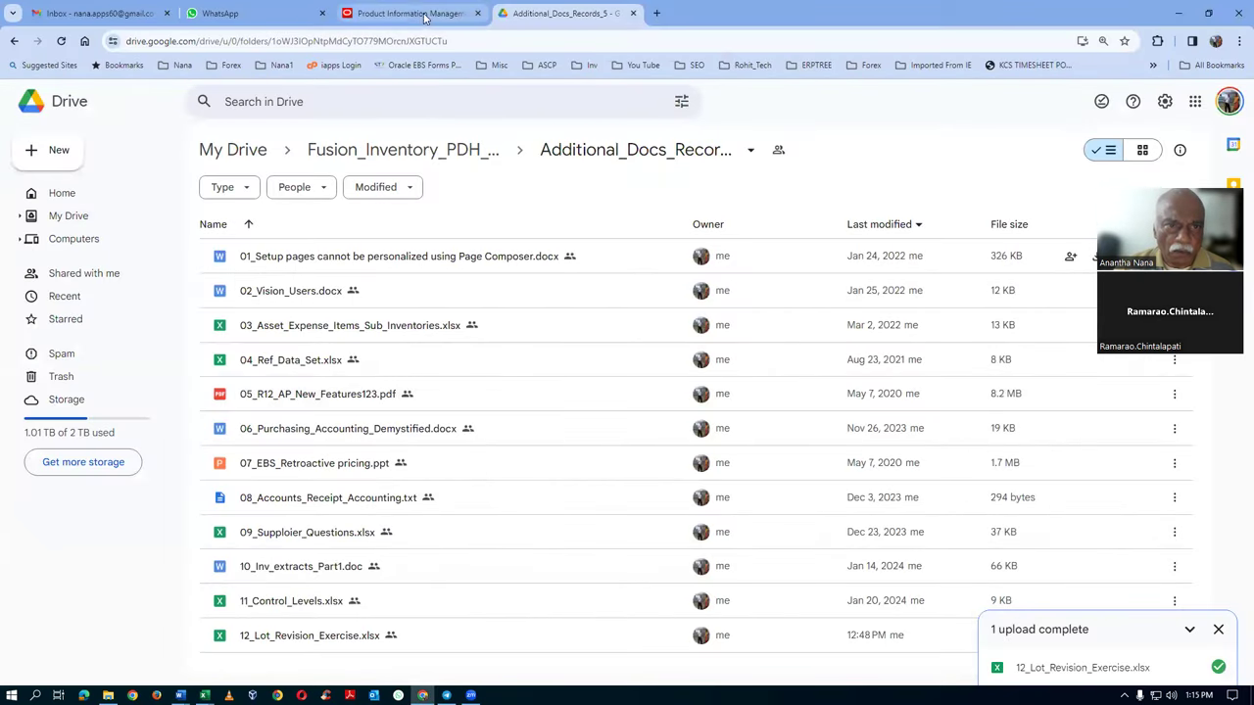
{"action": "left_click", "coordinate": [425, 14]}
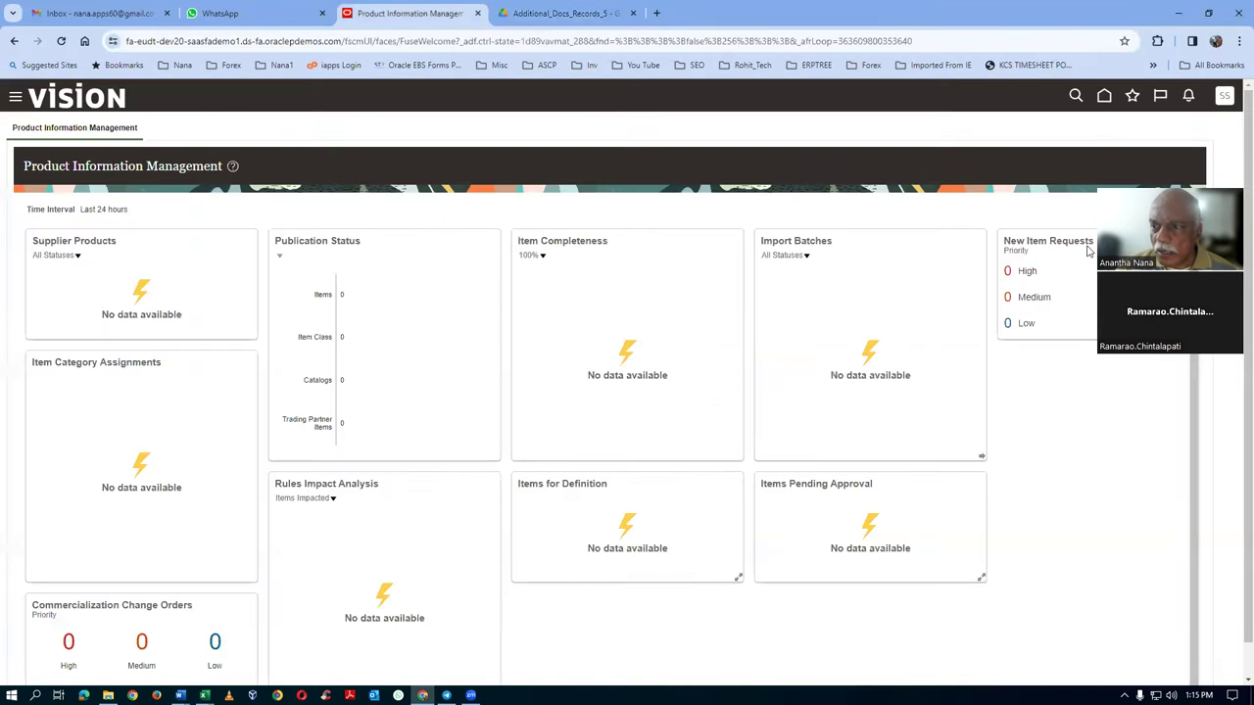
{"action": "left_click", "coordinate": [1102, 96]}
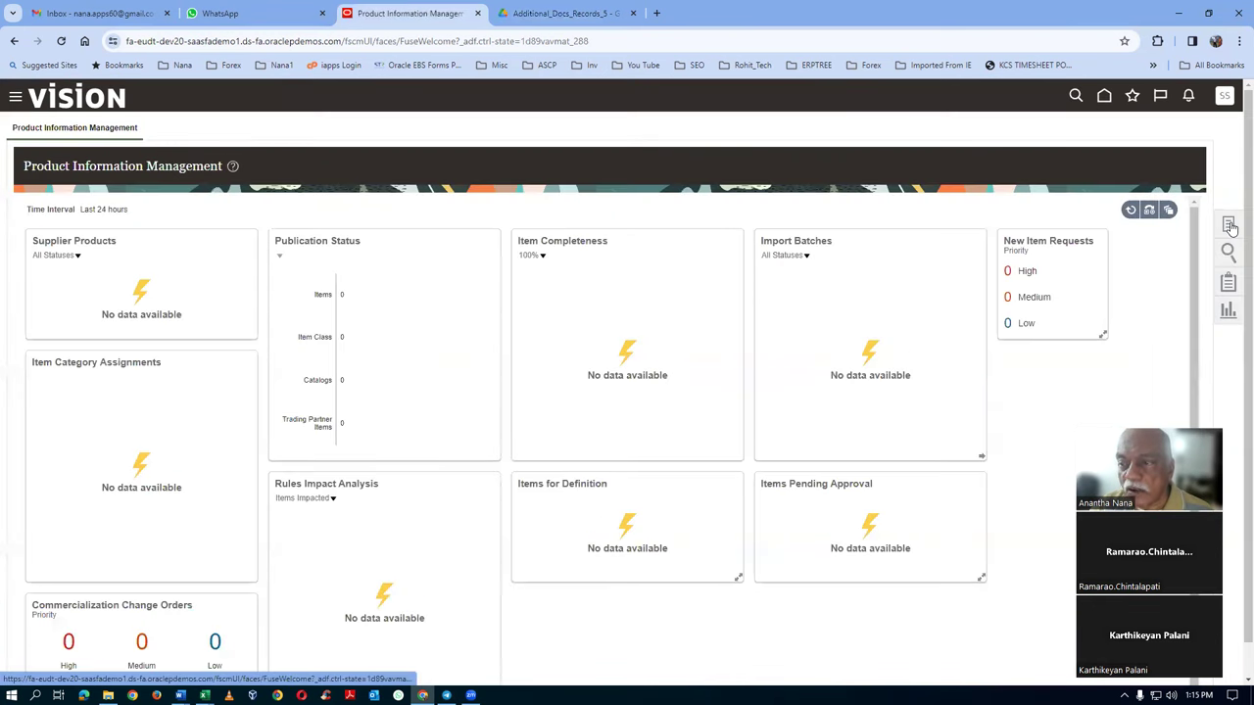
Start creating one new item in organization 000 with the Root Item Class, continuing past the item class warning
{"action": "left_click", "coordinate": [1231, 227]}
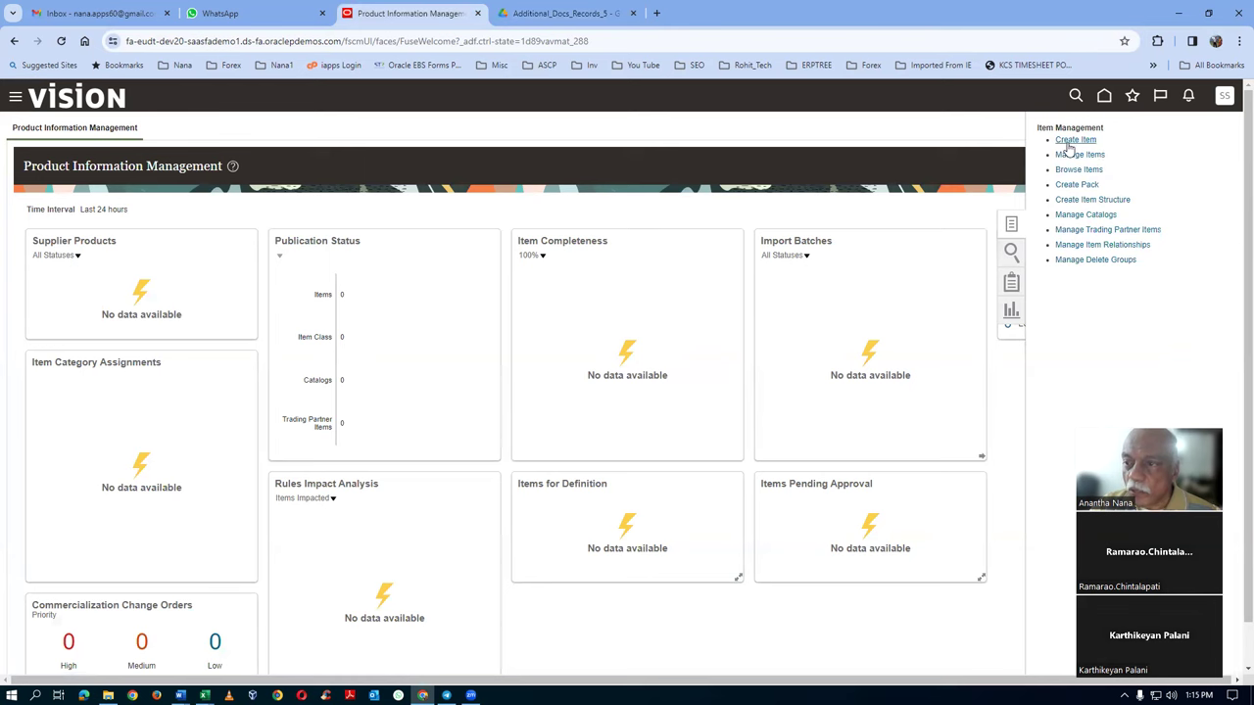
{"action": "left_click", "coordinate": [1072, 142]}
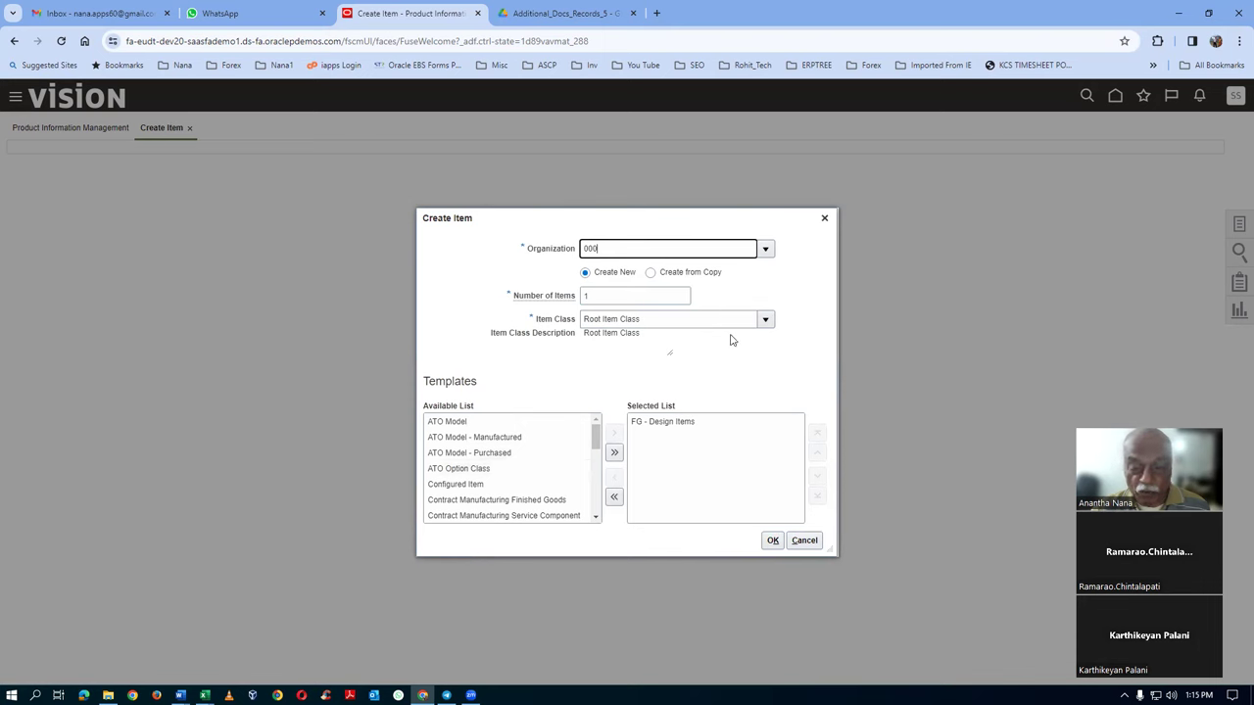
{"action": "left_click", "coordinate": [773, 542]}
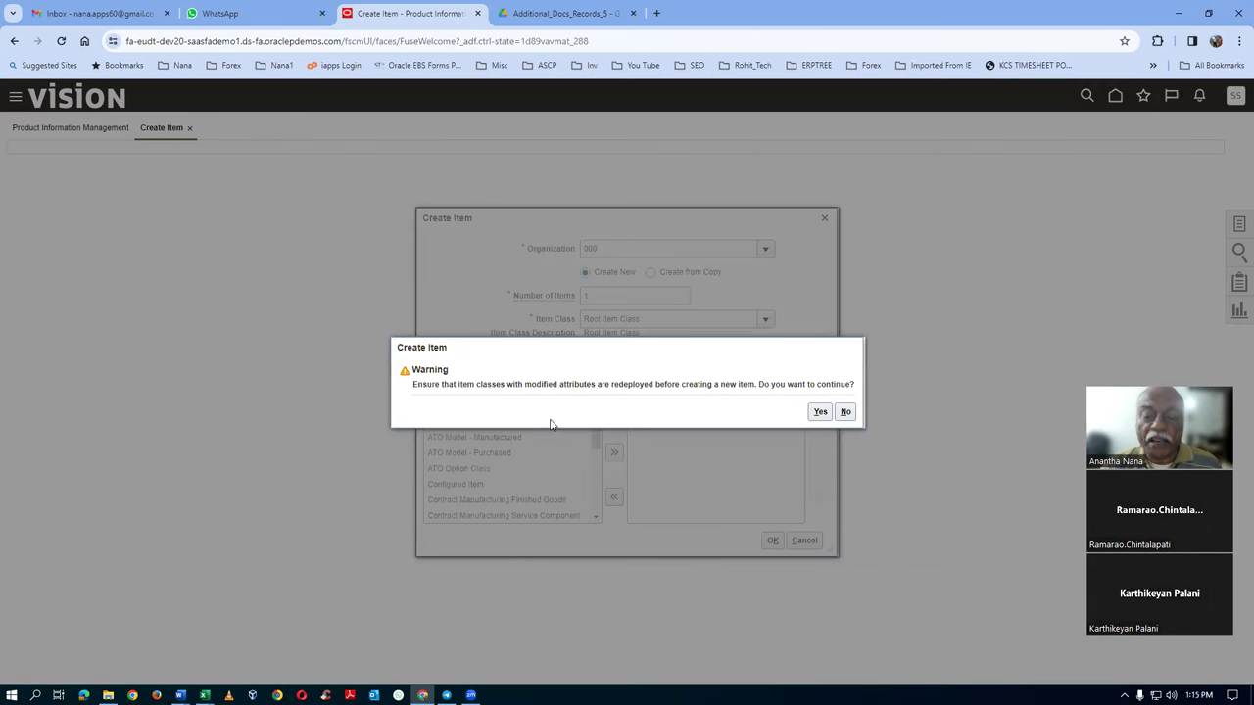
{"action": "left_click", "coordinate": [820, 411]}
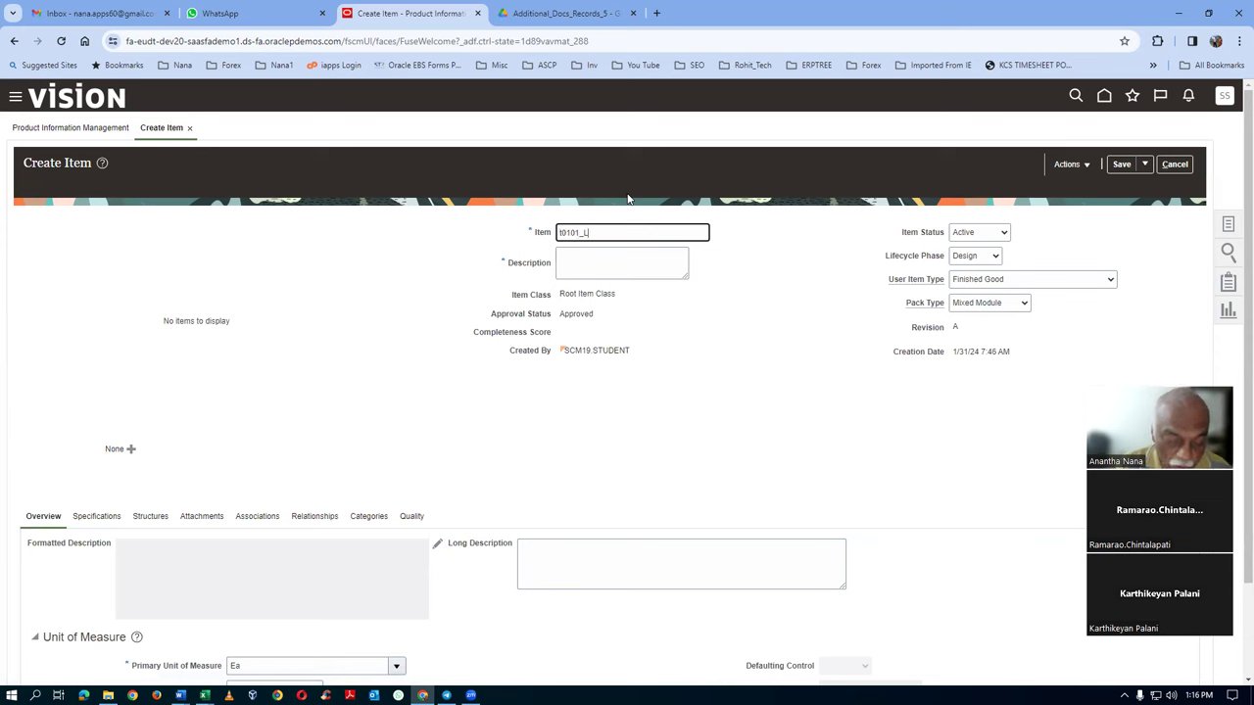
Name the item t0101_Lot_Expiry_Rev_control and describe it as "t0101_Lot_Expiry_Rev_control item"
{"action": "type", "text": "_Expiry_Rev_control"}
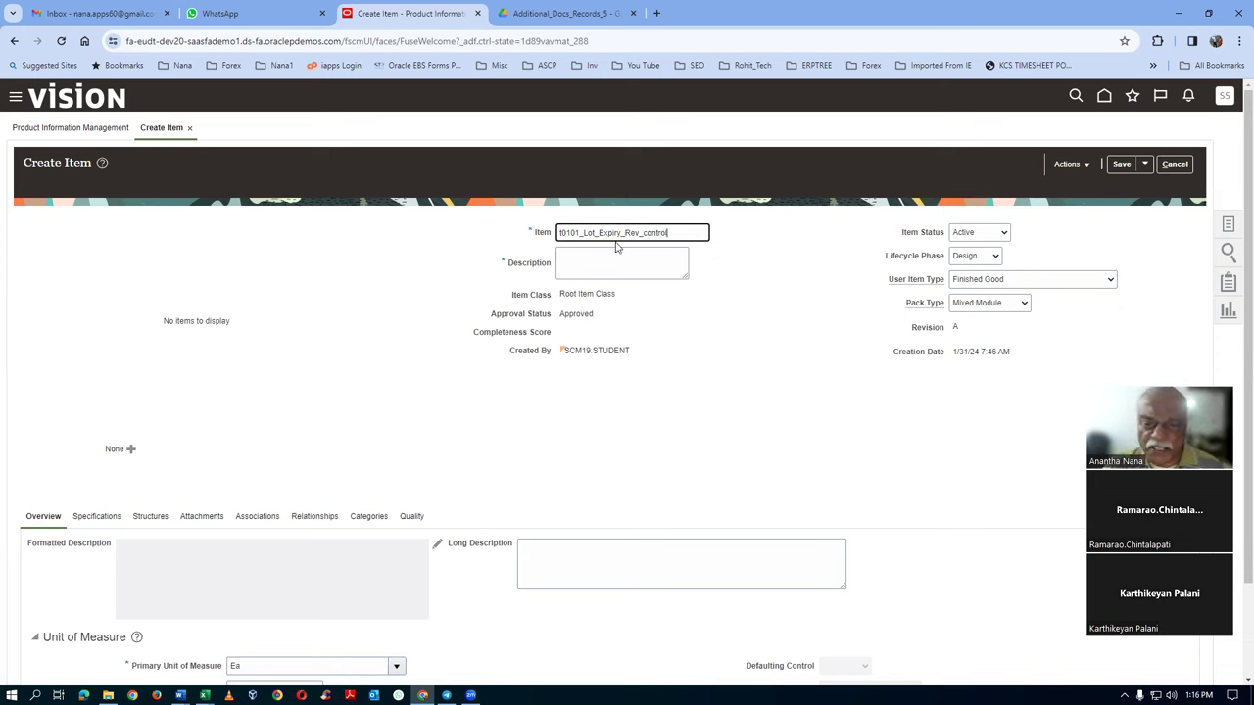
{"action": "key", "text": "ctrl+a"}
{"action": "key", "text": "ctrl+c"}
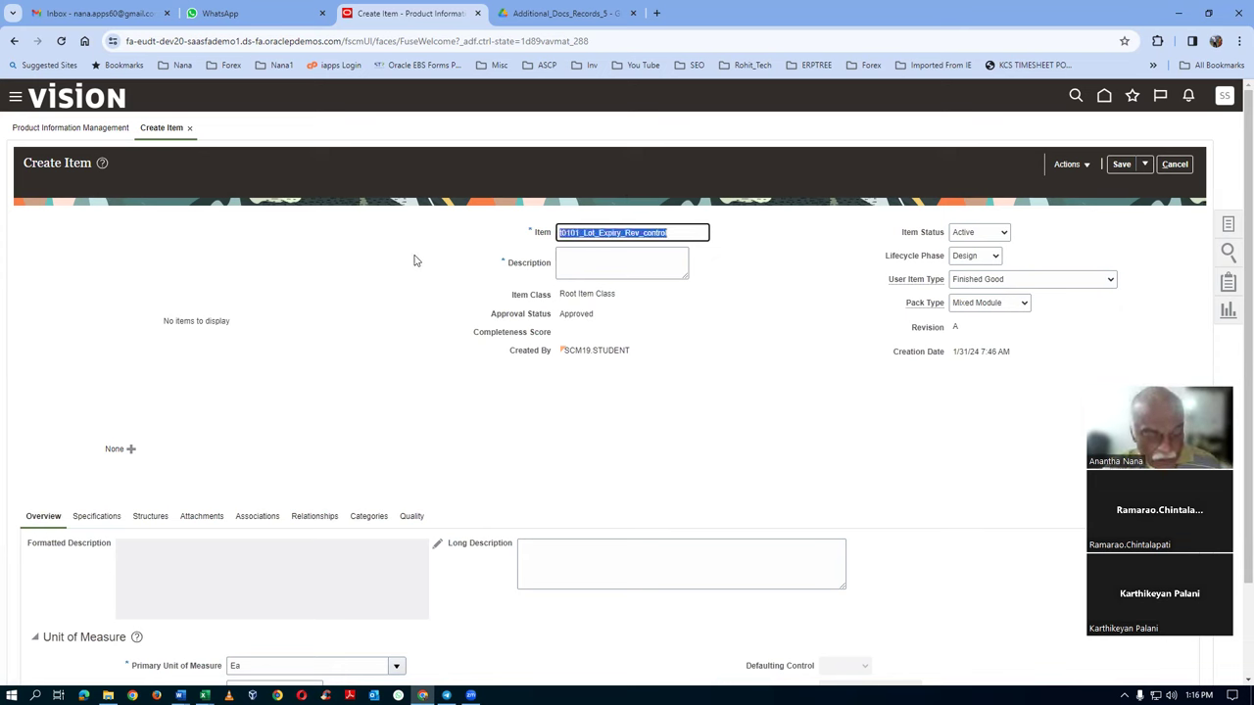
{"action": "left_click", "coordinate": [573, 272]}
{"action": "key", "text": "ctrl+v"}
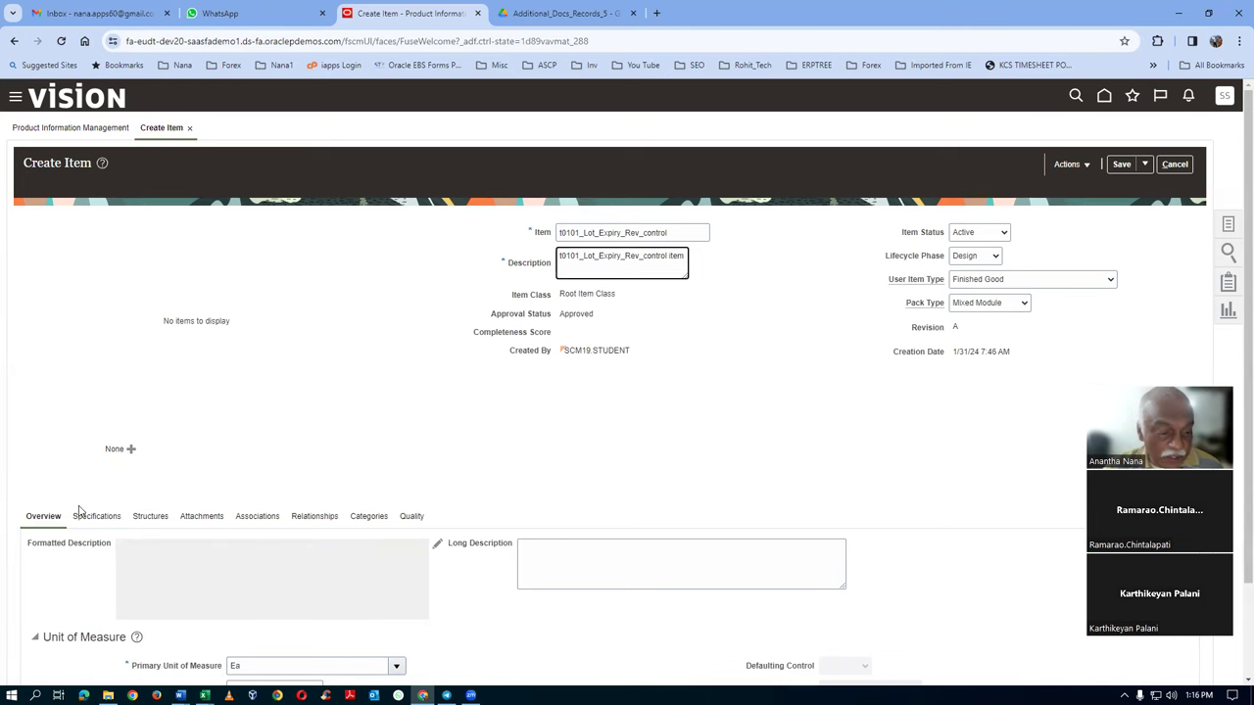
Open the Inventory specifications of the new item
{"action": "scroll", "coordinate": [219, 480], "scroll_direction": "down", "scroll_amount": 1}
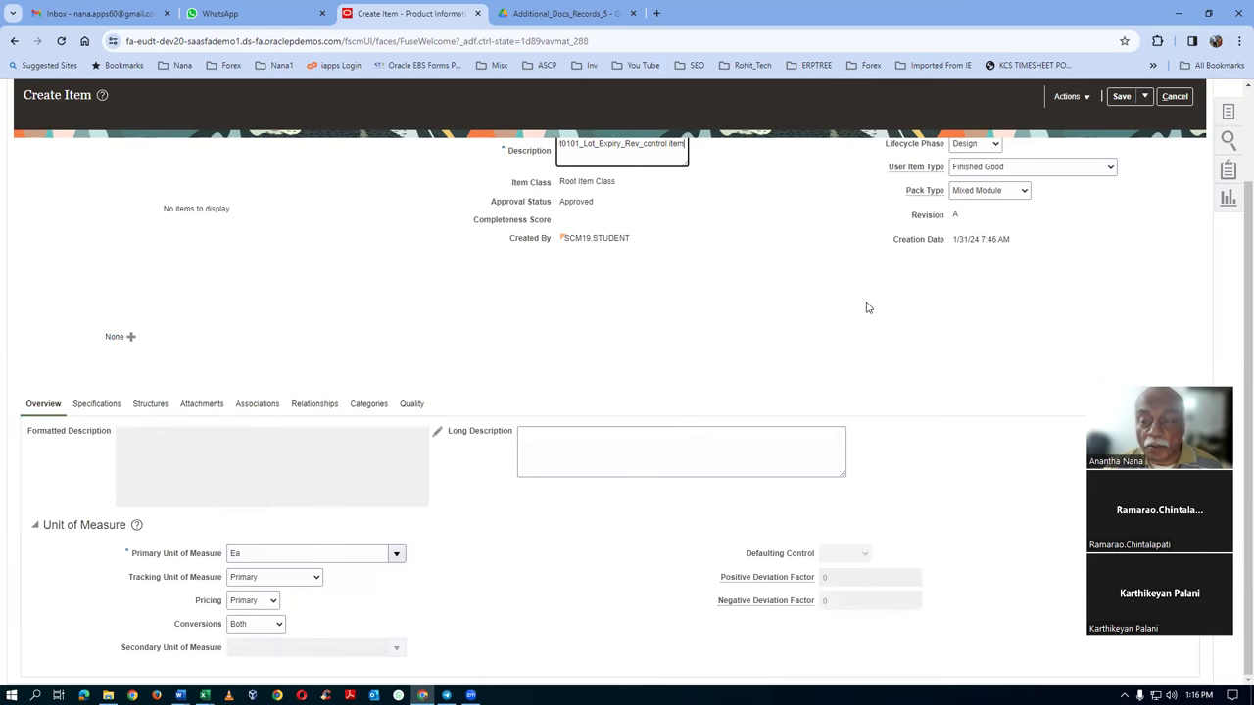
{"action": "scroll", "coordinate": [866, 309], "scroll_direction": "up", "scroll_amount": 1}
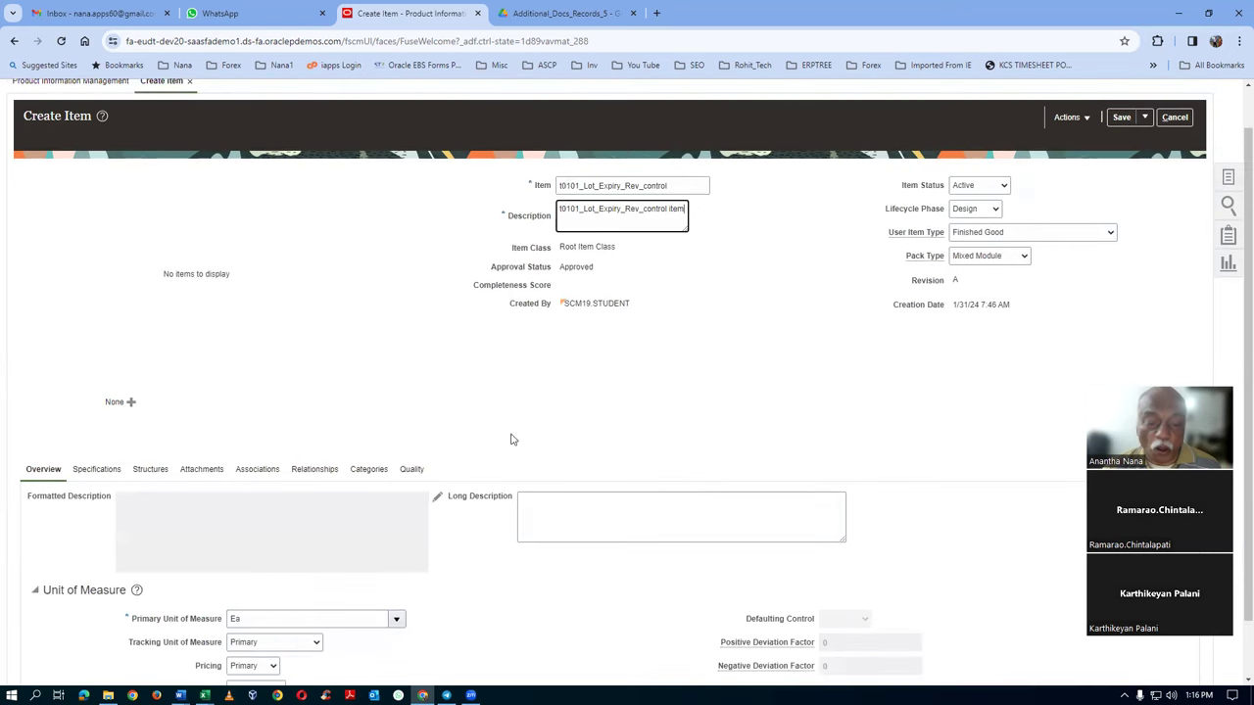
{"action": "scroll", "coordinate": [610, 294], "scroll_direction": "up", "scroll_amount": 1}
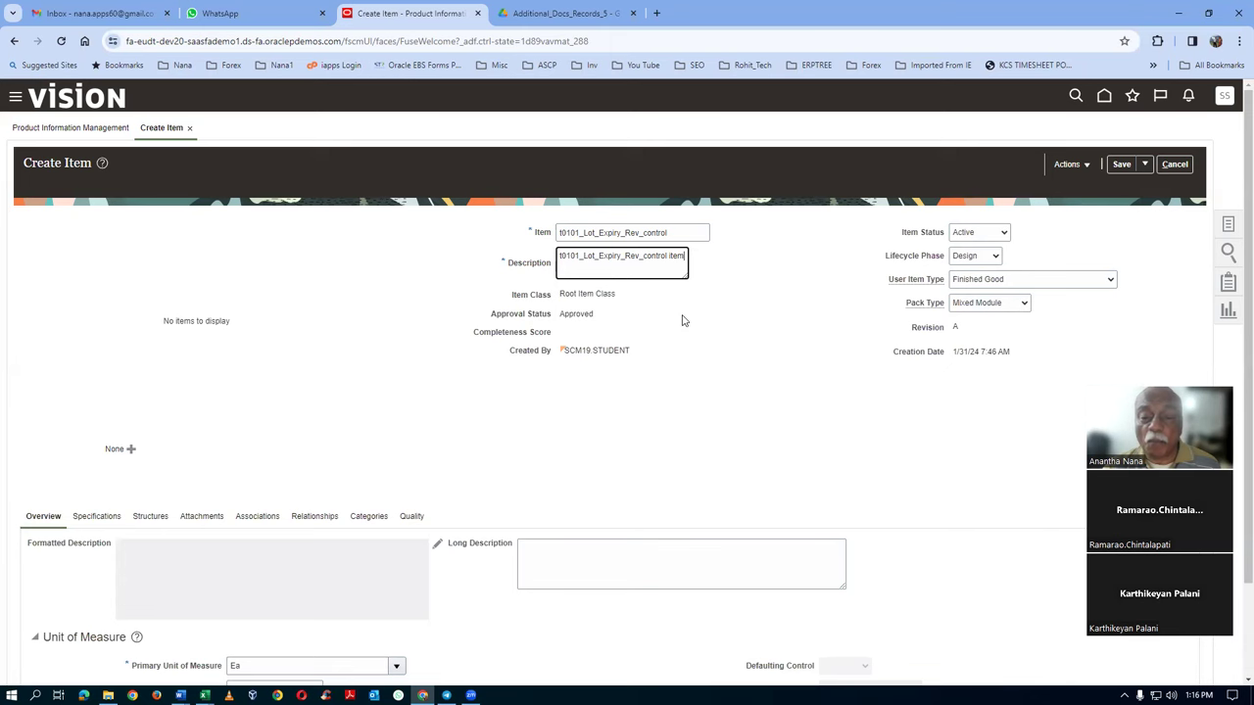
{"action": "scroll", "coordinate": [681, 323], "scroll_direction": "down", "scroll_amount": 2}
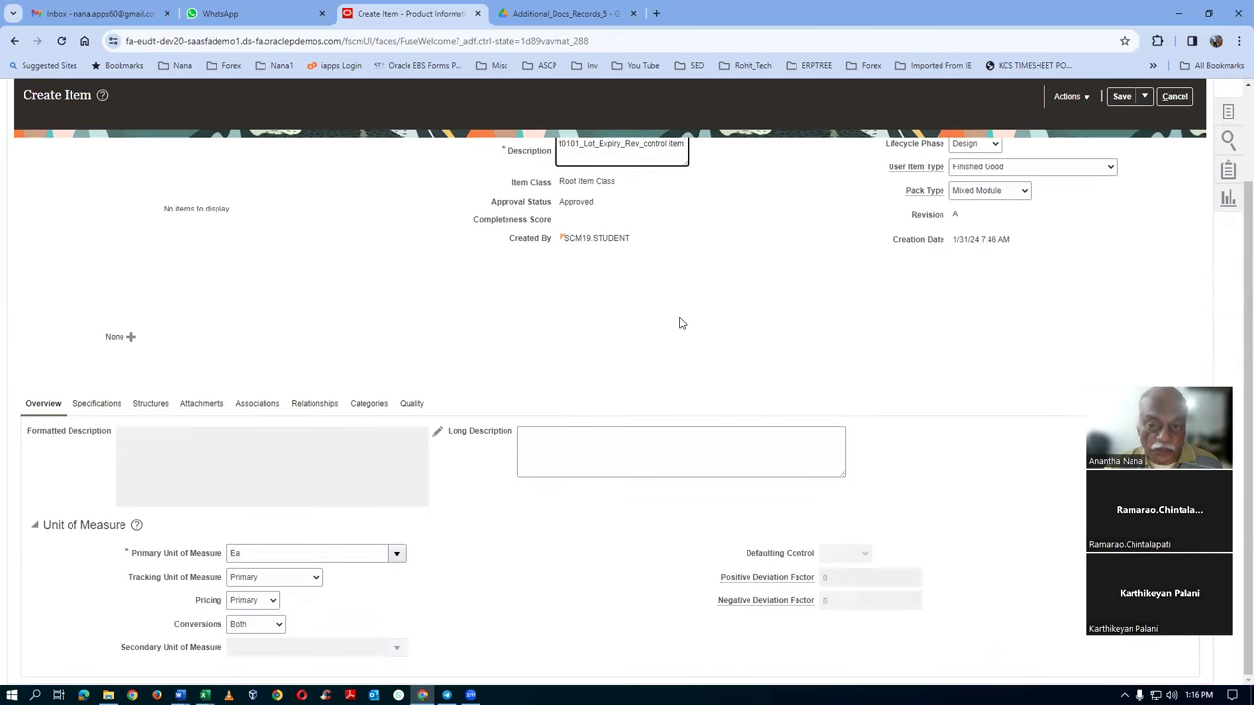
{"action": "scroll", "coordinate": [681, 324], "scroll_direction": "up", "scroll_amount": 1}
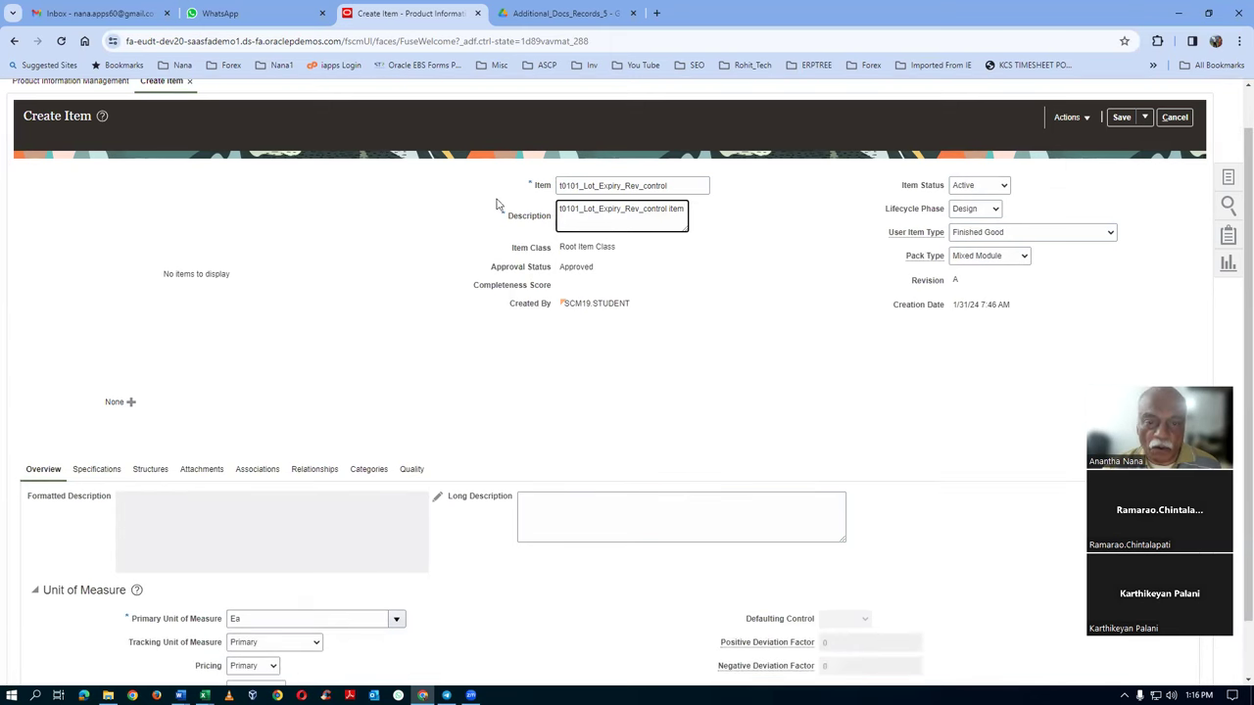
{"action": "left_click", "coordinate": [88, 471]}
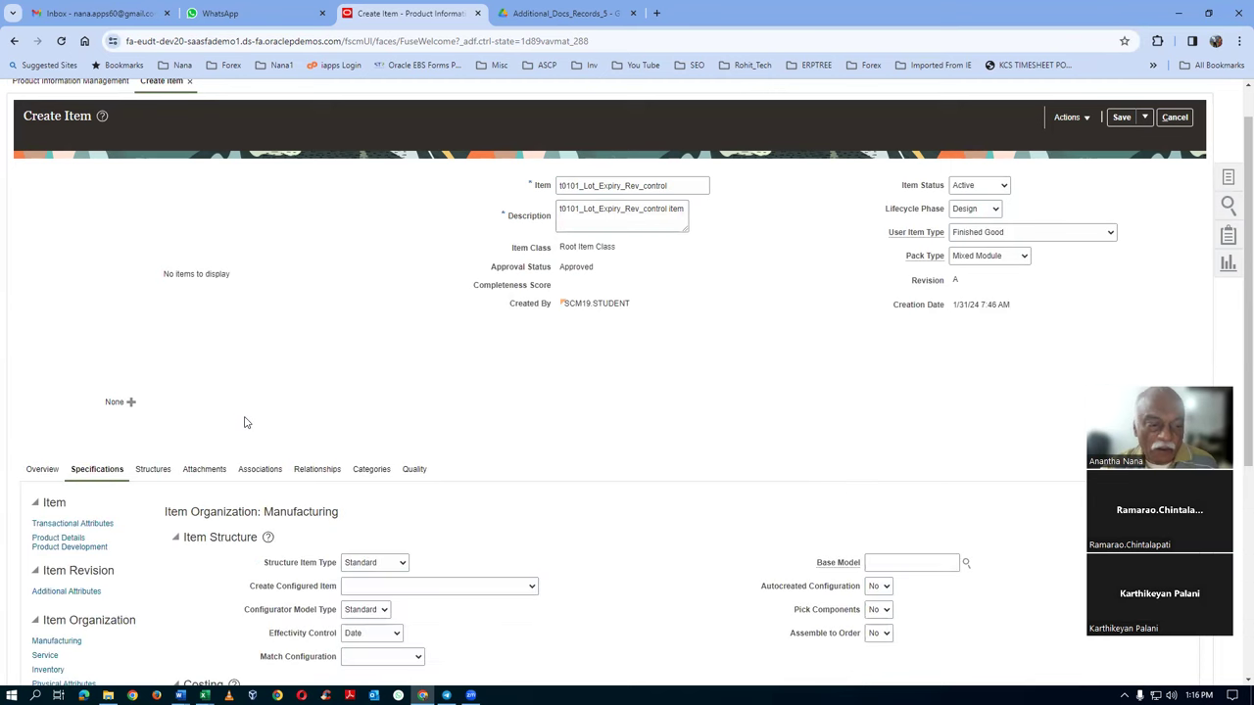
{"action": "scroll", "coordinate": [225, 505], "scroll_direction": "down", "scroll_amount": 3}
{"action": "left_click", "coordinate": [47, 409]}
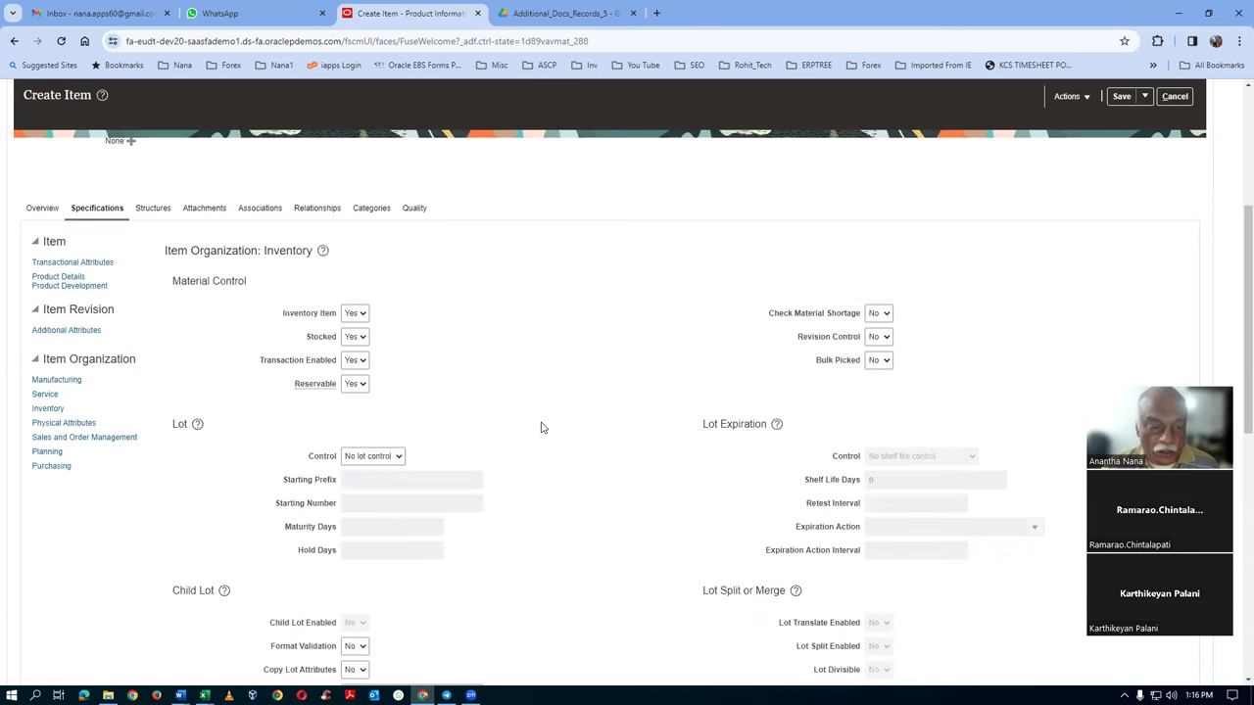
Set the item to Full lot control with starting prefix sul_ and starting number 101, and check the lot names in the Excel workbook
{"action": "left_click", "coordinate": [370, 458]}
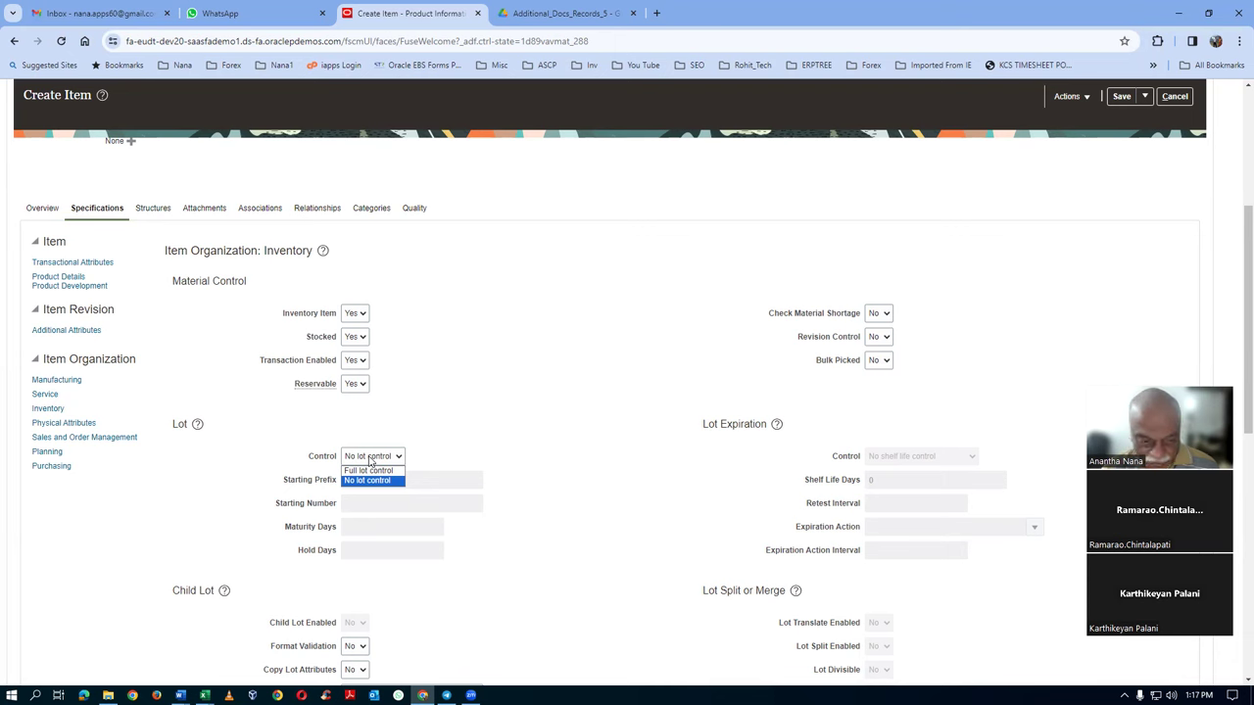
{"action": "left_click", "coordinate": [390, 479]}
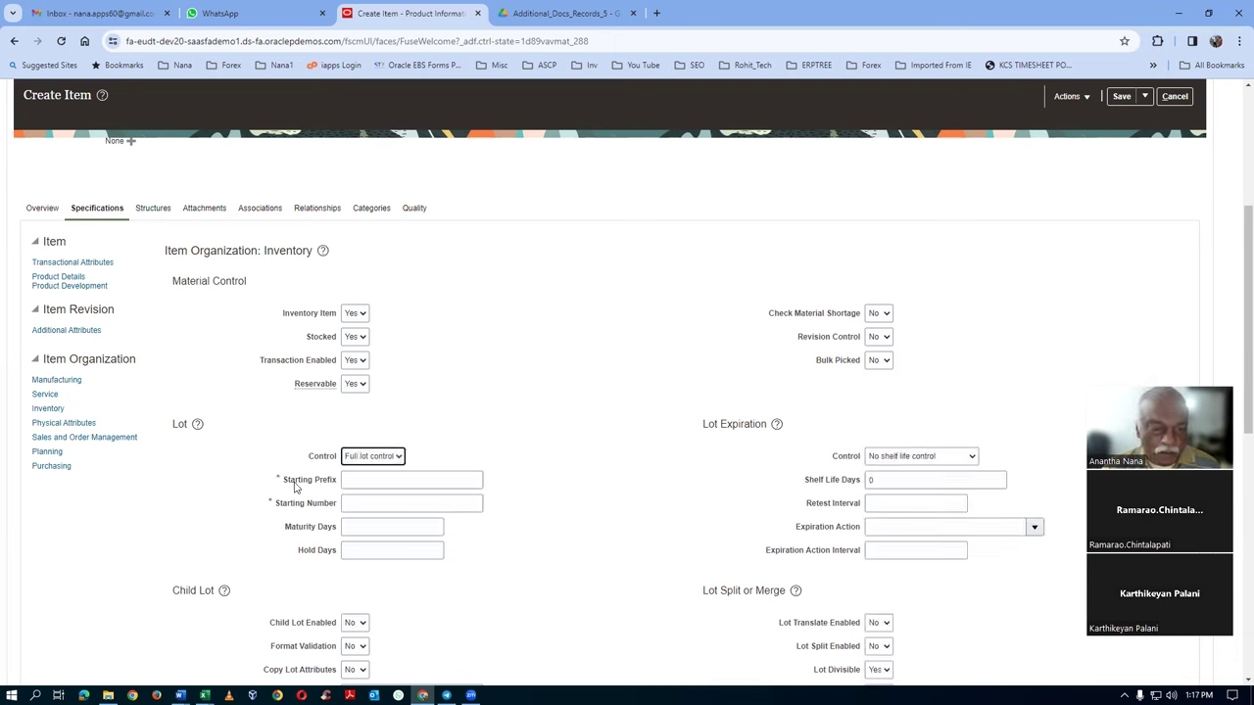
{"action": "left_click", "coordinate": [350, 484]}
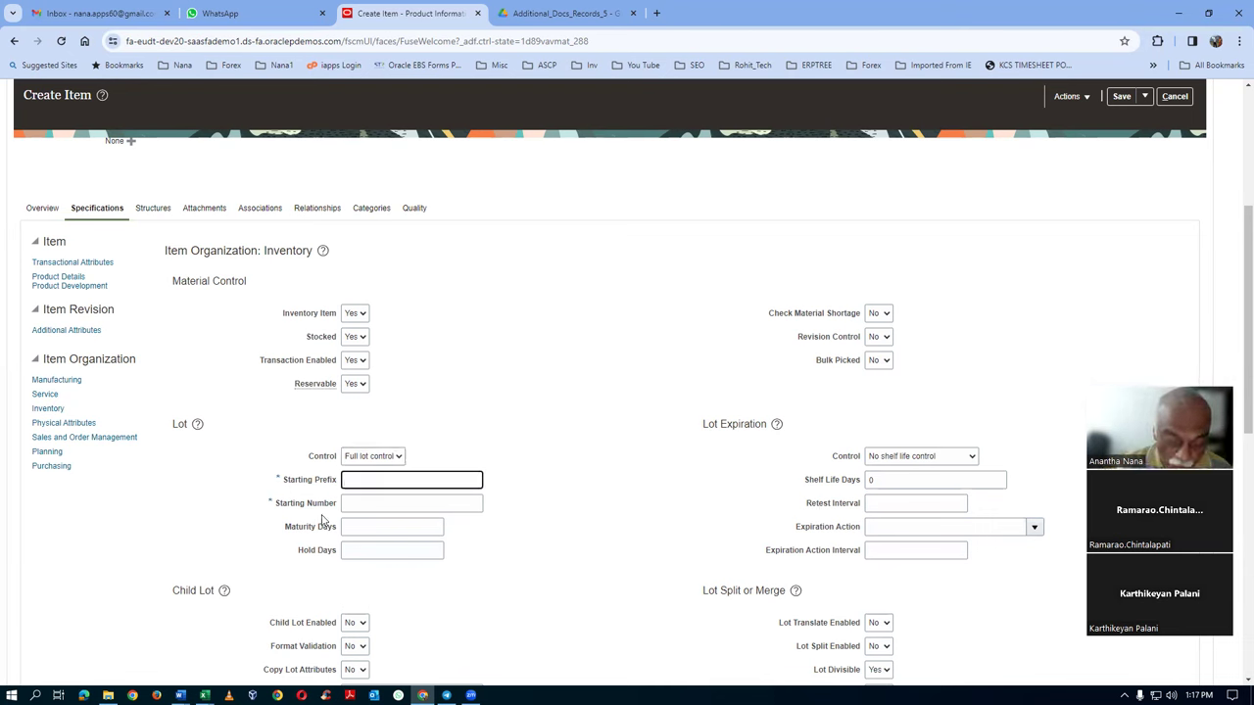
{"action": "key", "text": "Tab"}
{"action": "type", "text": "101"}
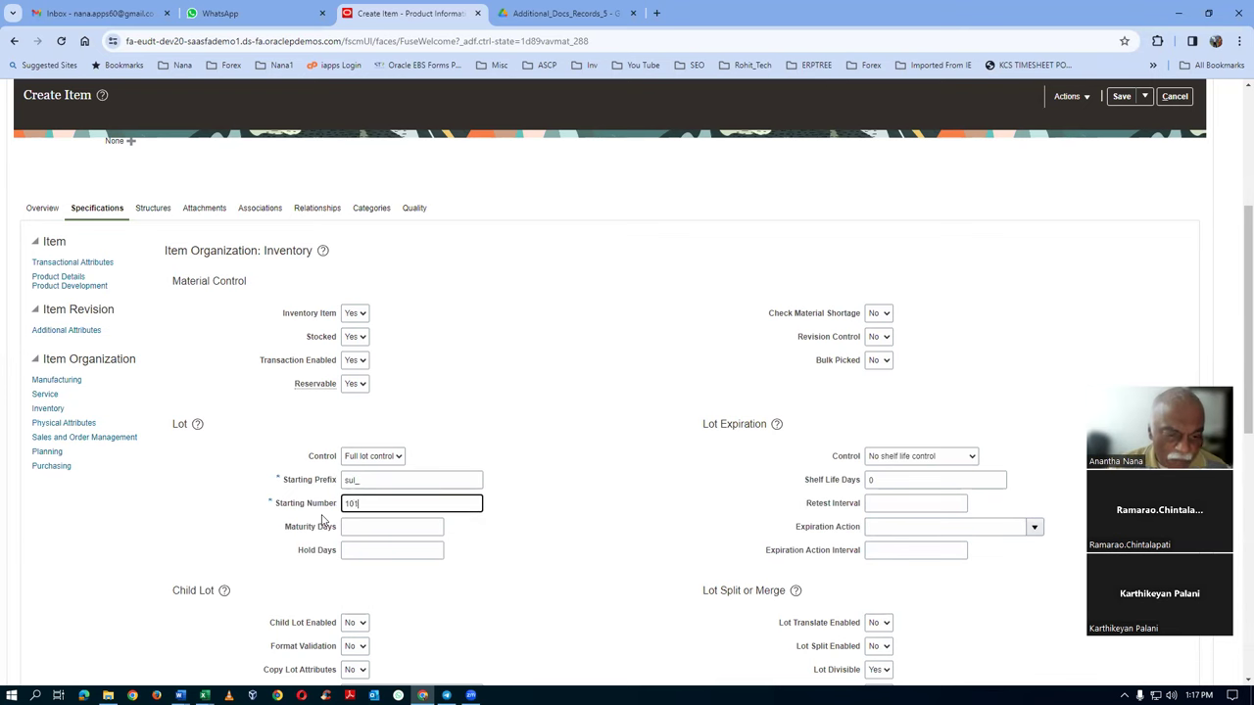
{"action": "key", "text": "alt+Tab"}
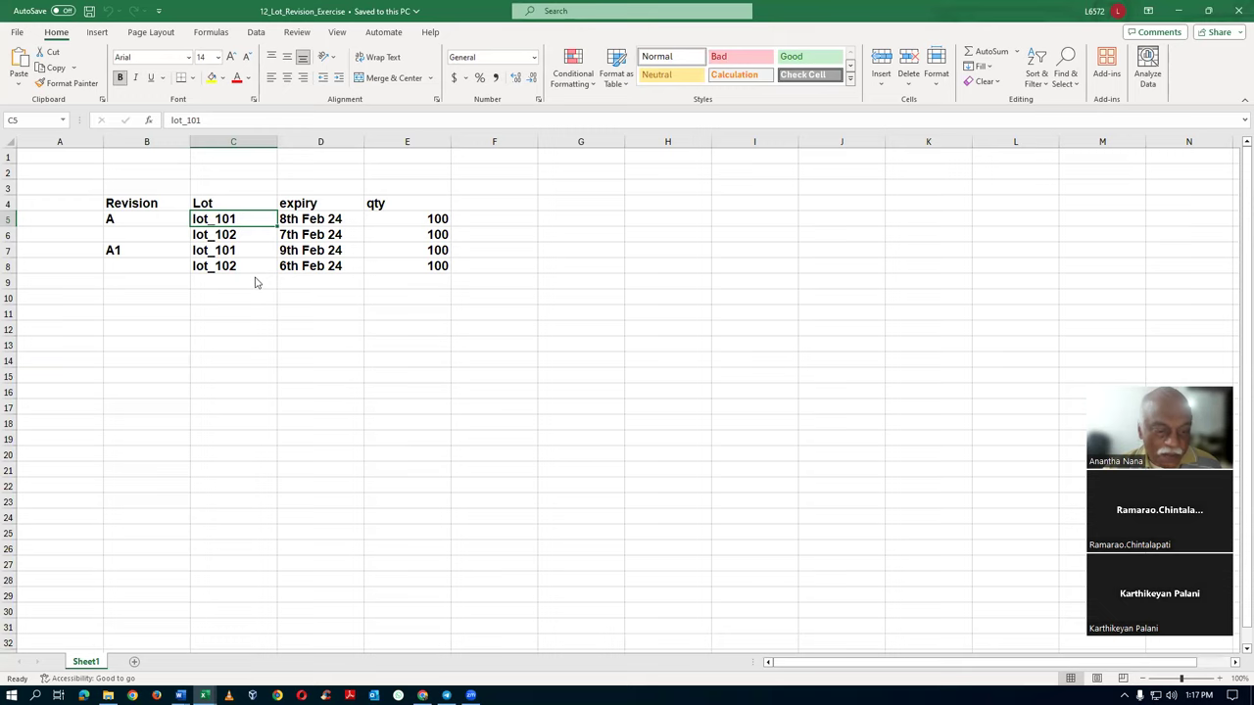
{"action": "key", "text": "alt+Tab"}
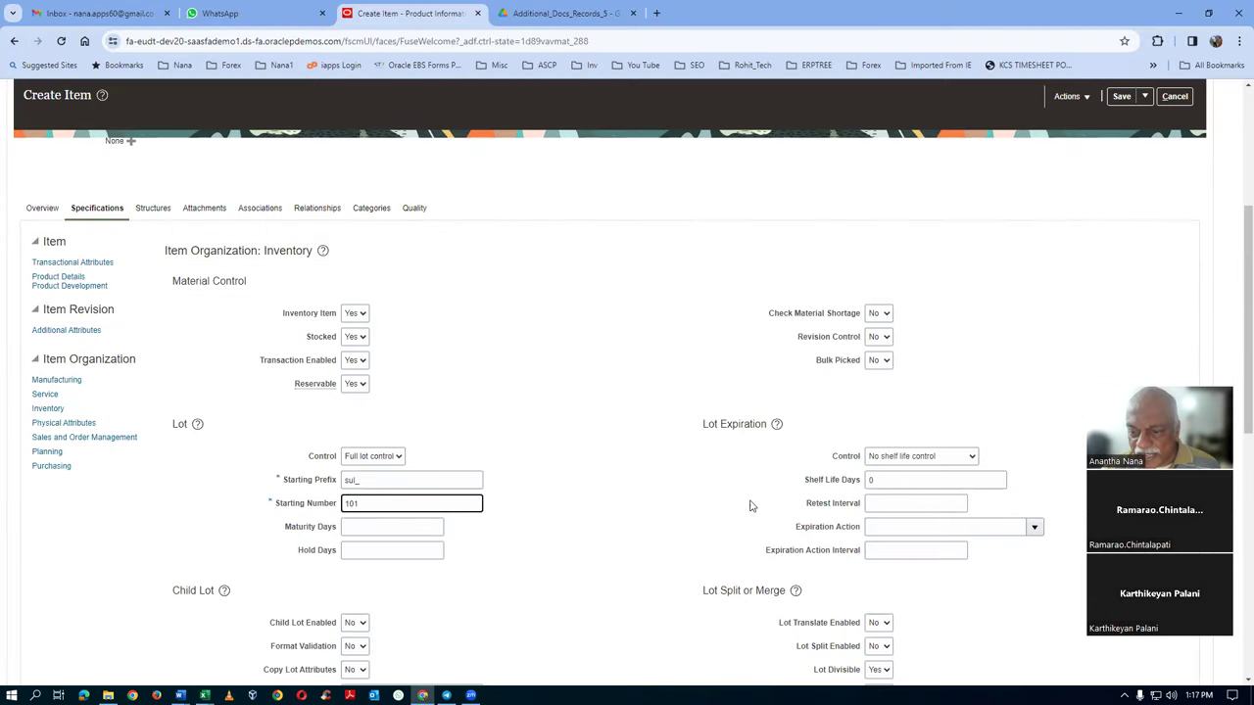
Set the item's lot expiration control to User-defined expiration date
{"action": "left_click", "coordinate": [921, 458]}
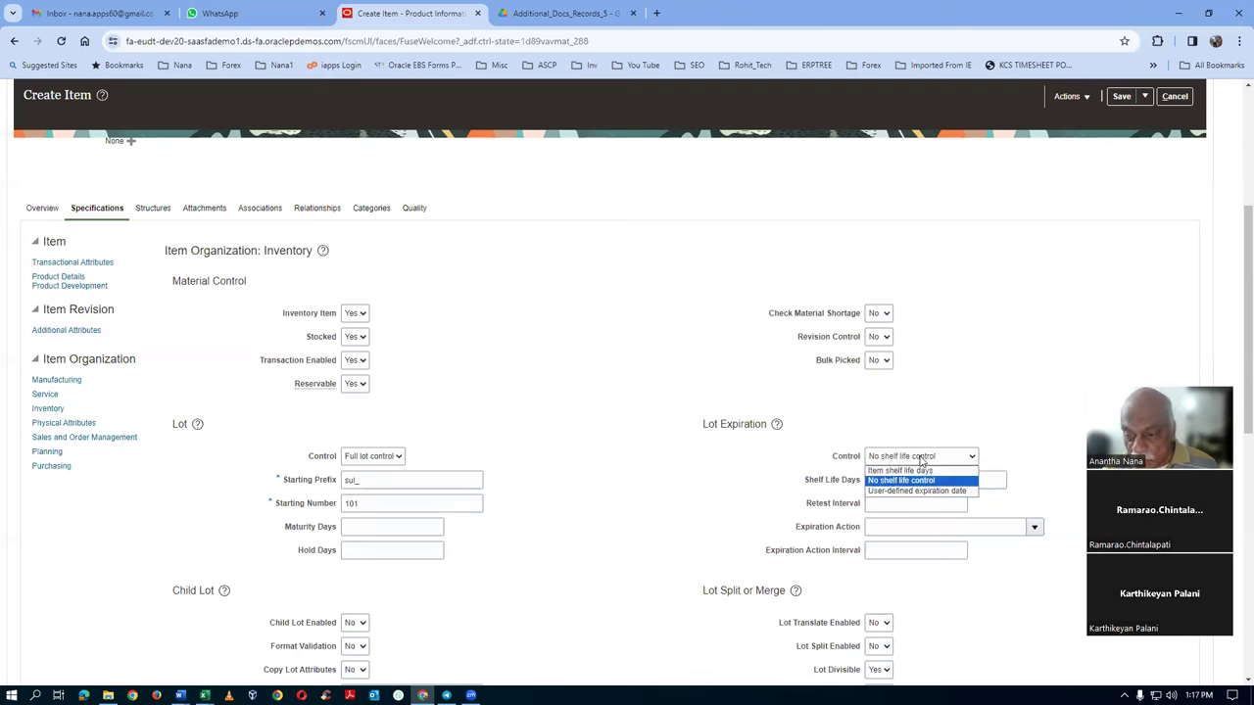
{"action": "left_click", "coordinate": [933, 491]}
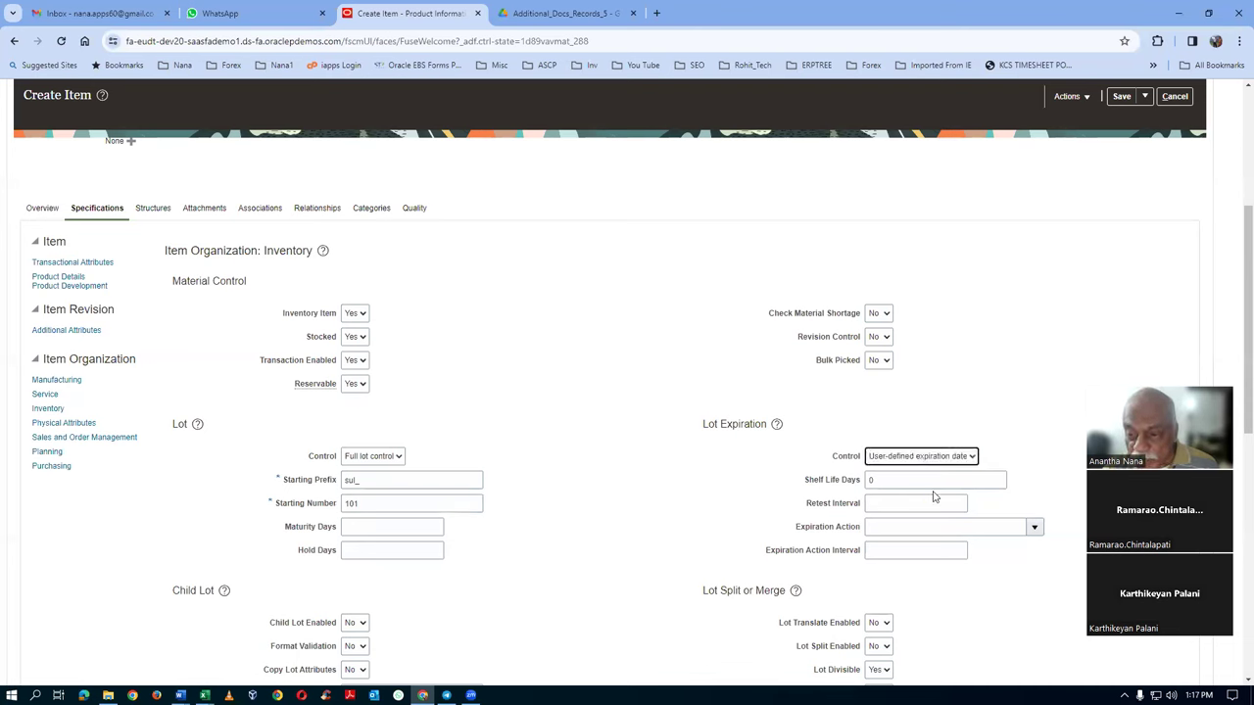
{"action": "left_click", "coordinate": [928, 458]}
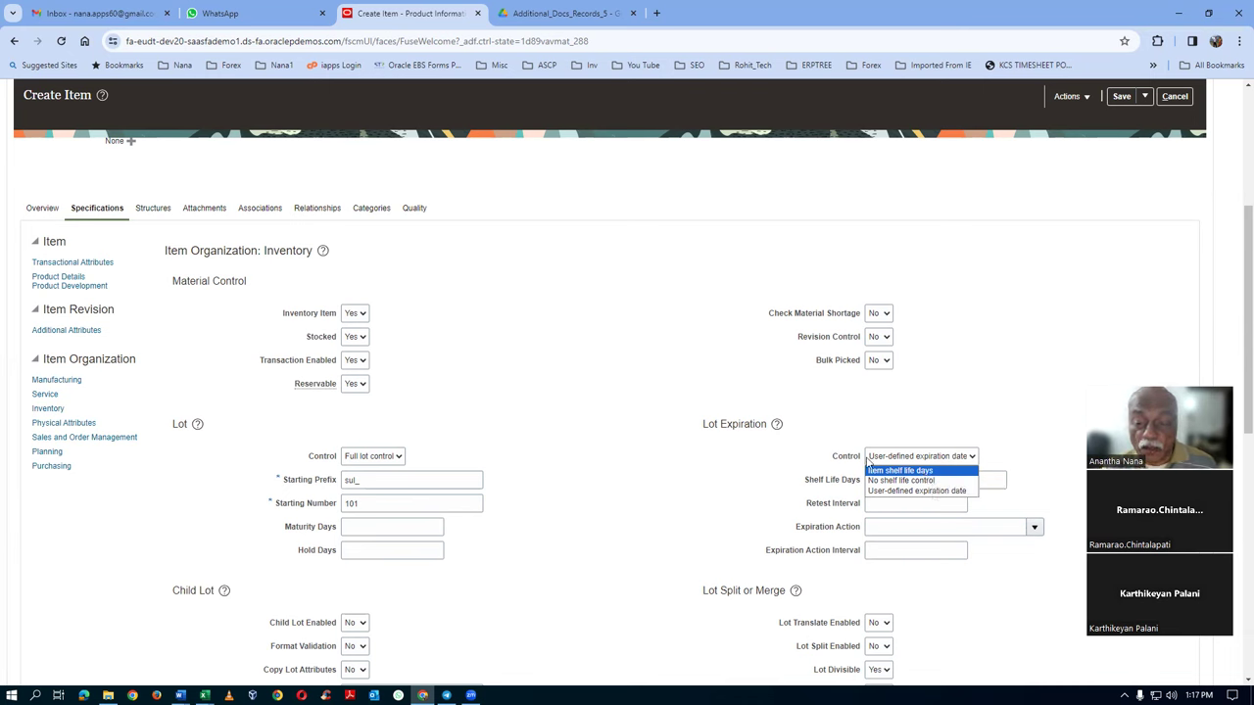
{"action": "left_click", "coordinate": [918, 491]}
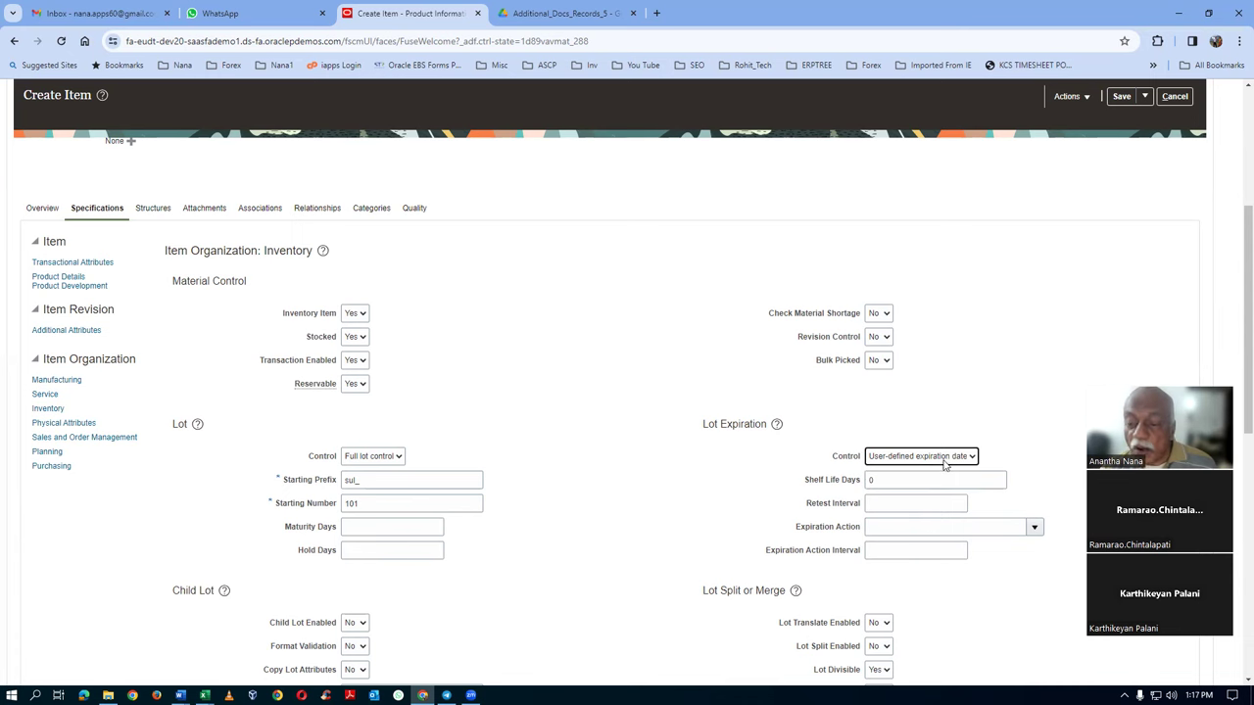
Review the expiry dates in the Excel workbook, then return to Chrome and set the item's Revision Control to Yes
{"action": "key", "text": "alt+Tab"}
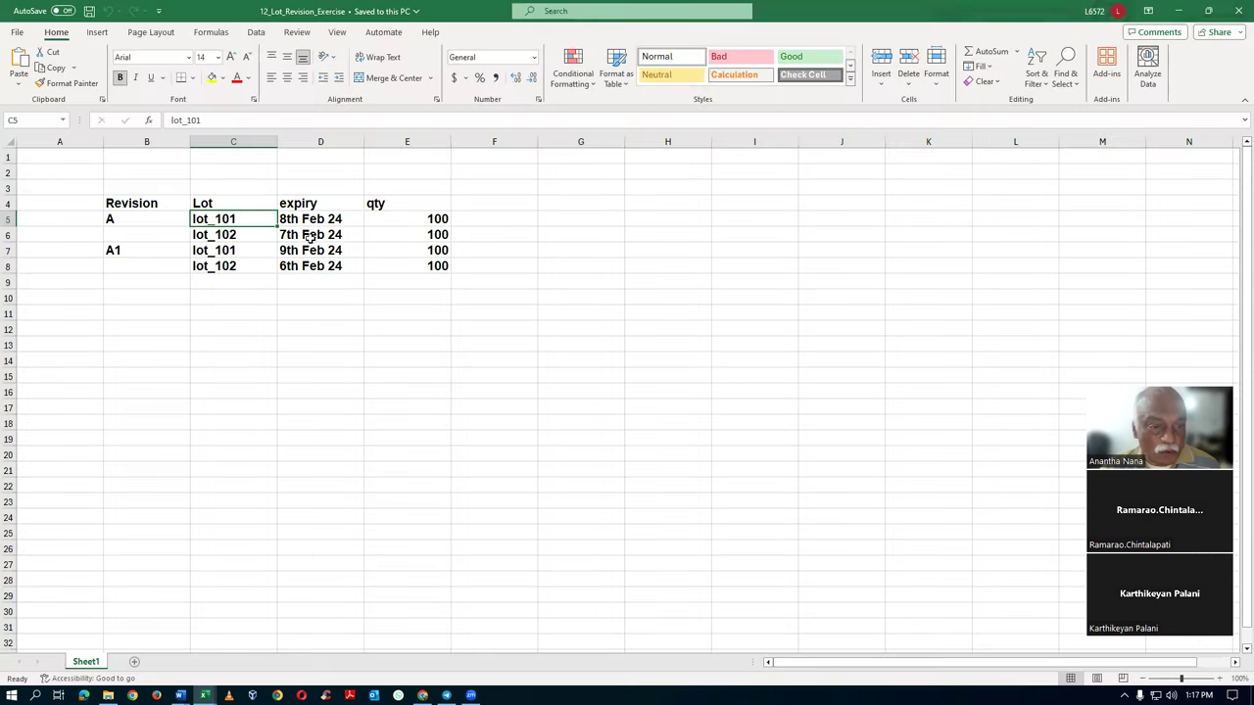
{"action": "left_click_drag", "start_coordinate": [353, 218], "coordinate": [356, 272]}
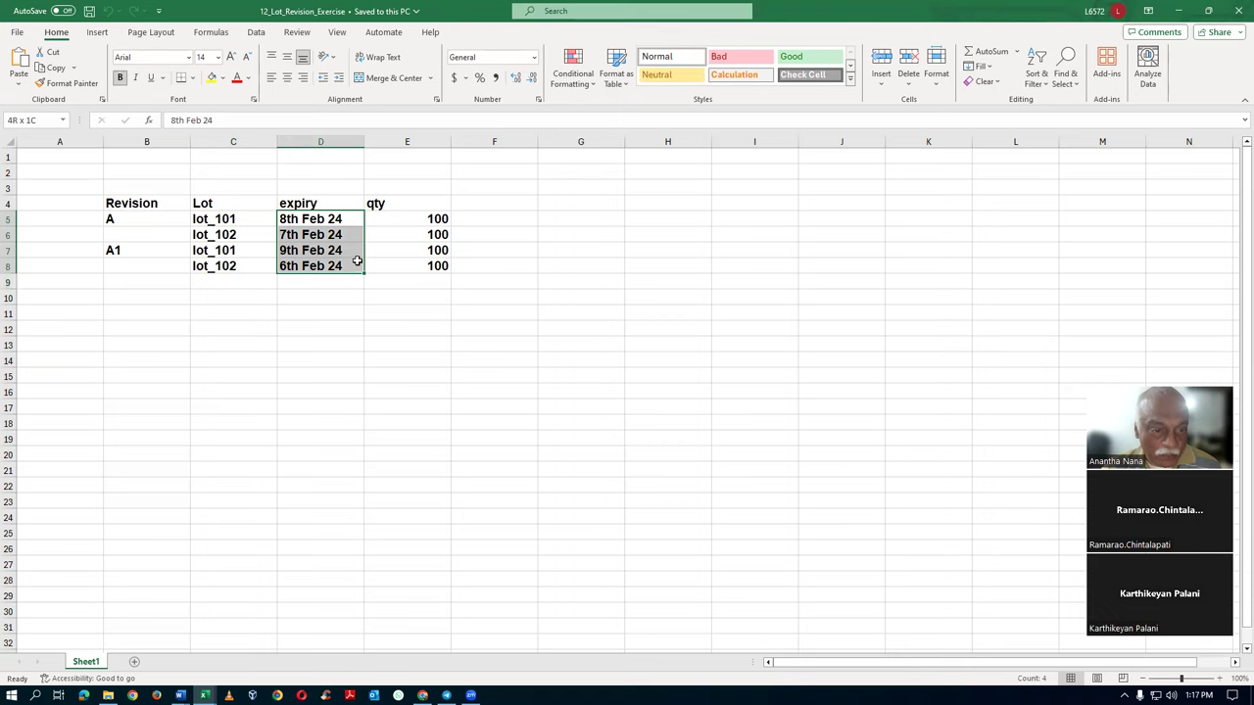
{"action": "key", "text": "alt+Tab"}
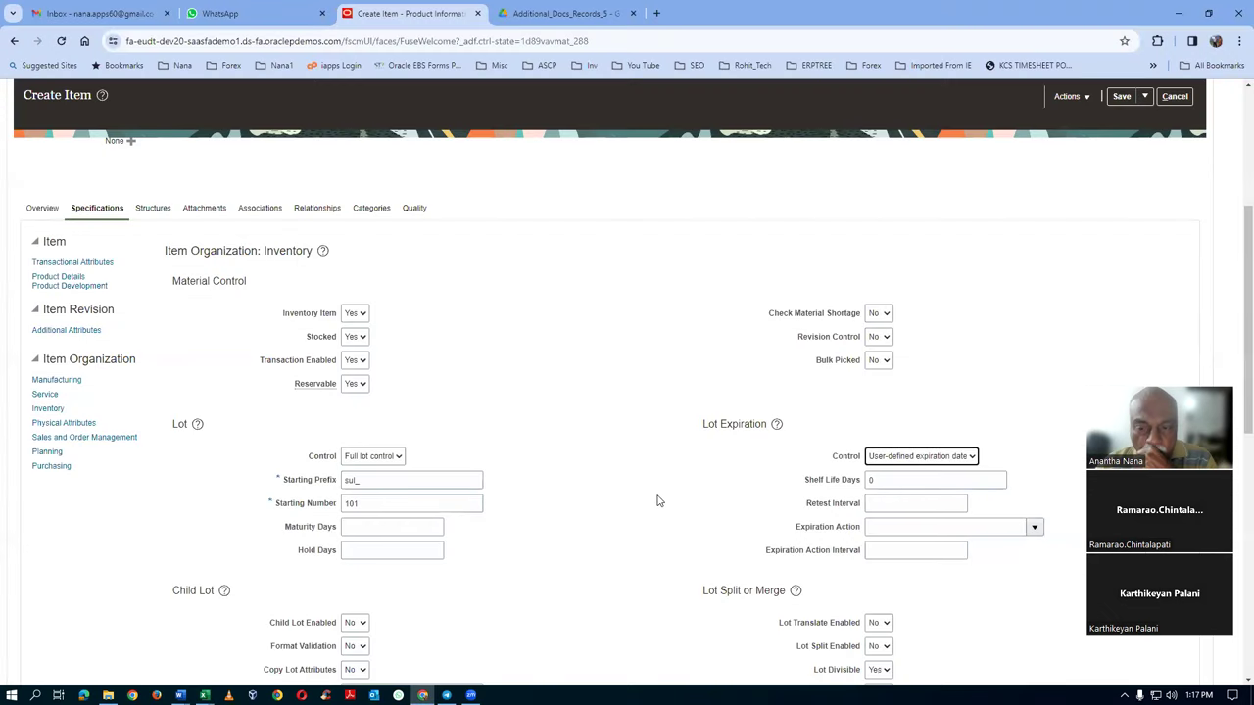
{"action": "left_click", "coordinate": [886, 338]}
{"action": "left_click", "coordinate": [882, 364]}
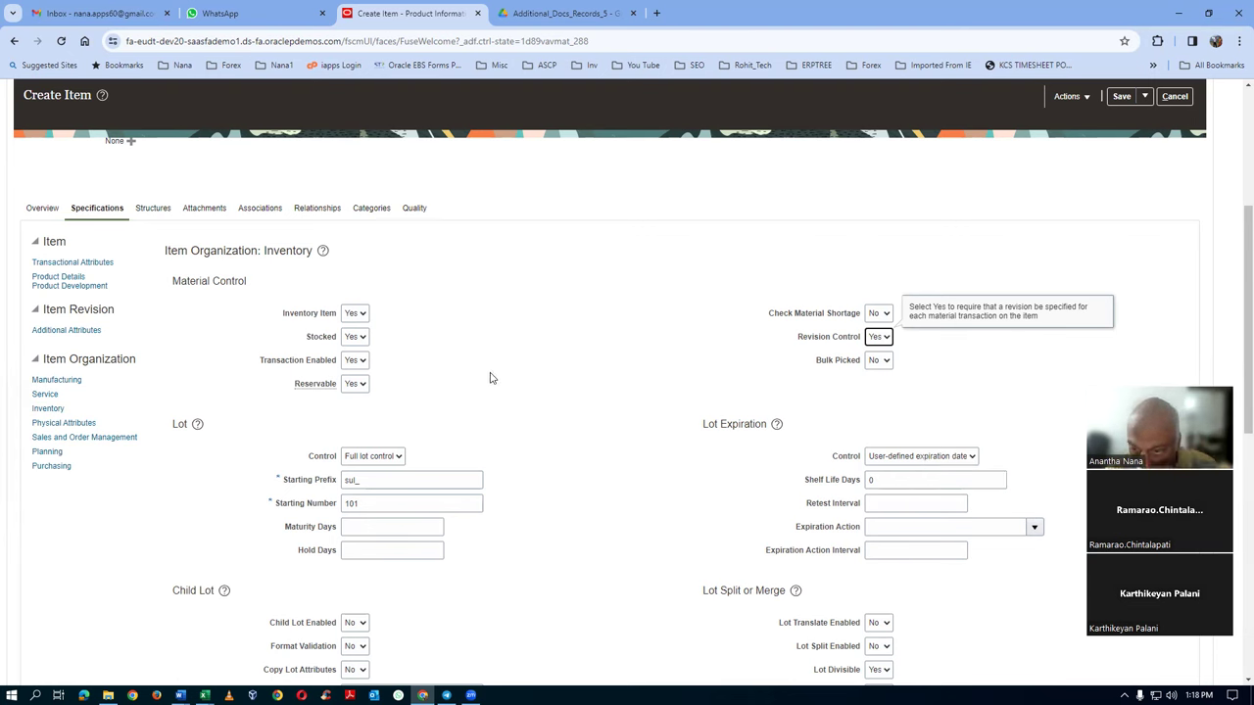
Duplicate the Create Item browser tab and load the Oracle Fusion site there with the page path removed from its address
{"action": "right_click", "coordinate": [423, 18]}
{"action": "left_click", "coordinate": [458, 132]}
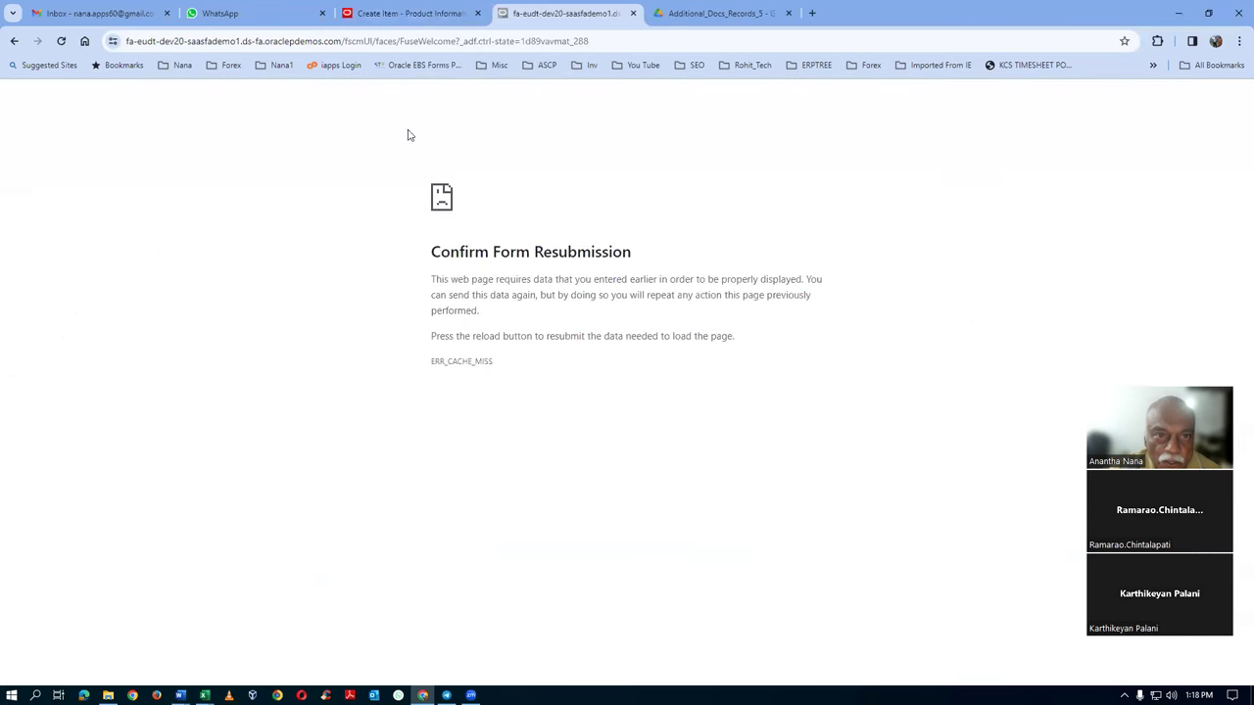
{"action": "left_click", "coordinate": [549, 47]}
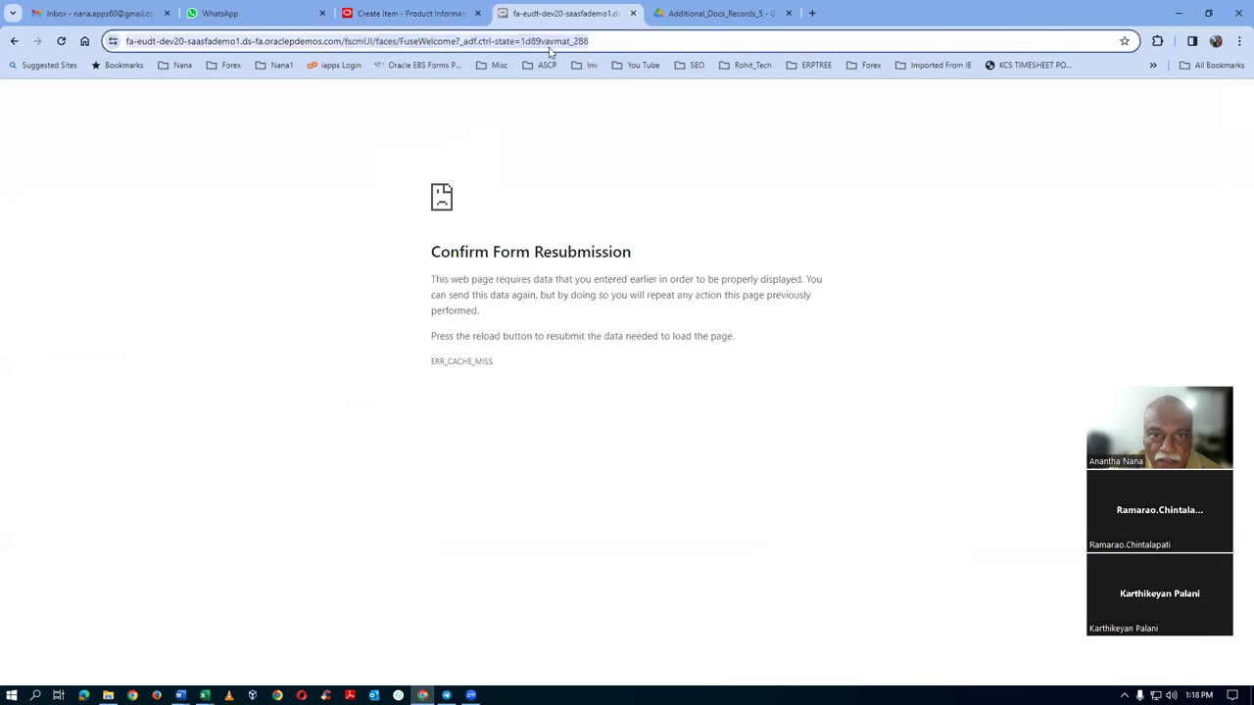
{"action": "left_click", "coordinate": [648, 44]}
{"action": "key", "text": "BackSpace"}
{"action": "key", "text": "BackSpace"}
{"action": "key", "text": "BackSpace"}
{"action": "key", "text": "BackSpace"}
{"action": "key", "text": "BackSpace"}
{"action": "key", "text": "BackSpace"}
{"action": "key", "text": "BackSpace"}
{"action": "key", "text": "BackSpace"}
{"action": "key", "text": "BackSpace"}
{"action": "key", "text": "BackSpace"}
{"action": "key", "text": "BackSpace"}
{"action": "key", "text": "BackSpace"}
{"action": "key", "text": "BackSpace"}
{"action": "key", "text": "BackSpace"}
{"action": "key", "text": "BackSpace"}
{"action": "key", "text": "BackSpace"}
{"action": "key", "text": "BackSpace"}
{"action": "key", "text": "BackSpace"}
{"action": "key", "text": "BackSpace"}
{"action": "key", "text": "BackSpace"}
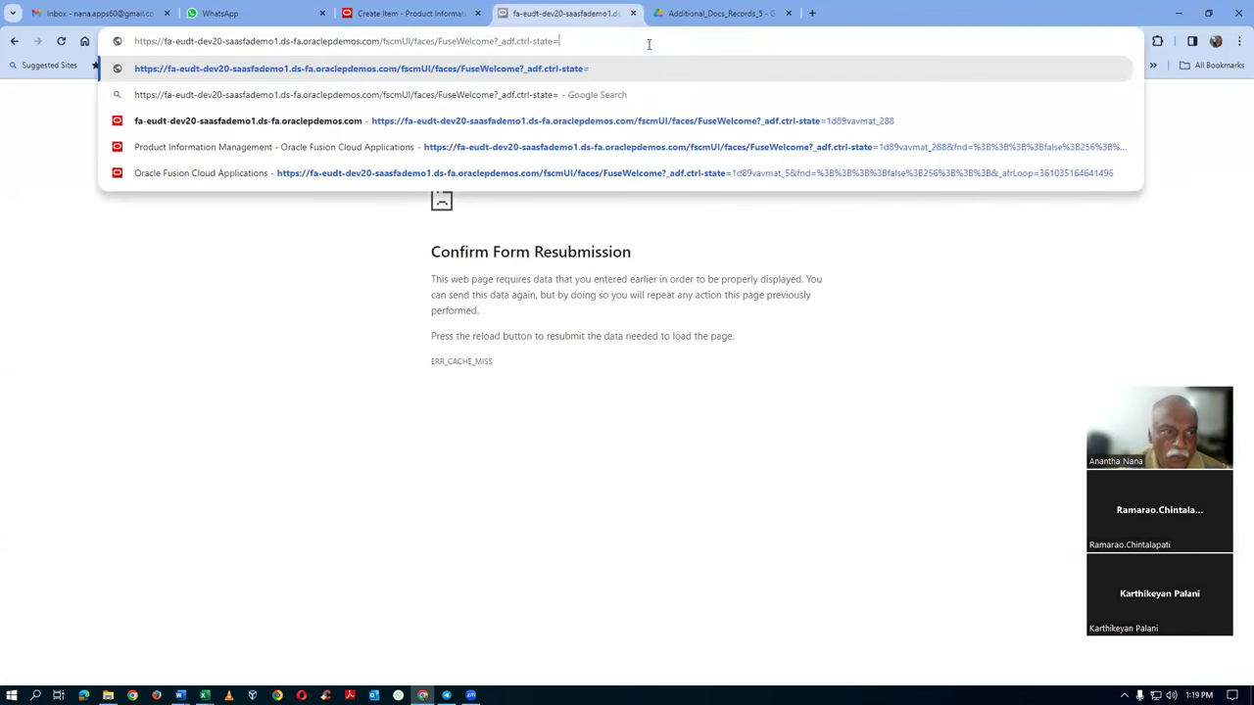
{"action": "key", "text": "BackSpace"}
{"action": "key", "text": "BackSpace"}
{"action": "key", "text": "BackSpace"}
{"action": "key", "text": "BackSpace"}
{"action": "key", "text": "BackSpace"}
{"action": "key", "text": "BackSpace"}
{"action": "key", "text": "BackSpace"}
{"action": "key", "text": "BackSpace"}
{"action": "key", "text": "BackSpace"}
{"action": "key", "text": "BackSpace"}
{"action": "key", "text": "BackSpace"}
{"action": "key", "text": "BackSpace"}
{"action": "key", "text": "BackSpace"}
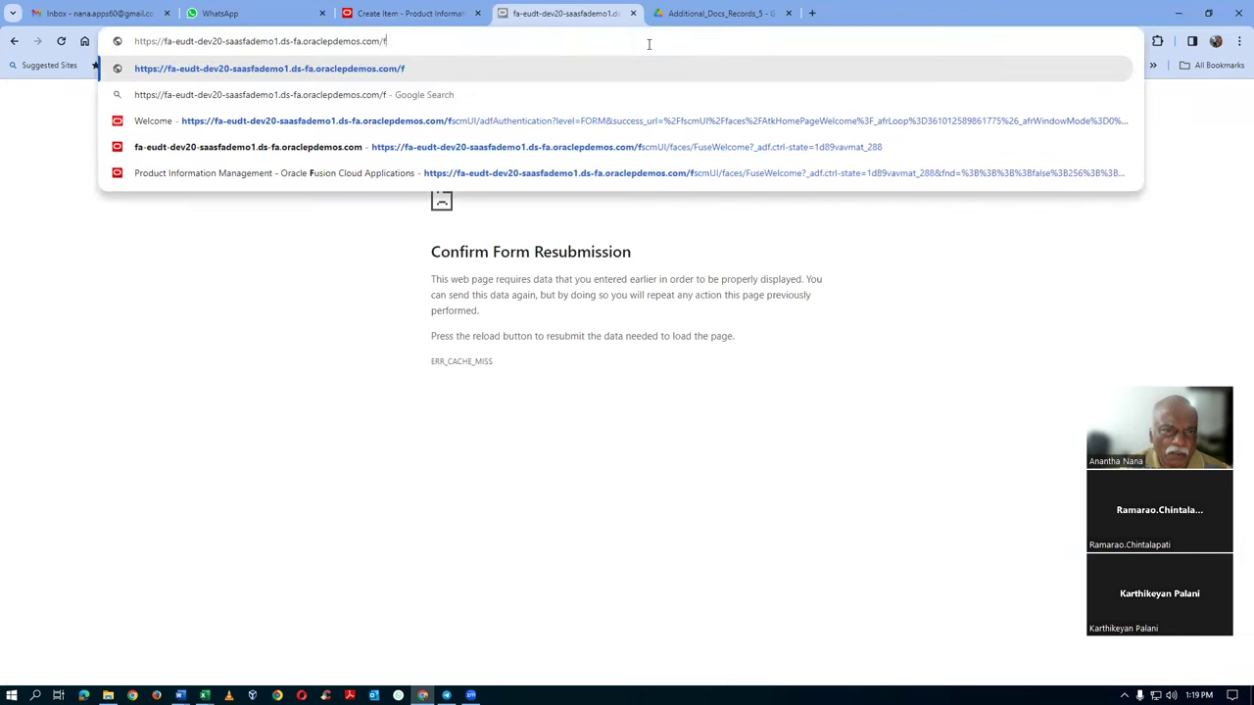
{"action": "key", "text": "Return"}
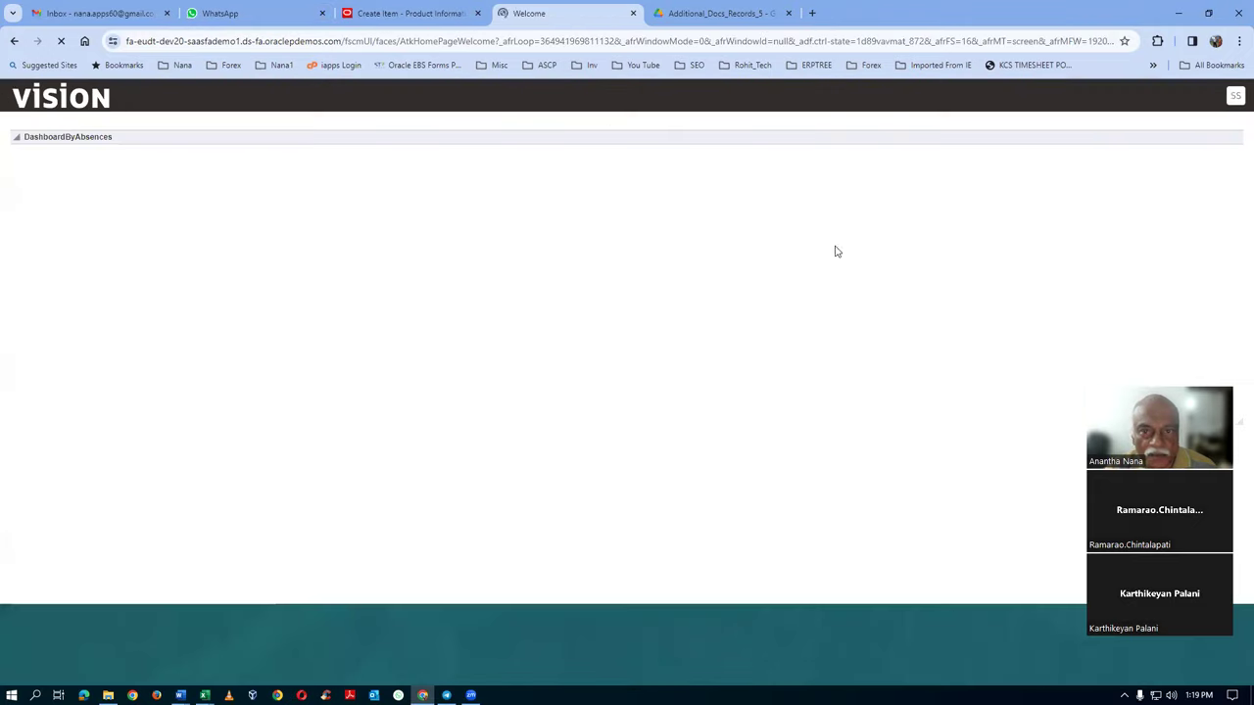
Go to the Oracle Fusion home page and open Inventory Management from the Supply Chain Execution apps
{"action": "left_click", "coordinate": [1115, 97]}
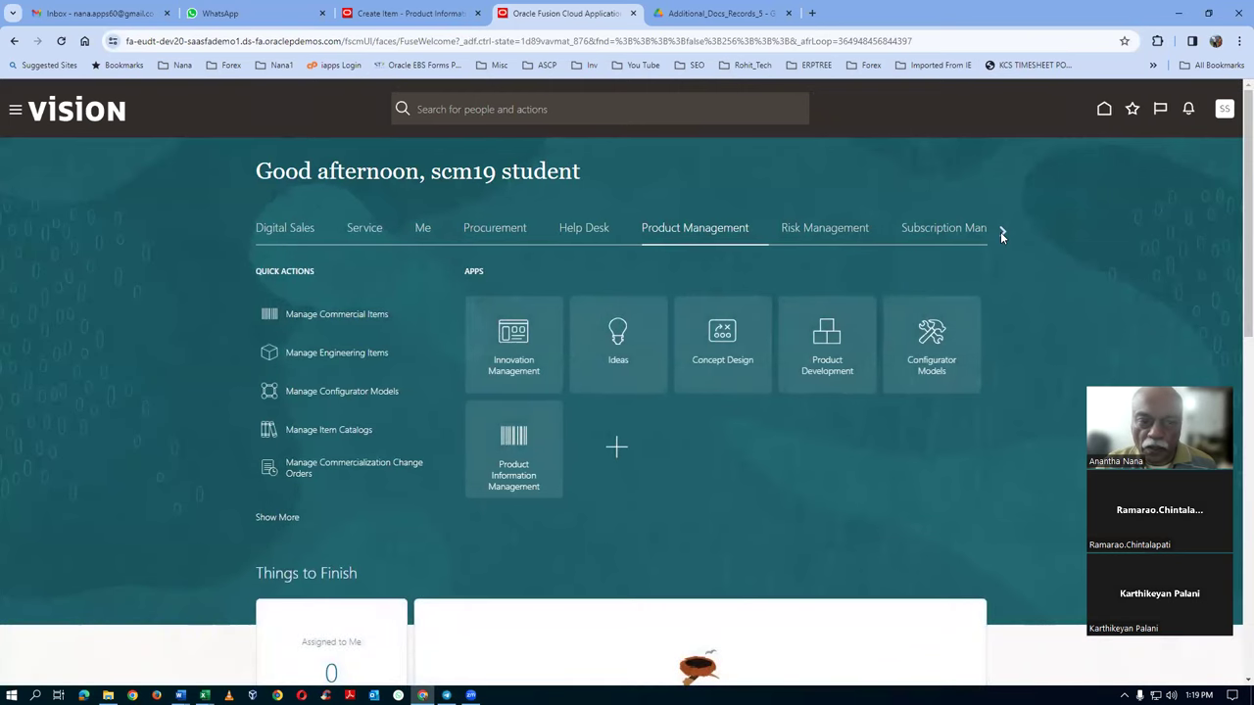
{"action": "left_click", "coordinate": [1001, 233]}
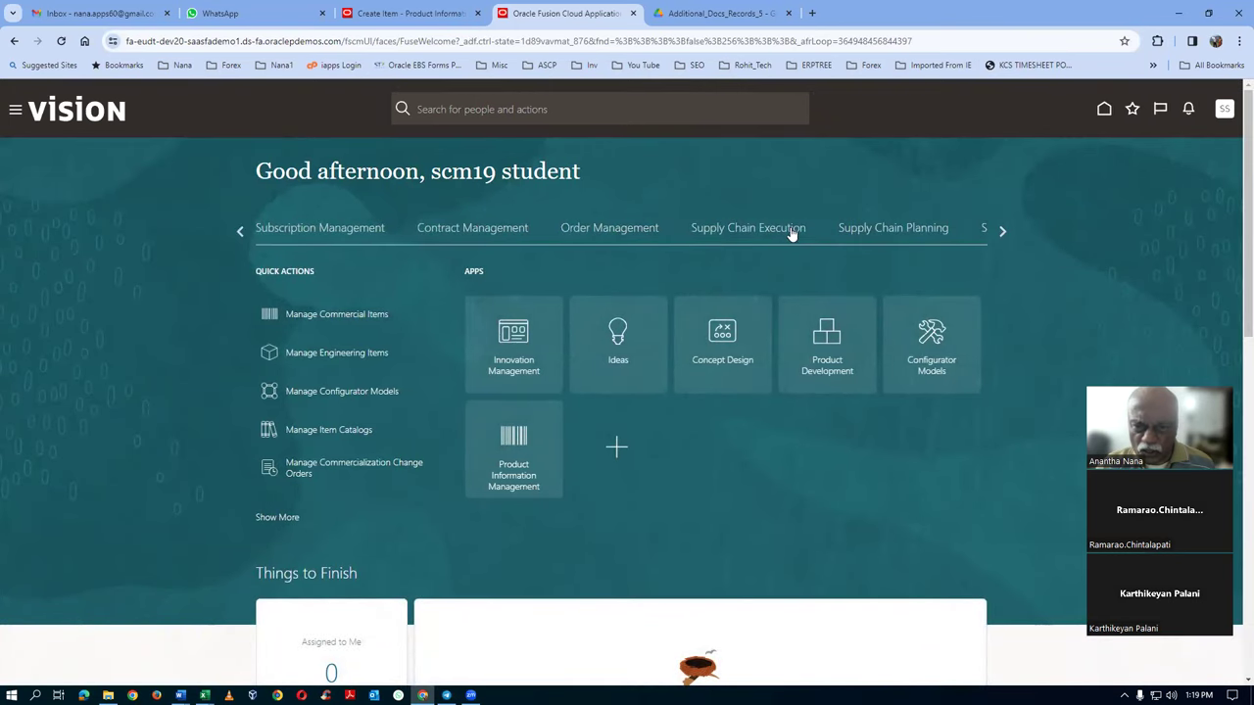
{"action": "left_click", "coordinate": [789, 231]}
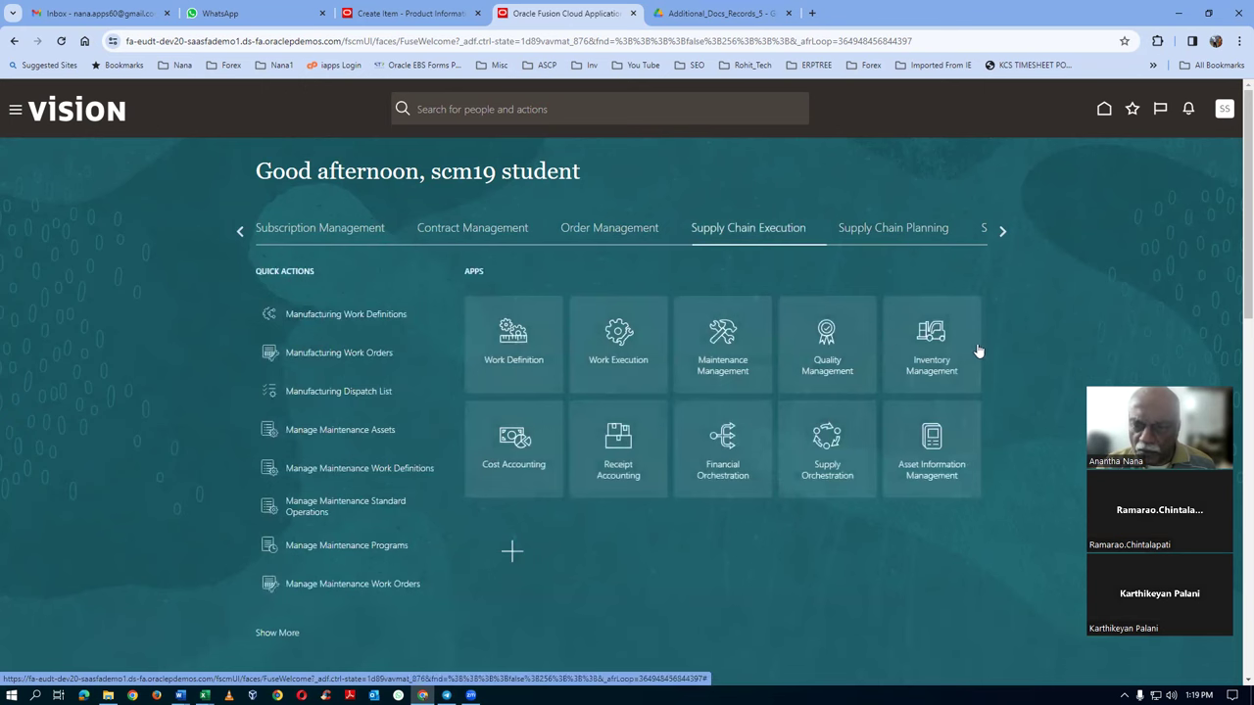
{"action": "left_click", "coordinate": [945, 353]}
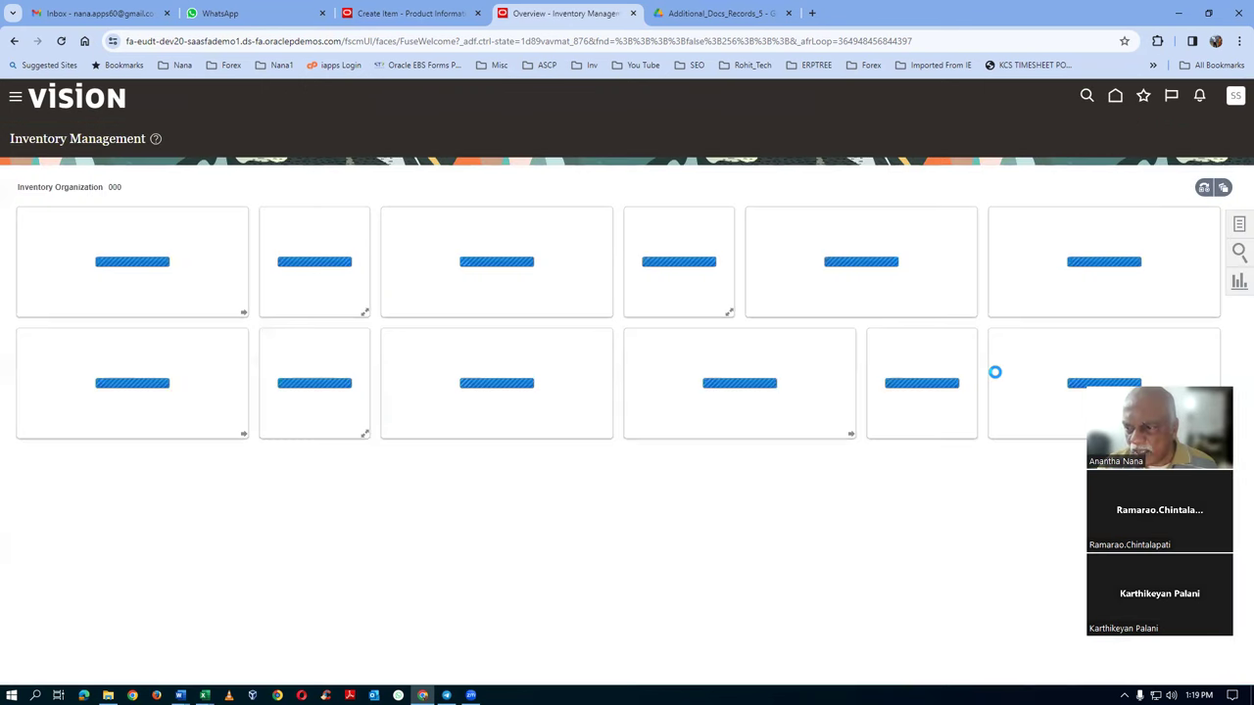
Open the Manage Lots task and select 001 as the inventory organization
{"action": "left_click", "coordinate": [1239, 224]}
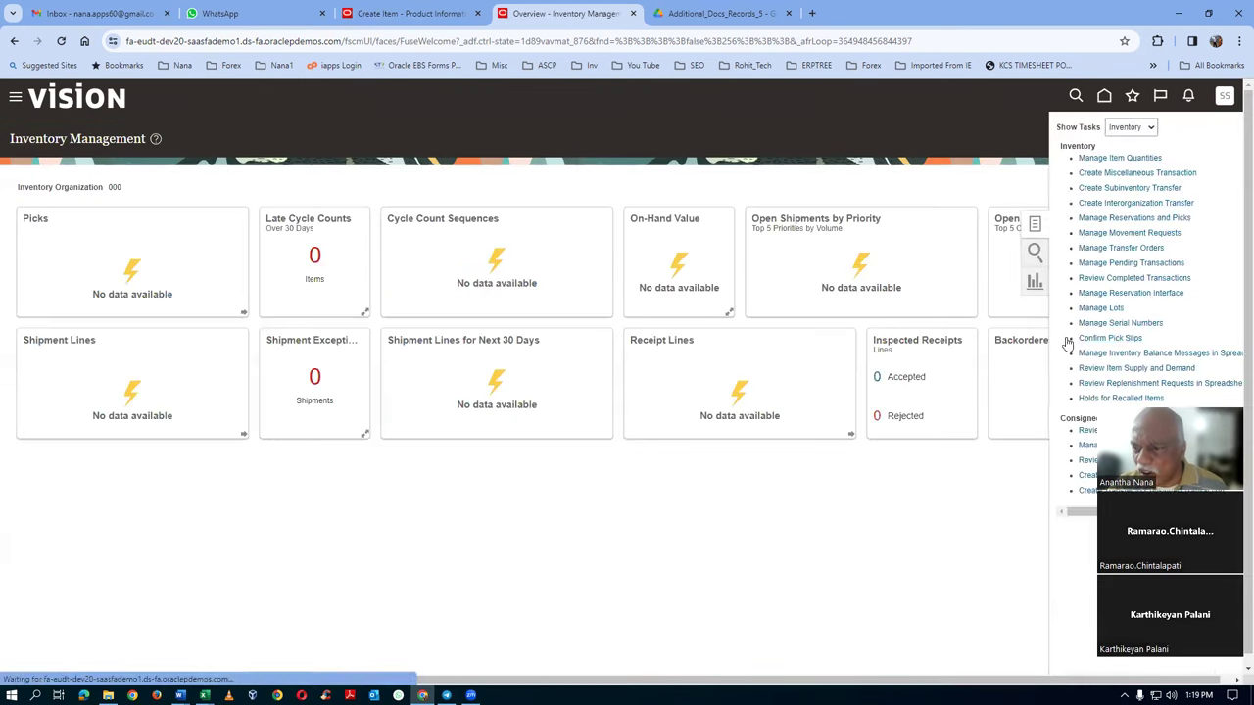
{"action": "left_click", "coordinate": [1083, 307]}
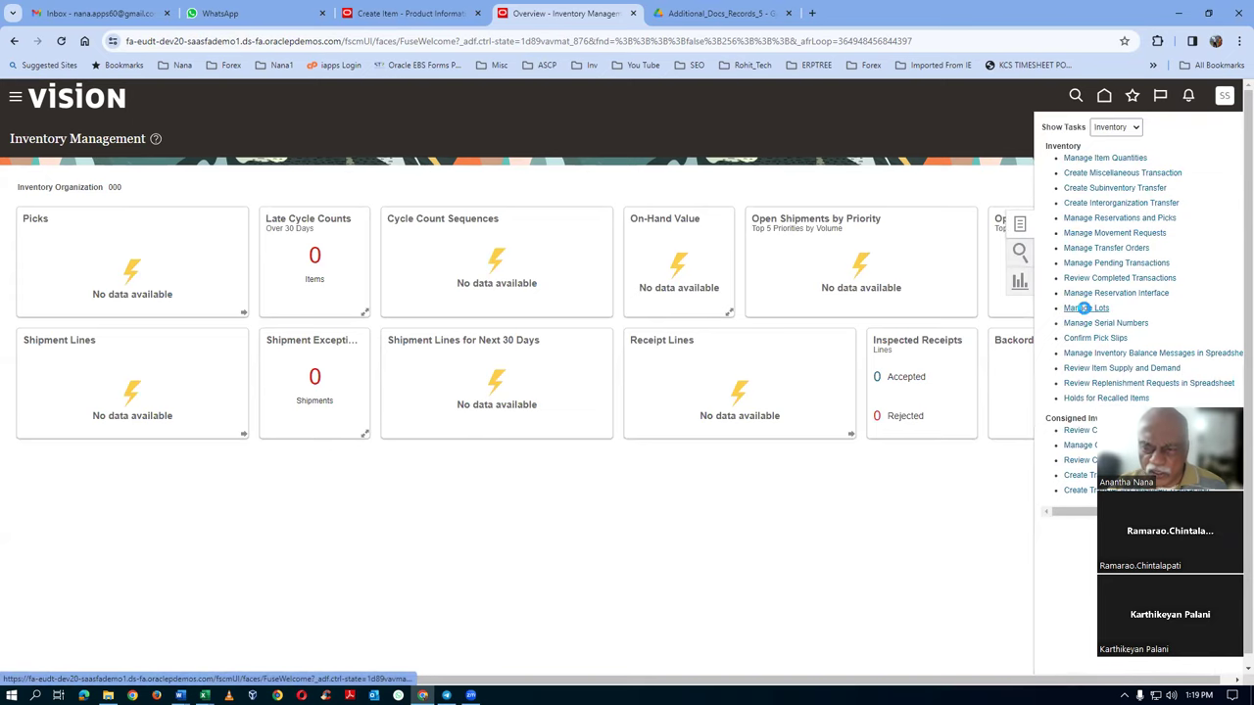
{"action": "type", "text": "001"}
{"action": "key", "text": "Tab"}
{"action": "left_click", "coordinate": [703, 405]}
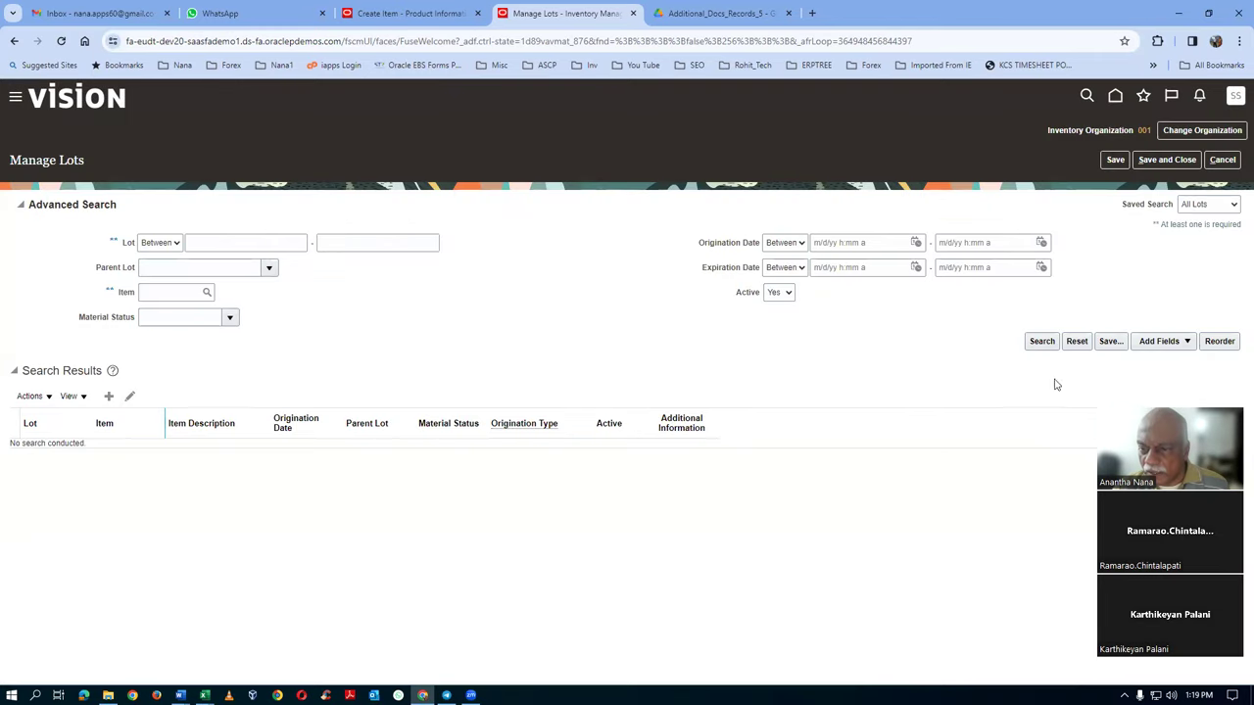
{"action": "left_click", "coordinate": [1042, 341]}
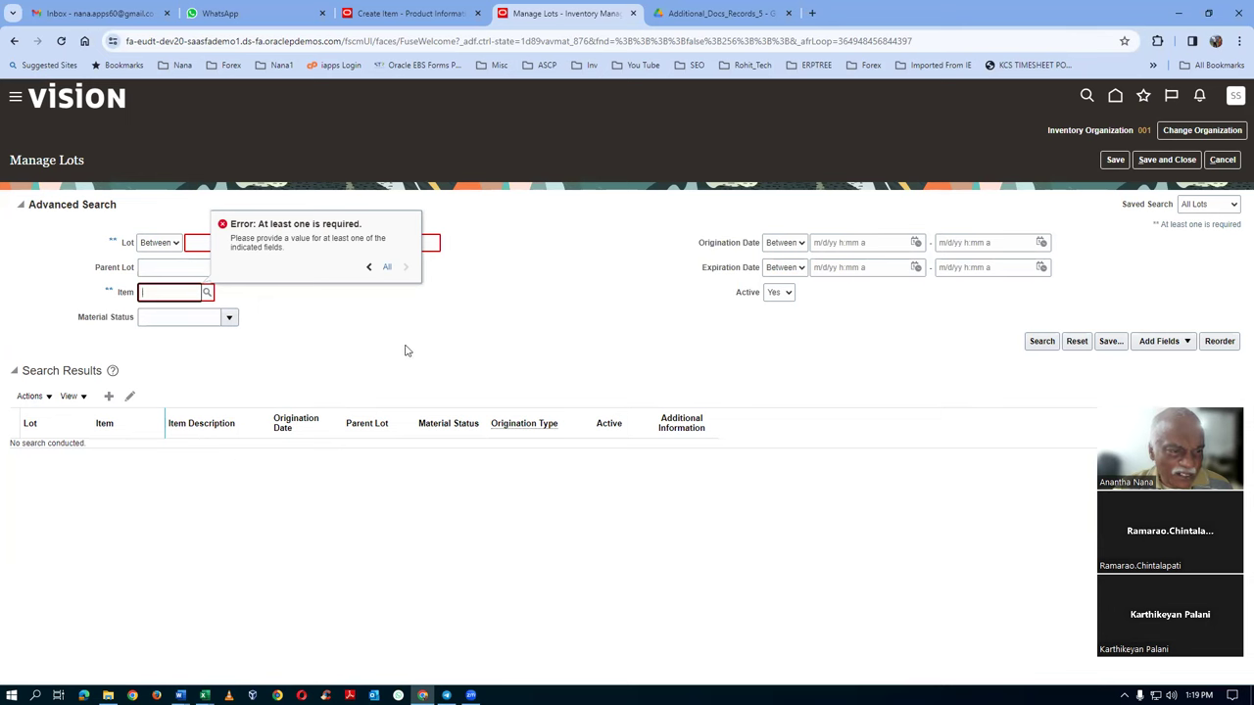
{"action": "left_click", "coordinate": [346, 351]}
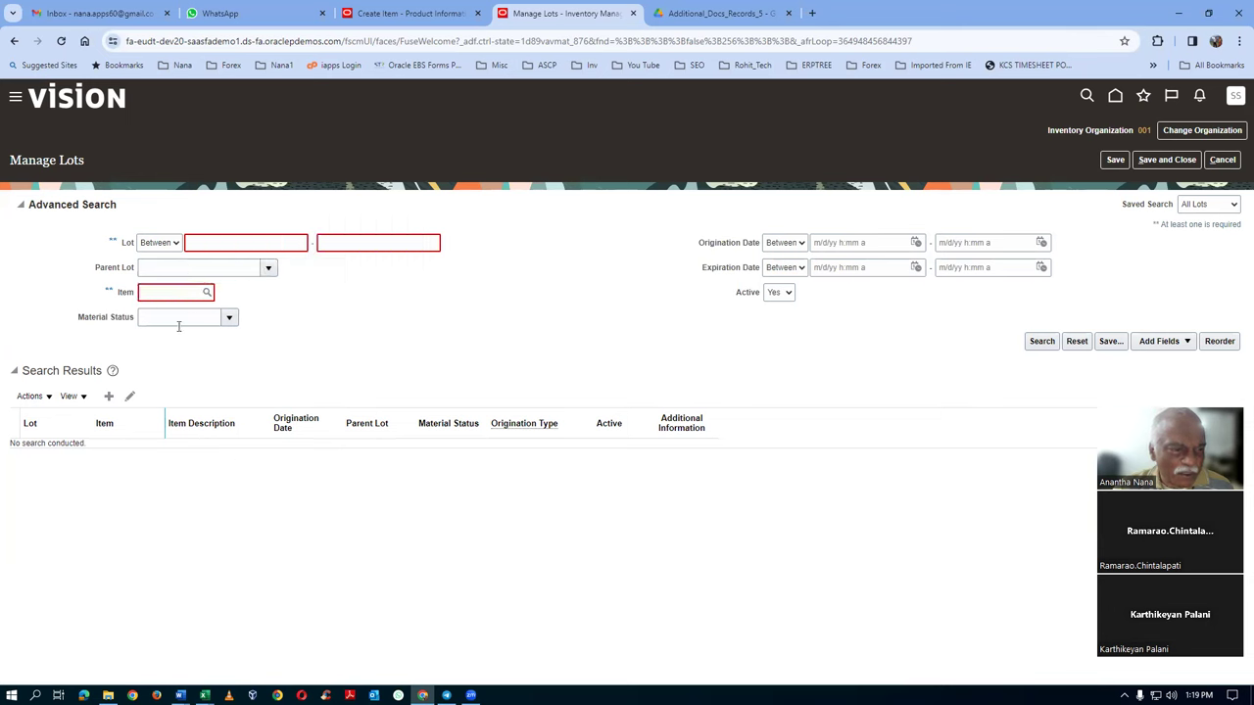
{"action": "left_click", "coordinate": [175, 292]}
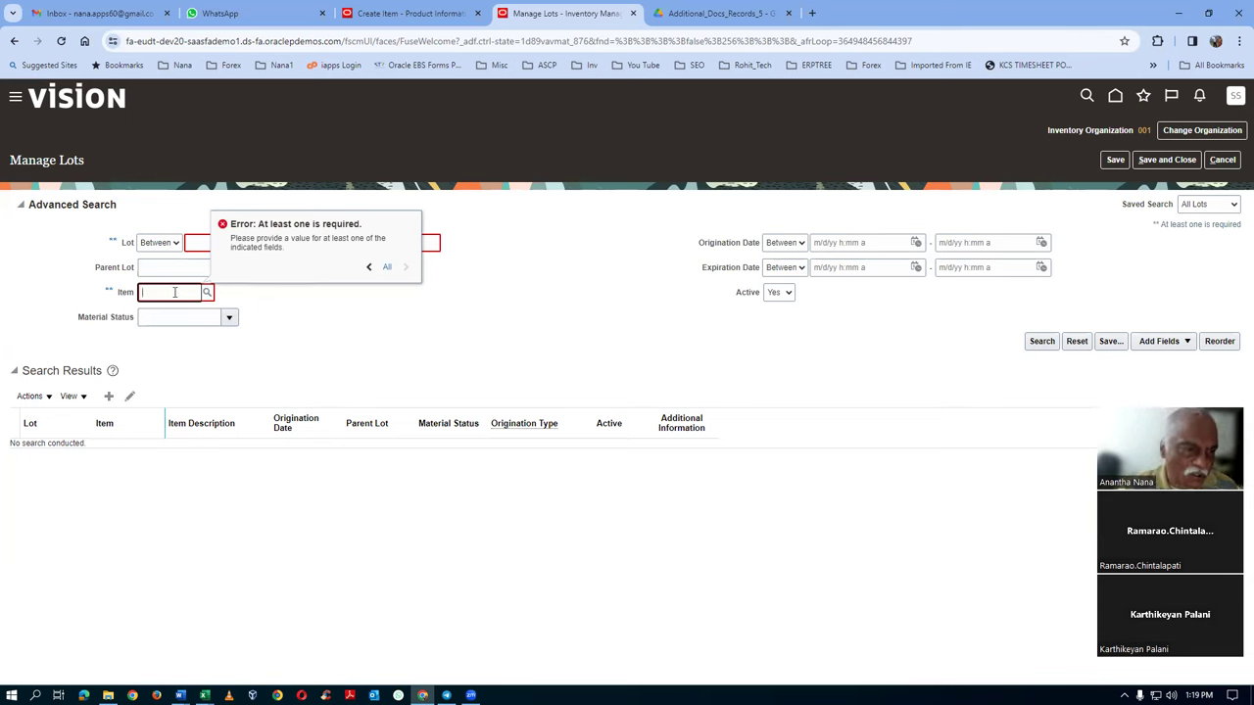
{"action": "type", "text": "AS"}
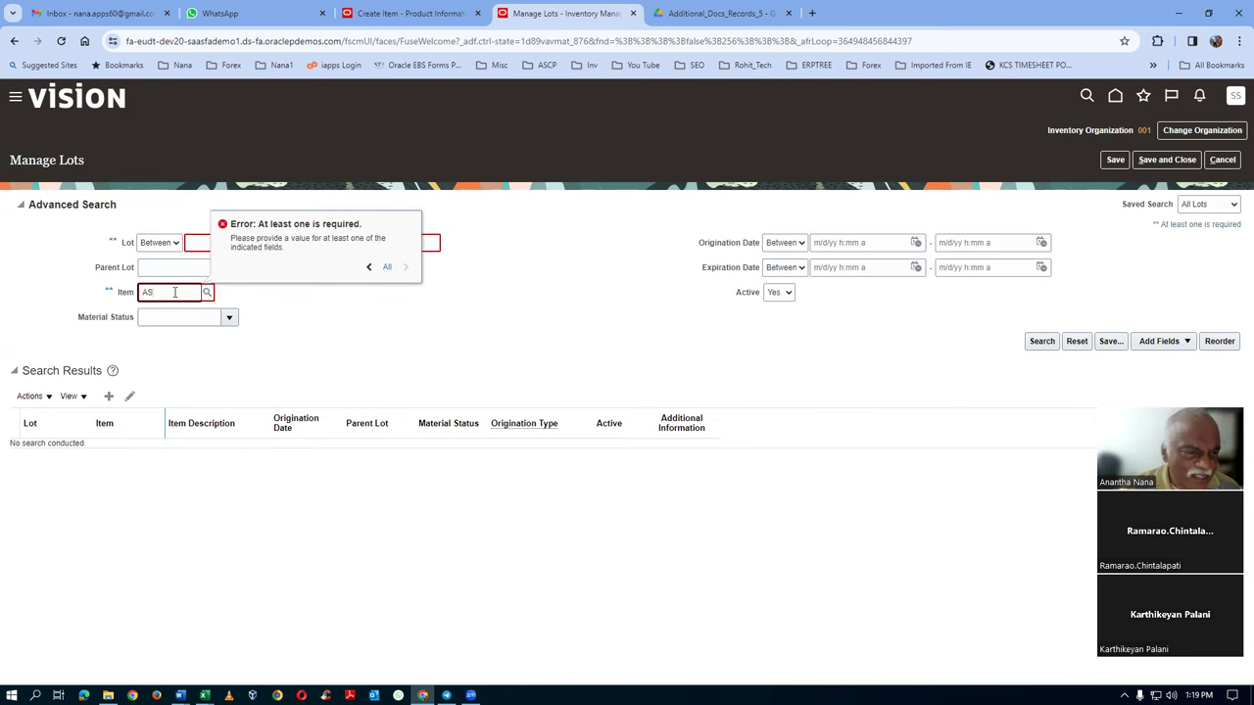
{"action": "left_click", "coordinate": [207, 292]}
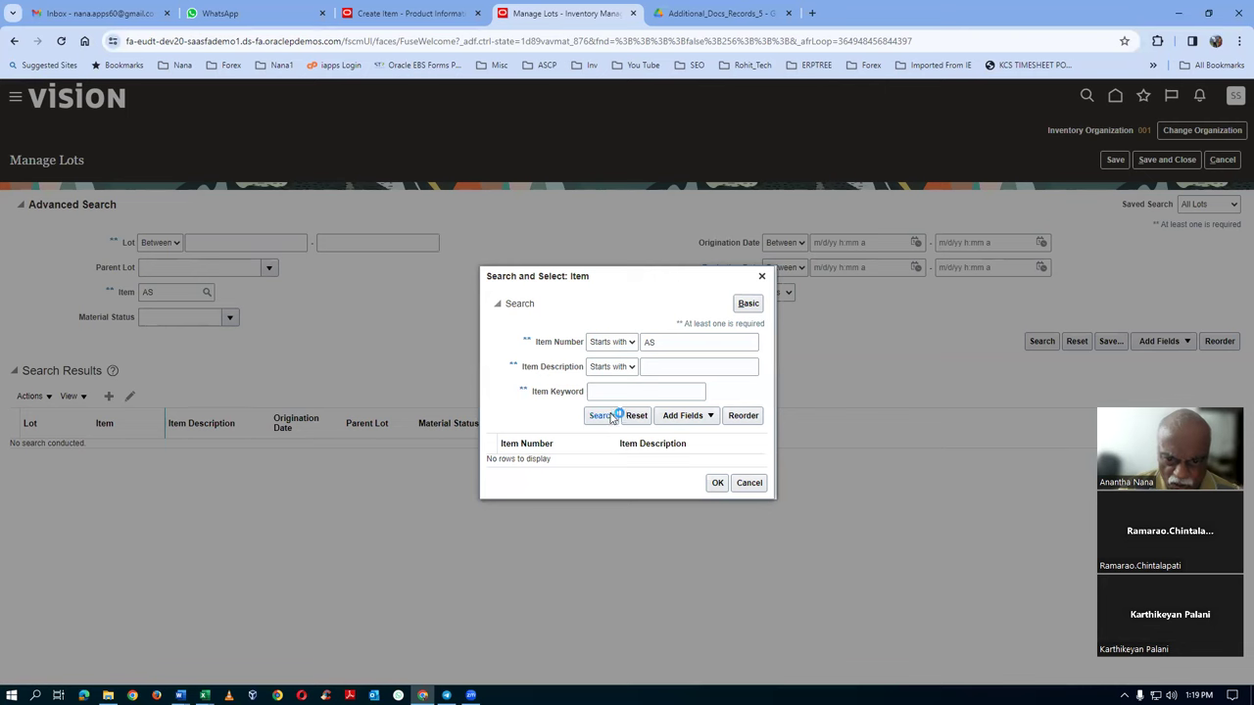
{"action": "left_click", "coordinate": [667, 340]}
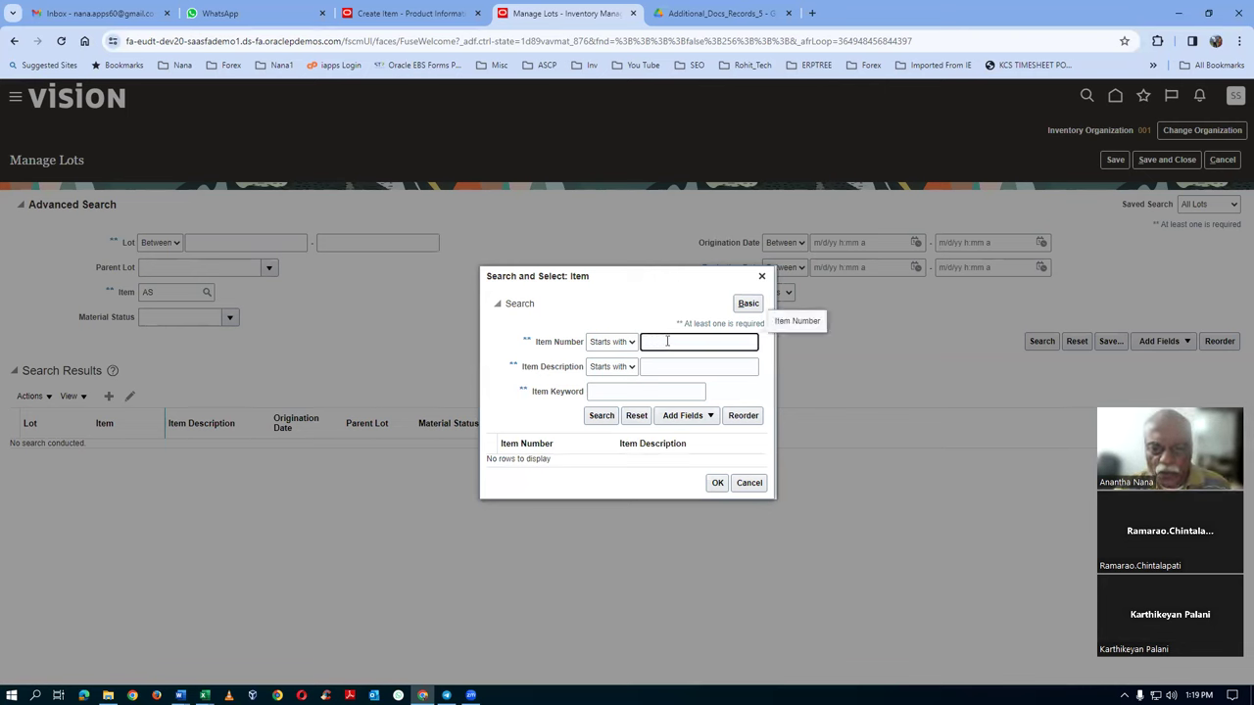
{"action": "left_click", "coordinate": [749, 481]}
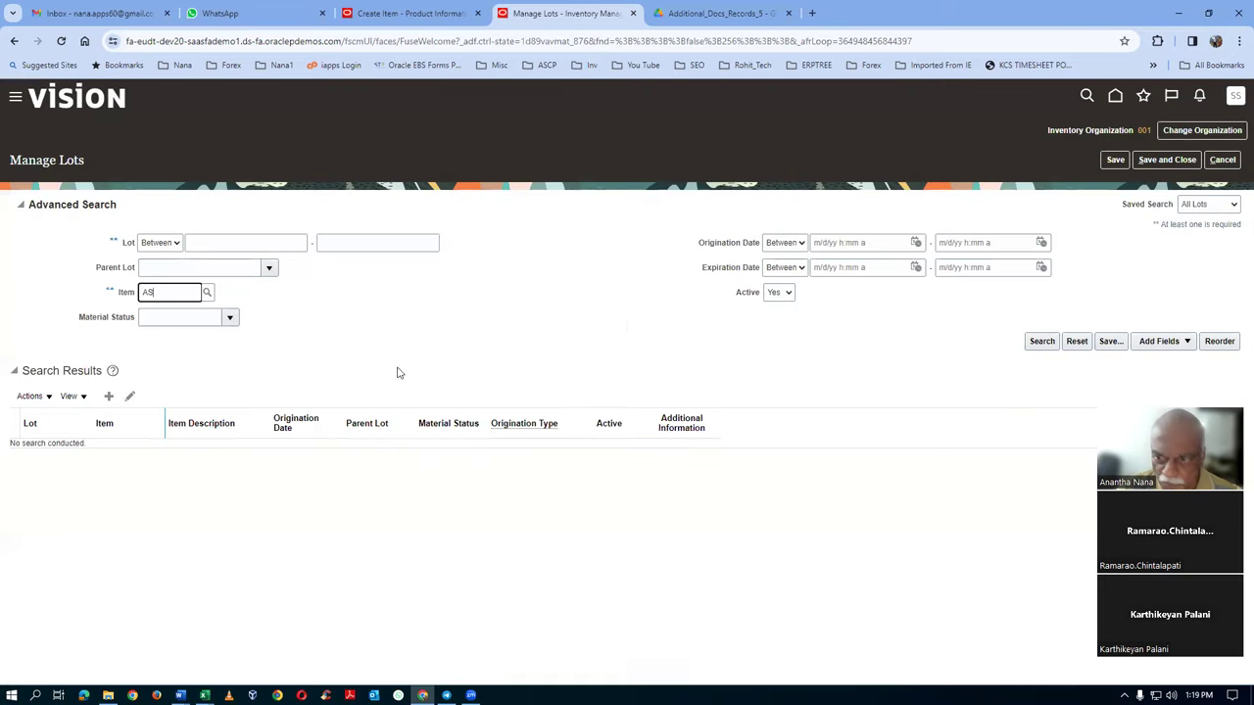
{"action": "left_click", "coordinate": [1224, 160]}
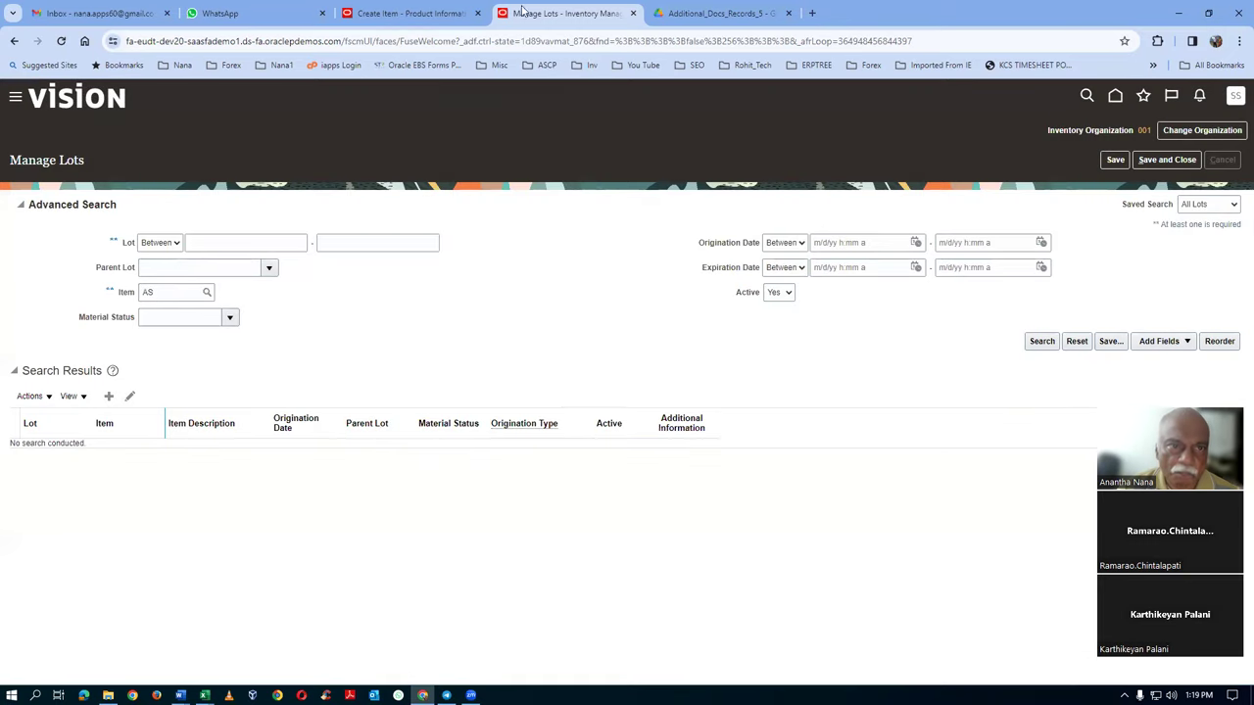
Return to the Create Item page in the other browser tab and save the item t0101_Lot_Expiry_Rev_control
{"action": "left_click", "coordinate": [416, 14]}
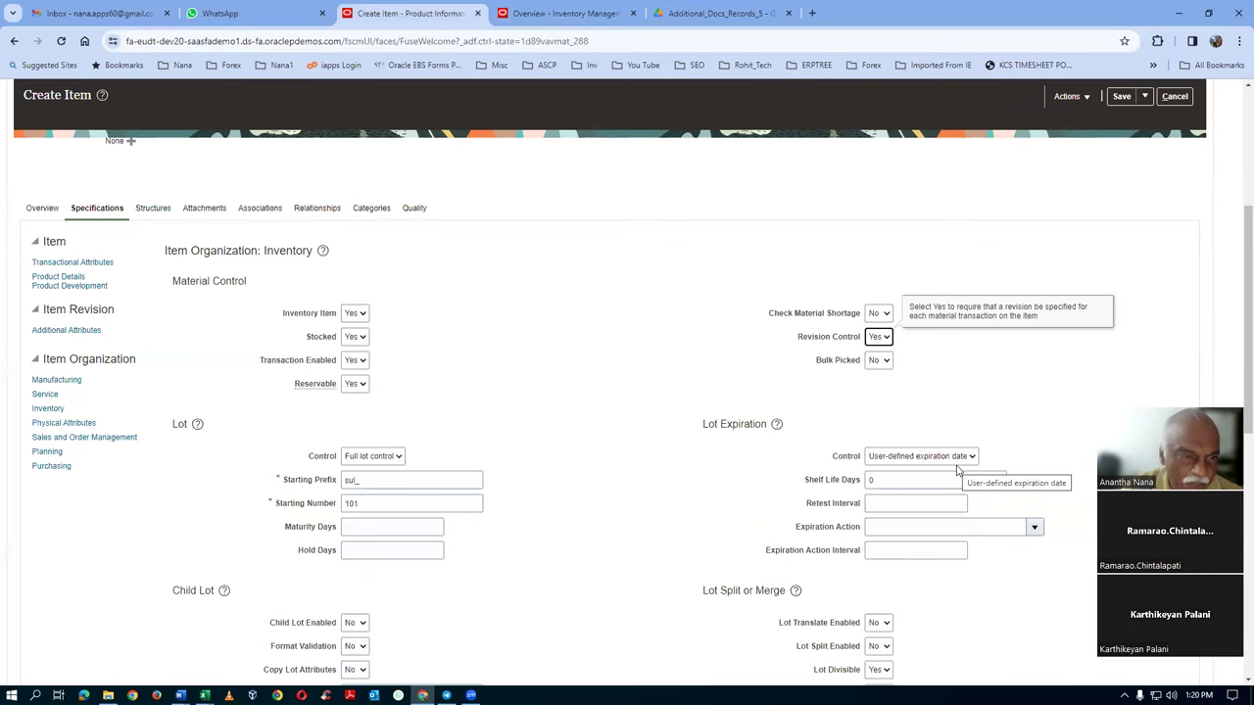
{"action": "scroll", "coordinate": [519, 350], "scroll_direction": "up", "scroll_amount": 3}
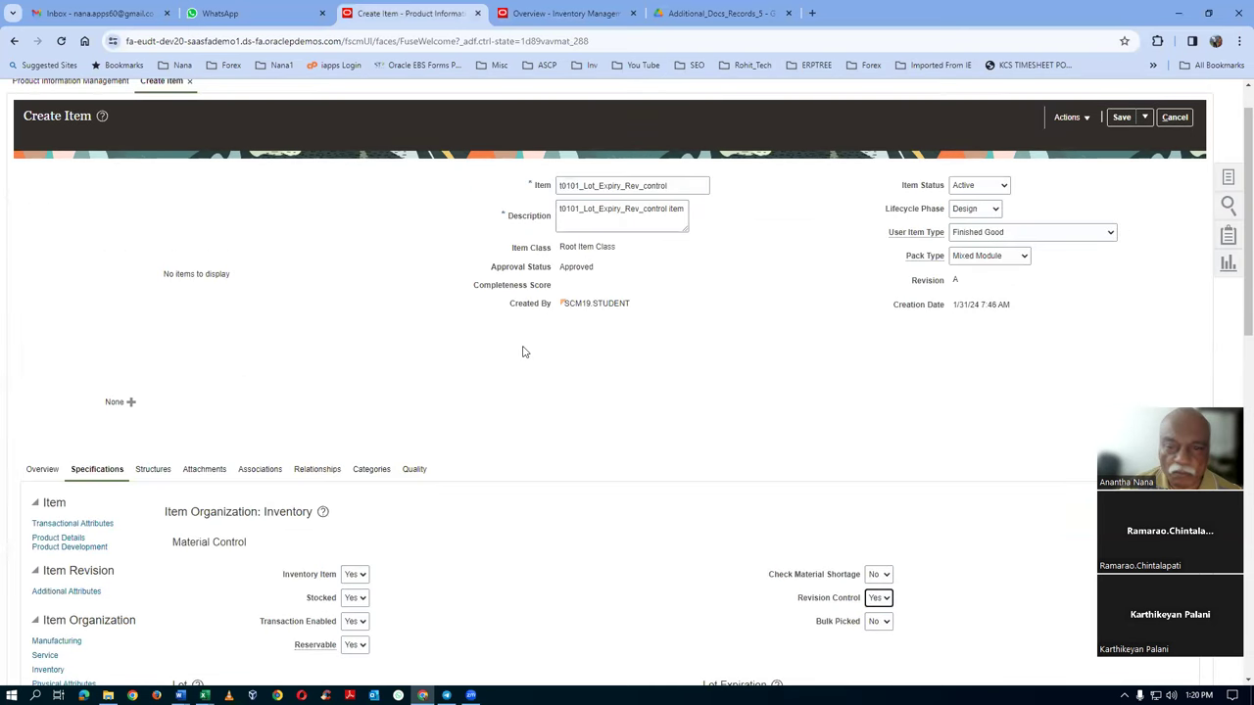
{"action": "scroll", "coordinate": [524, 352], "scroll_direction": "up", "scroll_amount": 1}
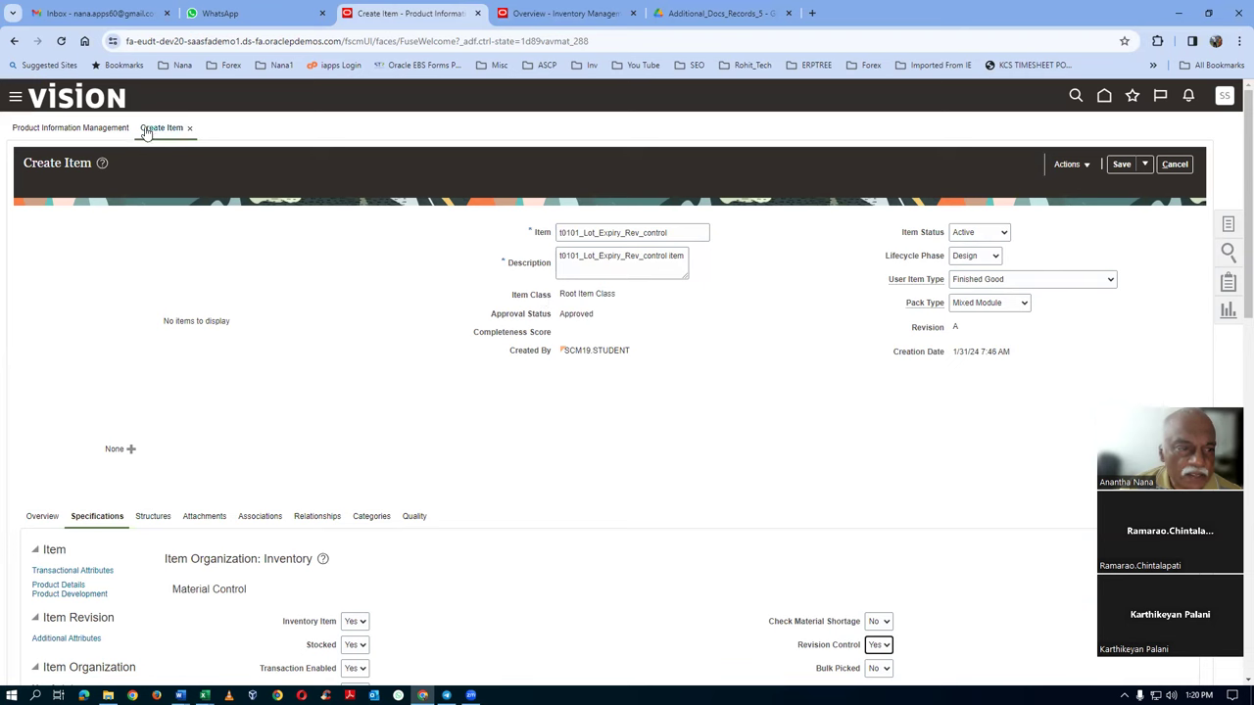
{"action": "left_click", "coordinate": [1119, 164]}
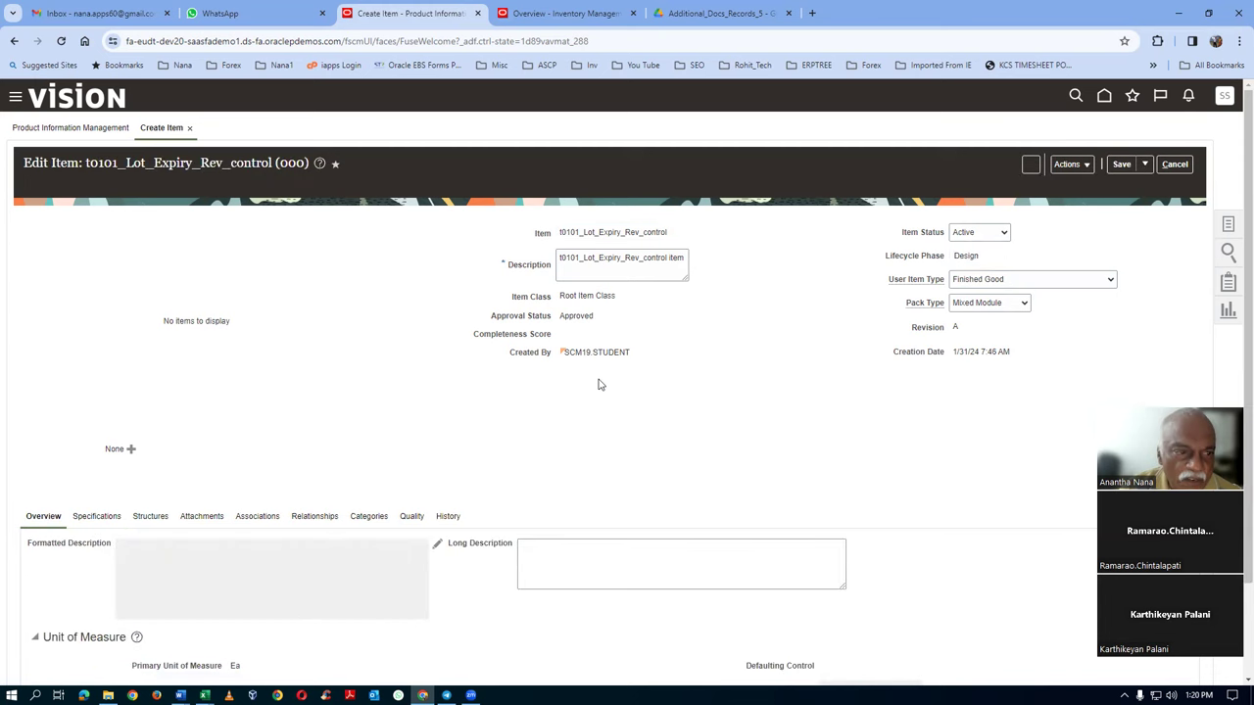
Associate the item with organization 001 (Seattle), and save and close the item
{"action": "scroll", "coordinate": [382, 423], "scroll_direction": "down", "scroll_amount": 1}
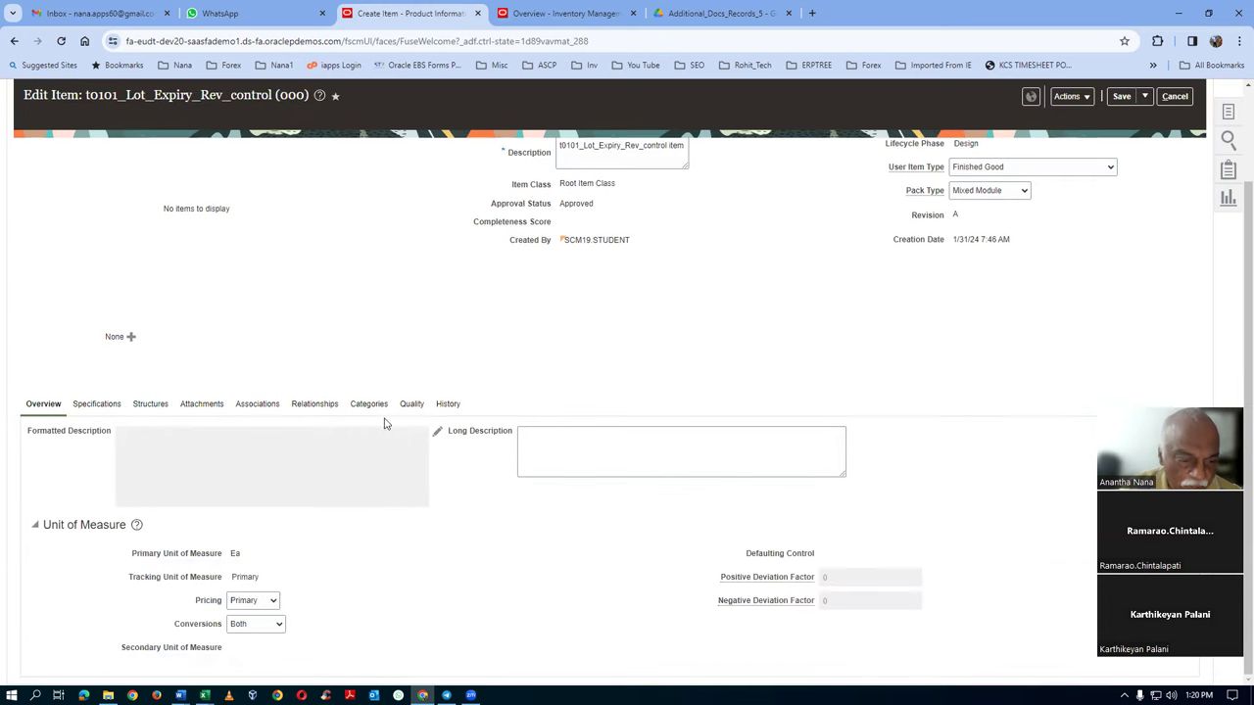
{"action": "left_click", "coordinate": [262, 411]}
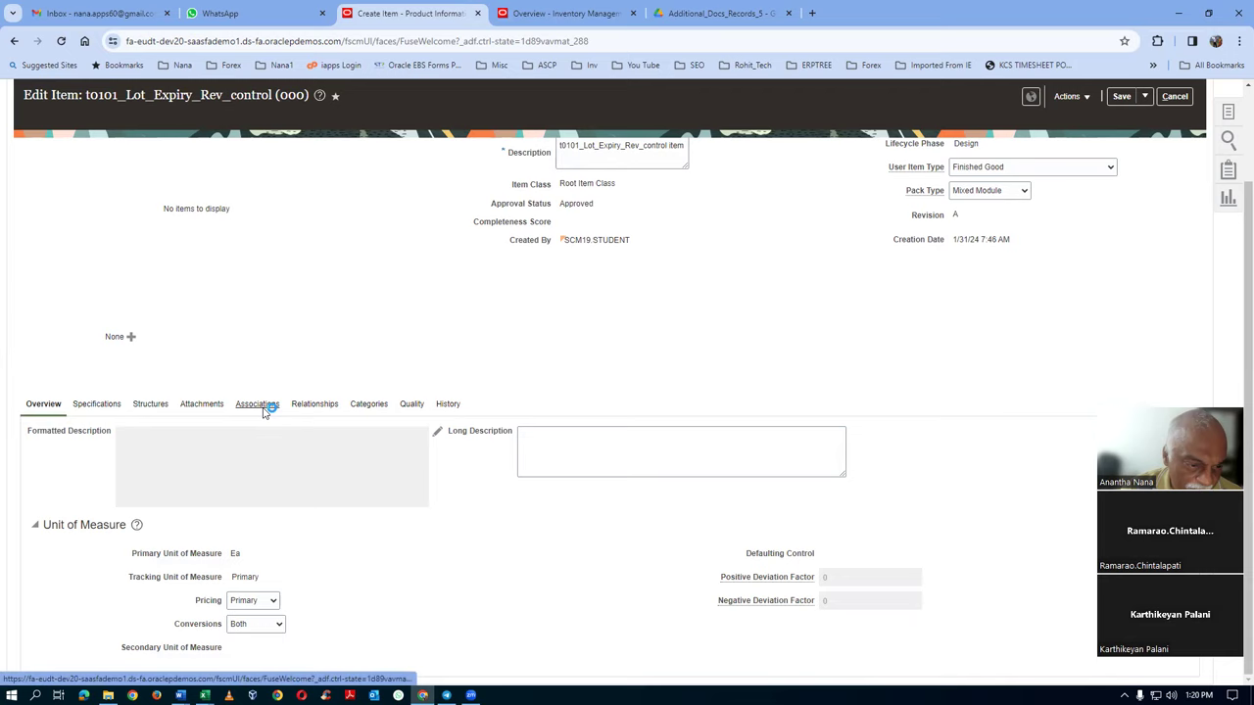
{"action": "left_click", "coordinate": [40, 573]}
{"action": "left_click", "coordinate": [54, 628]}
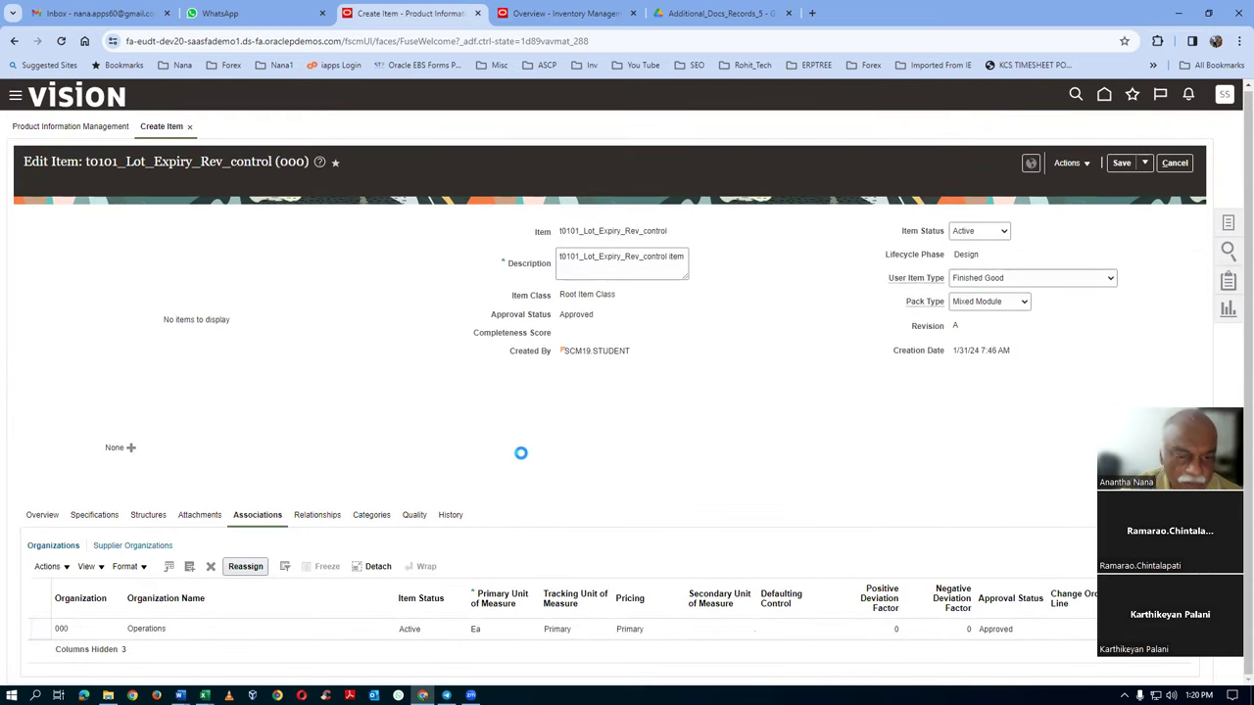
{"action": "left_click", "coordinate": [658, 272]}
{"action": "type", "text": "001"}
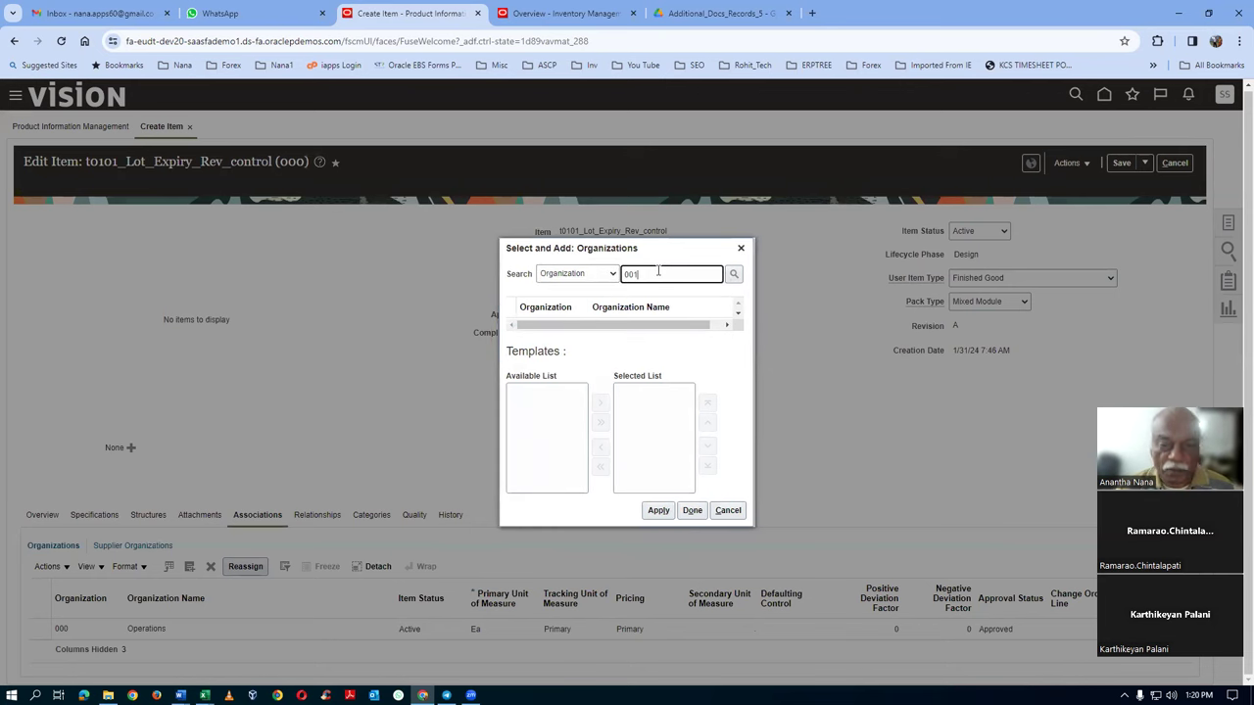
{"action": "key", "text": "Return"}
{"action": "left_click", "coordinate": [508, 317]}
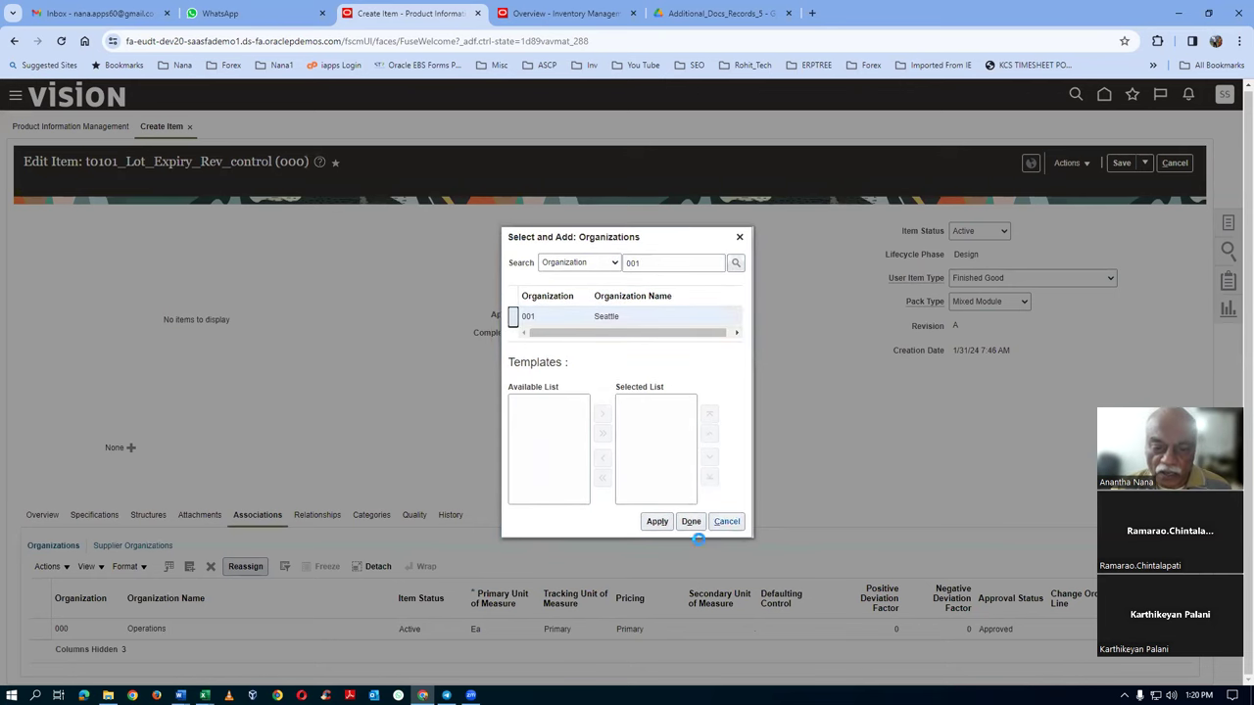
{"action": "left_click", "coordinate": [762, 521]}
{"action": "left_click", "coordinate": [797, 522]}
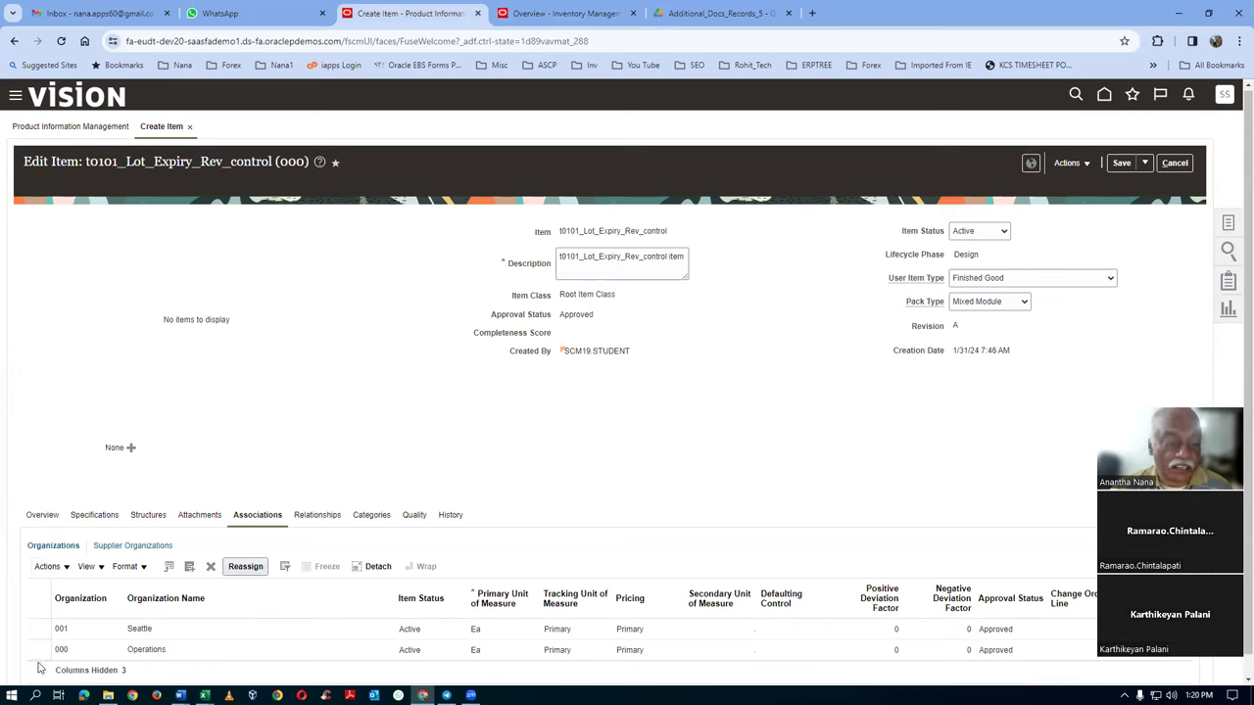
{"action": "left_click", "coordinate": [1143, 165]}
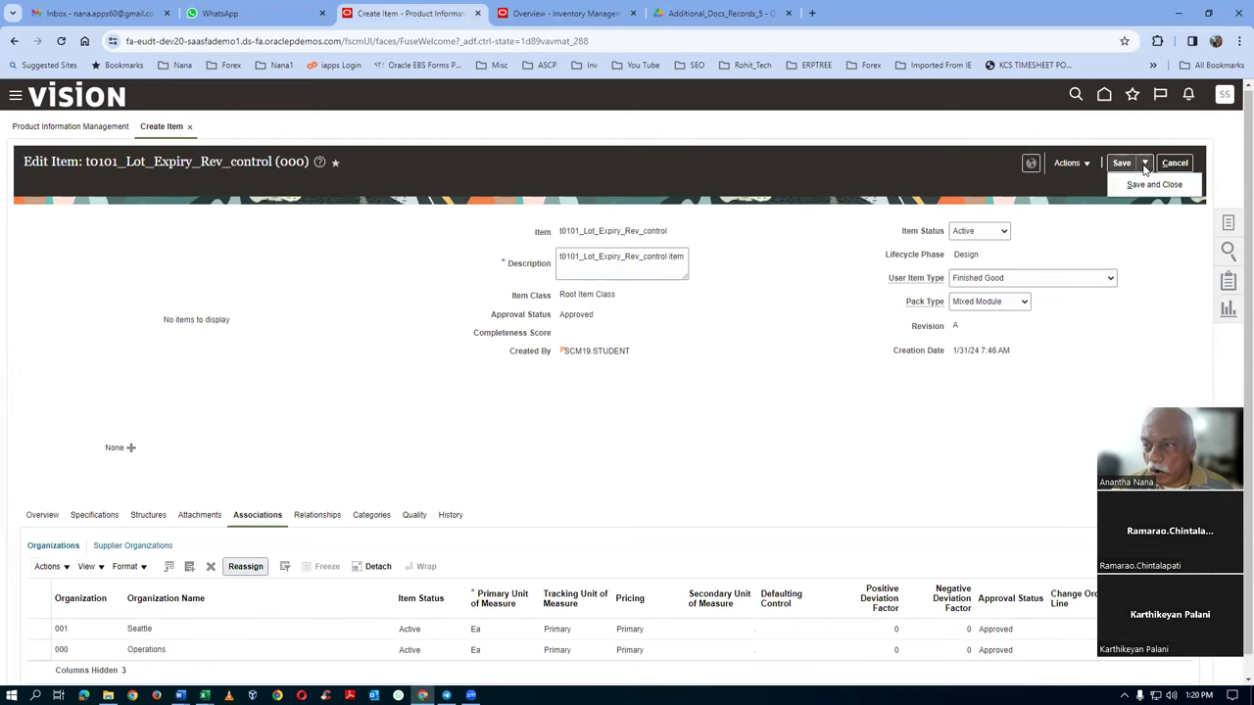
{"action": "left_click", "coordinate": [1152, 186]}
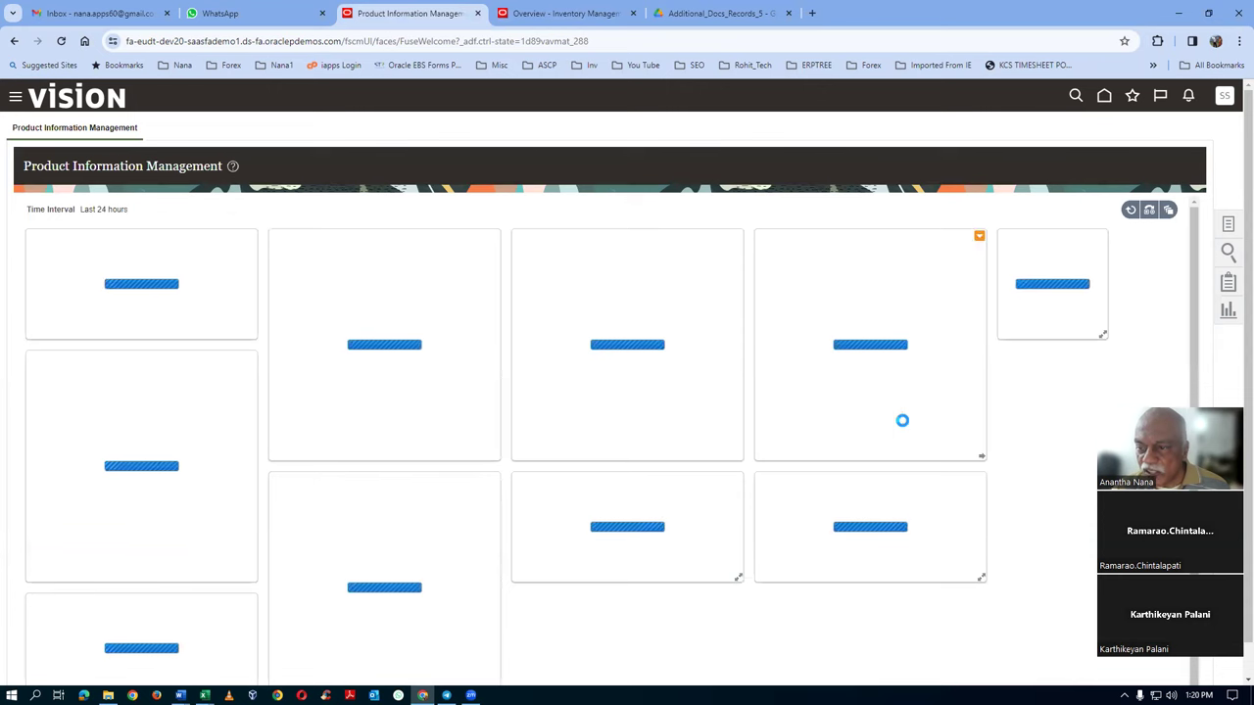
Browse items for names starting with t0101 and open t0101_Lot_Expiry_Rev_control for organization 001
{"action": "left_click", "coordinate": [1230, 227]}
{"action": "left_click", "coordinate": [1079, 169]}
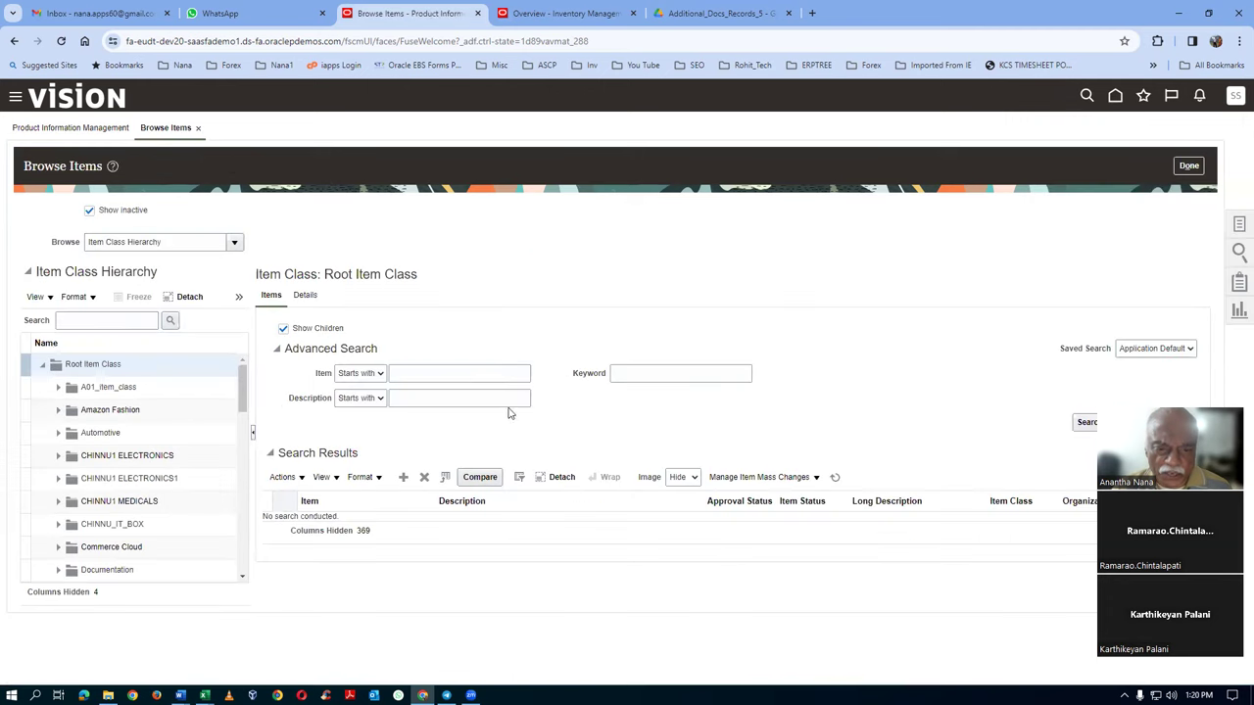
{"action": "left_click", "coordinate": [468, 376]}
{"action": "type", "text": "1010"}
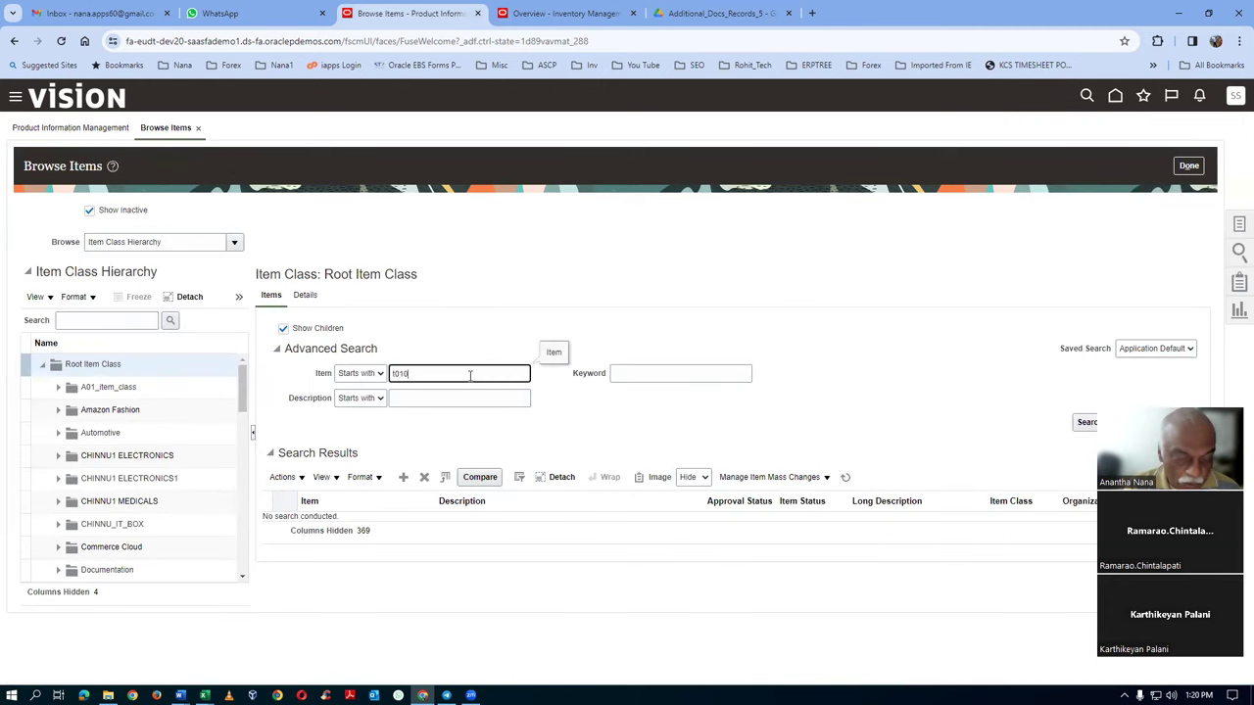
{"action": "type", "text": "1"}
{"action": "left_click", "coordinate": [1085, 422]}
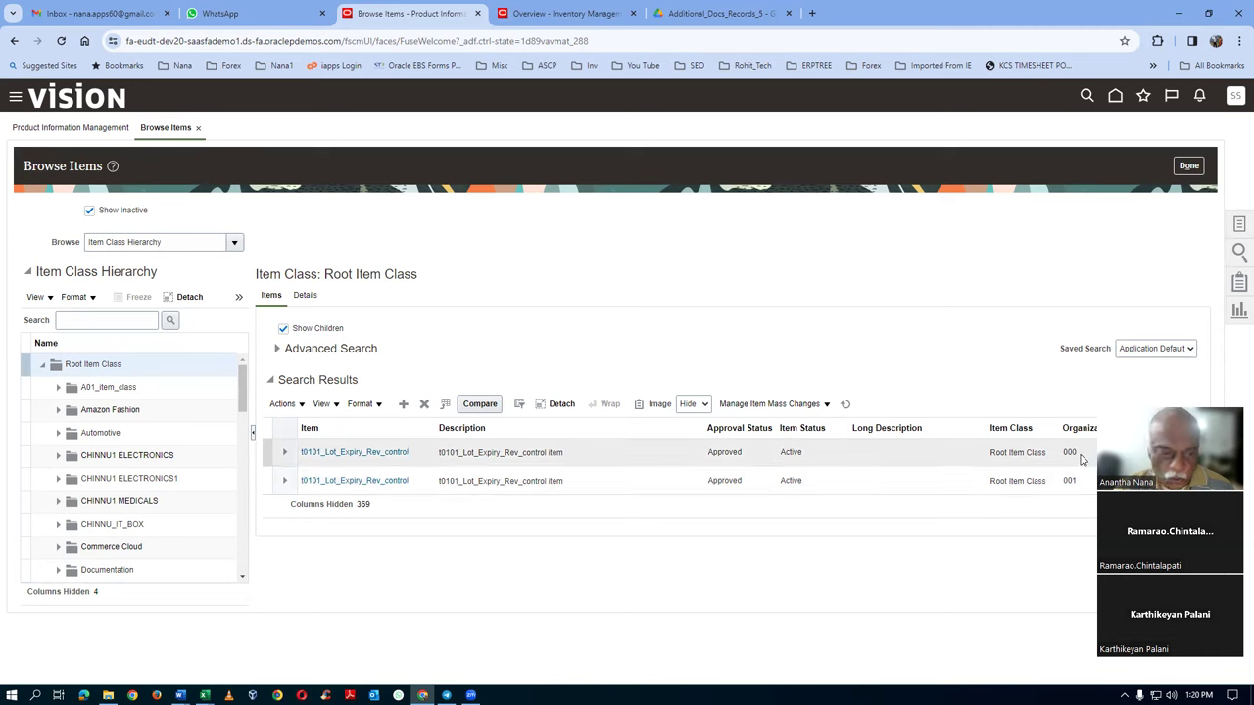
{"action": "left_click", "coordinate": [331, 482]}
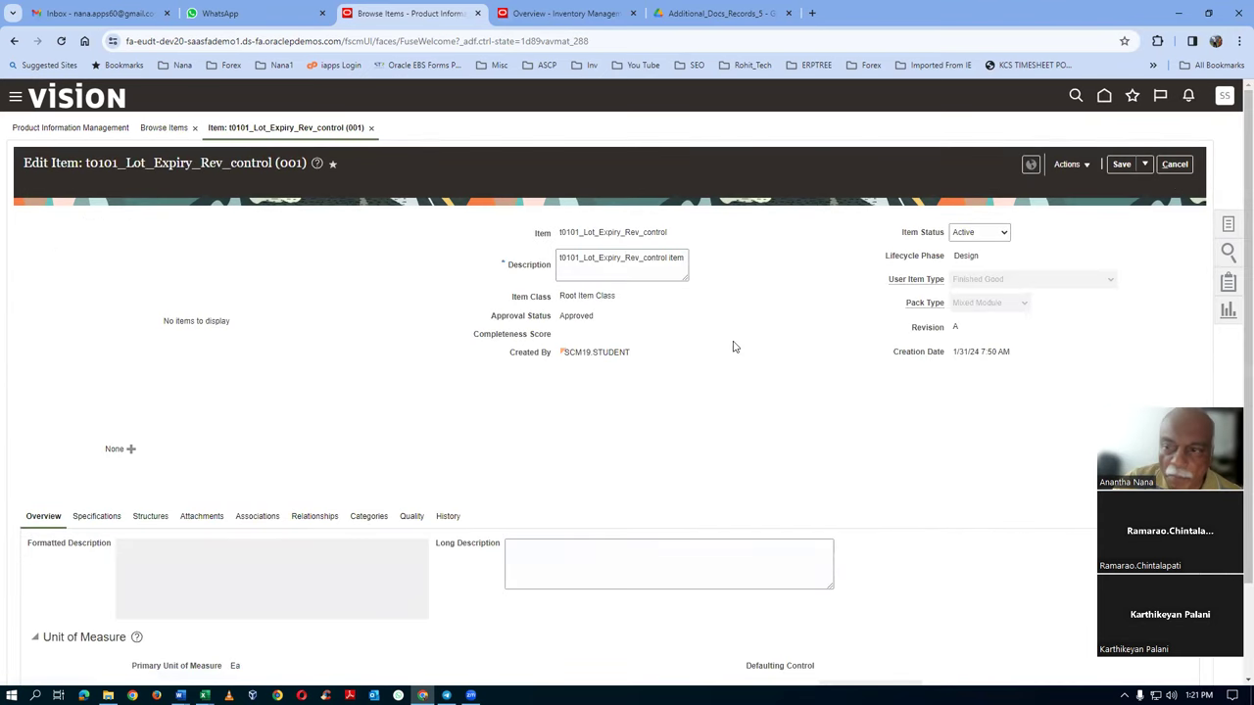
Add revision A1 to the item with the description "Bright Head light" and the revision reason Customer requested
{"action": "left_click", "coordinate": [1067, 164]}
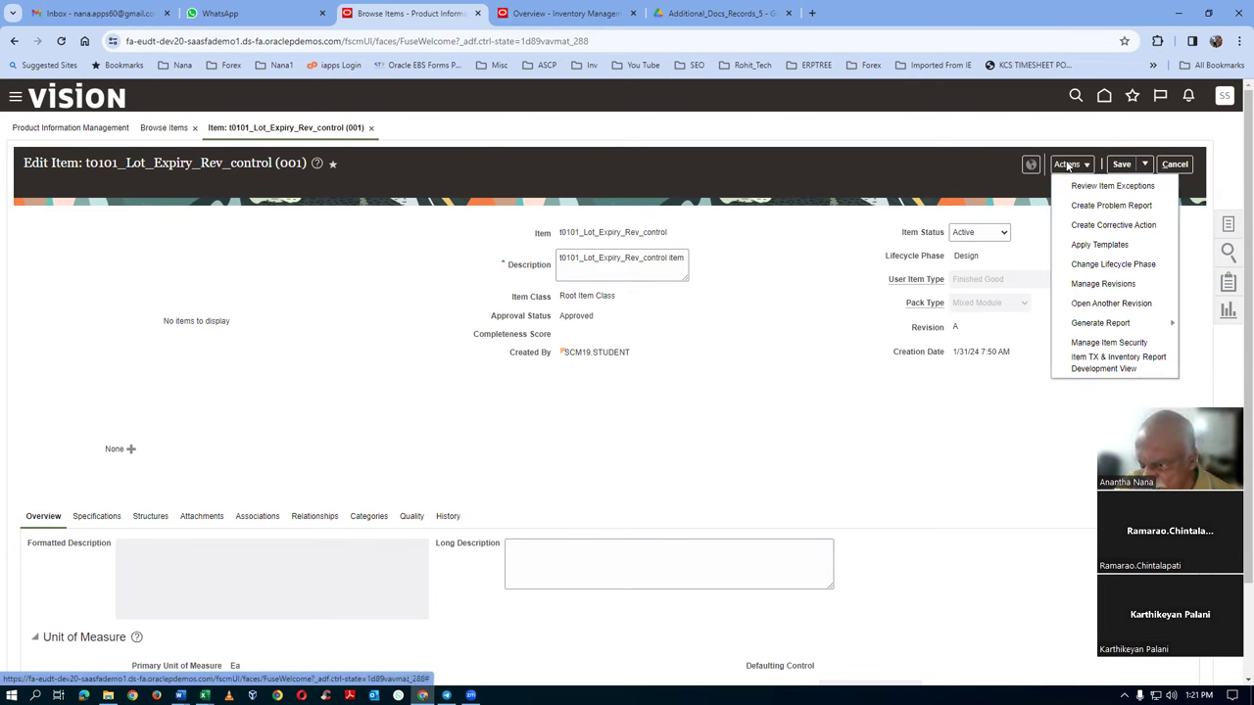
{"action": "left_click", "coordinate": [1104, 287]}
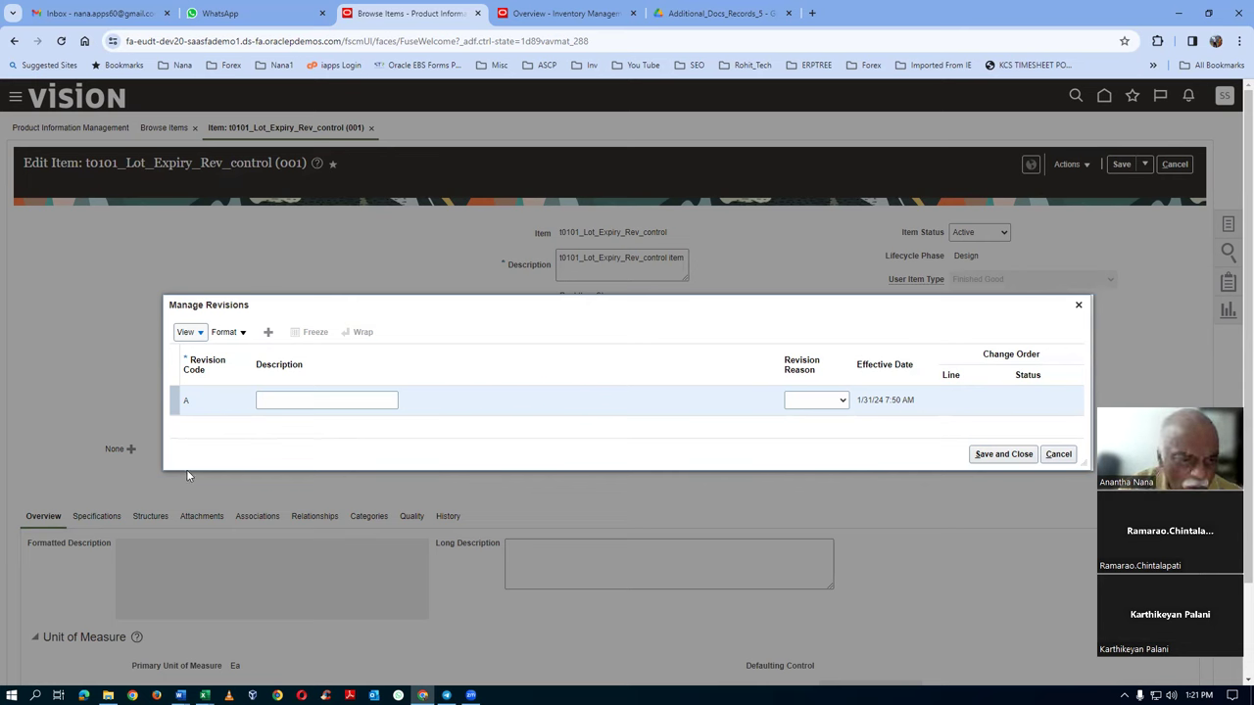
{"action": "left_click", "coordinate": [268, 334]}
{"action": "left_click", "coordinate": [202, 390]}
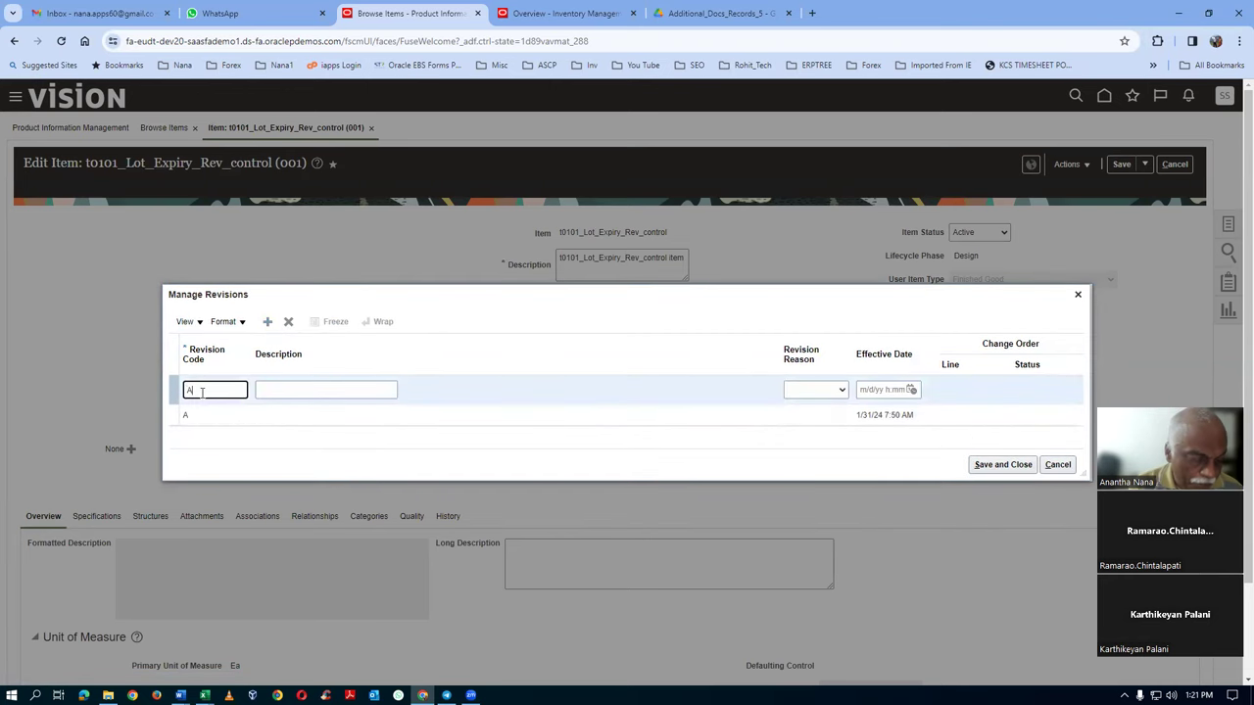
{"action": "key", "text": "Tab"}
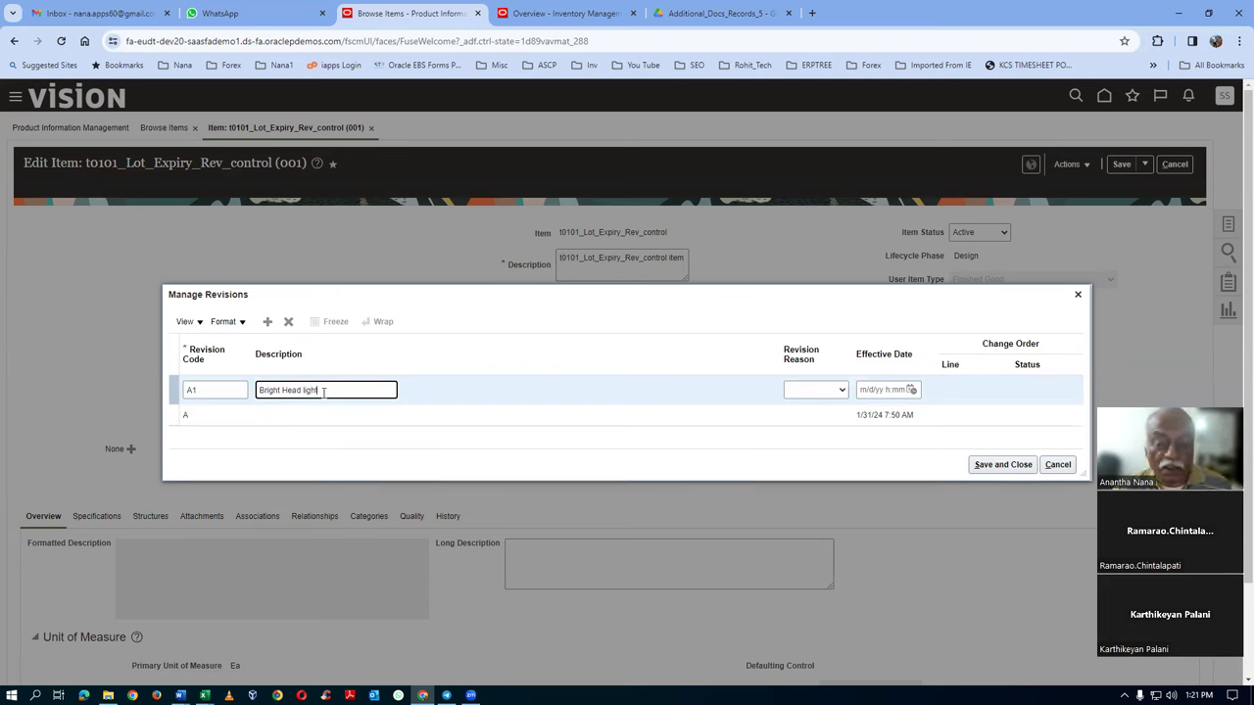
{"action": "left_click", "coordinate": [842, 391]}
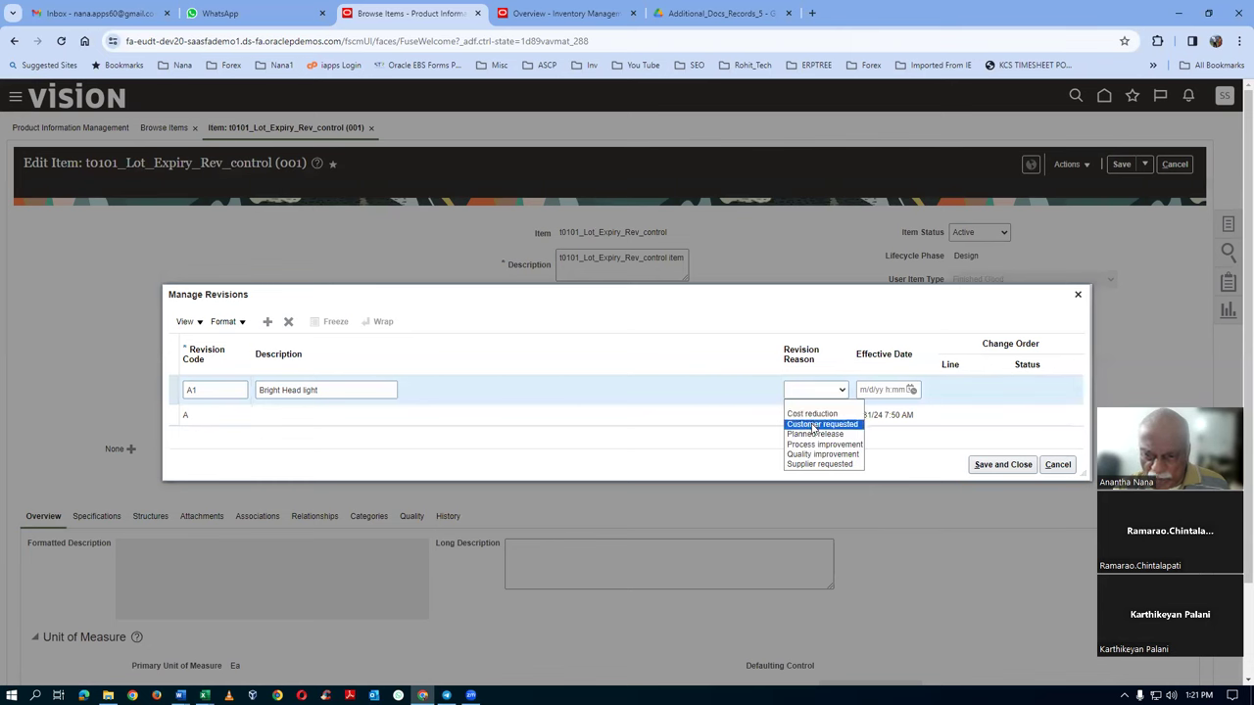
{"action": "left_click", "coordinate": [813, 425]}
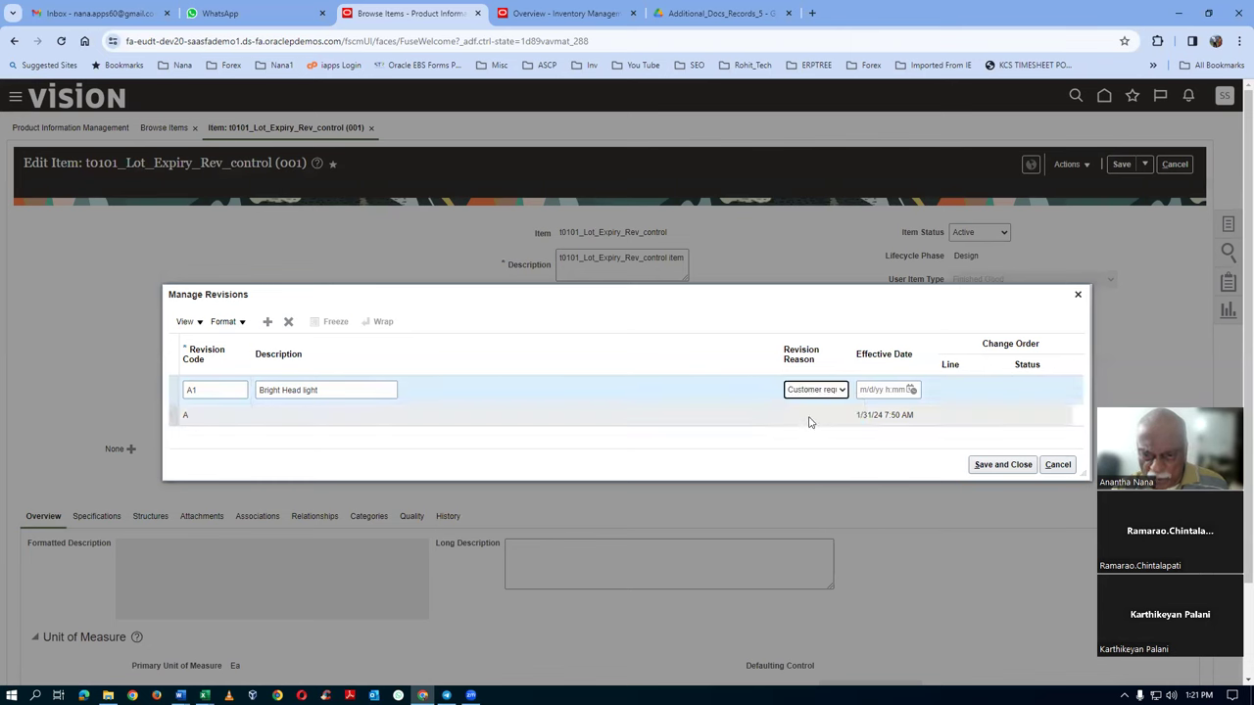
Set revision A1's effective date to 1/31/24 7:52 AM, and save and close the revisions
{"action": "left_click", "coordinate": [911, 390]}
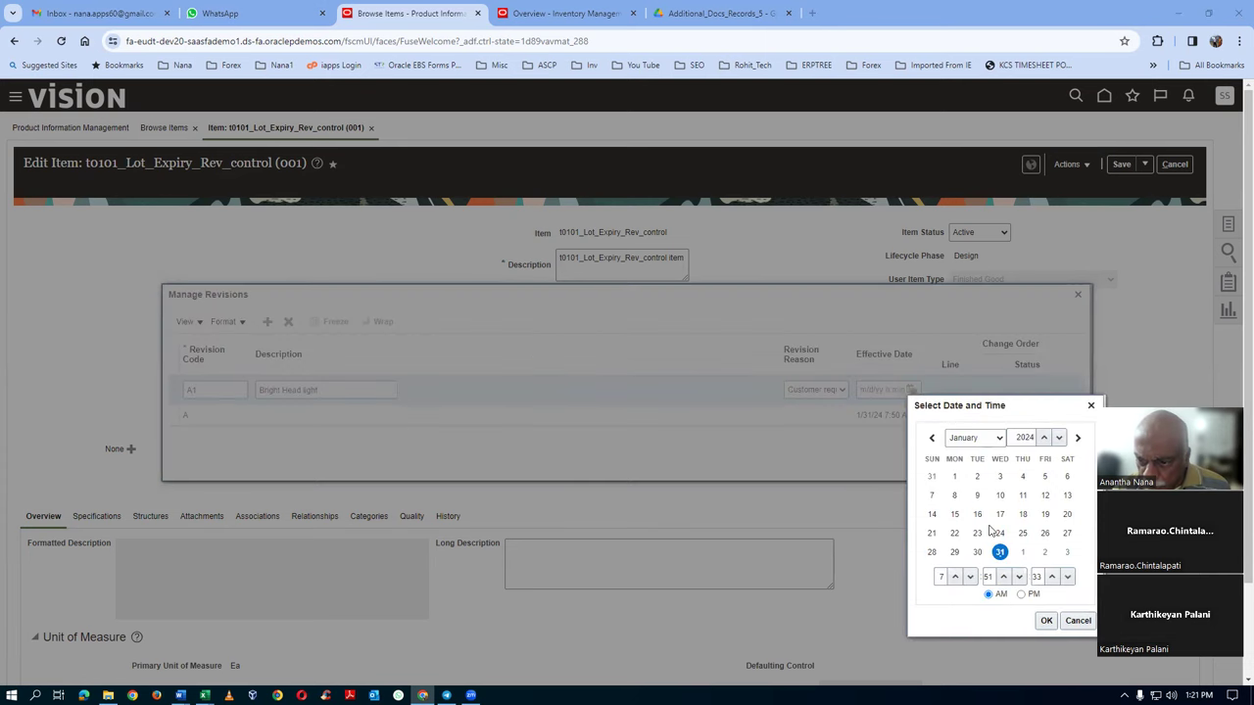
{"action": "left_click", "coordinate": [1046, 620]}
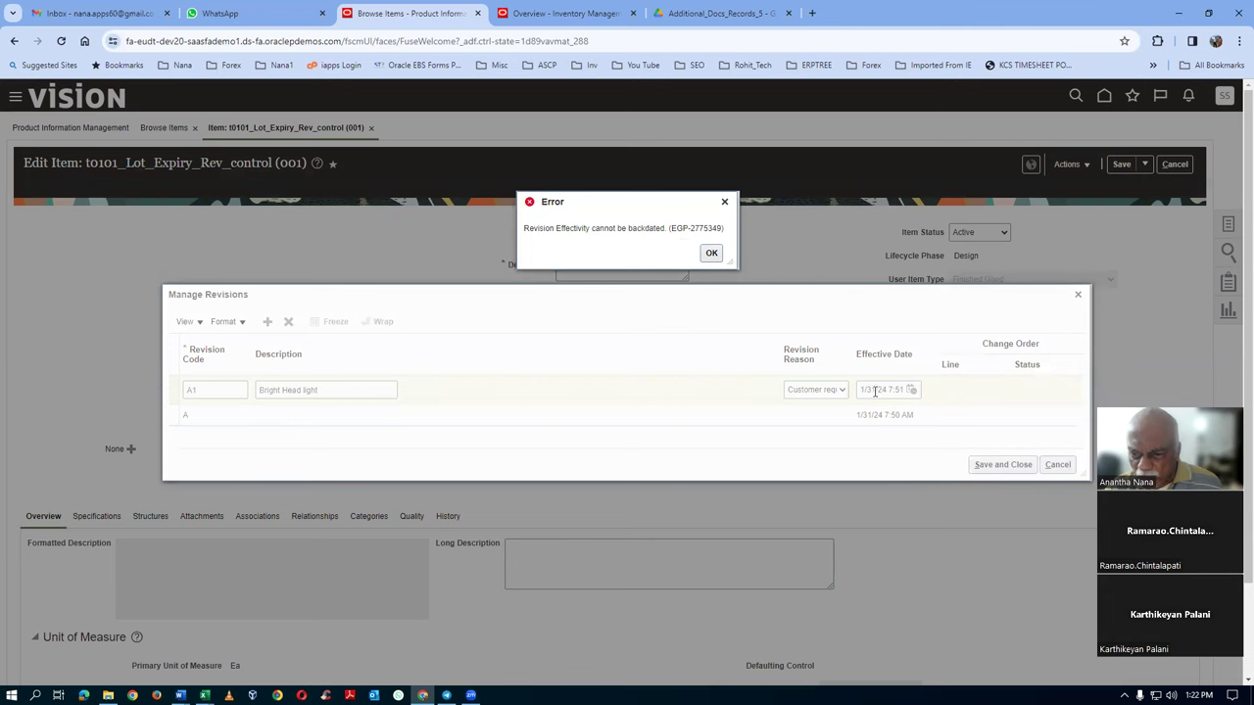
{"action": "left_click", "coordinate": [711, 252]}
{"action": "left_click", "coordinate": [890, 391]}
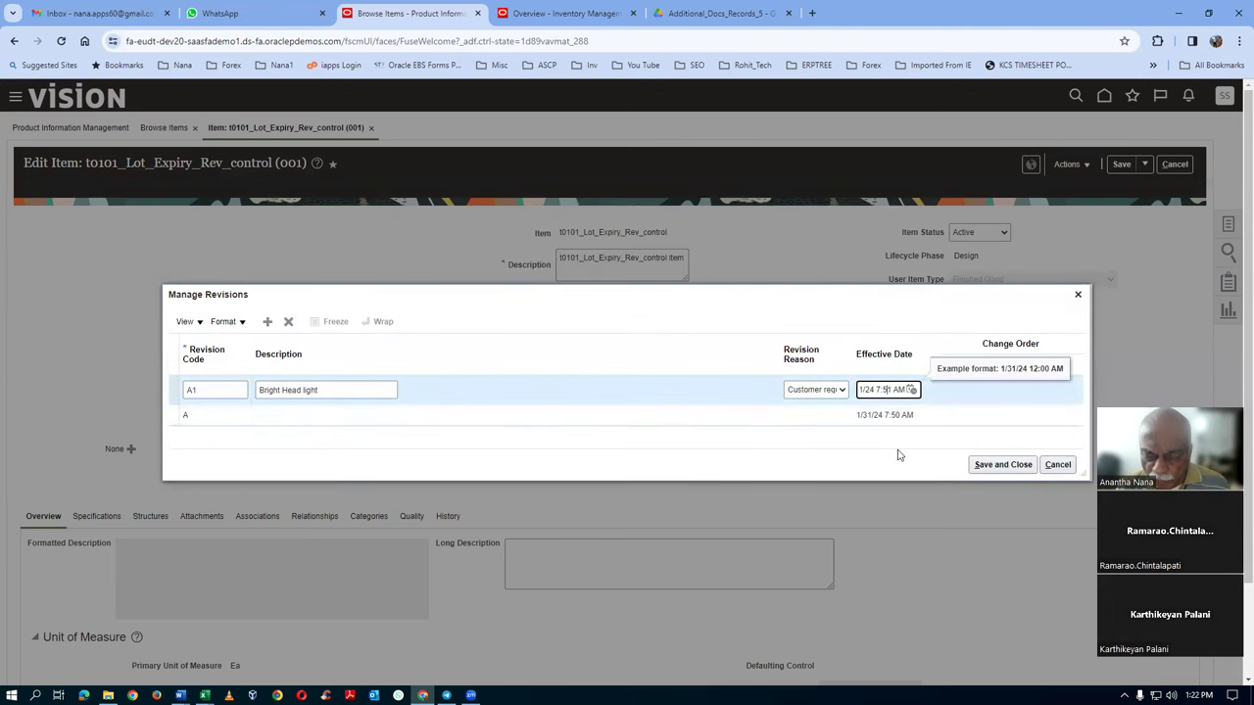
{"action": "key", "text": "Delete"}
{"action": "type", "text": "2"}
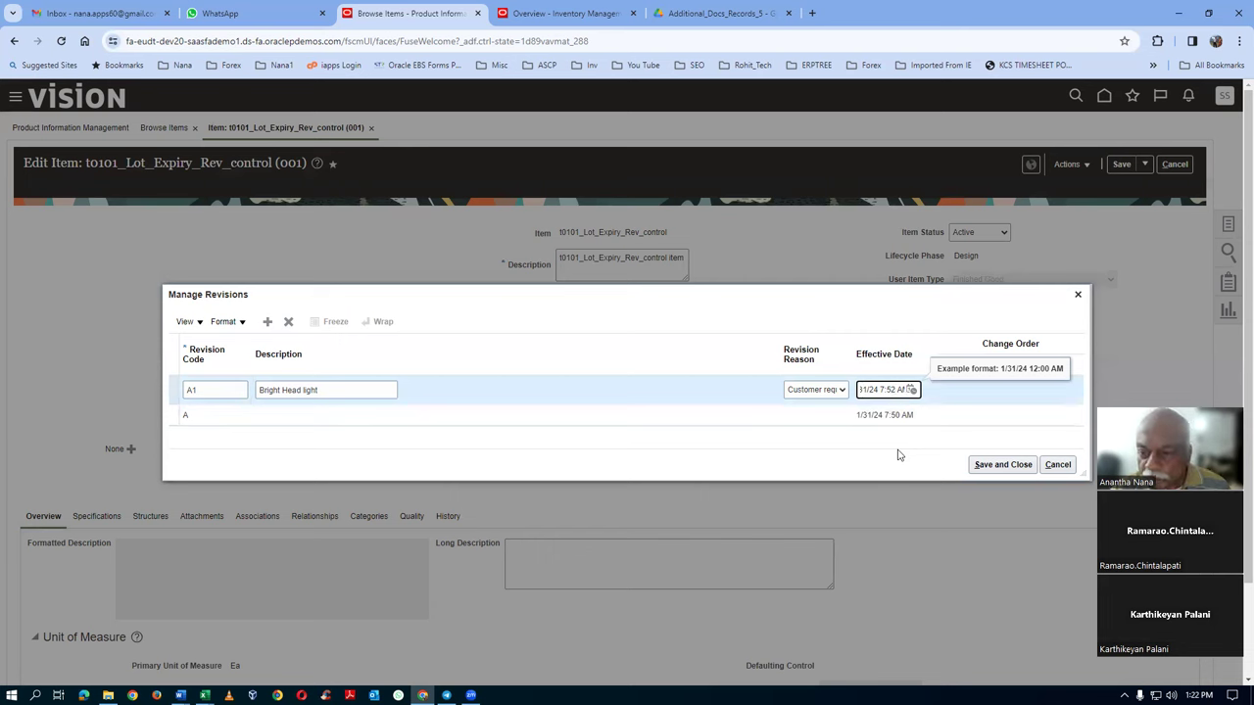
{"action": "left_click", "coordinate": [1008, 466]}
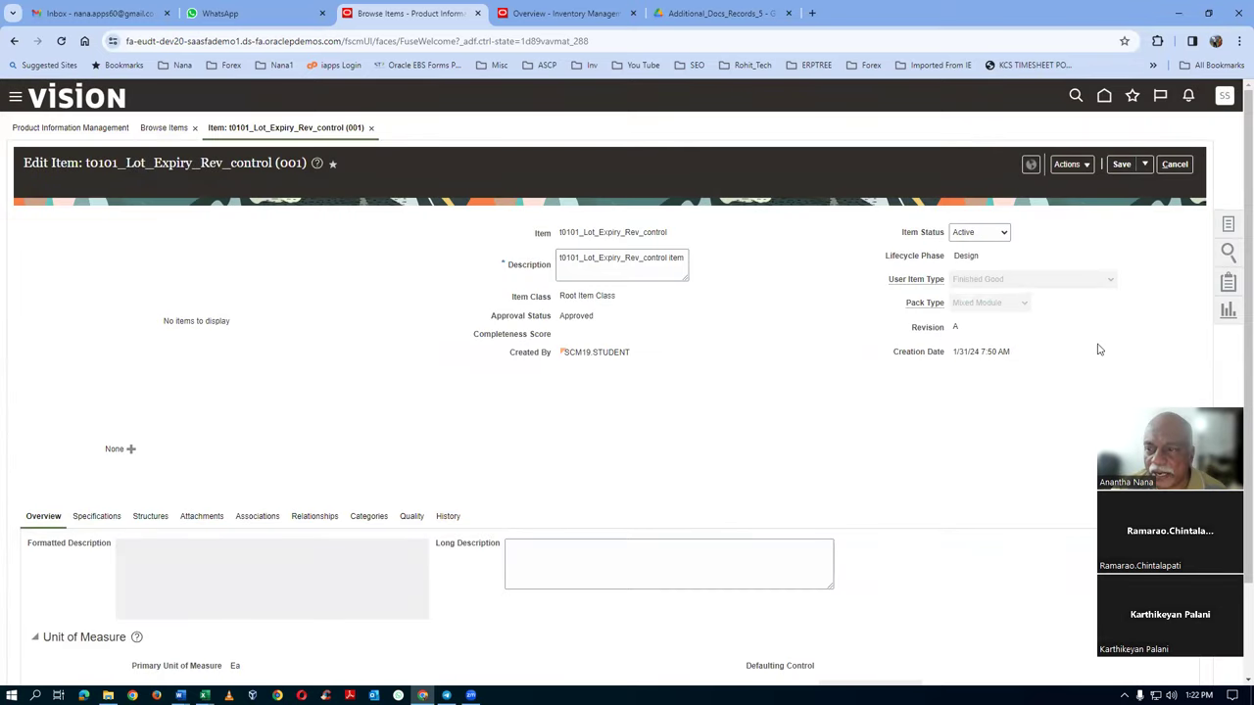
Review revisions A and A1 in the item's revision list, cancel out of it, and save and close the item
{"action": "left_click", "coordinate": [1070, 166]}
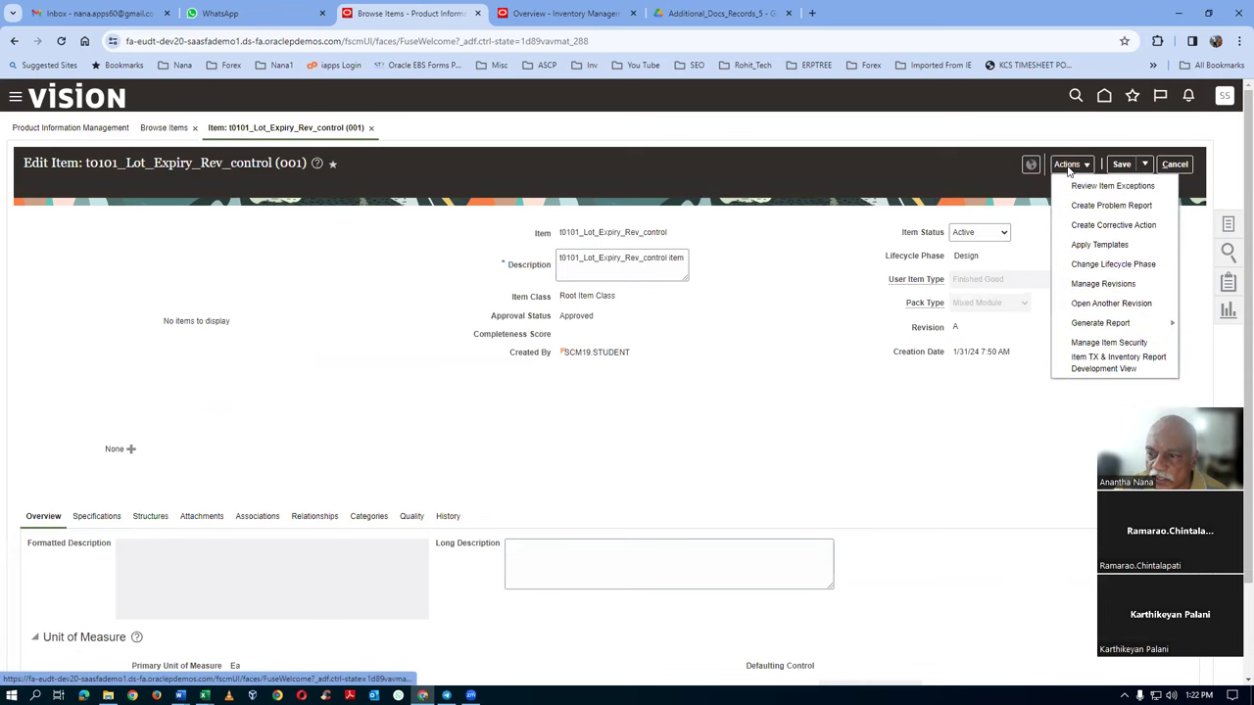
{"action": "left_click", "coordinate": [1103, 284]}
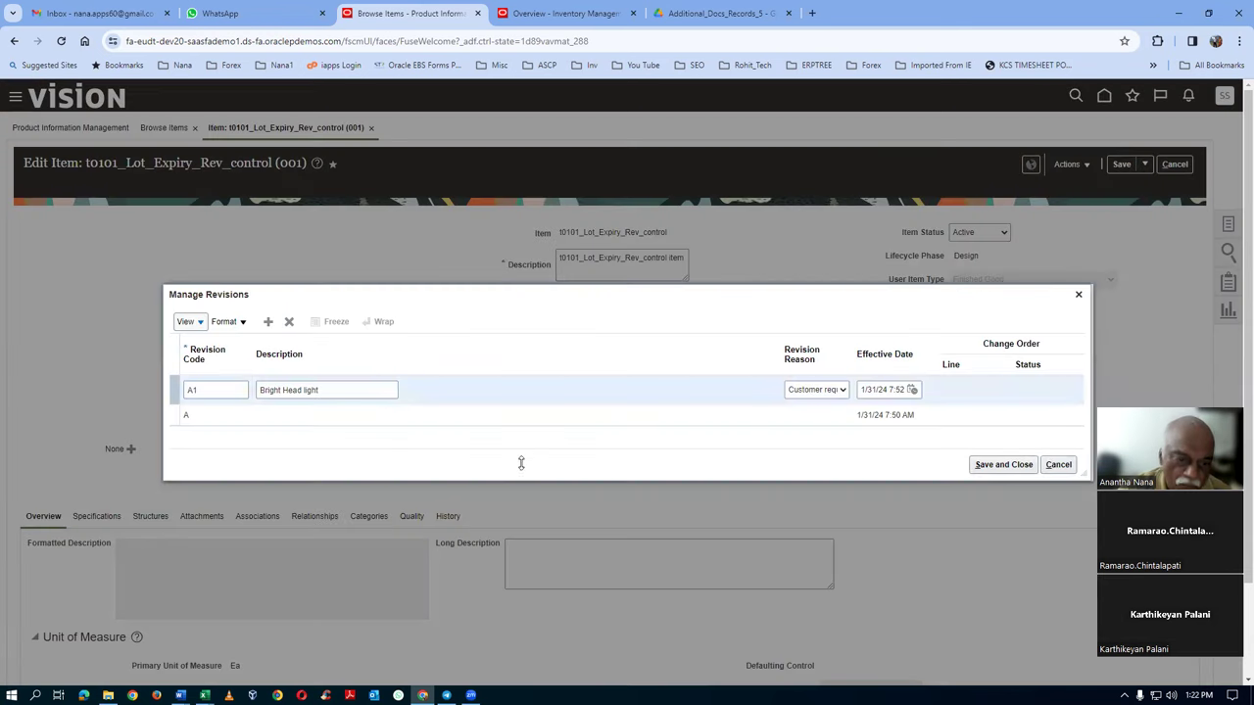
{"action": "left_click", "coordinate": [280, 421]}
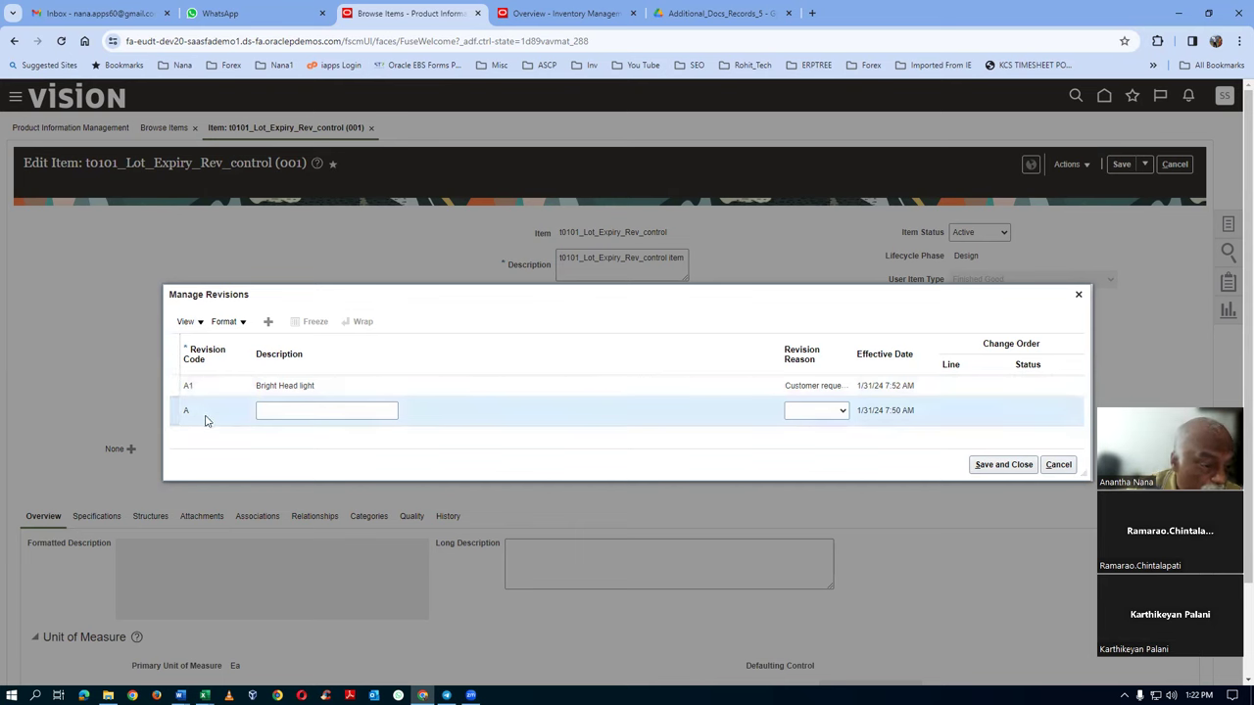
{"action": "left_click", "coordinate": [218, 384]}
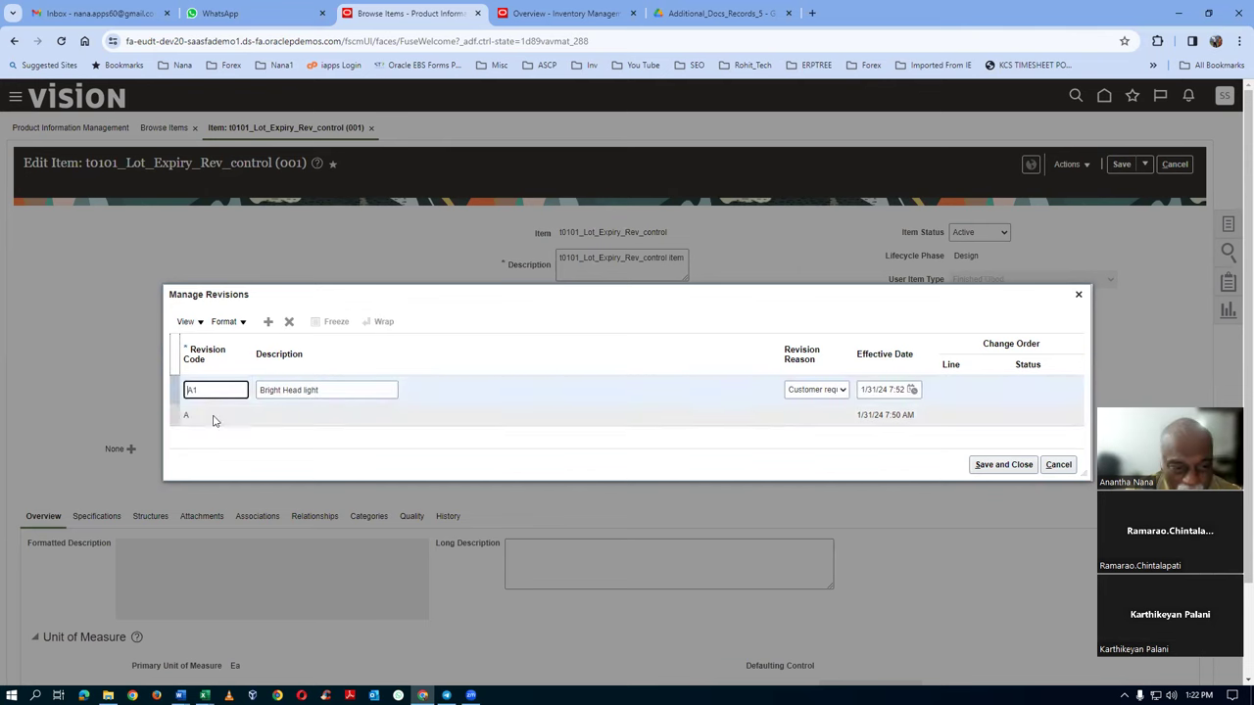
{"action": "left_click", "coordinate": [217, 422]}
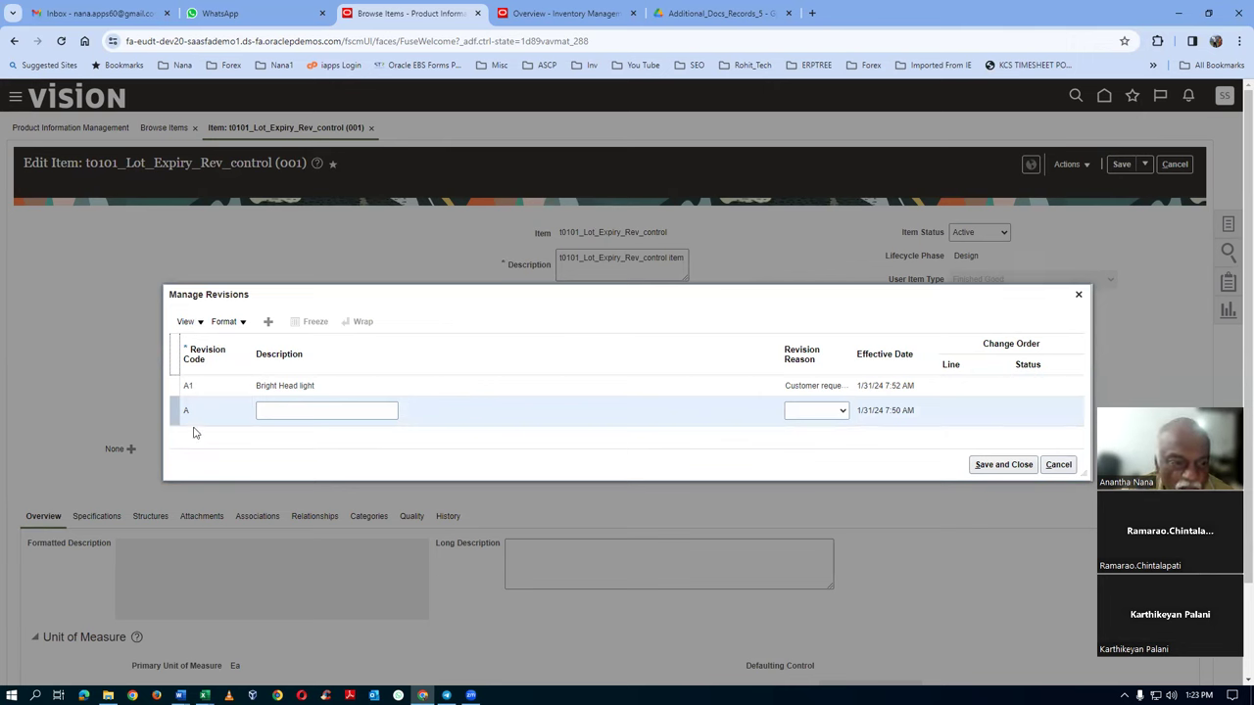
{"action": "left_click", "coordinate": [1067, 467]}
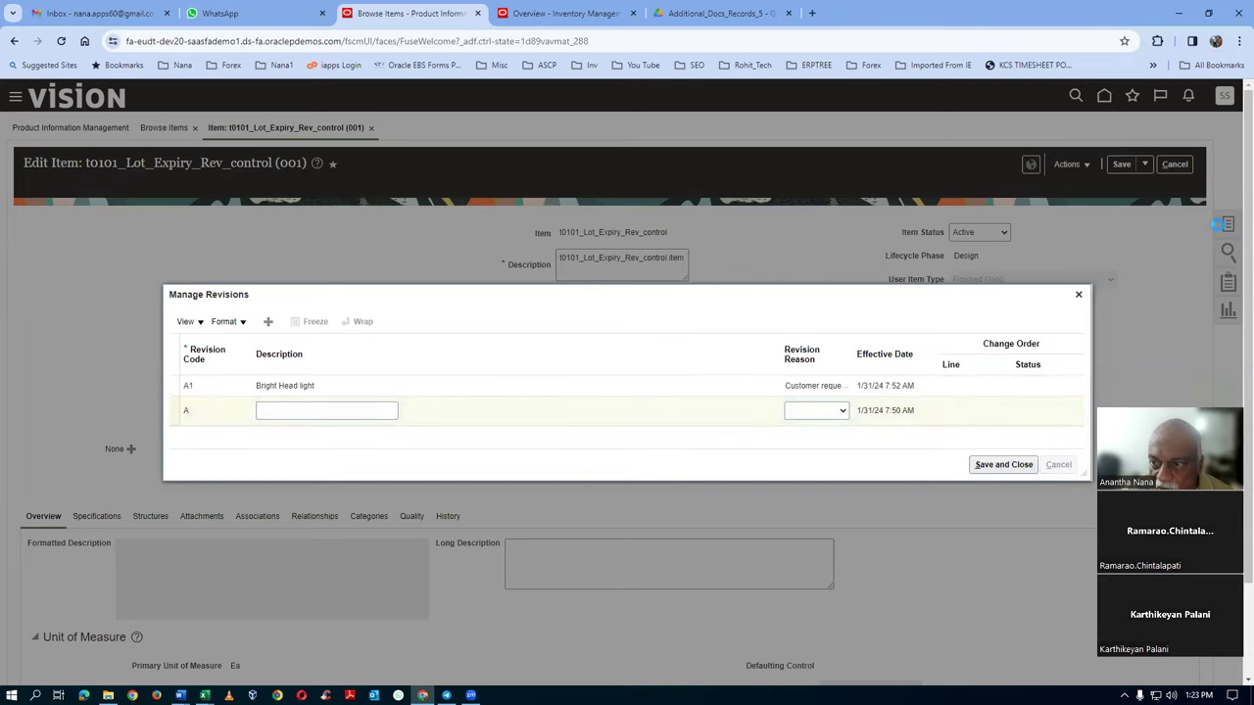
{"action": "left_click", "coordinate": [1138, 167]}
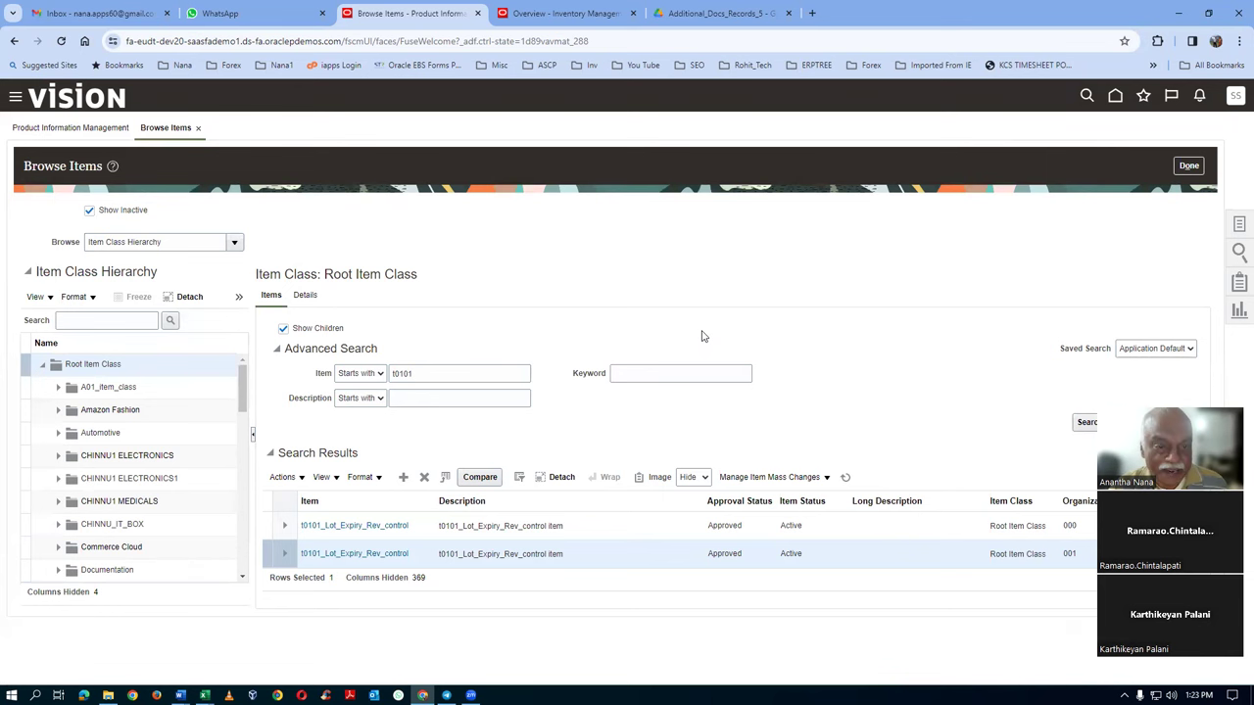
Switch to the 12_Lot_Revision_Exercise workbook in Excel and check the lot and expiry planned for revision A, and return to the browser
{"action": "key", "text": "alt+Tab"}
{"action": "left_click", "coordinate": [456, 434]}
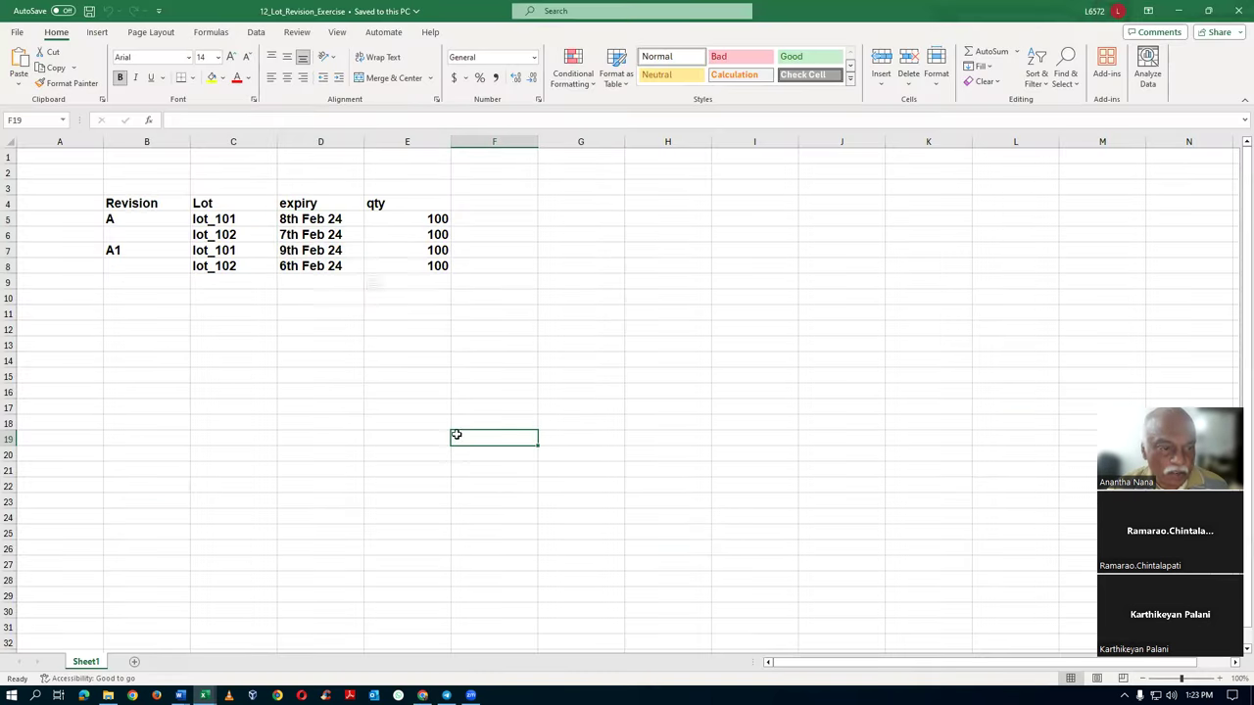
{"action": "left_click", "coordinate": [111, 221]}
{"action": "left_click", "coordinate": [257, 219]}
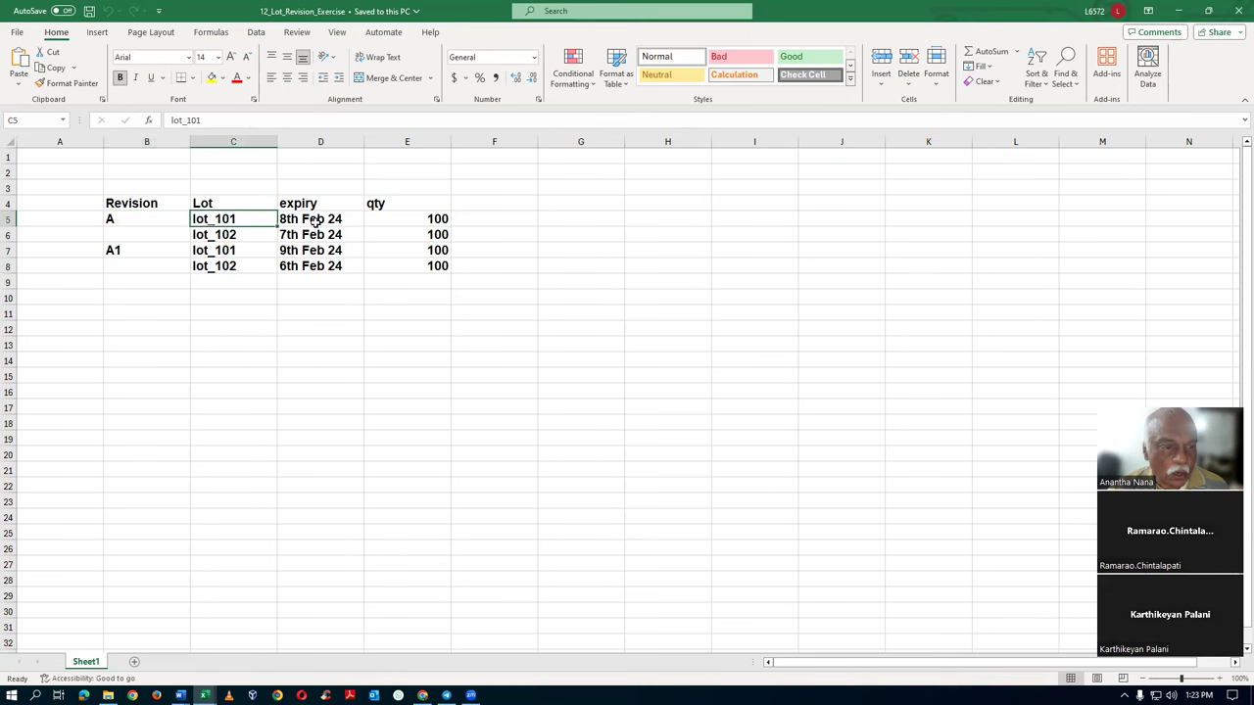
{"action": "left_click", "coordinate": [330, 223]}
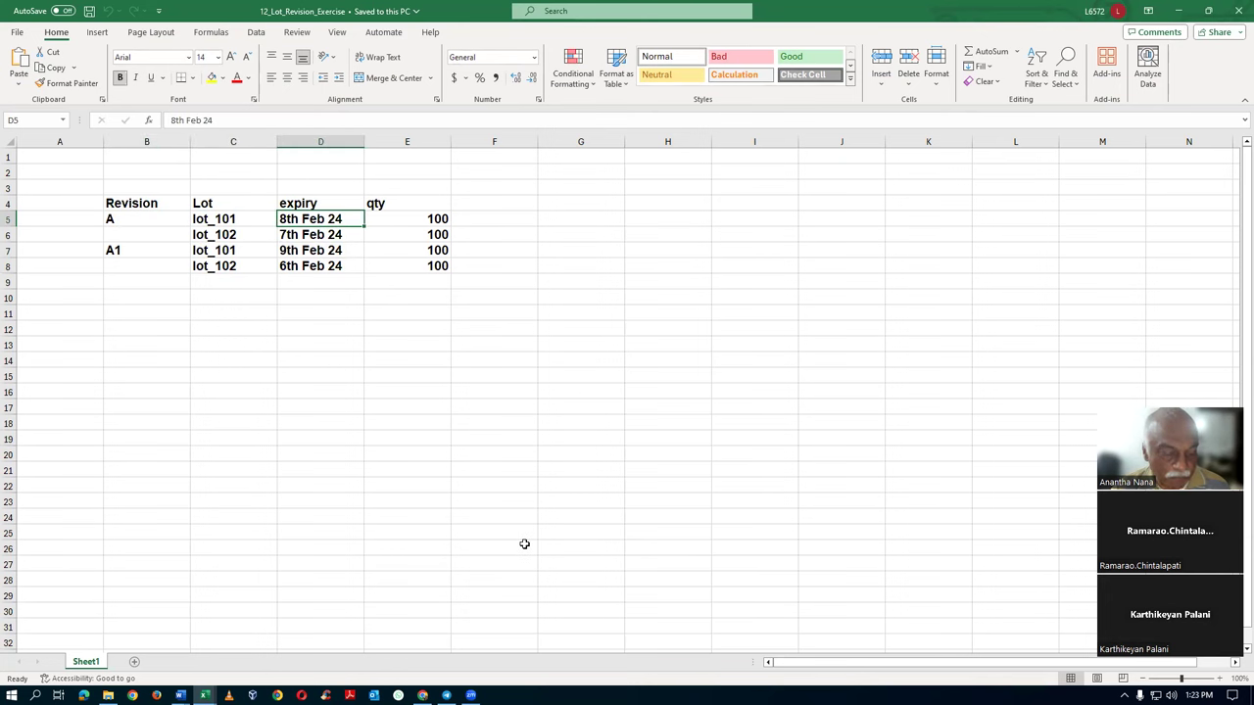
{"action": "key", "text": "alt+Tab"}
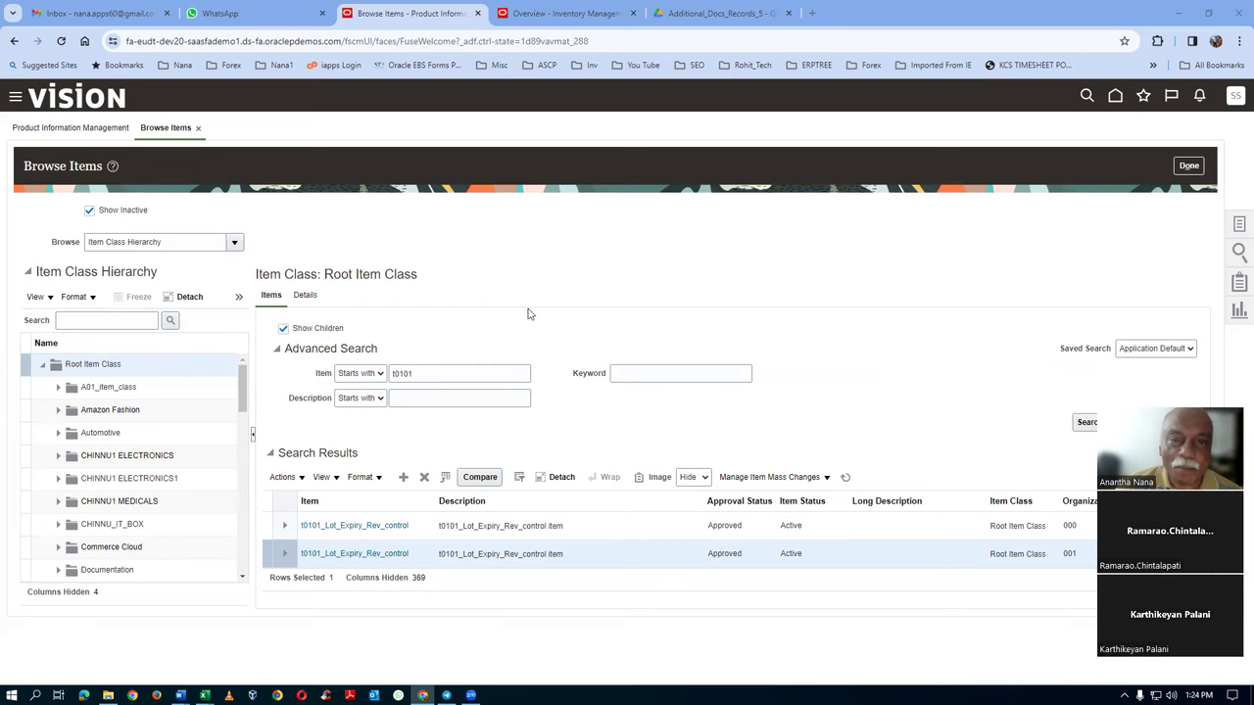
Reopen Inventory Management from the home page in the other browser tab and start the Create Miscellaneous Transaction task
{"action": "left_click", "coordinate": [544, 13]}
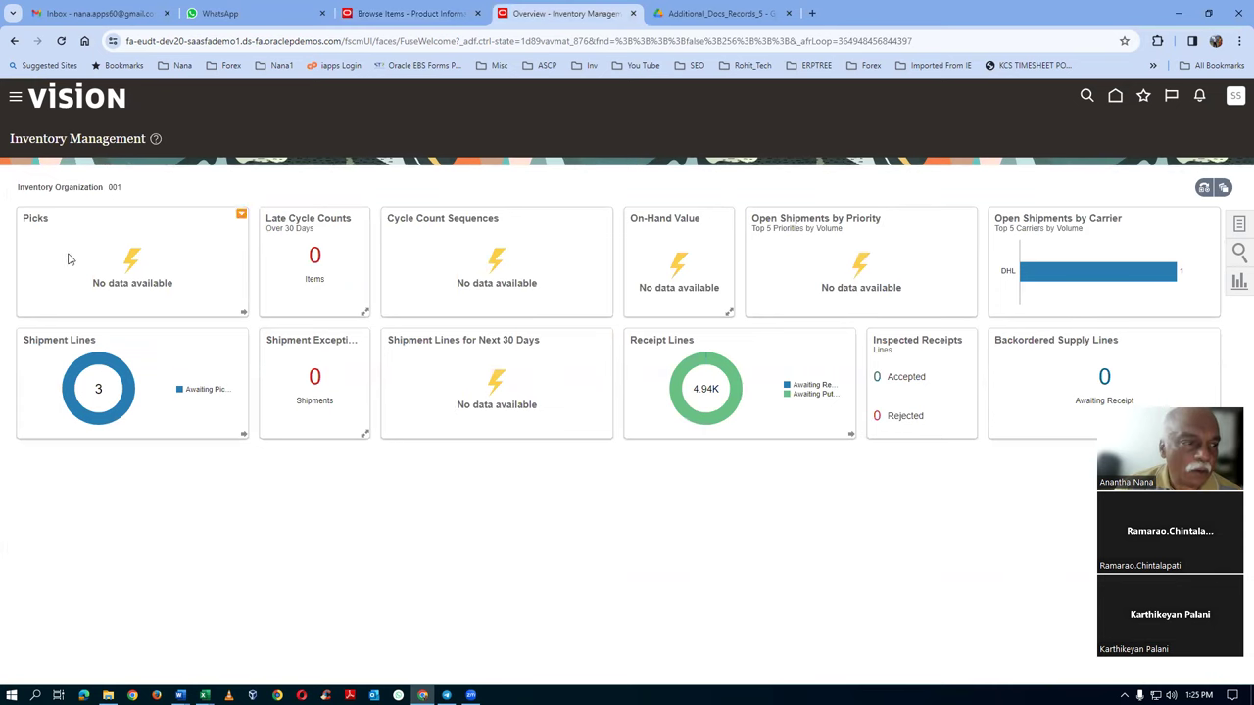
{"action": "left_click", "coordinate": [1115, 98]}
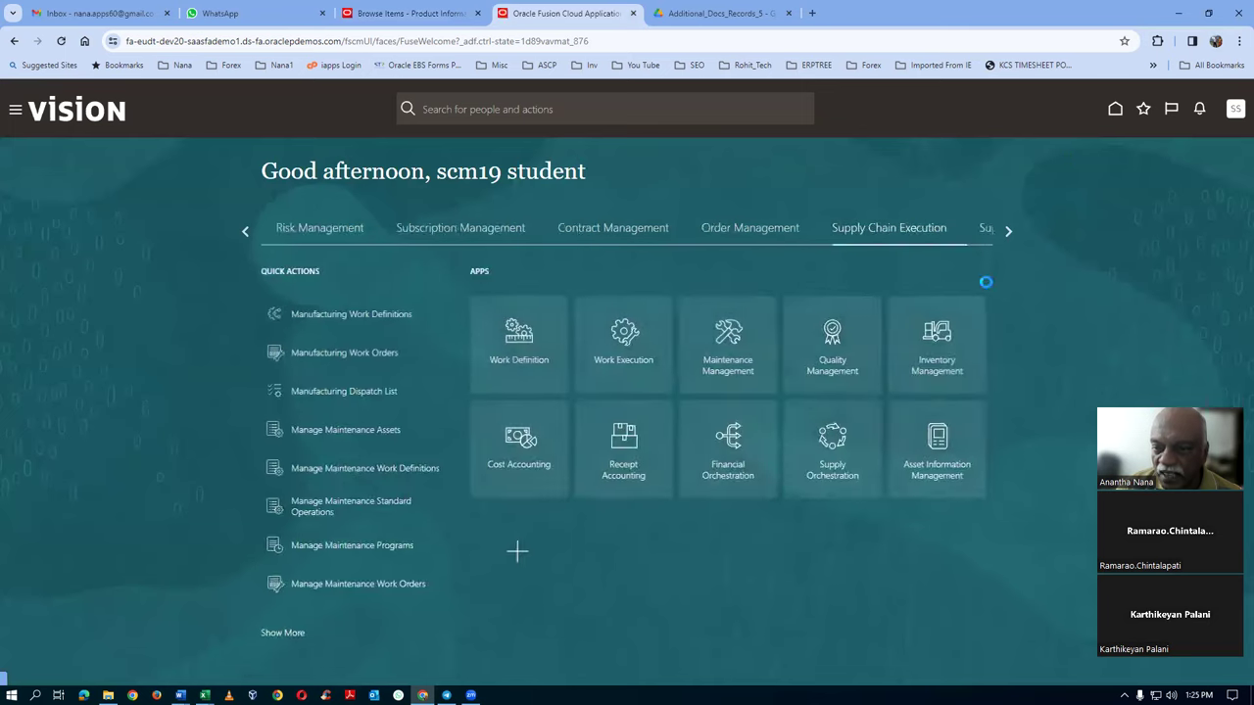
{"action": "left_click", "coordinate": [918, 351]}
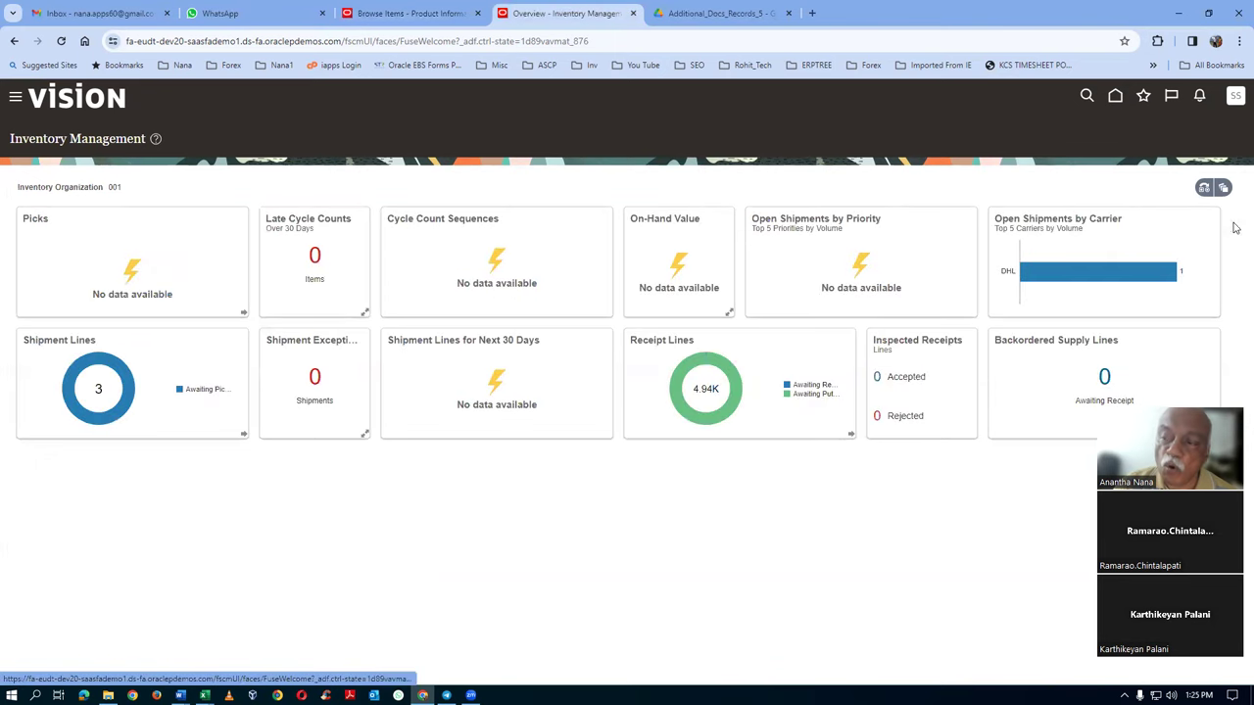
{"action": "left_click", "coordinate": [1236, 227]}
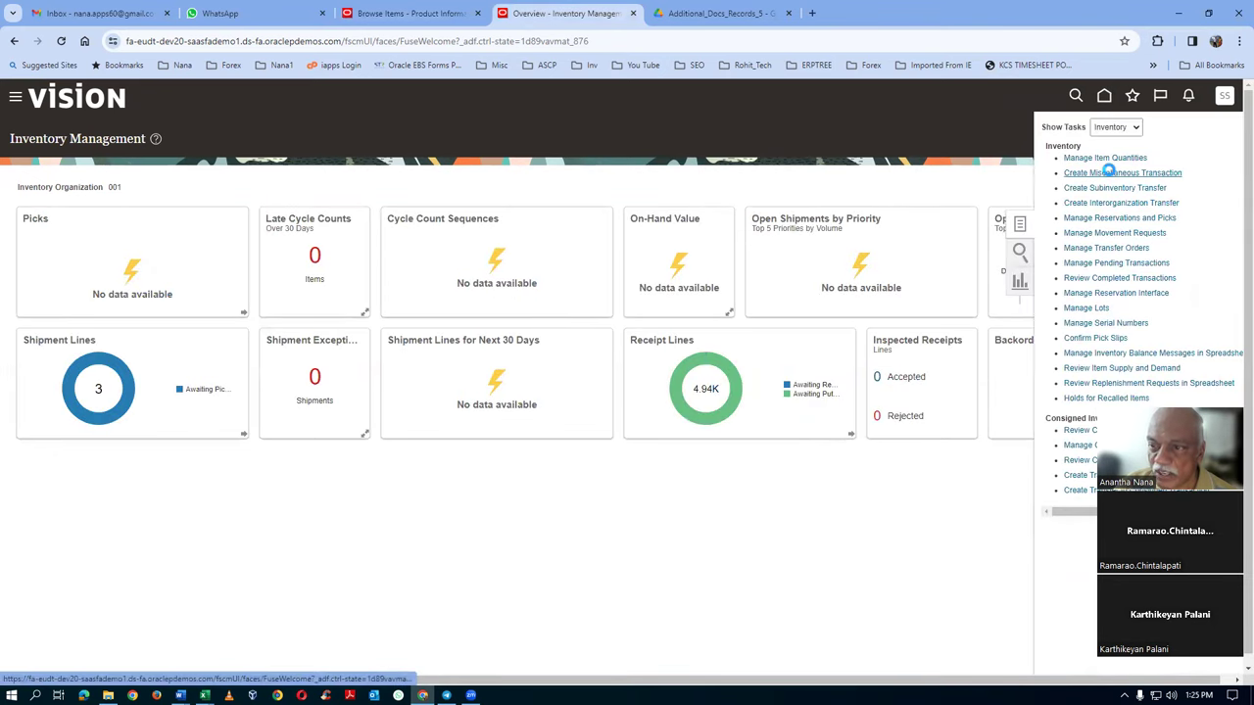
{"action": "left_click", "coordinate": [1108, 172]}
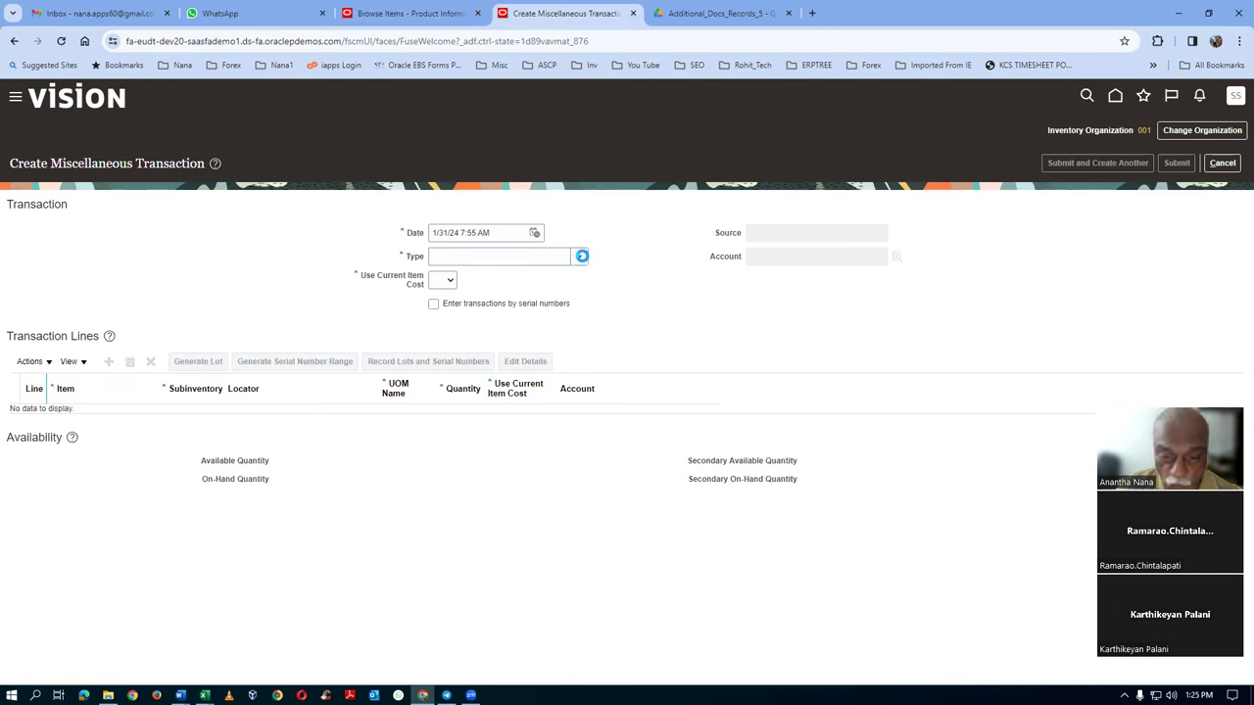
Set the transaction type to Miscellaneous Receipt and assign the first account combination found for company 101, line of business 10
{"action": "left_click", "coordinate": [582, 255]}
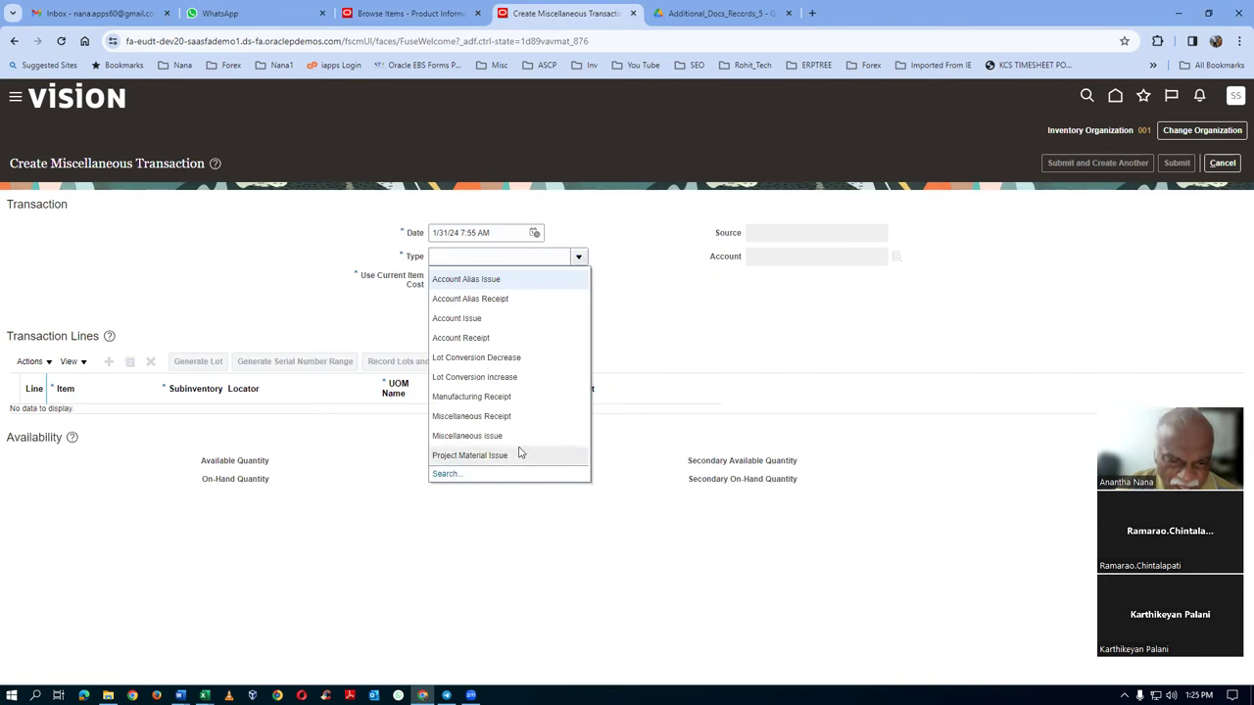
{"action": "left_click", "coordinate": [520, 416]}
{"action": "left_click", "coordinate": [811, 258]}
{"action": "left_click", "coordinate": [897, 257]}
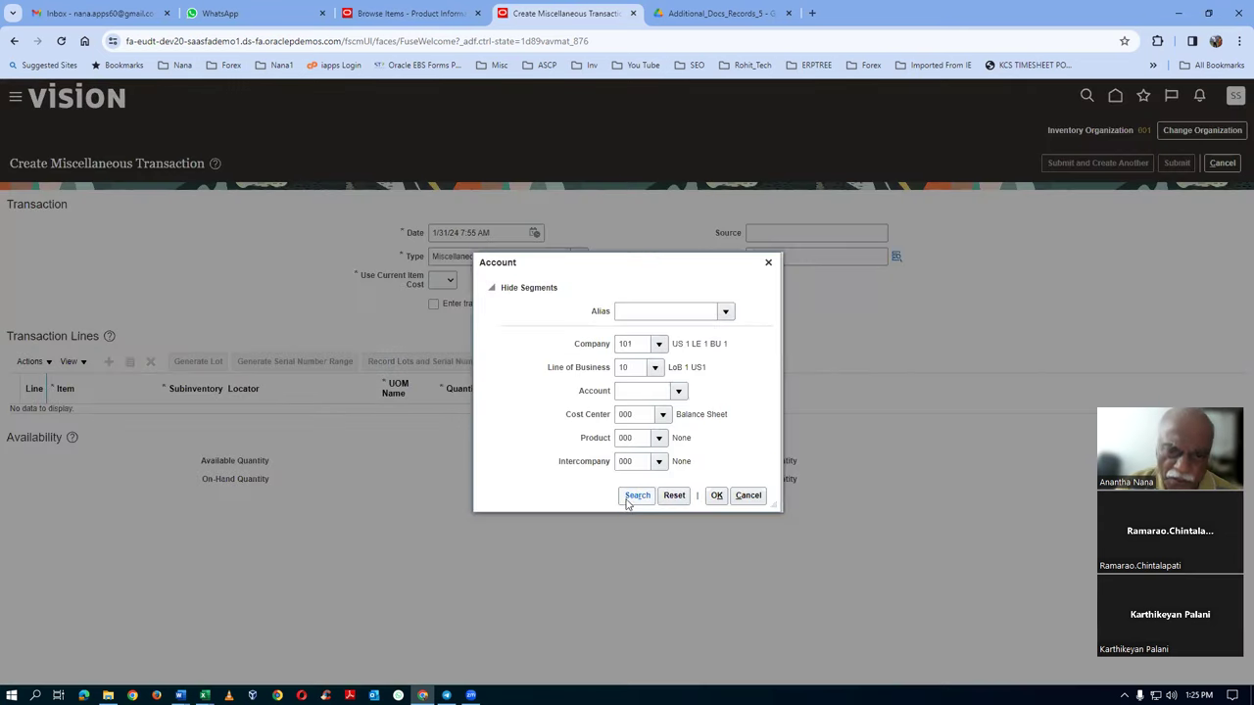
{"action": "left_click", "coordinate": [628, 499]}
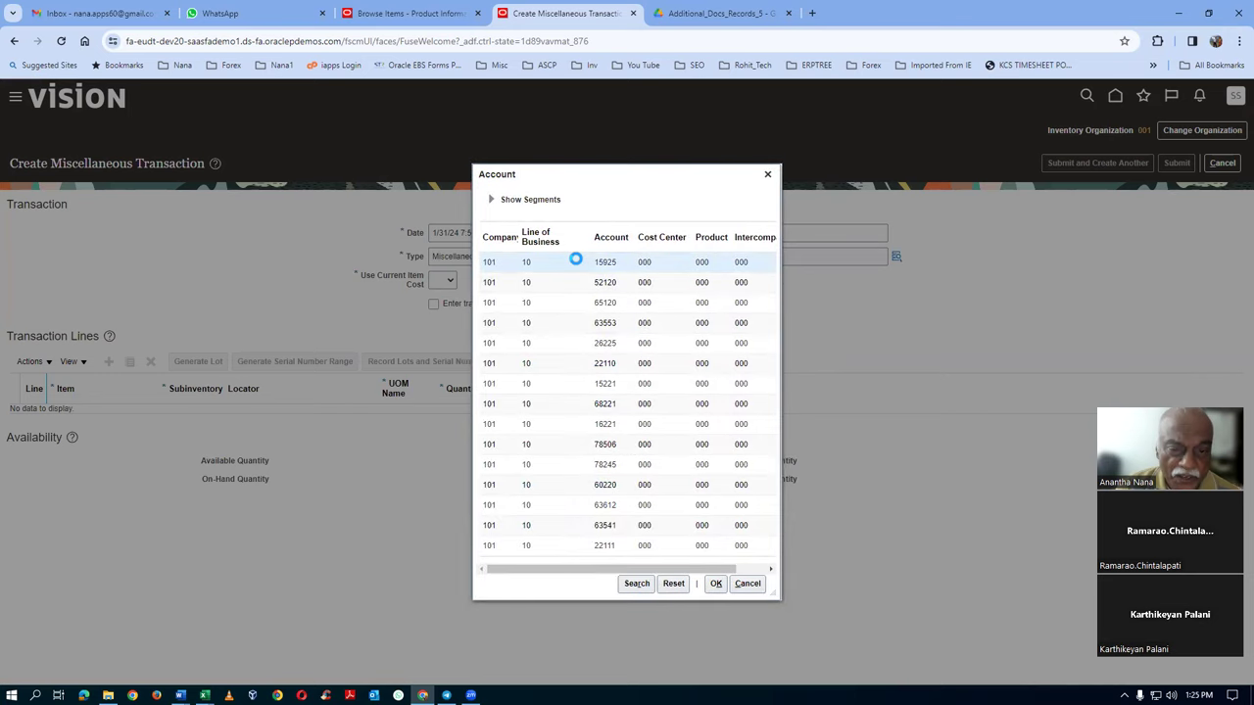
{"action": "left_click", "coordinate": [718, 585]}
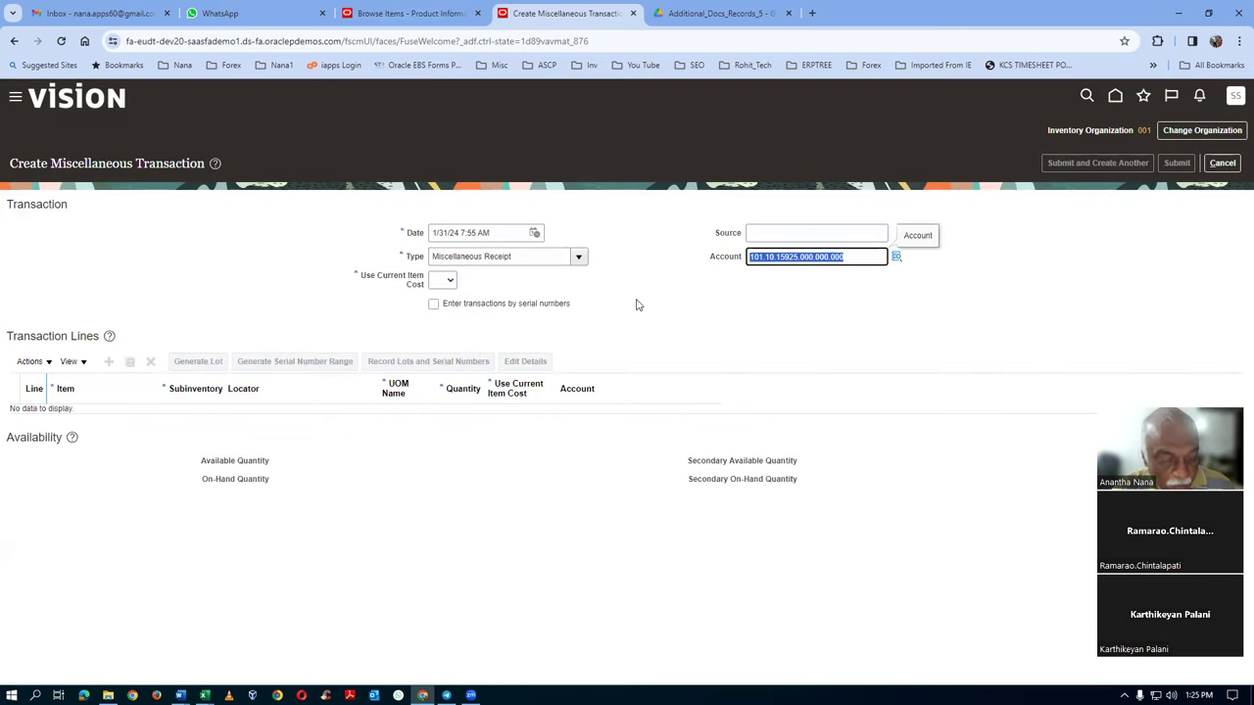
Open Notepad and paste the transaction's account combination as a note, followed by a new line
{"action": "left_click", "coordinate": [12, 695]}
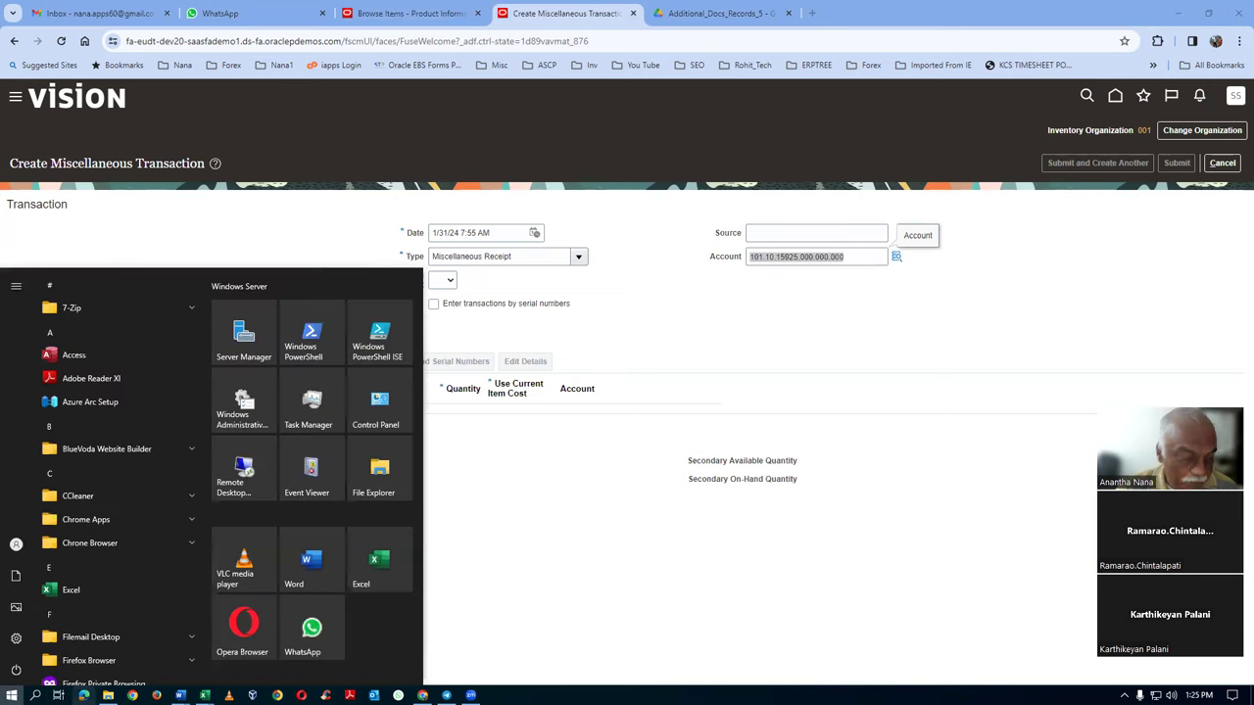
{"action": "type", "text": "notepad"}
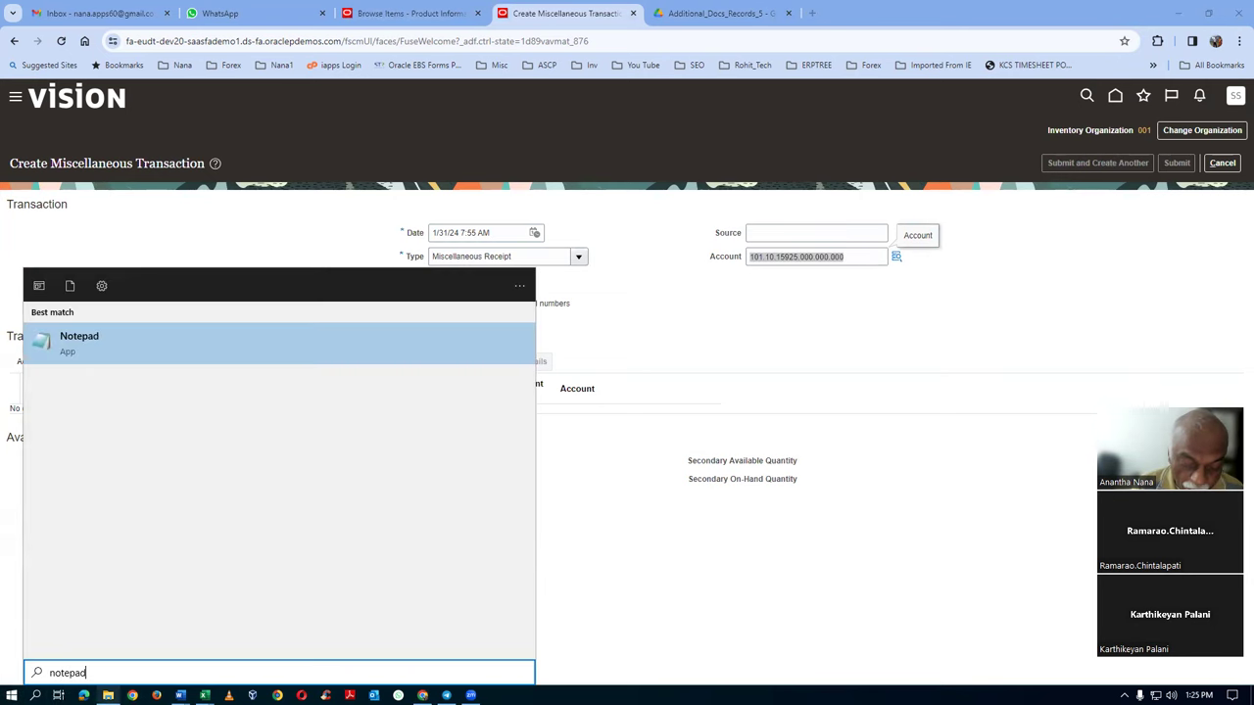
{"action": "key", "text": "Return"}
{"action": "type", "text": "101.10.15925.000.000.000"}
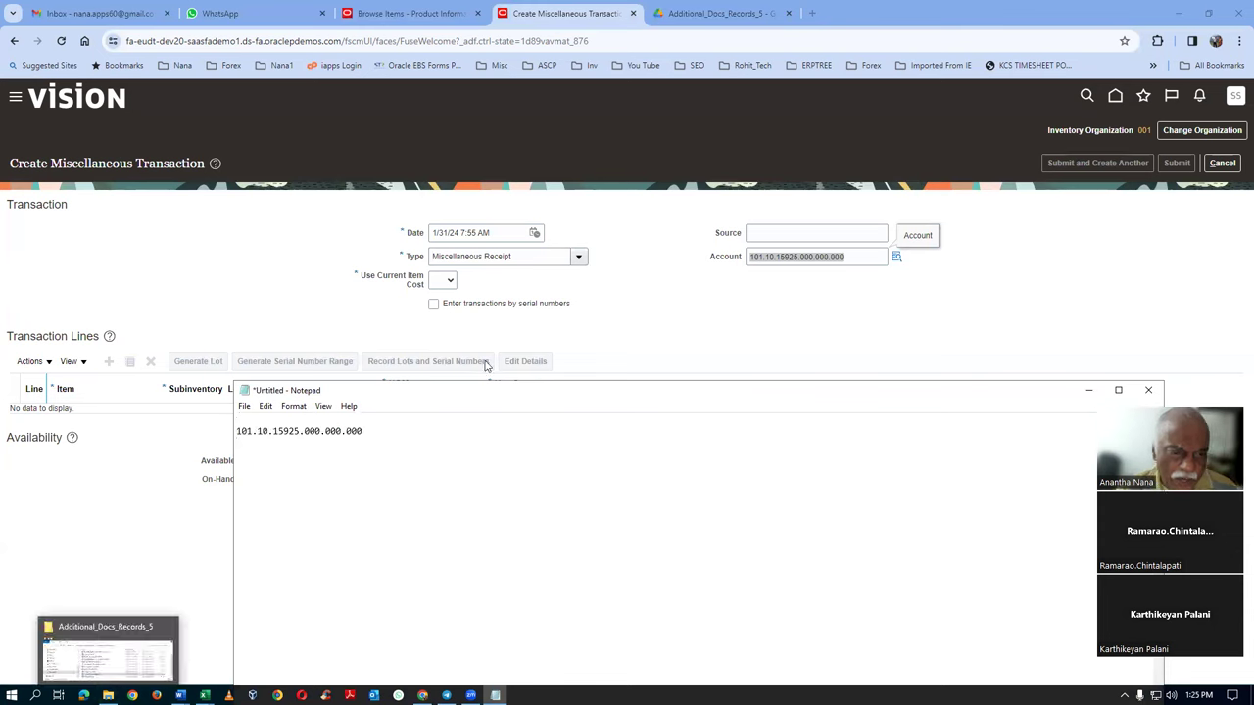
{"action": "key", "text": "Return"}
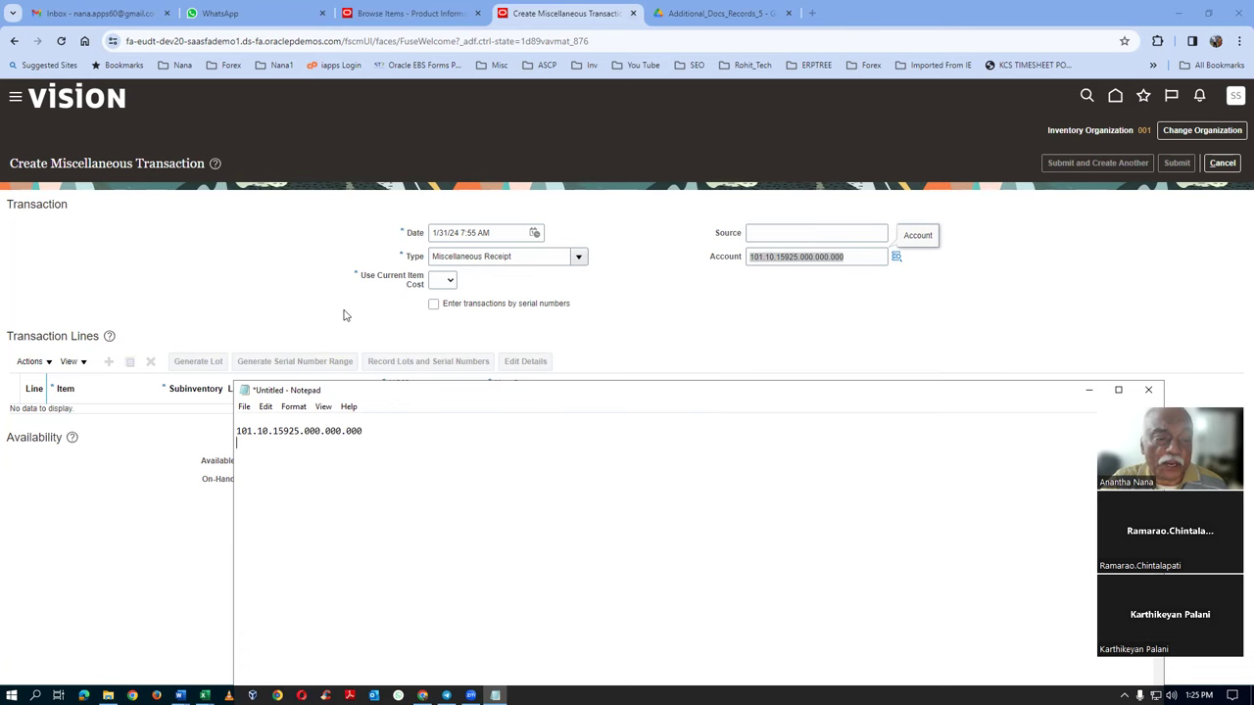
Return to the miscellaneous transaction from Notepad and set Use Current Item Cost to Yes
{"action": "left_click", "coordinate": [751, 309]}
{"action": "left_click", "coordinate": [448, 282]}
{"action": "left_click", "coordinate": [437, 319]}
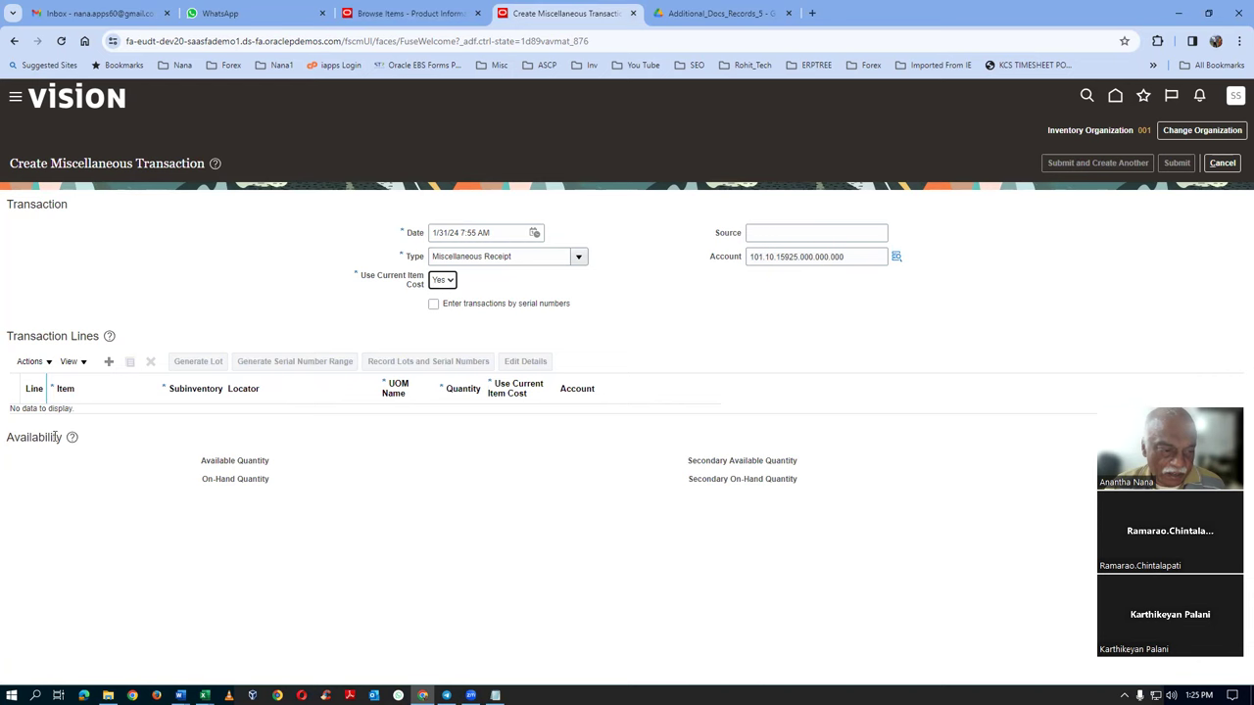
Add a transaction line for item t0101_Lot_Expiry_Rev_control, widen the Item column, and open the line's details
{"action": "left_click", "coordinate": [109, 362]}
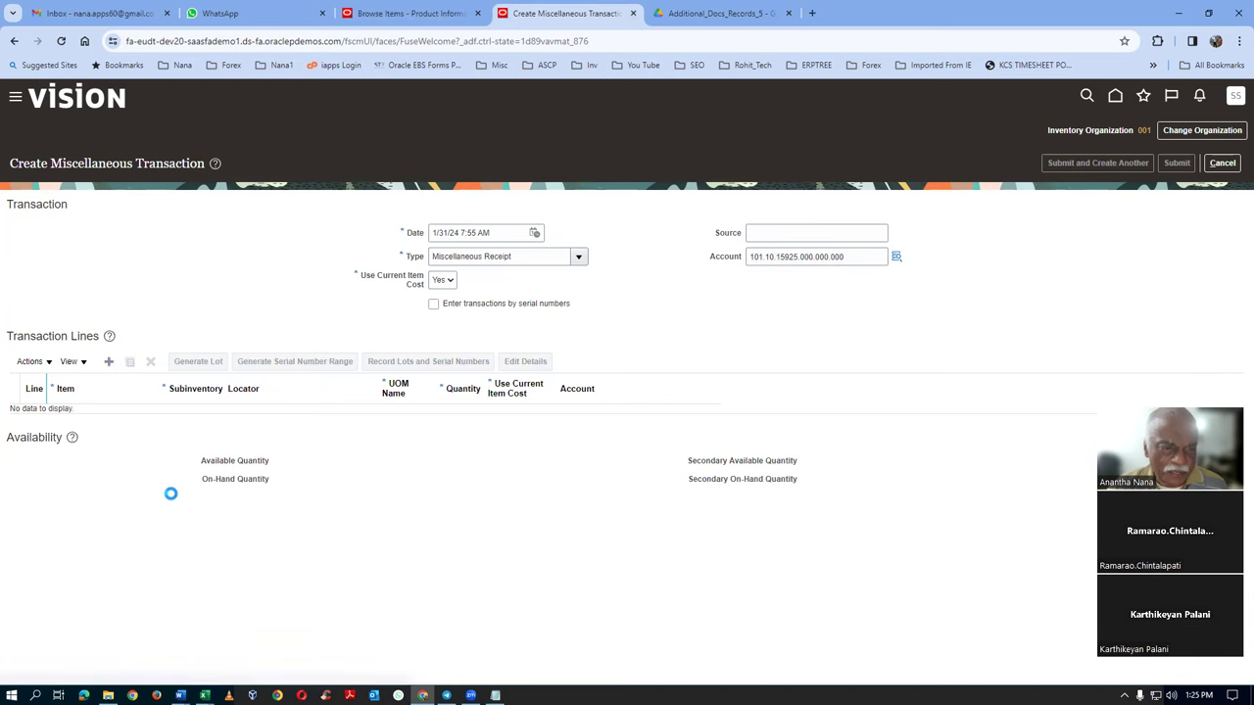
{"action": "left_click", "coordinate": [100, 420]}
{"action": "type", "text": "1021"}
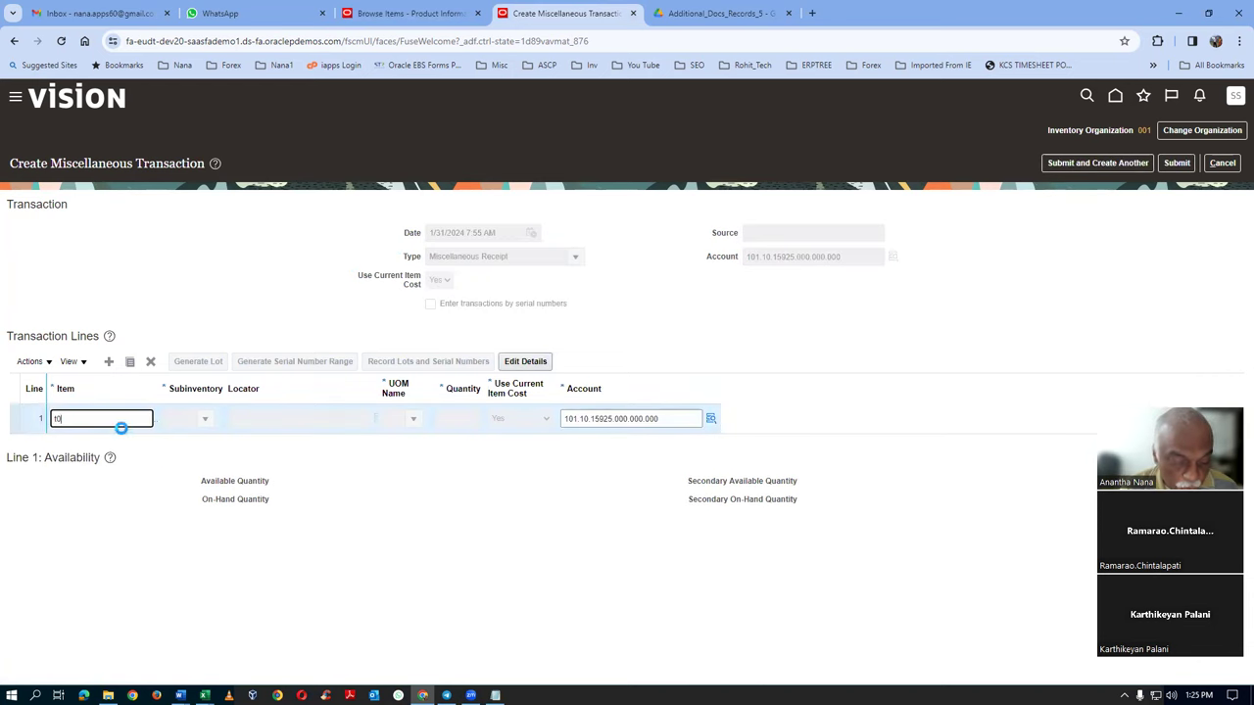
{"action": "key", "text": "BackSpace"}
{"action": "type", "text": "101"}
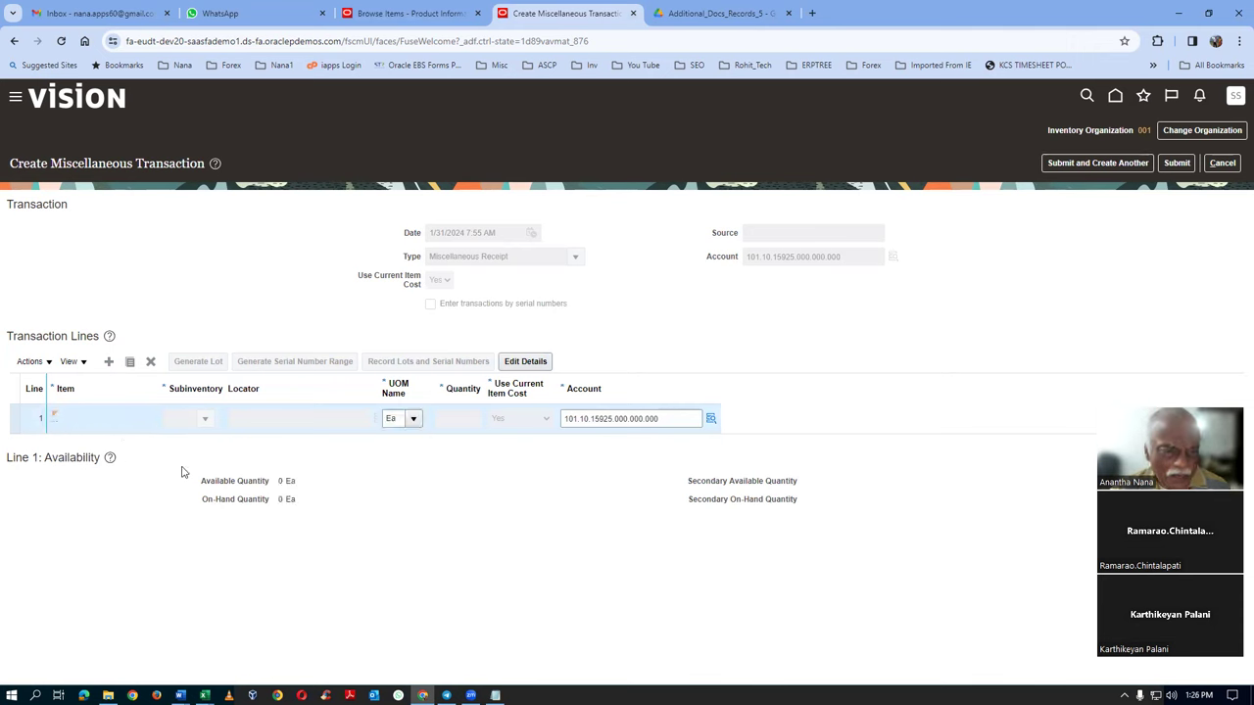
{"action": "left_click_drag", "start_coordinate": [157, 396], "coordinate": [179, 395]}
{"action": "left_click", "coordinate": [525, 361]}
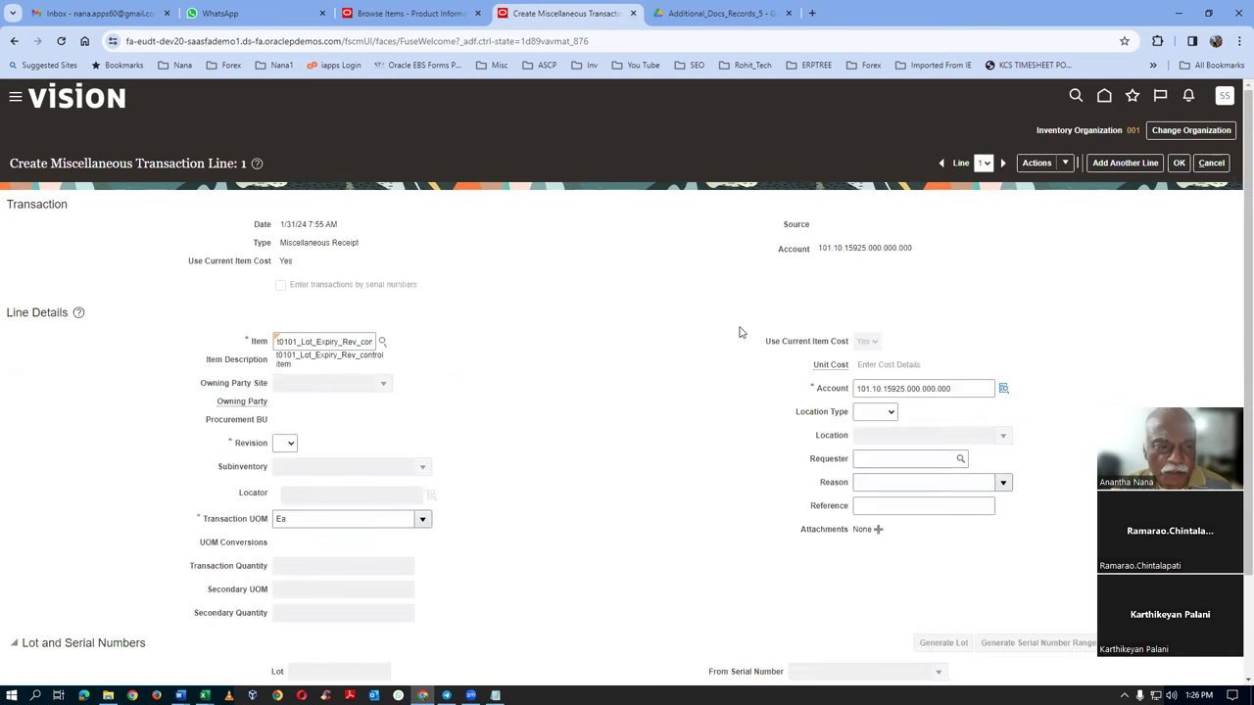
Switch to the 12_Lot_Revision_Exercise workbook in Excel, review revision A's first lot and its expiry, and return to the browser
{"action": "key", "text": "alt+Tab"}
{"action": "key", "text": "alt+Tab"}
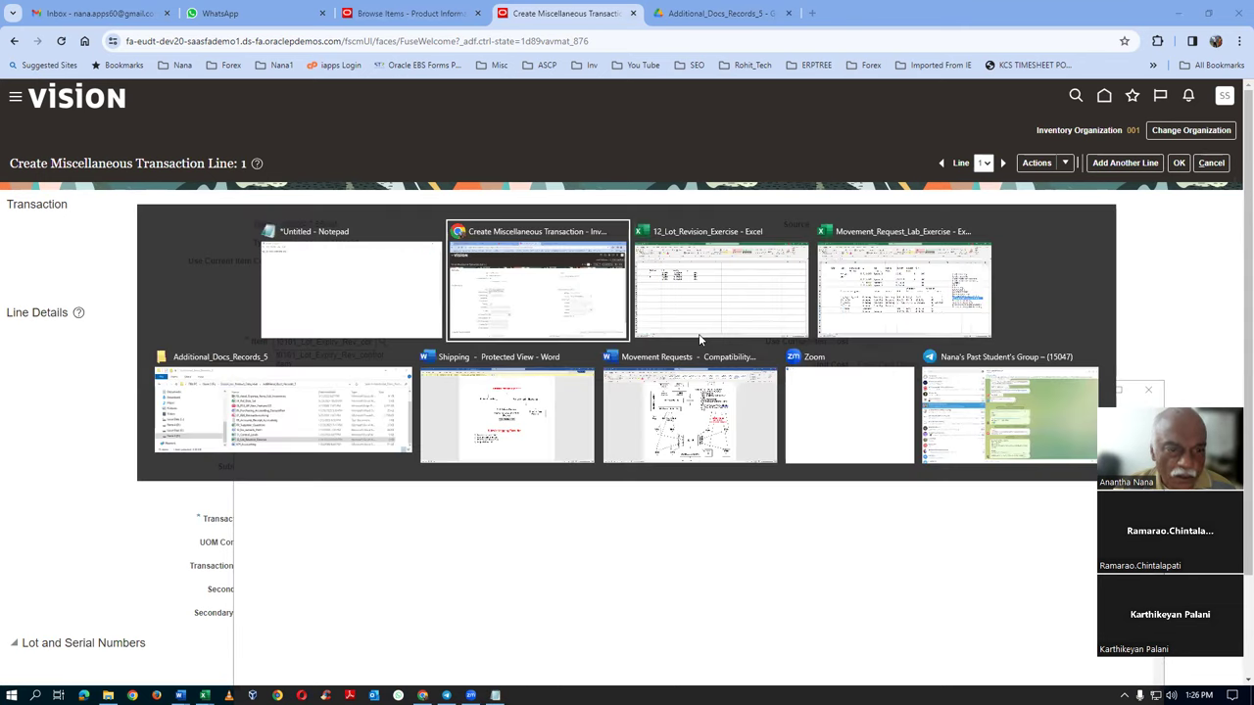
{"action": "left_click", "coordinate": [700, 338]}
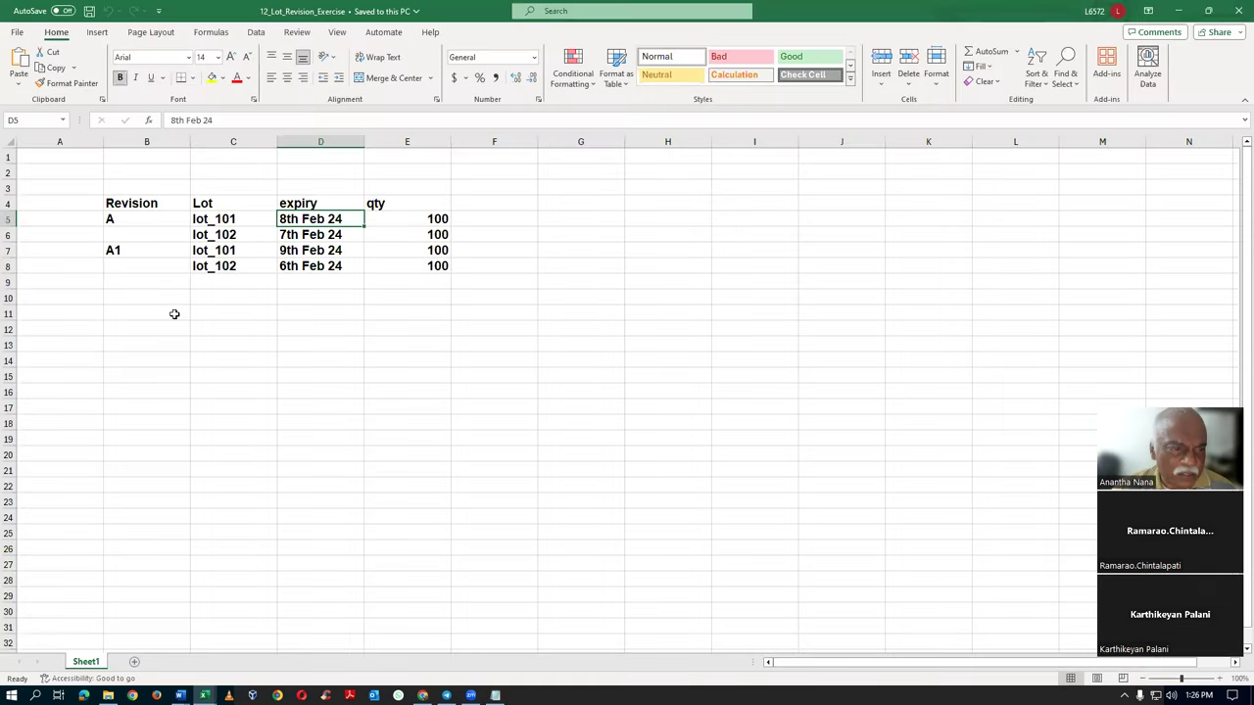
{"action": "left_click", "coordinate": [133, 220]}
{"action": "left_click", "coordinate": [246, 219]}
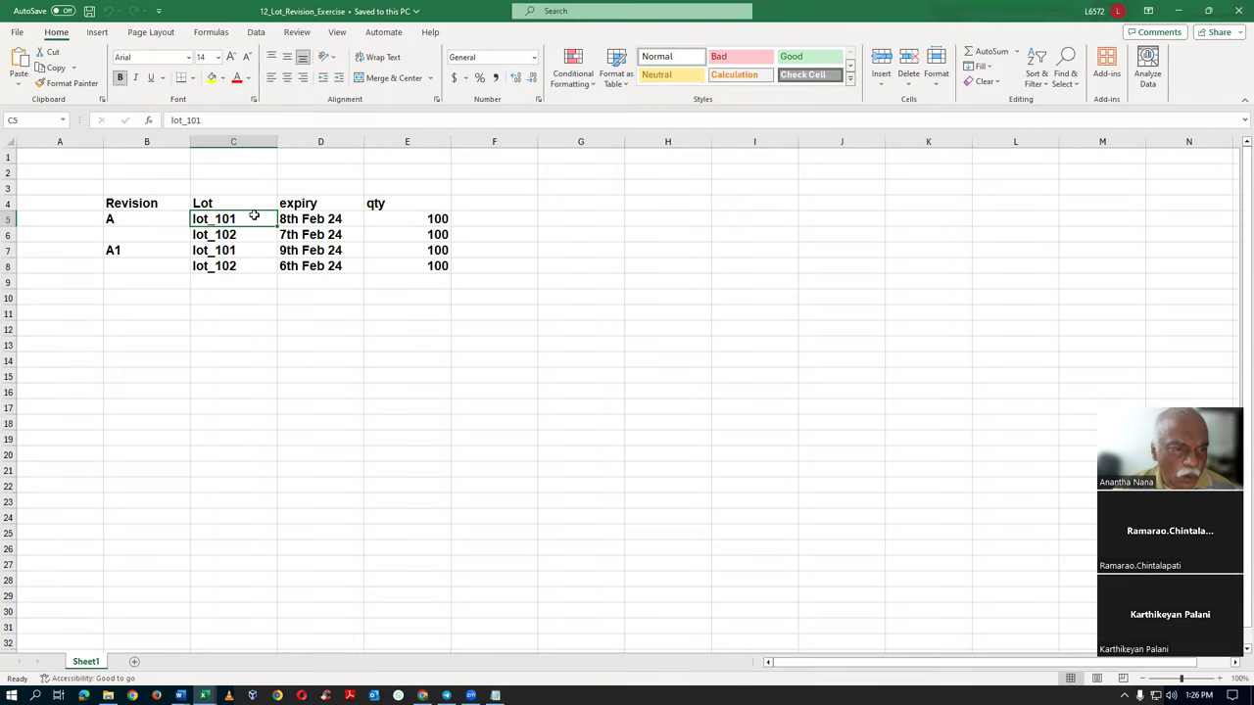
{"action": "left_click", "coordinate": [351, 221]}
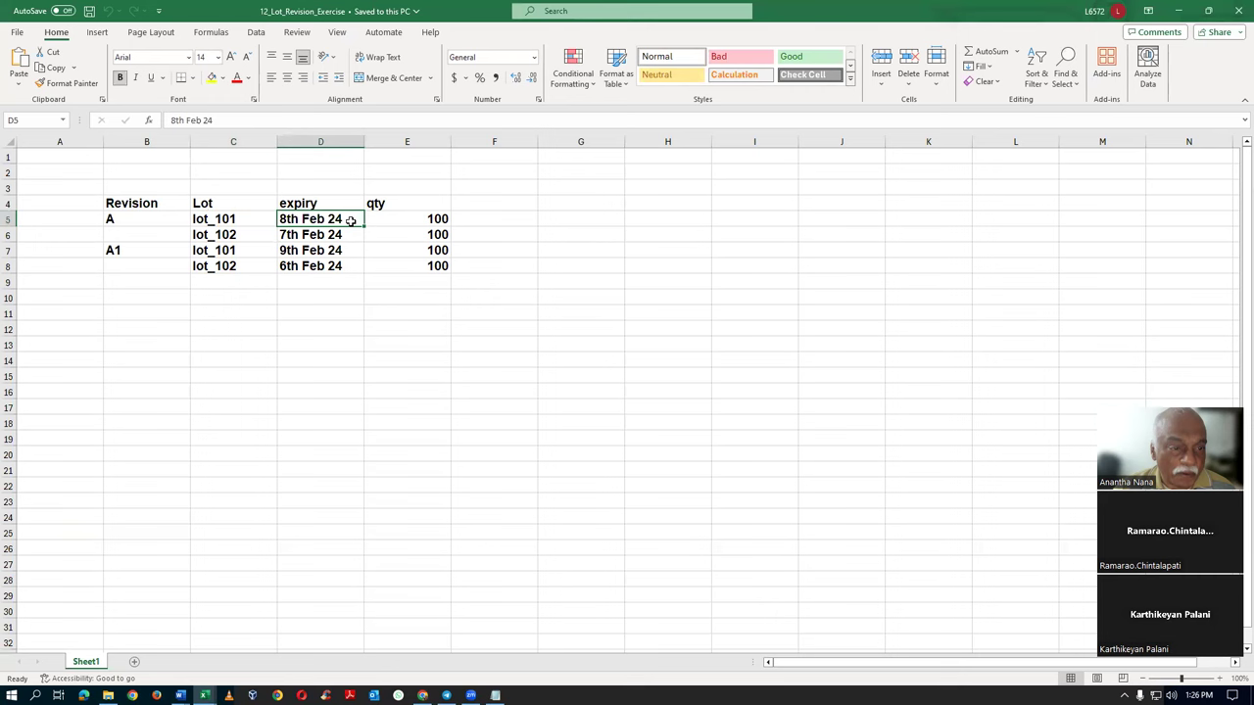
{"action": "left_click", "coordinate": [139, 219]}
{"action": "left_click", "coordinate": [233, 218]}
{"action": "left_click", "coordinate": [334, 219]}
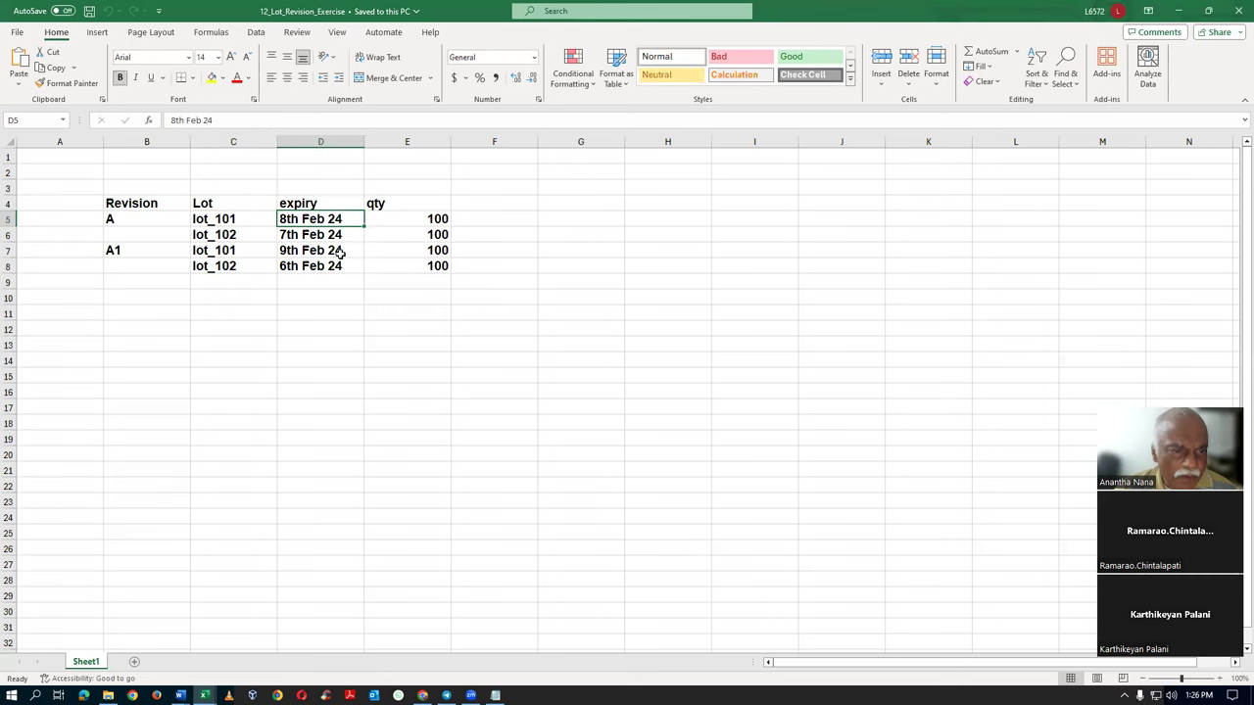
{"action": "key", "text": "alt+Tab"}
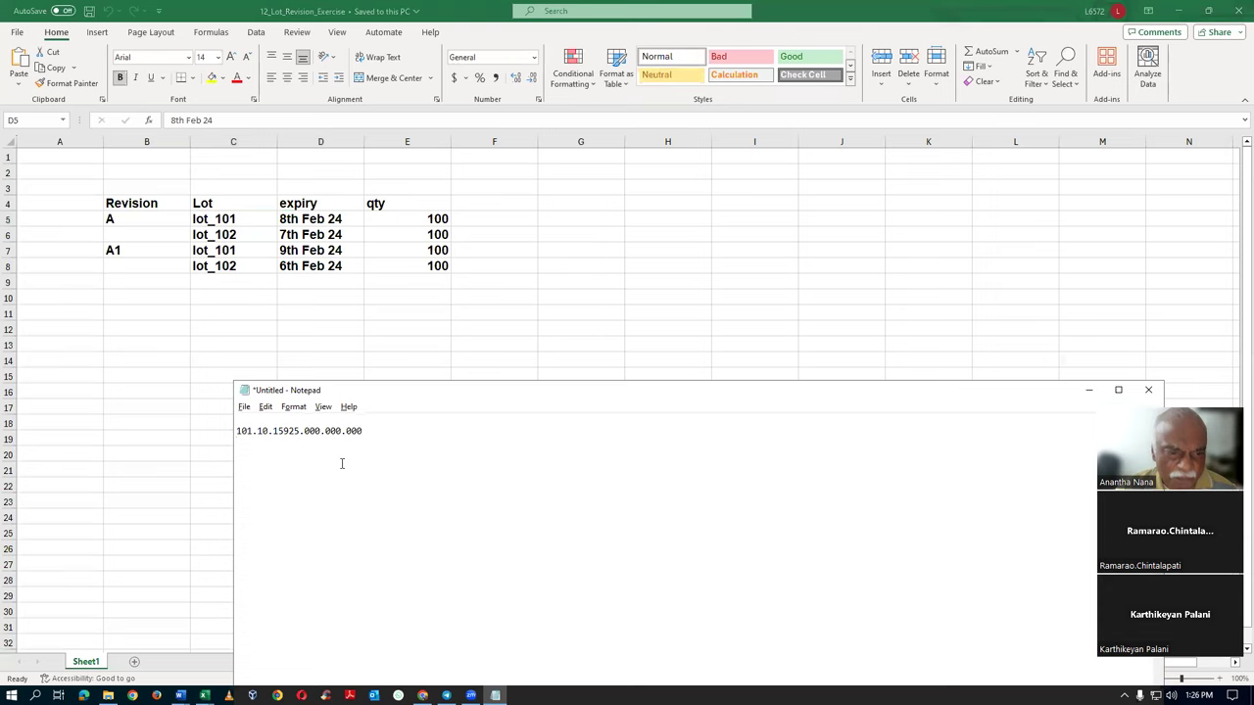
{"action": "key", "text": "alt+Tab"}
Set the line's revision to A and its subinventory to Stores
{"action": "left_click", "coordinate": [288, 444]}
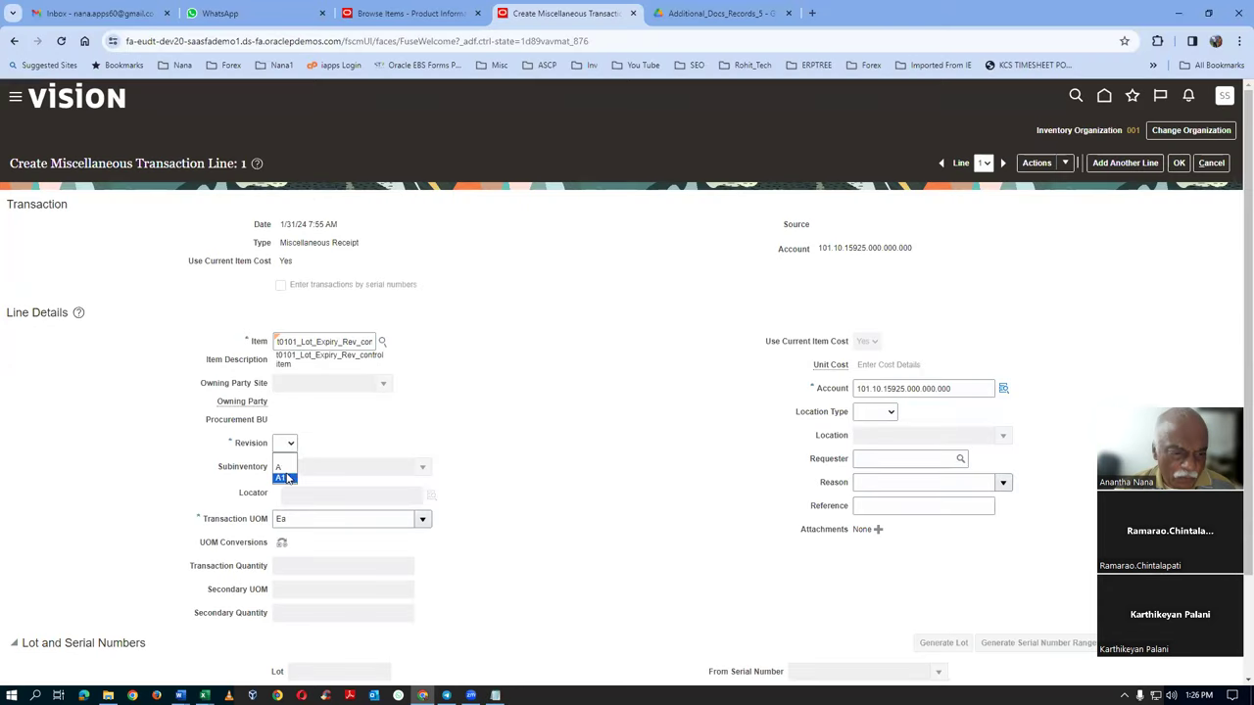
{"action": "left_click", "coordinate": [282, 467]}
{"action": "left_click", "coordinate": [314, 466]}
{"action": "type", "text": "storesq"}
{"action": "key", "text": "Tab"}
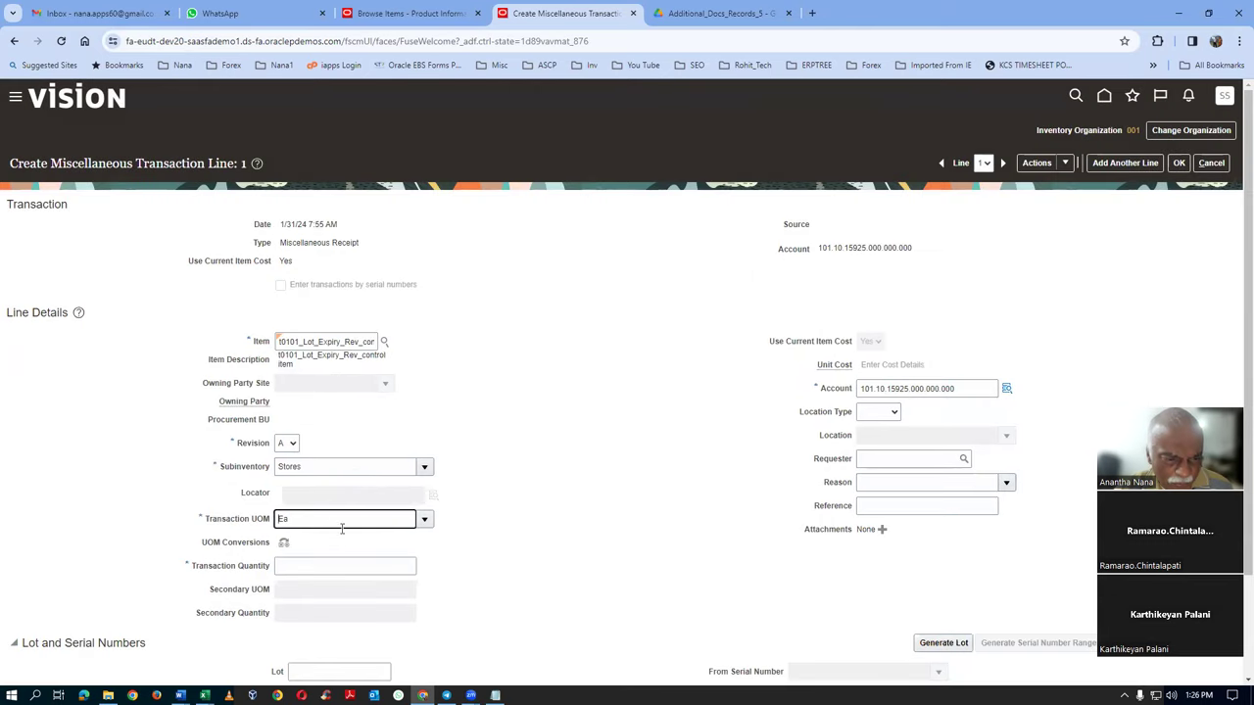
Check the first lot in the Excel workbook and enter lot_101 as the line's lot
{"action": "scroll", "coordinate": [419, 564], "scroll_direction": "down", "scroll_amount": 1}
{"action": "left_click", "coordinate": [299, 547]}
{"action": "key", "text": "alt+Tab"}
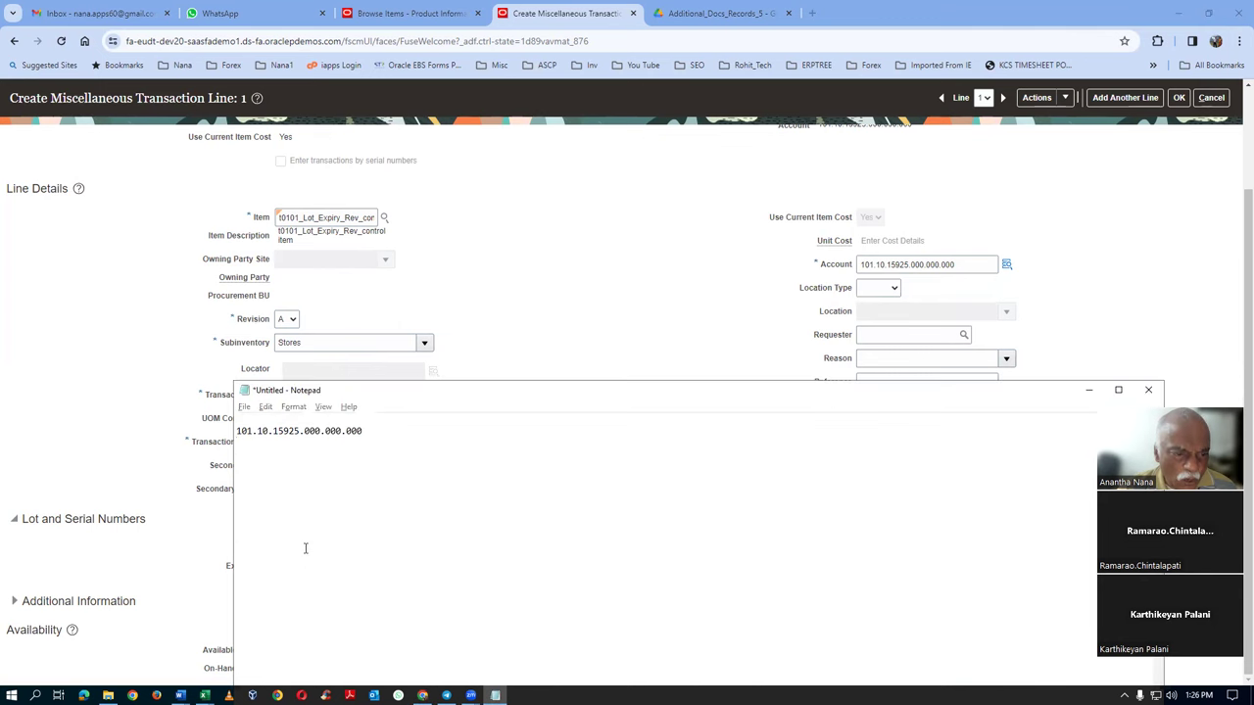
{"action": "key", "text": "alt+Tab"}
{"action": "key", "text": "alt+Tab"}
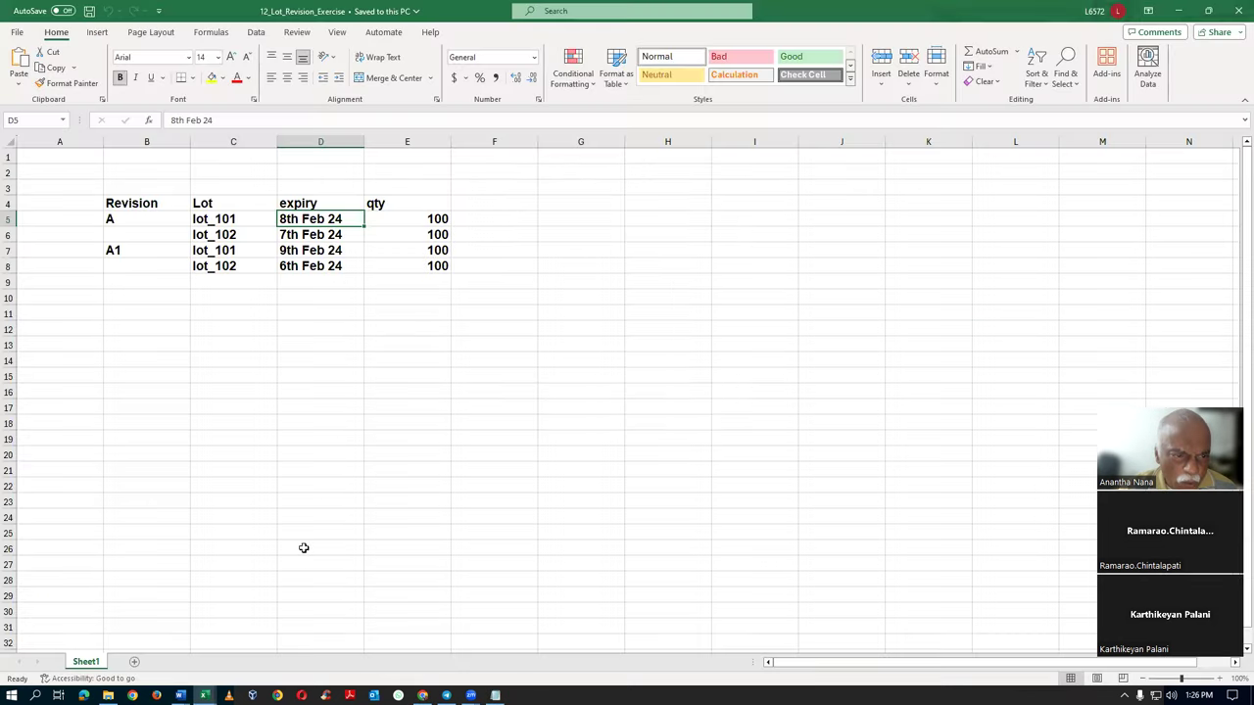
{"action": "key", "text": "alt+Tab"}
{"action": "key", "text": "alt+Tab"}
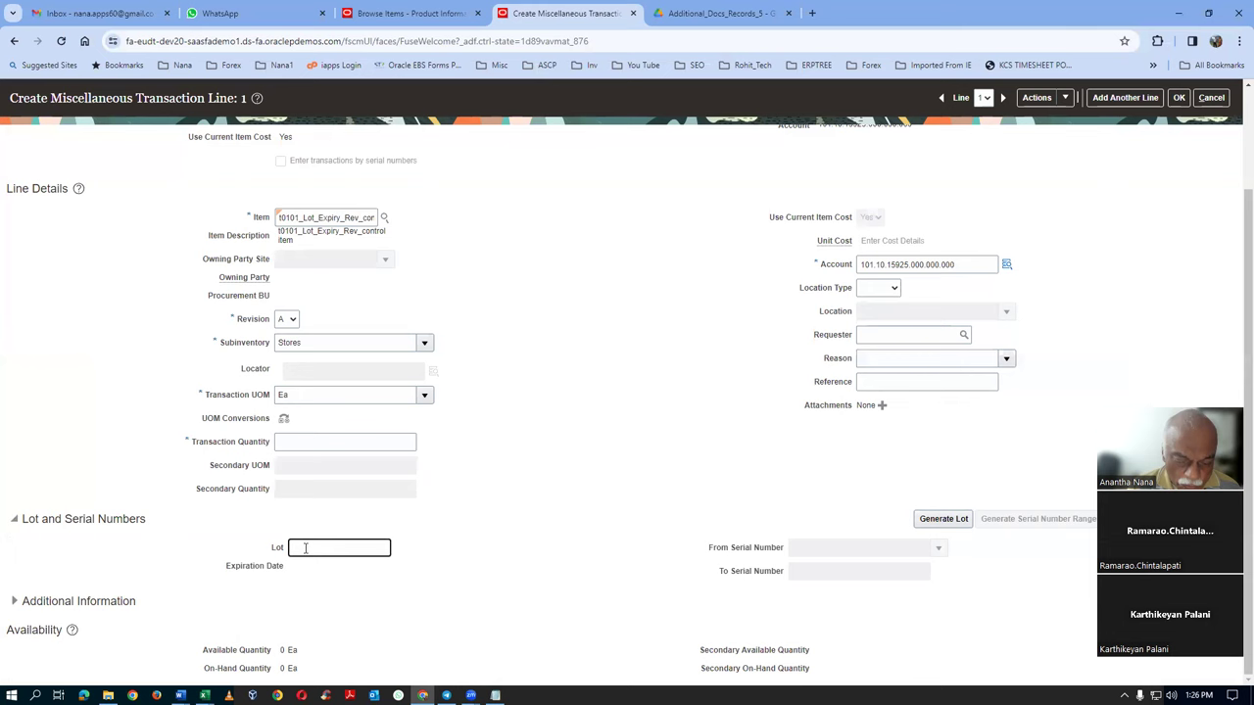
{"action": "type", "text": "lot_101"}
{"action": "key", "text": "Tab"}
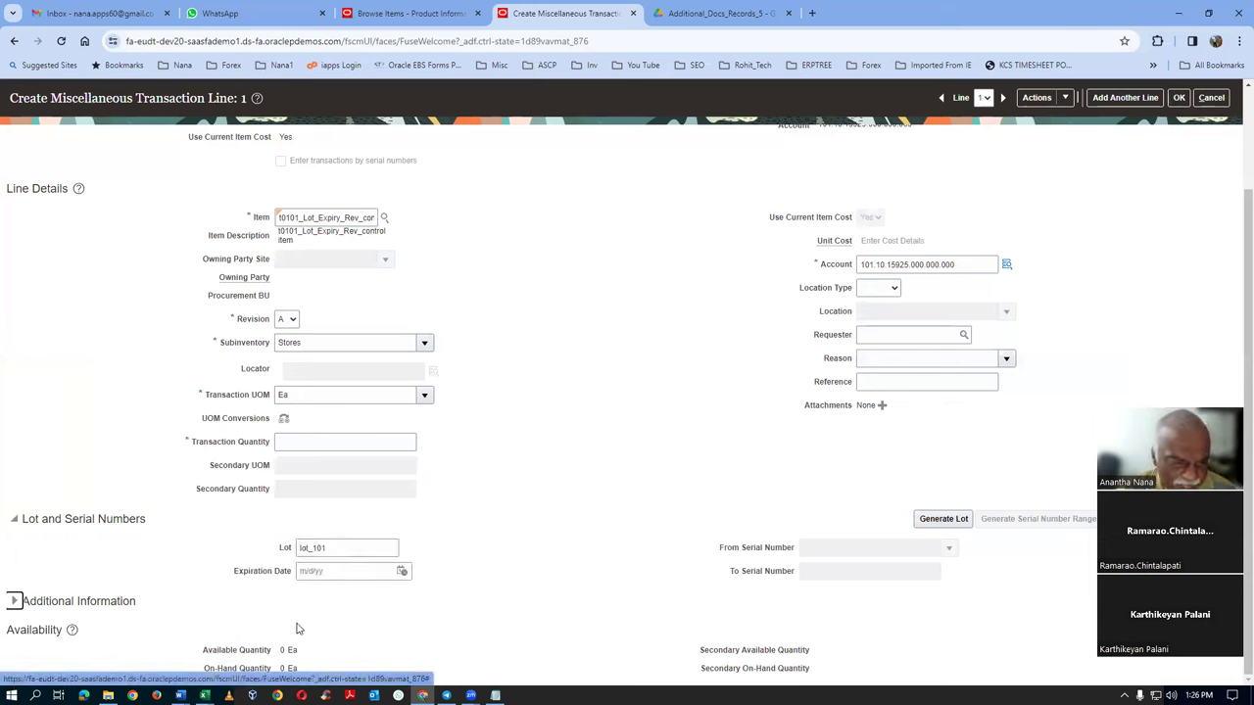
Check the planned expiry in the Excel workbook and set the lot's expiration date to 2/8/24
{"action": "left_click", "coordinate": [340, 571]}
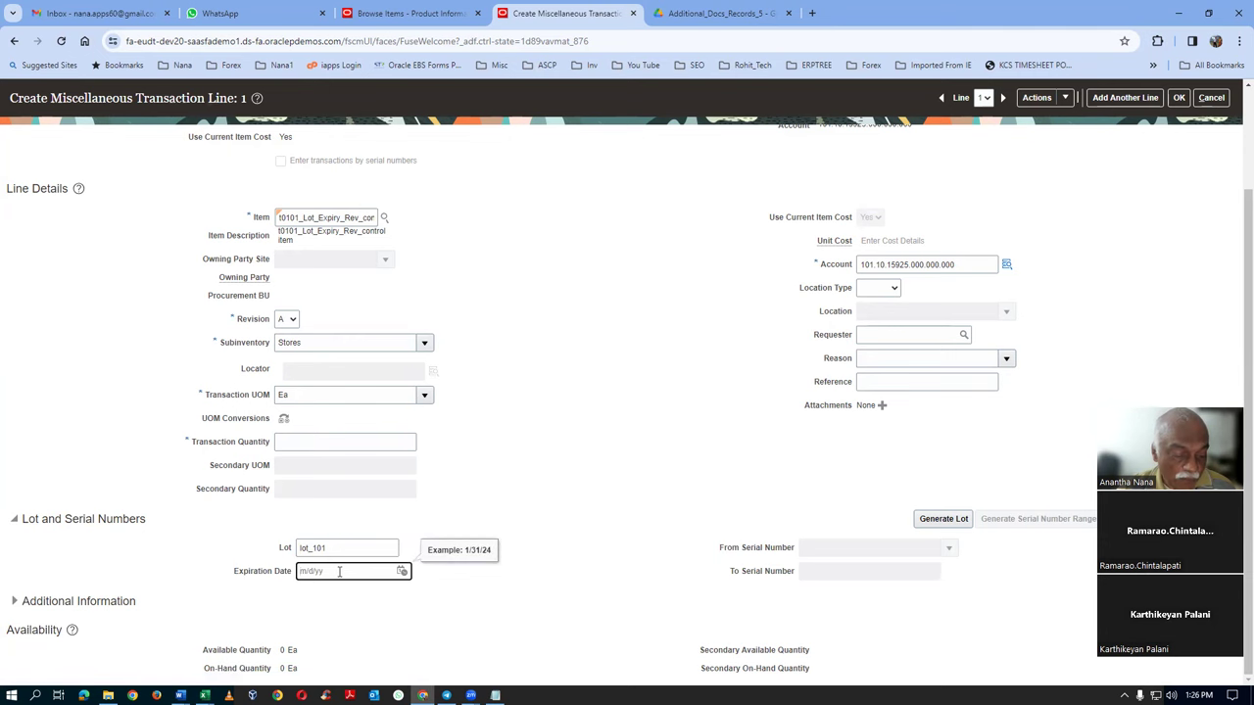
{"action": "key", "text": "alt+Tab"}
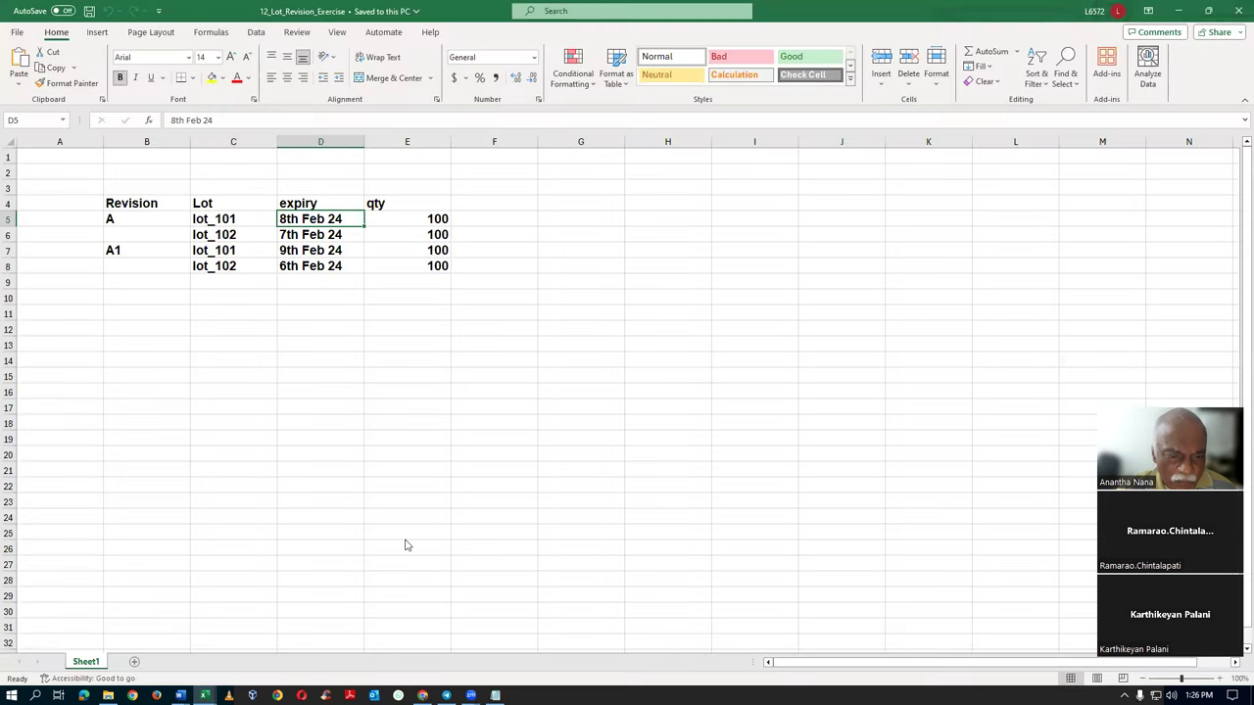
{"action": "key", "text": "alt+Tab"}
{"action": "left_click", "coordinate": [403, 571]}
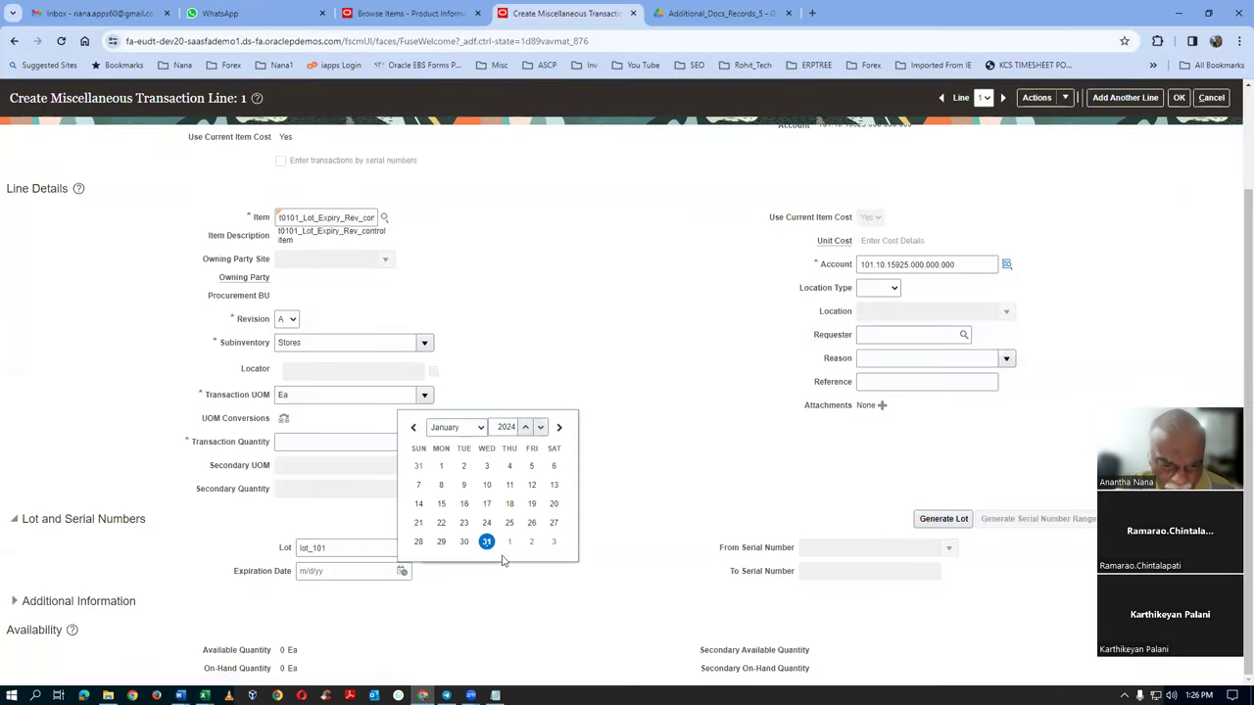
{"action": "left_click", "coordinate": [483, 430]}
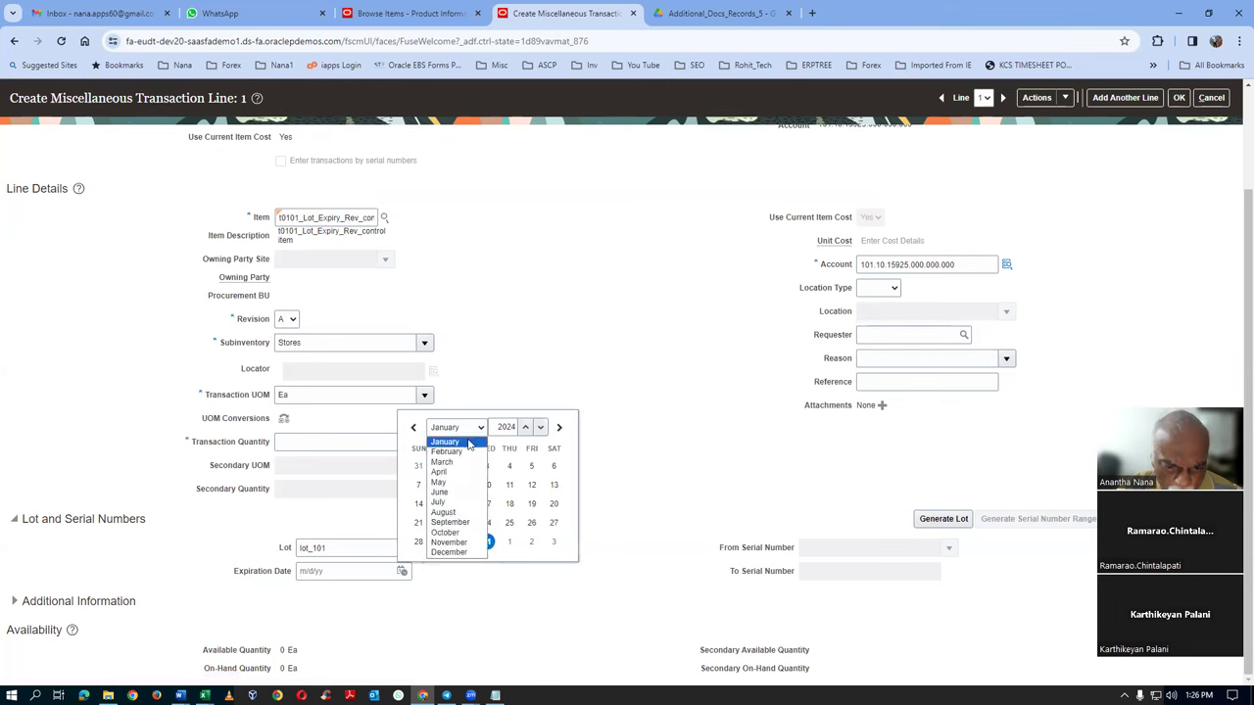
{"action": "left_click", "coordinate": [453, 453]}
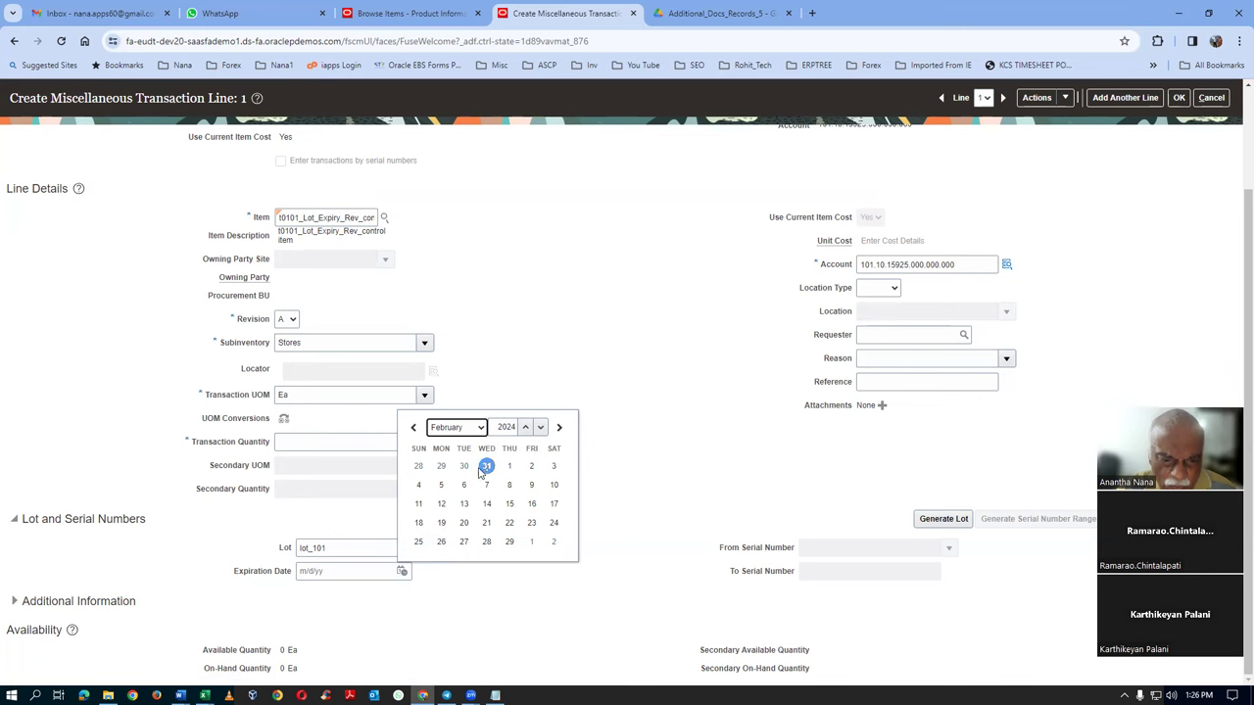
{"action": "left_click", "coordinate": [509, 485]}
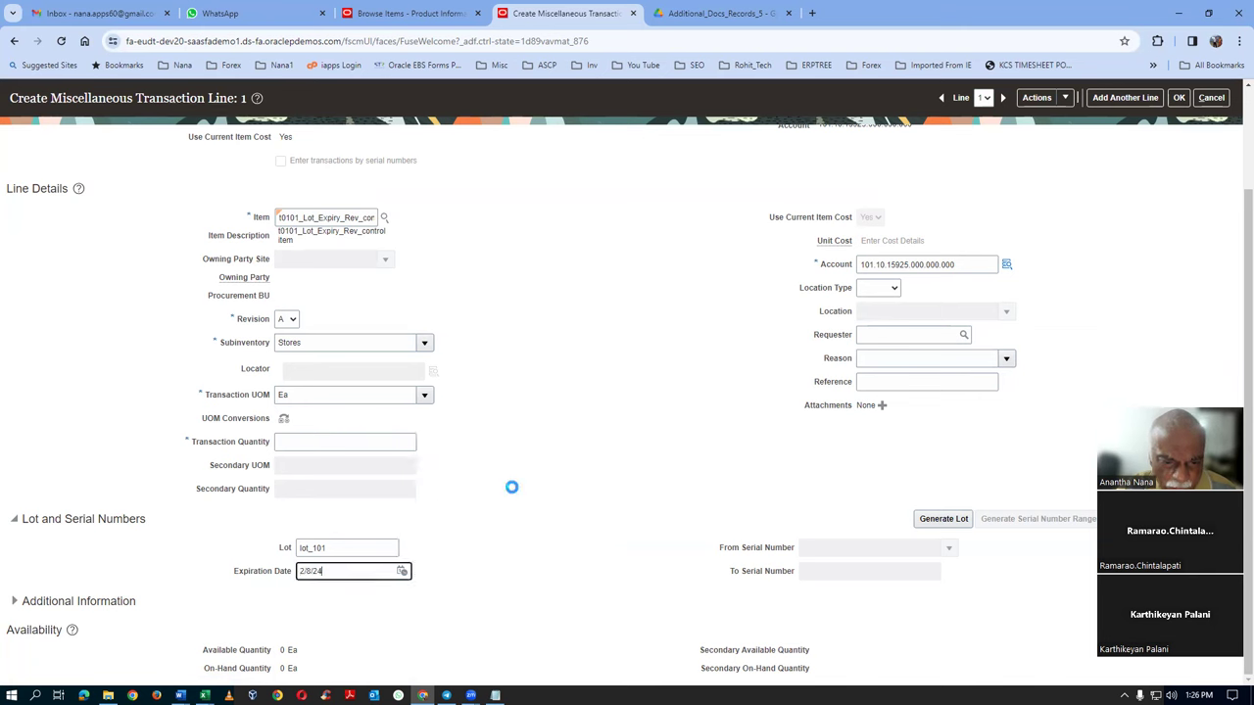
Set the transaction quantity to 100, then accept the line and submit the transaction
{"action": "left_click", "coordinate": [299, 442]}
{"action": "type", "text": "100"}
{"action": "key", "text": "Tab"}
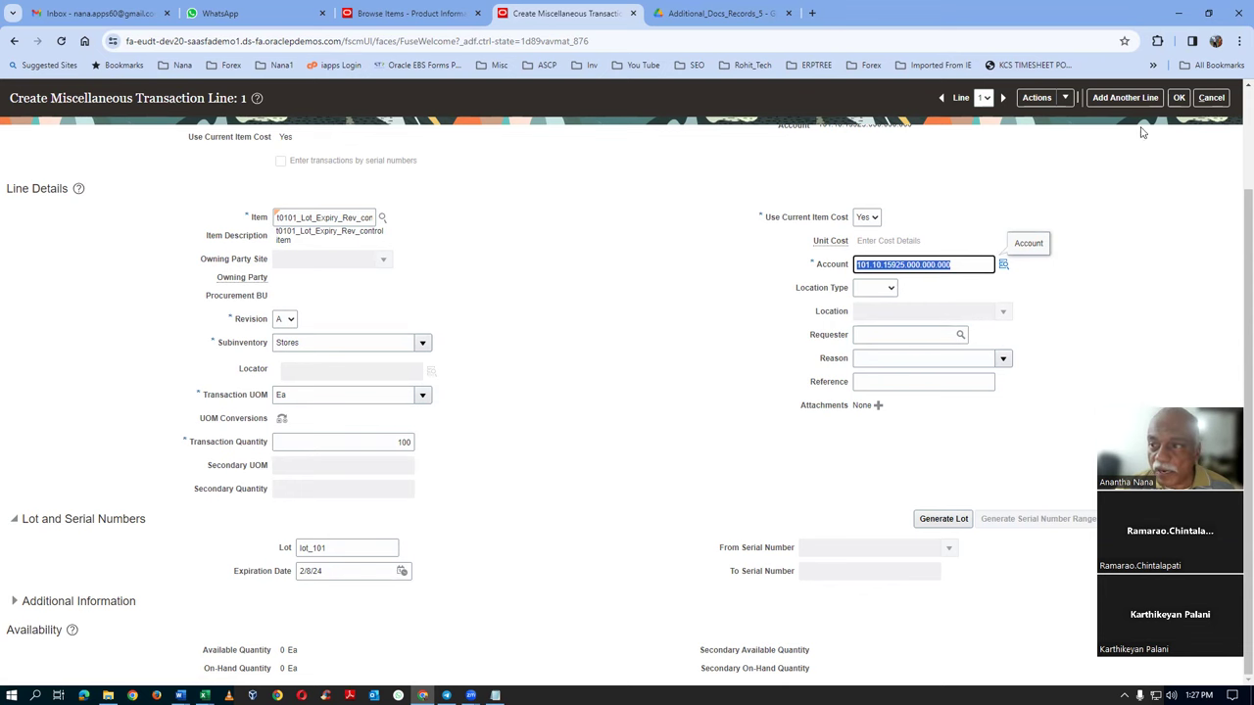
{"action": "left_click", "coordinate": [1178, 97]}
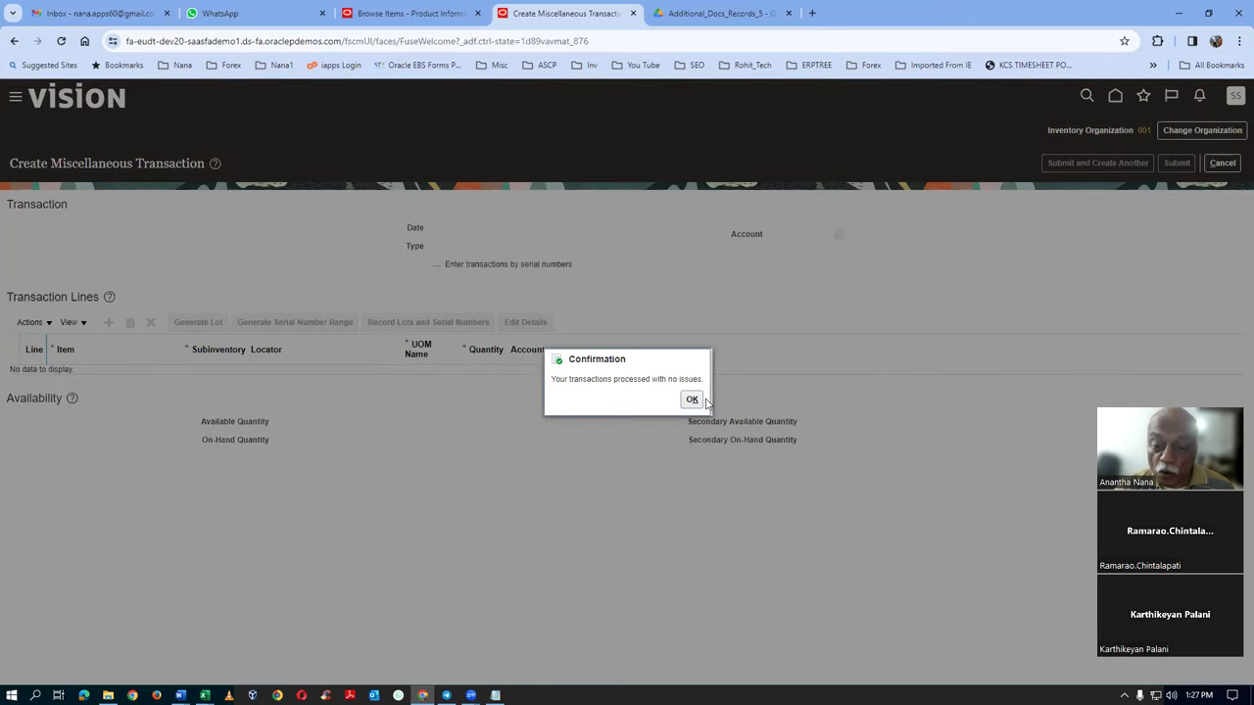
{"action": "left_click", "coordinate": [696, 404]}
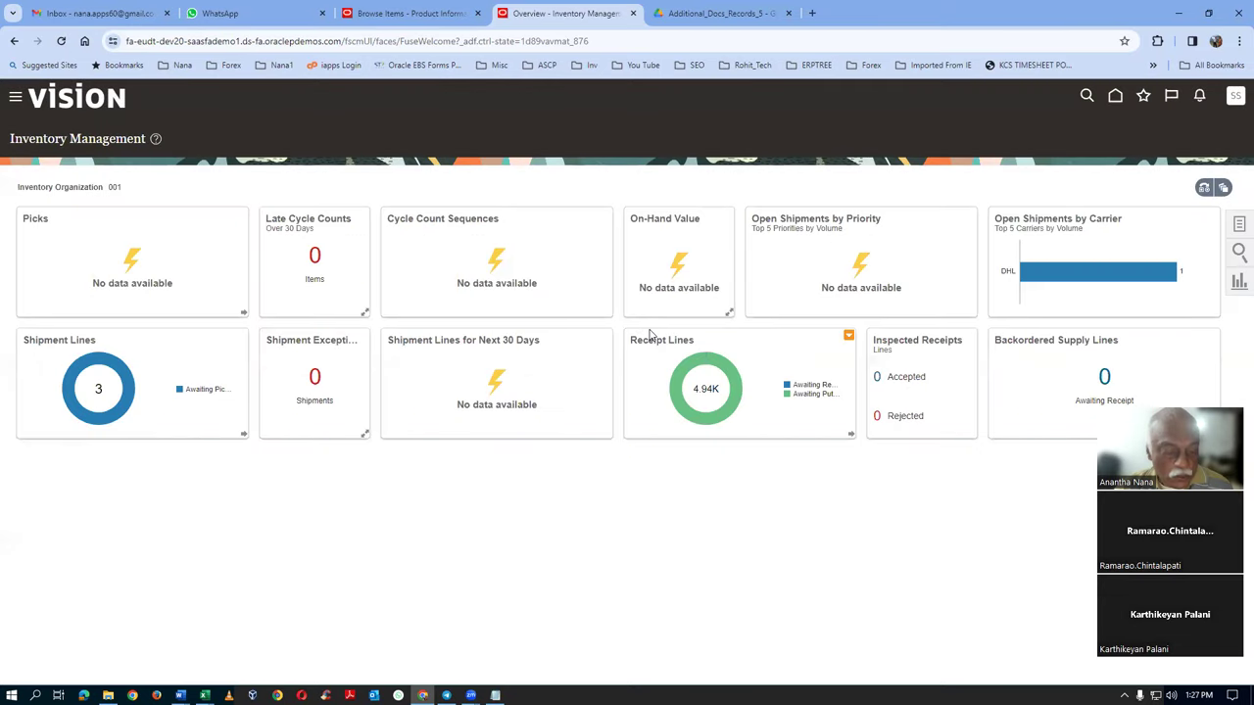
Switch to the Excel workbook, check the expiry and quantity planned for revision A's second lot, and return to the browser
{"action": "key", "text": "alt+Tab"}
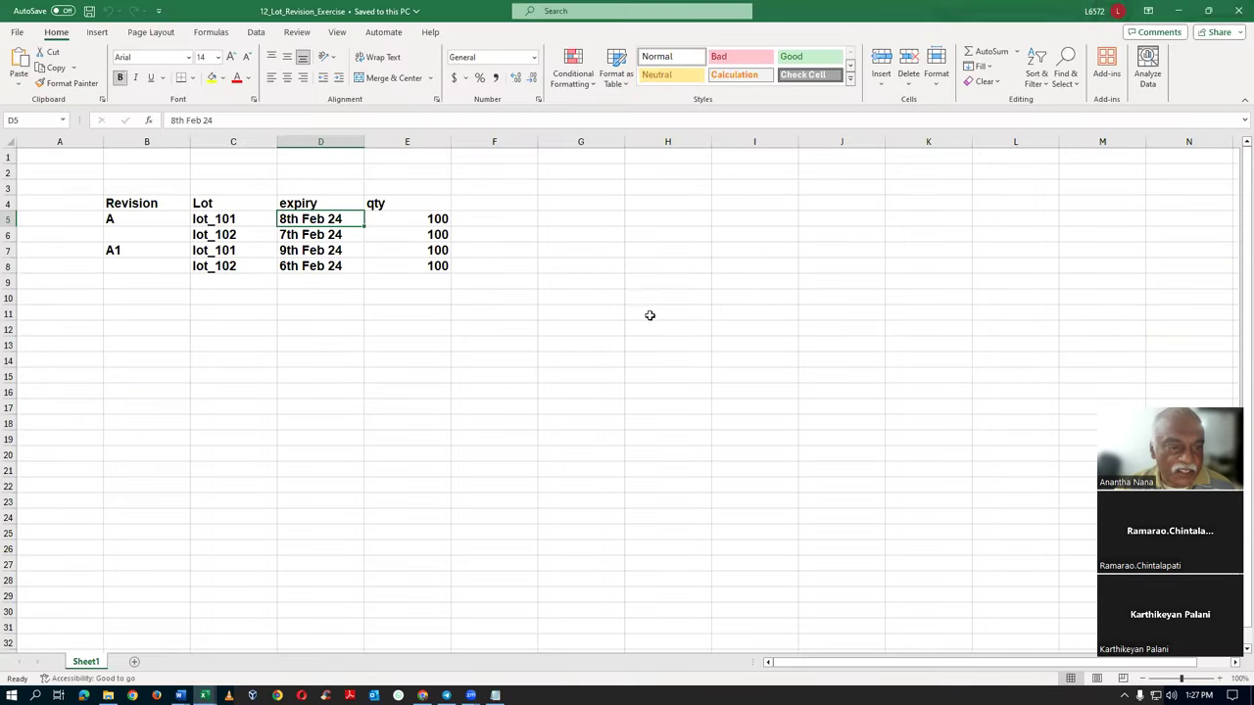
{"action": "left_click", "coordinate": [248, 234]}
{"action": "left_click", "coordinate": [349, 234]}
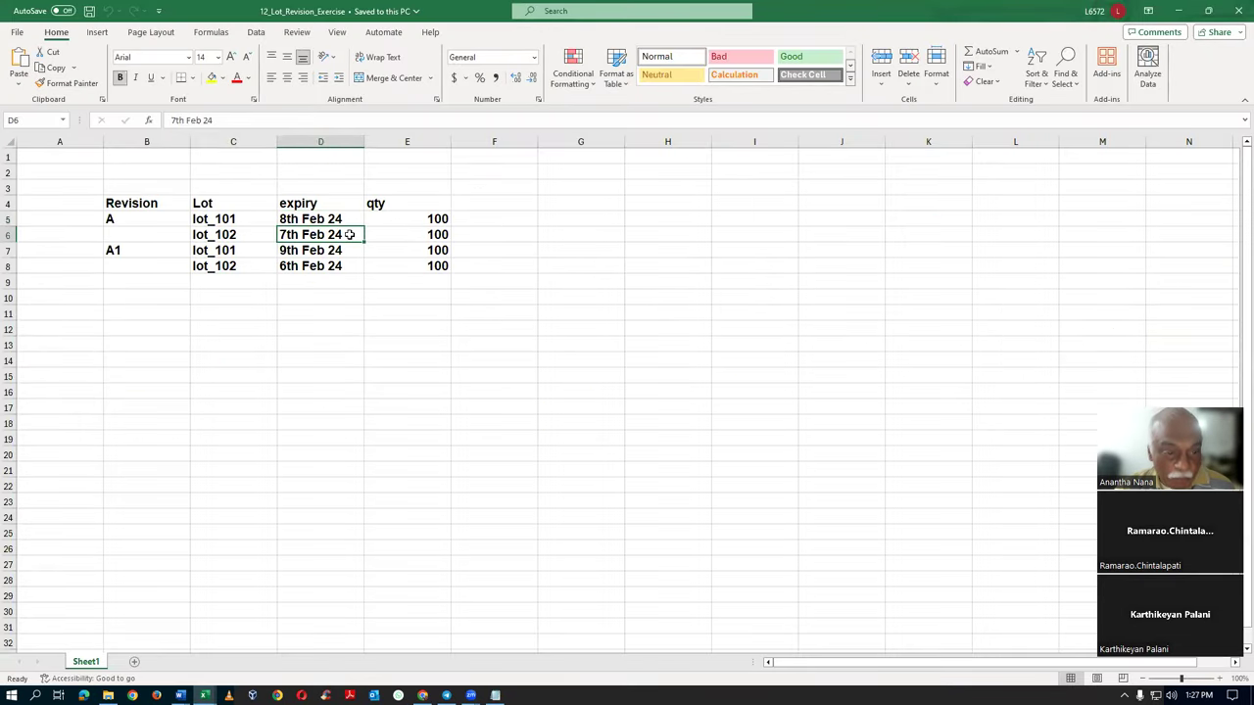
{"action": "left_click", "coordinate": [398, 222]}
{"action": "left_click", "coordinate": [398, 238]}
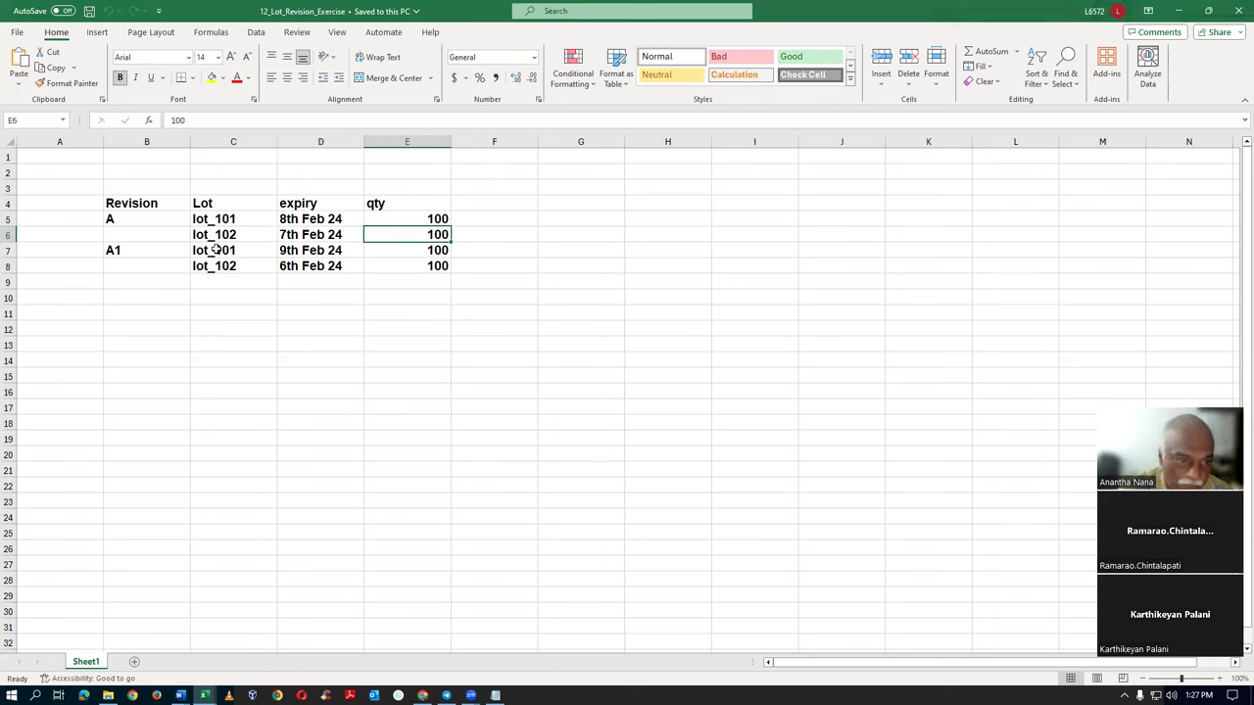
{"action": "left_click", "coordinate": [261, 237]}
{"action": "left_click", "coordinate": [134, 218]}
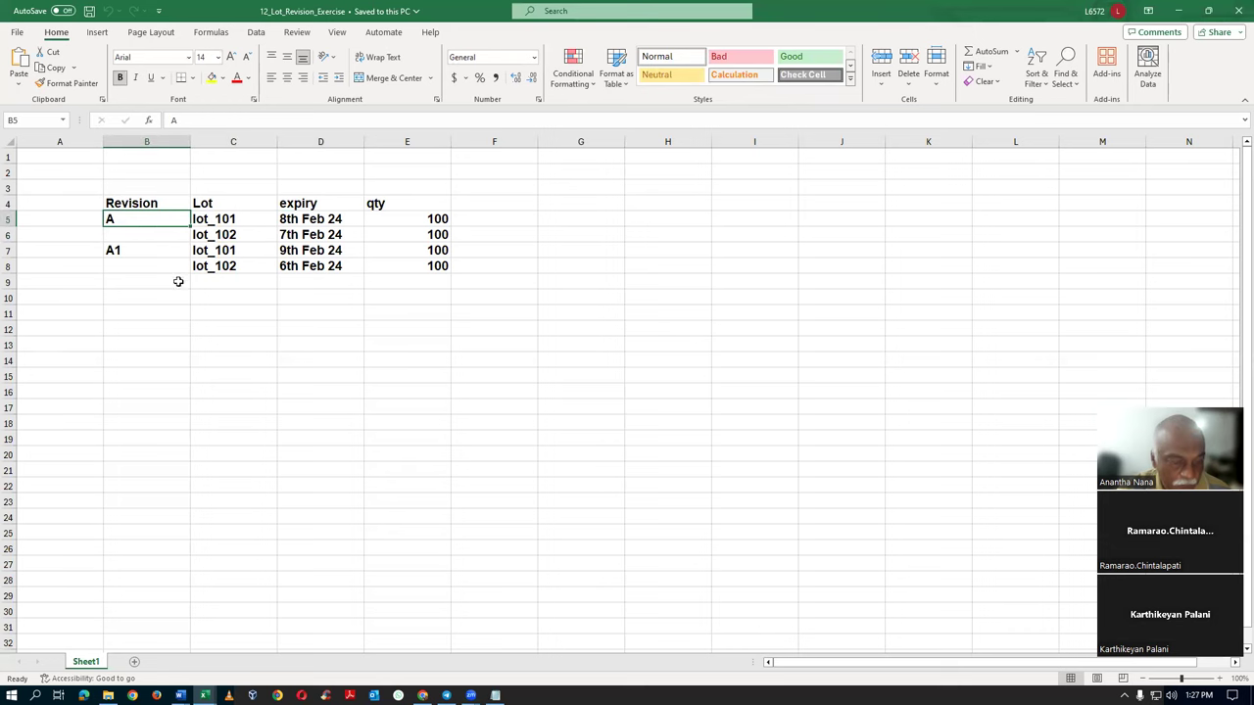
{"action": "key", "text": "alt+Tab"}
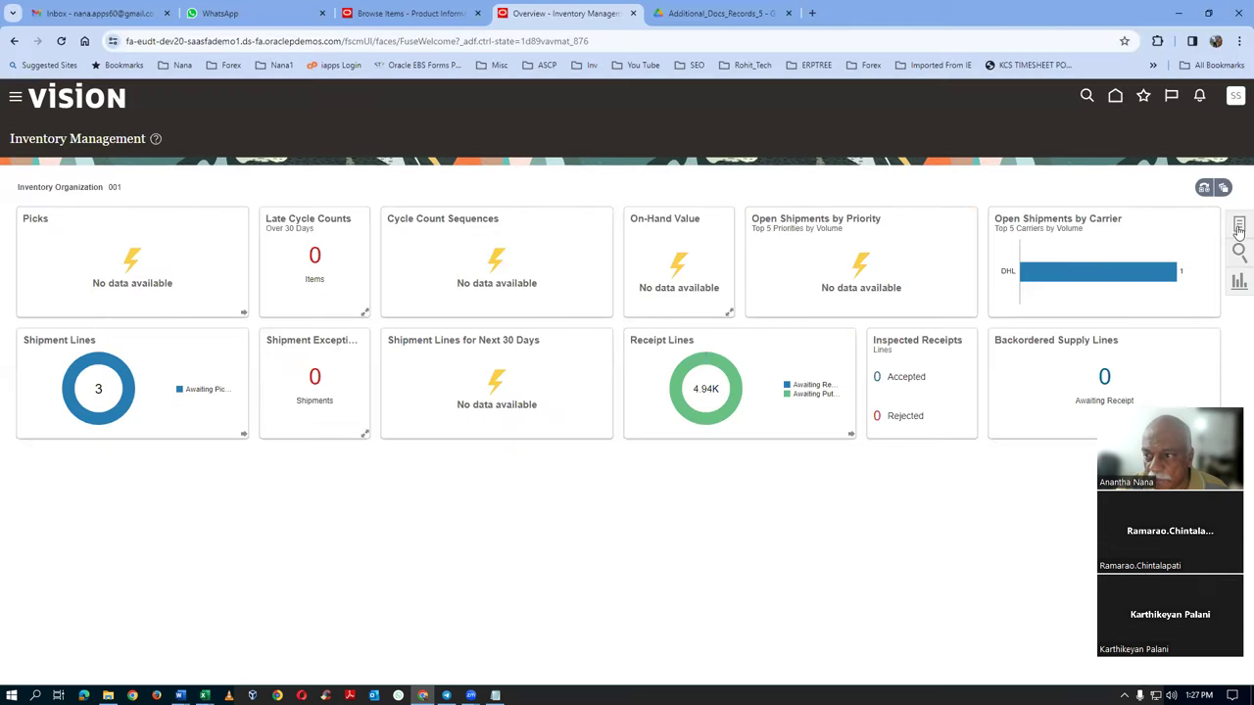
{"action": "left_click", "coordinate": [1237, 229]}
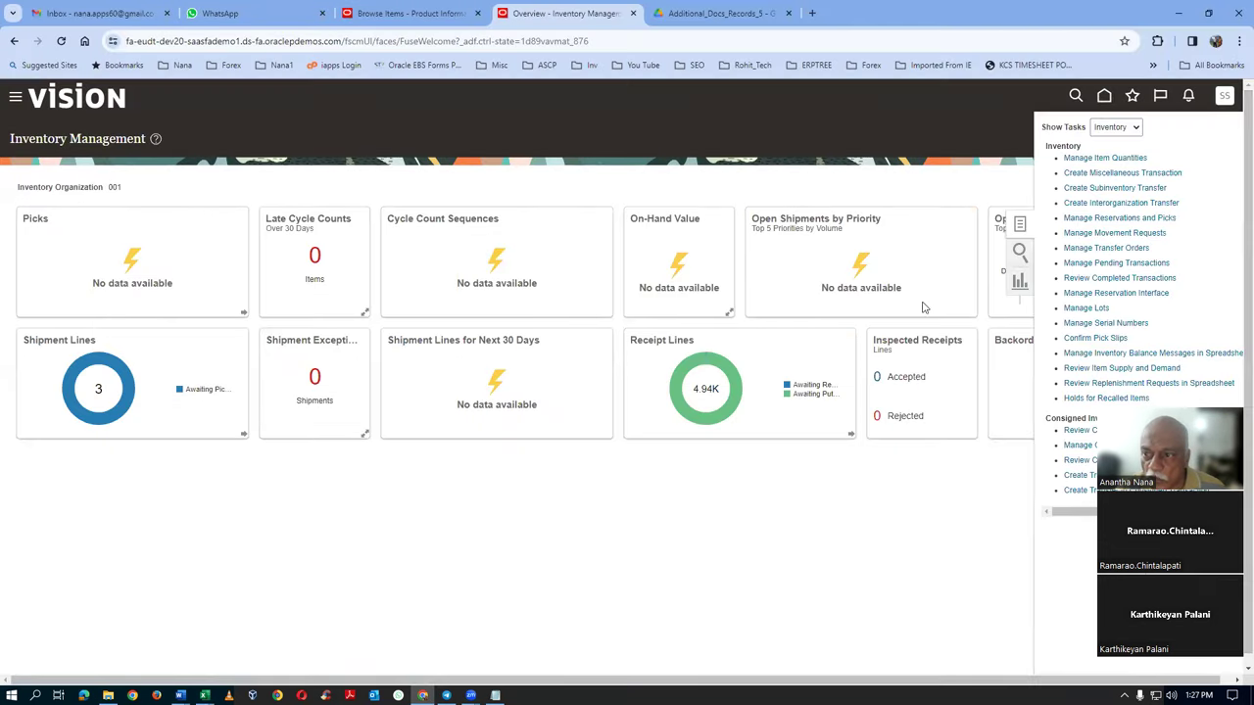
{"action": "left_click", "coordinate": [1130, 177]}
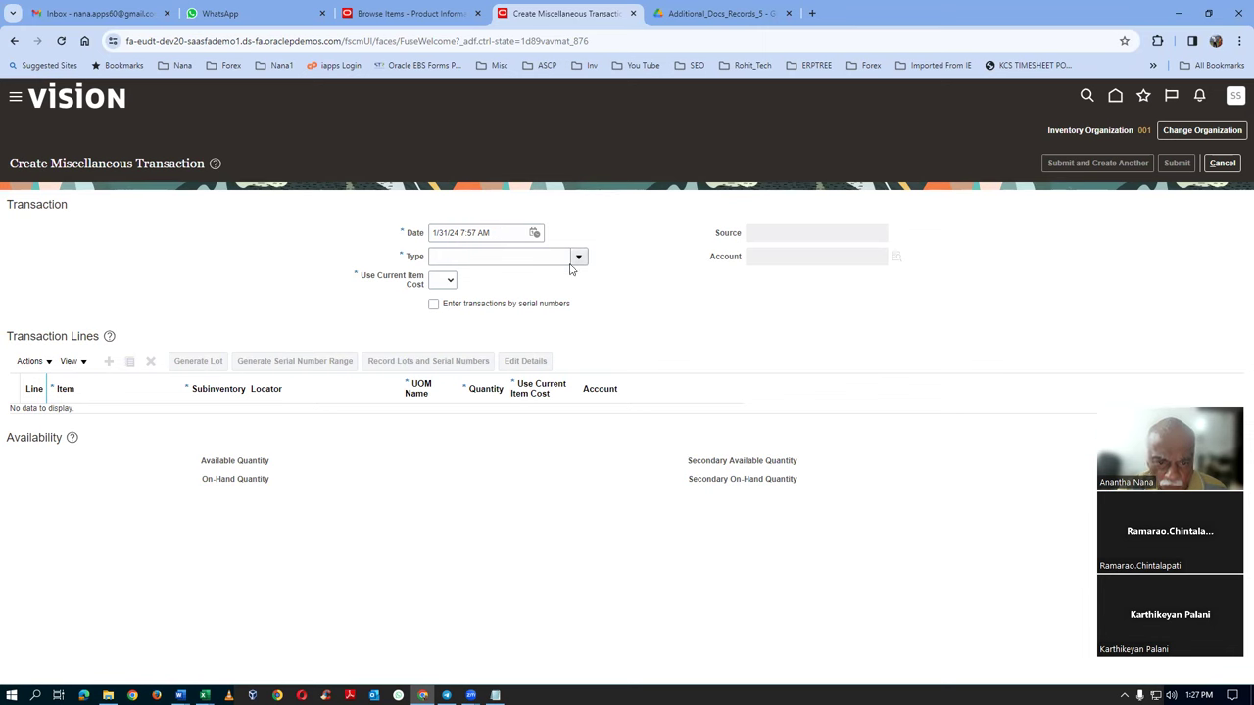
{"action": "left_click", "coordinate": [1222, 163]}
{"action": "left_click", "coordinate": [789, 403]}
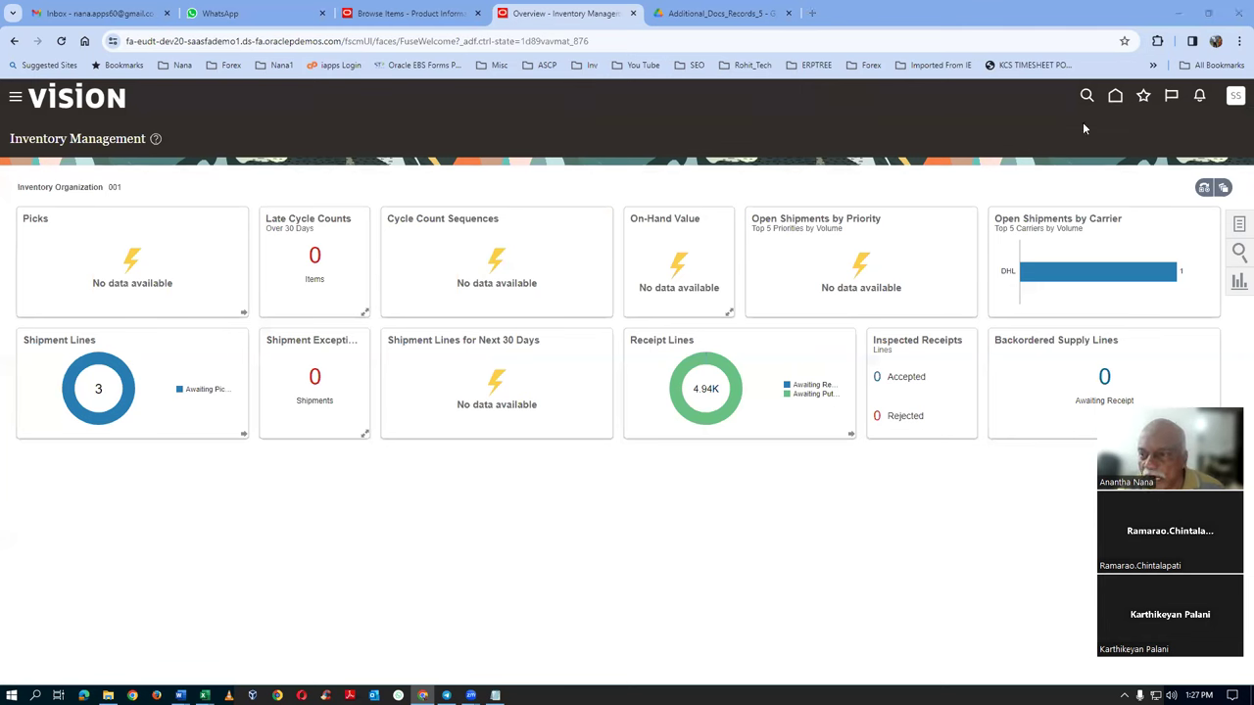
Duplicate the Inventory Management browser tab and open the application's home page there through a shortened version of the site address
{"action": "right_click", "coordinate": [544, 19]}
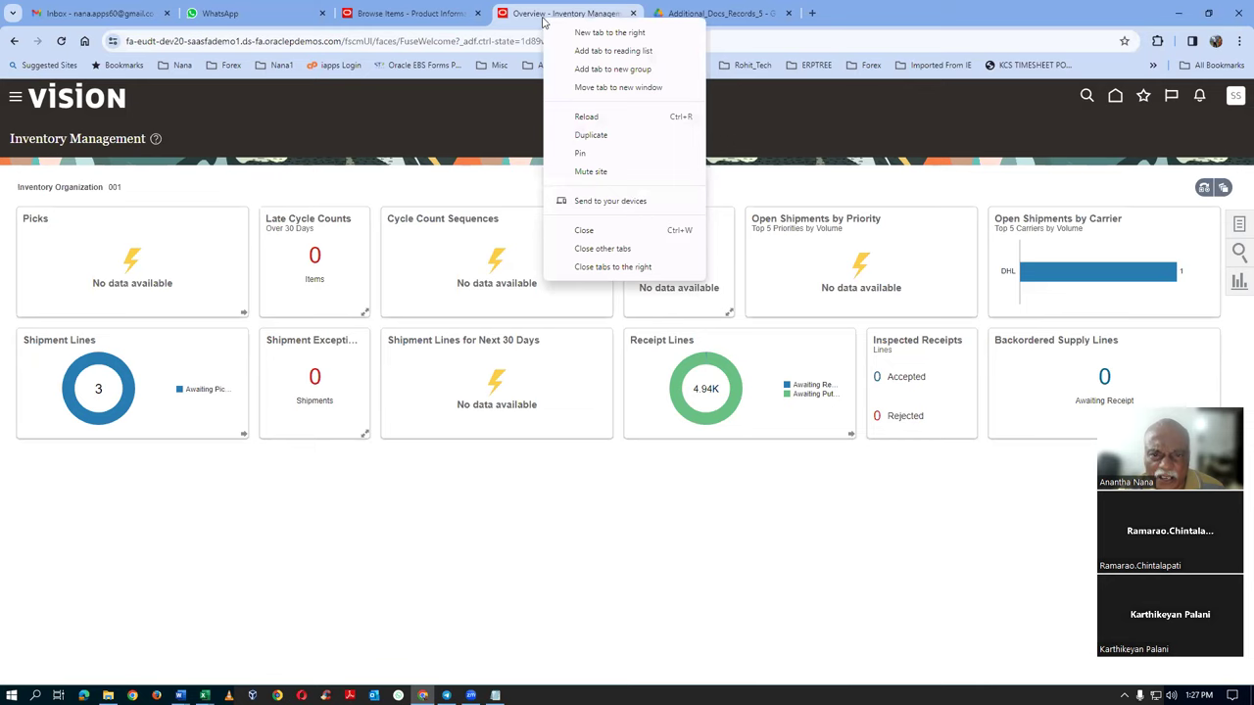
{"action": "left_click", "coordinate": [591, 134]}
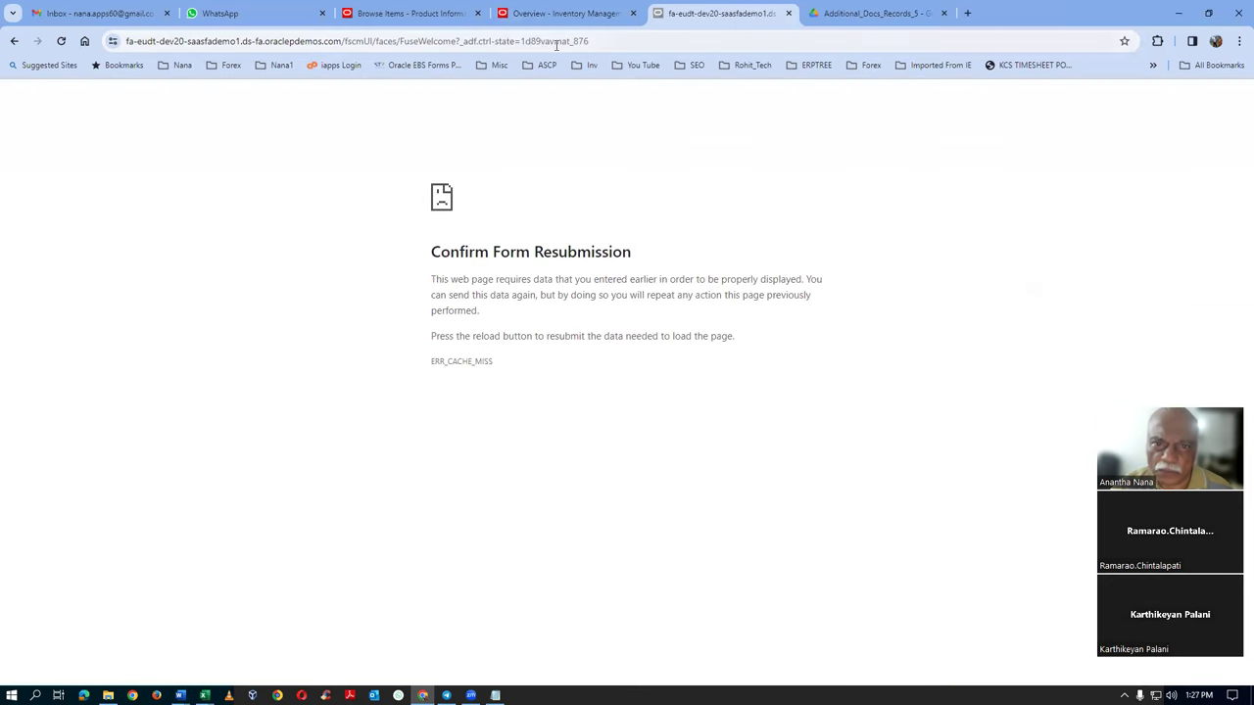
{"action": "left_click", "coordinate": [667, 39]}
{"action": "left_click", "coordinate": [719, 39]}
{"action": "key", "text": "BackSpace"}
{"action": "key", "text": "BackSpace"}
{"action": "key", "text": "BackSpace"}
{"action": "key", "text": "BackSpace"}
{"action": "key", "text": "BackSpace"}
{"action": "key", "text": "BackSpace"}
{"action": "key", "text": "BackSpace"}
{"action": "key", "text": "BackSpace"}
{"action": "key", "text": "BackSpace"}
{"action": "key", "text": "BackSpace"}
{"action": "key", "text": "BackSpace"}
{"action": "key", "text": "BackSpace"}
{"action": "key", "text": "BackSpace"}
{"action": "key", "text": "BackSpace"}
{"action": "key", "text": "BackSpace"}
{"action": "key", "text": "BackSpace"}
{"action": "key", "text": "BackSpace"}
{"action": "key", "text": "BackSpace"}
{"action": "key", "text": "BackSpace"}
{"action": "key", "text": "BackSpace"}
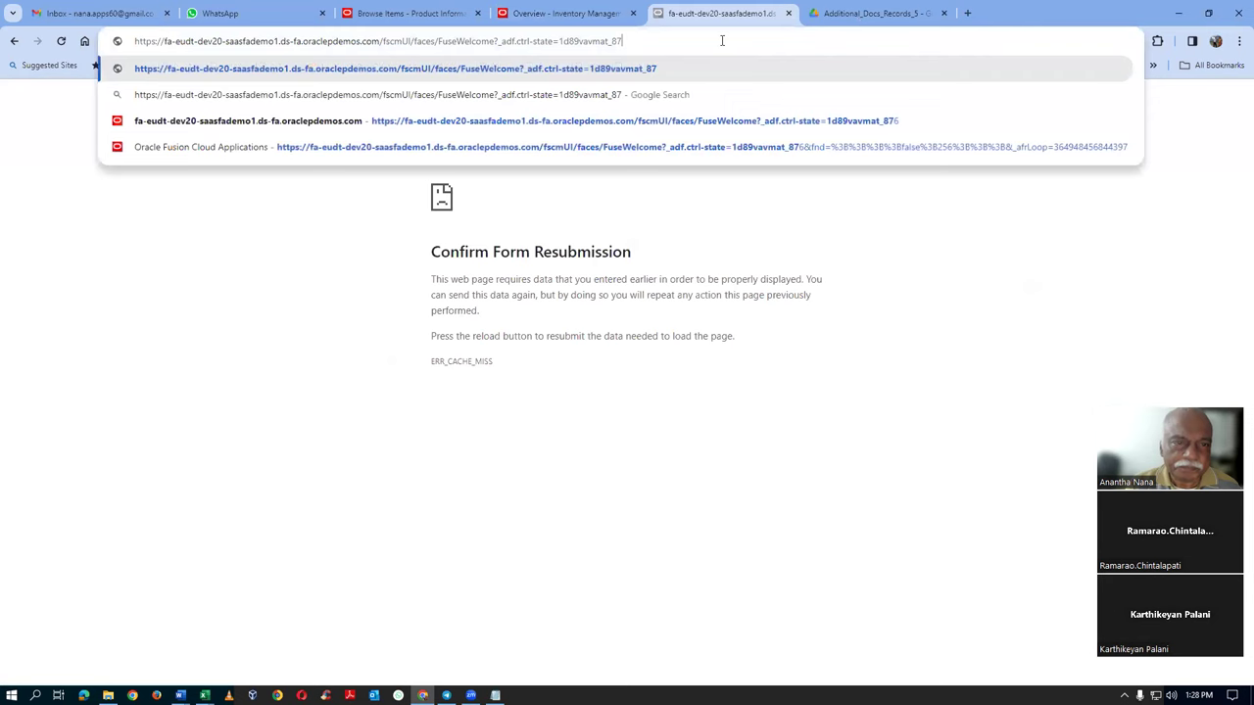
{"action": "key", "text": "BackSpace"}
{"action": "key", "text": "BackSpace"}
{"action": "key", "text": "BackSpace"}
{"action": "key", "text": "BackSpace"}
{"action": "key", "text": "BackSpace"}
{"action": "key", "text": "BackSpace"}
{"action": "key", "text": "BackSpace"}
{"action": "key", "text": "BackSpace"}
{"action": "key", "text": "BackSpace"}
{"action": "key", "text": "BackSpace"}
{"action": "key", "text": "BackSpace"}
{"action": "key", "text": "BackSpace"}
{"action": "key", "text": "BackSpace"}
{"action": "key", "text": "BackSpace"}
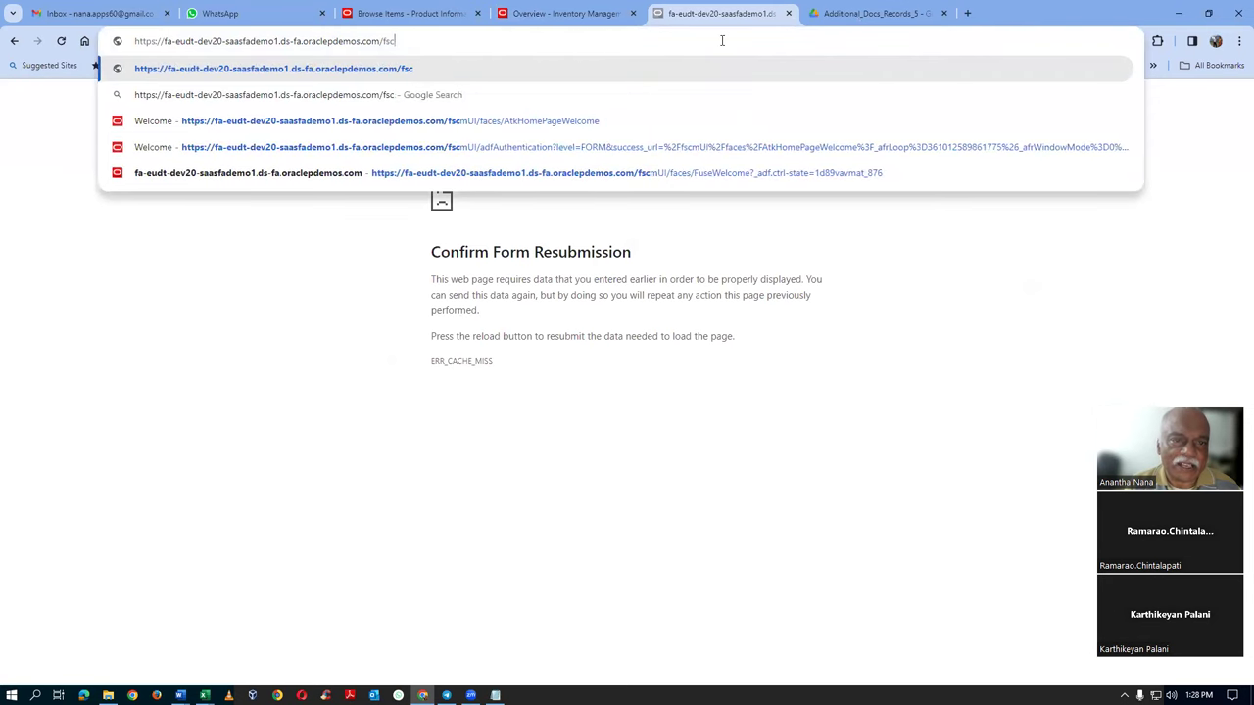
{"action": "key", "text": "Return"}
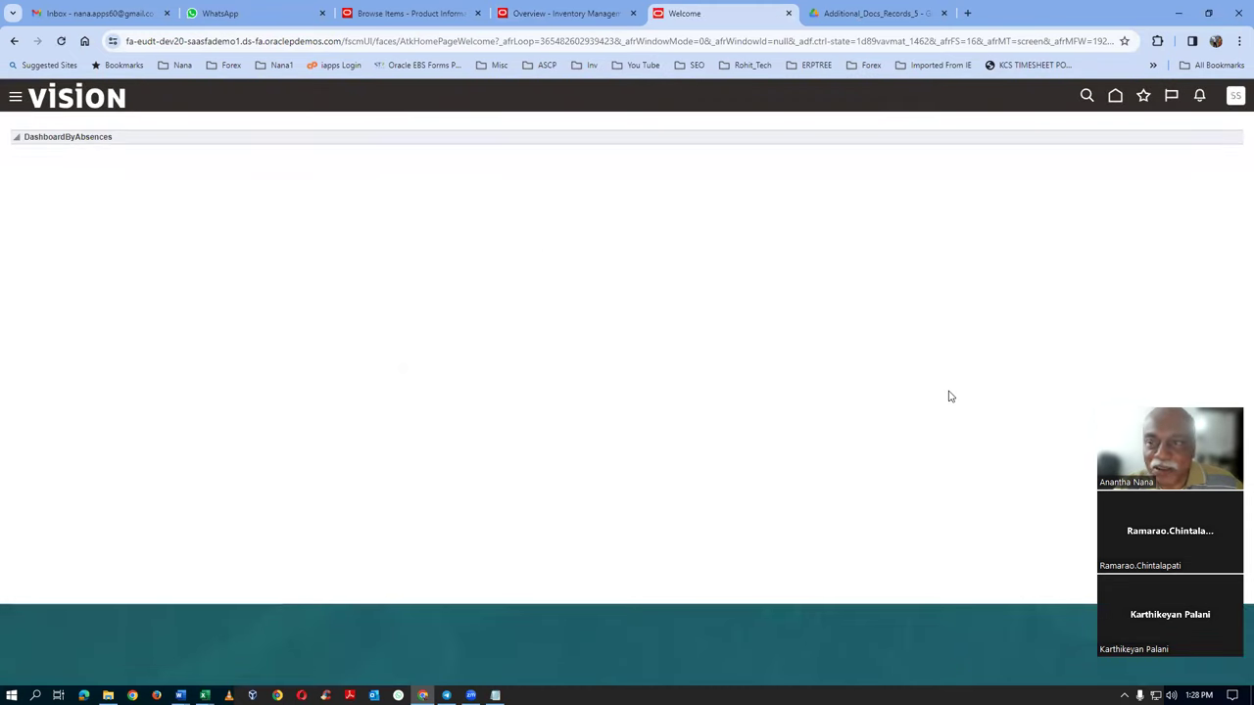
{"action": "left_click", "coordinate": [1115, 95]}
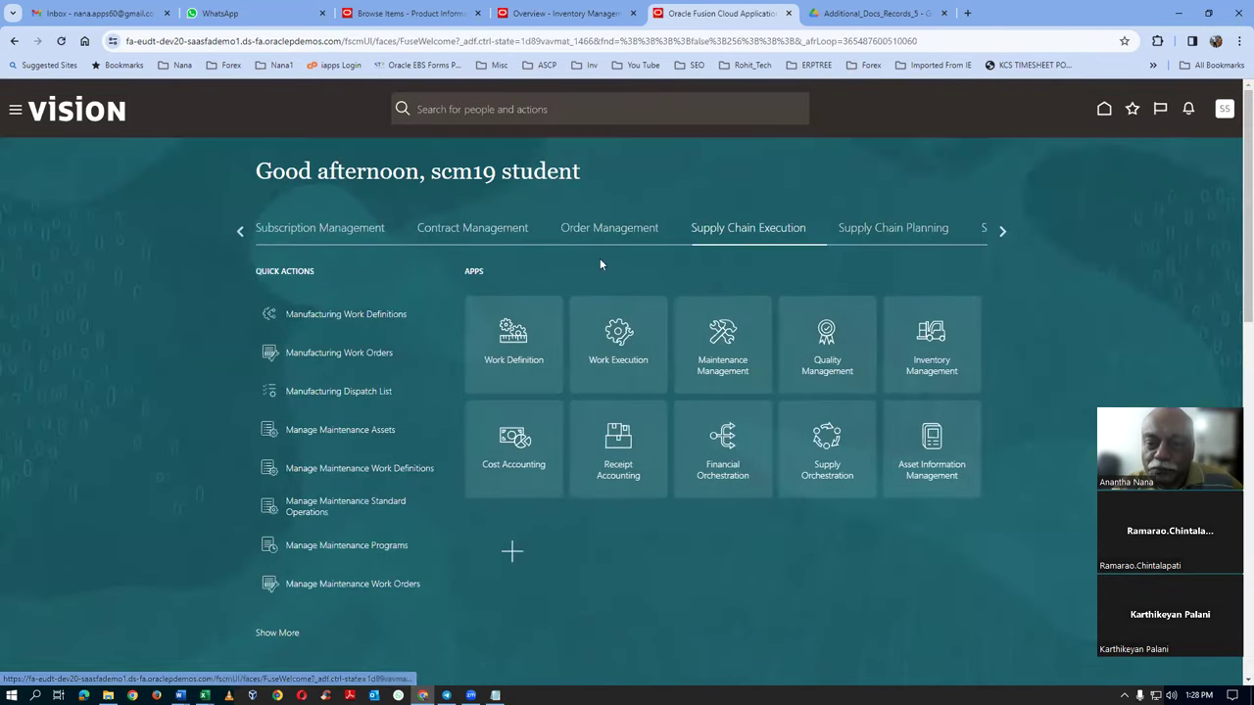
Open Manage Item Quantities in Inventory Management and search for item t0101 in organization 001
{"action": "left_click", "coordinate": [943, 375]}
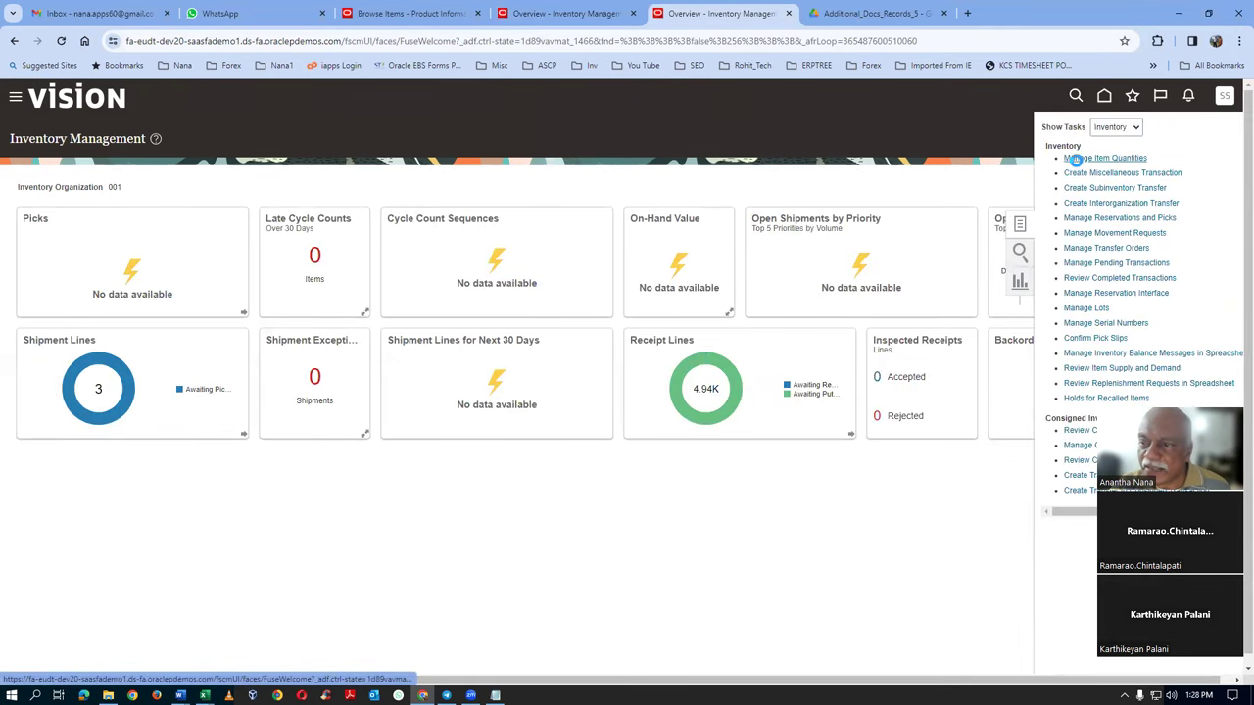
{"action": "left_click", "coordinate": [163, 242]}
{"action": "type", "text": "10101"}
{"action": "key", "text": "Tab"}
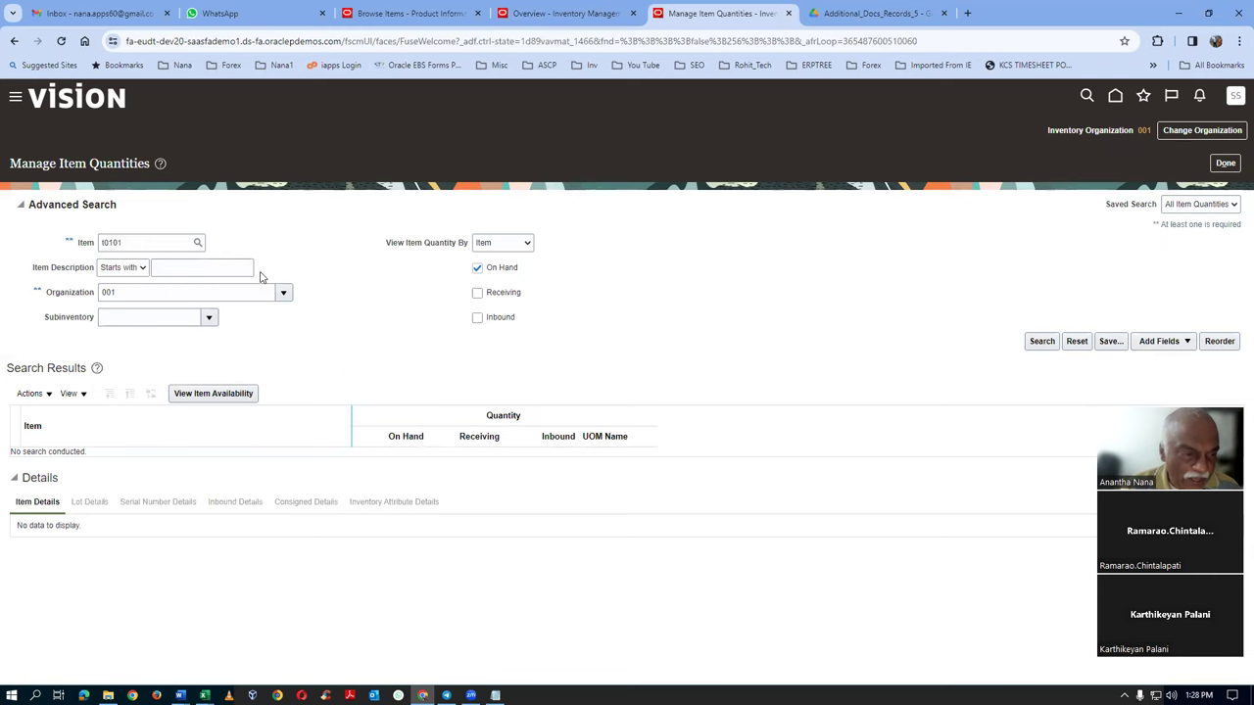
{"action": "left_click", "coordinate": [1042, 341]}
Expand the item through Revision A, organization 001 and subinventory Stores to lot_101 and examine its lot details, including the origination date
{"action": "left_click", "coordinate": [33, 353]}
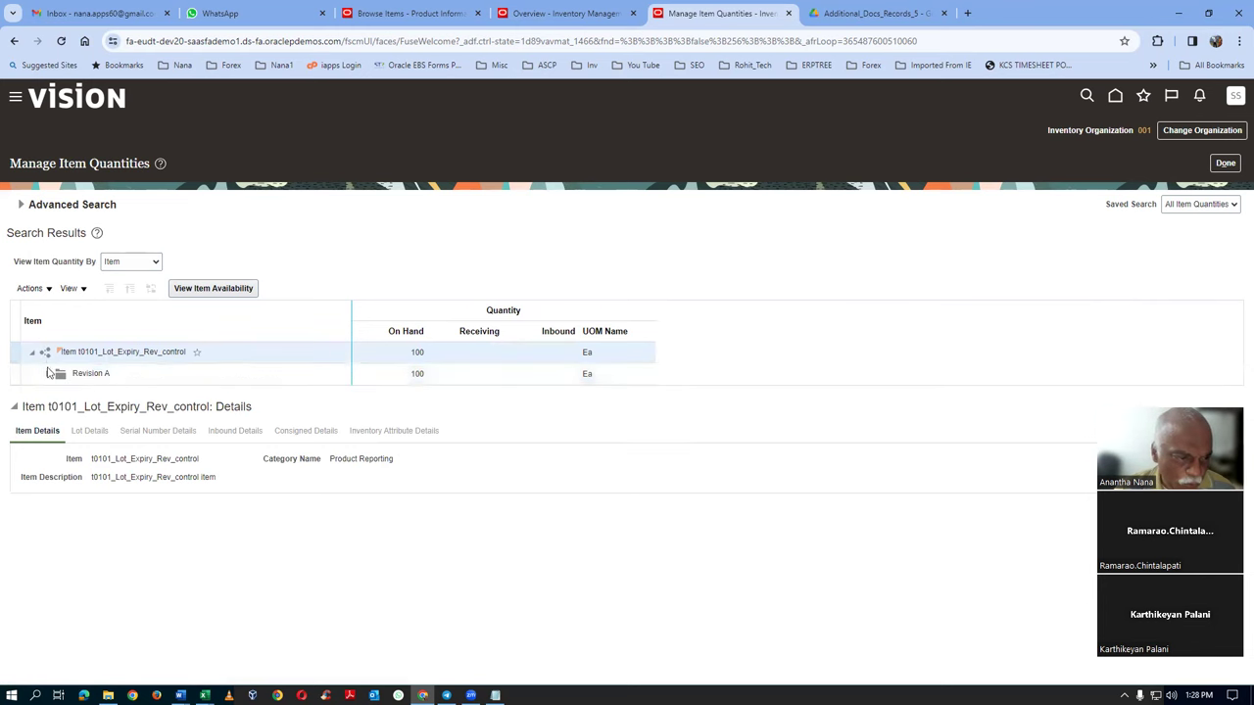
{"action": "left_click", "coordinate": [48, 373]}
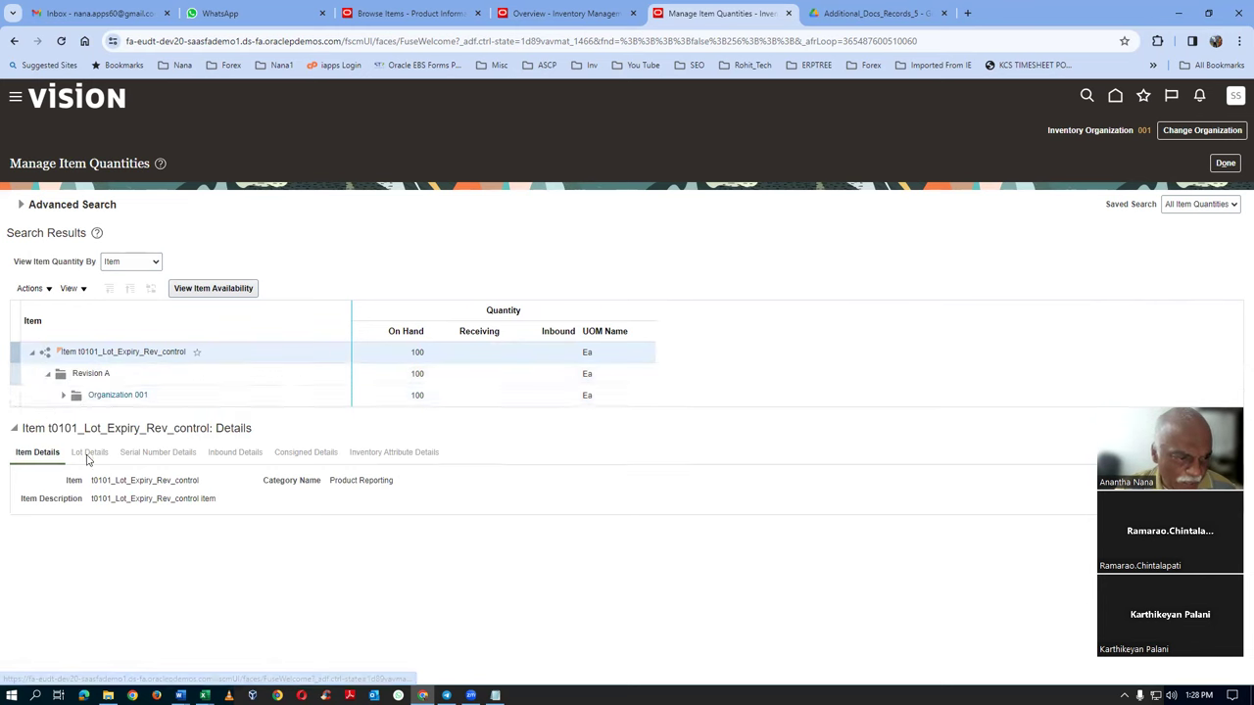
{"action": "left_click", "coordinate": [63, 396]}
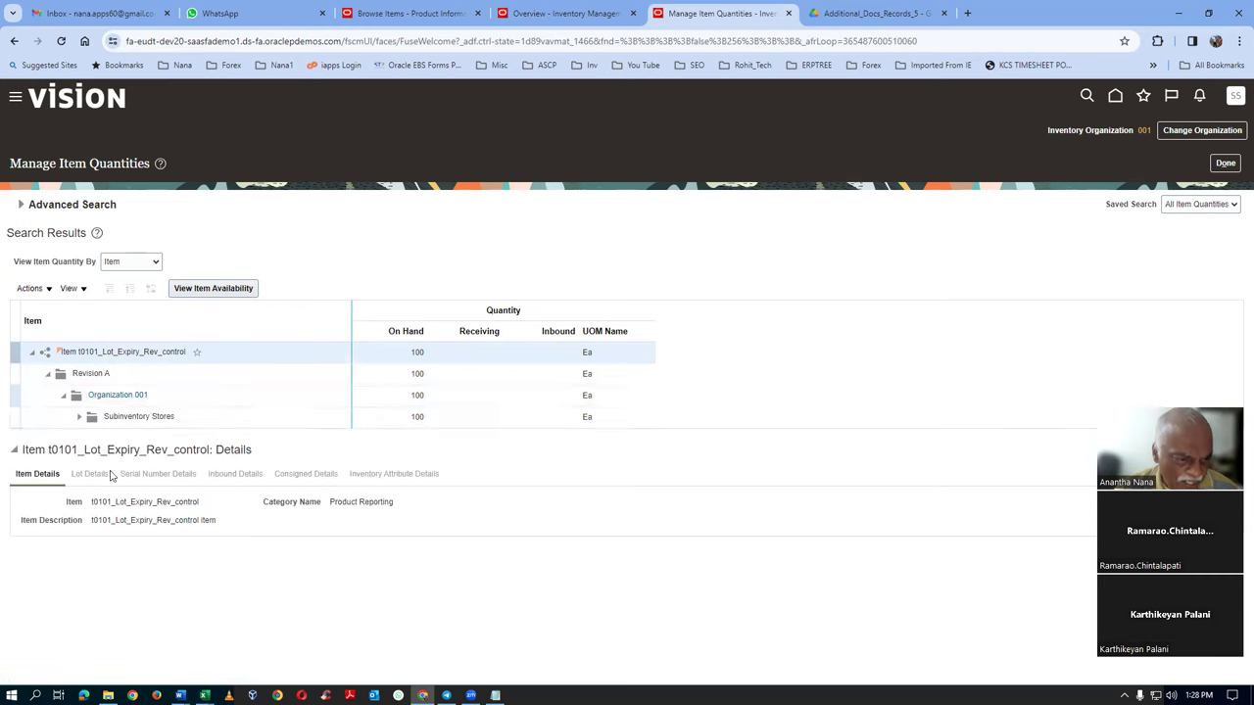
{"action": "left_click", "coordinate": [79, 417]}
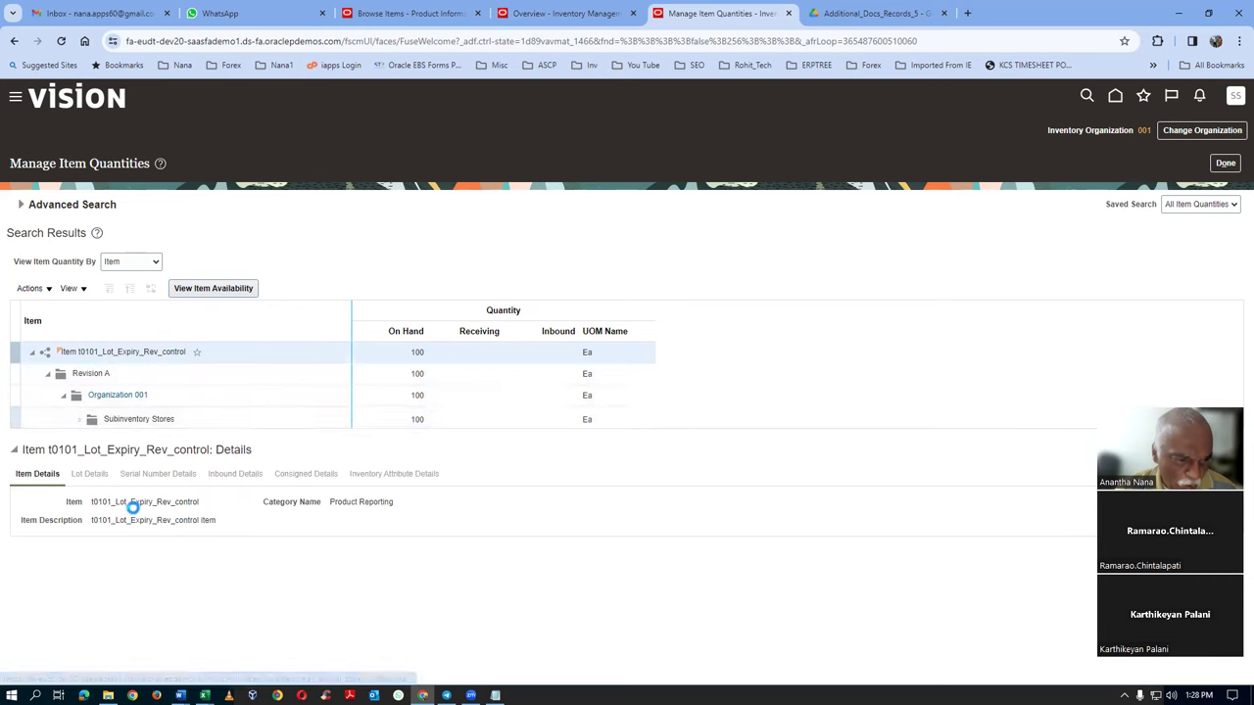
{"action": "left_click", "coordinate": [177, 440]}
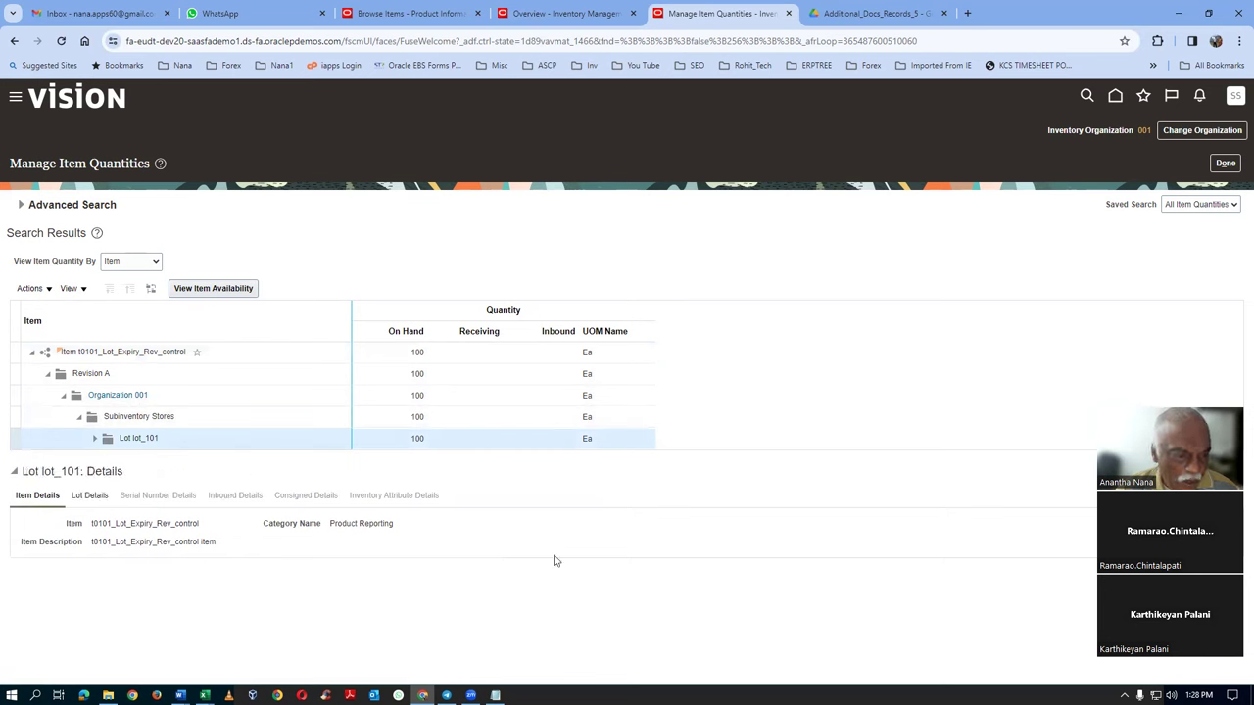
{"action": "left_click", "coordinate": [87, 500]}
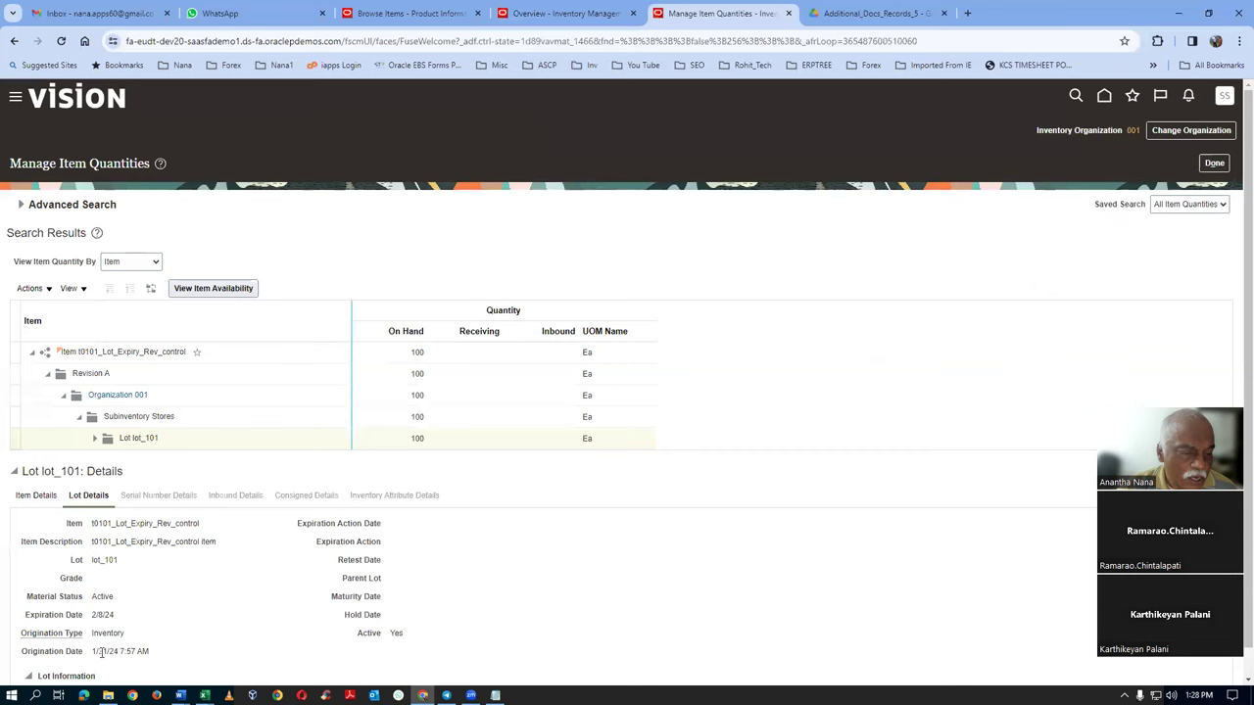
{"action": "left_click_drag", "start_coordinate": [103, 651], "coordinate": [138, 651]}
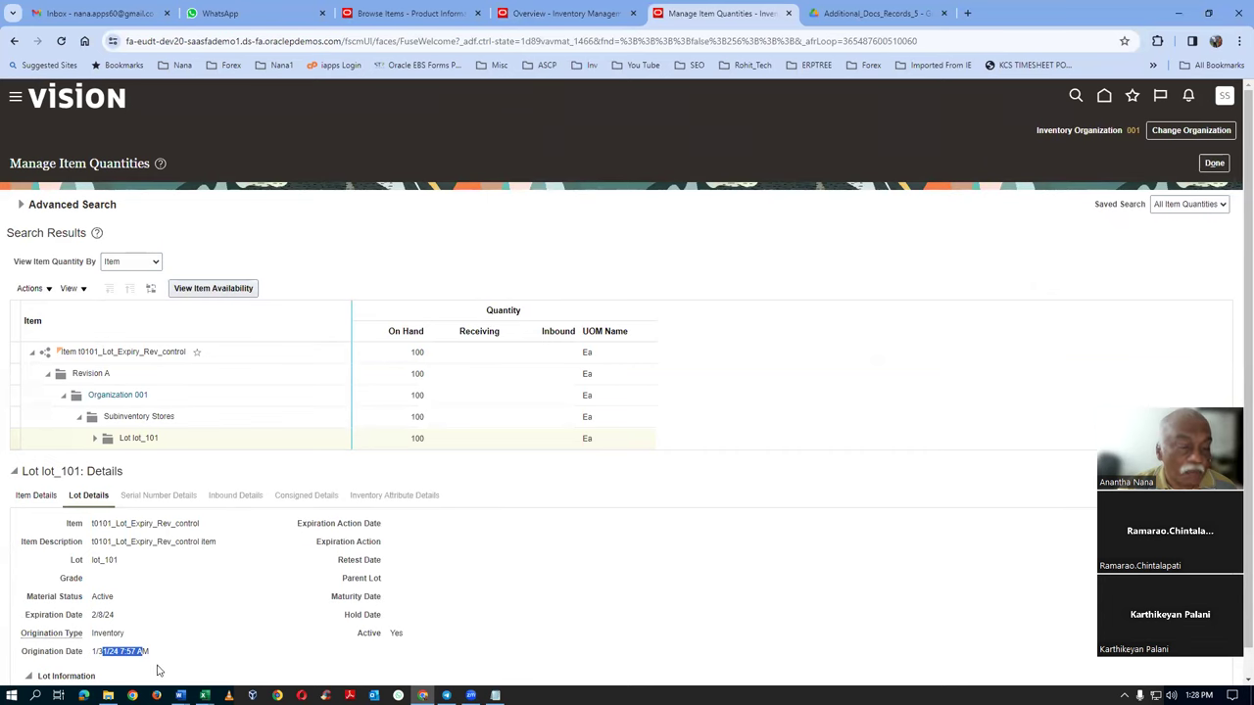
In the original Inventory Management tab, create a Miscellaneous Receipt transaction, enter the ledger account, and set Use Current Item Cost to Yes
{"action": "left_click", "coordinate": [560, 13]}
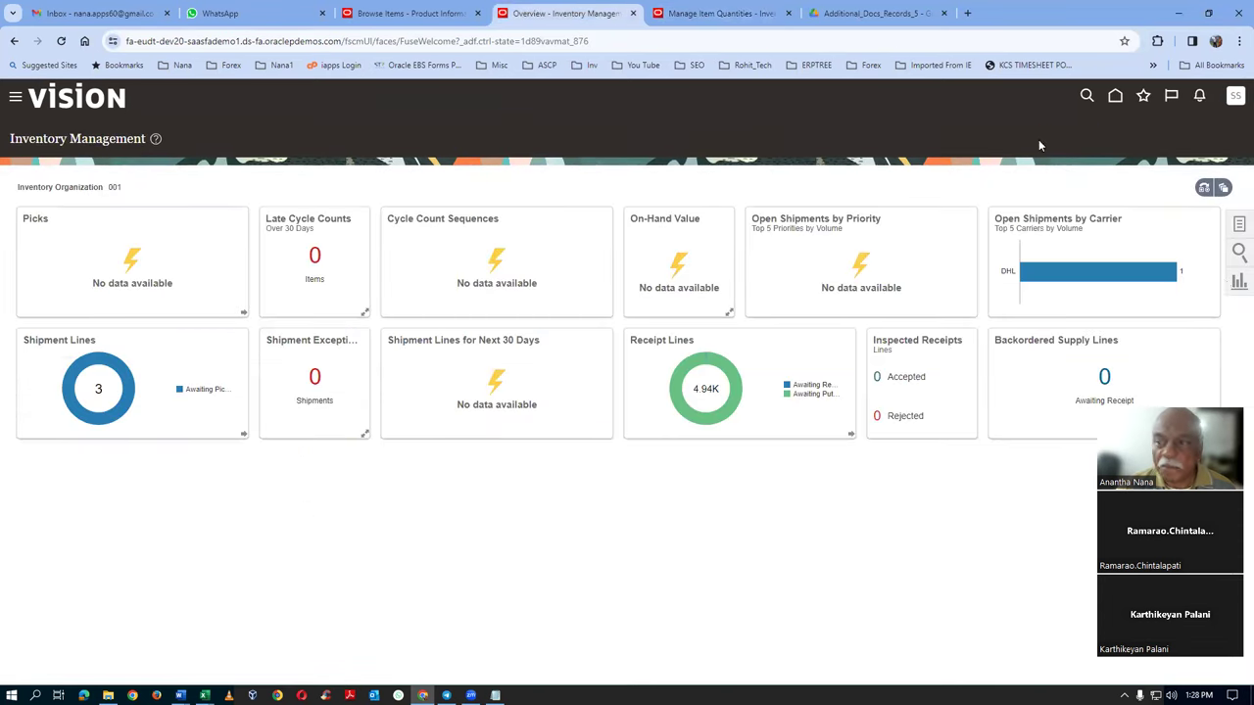
{"action": "left_click", "coordinate": [1239, 223]}
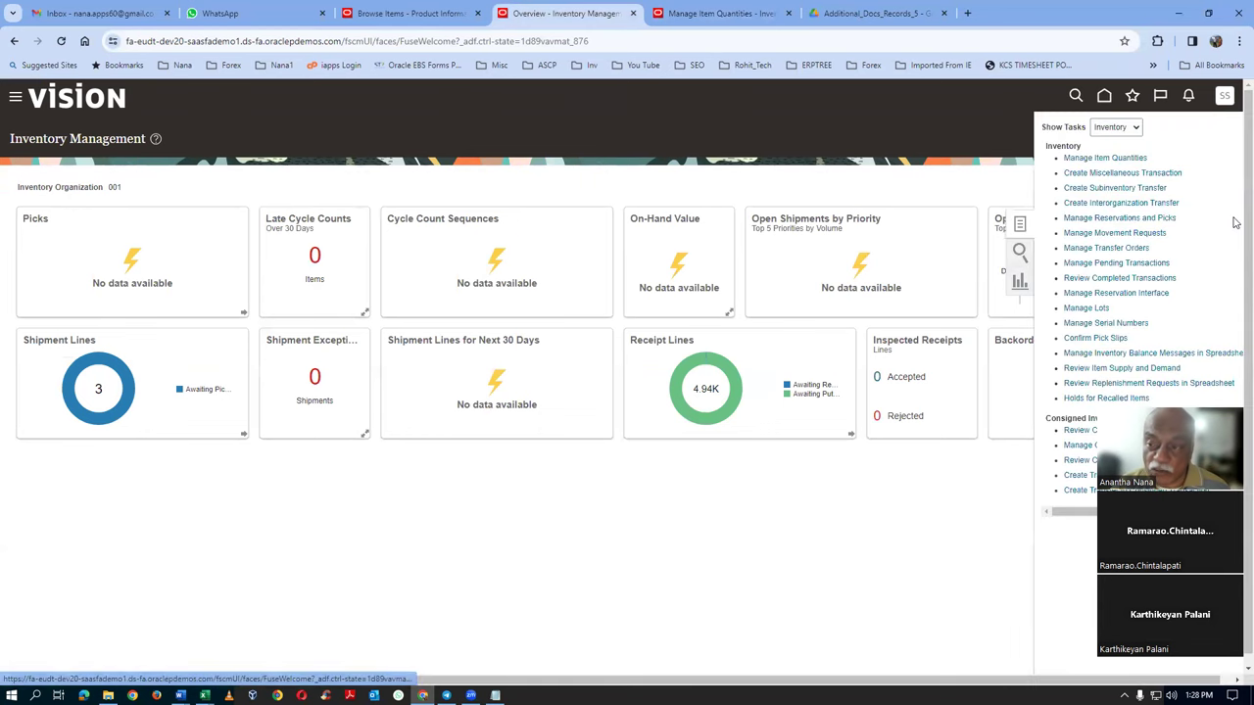
{"action": "left_click", "coordinate": [1119, 173]}
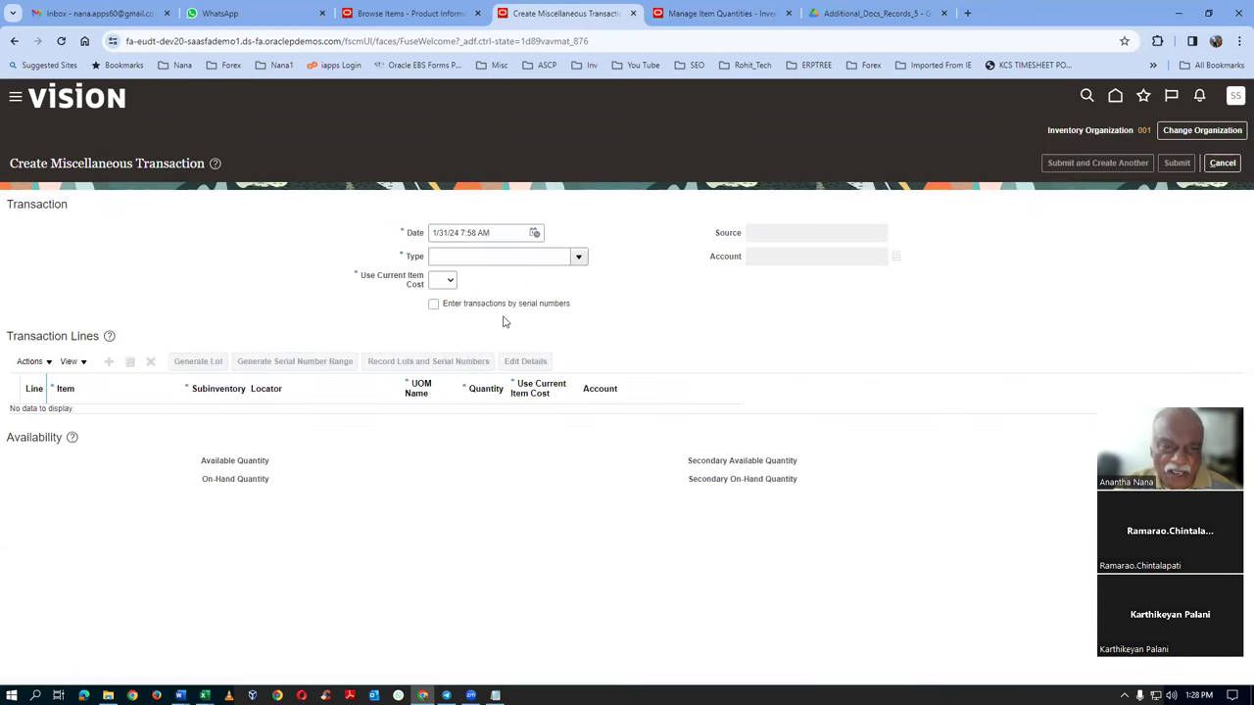
{"action": "left_click", "coordinate": [578, 256]}
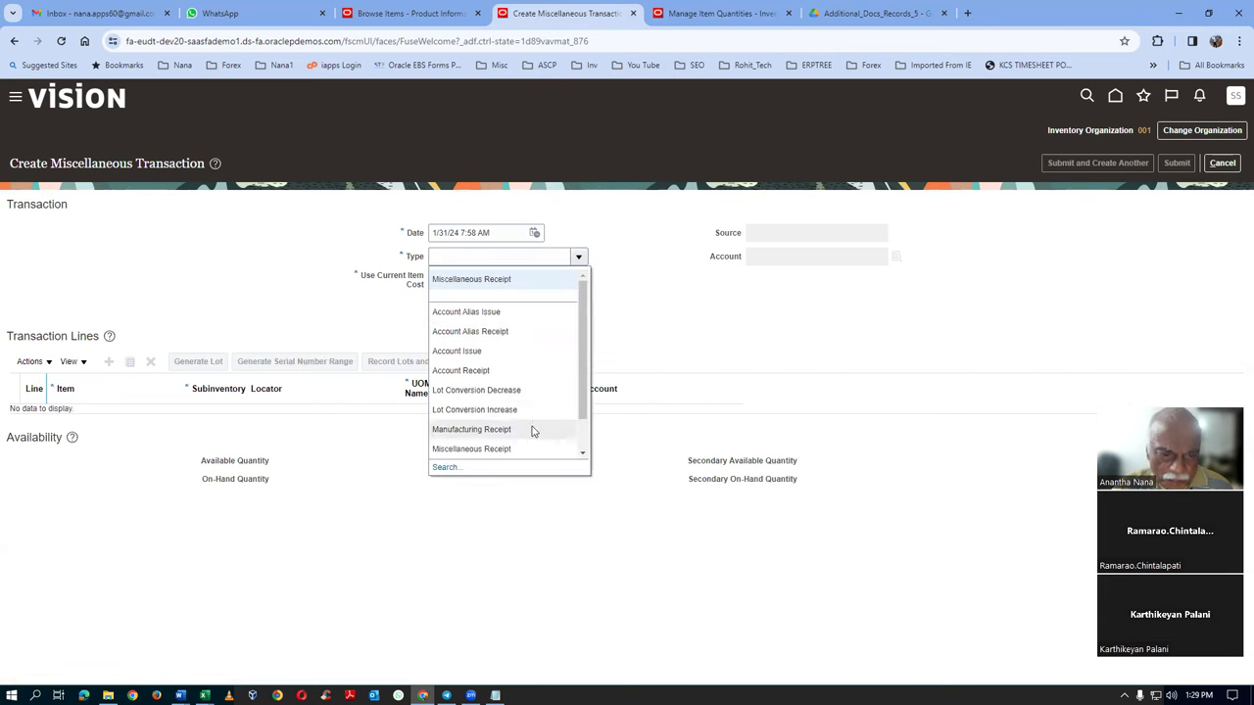
{"action": "left_click", "coordinate": [530, 449]}
{"action": "left_click", "coordinate": [791, 248]}
{"action": "type", "text": "101.10.15925.000.000.000"}
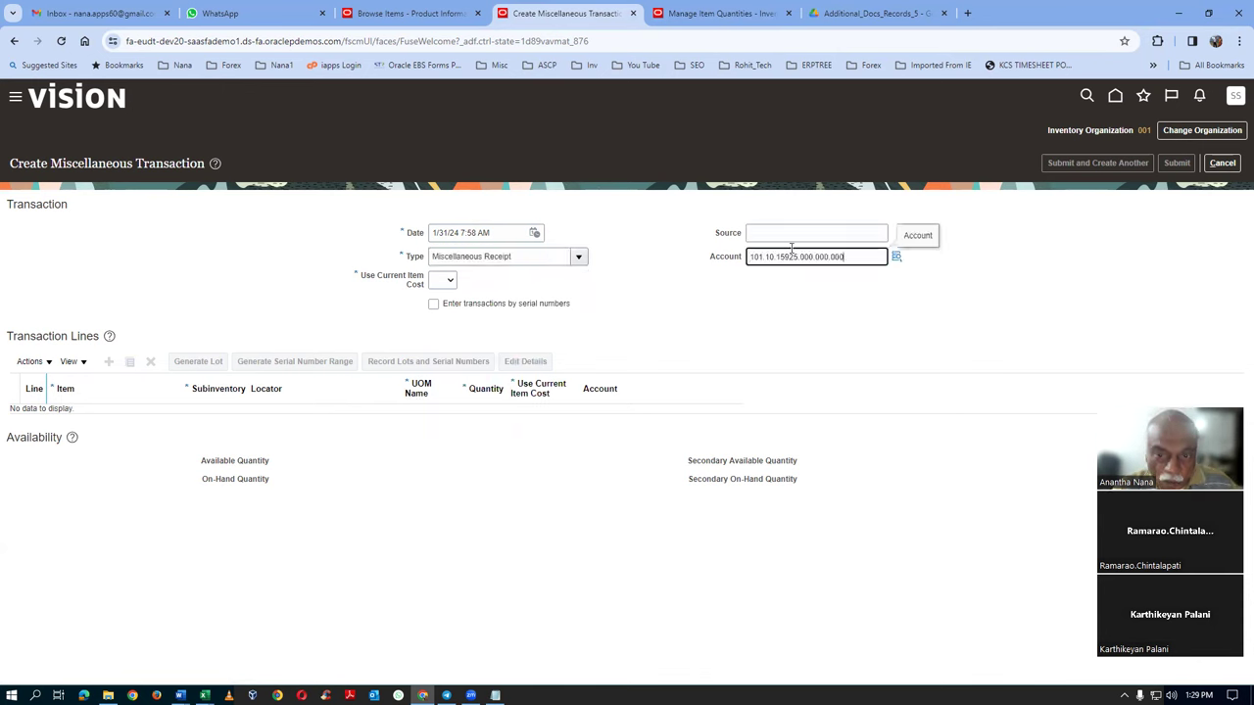
{"action": "left_click", "coordinate": [448, 283]}
{"action": "left_click", "coordinate": [443, 314]}
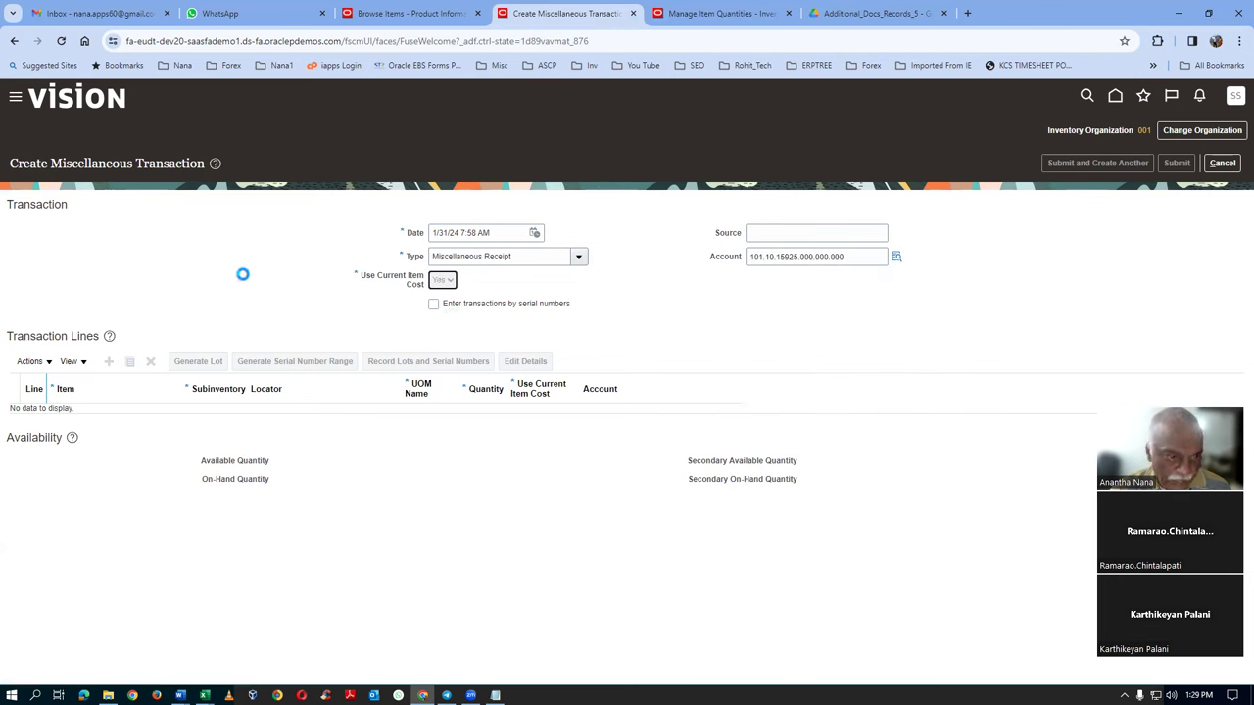
Add a transaction line for item t0101_Lot_Expiry_Rev_control and set its revision to A in the line details
{"action": "left_click", "coordinate": [109, 362]}
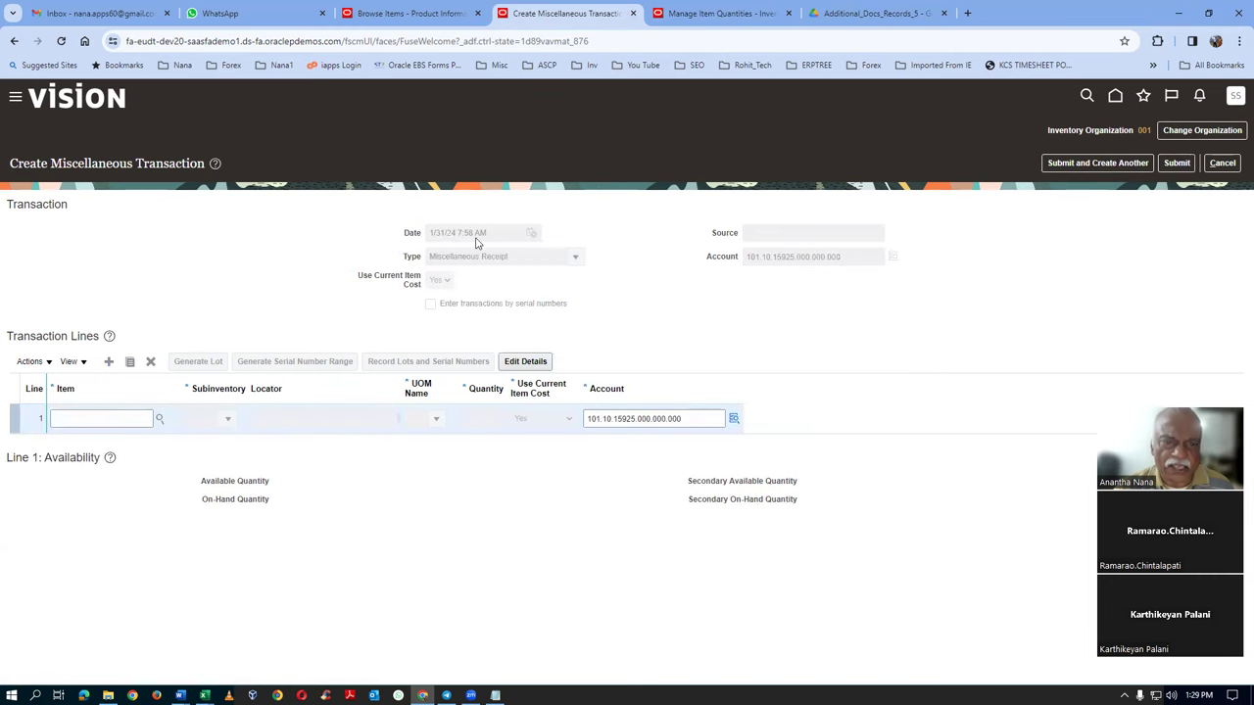
{"action": "type", "text": "t0101_Lot_Expiry_Rev_cor"}
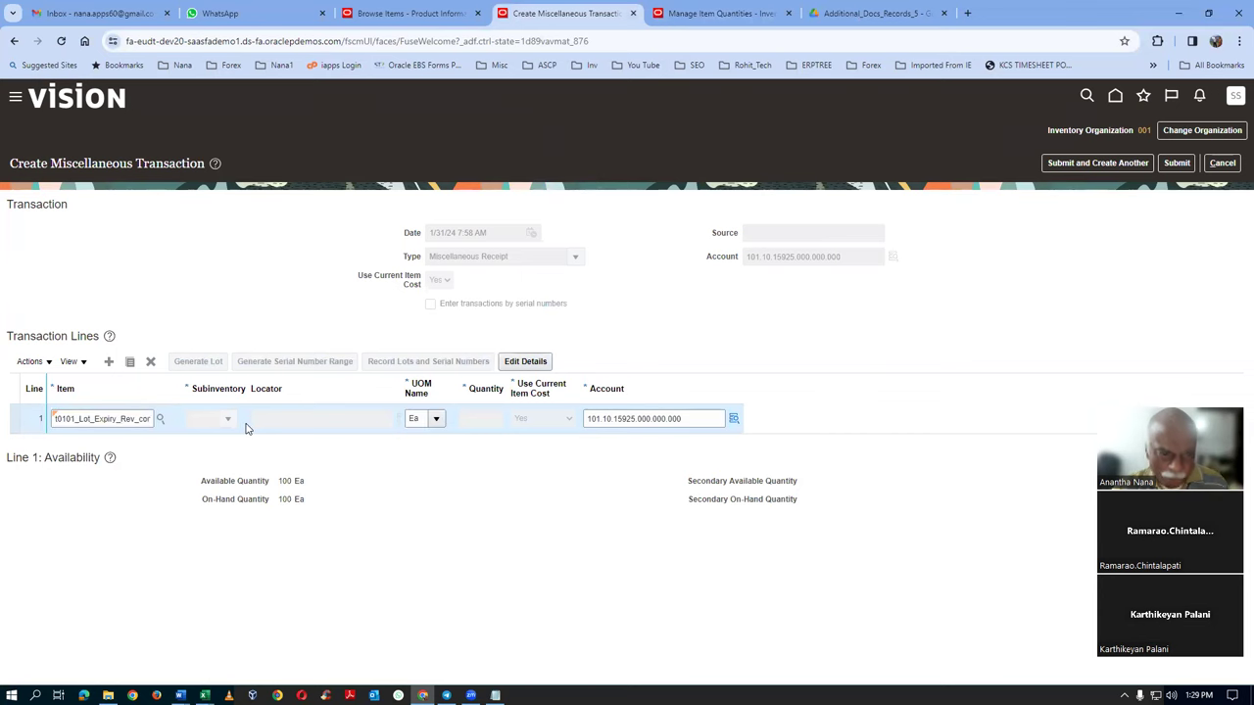
{"action": "left_click", "coordinate": [529, 363]}
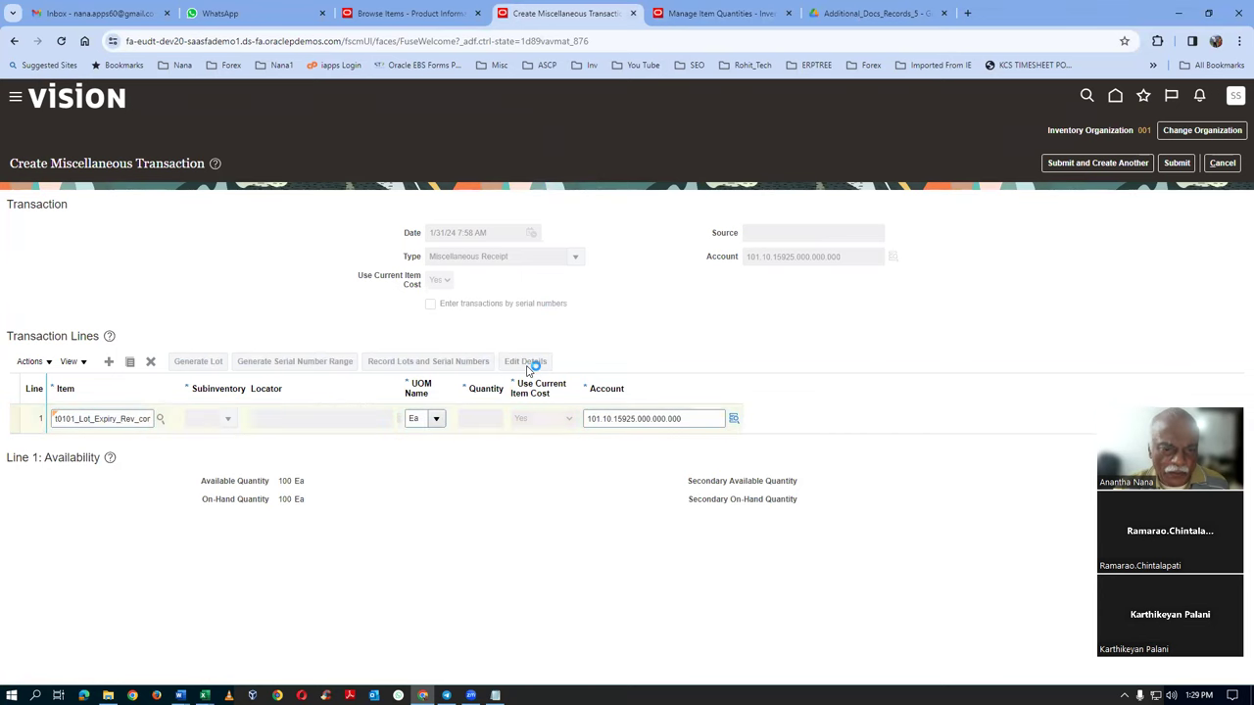
{"action": "left_click", "coordinate": [289, 445]}
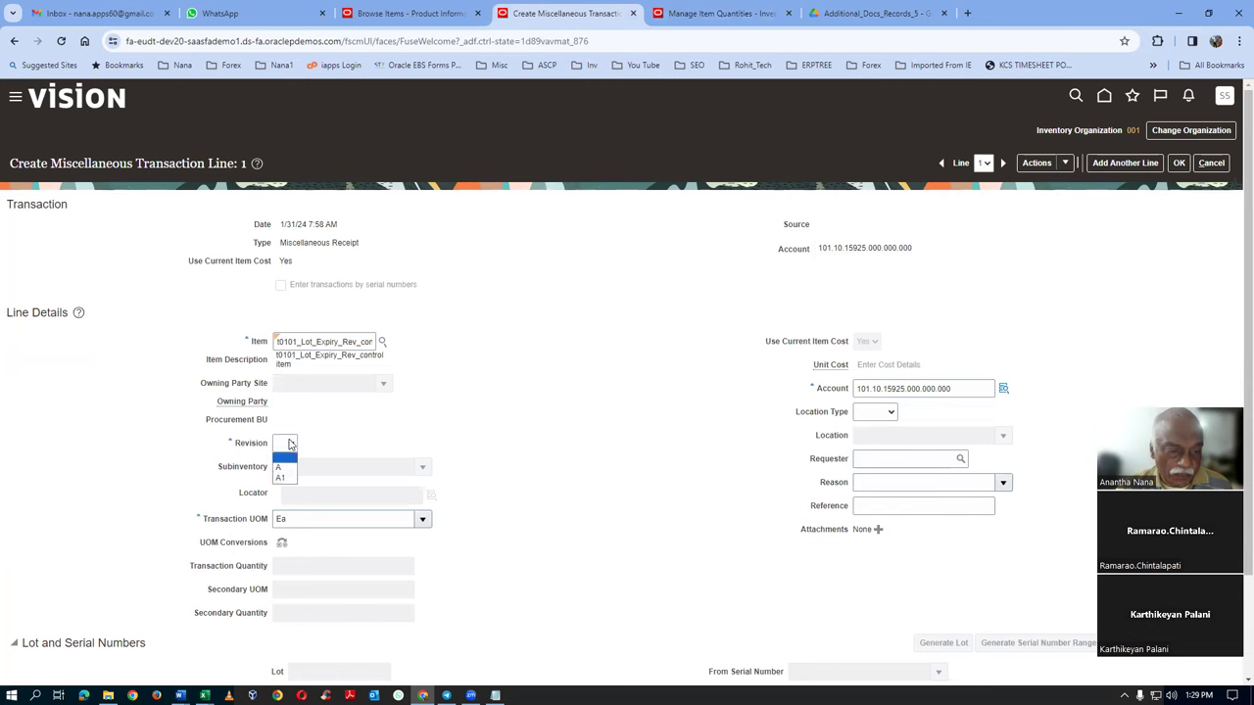
{"action": "left_click", "coordinate": [291, 469]}
Check revision A's second lot name and expiry in the Excel workbook, then return to the transaction line in the browser
{"action": "key", "text": "alt+Tab"}
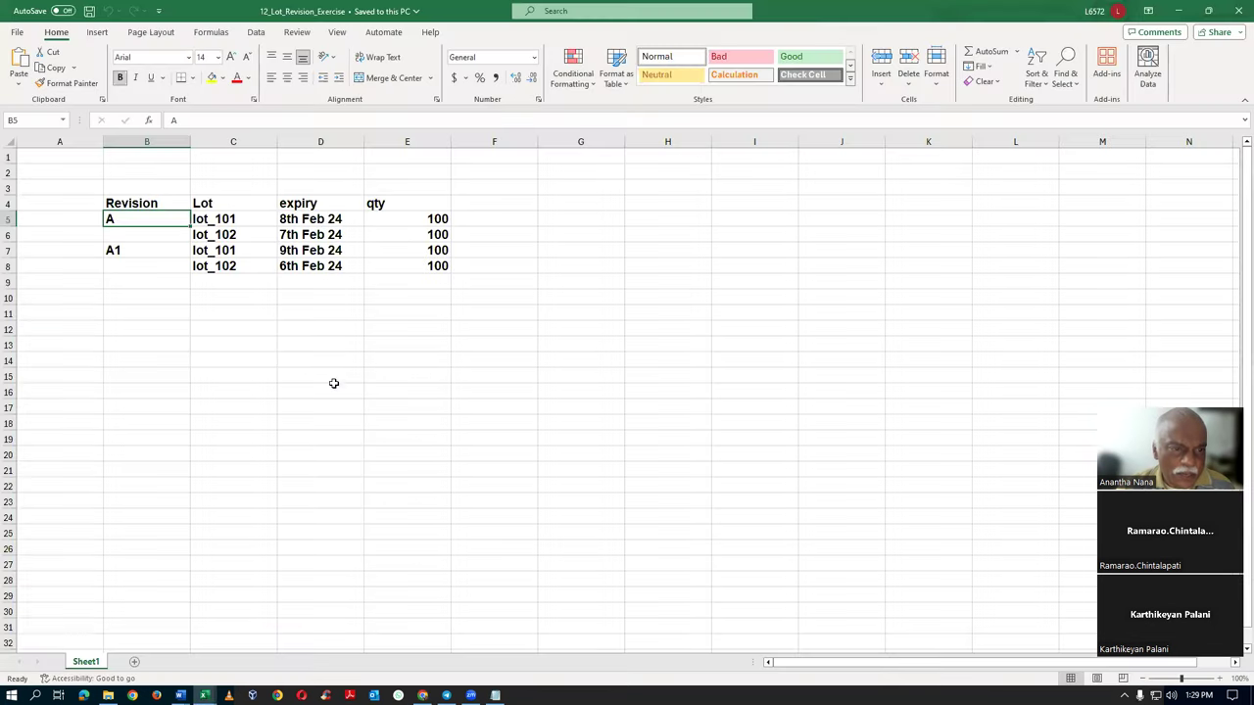
{"action": "left_click", "coordinate": [331, 235]}
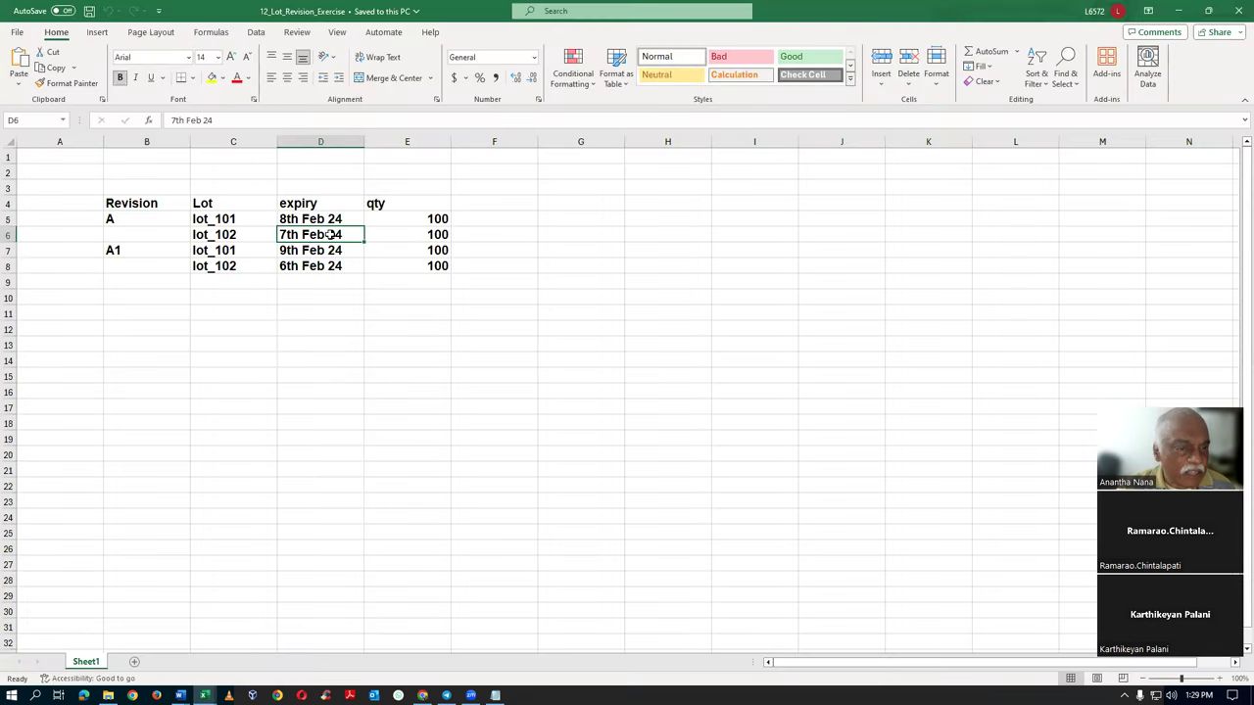
{"action": "left_click", "coordinate": [212, 240]}
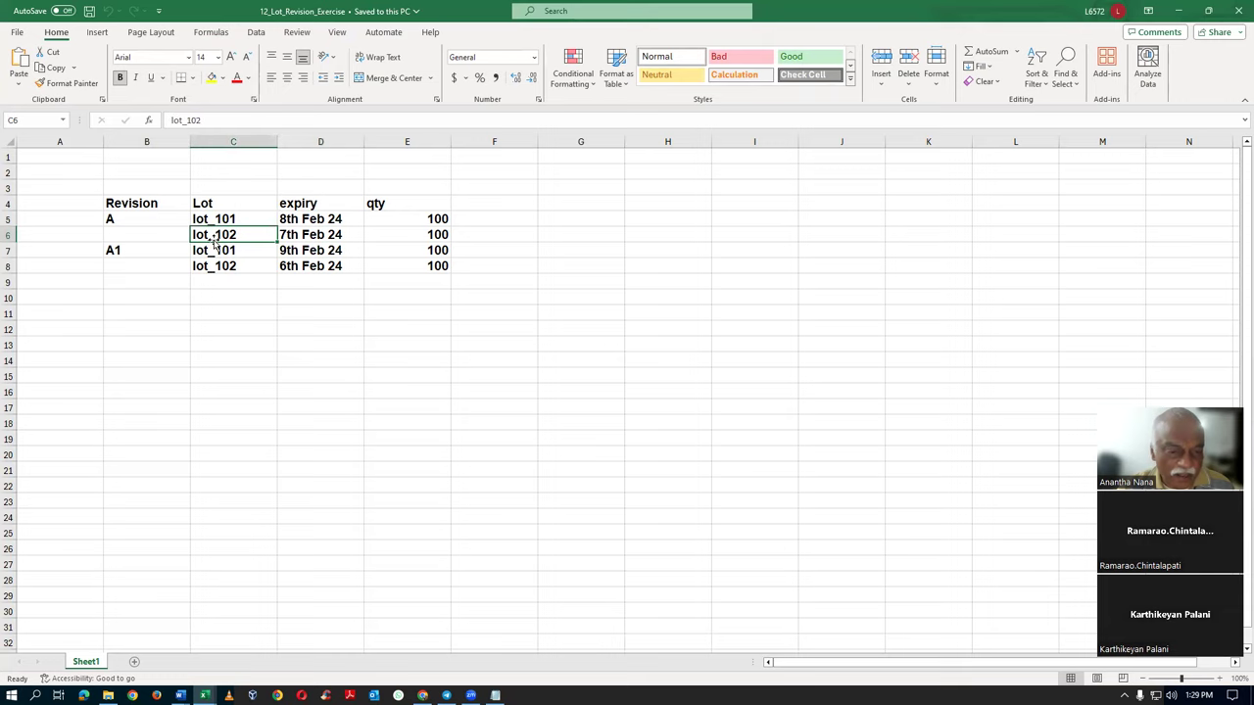
{"action": "key", "text": "alt+Tab"}
Set the line's subinventory to Stores and enter lot_102 as its lot
{"action": "scroll", "coordinate": [395, 595], "scroll_direction": "down", "scroll_amount": 2}
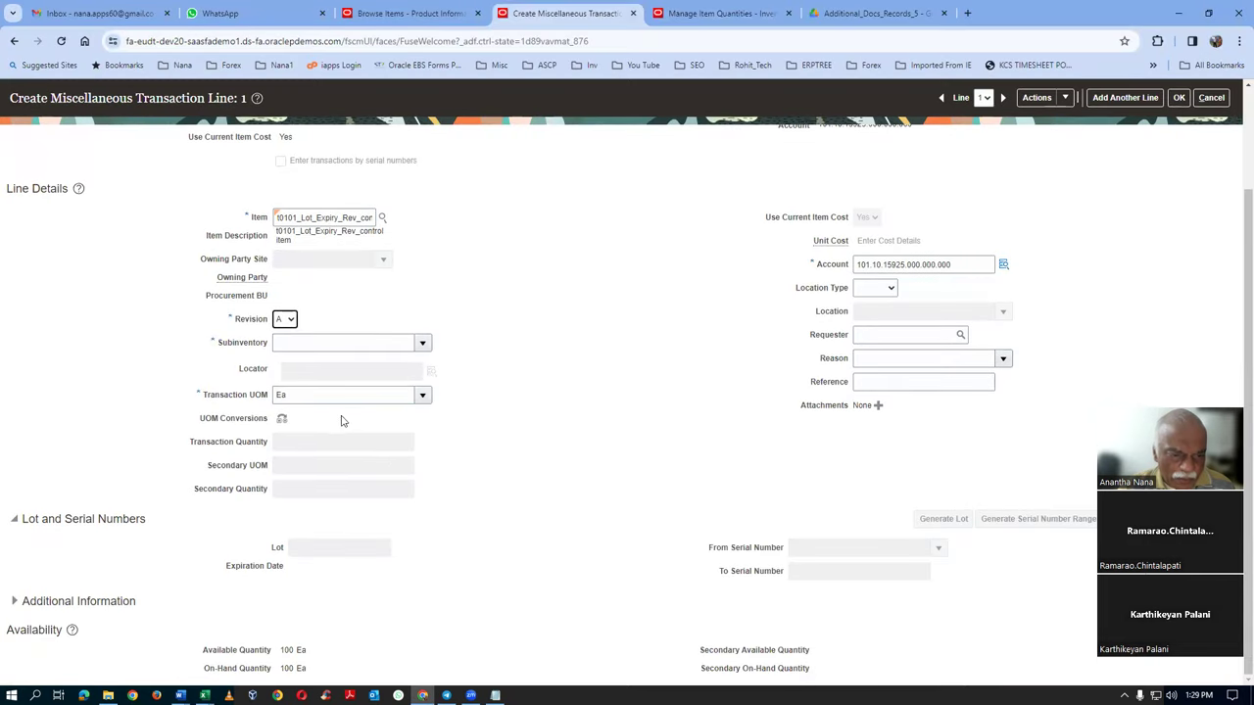
{"action": "left_click", "coordinate": [316, 343]}
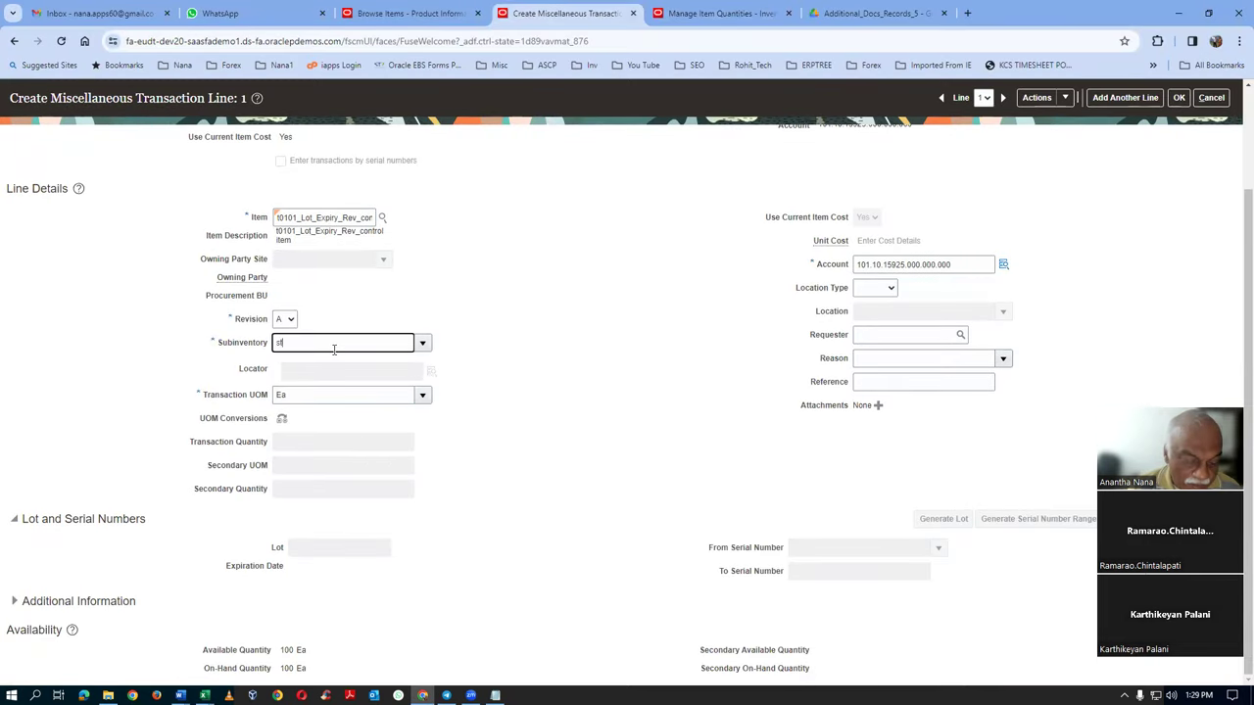
{"action": "key", "text": "Tab"}
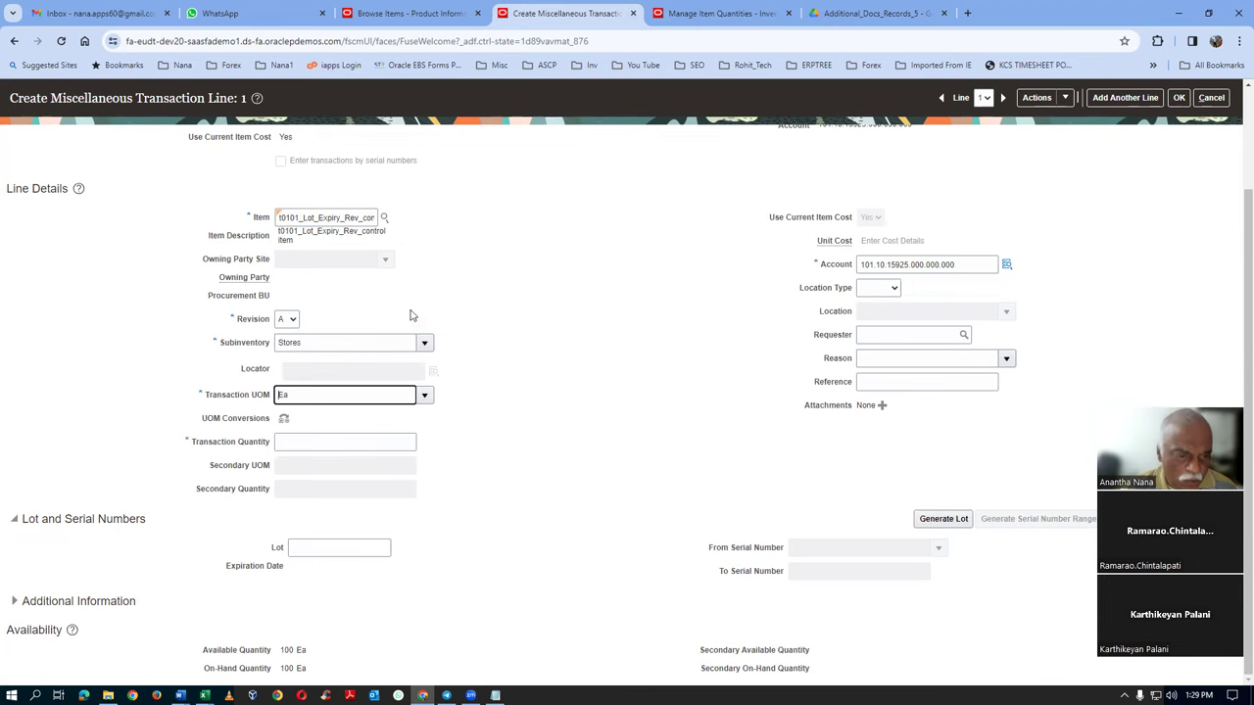
{"action": "left_click", "coordinate": [306, 547]}
{"action": "type", "text": "lot_102"}
{"action": "key", "text": "Tab"}
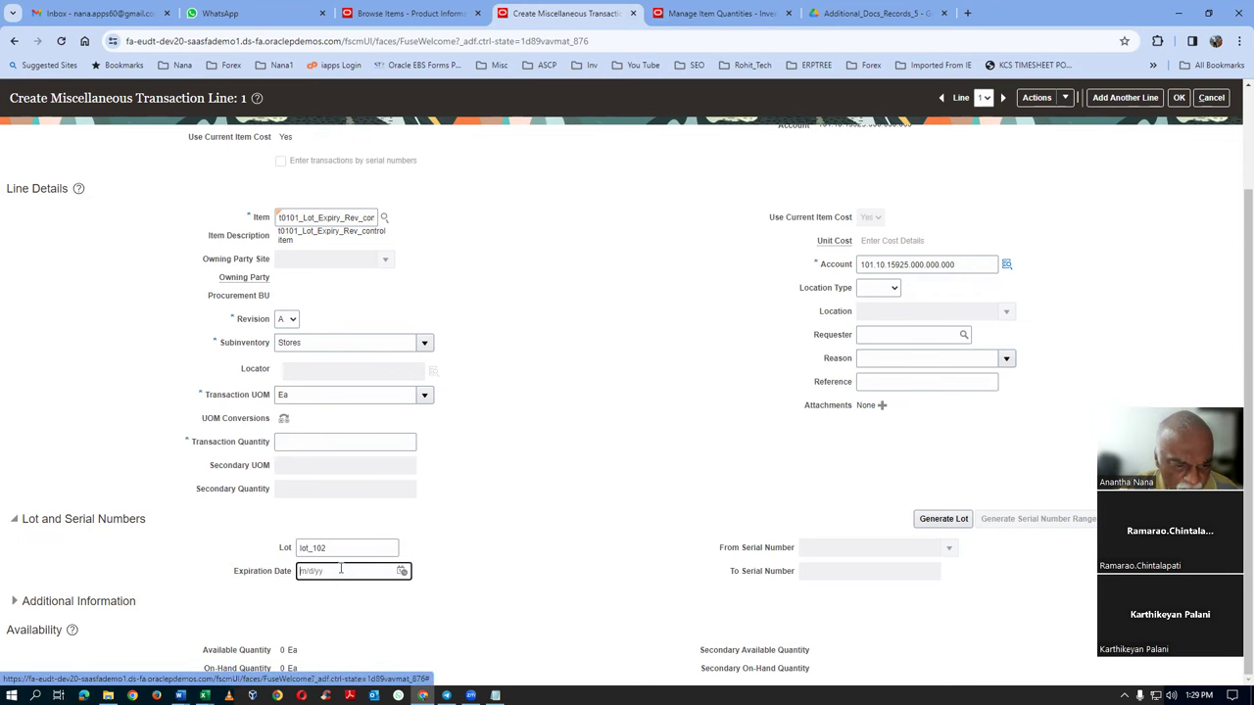
Set the expiration date of lot_102 to 2/7/24
{"action": "left_click", "coordinate": [402, 571]}
{"action": "left_click", "coordinate": [481, 428]}
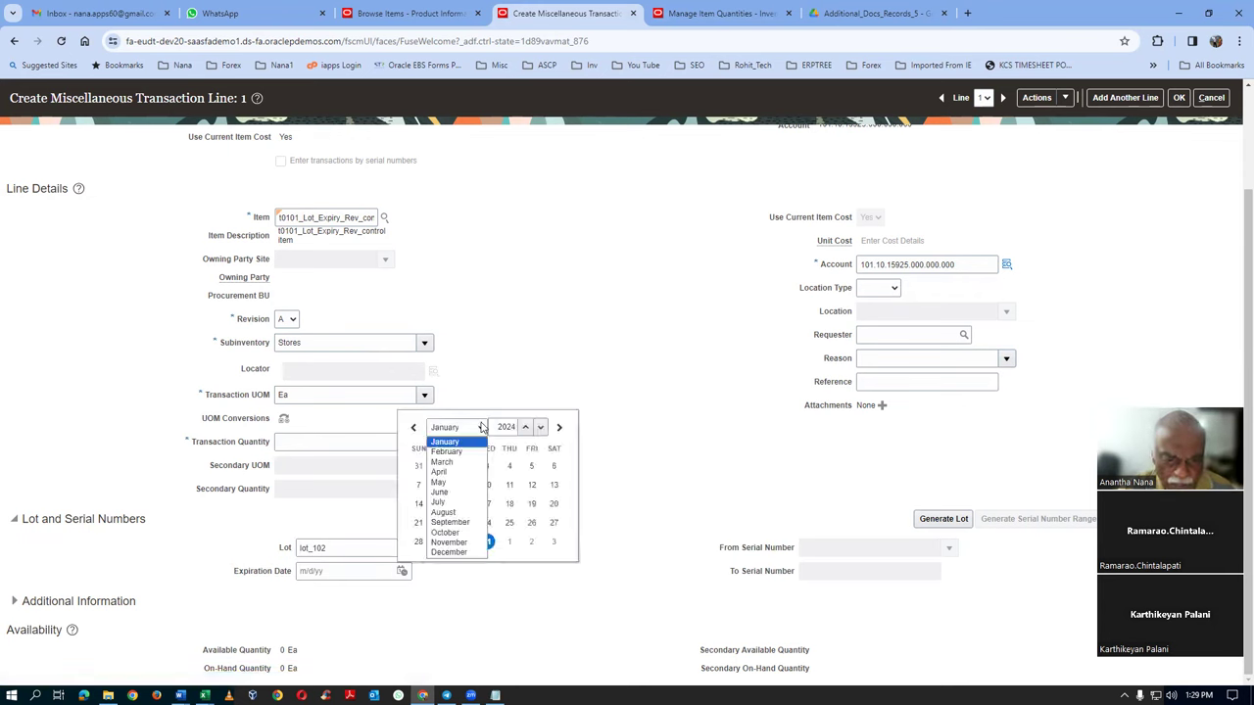
{"action": "left_click", "coordinate": [463, 457]}
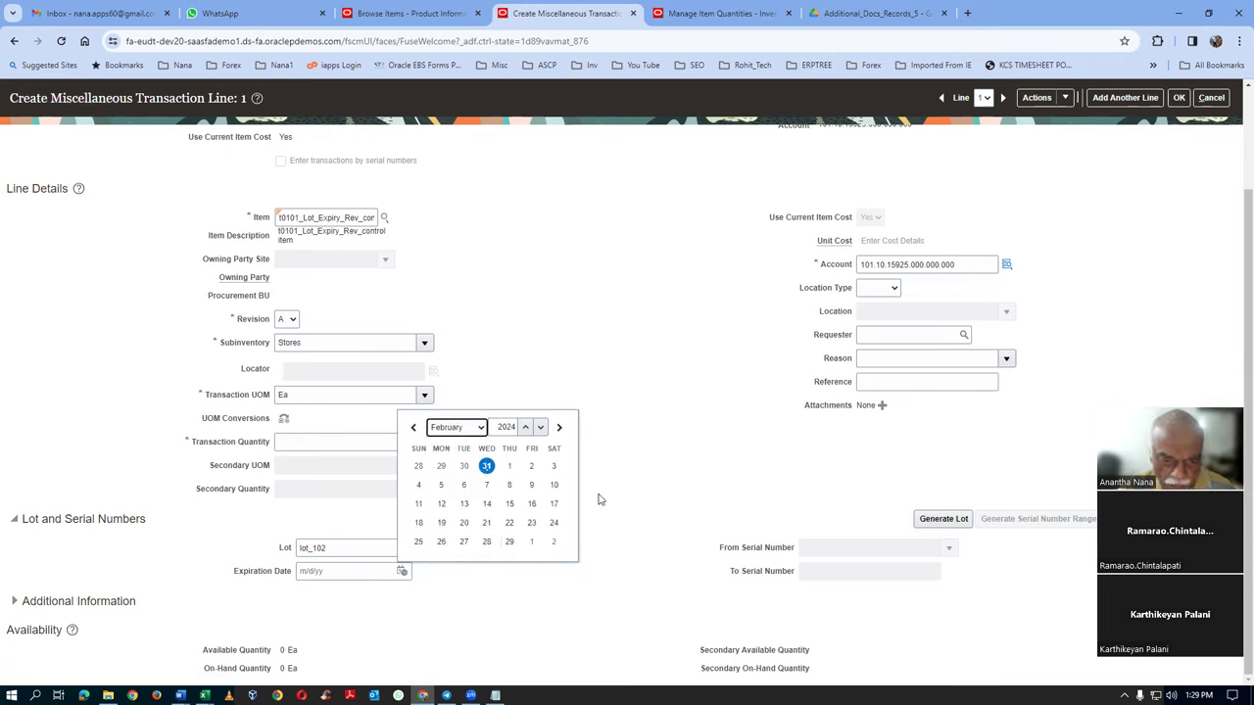
{"action": "left_click", "coordinate": [486, 485]}
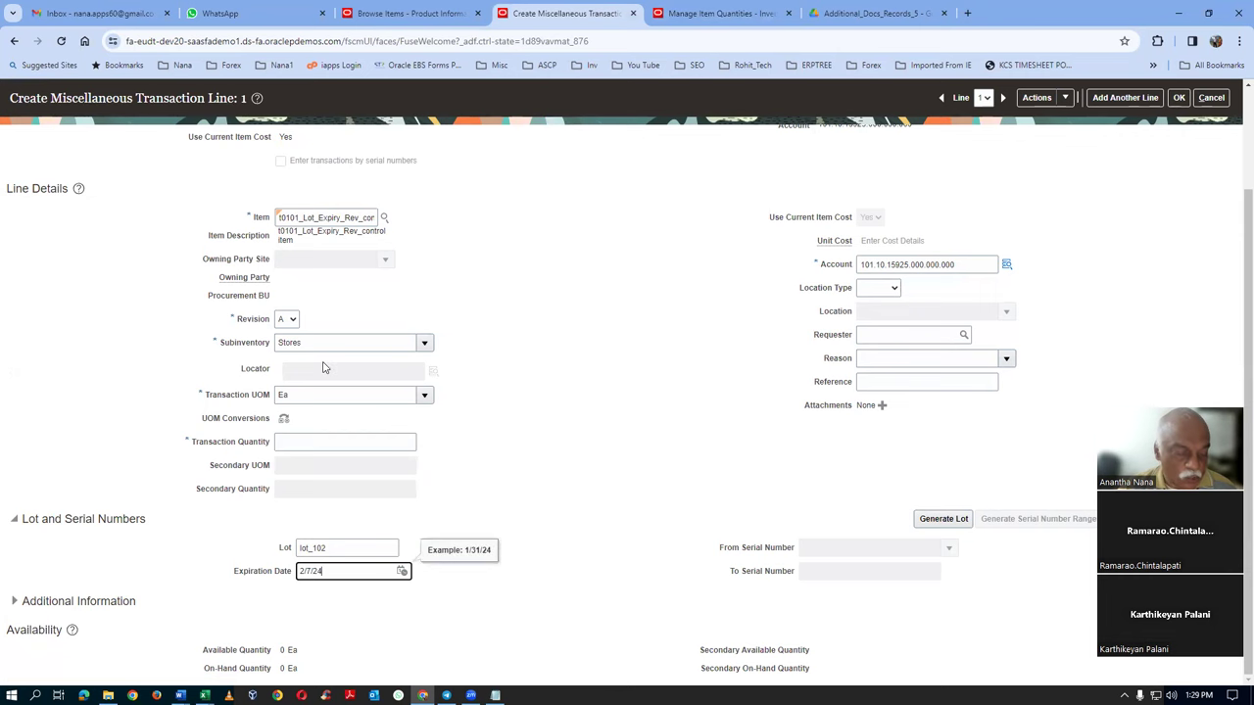
Recheck revision A's lot_102 row in the Excel workbook, then return to the transaction line in the browser
{"action": "key", "text": "alt+Tab"}
{"action": "left_click", "coordinate": [301, 235]}
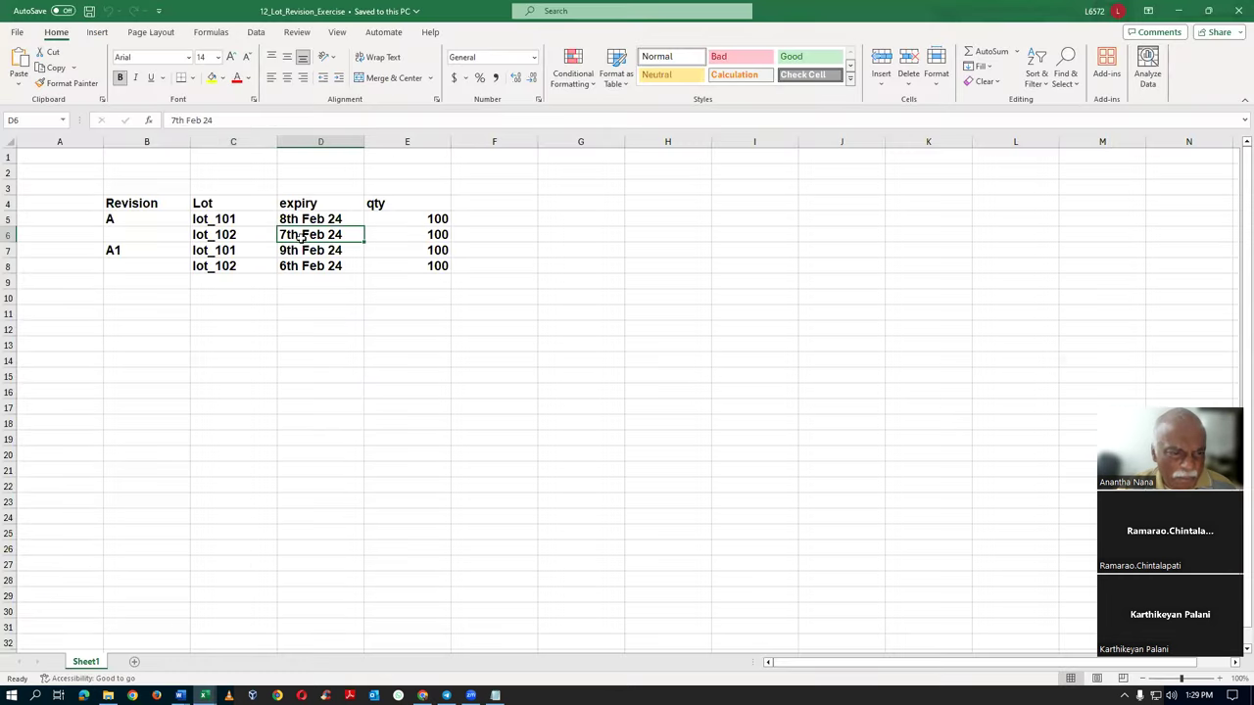
{"action": "left_click", "coordinate": [255, 235]}
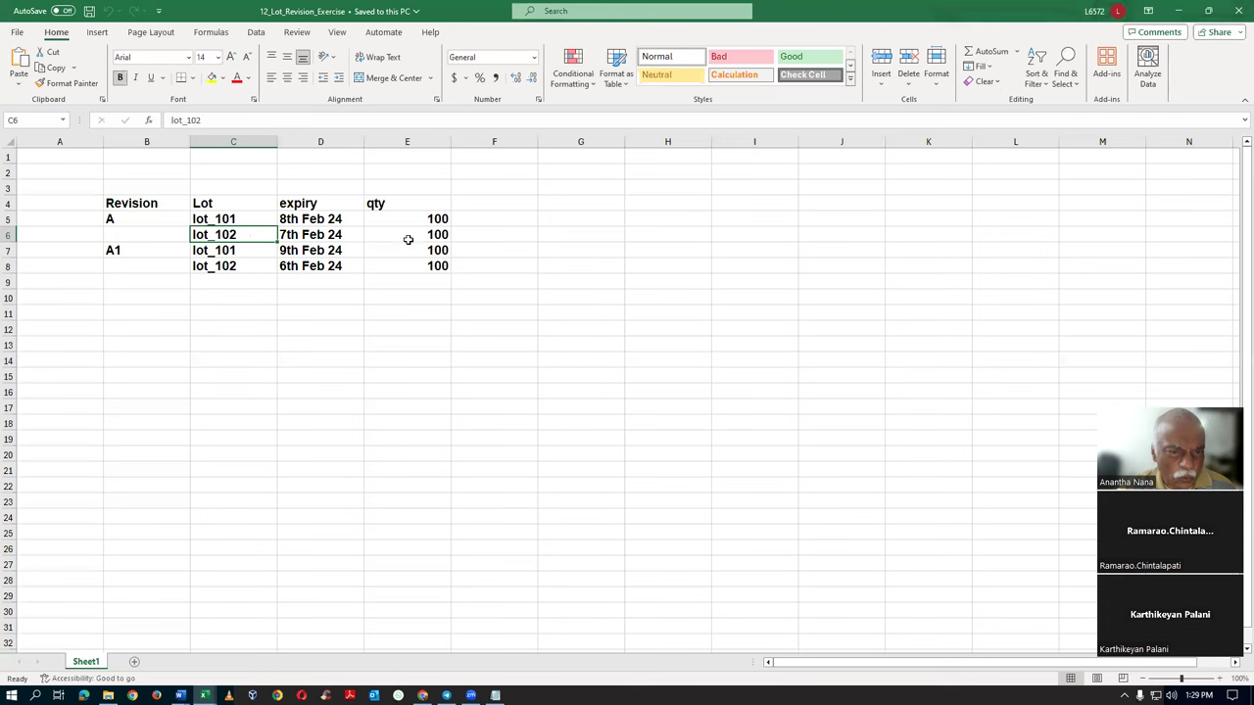
{"action": "left_click", "coordinate": [152, 222]}
{"action": "key", "text": "alt+Tab"}
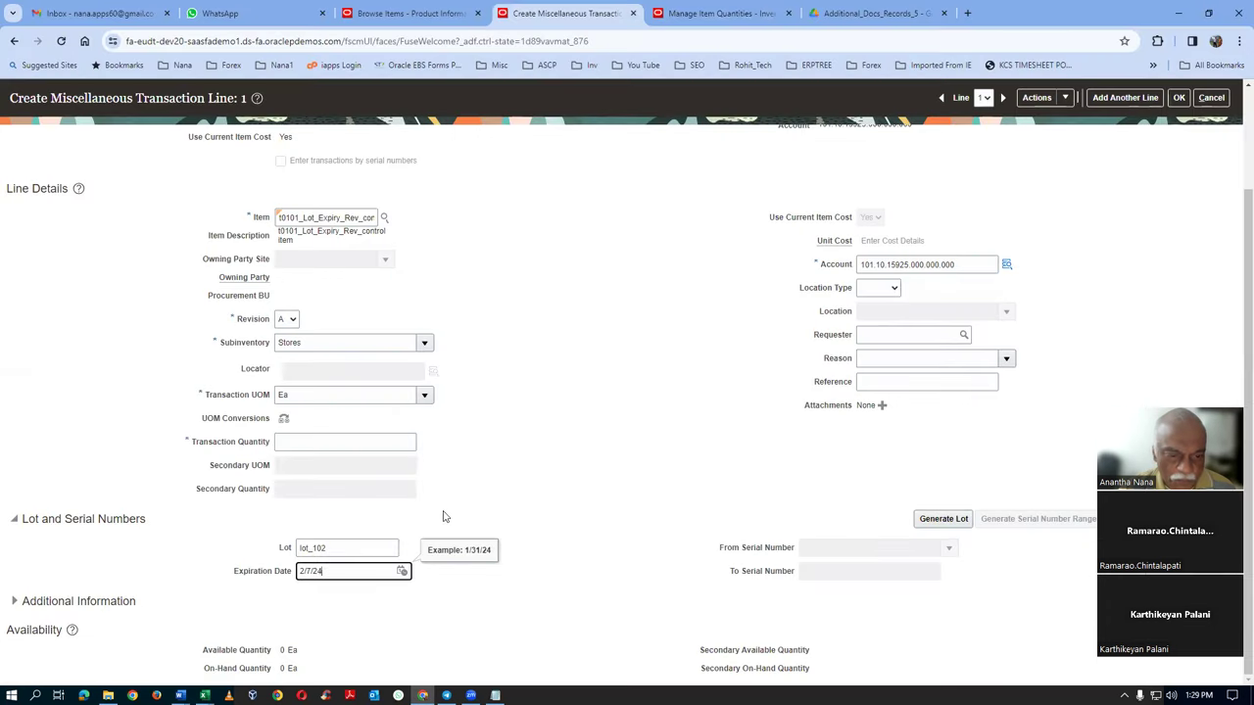
Leave the line details with the entries kept and try to submit the miscellaneous transaction
{"action": "left_click", "coordinate": [532, 469]}
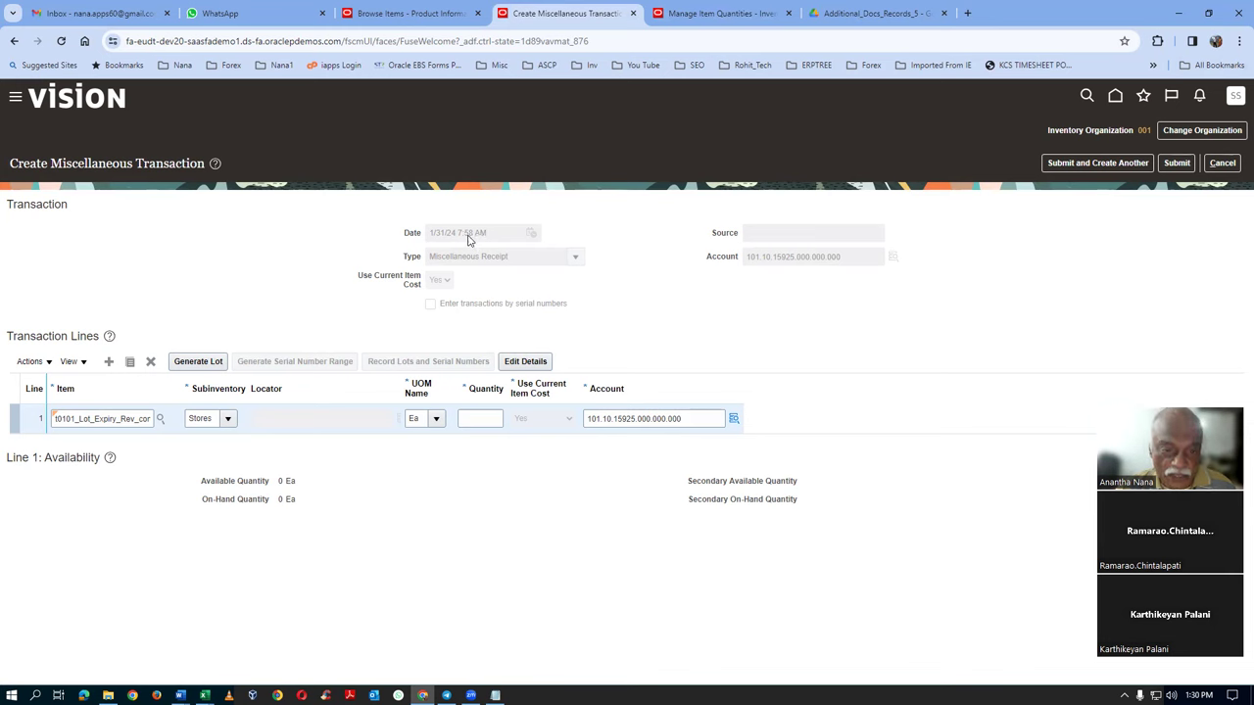
{"action": "left_click", "coordinate": [1175, 159]}
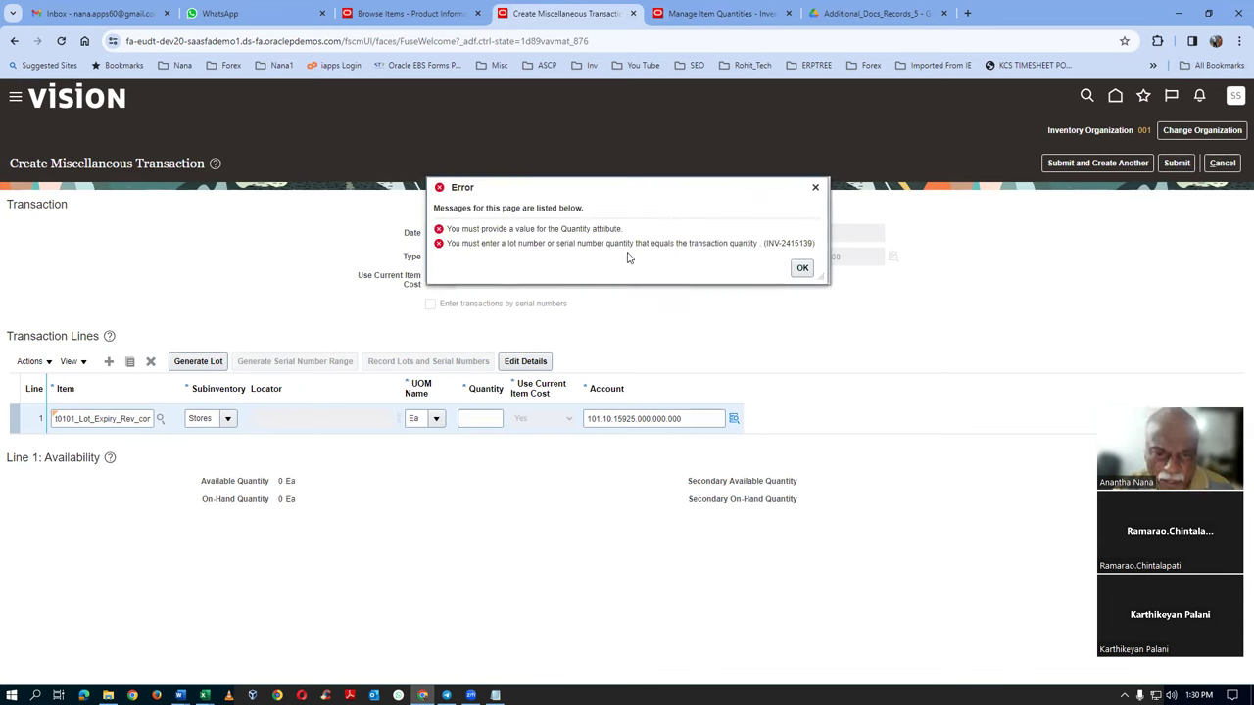
{"action": "left_click", "coordinate": [802, 268]}
Set the line's quantity to 100, copying its account for reuse, and submit the miscellaneous receipt
{"action": "left_click", "coordinate": [476, 421]}
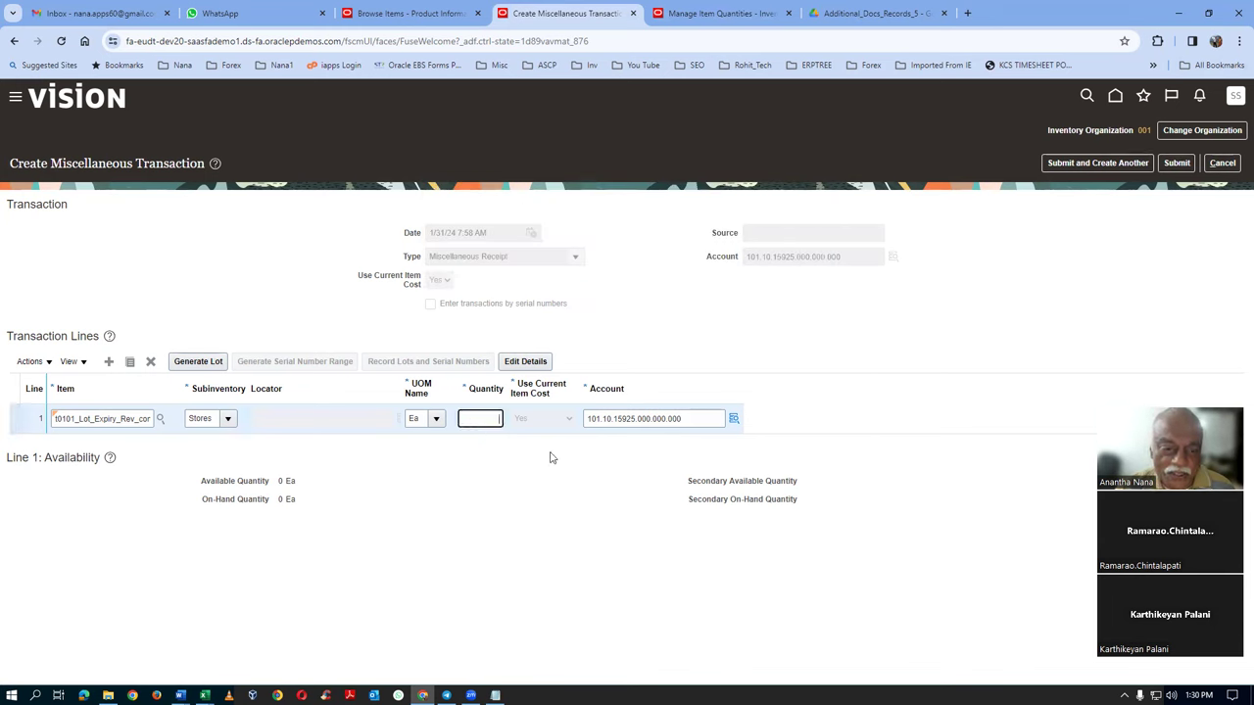
{"action": "type", "text": "100"}
{"action": "key", "text": "Tab"}
{"action": "key", "text": "ctrl+c"}
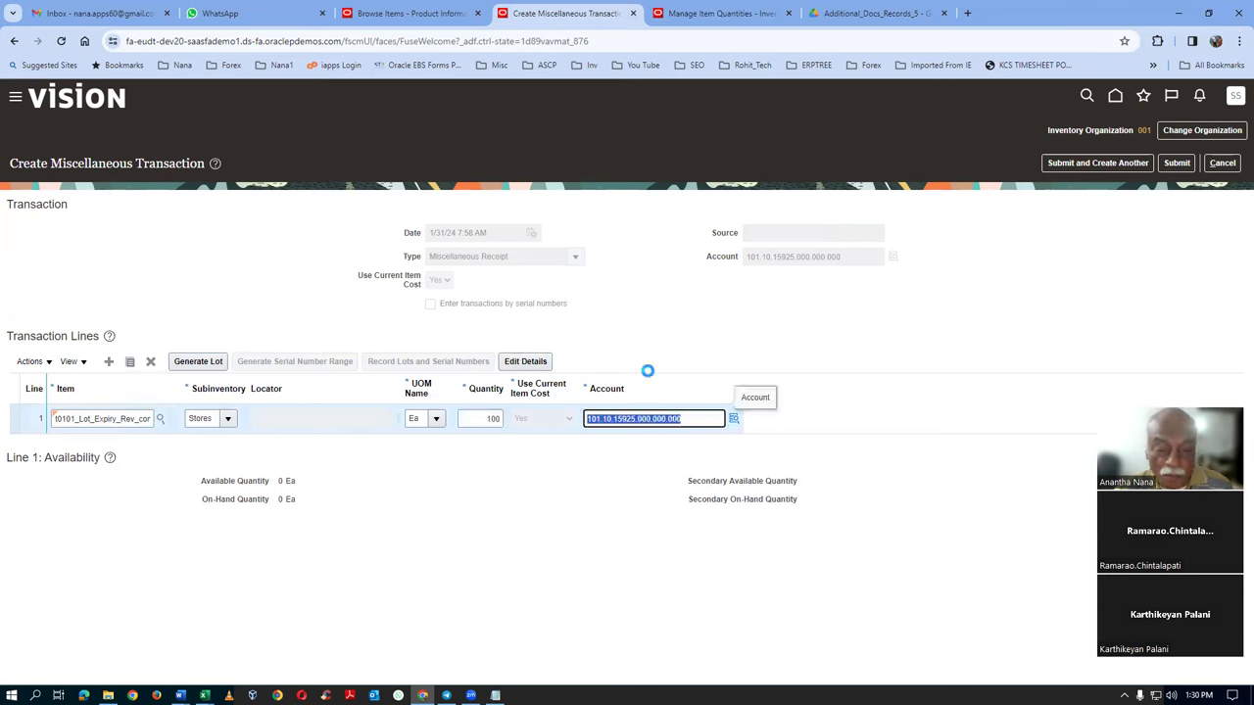
{"action": "left_click", "coordinate": [1176, 163]}
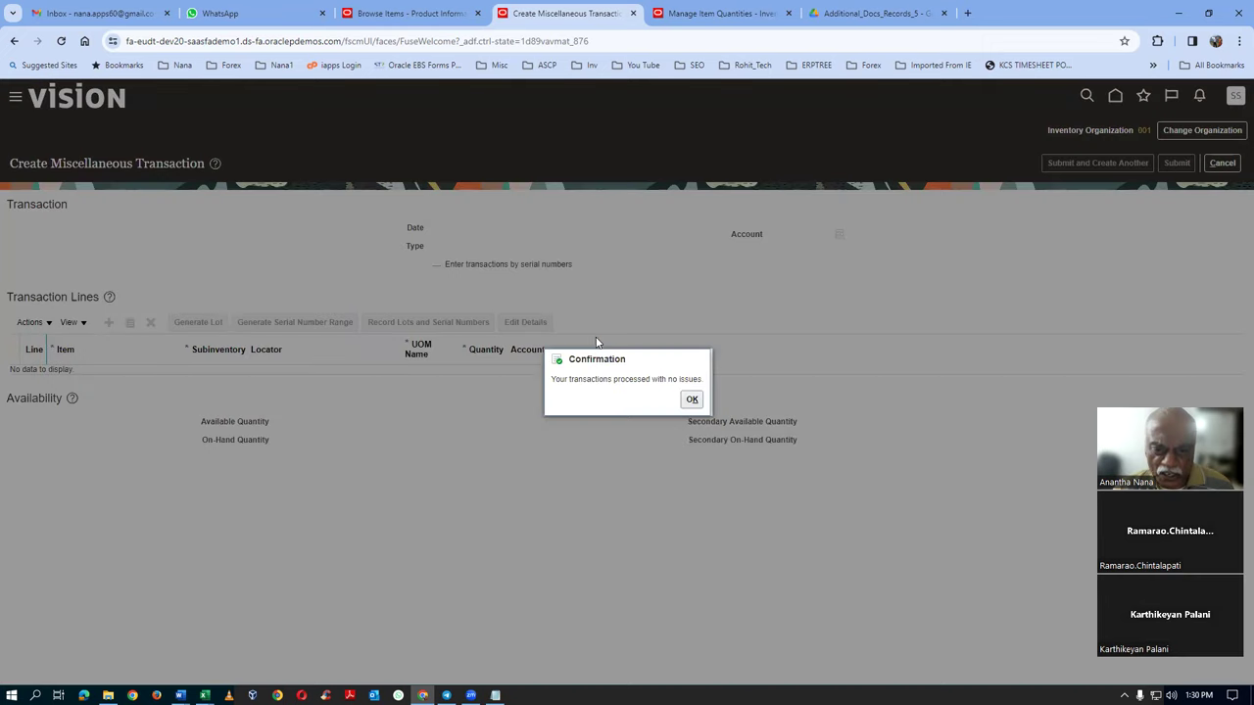
{"action": "left_click", "coordinate": [692, 399]}
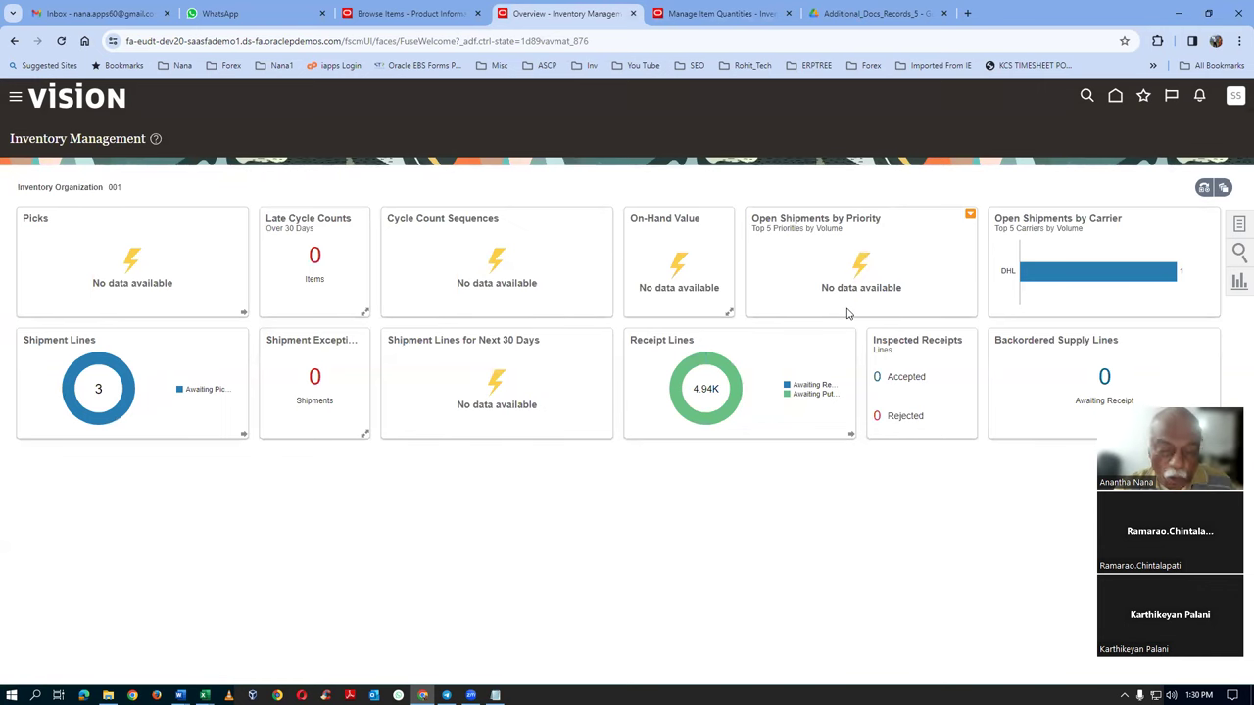
Look up revision A1's first lot name and expiry in the Excel workbook, then return to Inventory Management in the browser
{"action": "key", "text": "alt+Tab"}
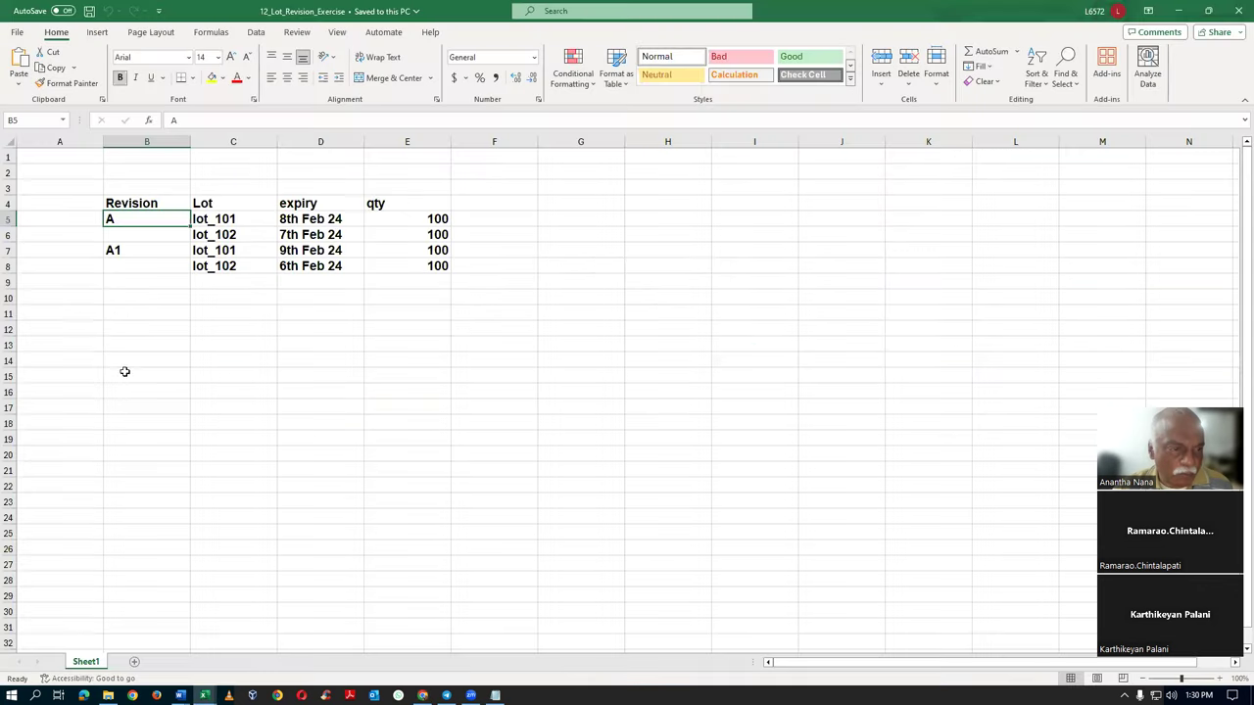
{"action": "left_click", "coordinate": [134, 250]}
{"action": "left_click", "coordinate": [261, 248]}
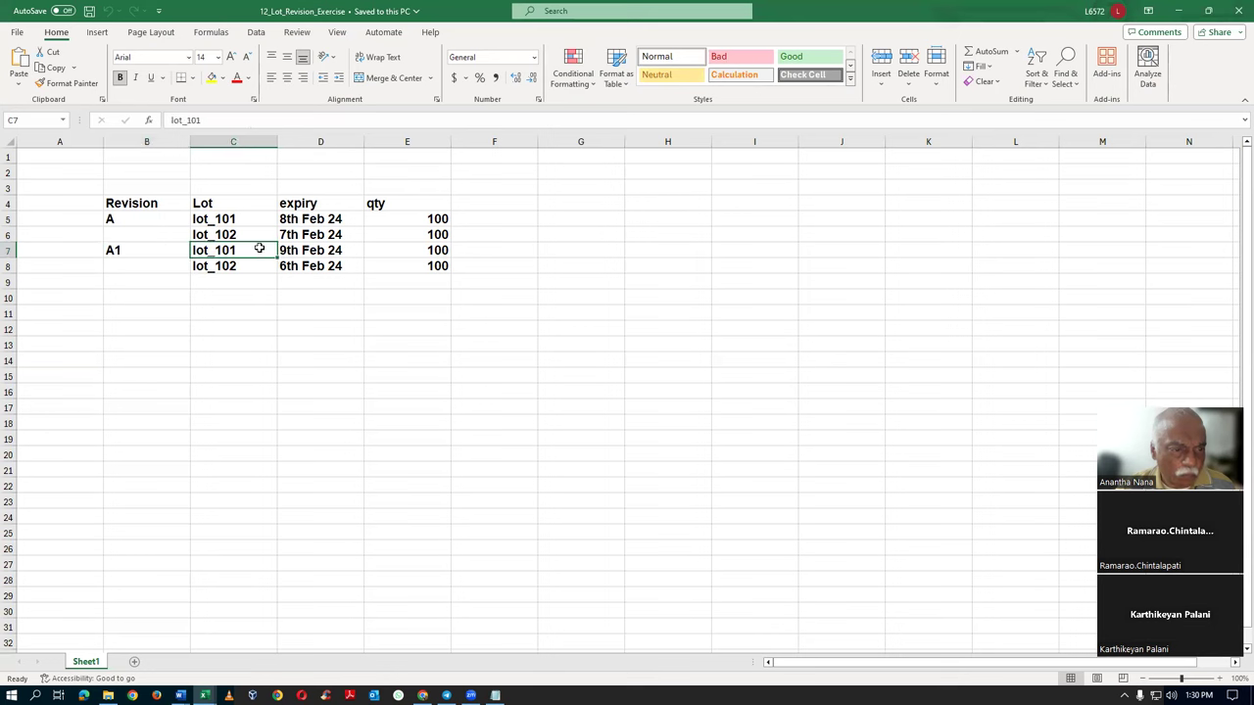
{"action": "left_click", "coordinate": [352, 248]}
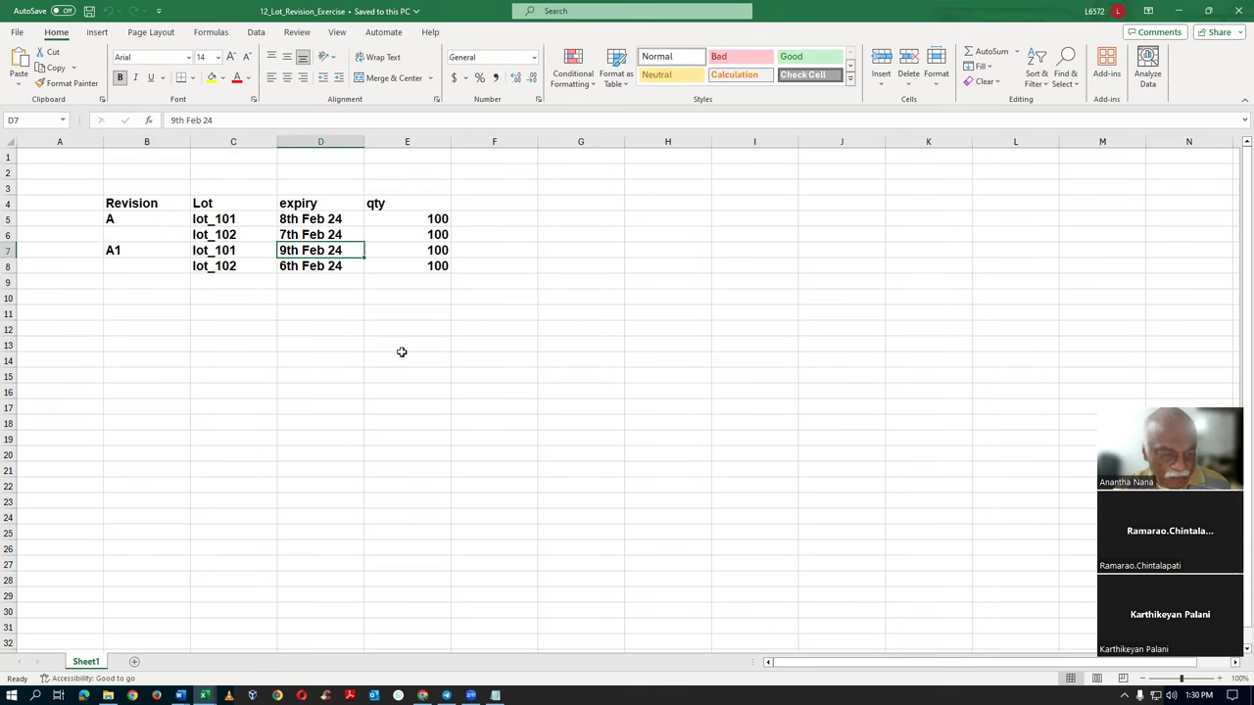
{"action": "key", "text": "alt+Tab"}
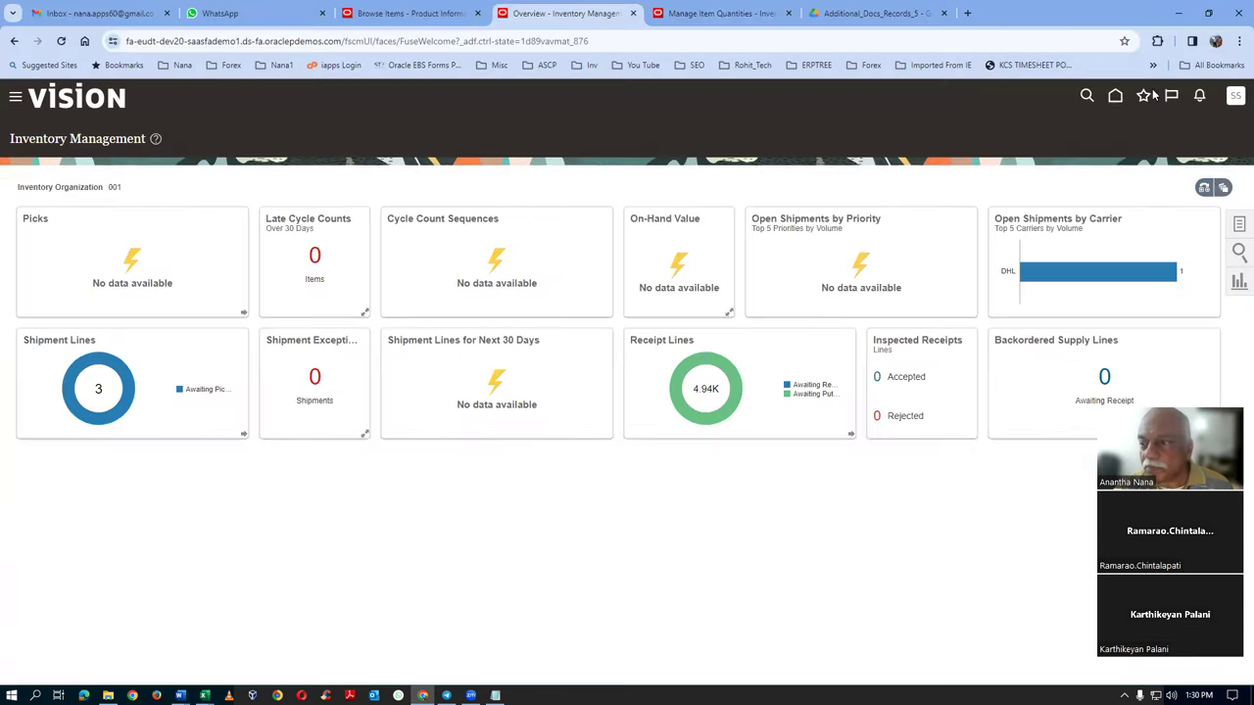
Start a new miscellaneous transaction of type Miscellaneous Receipt with the copied account and Use Current Item Cost set to Yes
{"action": "left_click", "coordinate": [1238, 228]}
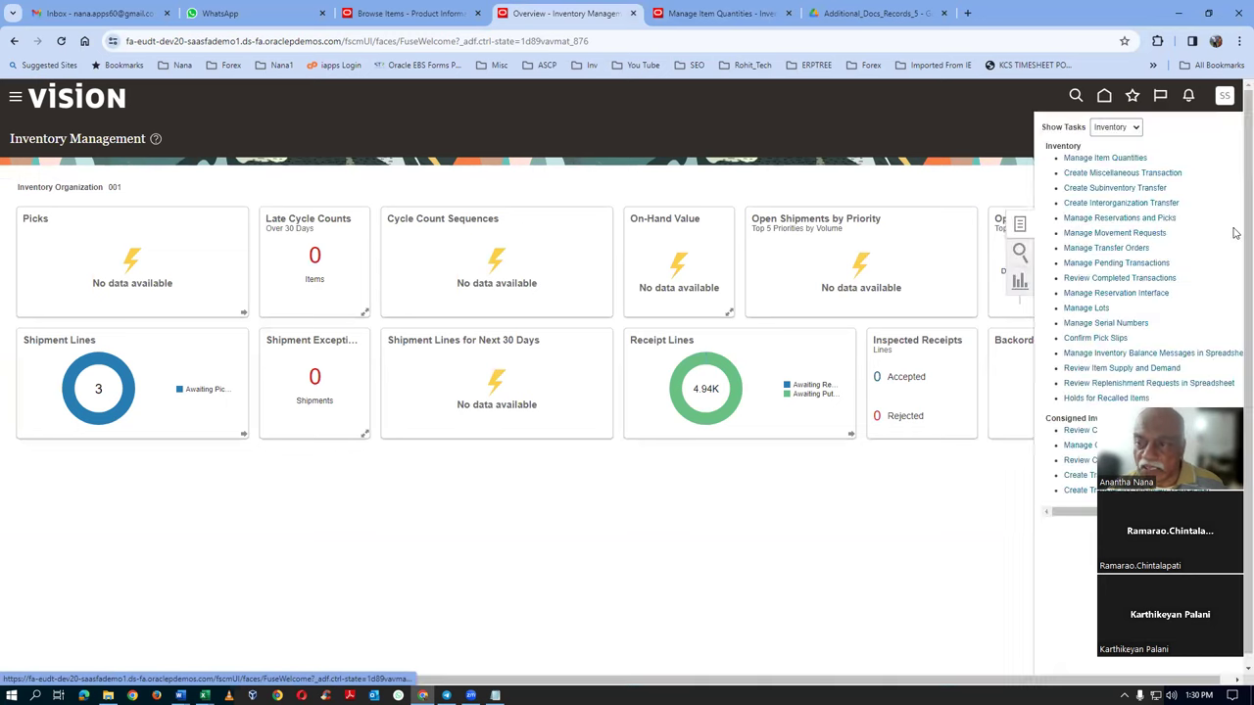
{"action": "left_click", "coordinate": [1125, 175]}
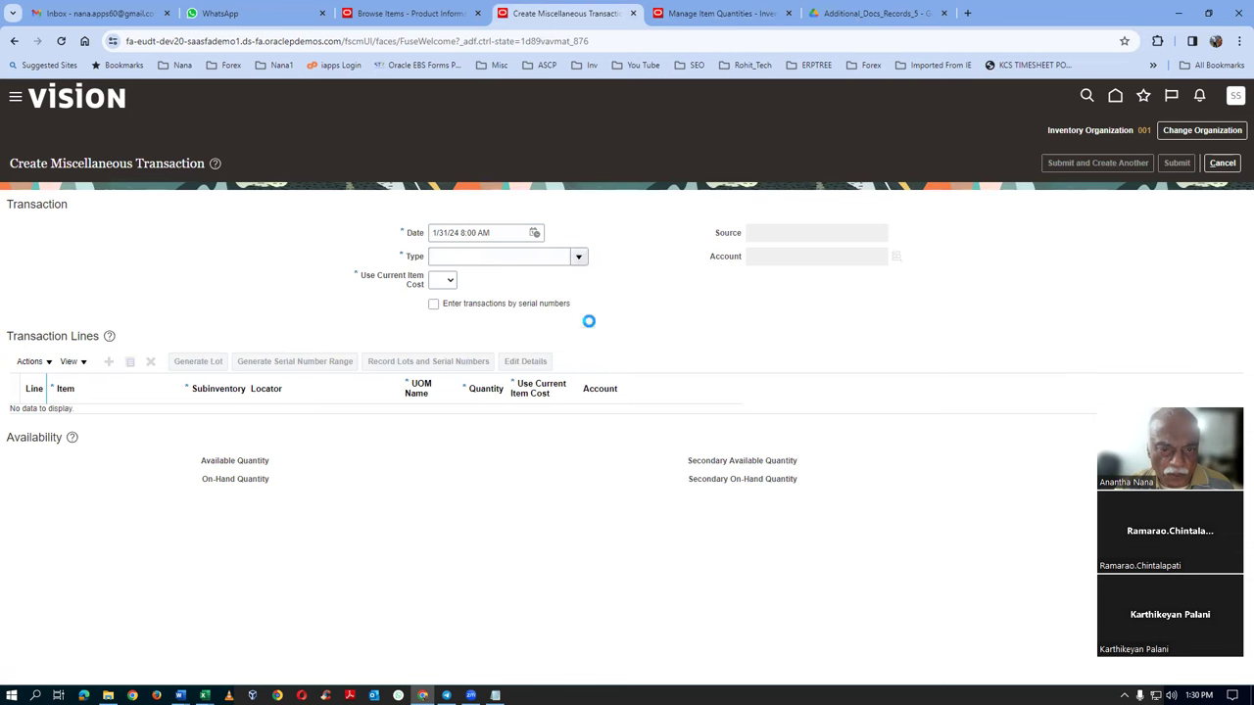
{"action": "left_click", "coordinate": [578, 256]}
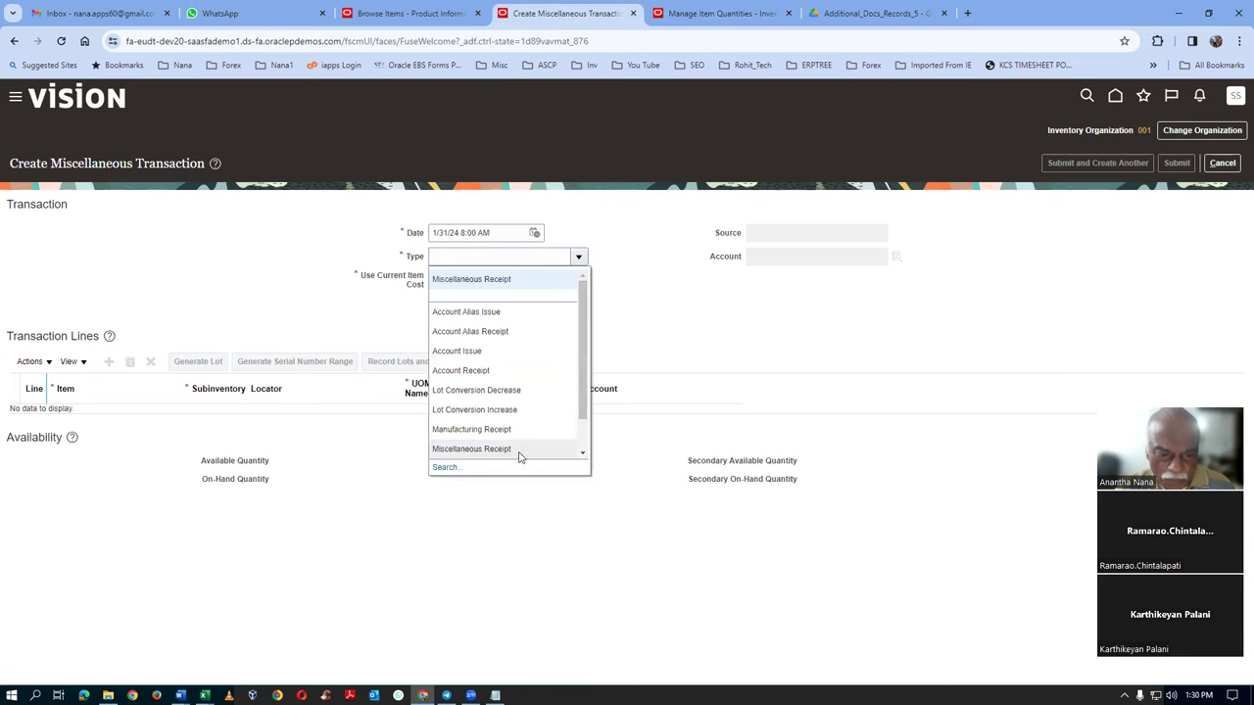
{"action": "left_click", "coordinate": [471, 449]}
{"action": "left_click", "coordinate": [791, 256]}
{"action": "key", "text": "ctrl+v"}
{"action": "left_click", "coordinate": [443, 282]}
{"action": "left_click", "coordinate": [438, 316]}
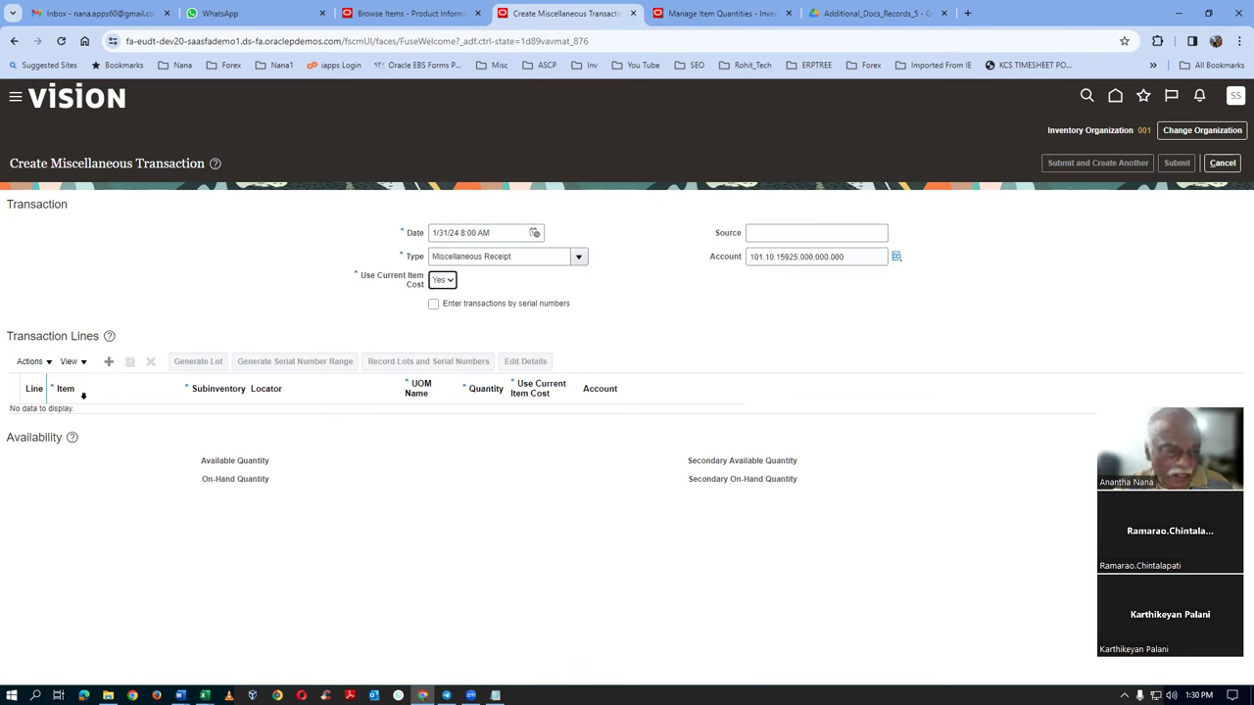
Add a transaction line for item t0101_Lot_Expiry_Rev_control and set its revision to A1 in the line details
{"action": "left_click", "coordinate": [109, 362]}
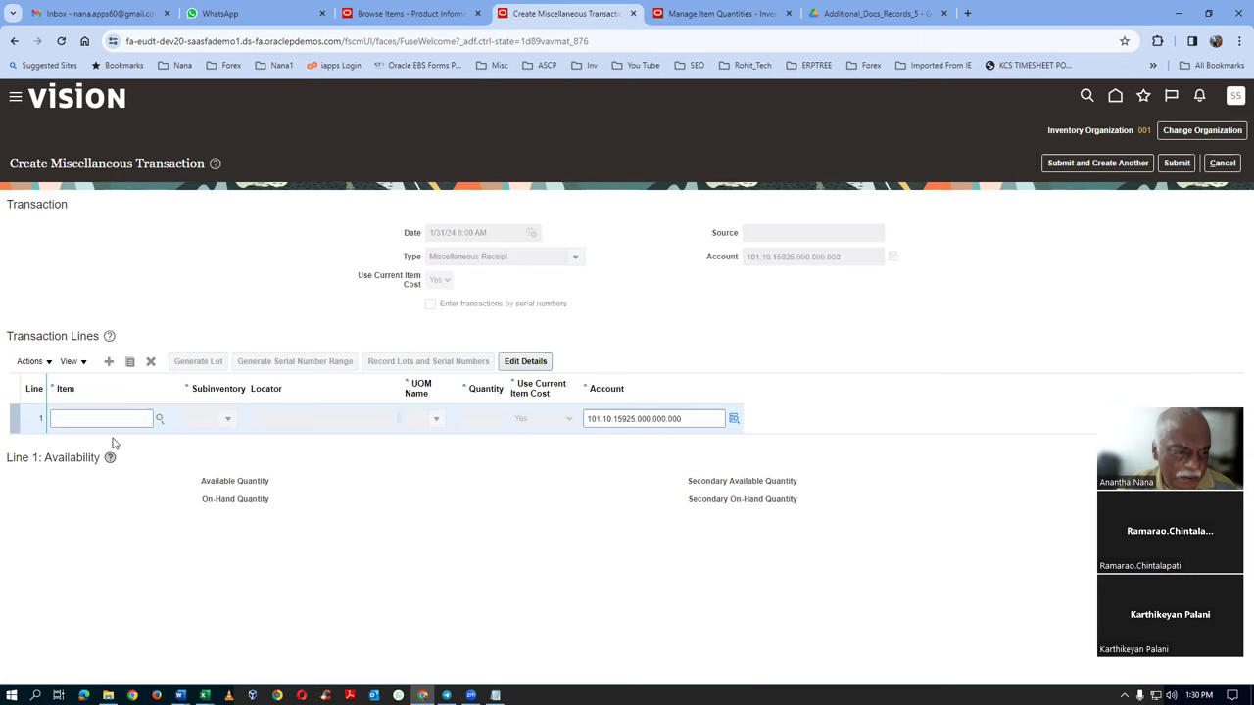
{"action": "left_click", "coordinate": [105, 419]}
{"action": "type", "text": "t0101_Lot_Expiry_Rev_cor"}
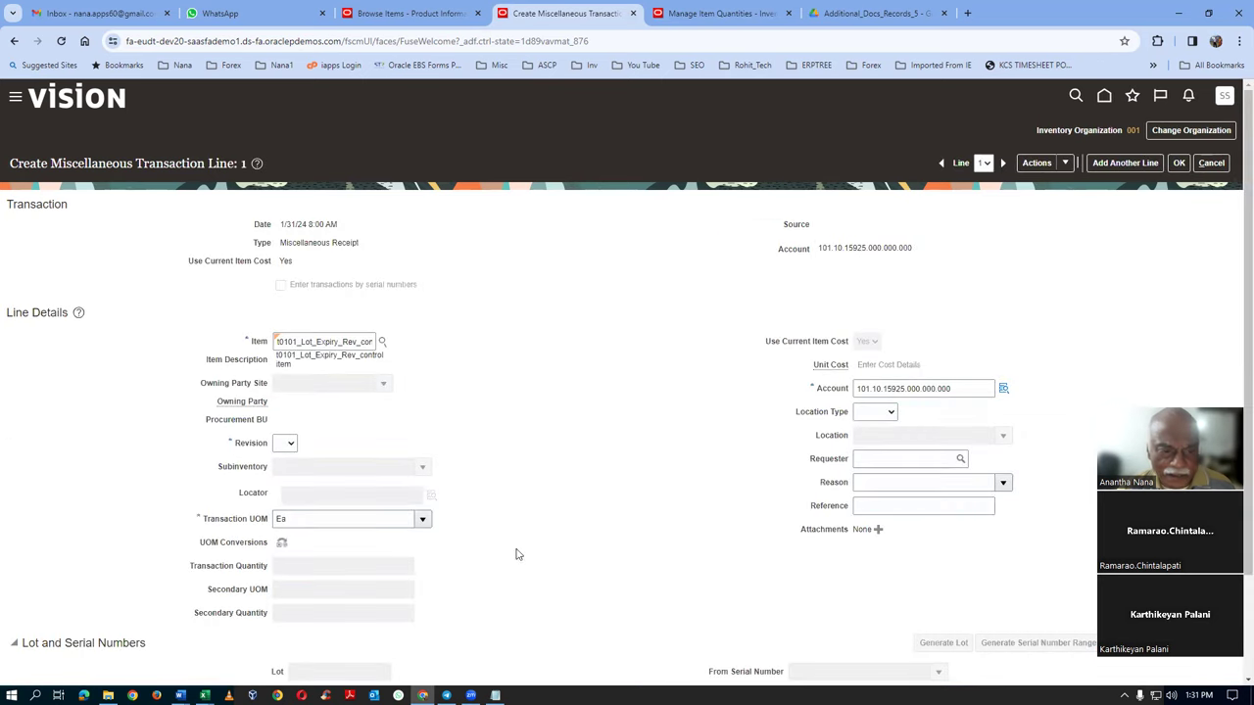
{"action": "left_click", "coordinate": [285, 445]}
{"action": "left_click", "coordinate": [282, 474]}
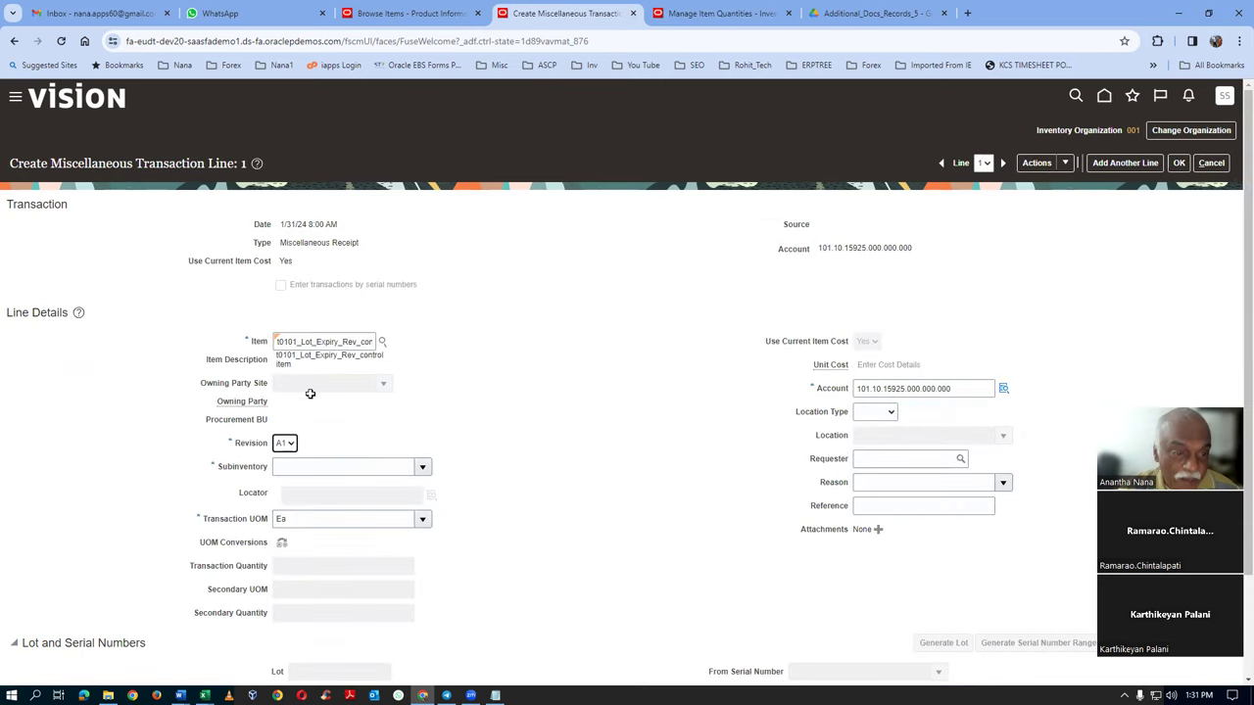
Verify the lot and expiry planned for revision A1 in the Excel workbook, then return to the transaction line
{"action": "key", "text": "alt+Tab"}
{"action": "left_click", "coordinate": [207, 251]}
{"action": "left_click", "coordinate": [311, 250]}
{"action": "key", "text": "alt+Tab"}
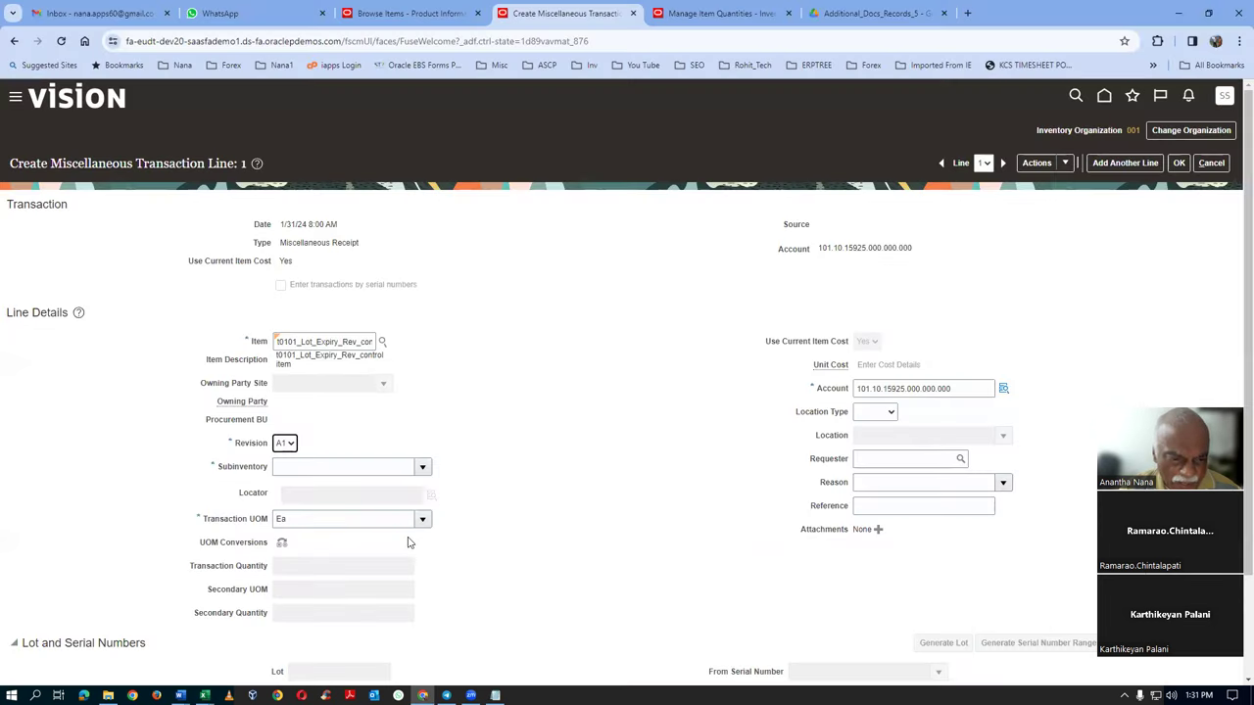
Set the revision A1 line's subinventory to Stores and enter lot_101 as its lot
{"action": "scroll", "coordinate": [409, 543], "scroll_direction": "down", "scroll_amount": 1}
{"action": "left_click", "coordinate": [299, 343]}
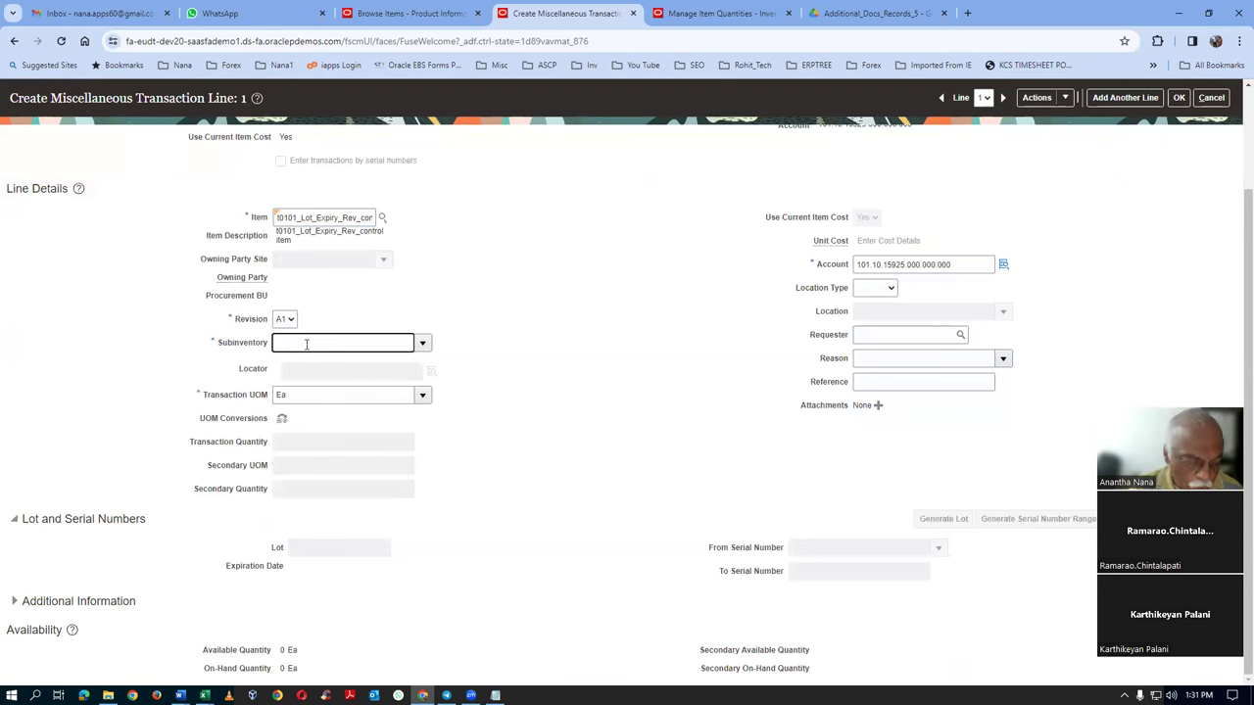
{"action": "type", "text": "Stores"}
{"action": "key", "text": "Tab"}
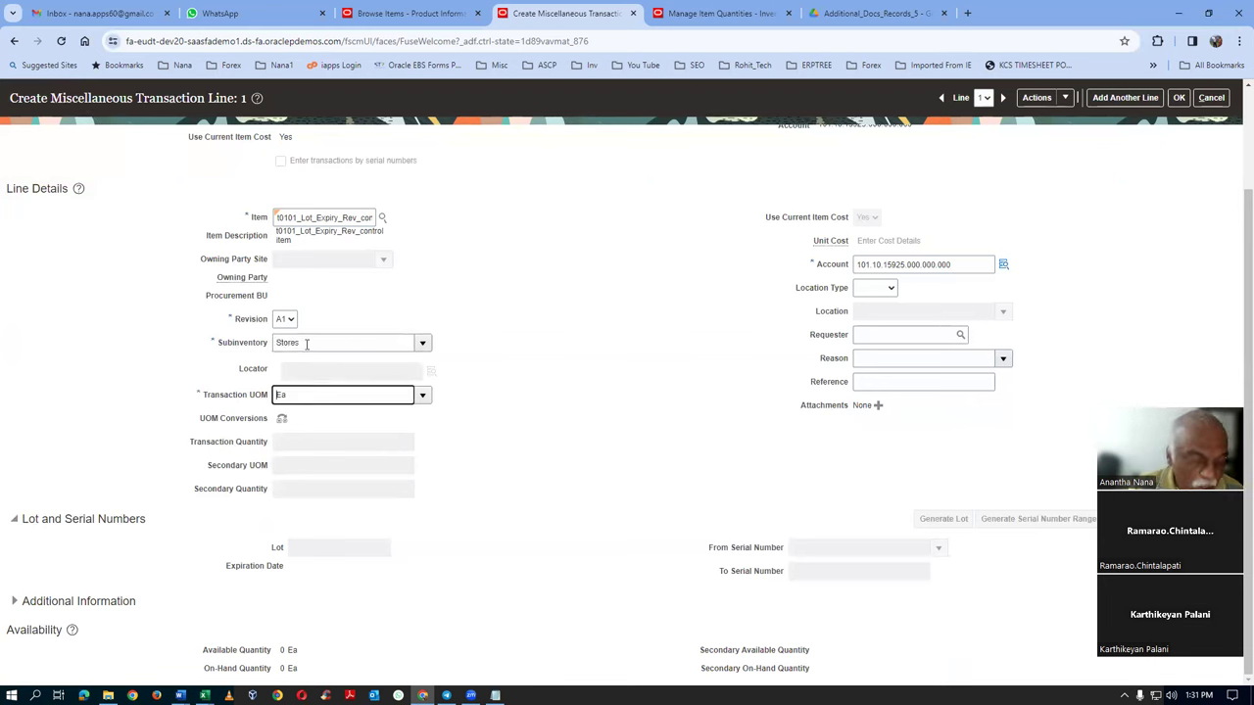
{"action": "left_click", "coordinate": [337, 547]}
{"action": "key", "text": "alt+Tab"}
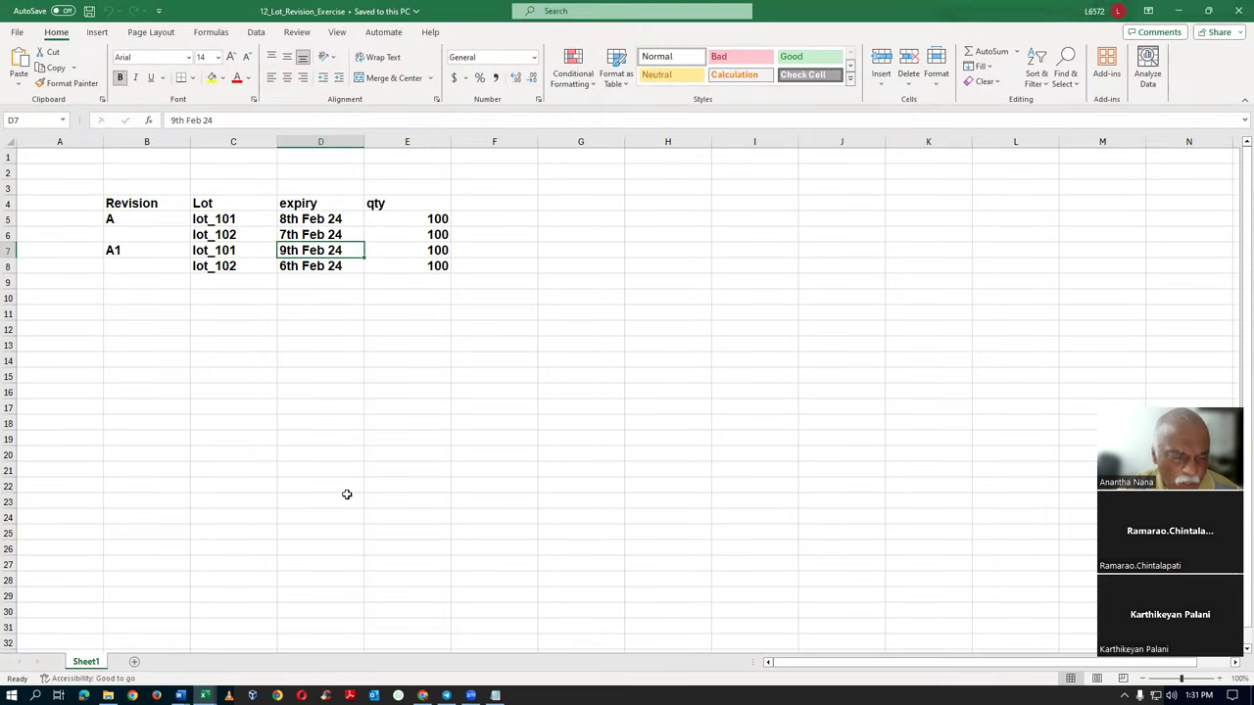
{"action": "key", "text": "alt+Tab"}
{"action": "type", "text": "lo"}
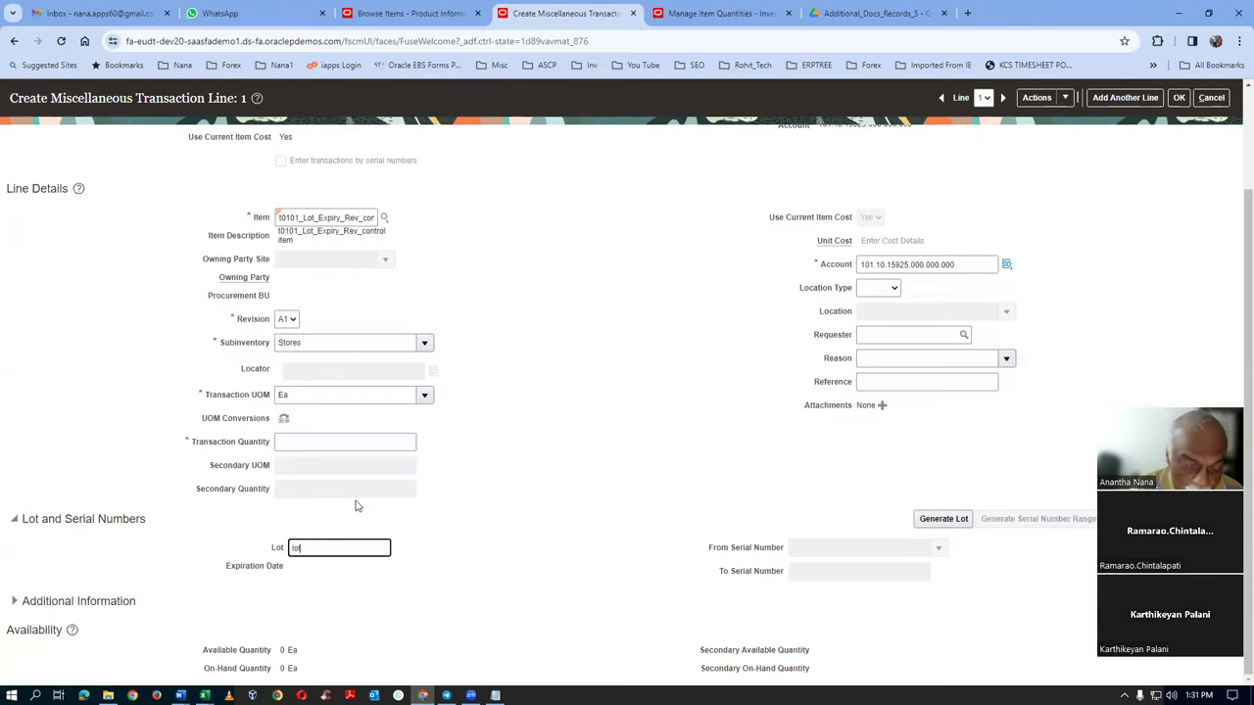
{"action": "key", "text": "Tab"}
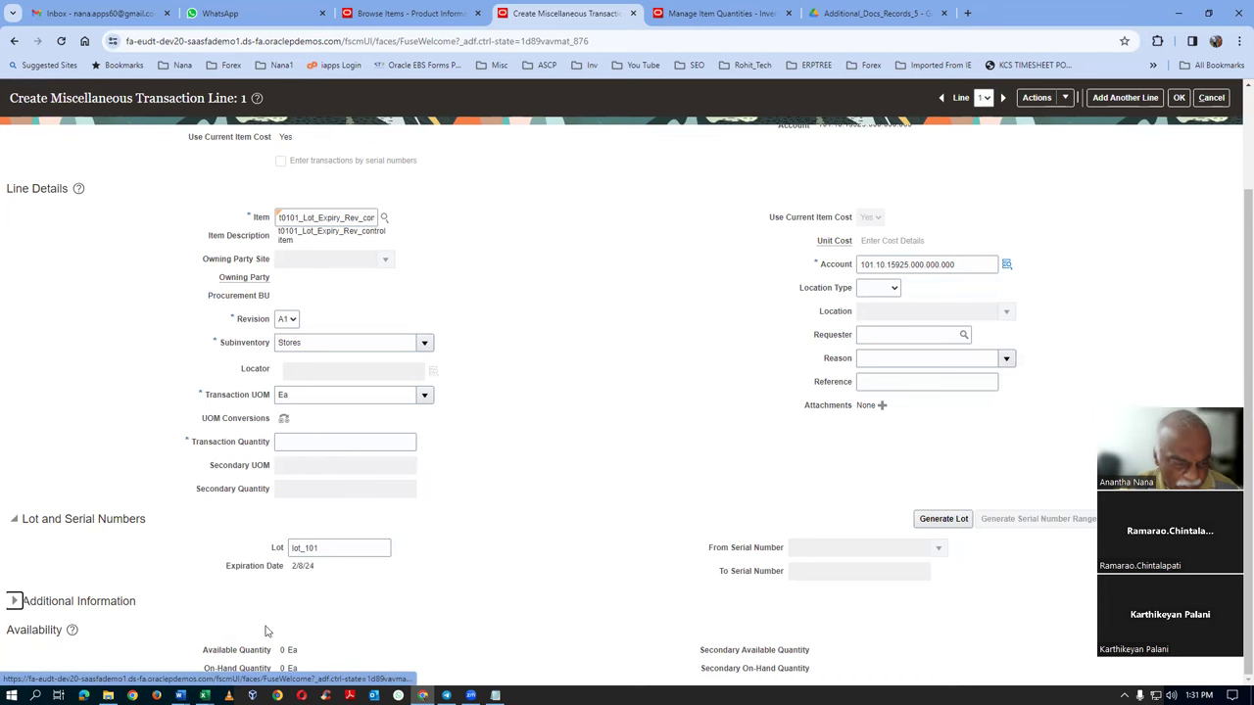
Compare the expiration date filled in for lot_101 with the one planned in the Excel workbook
{"action": "key", "text": "alt+Tab"}
{"action": "key", "text": "alt+Tab"}
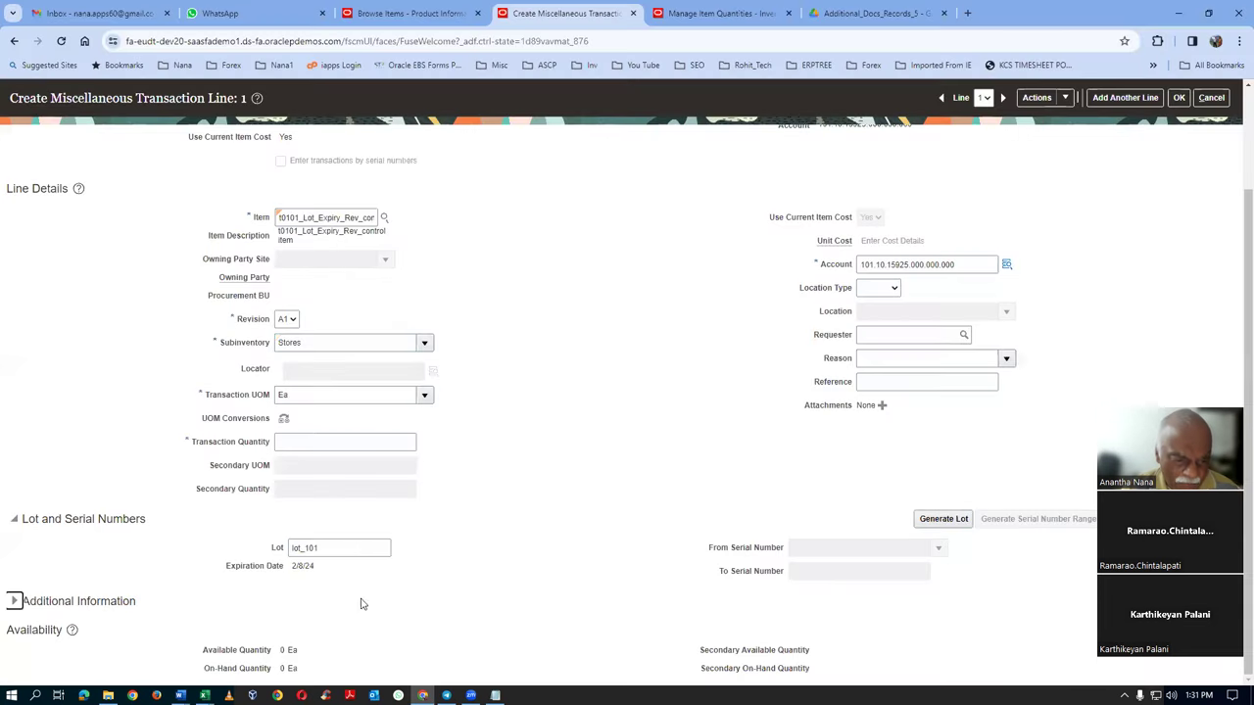
{"action": "left_click", "coordinate": [285, 583]}
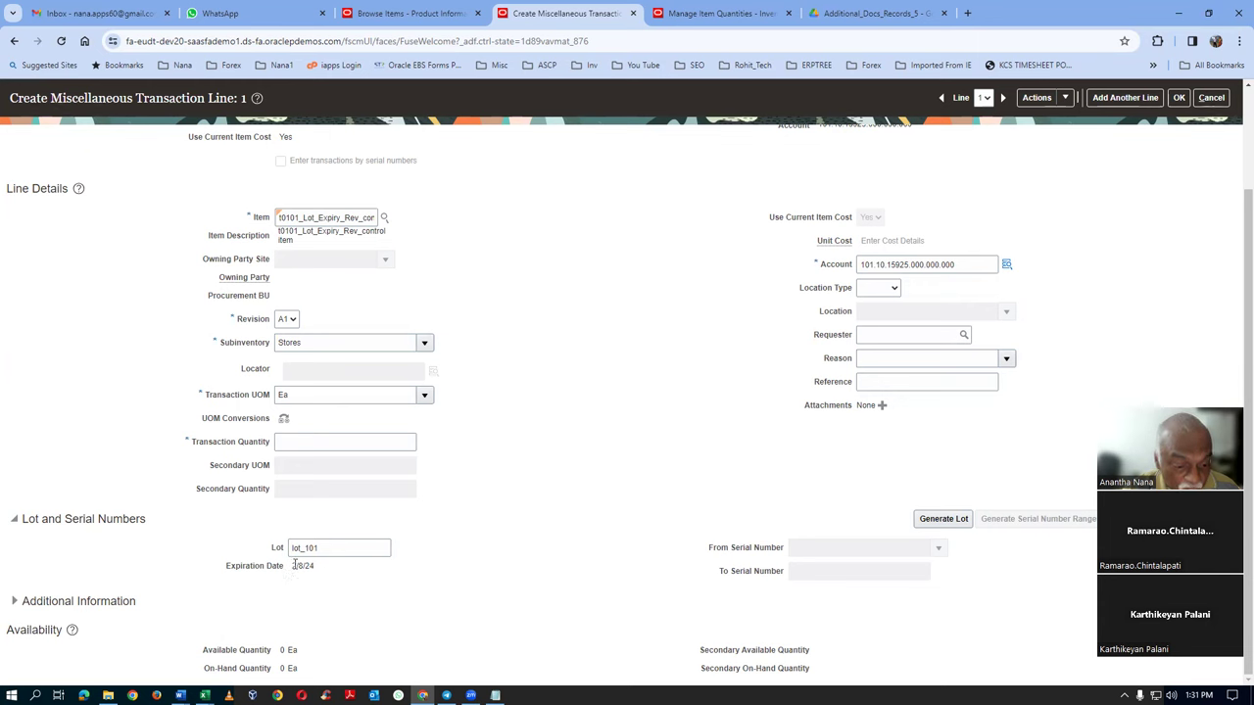
{"action": "left_click_drag", "start_coordinate": [292, 570], "coordinate": [323, 573]}
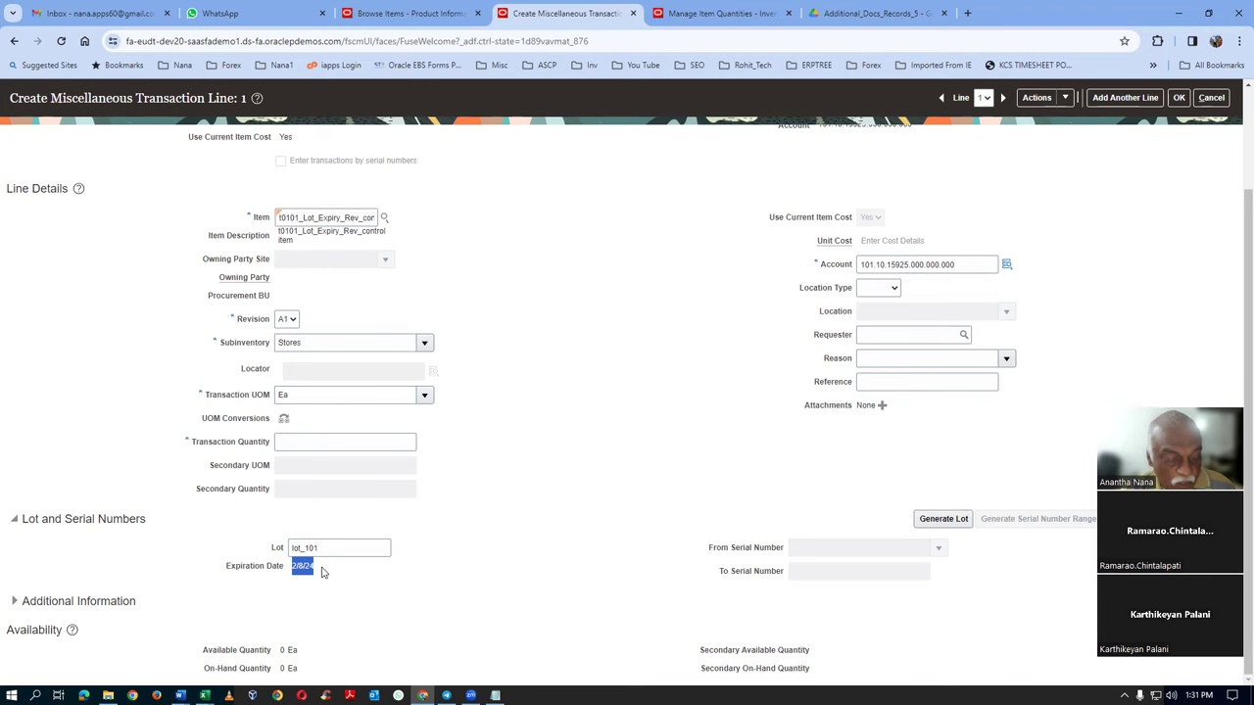
Switch to the Excel workbook and rename revision A1's first lot in cell C7 to lot_103
{"action": "key", "text": "alt+Tab"}
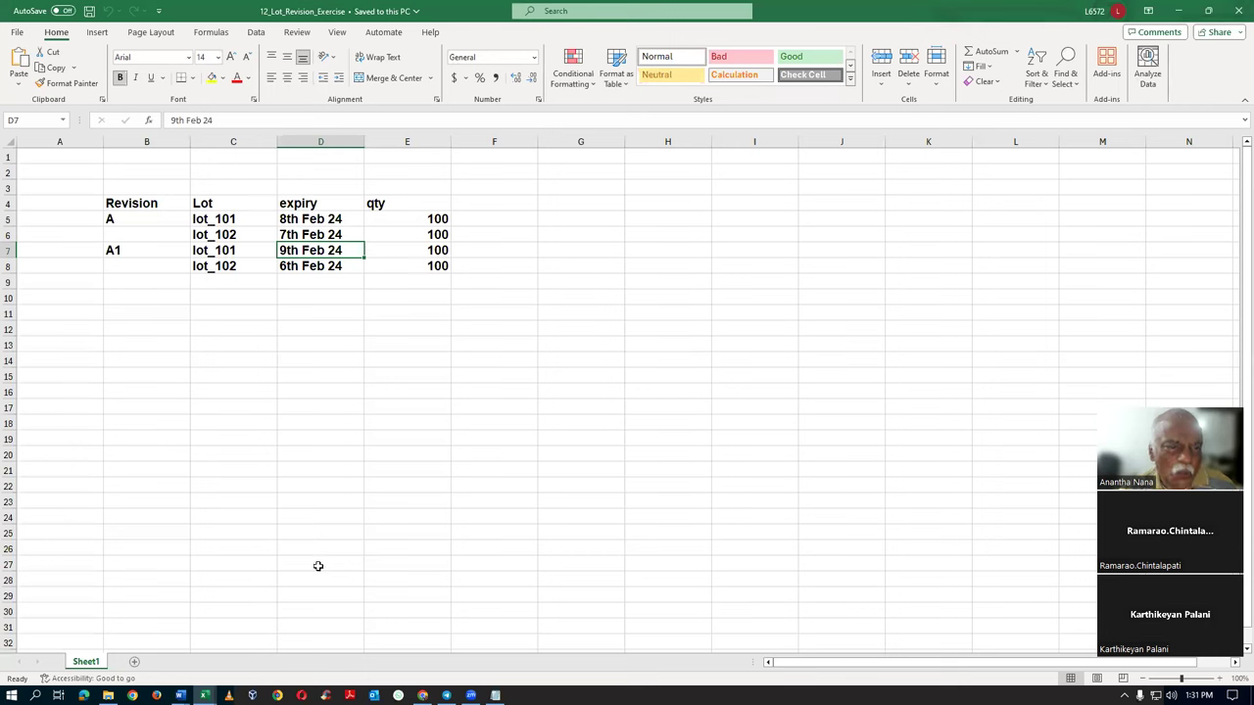
{"action": "left_click", "coordinate": [199, 346]}
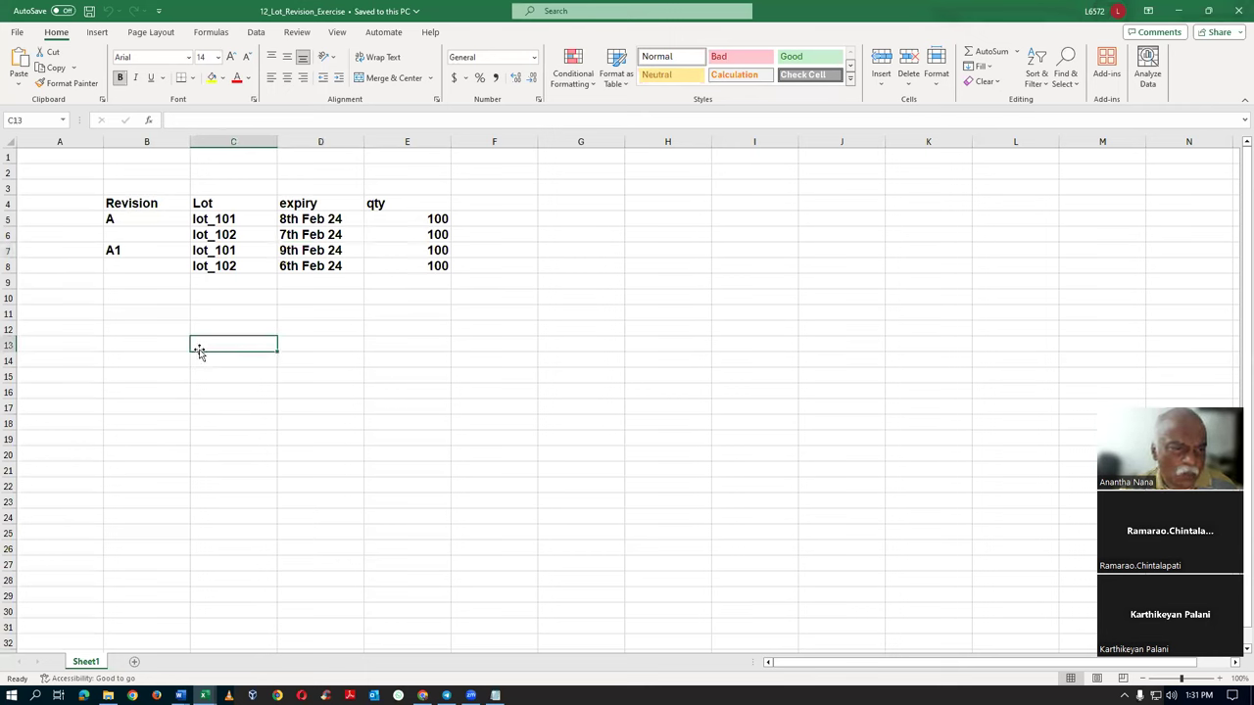
{"action": "left_click", "coordinate": [261, 251]}
{"action": "double_click", "coordinate": [259, 251]}
{"action": "key", "text": "BackSpace"}
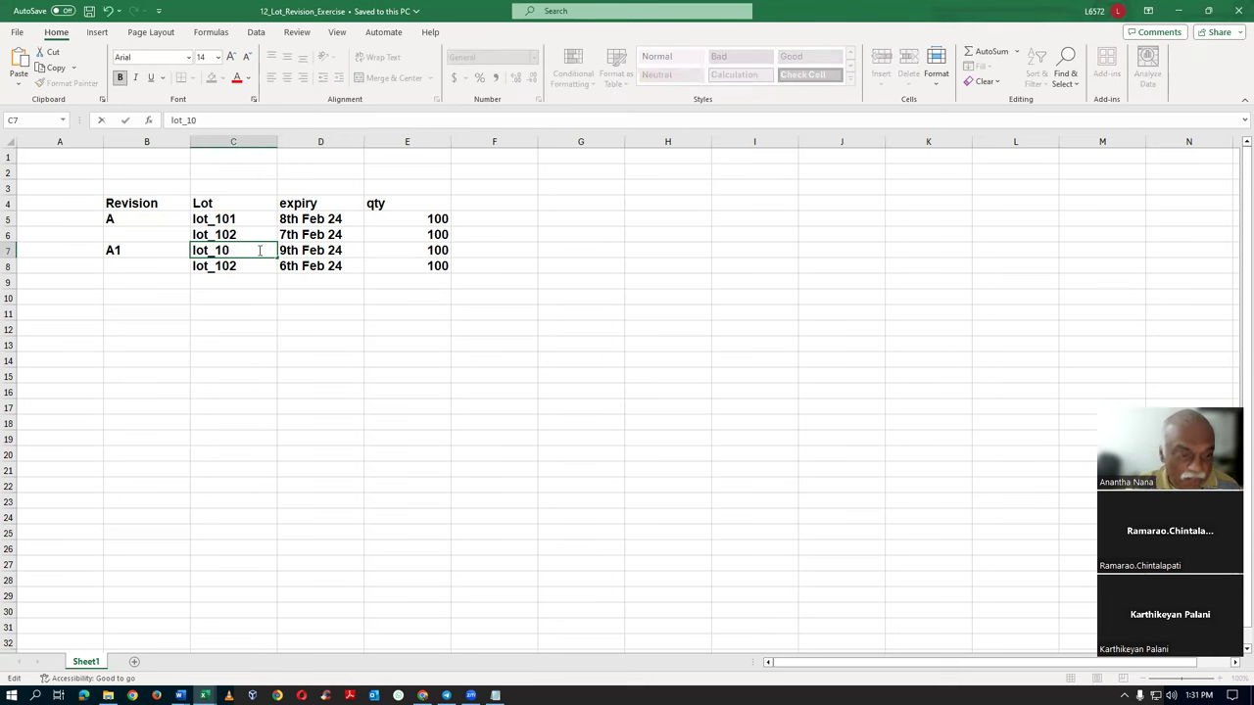
{"action": "type", "text": "3"}
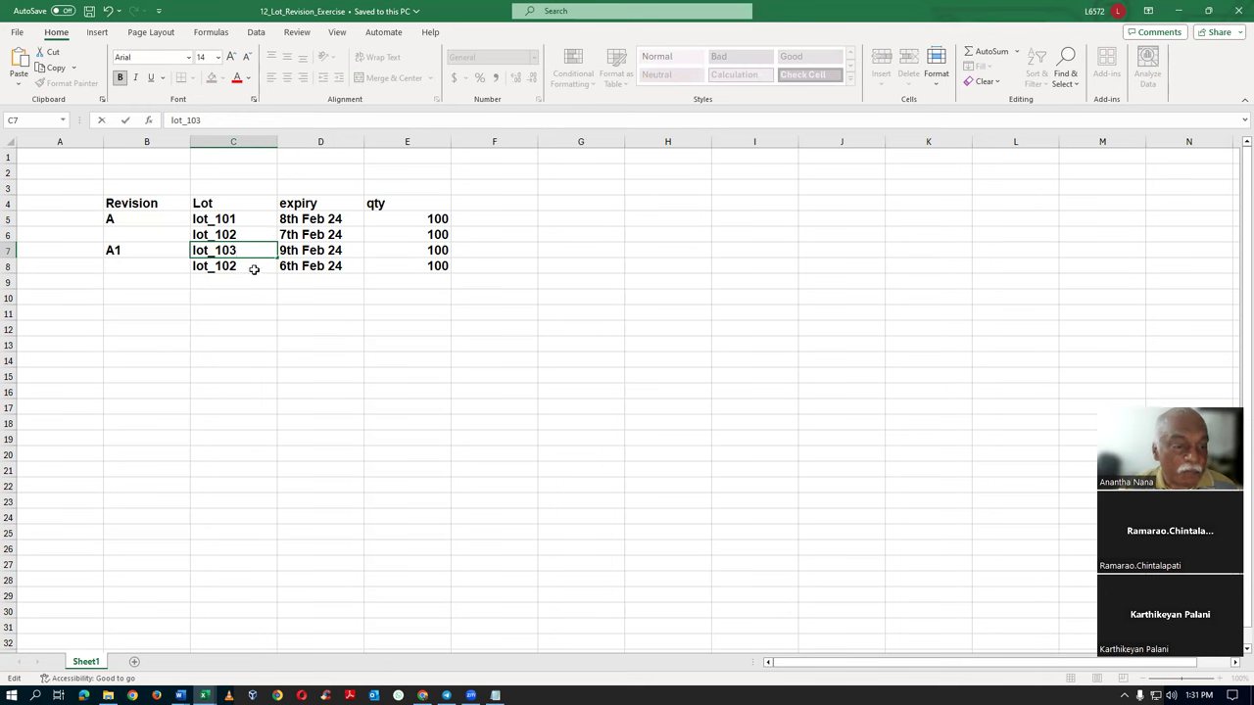
Rename revision A1's second lot in cell C8 to lot_104 and save the workbook
{"action": "left_click", "coordinate": [254, 266]}
{"action": "double_click", "coordinate": [254, 266]}
{"action": "key", "text": "BackSpace"}
{"action": "type", "text": "4"}
{"action": "left_click", "coordinate": [277, 272]}
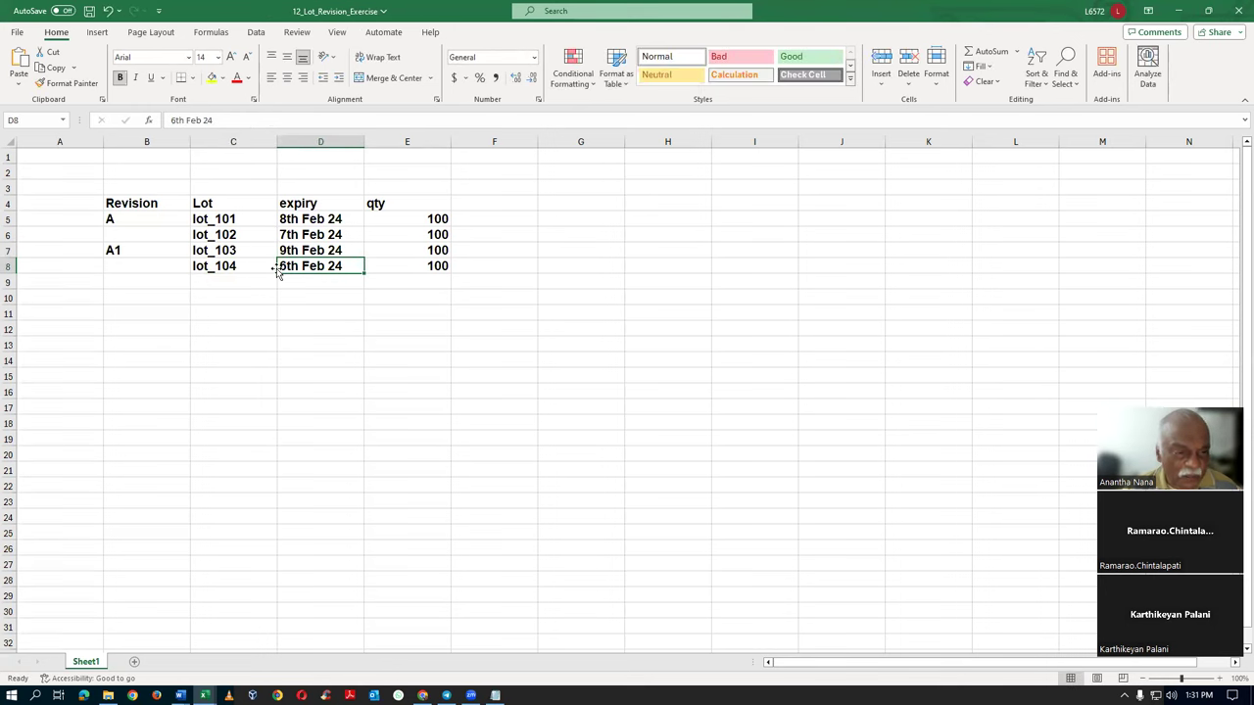
{"action": "key", "text": "ctrl+s"}
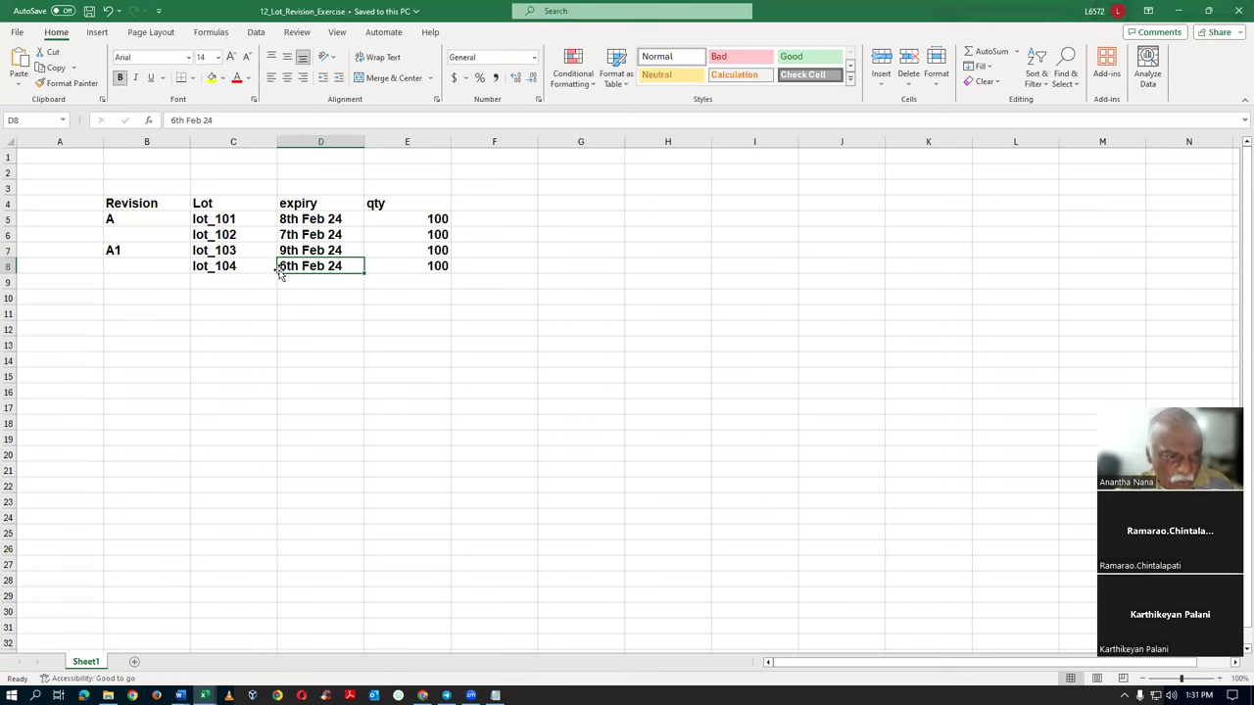
Check revision A1's lot names in the workbook, return to Oracle Fusion and change the receipt line's lot to lot_103
{"action": "left_click", "coordinate": [258, 249]}
{"action": "left_click", "coordinate": [258, 266]}
{"action": "left_click", "coordinate": [256, 247]}
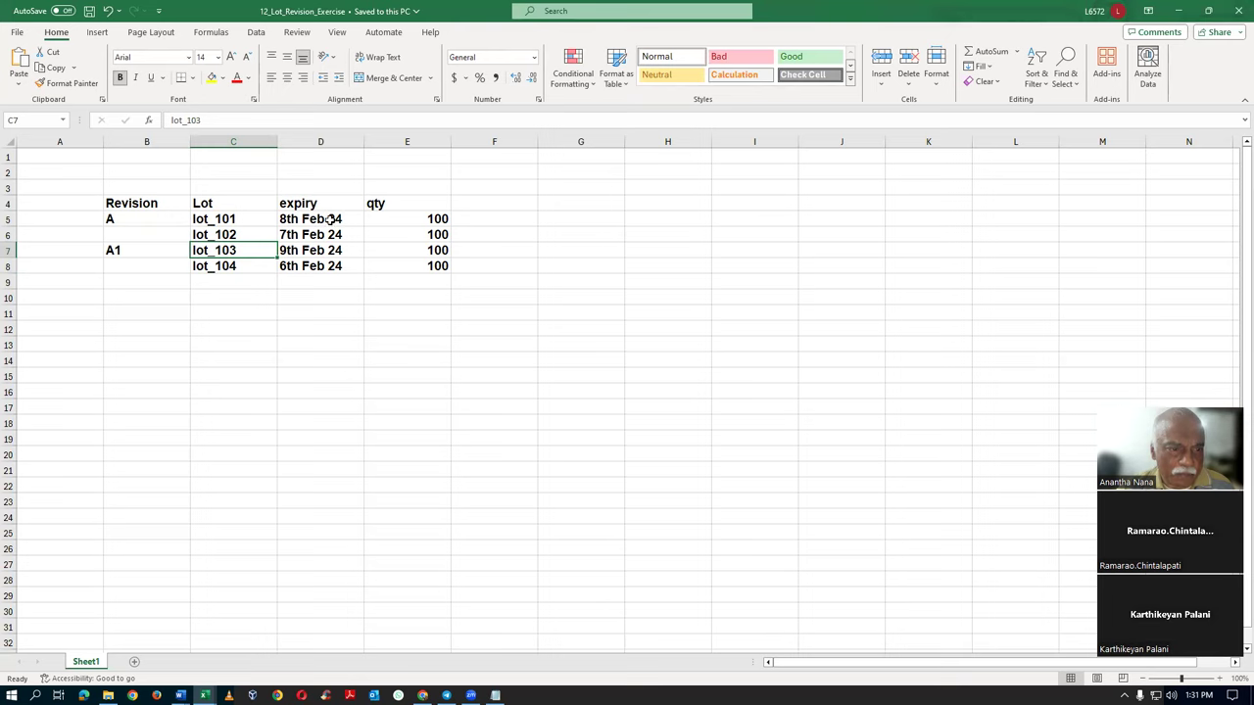
{"action": "key", "text": "alt+Tab"}
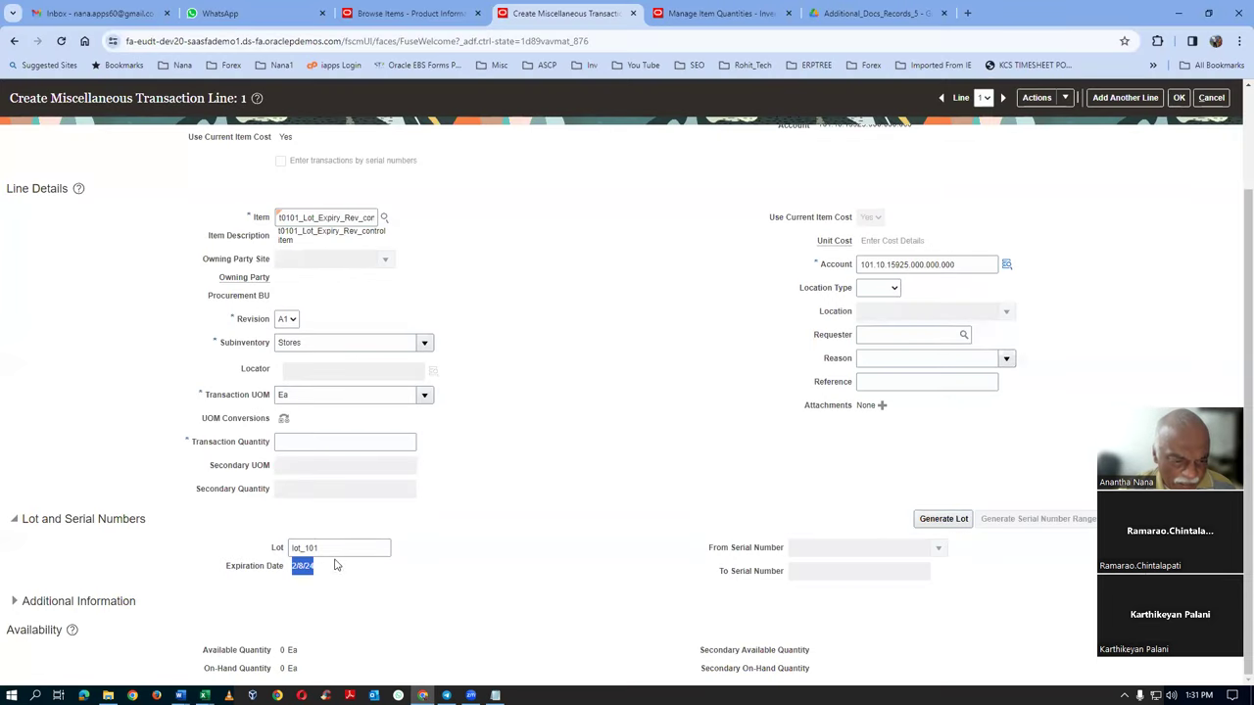
{"action": "left_click", "coordinate": [335, 549]}
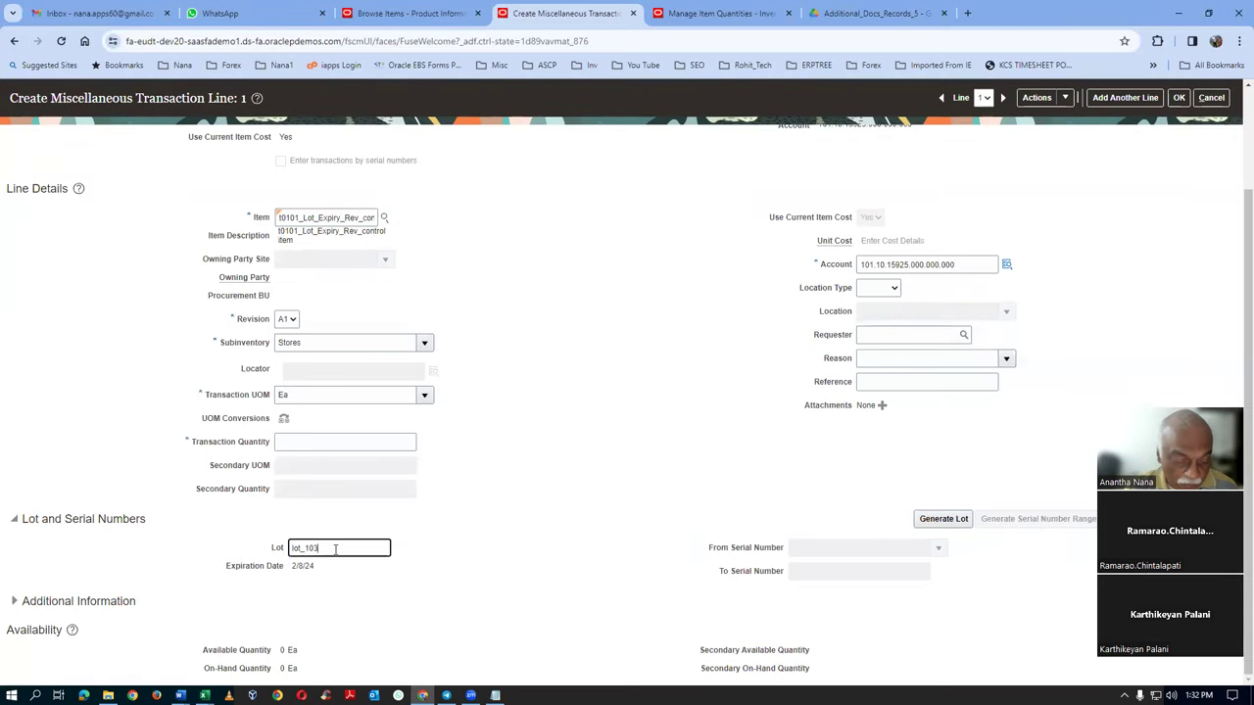
{"action": "key", "text": "Tab"}
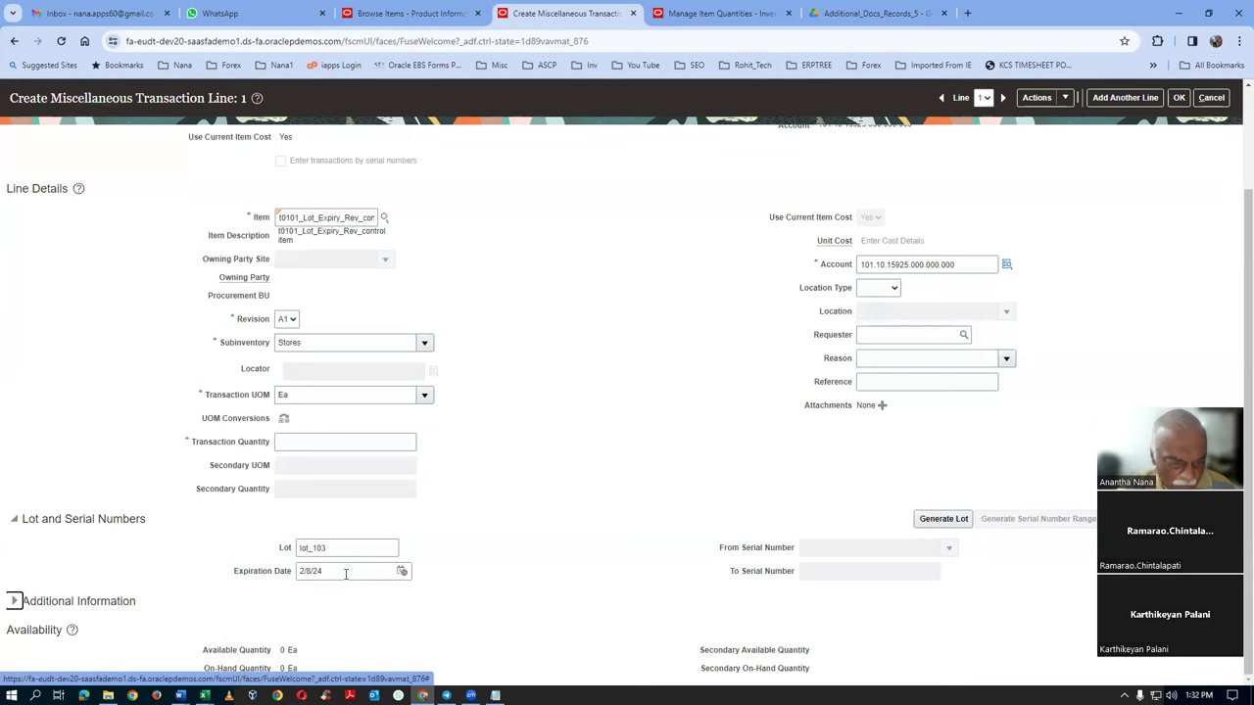
Look up lot_103's planned expiry in the Excel workbook and set the lot's expiration date in Oracle Fusion to 2/9/24
{"action": "key", "text": "alt+Tab"}
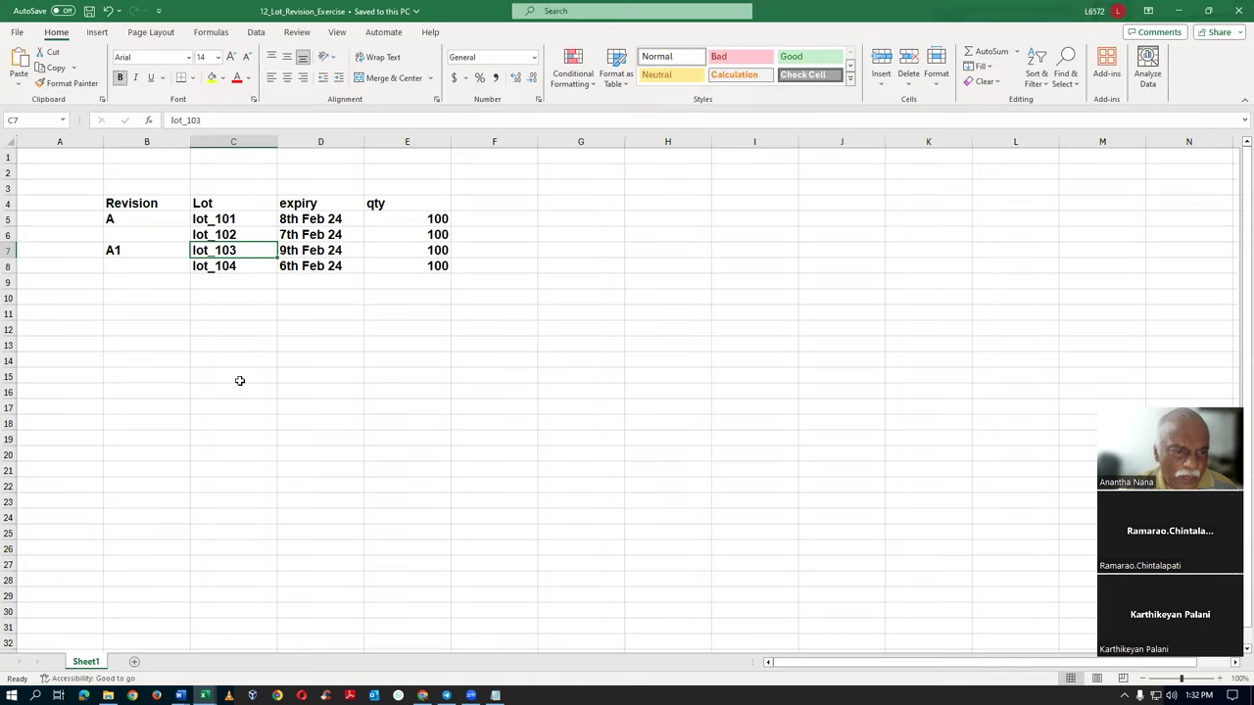
{"action": "left_click", "coordinate": [351, 251]}
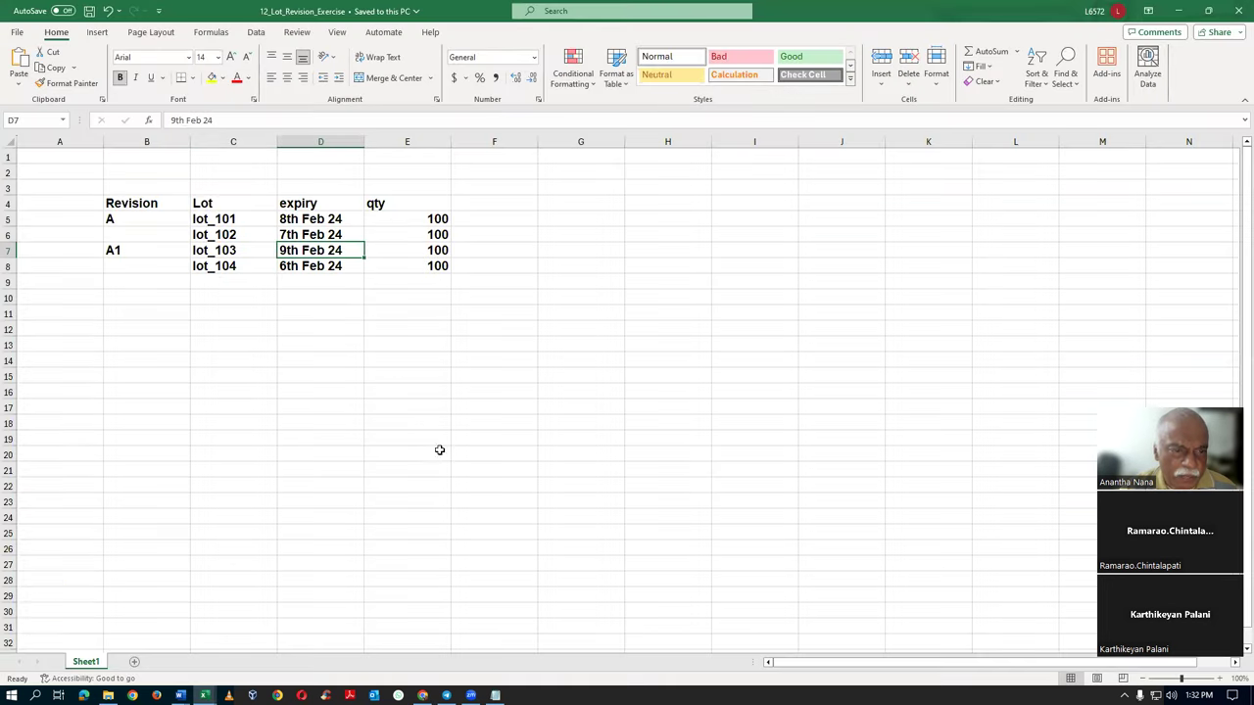
{"action": "left_click", "coordinate": [244, 217]}
{"action": "left_click", "coordinate": [125, 252]}
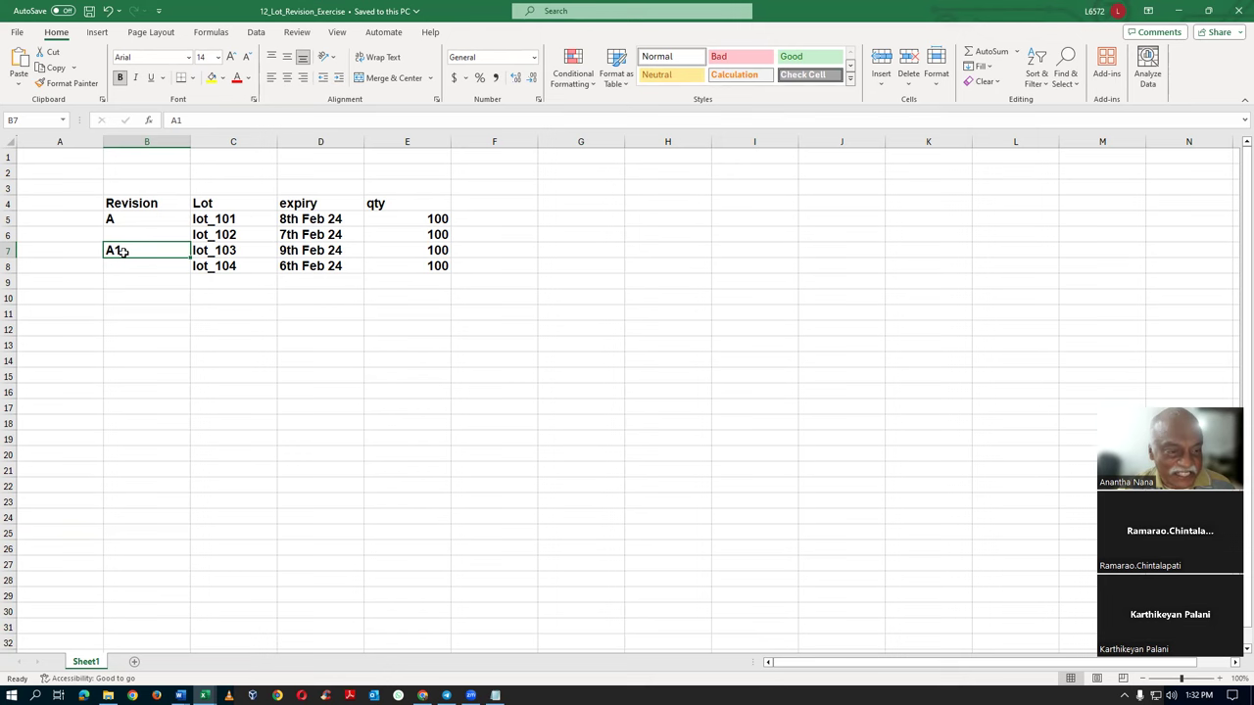
{"action": "left_click", "coordinate": [350, 249]}
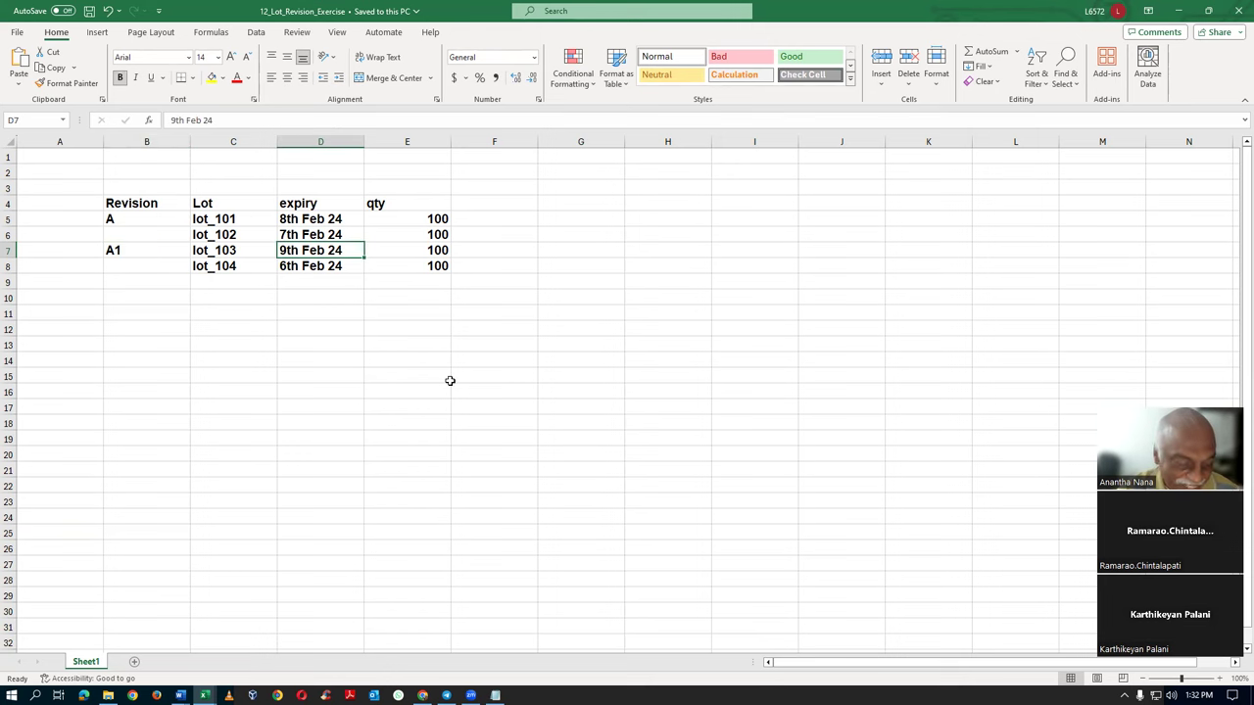
{"action": "key", "text": "alt+Tab"}
{"action": "left_click", "coordinate": [402, 571]}
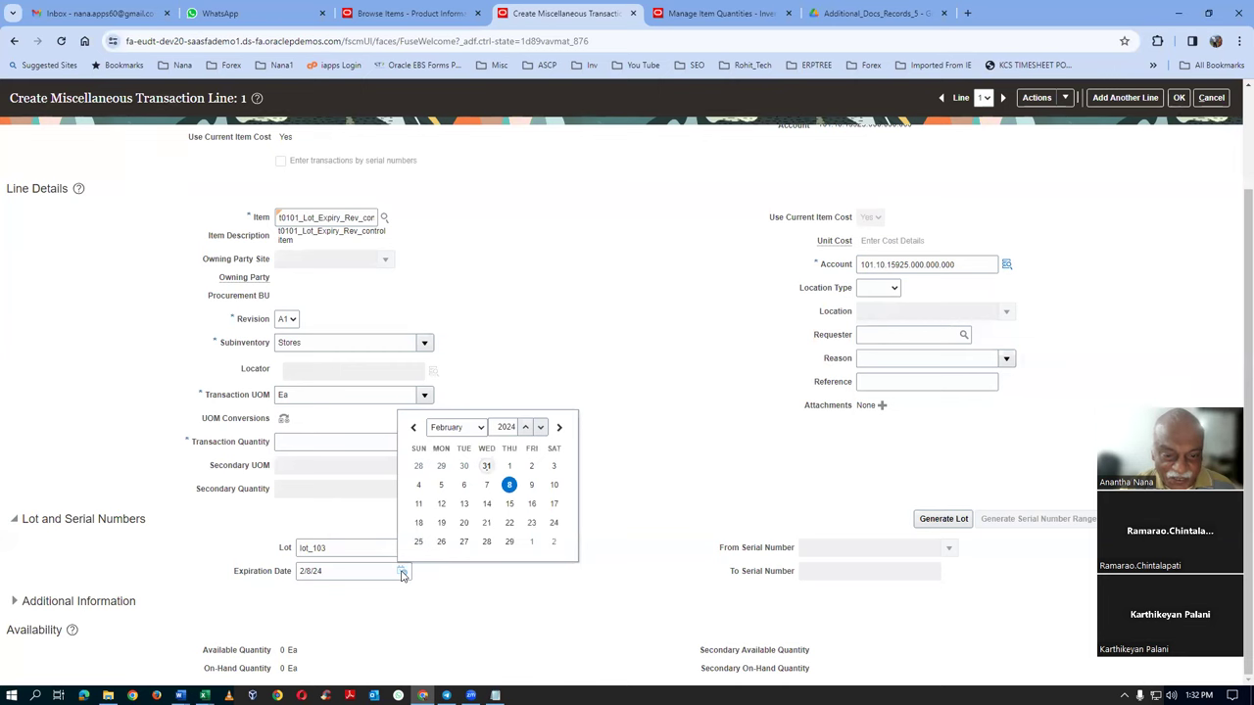
{"action": "left_click", "coordinate": [532, 485]}
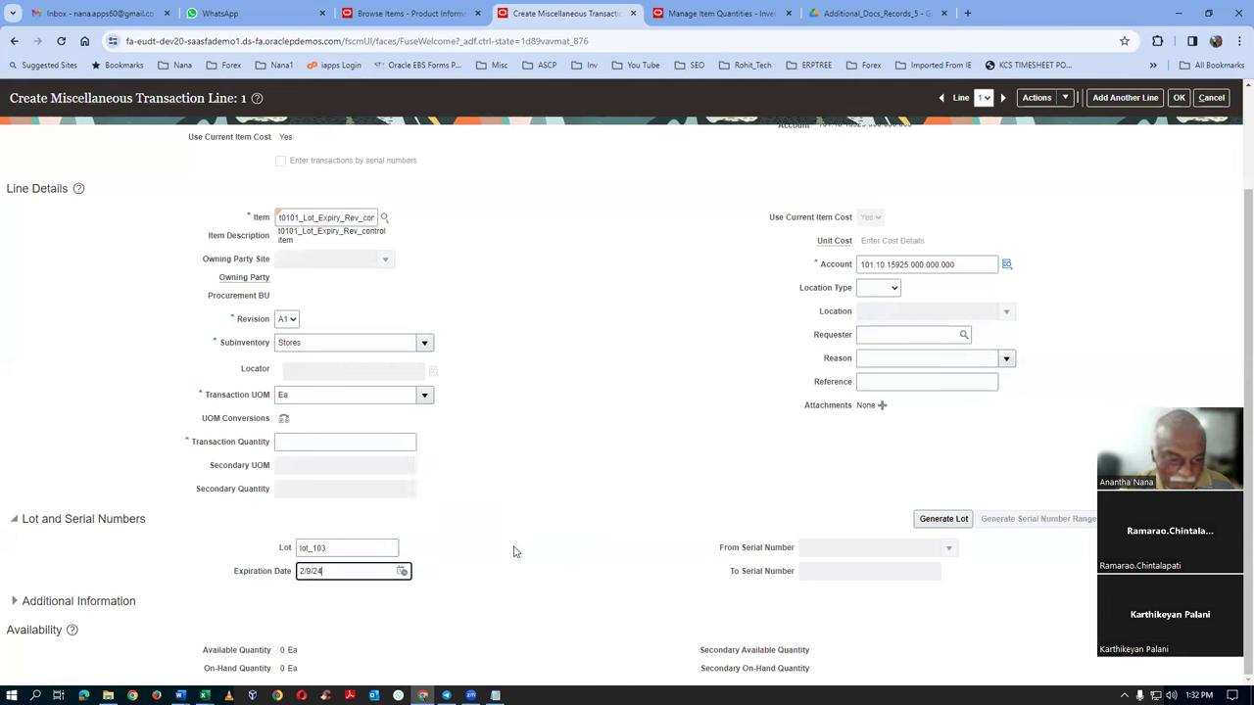
Set the lot_103 line's transaction quantity to 100 and copy the line's account code
{"action": "left_click", "coordinate": [326, 442]}
{"action": "type", "text": "100"}
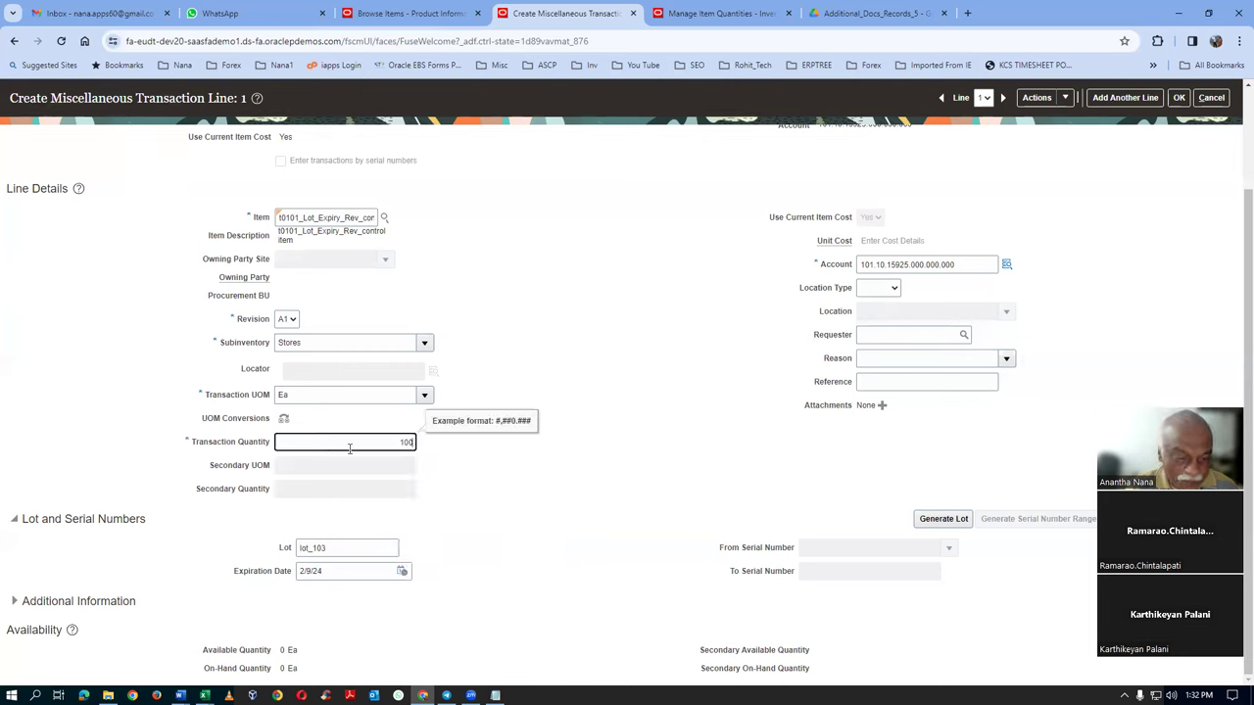
{"action": "key", "text": "Tab"}
{"action": "key", "text": "ctrl+c"}
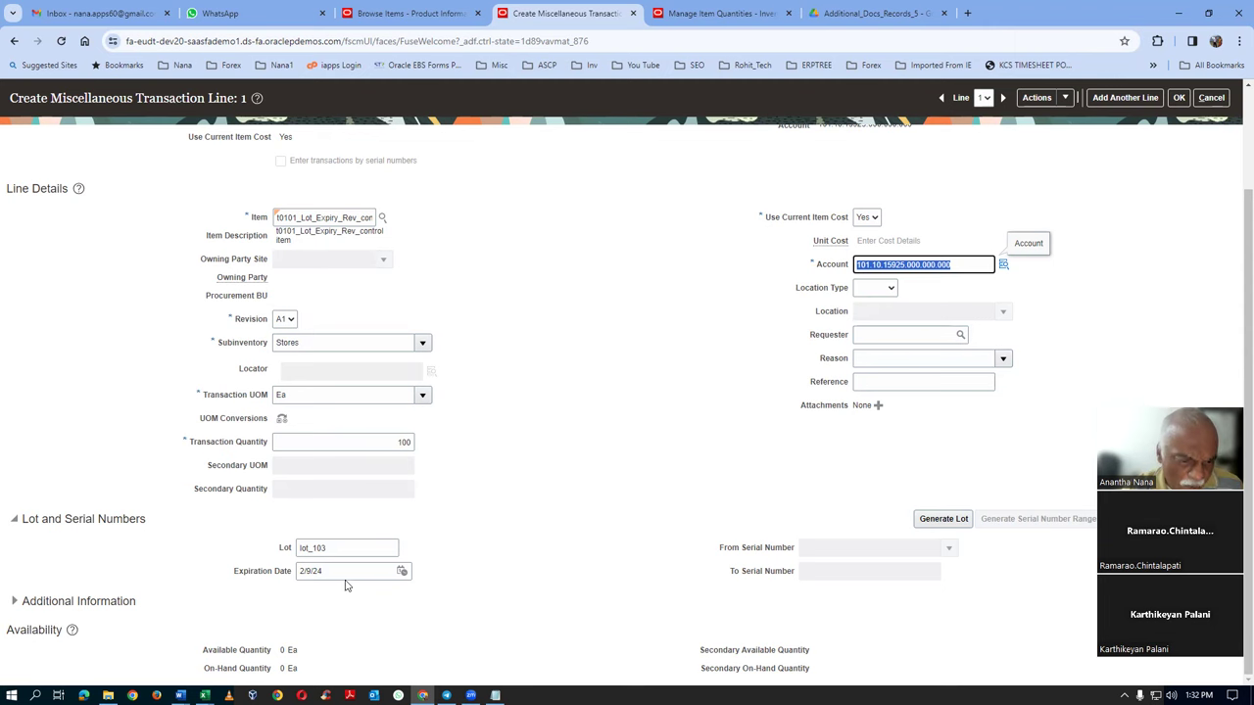
Accept the lot_103 line, submit the miscellaneous receipt and acknowledge the confirmation
{"action": "left_click", "coordinate": [1179, 97]}
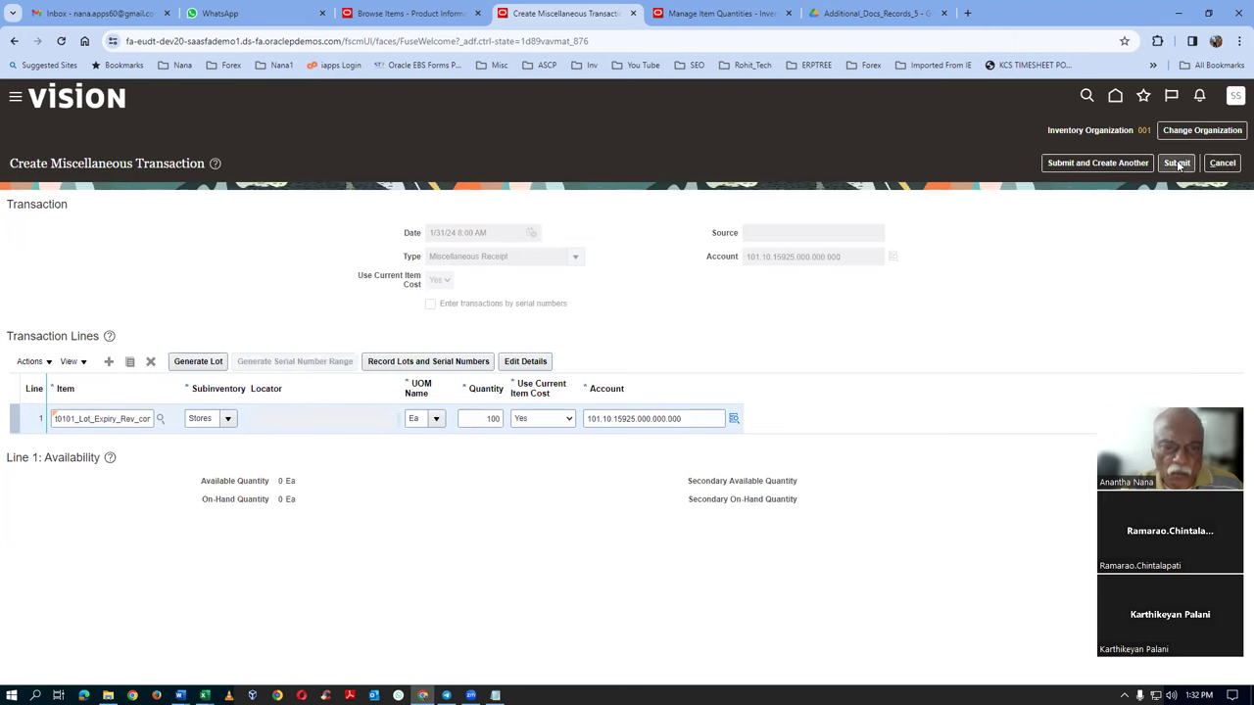
{"action": "left_click", "coordinate": [1179, 164]}
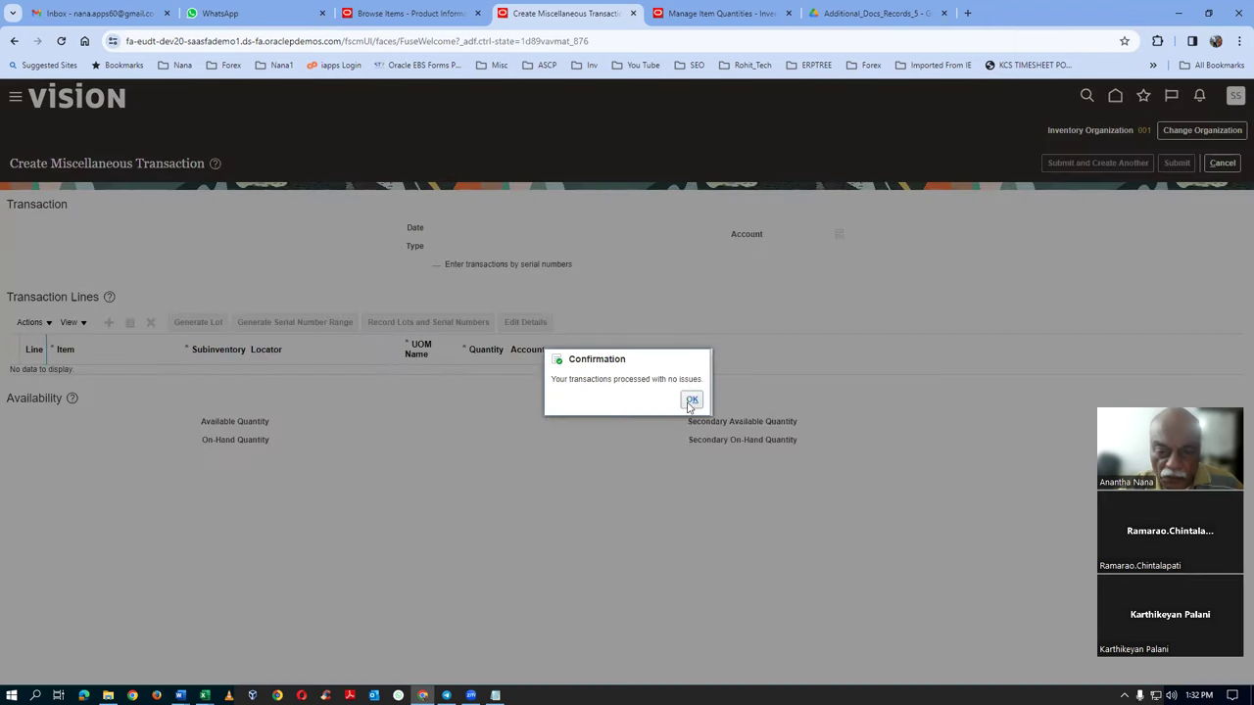
{"action": "left_click", "coordinate": [691, 402]}
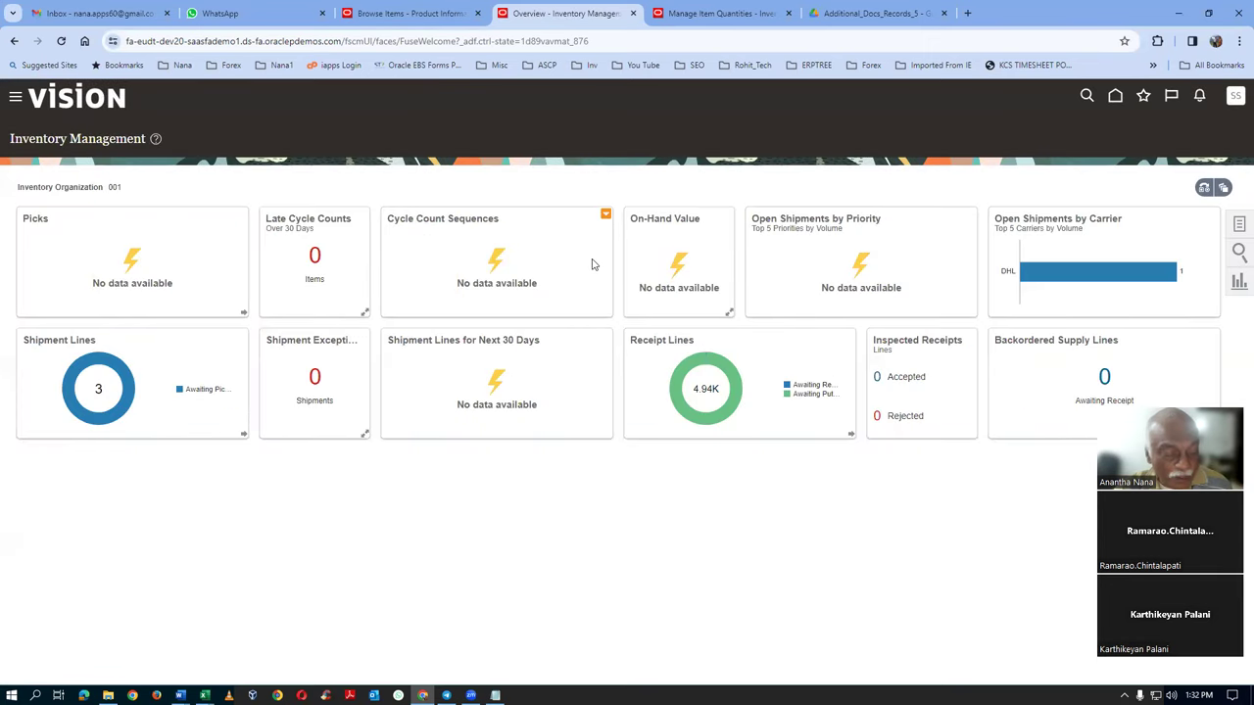
Check the planned lot name and expiry of revision A1's second lot in the Excel workbook, returning to Oracle Fusion
{"action": "key", "text": "alt+Tab"}
{"action": "left_click", "coordinate": [249, 265]}
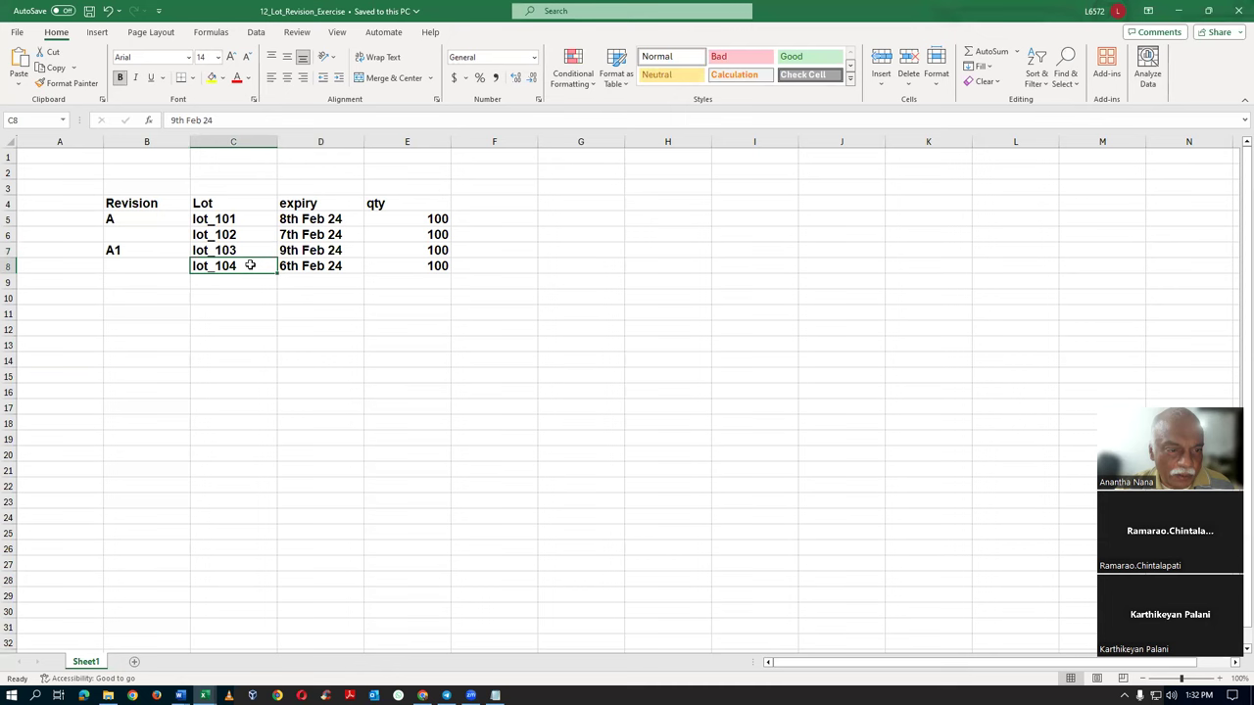
{"action": "left_click", "coordinate": [348, 266]}
{"action": "key", "text": "alt+Tab"}
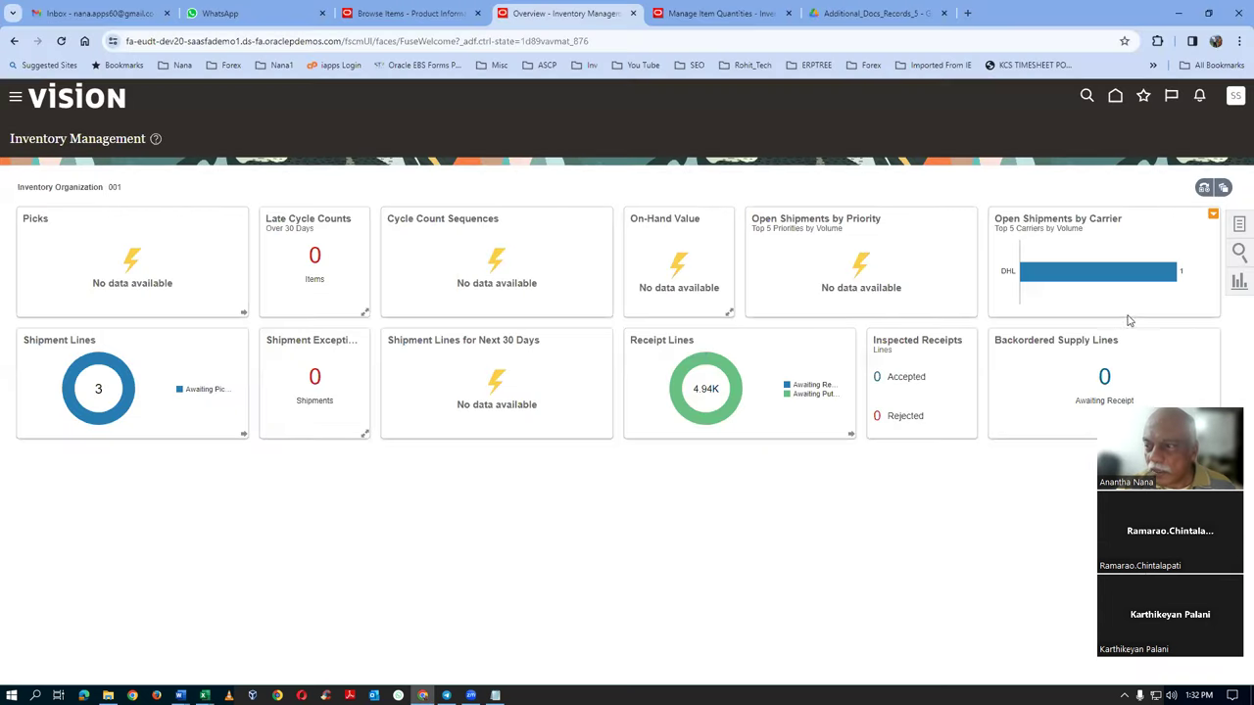
Create another miscellaneous transaction of type Miscellaneous Receipt with the copied account and Use Current Item Cost set to Yes
{"action": "left_click", "coordinate": [1239, 227]}
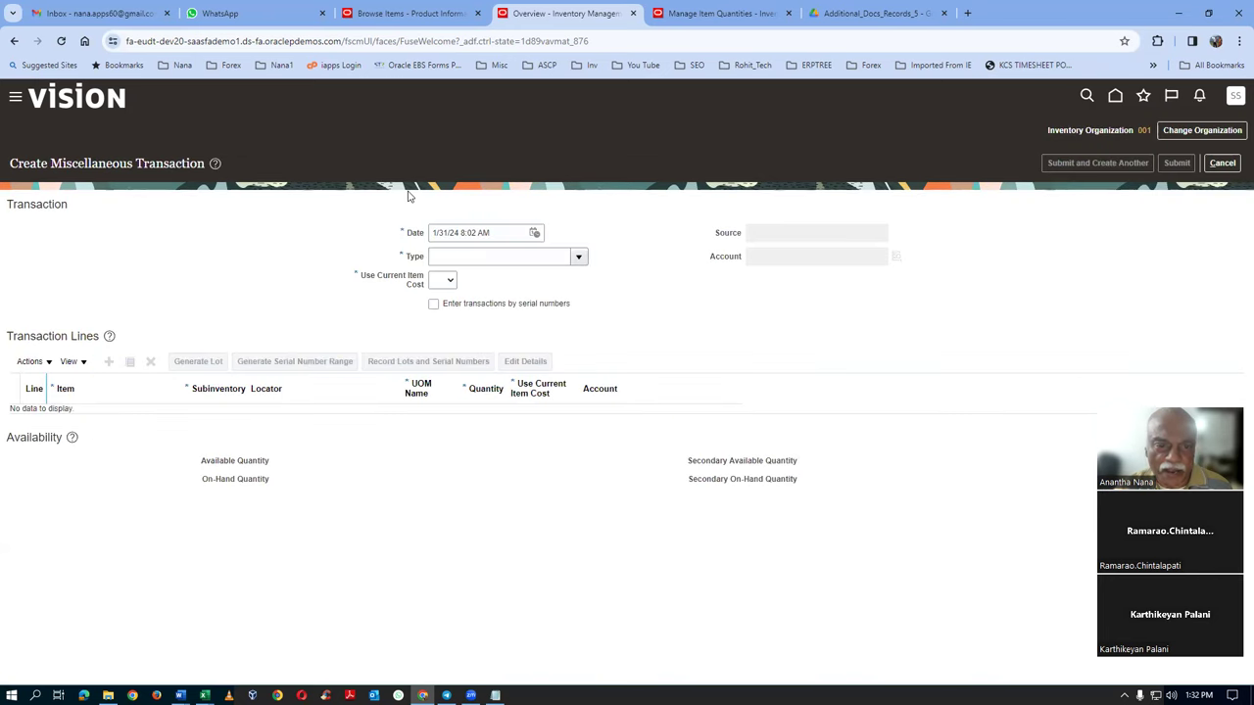
{"action": "left_click", "coordinate": [578, 259]}
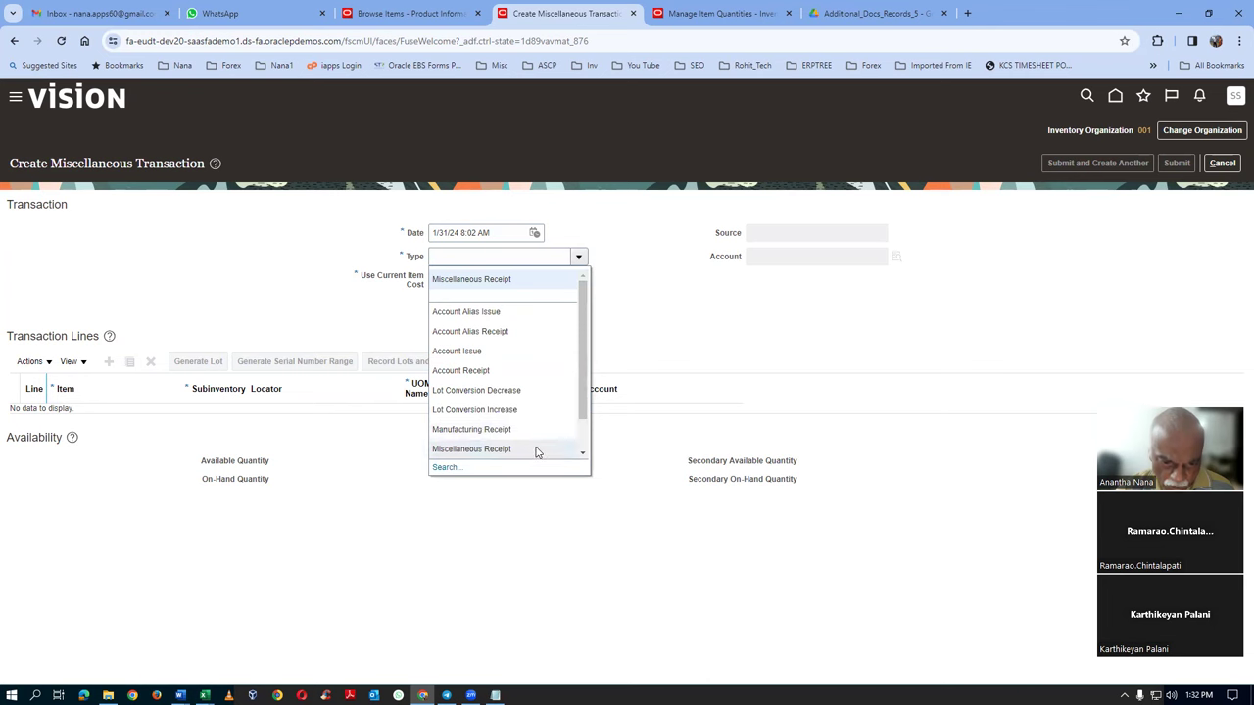
{"action": "left_click", "coordinate": [538, 448]}
{"action": "left_click", "coordinate": [783, 259]}
{"action": "key", "text": "ctrl+v"}
{"action": "left_click", "coordinate": [440, 283]}
{"action": "left_click", "coordinate": [440, 302]}
Add a transaction line for item t0101_Lot_Expiry_Rev_control and open its details
{"action": "left_click", "coordinate": [108, 363]}
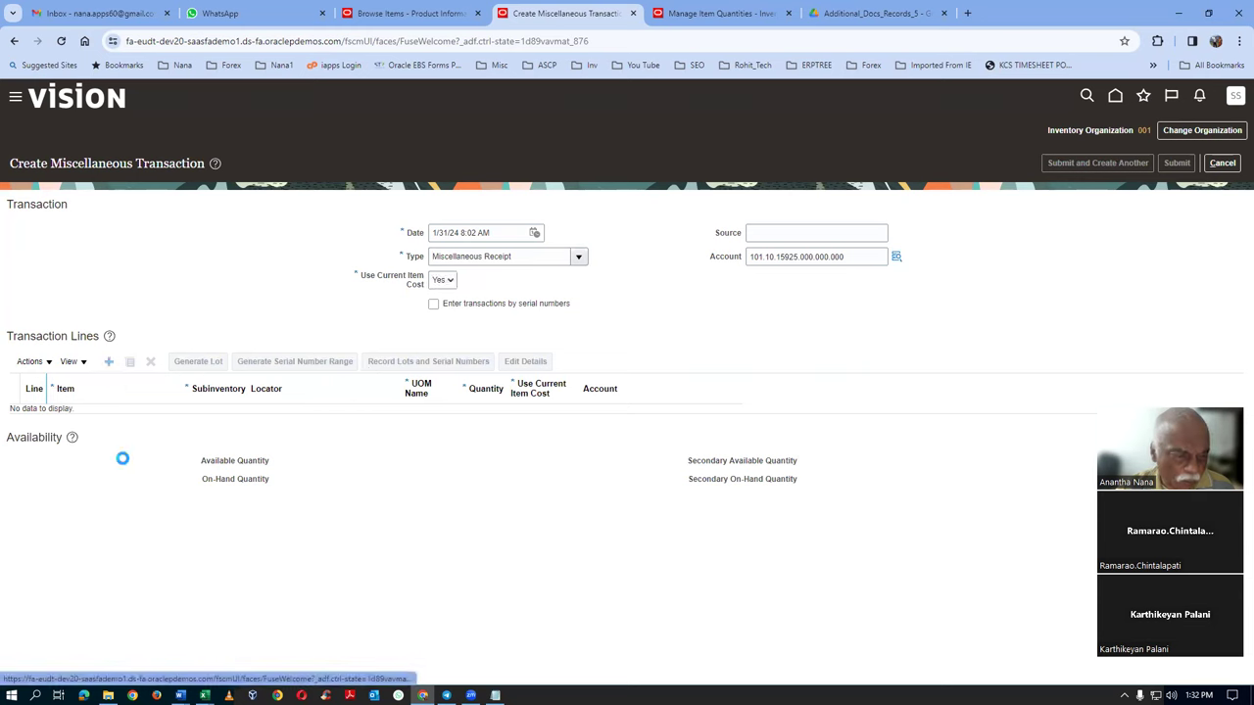
{"action": "type", "text": "t0101"}
{"action": "key", "text": "Tab"}
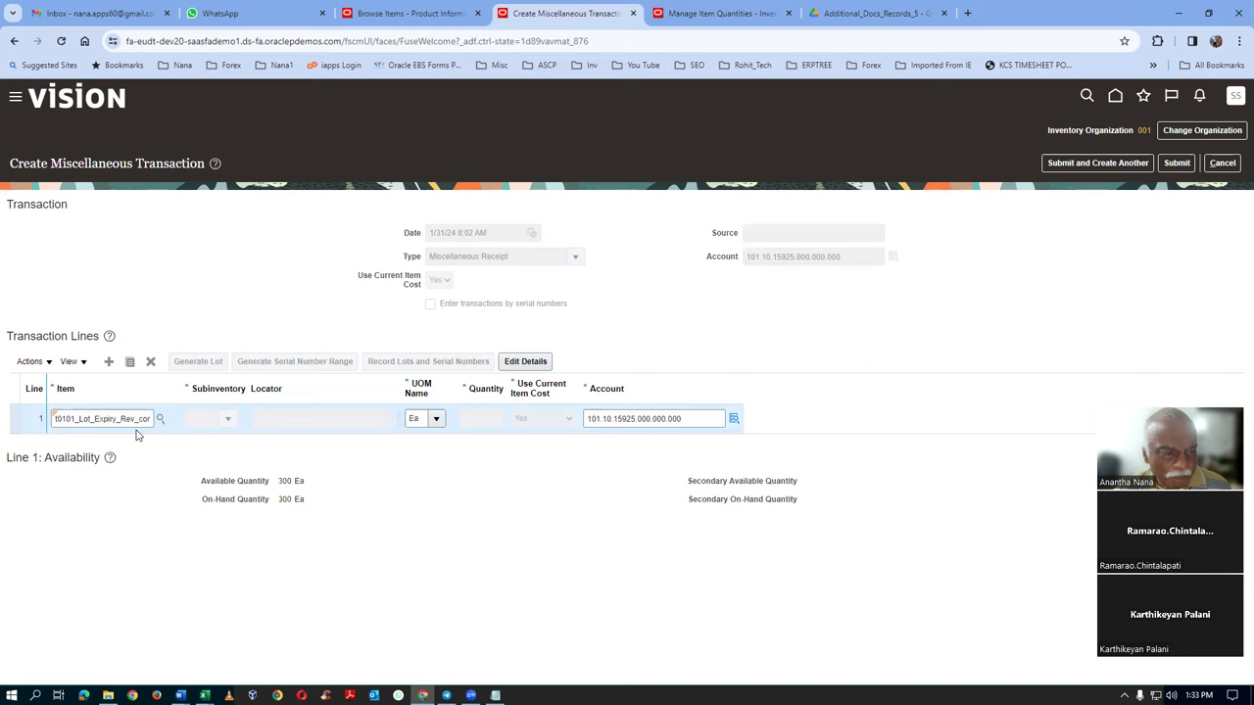
{"action": "left_click", "coordinate": [526, 361]}
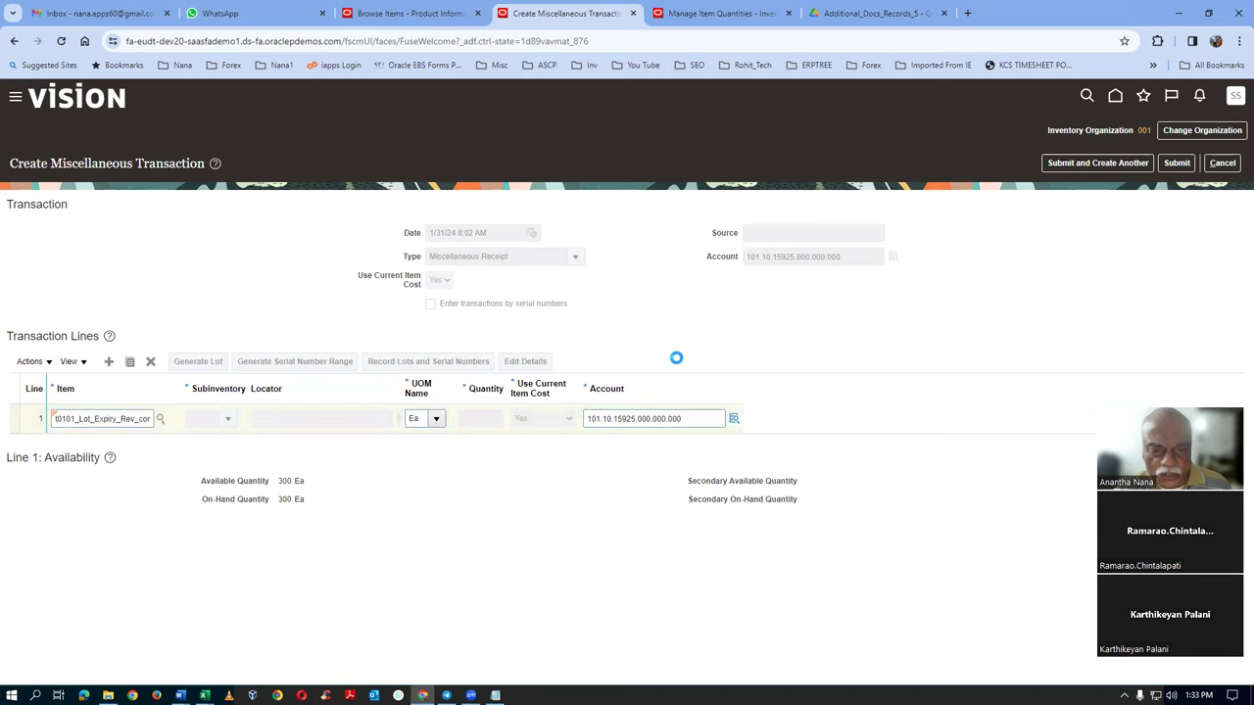
Set the receipt line's revision to A1 and its subinventory to Stores
{"action": "left_click", "coordinate": [290, 443]}
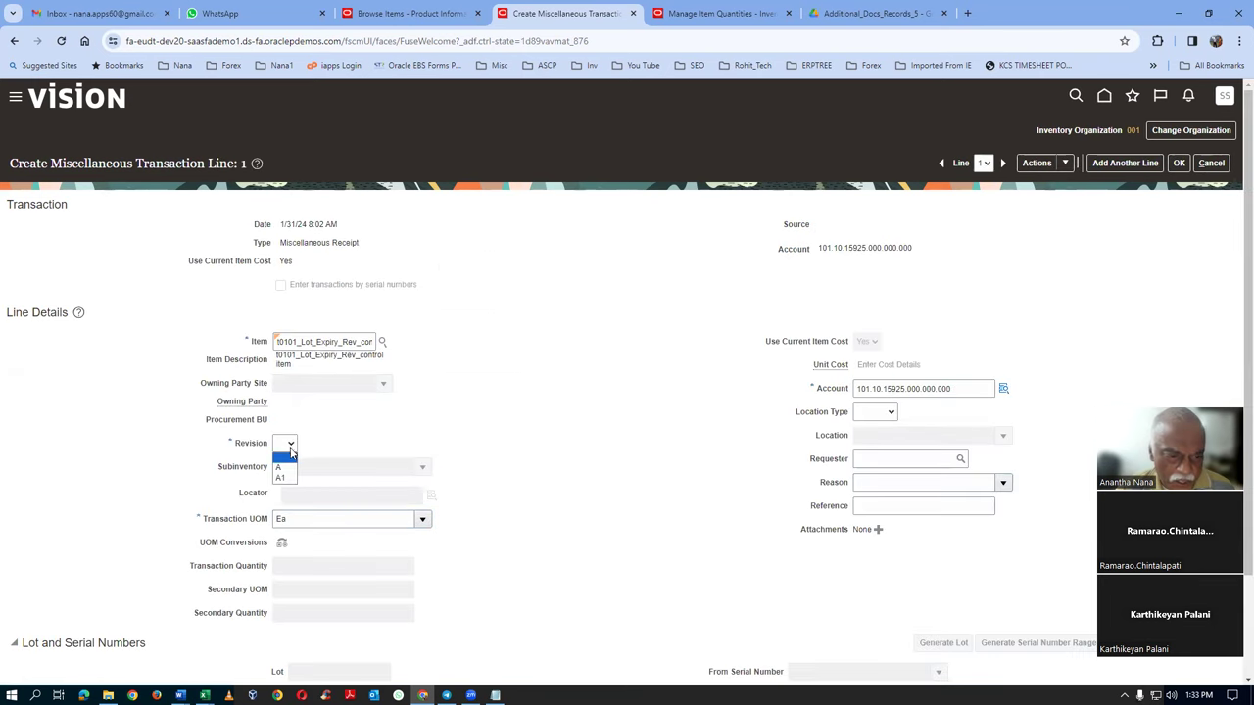
{"action": "left_click", "coordinate": [284, 478]}
{"action": "left_click", "coordinate": [328, 468]}
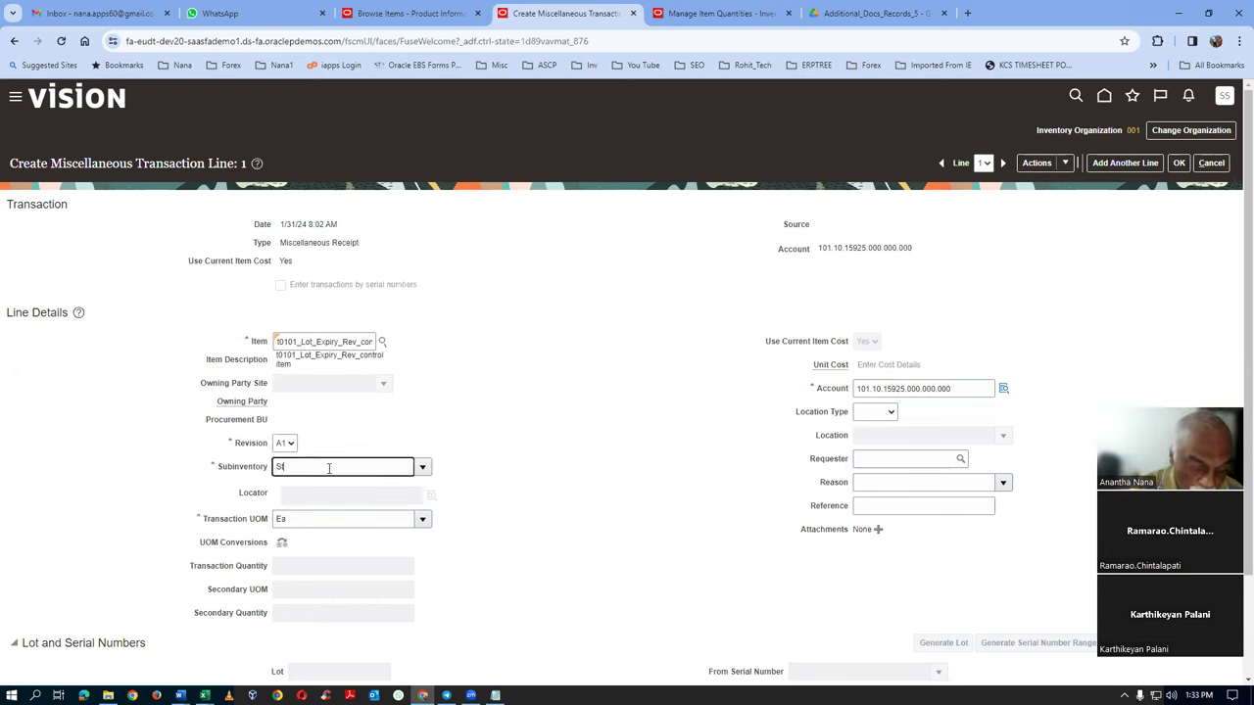
{"action": "type", "text": "Stores"}
{"action": "key", "text": "Tab"}
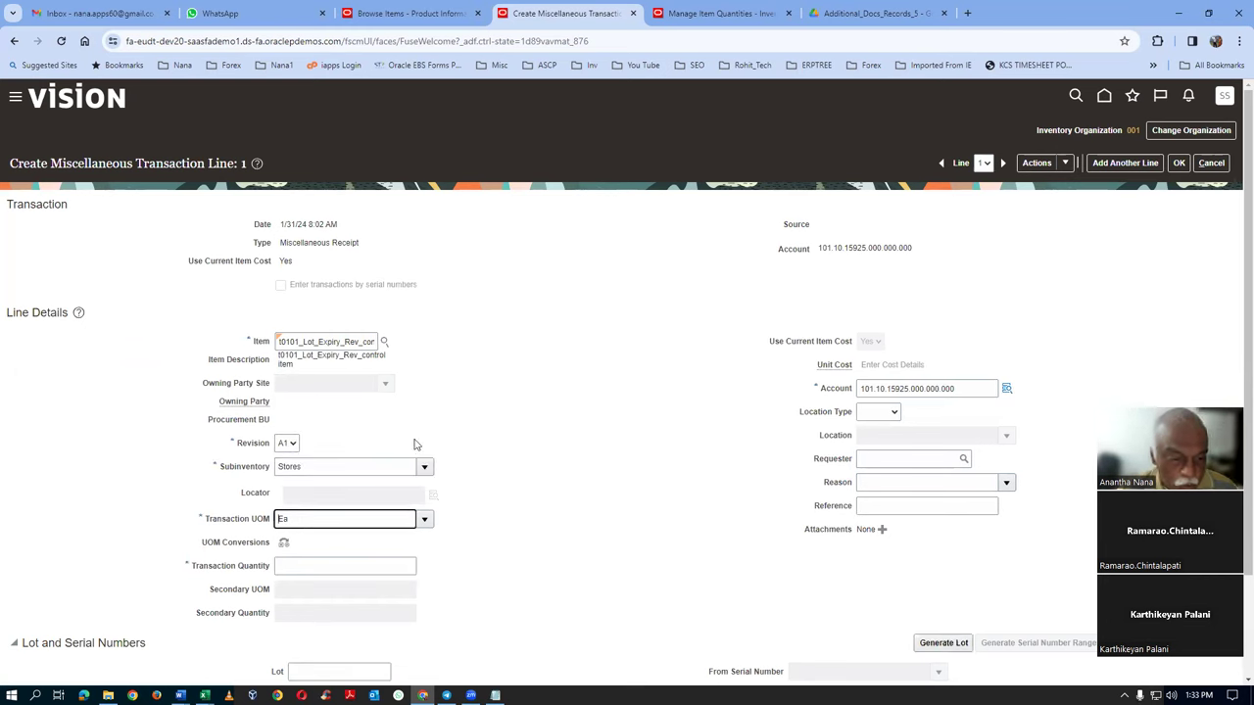
Enter lot_104 as the receipt line's lot, checking the planned lot name in the Excel workbook
{"action": "scroll", "coordinate": [431, 451], "scroll_direction": "down", "scroll_amount": 2}
{"action": "left_click", "coordinate": [317, 549]}
{"action": "key", "text": "alt+Tab"}
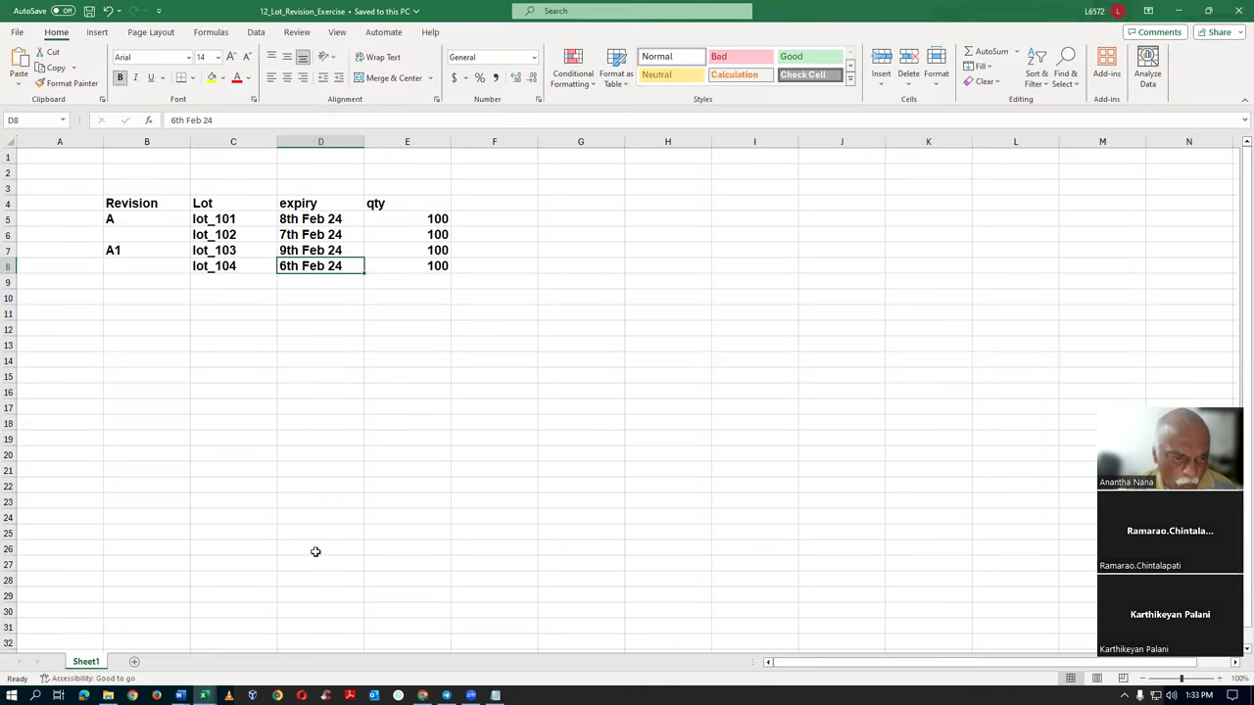
{"action": "key", "text": "alt+Tab"}
{"action": "type", "text": "lot_104"}
{"action": "key", "text": "Tab"}
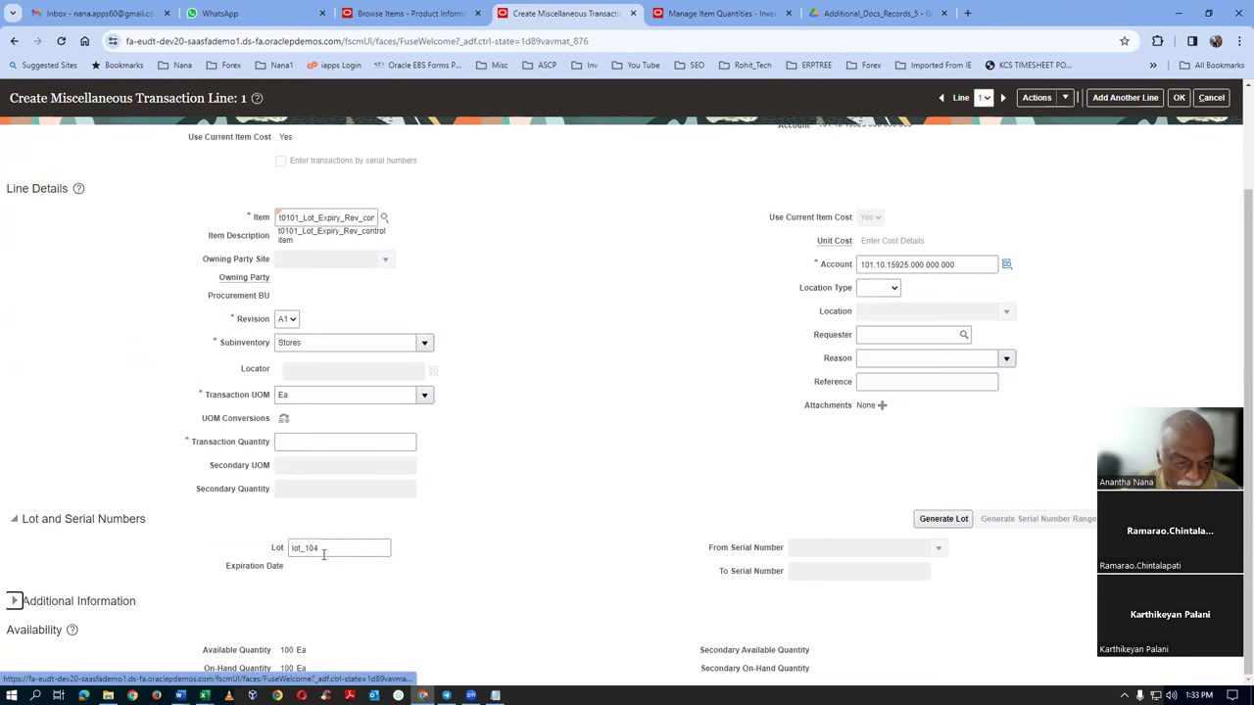
Look up lot_104's planned expiry in the Excel workbook and set its expiration date in Oracle Fusion to 2/6/24
{"action": "key", "text": "alt+Tab"}
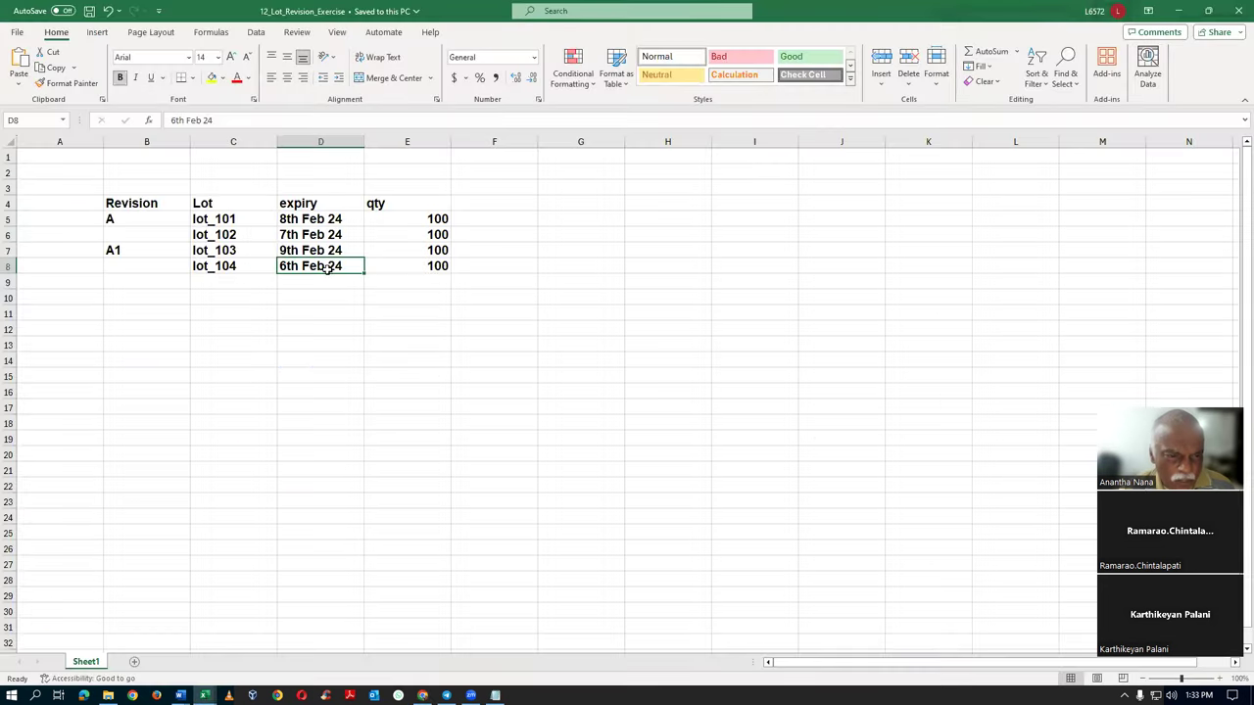
{"action": "key", "text": "alt+Tab"}
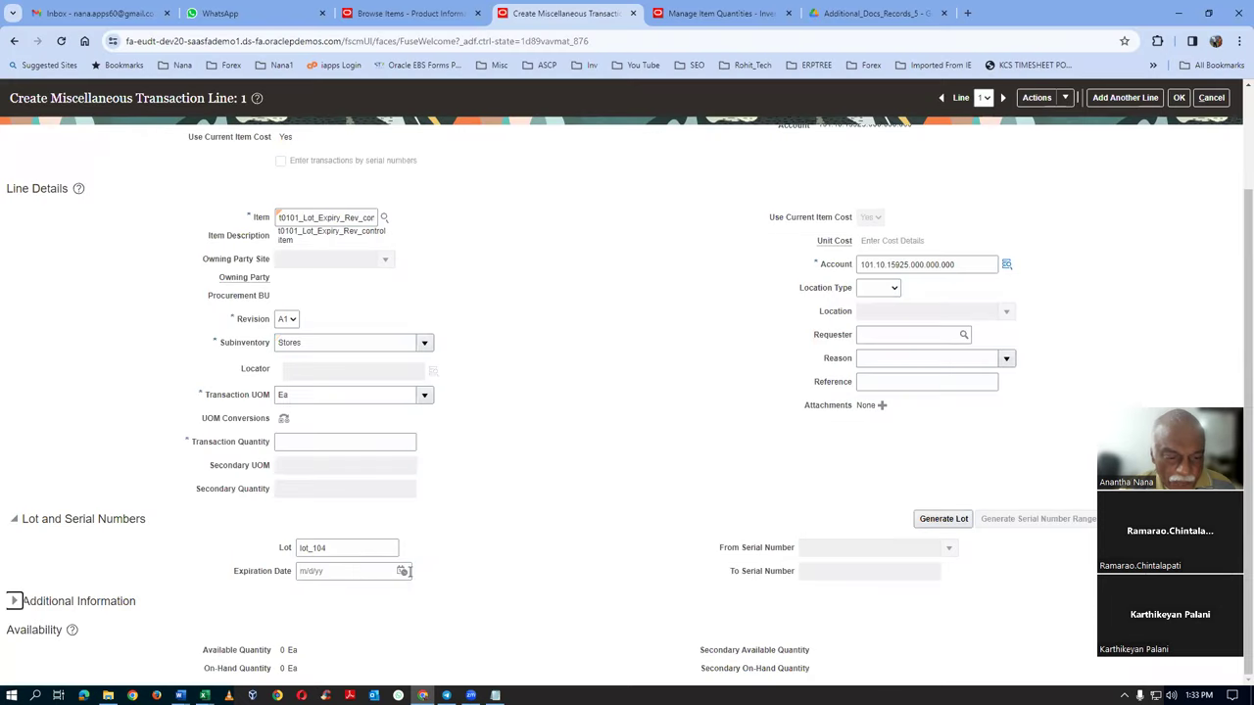
{"action": "left_click", "coordinate": [402, 571]}
{"action": "left_click", "coordinate": [476, 428]}
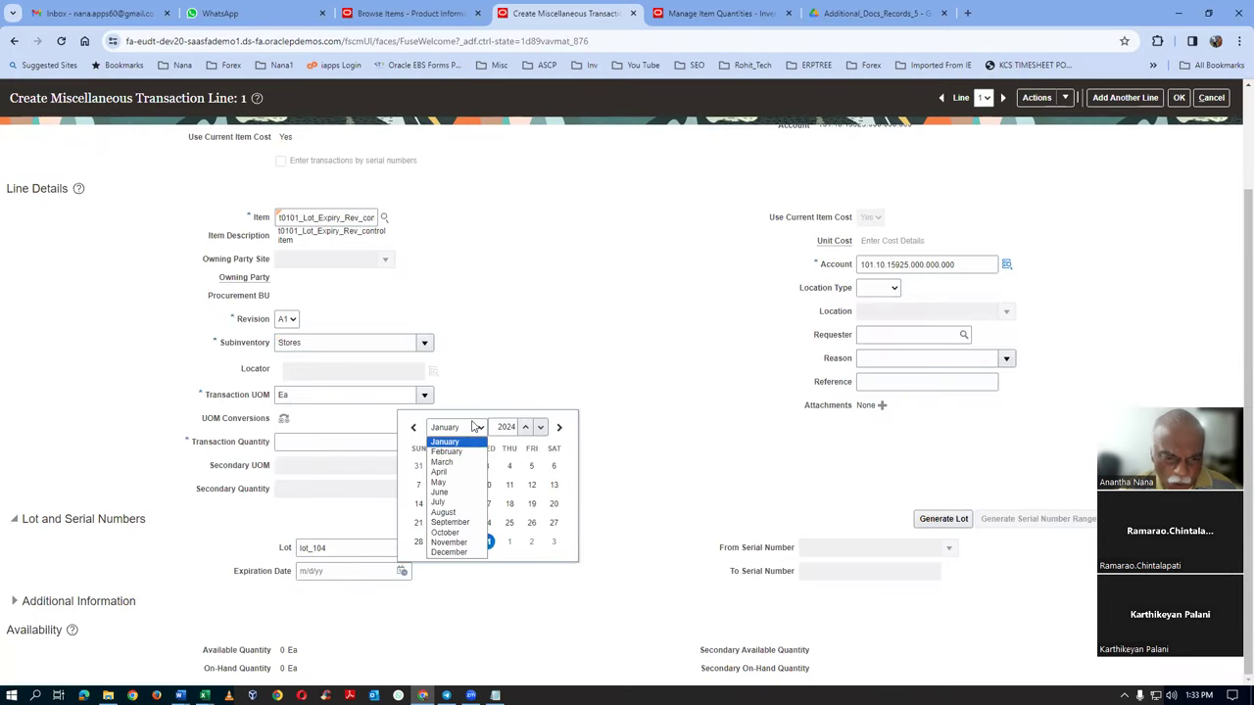
{"action": "left_click", "coordinate": [463, 453]}
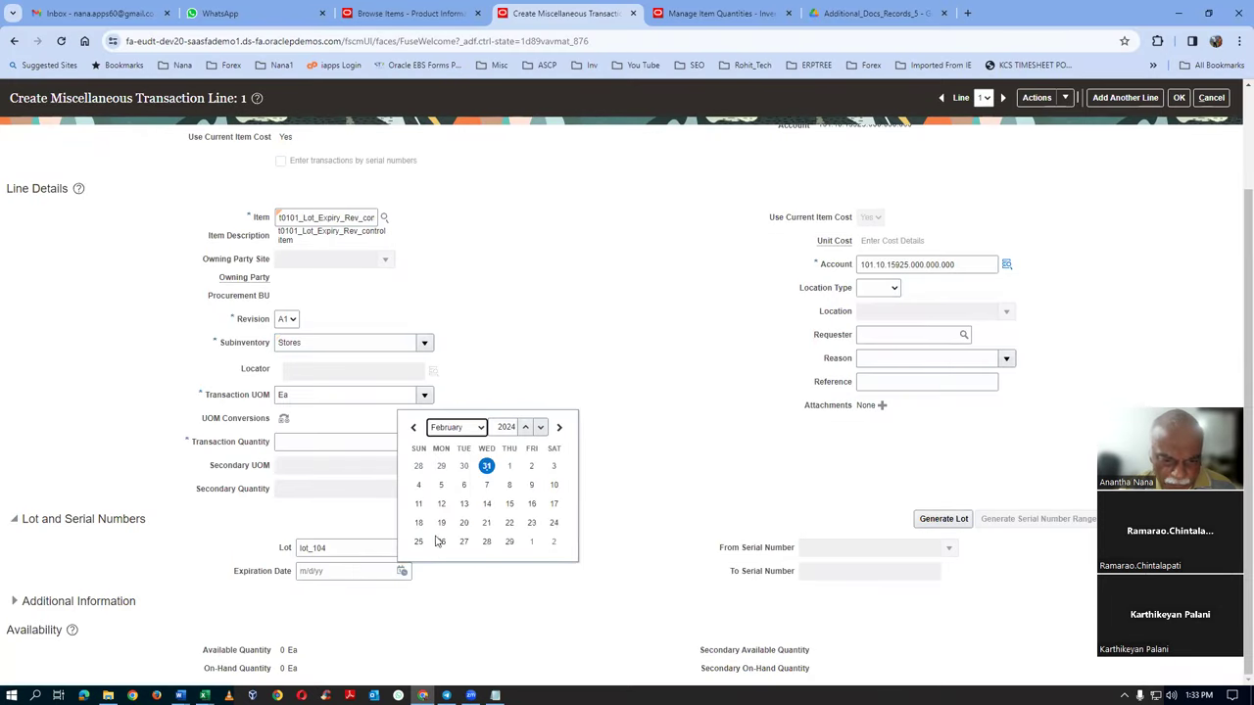
{"action": "left_click", "coordinate": [467, 483]}
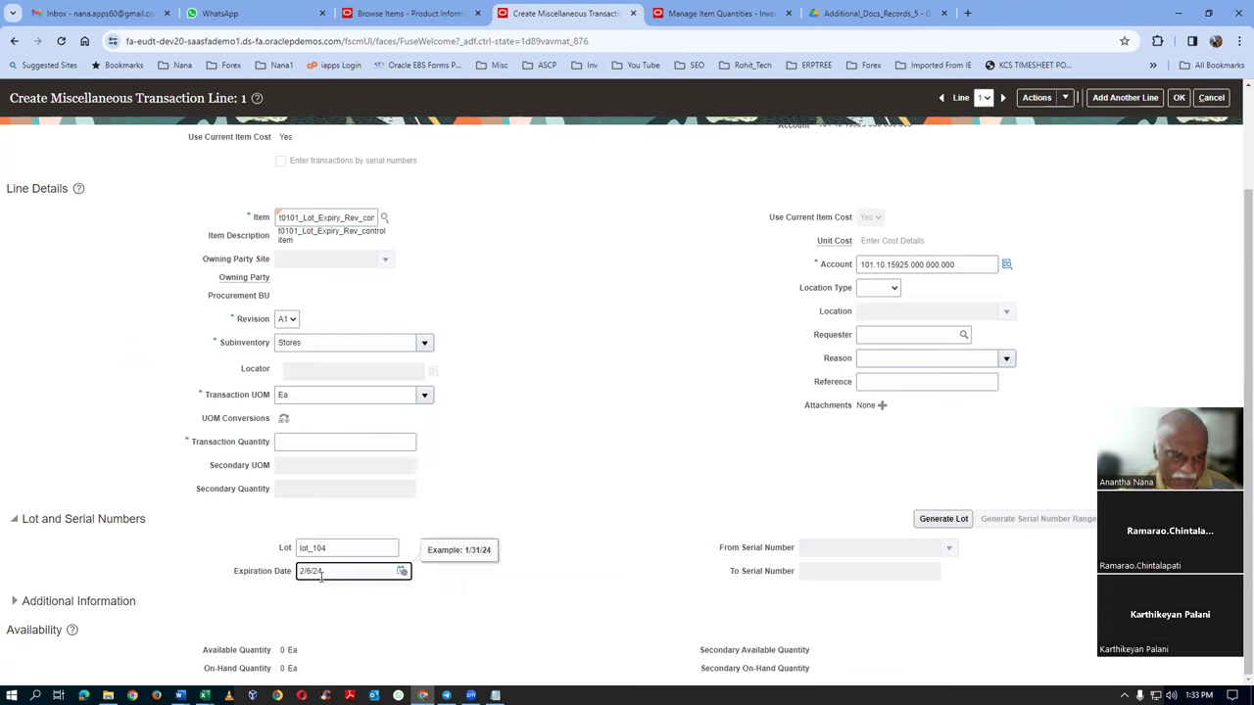
Set the lot_104 line's transaction quantity to 100 and accept the line
{"action": "left_click", "coordinate": [318, 443]}
{"action": "type", "text": "1"}
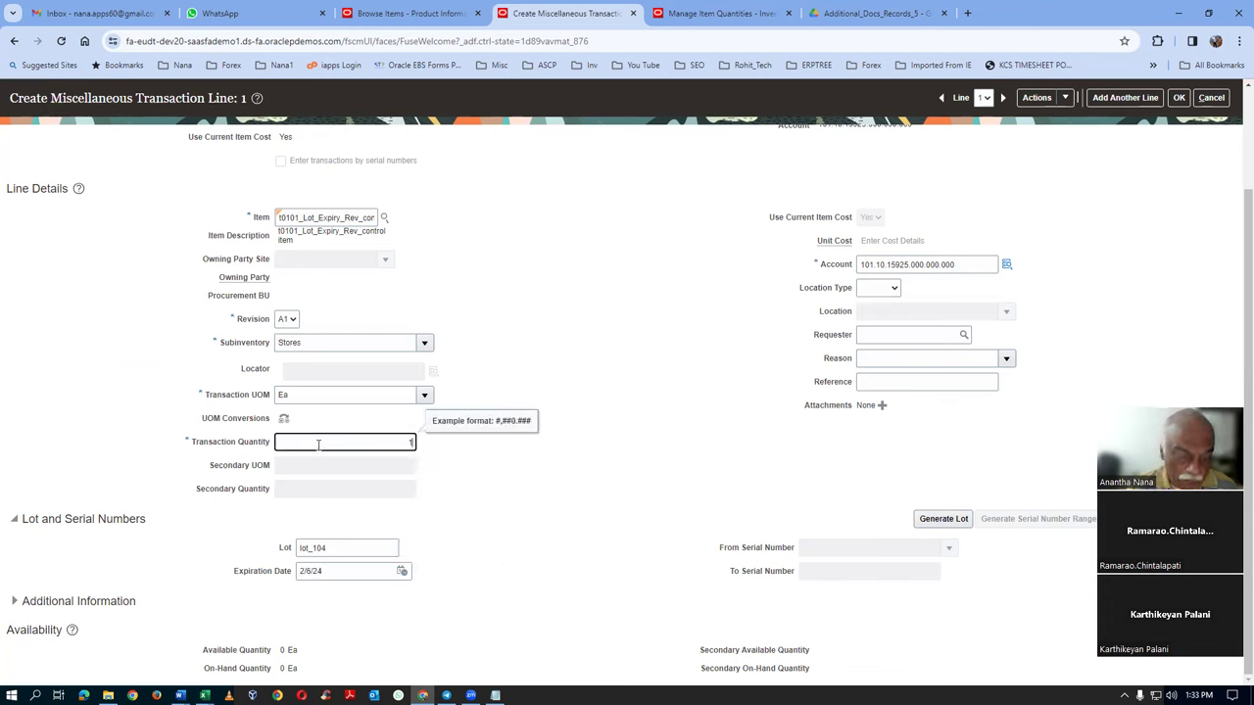
{"action": "type", "text": "00"}
{"action": "key", "text": "Tab"}
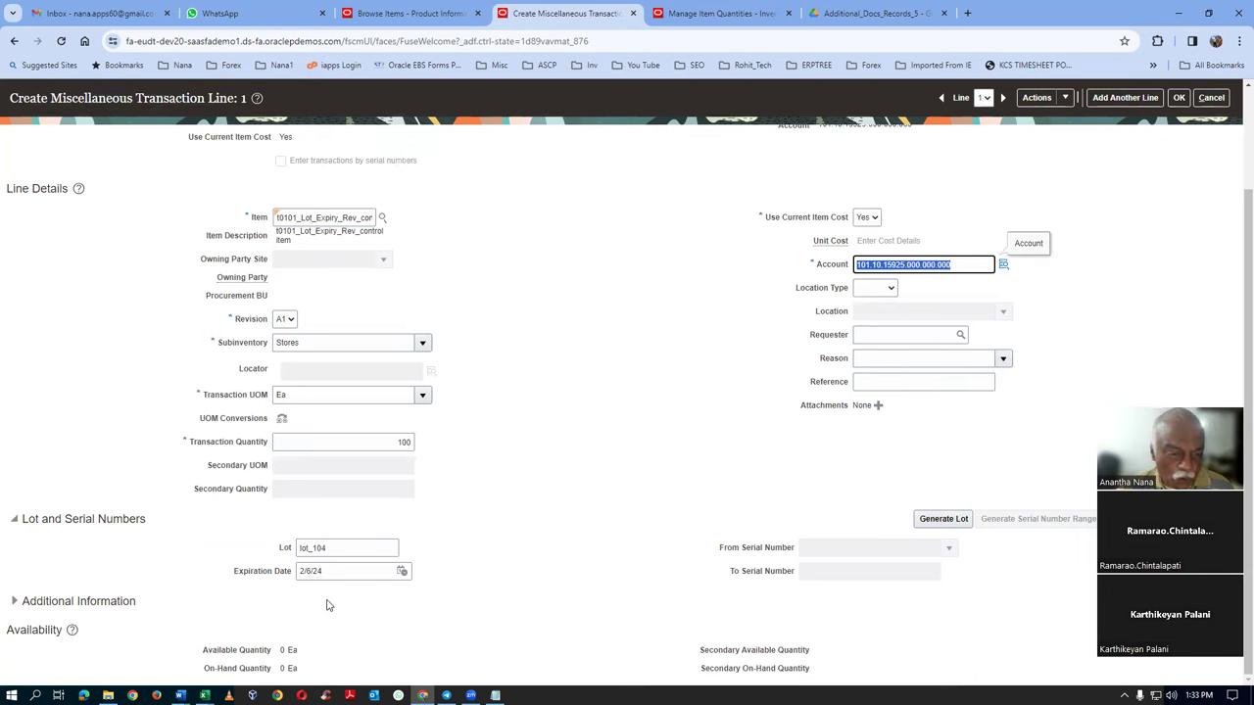
{"action": "left_click", "coordinate": [1182, 101]}
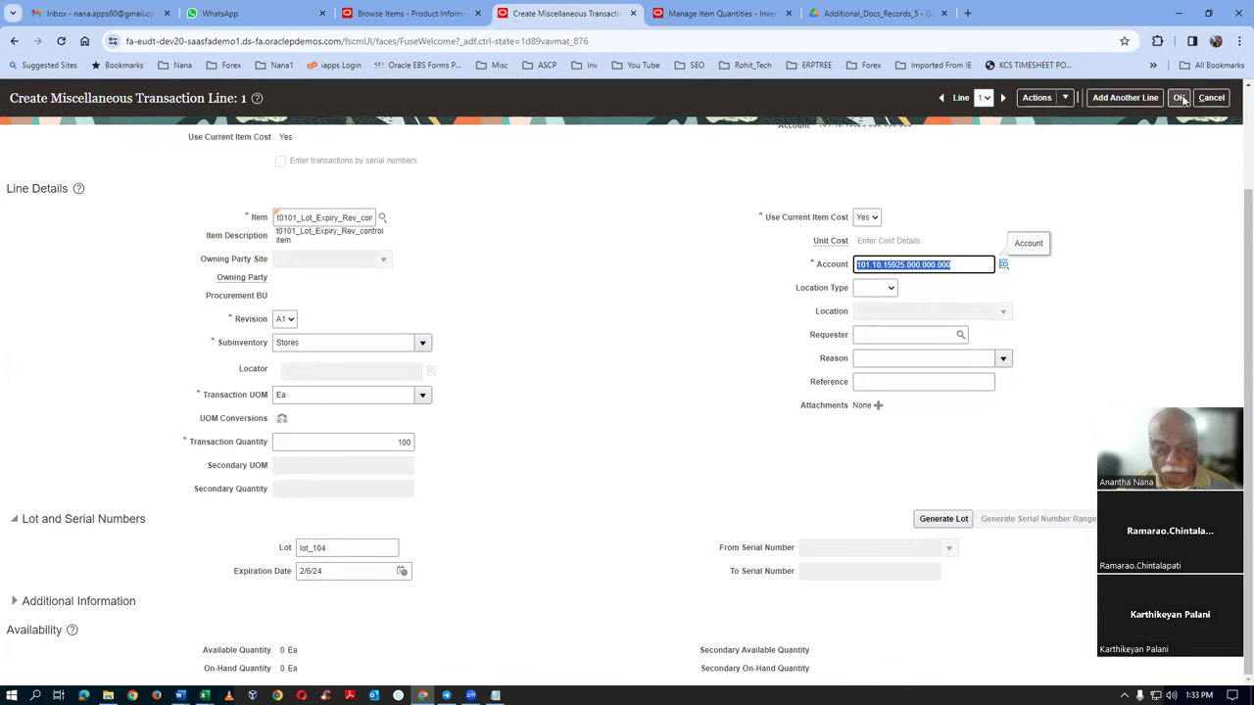
Check the lot plan in the Excel workbook, submit the lot_104 miscellaneous receipt in Oracle Fusion and acknowledge the confirmation
{"action": "key", "text": "alt+Tab"}
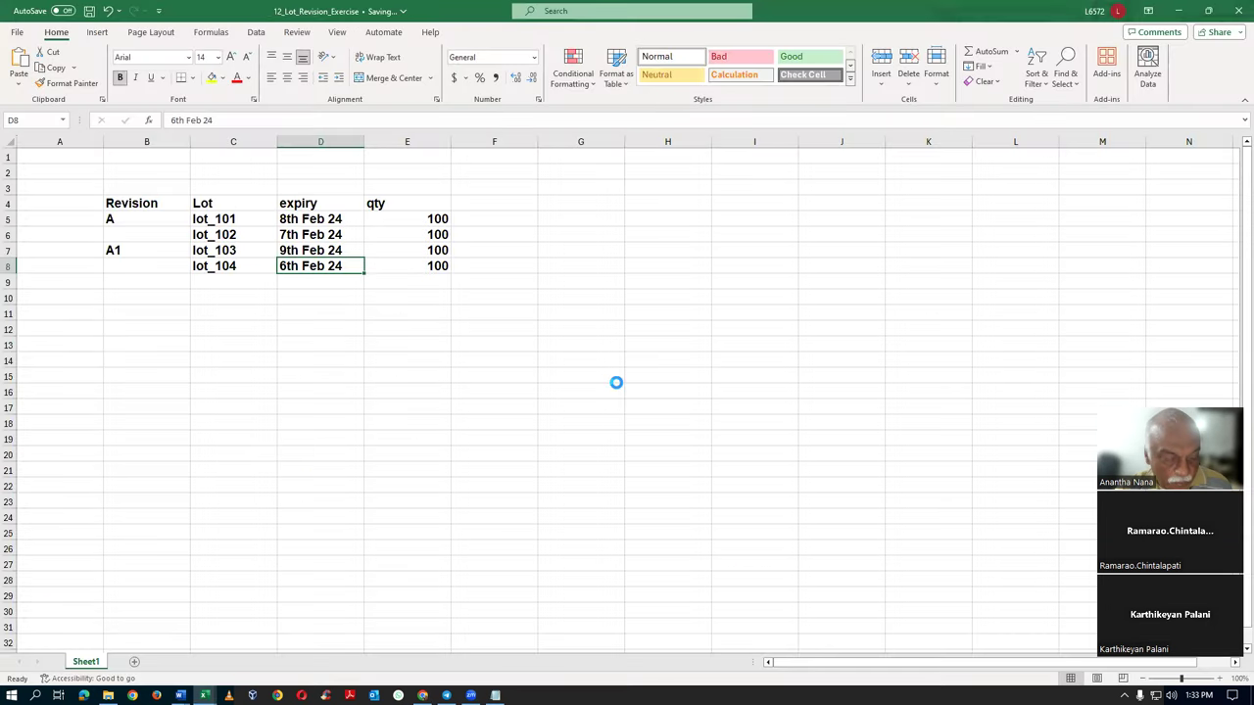
{"action": "key", "text": "alt+Tab"}
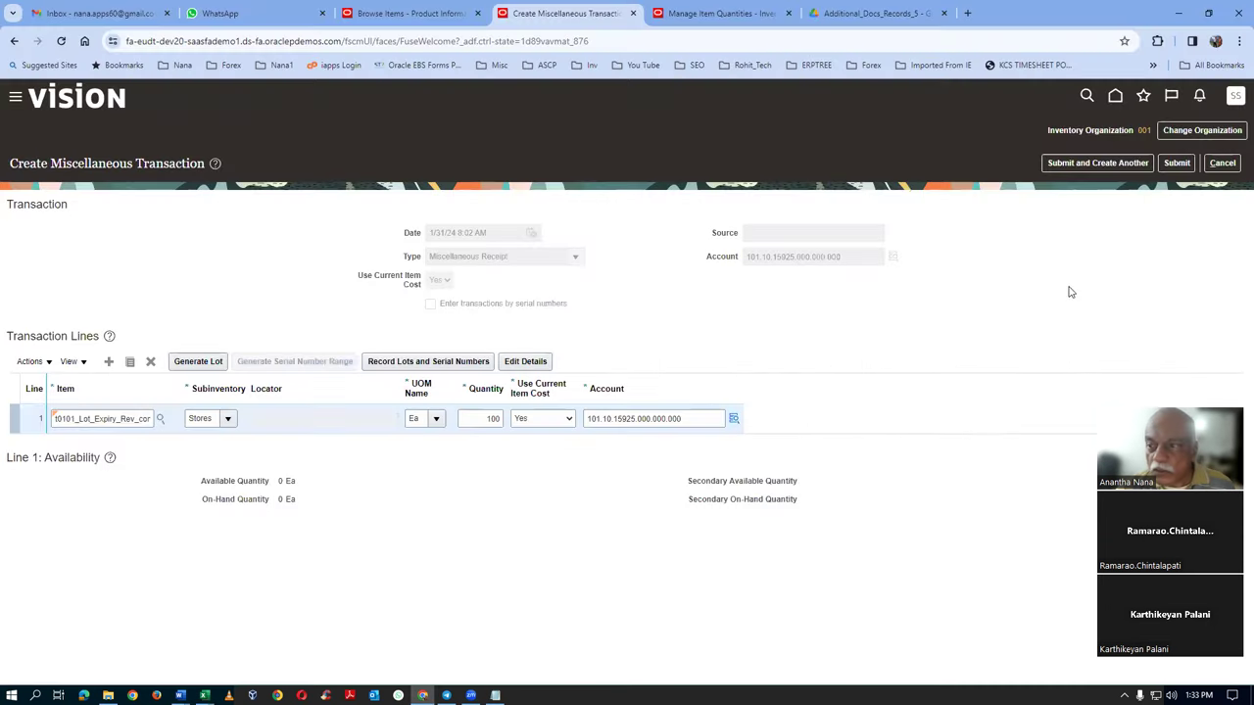
{"action": "left_click", "coordinate": [1177, 163]}
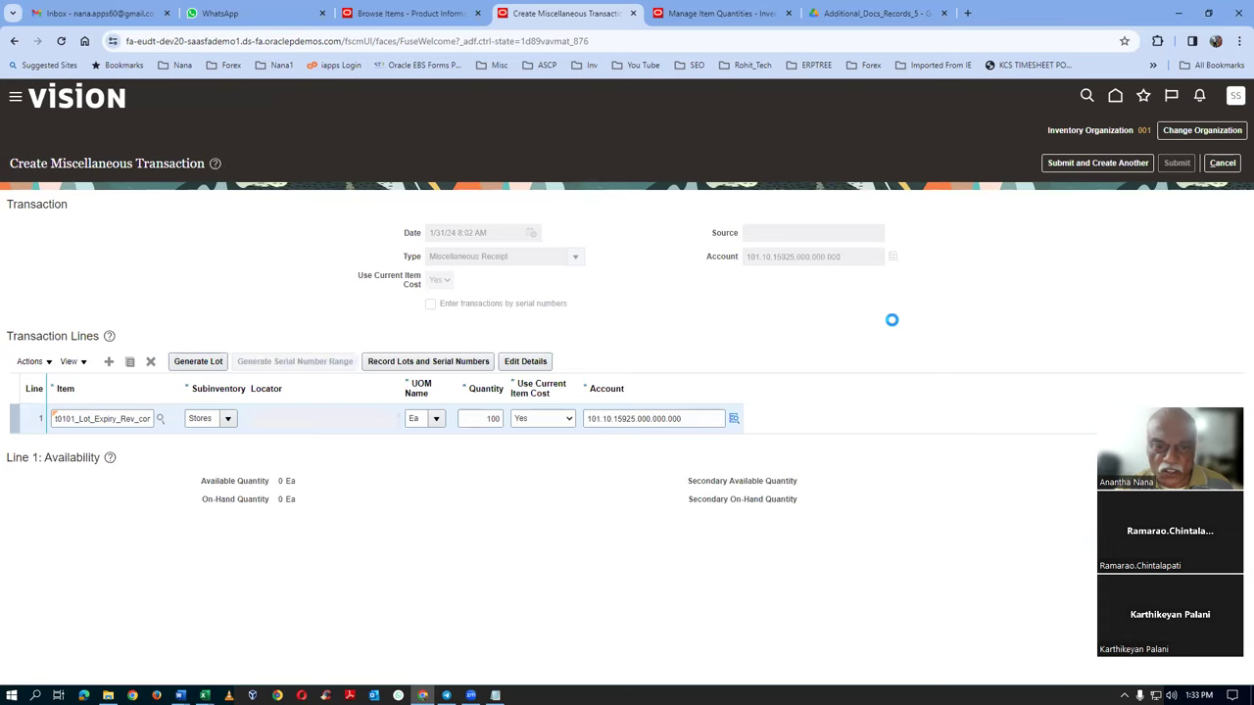
{"action": "left_click", "coordinate": [691, 399]}
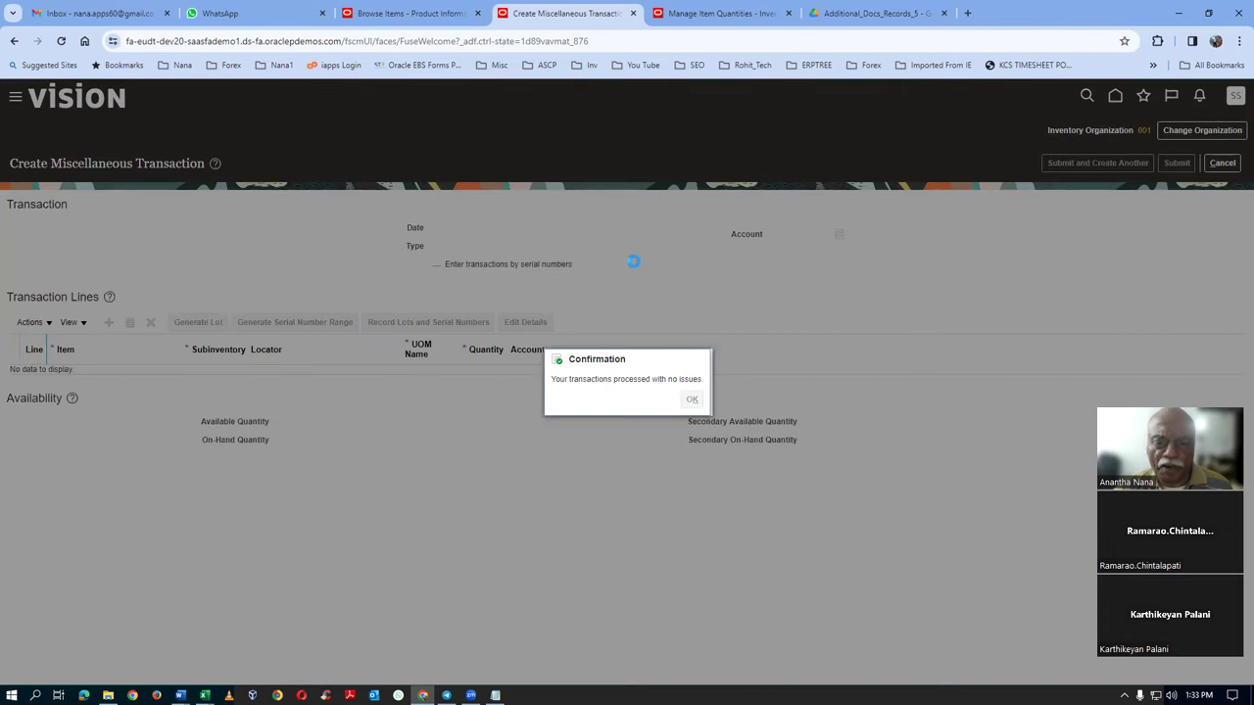
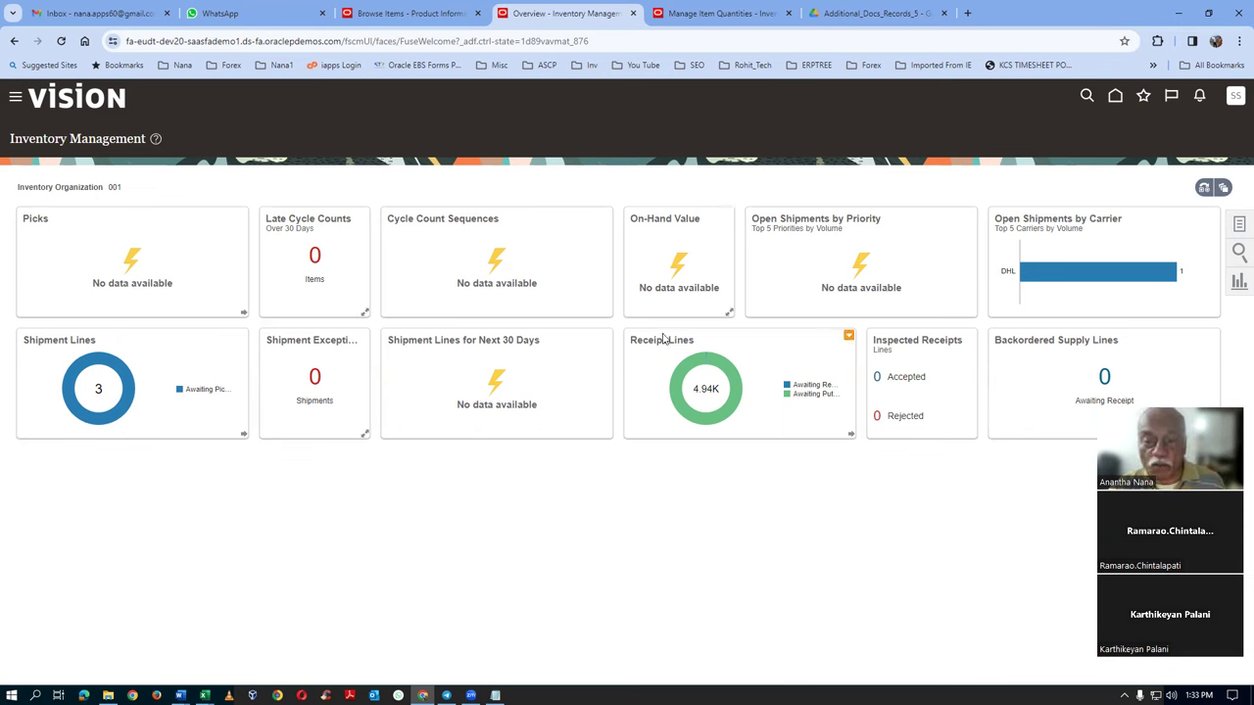
Open the list of Inventory Management tasks for organization 001
{"action": "left_click", "coordinate": [1237, 100]}
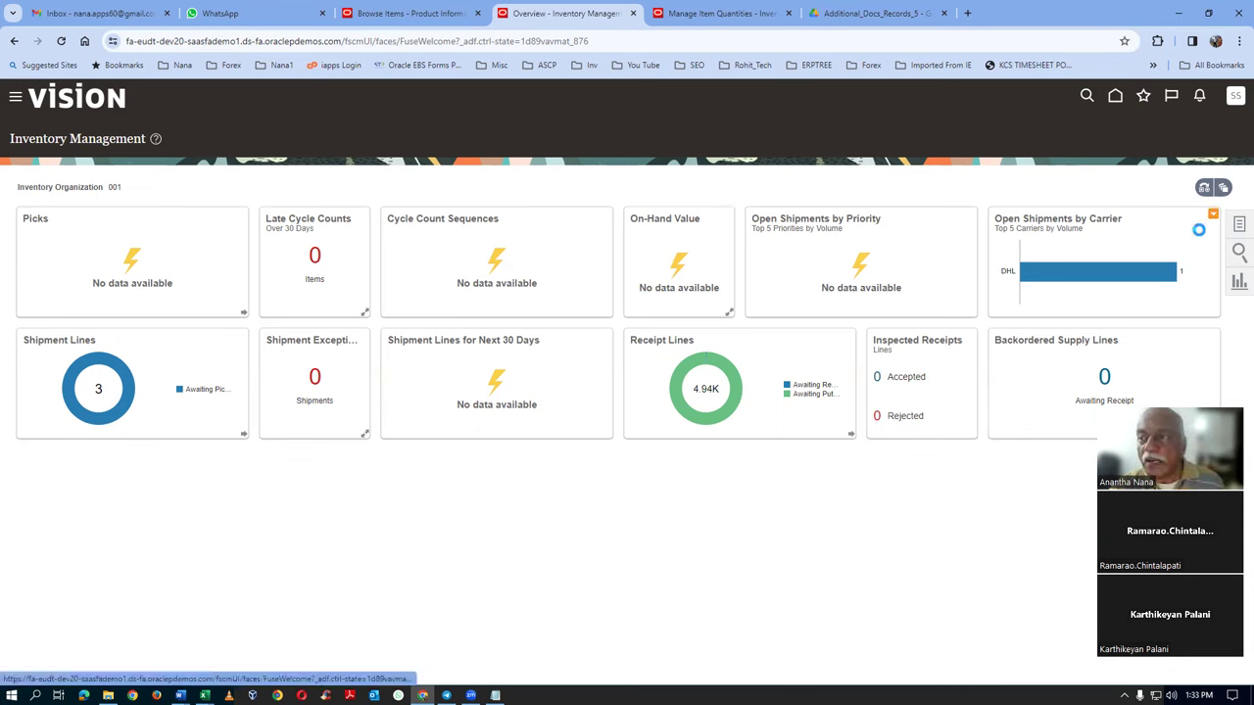
Go to Setup and Maintenance and open its task search page
{"action": "left_click", "coordinate": [1023, 293]}
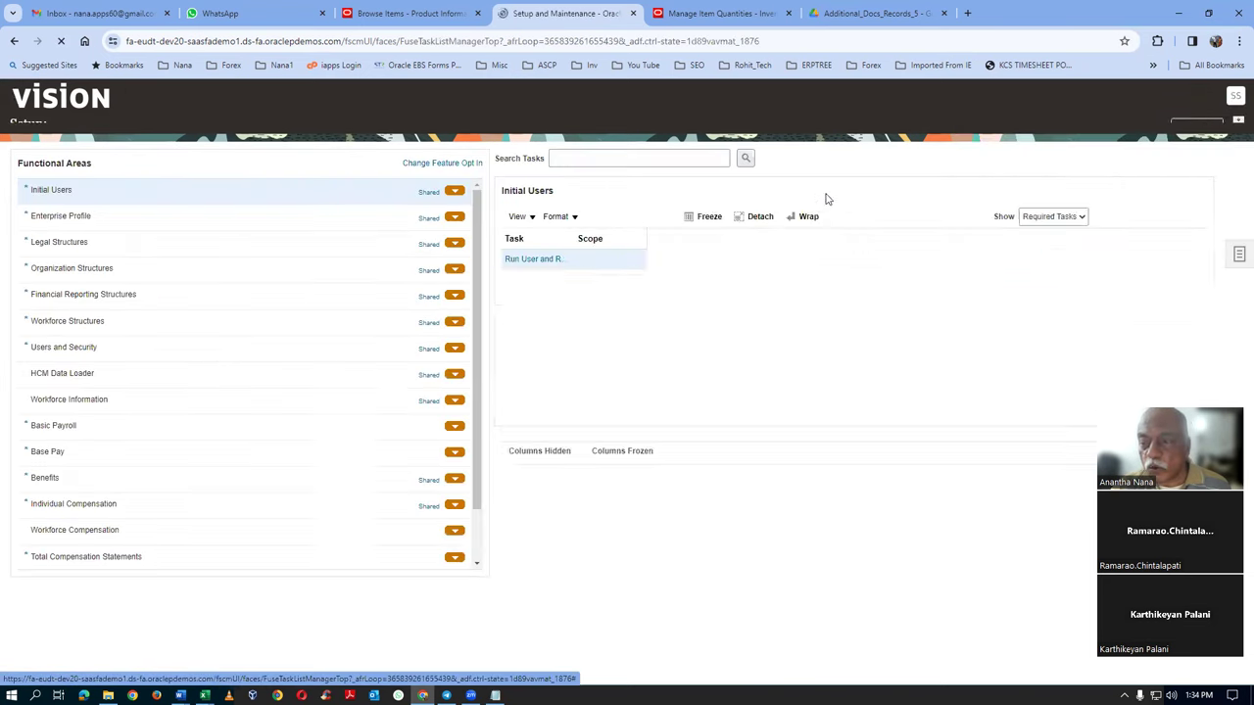
{"action": "left_click", "coordinate": [1239, 272]}
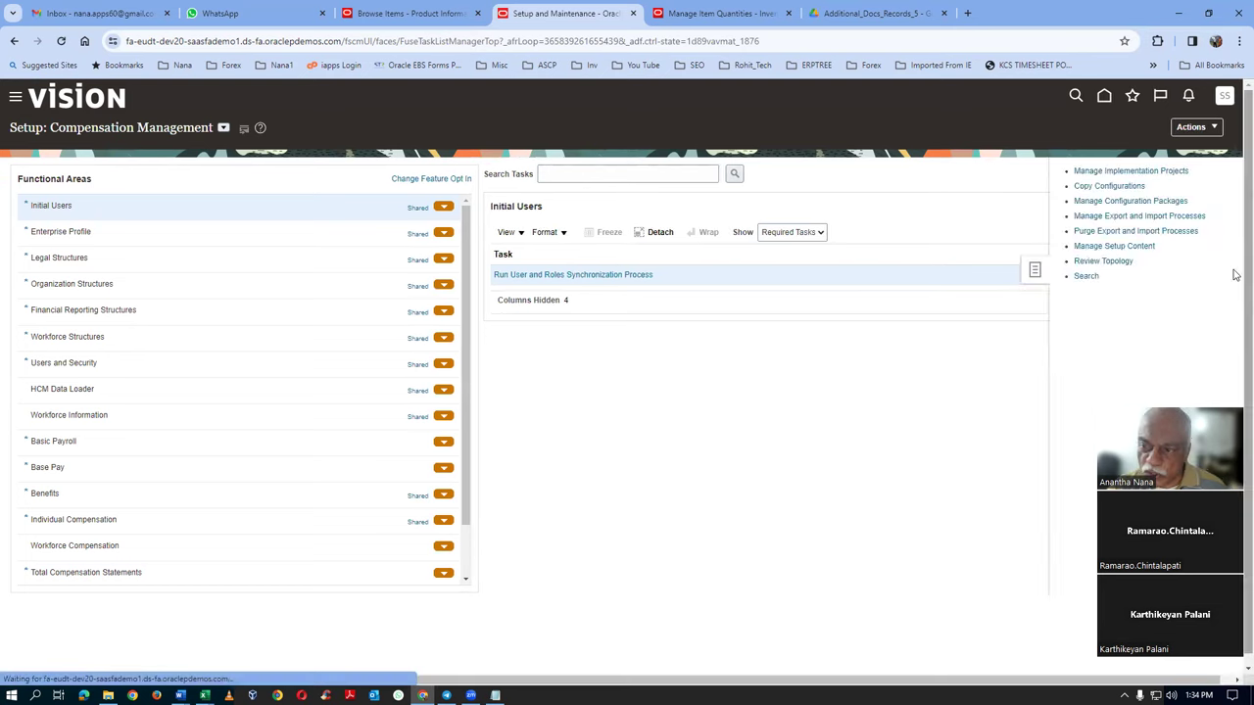
{"action": "left_click", "coordinate": [1073, 277]}
Search the setup tasks for man%sub%loca% and open Manage Subinventories and Locators
{"action": "left_click", "coordinate": [460, 175]}
{"action": "type", "text": "man%"}
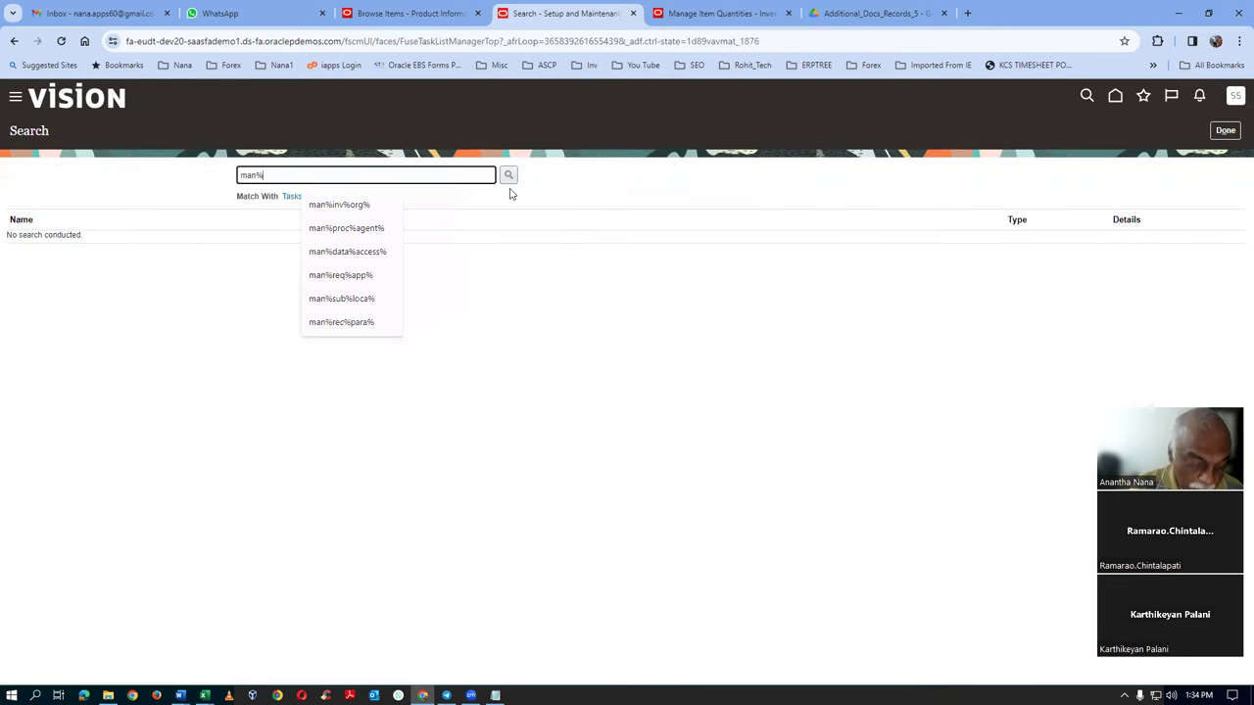
{"action": "type", "text": "sub%loca%"}
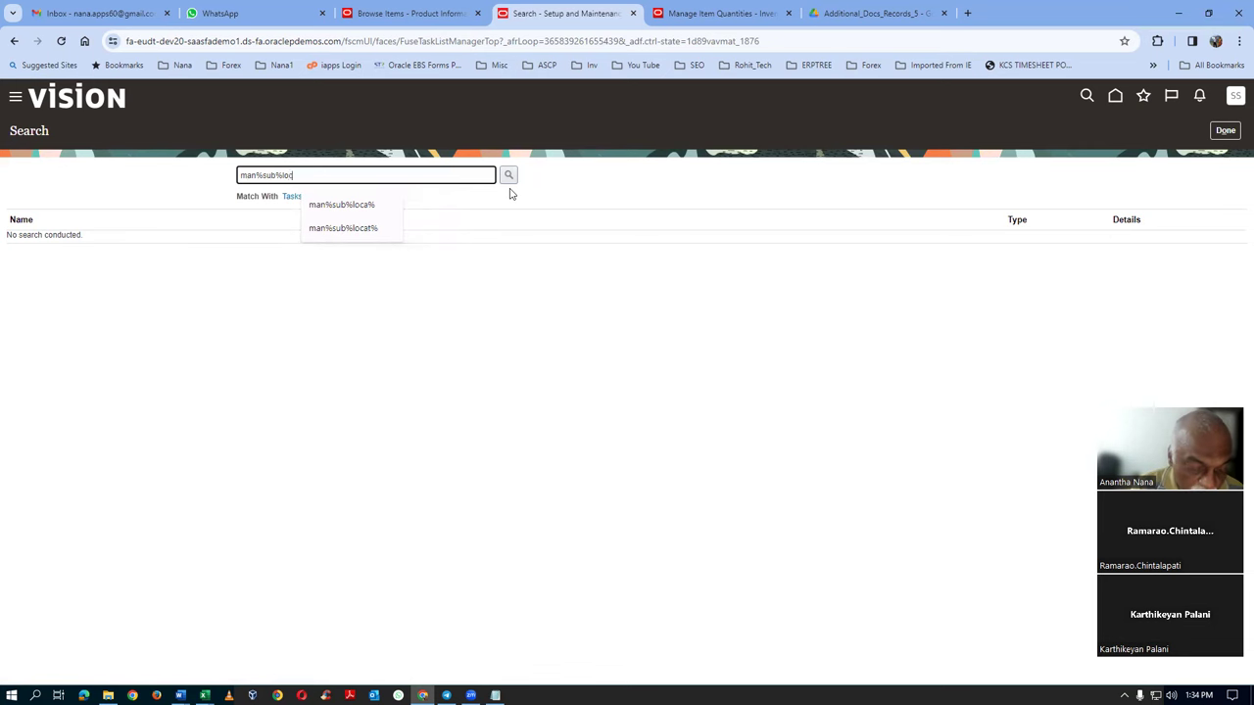
{"action": "left_click", "coordinate": [508, 178]}
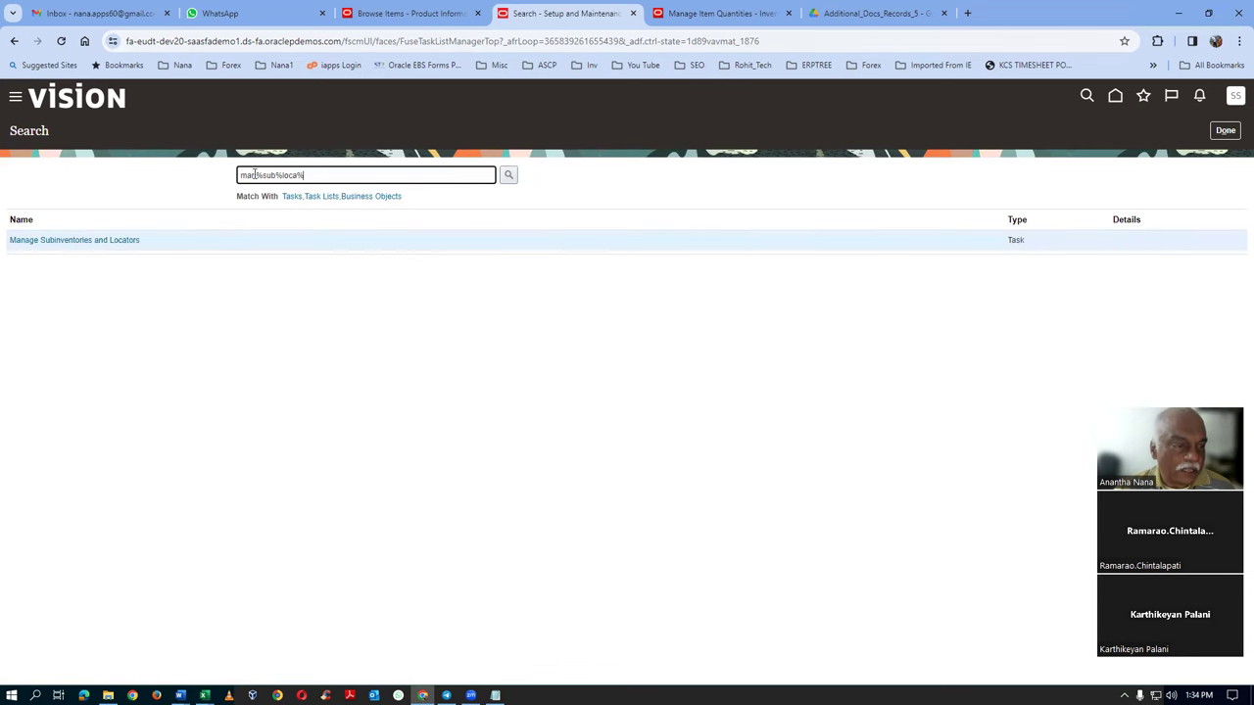
{"action": "left_click", "coordinate": [44, 241]}
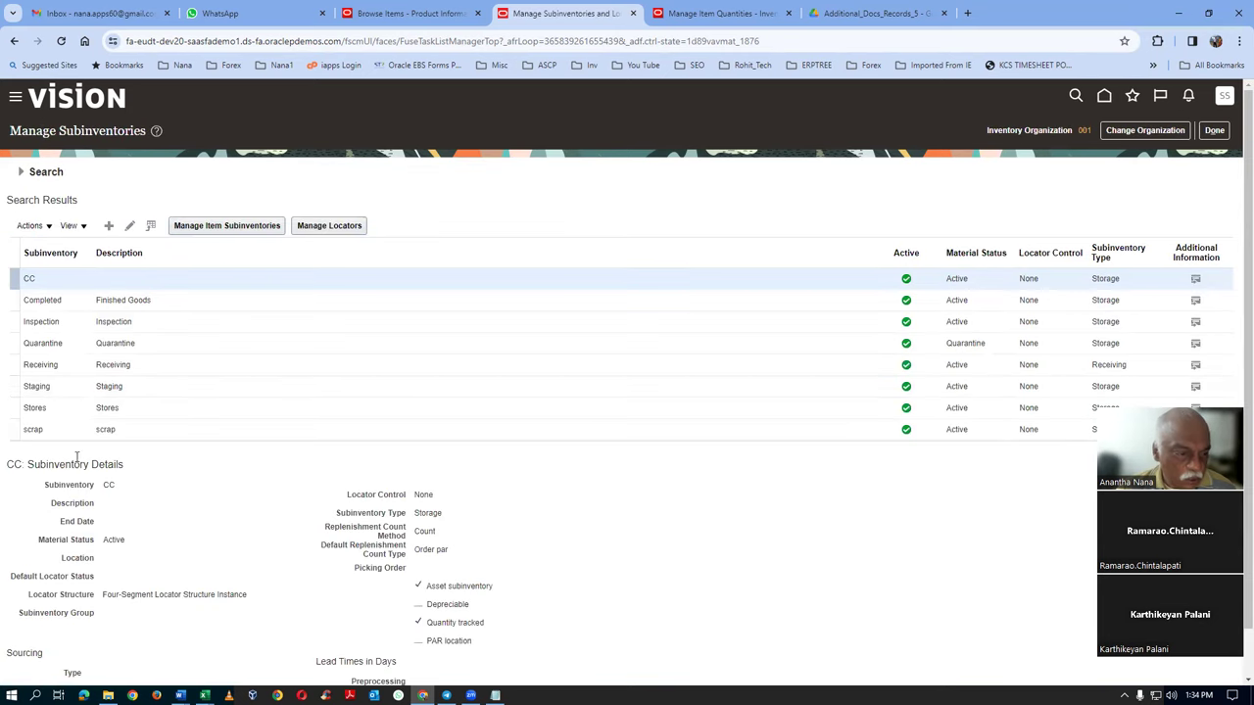
Compare the details of the Stores and Completed subinventories, and return to the task search
{"action": "left_click", "coordinate": [181, 414]}
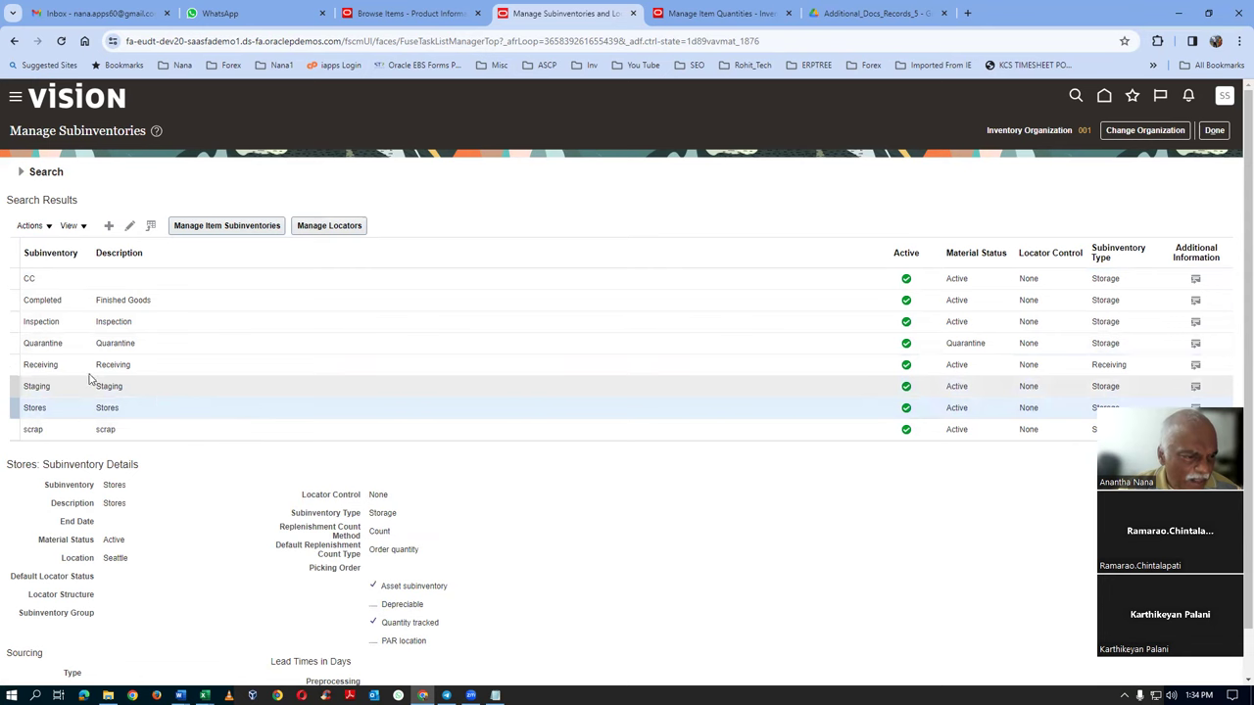
{"action": "left_click", "coordinate": [168, 296]}
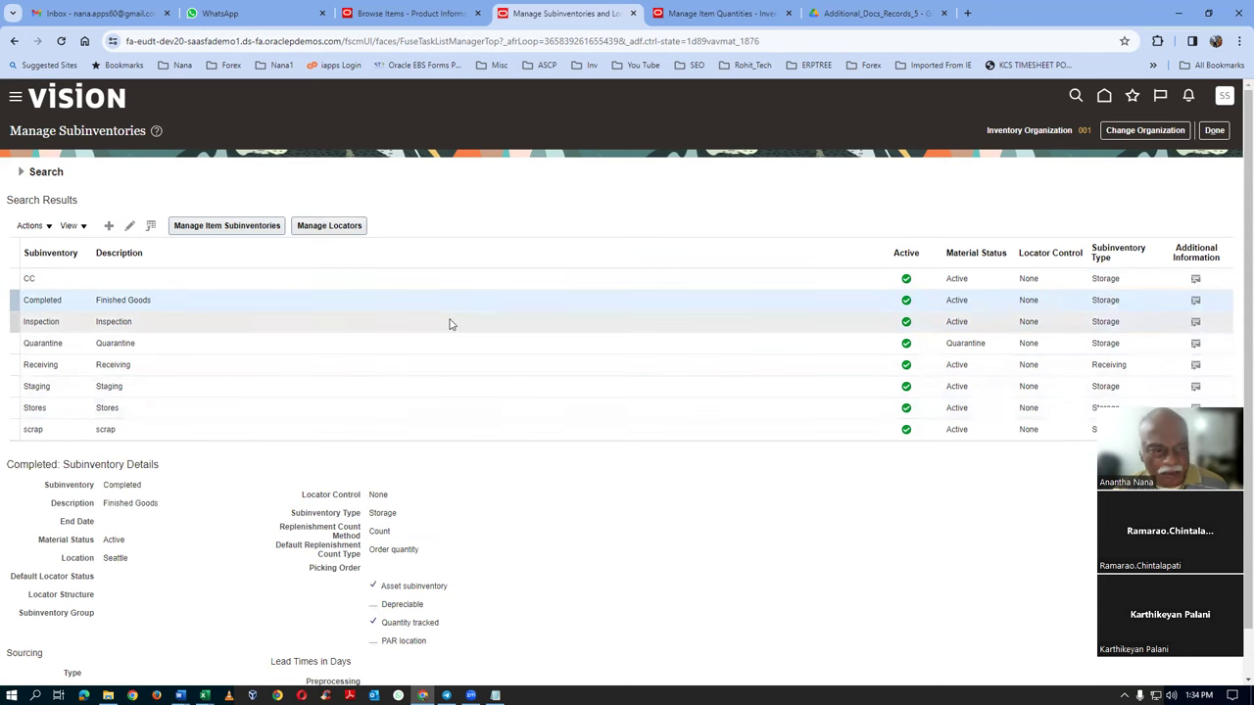
{"action": "left_click", "coordinate": [76, 409]}
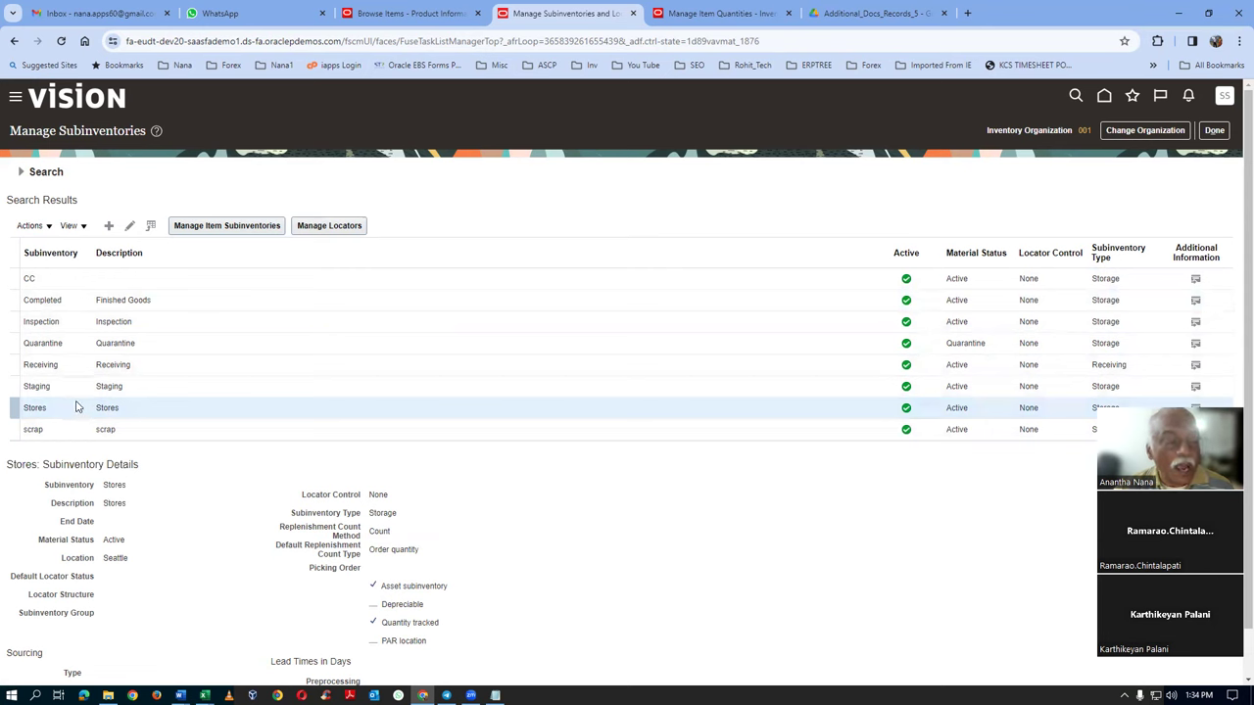
{"action": "left_click", "coordinate": [77, 300]}
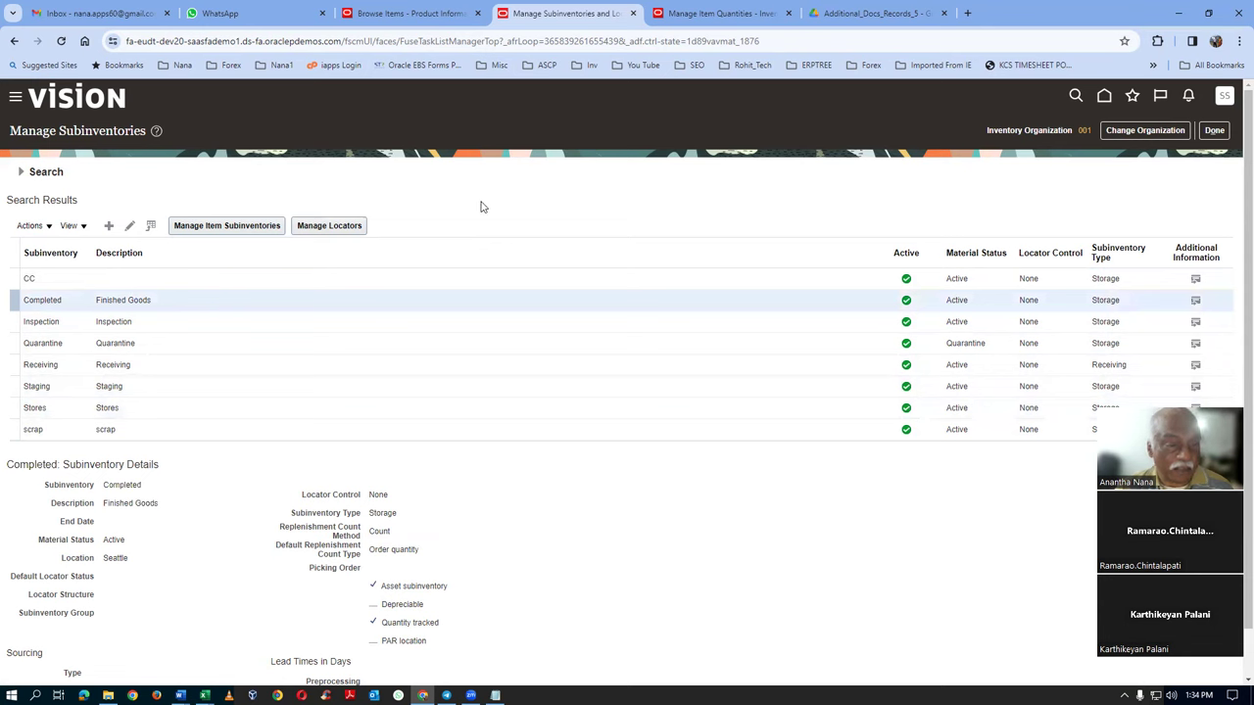
{"action": "left_click", "coordinate": [201, 409]}
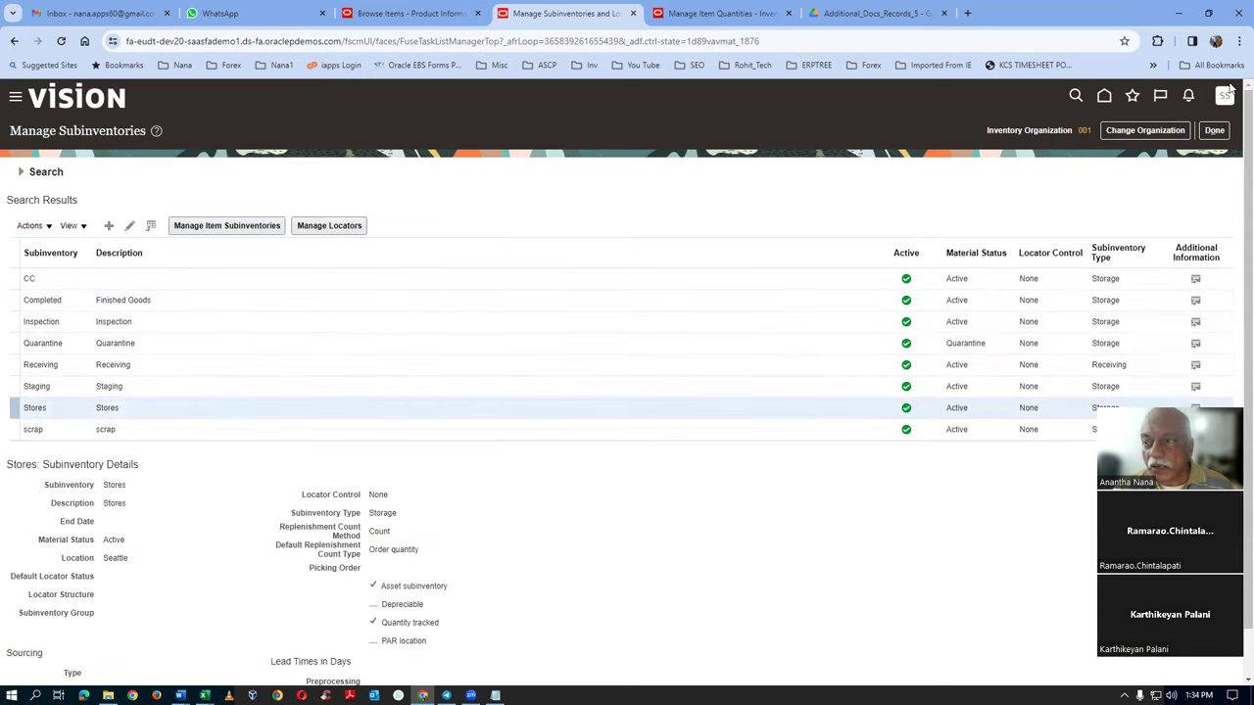
{"action": "left_click", "coordinate": [1216, 130]}
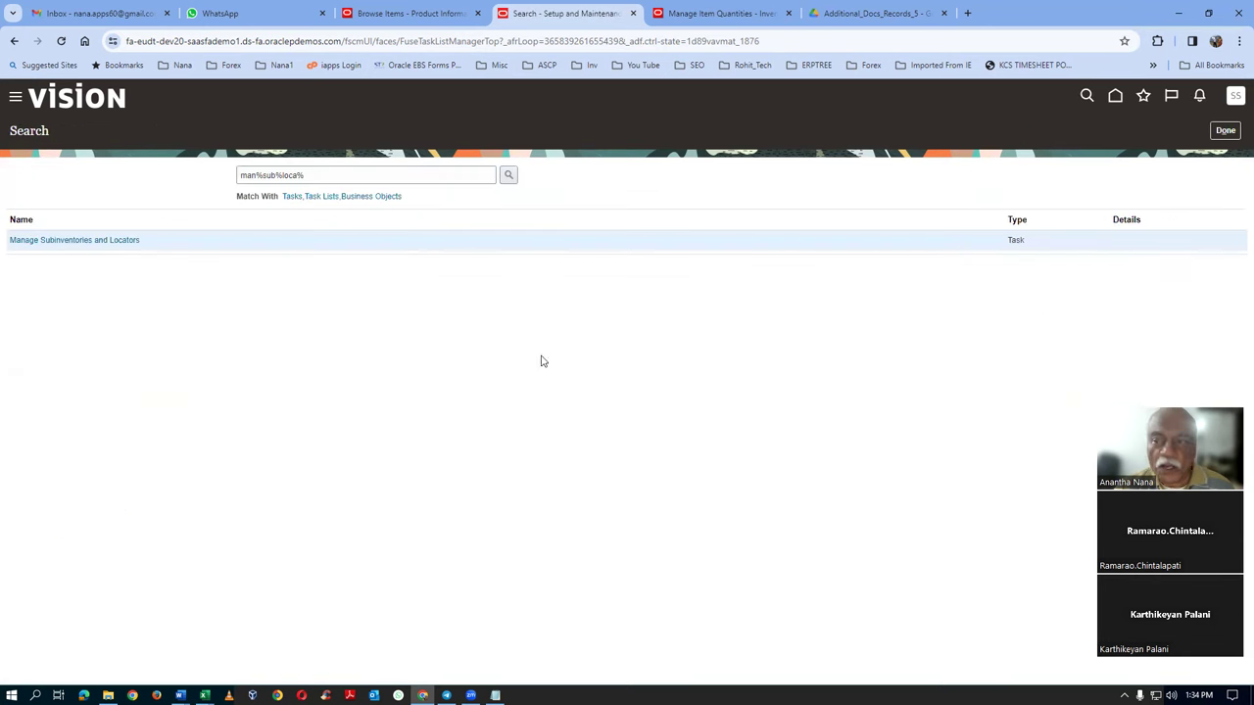
Search the setup tasks for man%pick%rule% and open Manage Picking Rules
{"action": "triple_click", "coordinate": [327, 171]}
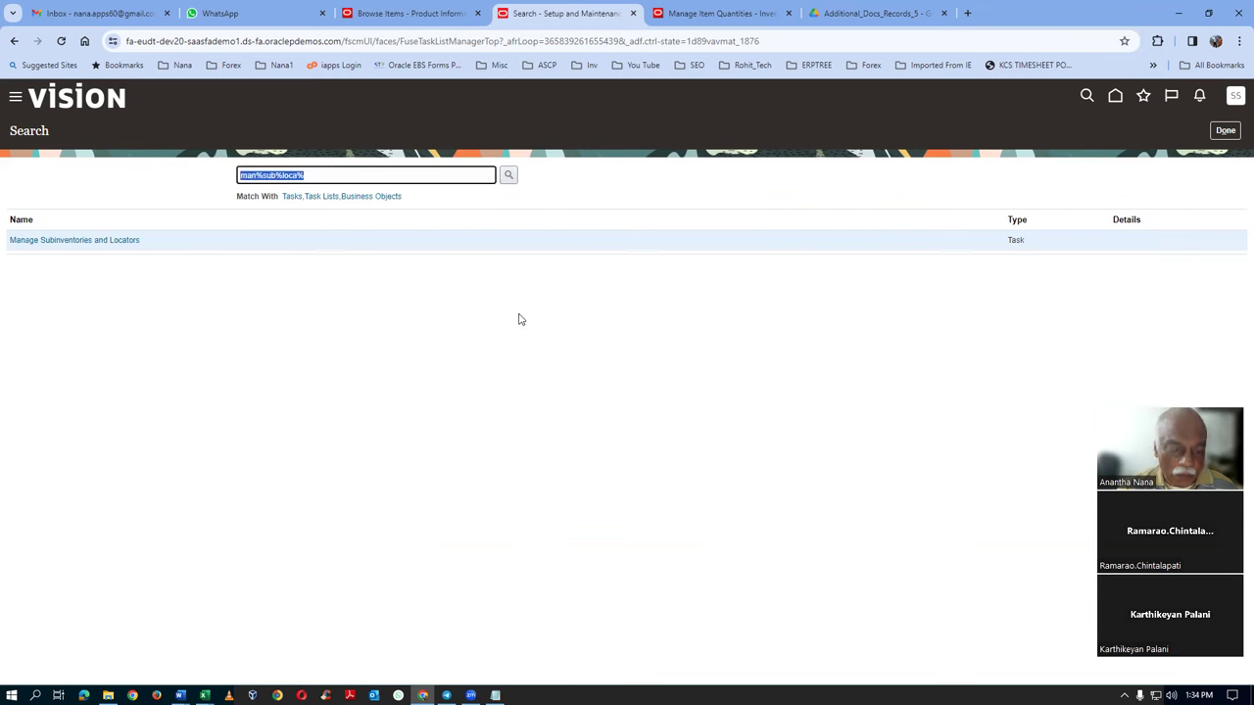
{"action": "type", "text": "man%p"}
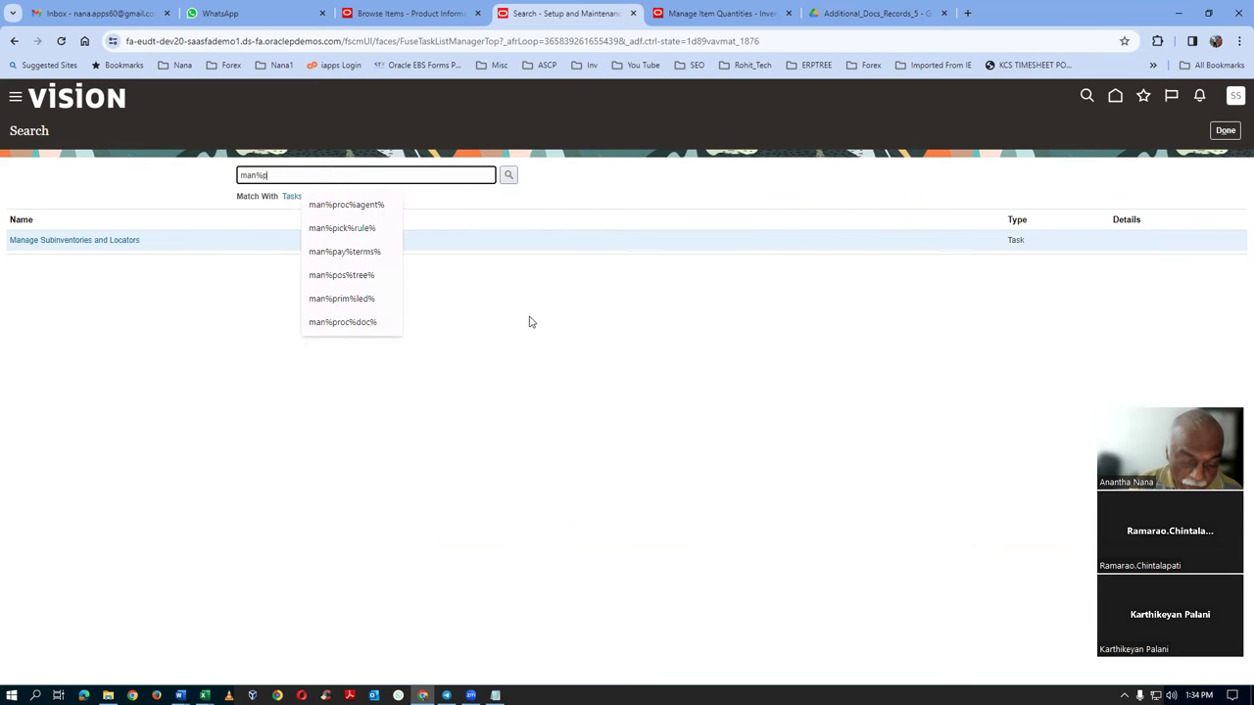
{"action": "type", "text": "ick%rule%"}
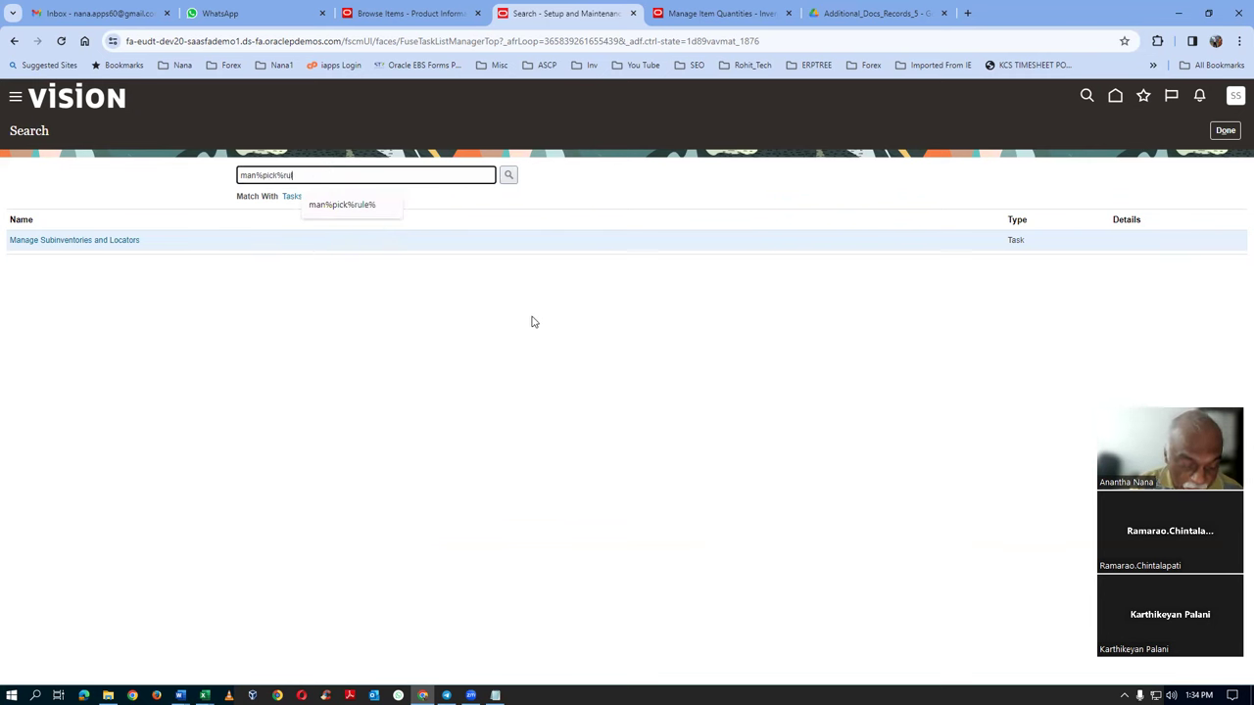
{"action": "key", "text": "Return"}
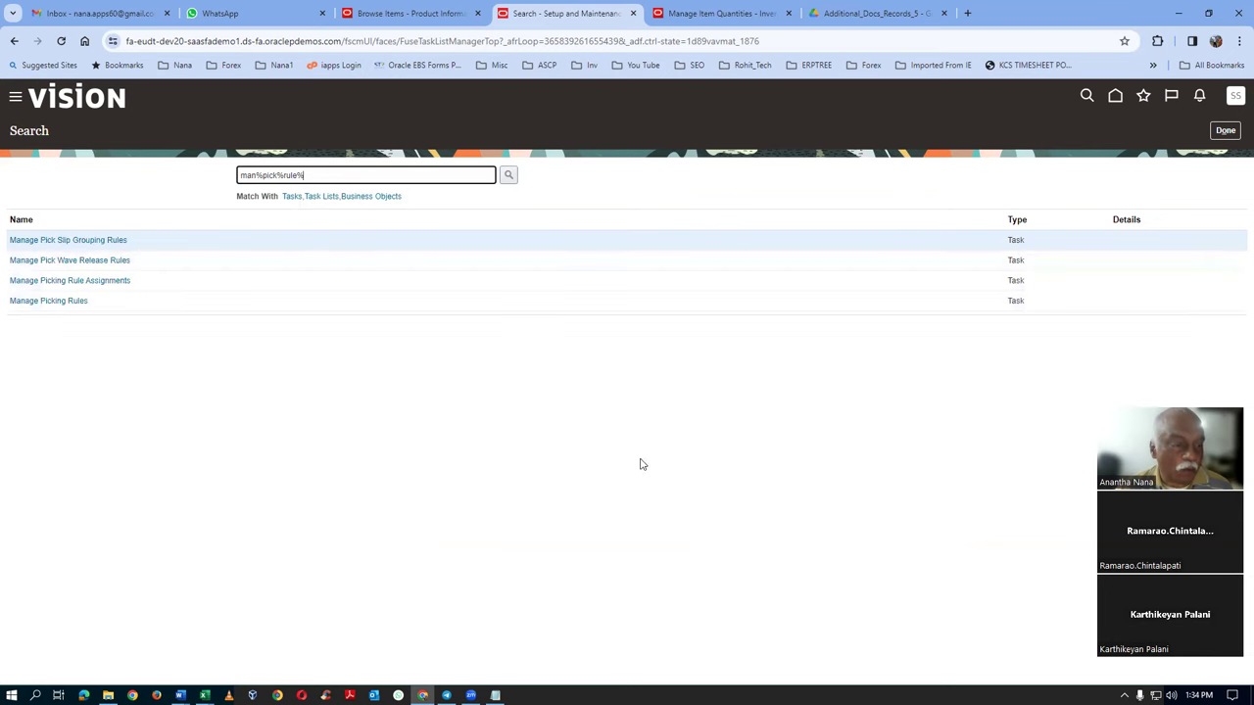
{"action": "left_click", "coordinate": [64, 301]}
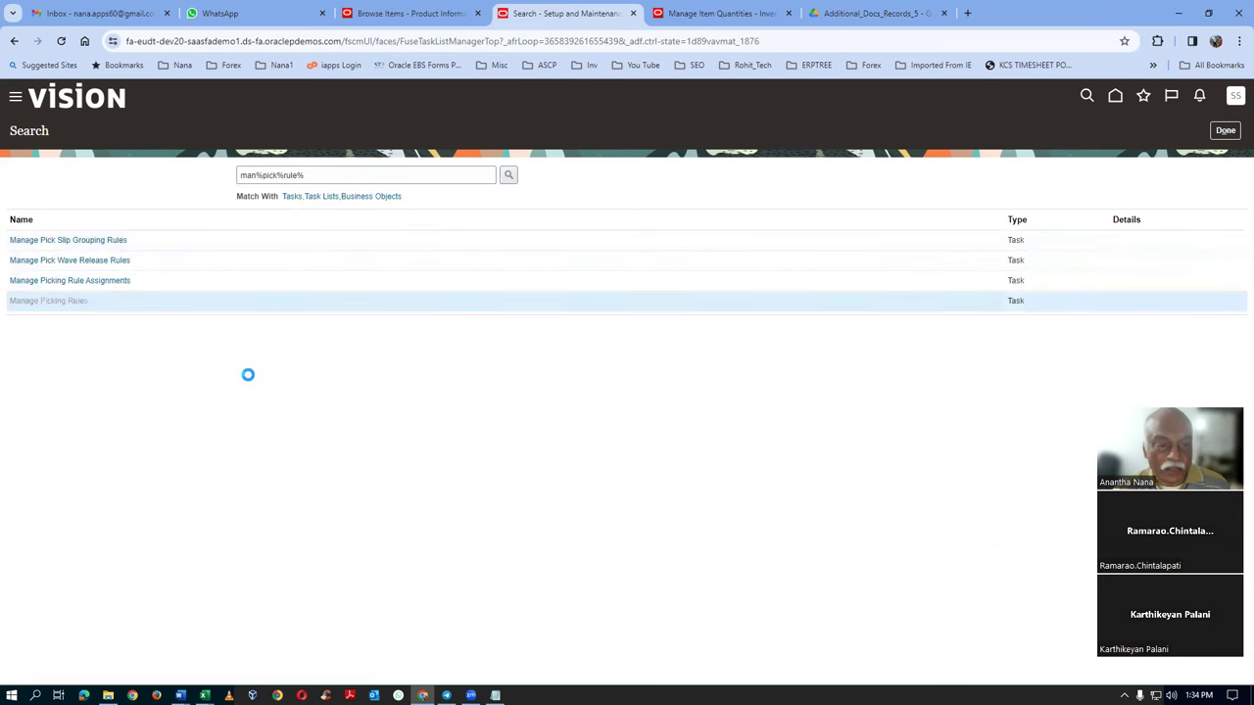
Start a new picking rule with t01_picking_rule as both its name and description
{"action": "left_click", "coordinate": [109, 225]}
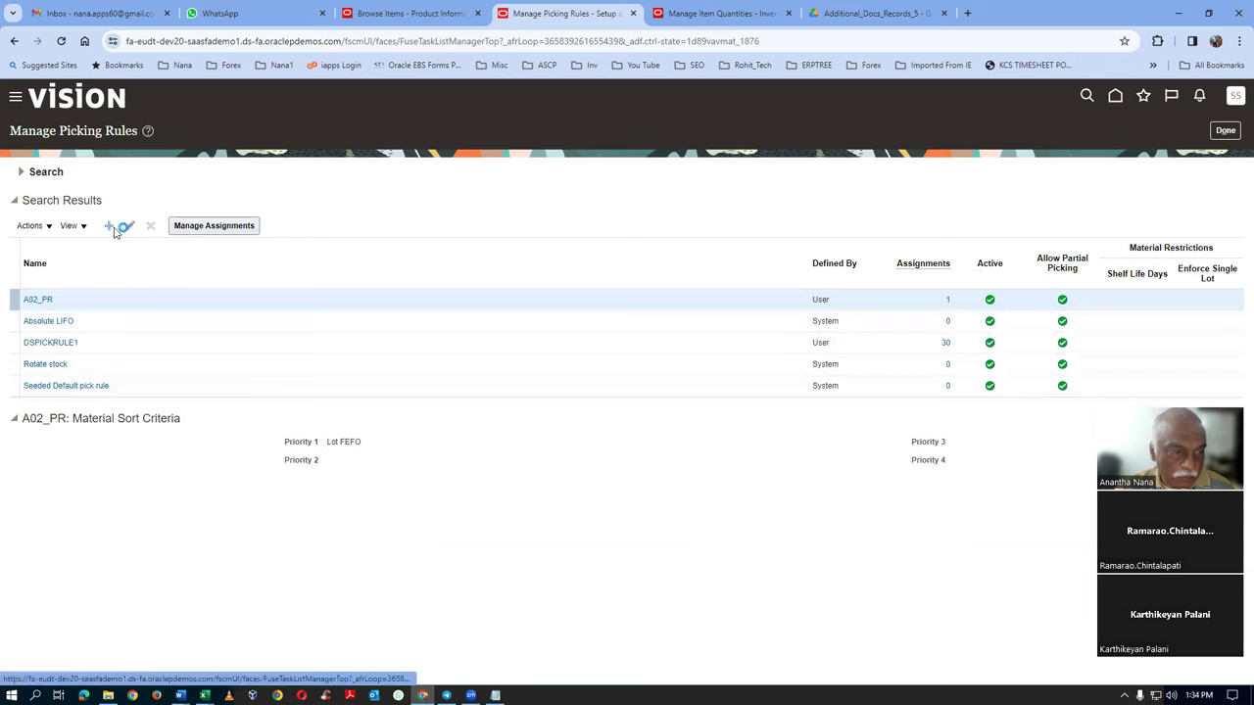
{"action": "left_click", "coordinate": [257, 202]}
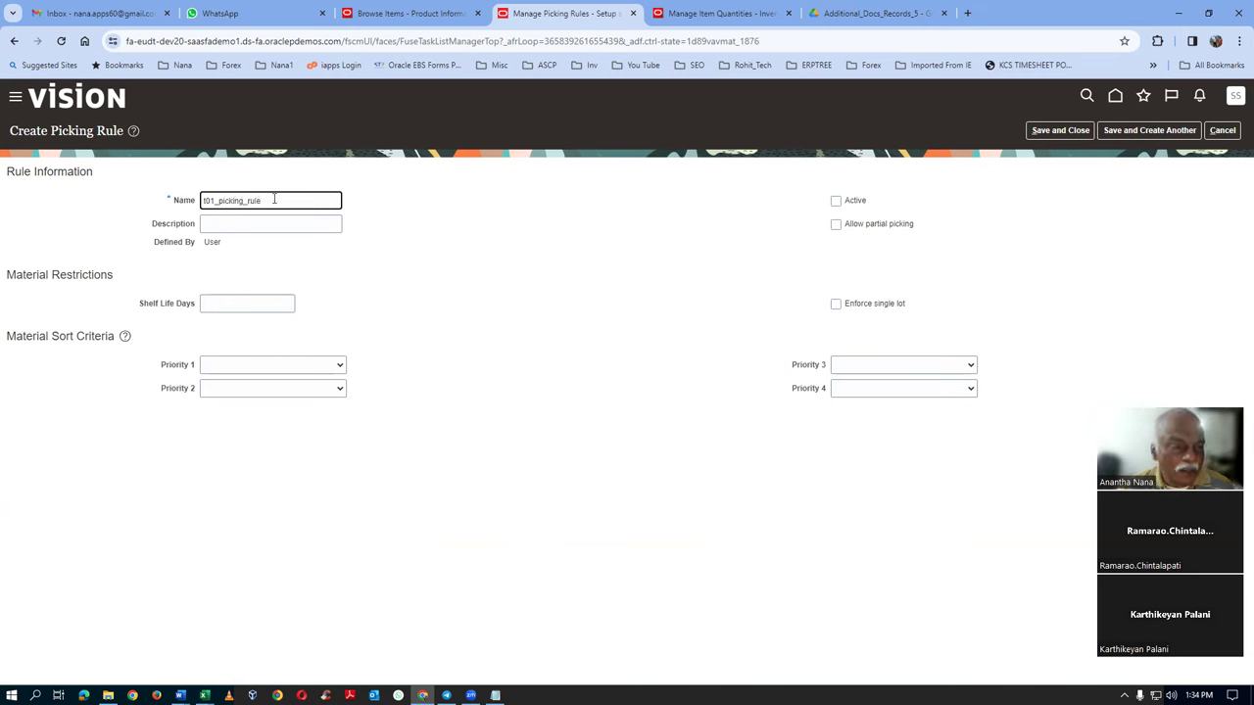
{"action": "double_click", "coordinate": [286, 201]}
{"action": "key", "text": "ctrl+c"}
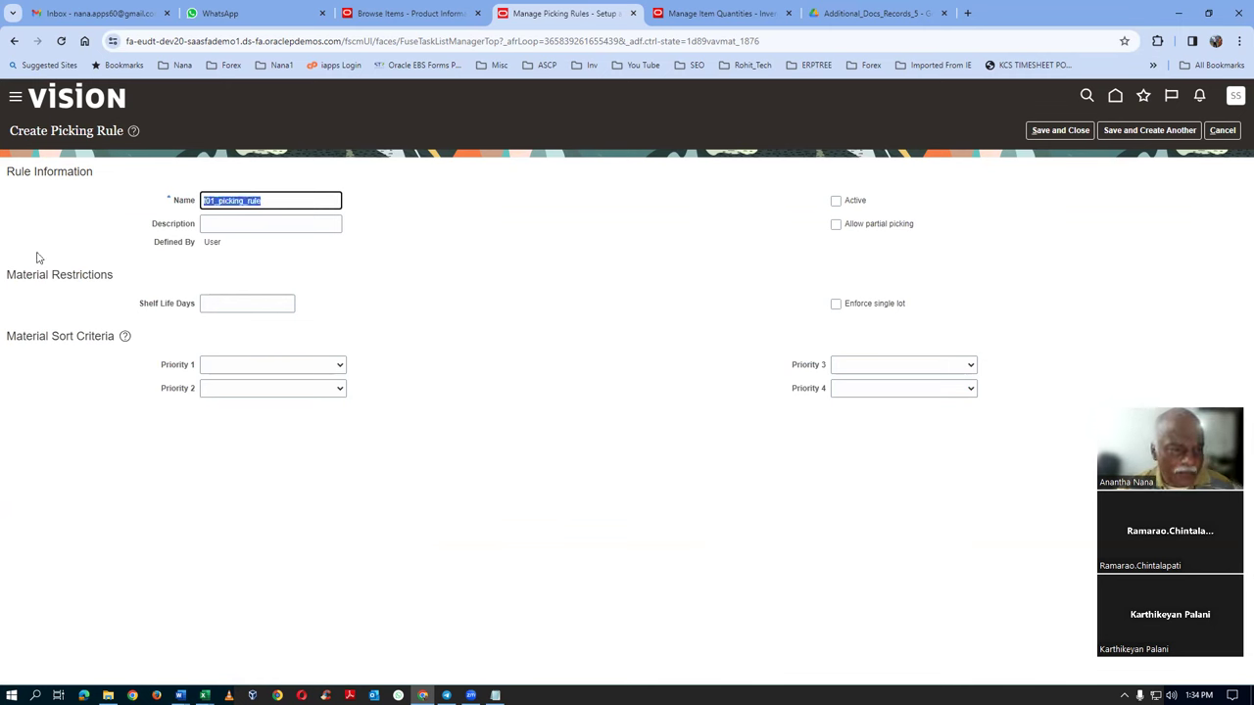
{"action": "left_click", "coordinate": [240, 227]}
{"action": "key", "text": "ctrl+v"}
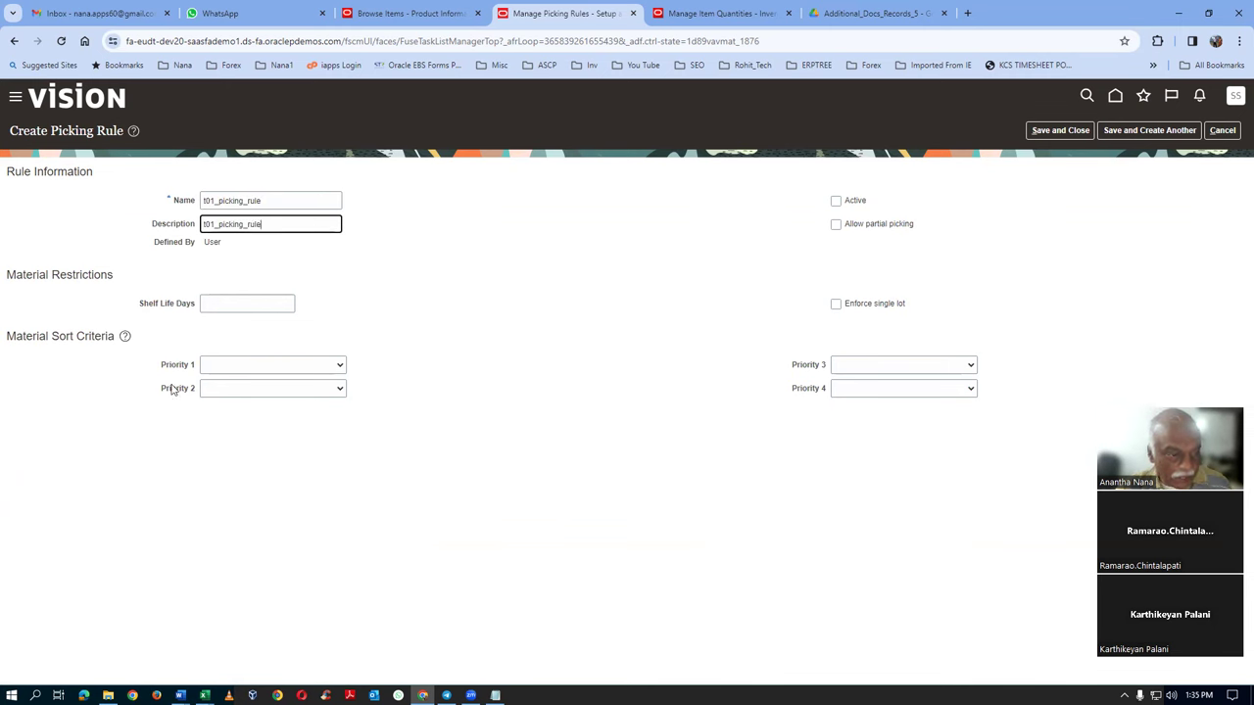
{"action": "left_click", "coordinate": [251, 308]}
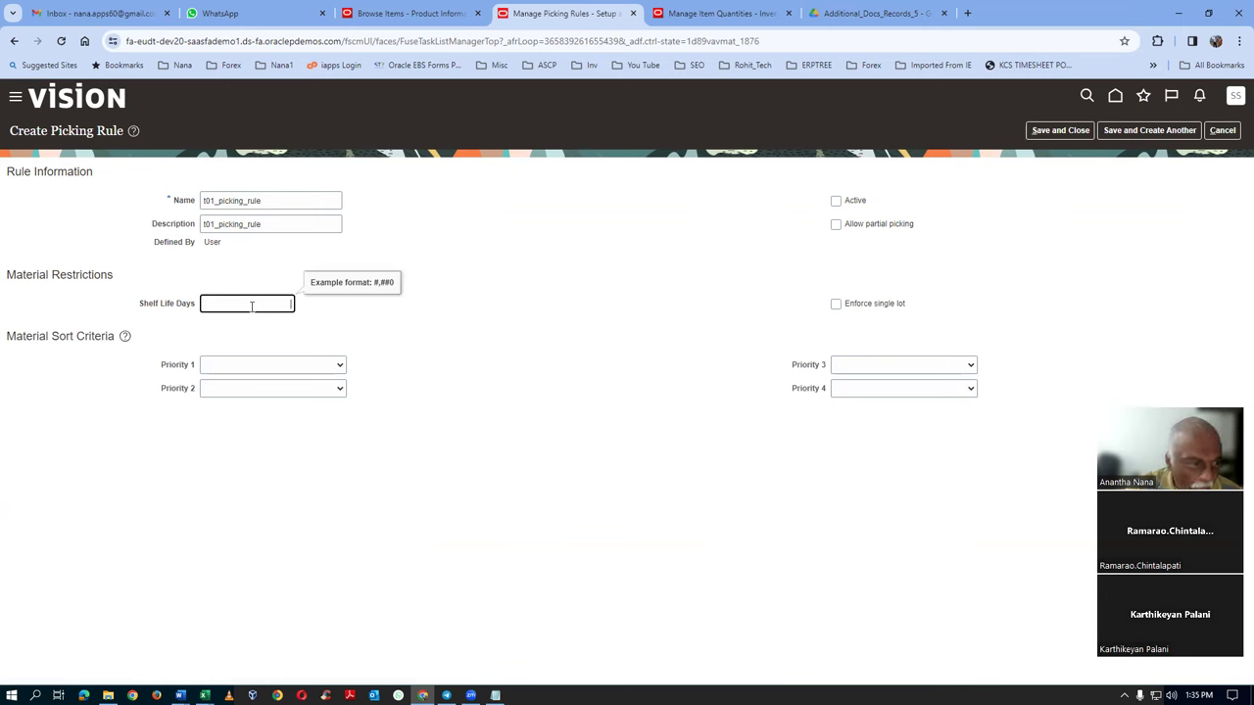
{"action": "left_click_drag", "start_coordinate": [30, 276], "coordinate": [92, 275]}
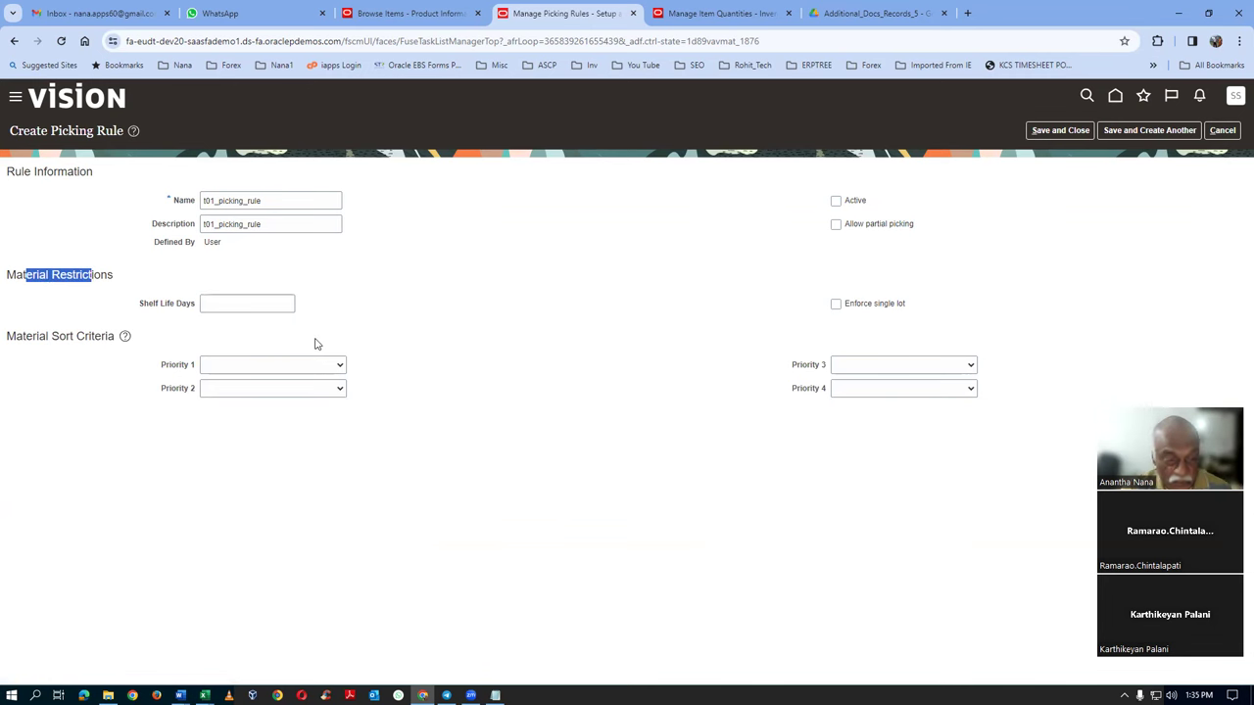
{"action": "left_click", "coordinate": [248, 302]}
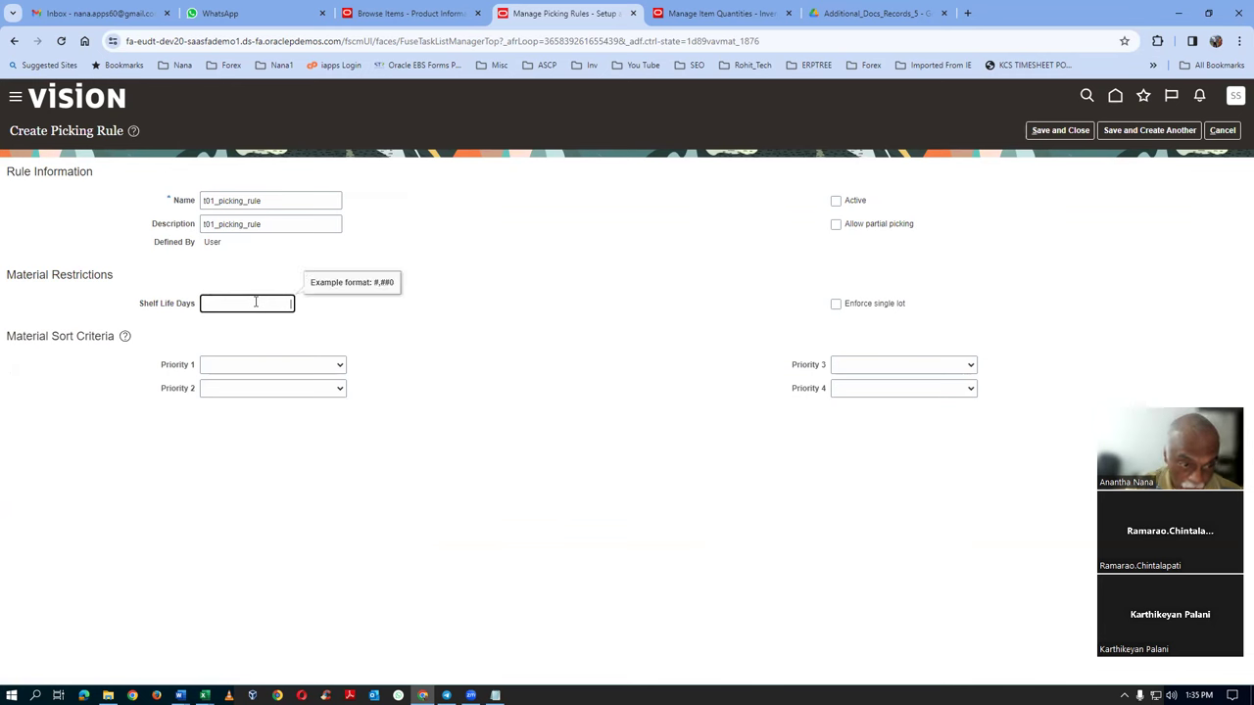
Set material sort criteria Priority 1 to Revision effective date descending
{"action": "left_click", "coordinate": [266, 367]}
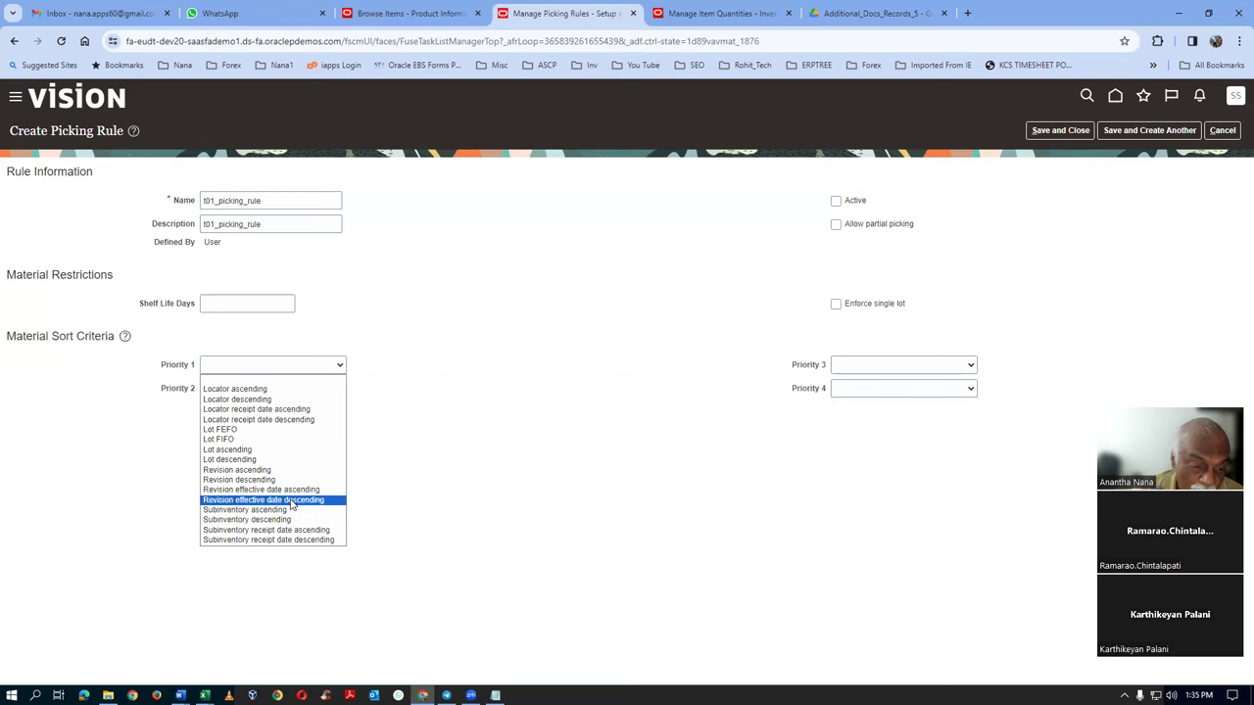
{"action": "left_click", "coordinate": [292, 501]}
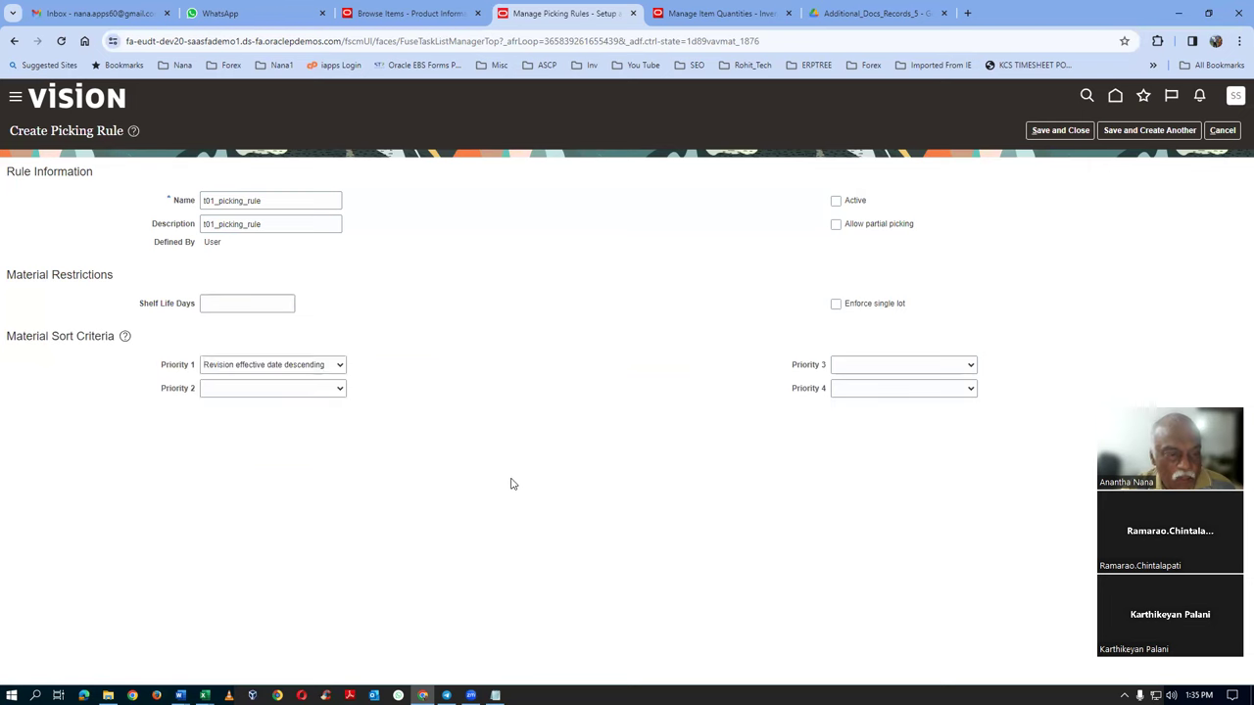
Switch to the 12_Lot_Revision_Exercise workbook in Excel and examine the lots, expiry dates and quantities of revision A1
{"action": "key", "text": "alt+Tab"}
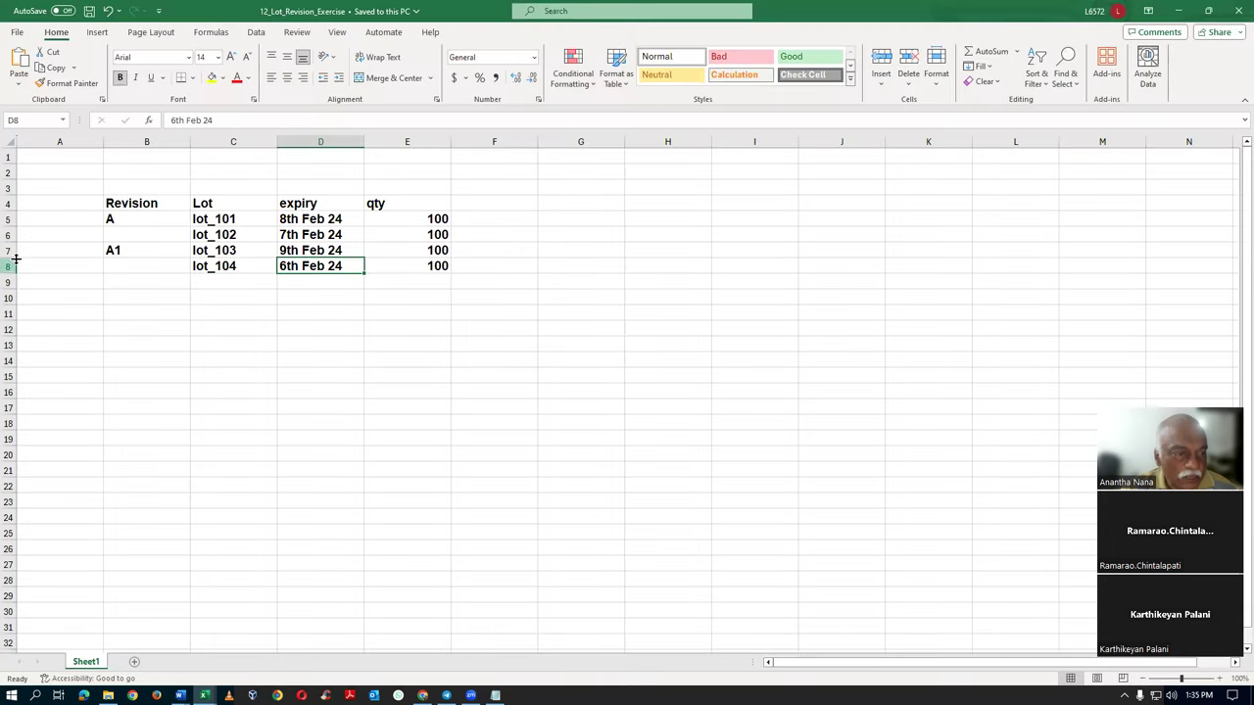
{"action": "left_click_drag", "start_coordinate": [8, 219], "coordinate": [7, 262]}
{"action": "left_click", "coordinate": [158, 370]}
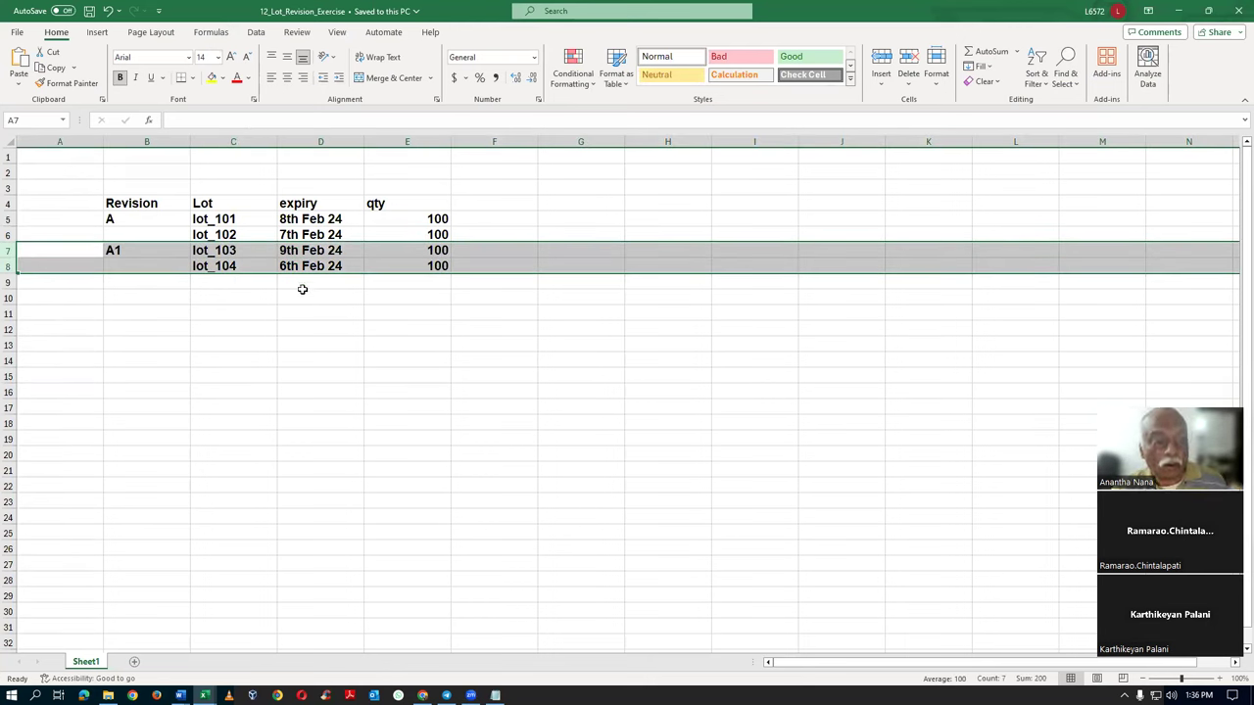
{"action": "left_click", "coordinate": [250, 267]}
{"action": "left_click", "coordinate": [390, 263]}
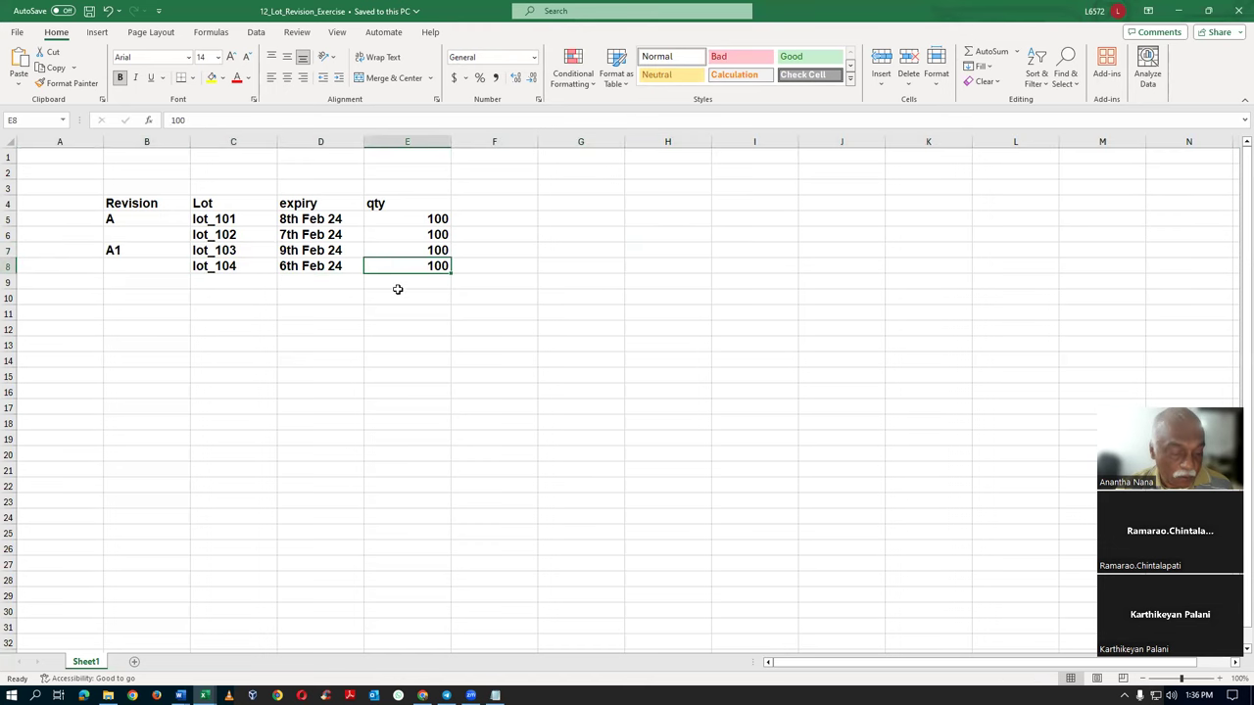
Back in the Oracle picking rule, set Priority 2 to Lot FEFO, allow partial picking, and save and close the rule
{"action": "key", "text": "alt+Tab"}
{"action": "left_click", "coordinate": [275, 388]}
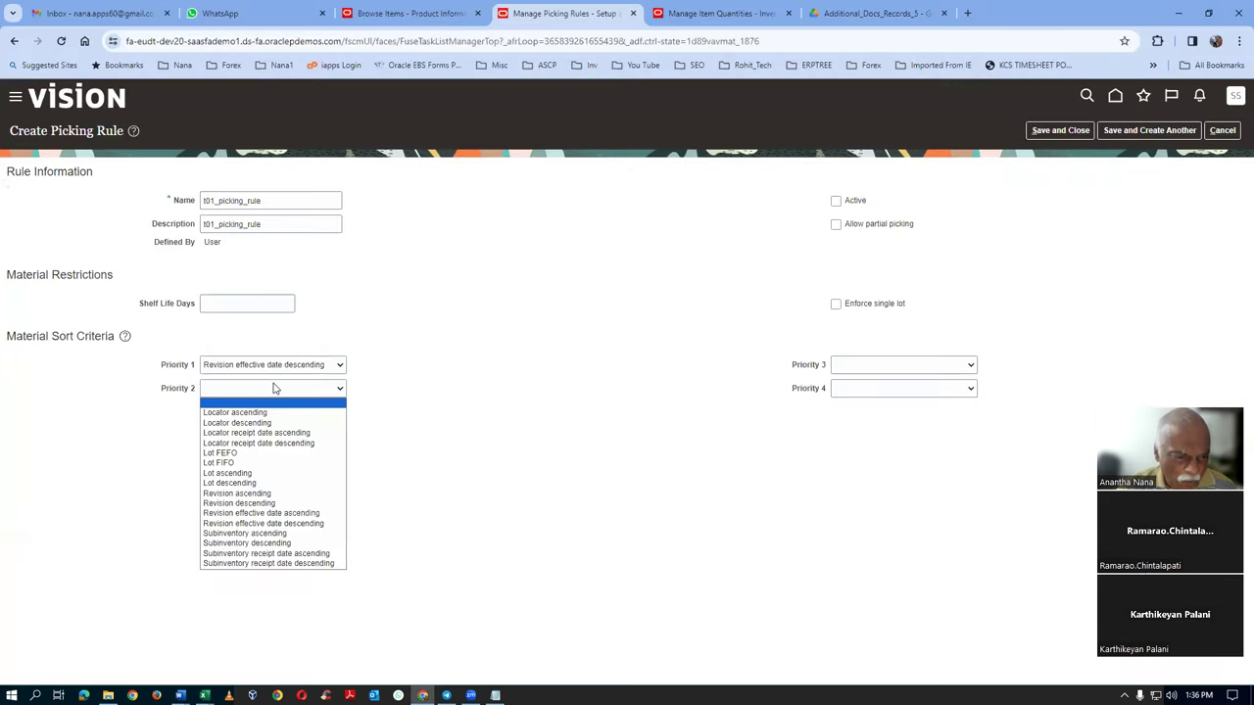
{"action": "left_click", "coordinate": [250, 454]}
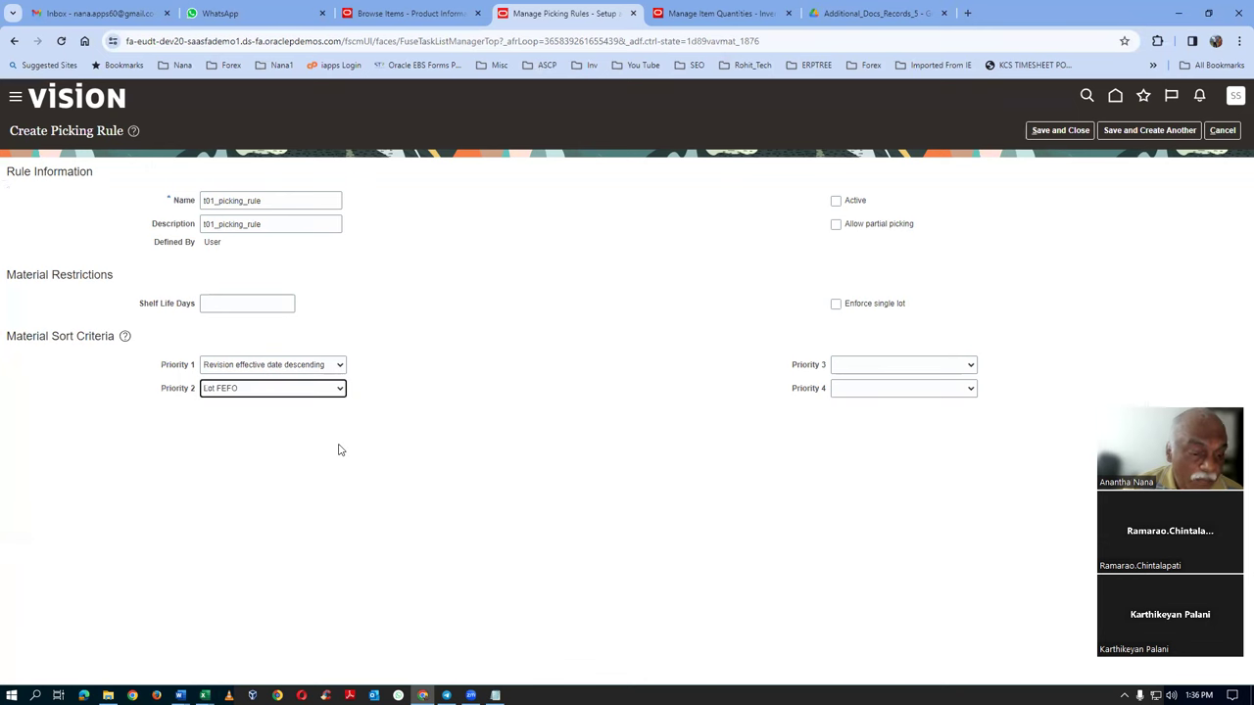
{"action": "left_click", "coordinate": [836, 225]}
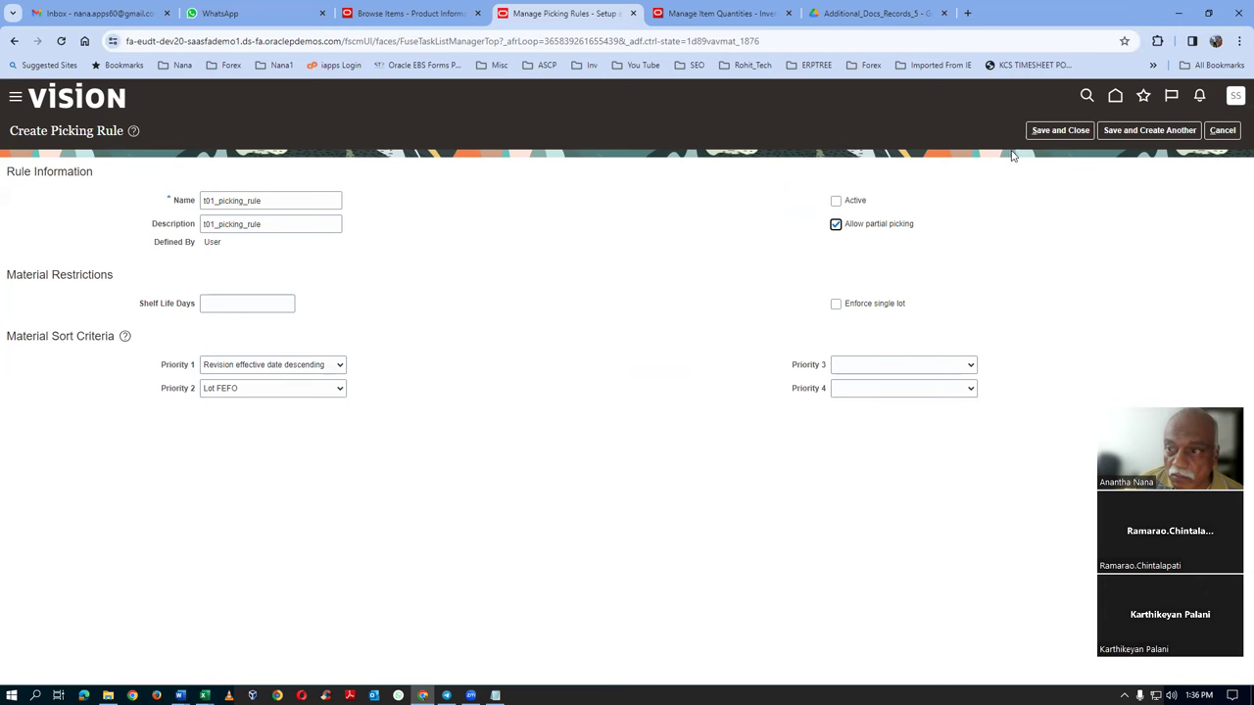
{"action": "left_click", "coordinate": [1068, 132]}
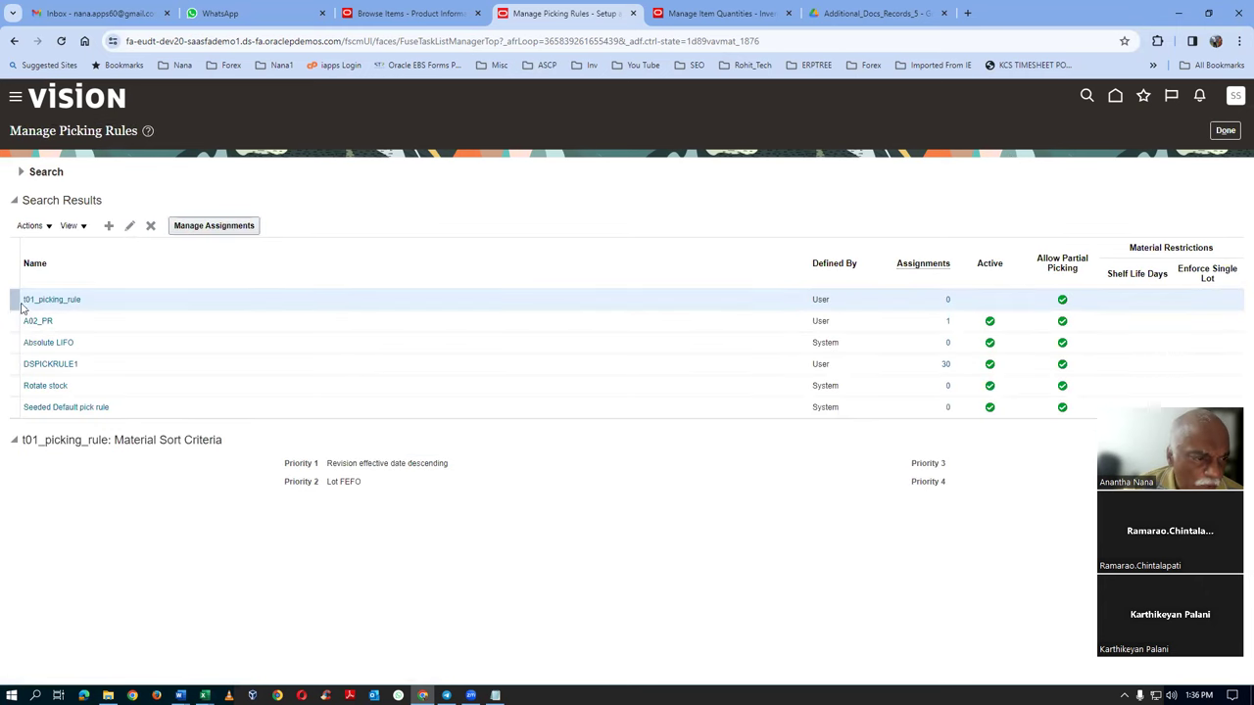
Start a picking rule assignment for organization 001 with sequence 1 and picking rule t01_picking_rule
{"action": "left_click", "coordinate": [244, 227]}
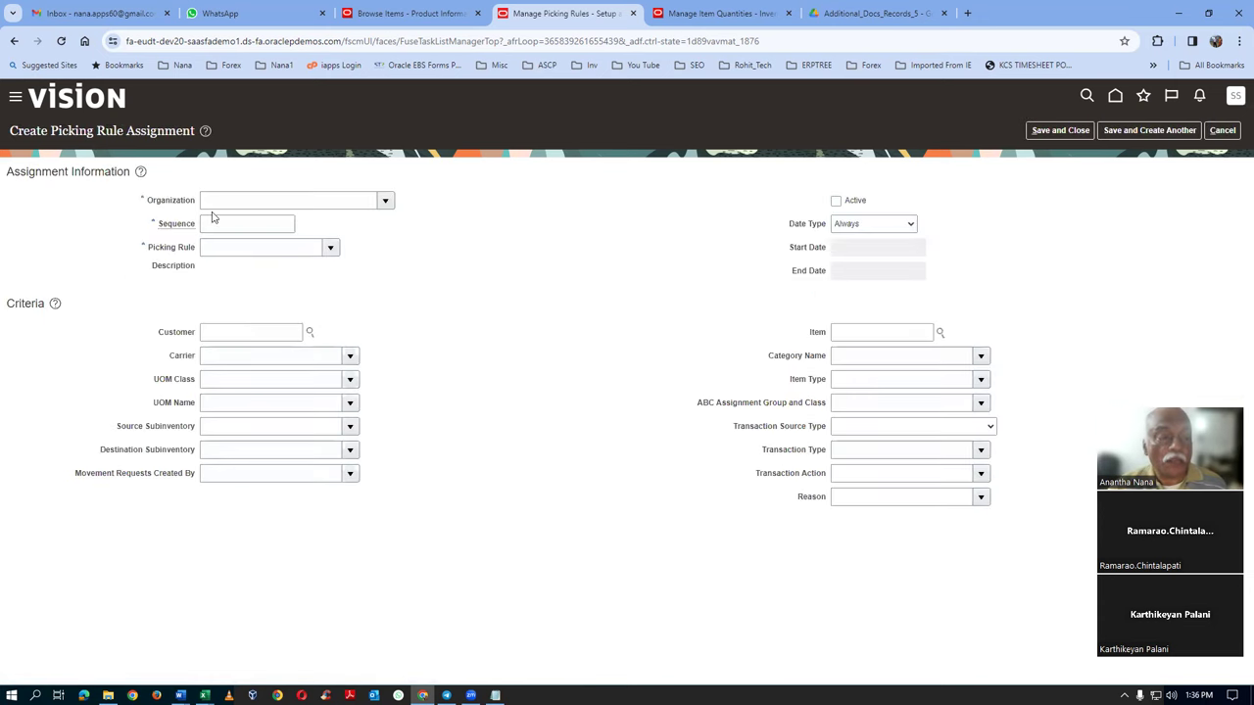
{"action": "left_click", "coordinate": [265, 219]}
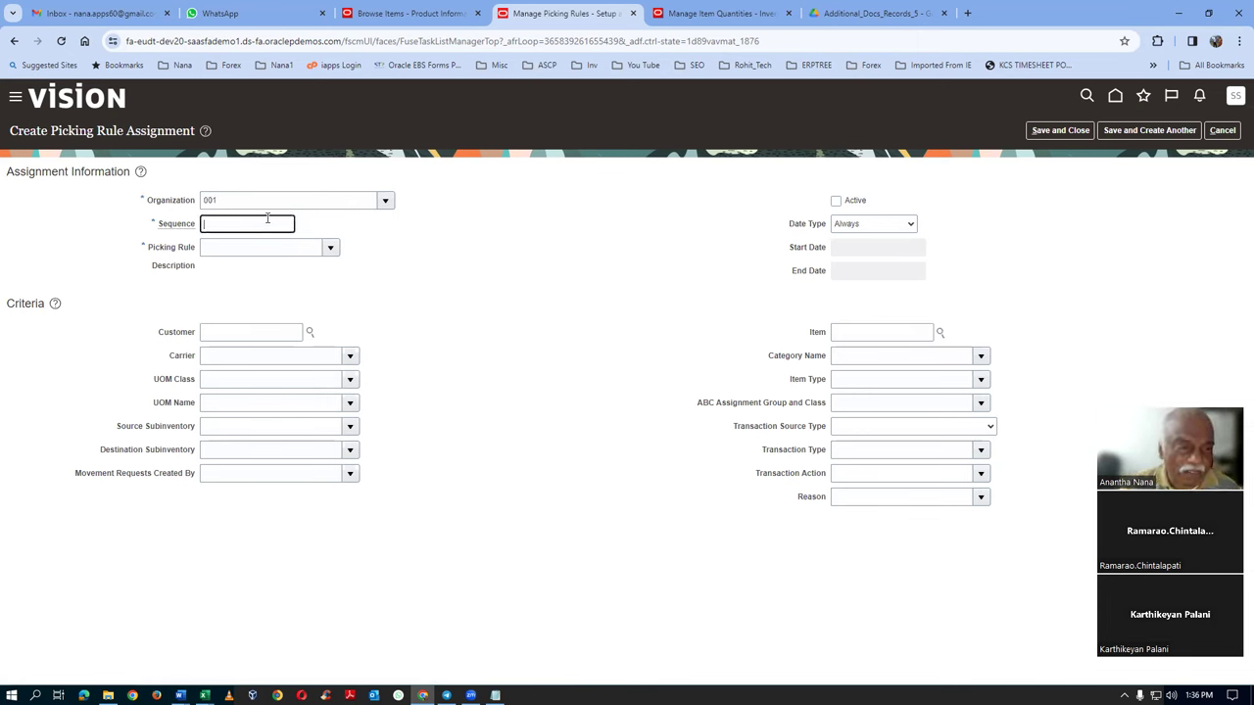
{"action": "left_click", "coordinate": [265, 241]}
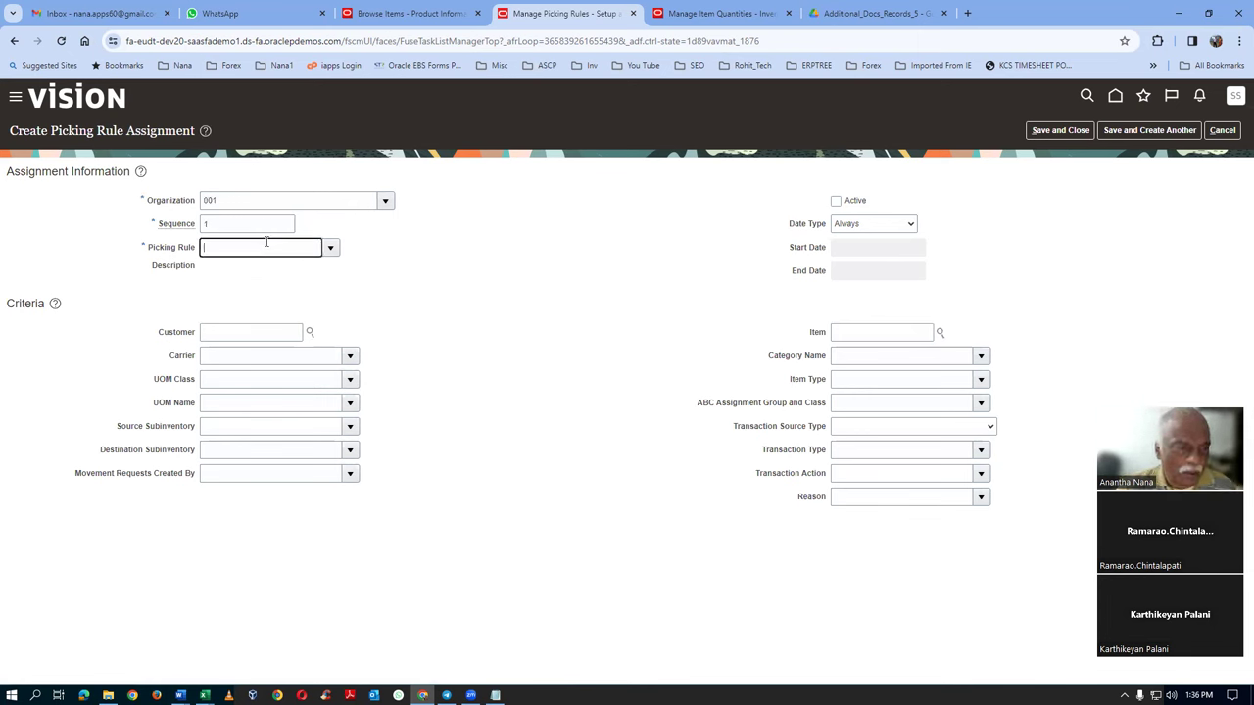
{"action": "type", "text": "t01"}
{"action": "key", "text": "Tab"}
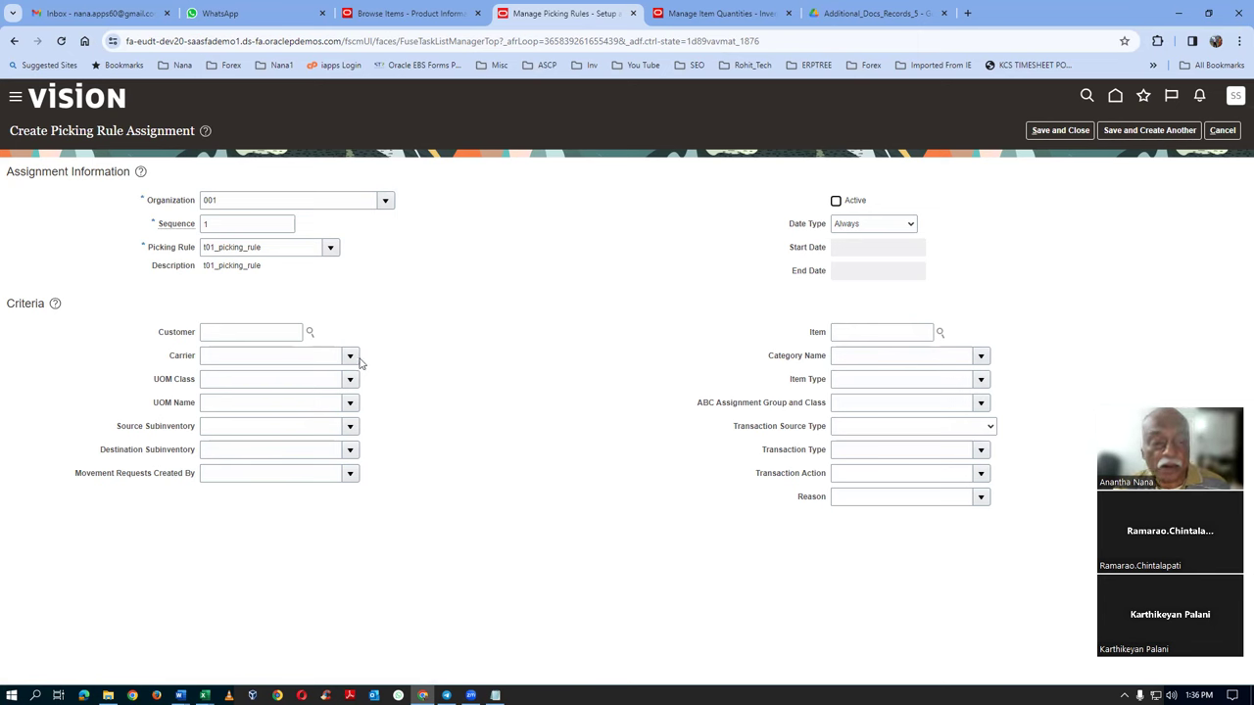
Restrict the assignment criteria to the item t0101_Lot_Expiry_Rev_control
{"action": "left_click", "coordinate": [855, 331]}
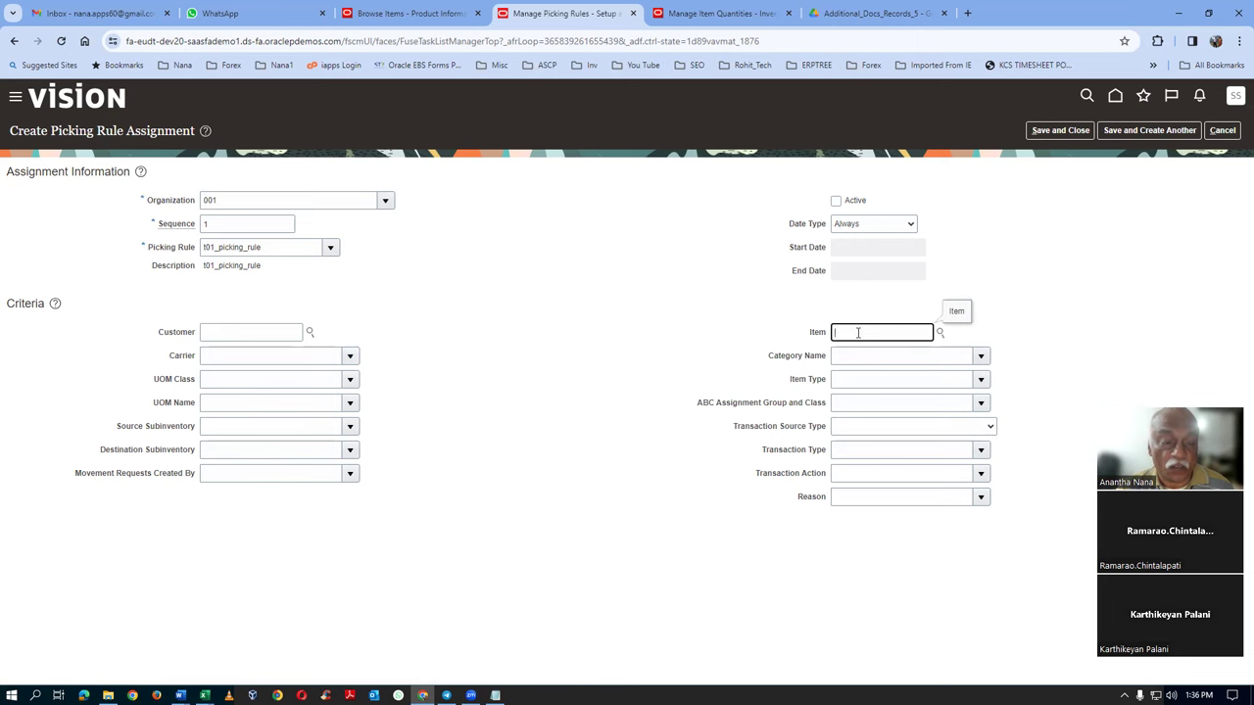
{"action": "left_click", "coordinate": [137, 228]}
{"action": "left_click", "coordinate": [267, 223]}
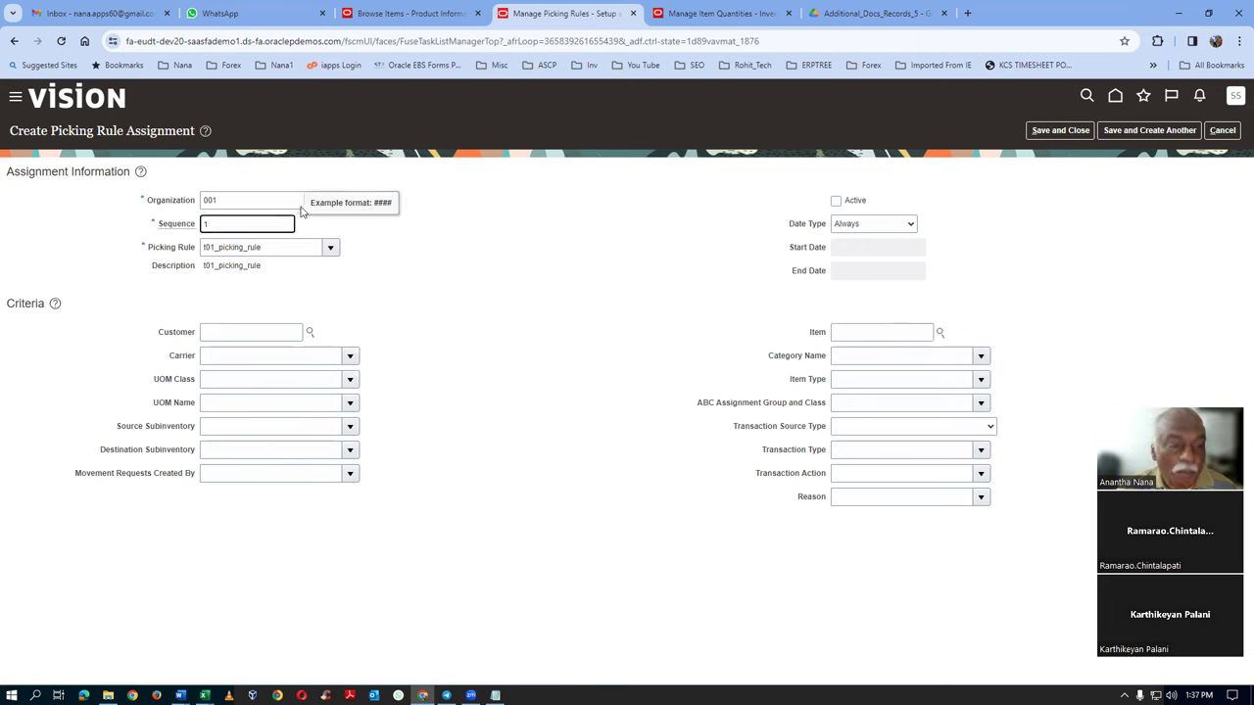
{"action": "left_click", "coordinate": [213, 451]}
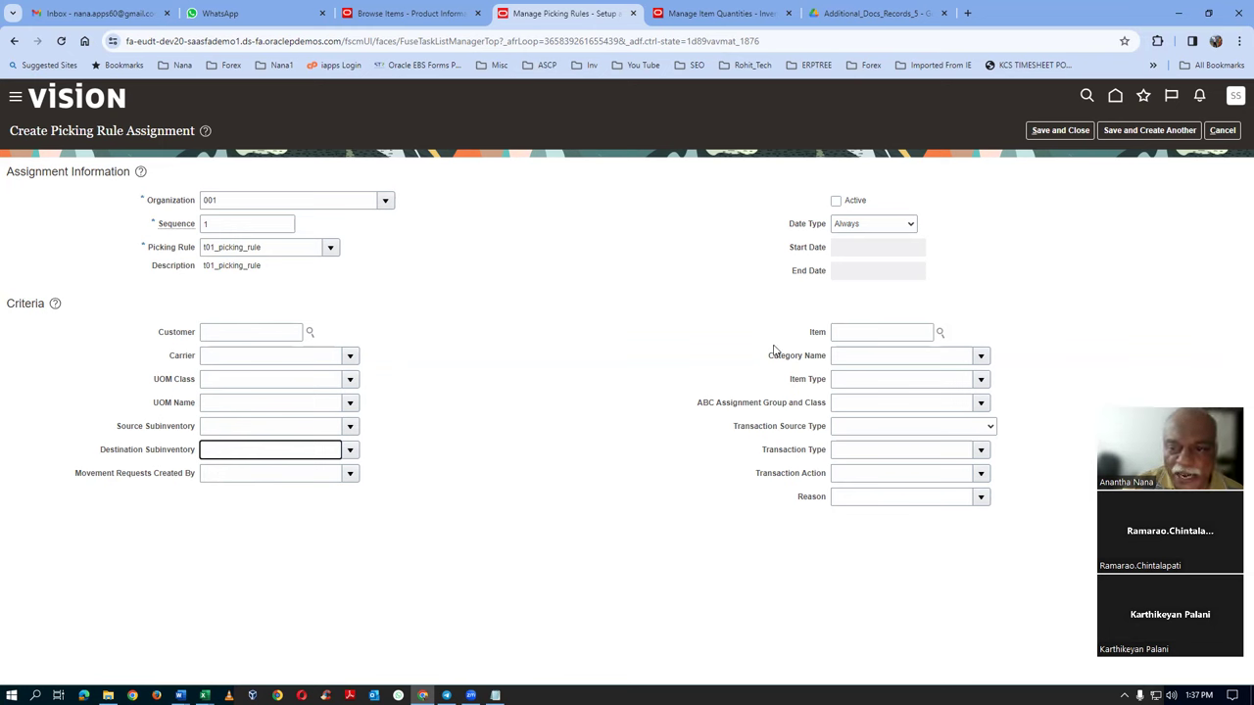
{"action": "left_click", "coordinate": [842, 333]}
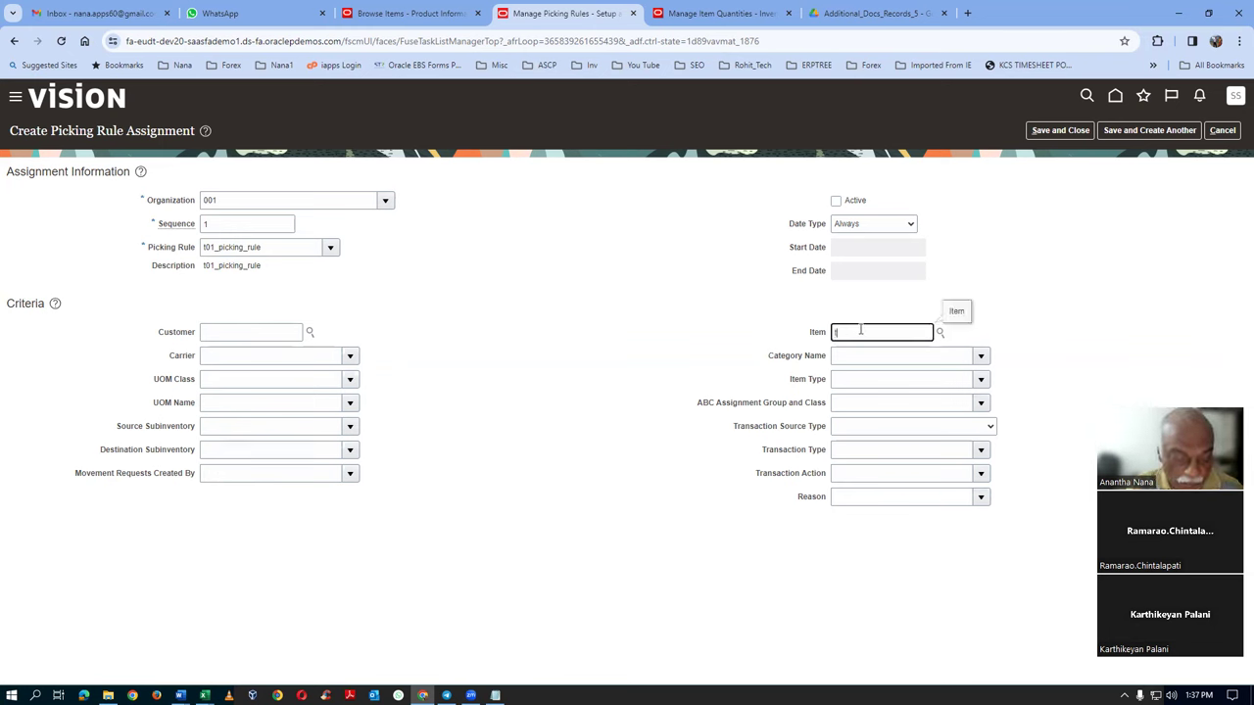
{"action": "type", "text": "t0101"}
{"action": "key", "text": "Tab"}
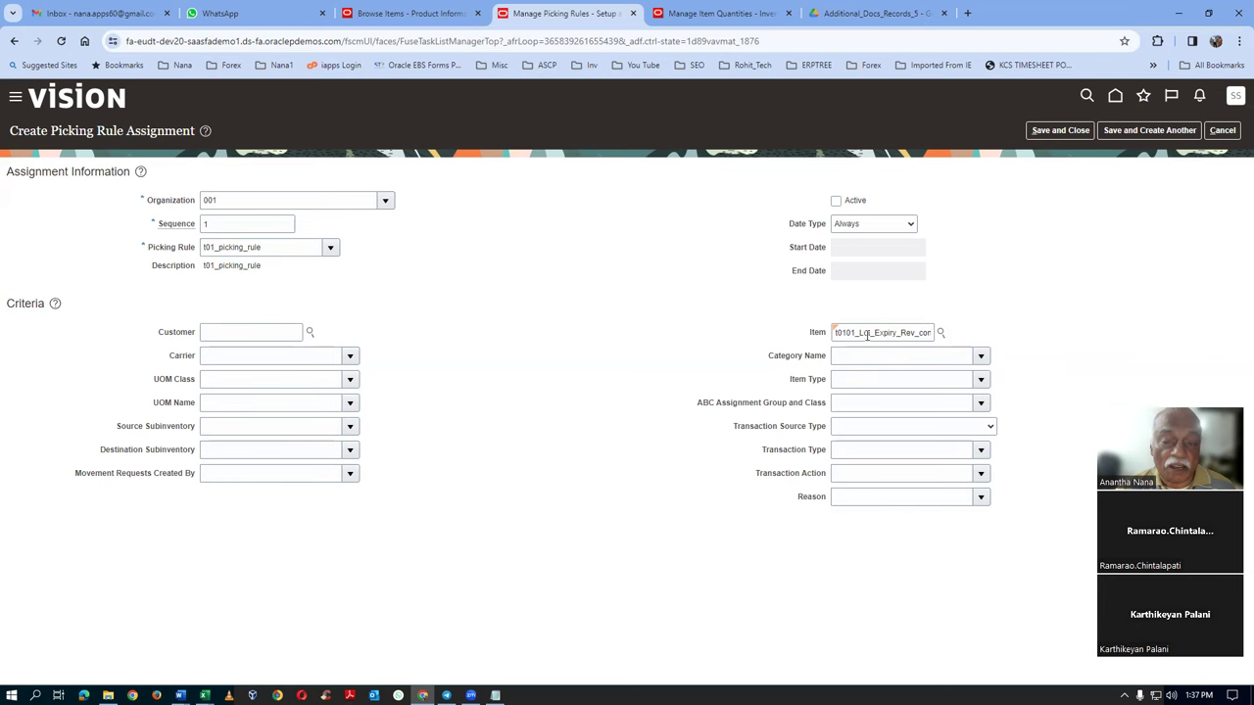
{"action": "left_click", "coordinate": [223, 224]}
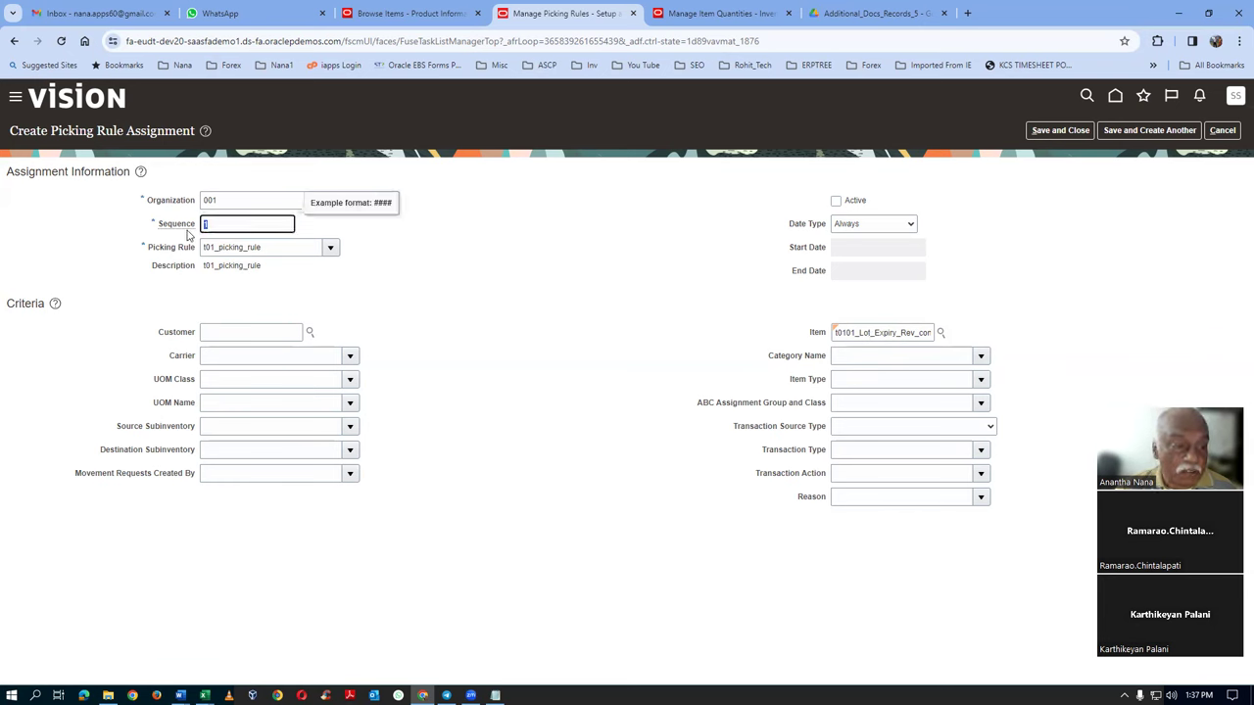
{"action": "left_click", "coordinate": [477, 372]}
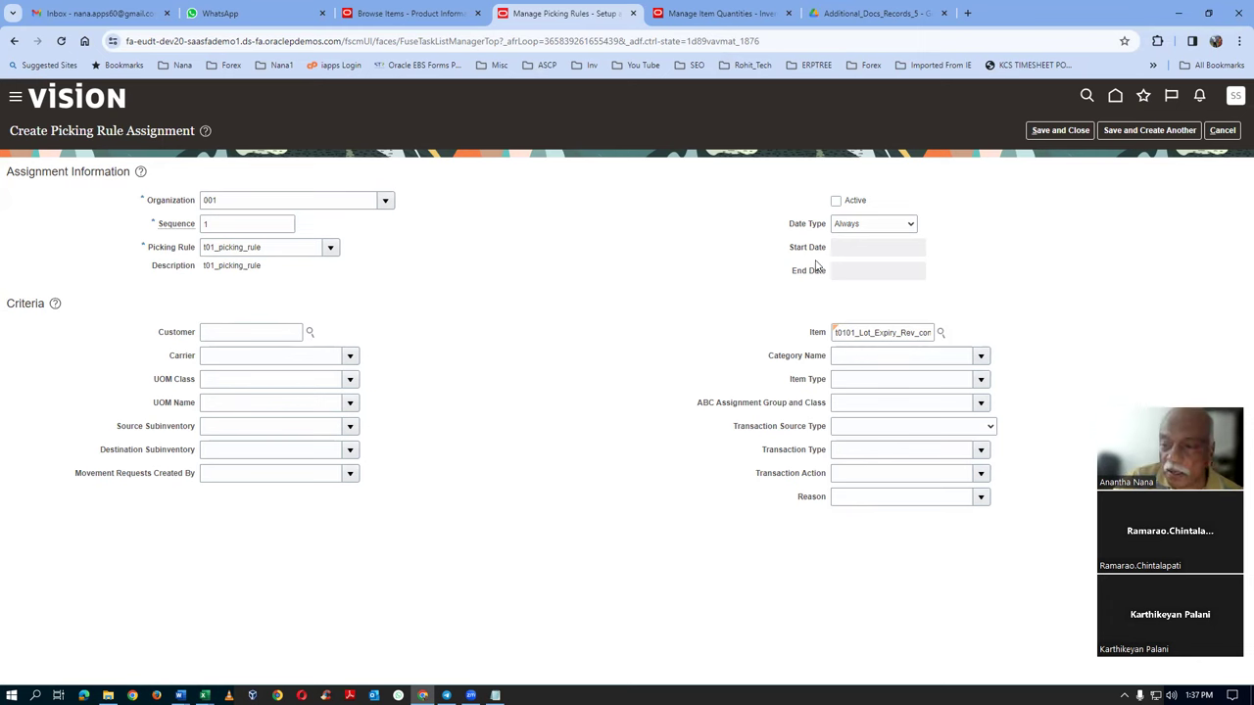
{"action": "left_click", "coordinate": [837, 201]}
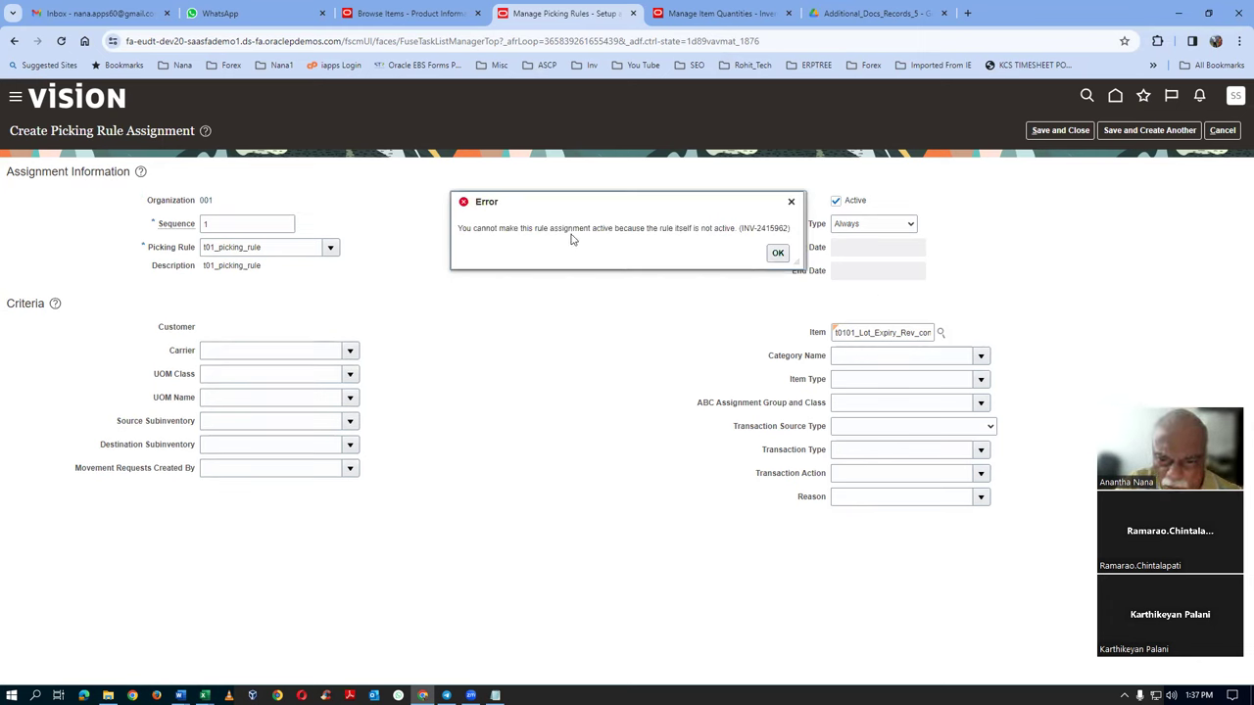
{"action": "left_click", "coordinate": [778, 253]}
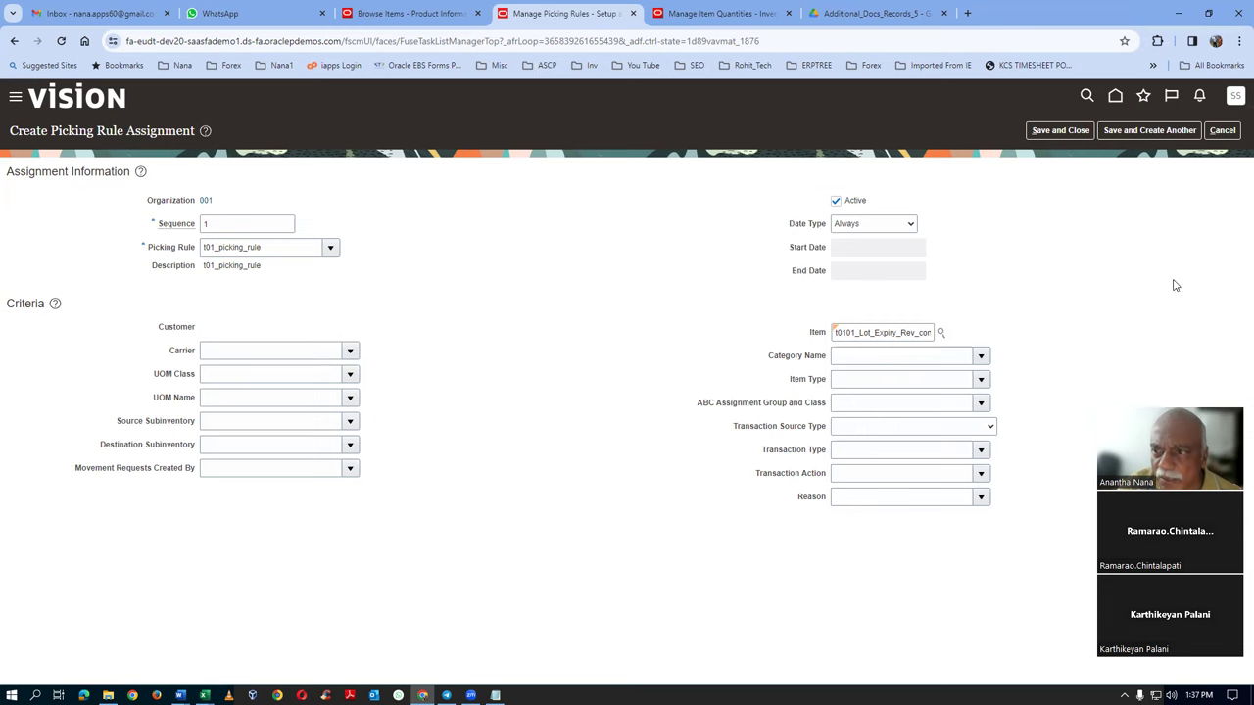
{"action": "left_click", "coordinate": [837, 201]}
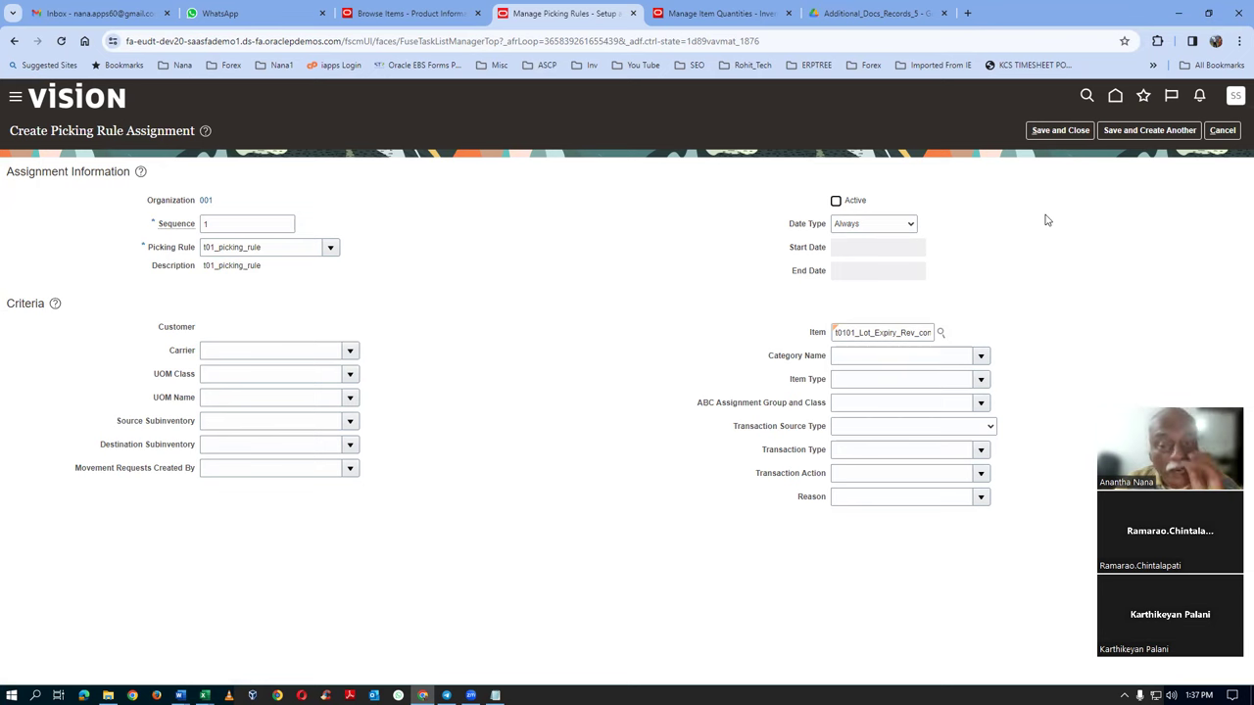
Save and close the assignment, and make the picking rule t01_picking_rule itself active
{"action": "left_click", "coordinate": [1059, 132]}
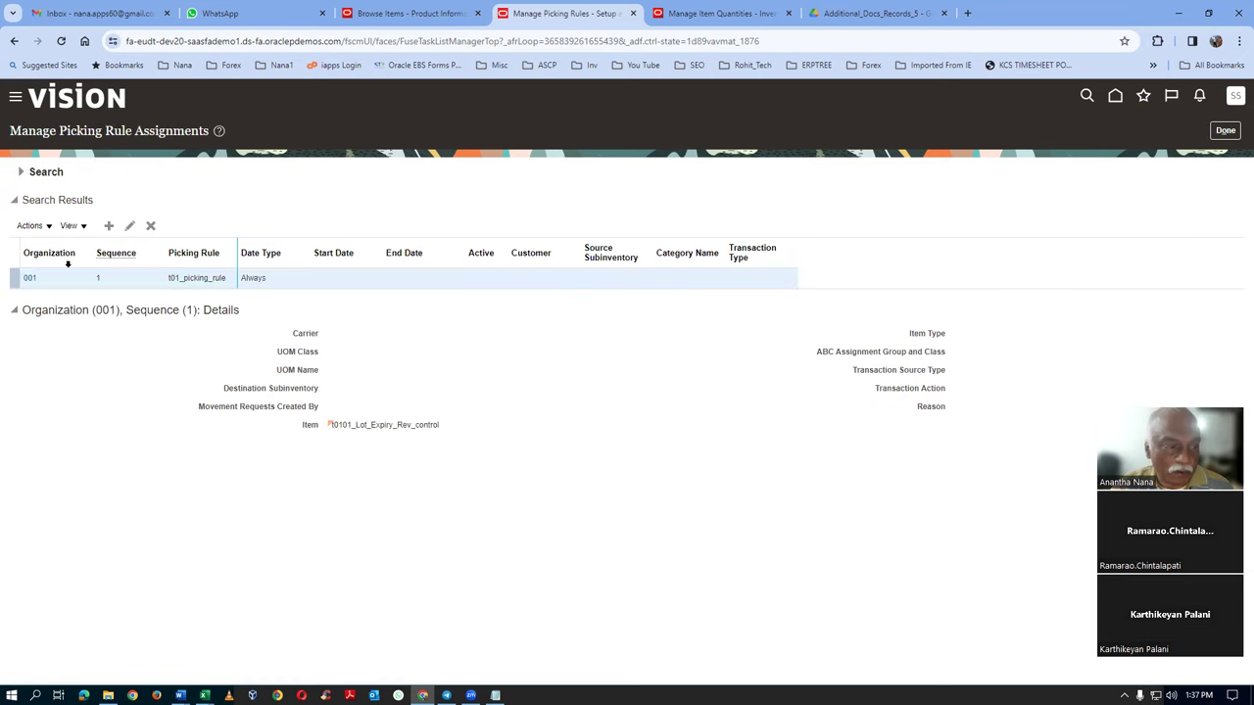
{"action": "left_click", "coordinate": [1224, 130]}
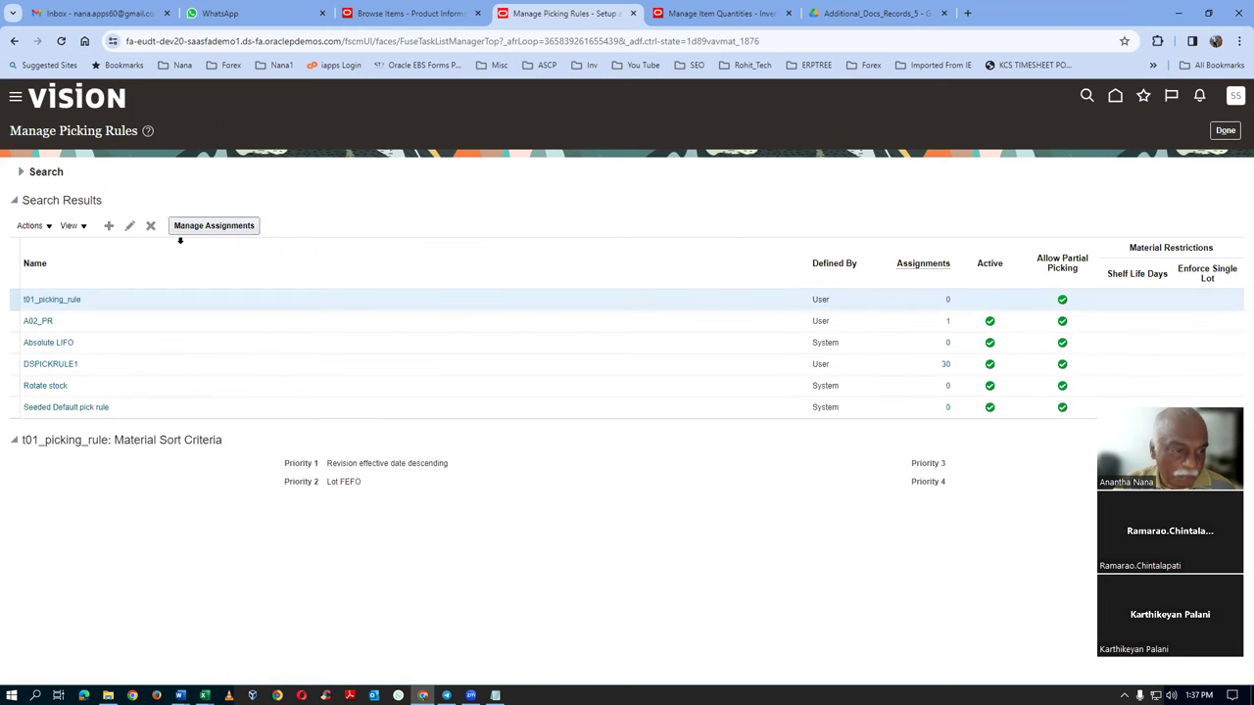
{"action": "left_click", "coordinate": [131, 226]}
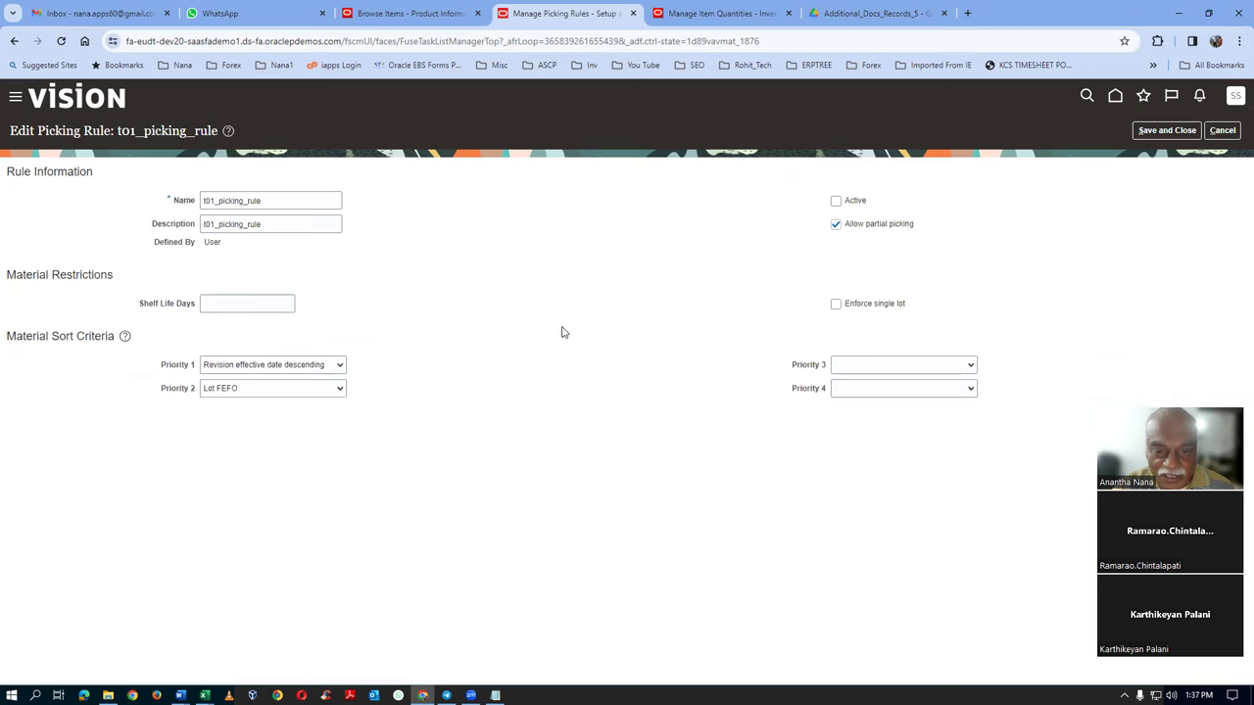
{"action": "left_click", "coordinate": [835, 200]}
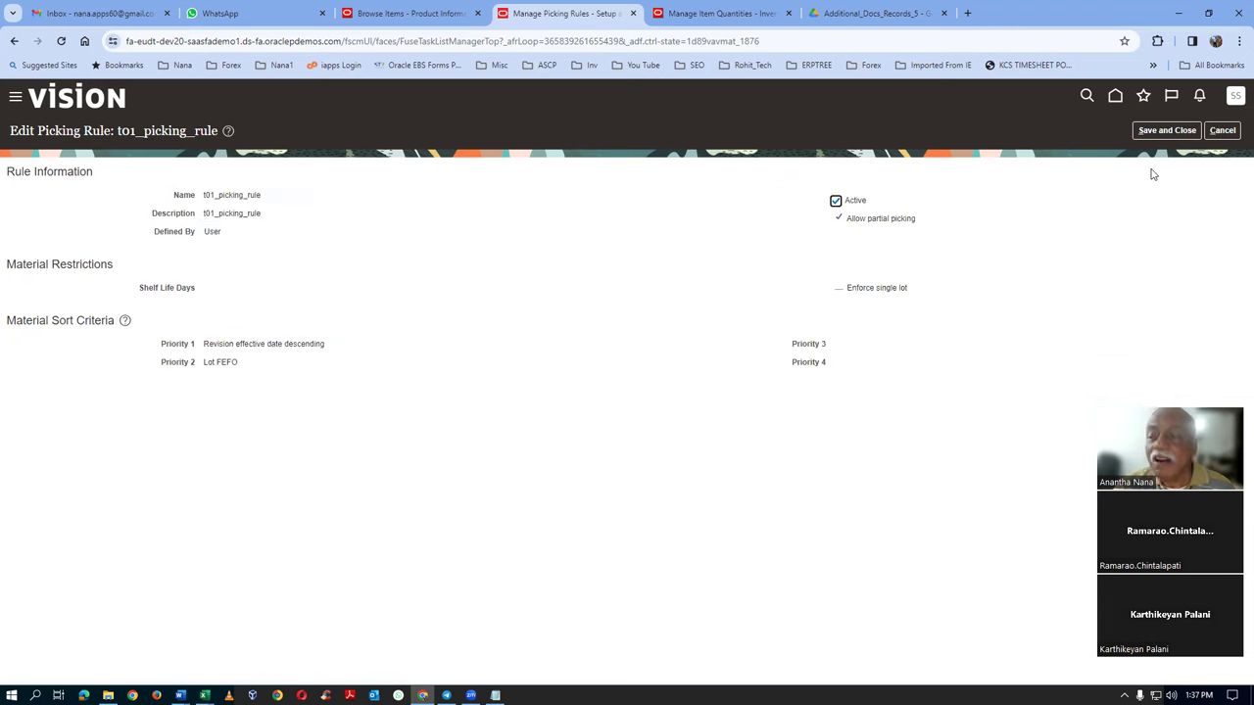
{"action": "left_click", "coordinate": [1167, 129]}
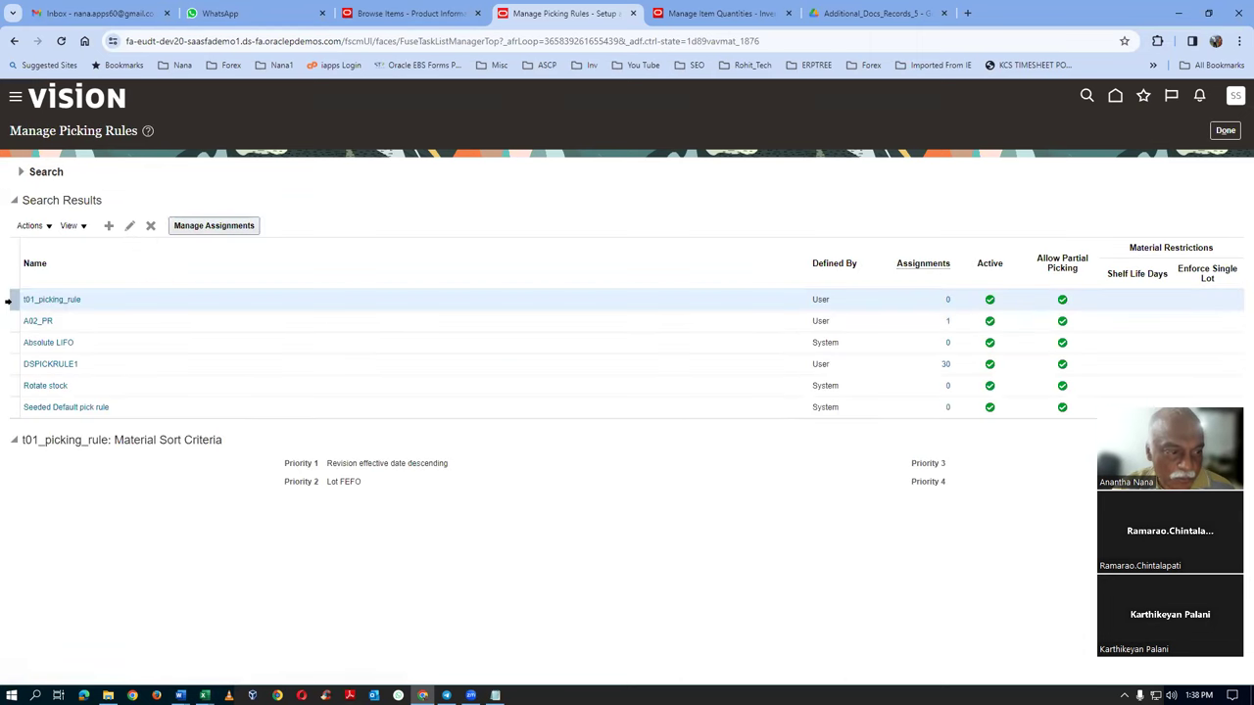
Make the organization 001, sequence 1 assignment of t01_picking_rule active and save it
{"action": "left_click", "coordinate": [193, 232]}
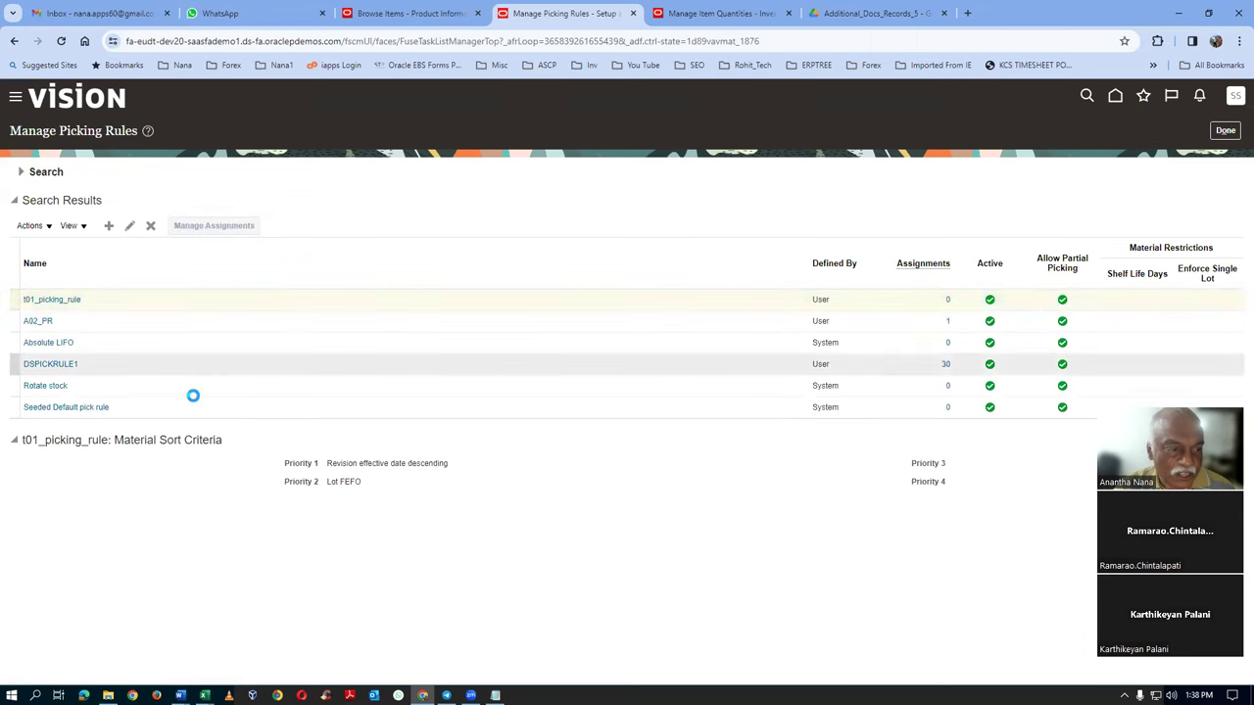
{"action": "left_click", "coordinate": [129, 226]}
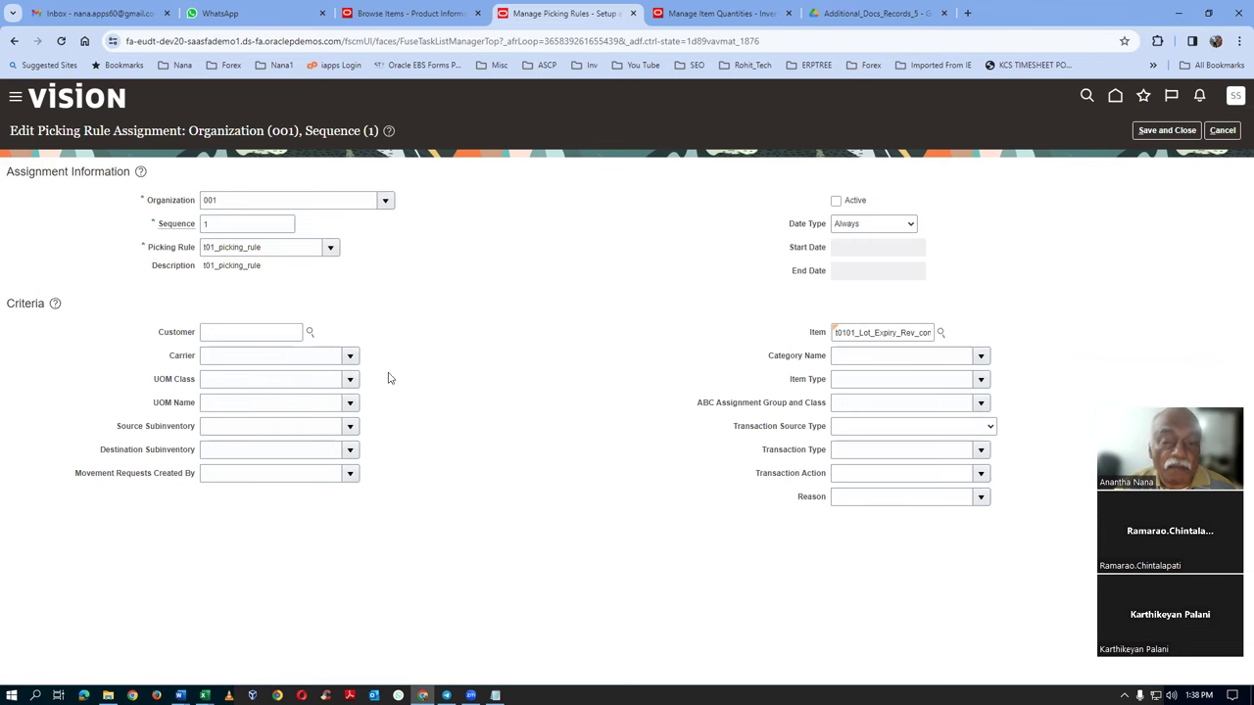
{"action": "left_click", "coordinate": [836, 202]}
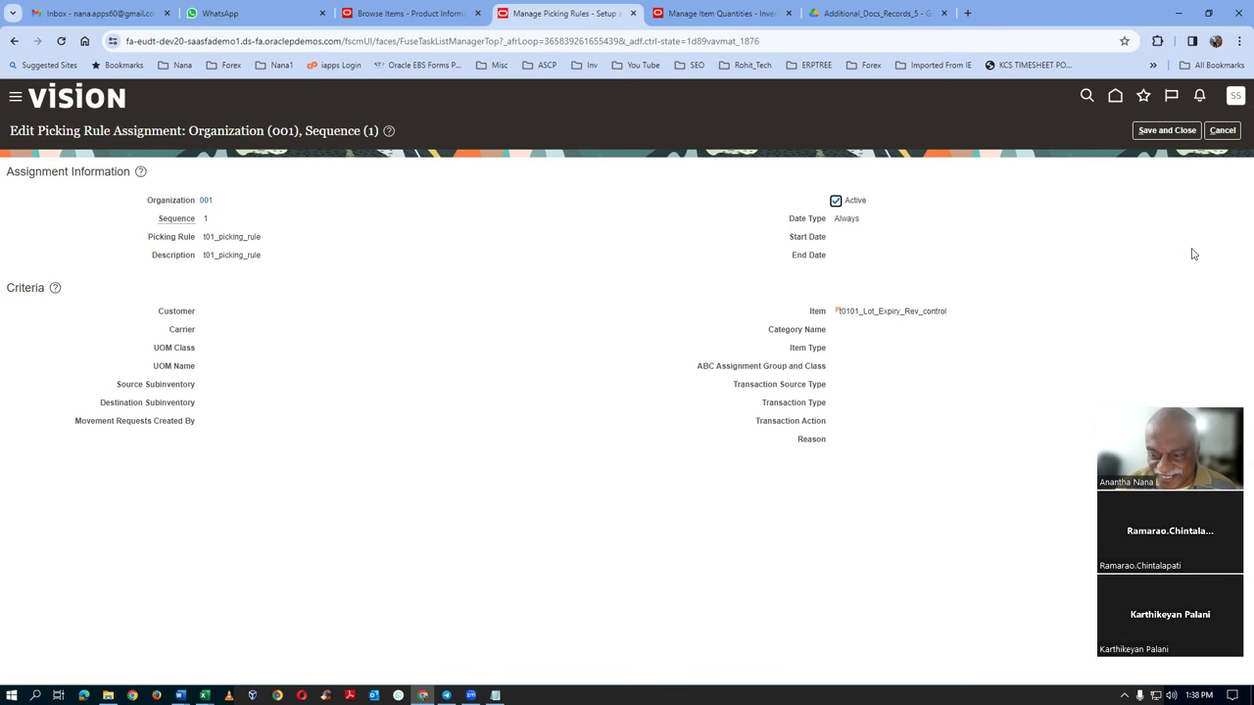
{"action": "left_click", "coordinate": [1165, 132]}
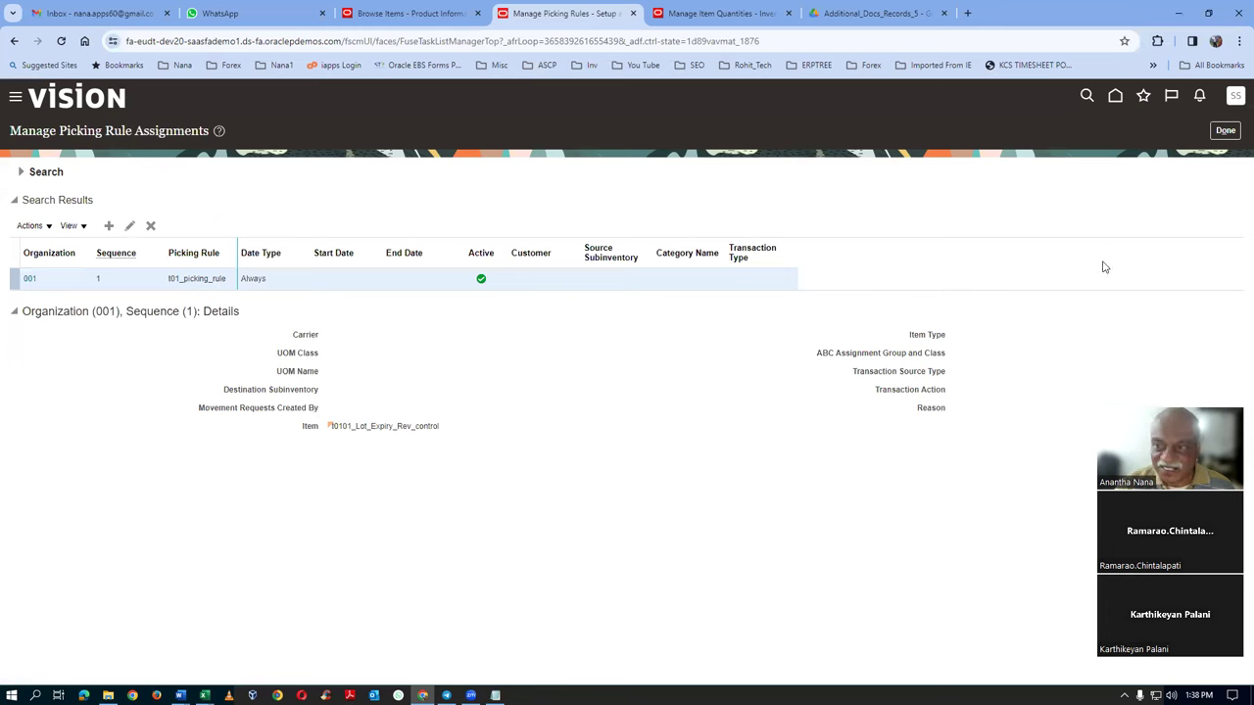
Open Inventory Management in a duplicate browser tab and start a new movement request for organization 001
{"action": "right_click", "coordinate": [556, 19]}
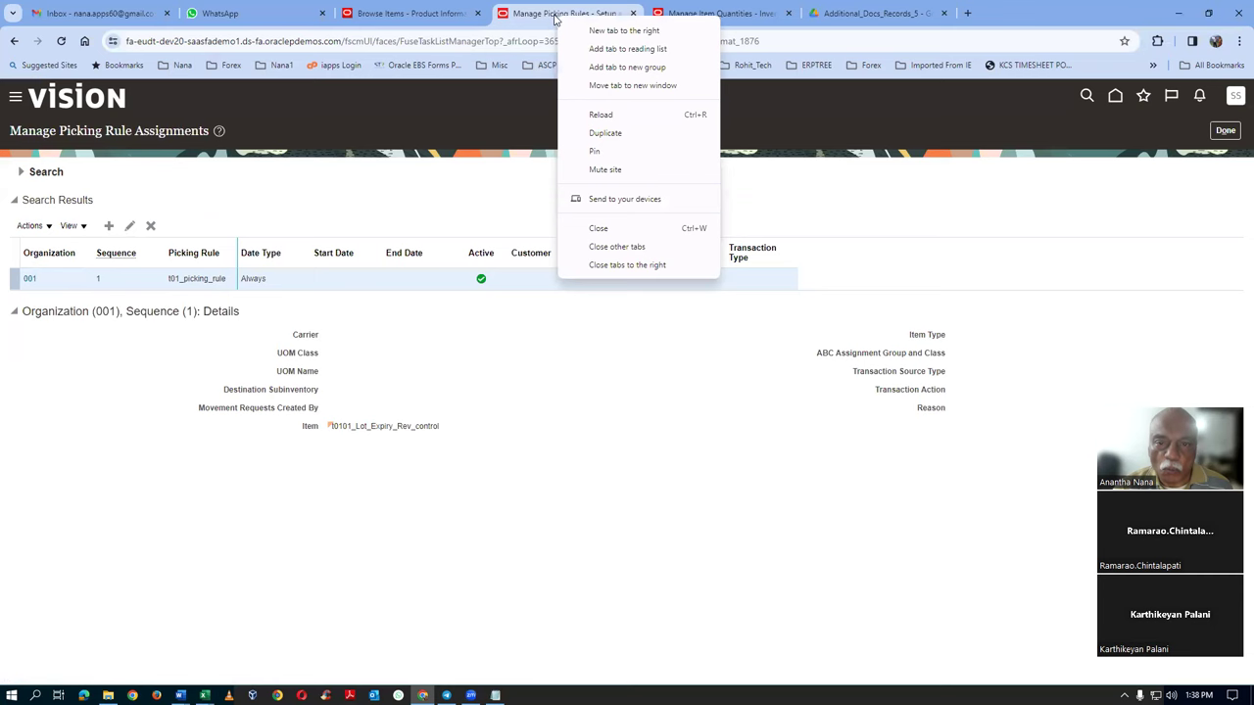
{"action": "left_click", "coordinate": [604, 134]}
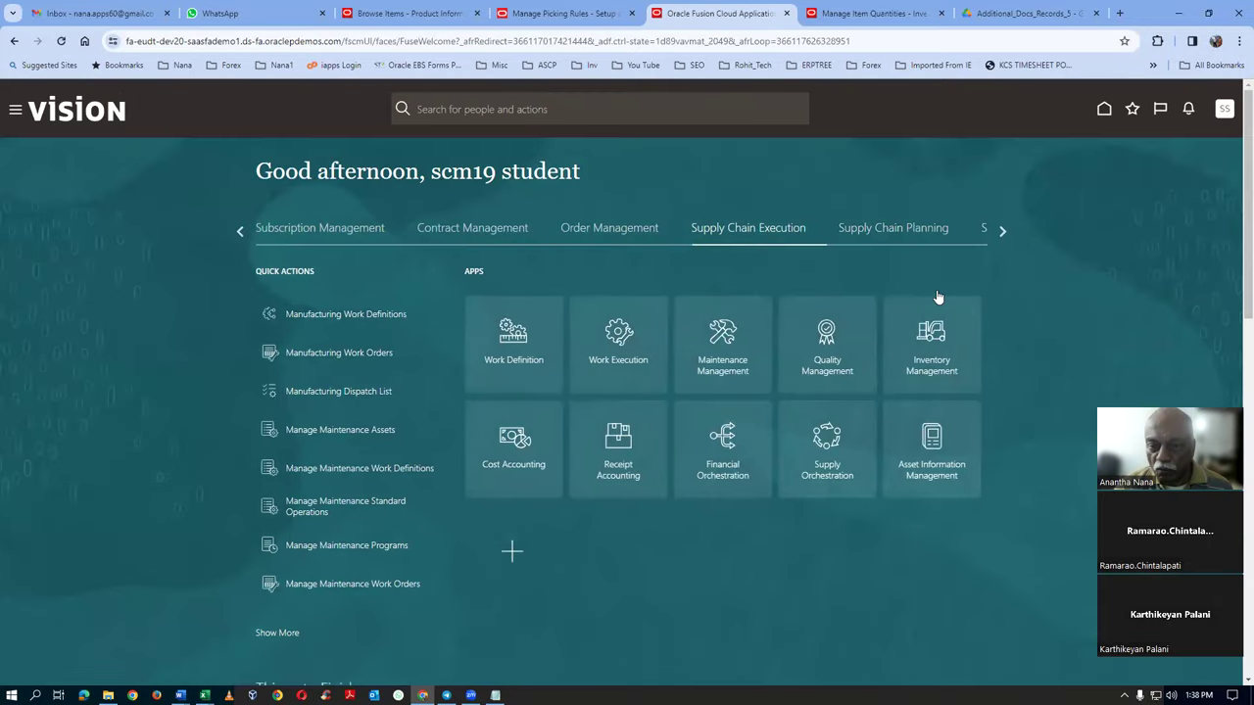
{"action": "left_click", "coordinate": [939, 370]}
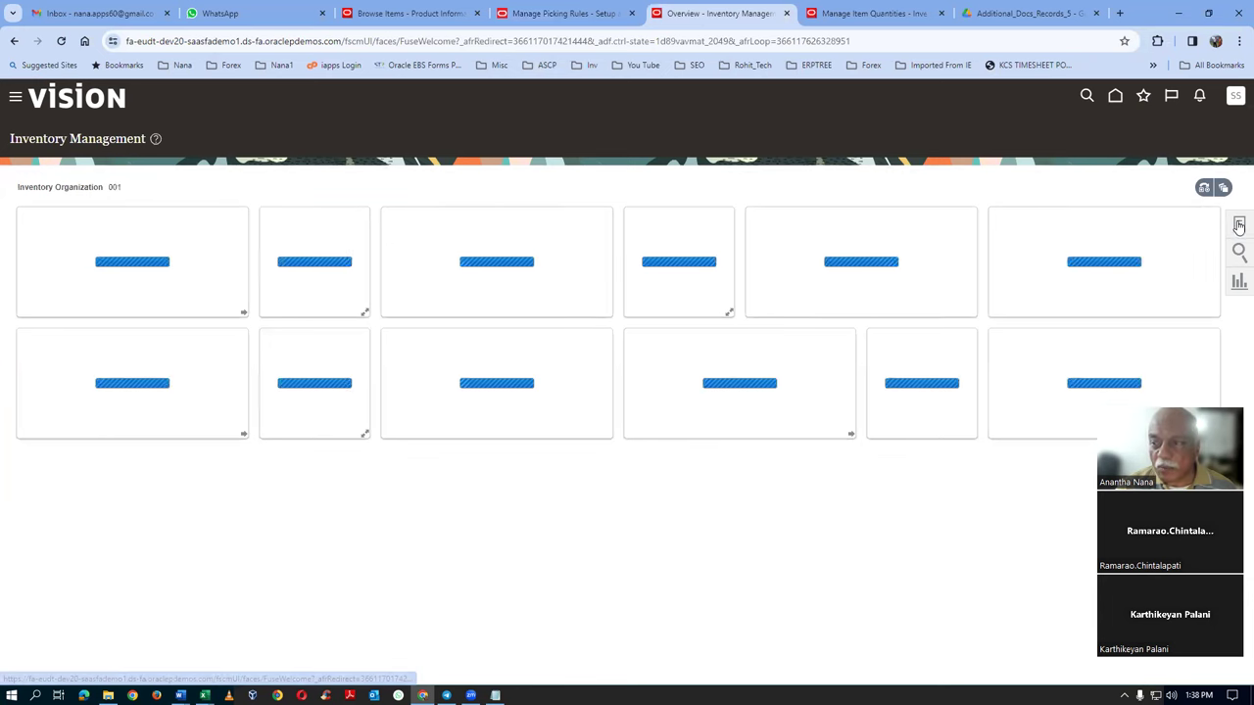
{"action": "left_click", "coordinate": [1238, 227]}
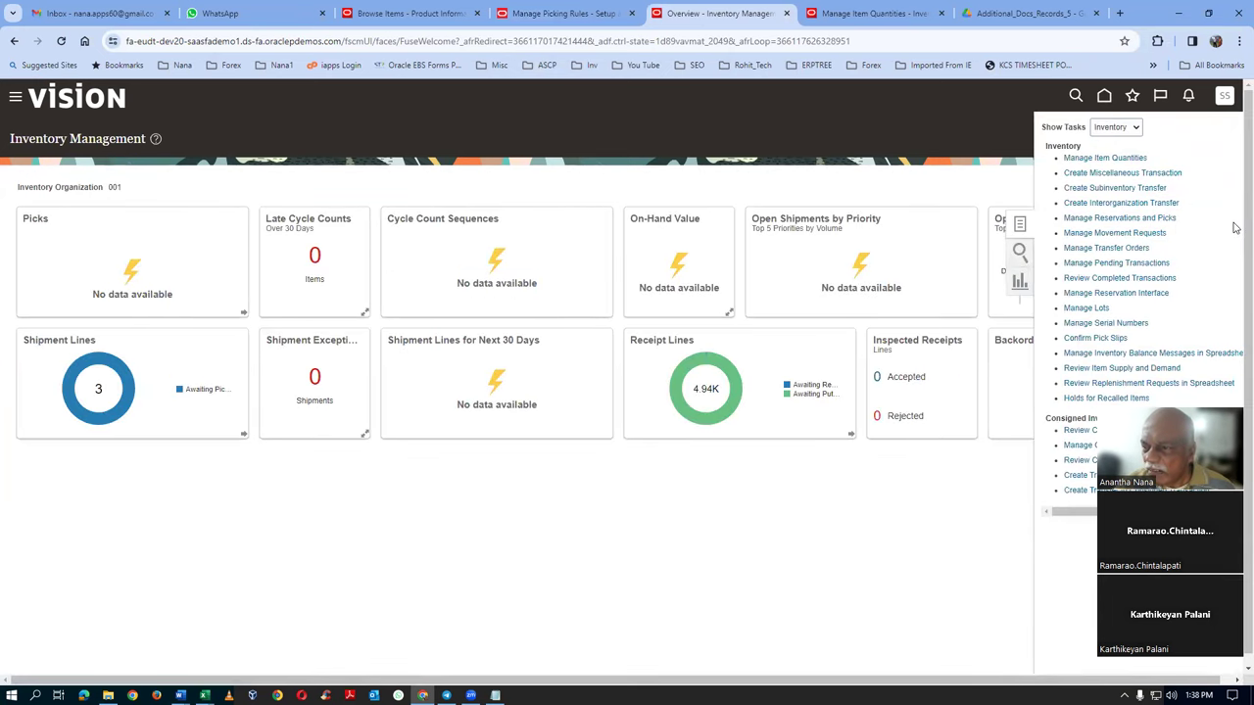
{"action": "left_click", "coordinate": [1097, 233]}
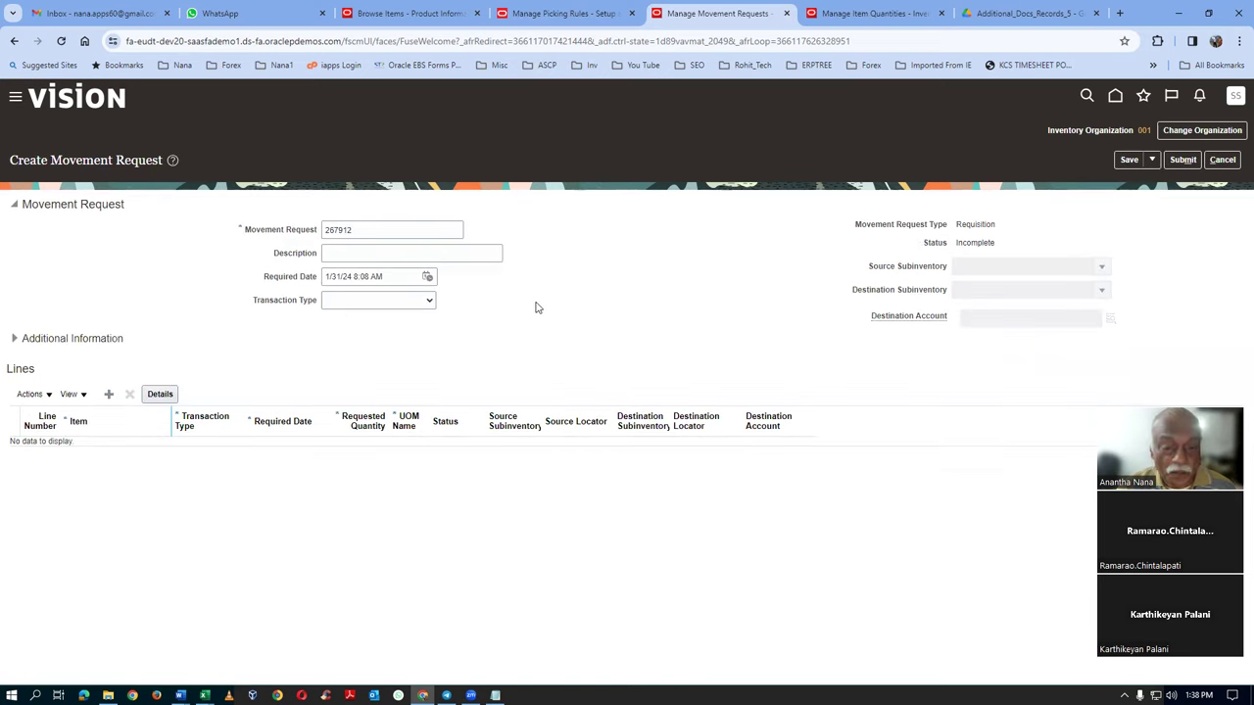
Set both the movement request name and its description to t01_1
{"action": "double_click", "coordinate": [378, 231]}
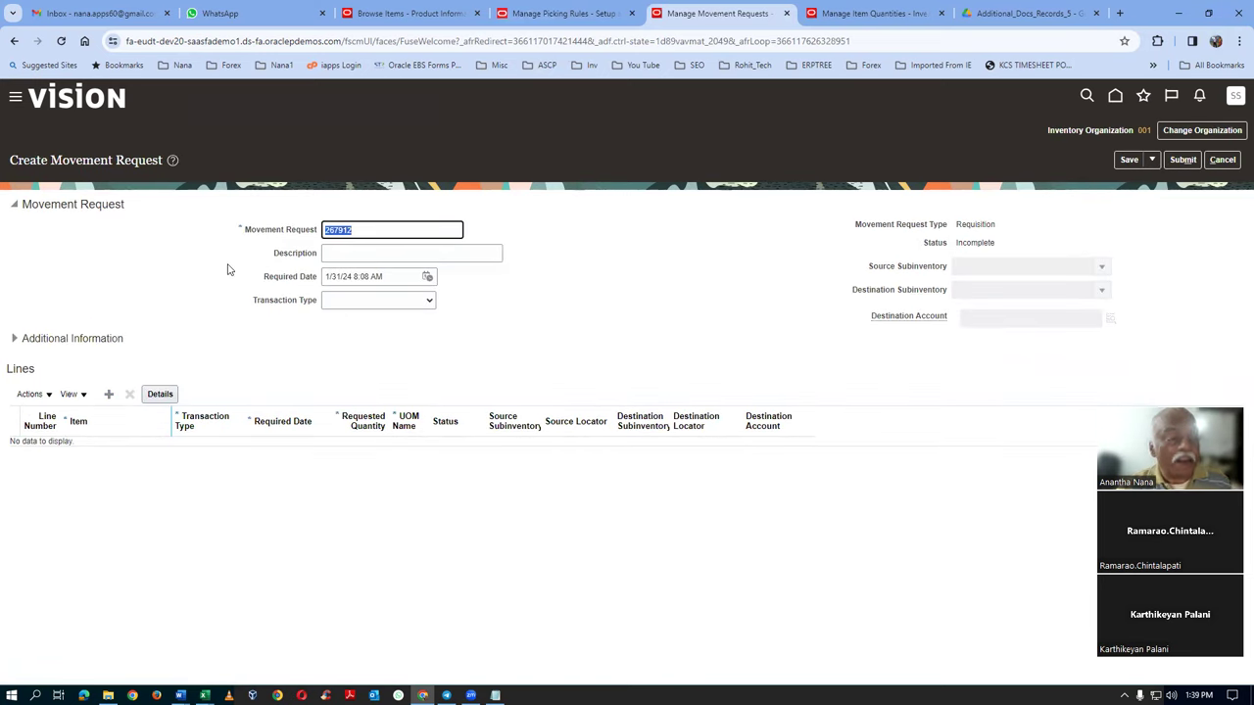
{"action": "type", "text": "t"}
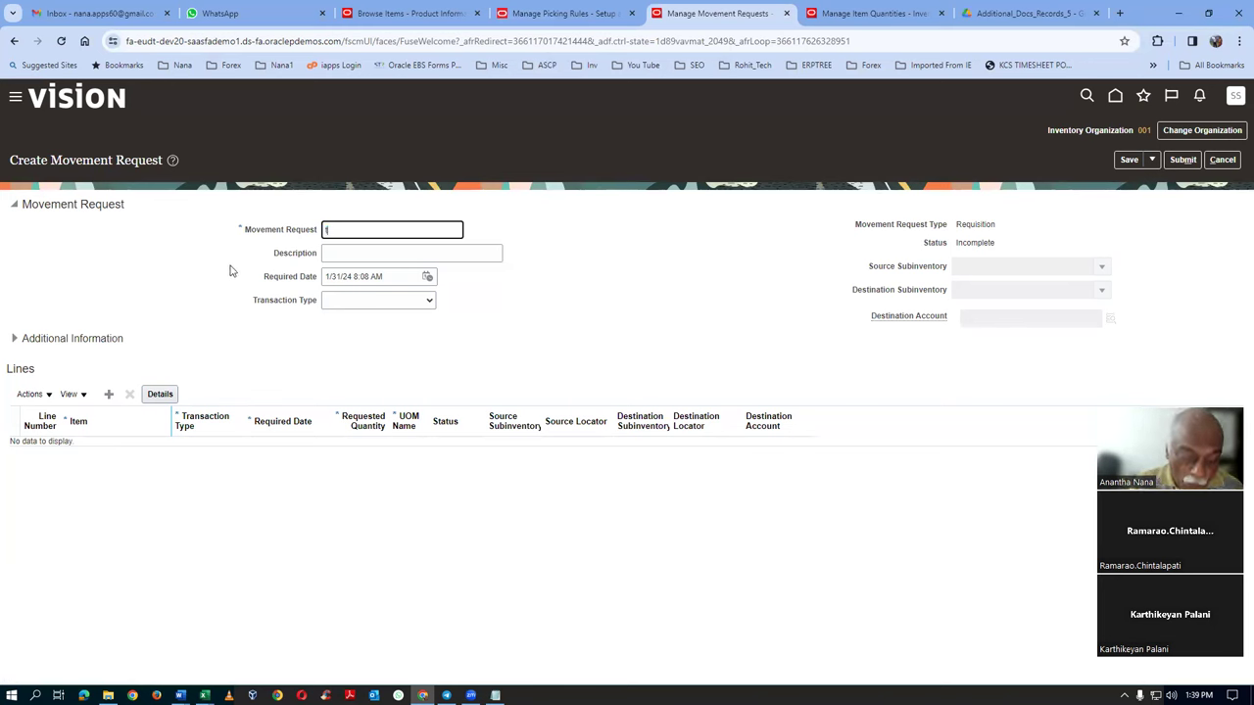
{"action": "type", "text": "01_1"}
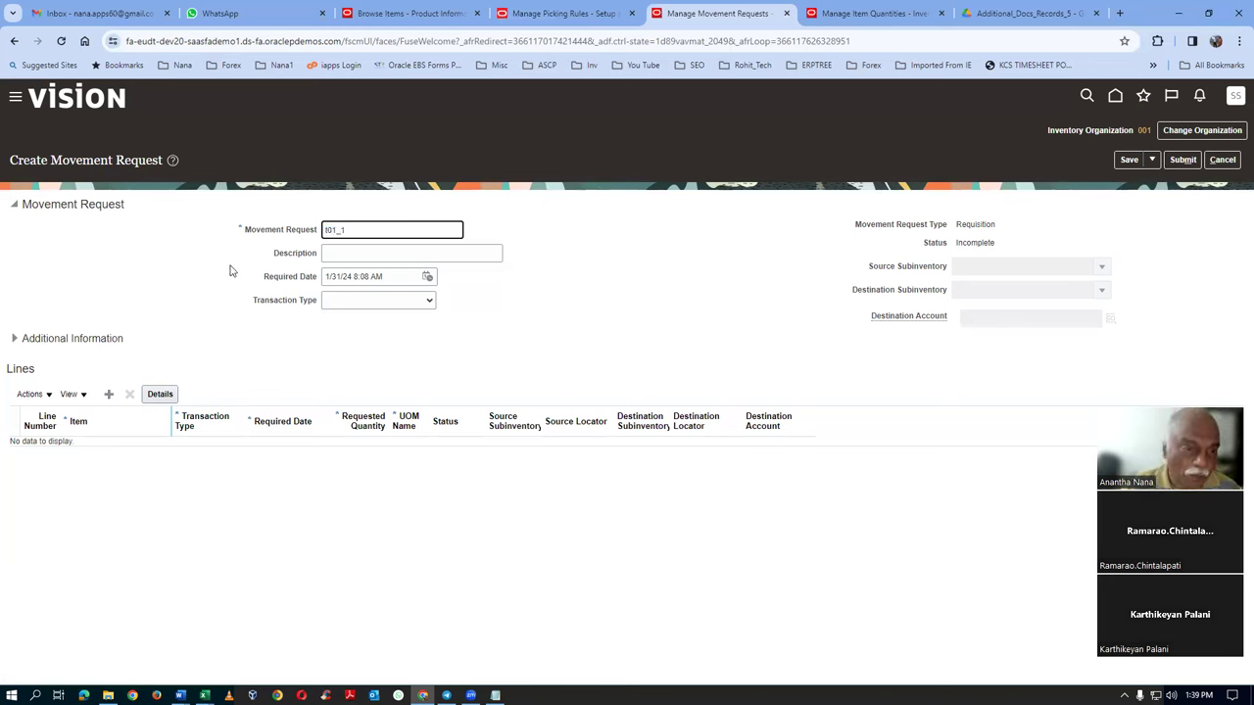
{"action": "double_click", "coordinate": [377, 230]}
{"action": "key", "text": "ctrl+c"}
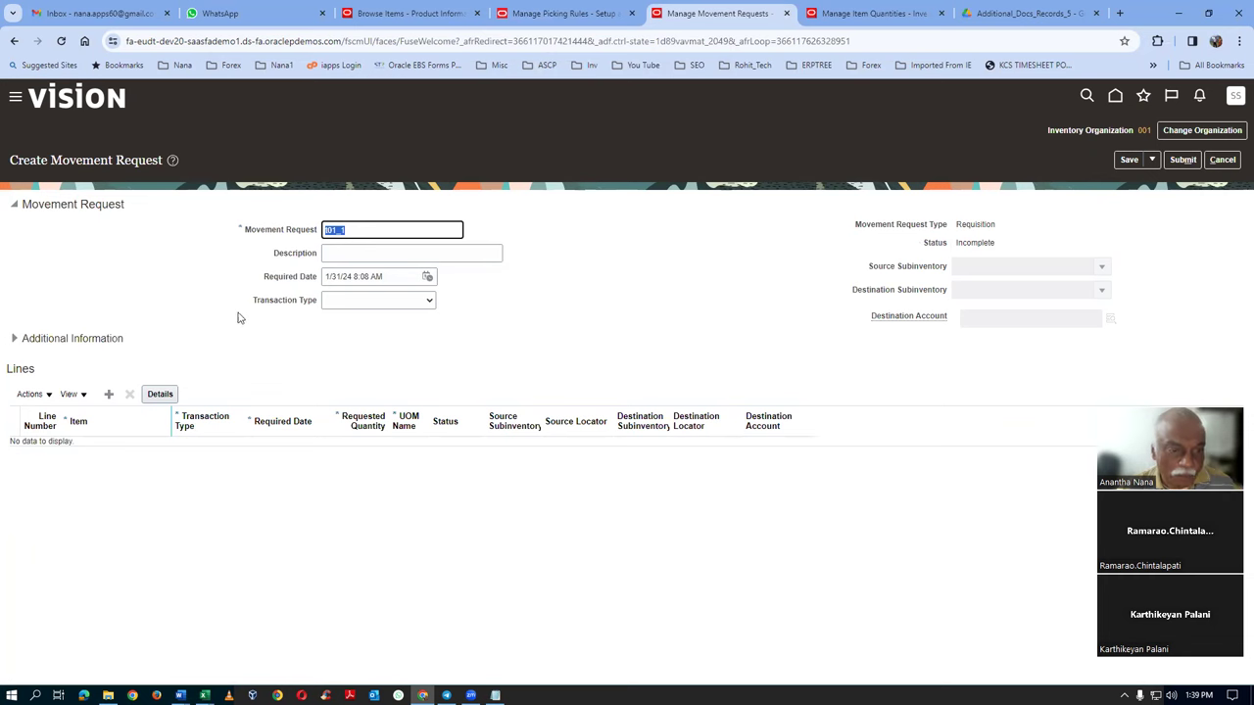
{"action": "left_click", "coordinate": [360, 252]}
{"action": "key", "text": "ctrl+v"}
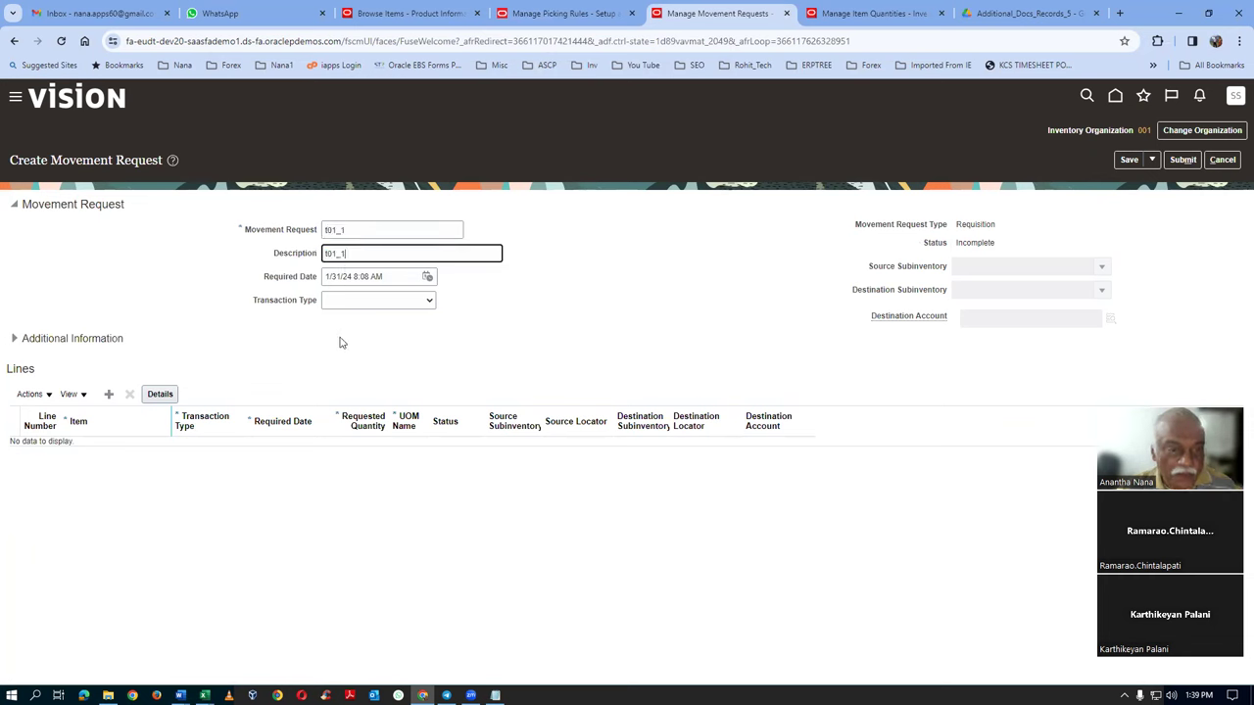
Set the movement request's transaction type to Movement Request Transfer and its destination subinventory to Completed, leaving the source subinventory blank
{"action": "left_click", "coordinate": [360, 304]}
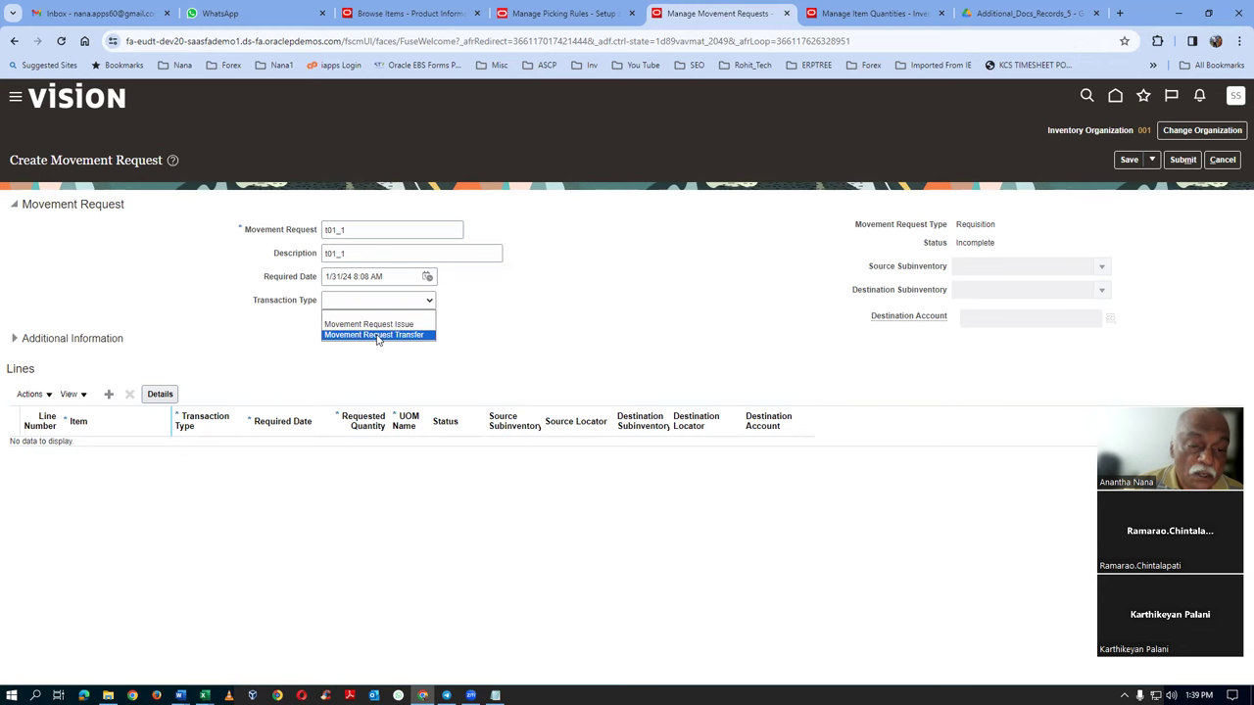
{"action": "left_click", "coordinate": [379, 335]}
{"action": "left_click", "coordinate": [973, 291]}
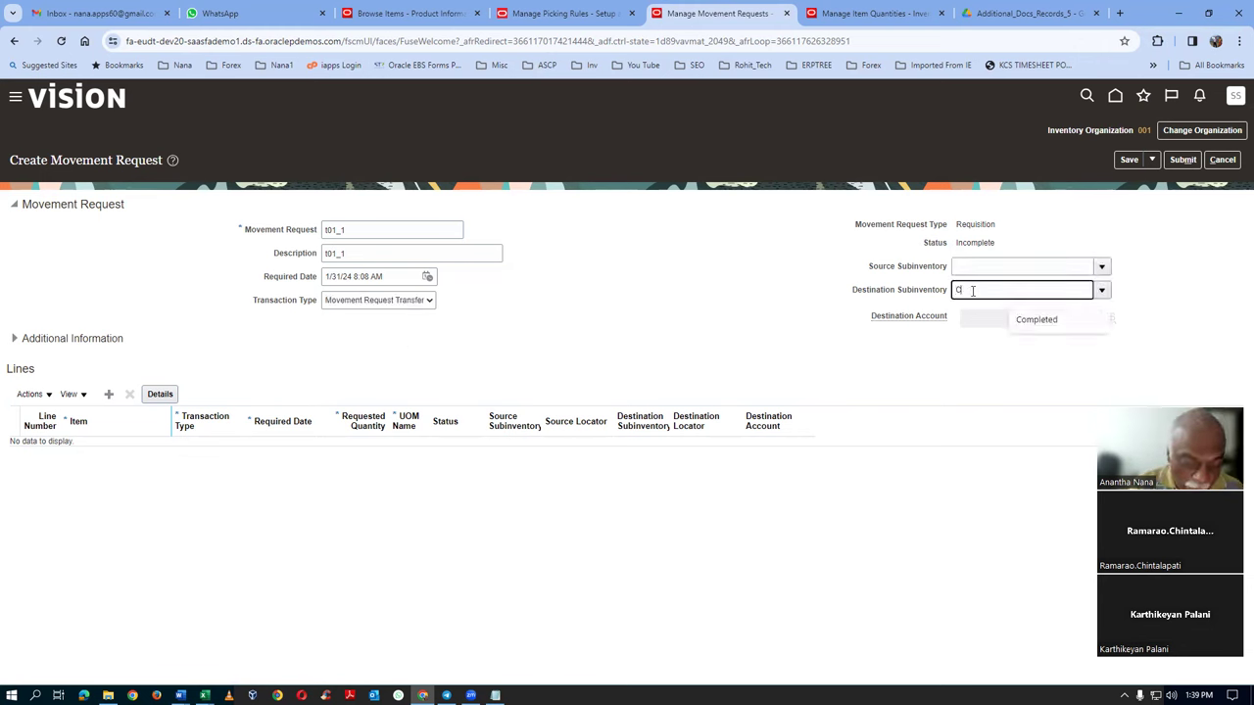
{"action": "type", "text": "Completed"}
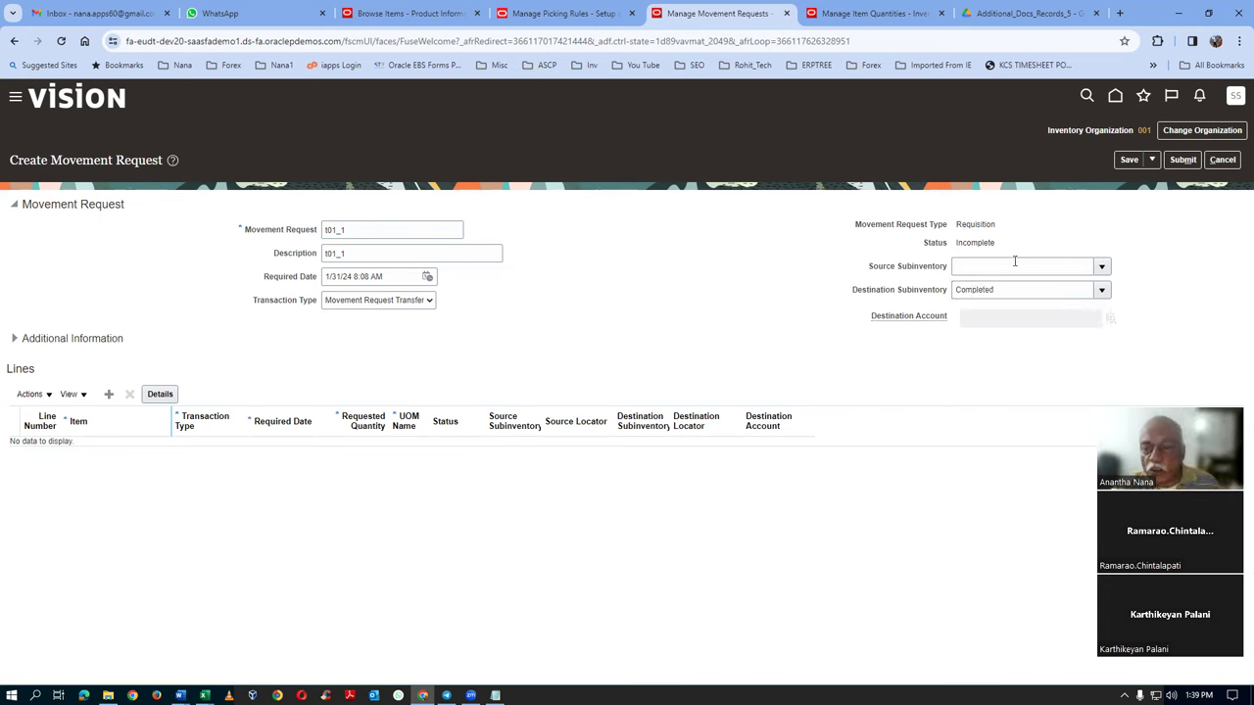
{"action": "left_click", "coordinate": [1007, 265]}
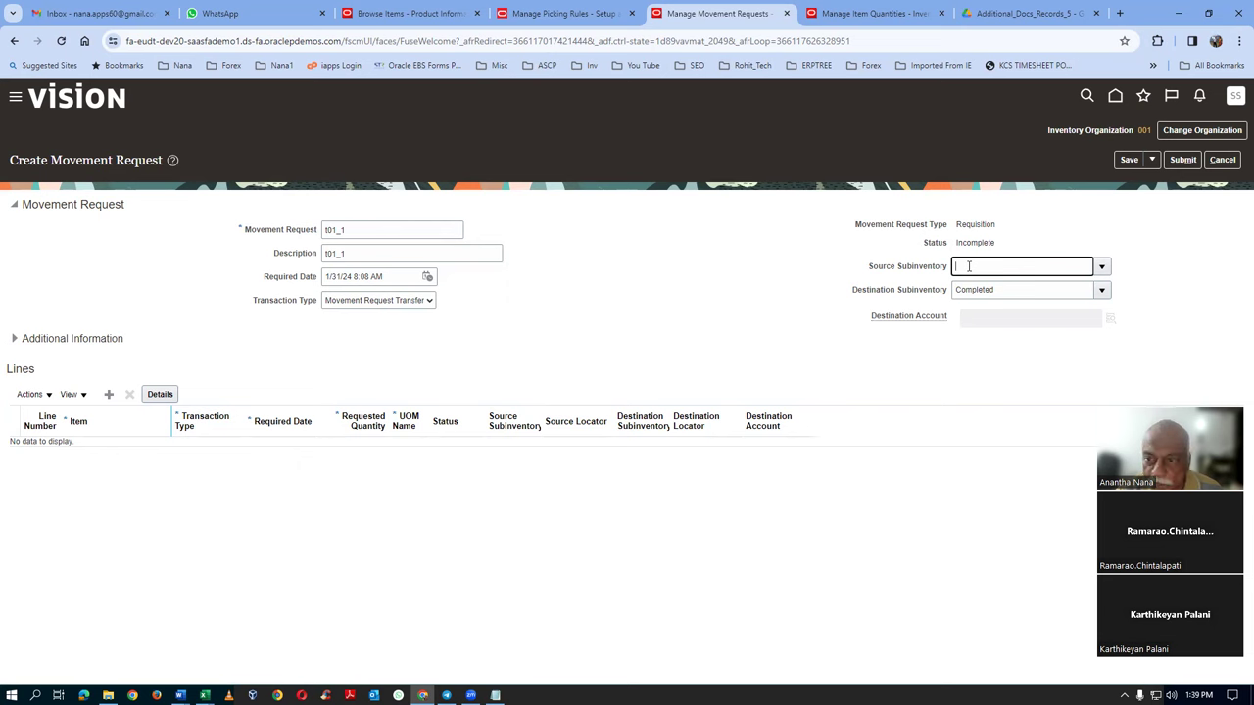
Add a request line for the item whose name begins with t0101_Lot_Expiry_Rev and widen the Item column
{"action": "left_click", "coordinate": [108, 394]}
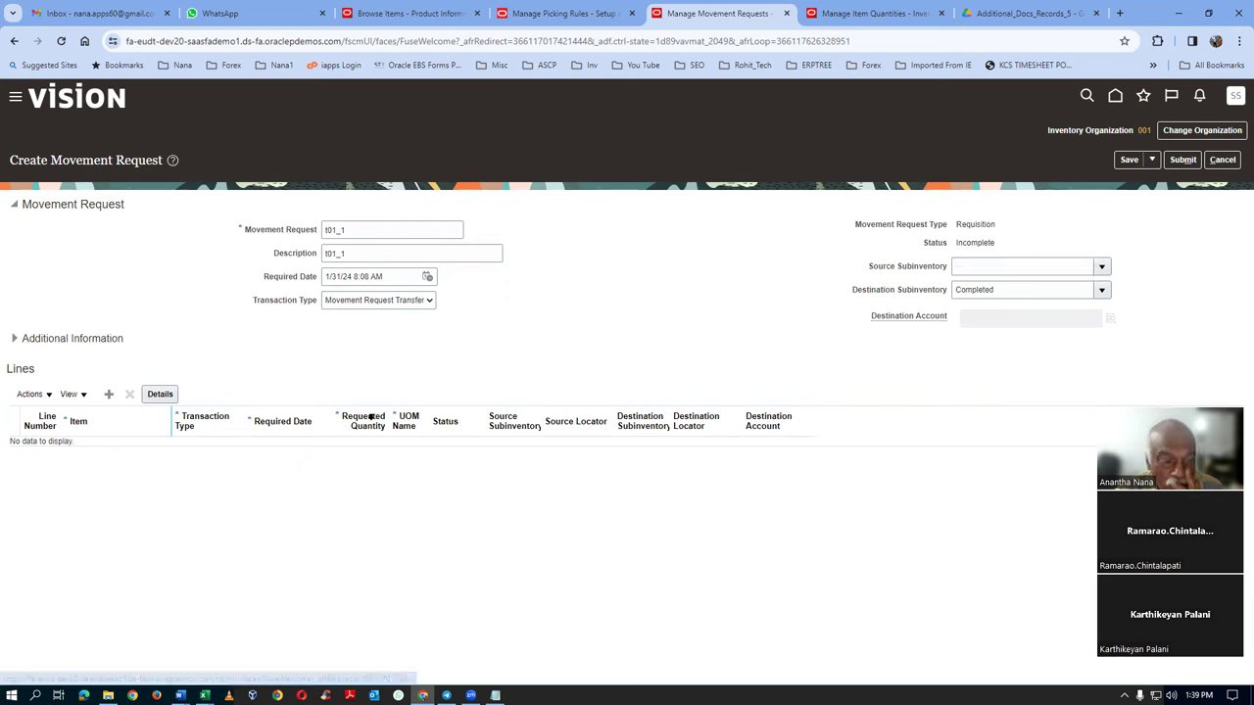
{"action": "left_click", "coordinate": [96, 451]}
{"action": "type", "text": "t01"}
{"action": "key", "text": "Tab"}
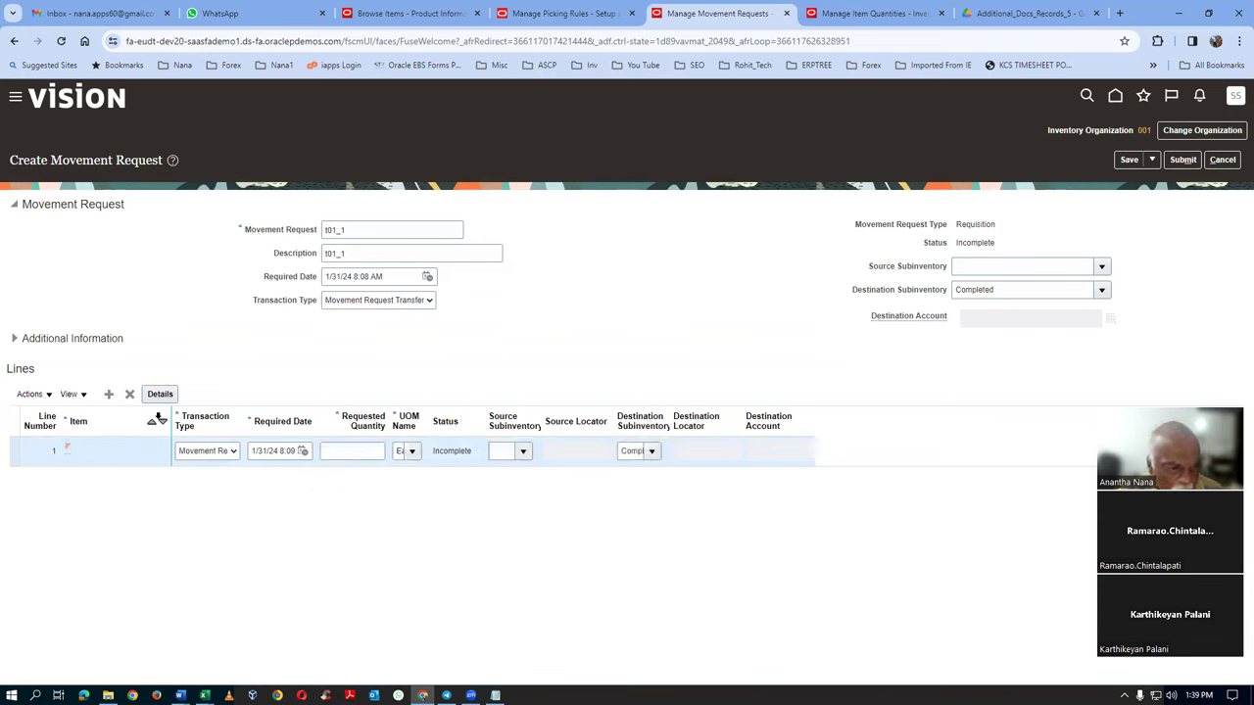
{"action": "left_click_drag", "start_coordinate": [171, 421], "coordinate": [184, 424]}
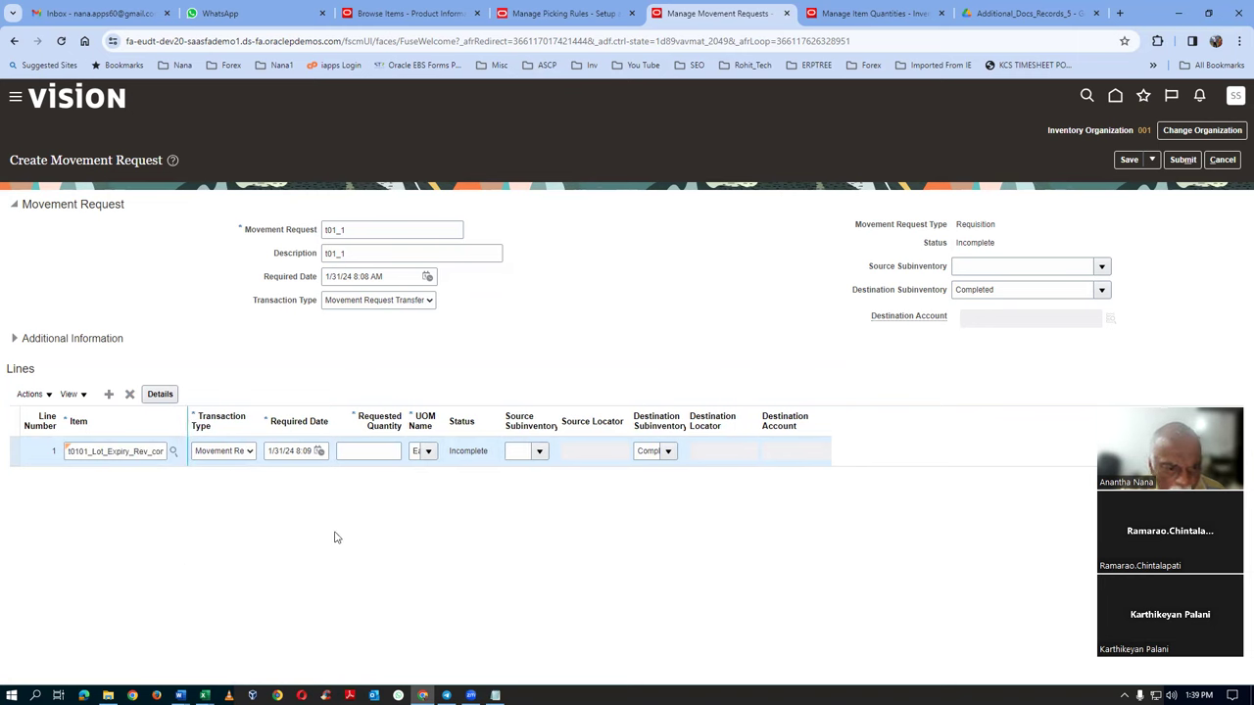
Set line 1's requested quantity to 10 and try to submit the movement request
{"action": "left_click", "coordinate": [350, 452]}
{"action": "type", "text": "10"}
{"action": "key", "text": "Tab"}
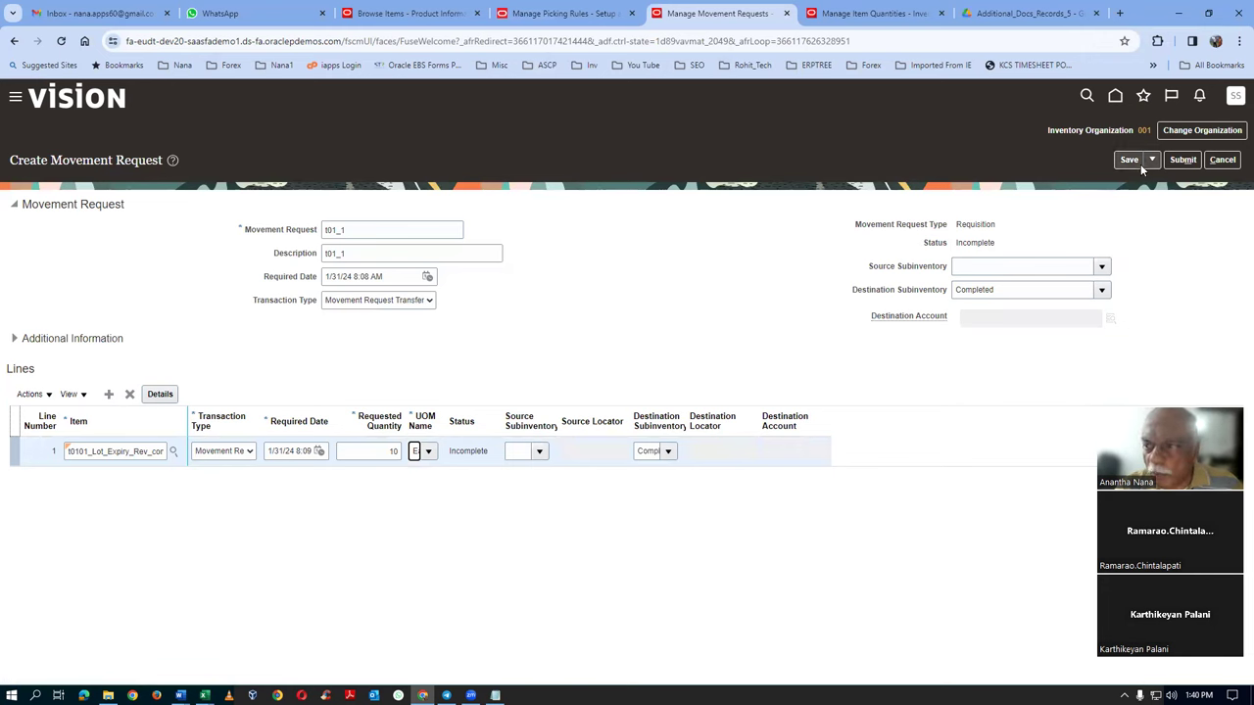
{"action": "left_click", "coordinate": [1183, 159]}
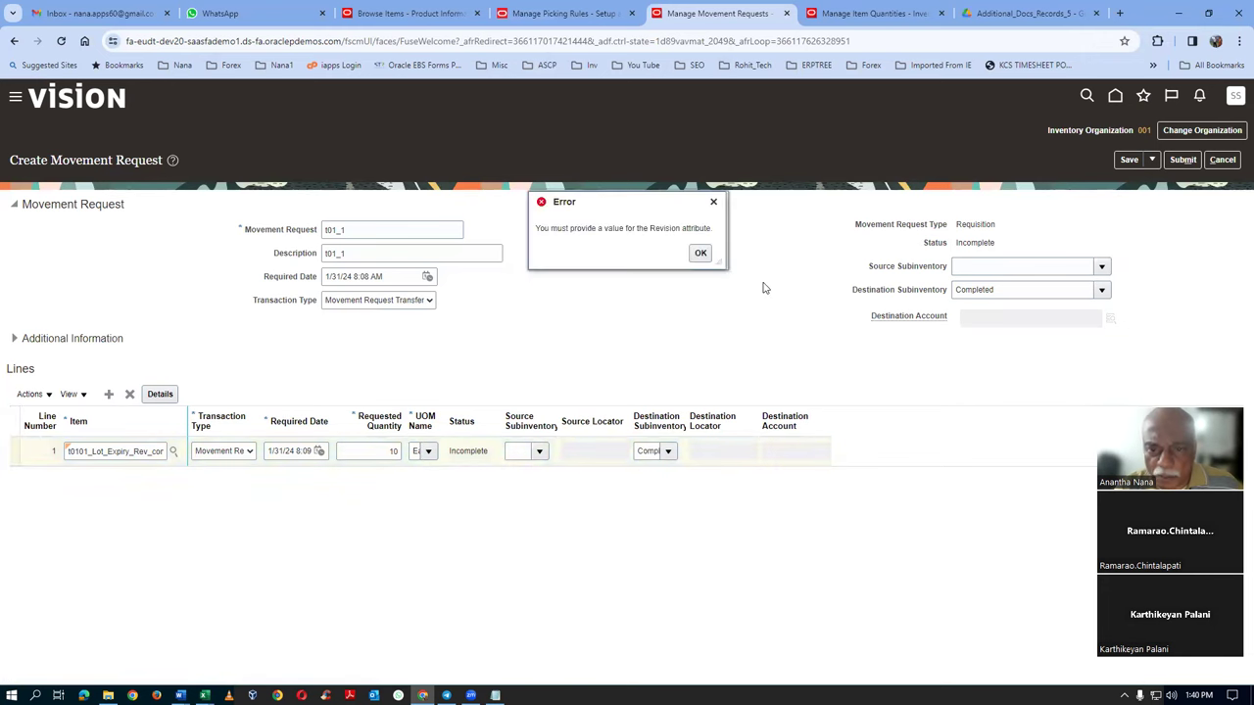
{"action": "left_click", "coordinate": [700, 254]}
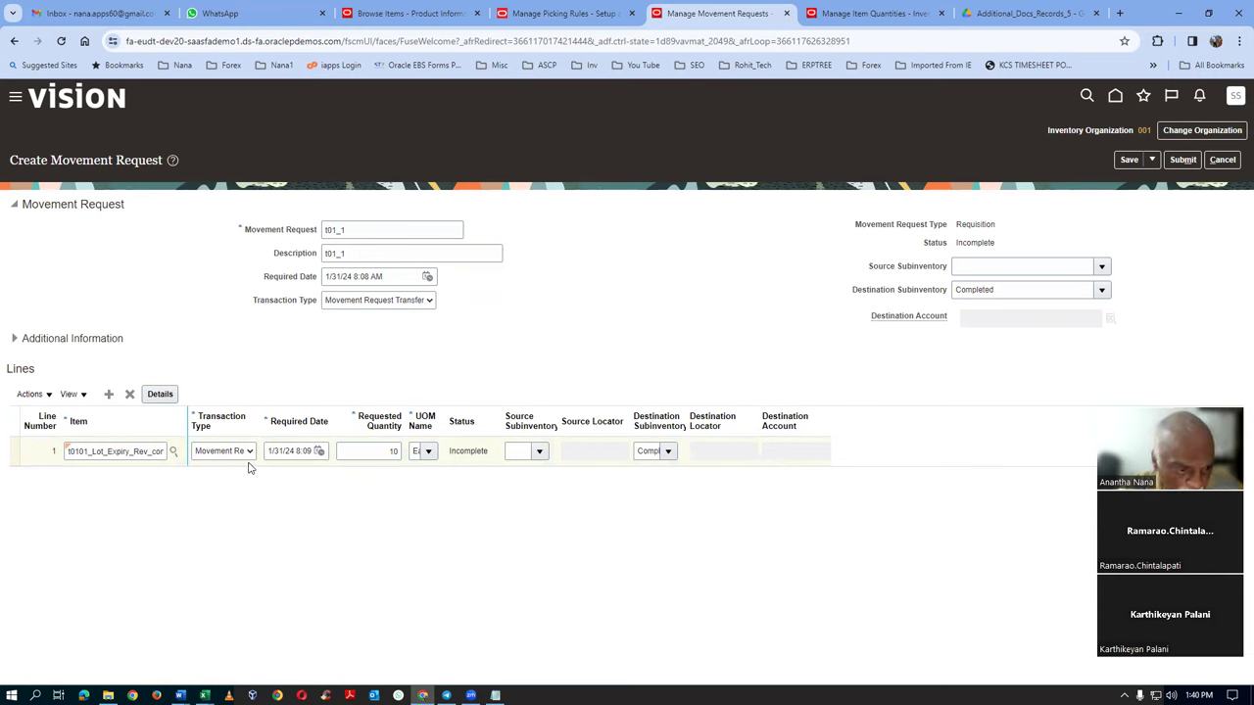
Show the Revision column in the movement request's Lines table
{"action": "left_click", "coordinate": [71, 394]}
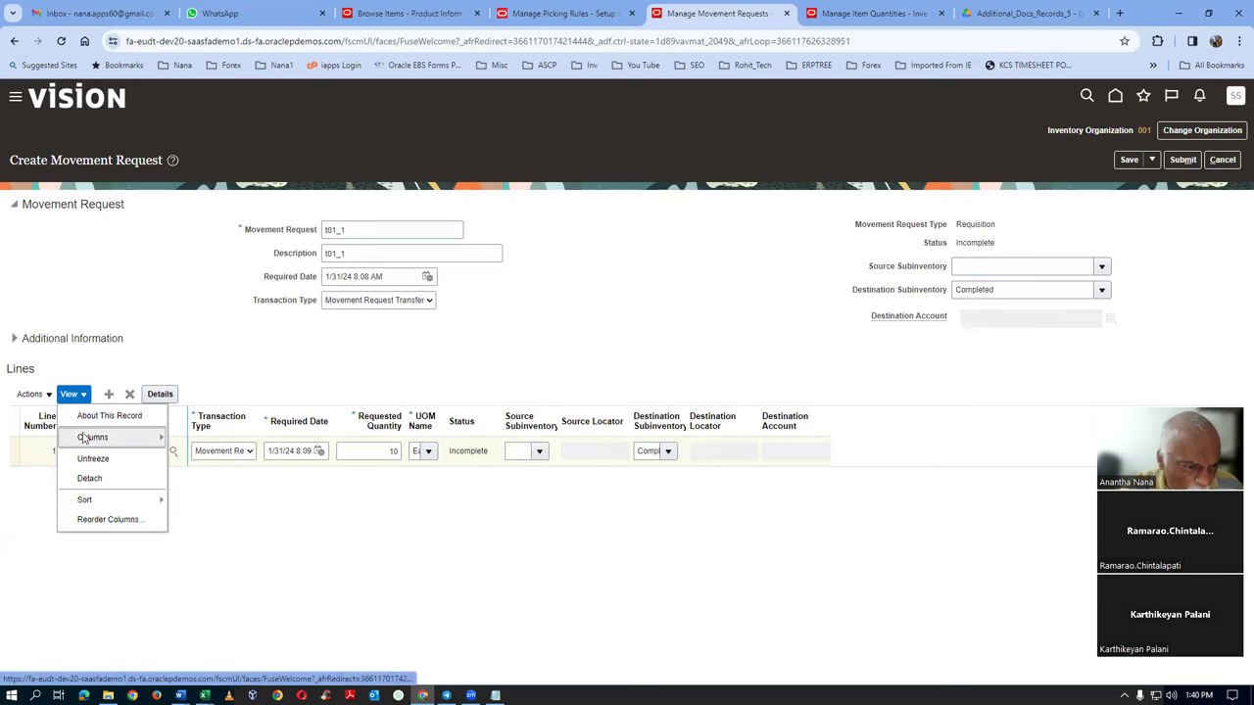
{"action": "mouse_move", "coordinate": [84, 438]}
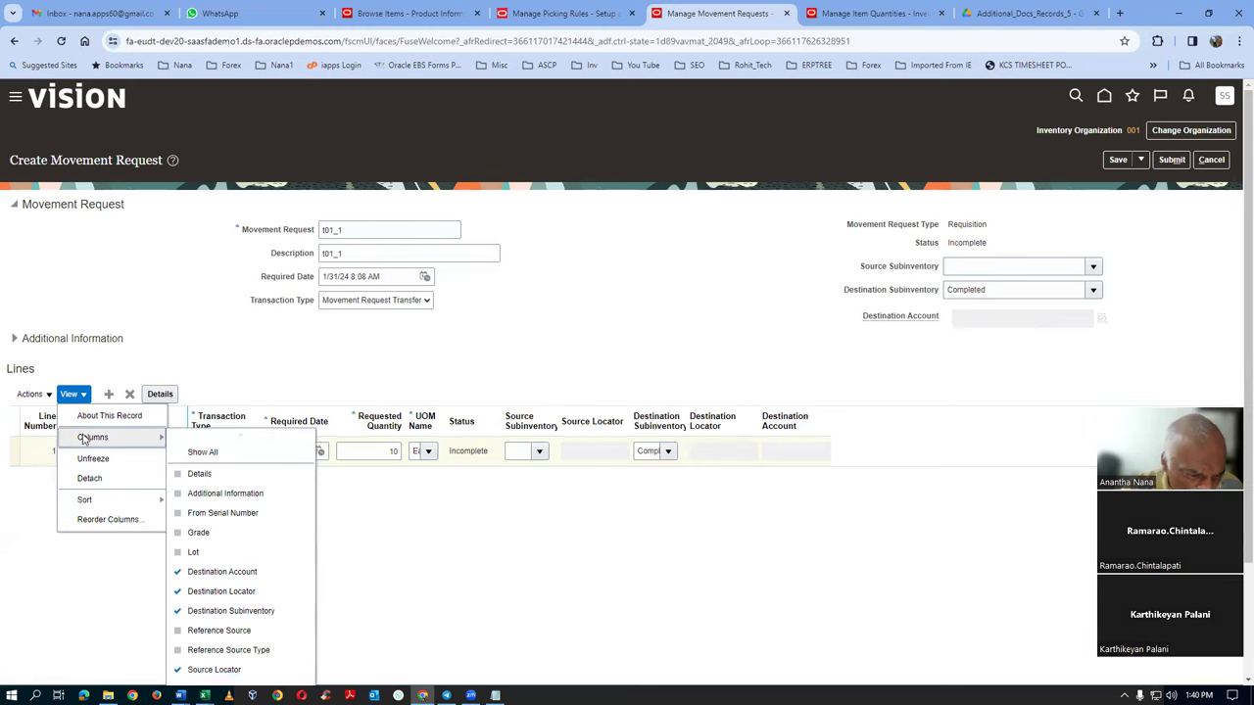
{"action": "scroll", "coordinate": [235, 534], "scroll_direction": "down", "scroll_amount": 3}
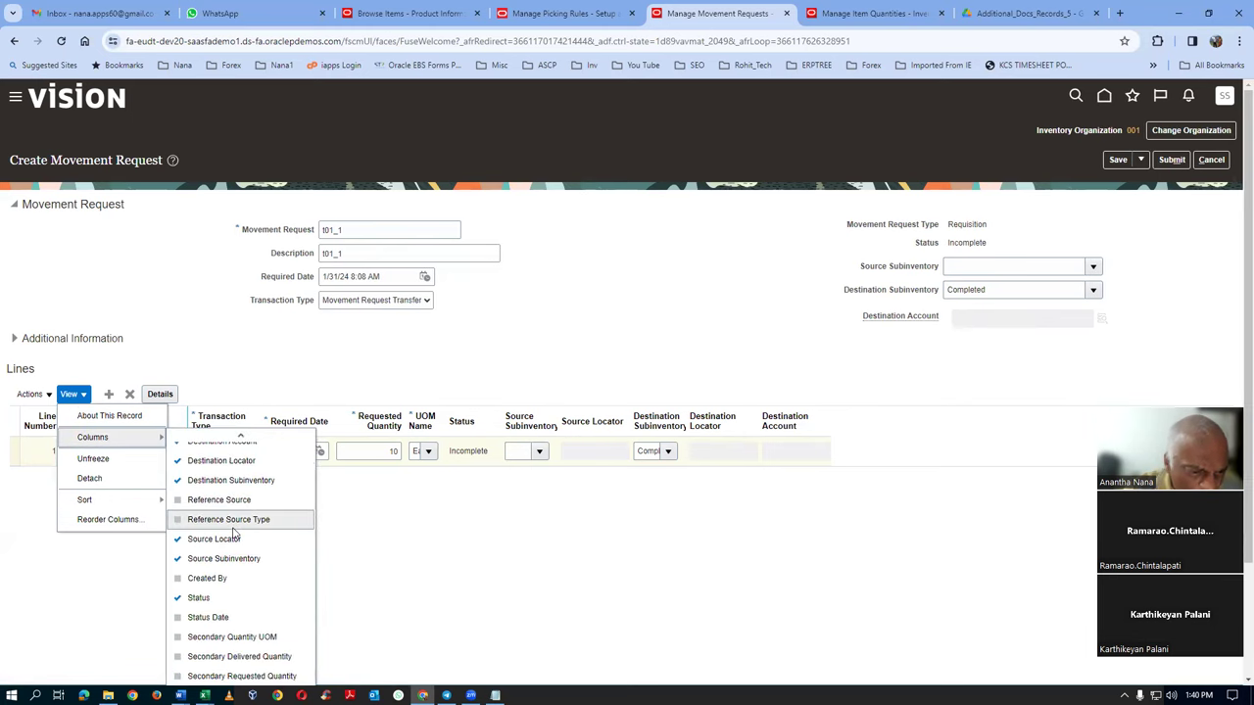
{"action": "scroll", "coordinate": [235, 534], "scroll_direction": "down", "scroll_amount": 3}
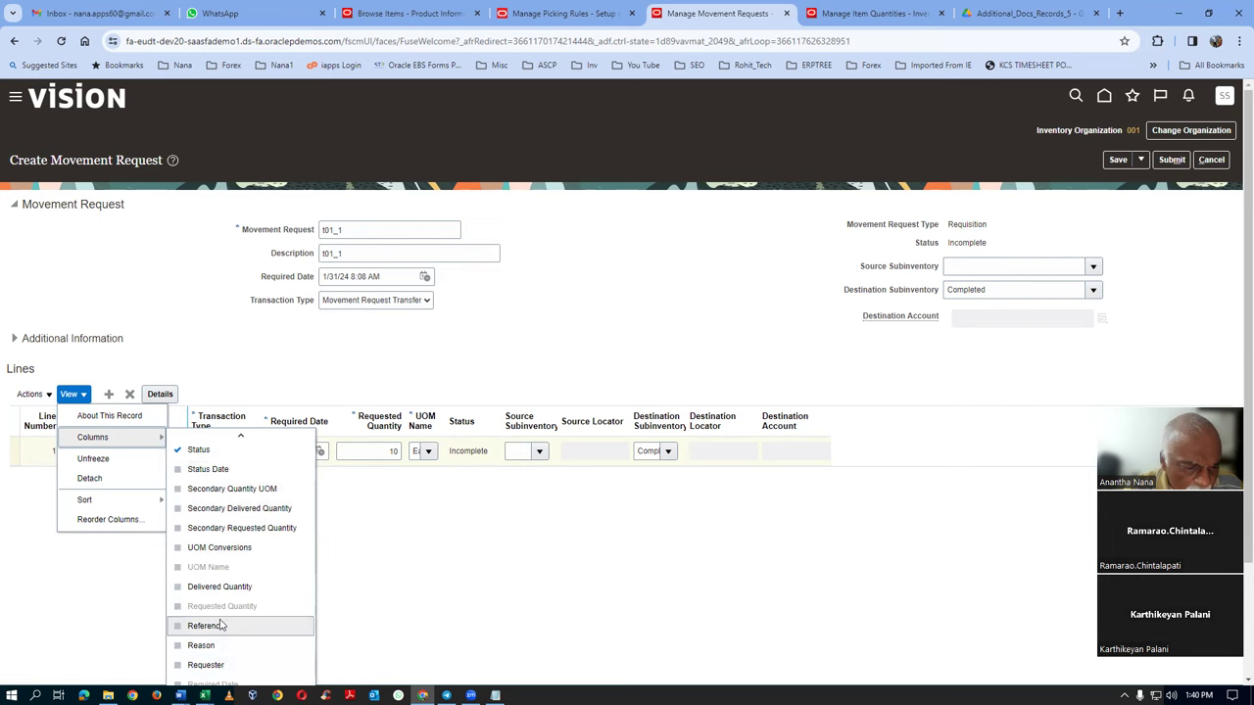
{"action": "scroll", "coordinate": [224, 552], "scroll_direction": "up", "scroll_amount": 5}
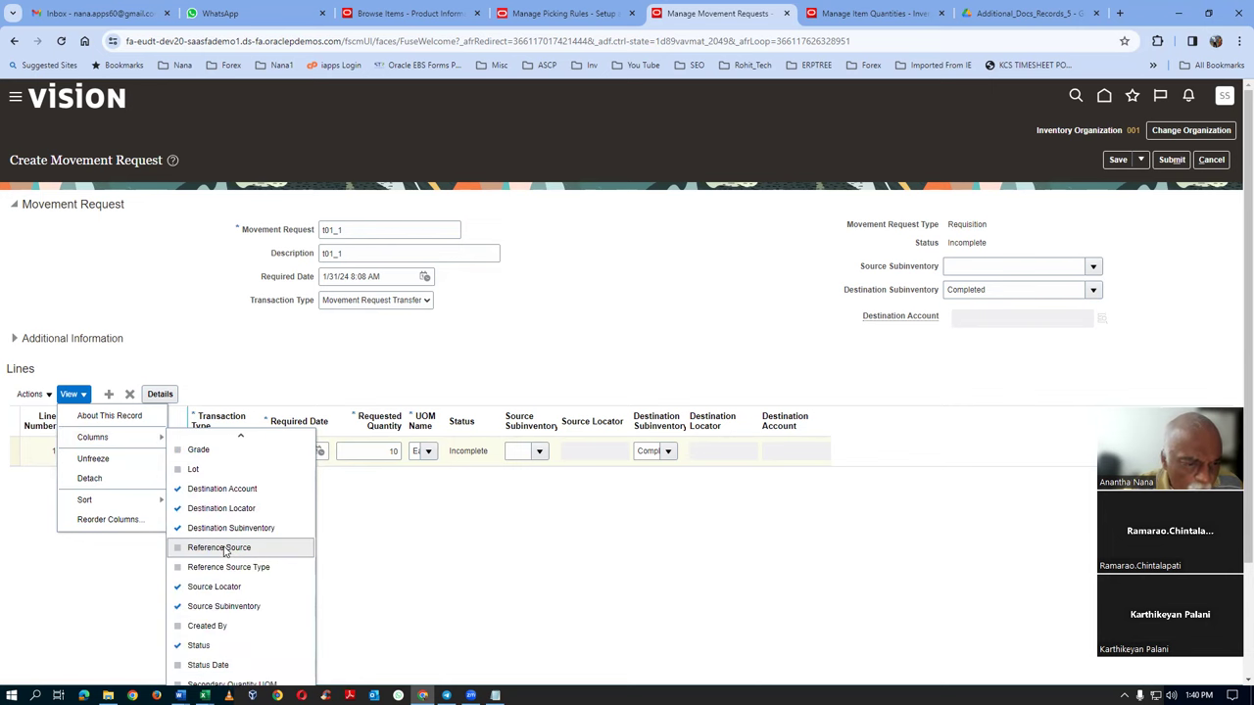
{"action": "scroll", "coordinate": [224, 551], "scroll_direction": "up", "scroll_amount": 2}
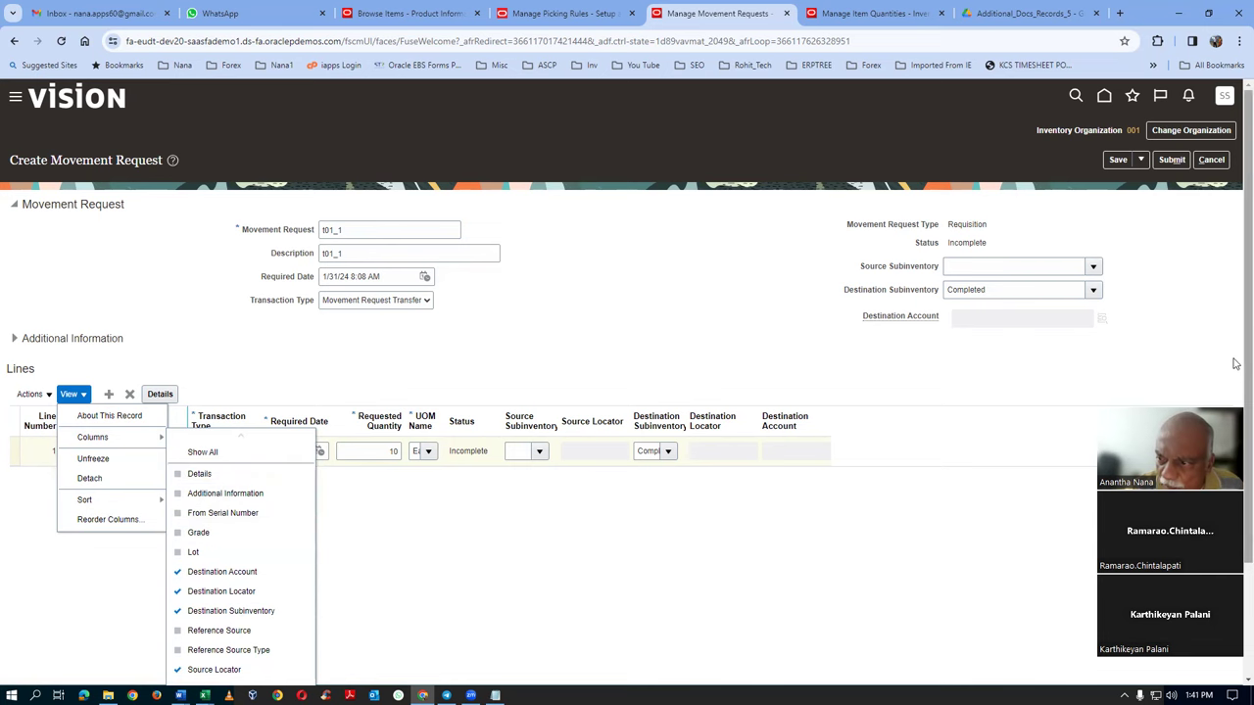
{"action": "scroll", "coordinate": [1234, 380], "scroll_direction": "down", "scroll_amount": 2}
{"action": "scroll", "coordinate": [1234, 380], "scroll_direction": "down", "scroll_amount": 1}
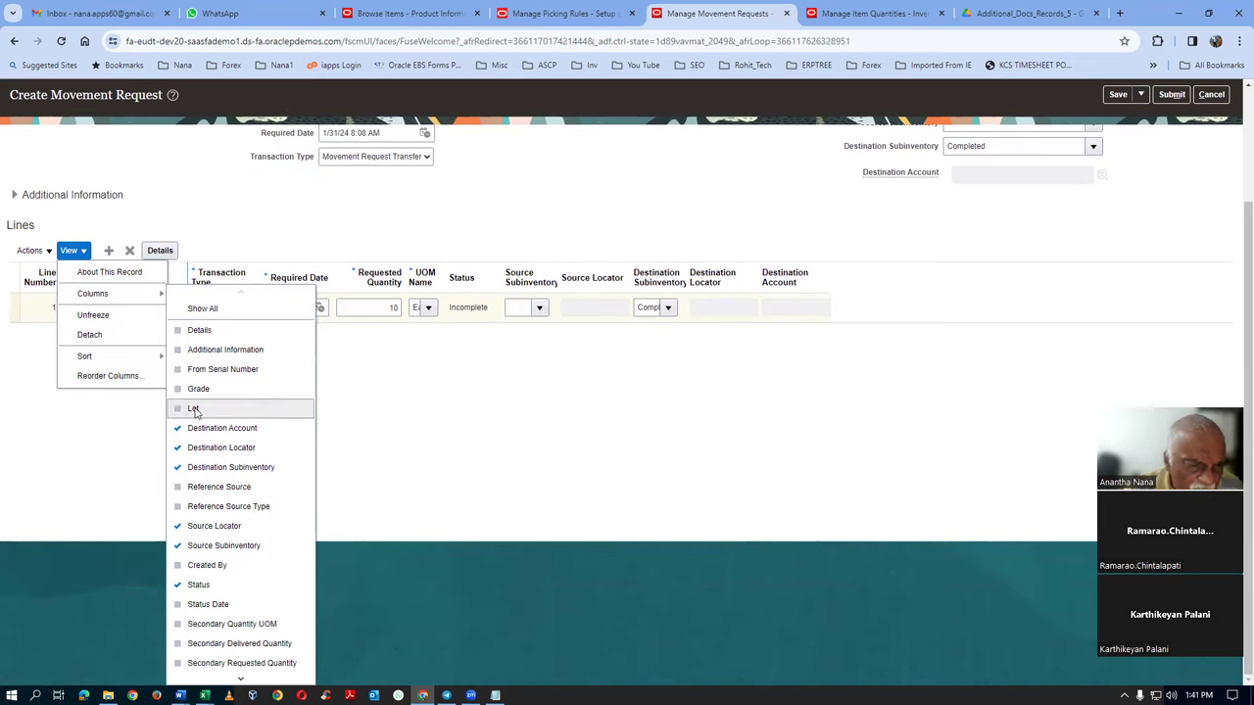
{"action": "mouse_move", "coordinate": [240, 678]}
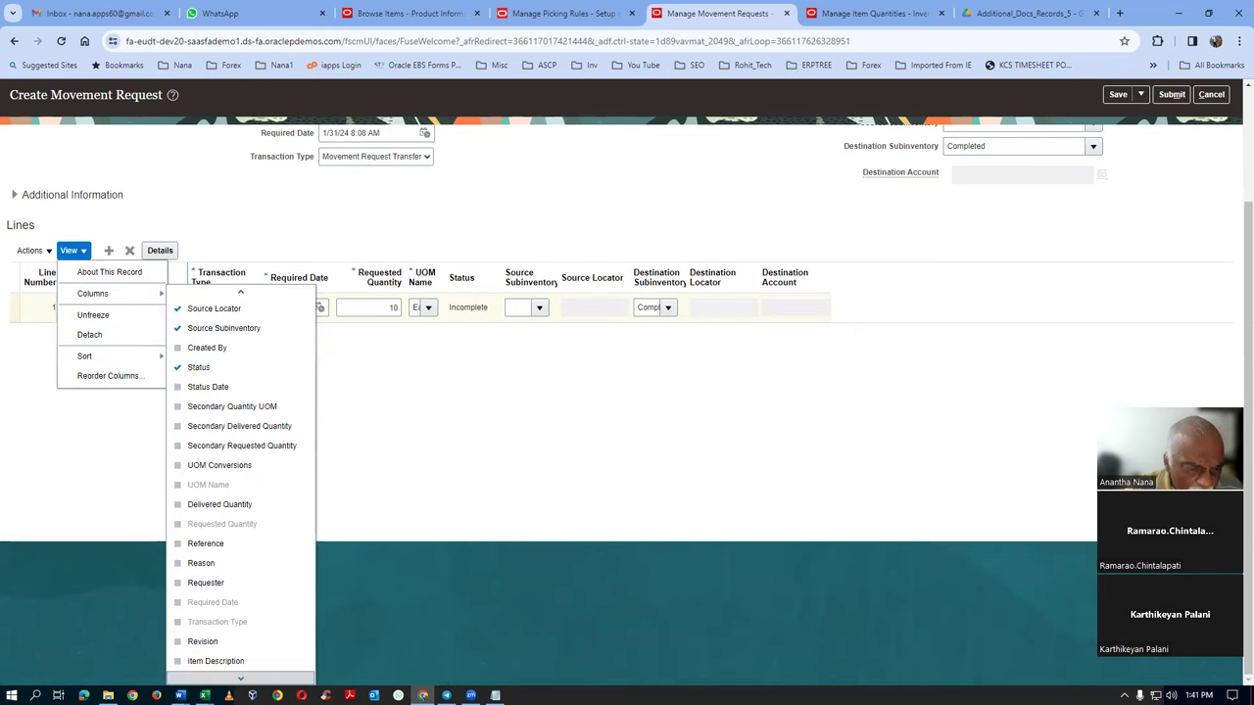
{"action": "left_click", "coordinate": [188, 603]}
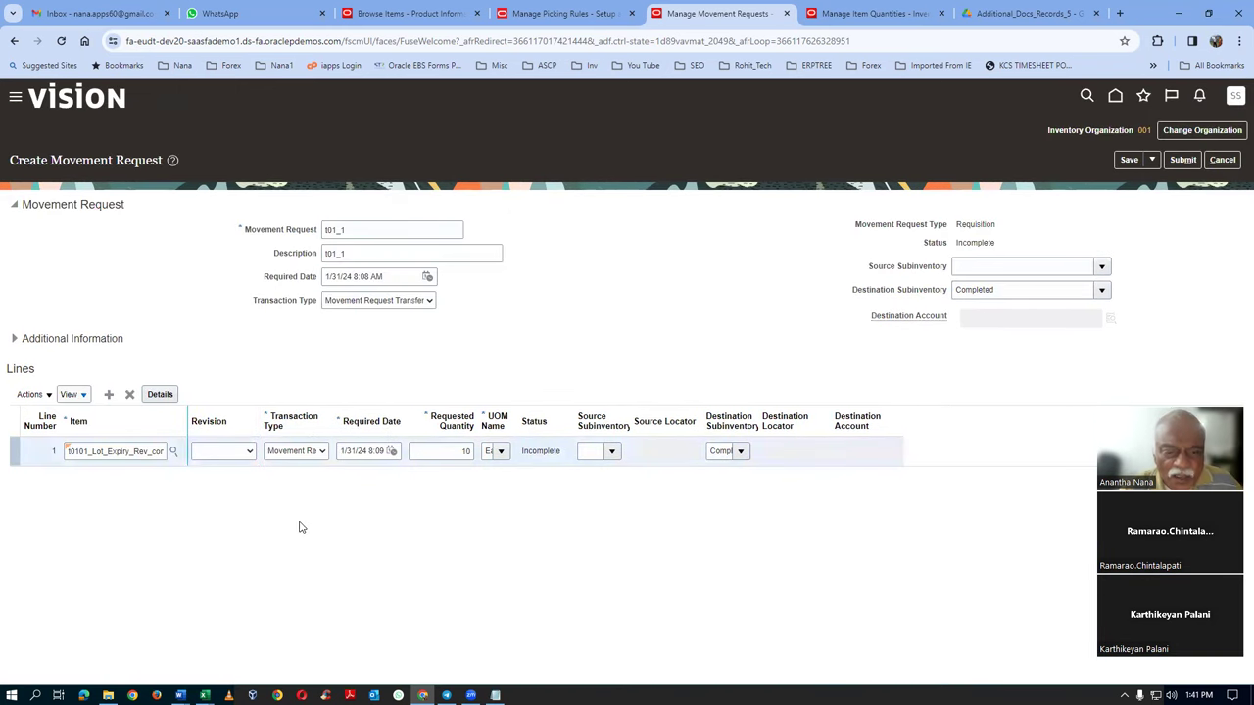
Switch to the Excel workbook 12_Lot_Revision_Exercise and check which lots and expiry dates belong to revision A1
{"action": "left_click", "coordinate": [232, 452]}
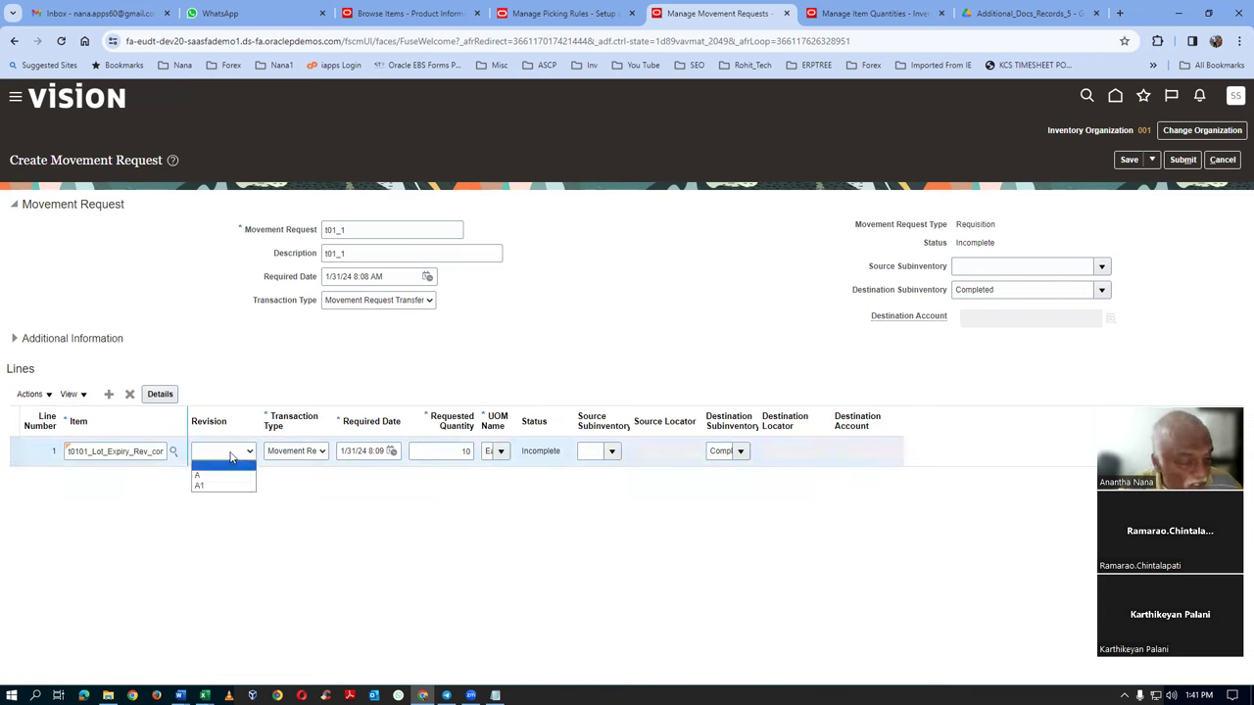
{"action": "left_click", "coordinate": [232, 457]}
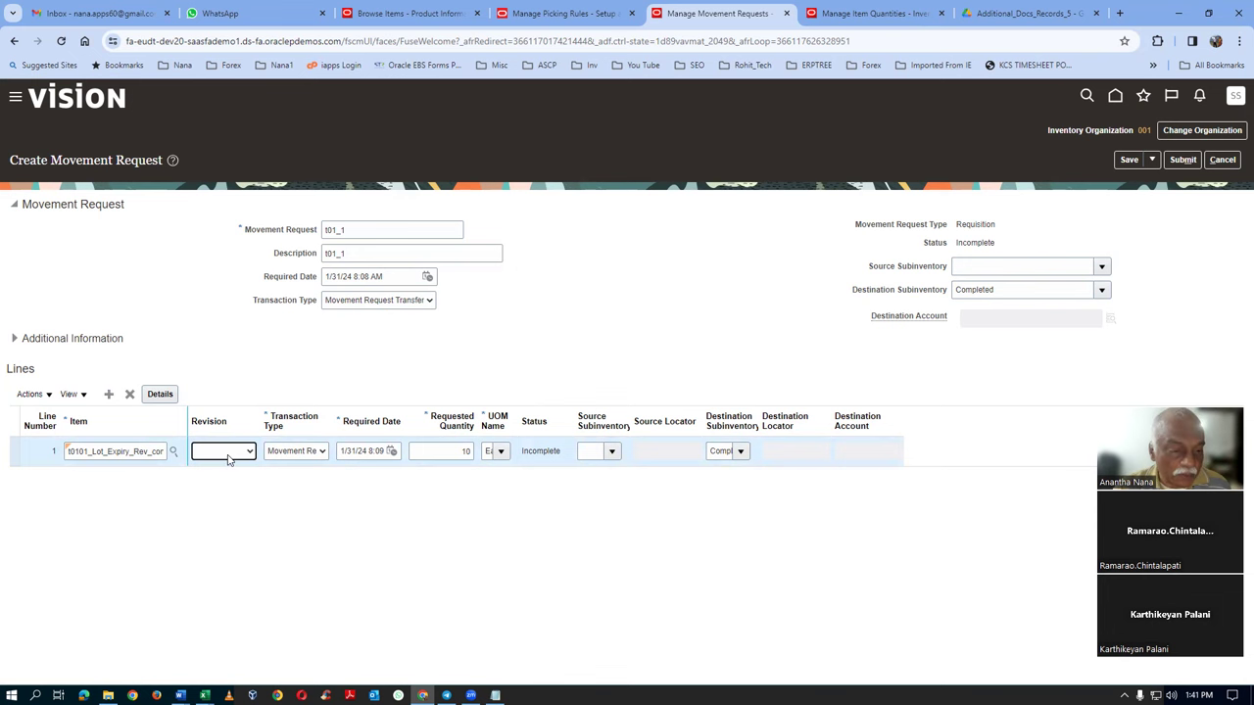
{"action": "key", "text": "alt+Tab"}
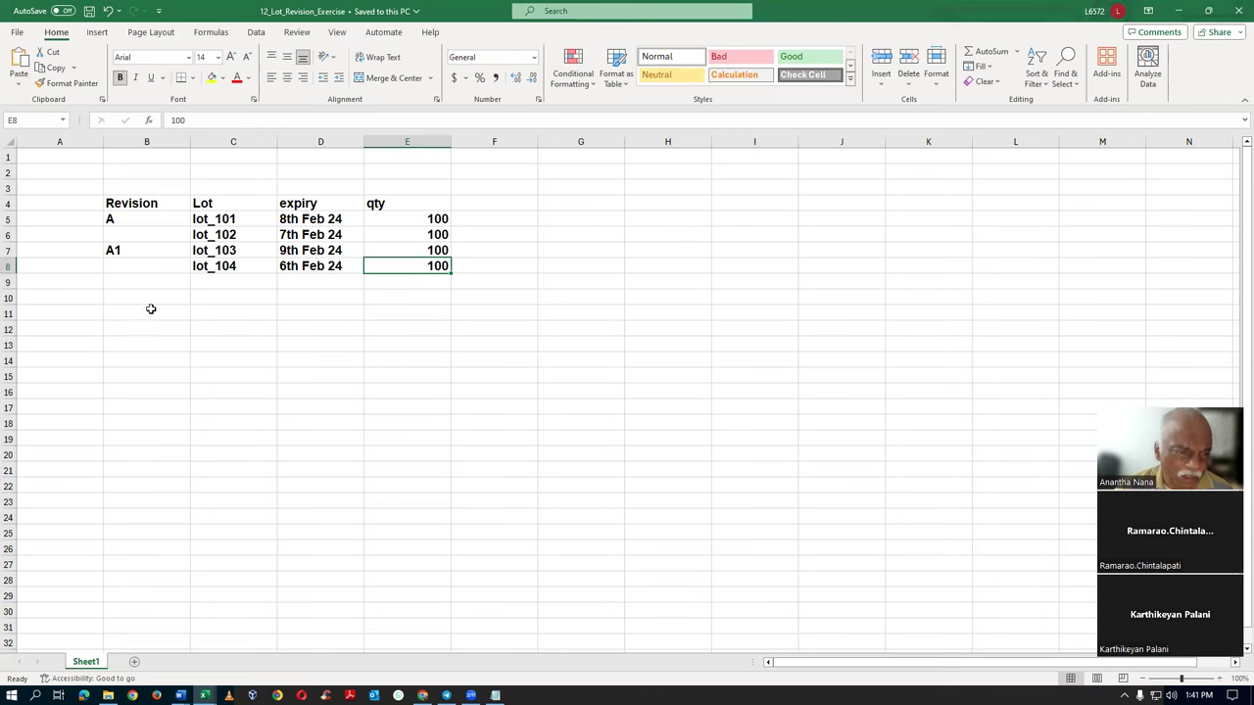
{"action": "left_click", "coordinate": [133, 250]}
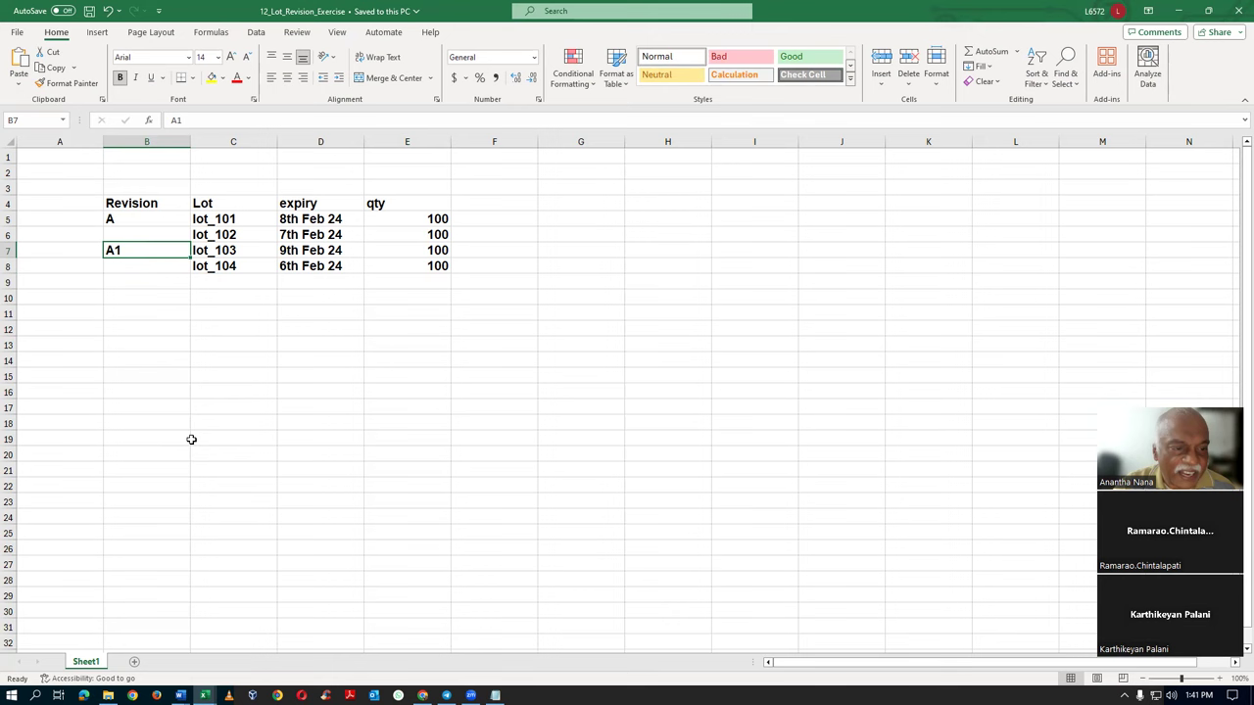
{"action": "left_click", "coordinate": [271, 374]}
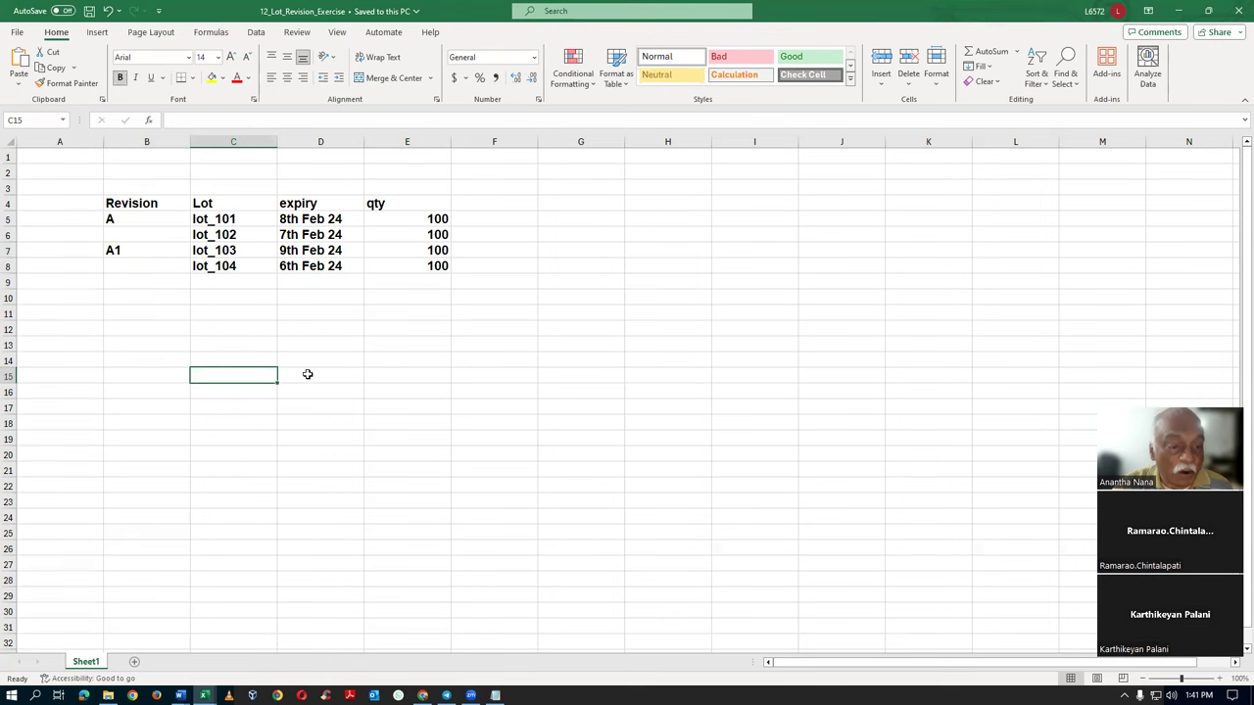
{"action": "left_click", "coordinate": [351, 376]}
{"action": "left_click", "coordinate": [163, 250]}
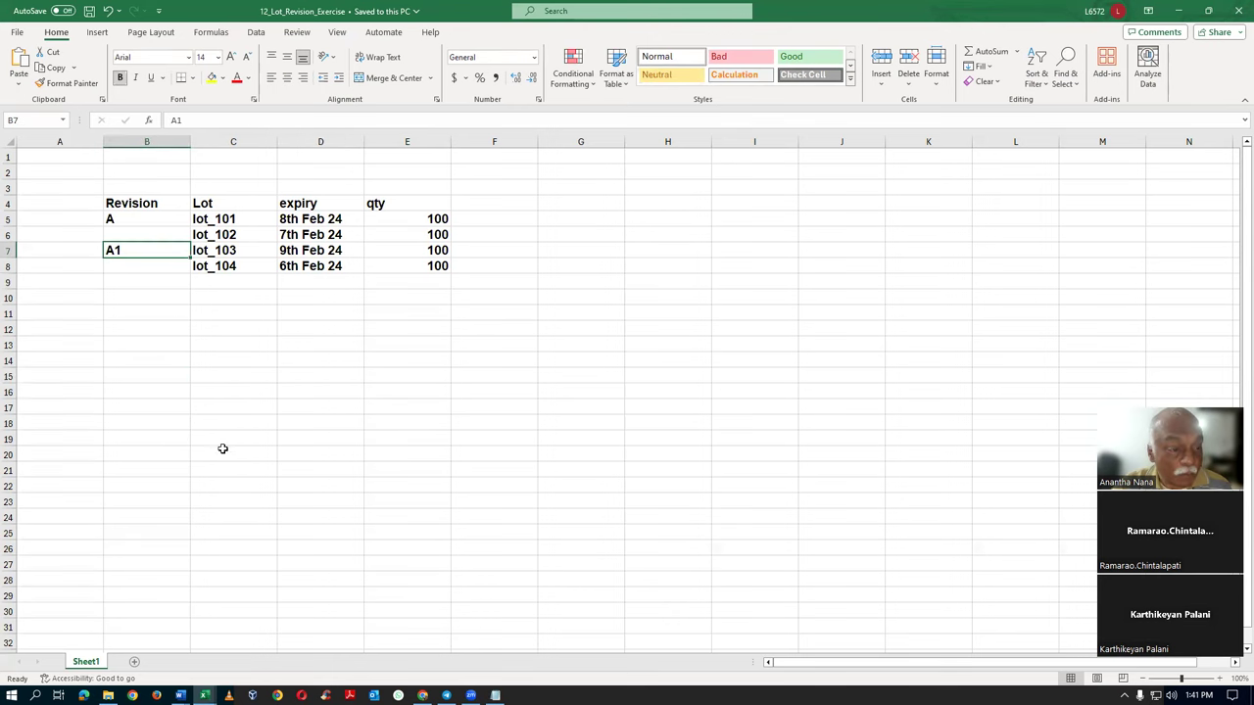
Return to the movement request in the browser, set line 1's revision to A1 and submit the request
{"action": "key", "text": "alt+Tab"}
{"action": "left_click", "coordinate": [220, 454]}
{"action": "left_click", "coordinate": [222, 484]}
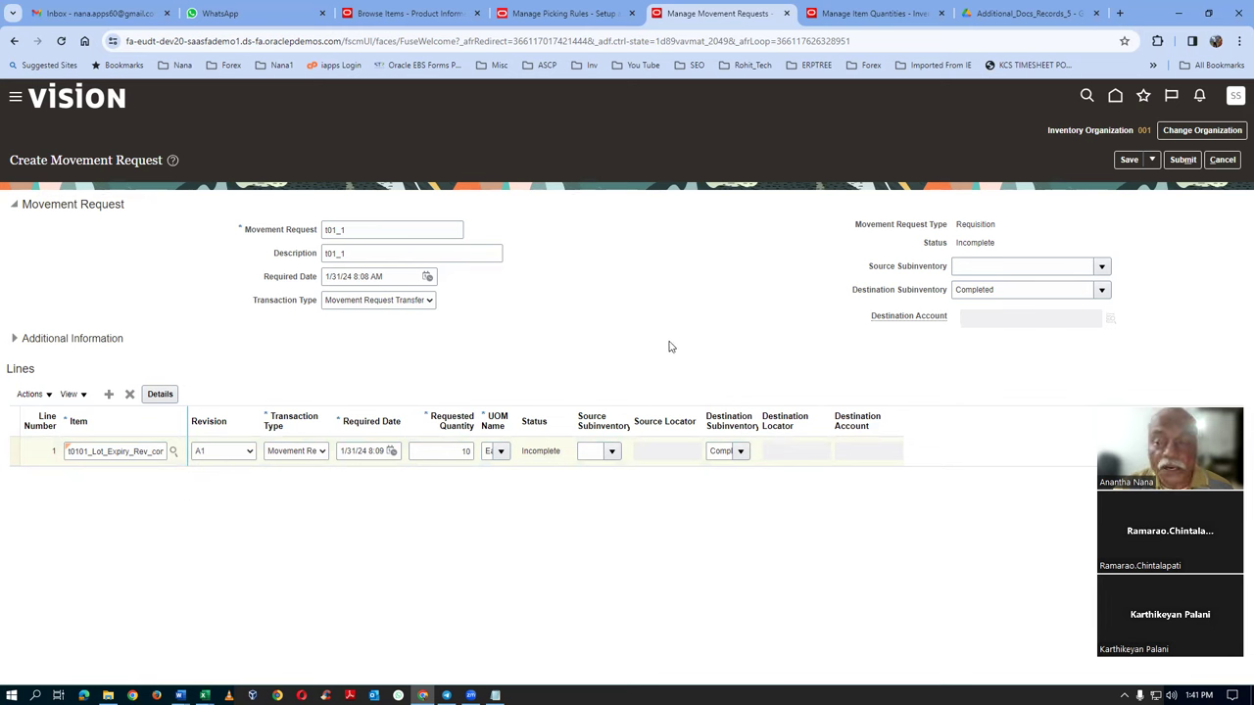
{"action": "left_click", "coordinate": [1182, 160]}
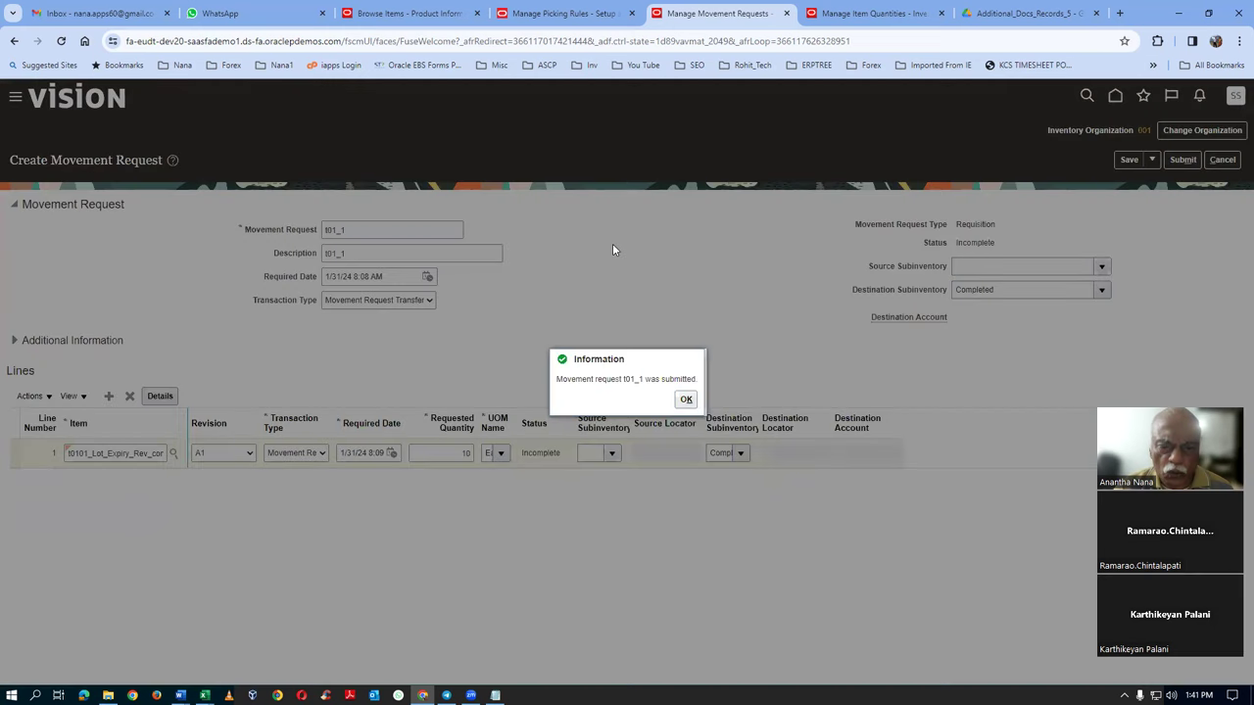
{"action": "left_click", "coordinate": [685, 399]}
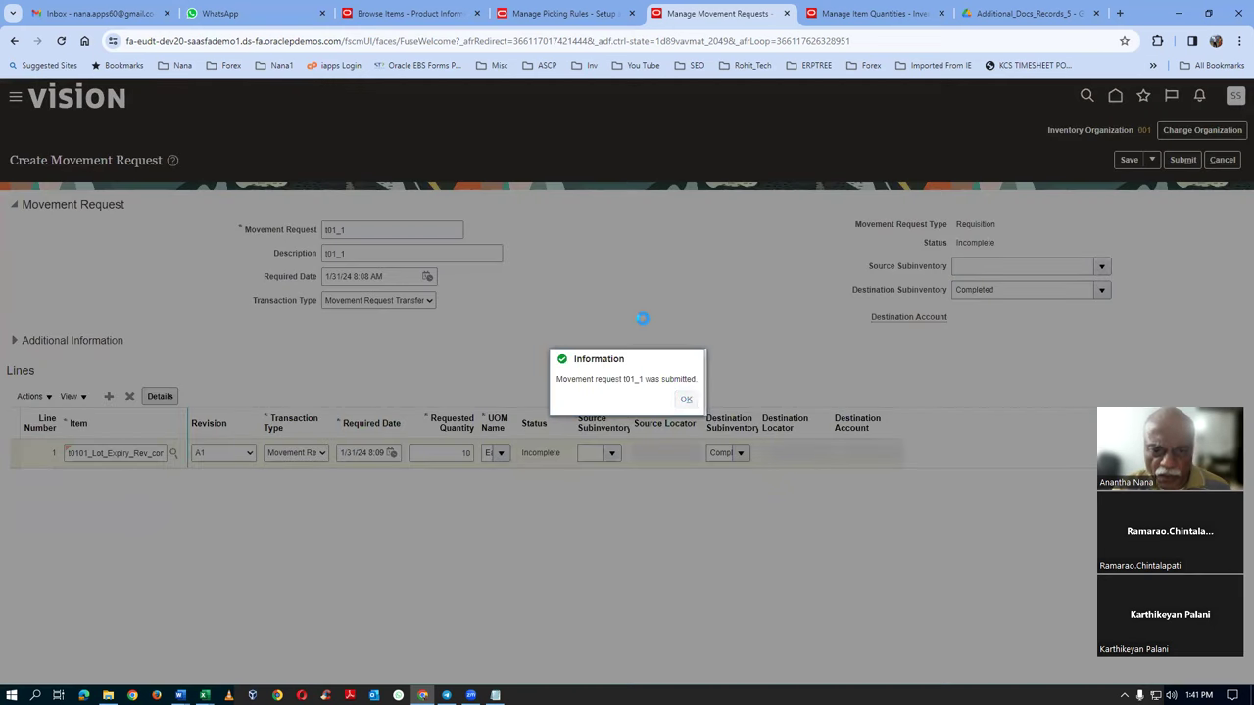
Search the movement requests for the range t01_1 to t01_1
{"action": "left_click", "coordinate": [277, 241]}
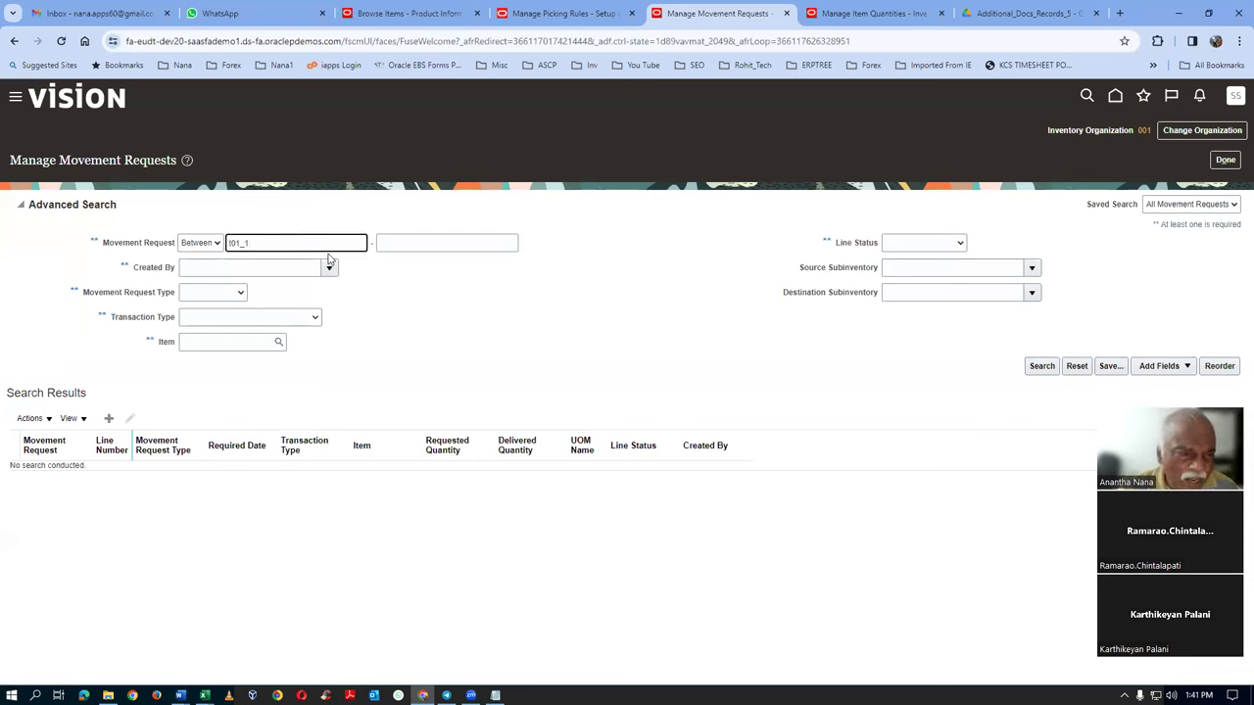
{"action": "left_click_drag", "start_coordinate": [306, 243], "coordinate": [49, 305]}
{"action": "key", "text": "ctrl+c"}
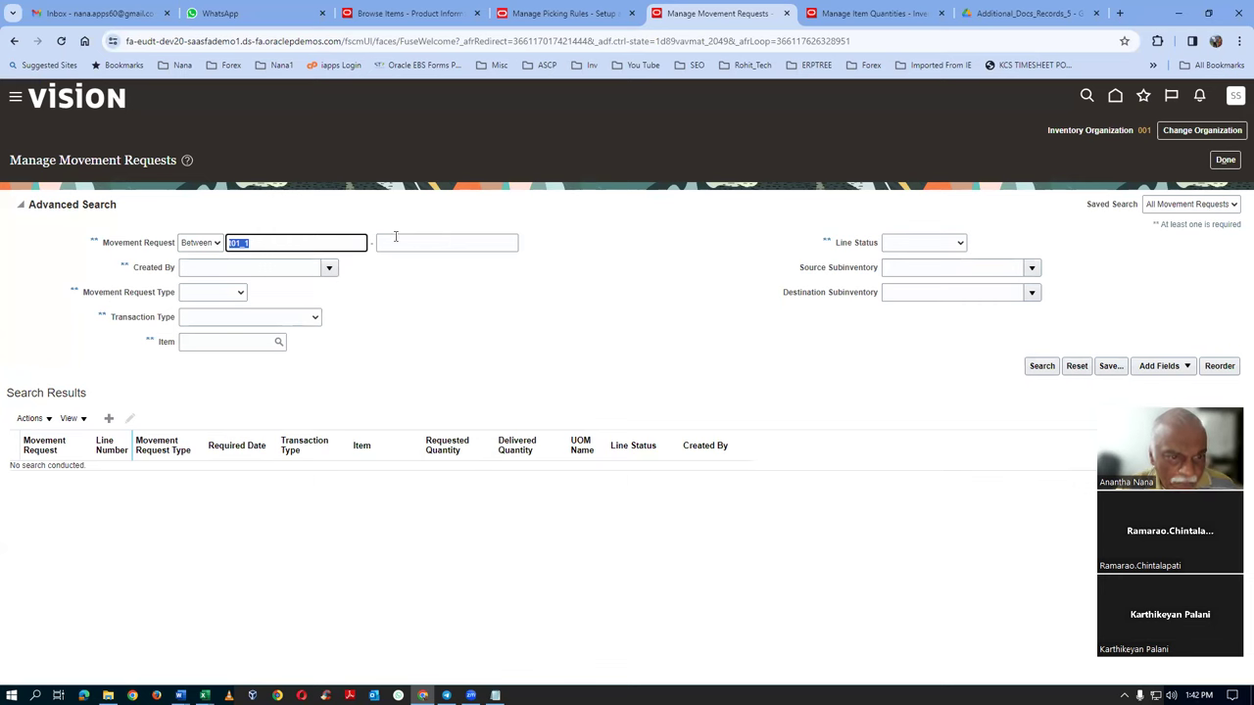
{"action": "left_click", "coordinate": [420, 241]}
{"action": "key", "text": "ctrl+v"}
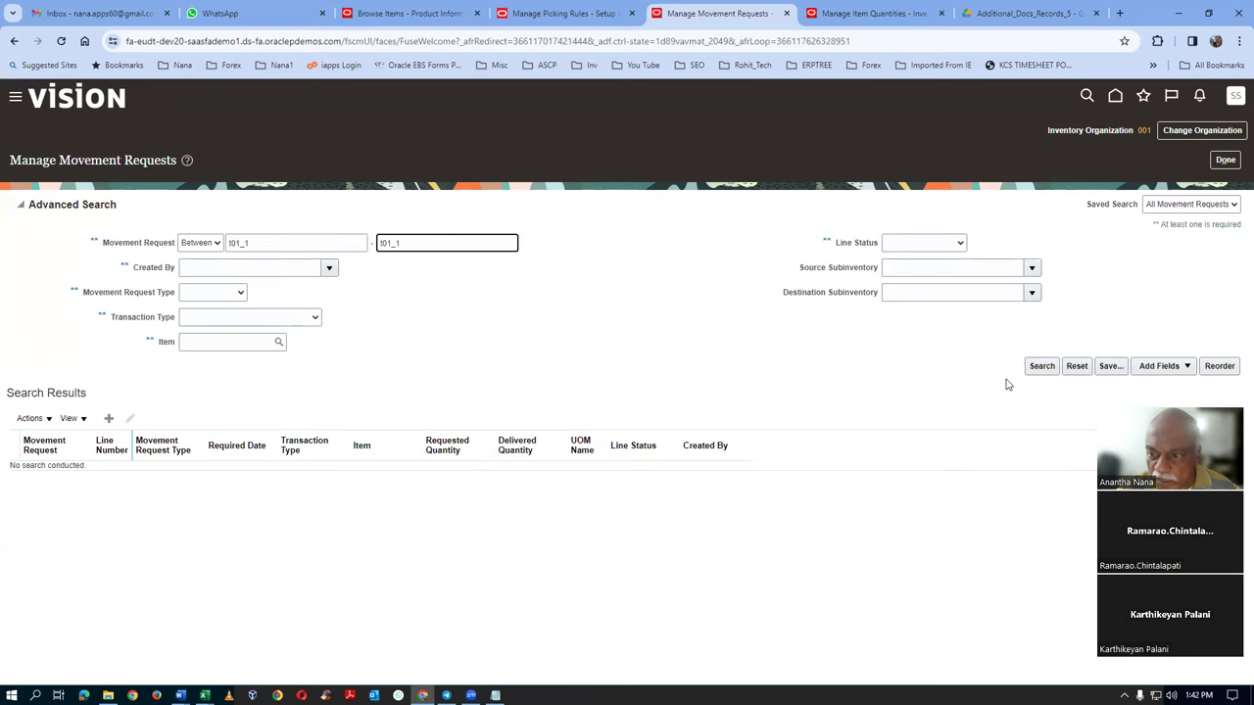
{"action": "left_click", "coordinate": [1042, 365]}
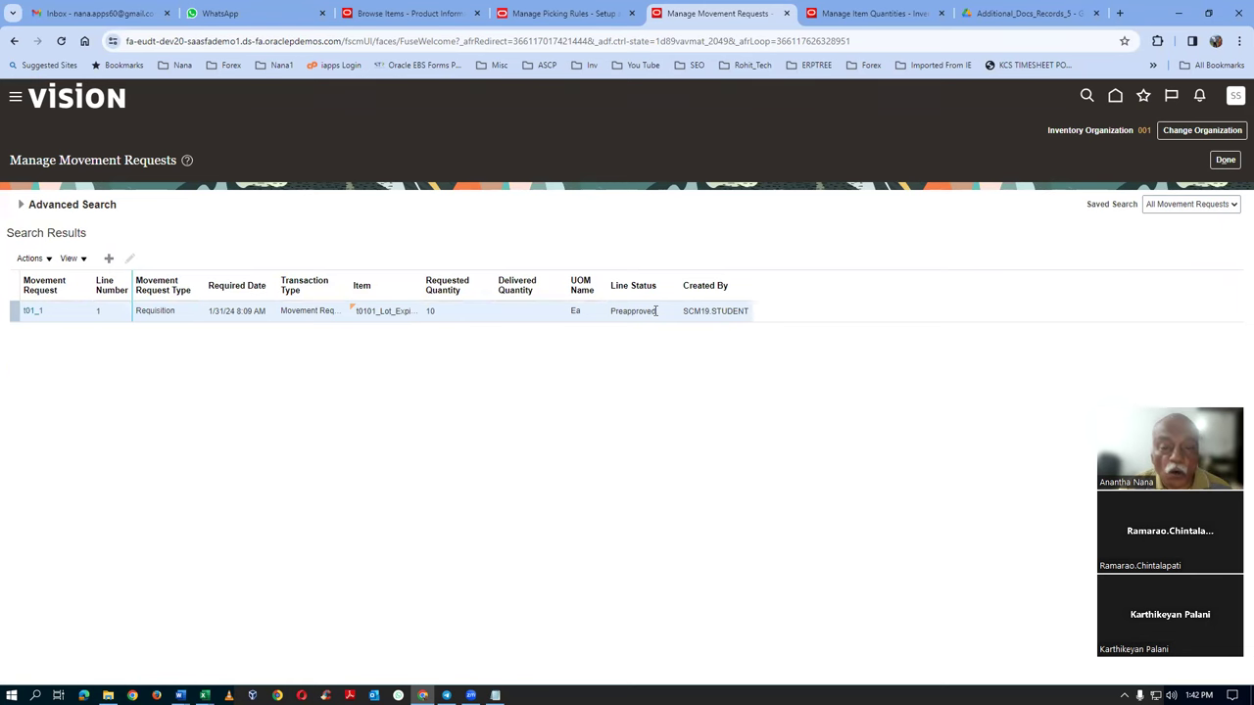
Switch to the Shipping document in Word and review the Pick Release Process box of the Fusion Order Management diagram
{"action": "key", "text": "alt+Tab"}
{"action": "key", "text": "alt+Tab"}
{"action": "key", "text": "alt+Tab"}
{"action": "key", "text": "alt+Tab"}
{"action": "key", "text": "alt+Tab"}
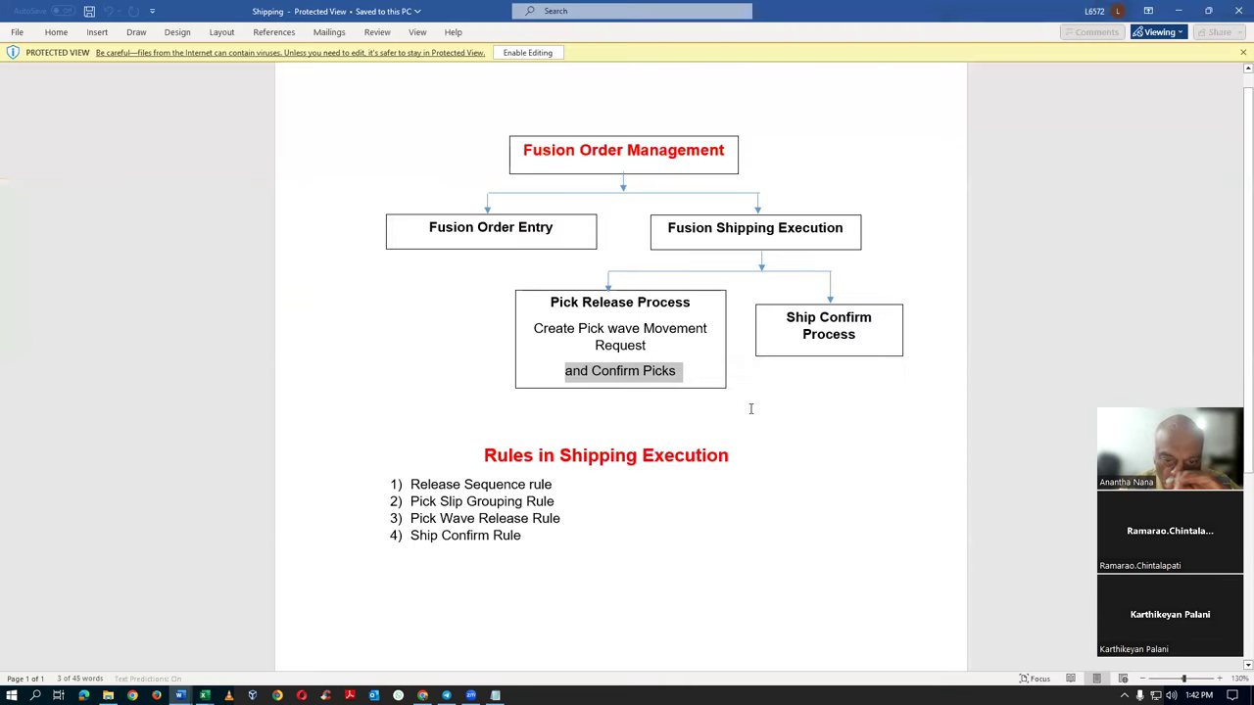
{"action": "left_click", "coordinate": [578, 303]}
{"action": "left_click_drag", "start_coordinate": [582, 302], "coordinate": [613, 300]}
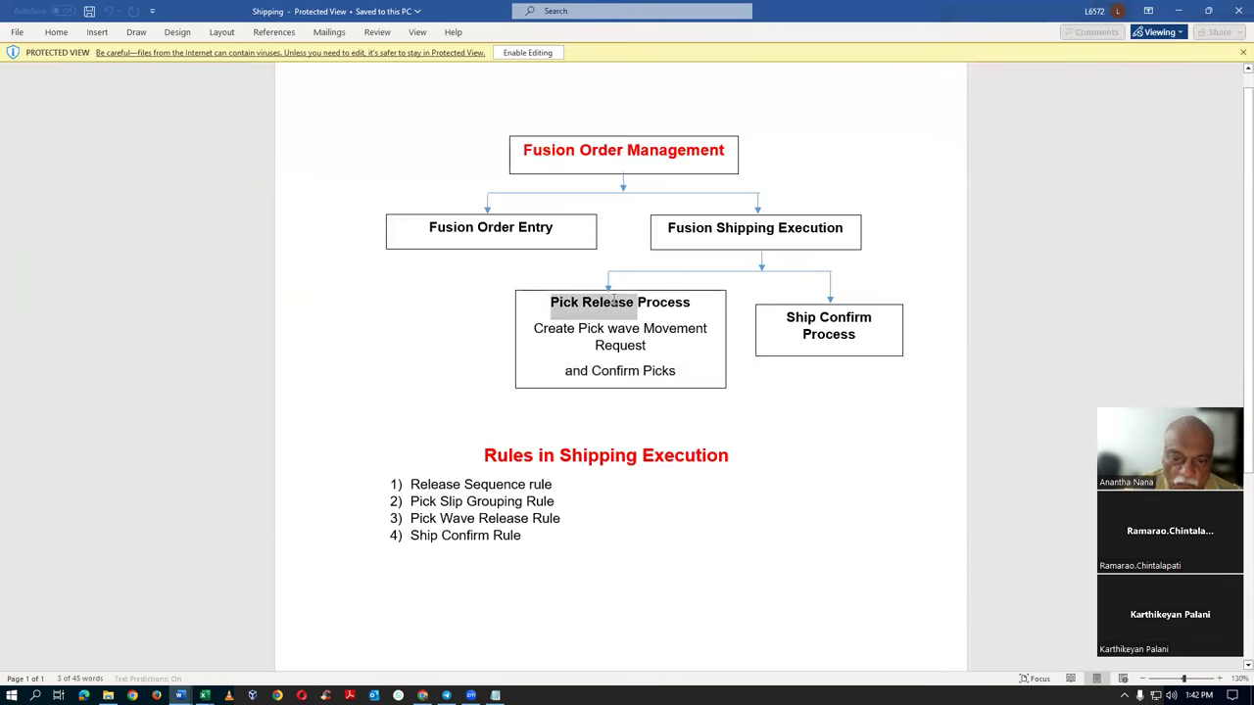
{"action": "left_click", "coordinate": [620, 341]}
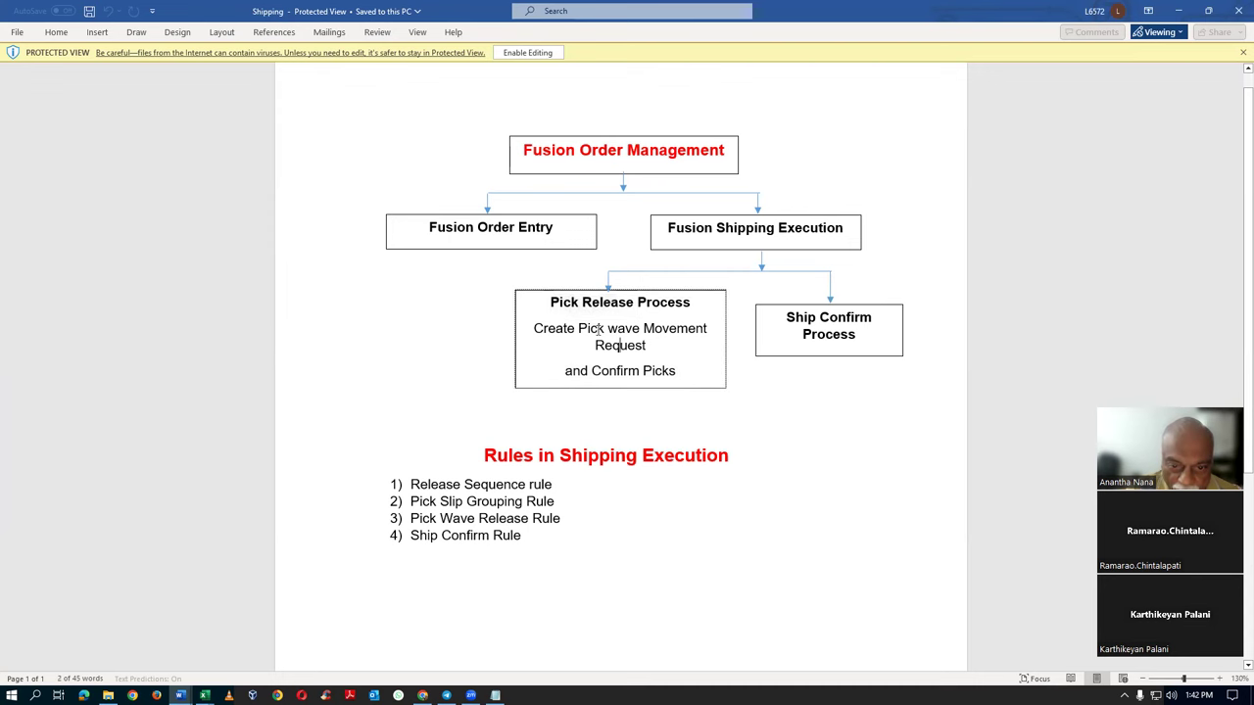
Highlight the Create Pick wave Movement Request line in the Shipping diagram, then open Manage Reservations and Picks in the browser
{"action": "left_click_drag", "start_coordinate": [574, 327], "coordinate": [653, 345]}
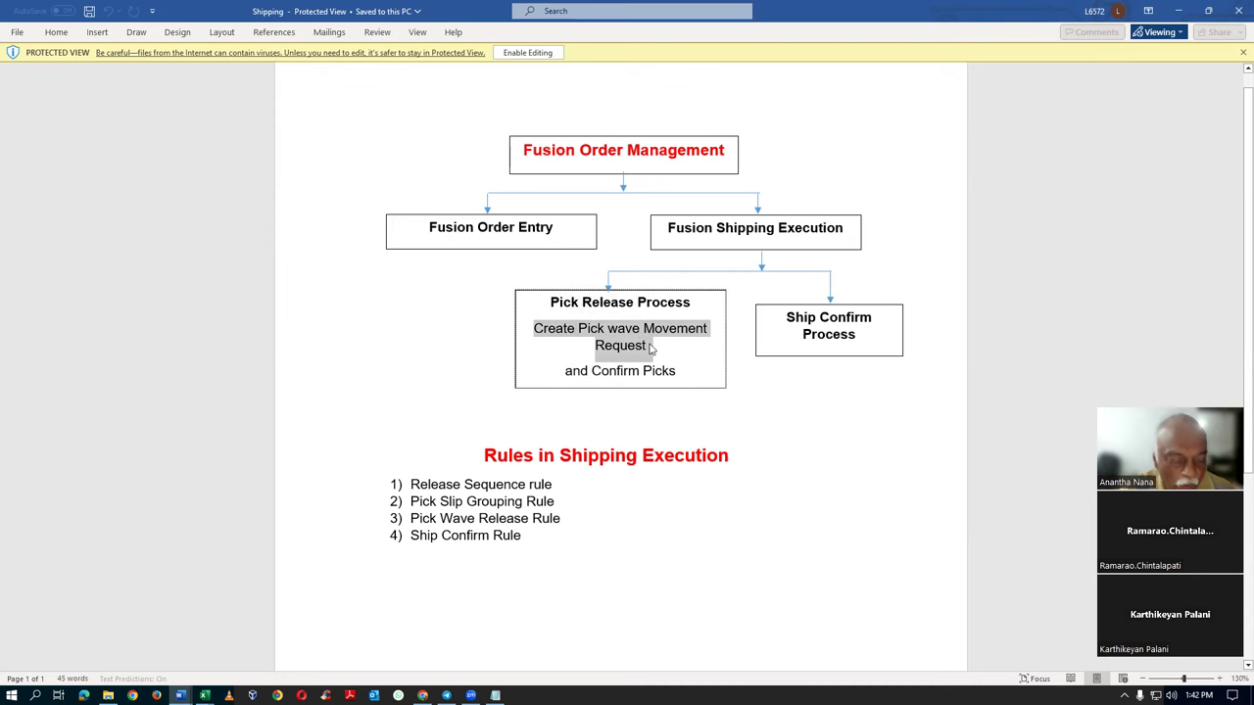
{"action": "key", "text": "alt+Tab"}
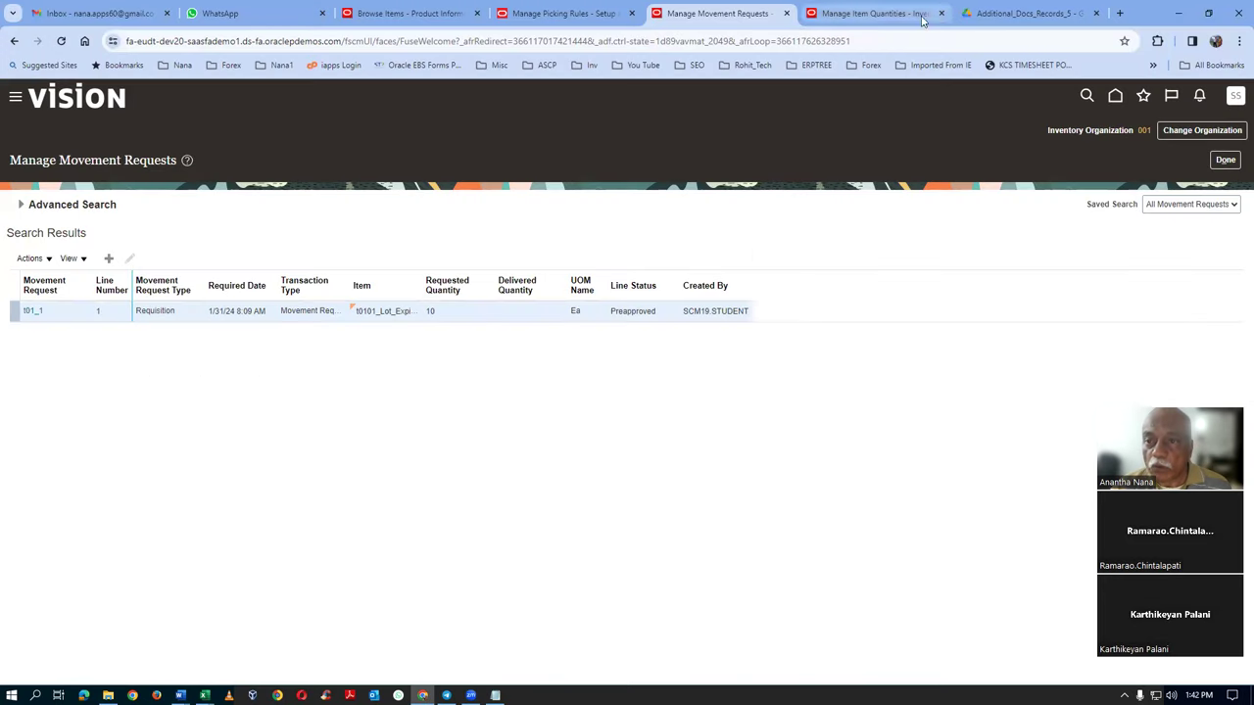
{"action": "left_click", "coordinate": [867, 16]}
{"action": "left_click", "coordinate": [1216, 164]}
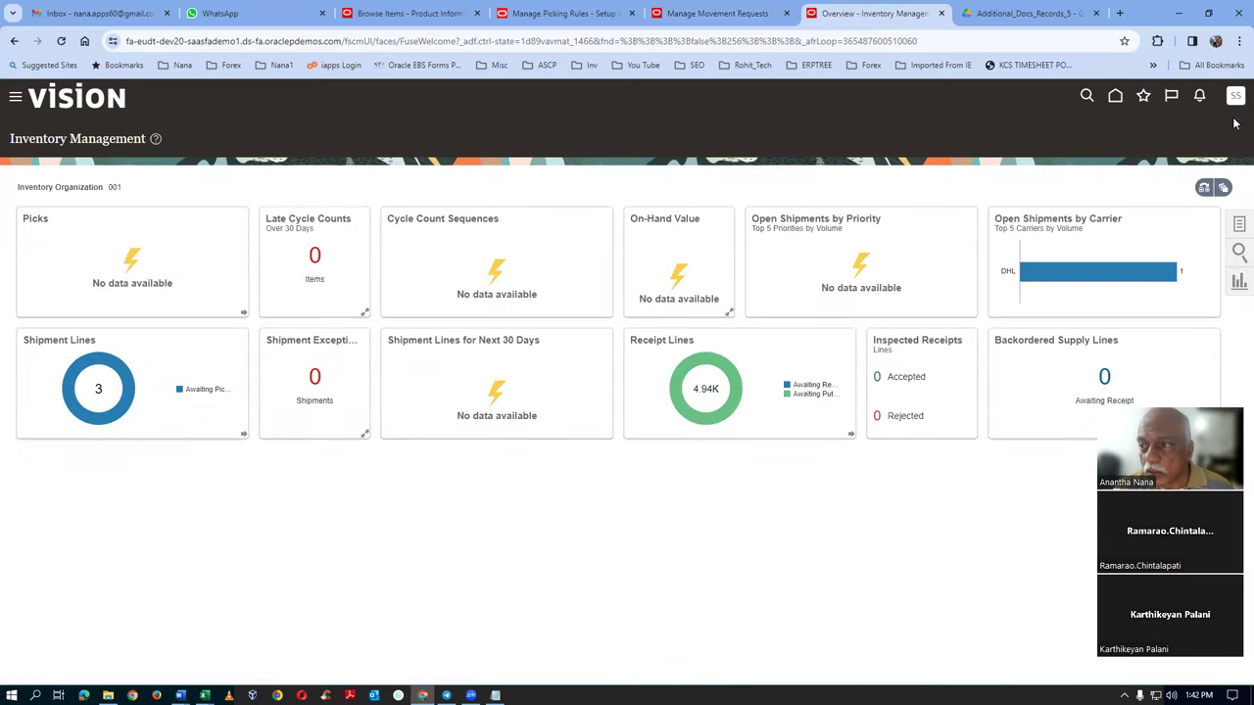
{"action": "left_click", "coordinate": [1240, 224]}
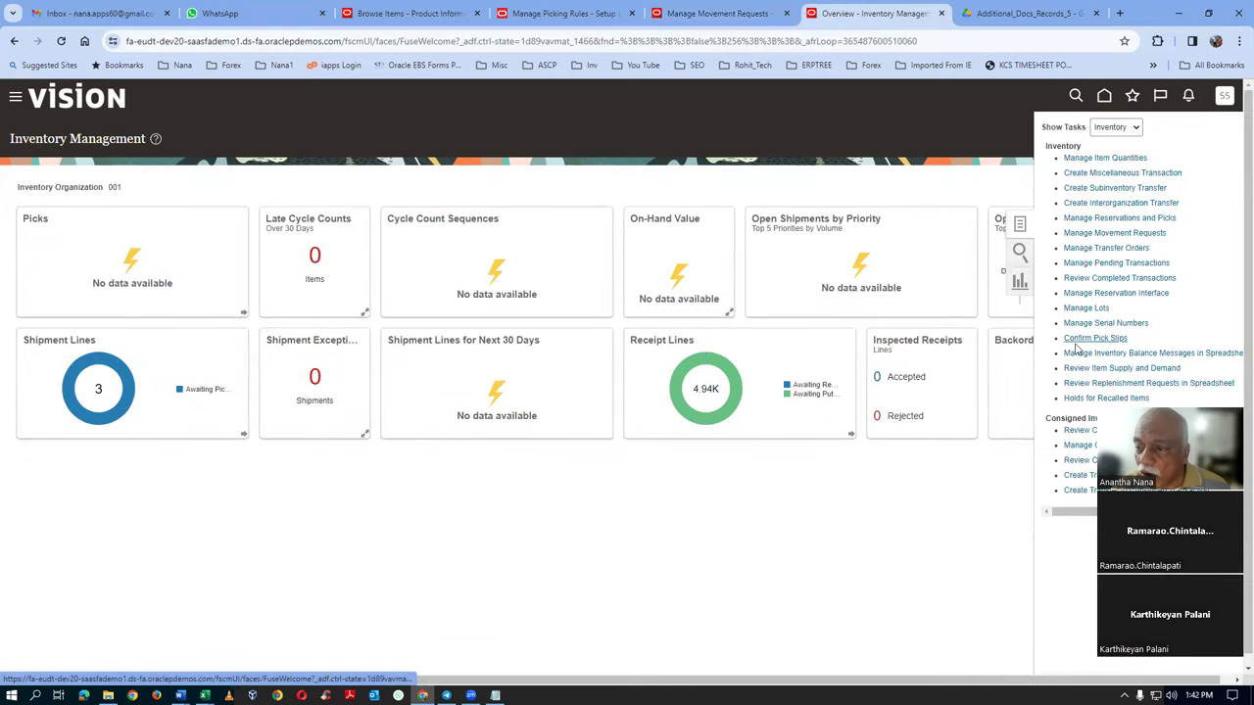
{"action": "left_click", "coordinate": [1156, 219]}
Search reservations and picks for item t0101_Lot_Expiry_Rev_c
{"action": "left_click", "coordinate": [132, 295]}
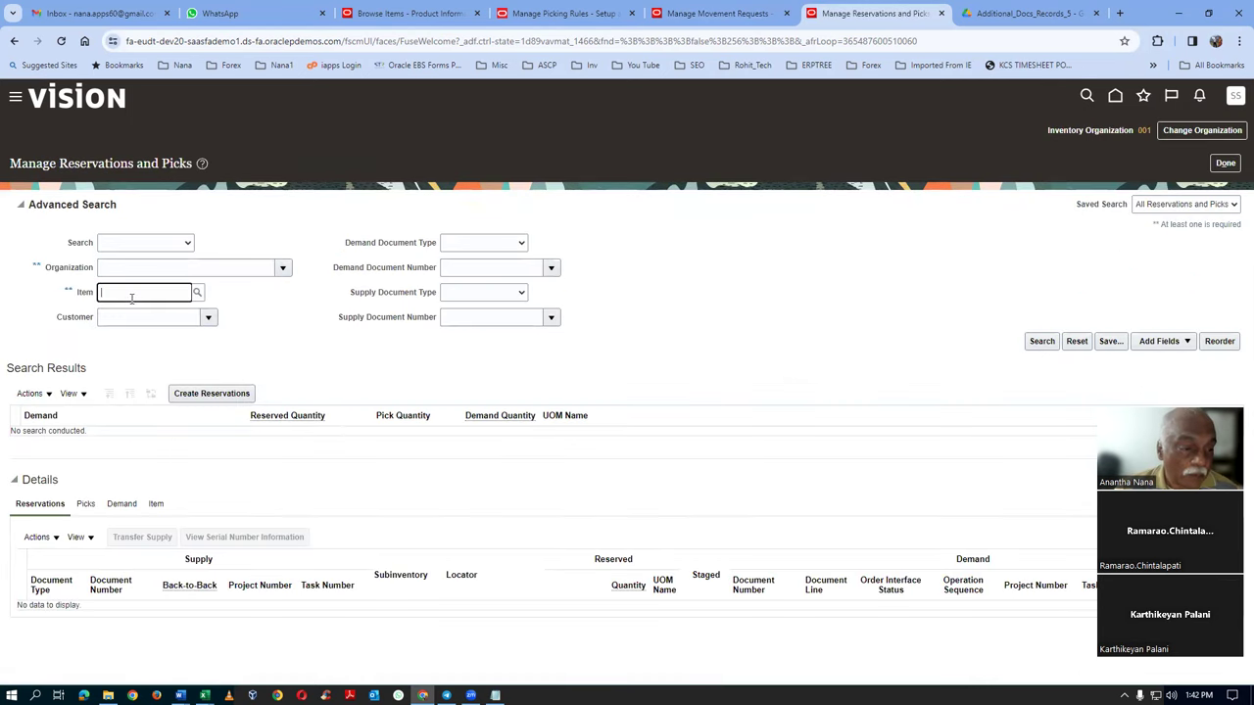
{"action": "type", "text": "10101_Lot_Expiry_Rev_c"}
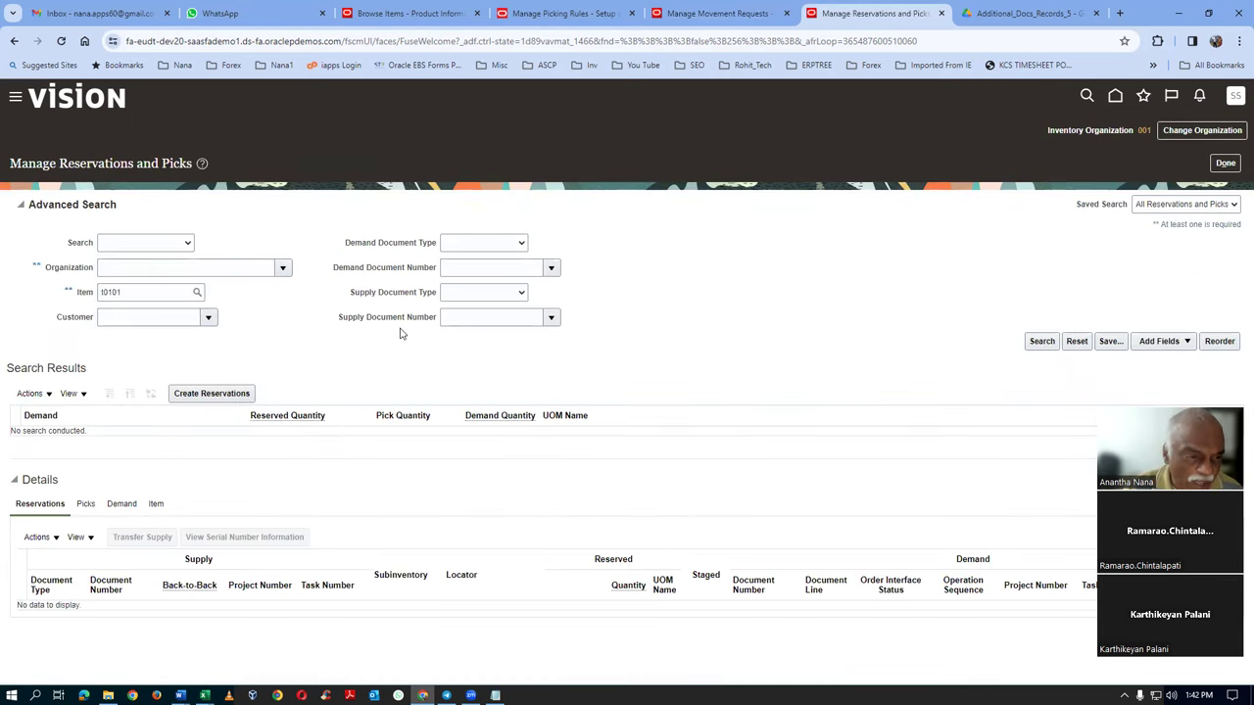
{"action": "left_click", "coordinate": [1038, 343]}
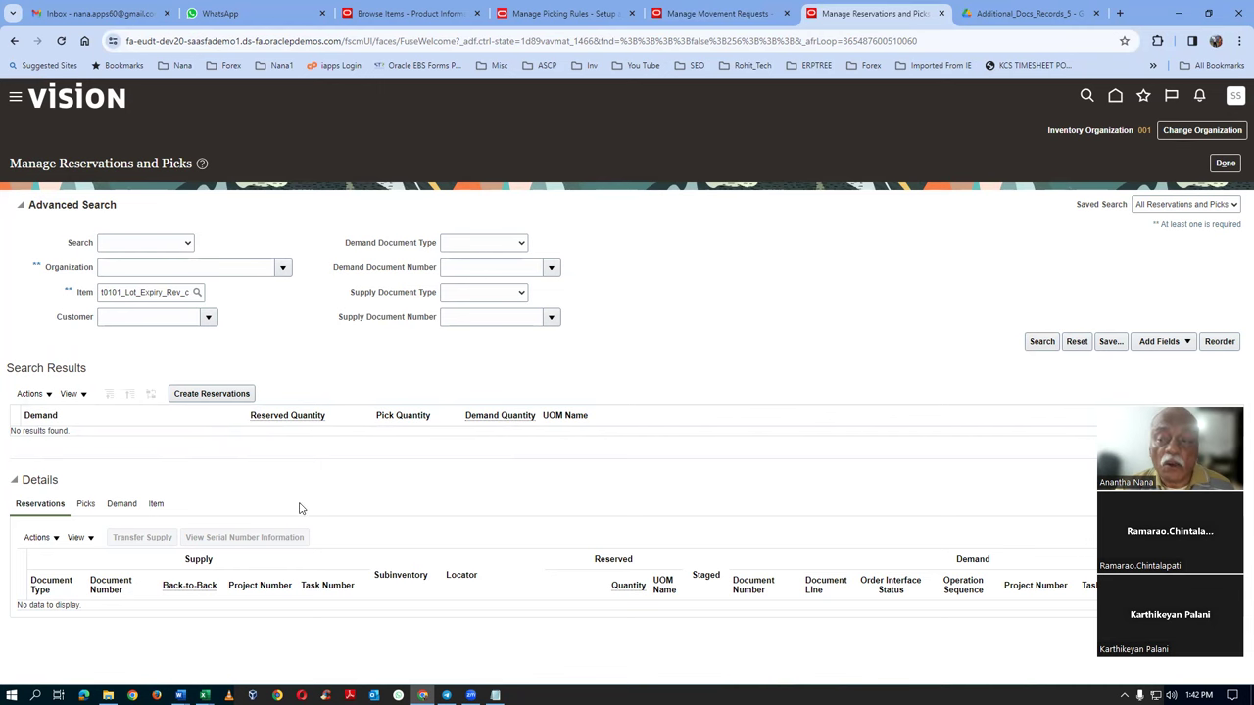
Switch back to the Shipping document in Word and highlight Pick Release in the Pick Release Process box
{"action": "key", "text": "alt+Tab"}
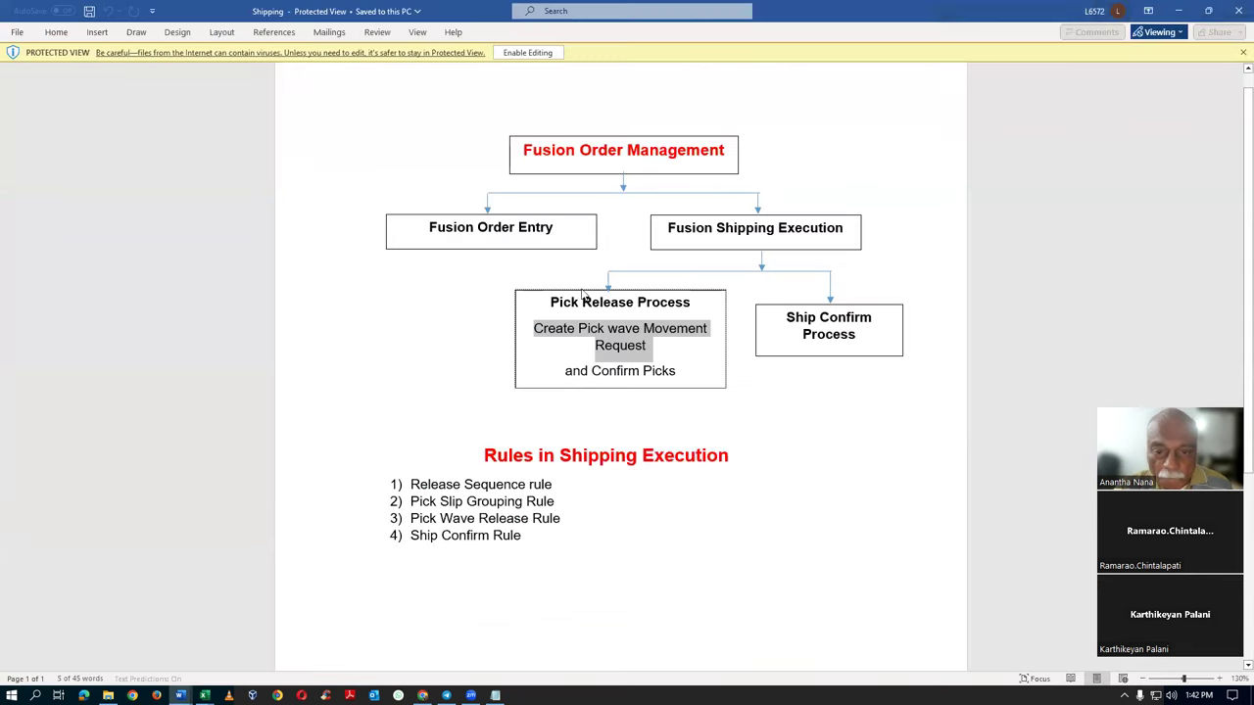
{"action": "left_click_drag", "start_coordinate": [564, 305], "coordinate": [626, 299]}
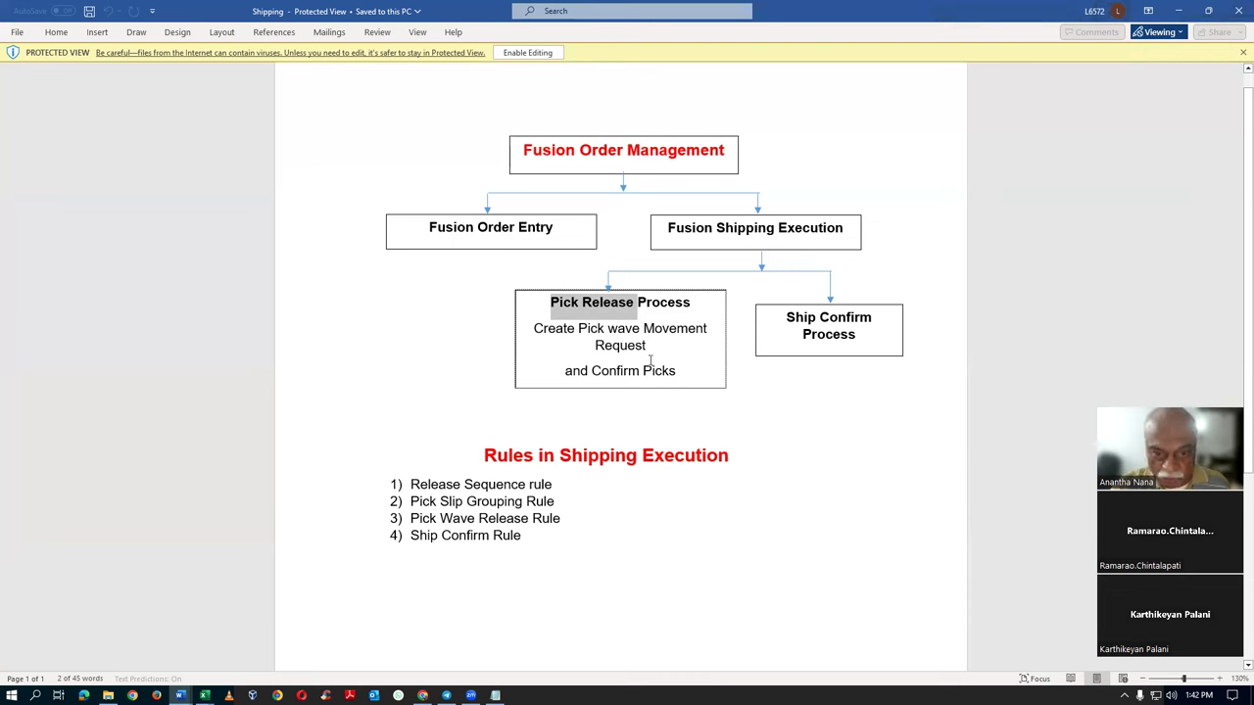
{"action": "left_click", "coordinate": [639, 342]}
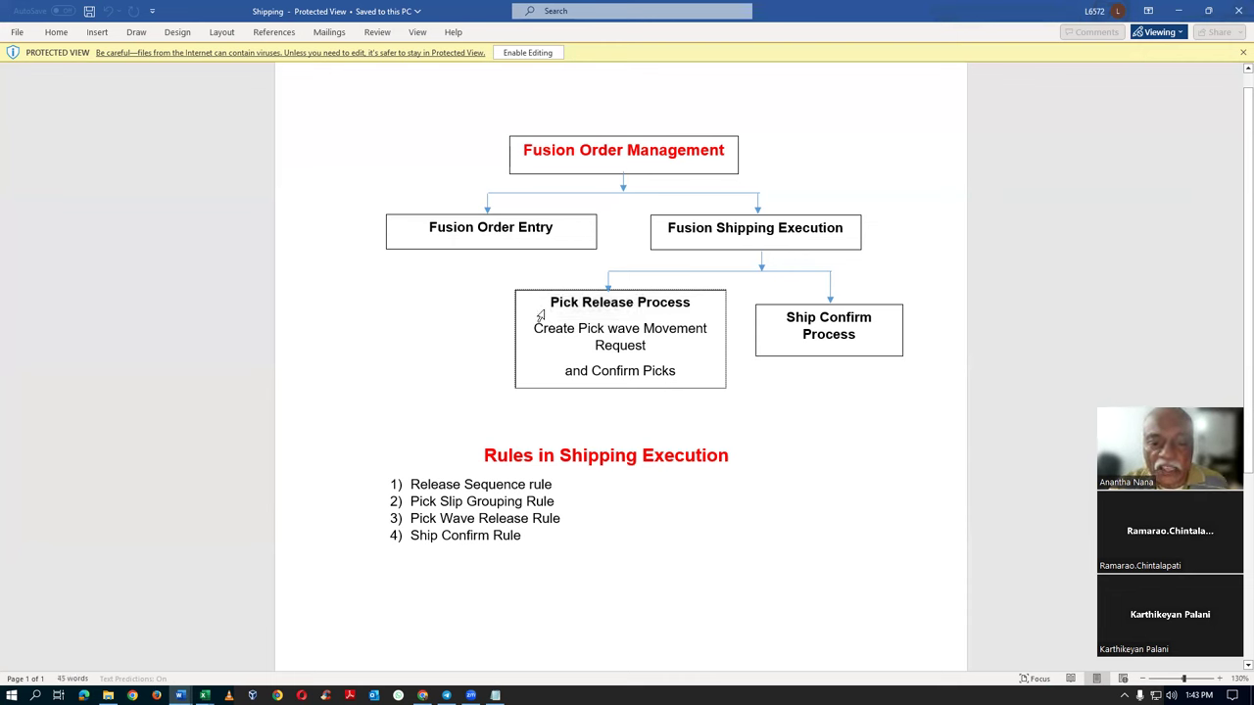
{"action": "left_click_drag", "start_coordinate": [555, 299], "coordinate": [622, 302]}
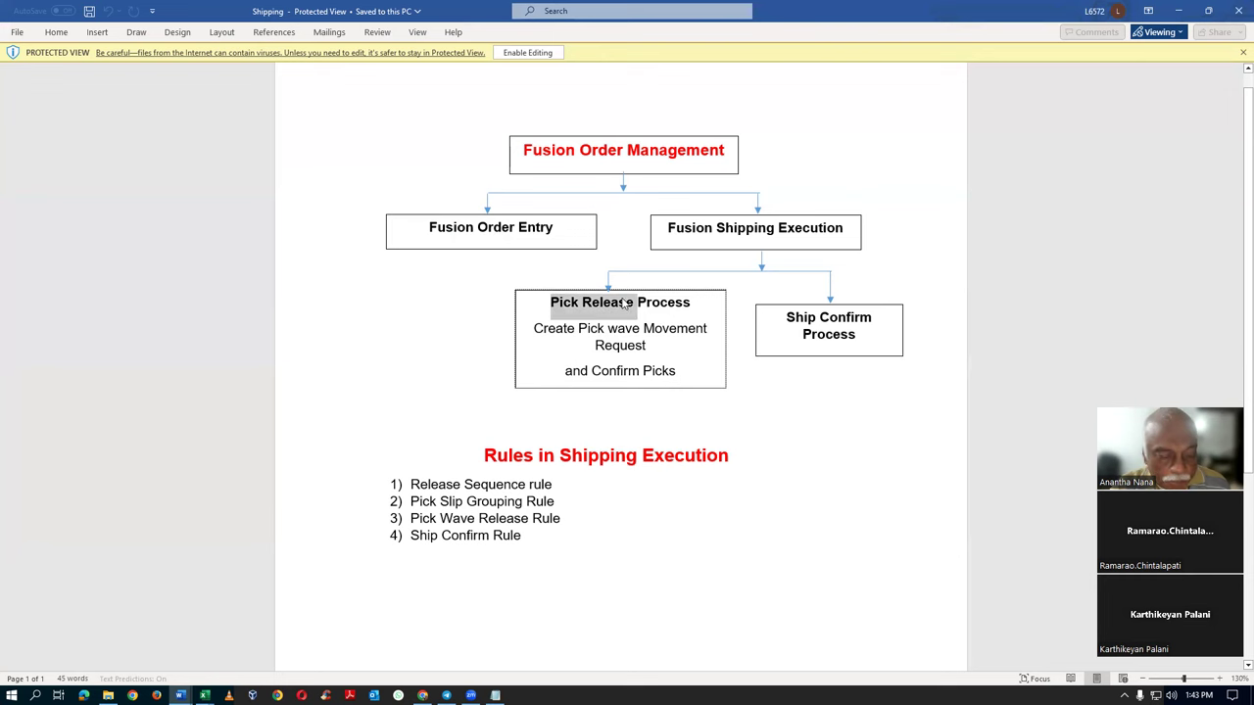
Return to the browser, duplicate the Inventory Management page and check the line status of movement request t01_1
{"action": "key", "text": "alt+Tab"}
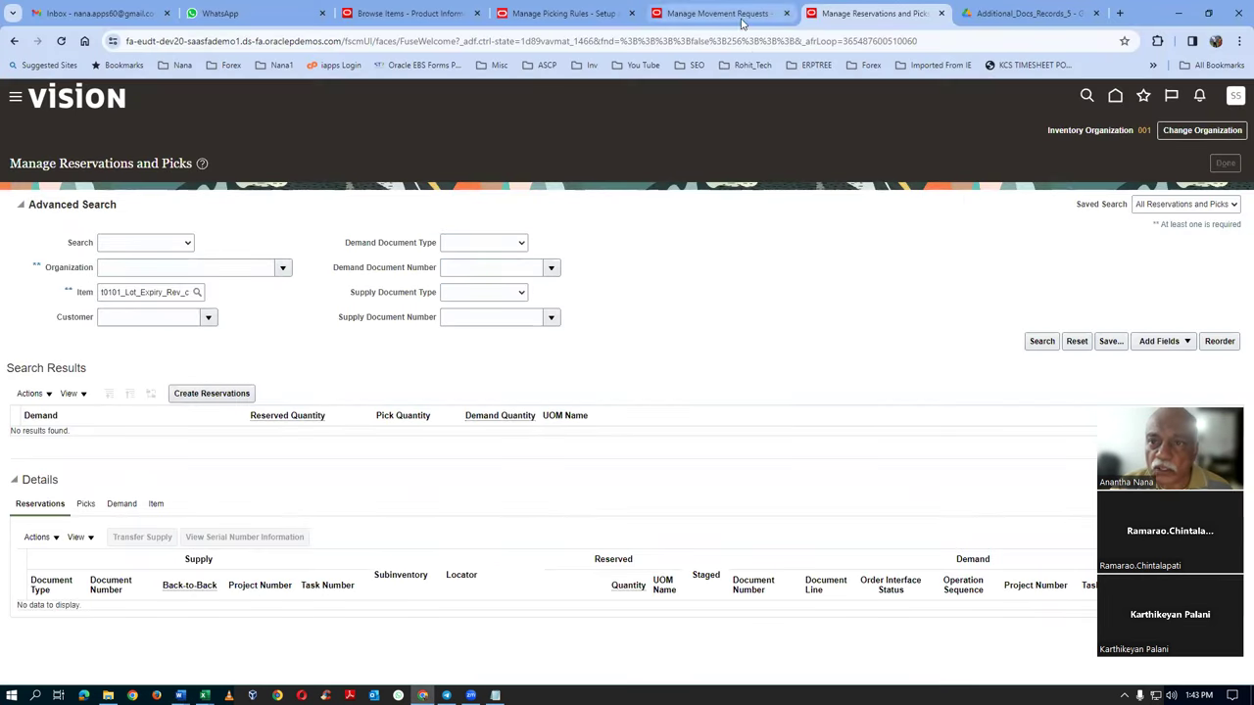
{"action": "right_click", "coordinate": [856, 13]}
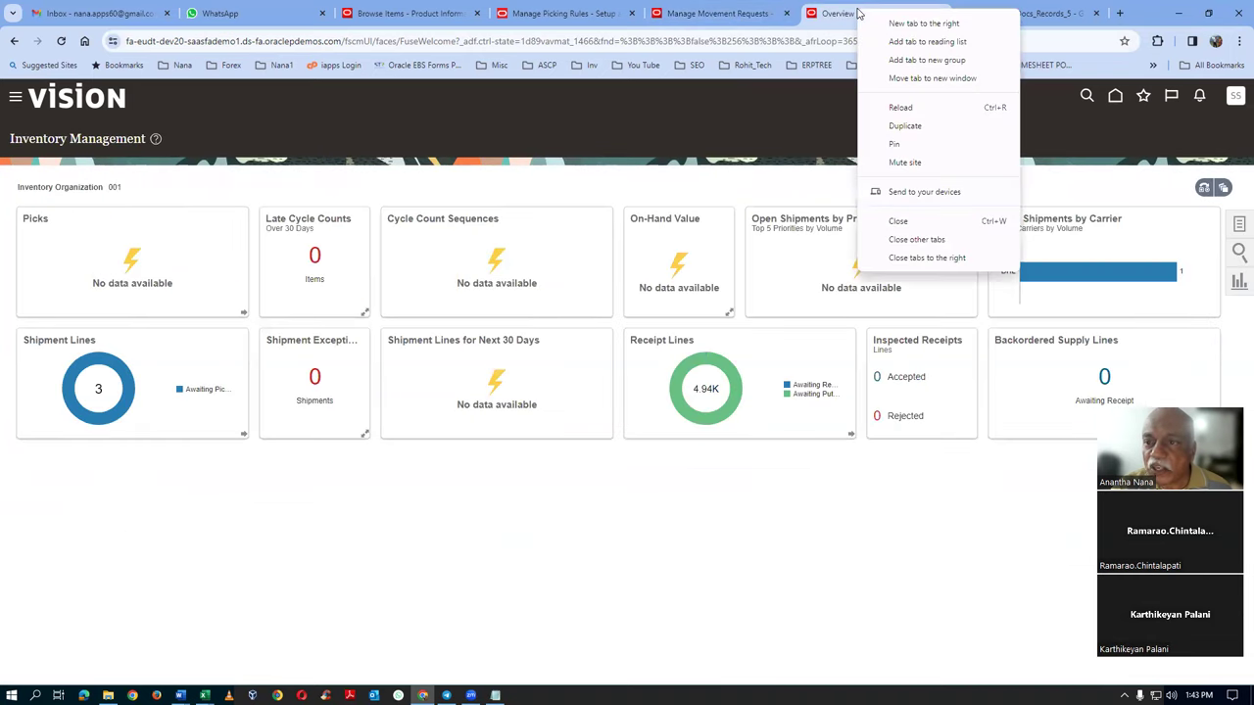
{"action": "left_click", "coordinate": [905, 125]}
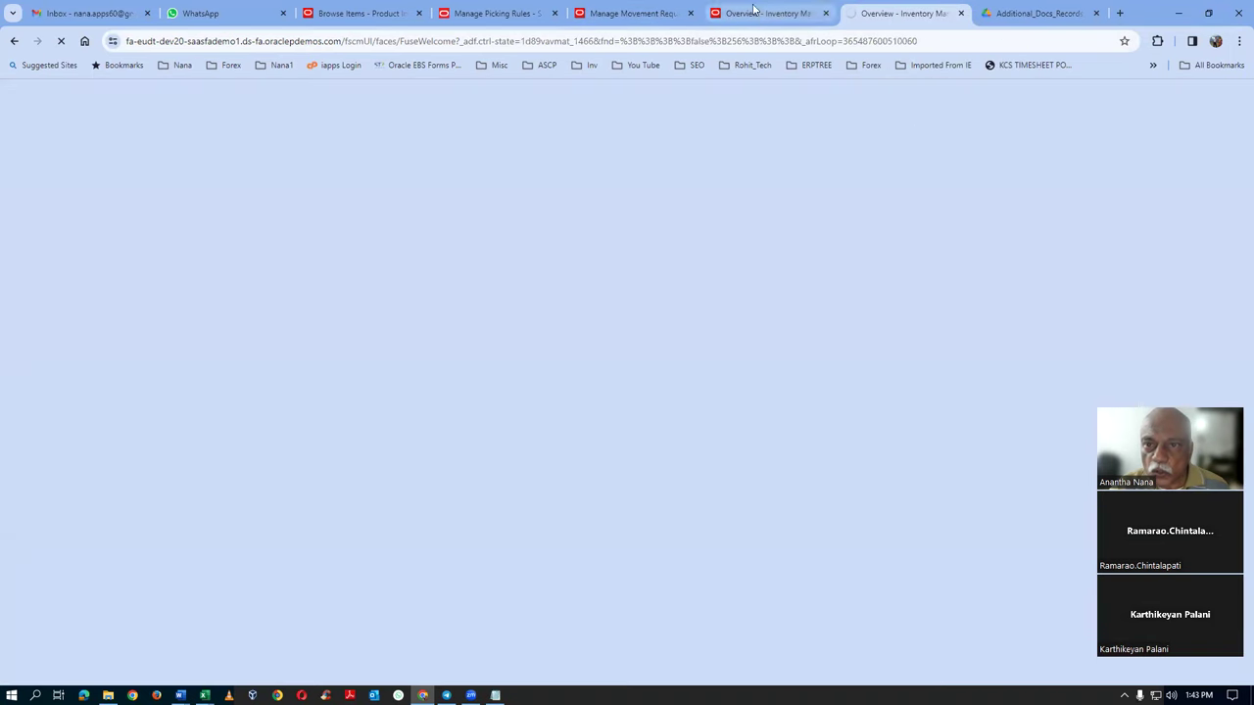
{"action": "left_click", "coordinate": [650, 12]}
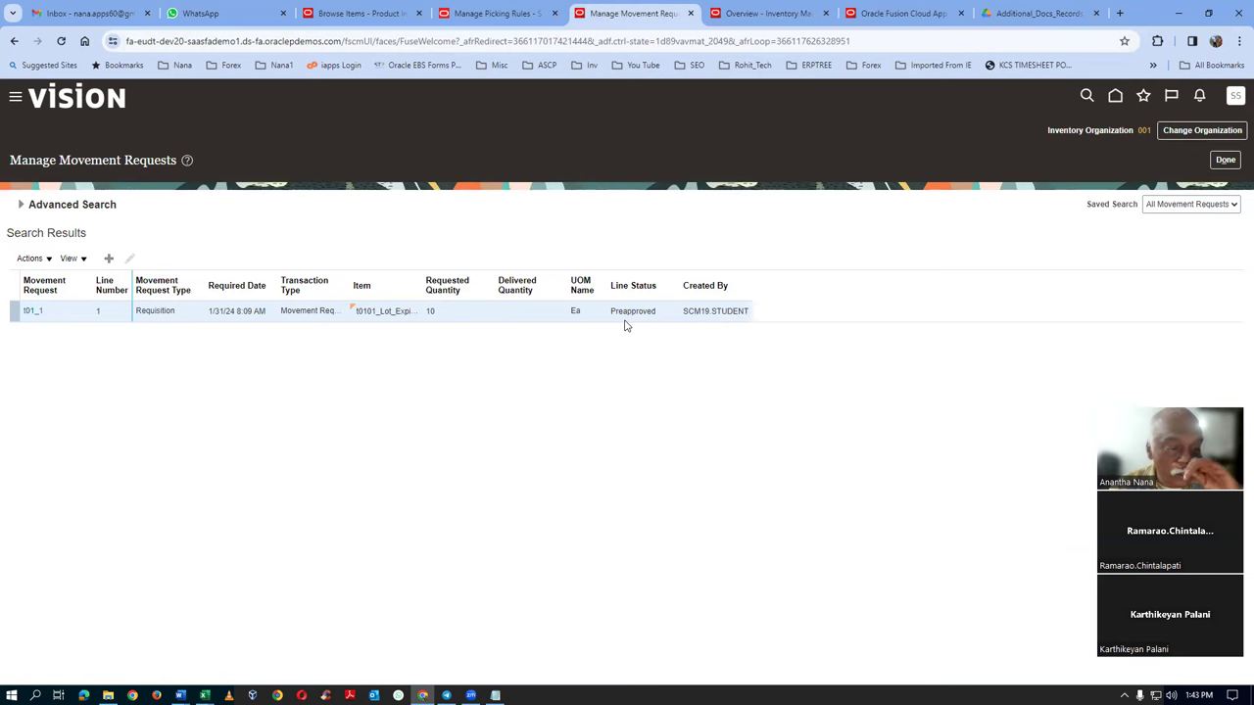
Open Scheduled Processes from the Tools apps on the duplicated page
{"action": "left_click", "coordinate": [916, 12]}
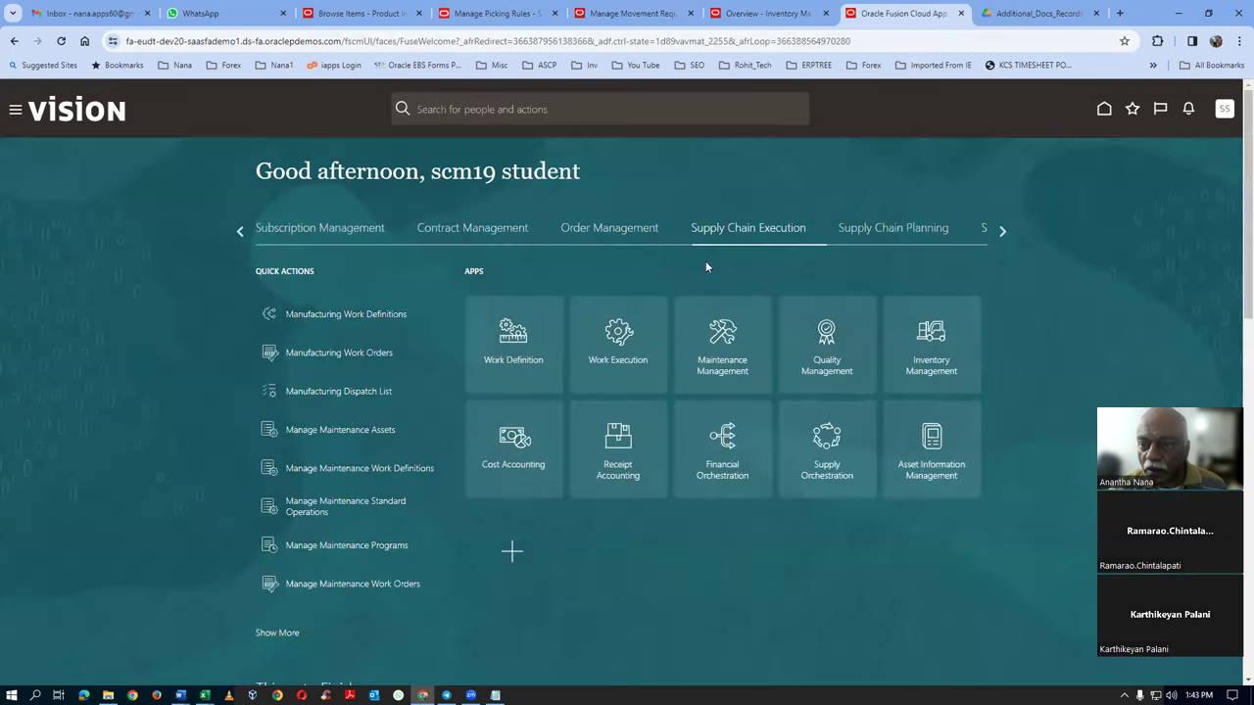
{"action": "left_click", "coordinate": [1003, 232]}
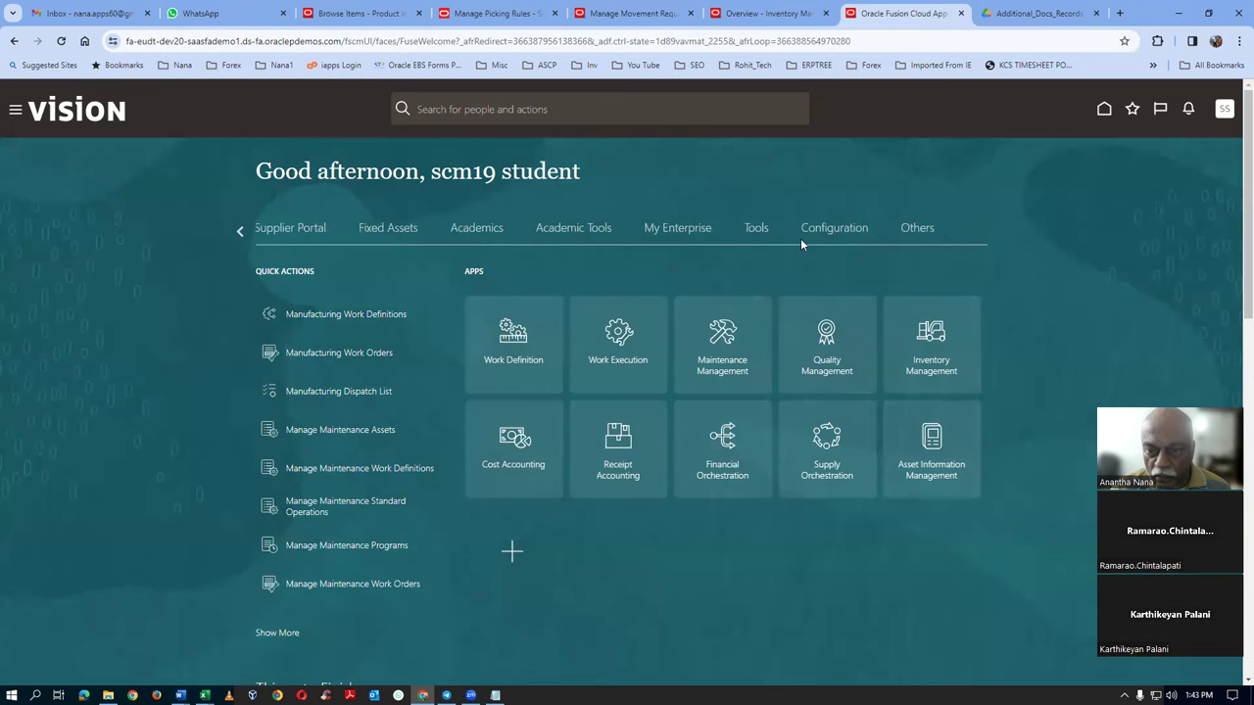
{"action": "left_click", "coordinate": [759, 233]}
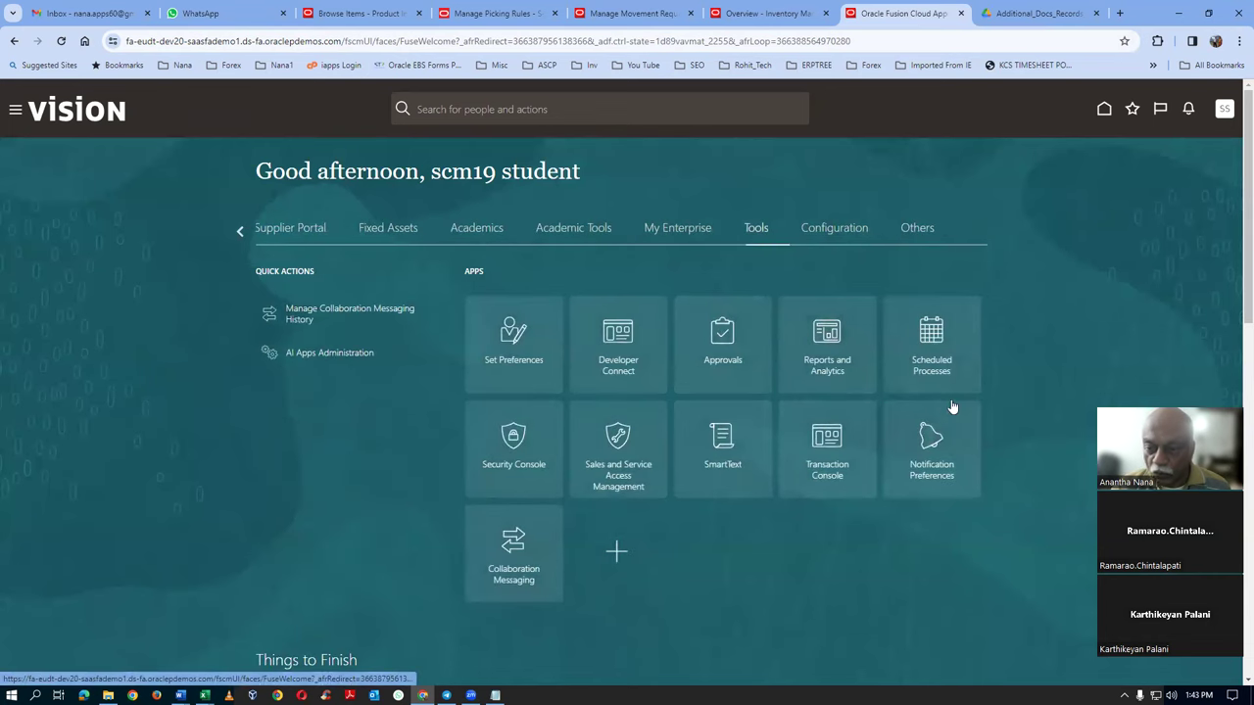
{"action": "left_click", "coordinate": [949, 367]}
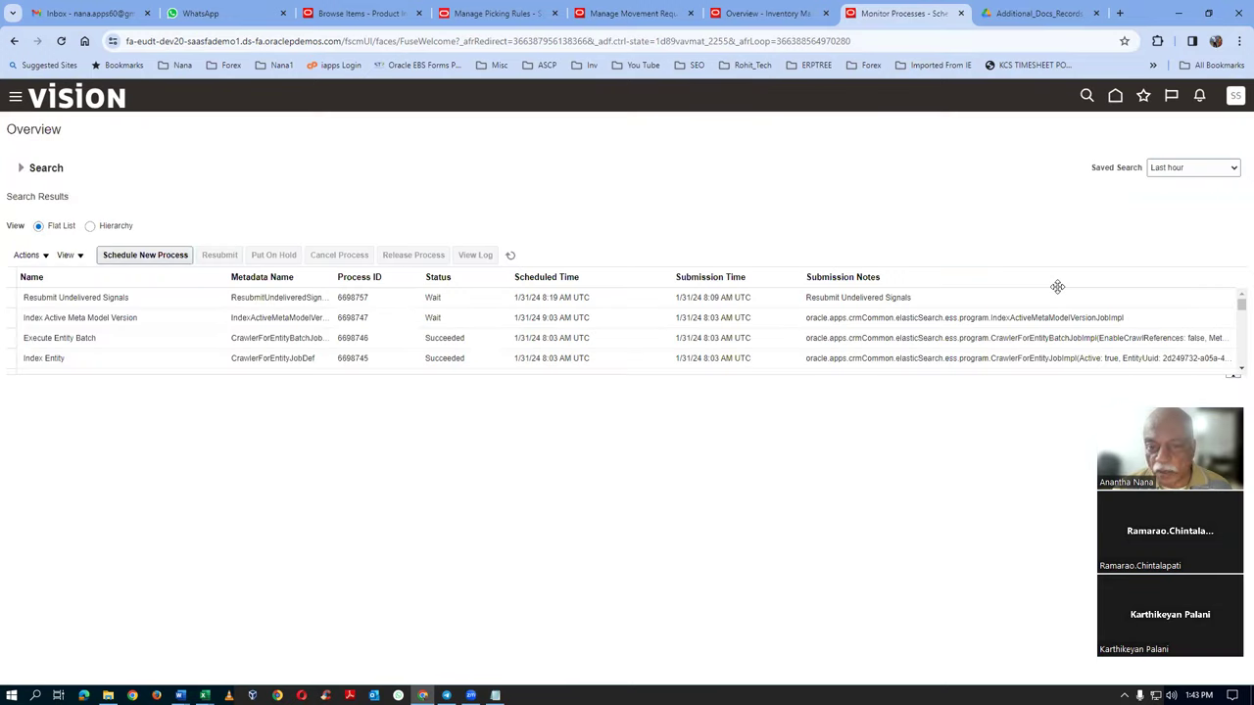
Schedule a new process of type Job using Print Movement Request Pick Slip Report and open its process details
{"action": "left_click", "coordinate": [173, 254]}
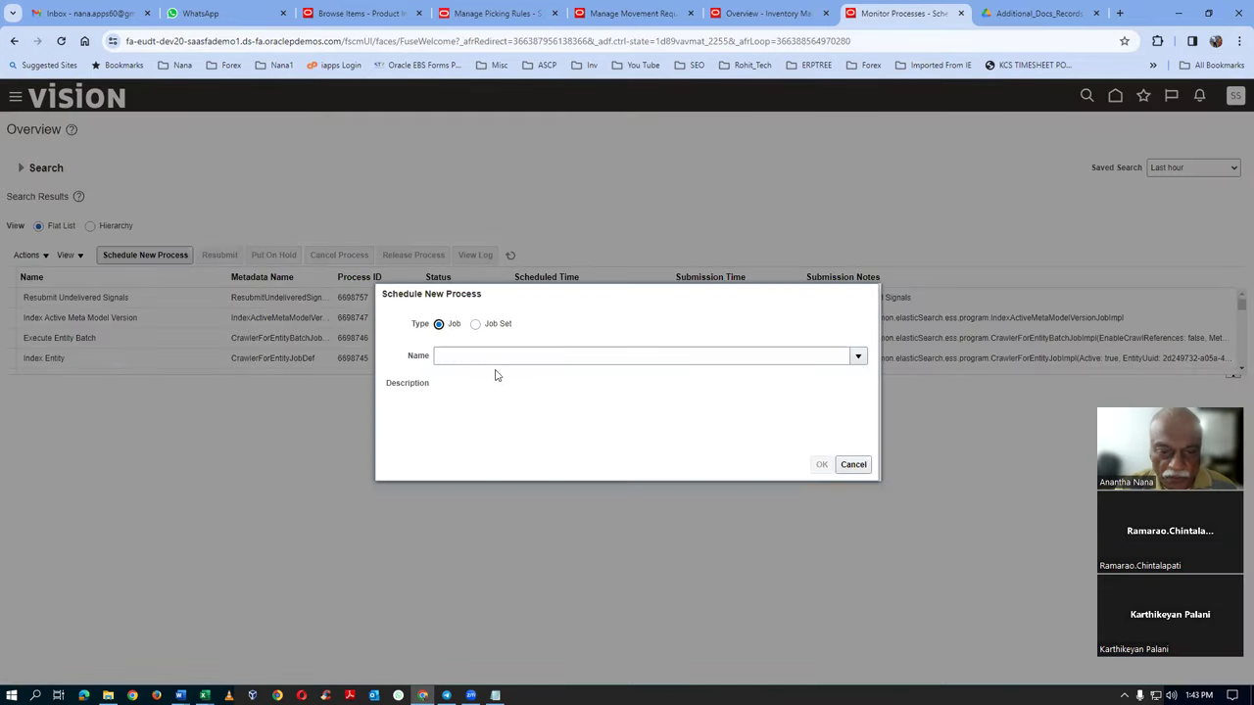
{"action": "left_click", "coordinate": [501, 358]}
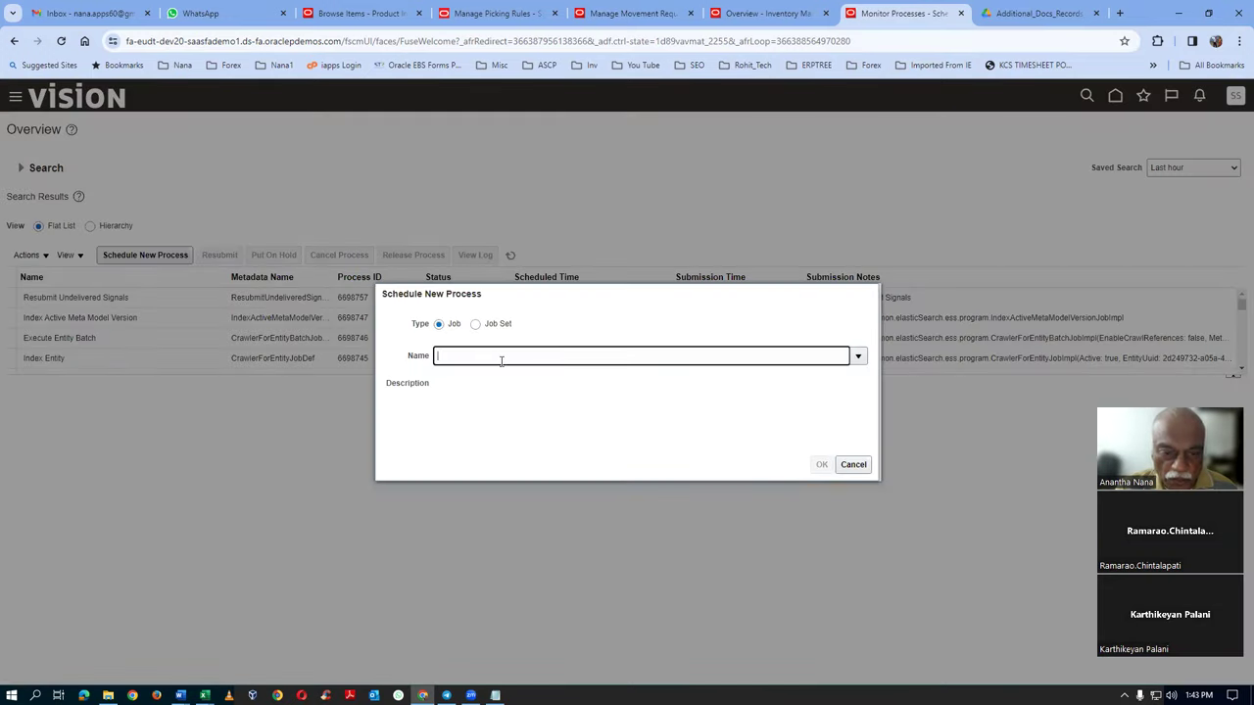
{"action": "type", "text": "print move"}
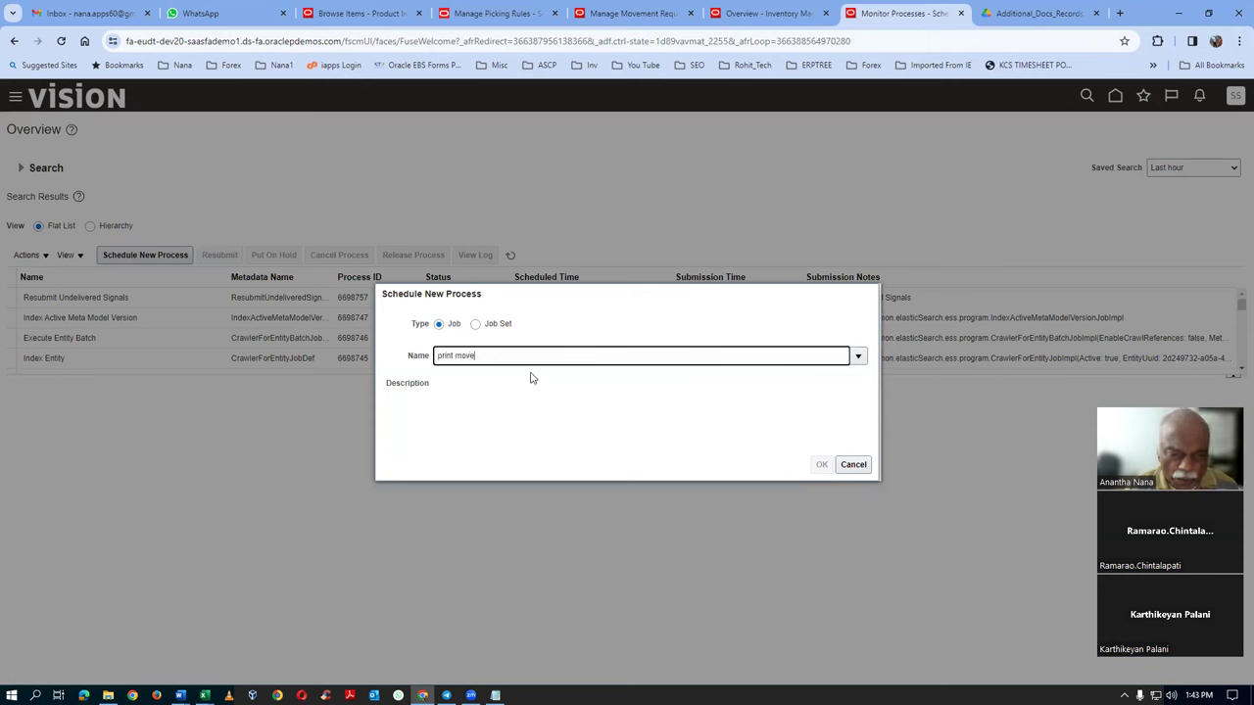
{"action": "key", "text": "Tab"}
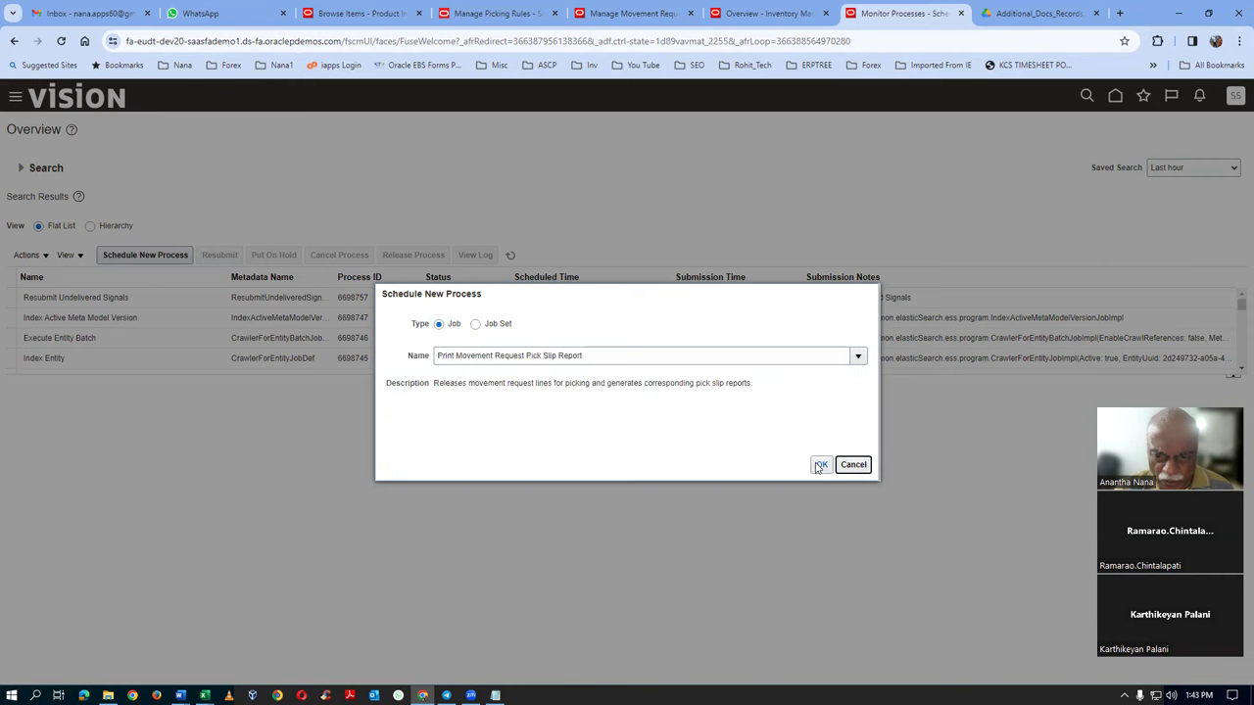
{"action": "key", "text": "Return"}
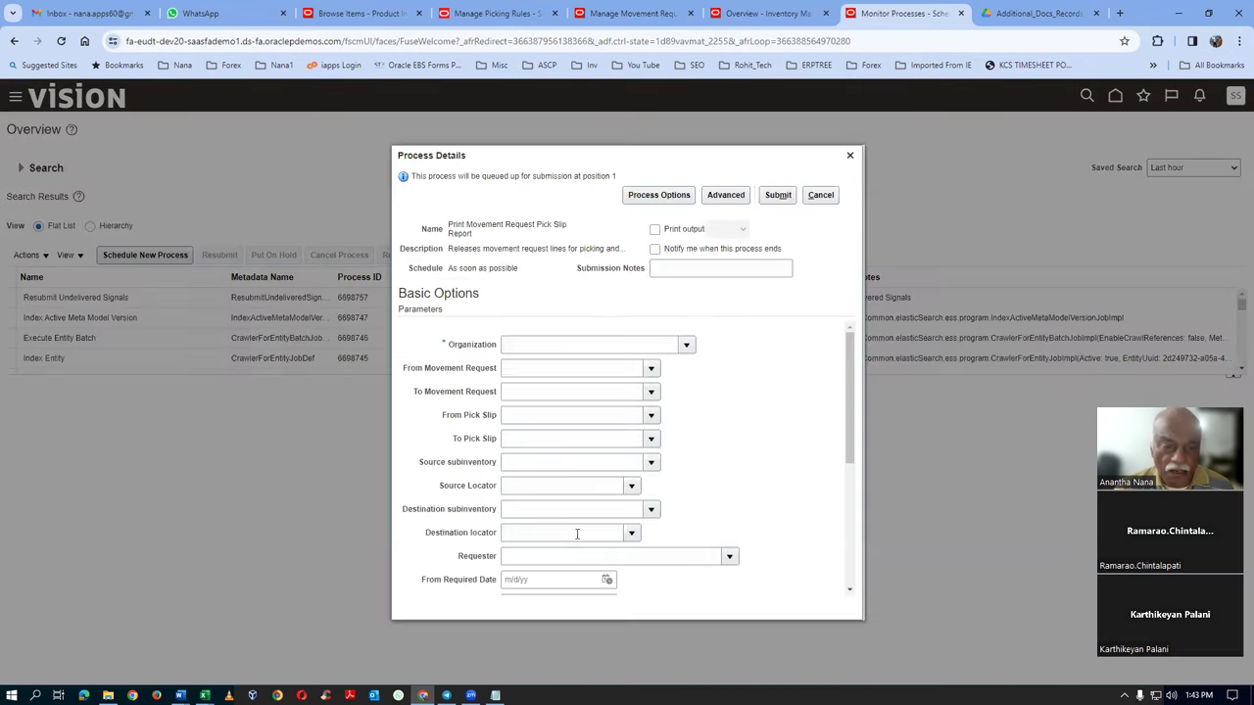
Set the report's organization to 001 and both From and To Movement Request to t01_1
{"action": "left_click", "coordinate": [525, 343]}
{"action": "type", "text": "001"}
{"action": "left_click", "coordinate": [566, 367]}
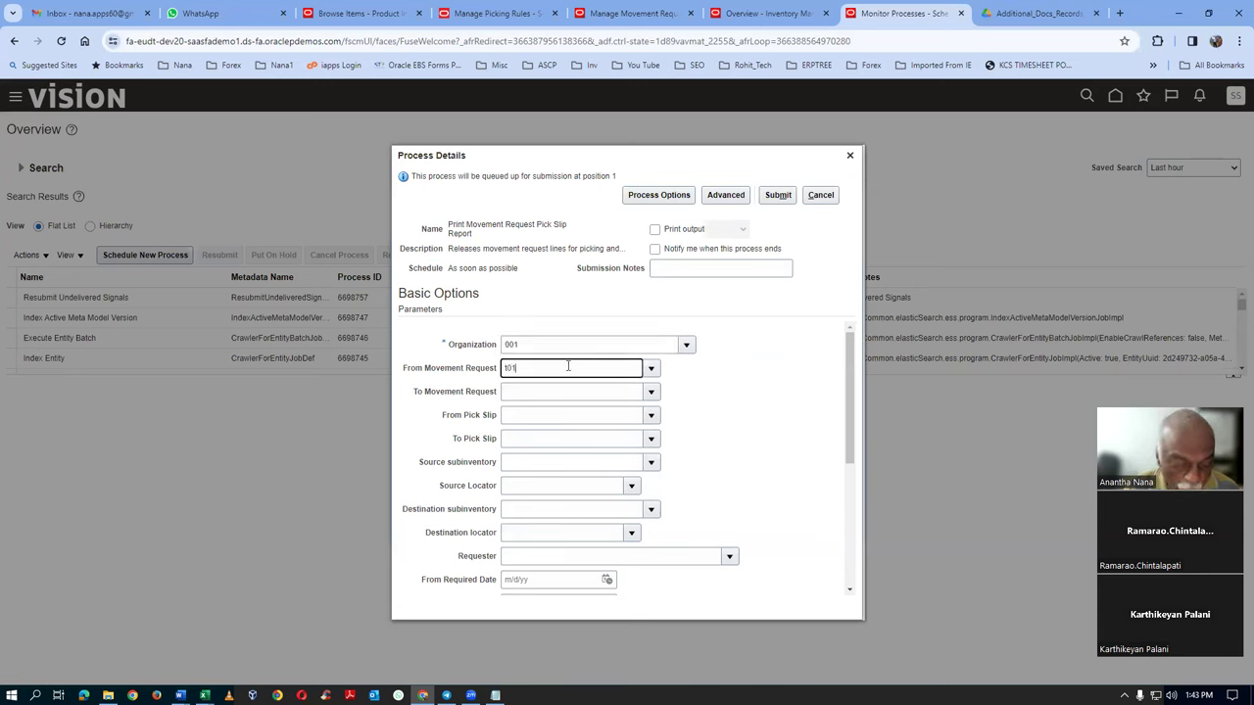
{"action": "type", "text": "101"}
{"action": "key", "text": "Tab"}
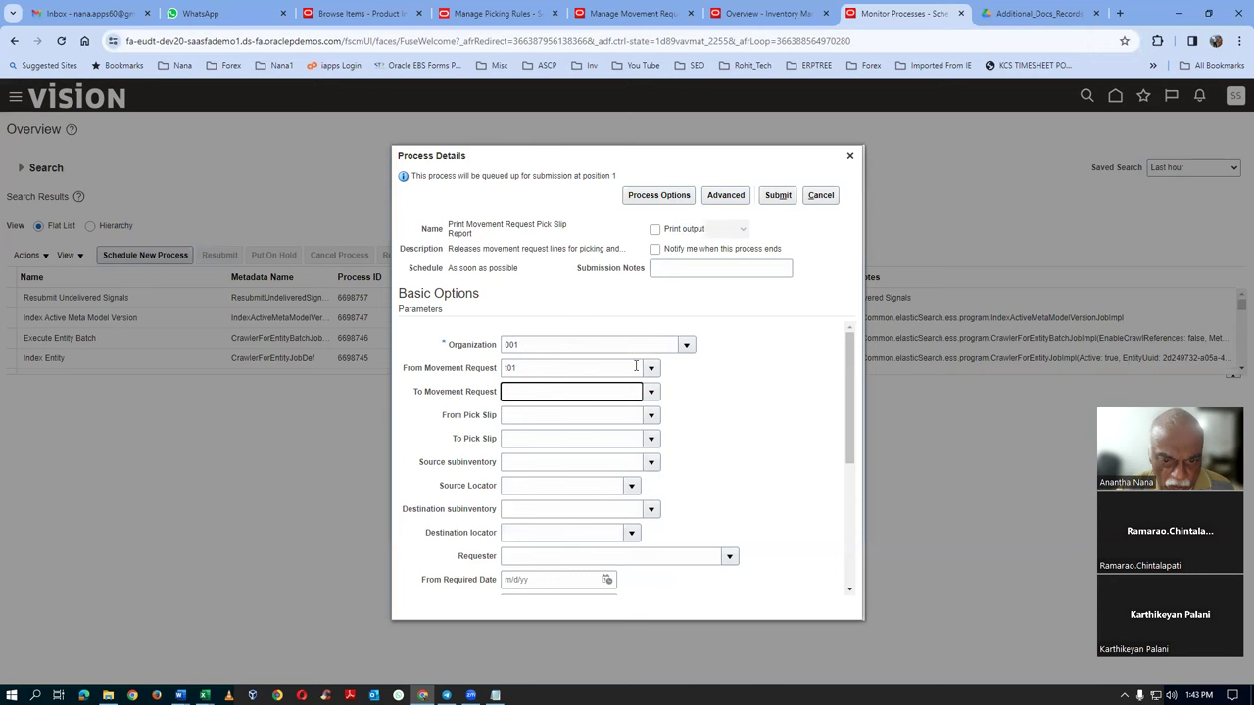
{"action": "left_click", "coordinate": [650, 367]}
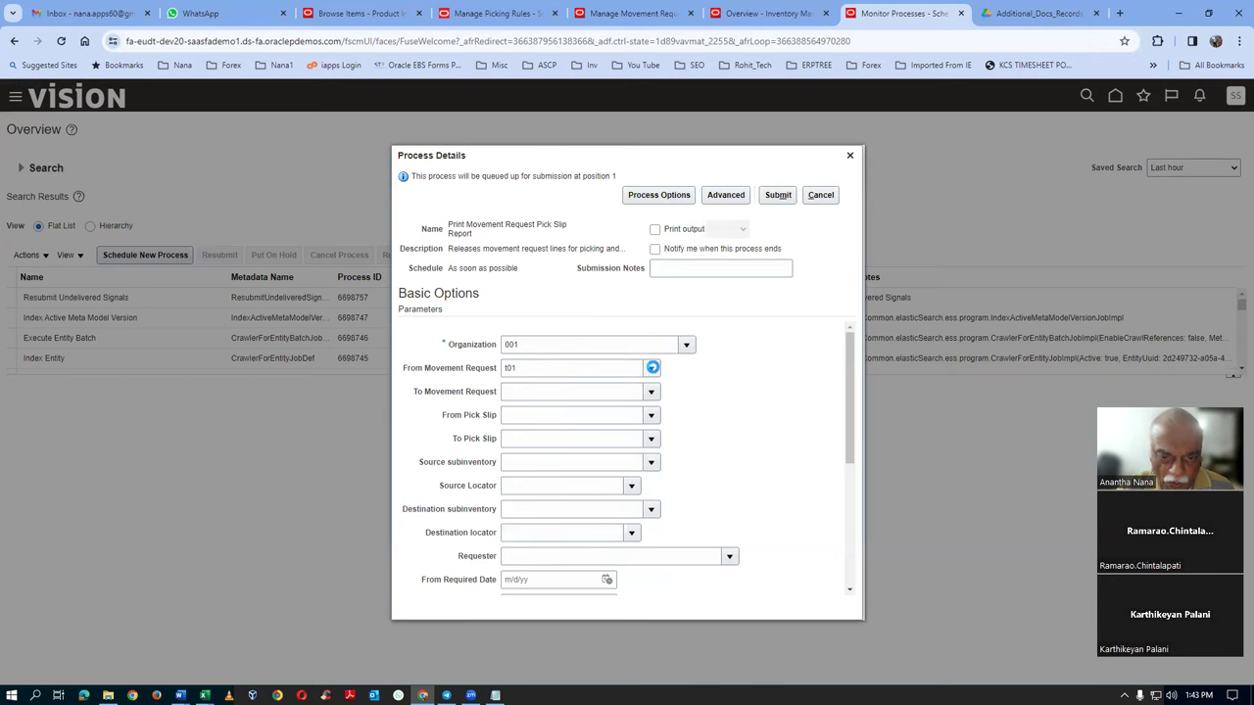
{"action": "left_click", "coordinate": [535, 369]}
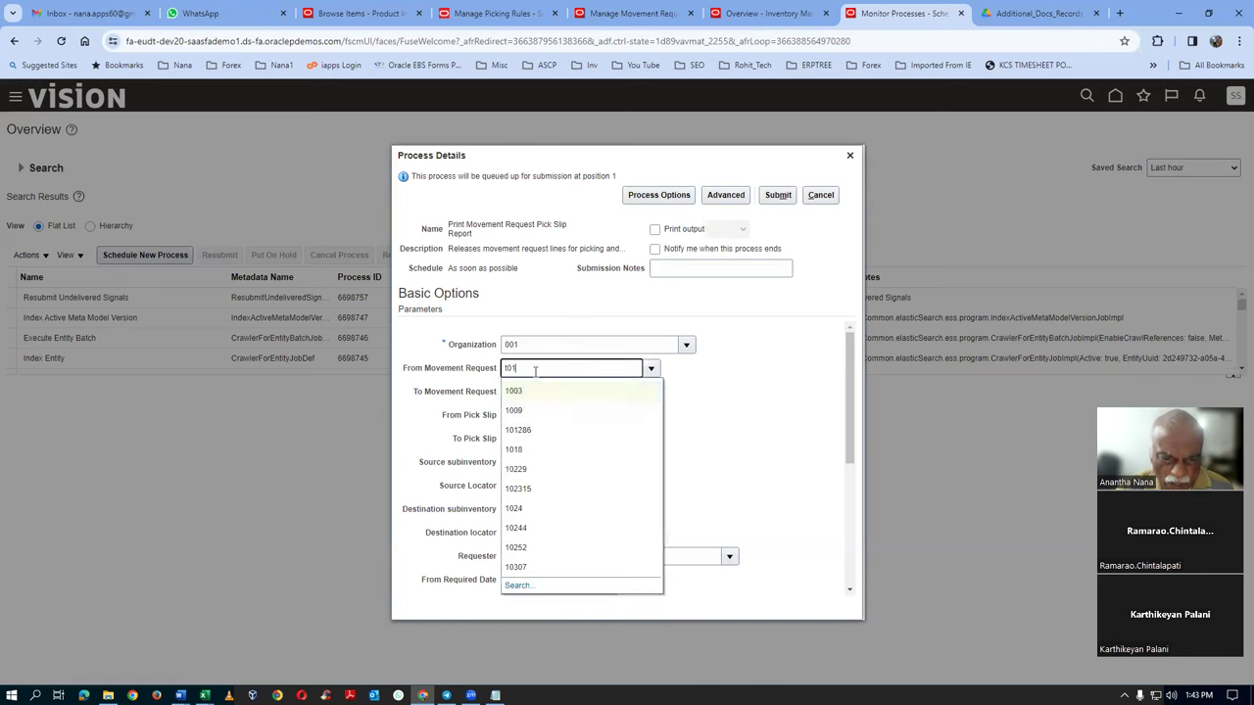
{"action": "type", "text": "_1"}
{"action": "key", "text": "Tab"}
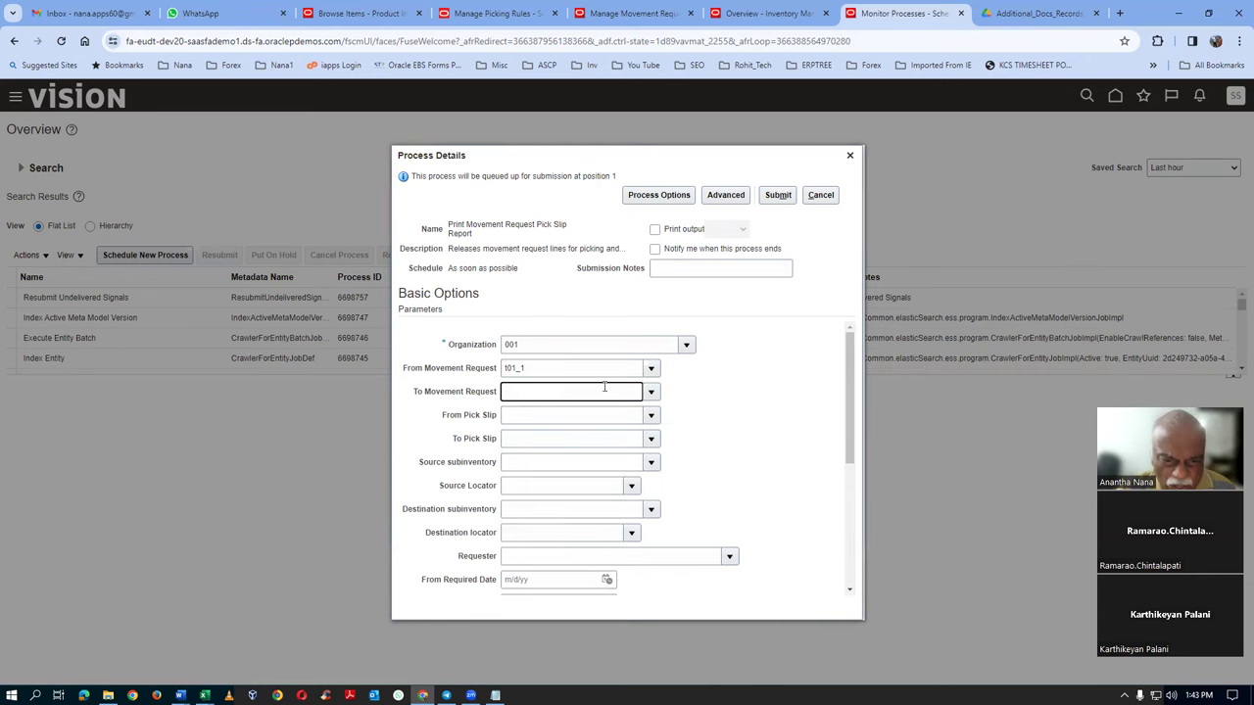
{"action": "key", "text": "shift+Tab"}
{"action": "key", "text": "ctrl+c"}
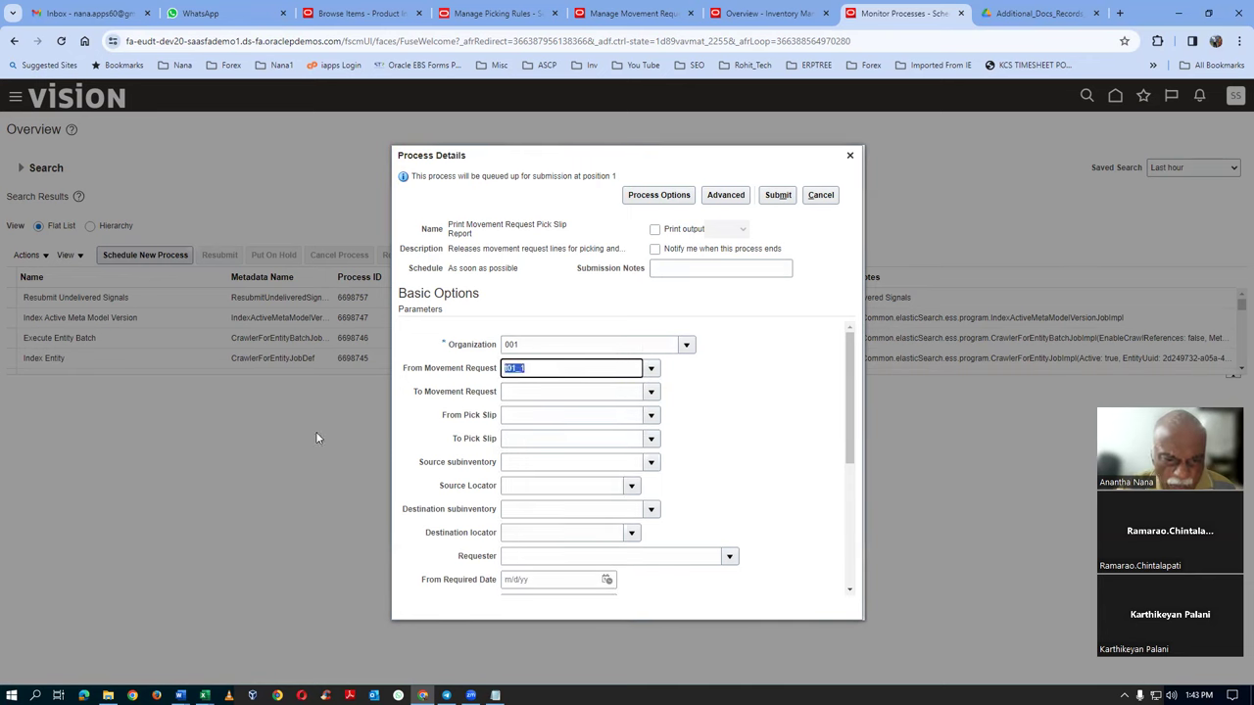
{"action": "left_click", "coordinate": [506, 393]}
{"action": "key", "text": "ctrl+v"}
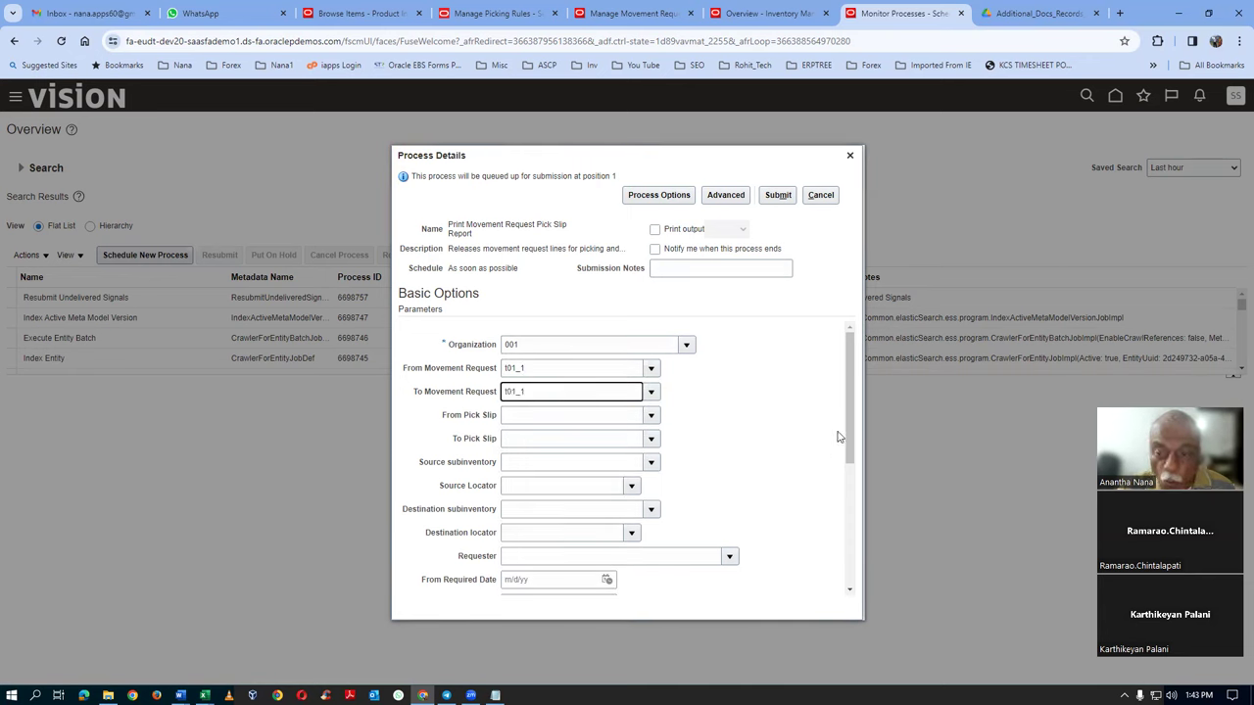
Set Release Approved Lines to Yes in the pick slip report's parameters
{"action": "left_click_drag", "start_coordinate": [850, 440], "coordinate": [887, 519]}
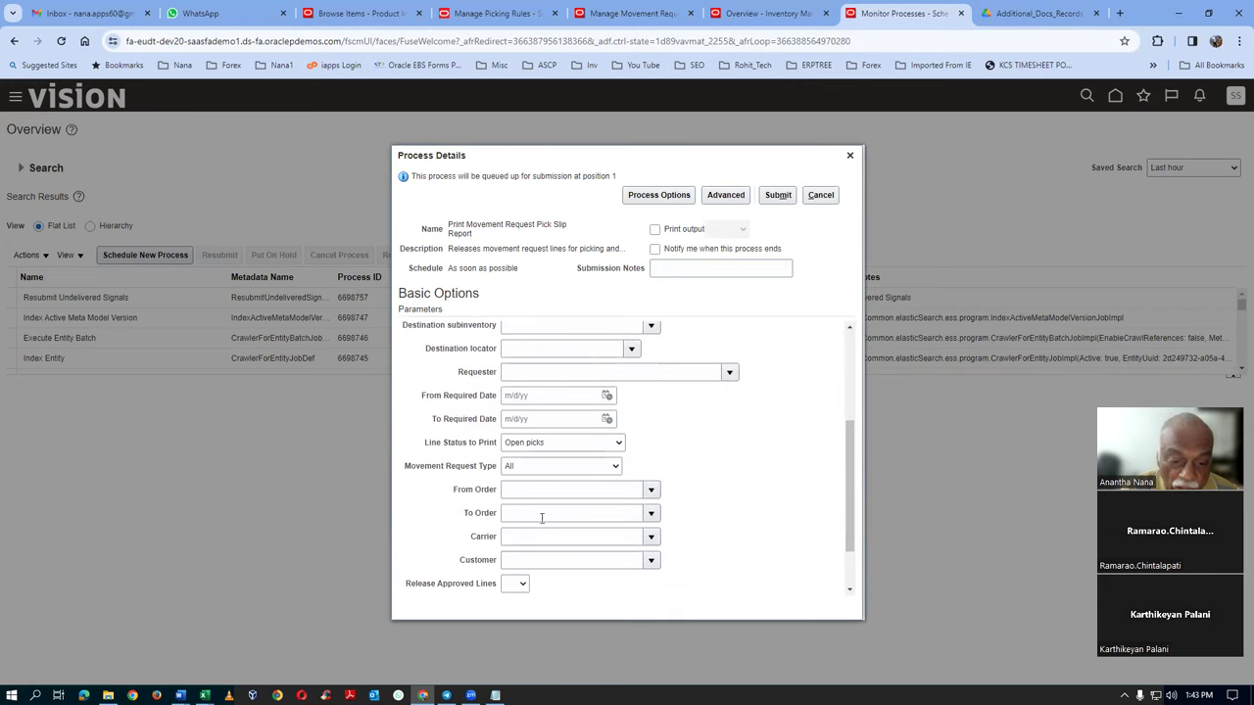
{"action": "left_click_drag", "start_coordinate": [847, 499], "coordinate": [875, 571]}
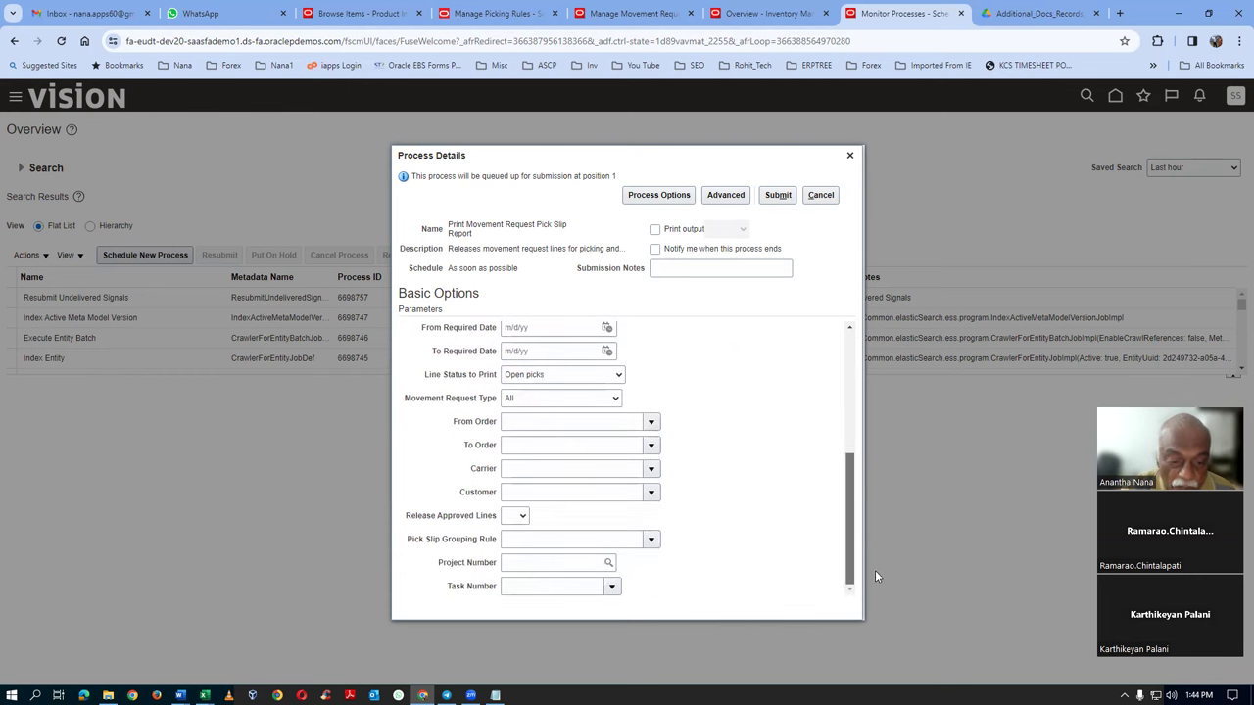
{"action": "left_click", "coordinate": [520, 516]}
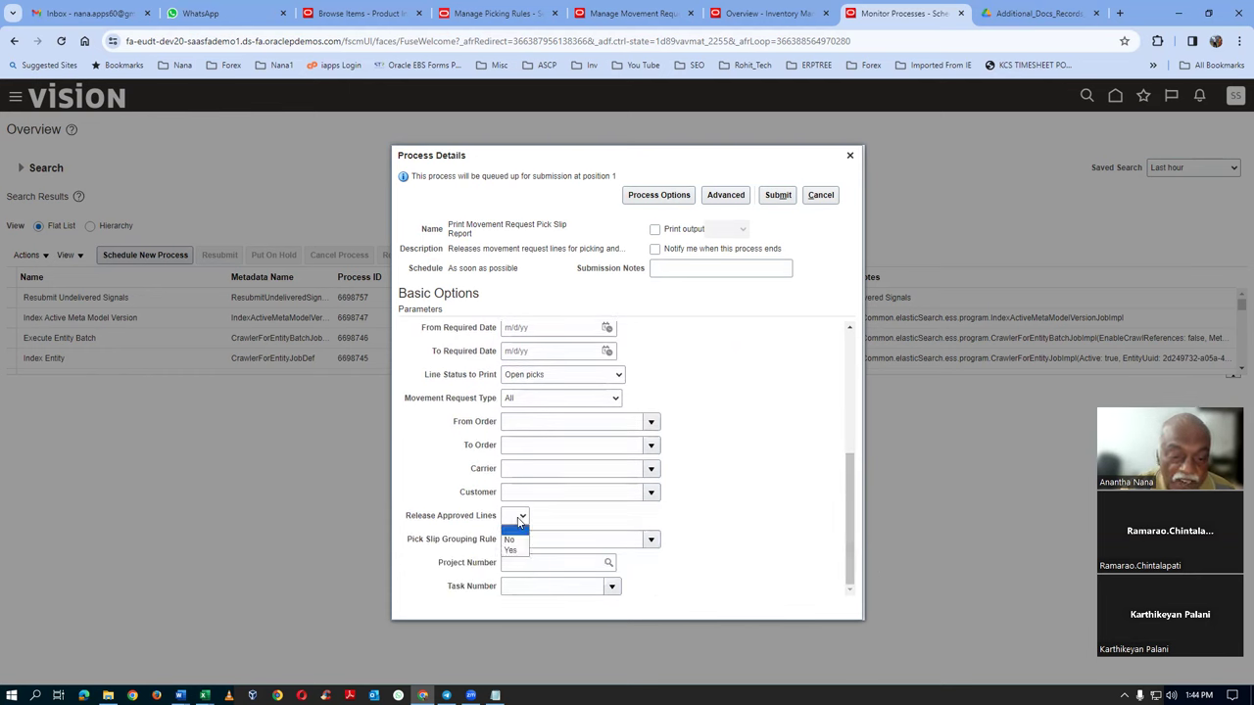
{"action": "left_click", "coordinate": [514, 550]}
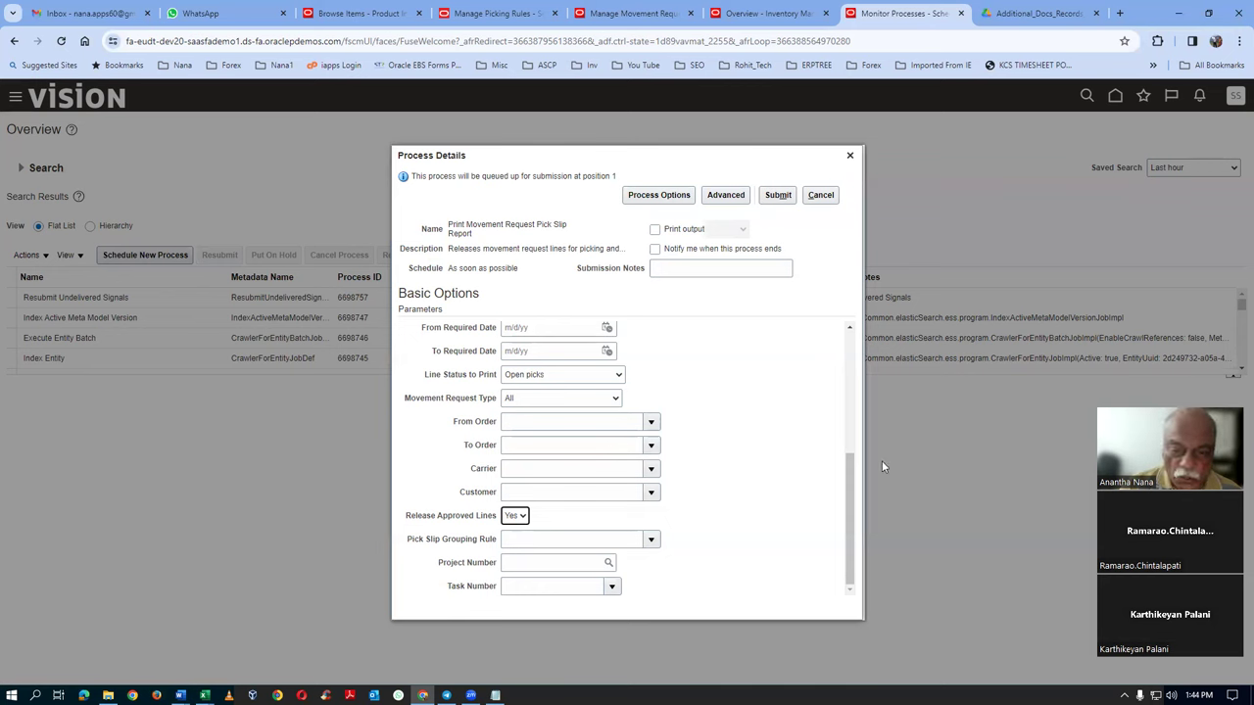
Submit the Print Movement Request Pick Slip Report process and close its process details
{"action": "left_click_drag", "start_coordinate": [851, 534], "coordinate": [830, 400]}
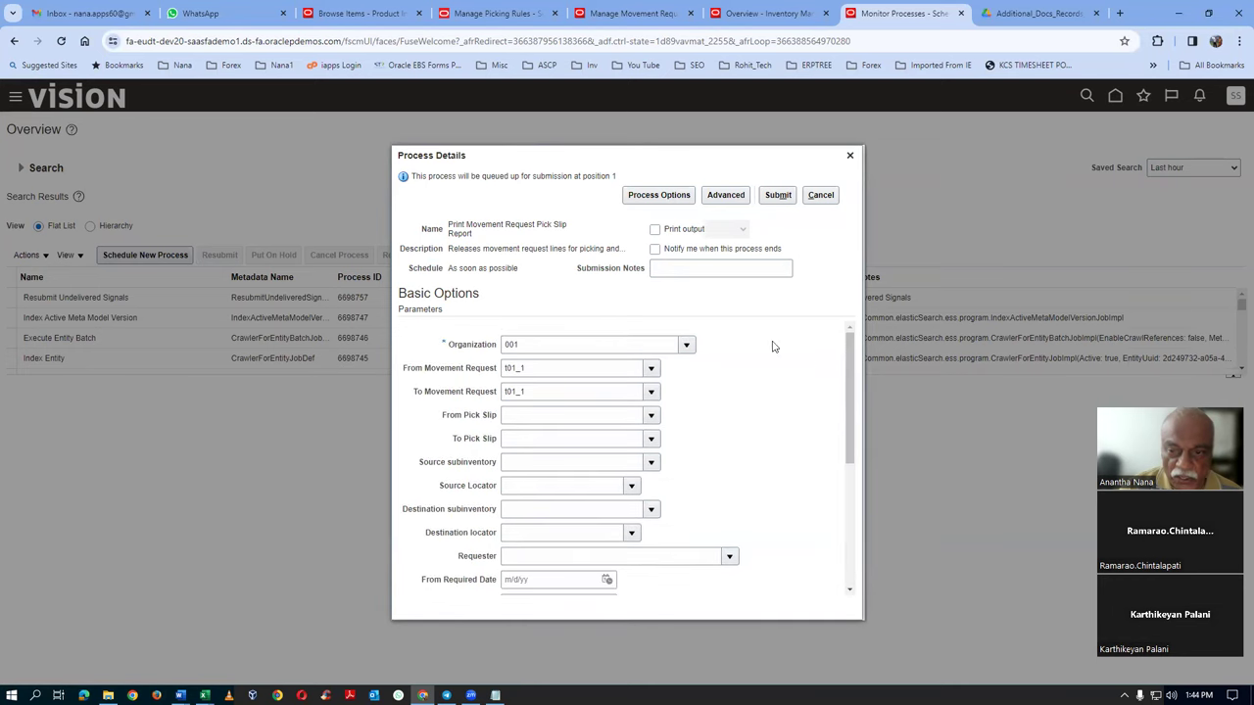
{"action": "left_click", "coordinate": [777, 195]}
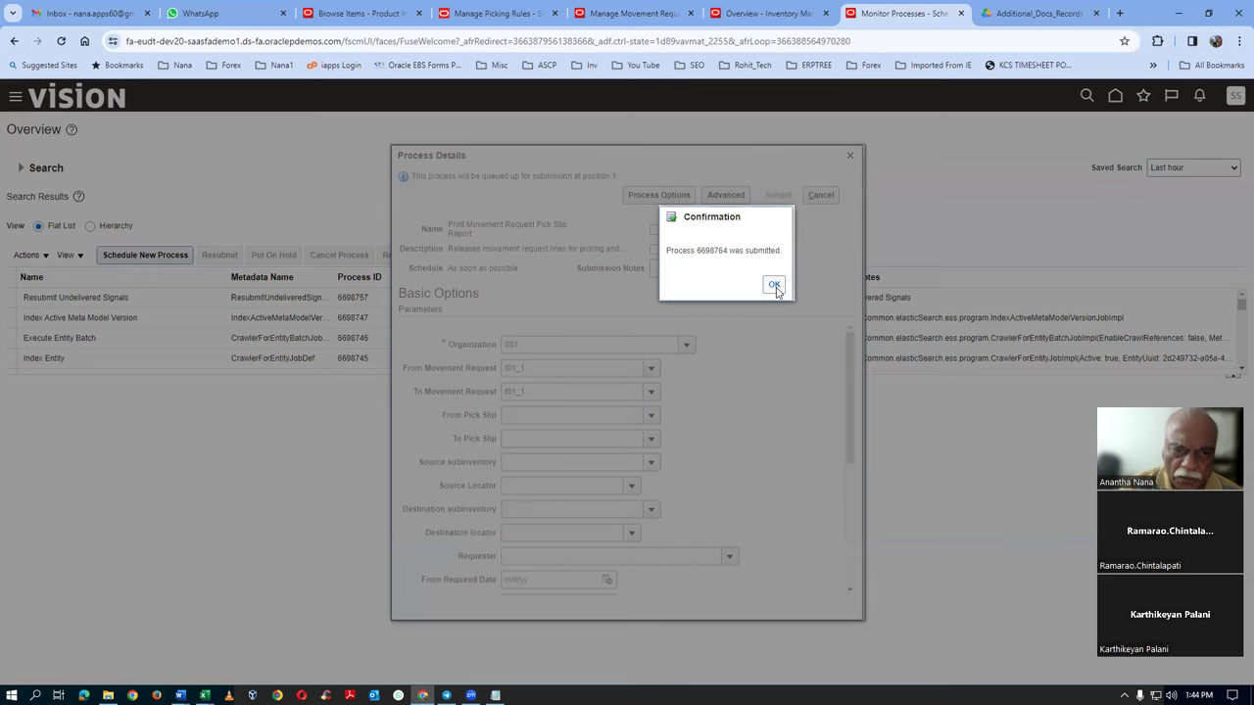
{"action": "left_click", "coordinate": [774, 285]}
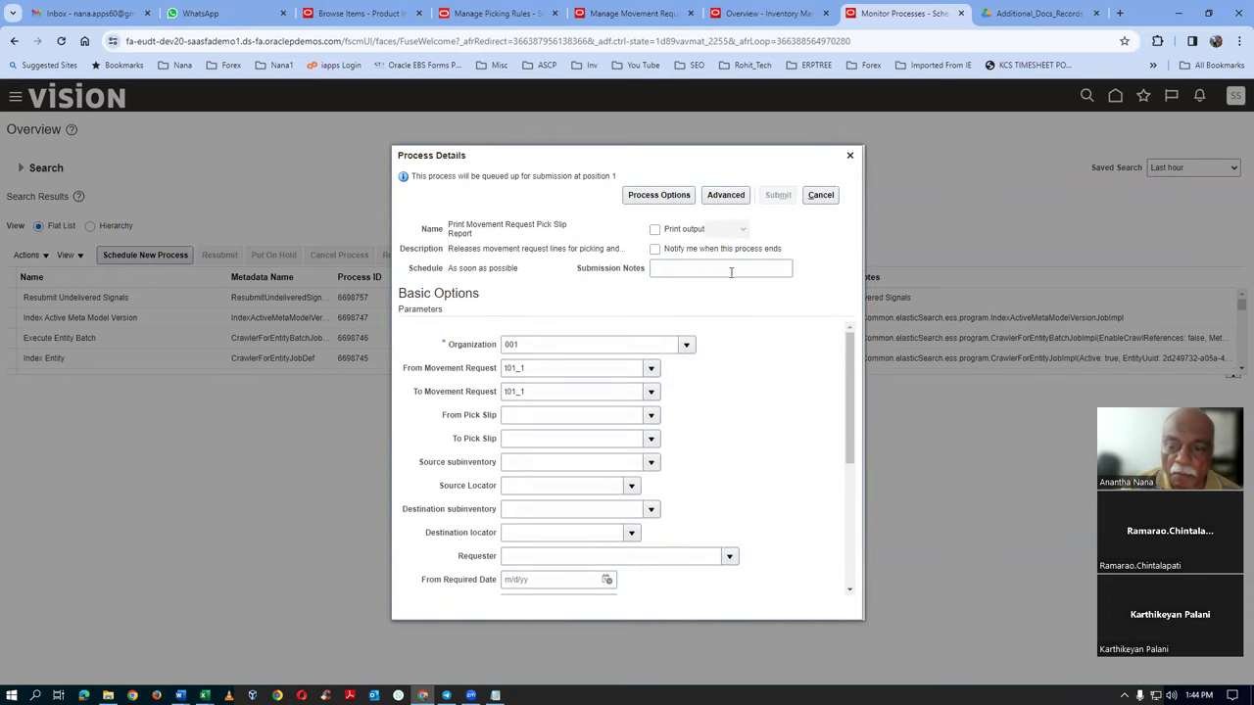
{"action": "left_click", "coordinate": [849, 155]}
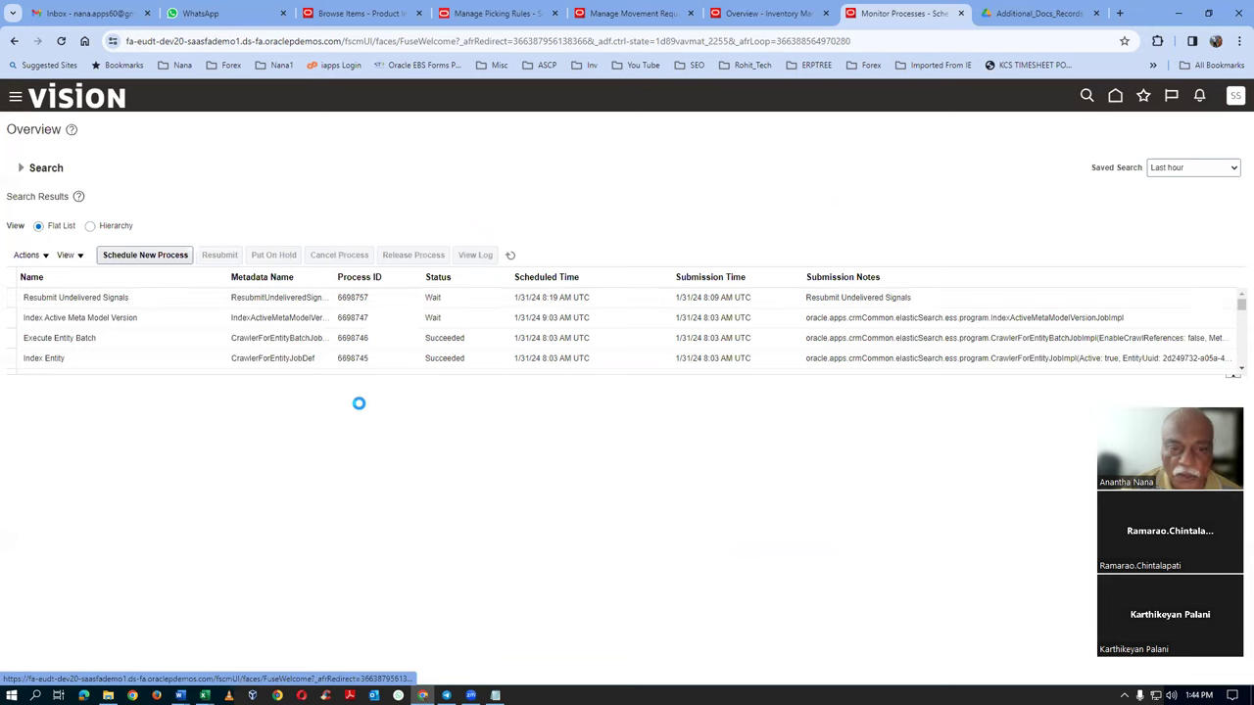
Refresh the scheduled process list until the pick slip report finishes, and show that process's details
{"action": "left_click", "coordinate": [509, 255]}
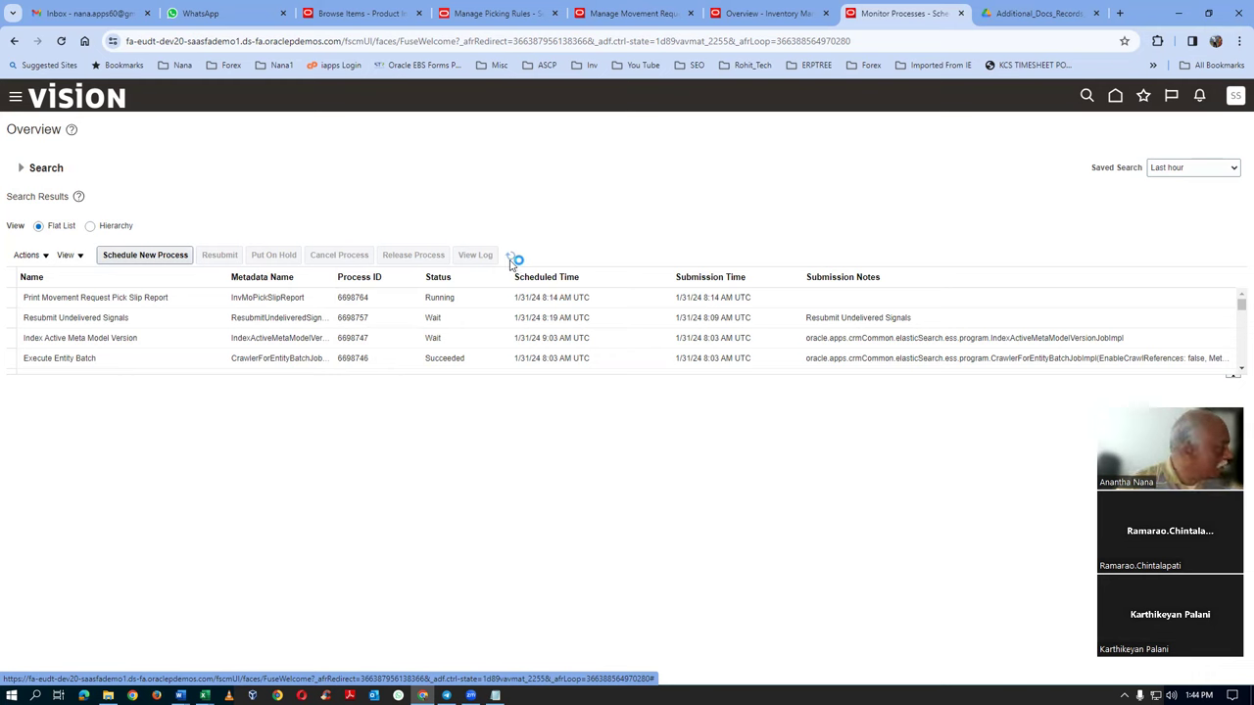
{"action": "left_click", "coordinate": [509, 260]}
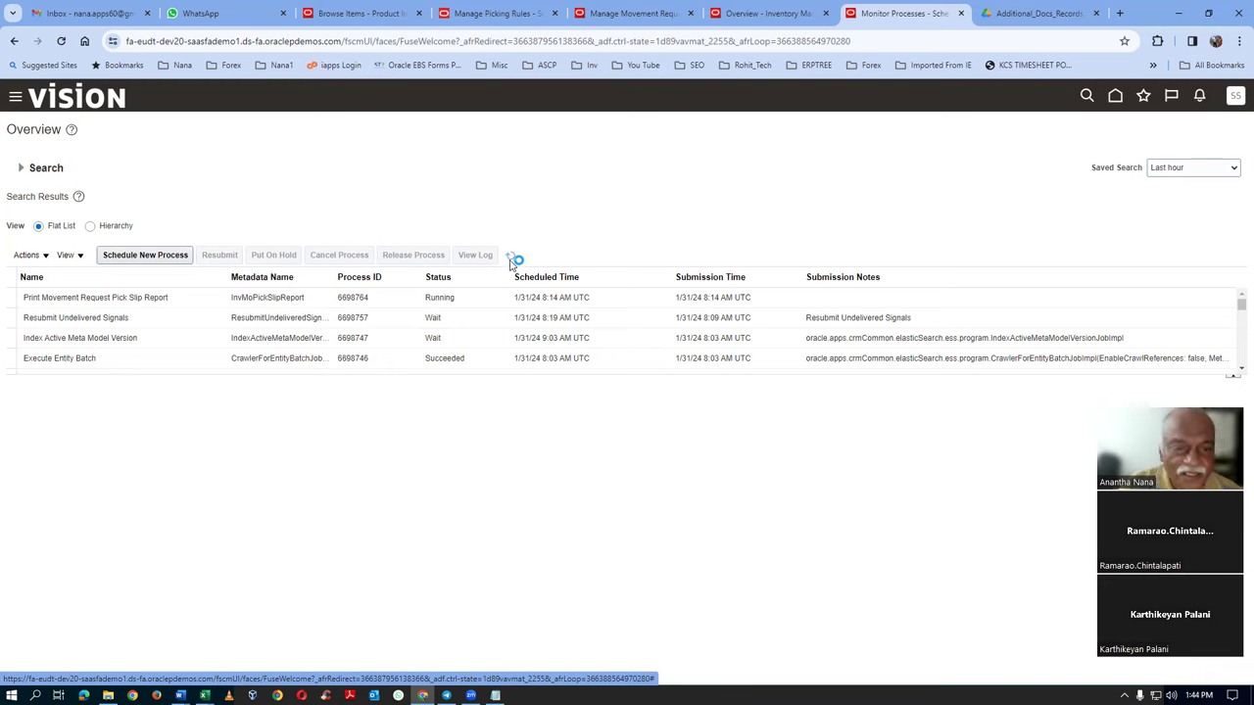
{"action": "left_click", "coordinate": [509, 261]}
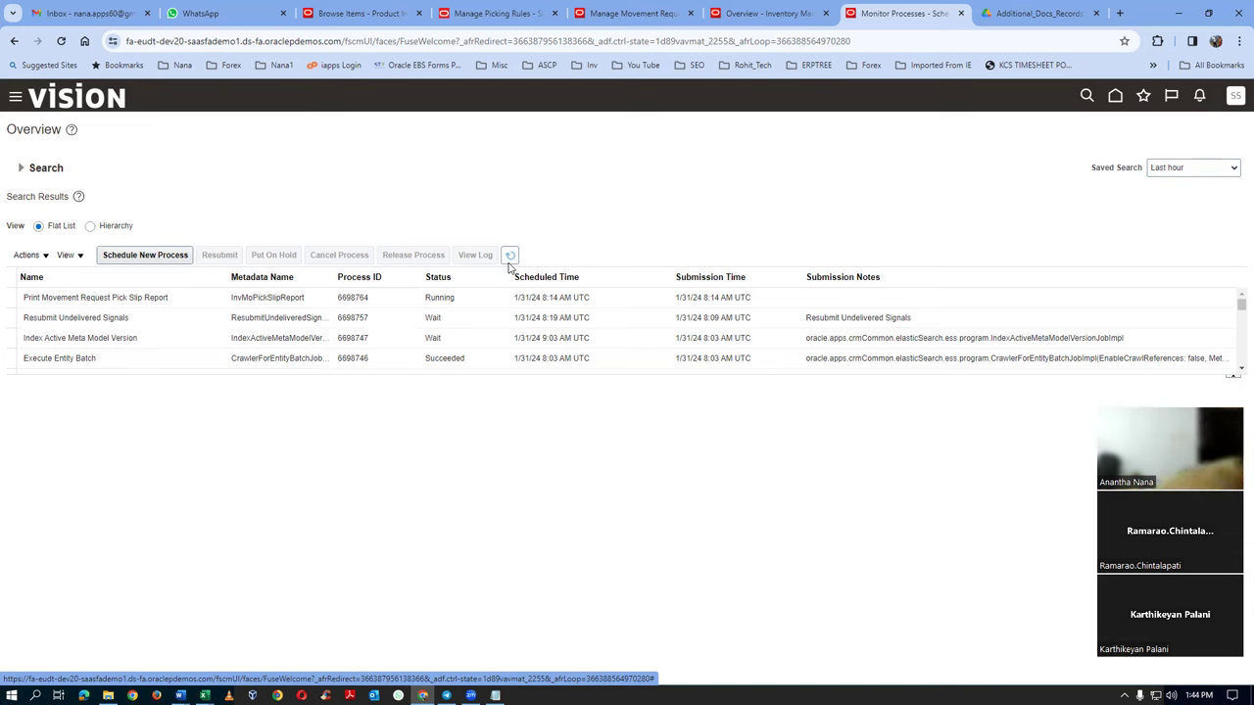
{"action": "left_click", "coordinate": [509, 256]}
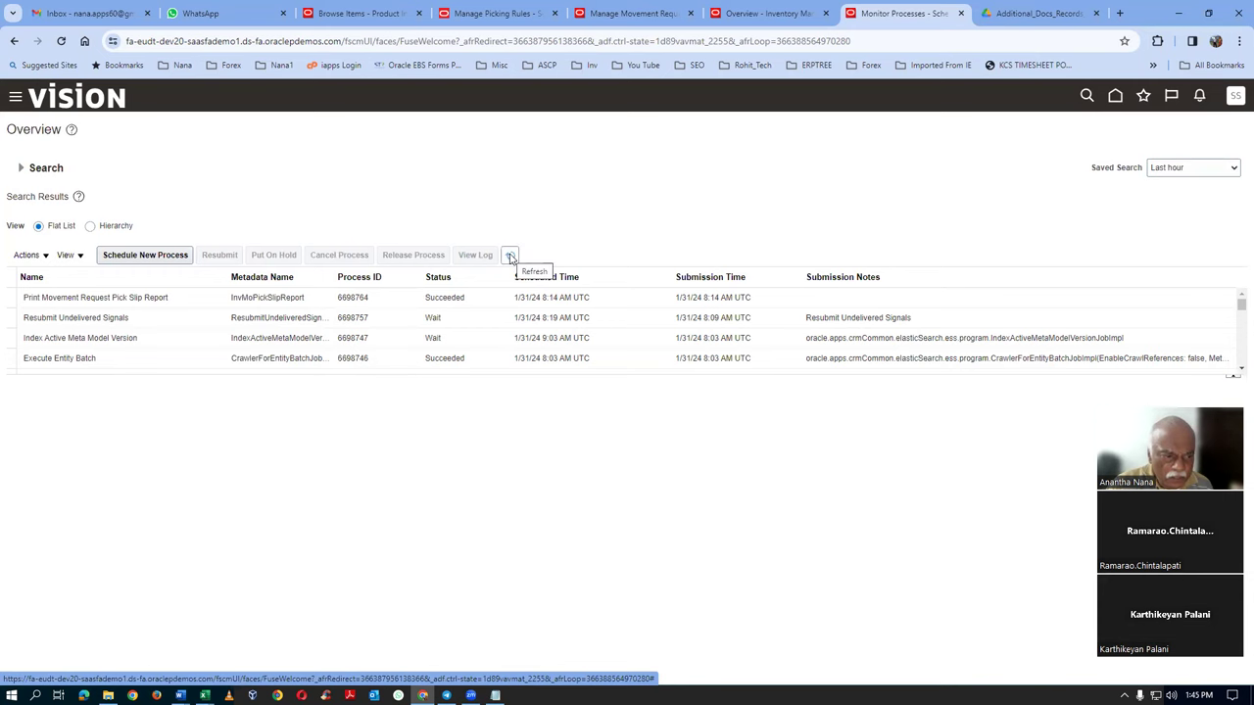
{"action": "left_click", "coordinate": [183, 302]}
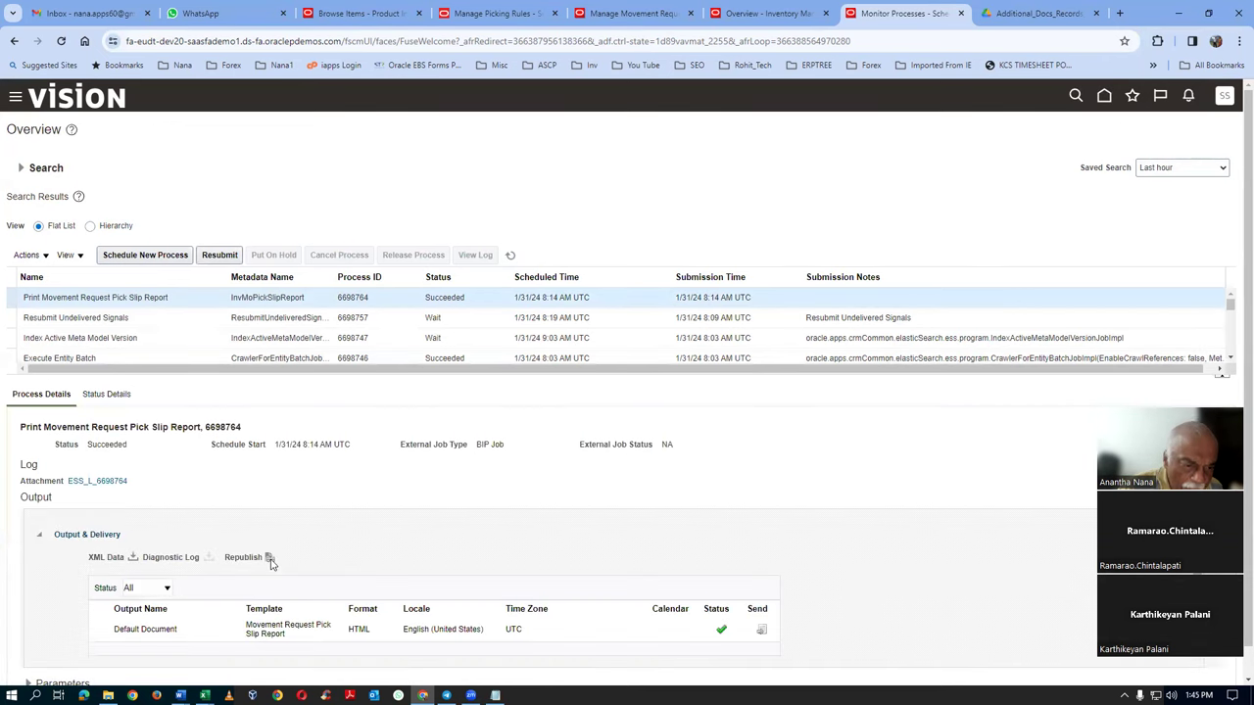
Republish the pick slip report, export it as PDF, and open the downloaded file at its pick slip page
{"action": "left_click", "coordinate": [271, 558]}
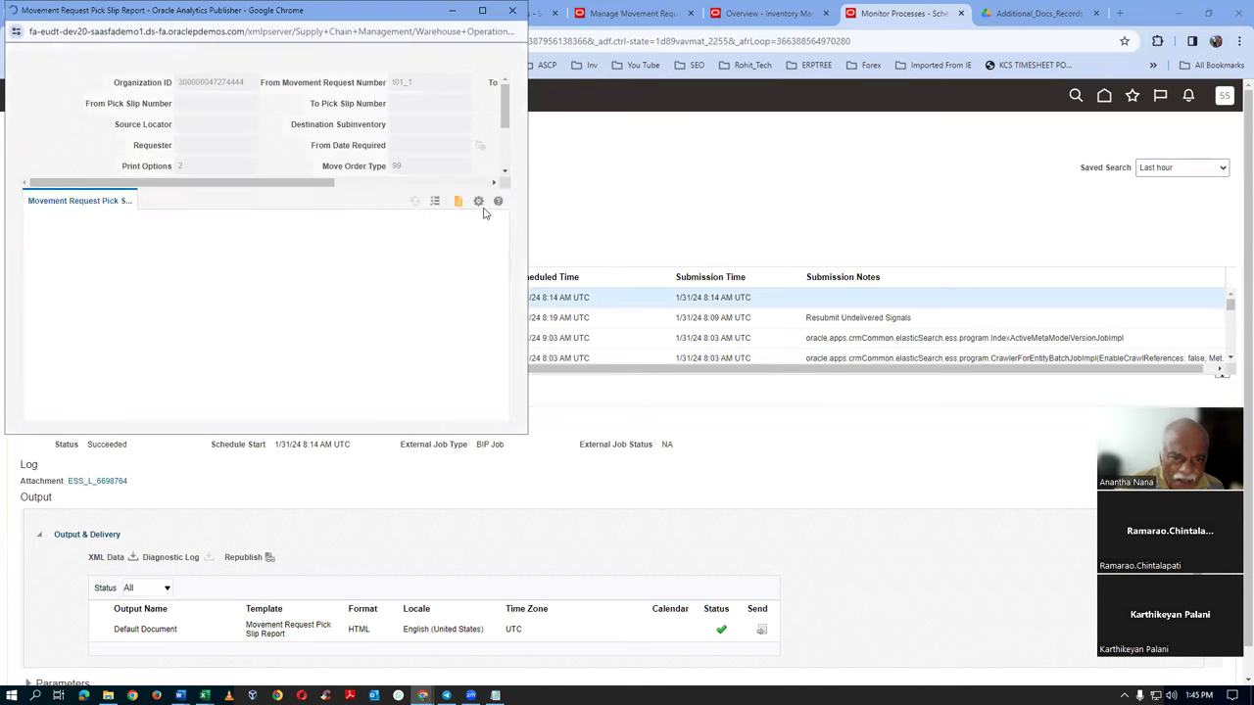
{"action": "left_click", "coordinate": [479, 202]}
{"action": "mouse_move", "coordinate": [479, 220]}
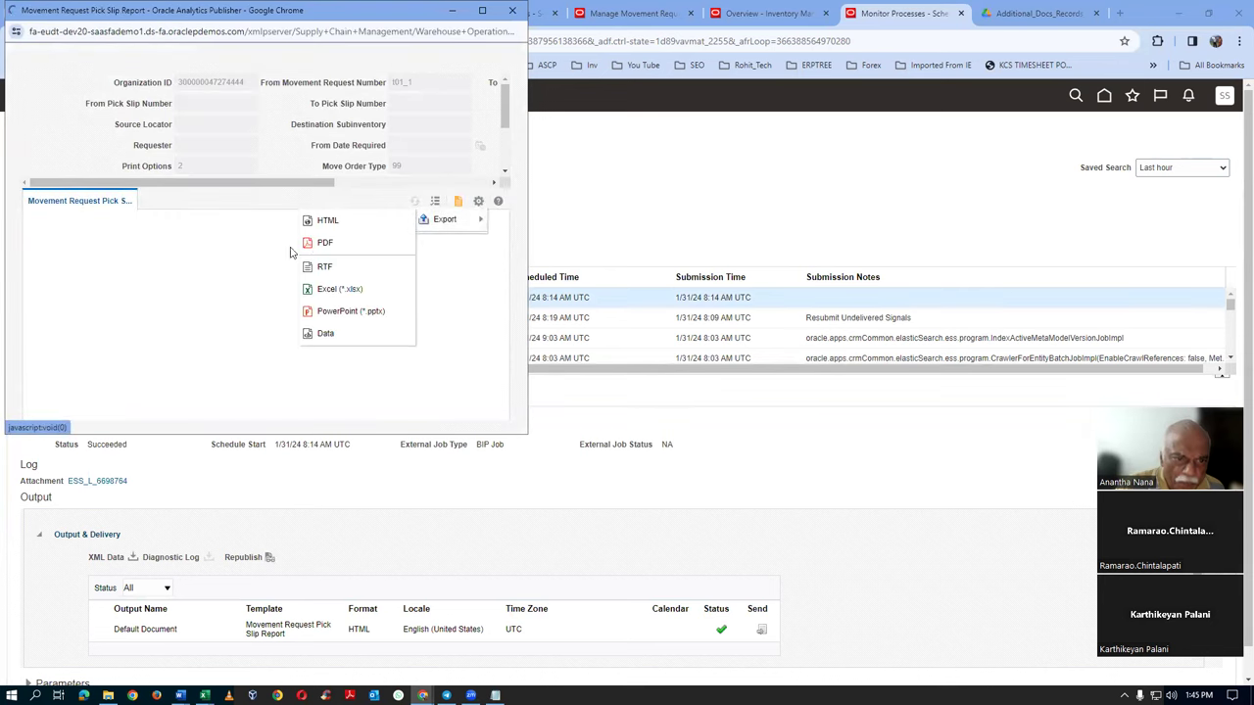
{"action": "left_click", "coordinate": [321, 243]}
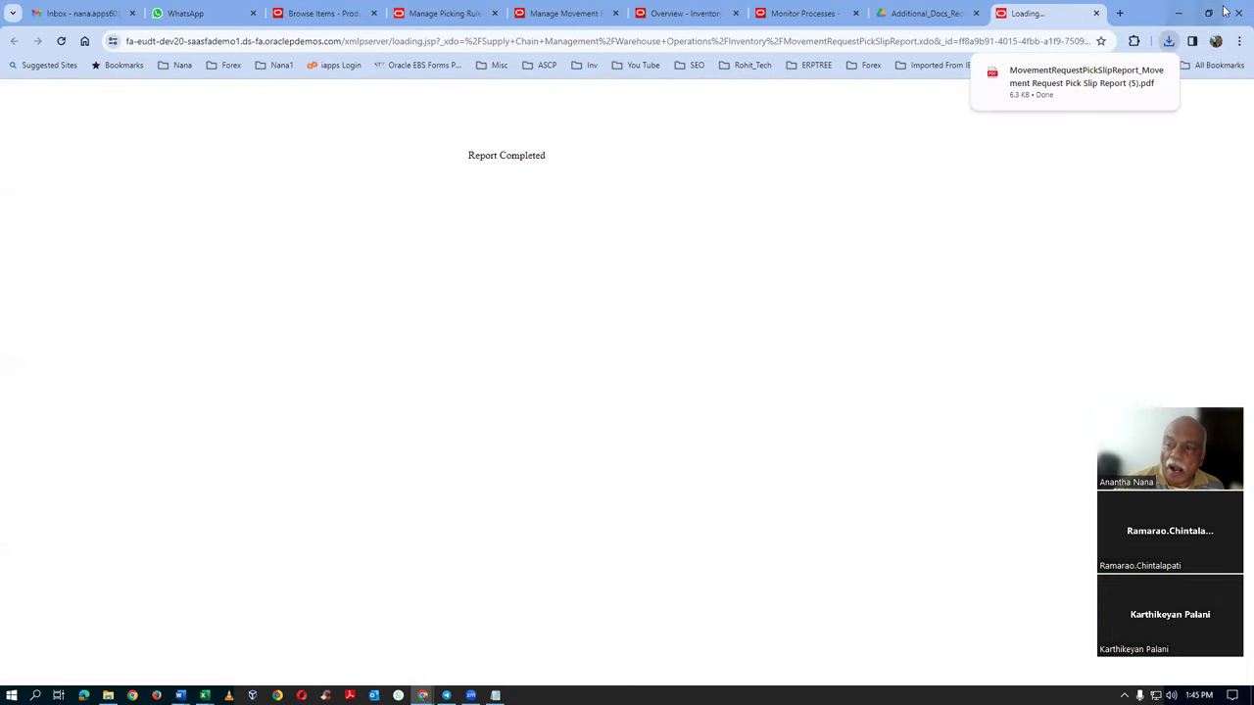
{"action": "left_click", "coordinate": [1078, 78]}
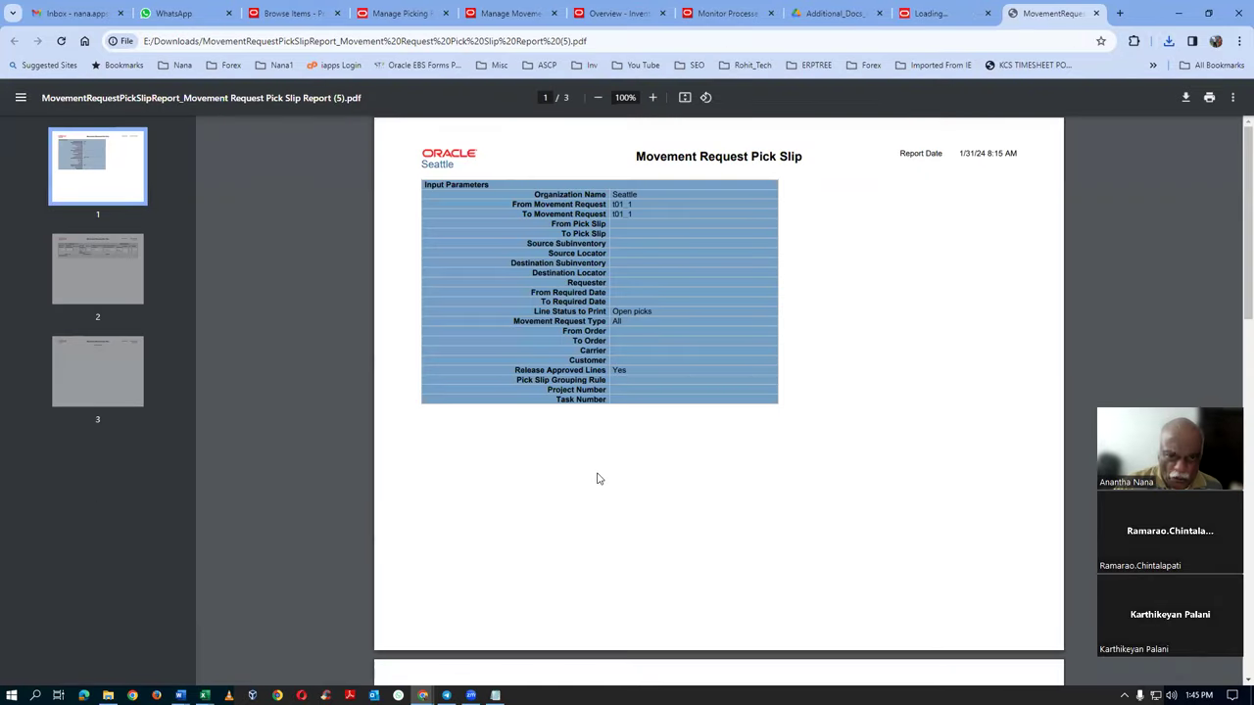
{"action": "scroll", "coordinate": [599, 478], "scroll_direction": "down", "scroll_amount": 4}
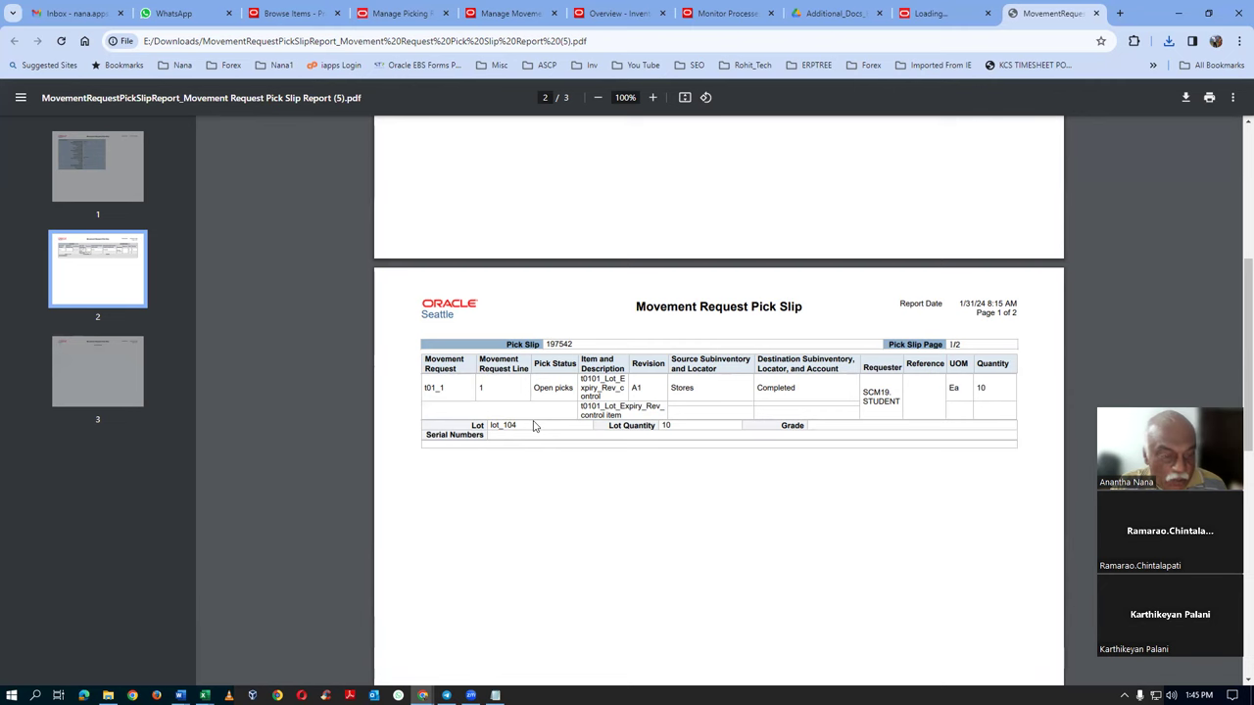
Compare the pick slip's lot with the revision A1 lots and expiry dates in the 12_Lot_Revision_Exercise workbook in Excel
{"action": "key", "text": "alt+Tab"}
{"action": "key", "text": "Tab"}
{"action": "key", "text": "Tab"}
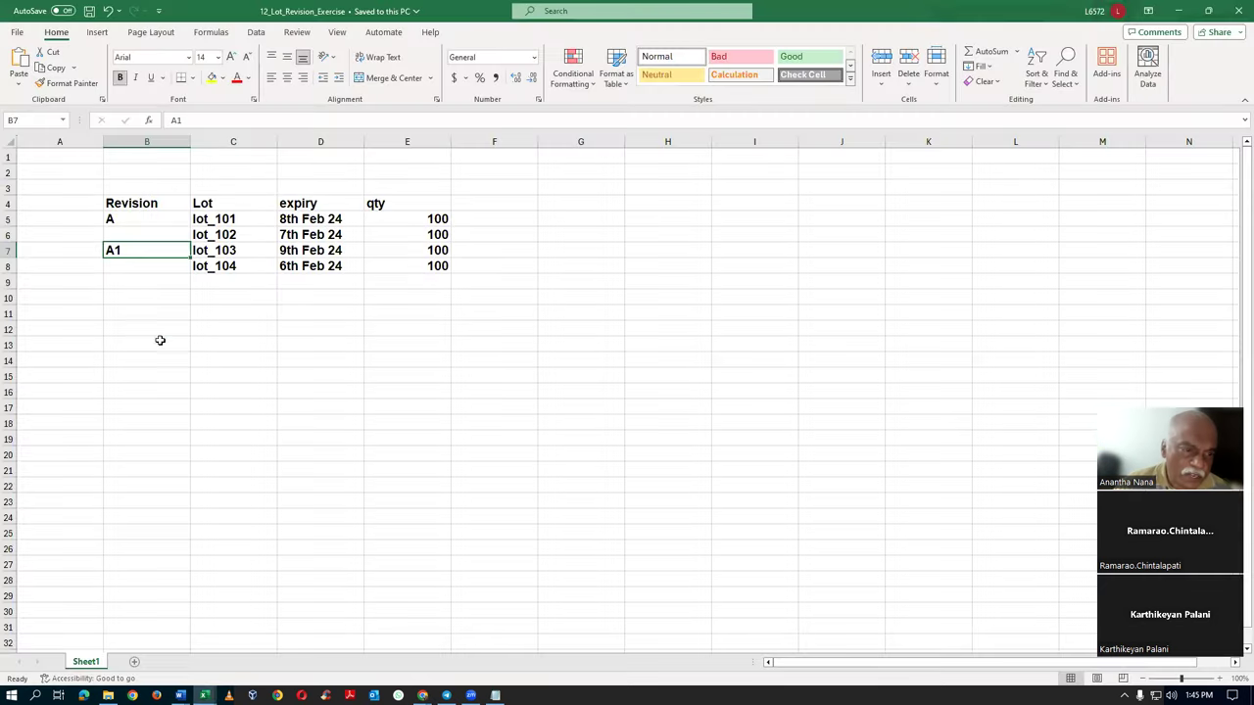
{"action": "left_click", "coordinate": [160, 340]}
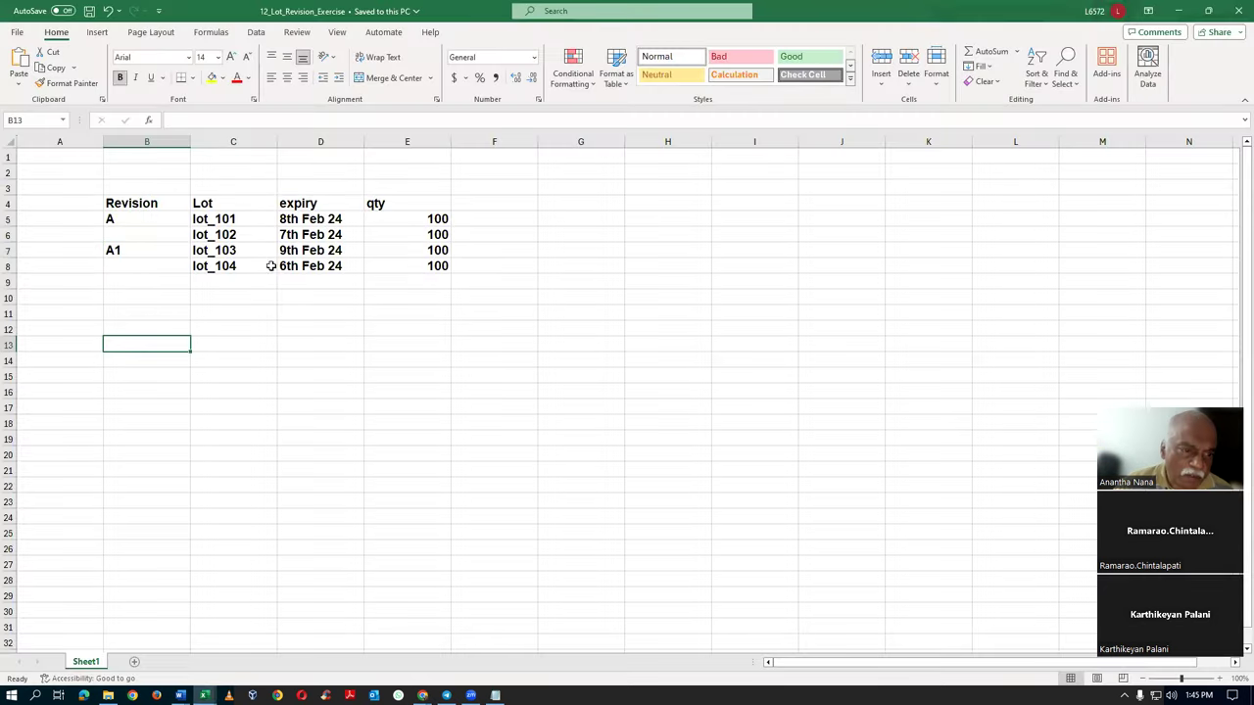
{"action": "left_click", "coordinate": [253, 266]}
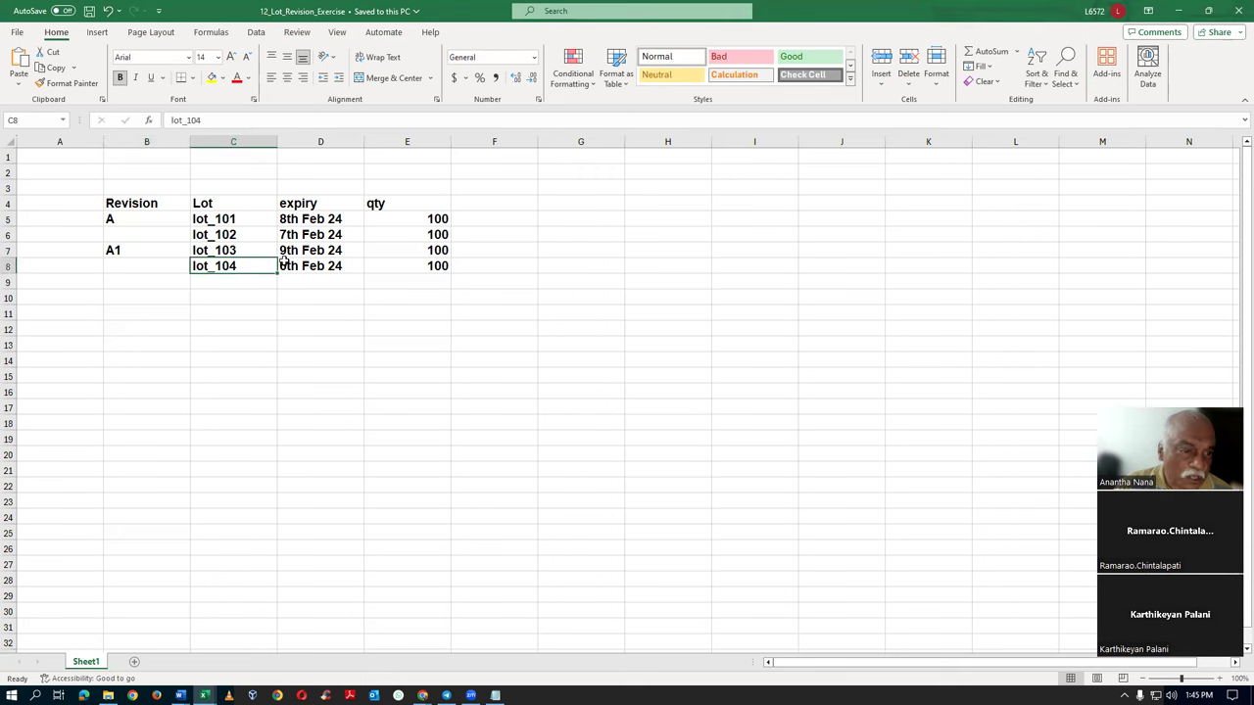
{"action": "left_click", "coordinate": [246, 250]}
{"action": "left_click", "coordinate": [248, 265]}
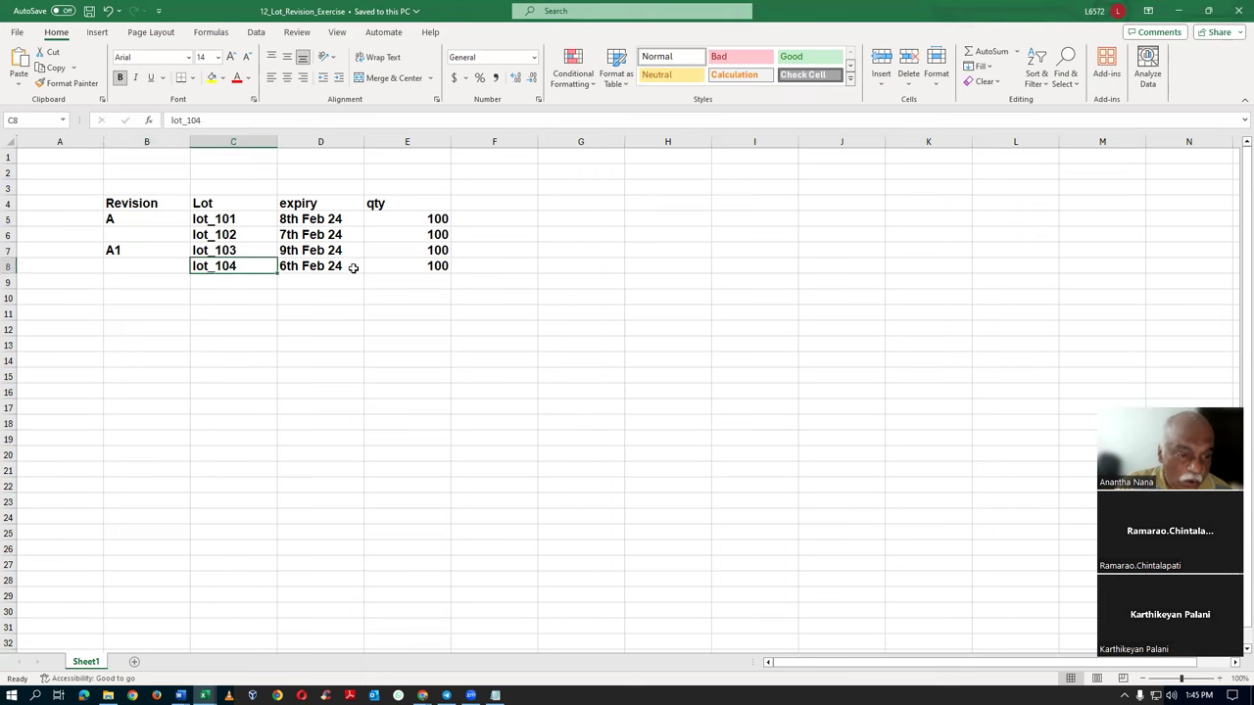
{"action": "left_click", "coordinate": [352, 268]}
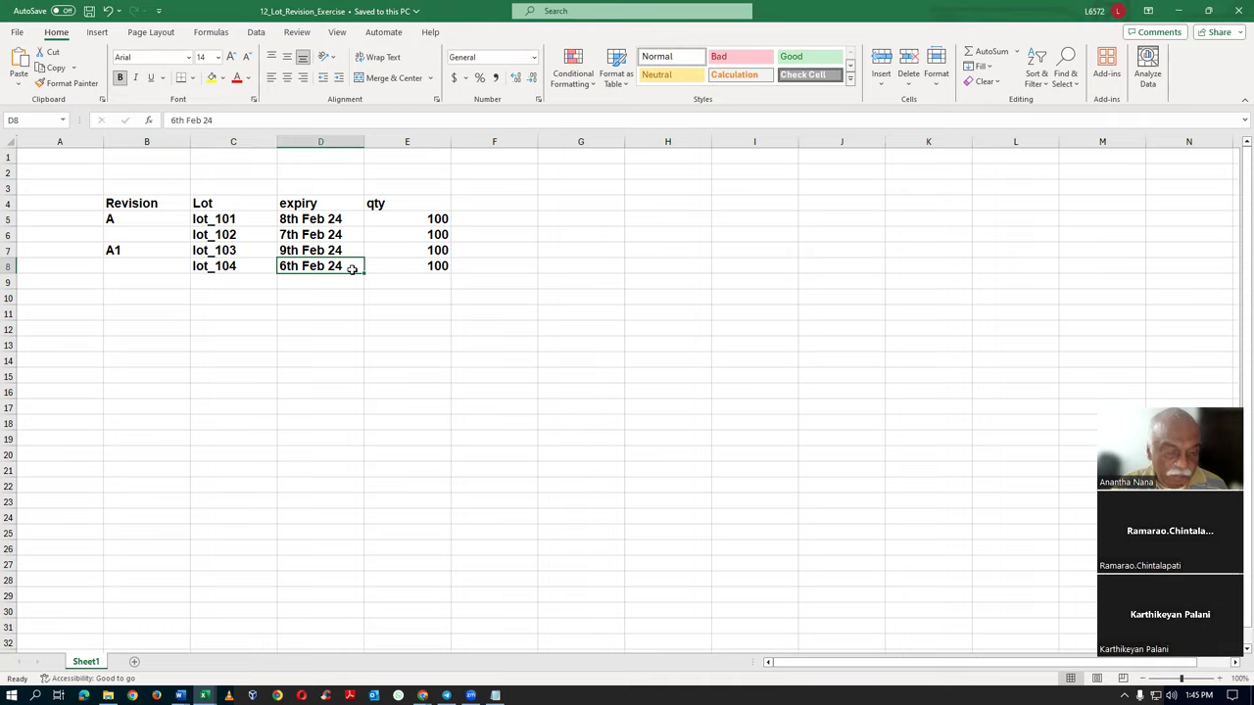
{"action": "key", "text": "alt+Tab"}
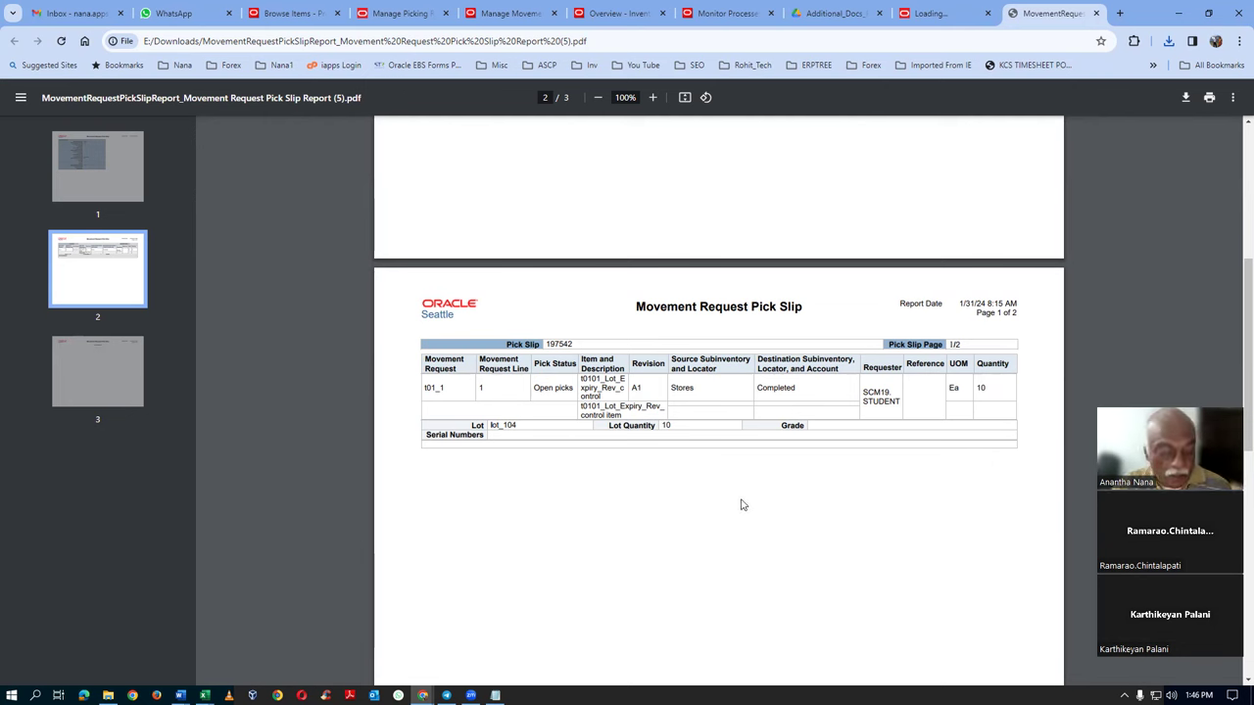
Switch to the Shipping document in Word, highlight Confirm Picks under Pick Release Process, and return to the pick slip PDF
{"action": "key", "text": "alt+Tab"}
{"action": "key", "text": "alt+Tab"}
{"action": "key", "text": "alt+Tab"}
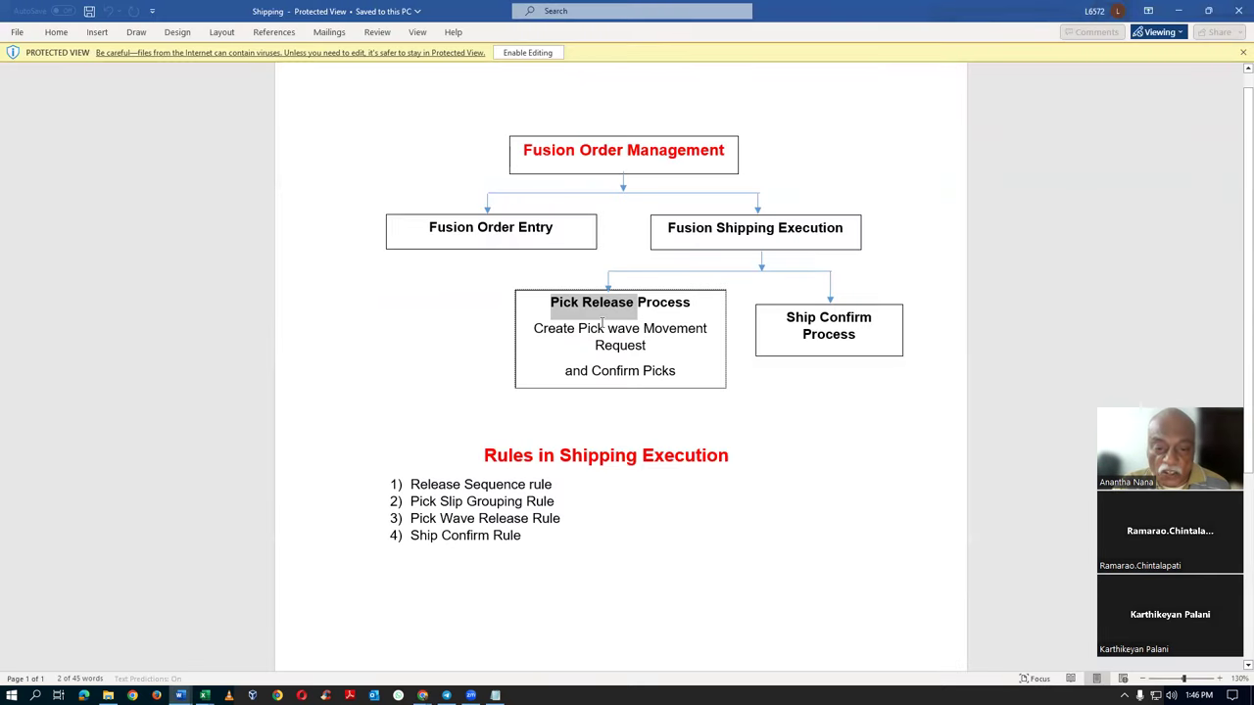
{"action": "left_click", "coordinate": [603, 328]}
{"action": "left_click_drag", "start_coordinate": [592, 371], "coordinate": [669, 369]}
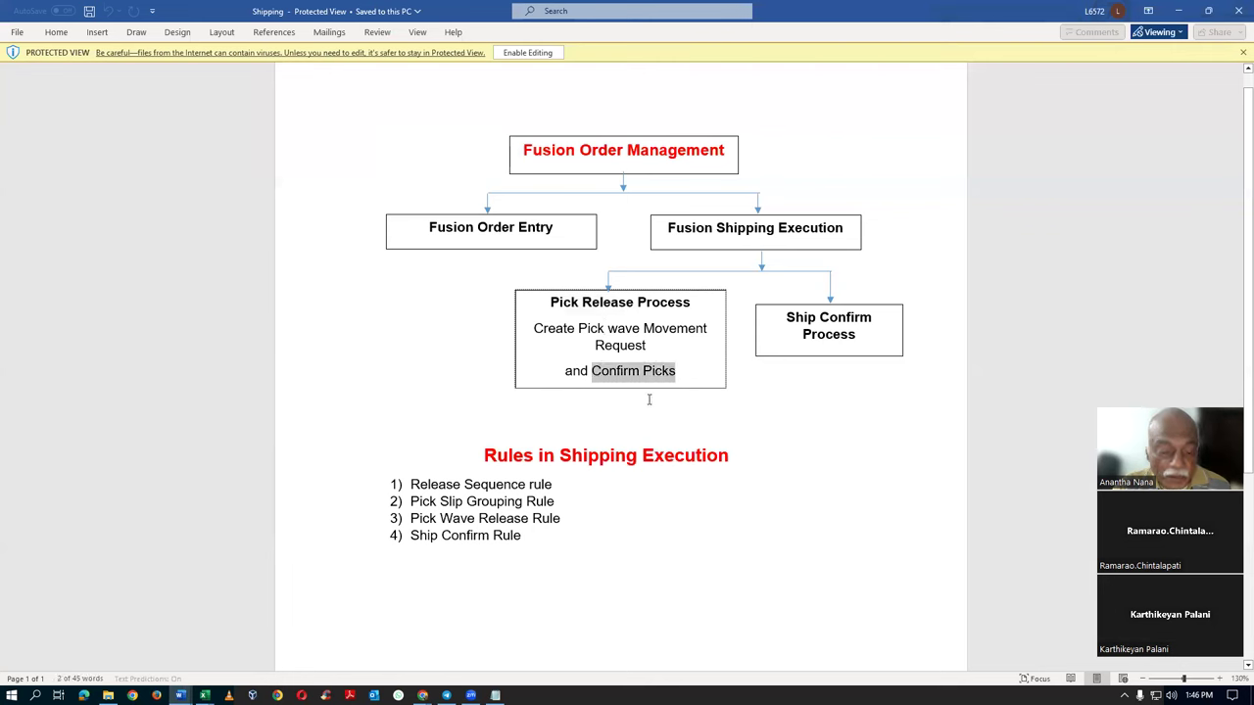
{"action": "key", "text": "alt+Tab"}
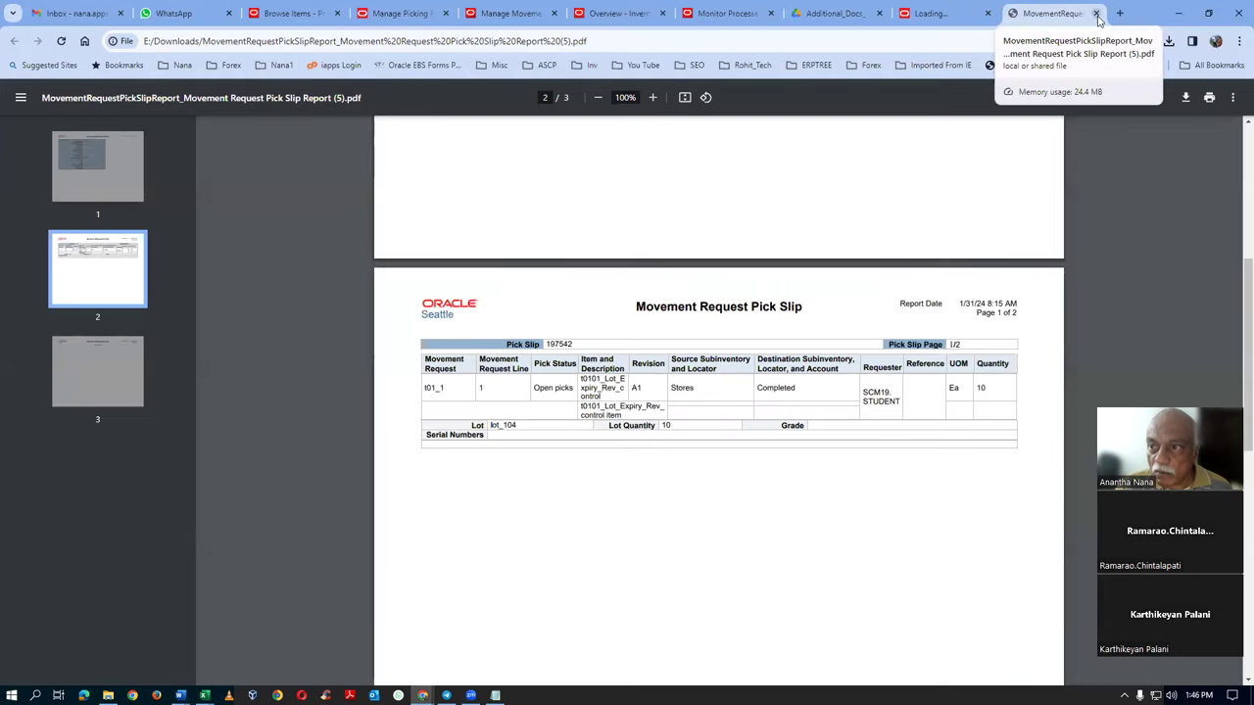
Close the pick slip PDF and the completed report page, and return to the Inventory Management overview
{"action": "left_click", "coordinate": [1096, 14]}
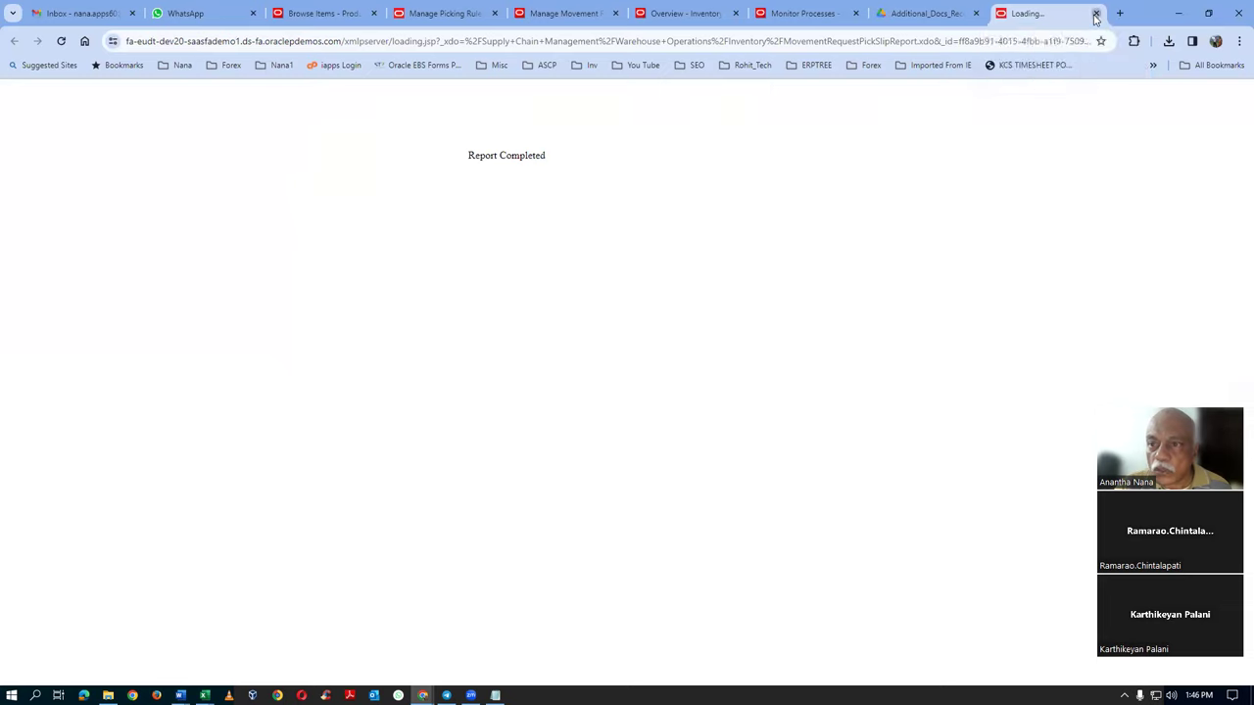
{"action": "left_click", "coordinate": [1094, 14]}
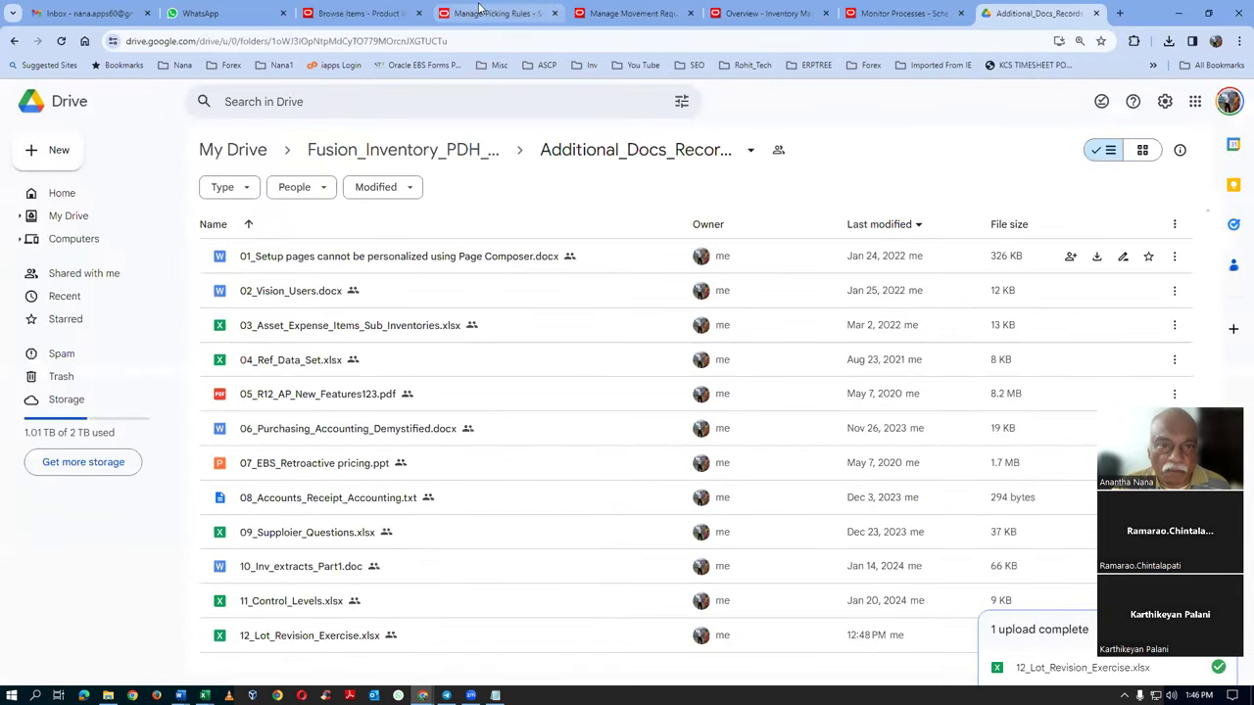
{"action": "left_click", "coordinate": [782, 17]}
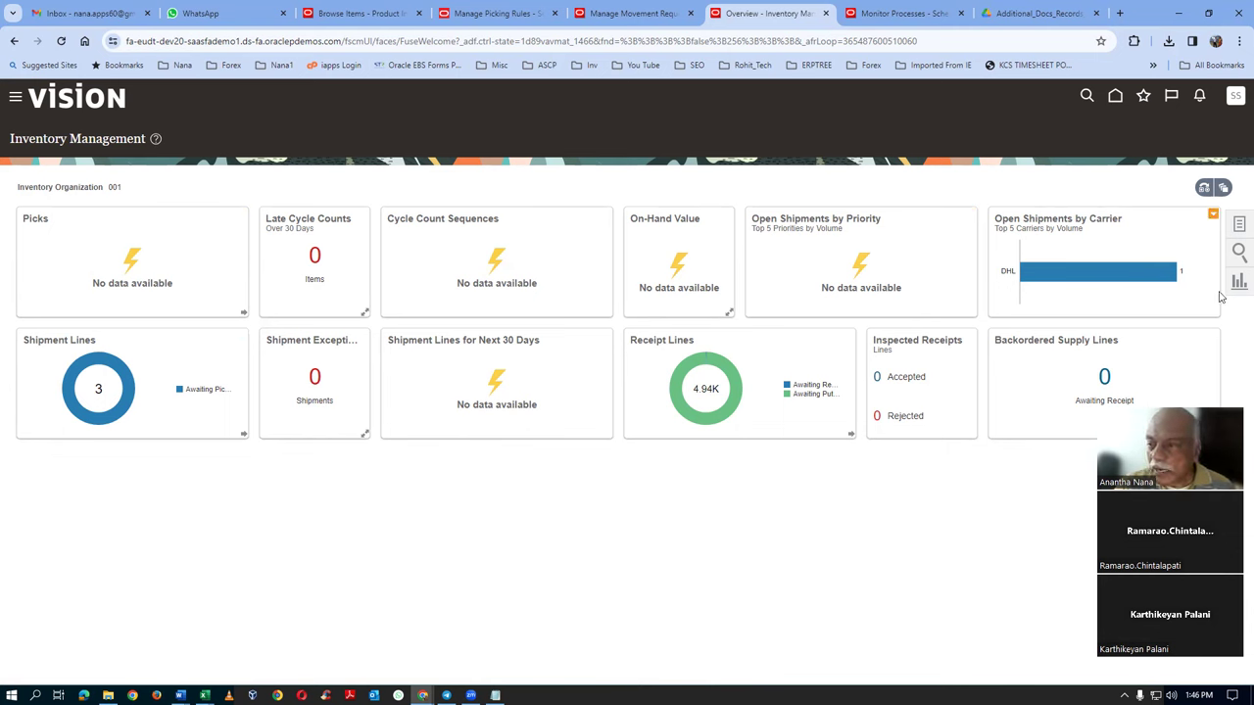
Open the Manage Item Quantities task and return from it so the Inventory Management overview reloads
{"action": "left_click", "coordinate": [1238, 228]}
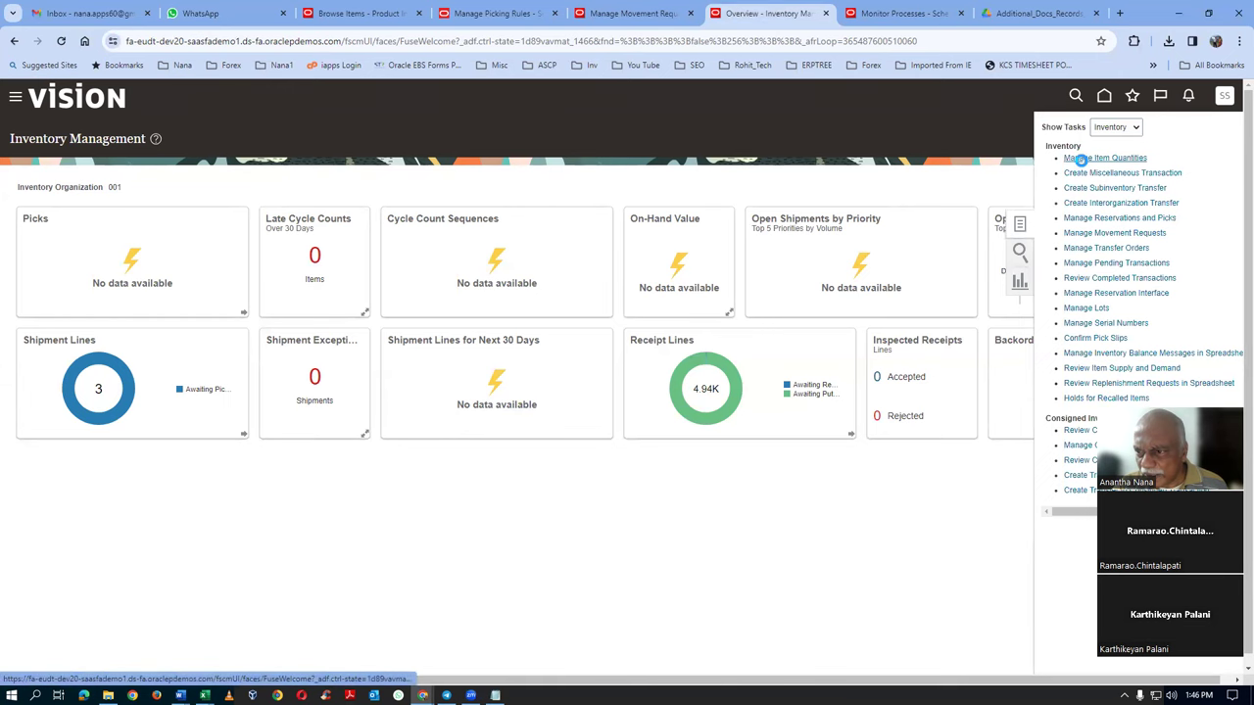
{"action": "left_click", "coordinate": [1082, 159]}
{"action": "left_click", "coordinate": [1214, 164]}
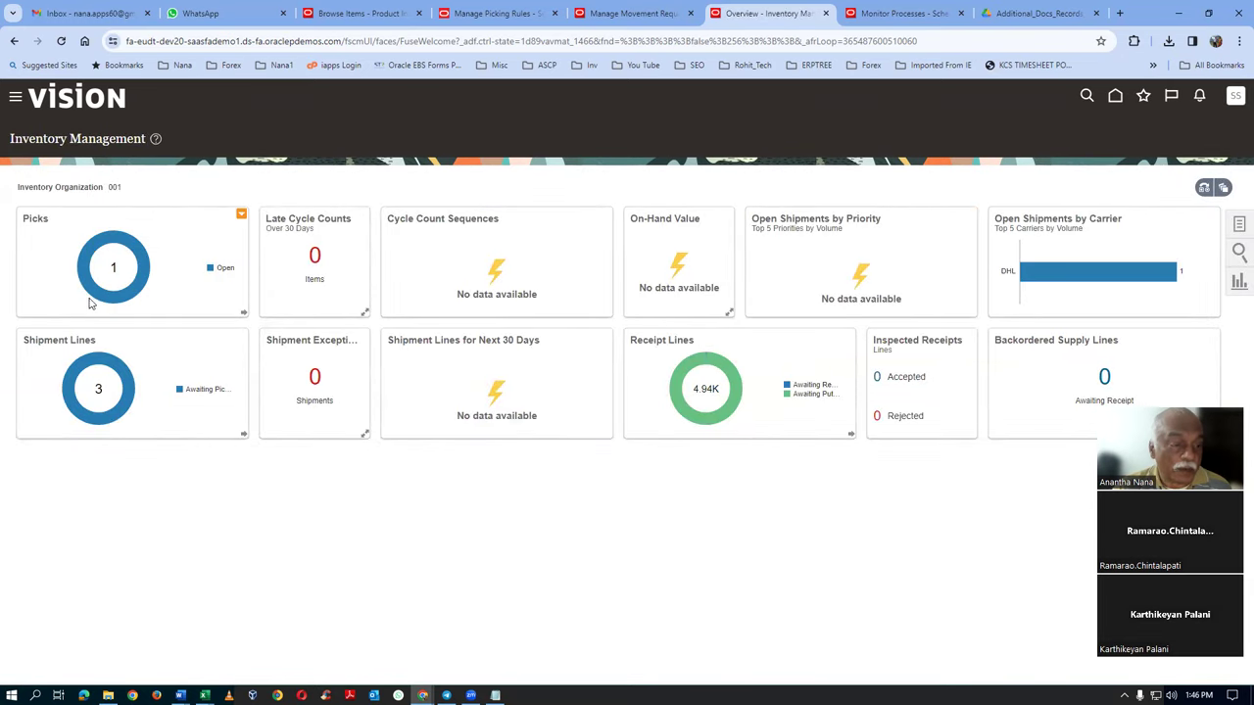
Open the open pick slip for movement request t01_1, mark its line ready to confirm, and confirm and close it
{"action": "mouse_move", "coordinate": [115, 246]}
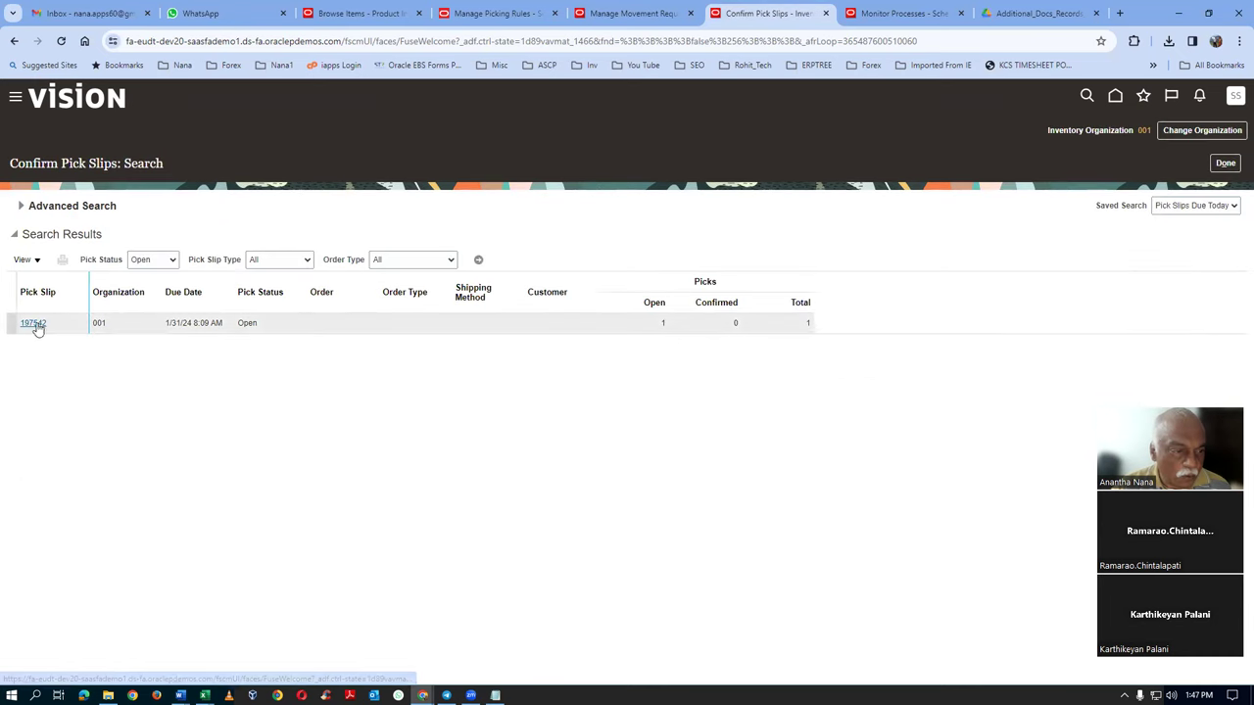
{"action": "left_click", "coordinate": [33, 322]}
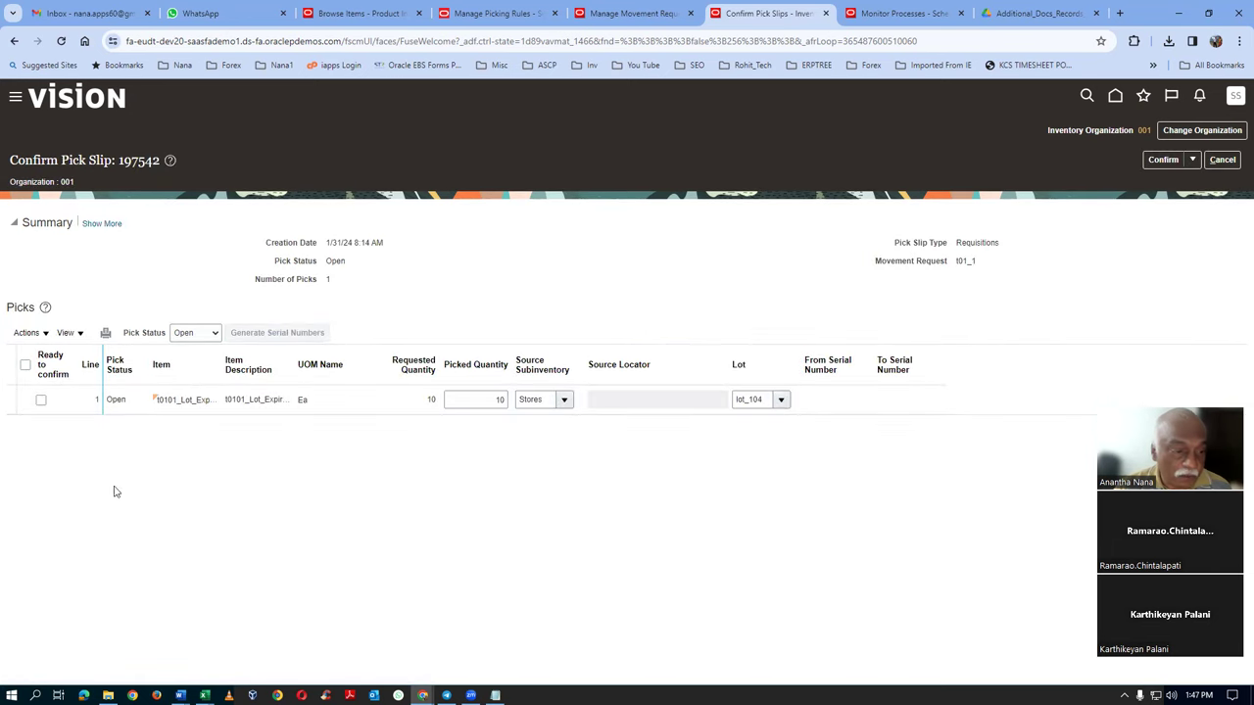
{"action": "left_click", "coordinate": [26, 364]}
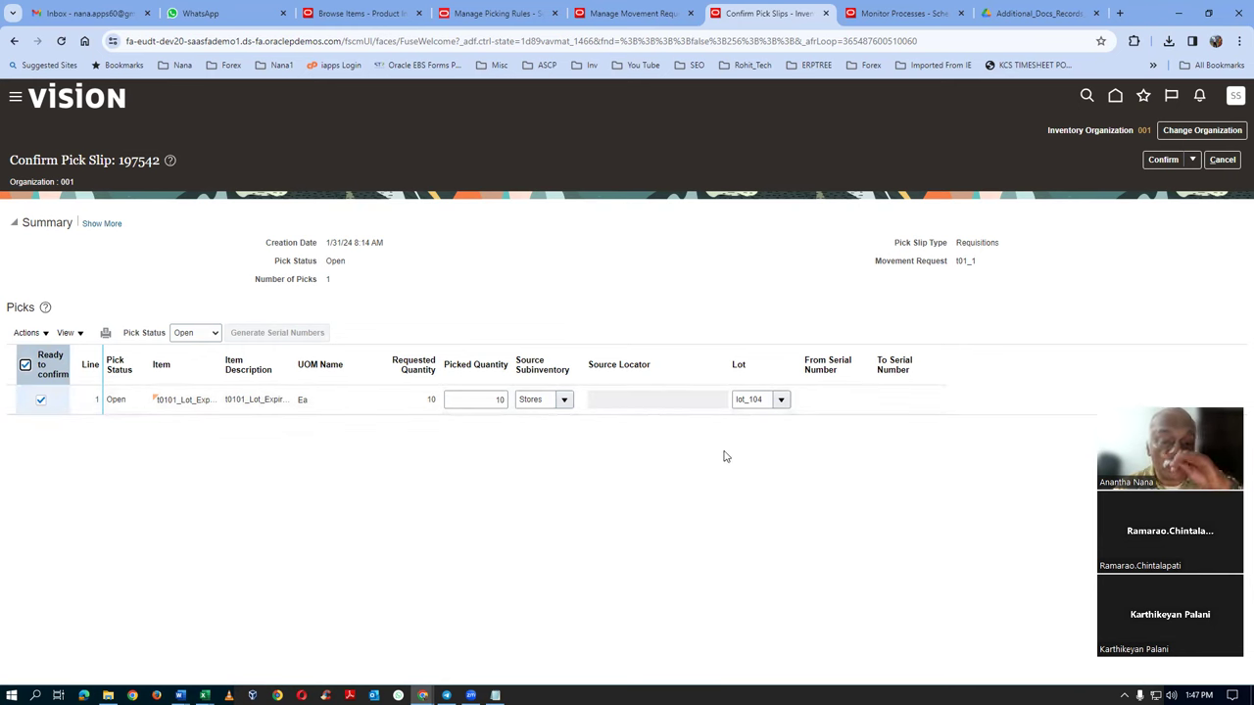
{"action": "left_click", "coordinate": [474, 401]}
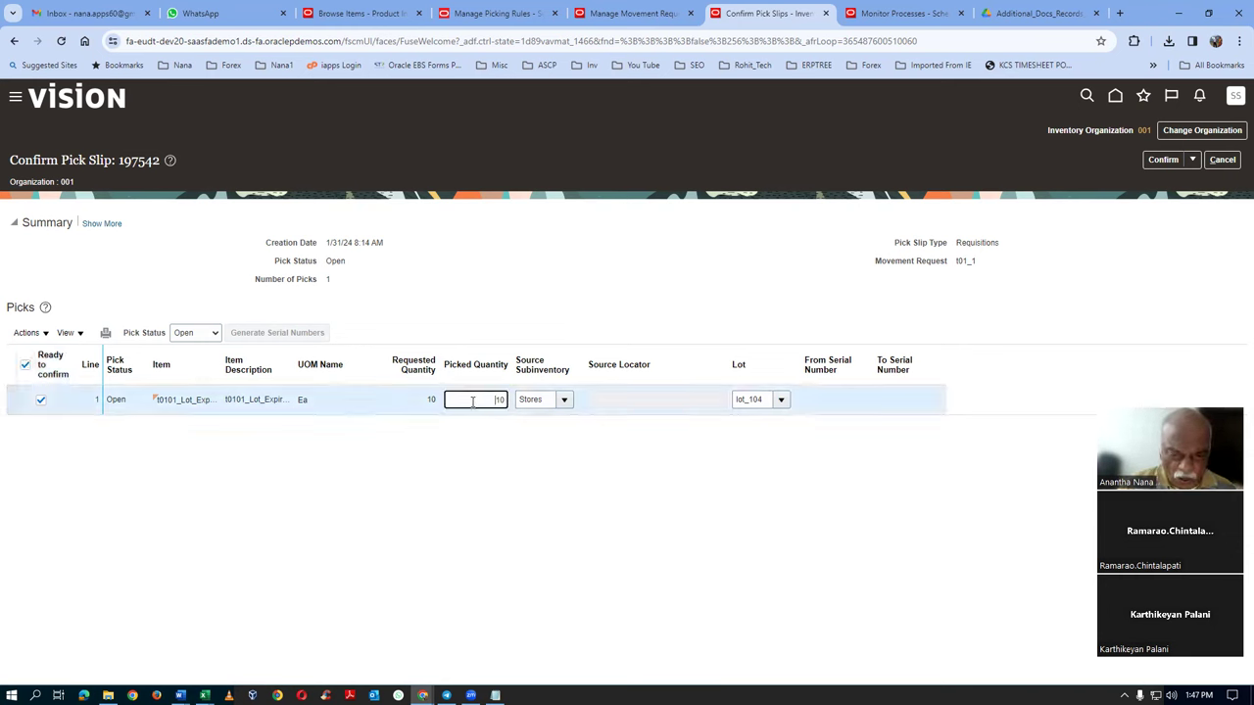
{"action": "left_click", "coordinate": [1193, 162]}
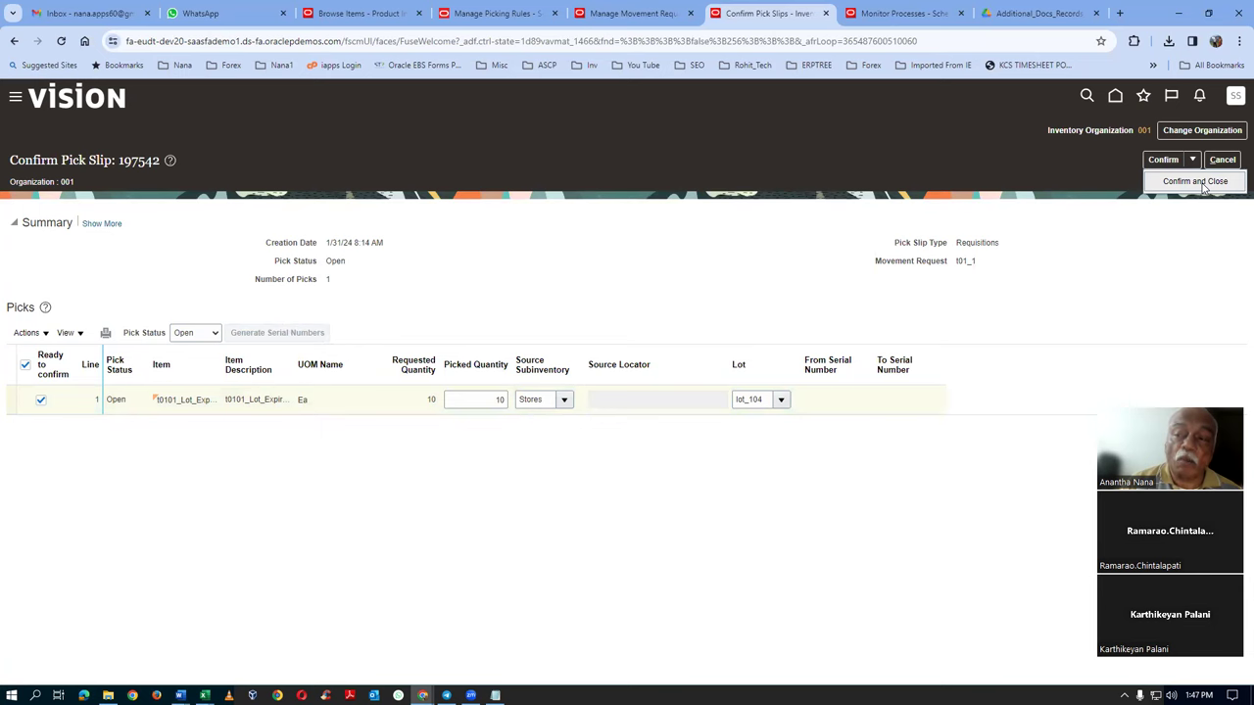
{"action": "left_click", "coordinate": [1197, 182]}
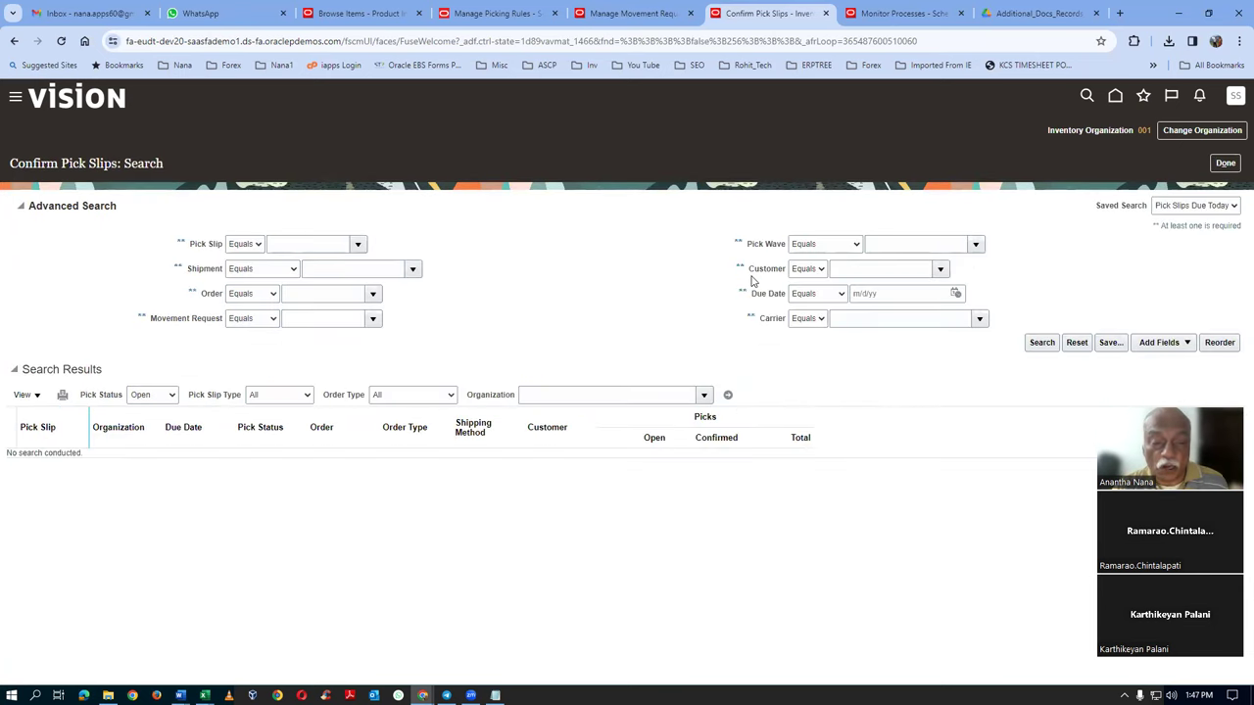
Switch to the Movement Requests document in Word to view the picking process diagram, and return to the Confirm Pick Slips page
{"action": "key", "text": "alt+Tab"}
{"action": "key", "text": "alt+Tab"}
{"action": "key", "text": "alt+Tab"}
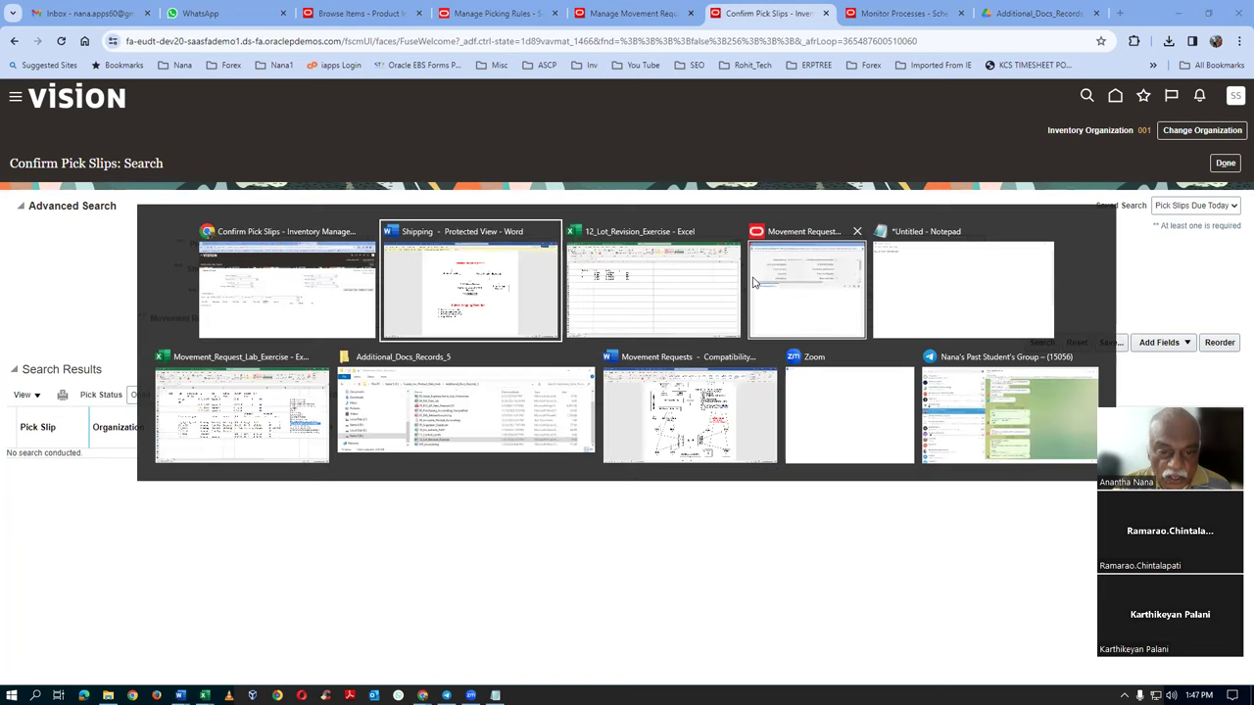
{"action": "key", "text": "alt+Tab"}
{"action": "key", "text": "alt+Tab"}
{"action": "key", "text": "alt+Tab"}
{"action": "key", "text": "alt+Tab"}
{"action": "key", "text": "alt+Tab"}
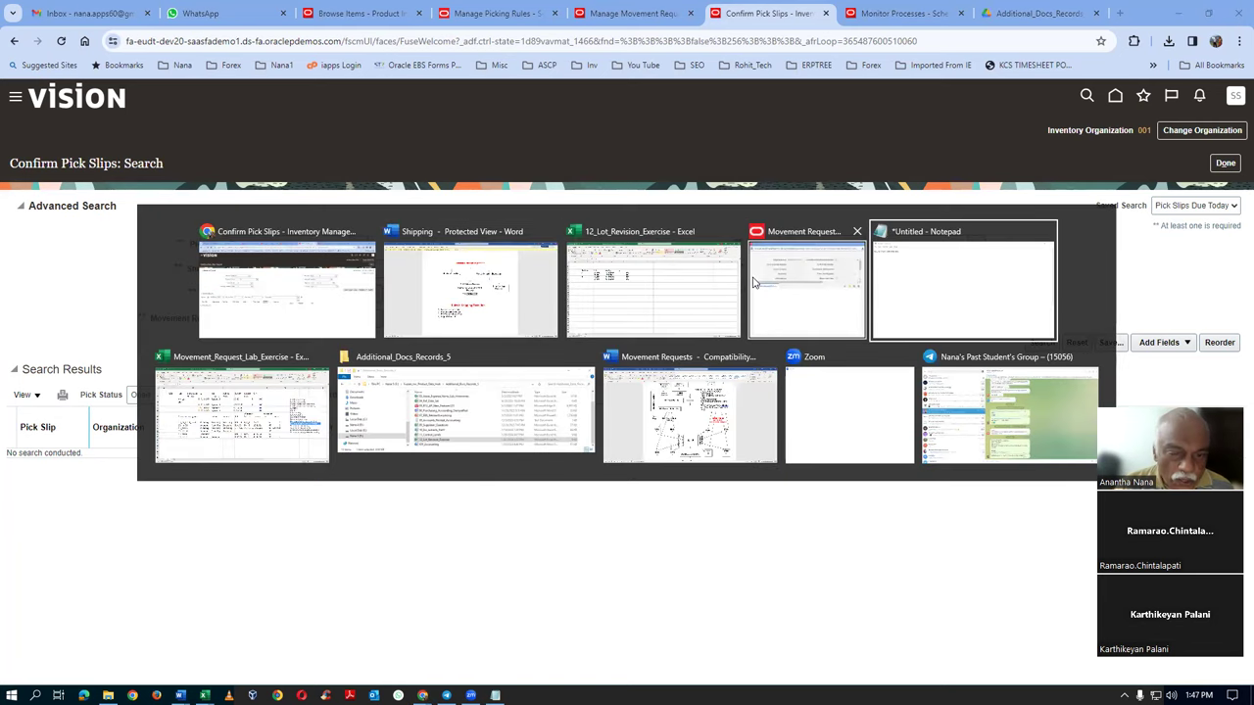
{"action": "key", "text": "alt+shift+Tab"}
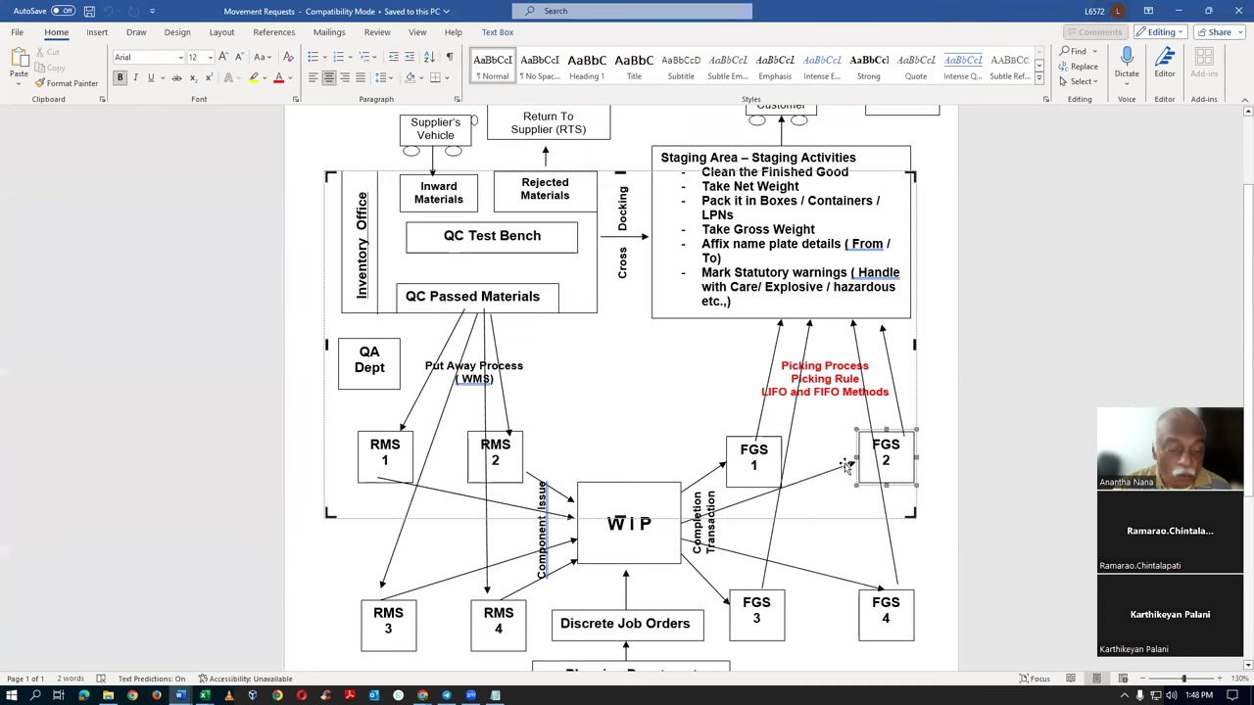
{"action": "key", "text": "alt+Tab"}
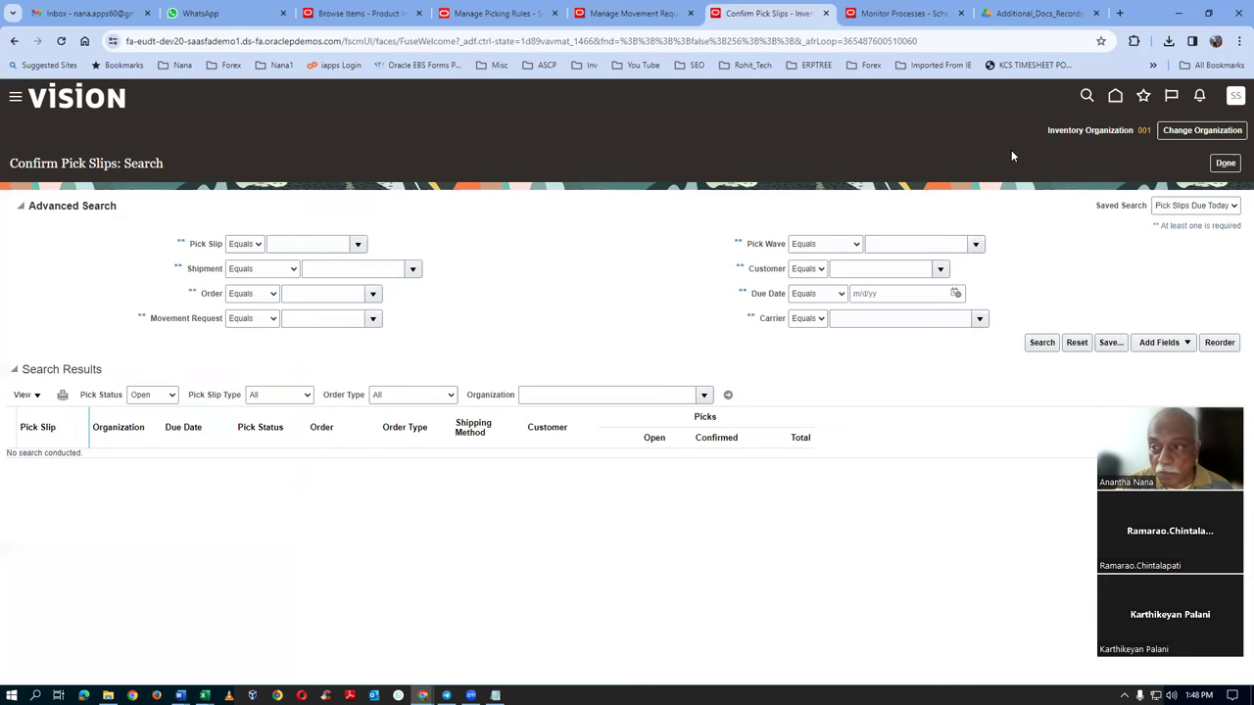
Leave Confirm Pick Slips, open Scheduled Processes from the home page, and start a Print Pick Slip Report process with Ship-from Organization 001
{"action": "left_click", "coordinate": [1232, 165]}
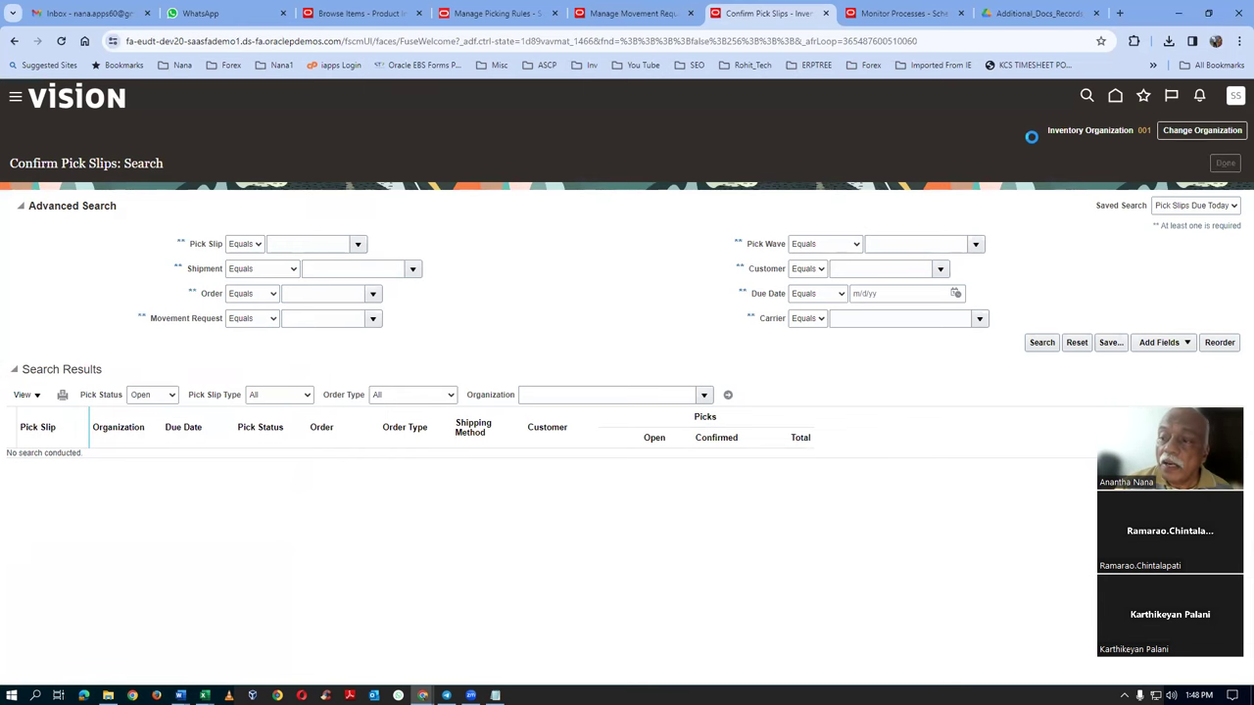
{"action": "left_click", "coordinate": [1115, 98]}
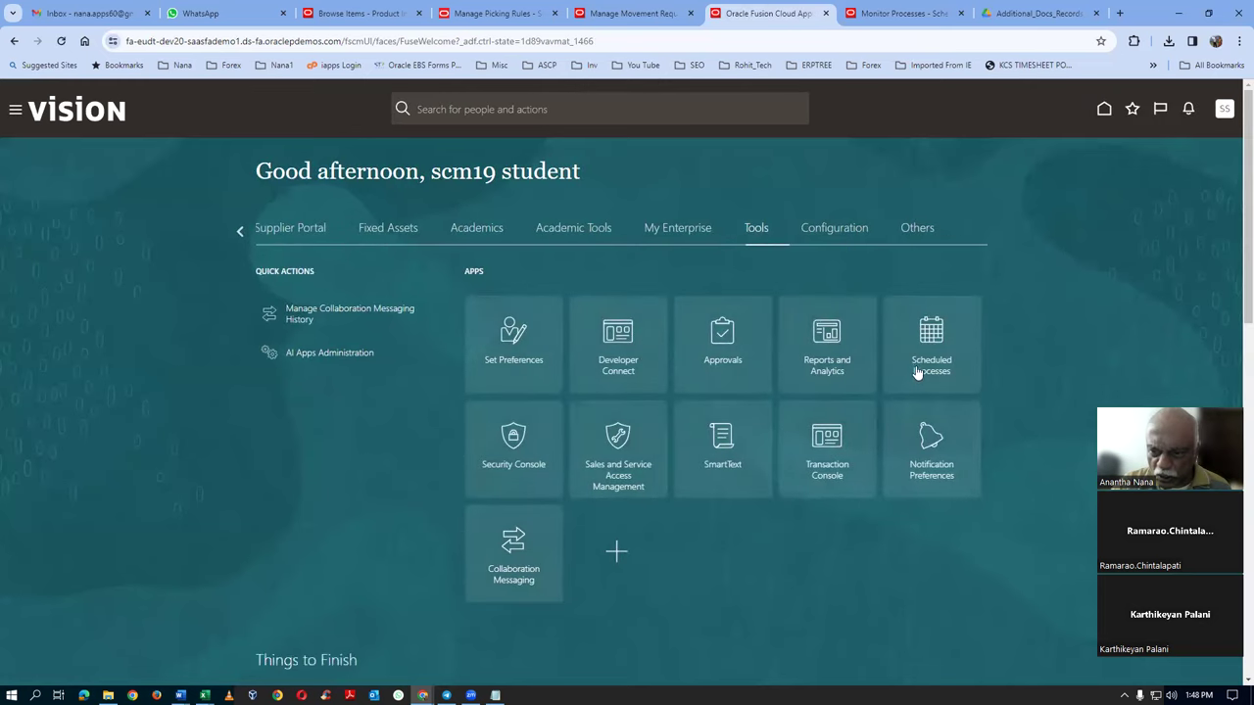
{"action": "left_click", "coordinate": [931, 338]}
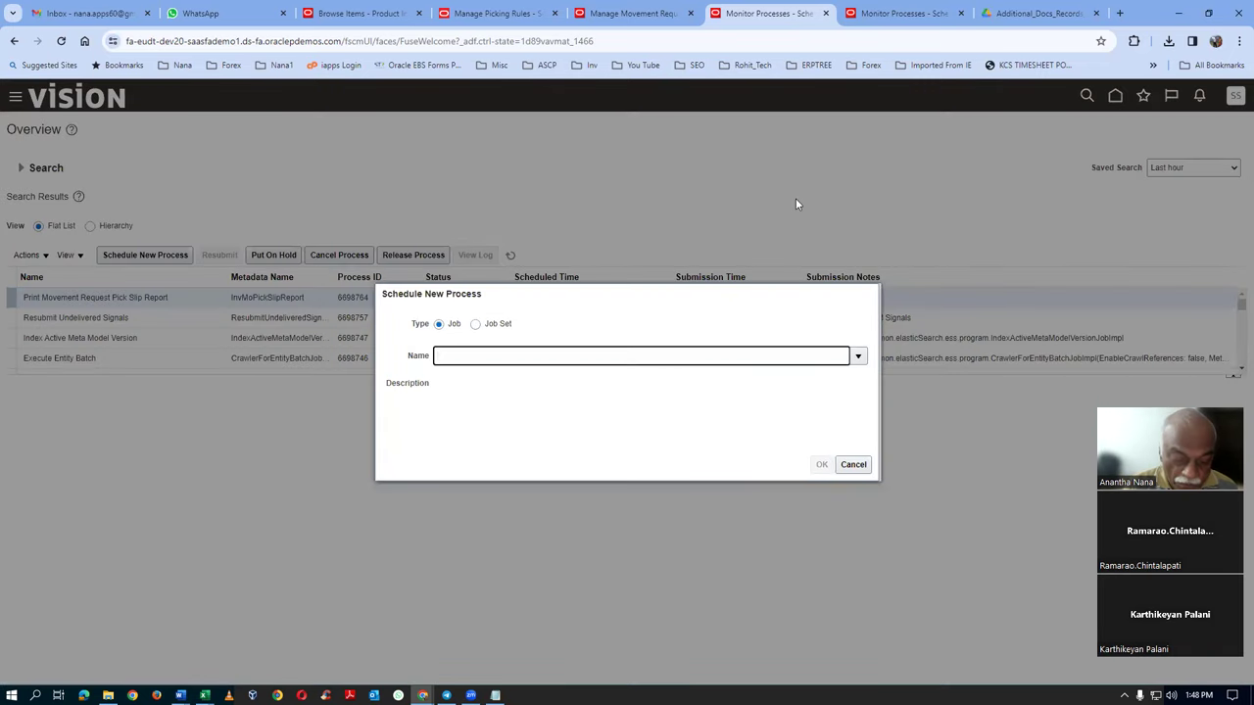
{"action": "type", "text": "ck Slip Report"}
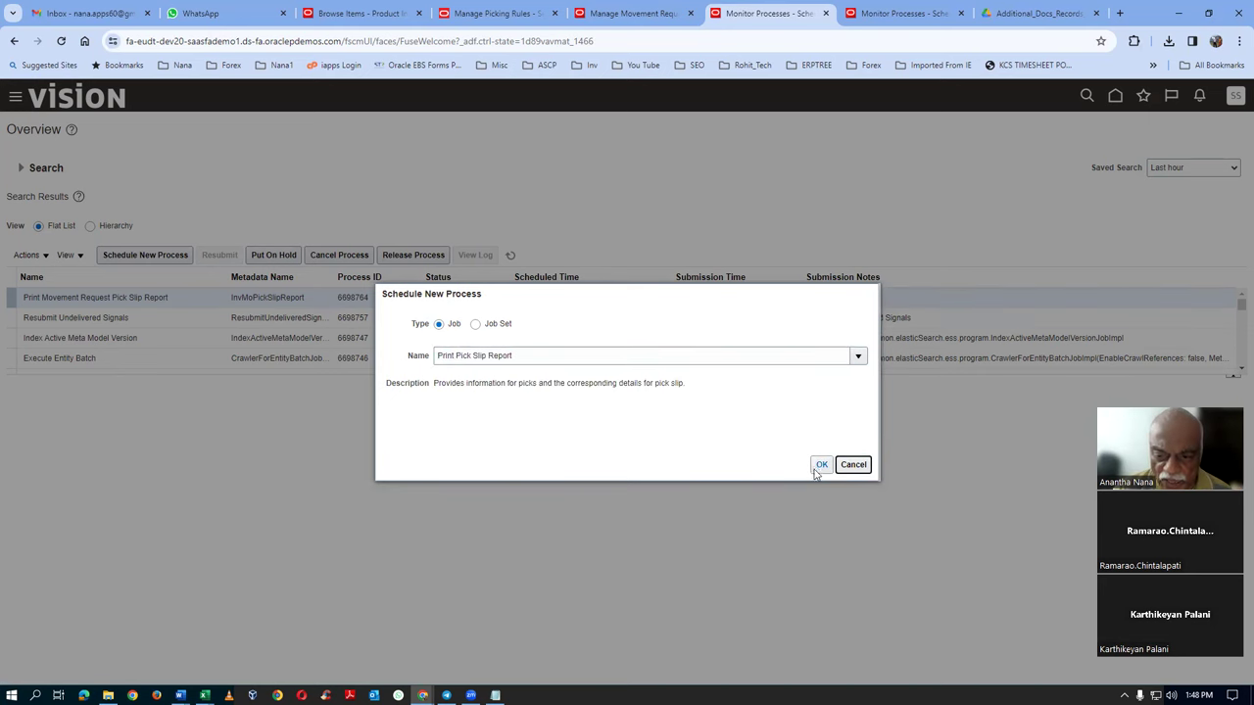
{"action": "left_click", "coordinate": [819, 467]}
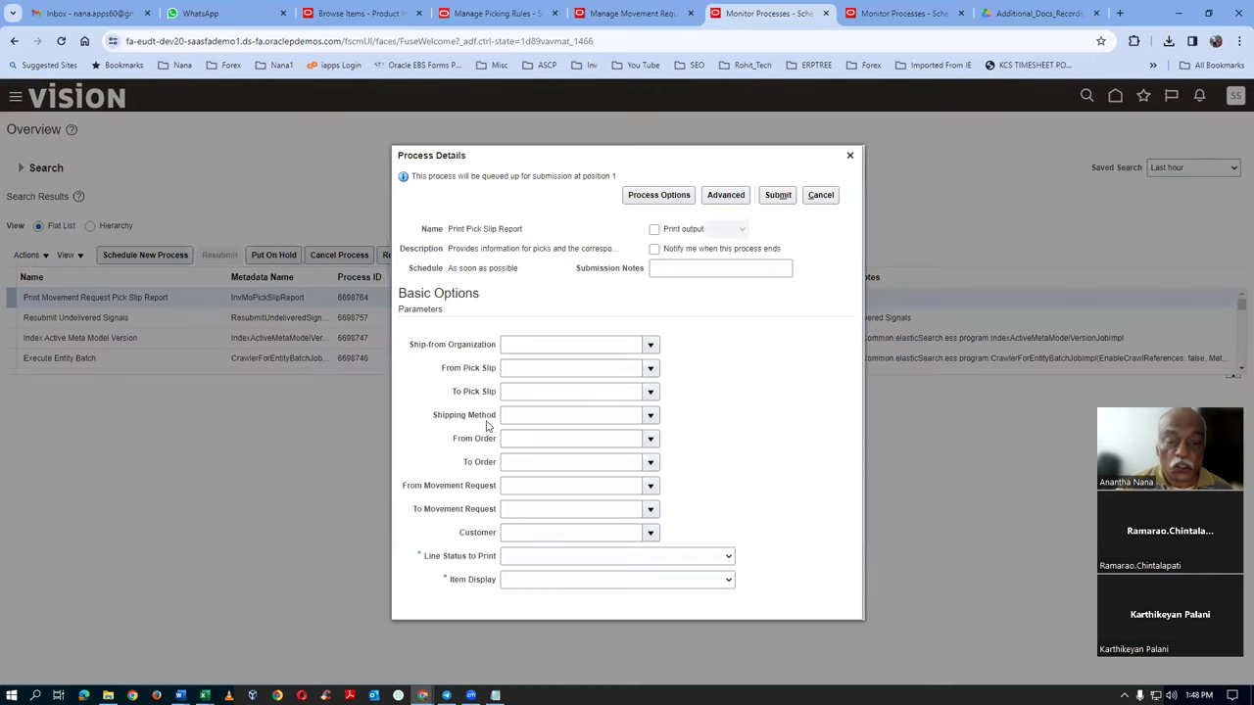
{"action": "left_click", "coordinate": [523, 343]}
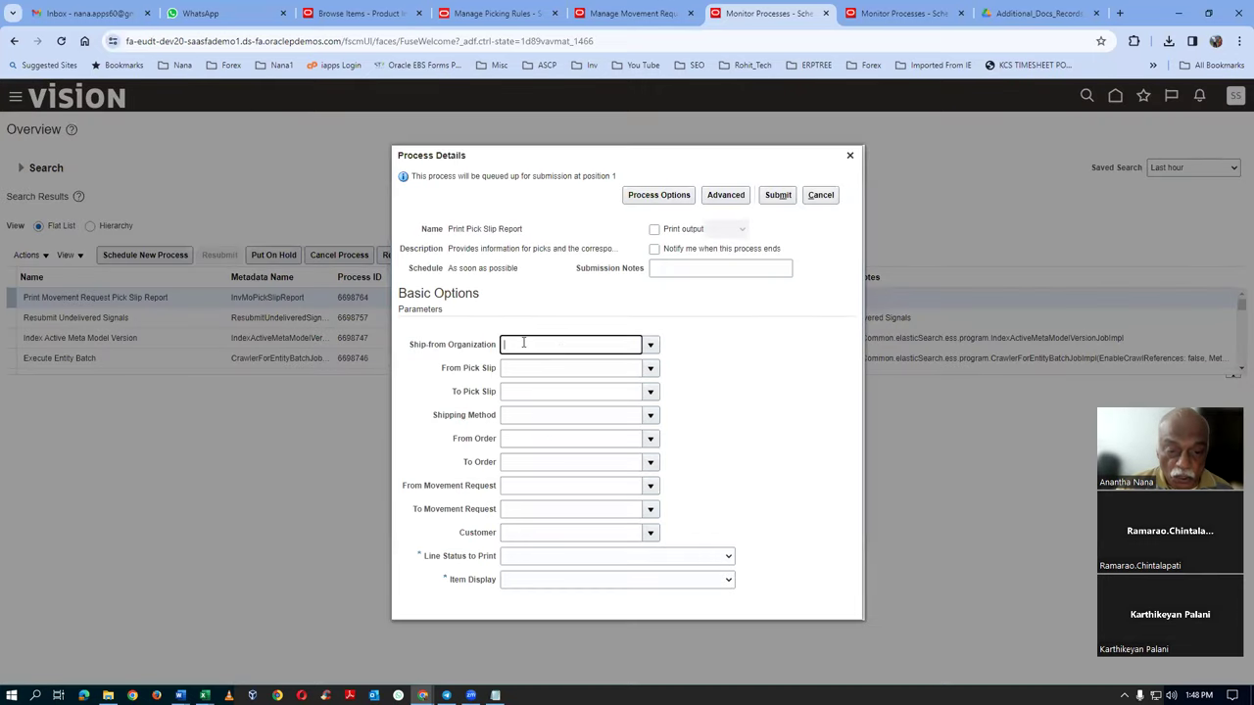
{"action": "type", "text": "001"}
{"action": "key", "text": "Tab"}
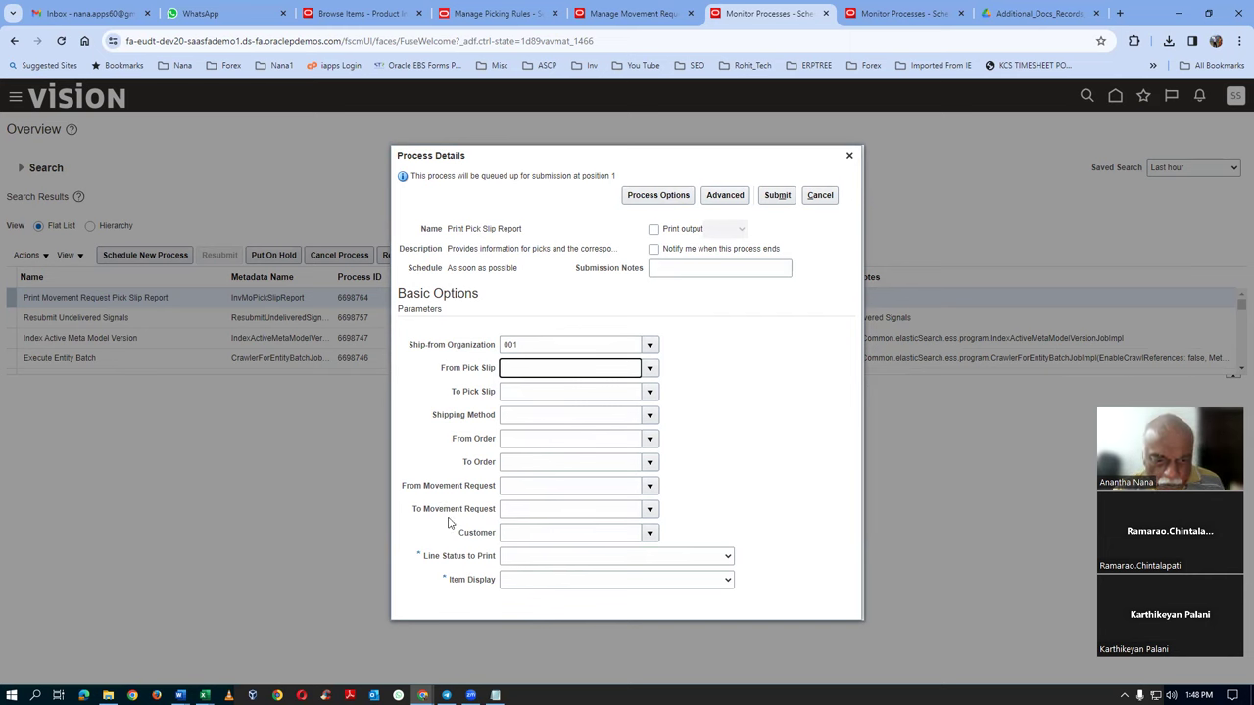
Set both From and To Movement Request to t01_1 and try to submit the process
{"action": "left_click", "coordinate": [554, 487]}
{"action": "type", "text": "101_1"}
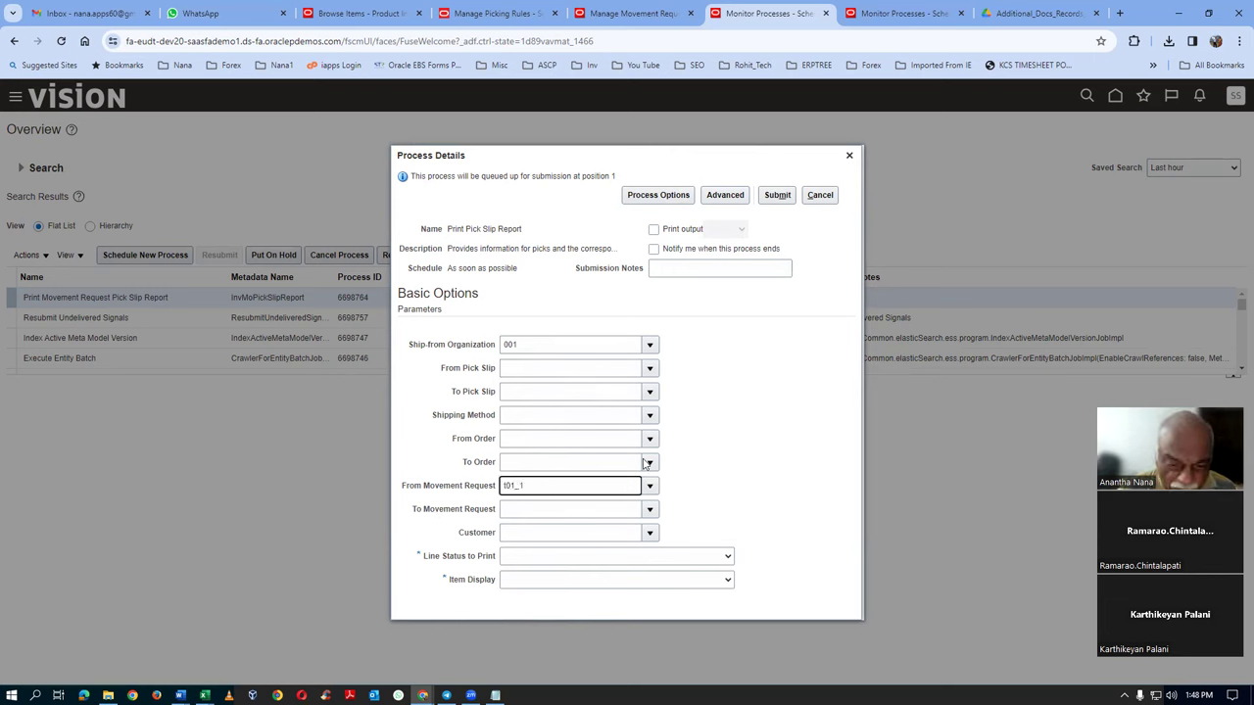
{"action": "double_click", "coordinate": [538, 490]}
{"action": "key", "text": "ctrl+c"}
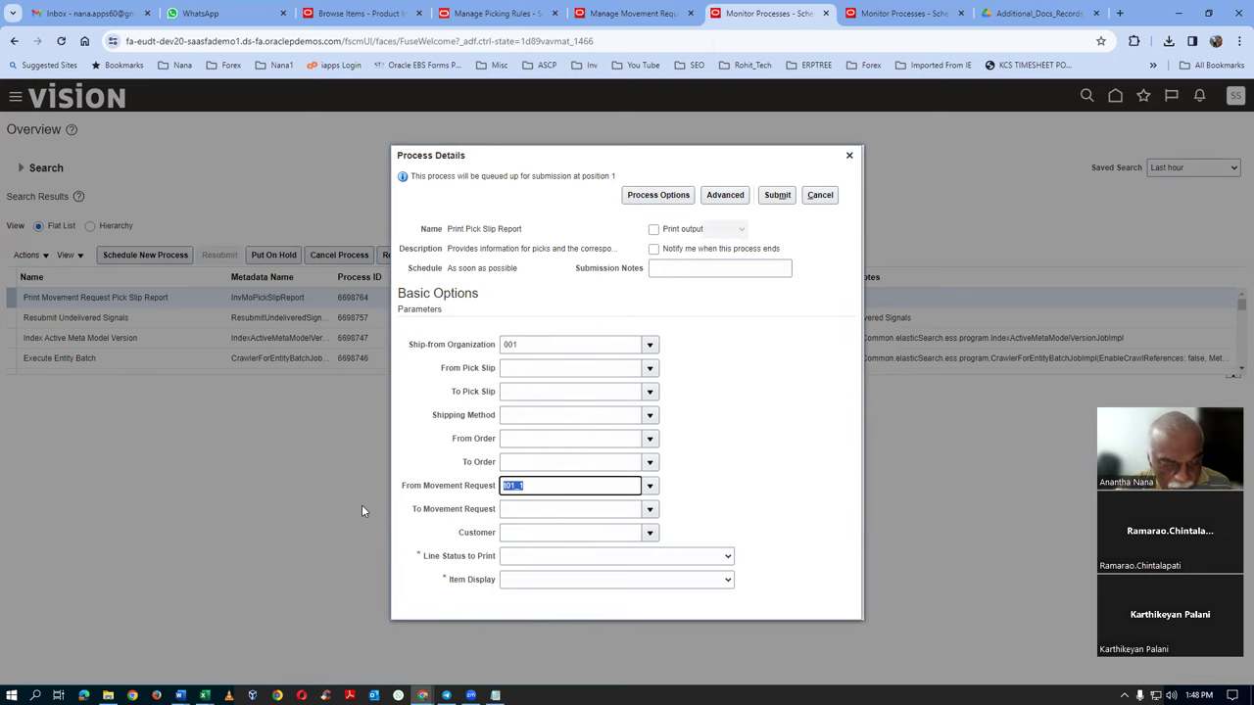
{"action": "left_click", "coordinate": [512, 511]}
{"action": "key", "text": "ctrl+v"}
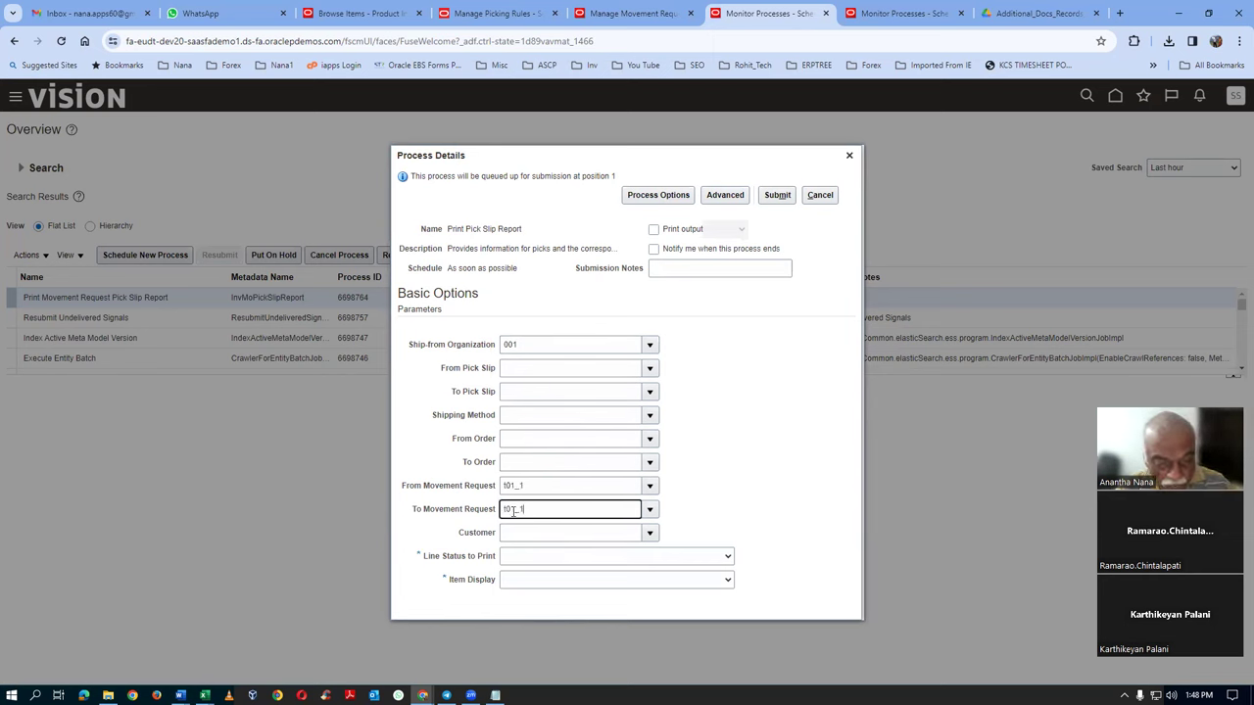
{"action": "left_click", "coordinate": [779, 197]}
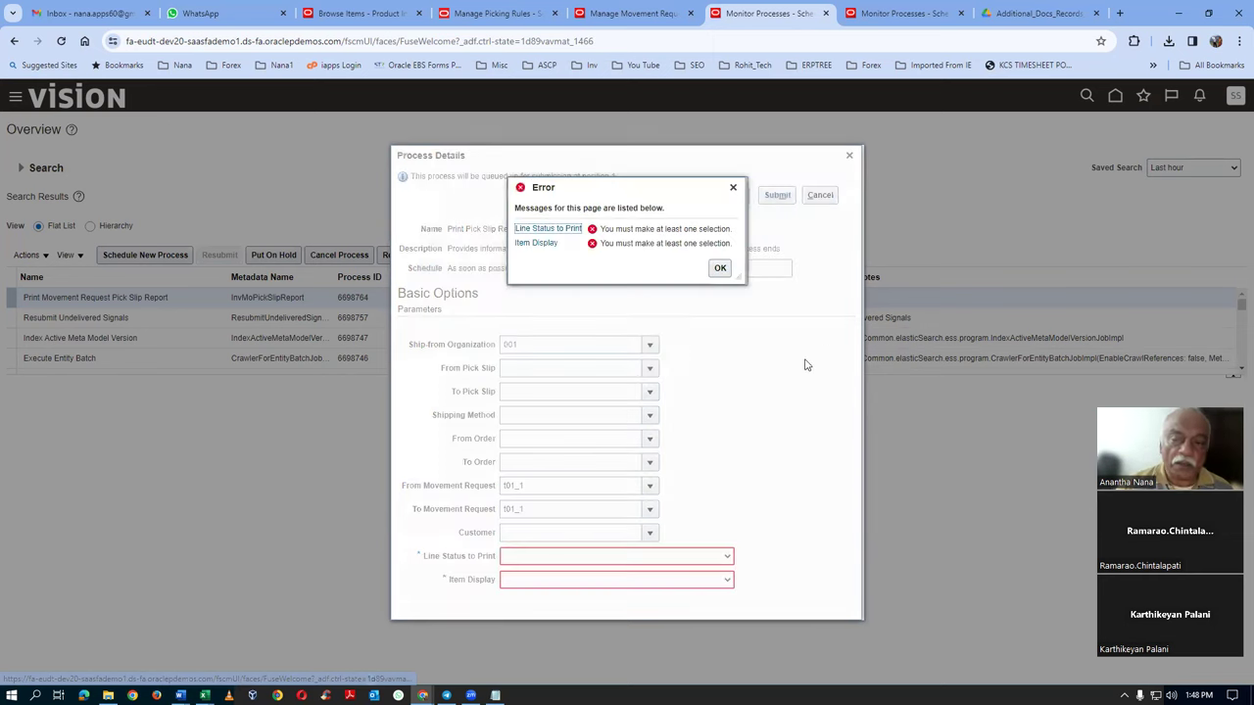
{"action": "left_click", "coordinate": [720, 268]}
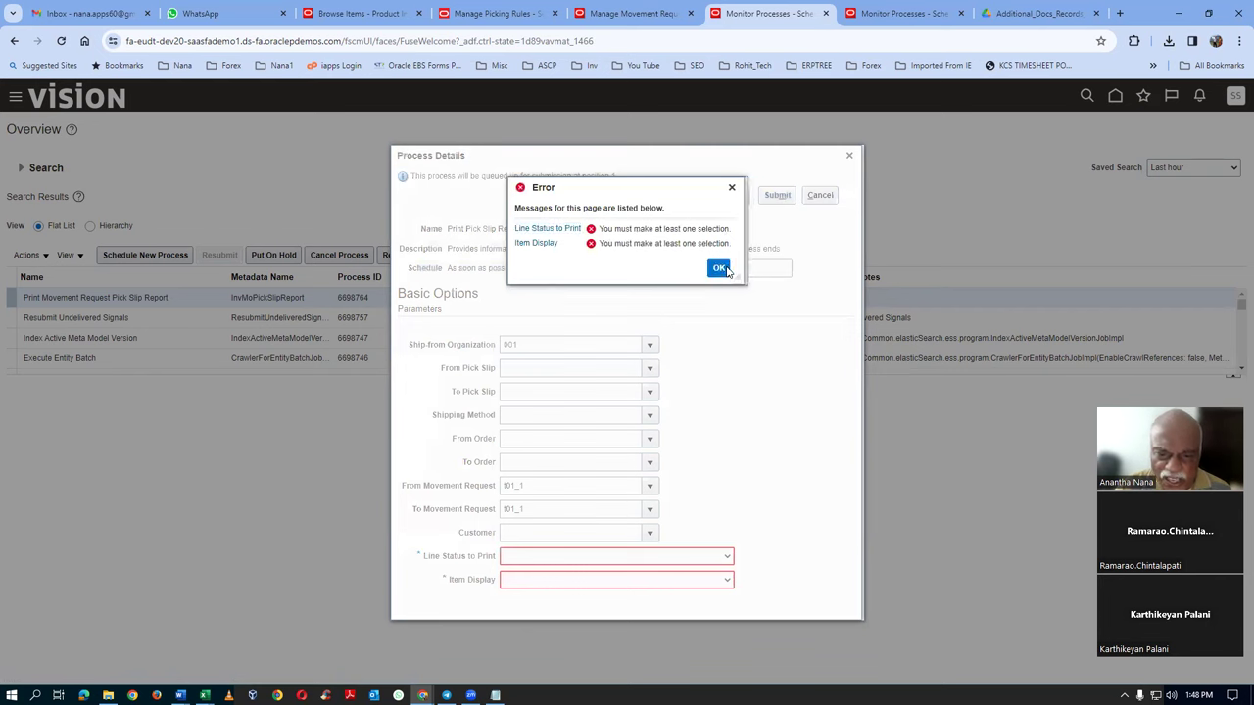
Set Line Status to Print to Released to warehouse and Item Display to Both, and try to submit the process again
{"action": "left_click", "coordinate": [569, 557]}
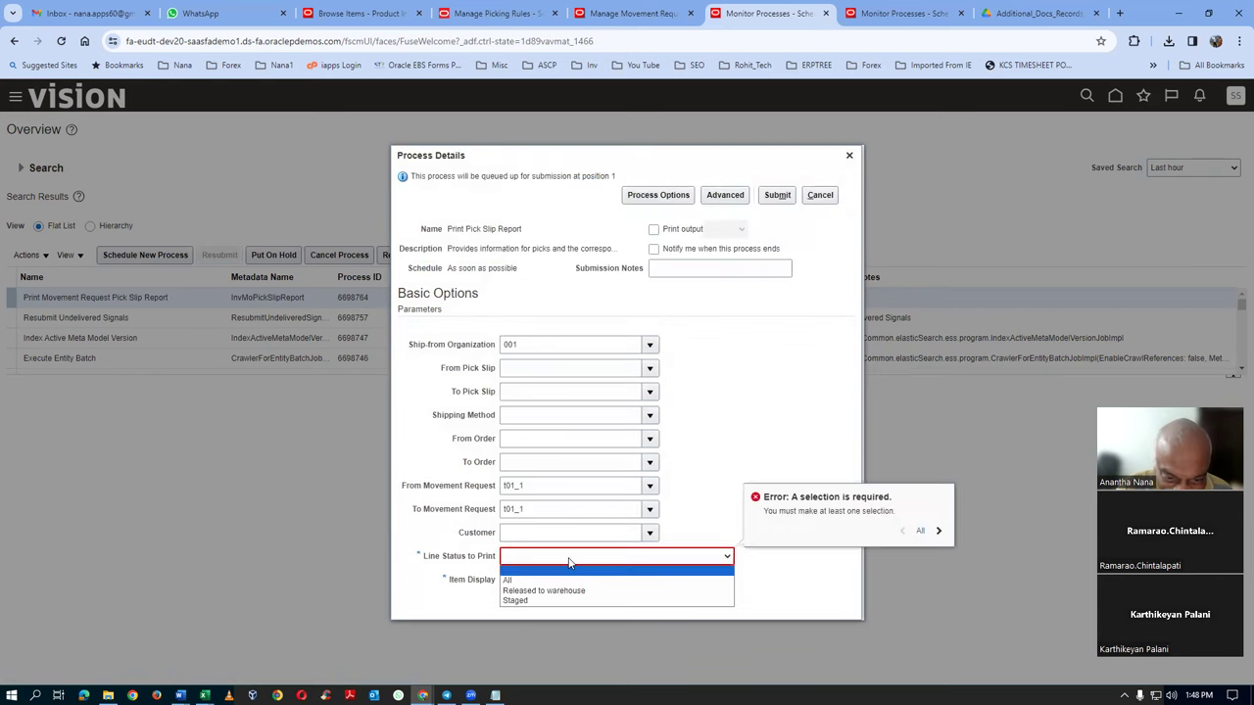
{"action": "left_click", "coordinate": [549, 590]}
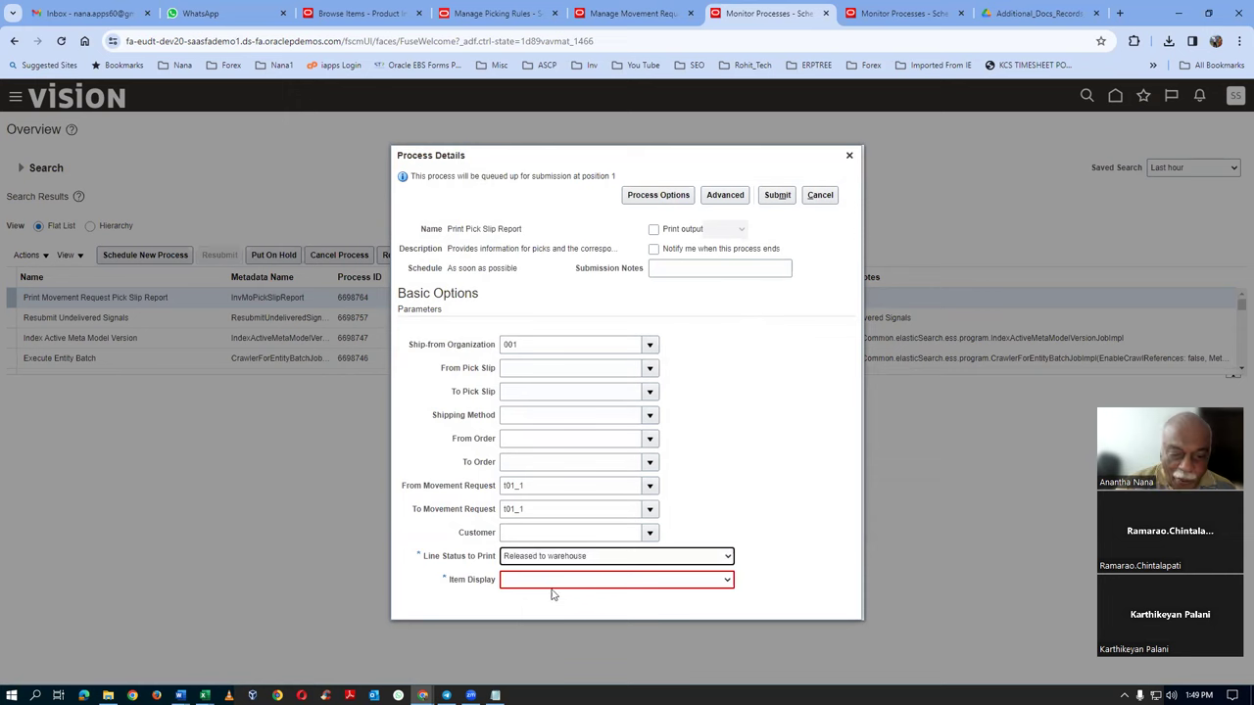
{"action": "left_click", "coordinate": [553, 581]}
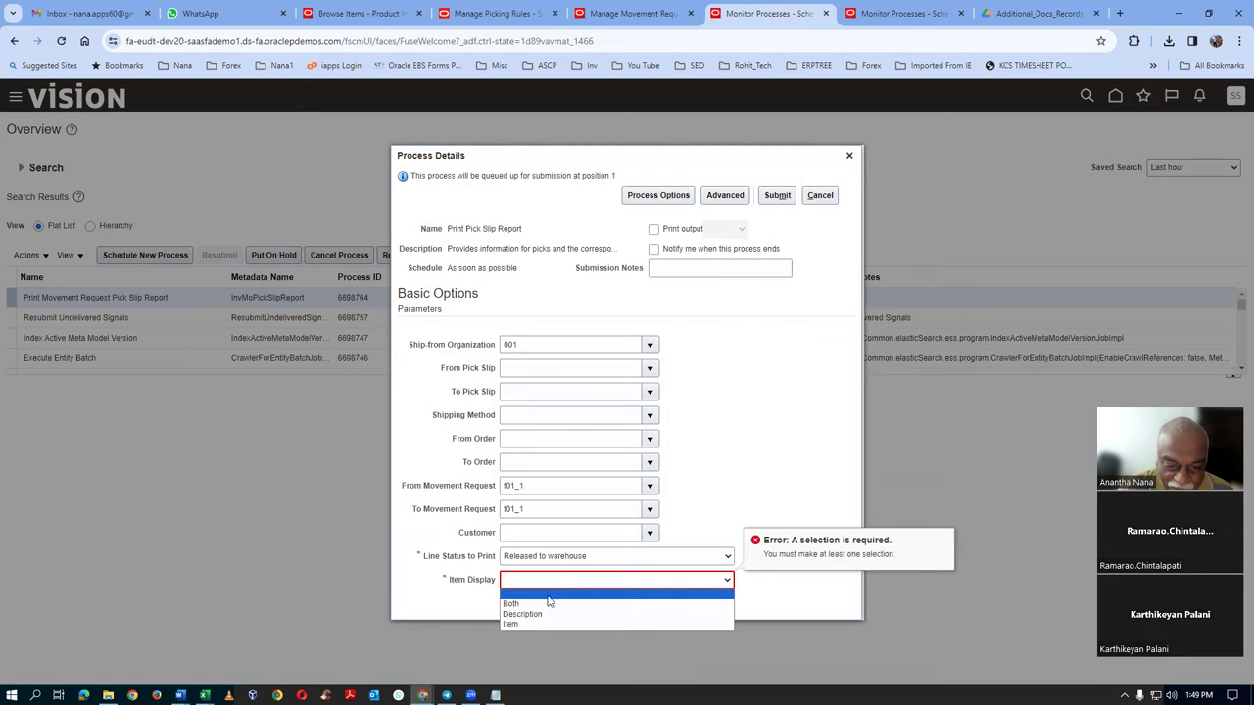
{"action": "left_click", "coordinate": [548, 603]}
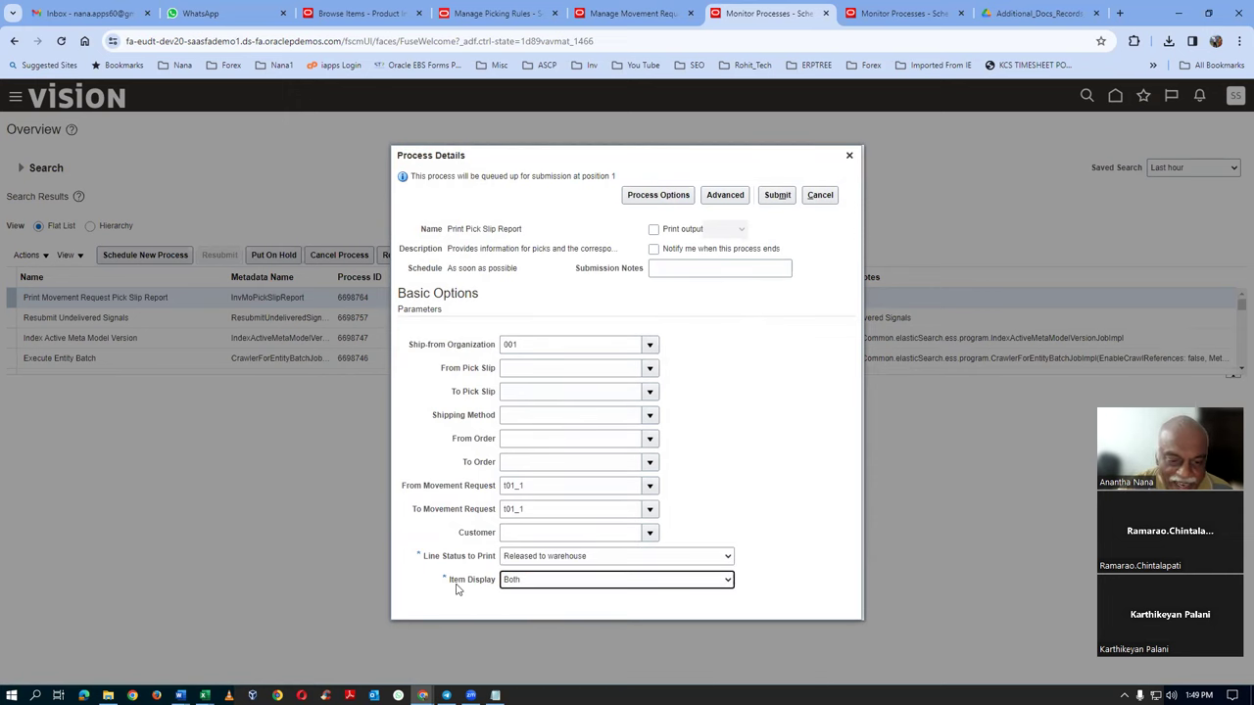
{"action": "left_click", "coordinate": [777, 196]}
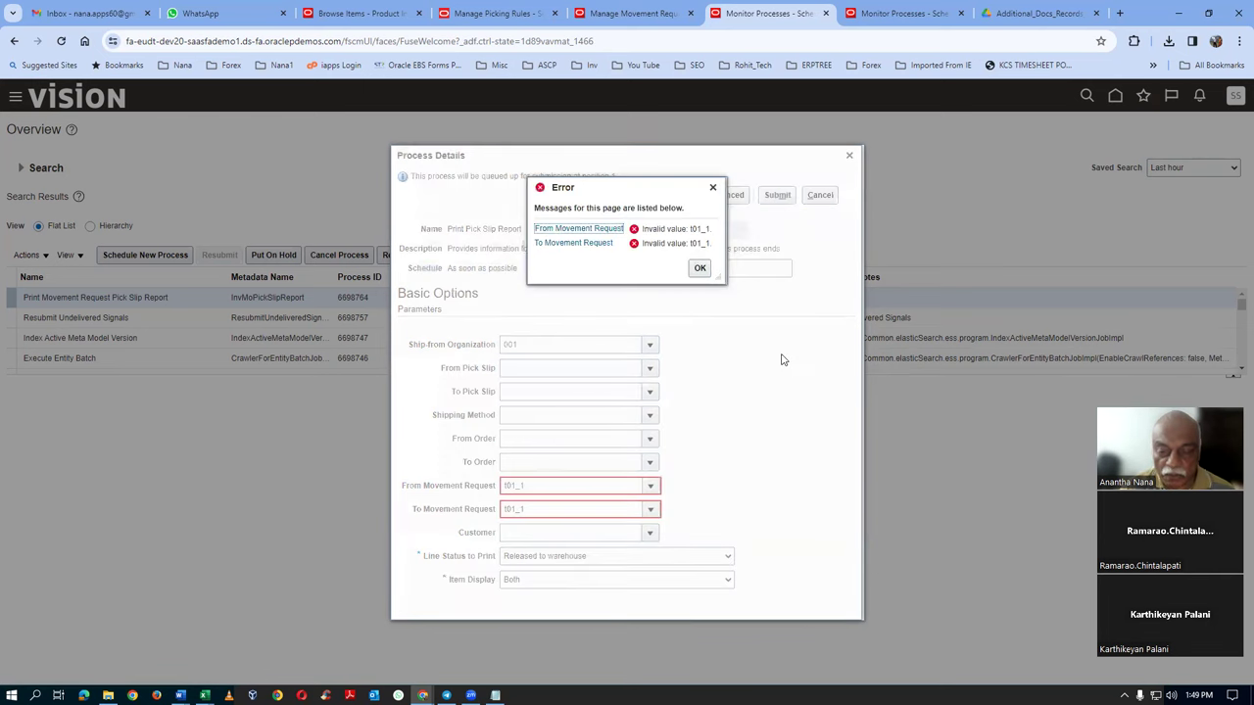
{"action": "left_click", "coordinate": [700, 268]}
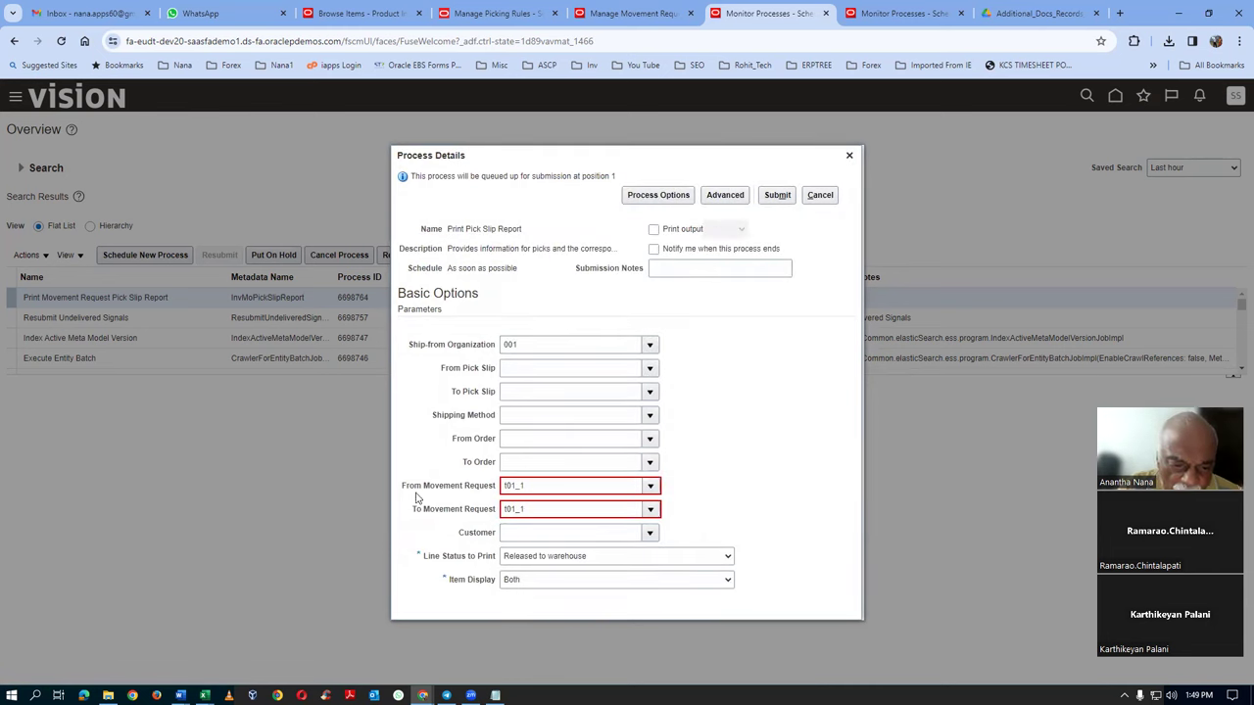
Search the From Movement Request values for t01, and leave the search without choosing a value
{"action": "left_click", "coordinate": [649, 486]}
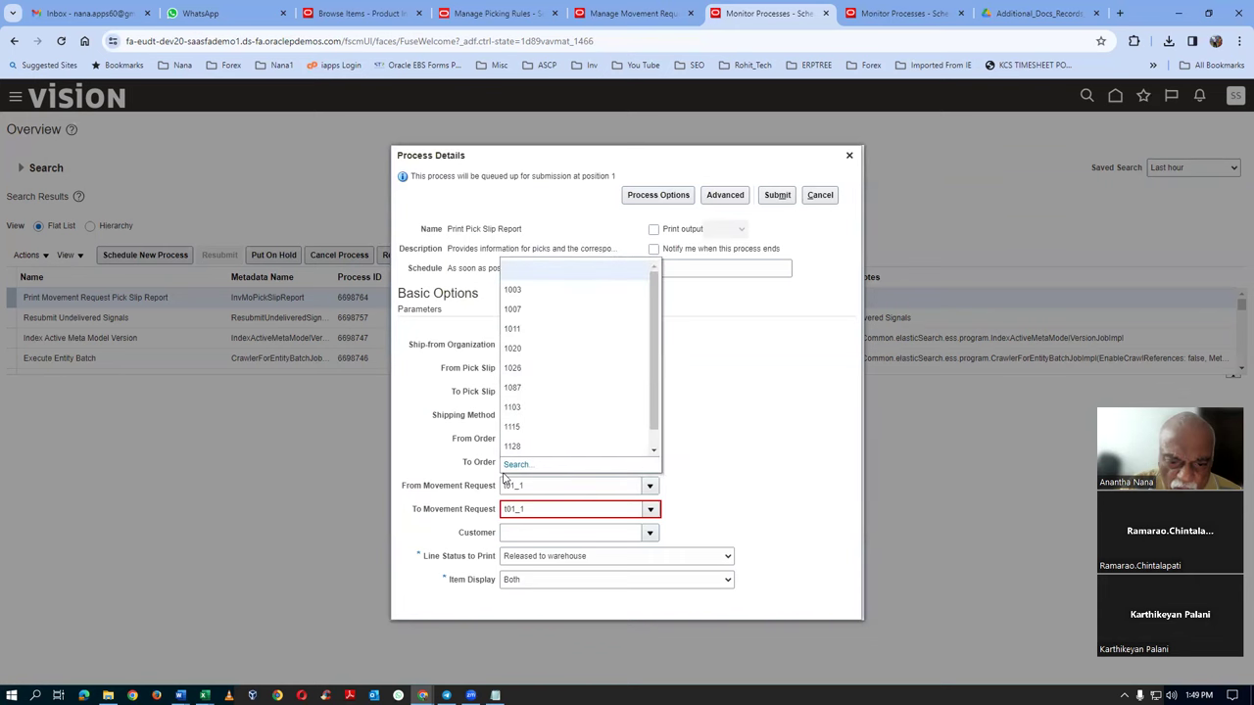
{"action": "left_click", "coordinate": [514, 464]}
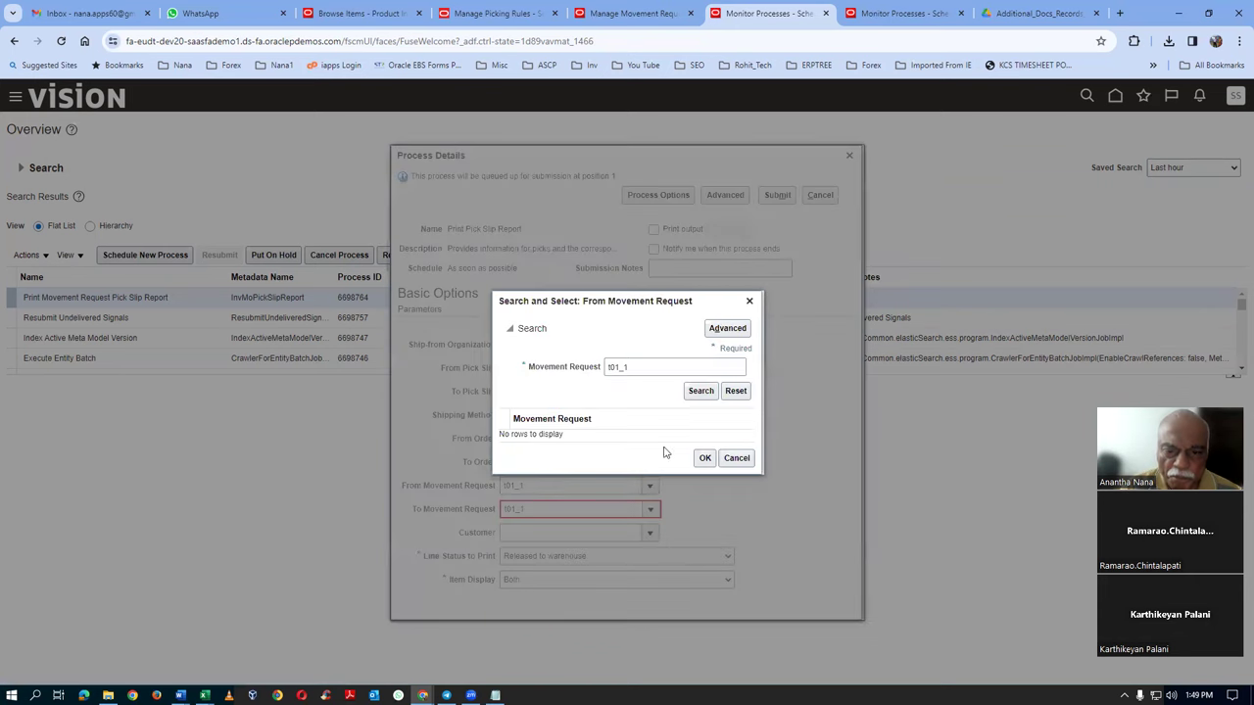
{"action": "left_click", "coordinate": [644, 368]}
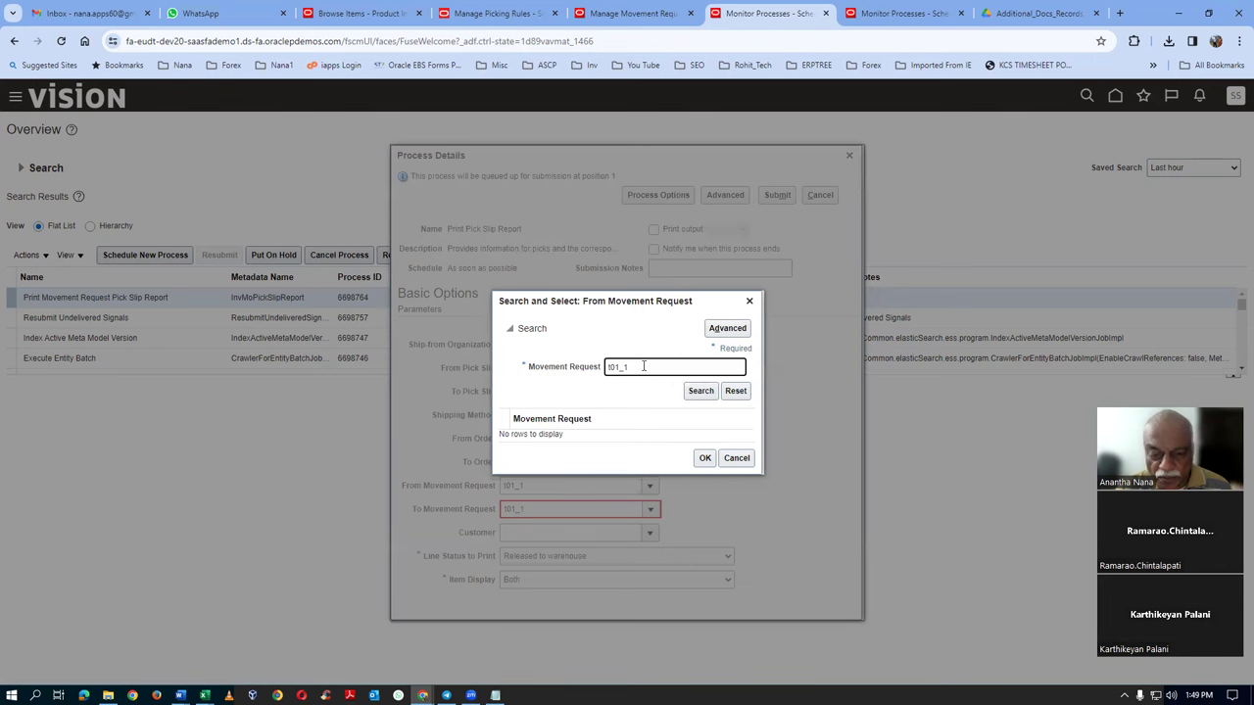
{"action": "left_click", "coordinate": [701, 392]}
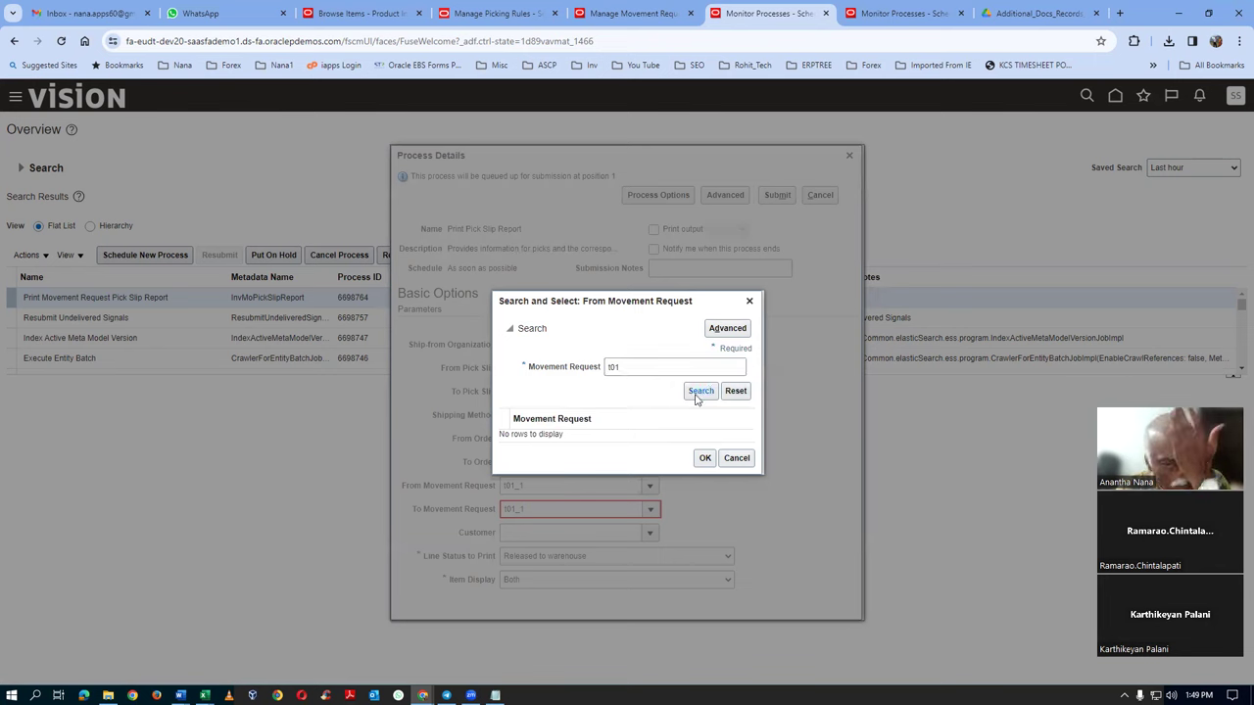
{"action": "left_click", "coordinate": [629, 368]}
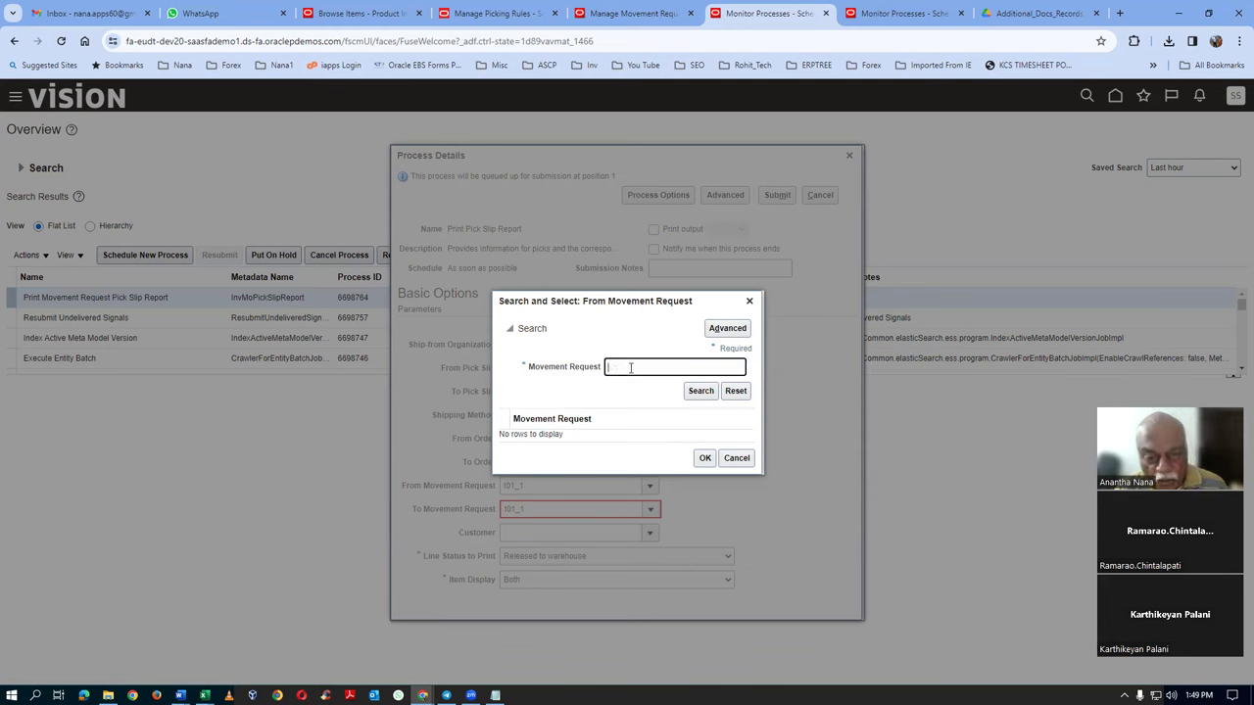
{"action": "left_click", "coordinate": [737, 459]}
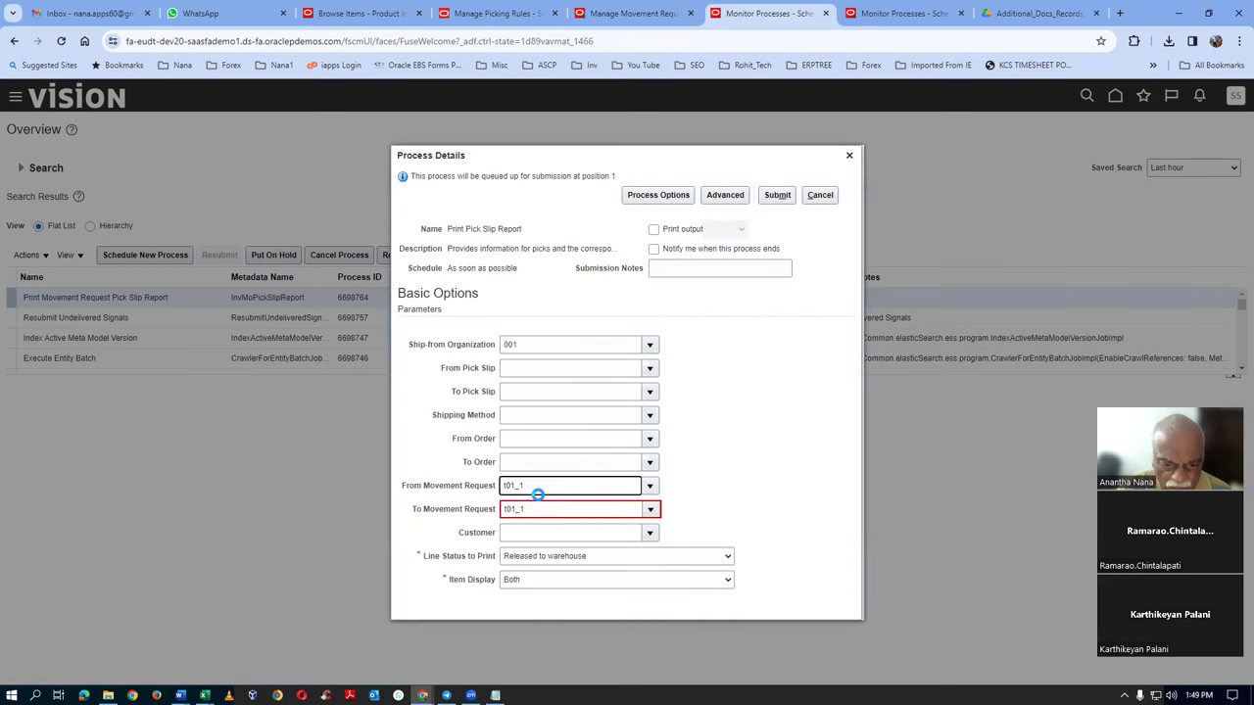
Clear the From Movement Request and To Movement Request values
{"action": "key", "text": "ctrl+a"}
{"action": "key", "text": "BackSpace"}
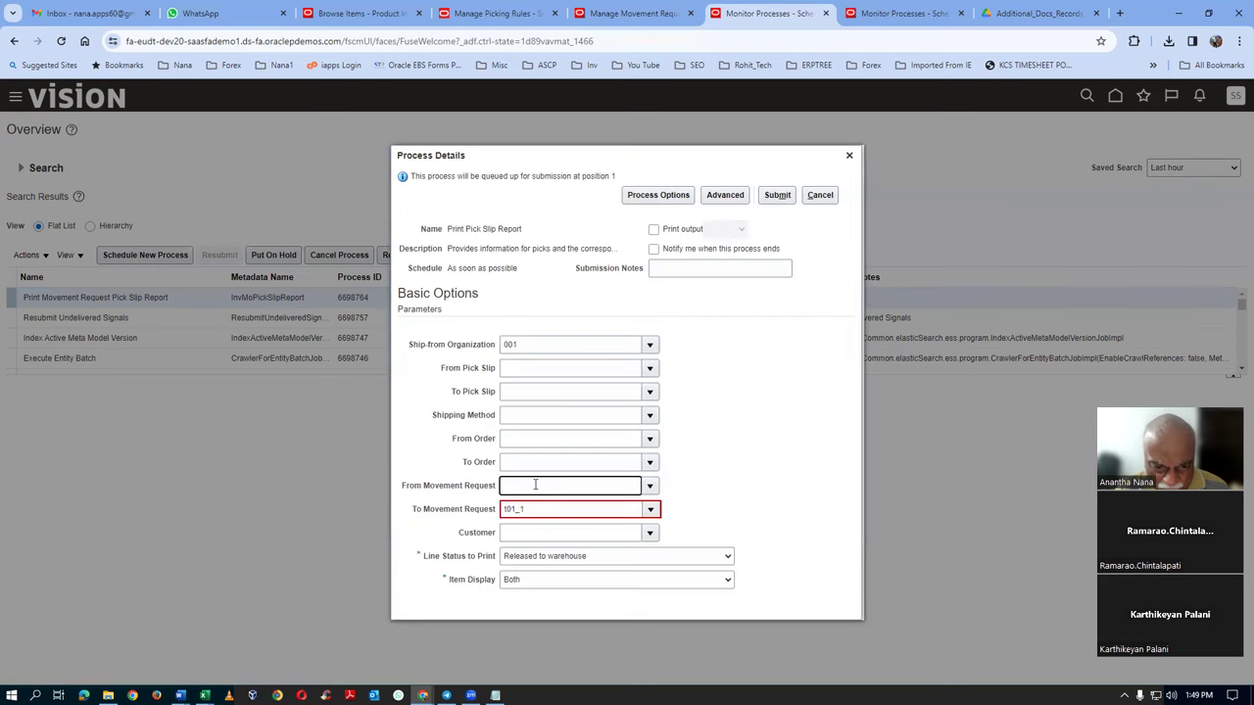
{"action": "left_click", "coordinate": [539, 509]}
{"action": "key", "text": "BackSpace"}
{"action": "key", "text": "BackSpace"}
{"action": "key", "text": "BackSpace"}
{"action": "key", "text": "BackSpace"}
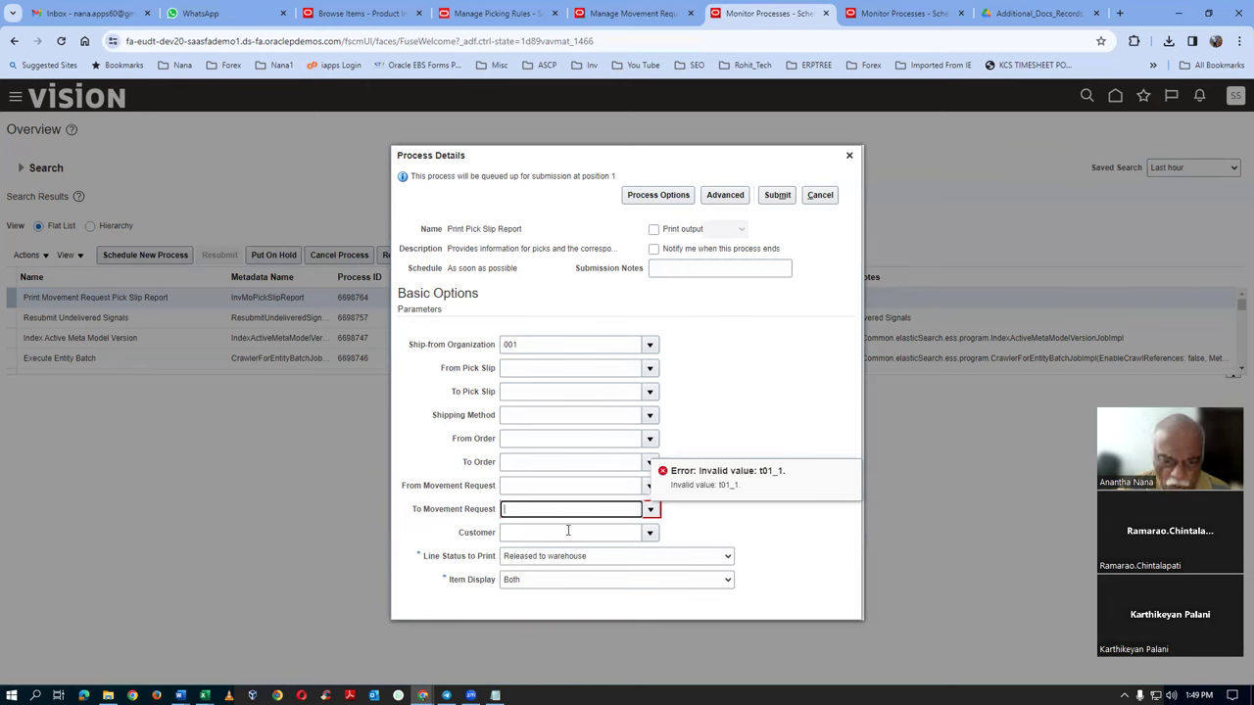
Set both From Pick Slip and To Pick Slip to 1040 and submit the Print Pick Slip Report process
{"action": "left_click", "coordinate": [649, 370]}
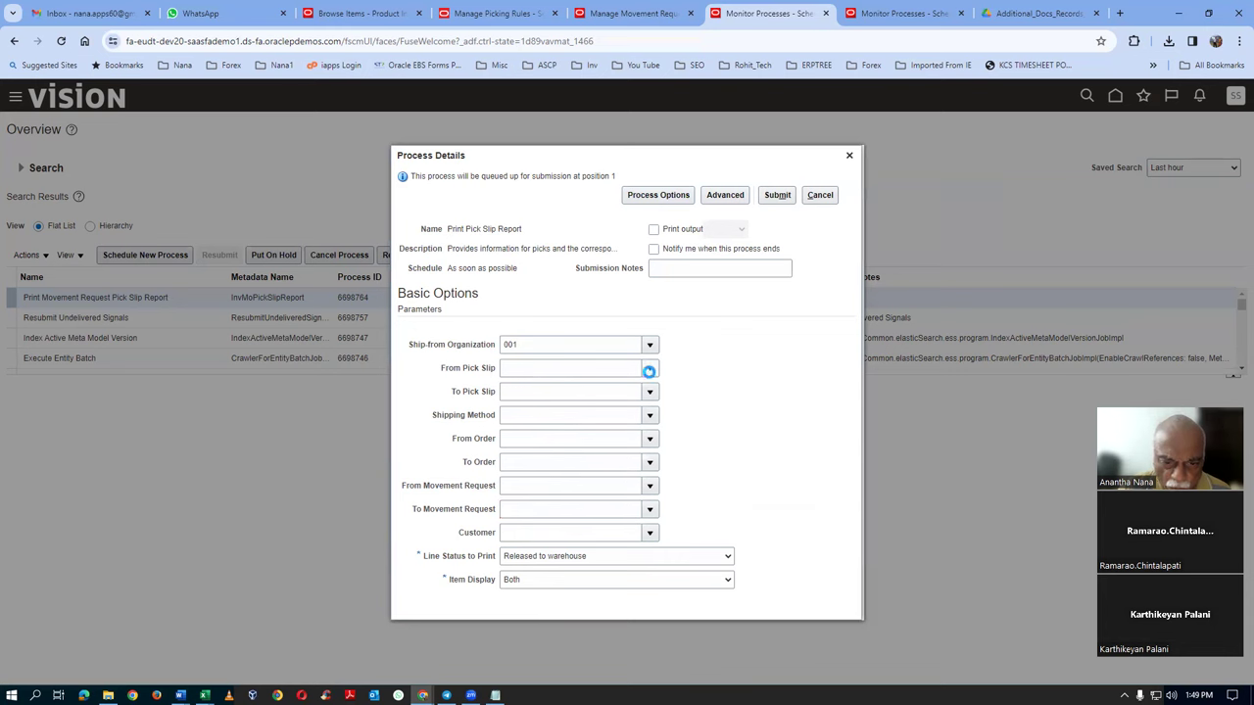
{"action": "scroll", "coordinate": [655, 529], "scroll_direction": "down", "scroll_amount": 2}
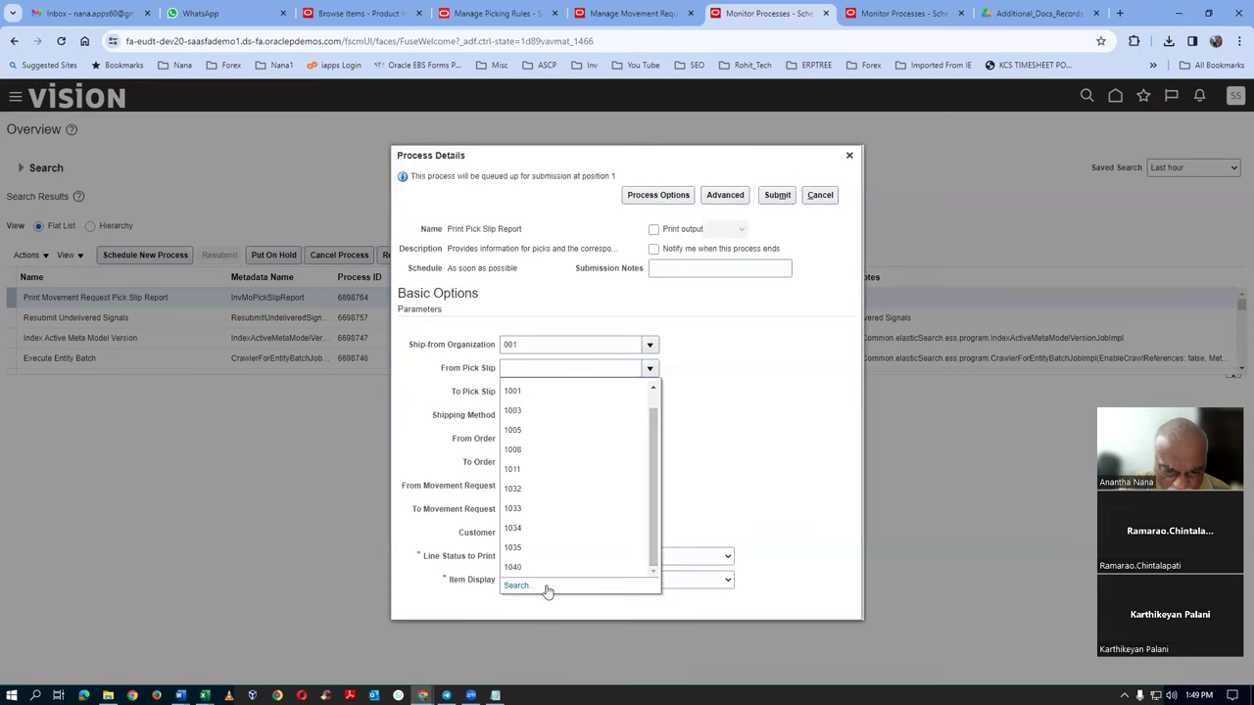
{"action": "left_click", "coordinate": [538, 568]}
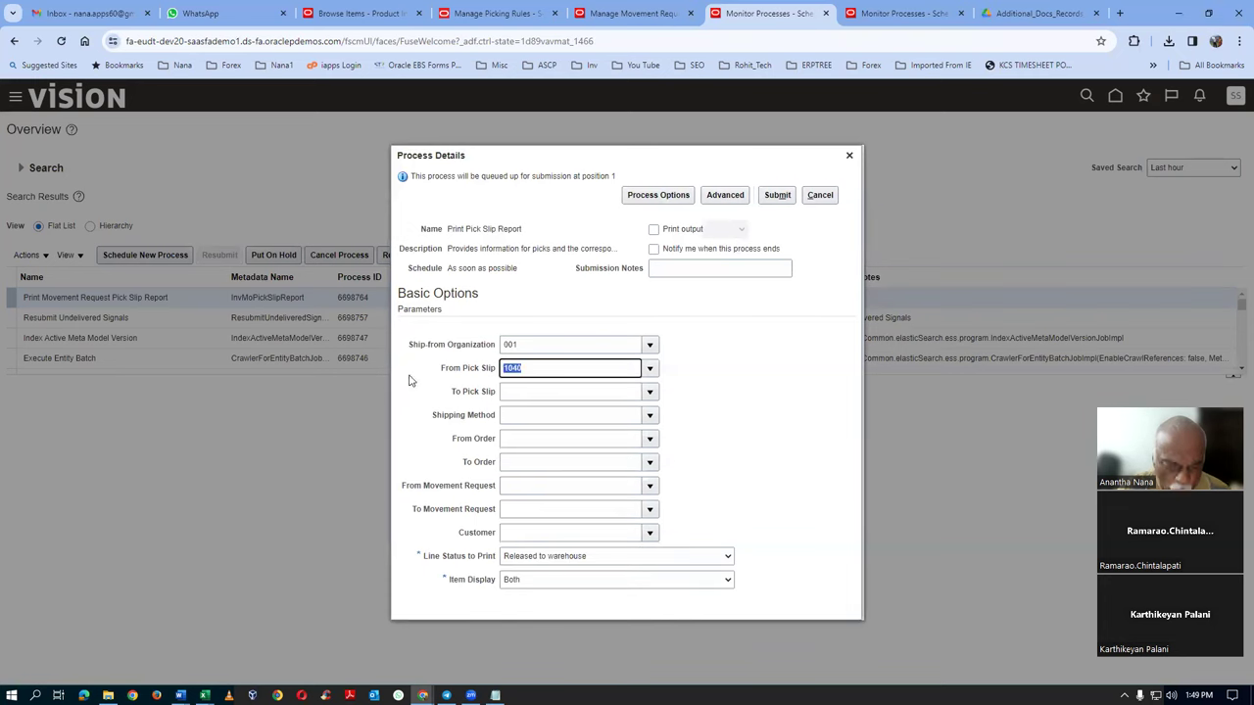
{"action": "left_click", "coordinate": [513, 392]}
{"action": "type", "text": "1040"}
{"action": "left_click", "coordinate": [748, 387]}
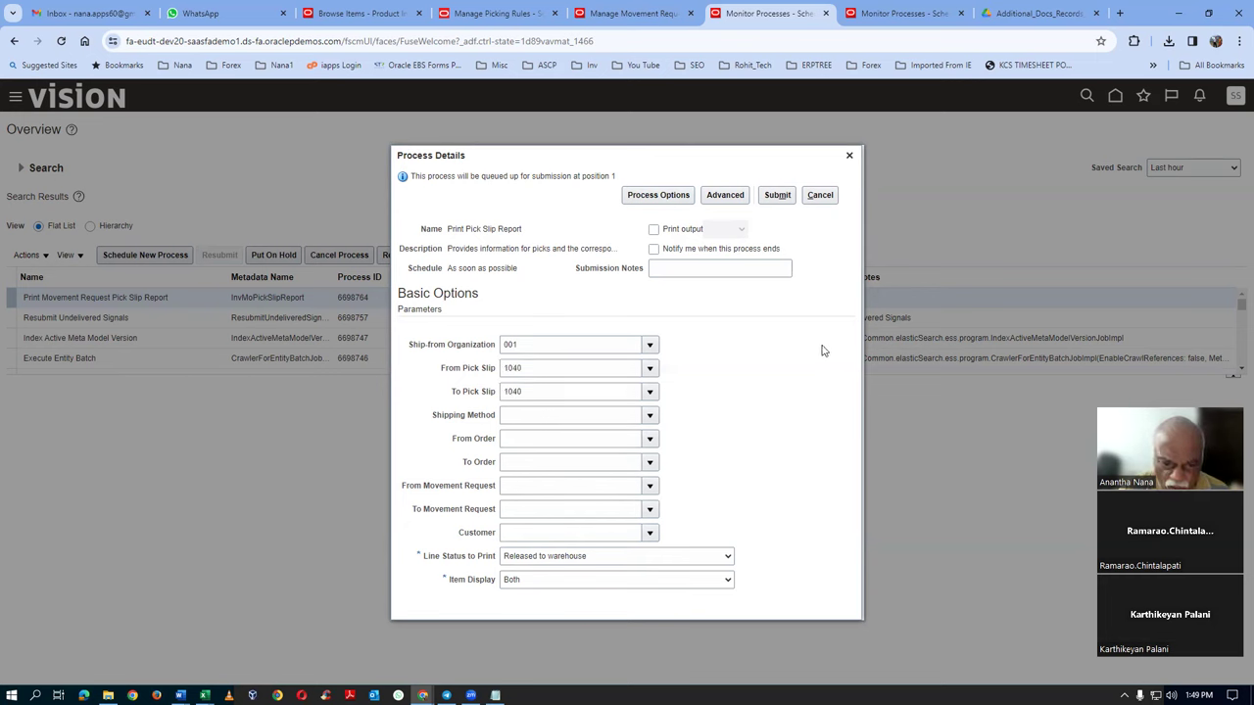
{"action": "left_click", "coordinate": [784, 196]}
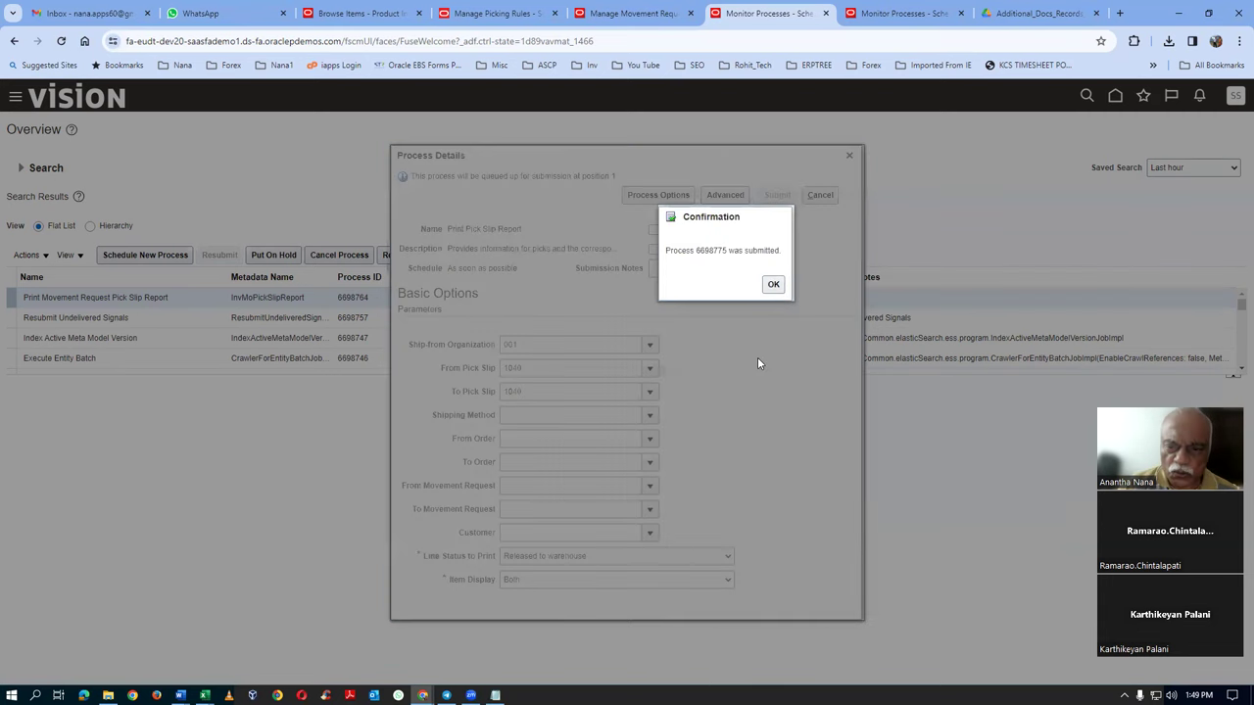
Acknowledge the submission, leave the process details, and refresh the scheduled process list until the Print Pick Slip Report finishes
{"action": "left_click", "coordinate": [771, 284]}
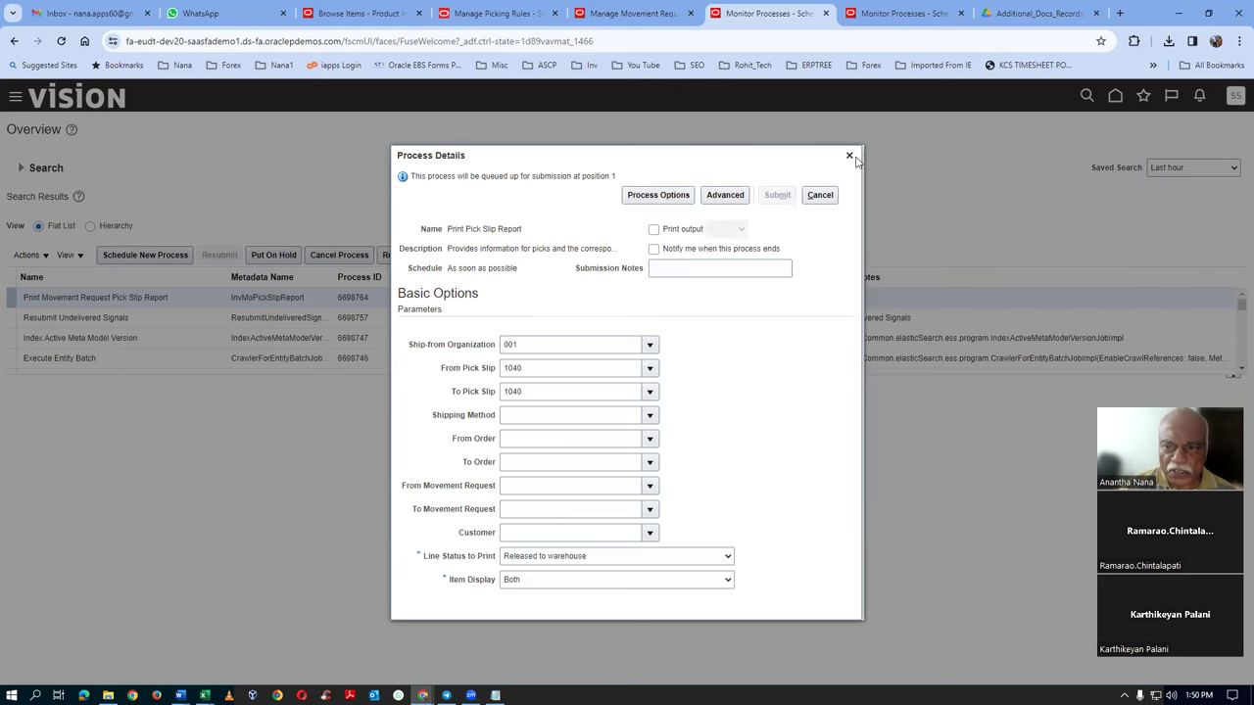
{"action": "left_click", "coordinate": [849, 155]}
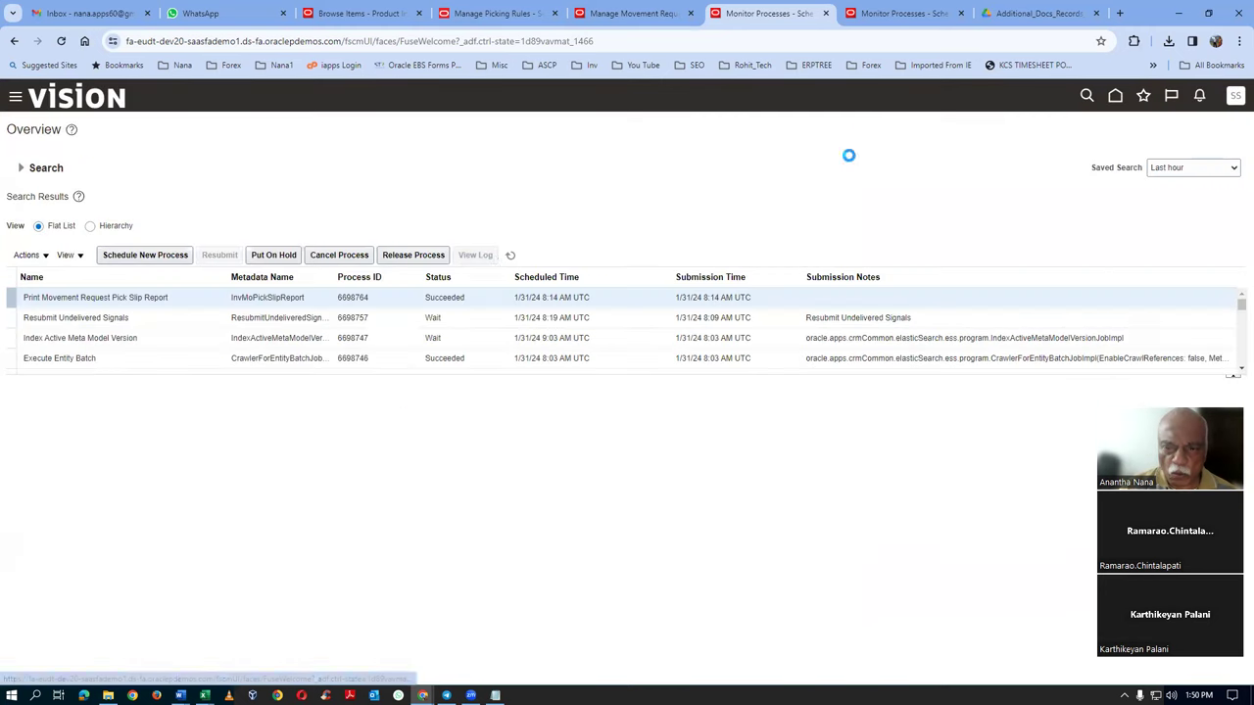
{"action": "left_click", "coordinate": [510, 257]}
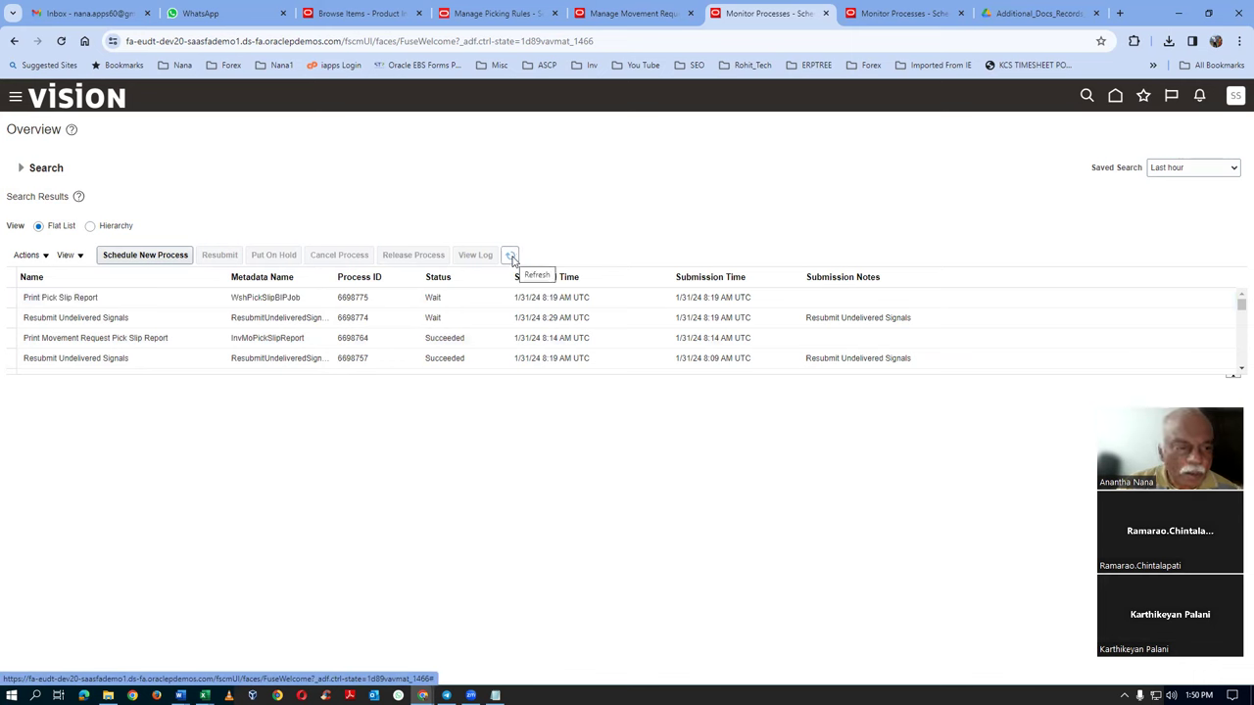
{"action": "left_click", "coordinate": [510, 257]}
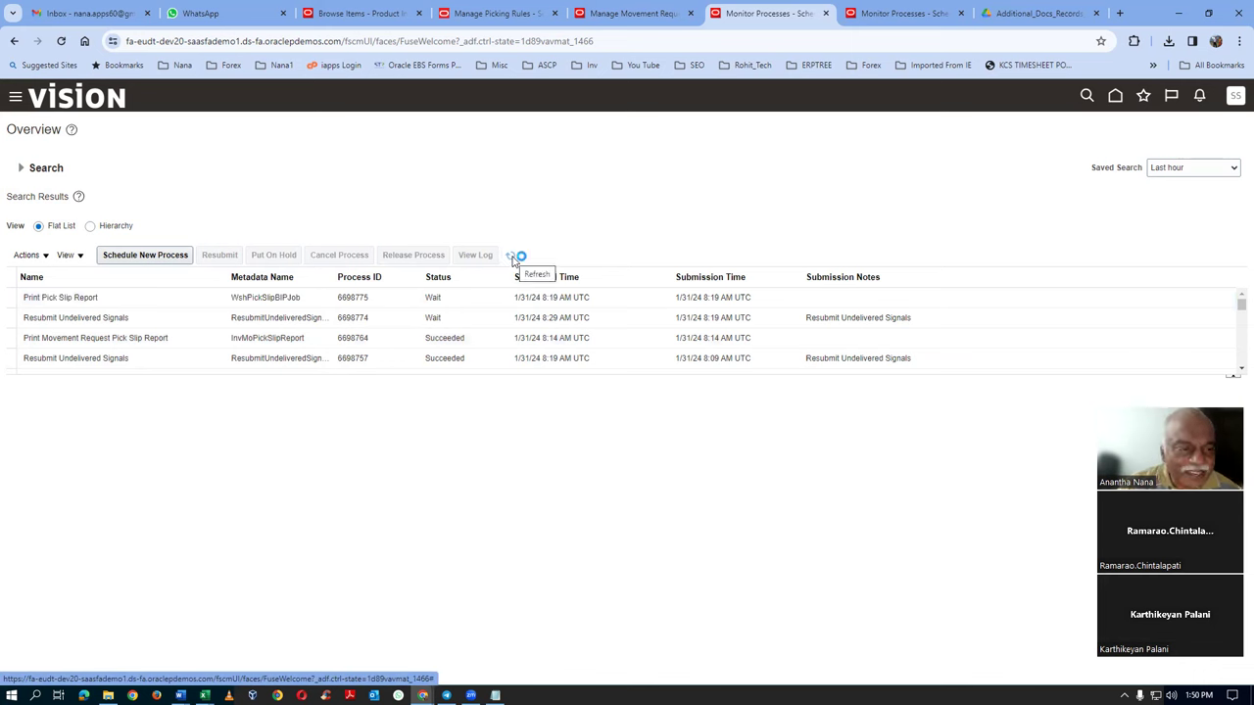
{"action": "left_click", "coordinate": [510, 256]}
{"action": "left_click", "coordinate": [511, 256]}
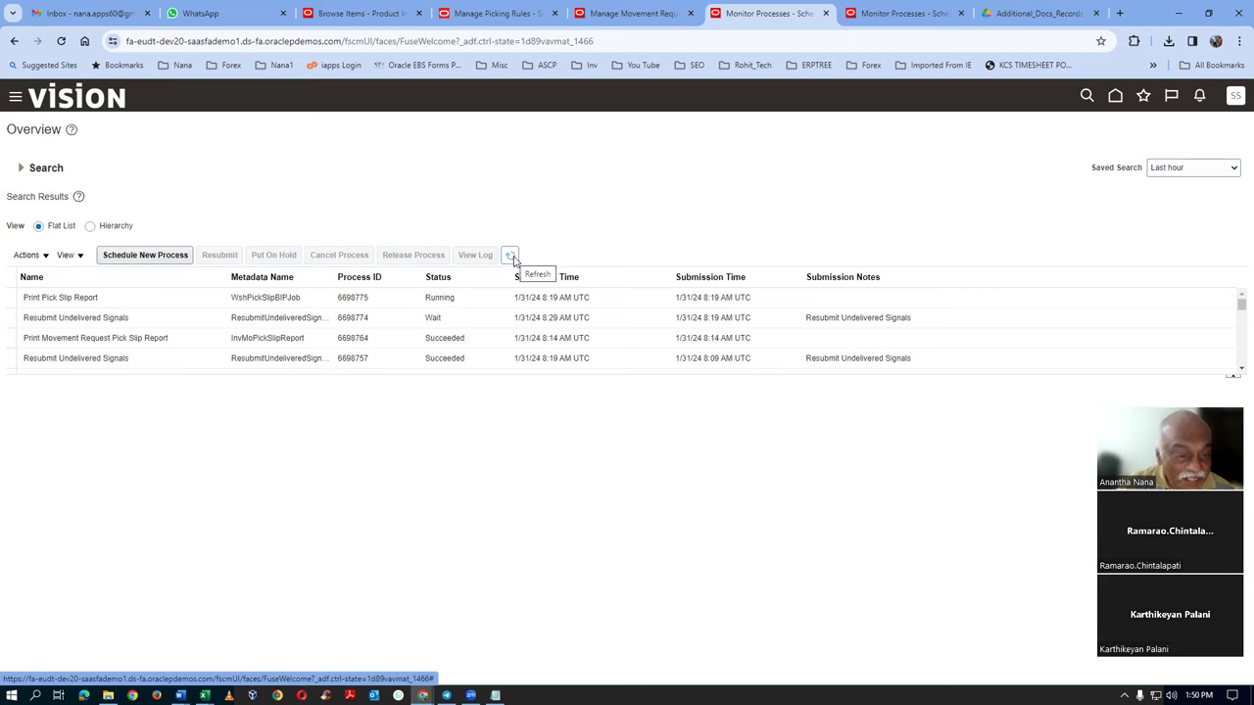
{"action": "left_click", "coordinate": [510, 256]}
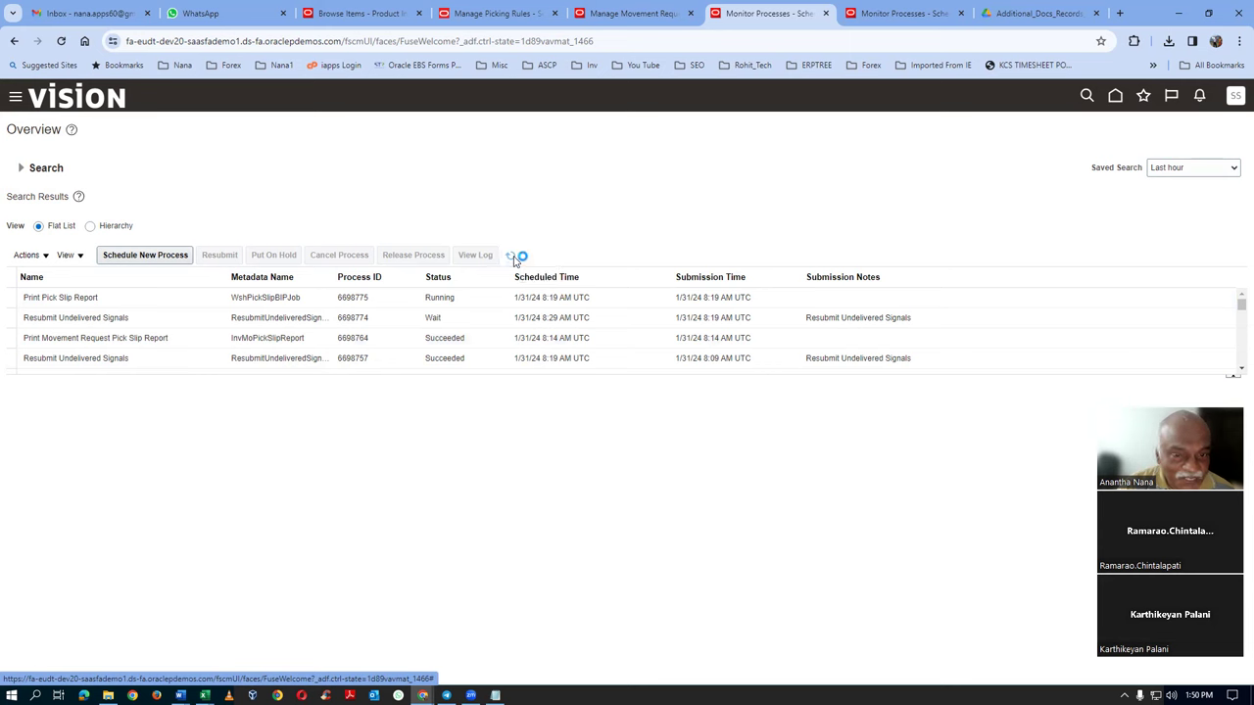
{"action": "left_click", "coordinate": [511, 256]}
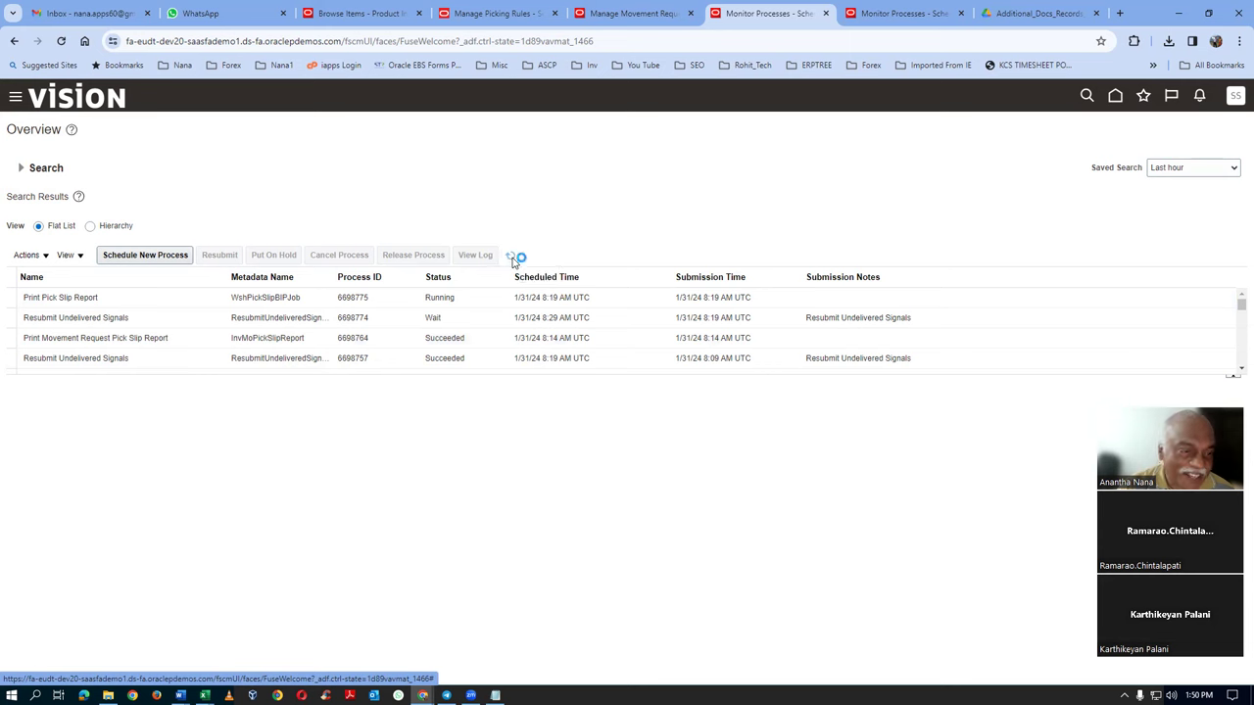
{"action": "left_click", "coordinate": [510, 256]}
{"action": "left_click", "coordinate": [510, 256]}
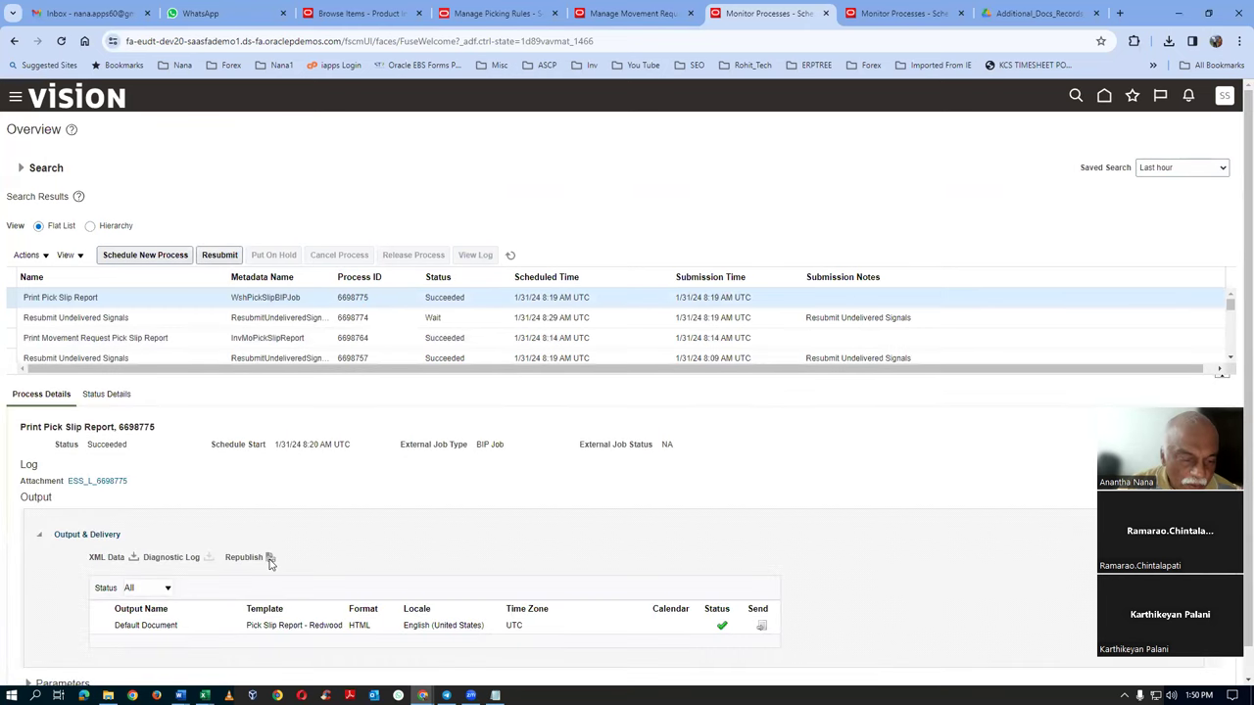
Republish the Print Pick Slip Report output, export it as PDF, and view the downloaded file before closing it
{"action": "left_click", "coordinate": [270, 558]}
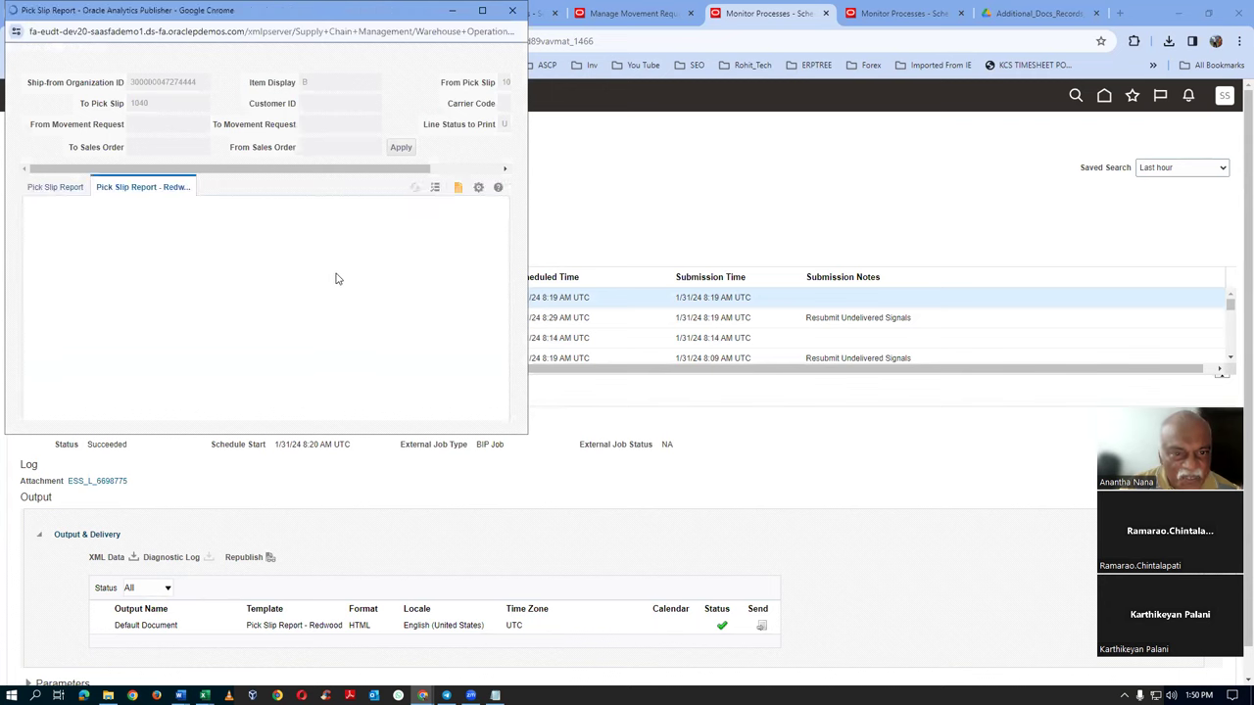
{"action": "left_click", "coordinate": [478, 187]}
{"action": "mouse_move", "coordinate": [446, 206]}
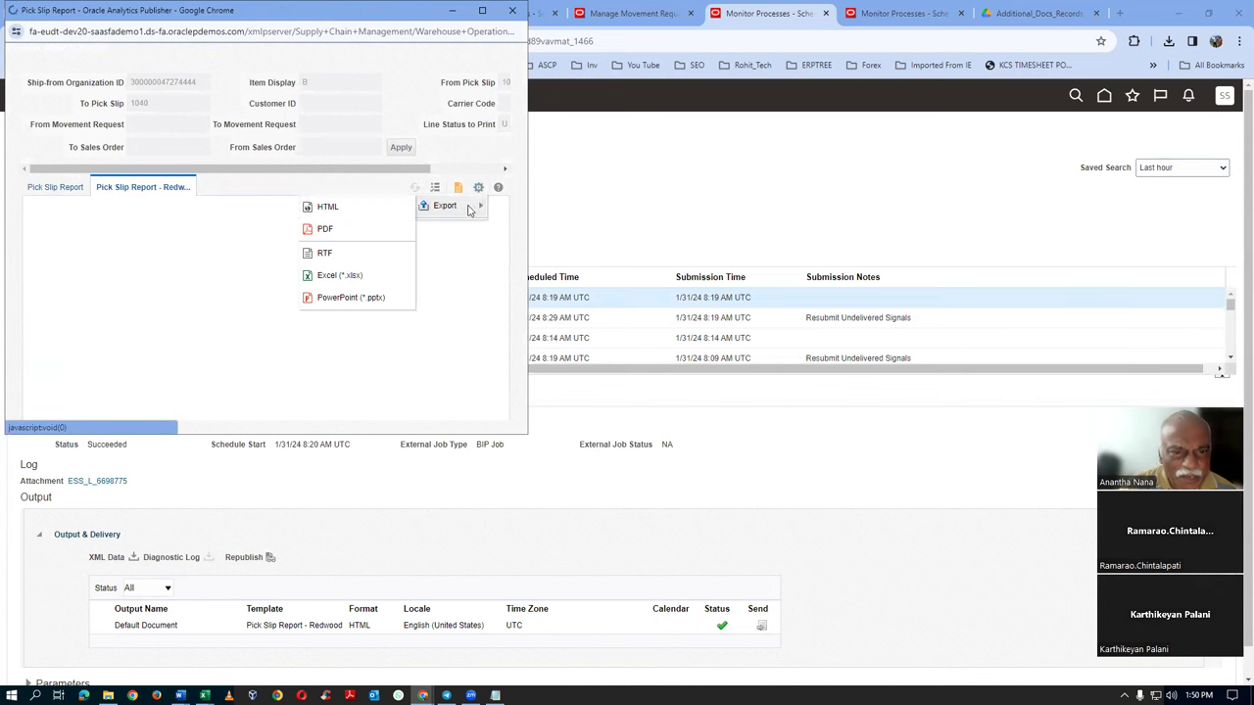
{"action": "left_click", "coordinate": [326, 229]}
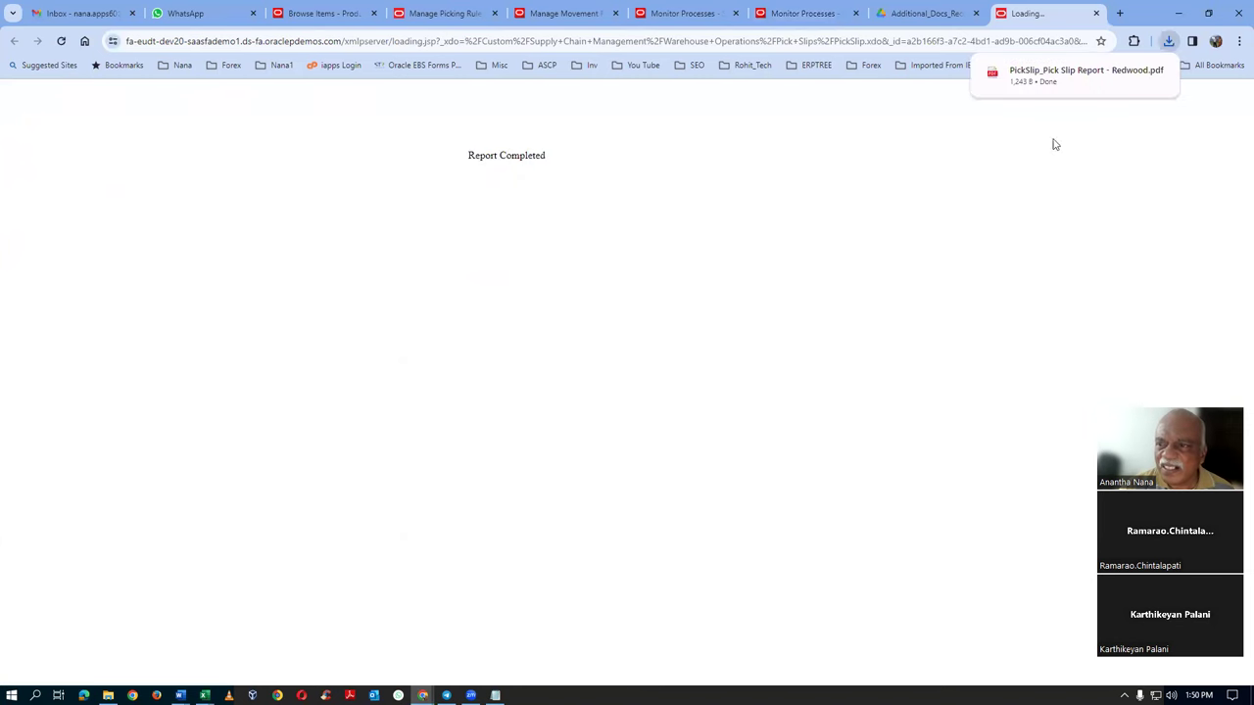
{"action": "left_click", "coordinate": [1051, 80]}
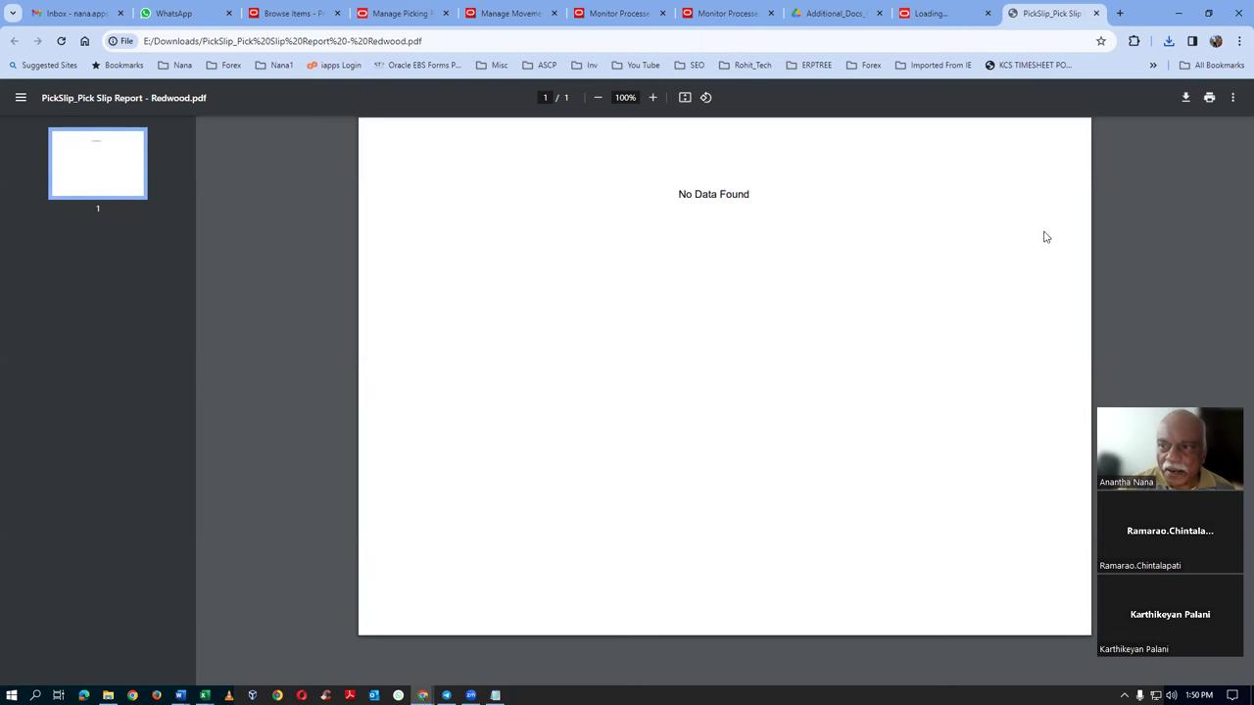
{"action": "left_click", "coordinate": [1096, 13]}
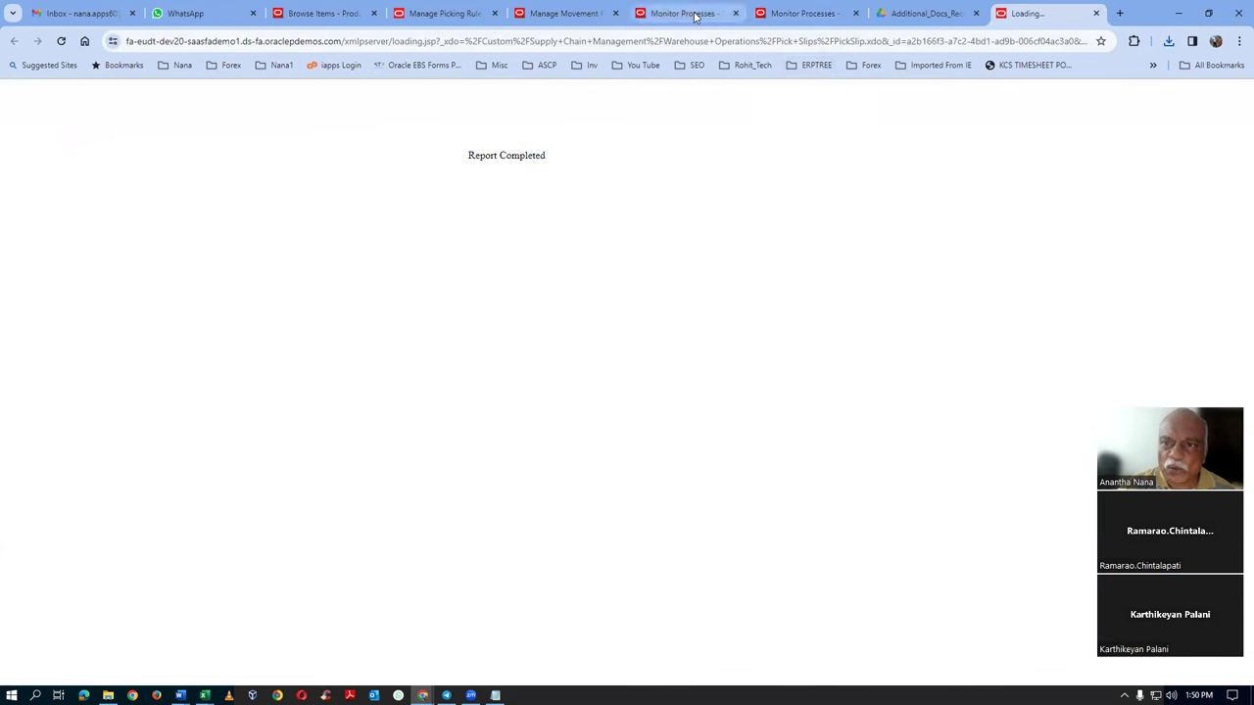
In the second Monitor Processes session, go to Inventory Management and open the Confirm Pick Slips task for picks
{"action": "left_click", "coordinate": [801, 13]}
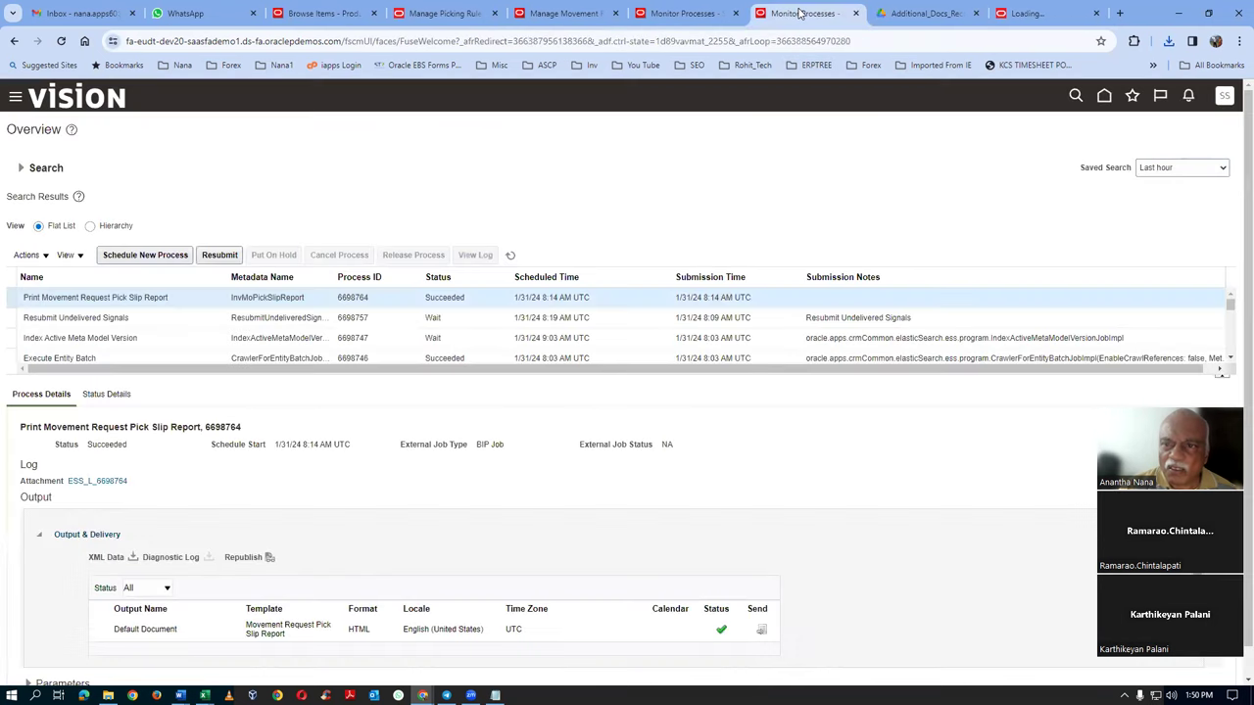
{"action": "left_click", "coordinate": [1104, 97]}
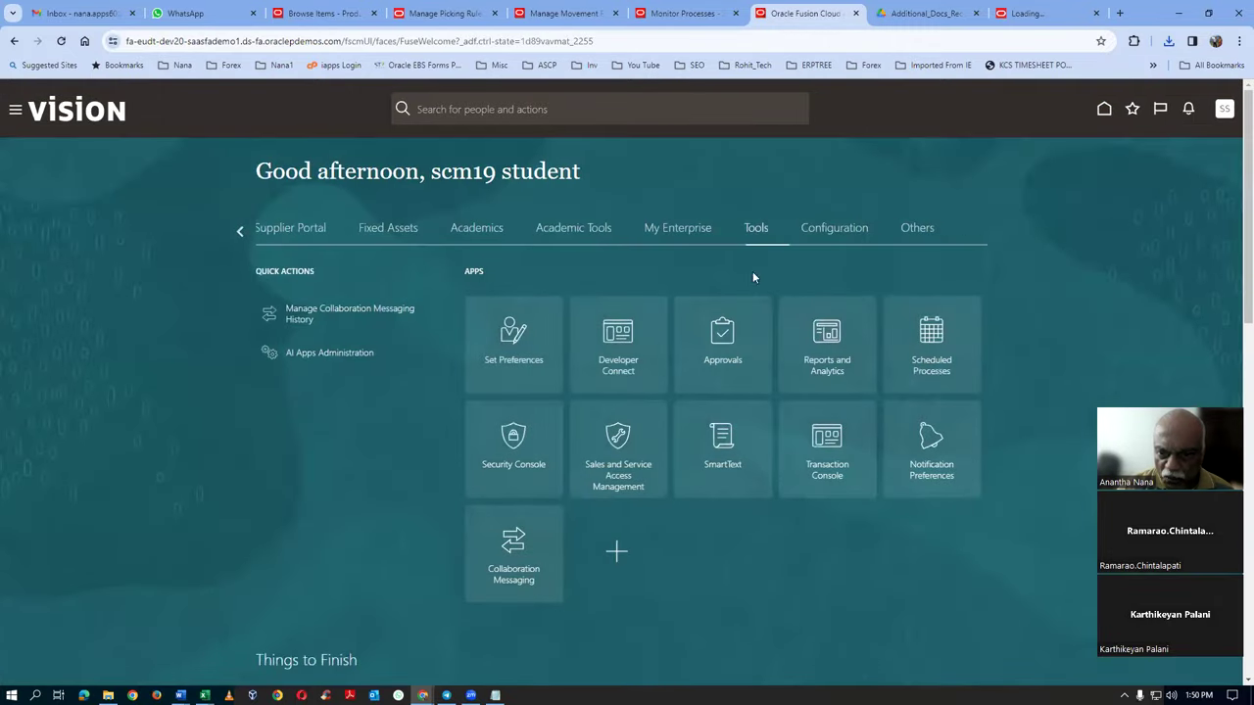
{"action": "left_click", "coordinate": [239, 232]}
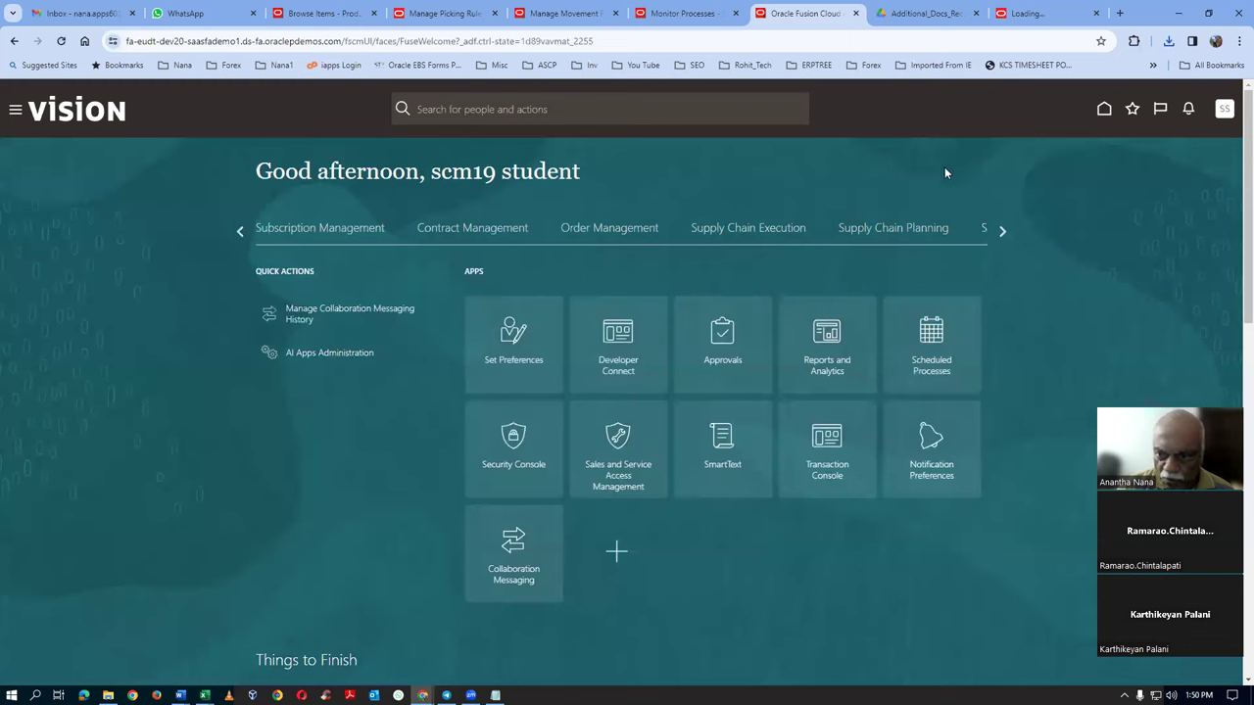
{"action": "left_click", "coordinate": [740, 235]}
{"action": "left_click", "coordinate": [925, 365]}
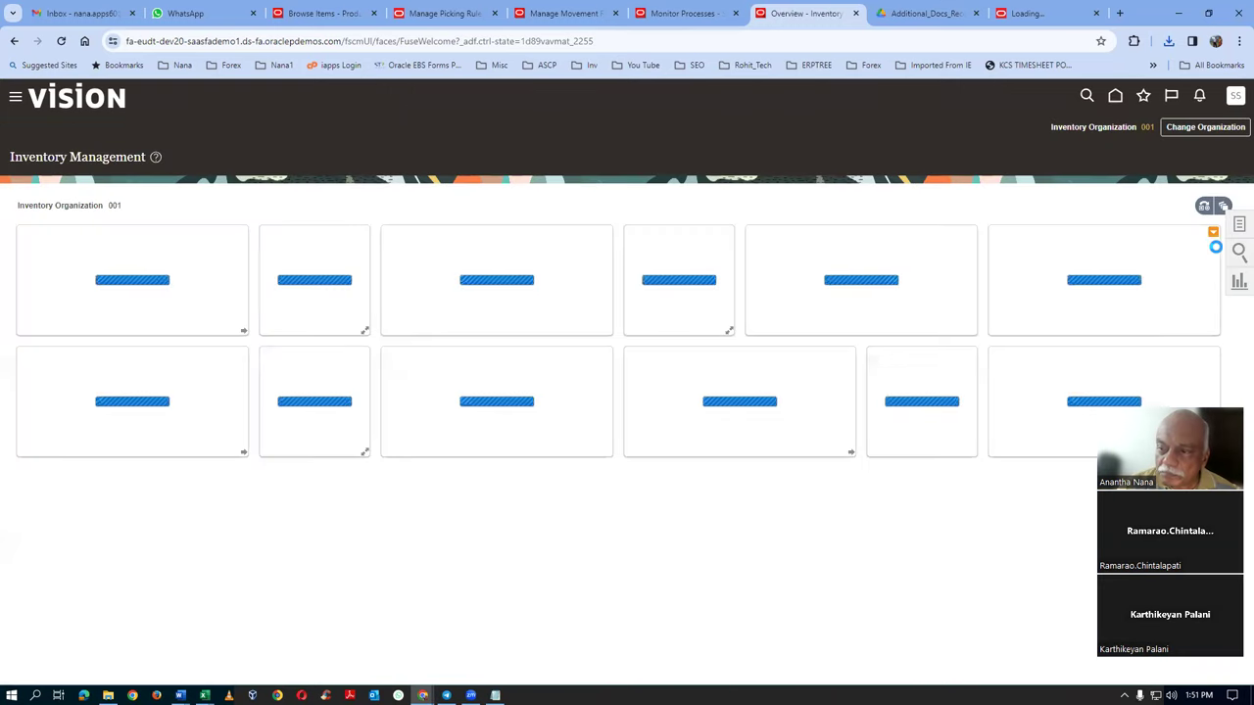
{"action": "left_click", "coordinate": [1238, 227]}
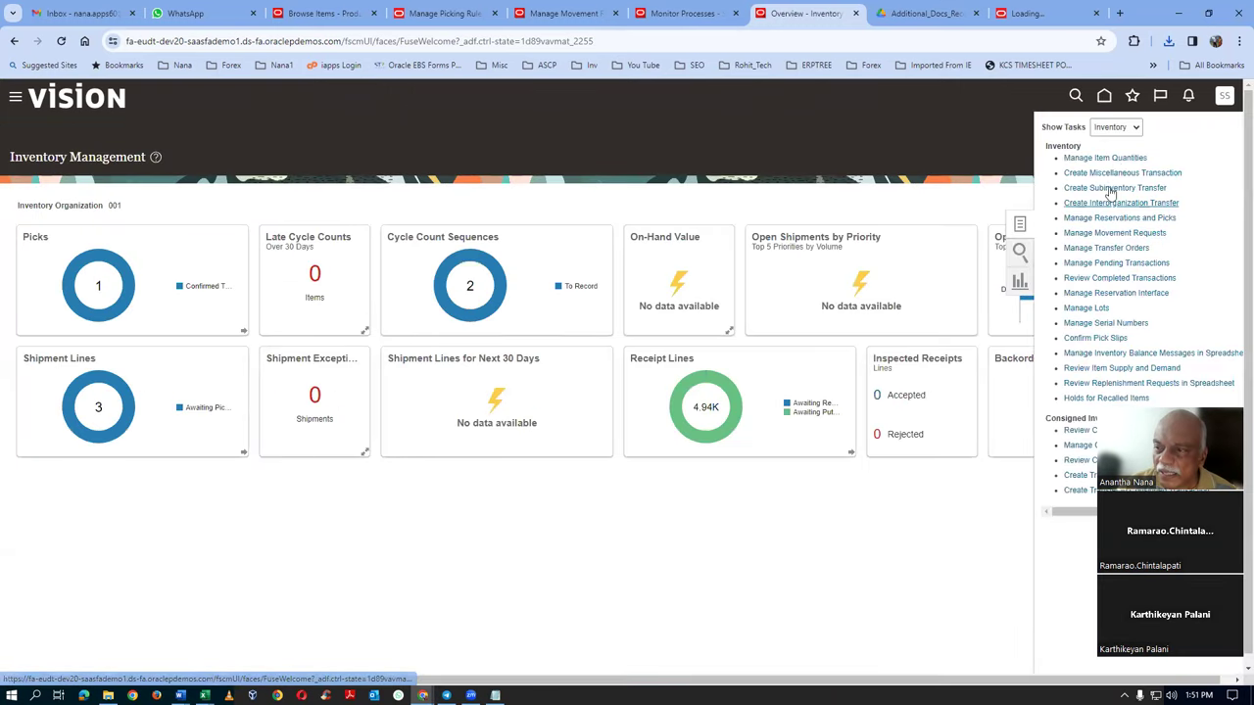
{"action": "left_click", "coordinate": [1113, 127]}
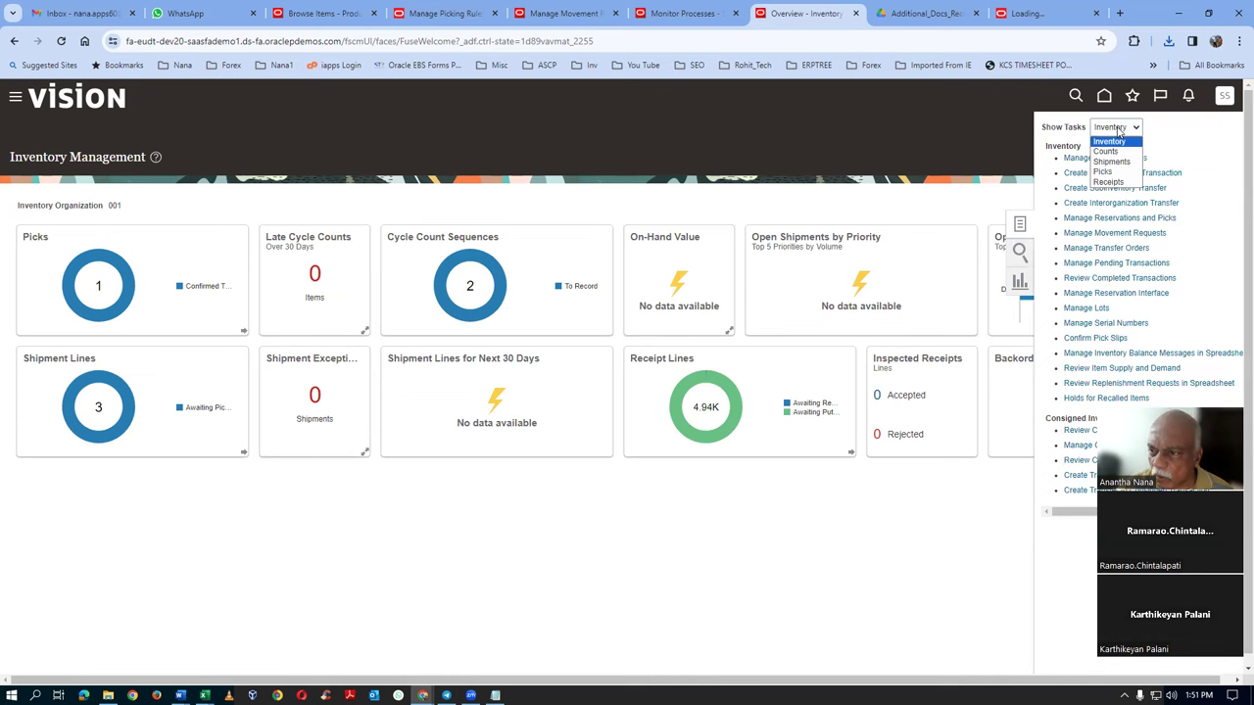
{"action": "left_click", "coordinate": [1119, 176]}
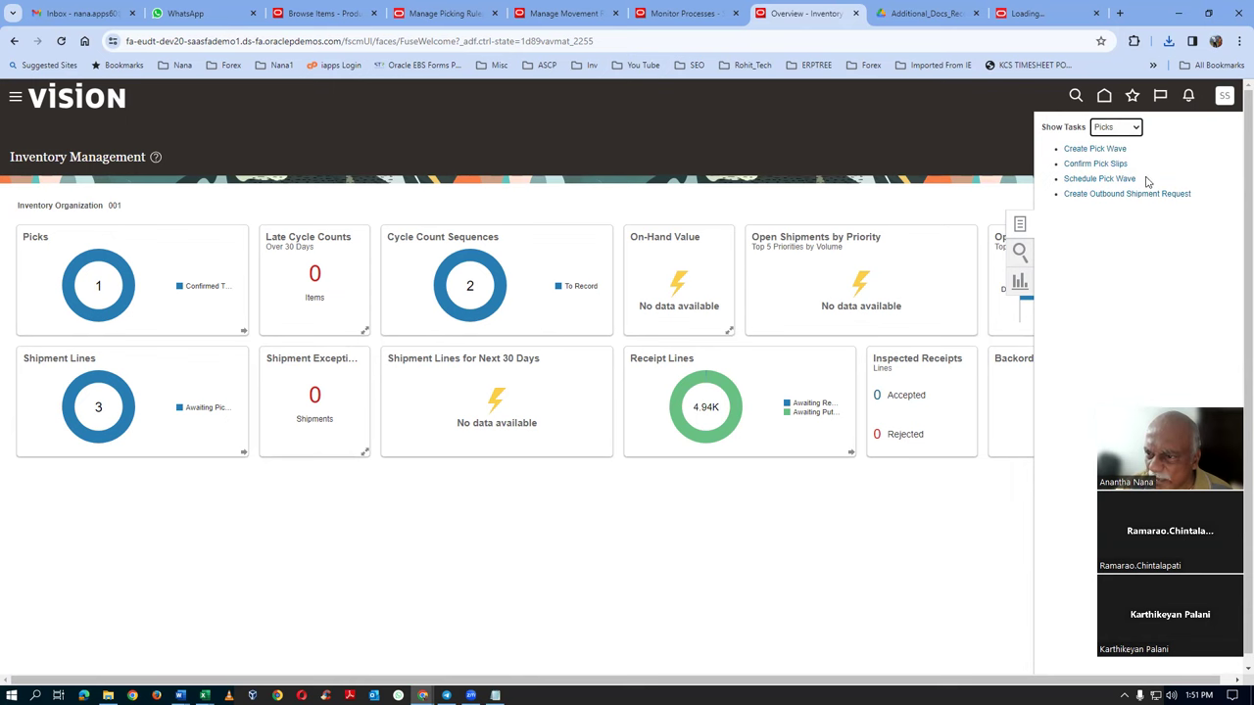
{"action": "left_click", "coordinate": [1096, 164]}
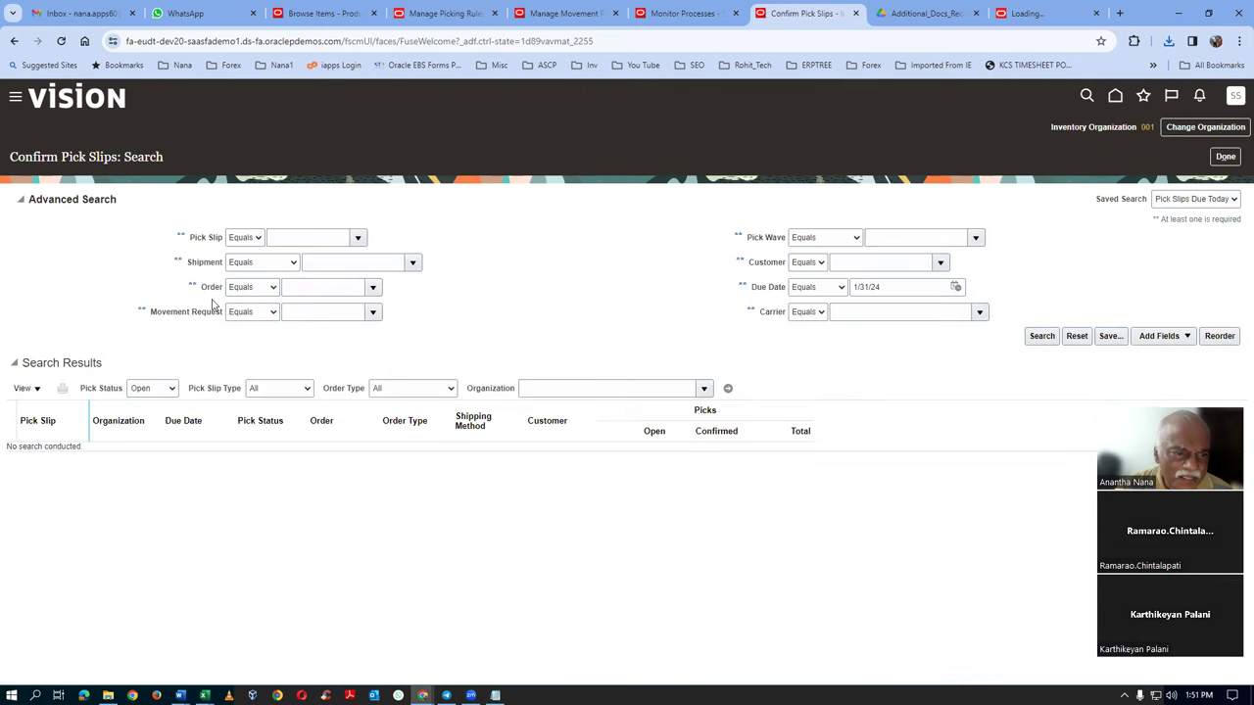
Search the pick slips for movement request t01_1 with due date 1/31/24, and leave the Confirm Pick Slips page
{"action": "left_click", "coordinate": [314, 312]}
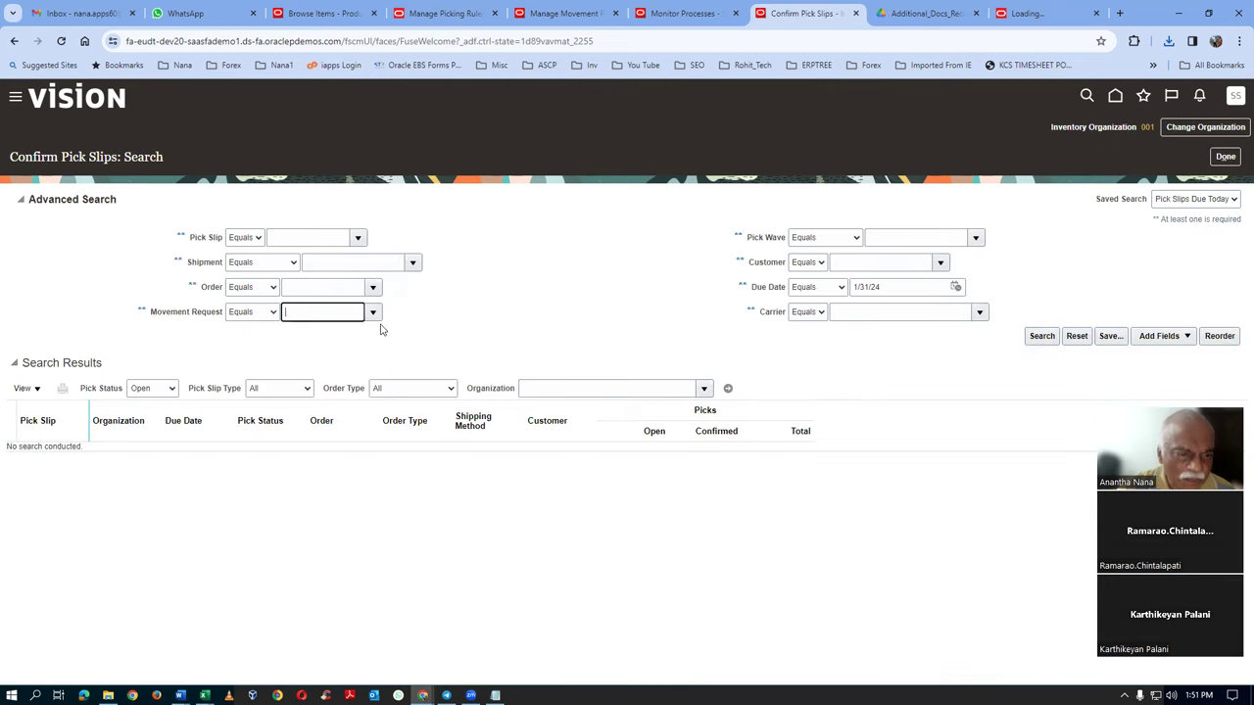
{"action": "type", "text": "t01_1"}
{"action": "key", "text": "Tab"}
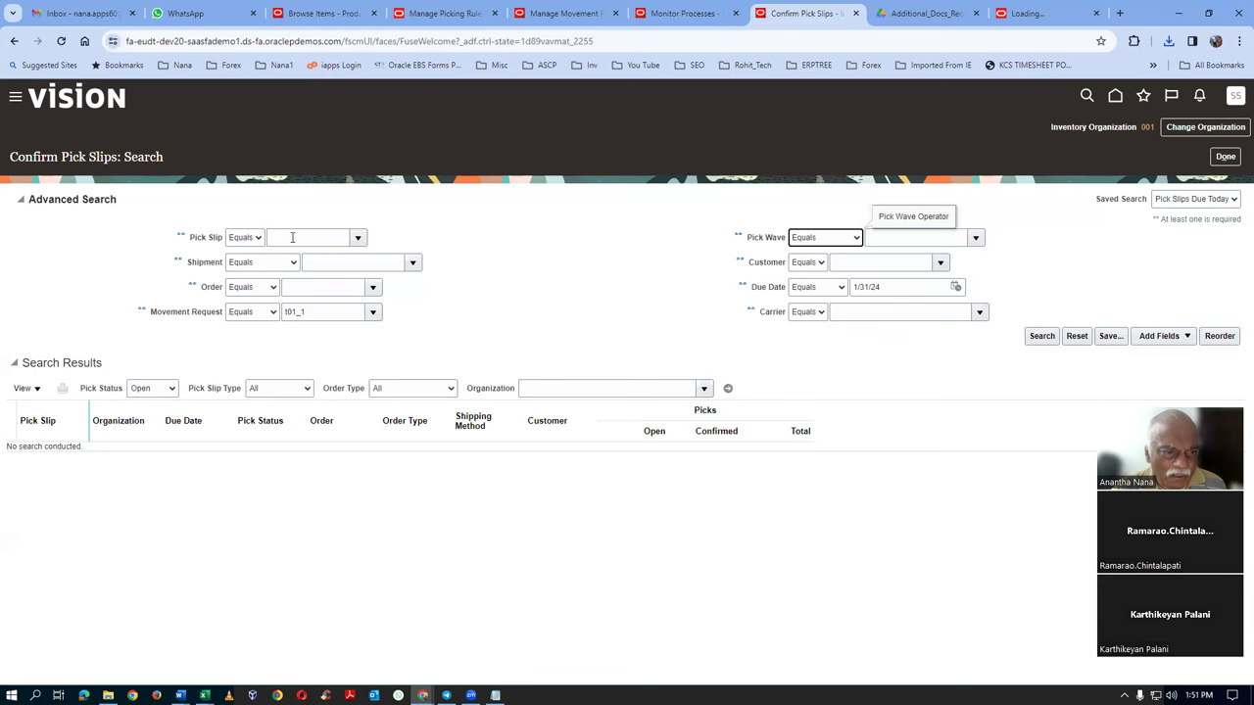
{"action": "left_click", "coordinate": [253, 262]}
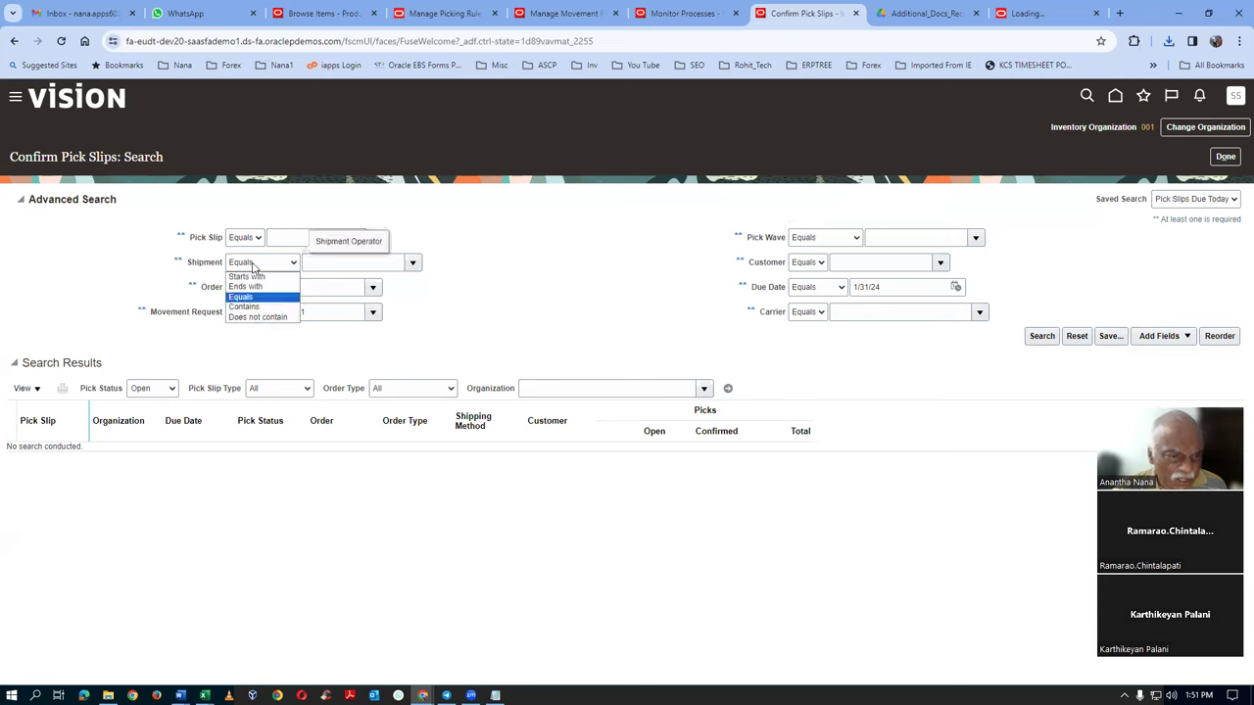
{"action": "left_click", "coordinate": [253, 263]}
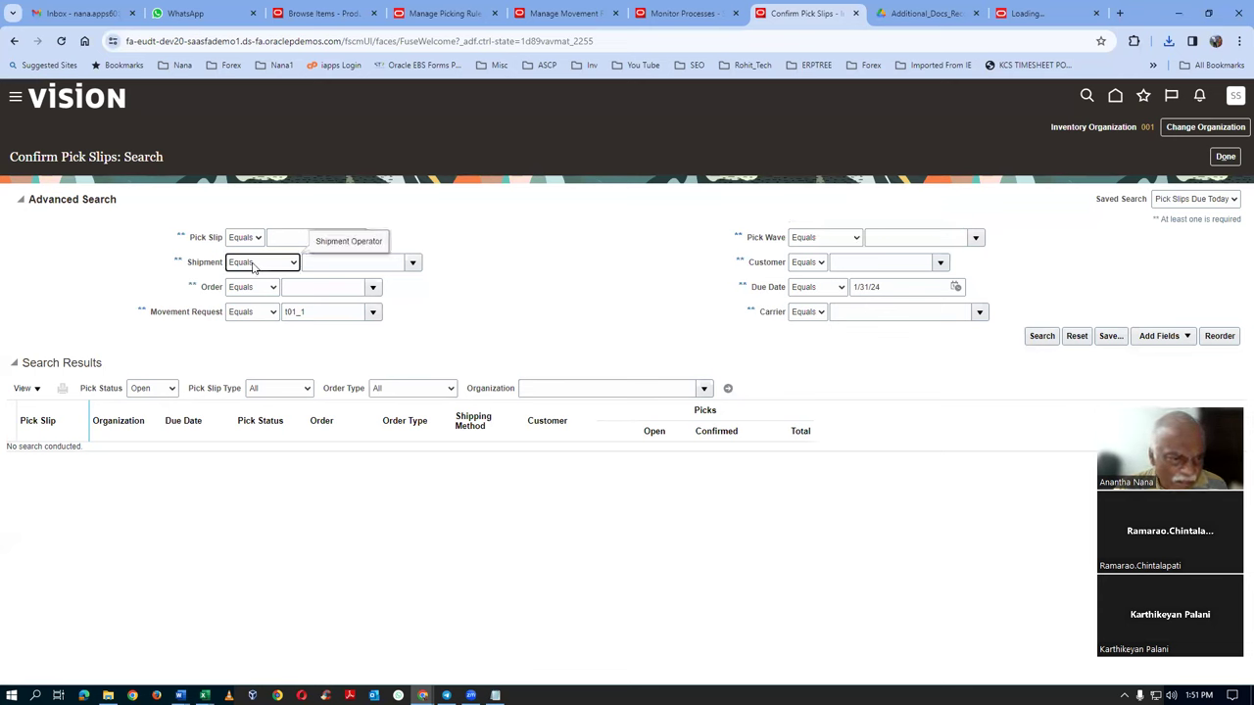
{"action": "left_click", "coordinate": [1040, 338]}
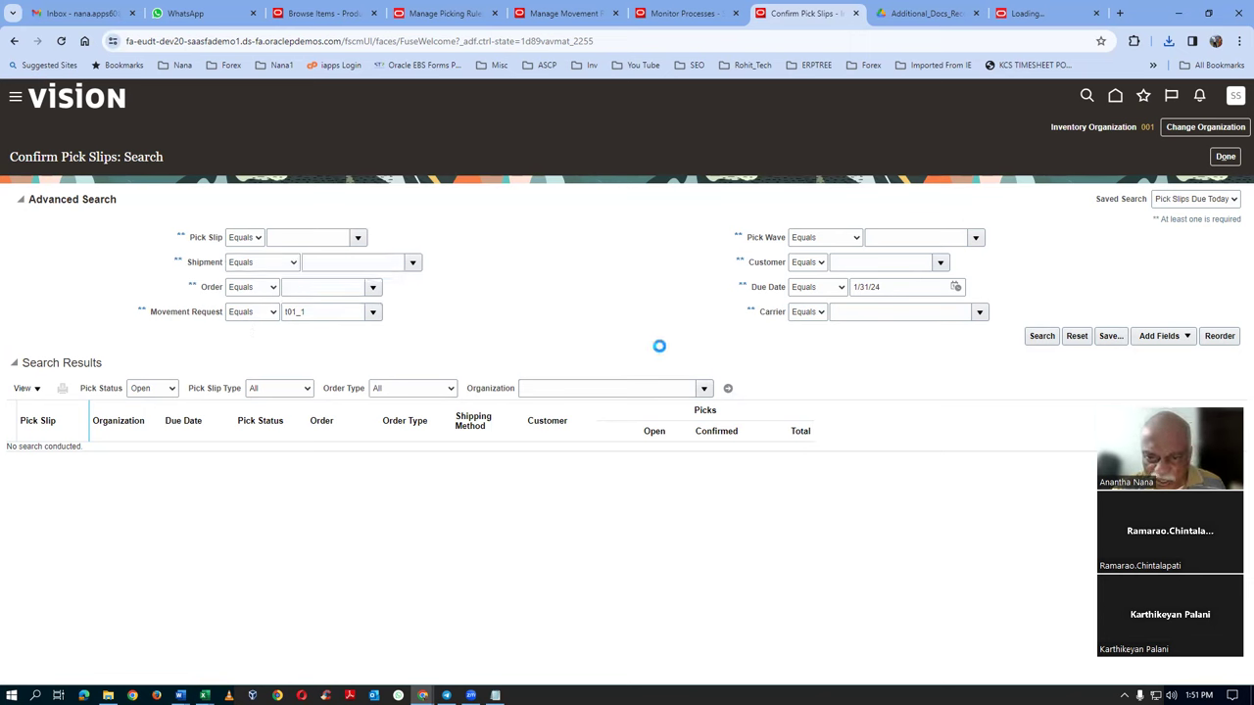
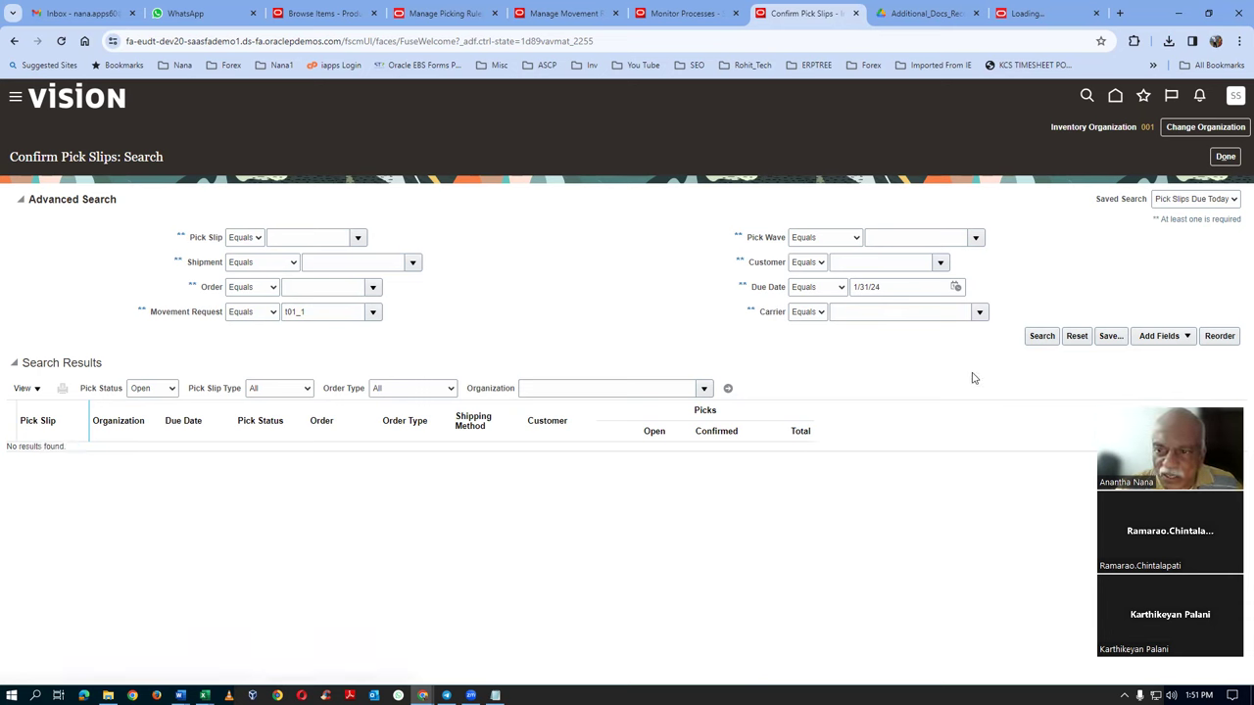
{"action": "left_click", "coordinate": [1225, 157]}
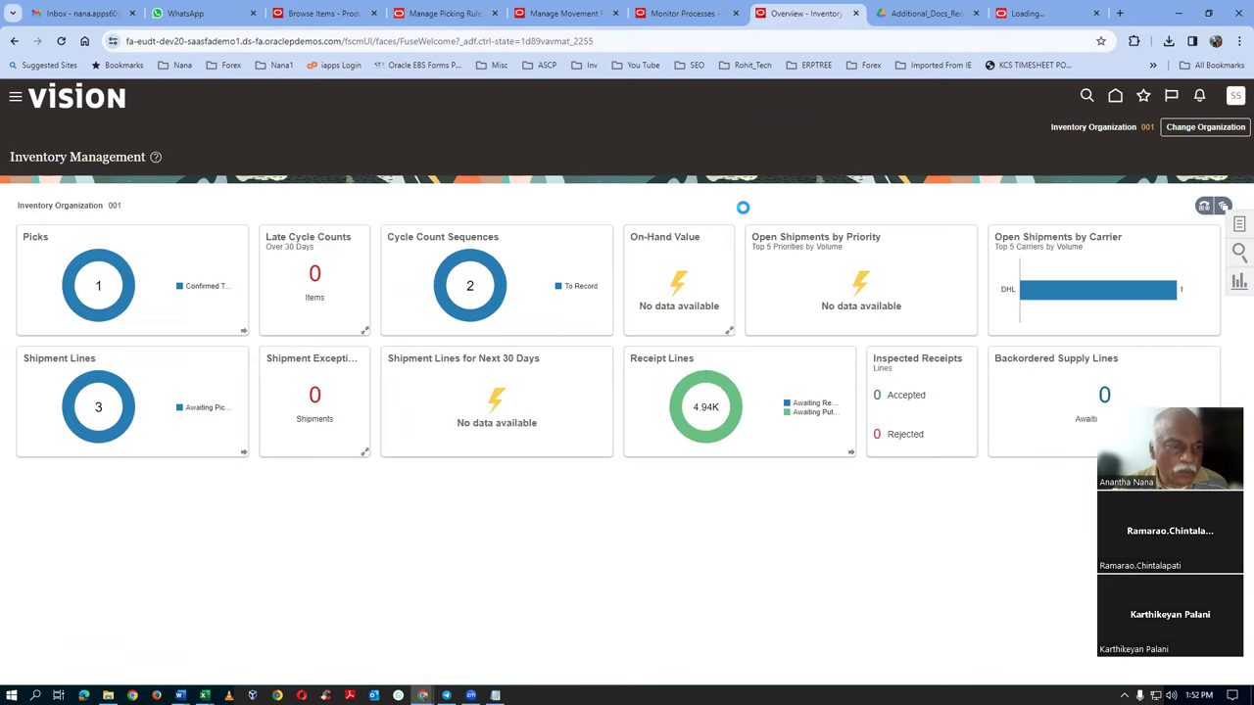
{"action": "left_click", "coordinate": [512, 10]}
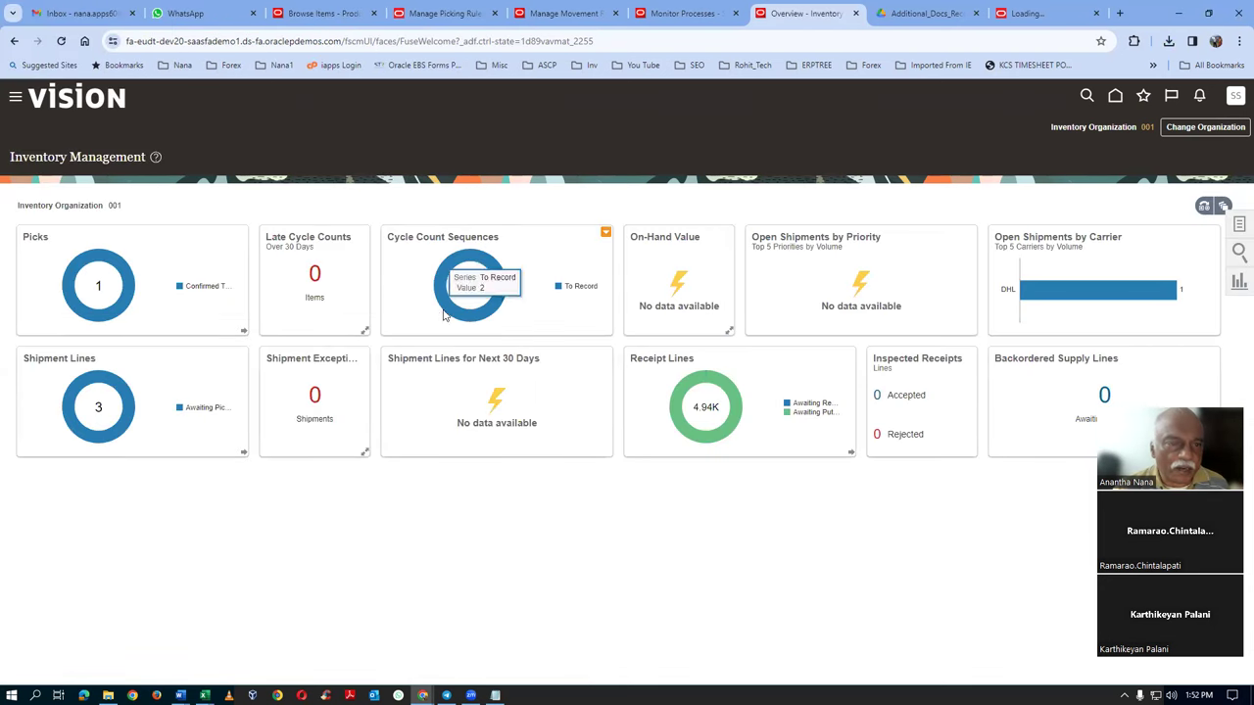
Switch to the 12_Lot_Revision_Exercise workbook in Excel and compare the rows for revisions A and A1
{"action": "key", "text": "alt+Tab"}
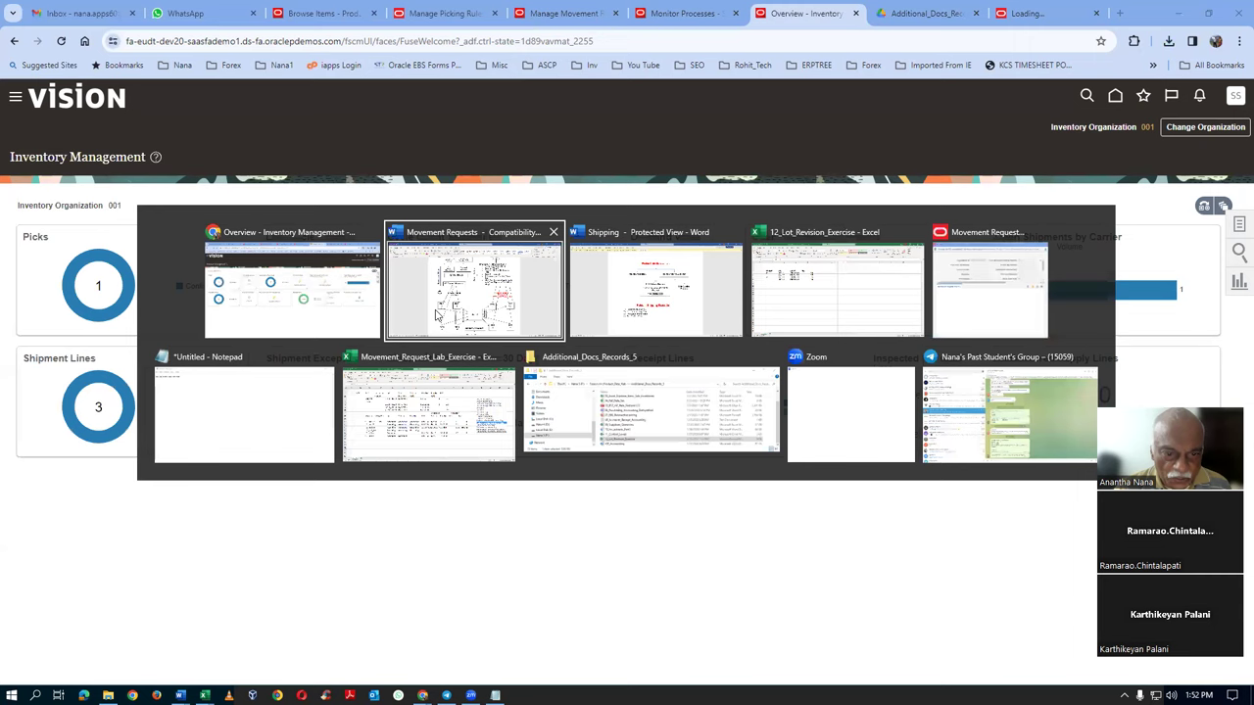
{"action": "key", "text": "alt+Tab"}
{"action": "key", "text": "alt+Tab"}
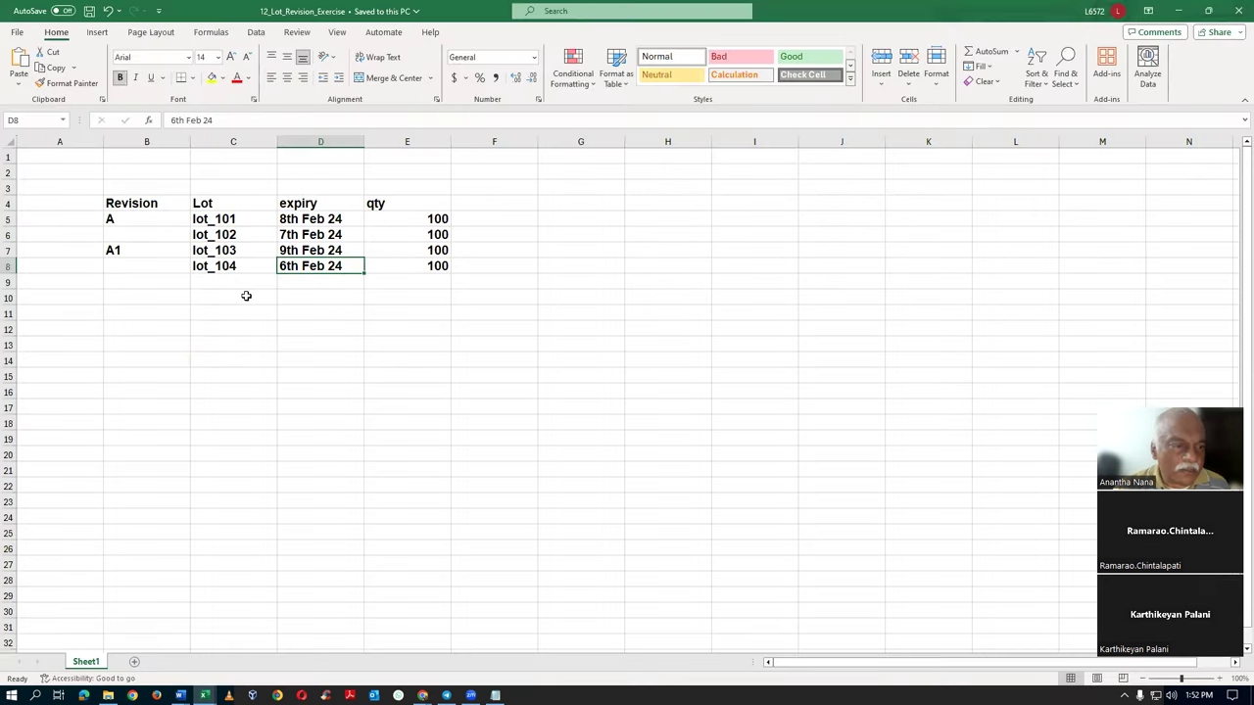
{"action": "left_click", "coordinate": [132, 252]}
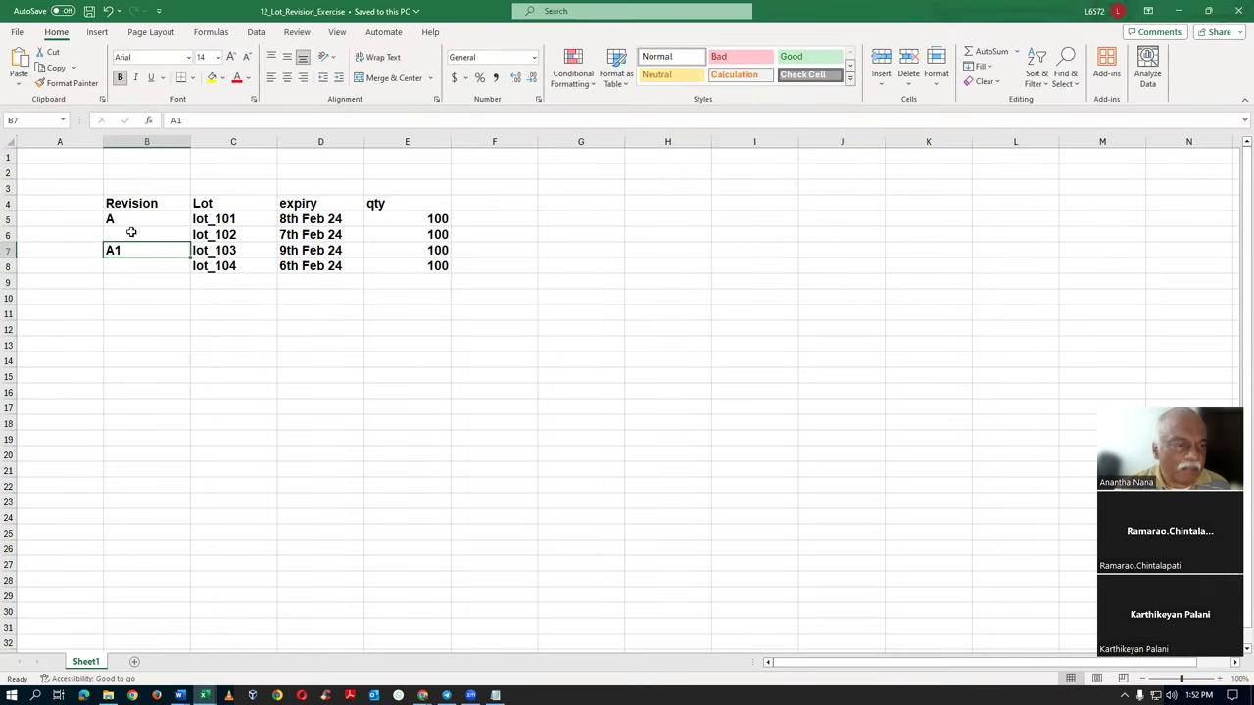
{"action": "left_click", "coordinate": [137, 219]}
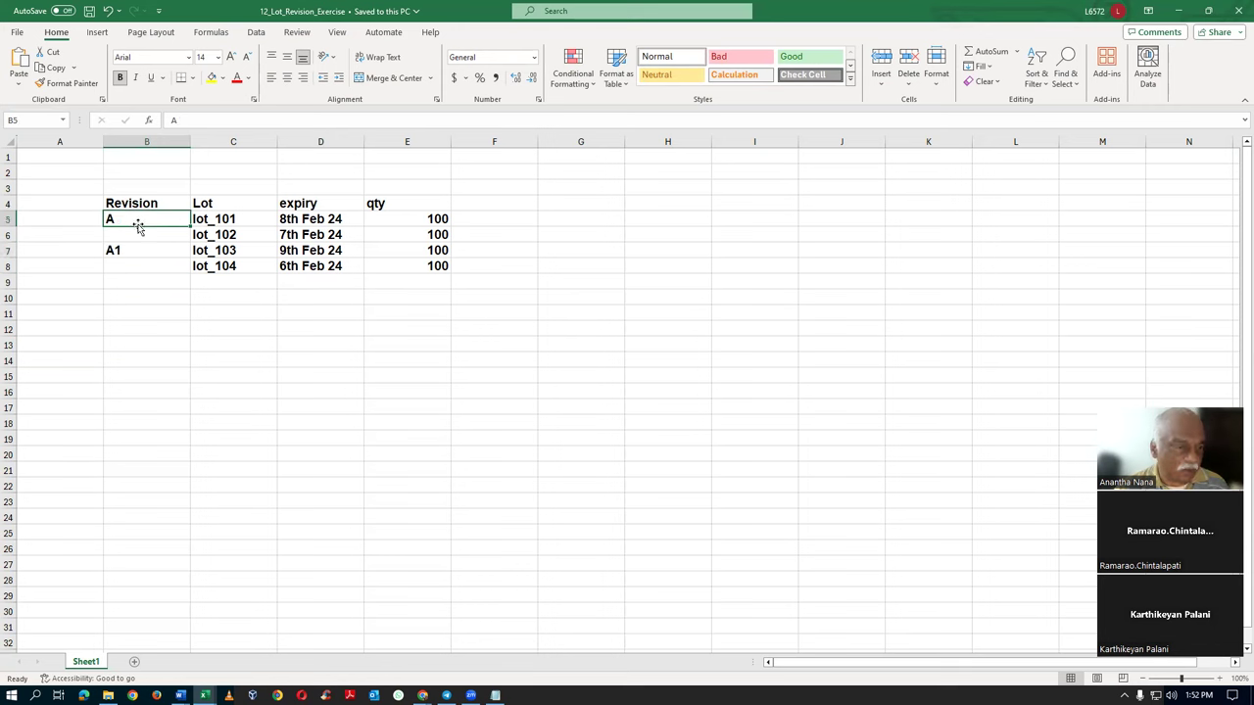
{"action": "left_click", "coordinate": [160, 255]}
{"action": "left_click", "coordinate": [148, 215]}
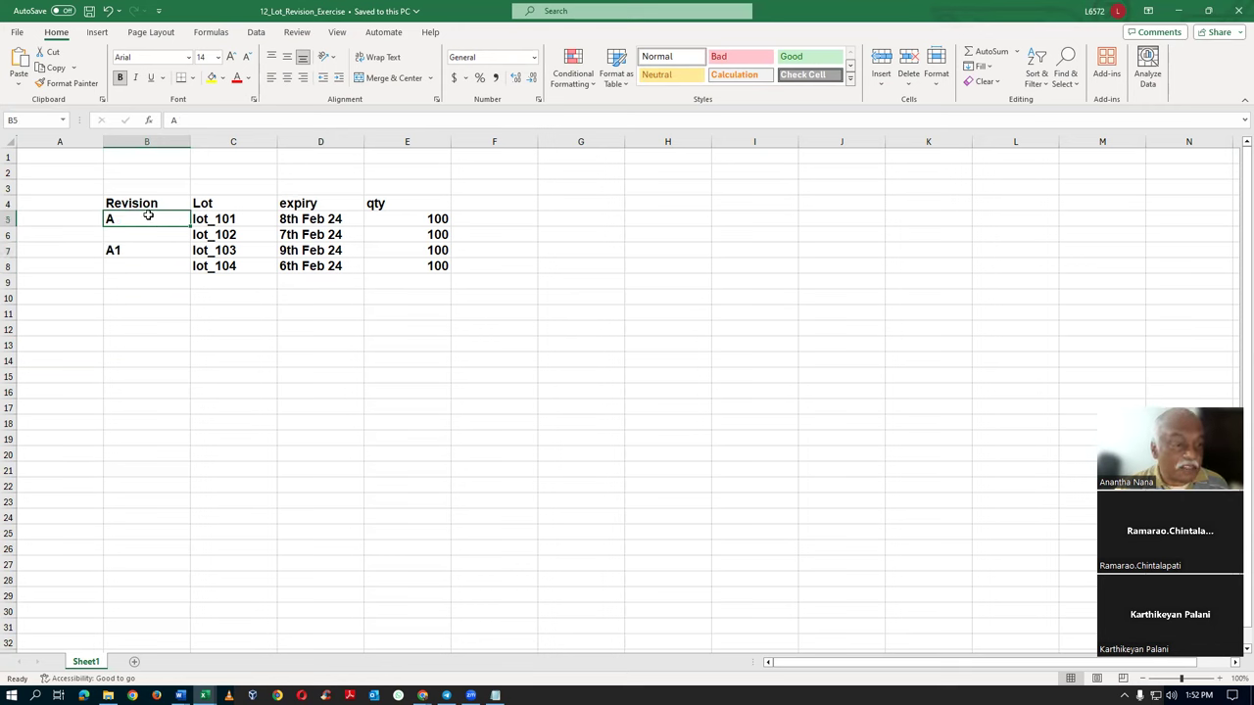
{"action": "left_click", "coordinate": [150, 254]}
{"action": "left_click", "coordinate": [148, 222]}
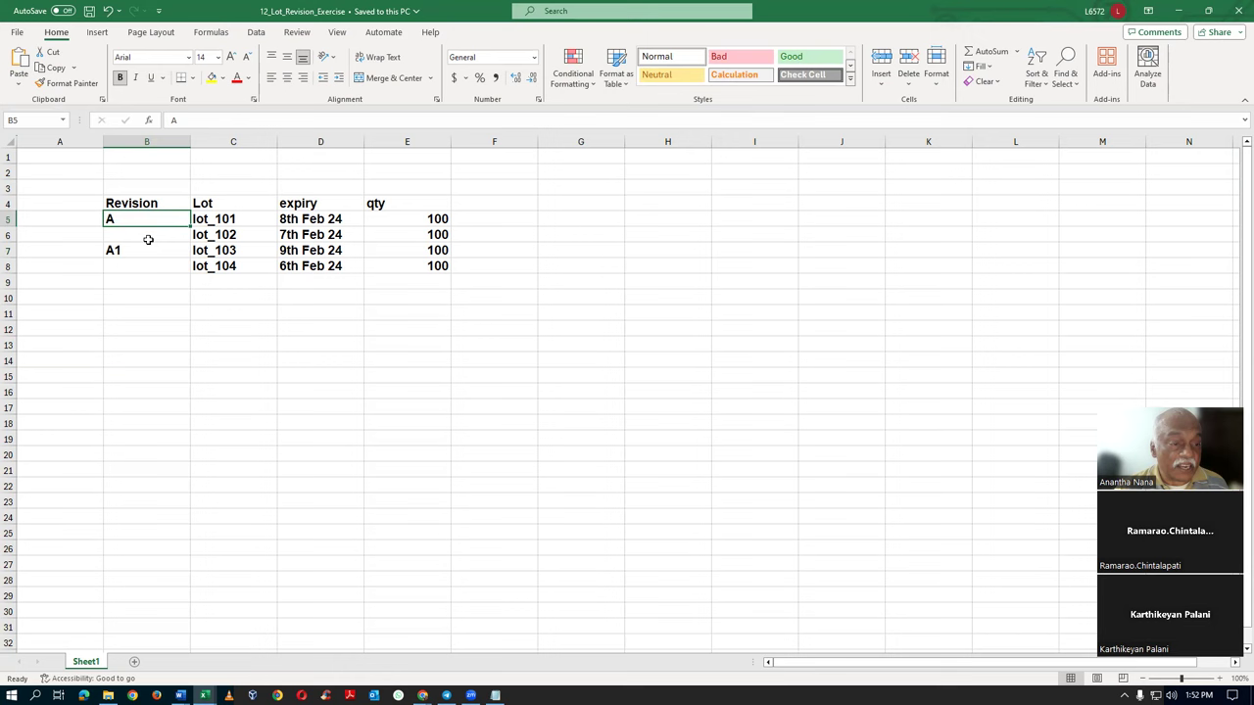
Switch to the browser's Manage Picking Rules session, check the organization 001 assignment of t01_picking_rule, and return to the picking rules list
{"action": "key", "text": "alt+Tab"}
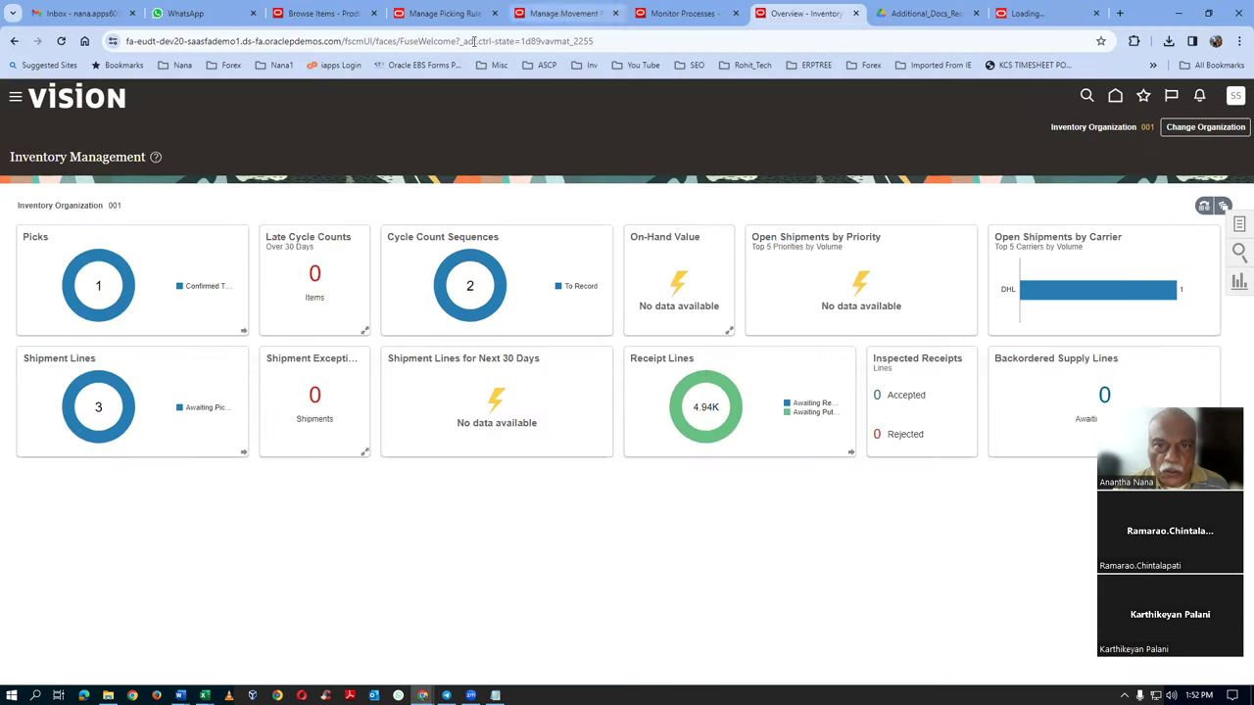
{"action": "left_click", "coordinate": [452, 13]}
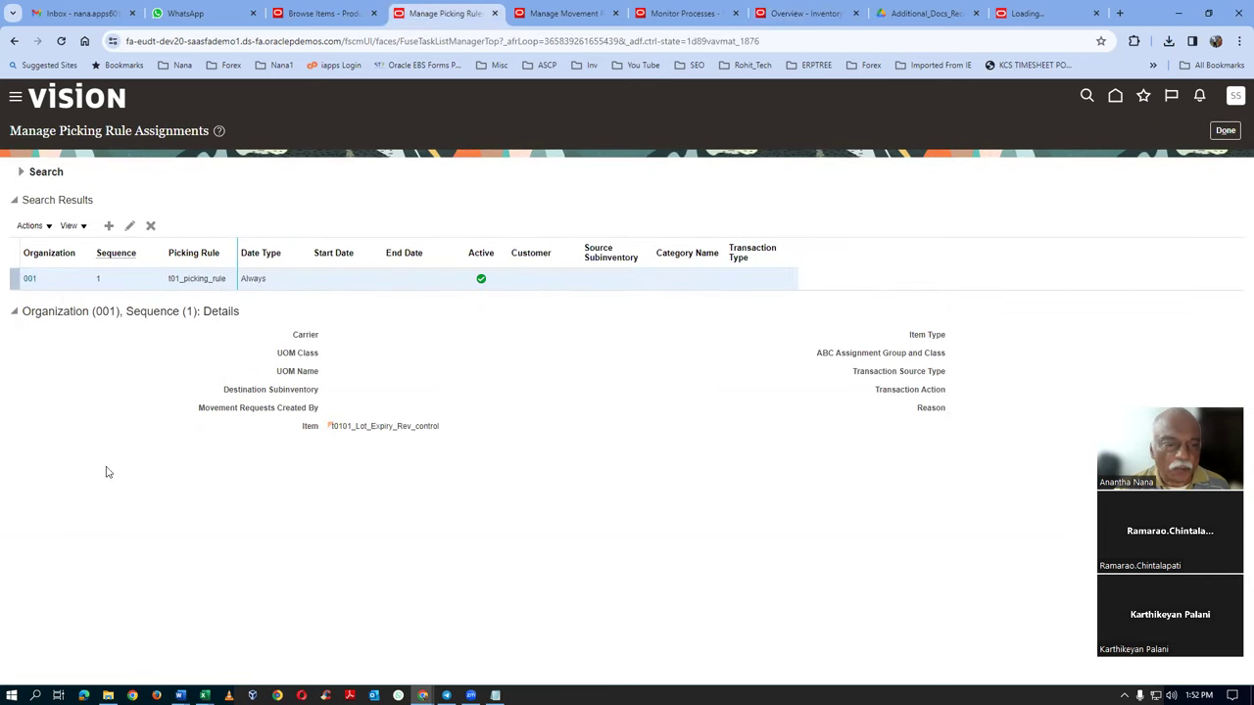
{"action": "left_click", "coordinate": [129, 227]}
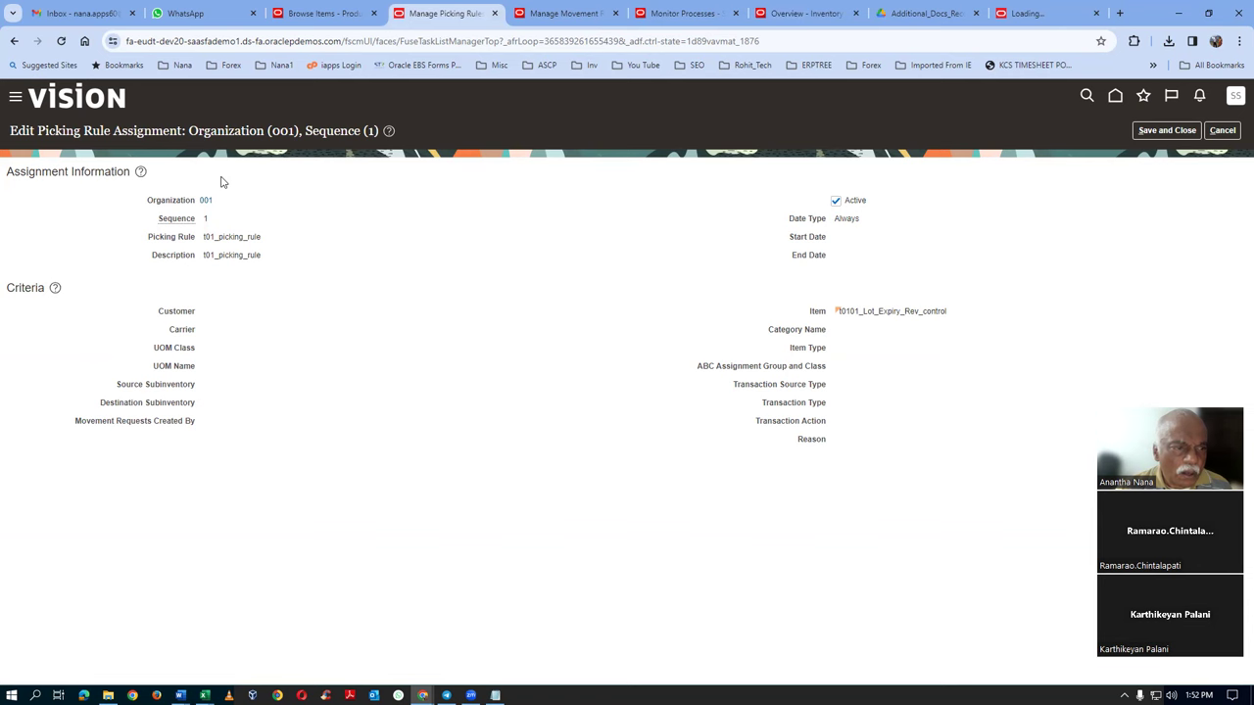
{"action": "left_click", "coordinate": [1180, 130]}
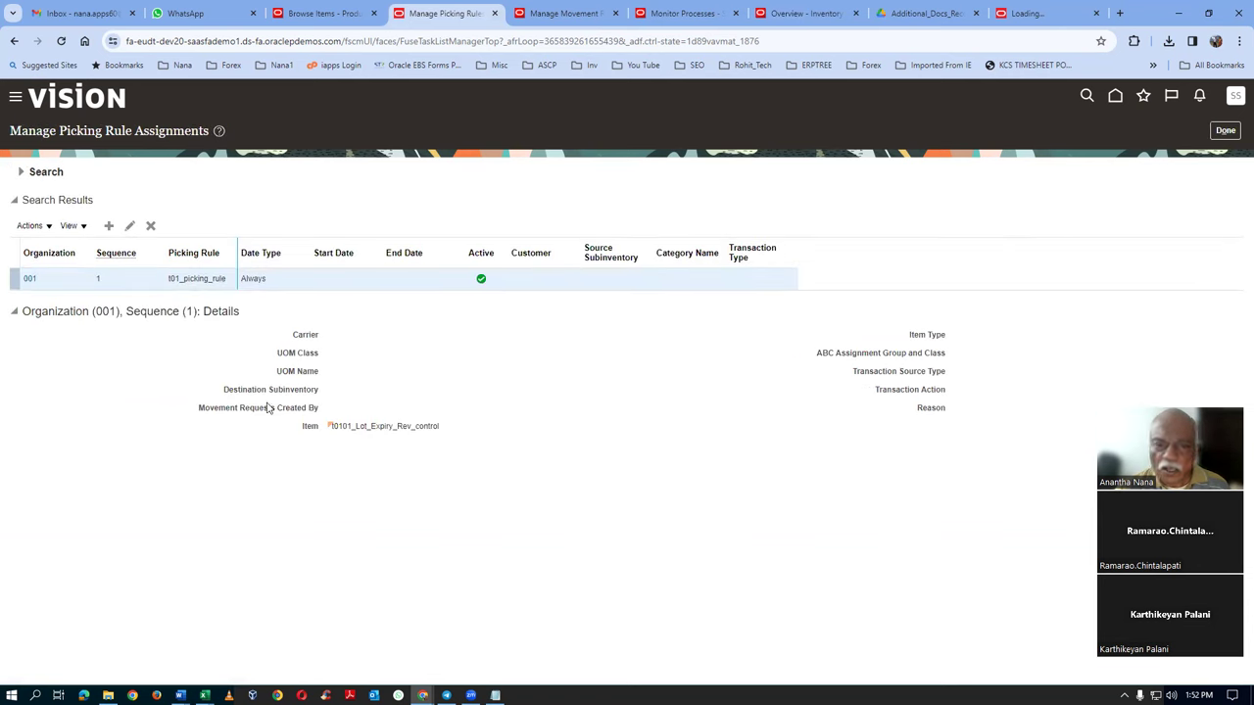
{"action": "left_click", "coordinate": [130, 225]}
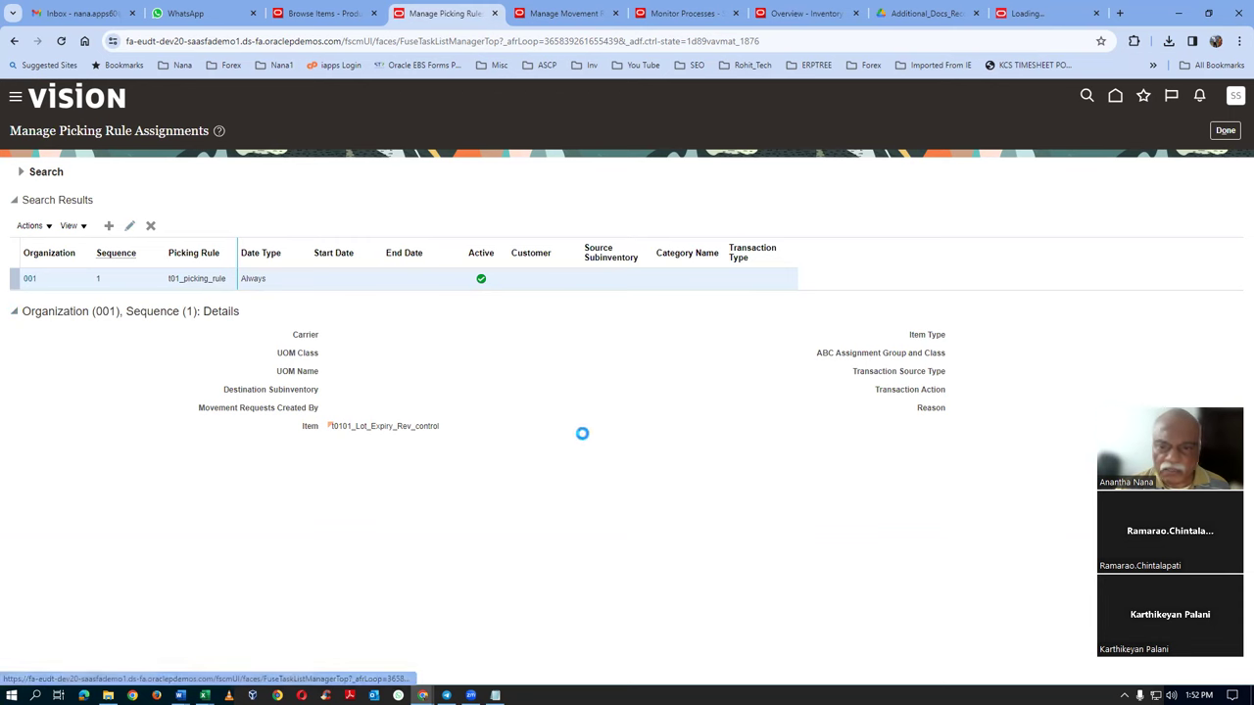
{"action": "left_click", "coordinate": [1222, 130]}
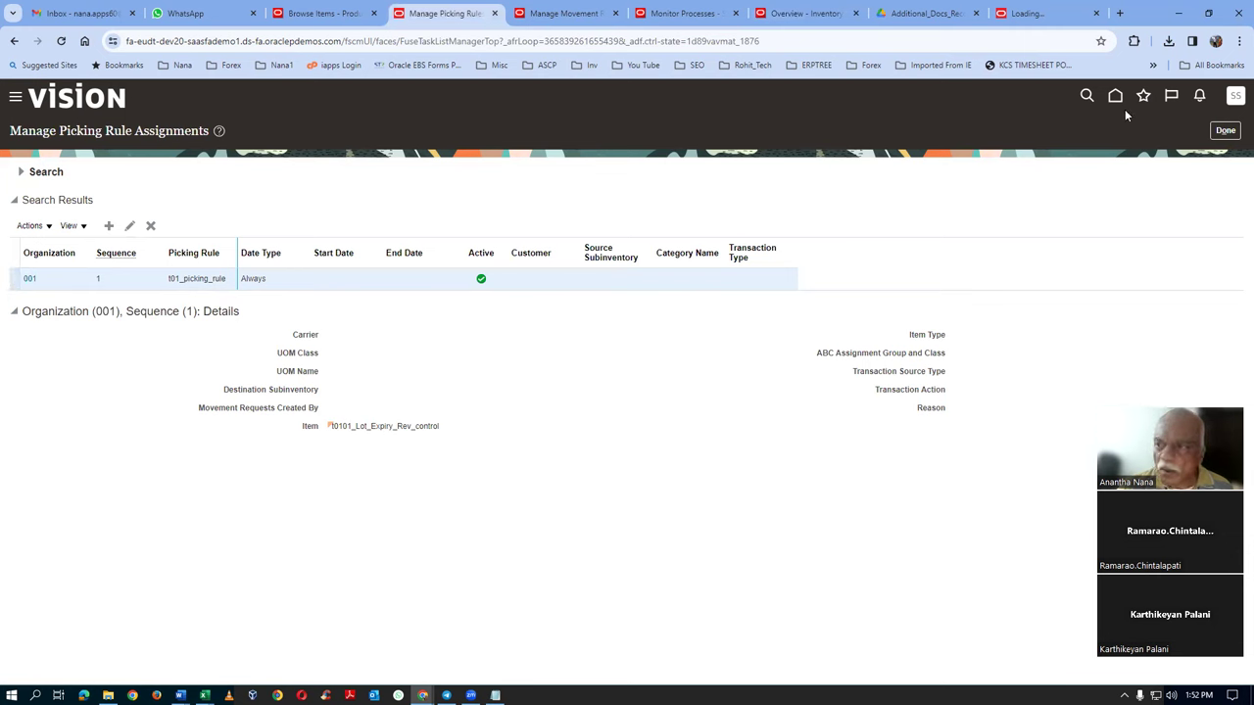
{"action": "left_click", "coordinate": [1225, 130]}
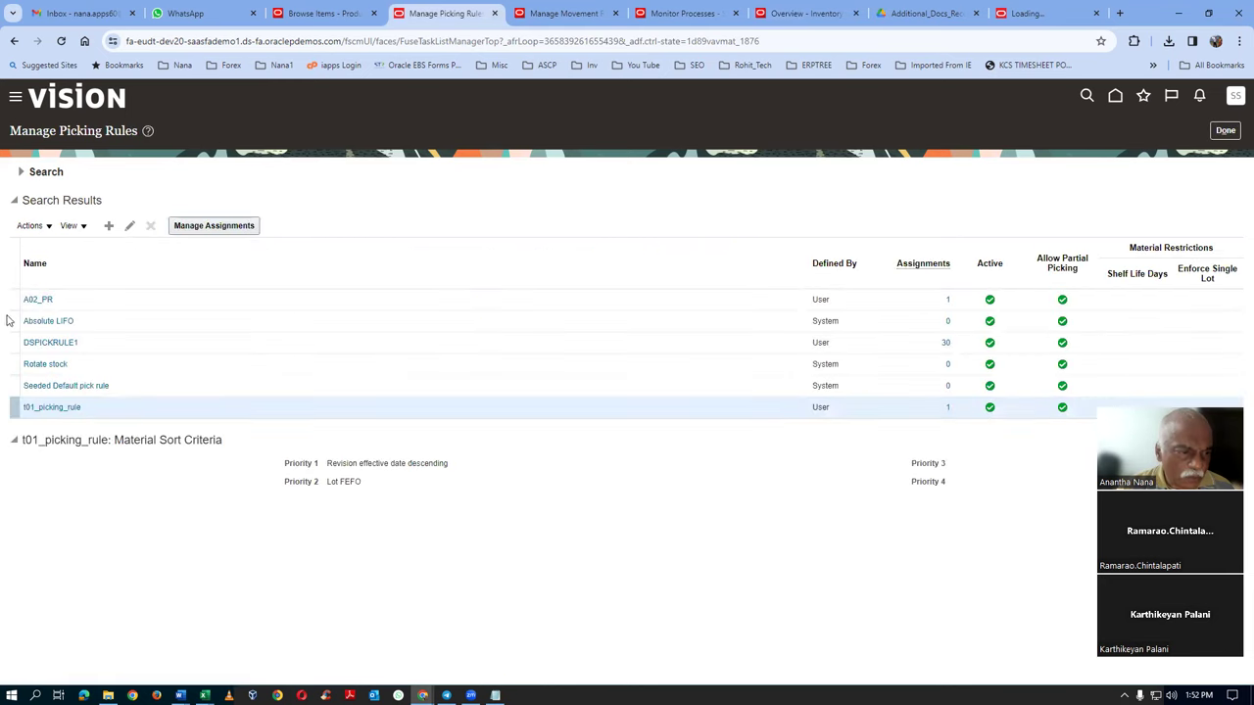
Review the t01_picking_rule assignment again and the rule's own edit page, cancelling out of both
{"action": "left_click", "coordinate": [247, 227]}
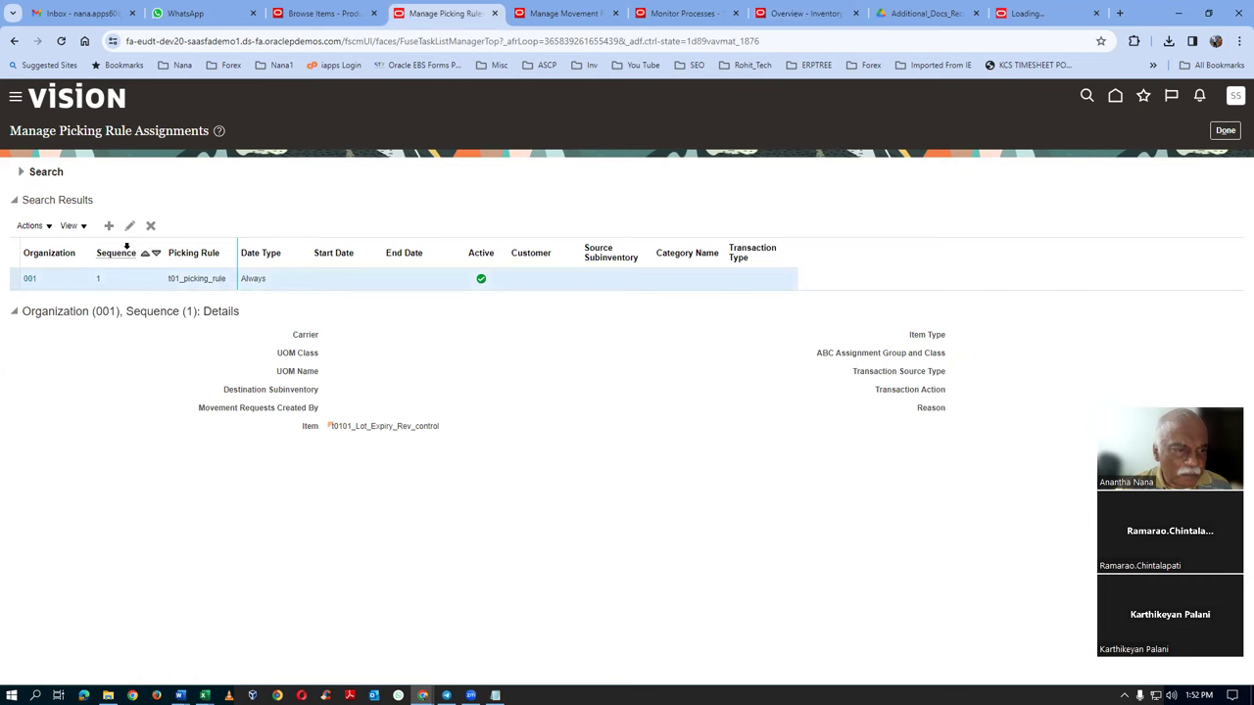
{"action": "left_click", "coordinate": [129, 226]}
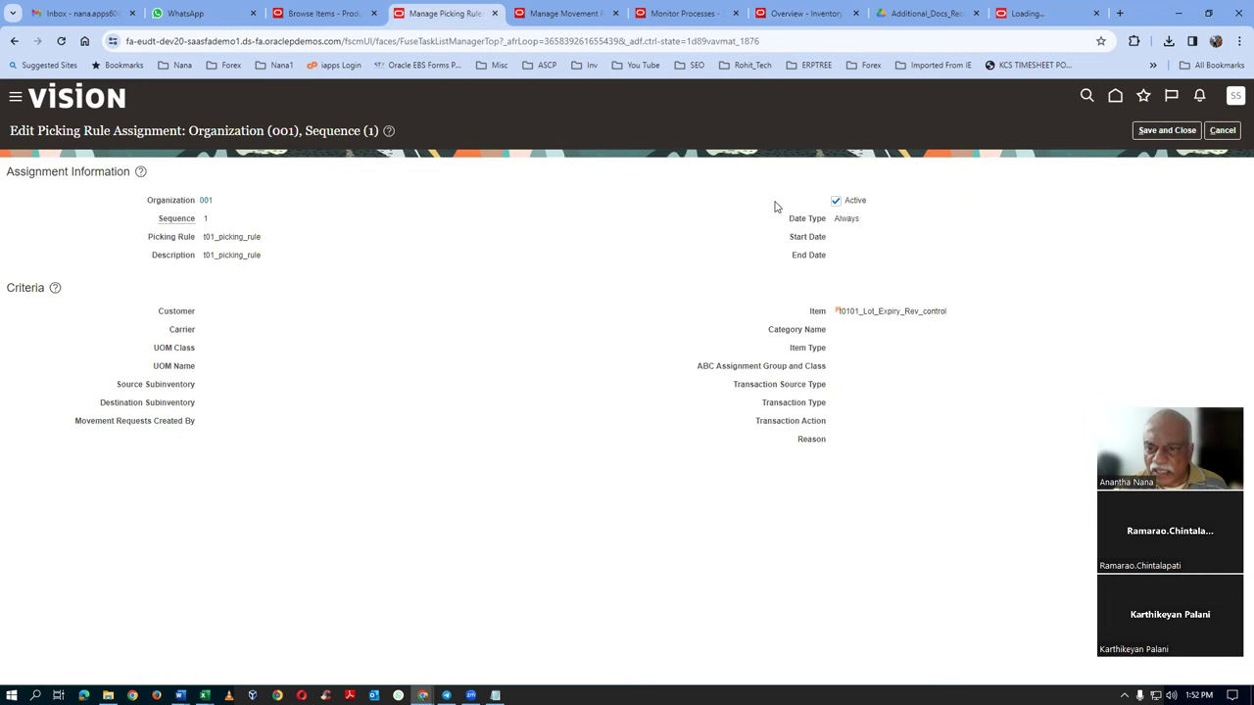
{"action": "left_click", "coordinate": [1223, 130]}
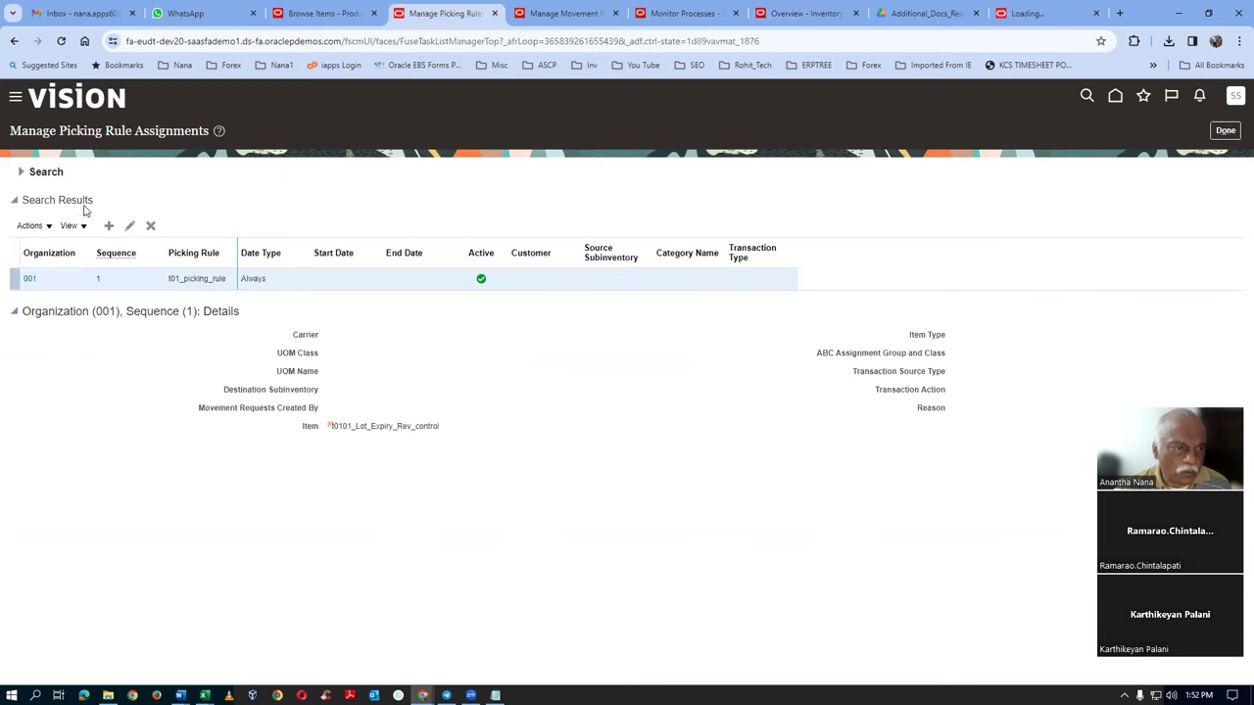
{"action": "left_click", "coordinate": [1224, 130]}
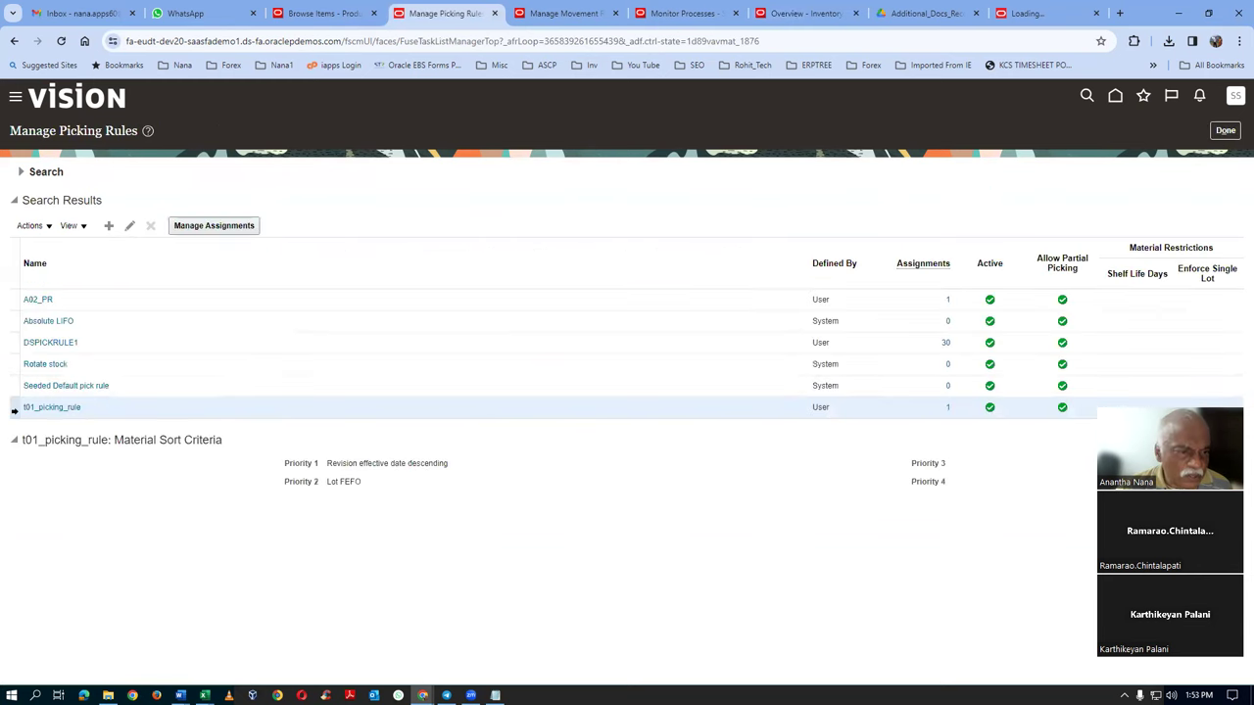
{"action": "left_click", "coordinate": [129, 227]}
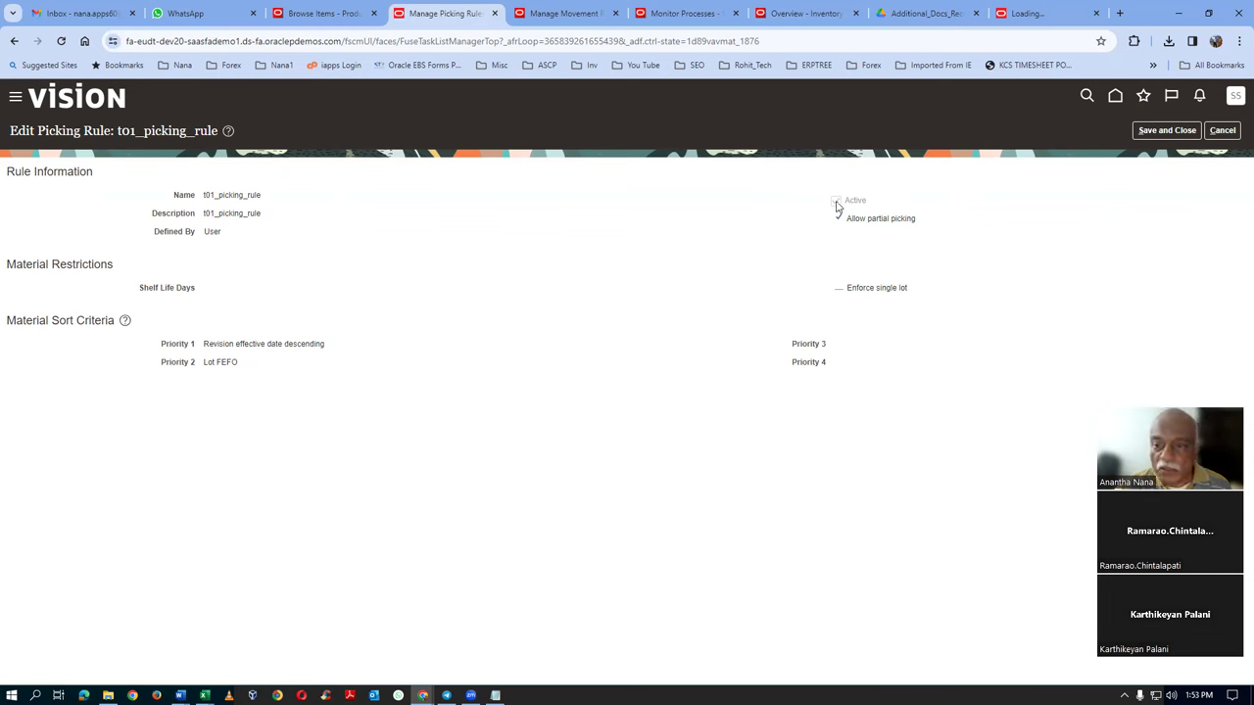
{"action": "left_click", "coordinate": [1223, 131]}
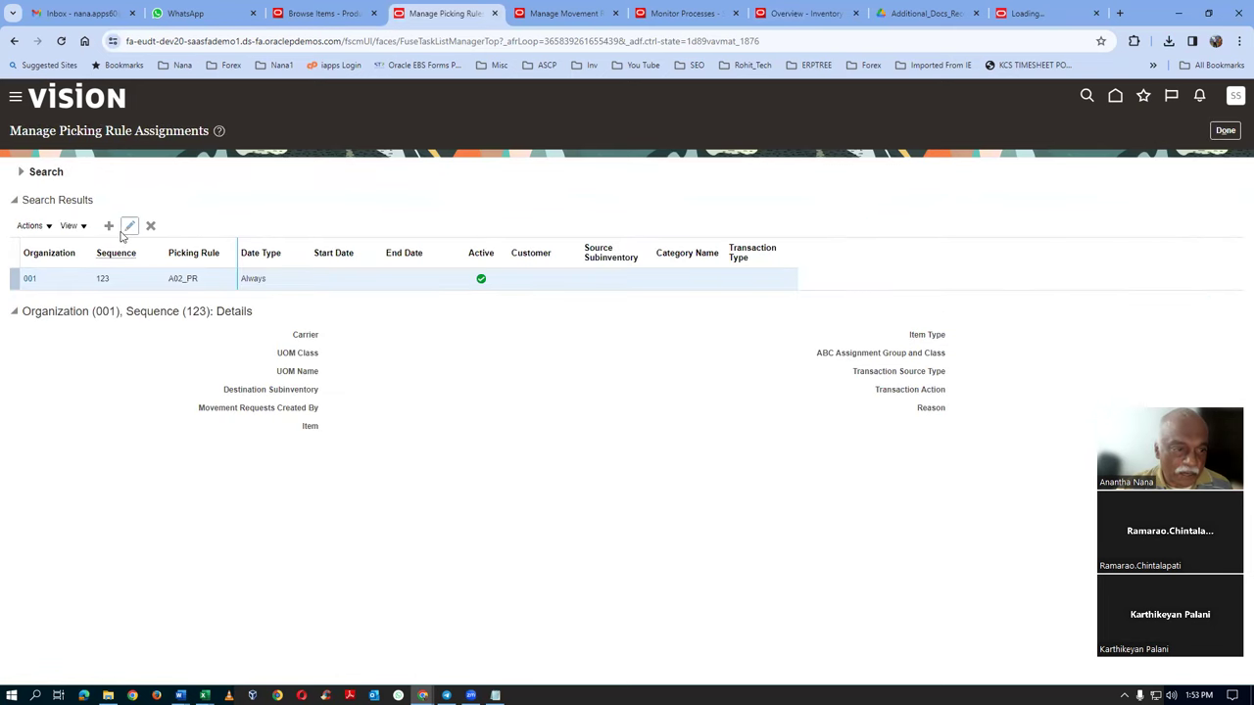
Deactivate the sequence 123 assignment of picking rule A02_PR in organization 001, save it, and return to the picking rules list
{"action": "left_click", "coordinate": [128, 229]}
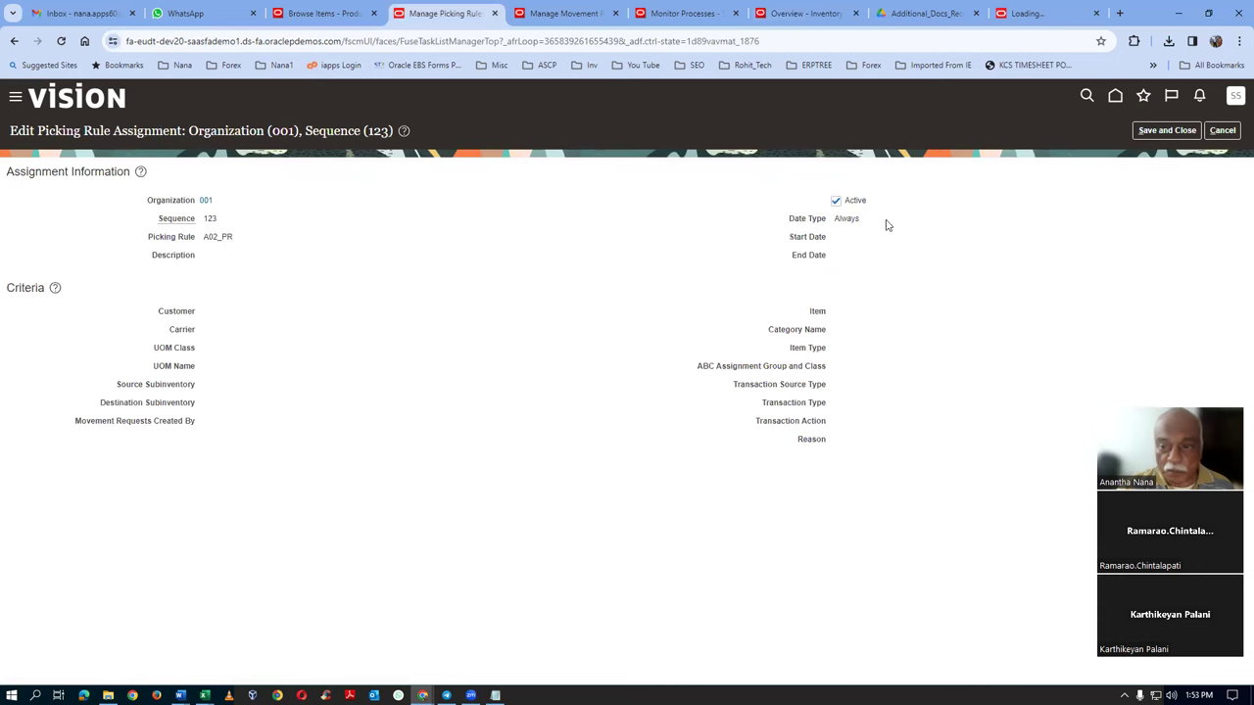
{"action": "left_click", "coordinate": [836, 201]}
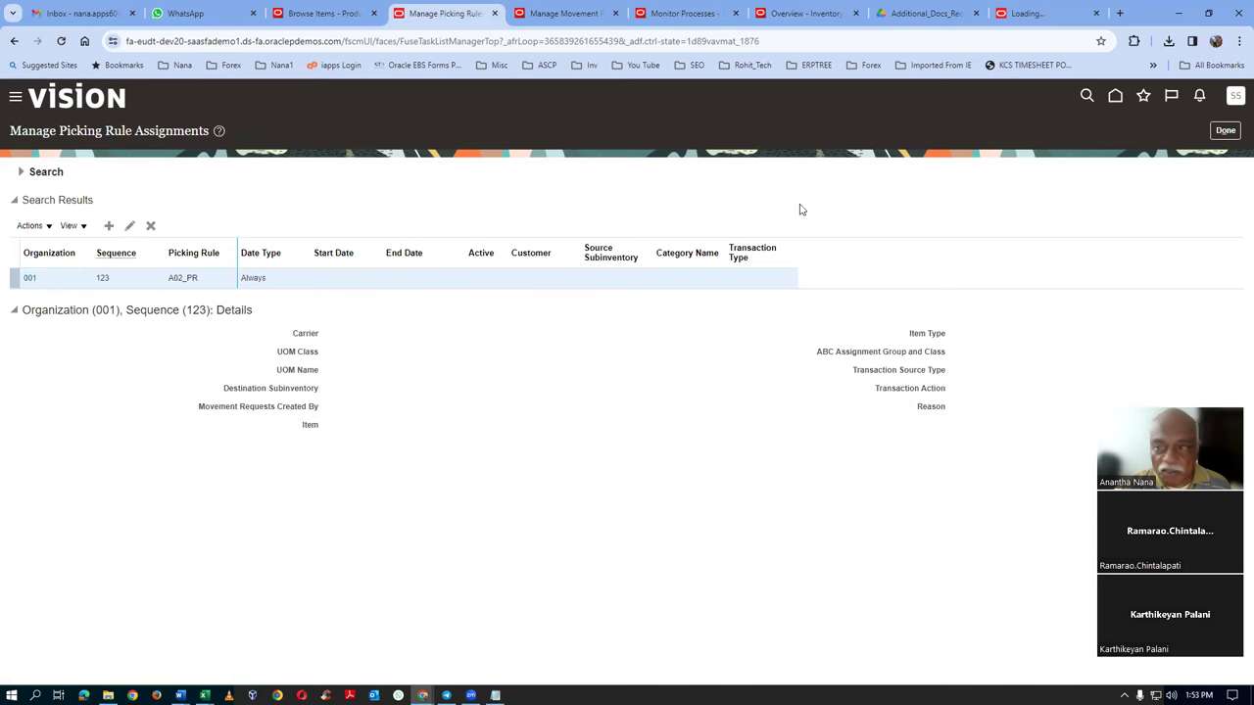
{"action": "left_click", "coordinate": [1226, 130]}
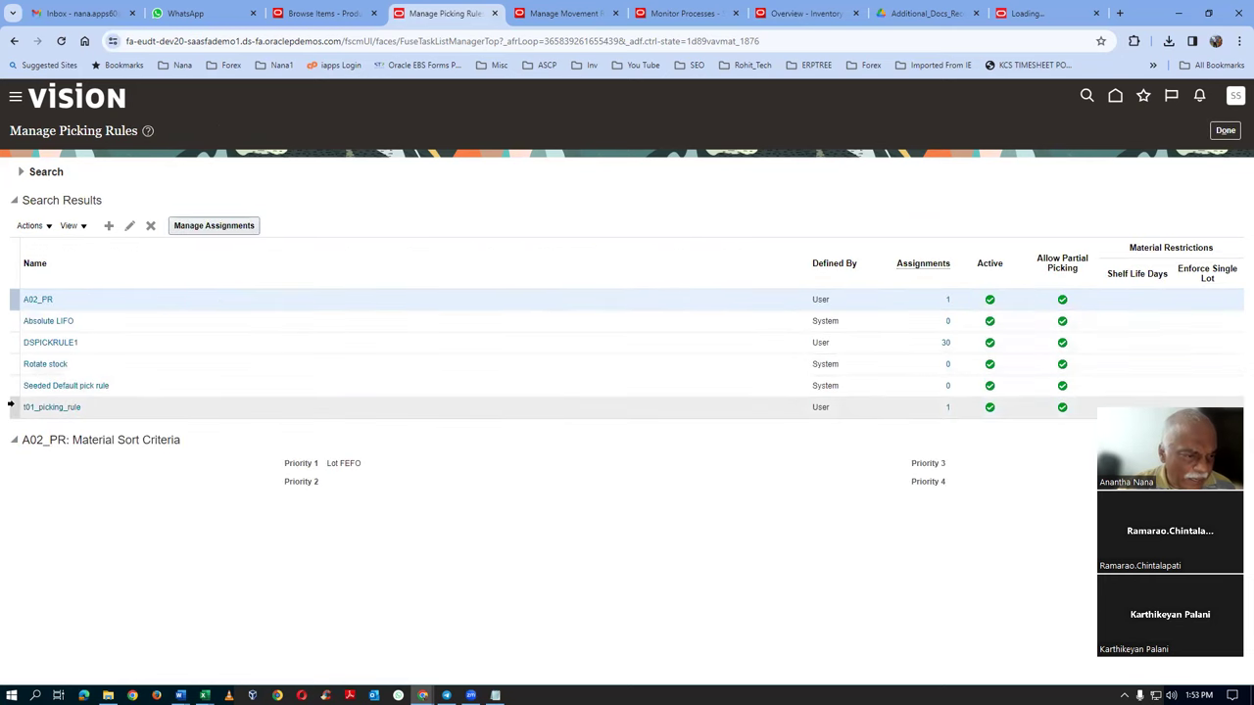
Check the Active option and sort criteria on the edit page of t01_picking_rule, and cancel without saving
{"action": "left_click", "coordinate": [12, 406]}
{"action": "left_click", "coordinate": [129, 226]}
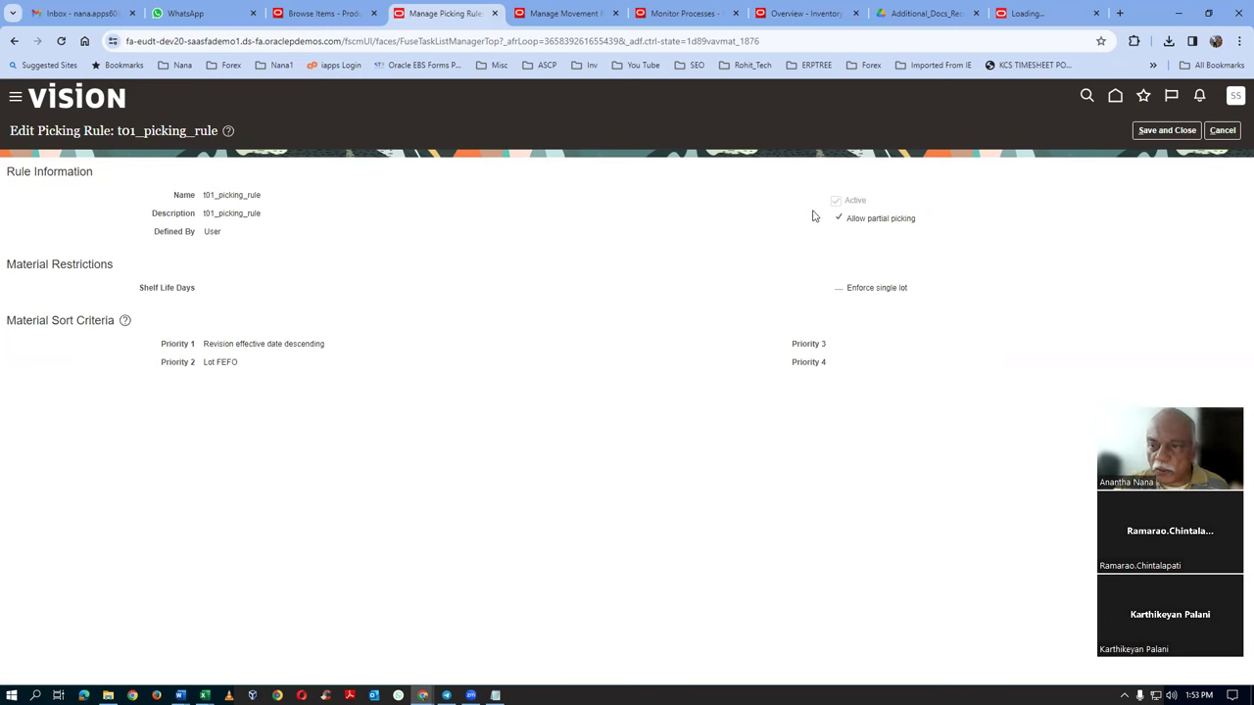
{"action": "left_click", "coordinate": [1221, 131]}
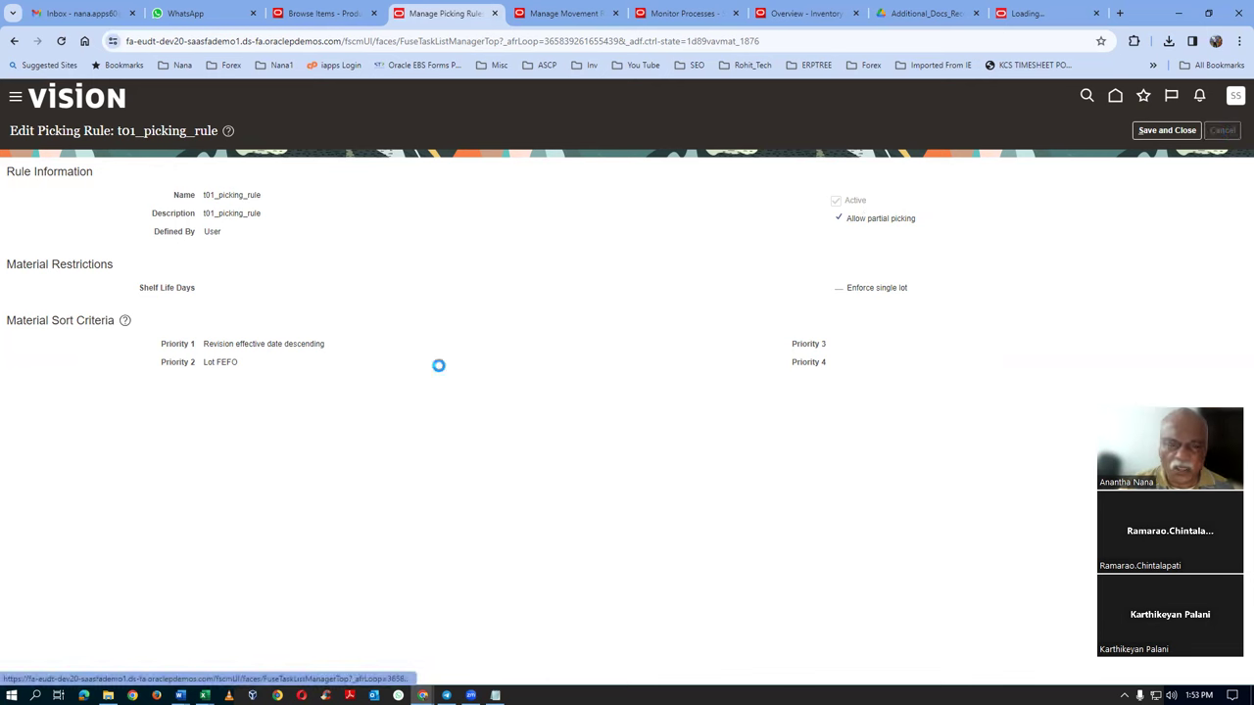
Deactivate the sequence 1 assignment of t01_picking_rule in organization 001, save it, and return to the picking rules list
{"action": "left_click", "coordinate": [15, 407]}
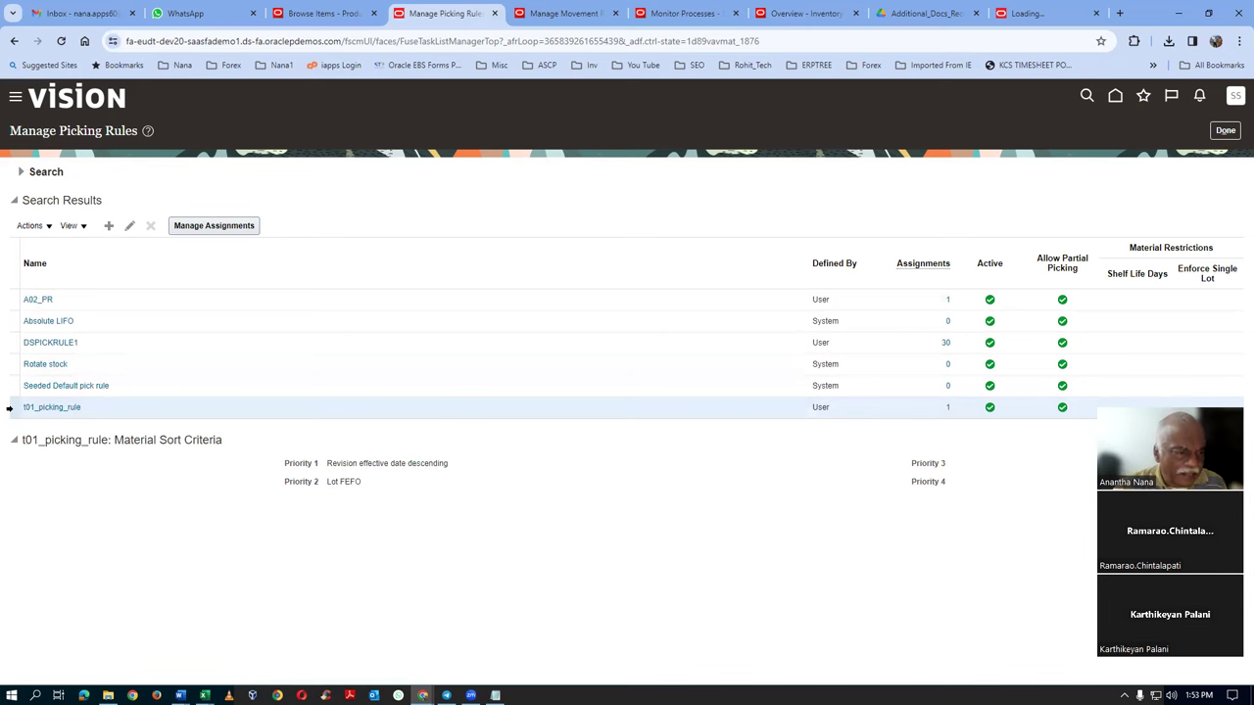
{"action": "left_click", "coordinate": [217, 227]}
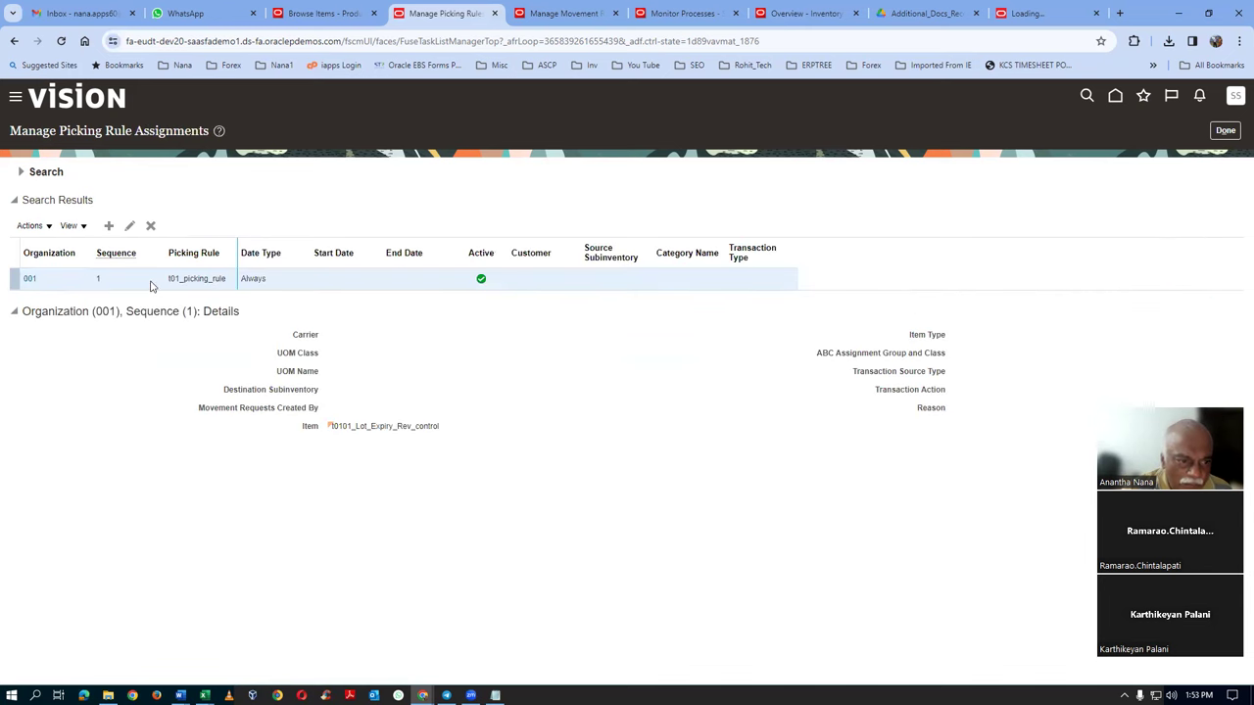
{"action": "left_click", "coordinate": [129, 225]}
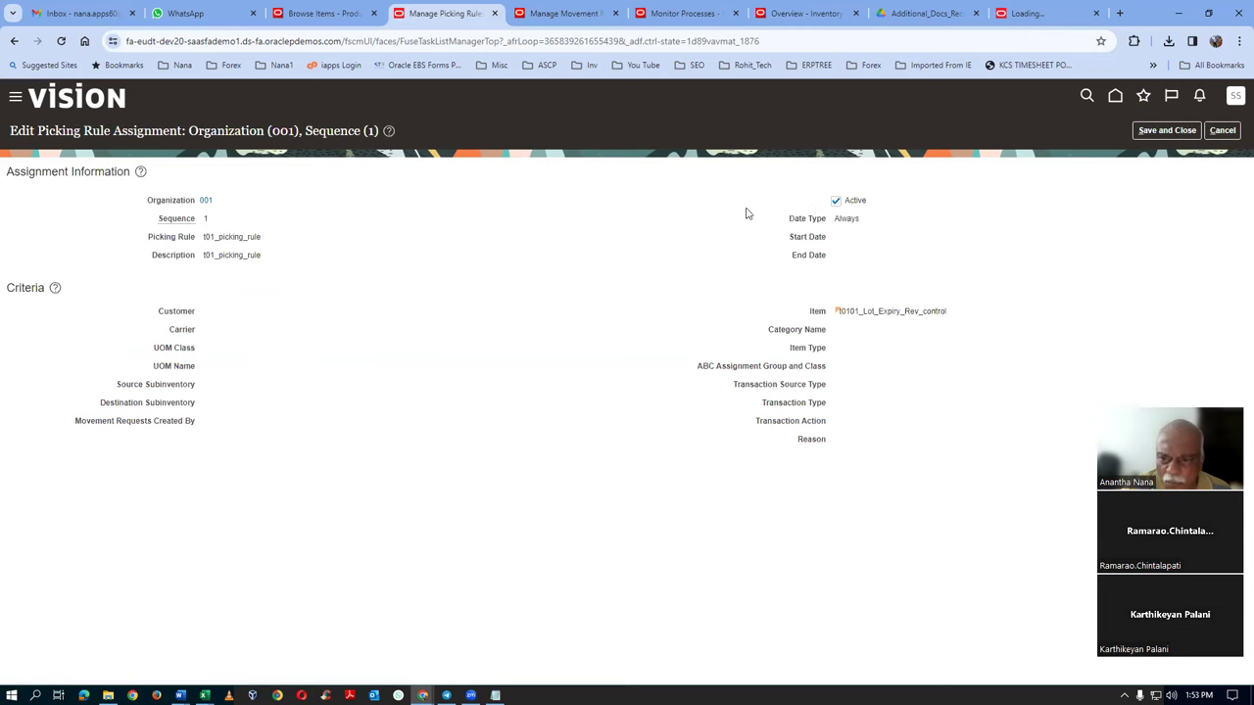
{"action": "left_click", "coordinate": [836, 201]}
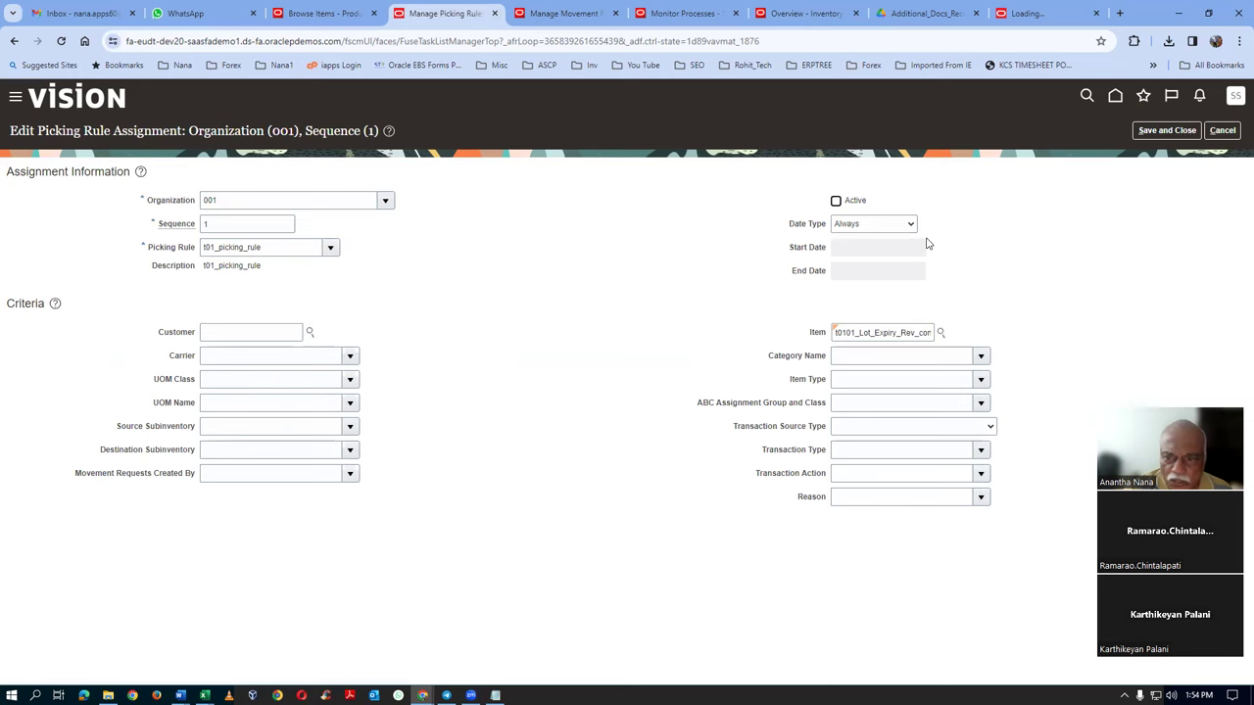
{"action": "left_click", "coordinate": [1149, 128]}
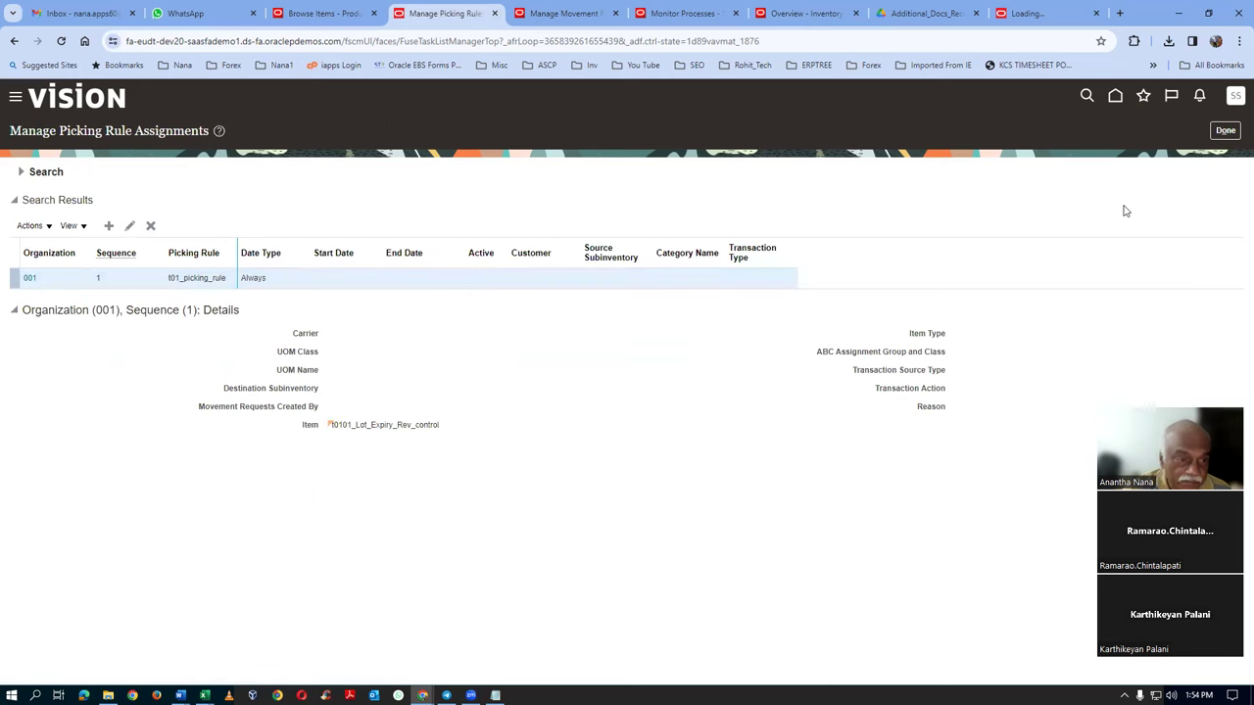
{"action": "left_click", "coordinate": [1225, 130]}
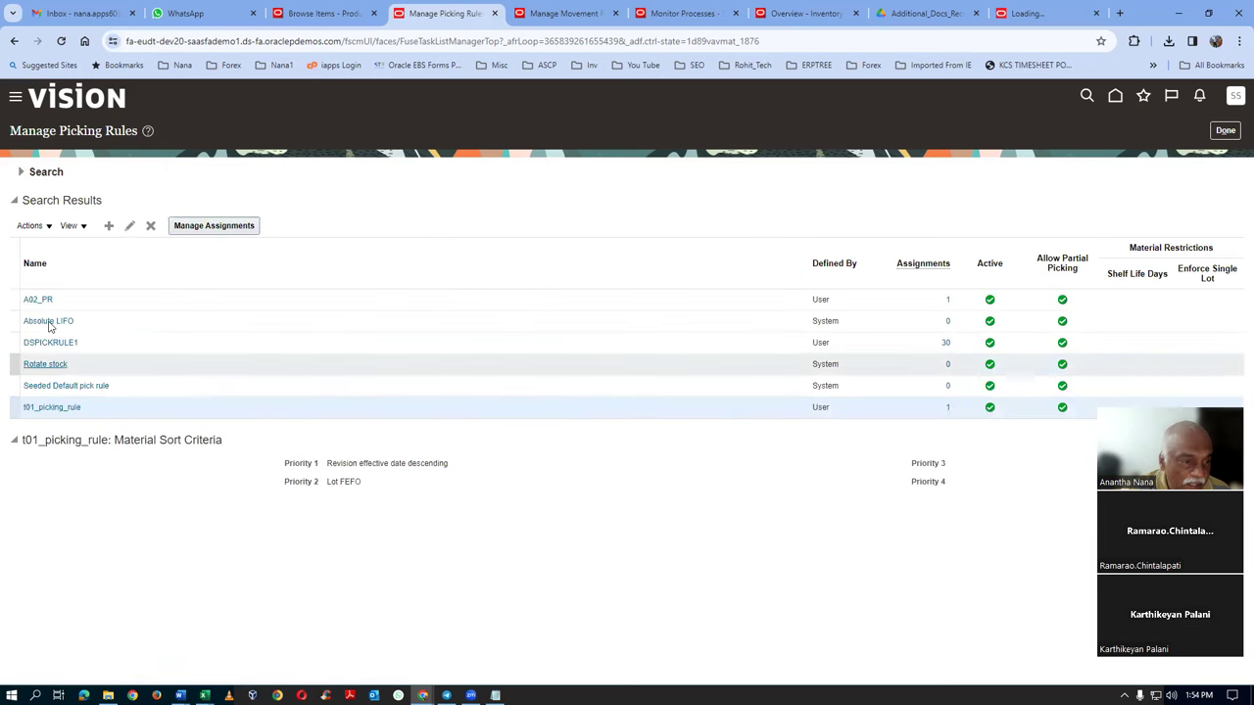
Deactivate t01_picking_rule, set its Priority 1 sort criterion to Revision effective date ascending, and save the rule as active again
{"action": "left_click", "coordinate": [130, 226]}
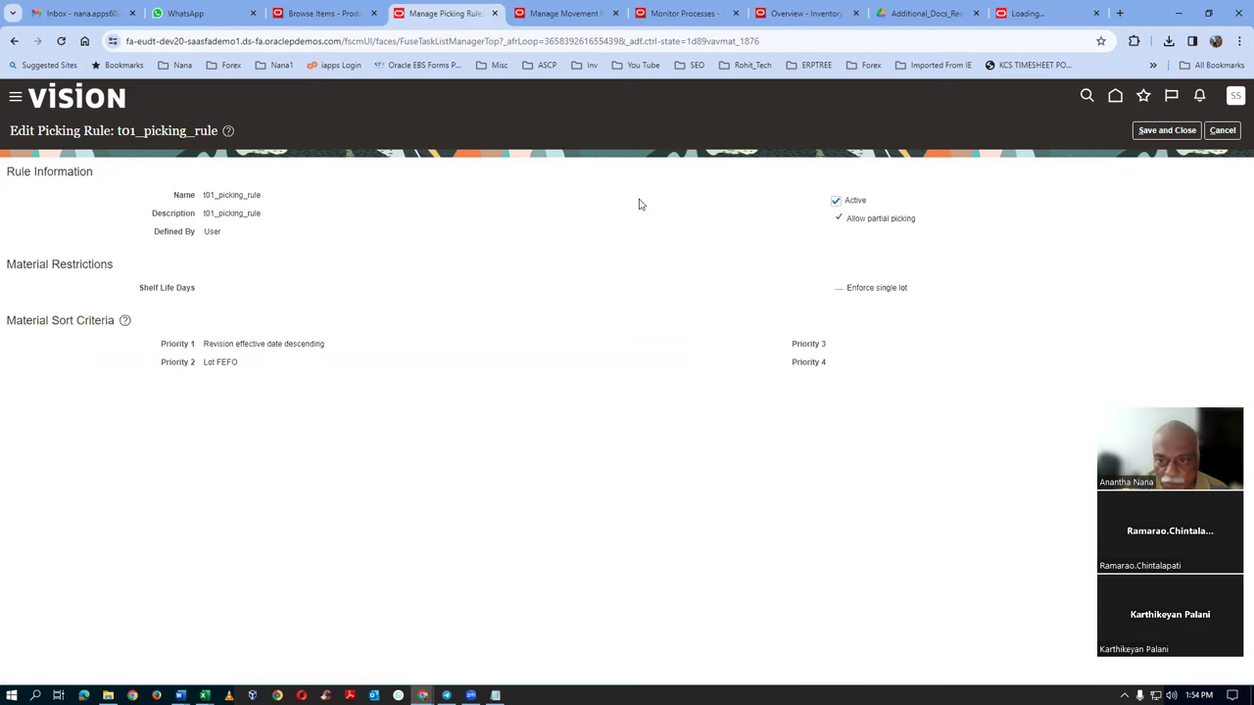
{"action": "left_click", "coordinate": [836, 202]}
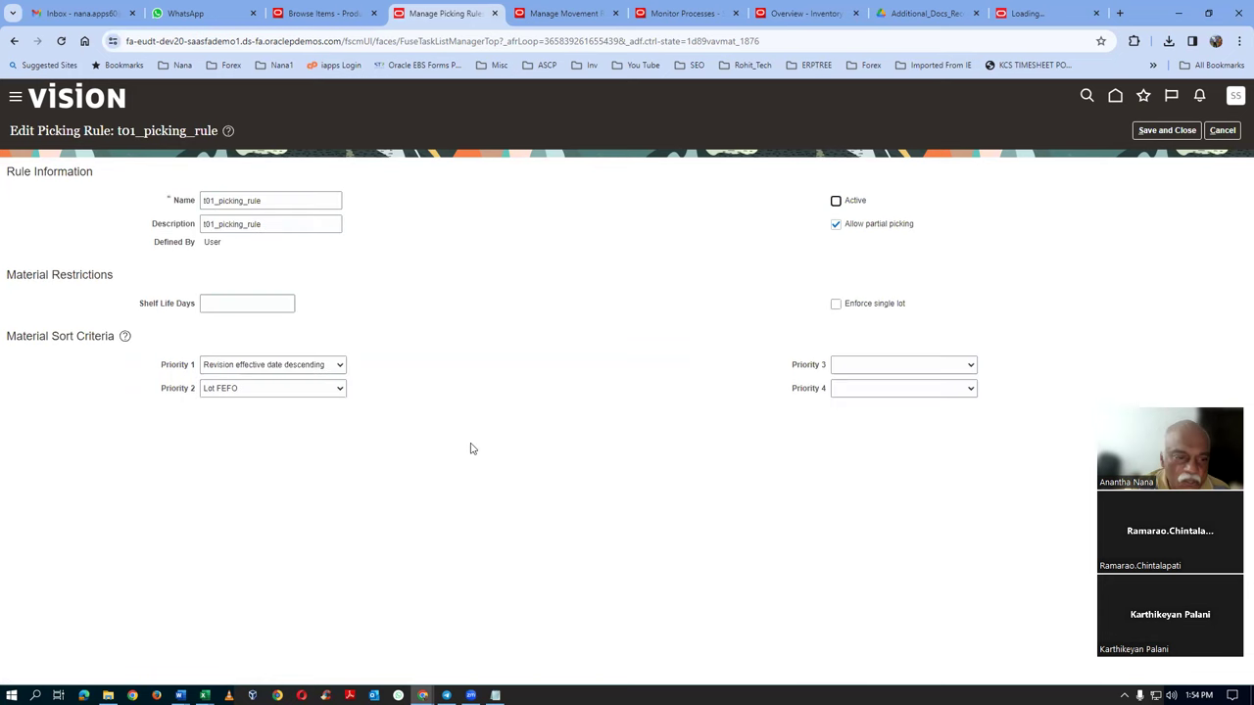
{"action": "left_click", "coordinate": [293, 366]}
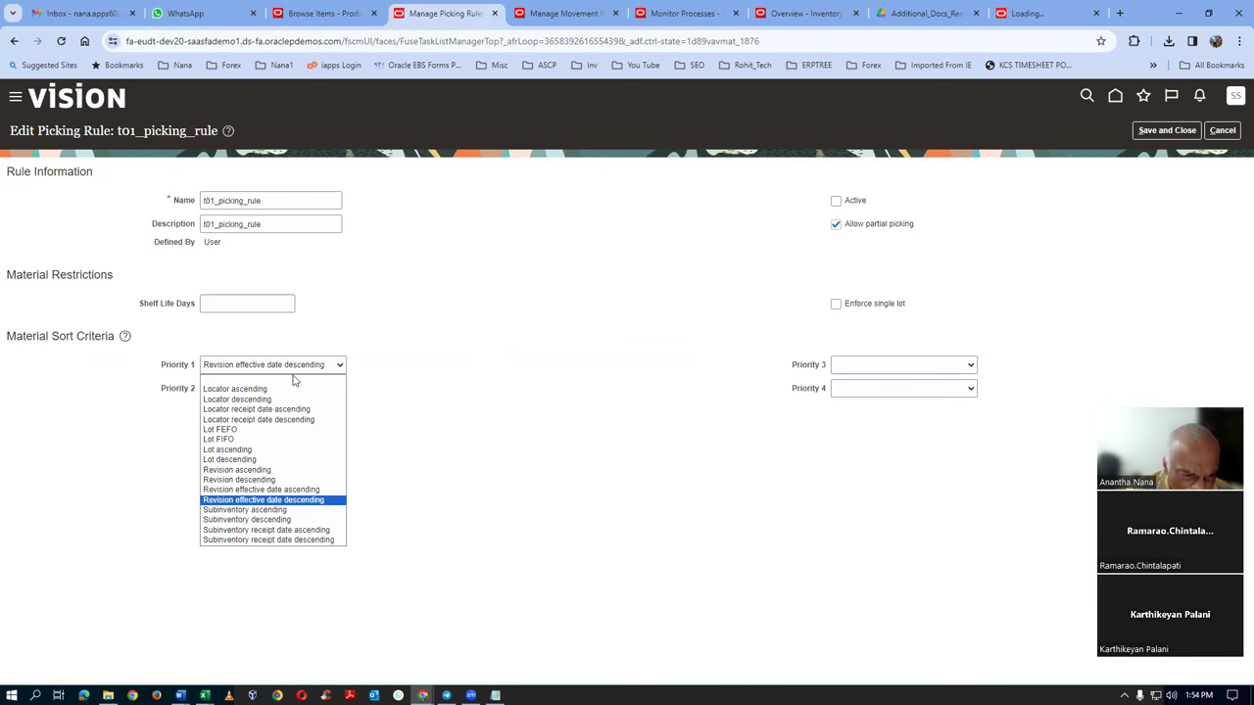
{"action": "left_click", "coordinate": [314, 489]}
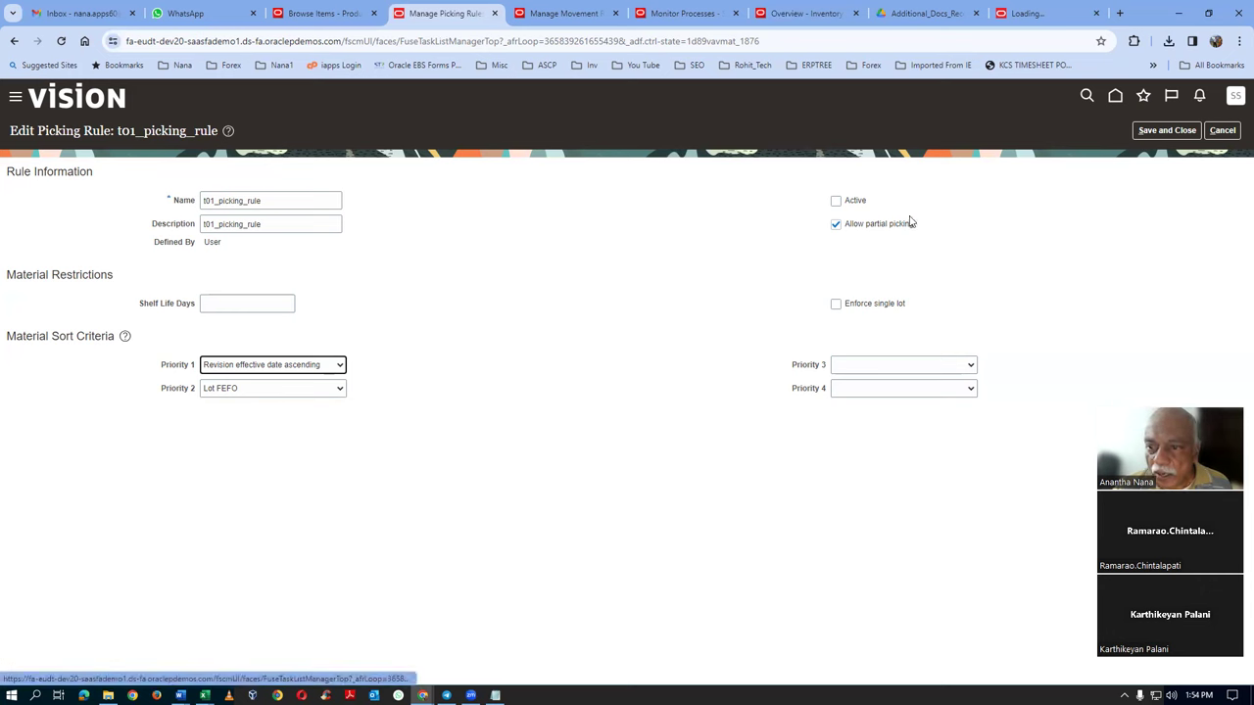
{"action": "left_click", "coordinate": [836, 201]}
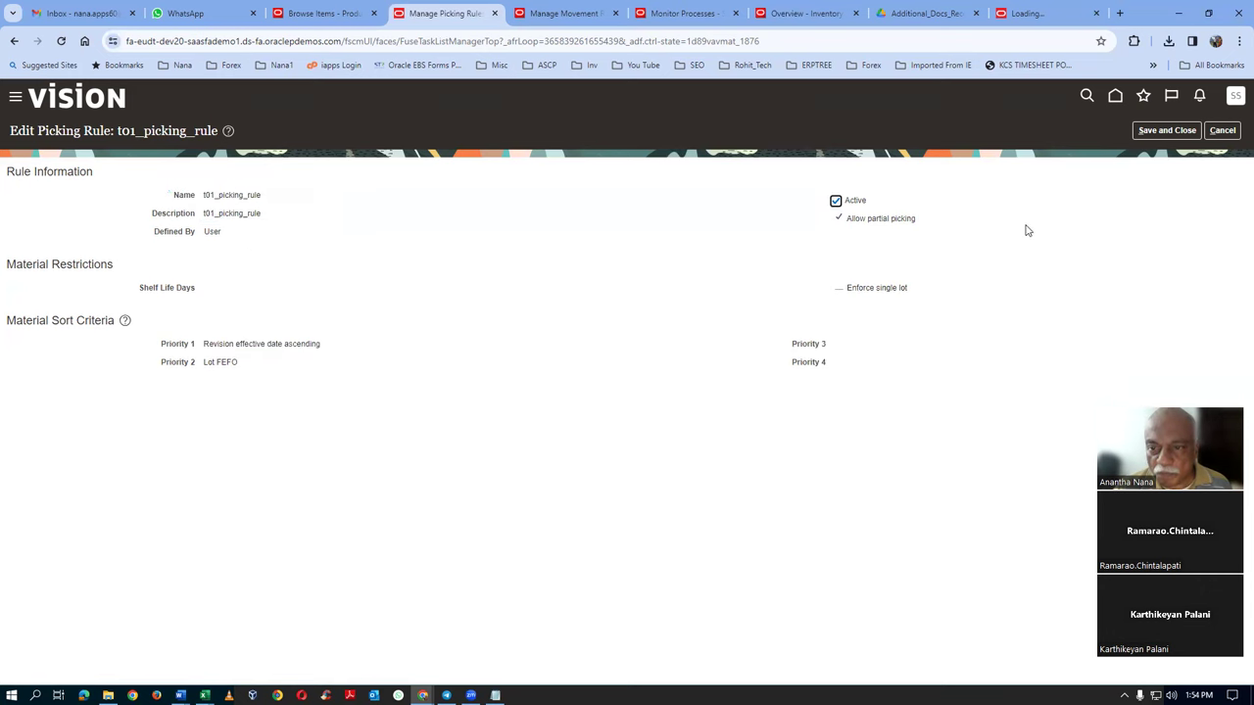
{"action": "left_click", "coordinate": [1189, 130]}
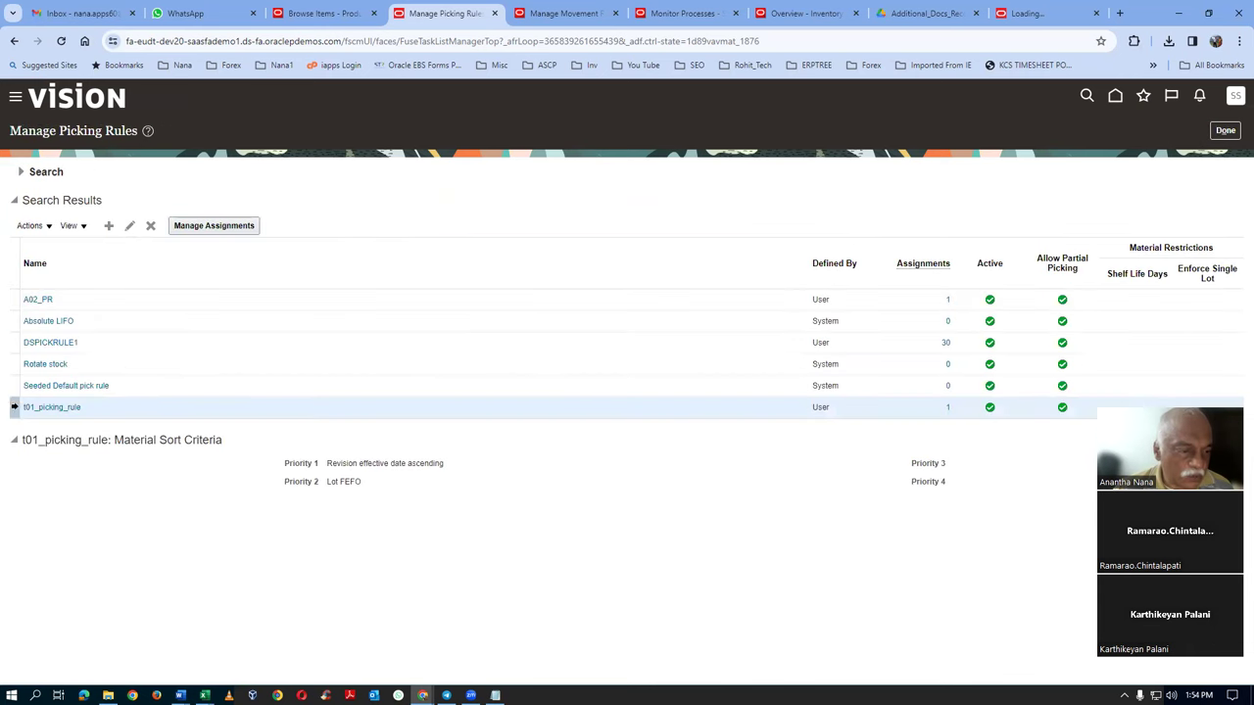
Reactivate the sequence 1 assignment of t01_picking_rule in organization 001 and save it
{"action": "left_click", "coordinate": [217, 228]}
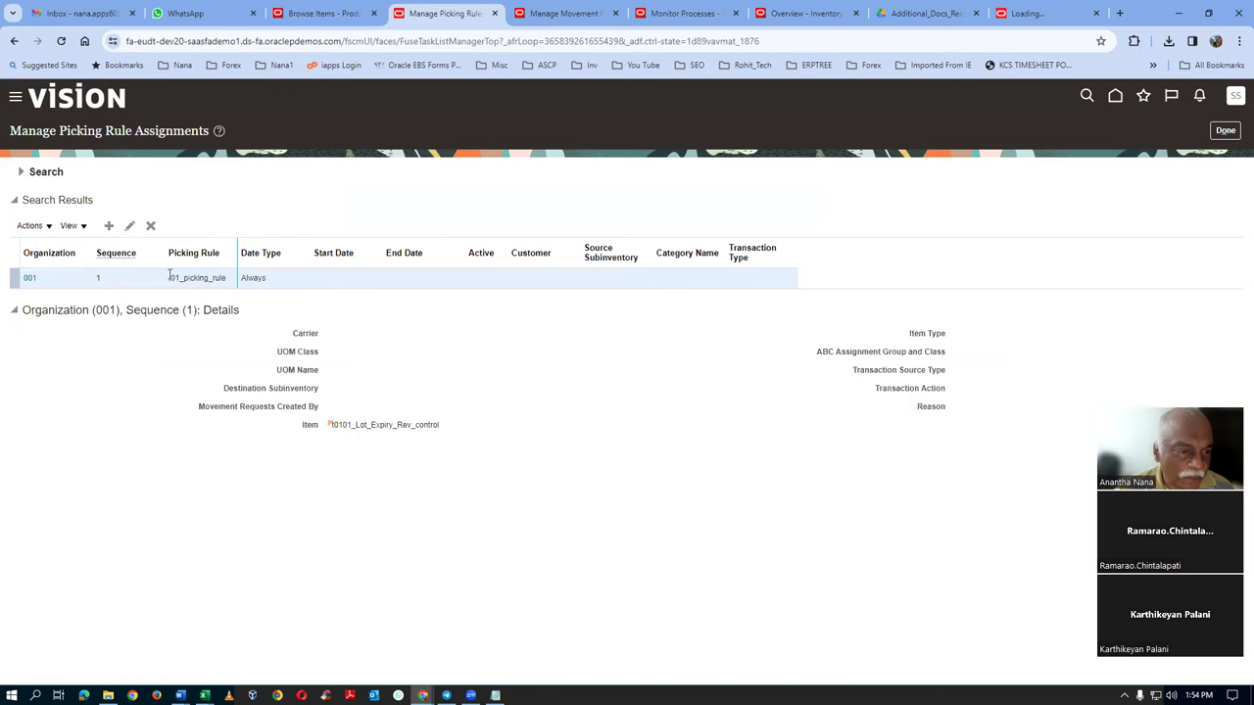
{"action": "left_click", "coordinate": [129, 225]}
{"action": "left_click", "coordinate": [835, 200]}
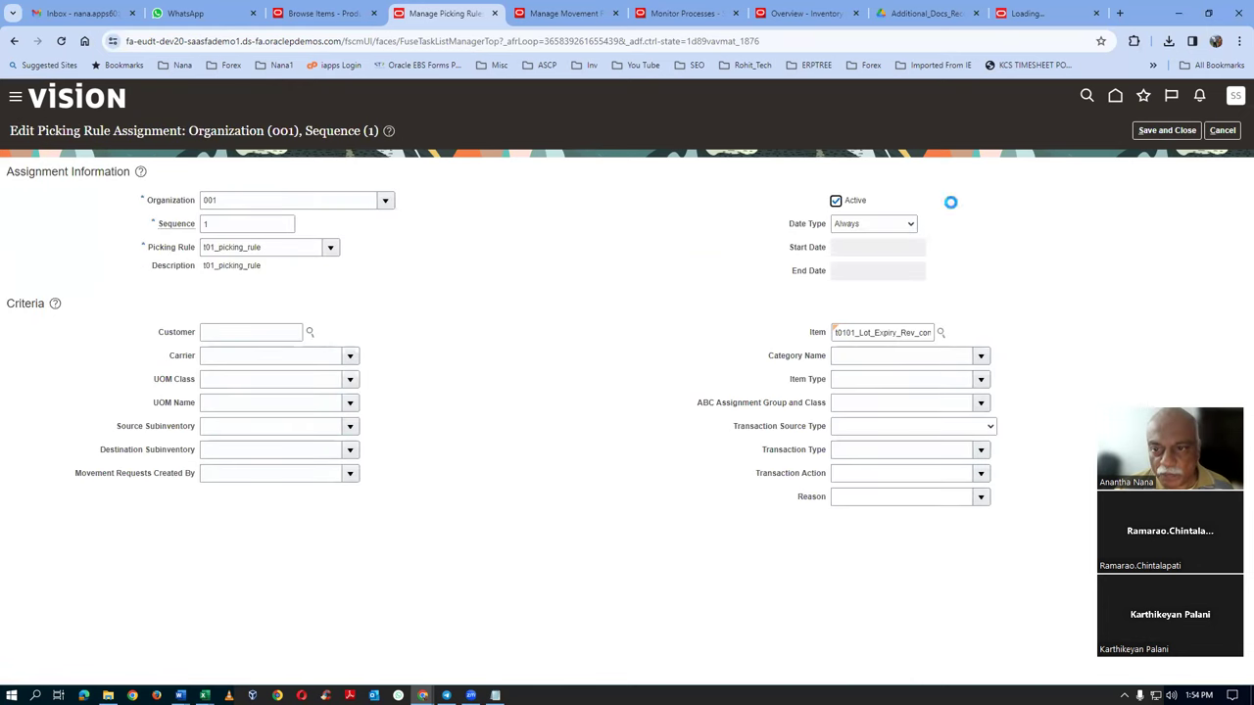
{"action": "left_click", "coordinate": [1179, 135]}
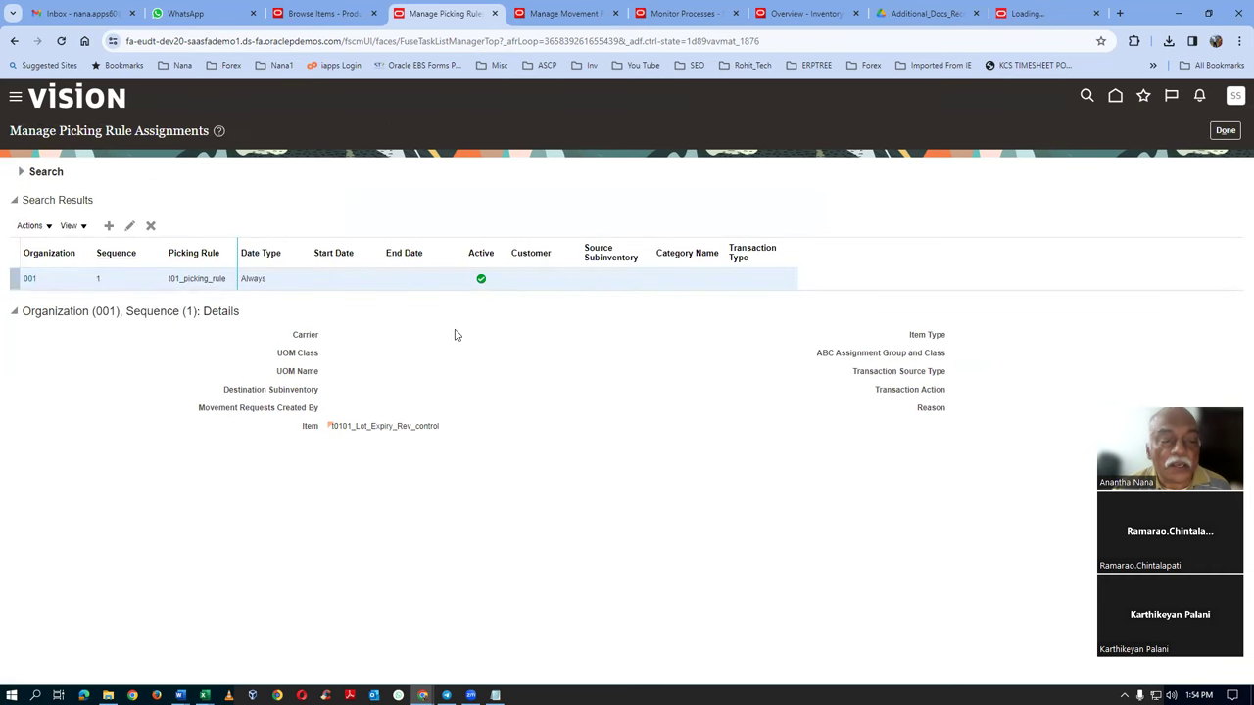
In the Manage Movement Requests session, leave the current page and start creating a new movement request from the Inventory tasks
{"action": "left_click", "coordinate": [545, 13]}
{"action": "left_click", "coordinate": [1226, 159]}
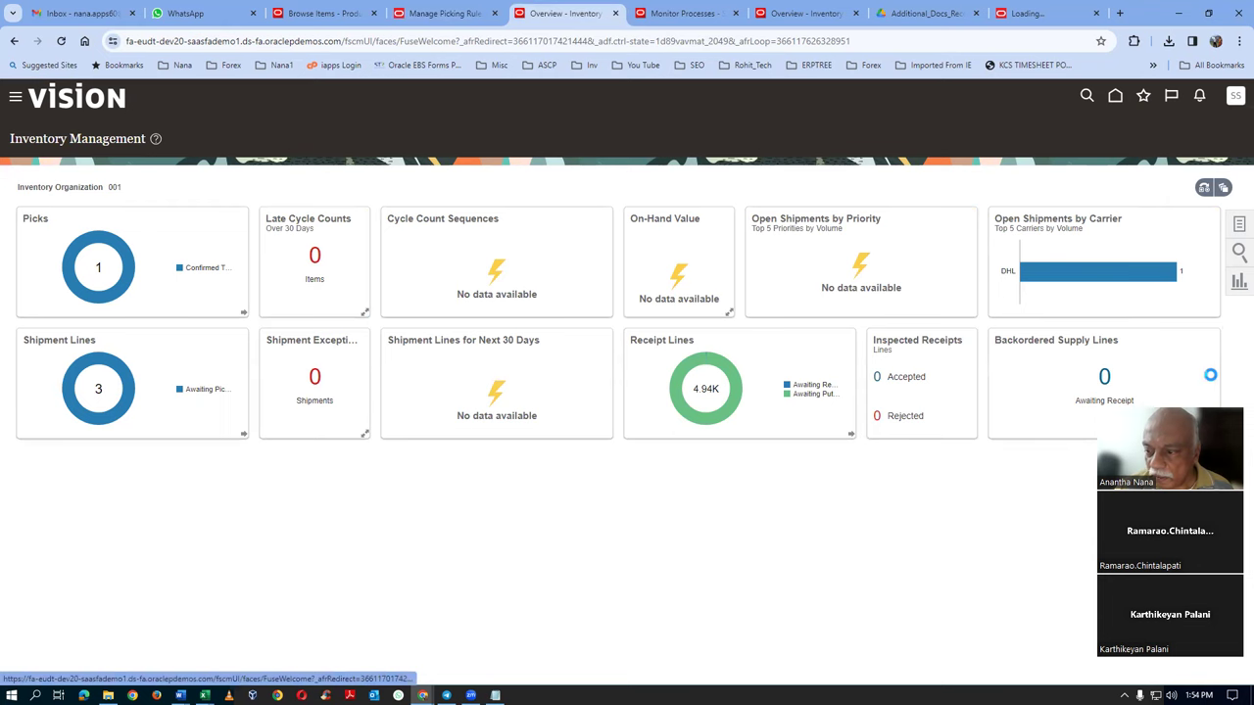
{"action": "left_click", "coordinate": [1239, 225]}
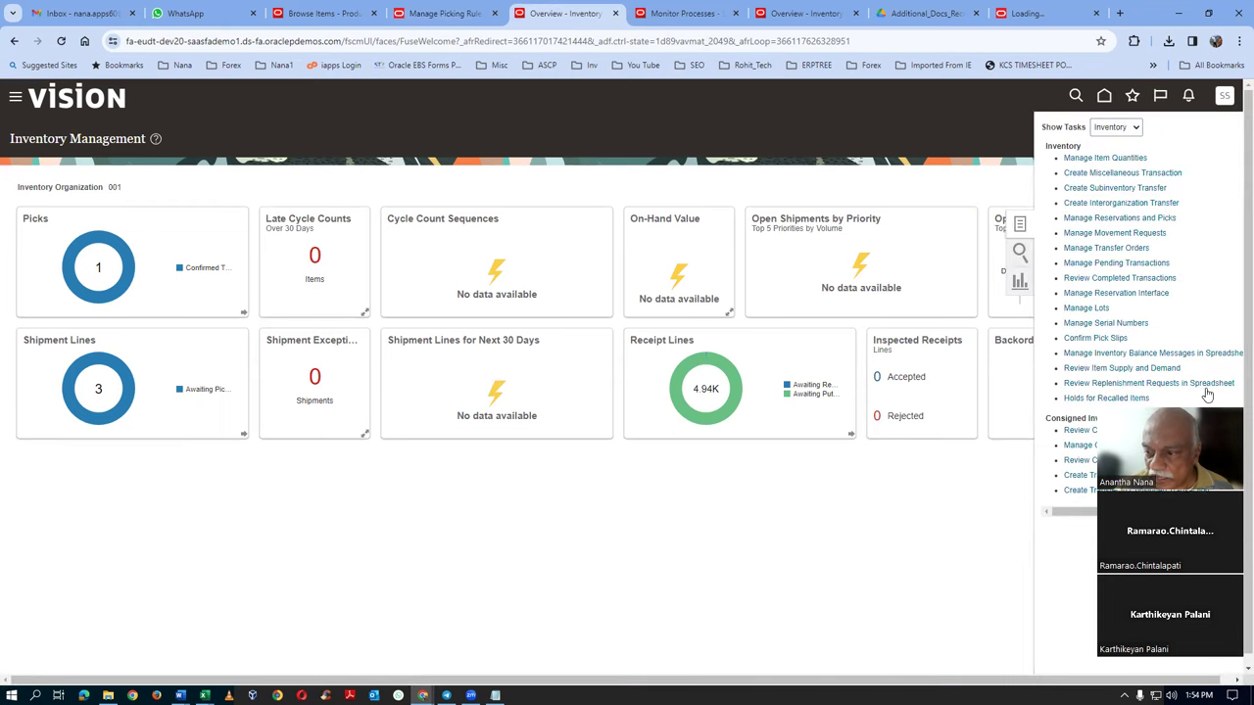
{"action": "left_click", "coordinate": [1107, 233]}
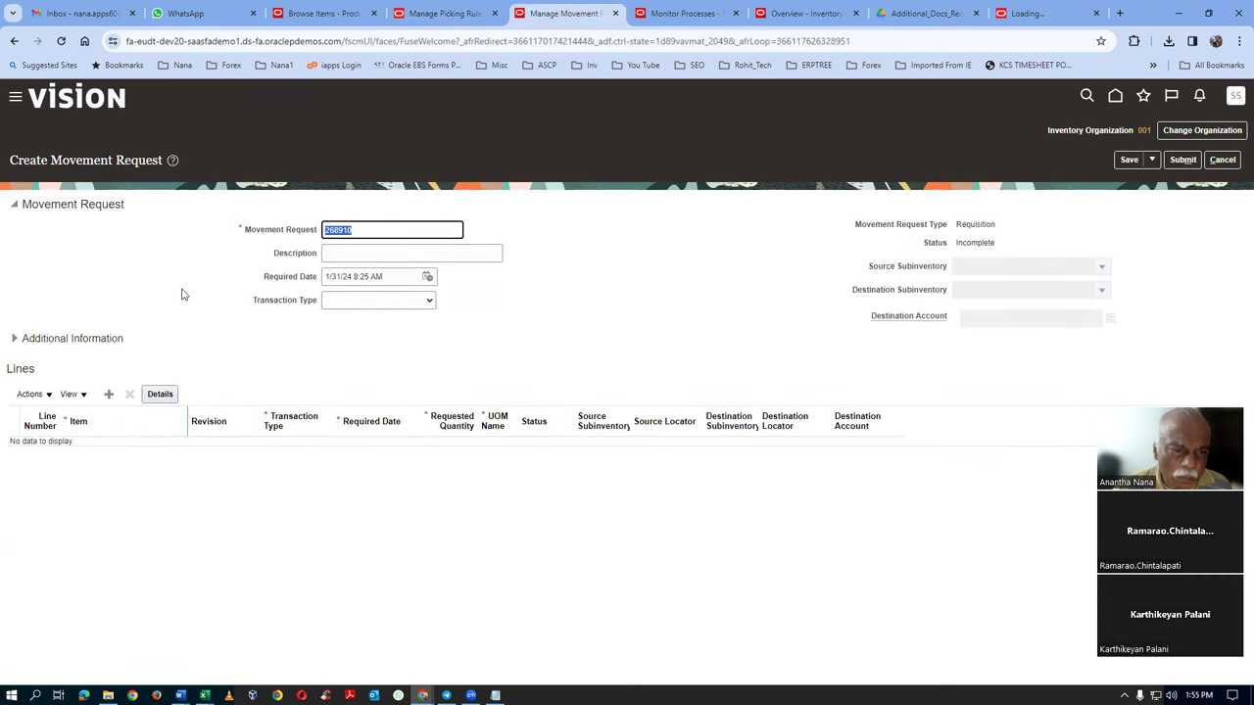
Fill in the movement request header with number and description t01_2, transaction type Movement Request Transfer, and destination subinventory Completed
{"action": "type", "text": "t01_2"}
{"action": "key", "text": "Tab"}
{"action": "key", "text": "shift+Tab"}
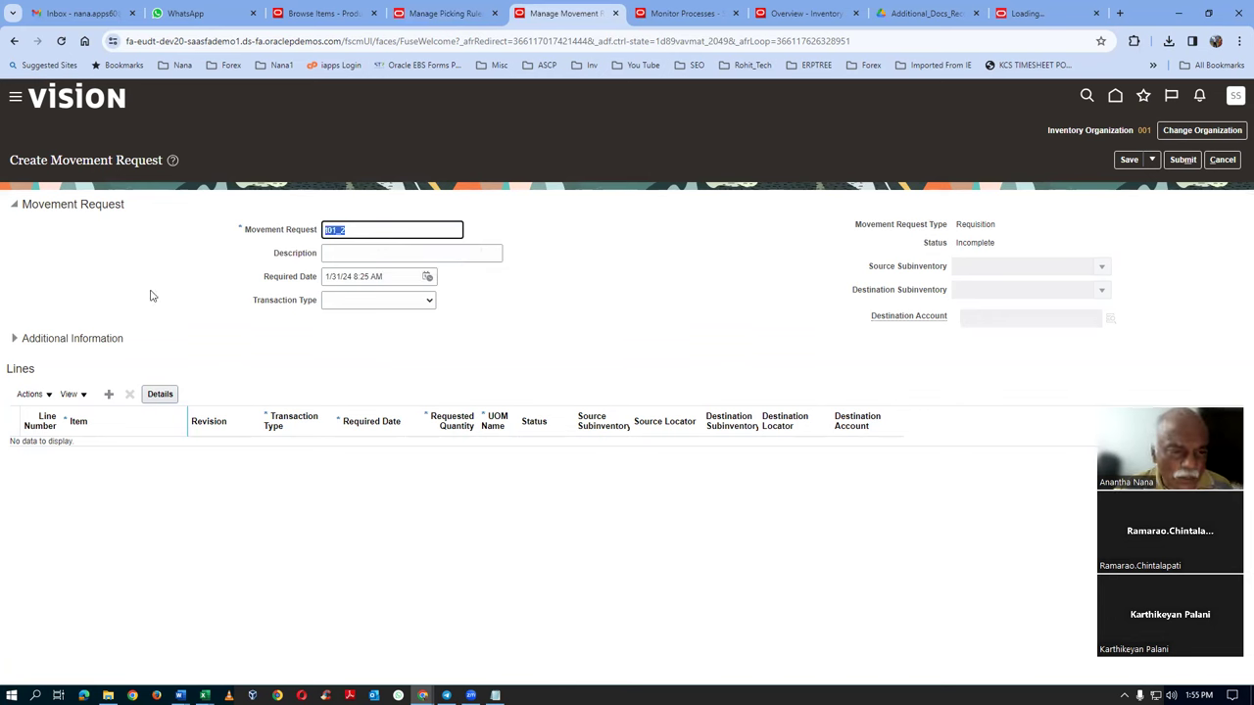
{"action": "left_click", "coordinate": [332, 253]}
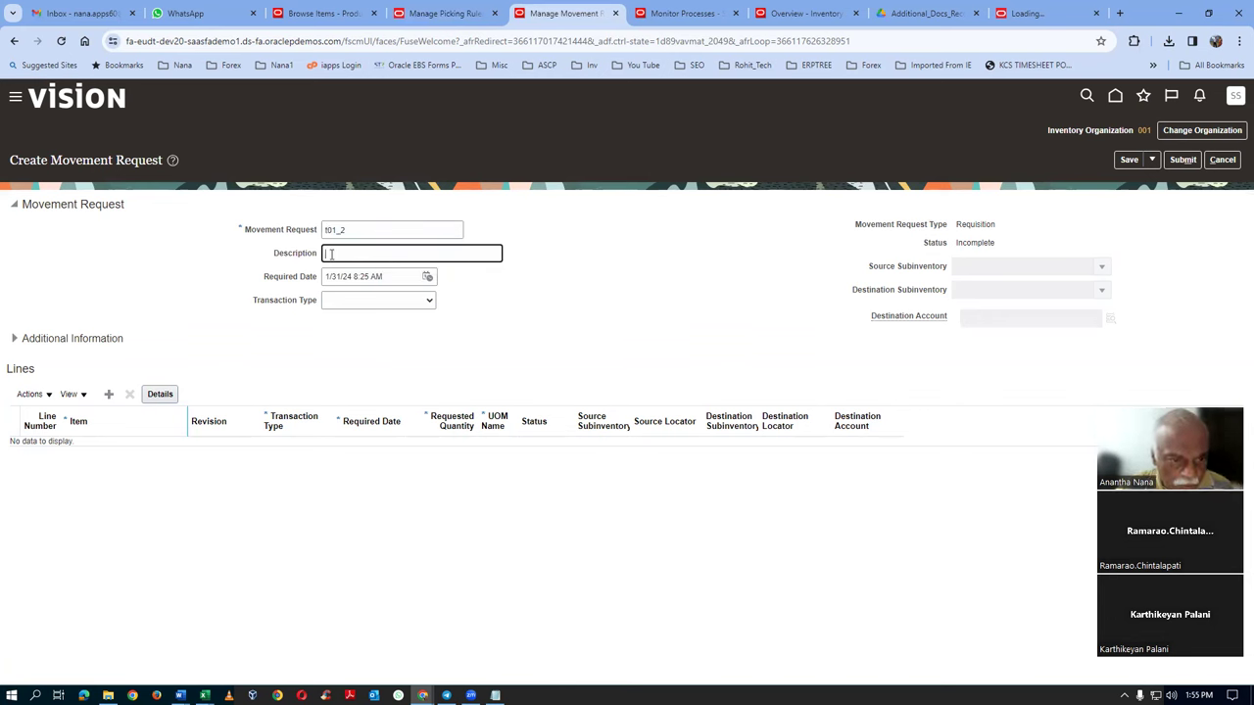
{"action": "left_click", "coordinate": [368, 301]}
{"action": "left_click", "coordinate": [372, 334]}
{"action": "left_click", "coordinate": [980, 289]}
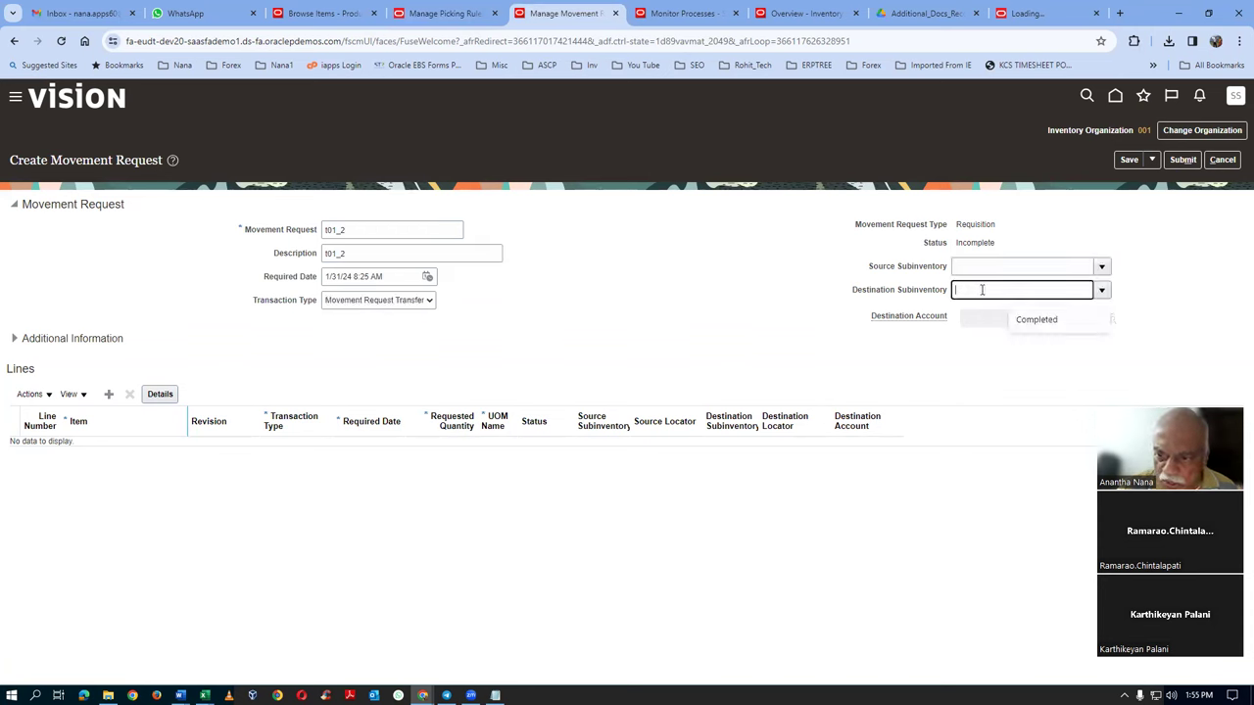
{"action": "key", "text": "Tab"}
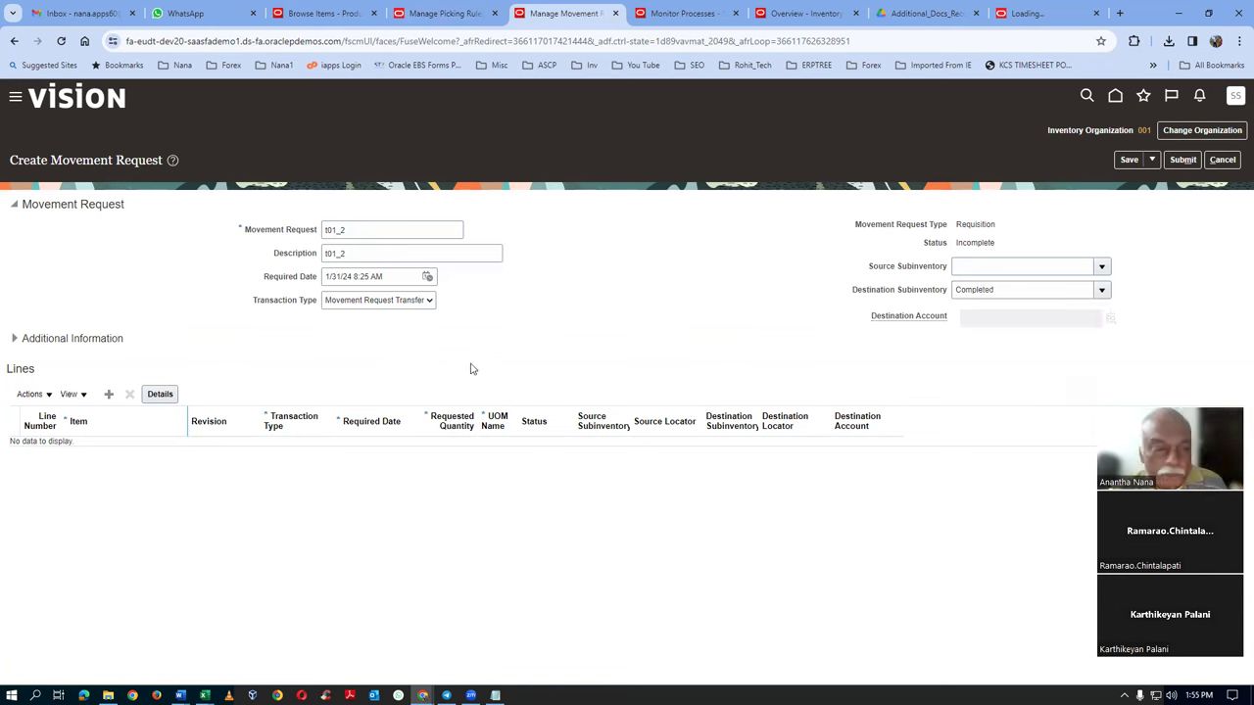
Add a movement request line for item t0101_Lot_Expiry_Rev_cor with revision A and a requested quantity of 10
{"action": "left_click", "coordinate": [109, 394]}
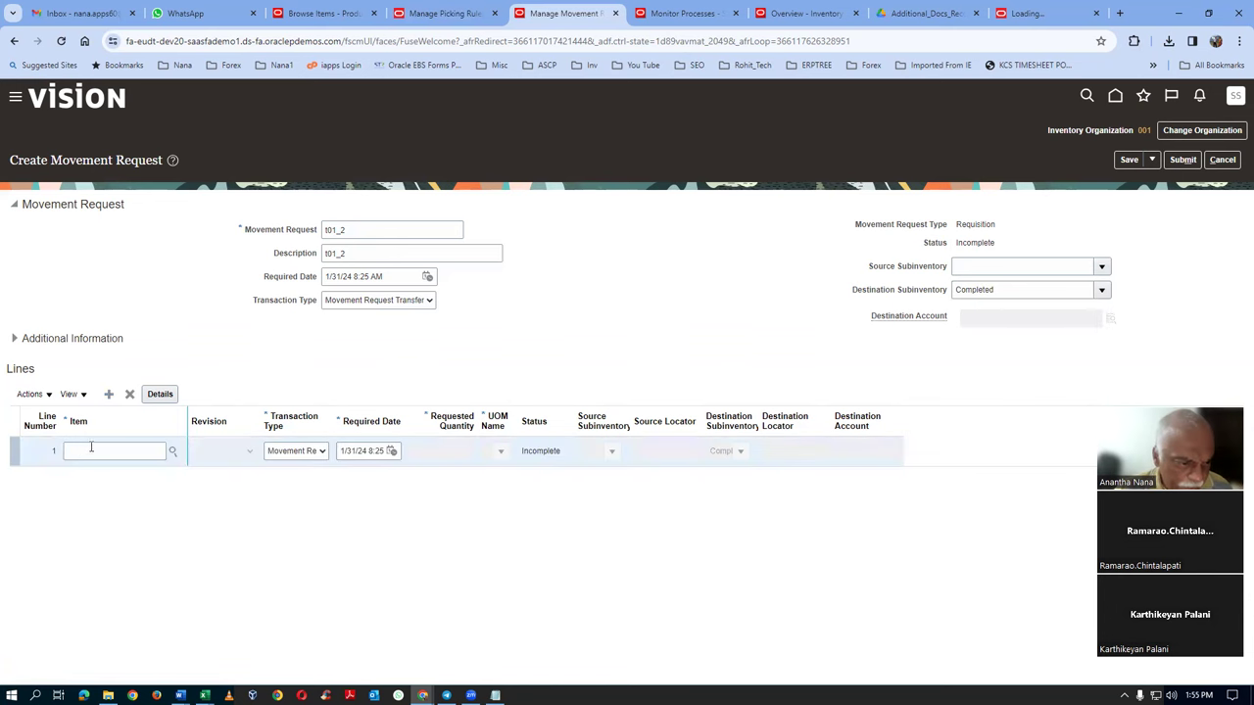
{"action": "left_click", "coordinate": [92, 448]}
{"action": "type", "text": "t0101_Lot_Expiry_Rev_cor"}
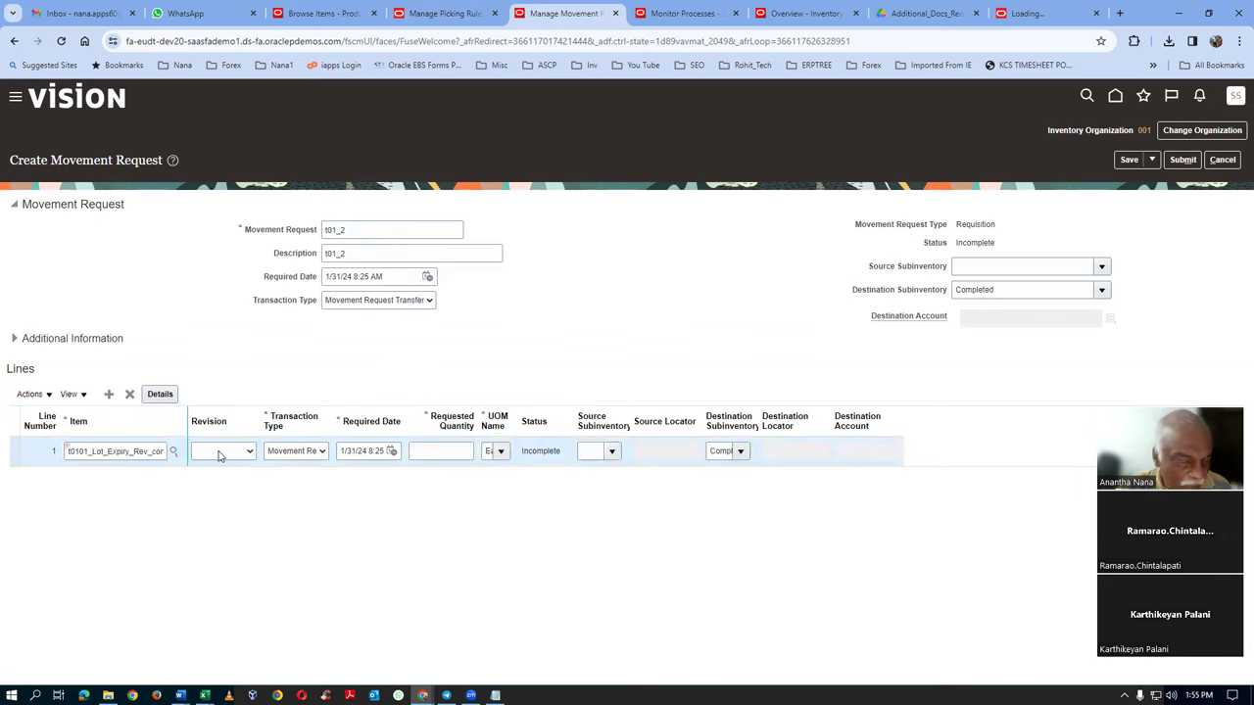
{"action": "left_click", "coordinate": [224, 450]}
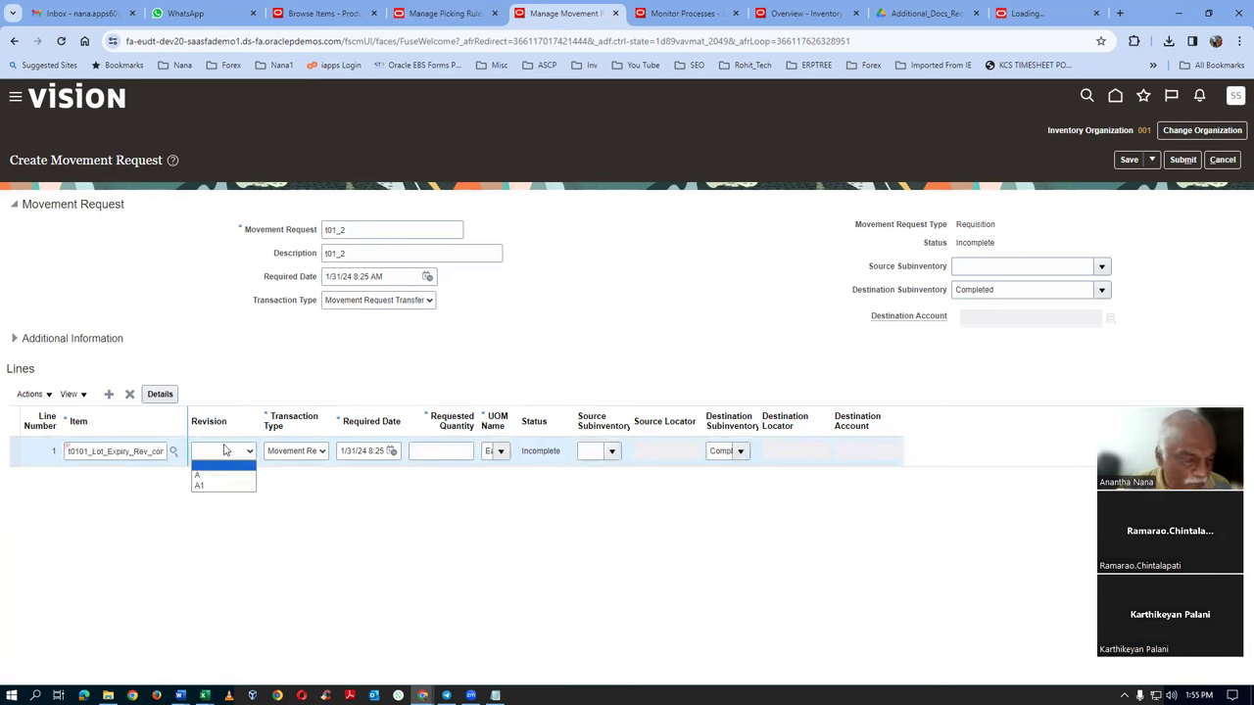
{"action": "left_click", "coordinate": [211, 476]}
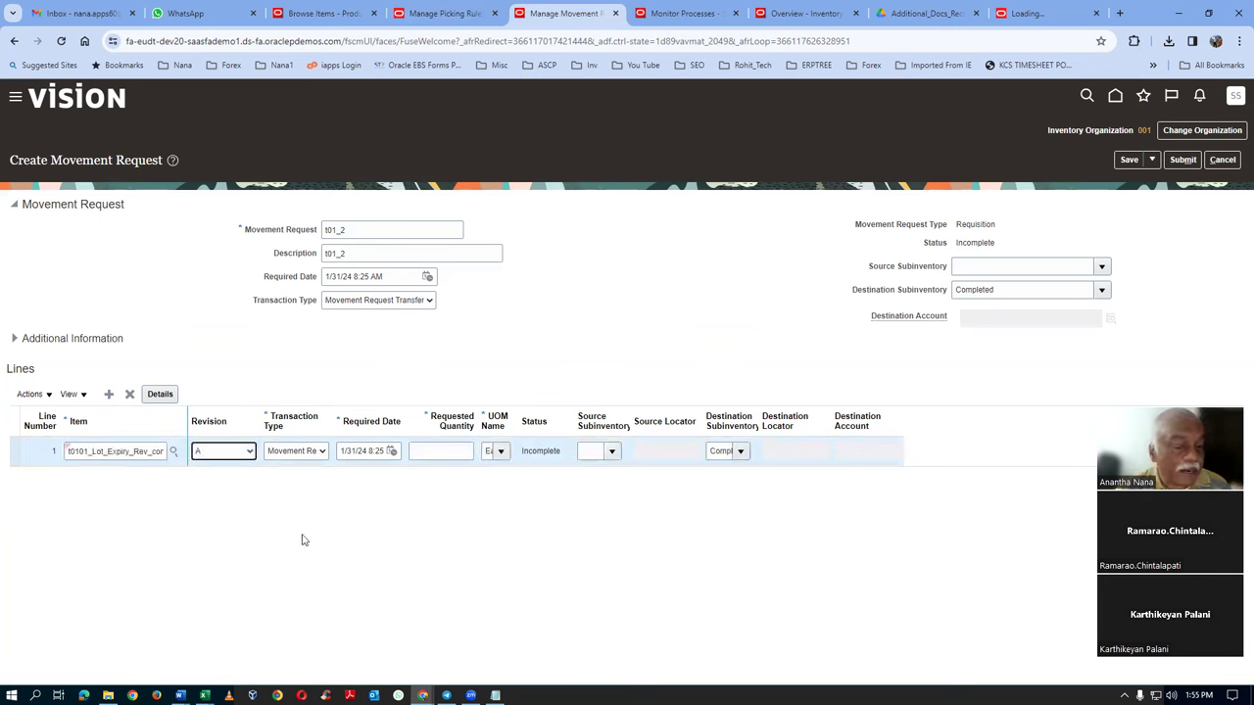
{"action": "left_click", "coordinate": [452, 450]}
{"action": "type", "text": "10"}
{"action": "key", "text": "Tab"}
Switch to the 12_Lot_Revision_Exercise workbook in Excel and compare the expiry dates of the lots, focusing on lot_102 under revision A
{"action": "key", "text": "alt+Tab"}
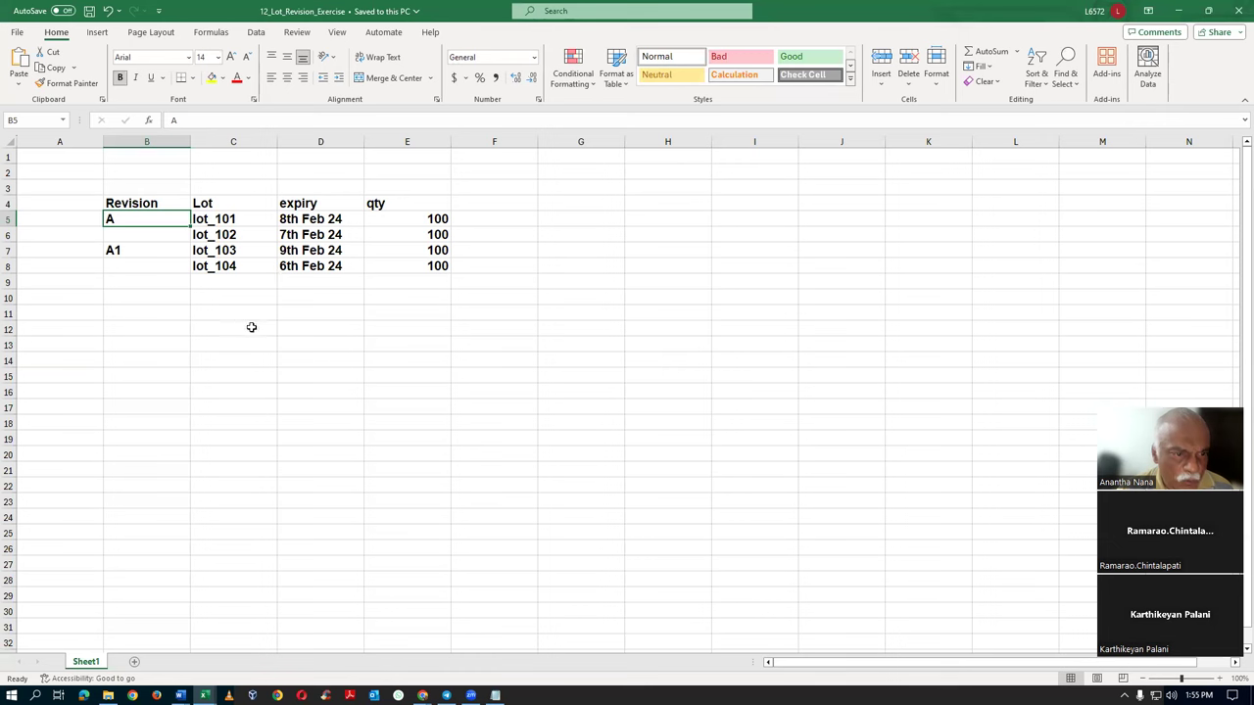
{"action": "left_click", "coordinate": [261, 236]}
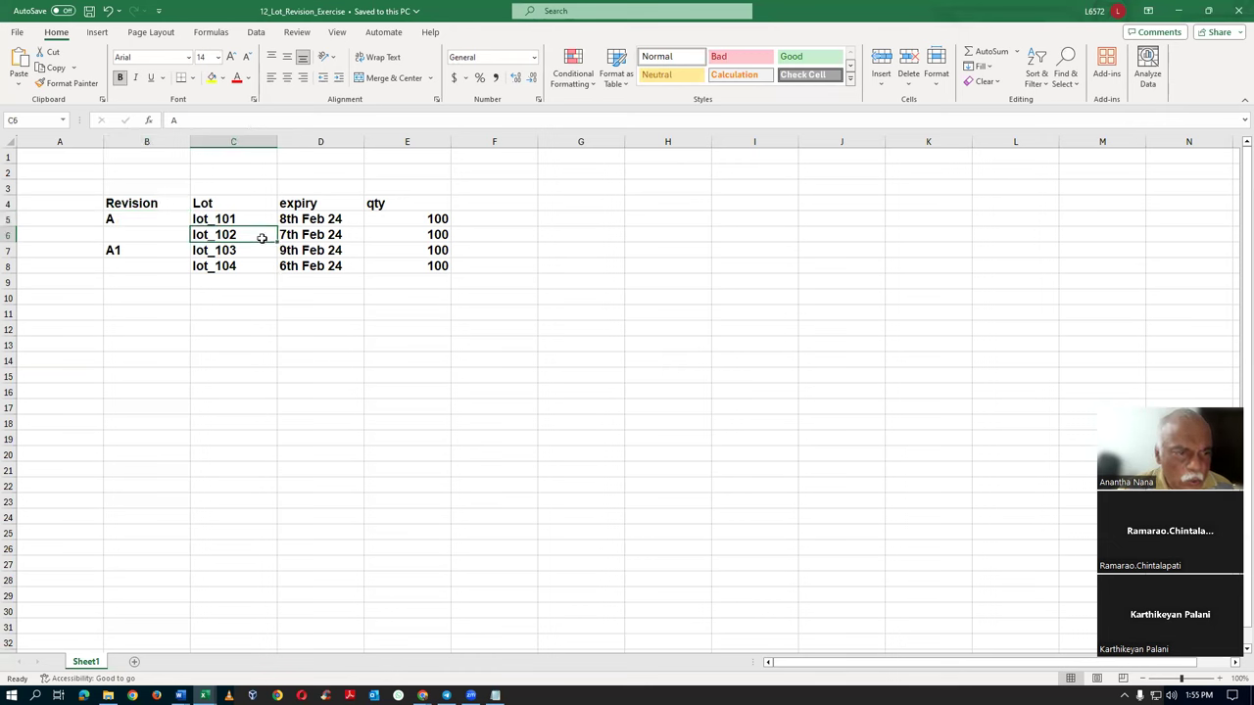
{"action": "left_click", "coordinate": [344, 235]}
{"action": "left_click", "coordinate": [249, 238]}
{"action": "left_click", "coordinate": [350, 234]}
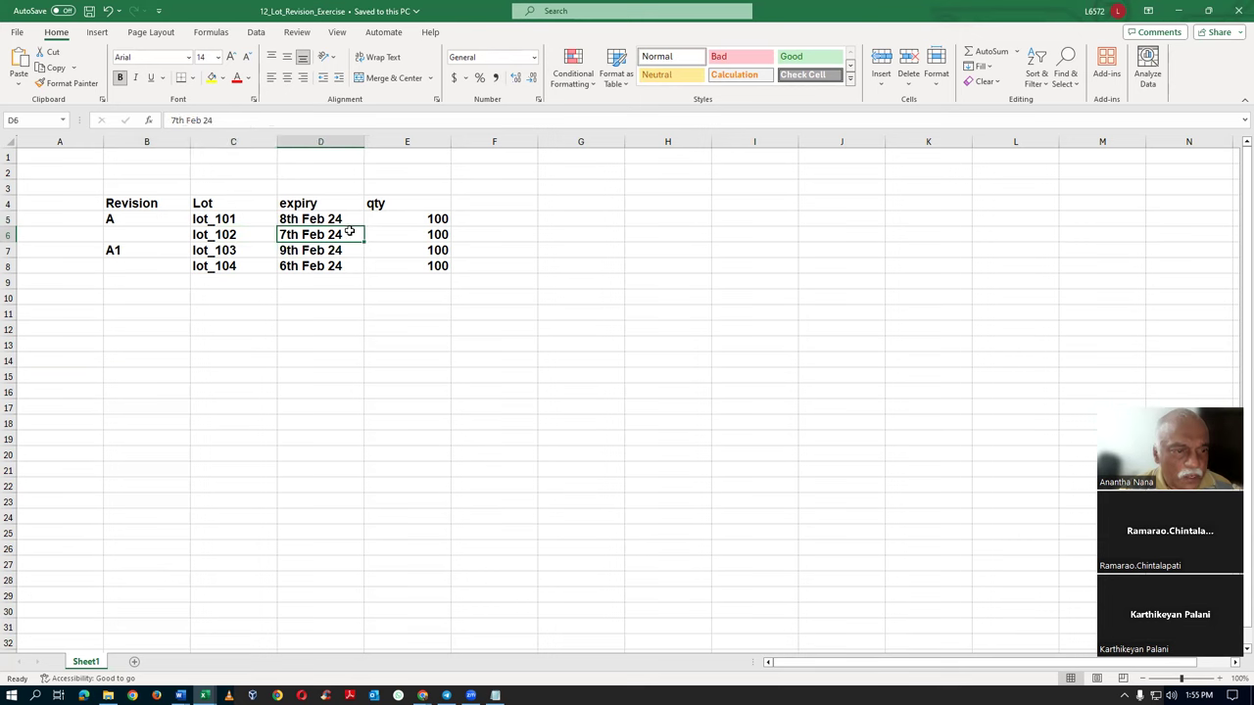
{"action": "left_click", "coordinate": [228, 265]}
{"action": "left_click", "coordinate": [262, 234]}
{"action": "left_click", "coordinate": [358, 235]}
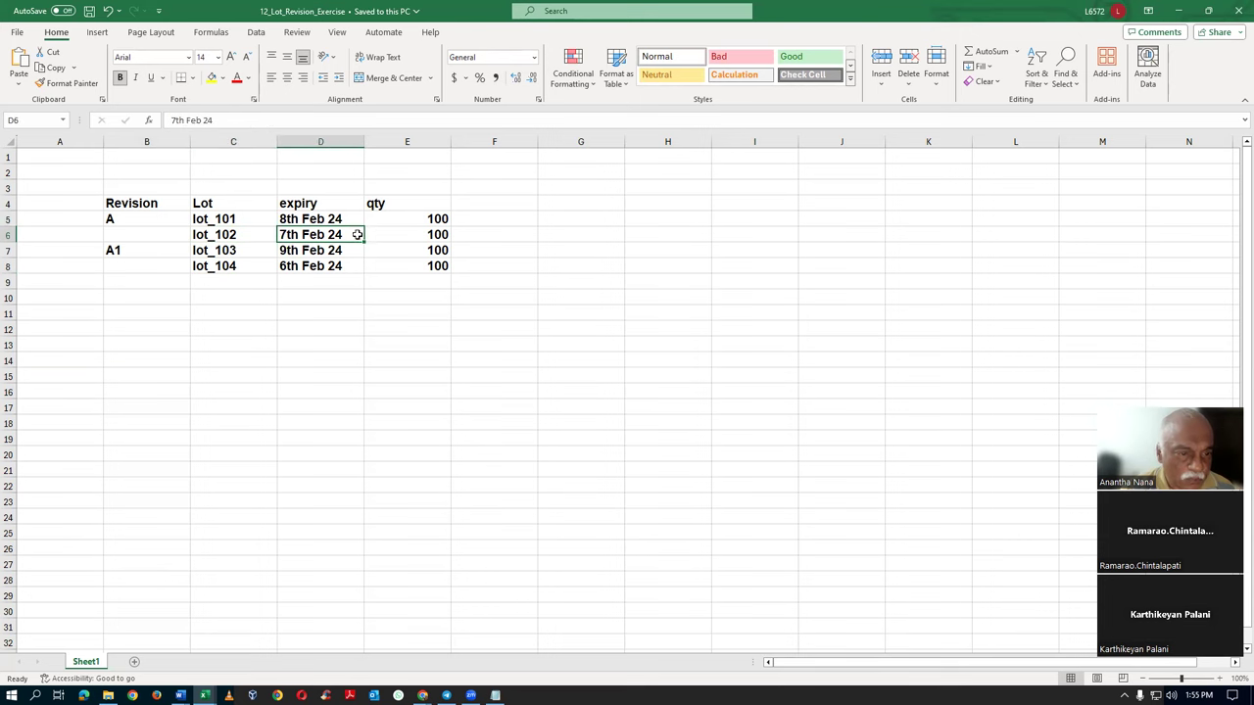
Return to the browser, submit movement request t01_2 and dismiss the information message
{"action": "key", "text": "alt+Tab"}
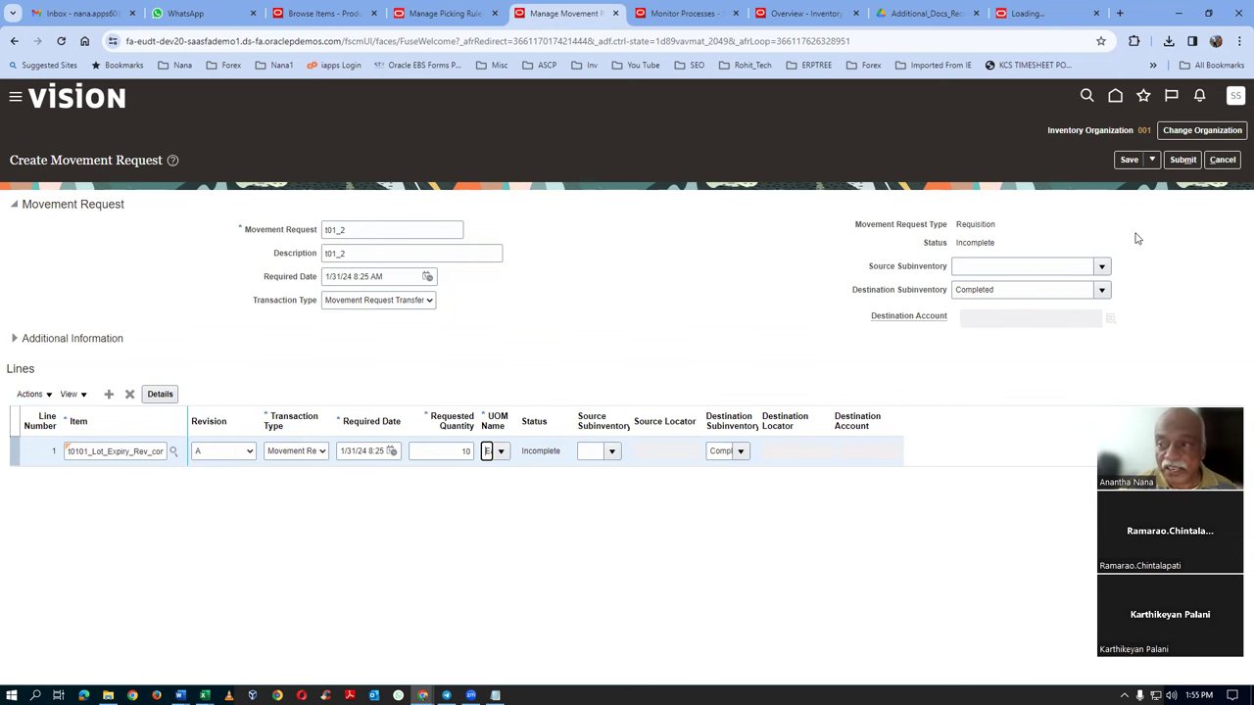
{"action": "left_click", "coordinate": [1183, 158]}
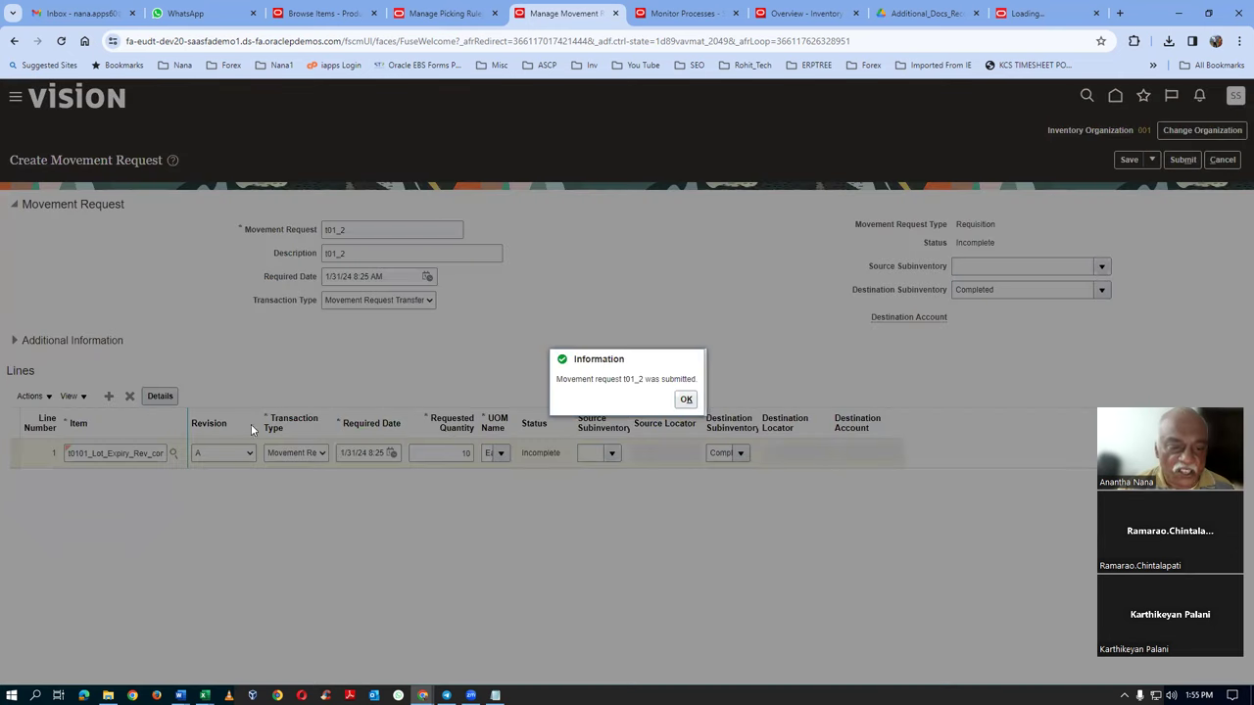
{"action": "left_click", "coordinate": [686, 400]}
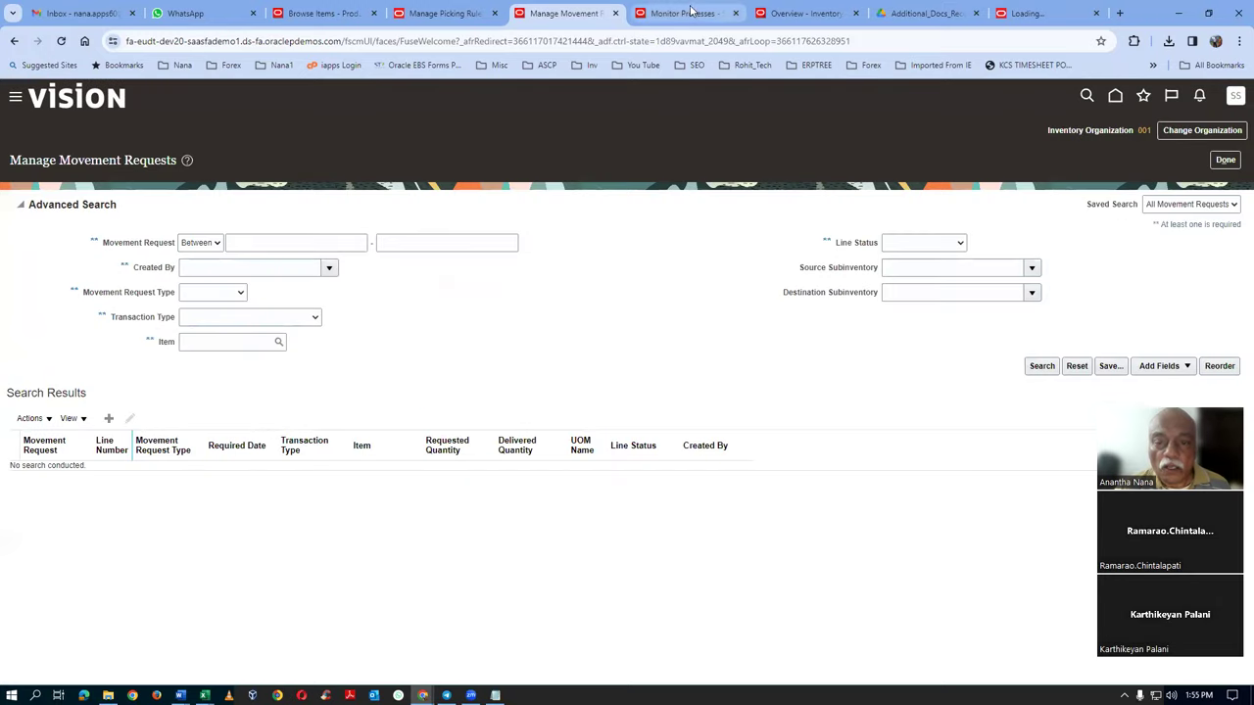
Search for movement requests between t01_2 and t01_2
{"action": "left_click", "coordinate": [276, 246]}
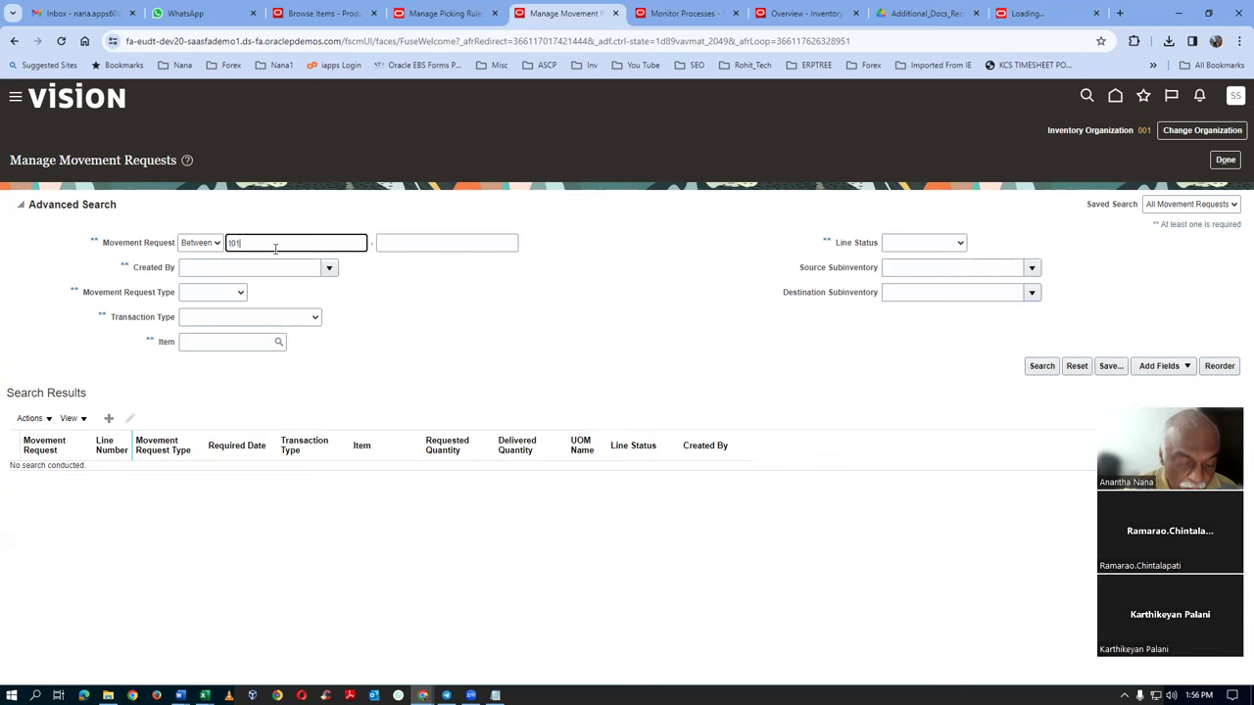
{"action": "key", "text": "Tab"}
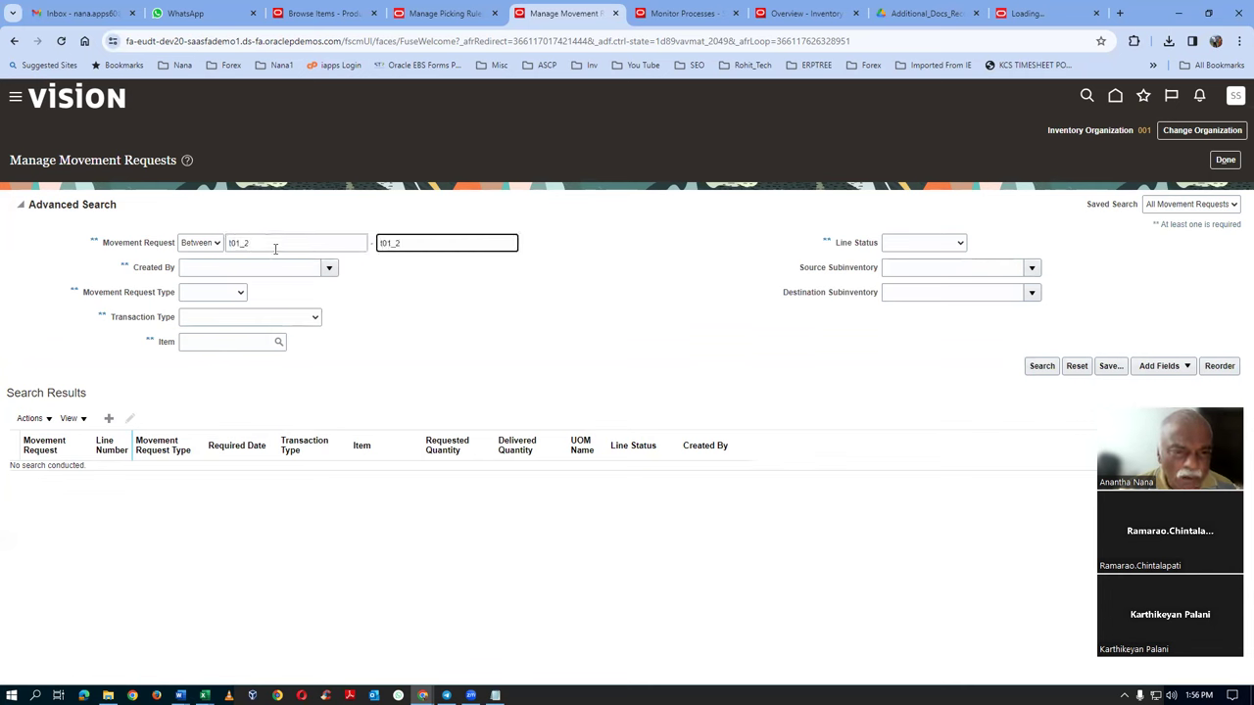
{"action": "left_click", "coordinate": [1033, 369]}
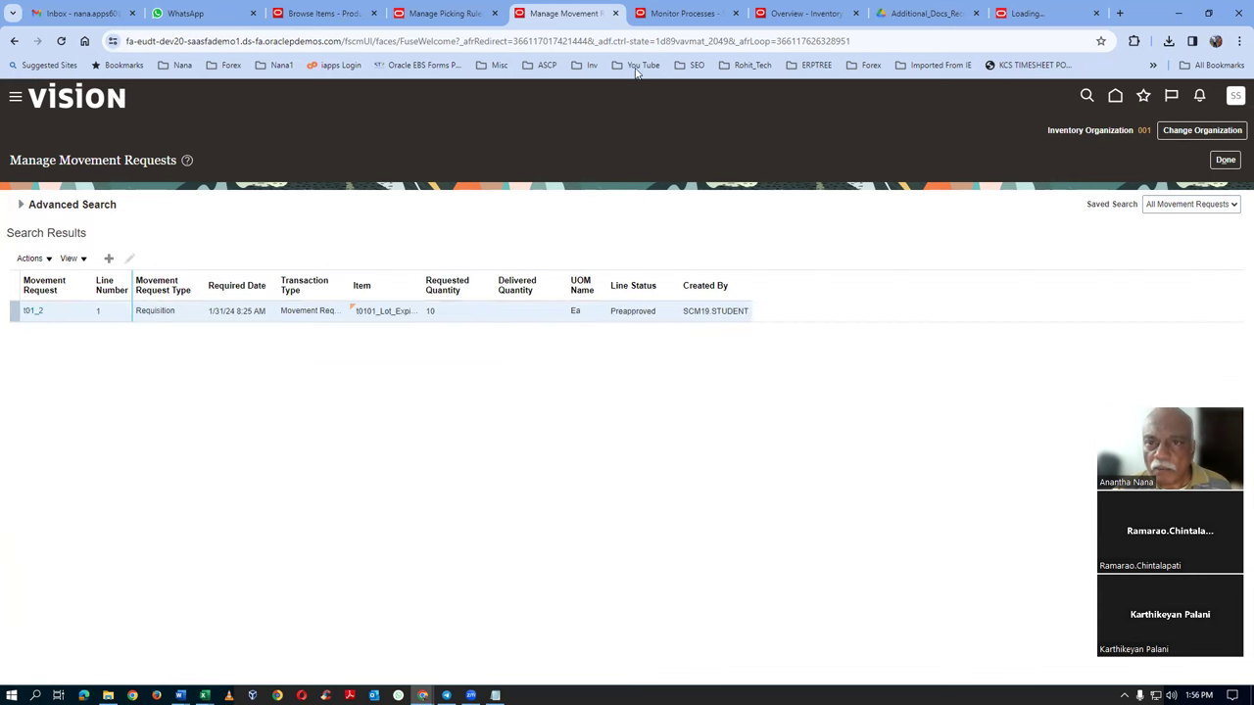
On the Monitor Processes page, start scheduling a new Print Movement Request Pick Slip Report job
{"action": "left_click", "coordinate": [690, 14]}
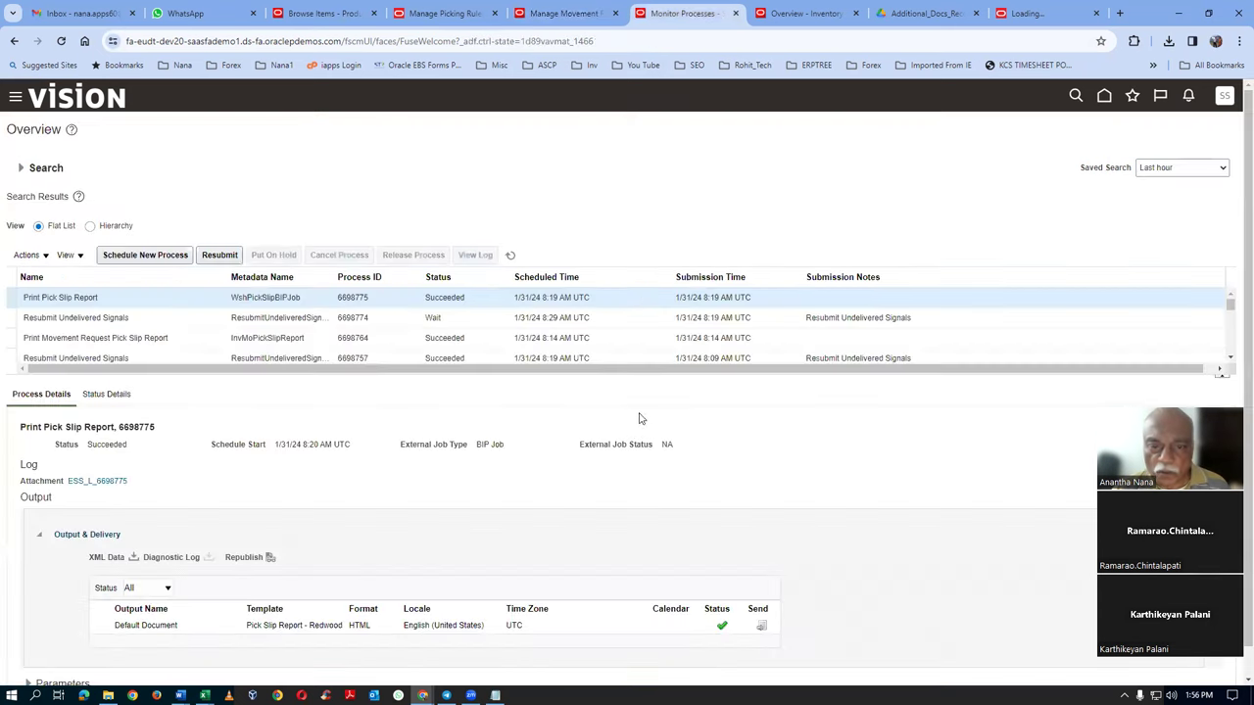
{"action": "left_click", "coordinate": [157, 256]}
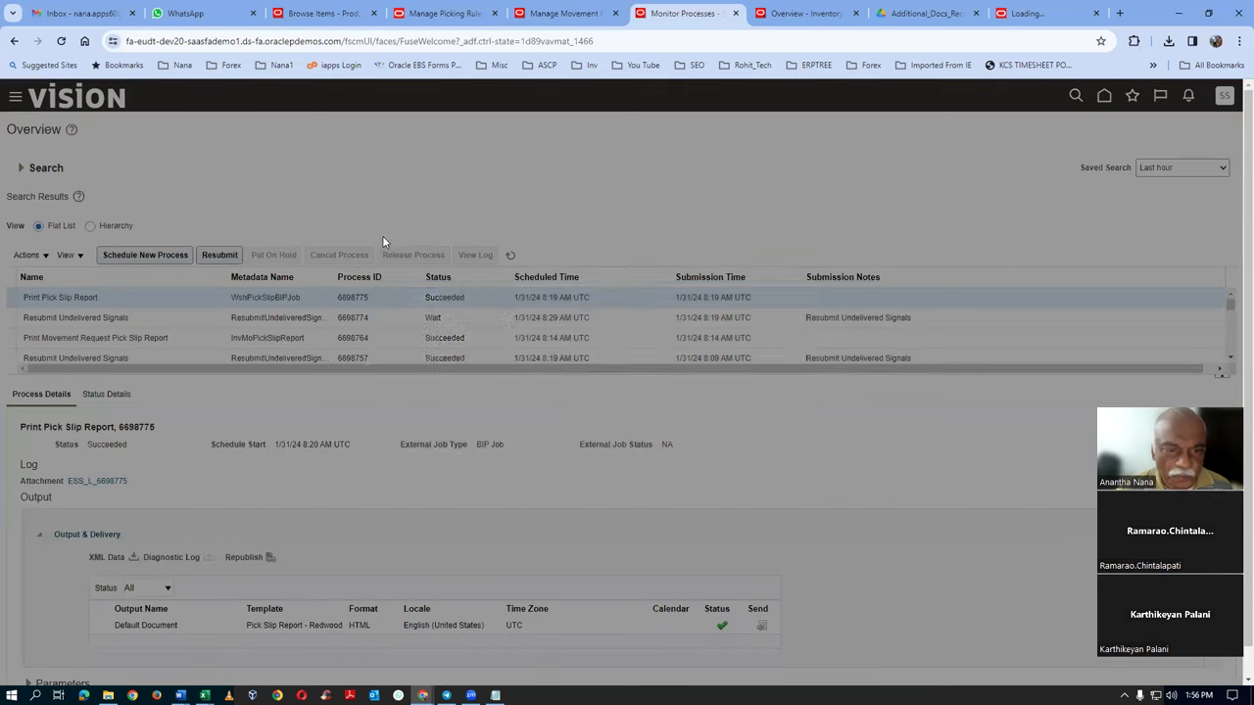
{"action": "left_click", "coordinate": [586, 359]}
{"action": "key", "text": "ctrl+a"}
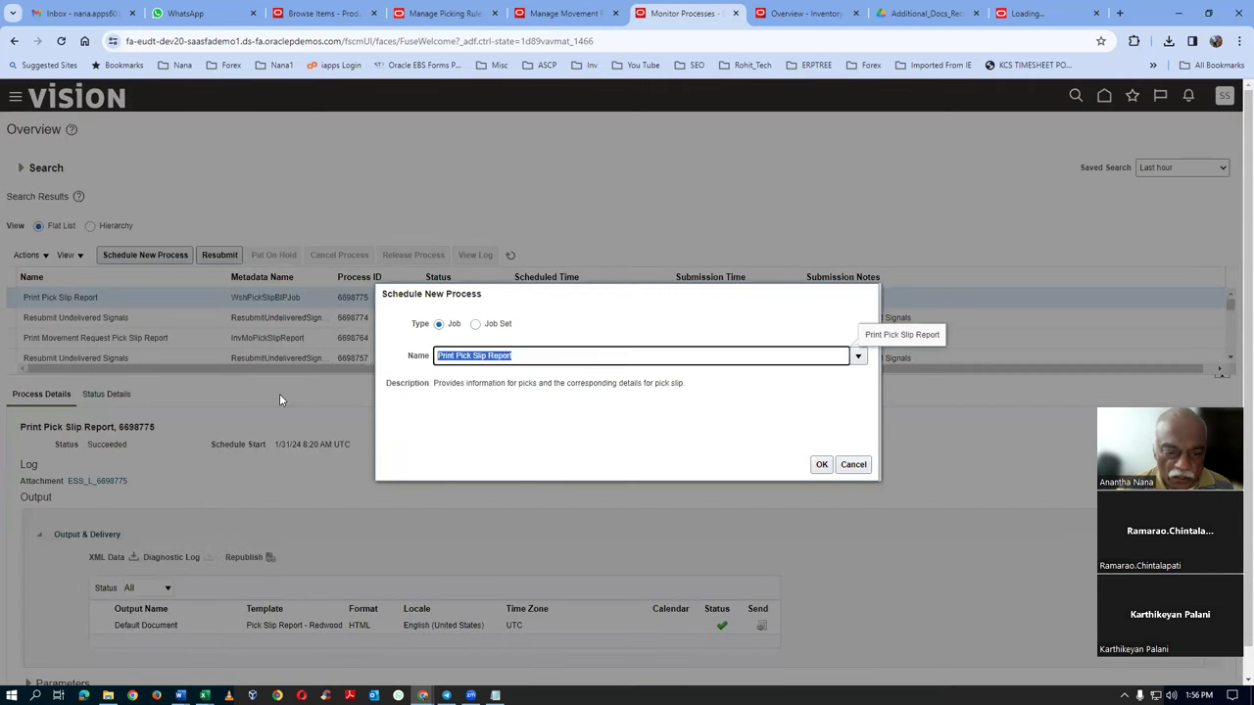
{"action": "type", "text": "PRINT MOVE"}
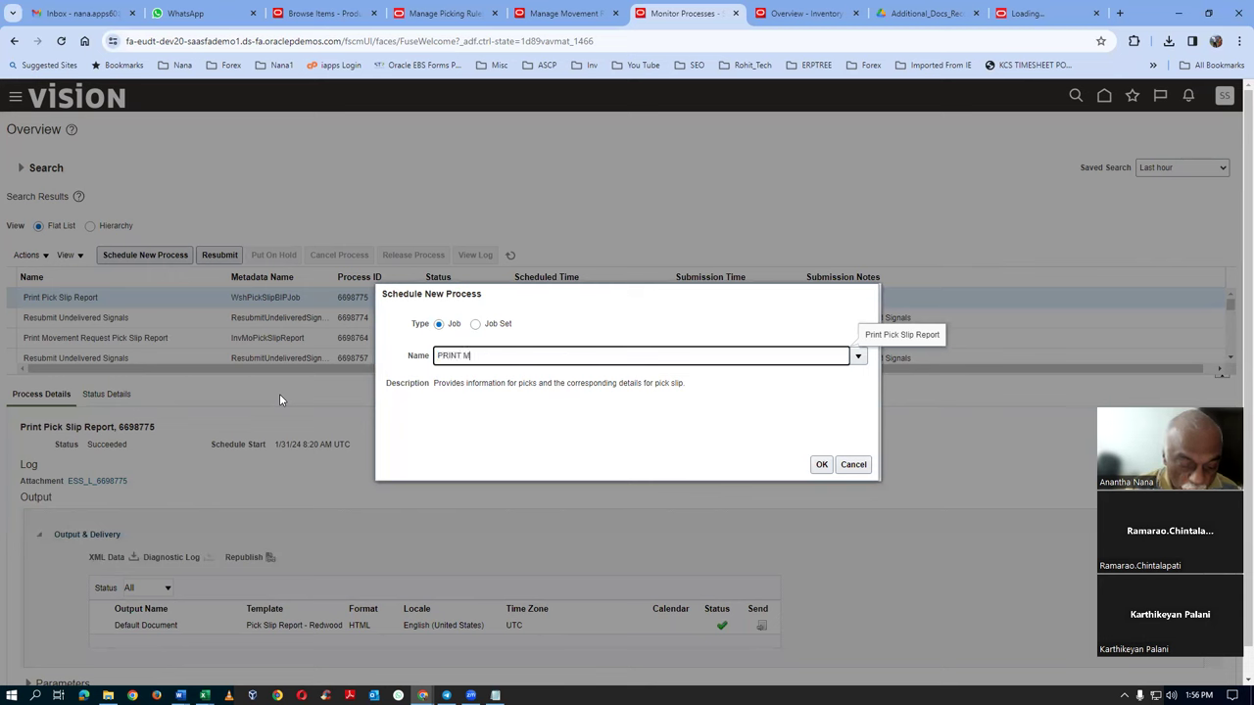
{"action": "key", "text": "Tab"}
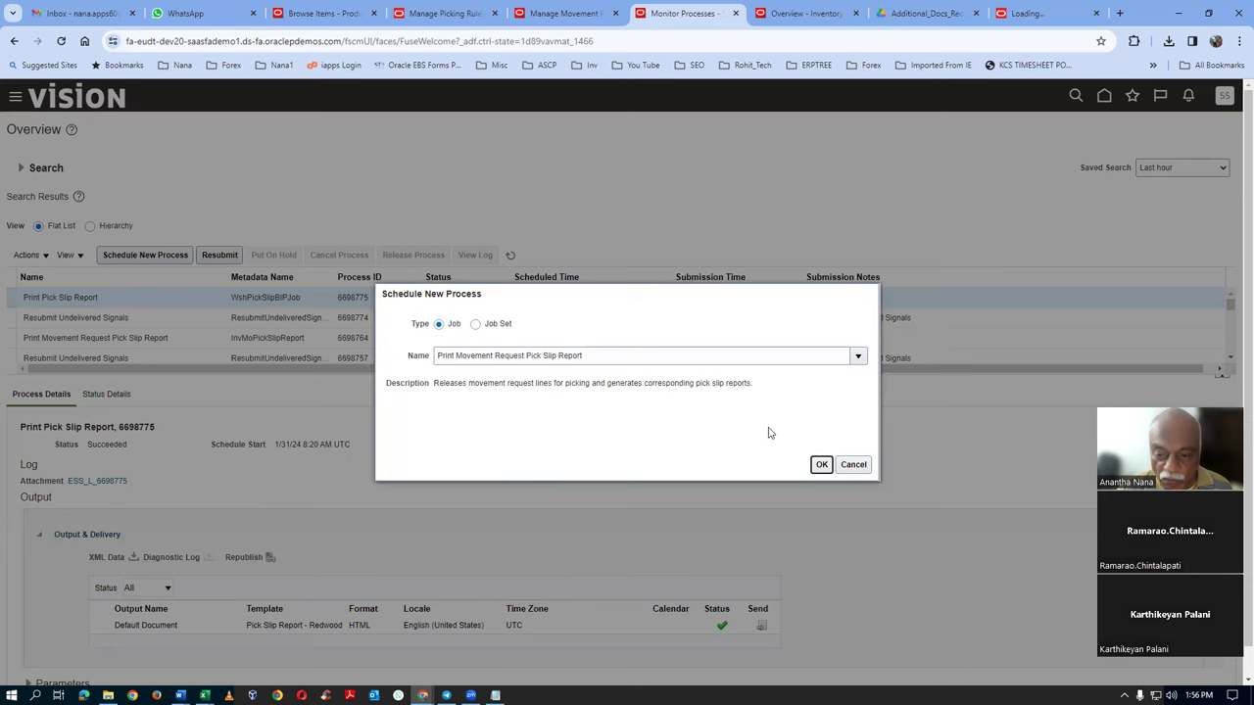
{"action": "left_click", "coordinate": [815, 467]}
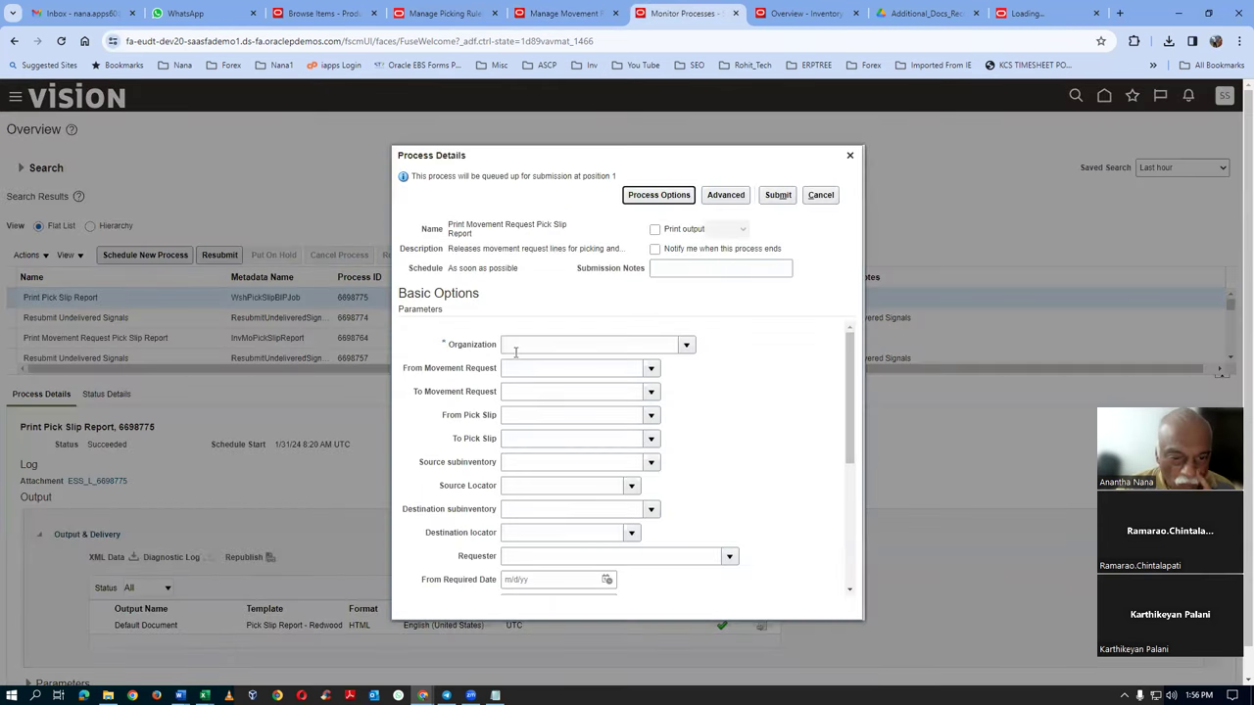
Set the process organization to 001 and both the from and to movement request to t01_2
{"action": "left_click", "coordinate": [515, 350]}
{"action": "type", "text": "001"}
{"action": "key", "text": "Tab"}
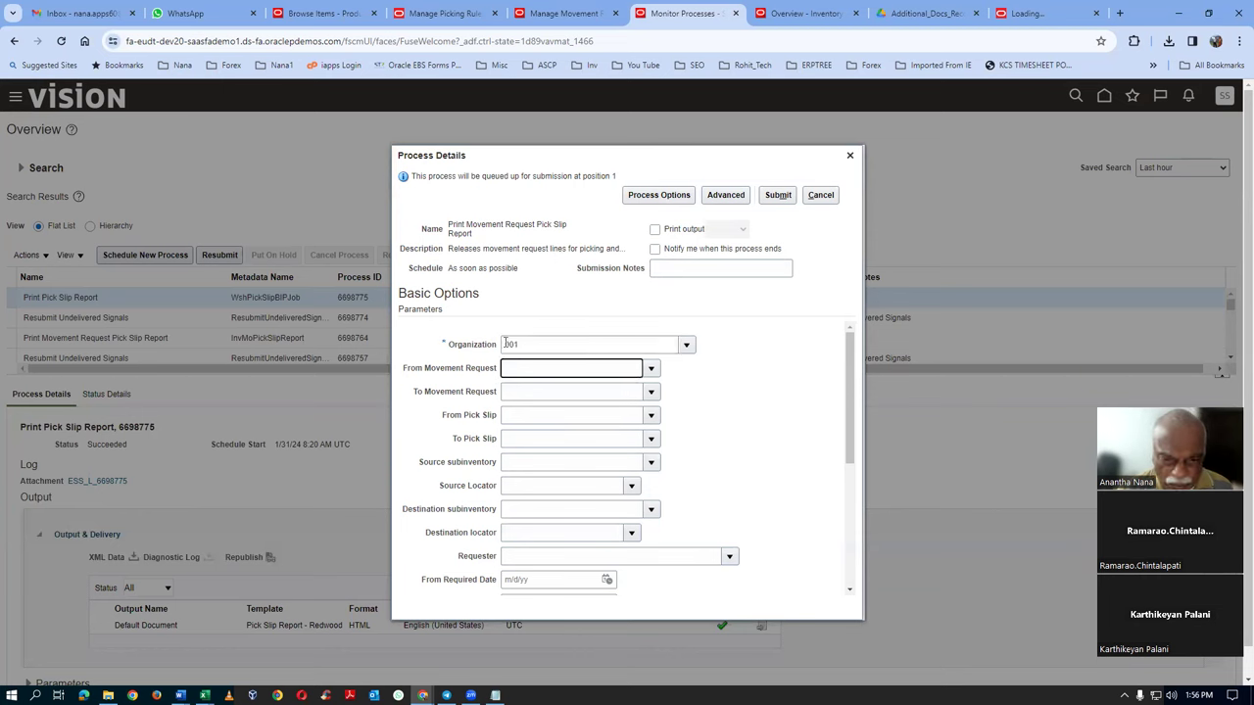
{"action": "type", "text": "t01_2"}
{"action": "key", "text": "Tab"}
{"action": "key", "text": "shift+Tab"}
{"action": "key", "text": "ctrl+c"}
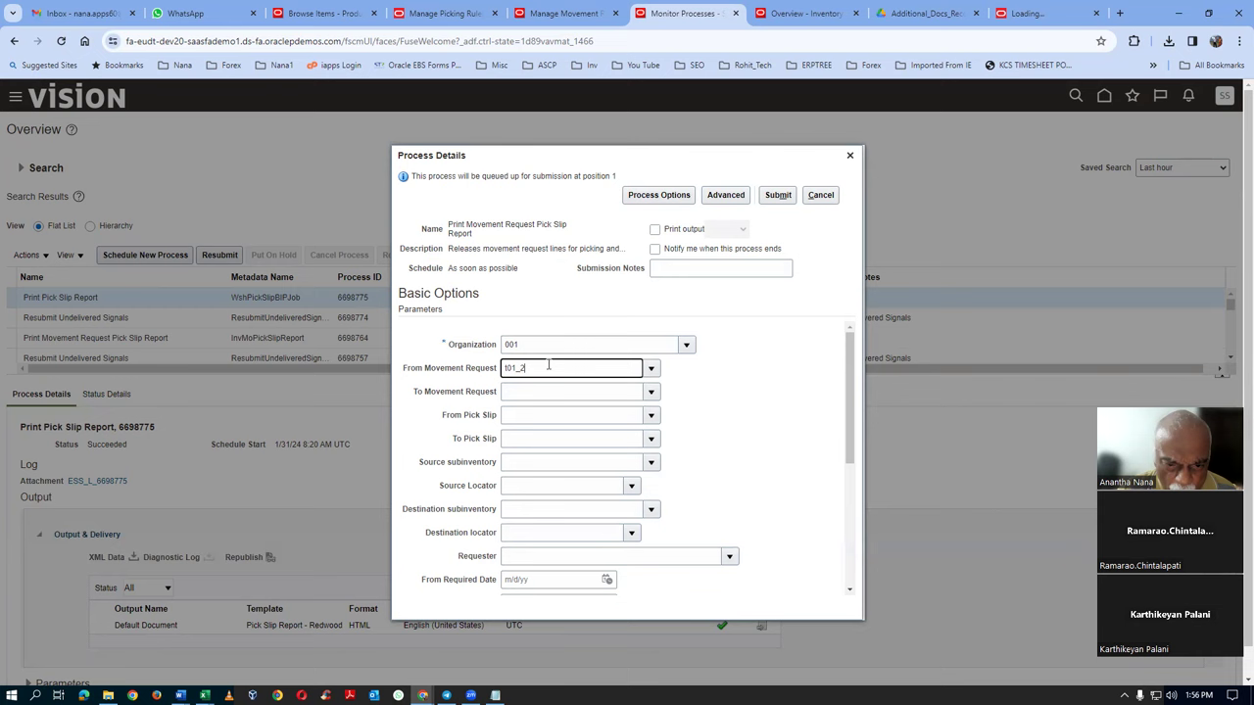
{"action": "left_click", "coordinate": [536, 391]}
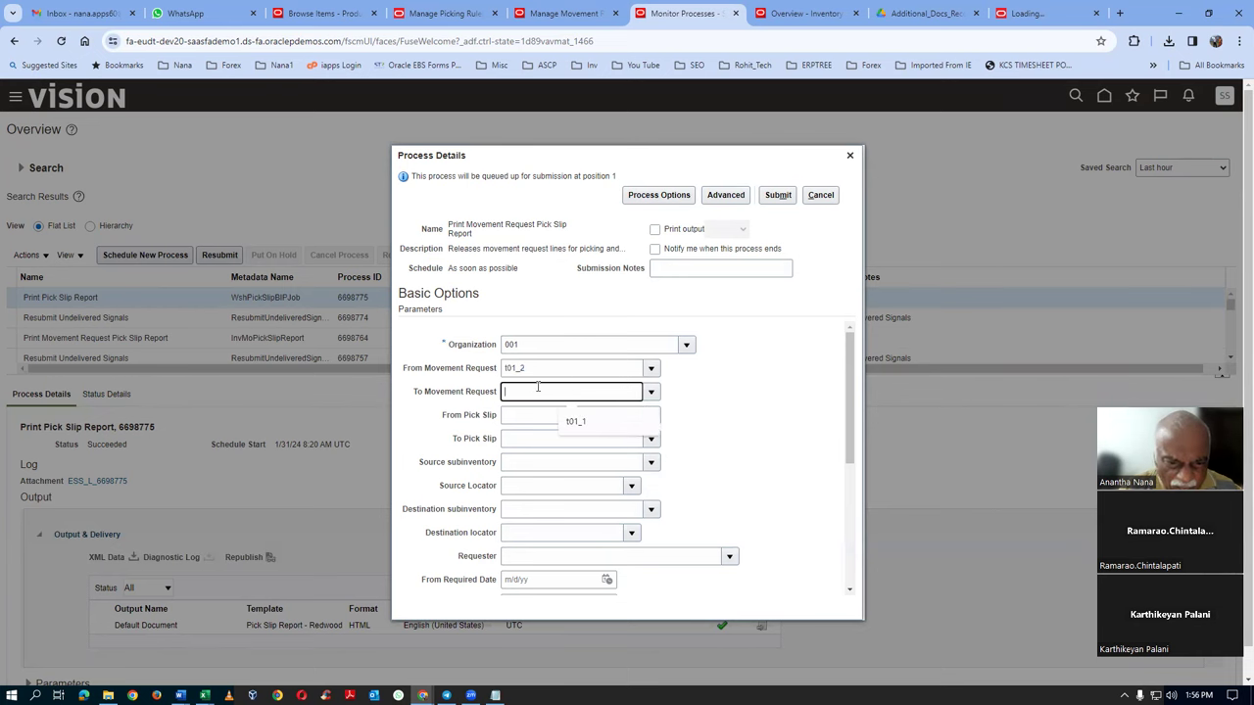
{"action": "key", "text": "ctrl+v"}
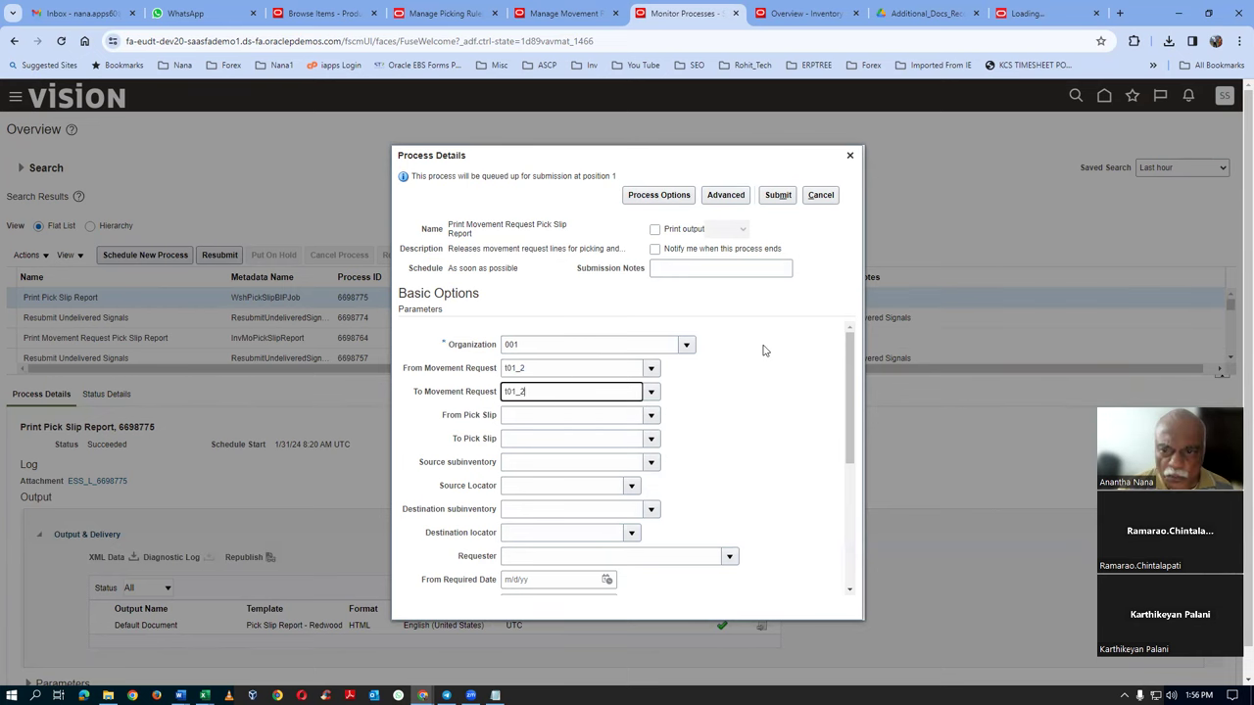
Set Release Approved Lines to Yes, submit the pick slip process and close its details dialog
{"action": "scroll", "coordinate": [759, 372], "scroll_direction": "down", "scroll_amount": 5}
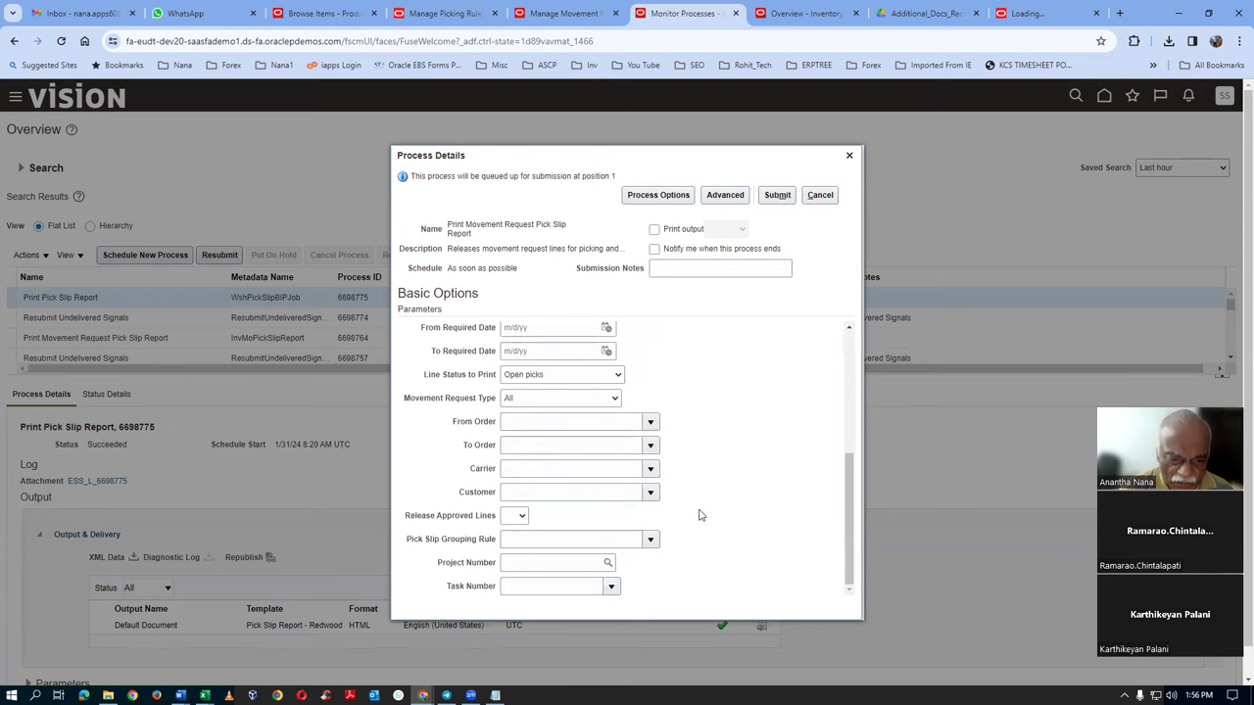
{"action": "left_click", "coordinate": [519, 517]}
{"action": "left_click", "coordinate": [510, 549]}
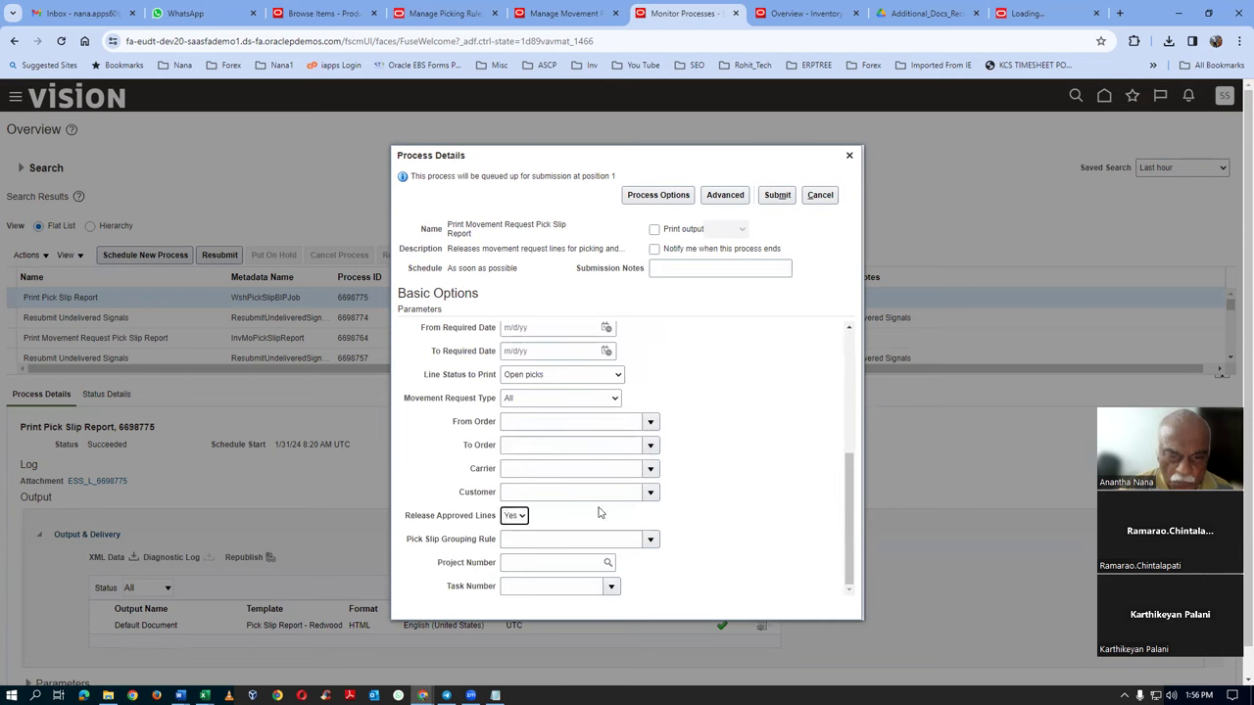
{"action": "left_click", "coordinate": [784, 196]}
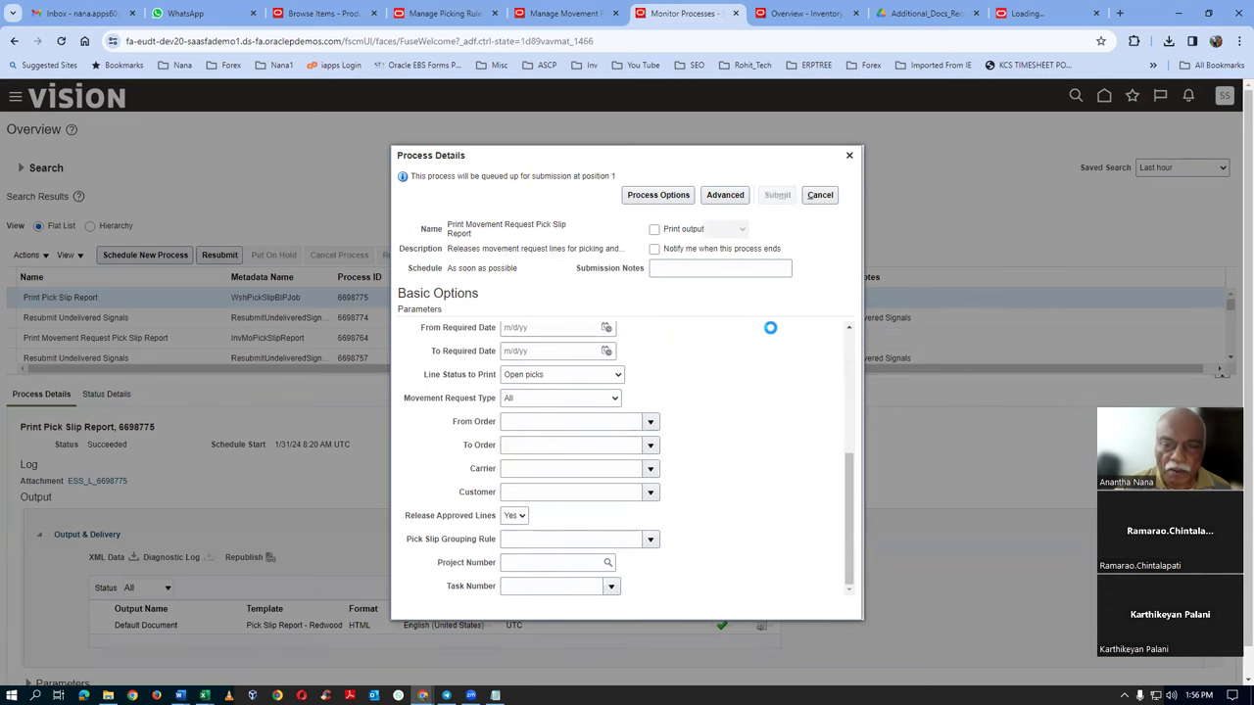
{"action": "left_click", "coordinate": [773, 284]}
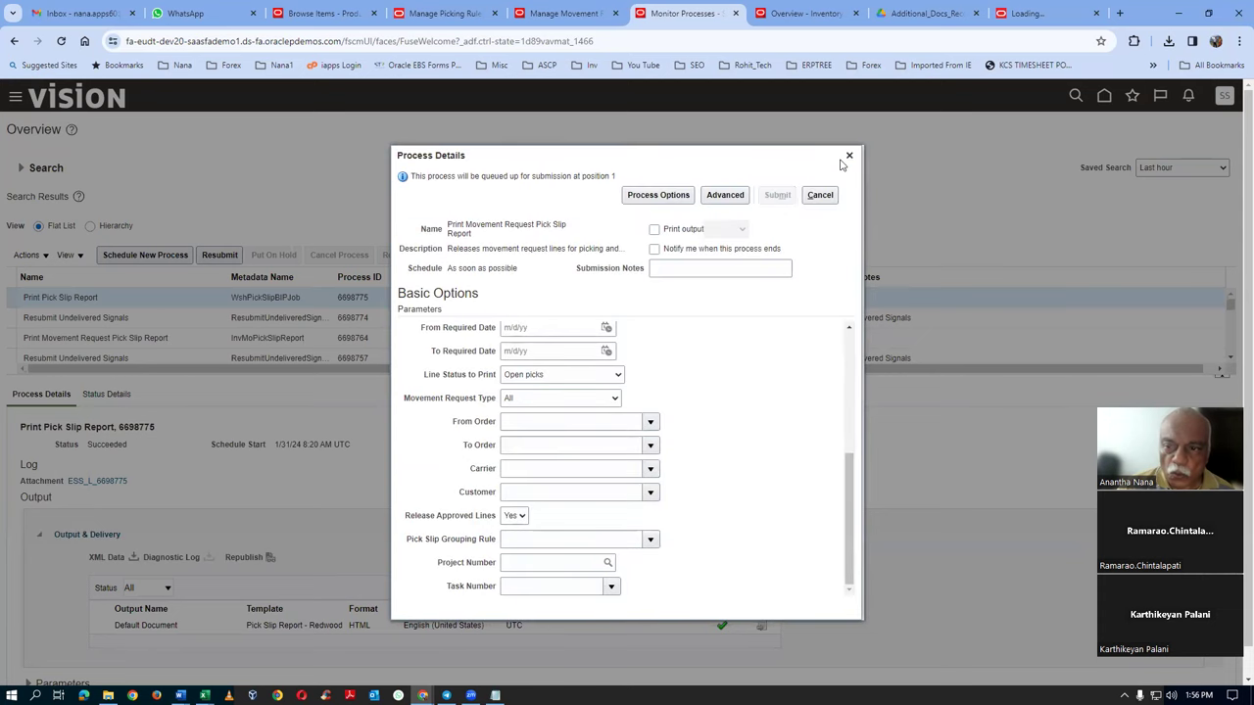
{"action": "left_click", "coordinate": [849, 156]}
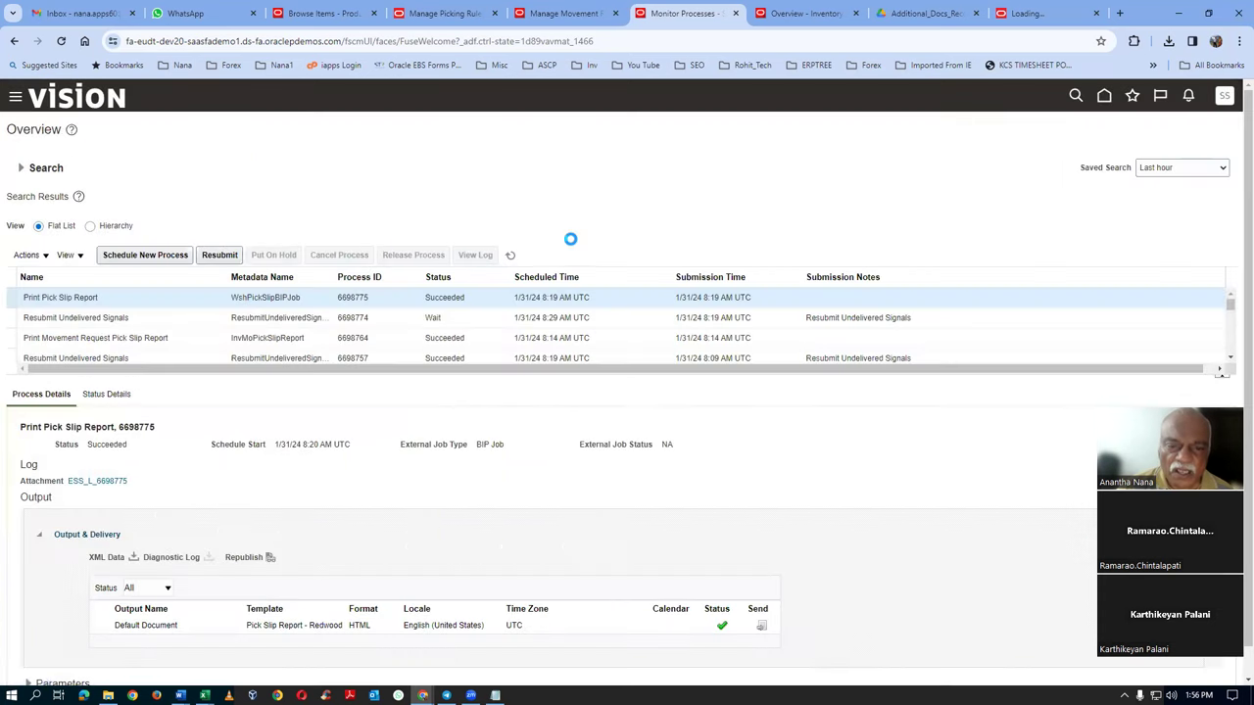
Refresh the scheduled process list, and check lot_102 and its expiry date in the Excel lot sheet
{"action": "left_click", "coordinate": [509, 257]}
{"action": "left_click", "coordinate": [509, 256]}
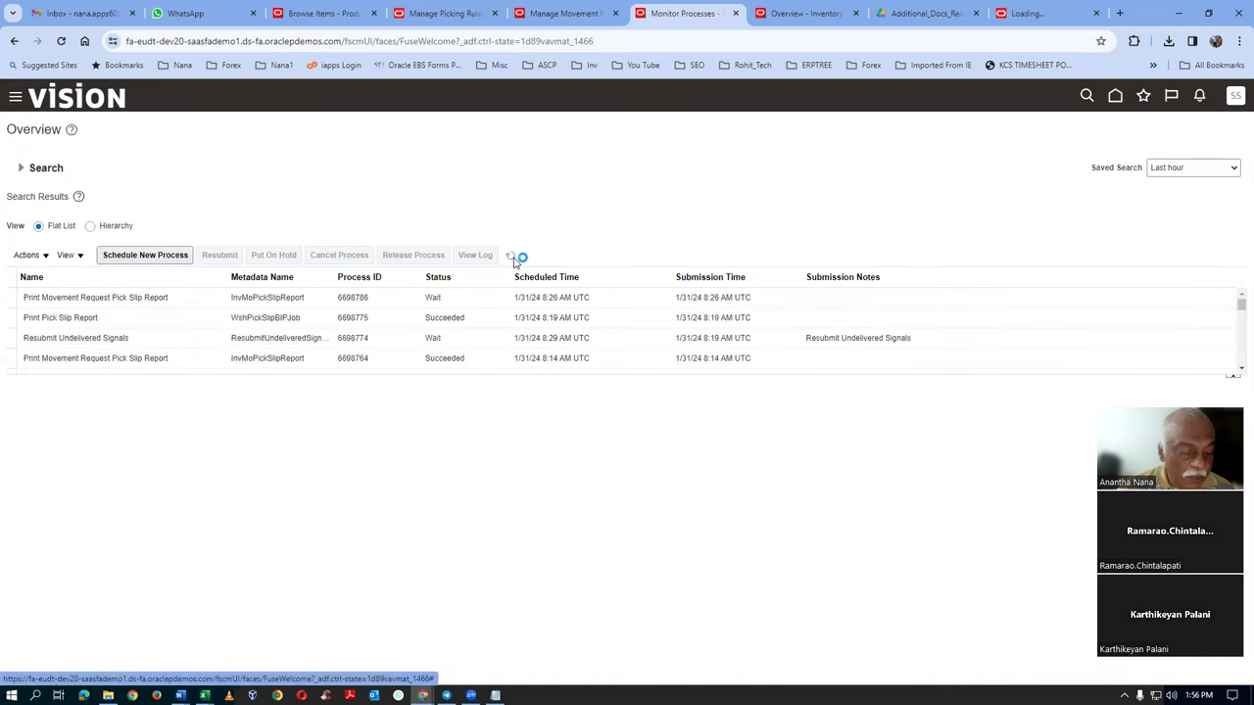
{"action": "key", "text": "alt+Tab"}
{"action": "left_click", "coordinate": [240, 235]}
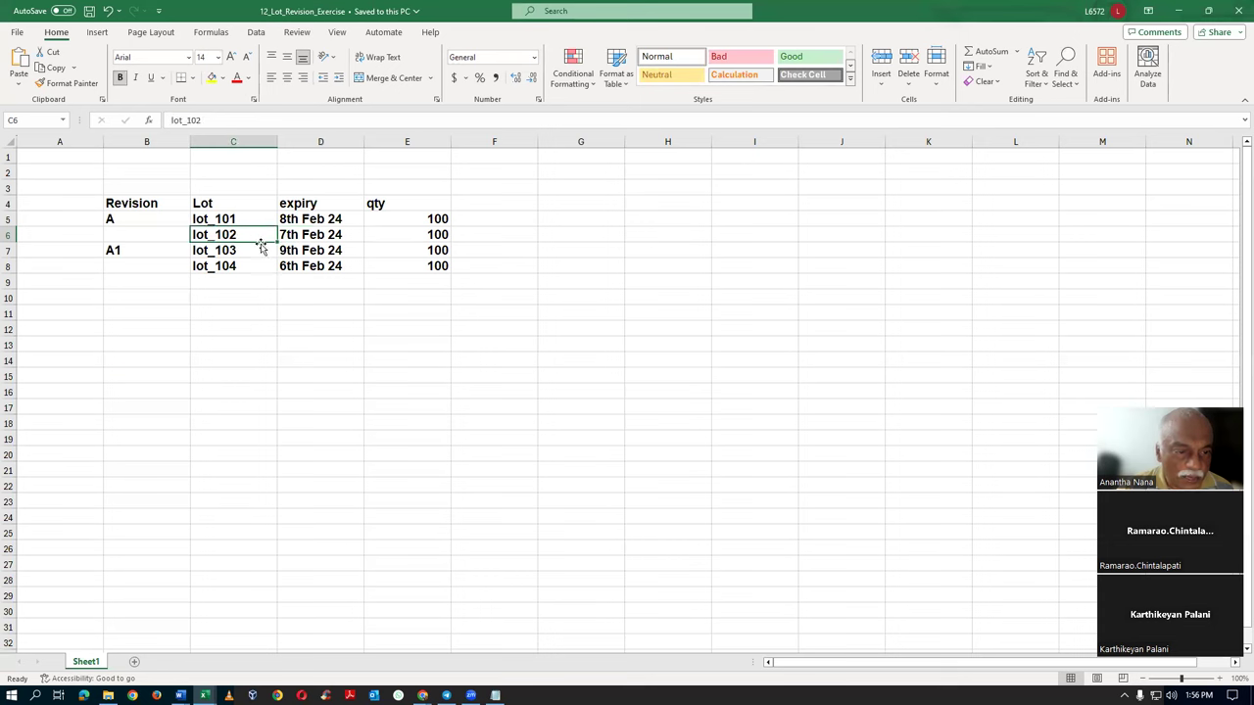
{"action": "left_click", "coordinate": [349, 233]}
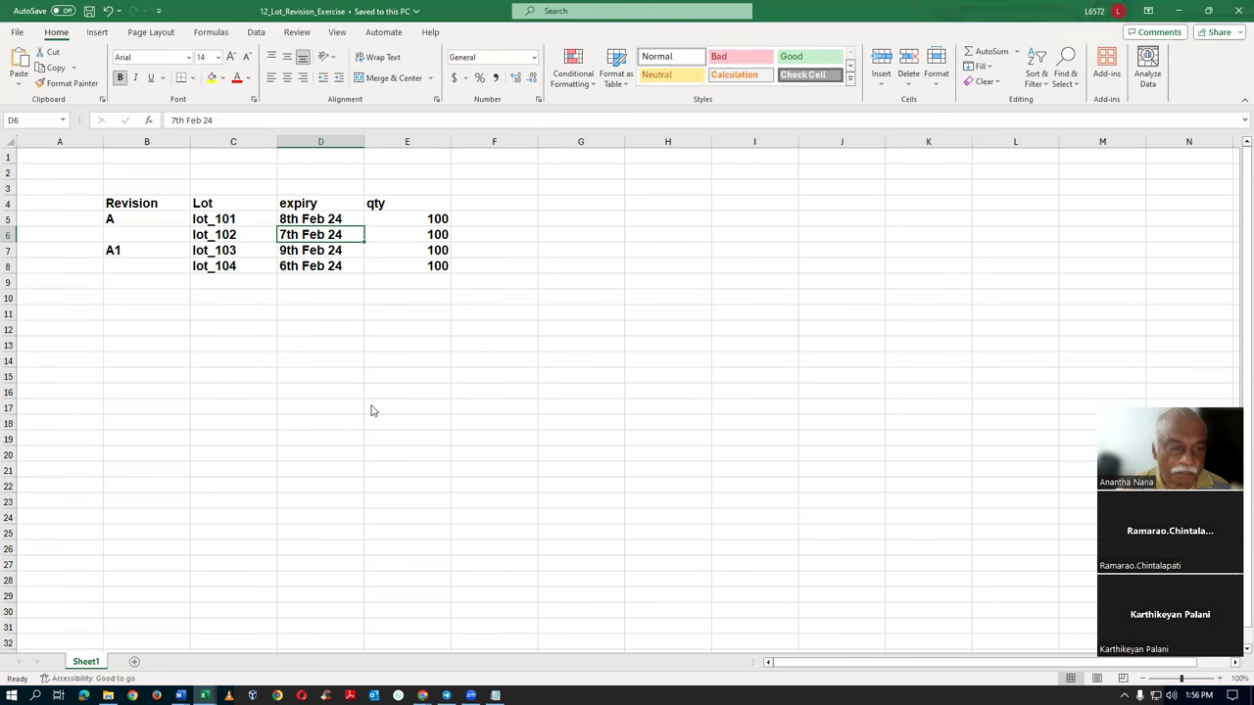
Return to the browser, refresh the process list to check the job status, and select the newest Print Movement Request Pick Slip Report
{"action": "key", "text": "alt+Tab"}
{"action": "left_click", "coordinate": [511, 257]}
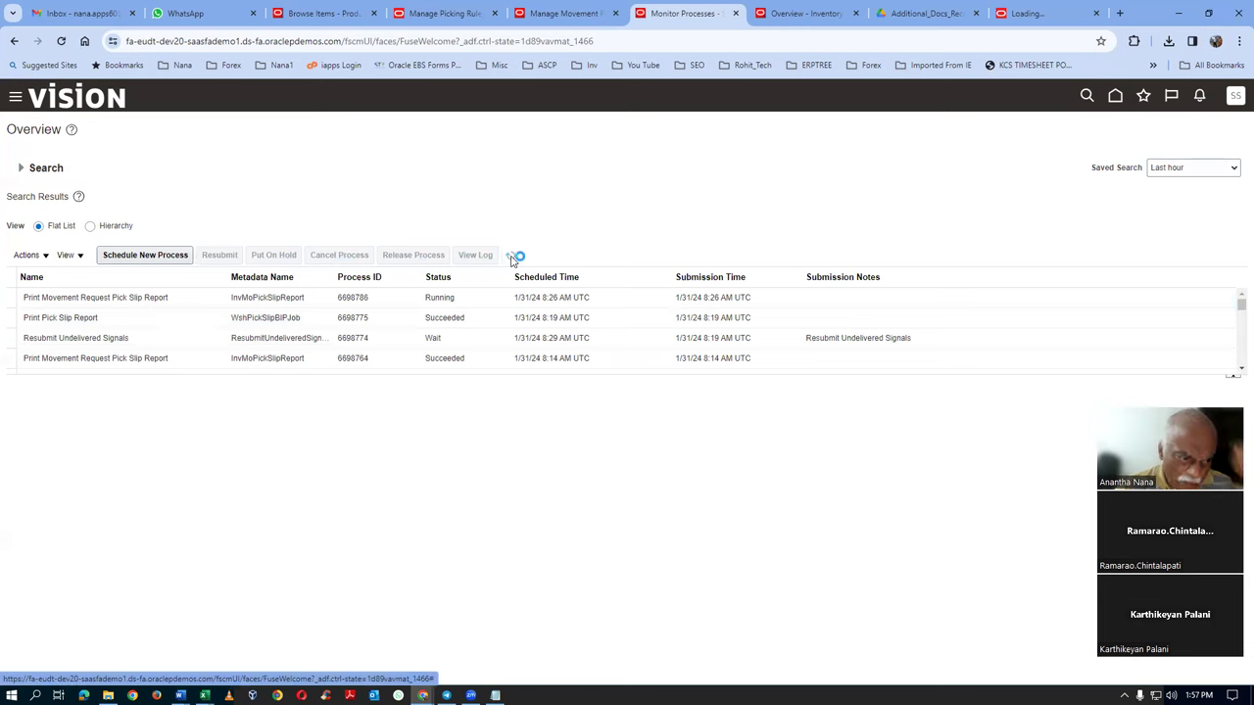
{"action": "left_click", "coordinate": [511, 256]}
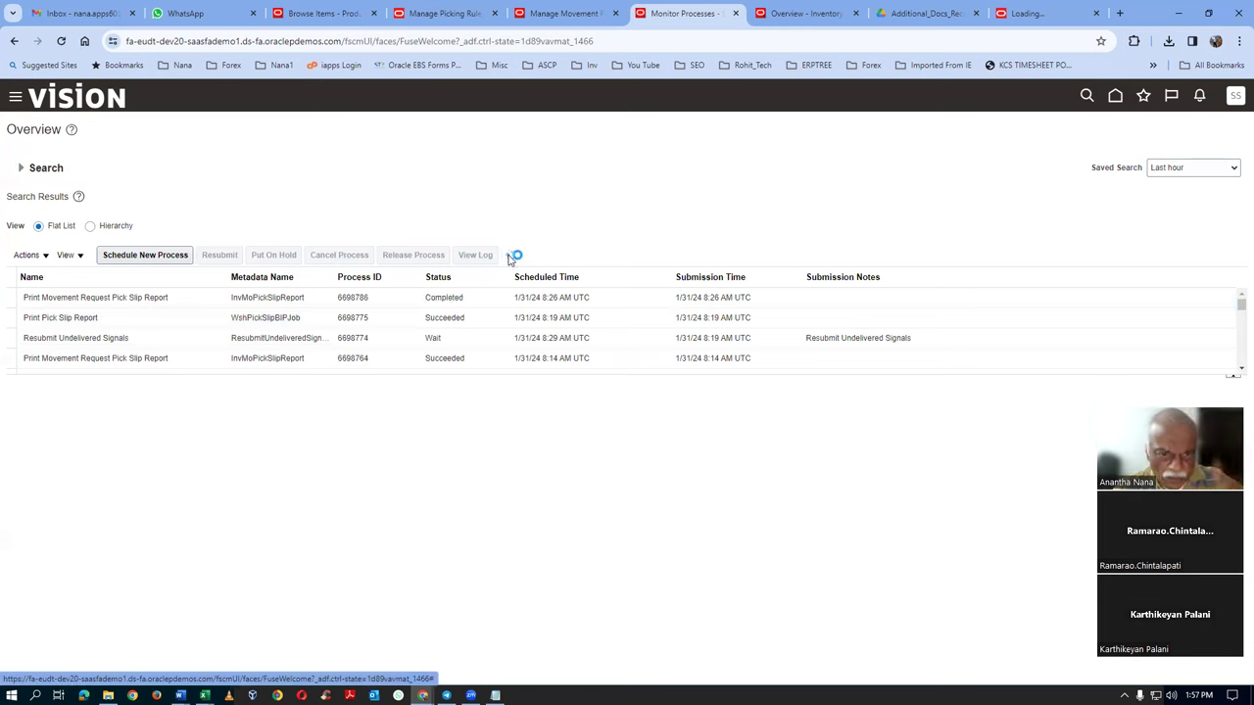
{"action": "left_click", "coordinate": [179, 300]}
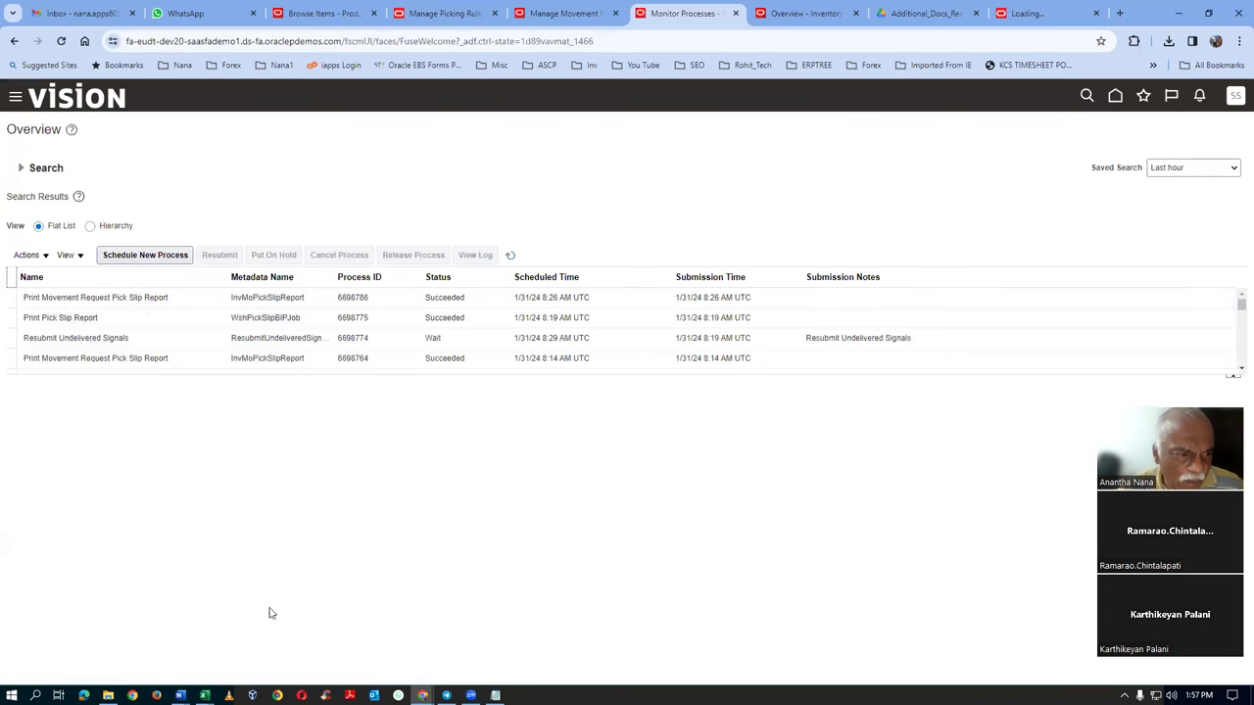
Republish the newest Print Movement Request Pick Slip Report output, export it as PDF and open the downloaded file
{"action": "left_click", "coordinate": [191, 299]}
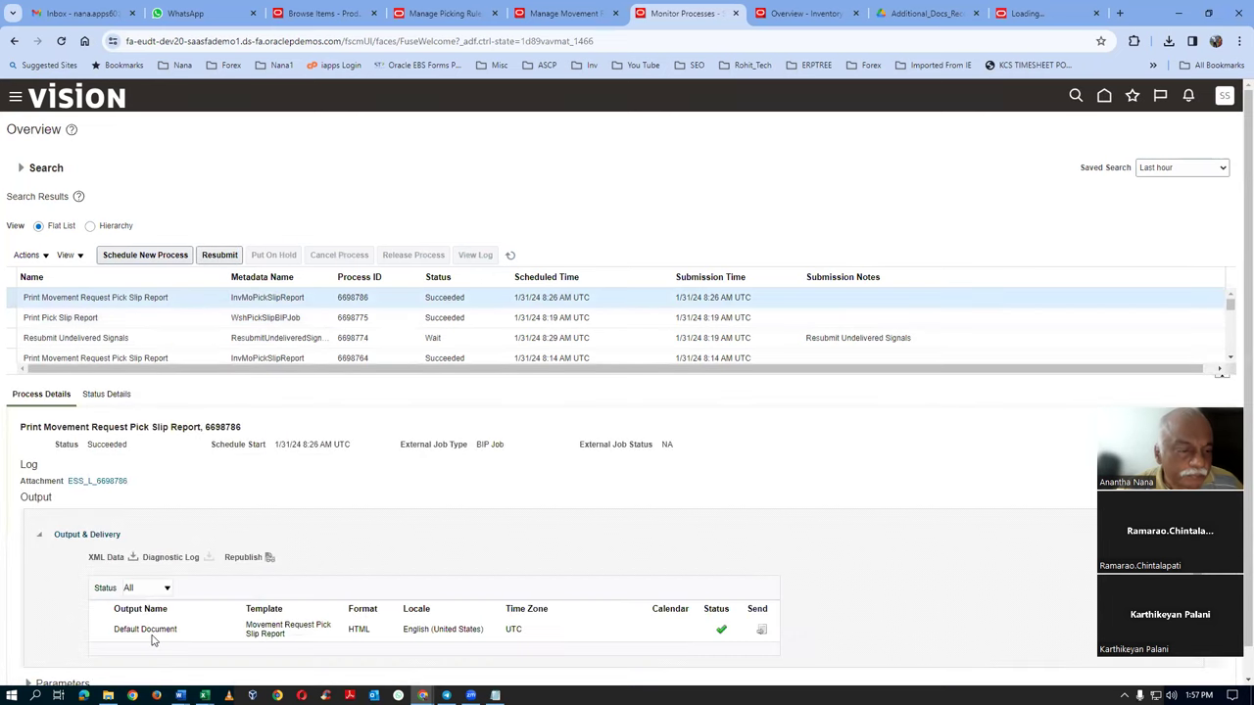
{"action": "left_click", "coordinate": [270, 561]}
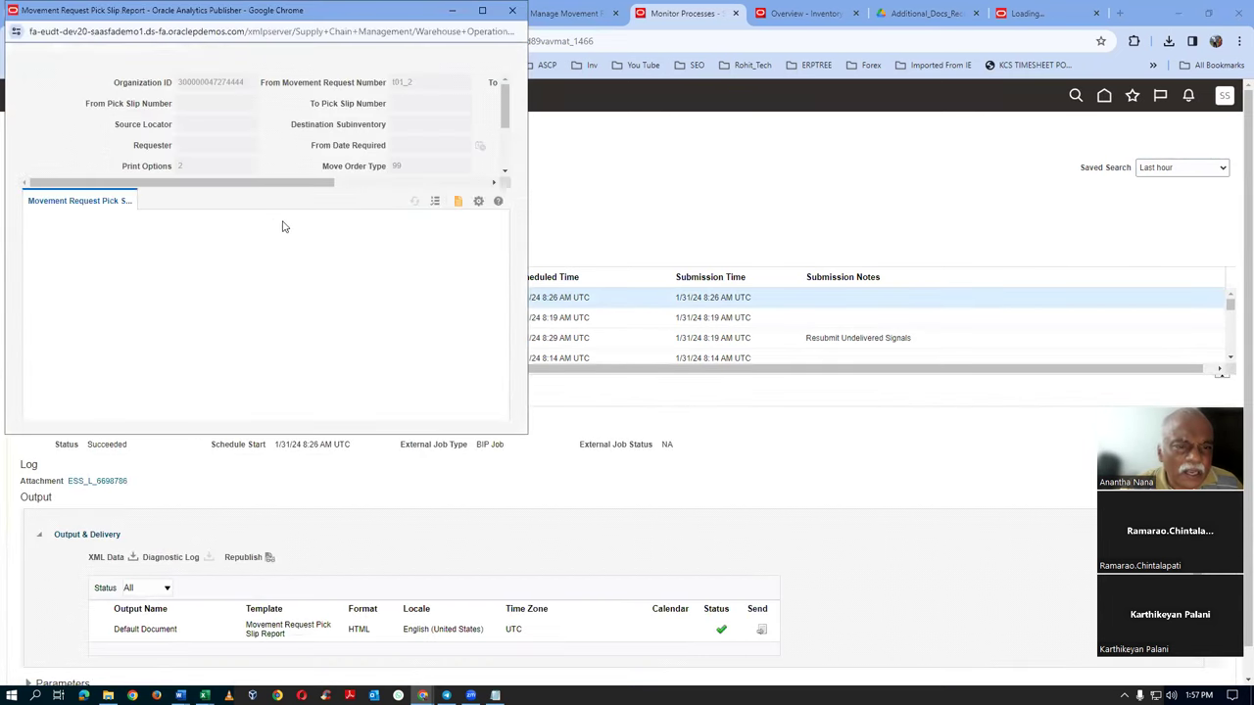
{"action": "left_click", "coordinate": [477, 208]}
{"action": "mouse_move", "coordinate": [446, 216]}
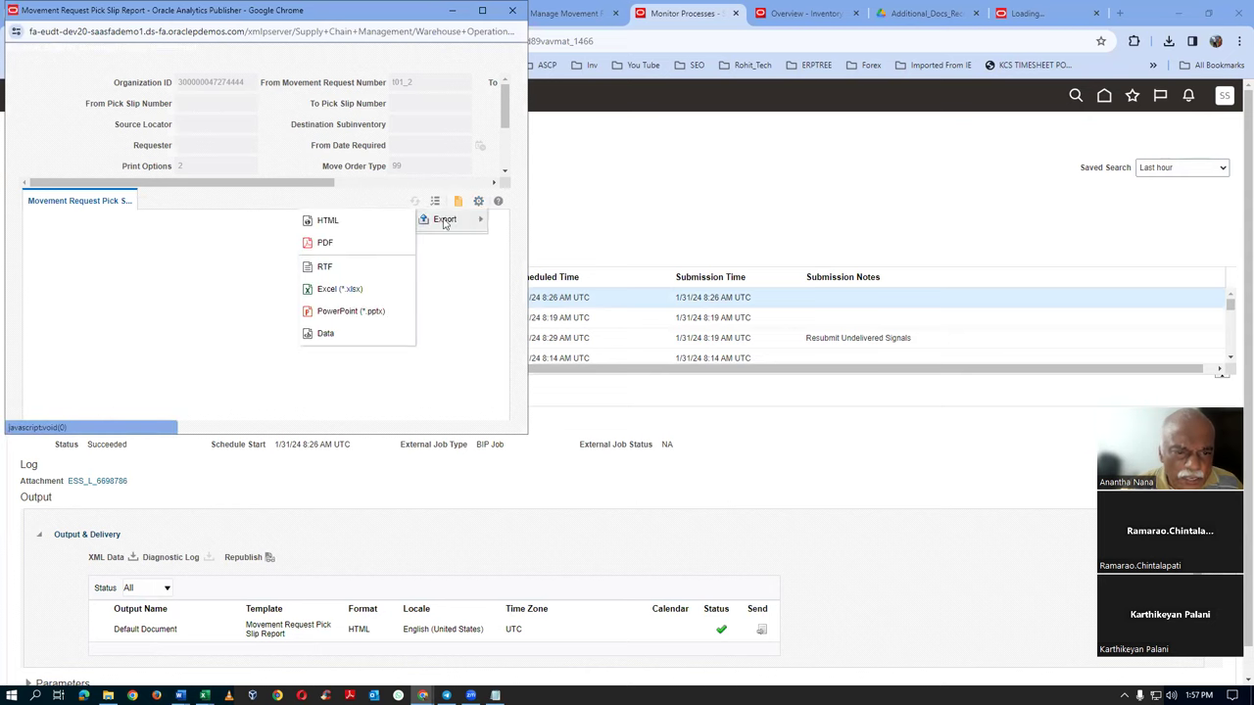
{"action": "left_click", "coordinate": [328, 243]}
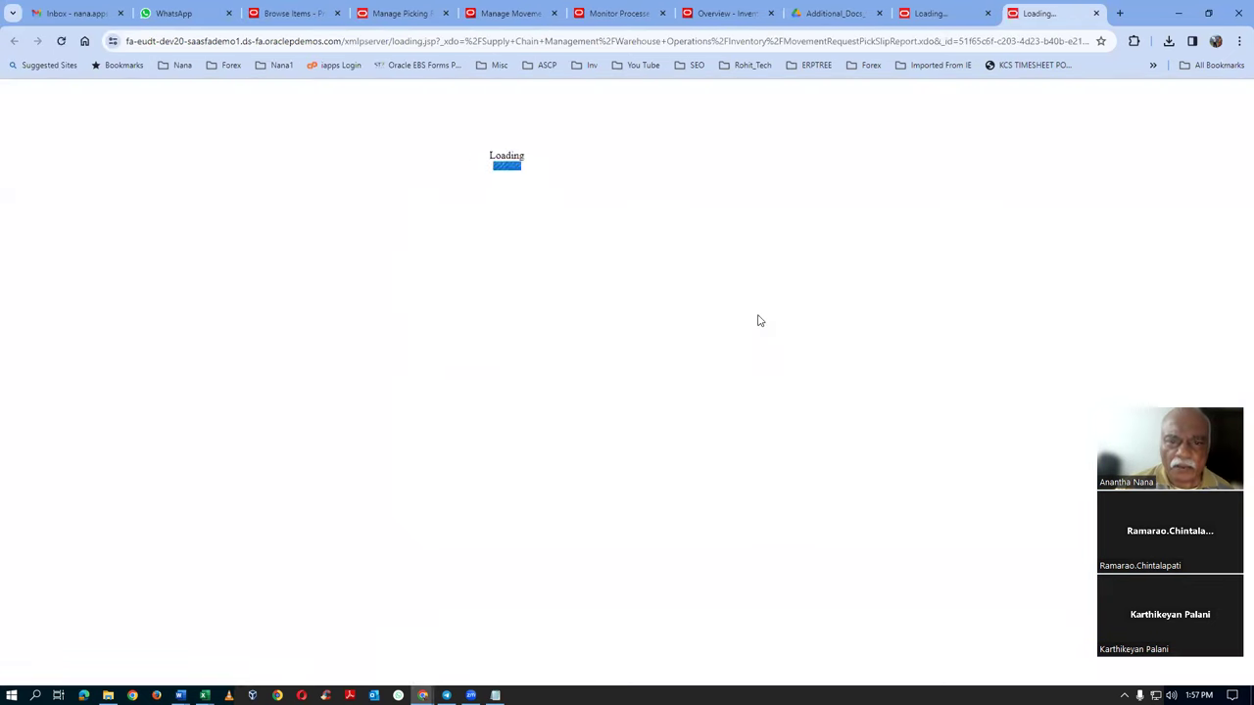
{"action": "left_click", "coordinate": [1061, 86]}
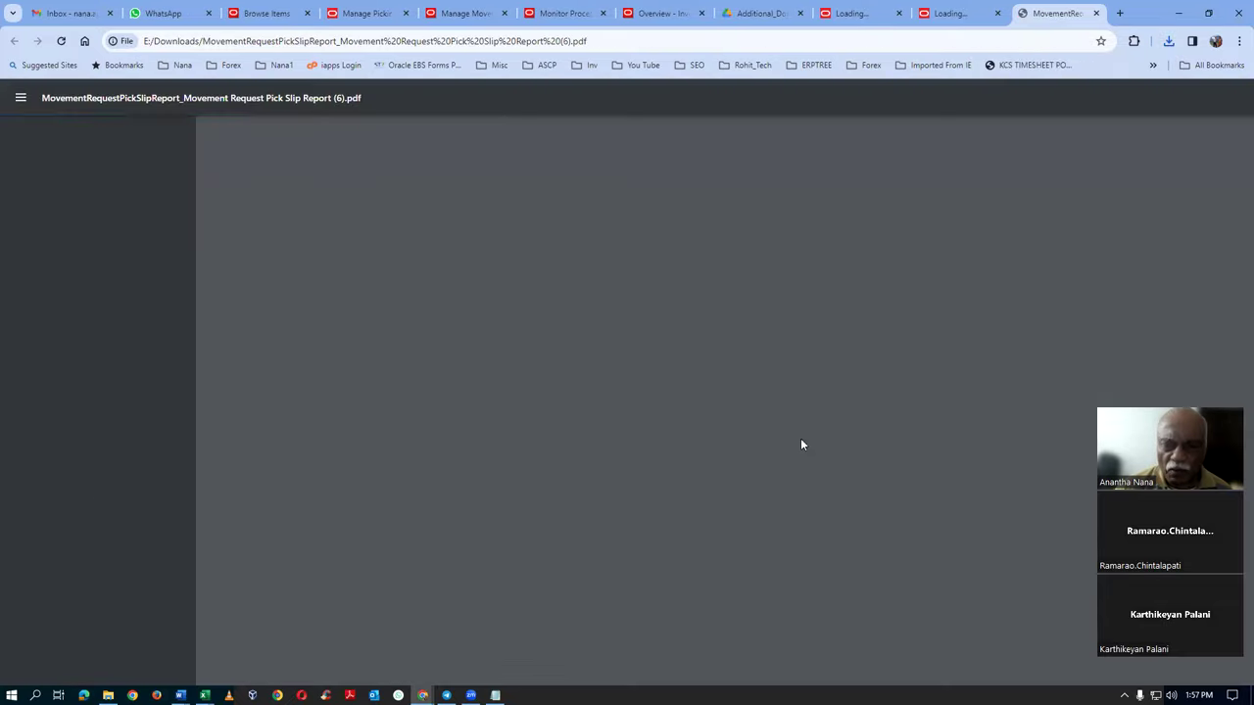
Check the picked lot and the pick slip number for movement request t01_2 in the PDF
{"action": "scroll", "coordinate": [799, 432], "scroll_direction": "down", "scroll_amount": 4}
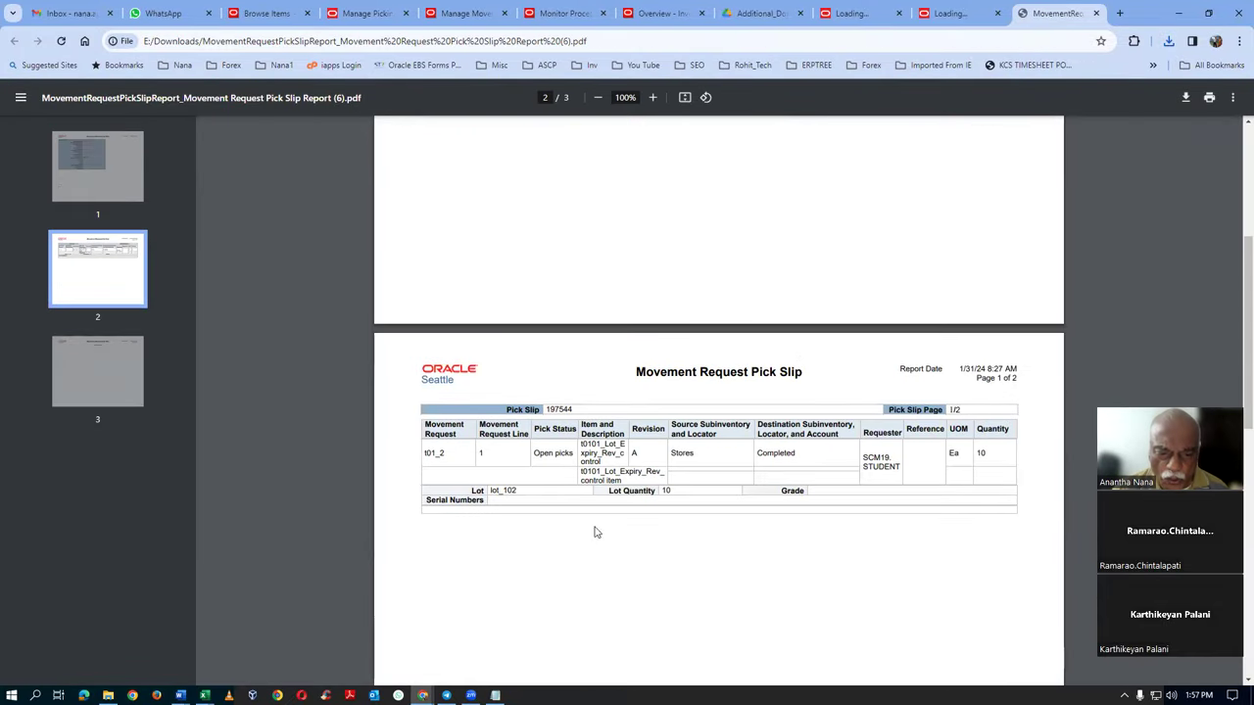
{"action": "left_click_drag", "start_coordinate": [494, 492], "coordinate": [511, 492]}
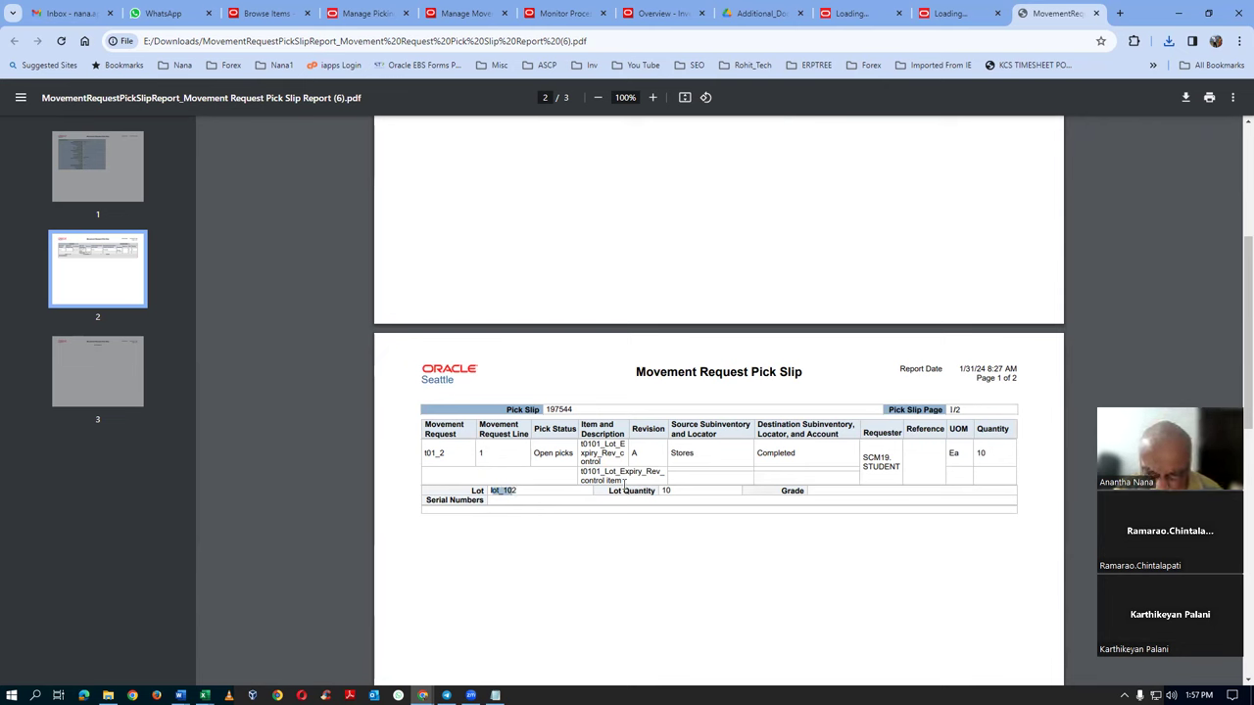
{"action": "left_click", "coordinate": [523, 492]}
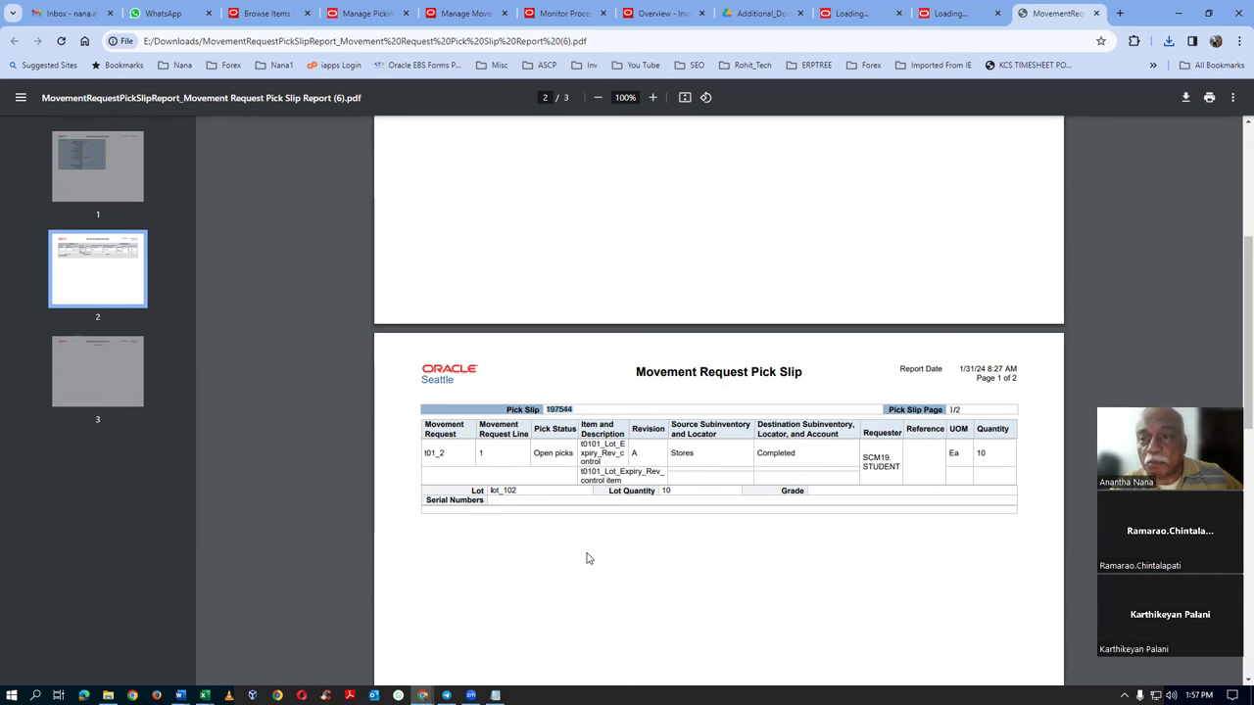
Return to the scheduled processes page and start scheduling a new Print Pick Slip Report job
{"action": "left_click", "coordinate": [558, 18]}
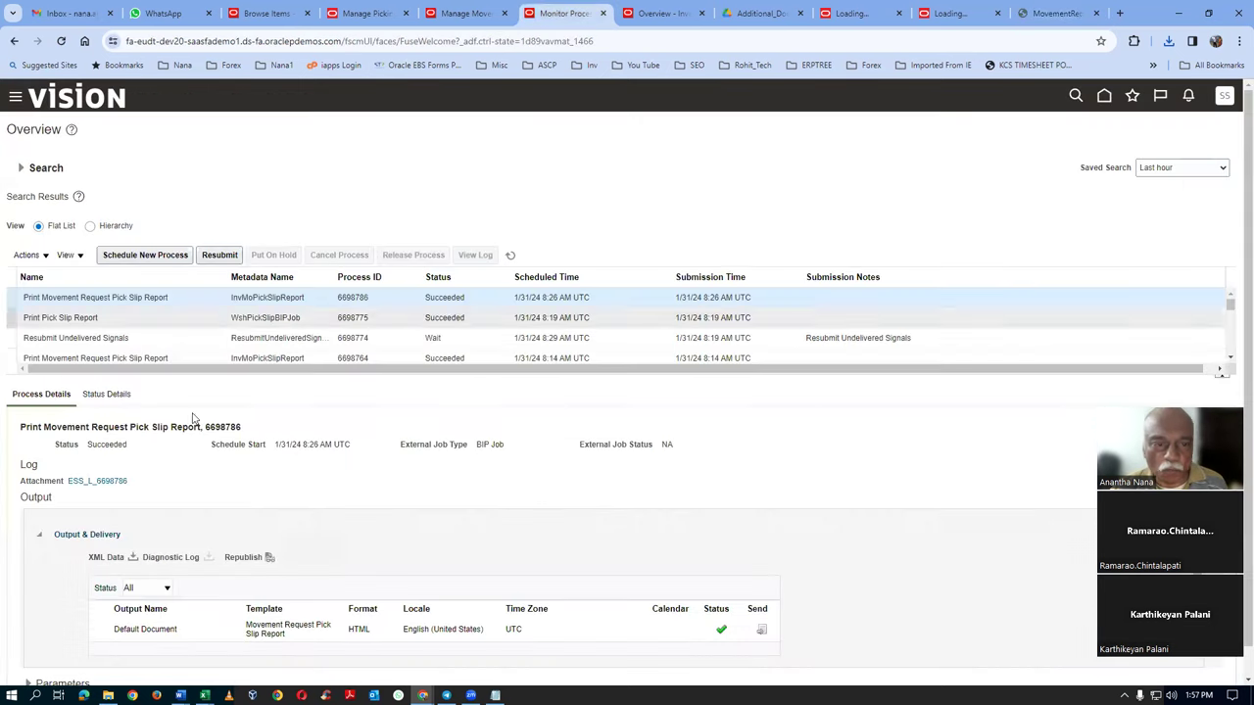
{"action": "left_click", "coordinate": [145, 254]}
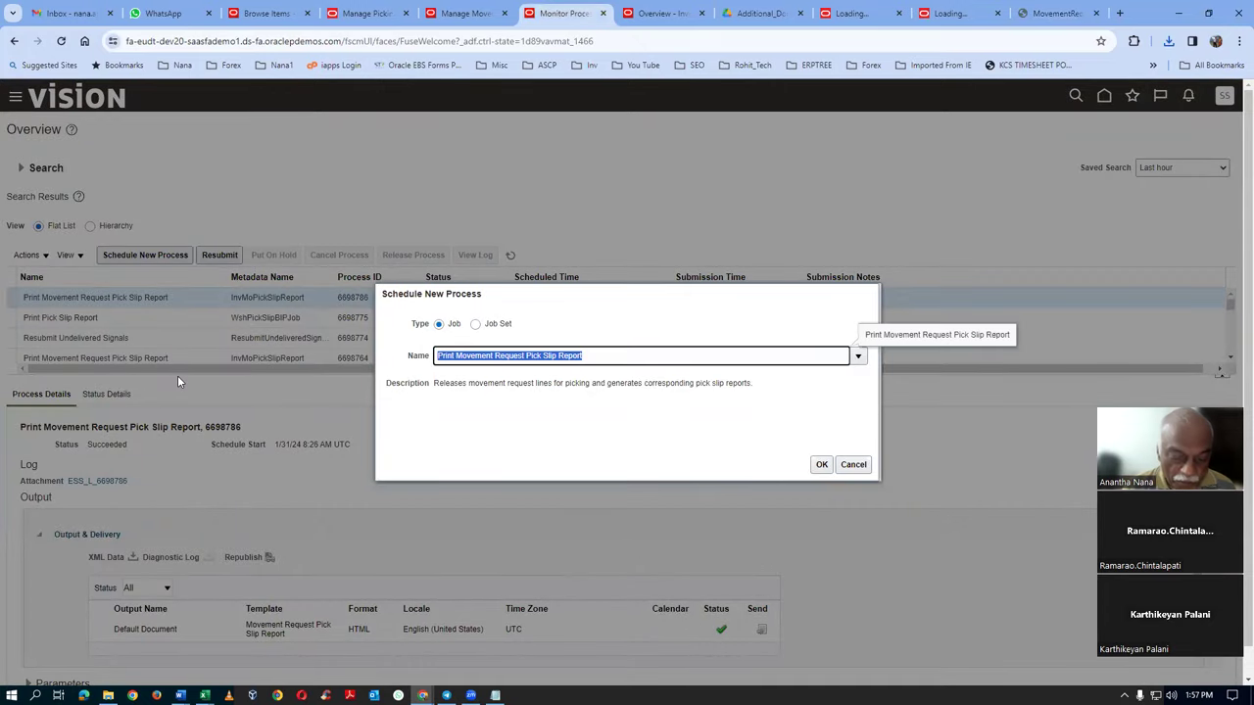
{"action": "type", "text": "print pick"}
{"action": "key", "text": "Tab"}
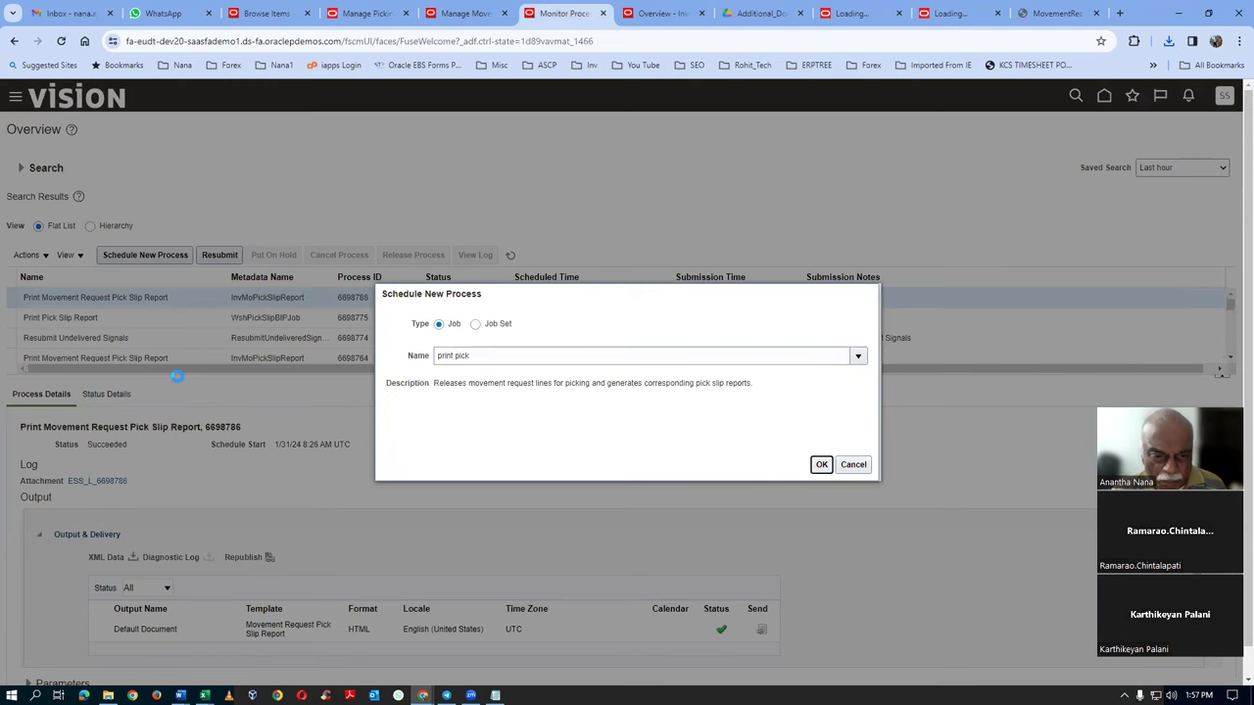
{"action": "left_click", "coordinate": [821, 465]}
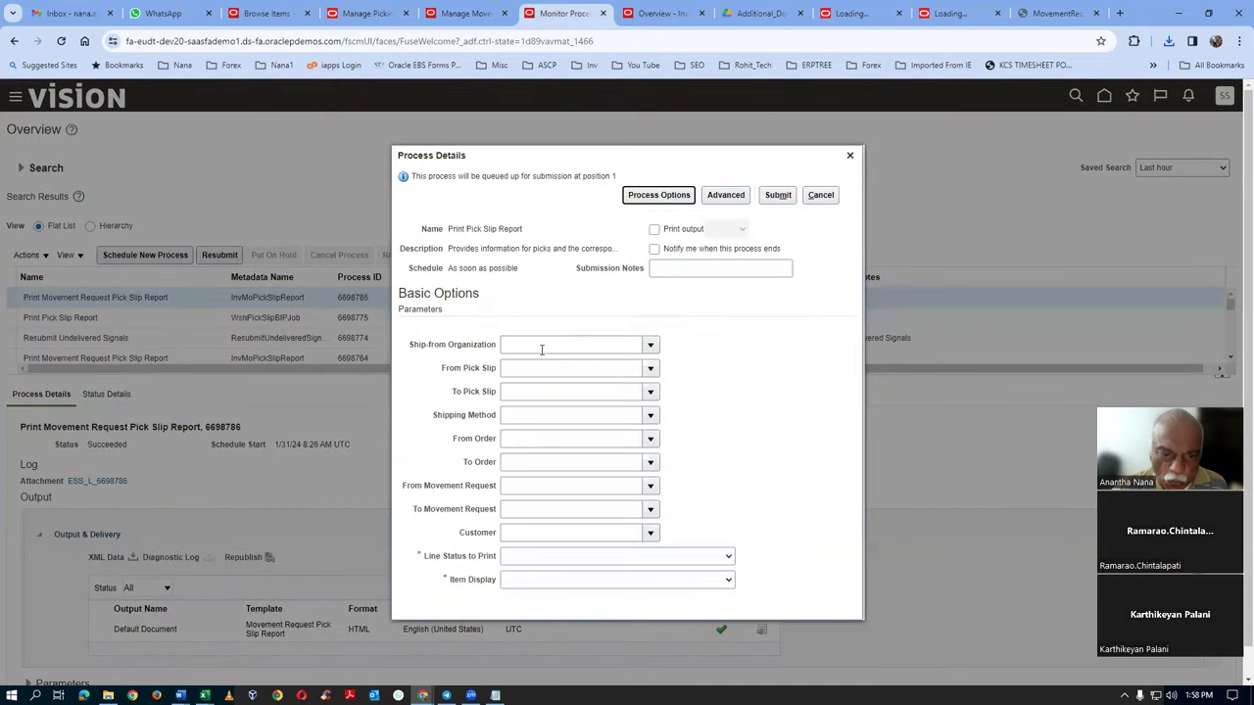
Set the Ship-from Organization to 001 and both the From and To Pick Slip to 197544
{"action": "left_click", "coordinate": [541, 350]}
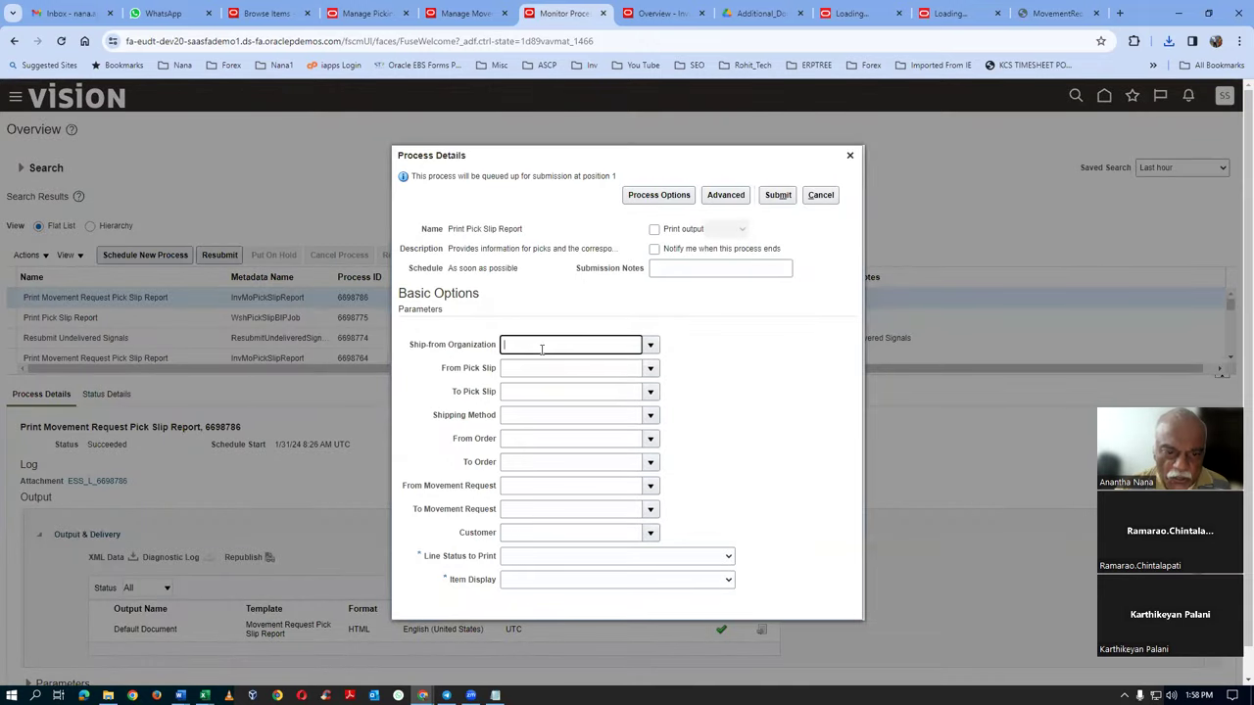
{"action": "type", "text": "001"}
{"action": "key", "text": "Tab"}
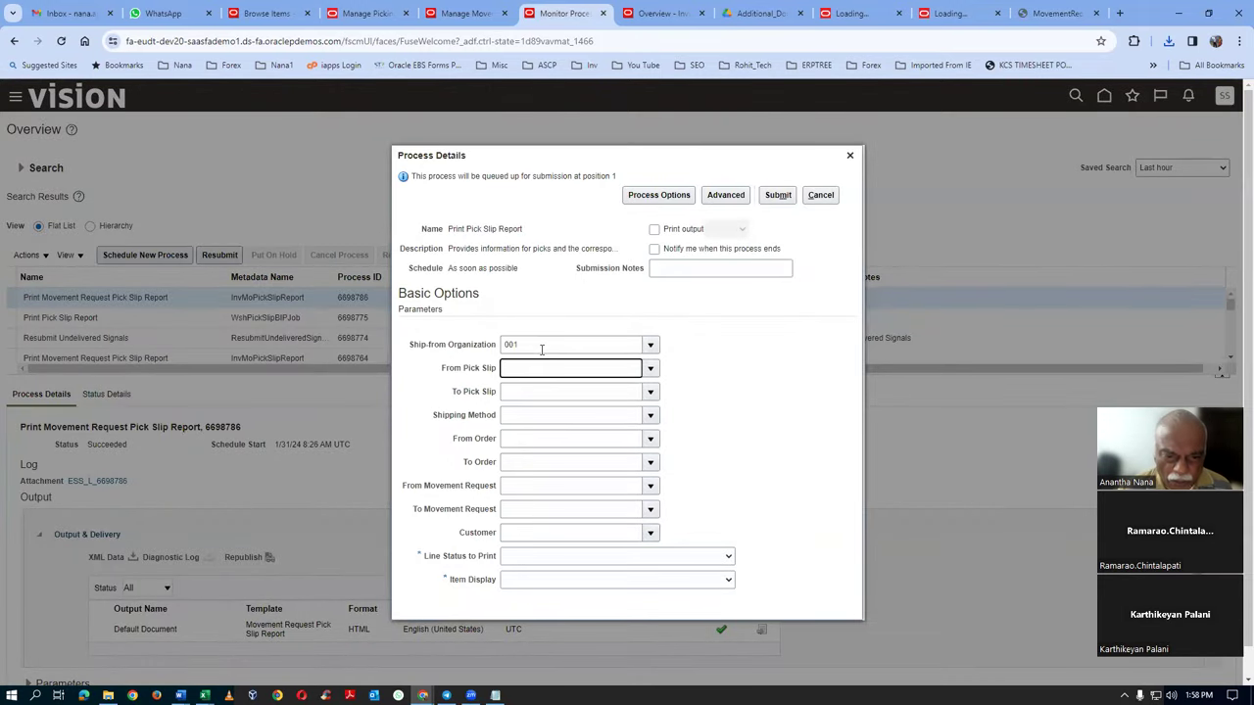
{"action": "type", "text": "197544"}
{"action": "key", "text": "Tab"}
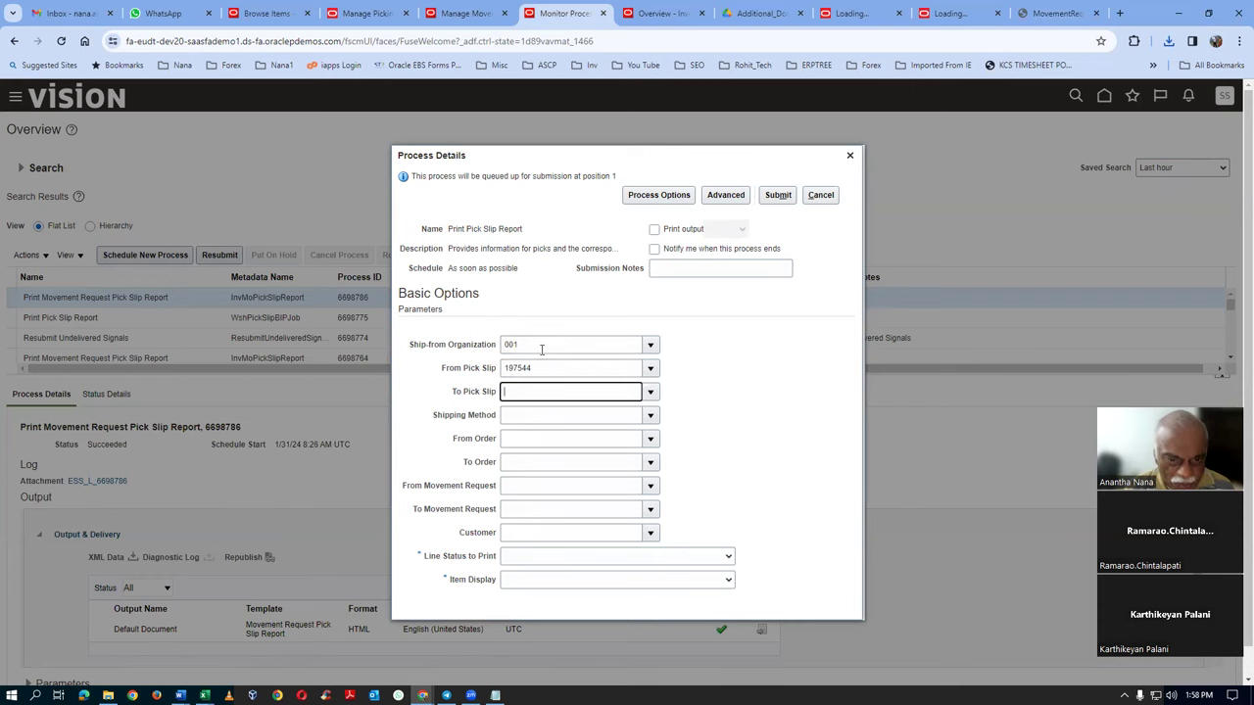
{"action": "type", "text": "197544"}
{"action": "key", "text": "Tab"}
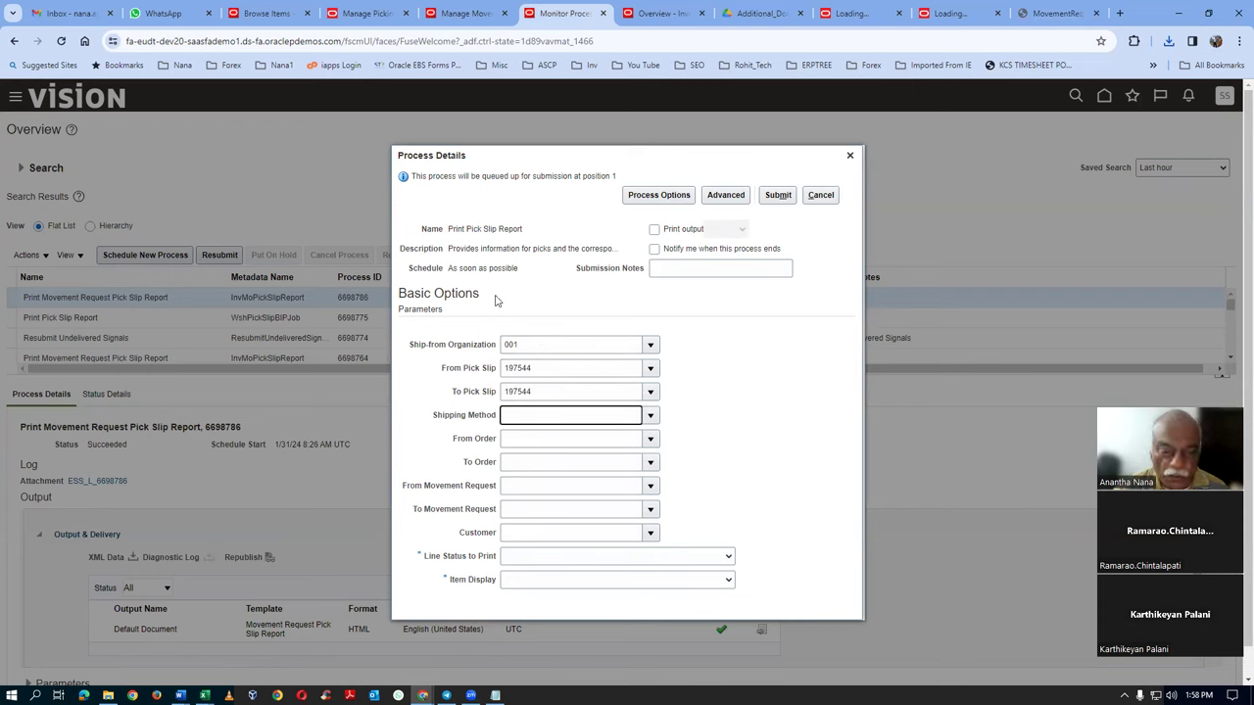
Try to look up movement request t01 for the From Movement Request parameter, and cancel the search
{"action": "left_click", "coordinate": [516, 486]}
{"action": "left_click", "coordinate": [515, 508]}
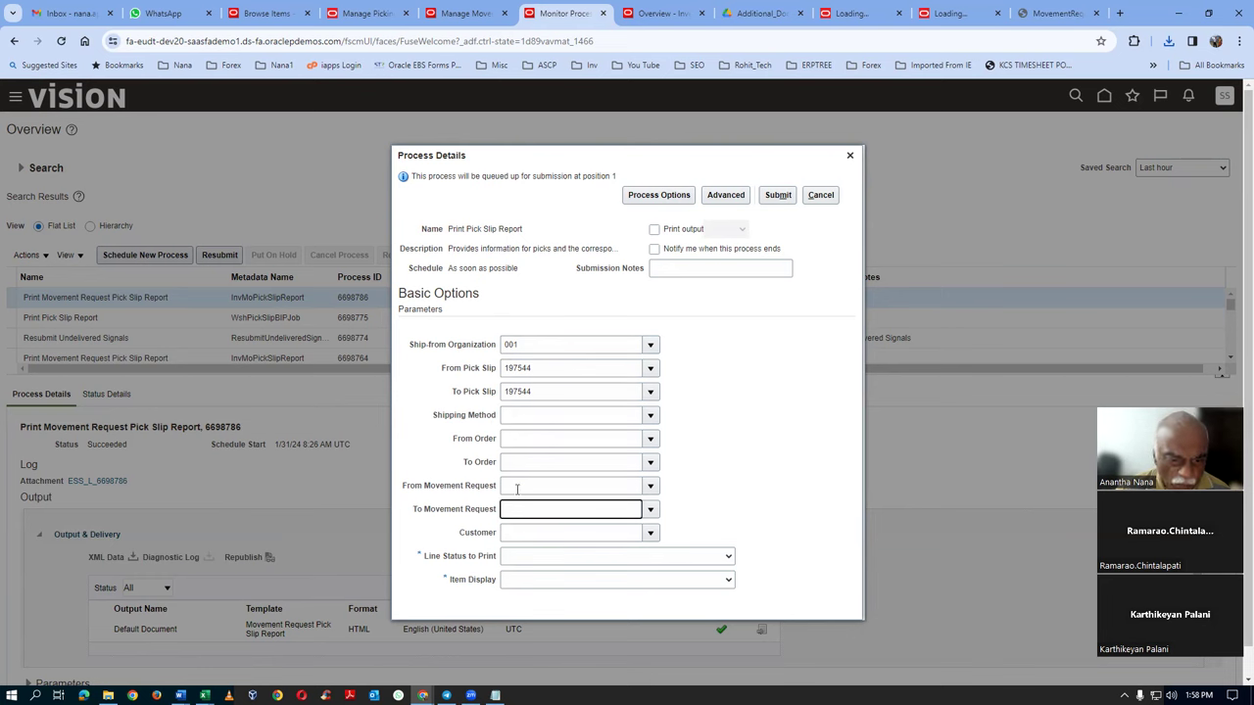
{"action": "left_click", "coordinate": [516, 487]}
{"action": "left_click", "coordinate": [518, 508]}
{"action": "left_click", "coordinate": [515, 485]}
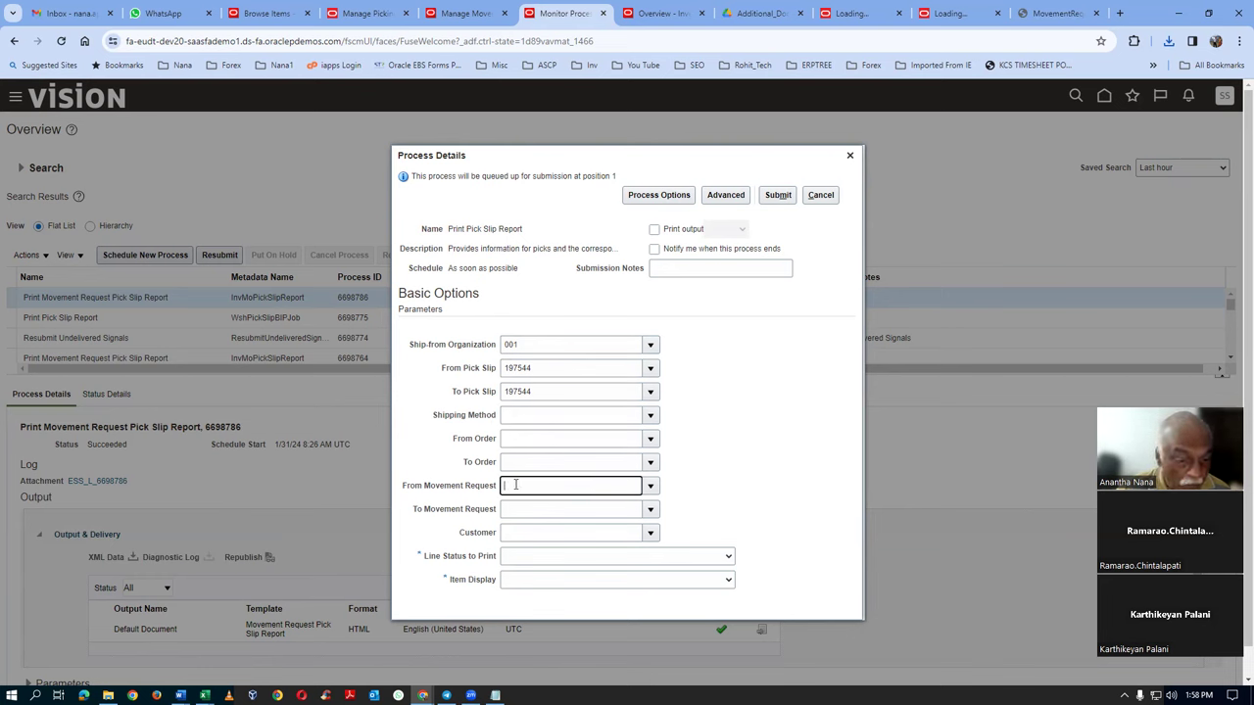
{"action": "left_click", "coordinate": [650, 486]}
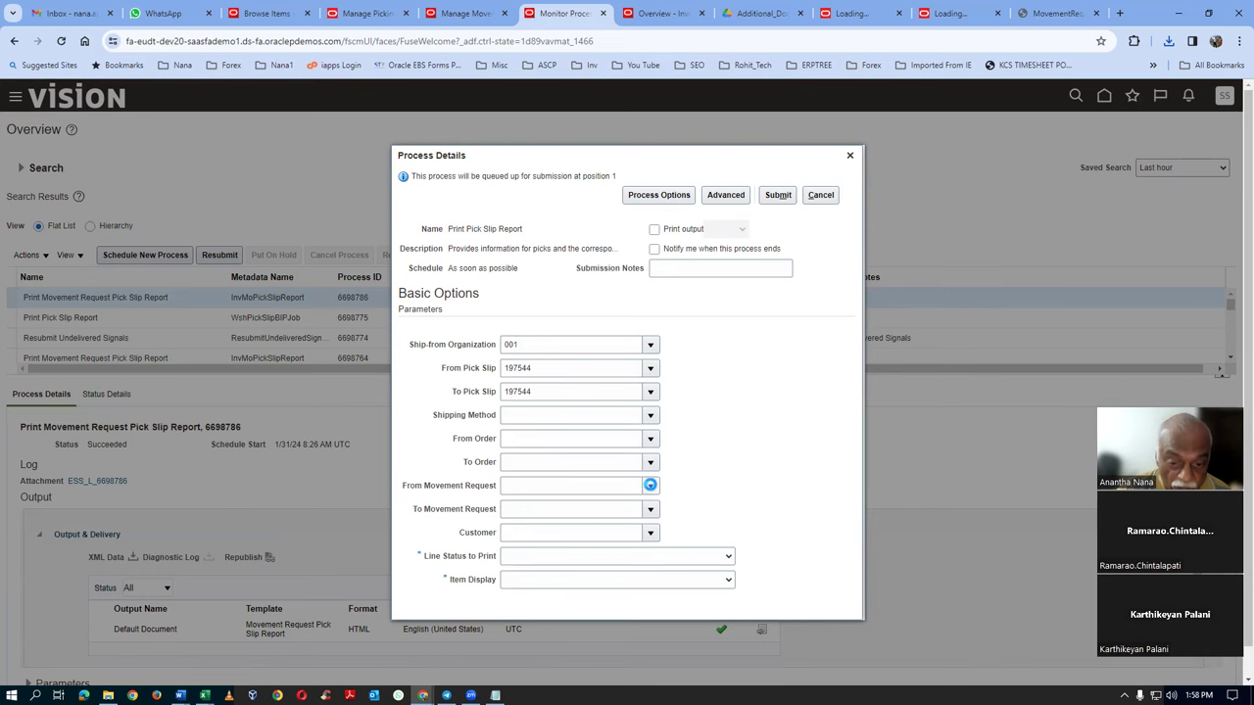
{"action": "left_click", "coordinate": [518, 464]}
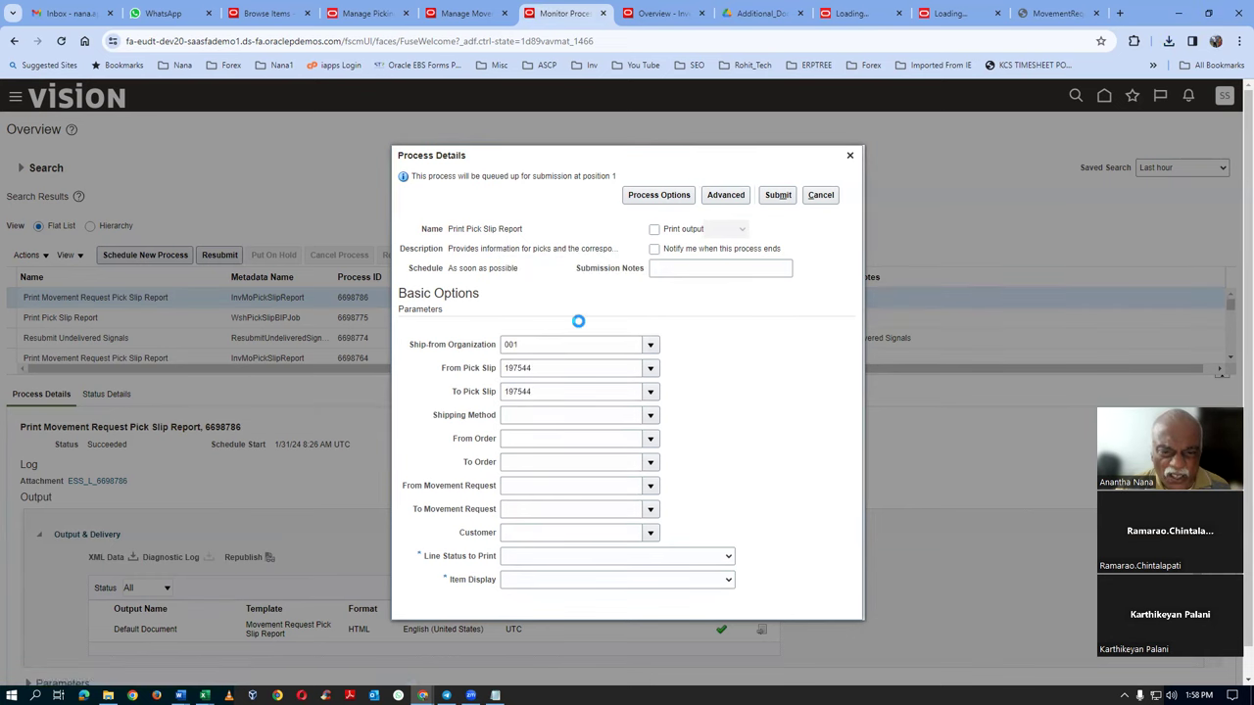
{"action": "left_click", "coordinate": [615, 366]}
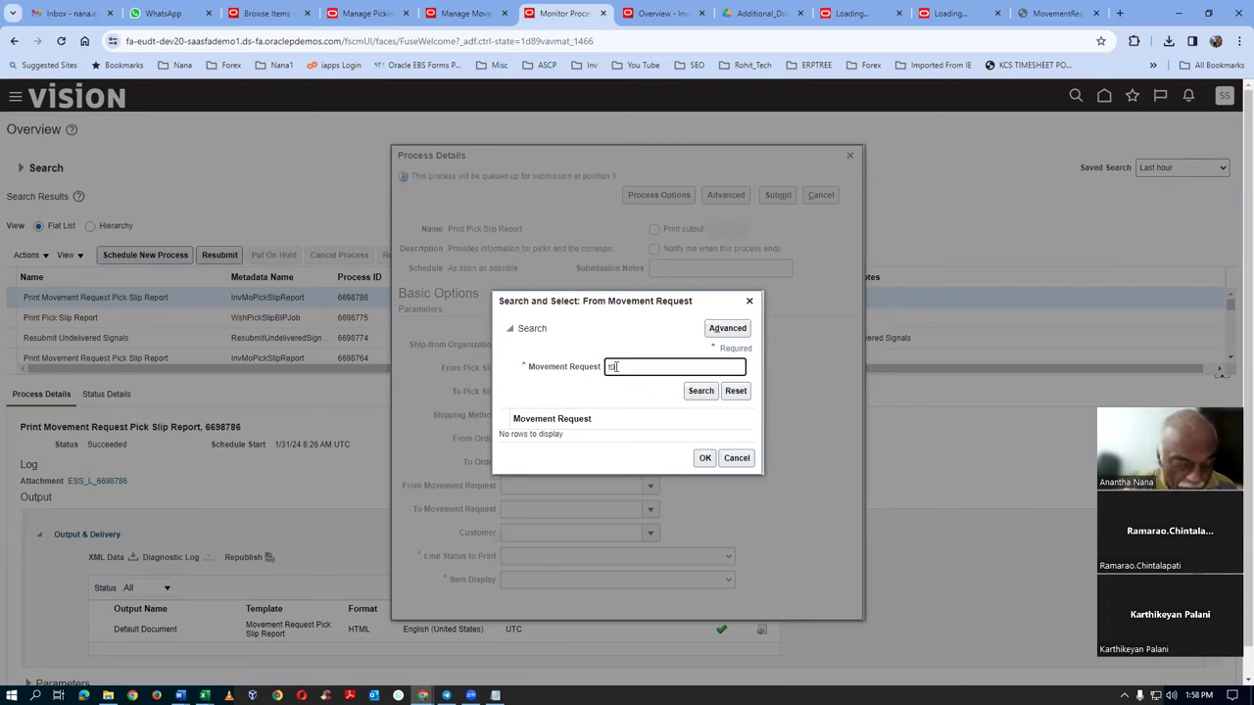
{"action": "left_click", "coordinate": [702, 394]}
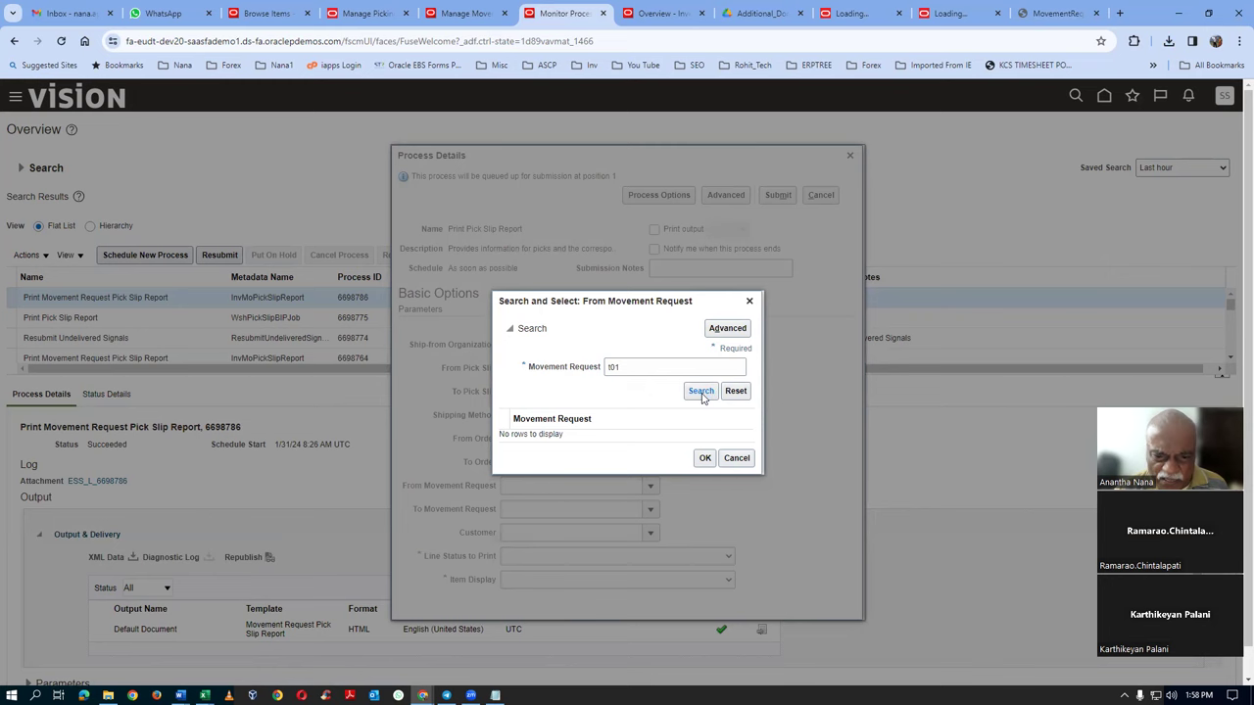
{"action": "left_click", "coordinate": [645, 370]}
{"action": "left_click", "coordinate": [743, 462]}
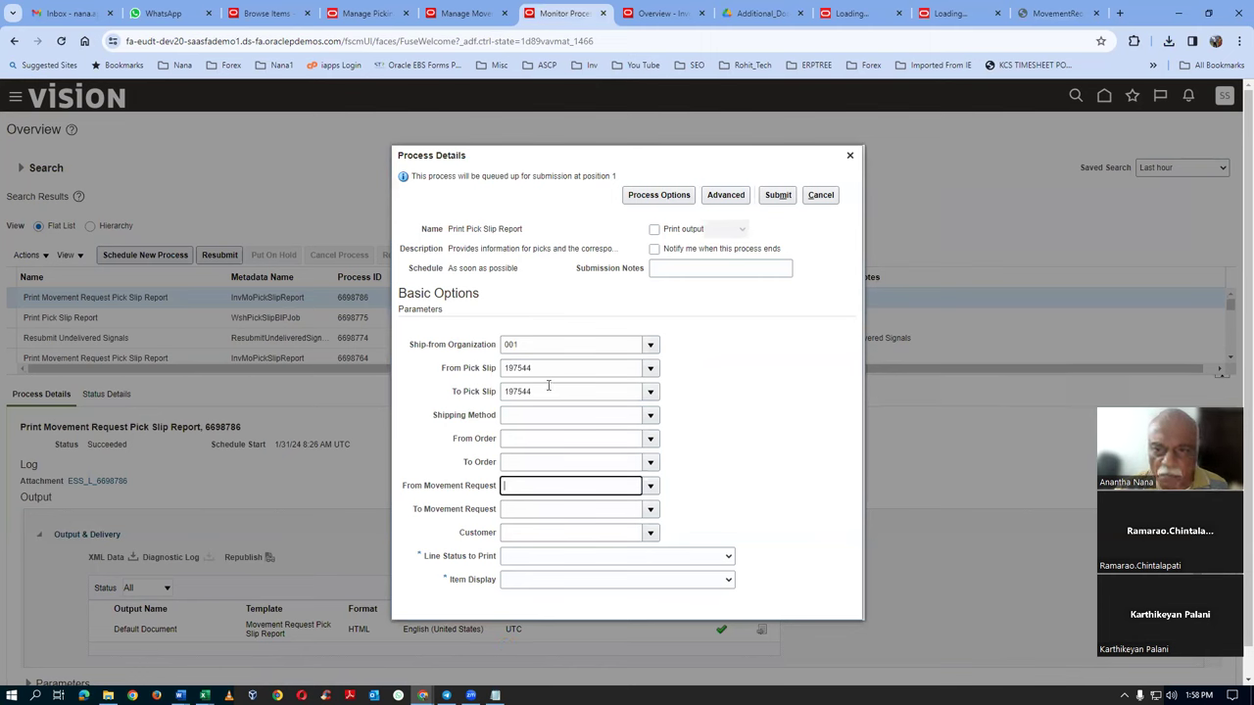
Set Line Status to Print to All and Item Display to Both, submit the process and close its details dialog
{"action": "left_click", "coordinate": [527, 557]}
{"action": "left_click", "coordinate": [522, 582]}
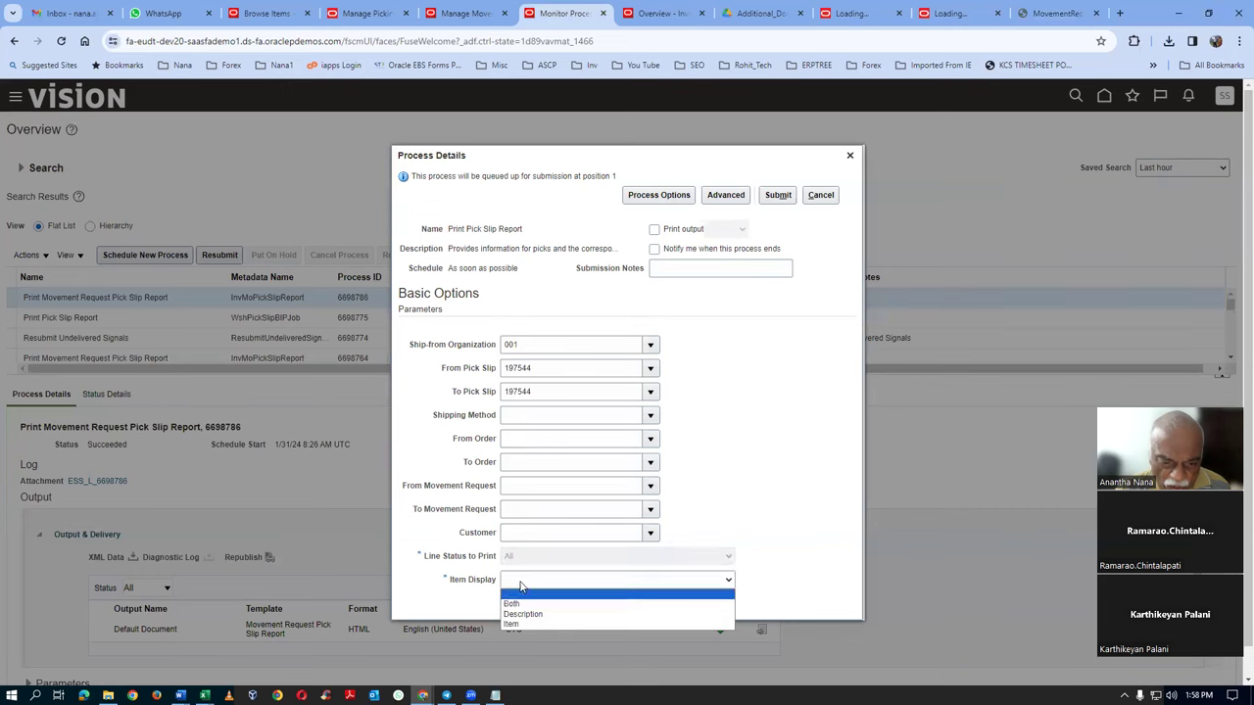
{"action": "left_click", "coordinate": [784, 195]}
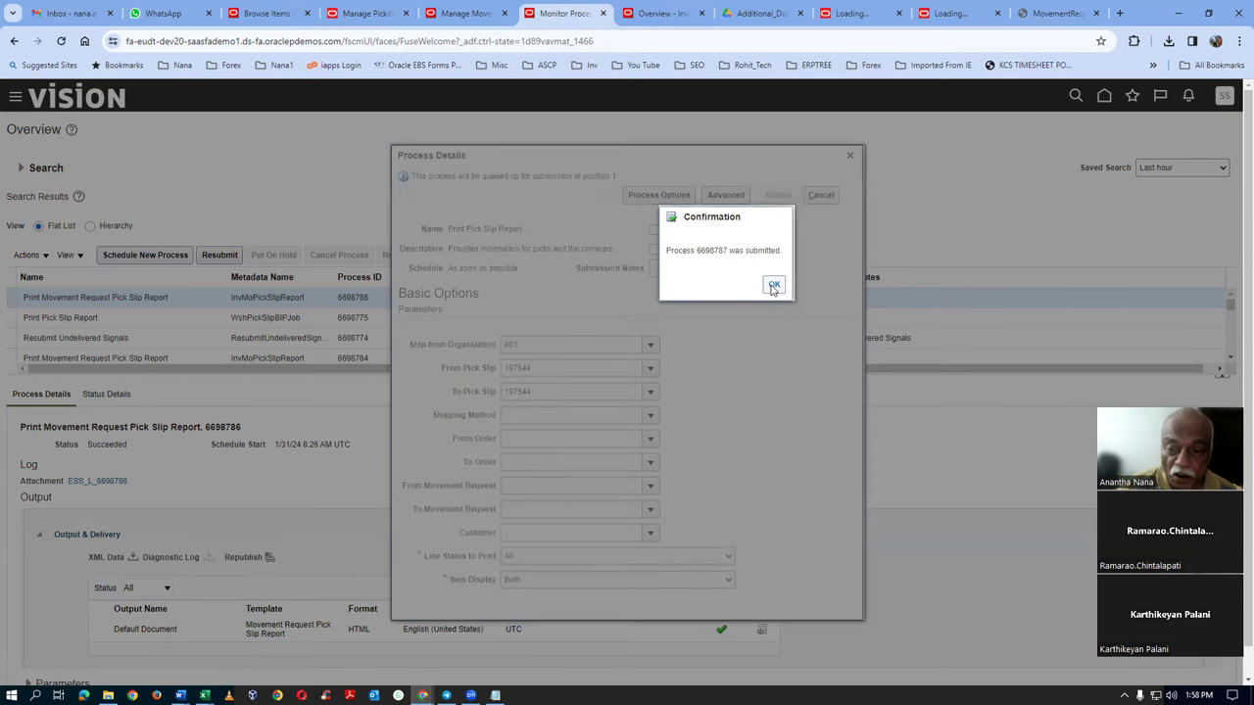
{"action": "left_click", "coordinate": [773, 286]}
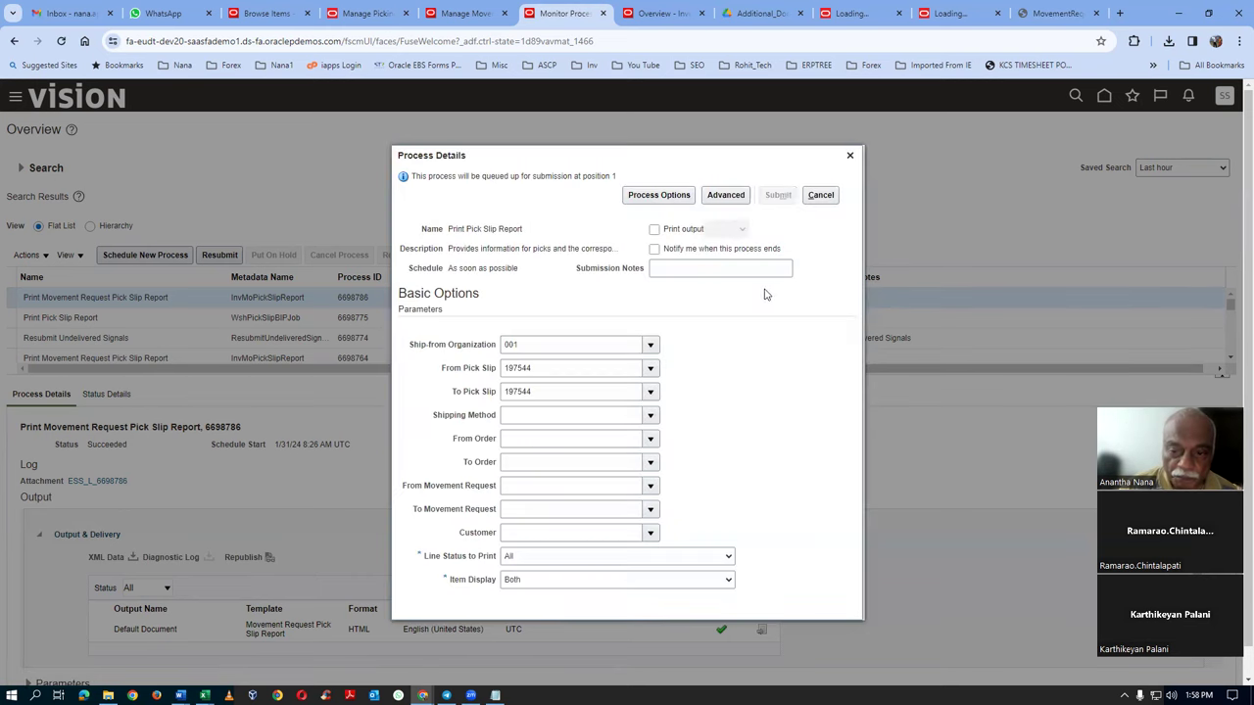
{"action": "left_click", "coordinate": [851, 155]}
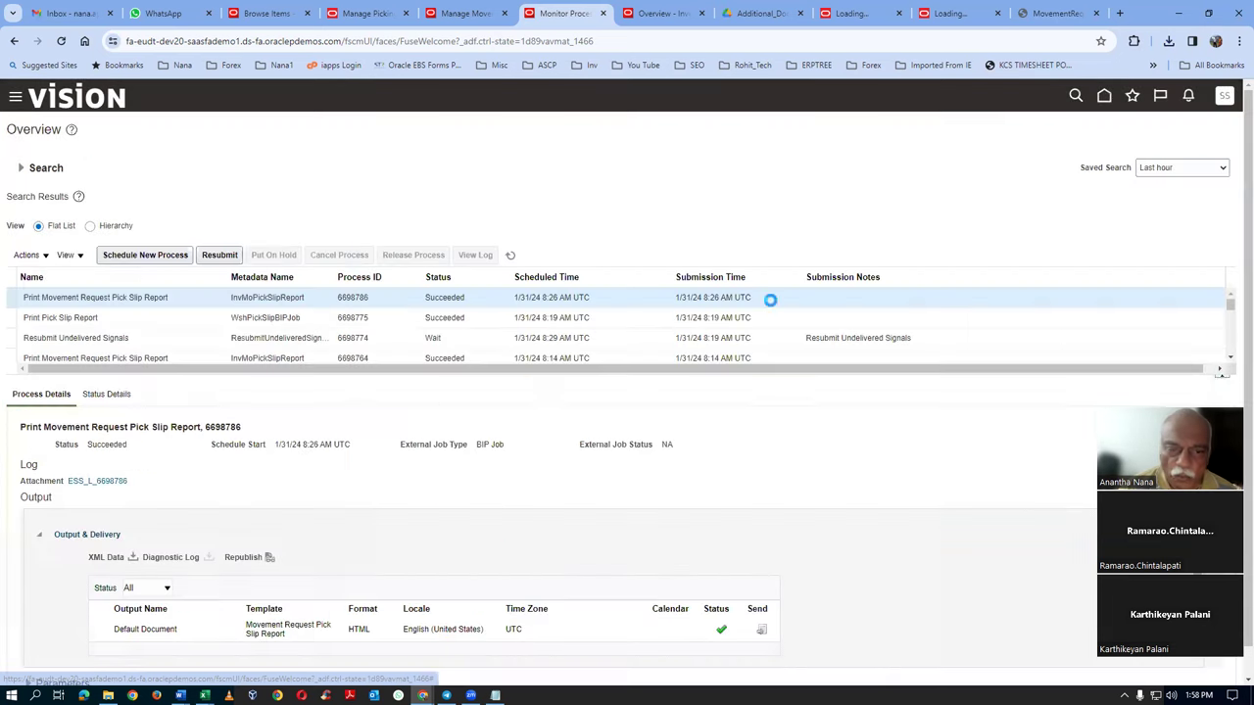
Refresh the process list until the new Print Pick Slip Report job finishes, and select that job
{"action": "left_click", "coordinate": [511, 256]}
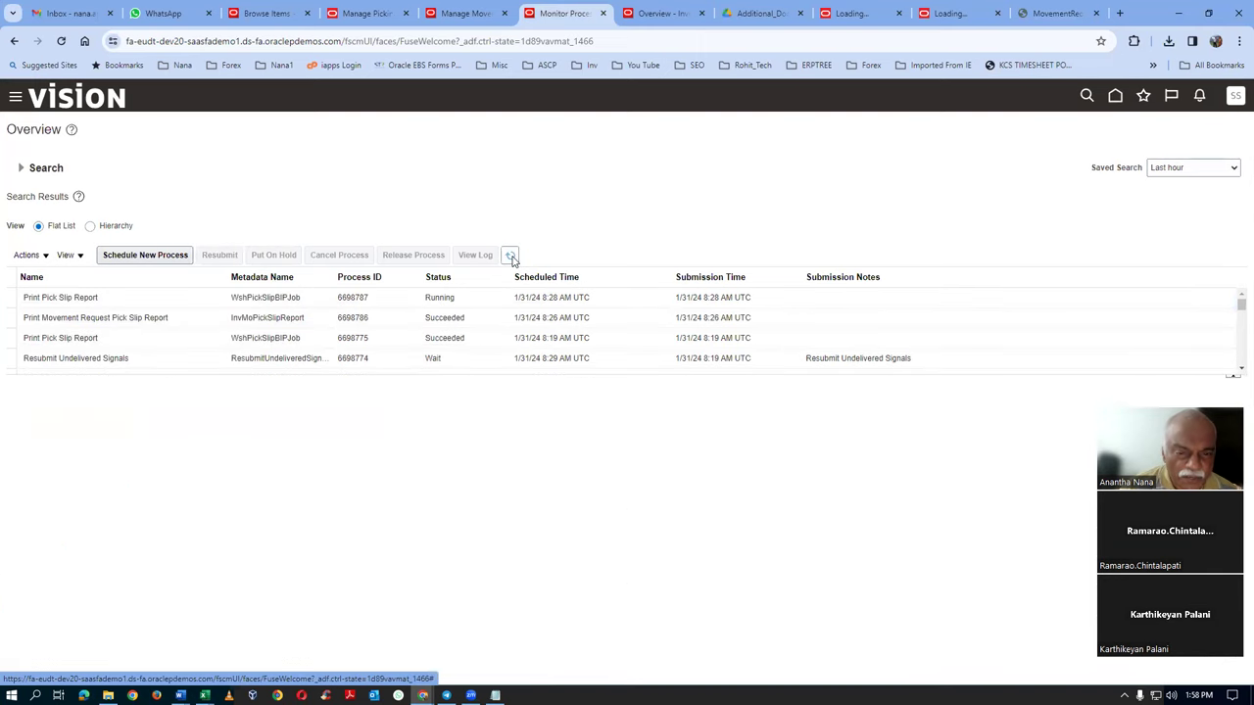
{"action": "left_click", "coordinate": [510, 256]}
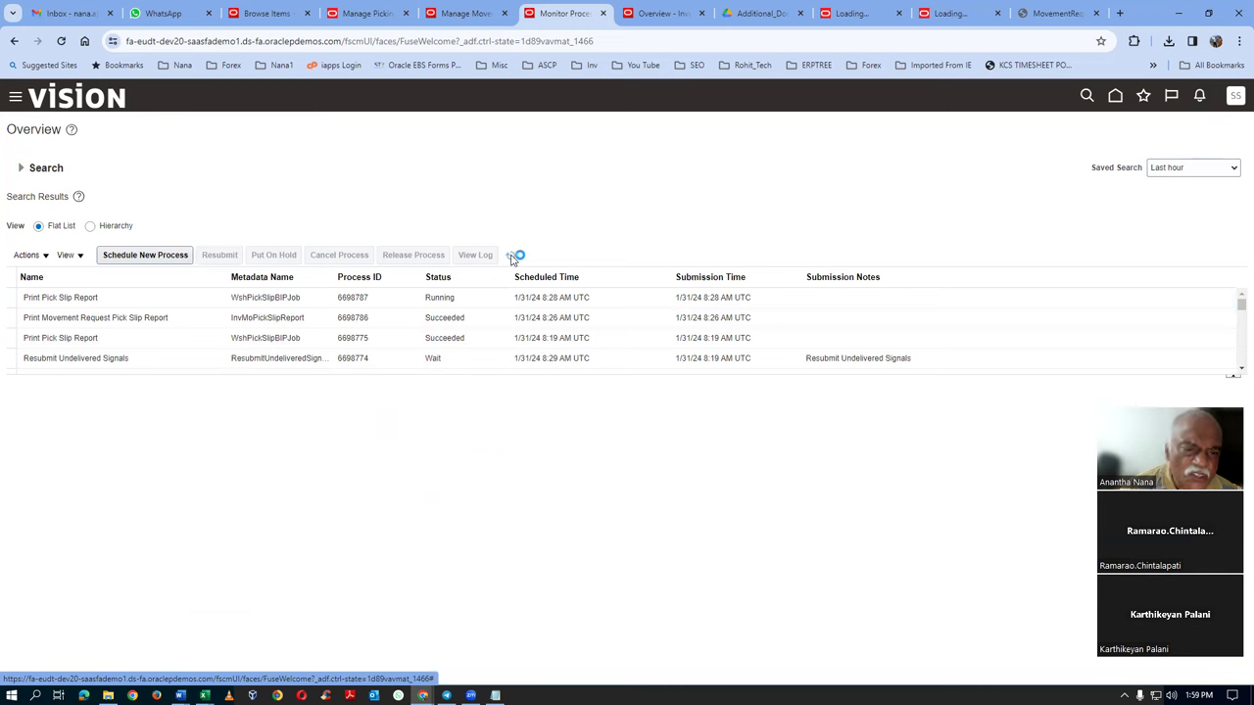
{"action": "left_click", "coordinate": [511, 256]}
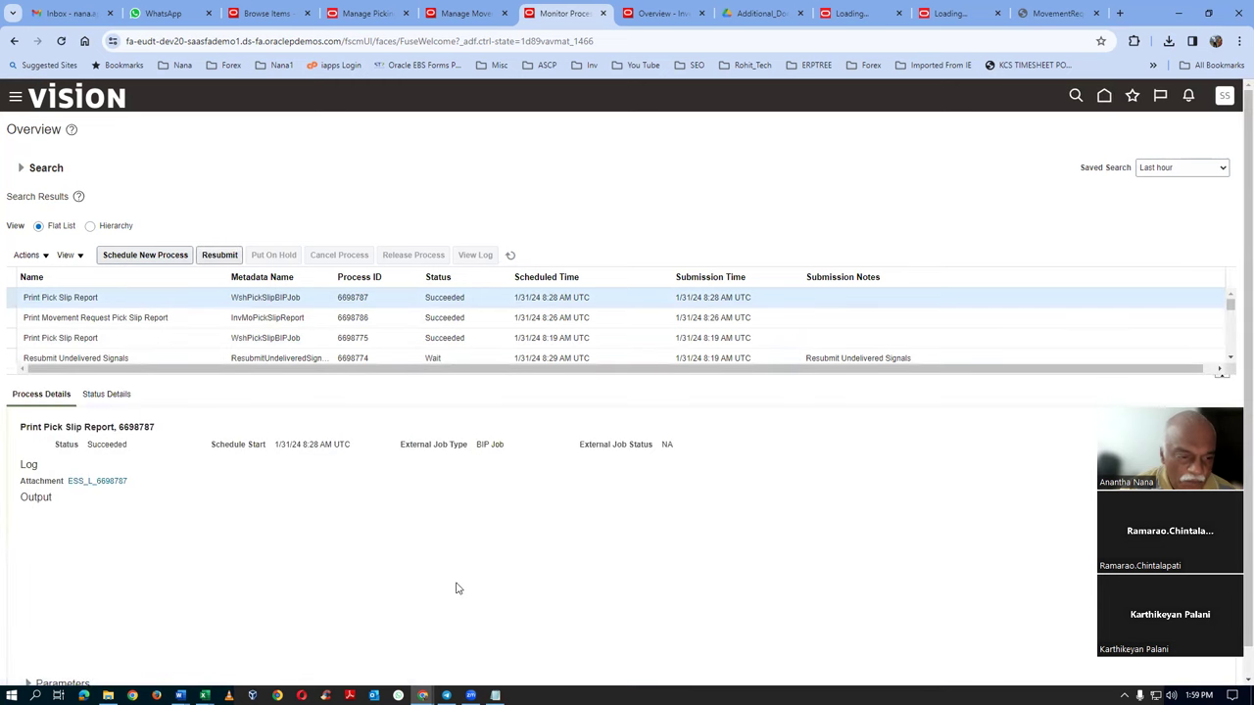
Republish the Print Pick Slip Report output as PDF, and review the downloaded file before closing it
{"action": "left_click", "coordinate": [270, 558]}
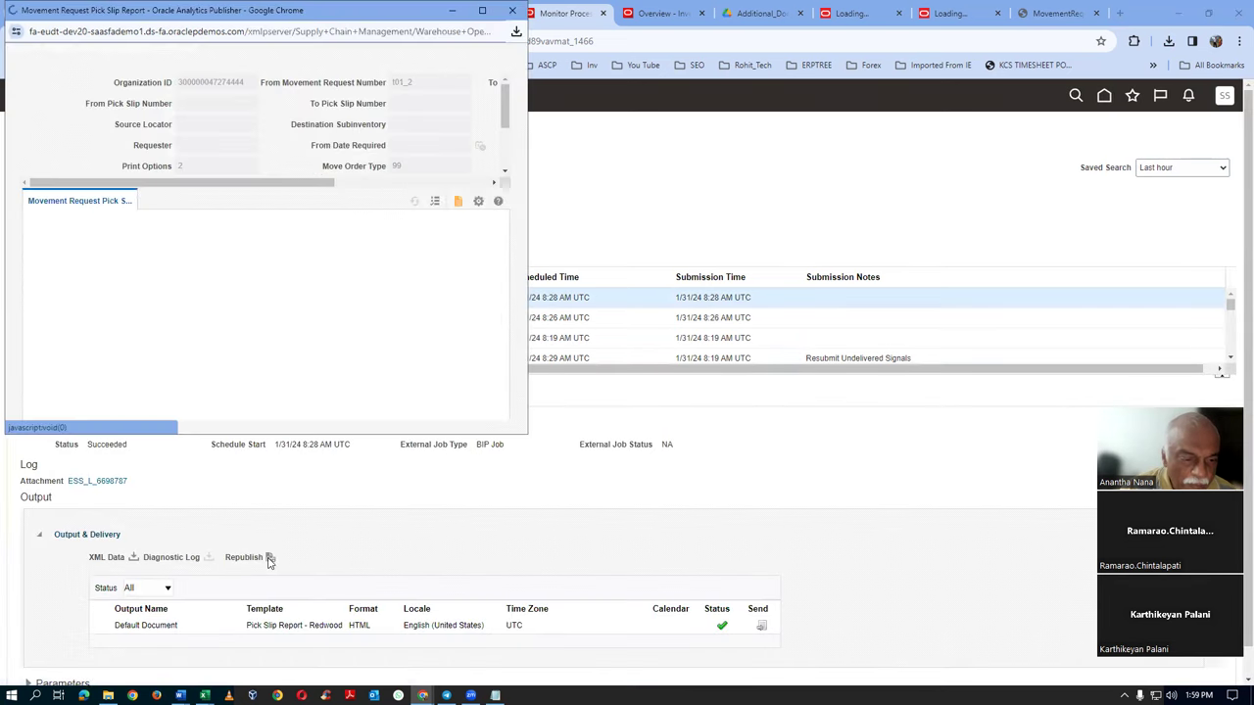
{"action": "left_click", "coordinate": [478, 189]}
{"action": "mouse_move", "coordinate": [436, 203]}
{"action": "left_click", "coordinate": [309, 228]}
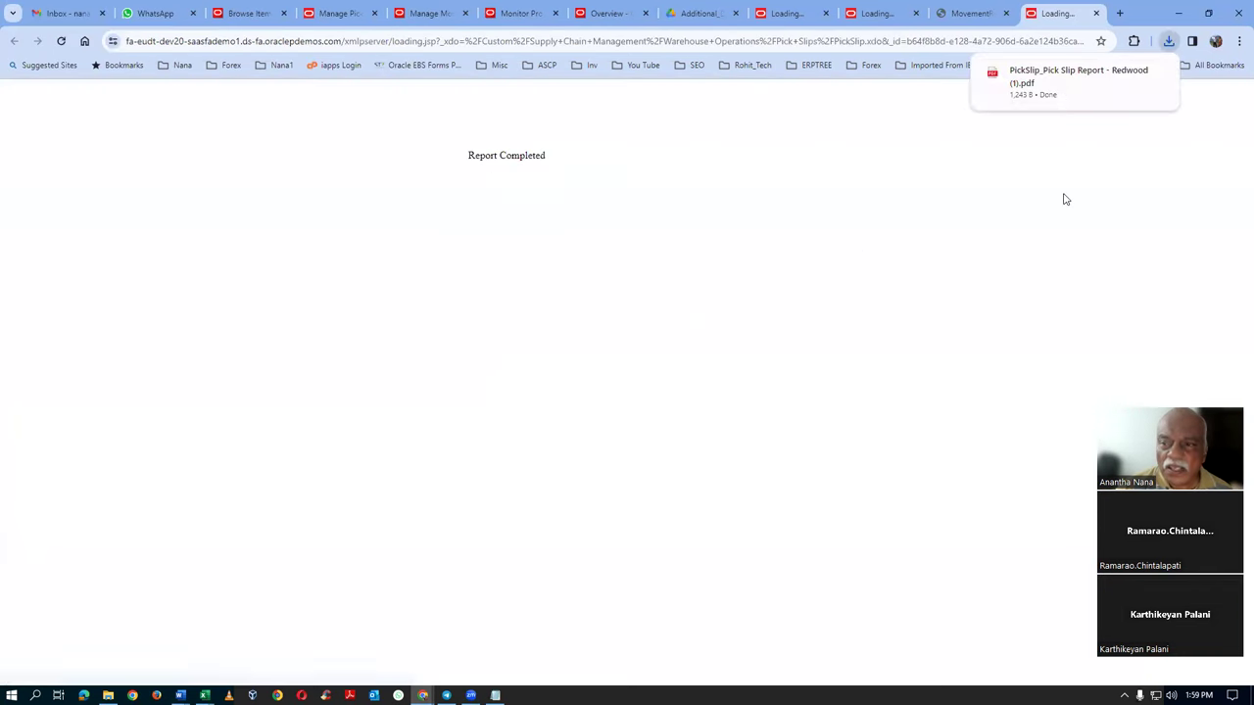
{"action": "left_click", "coordinate": [1046, 78]}
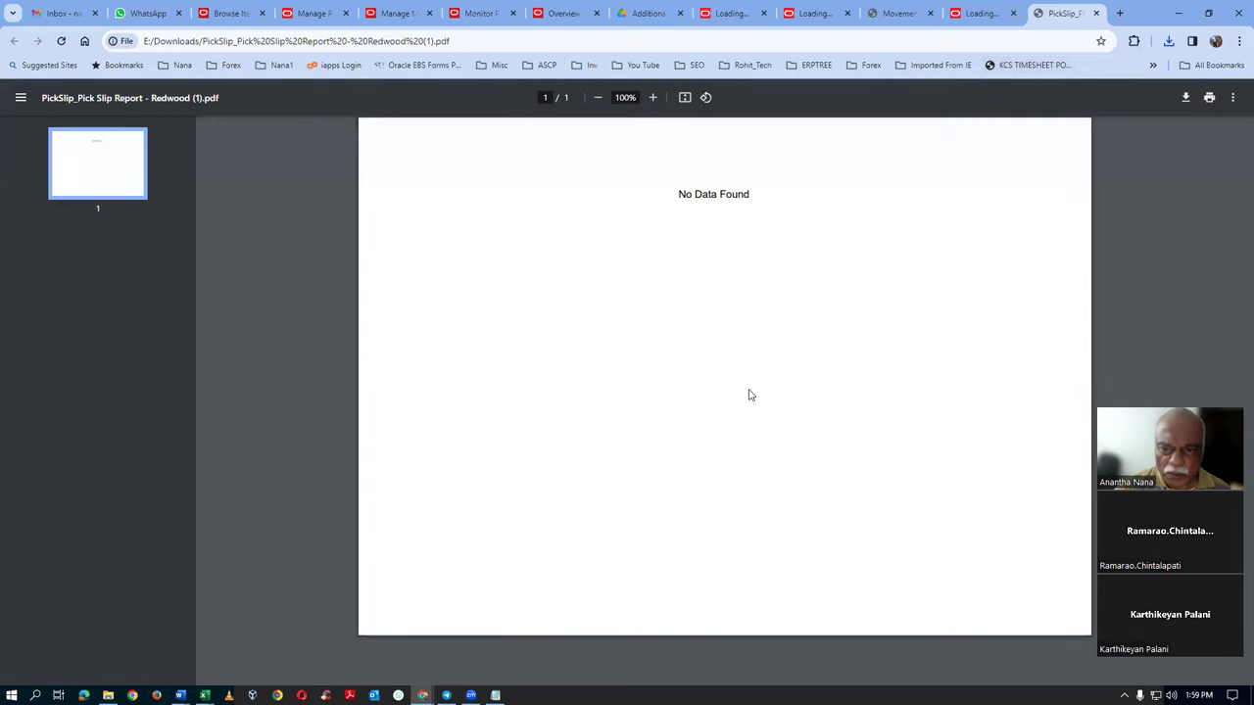
{"action": "left_click_drag", "start_coordinate": [680, 194], "coordinate": [751, 194]}
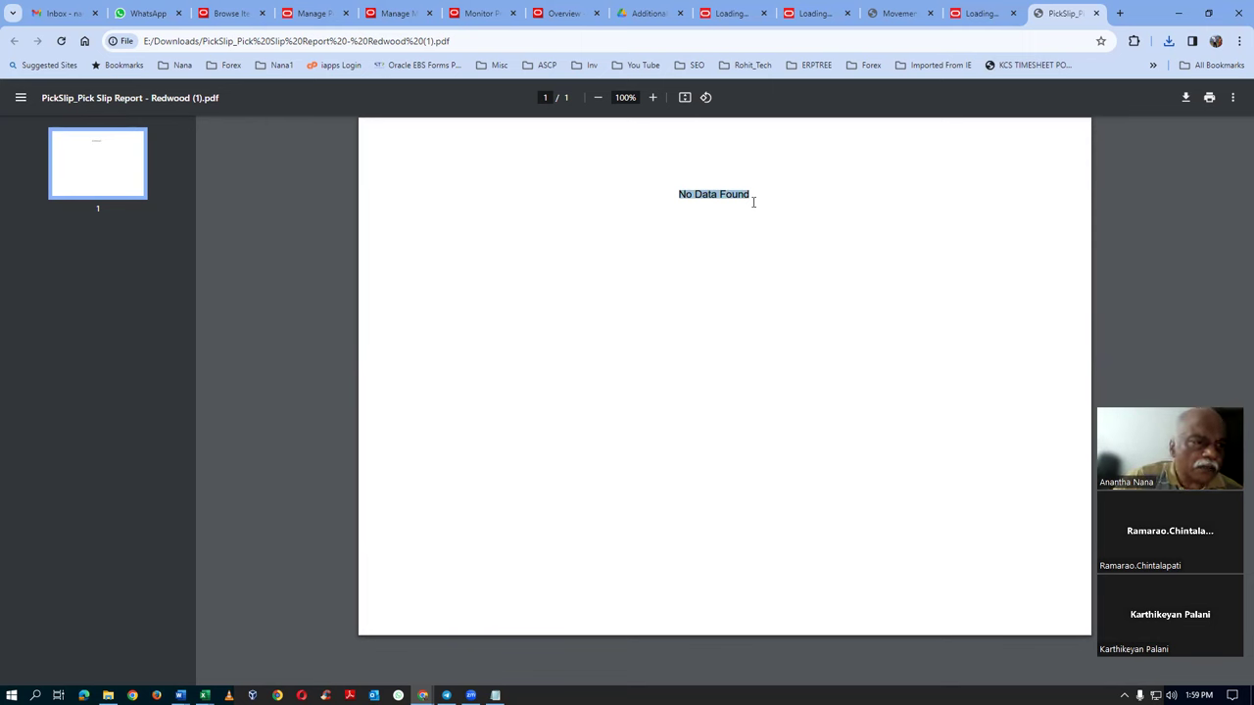
{"action": "left_click", "coordinate": [1097, 13]}
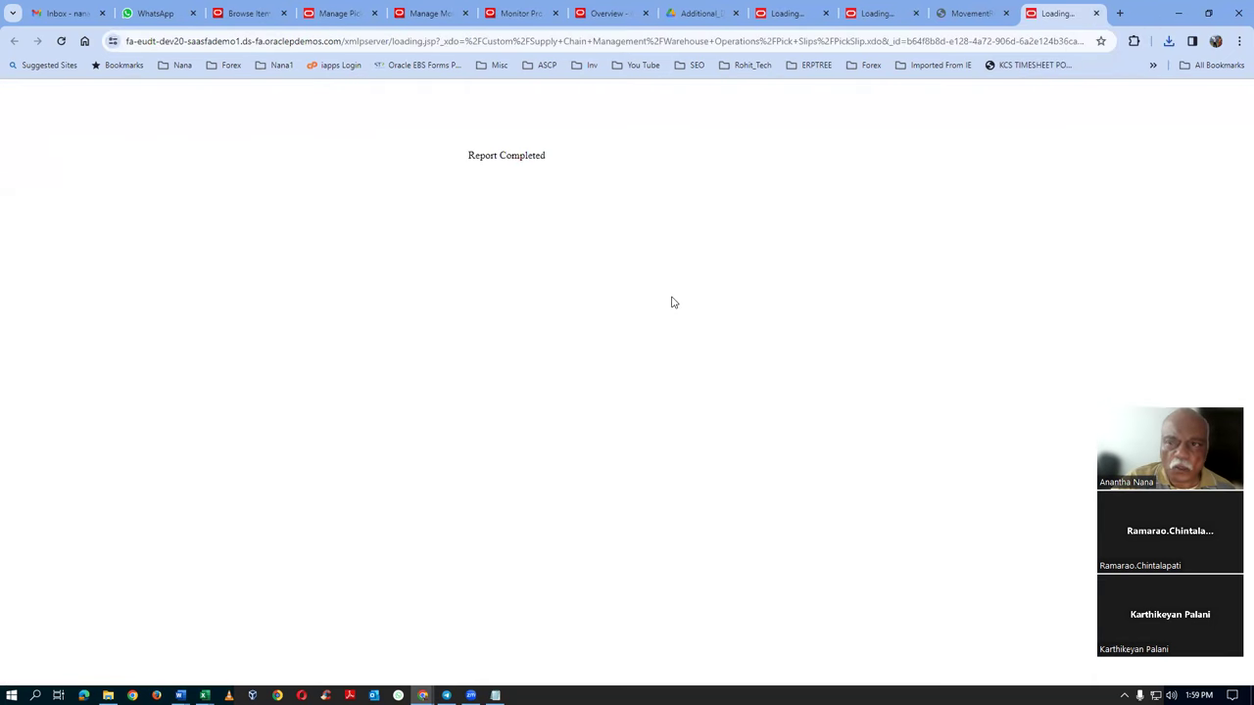
Close the completed report tabs, the Movement Request Pick Slip PDF and the separate Pick Slip Report window
{"action": "left_click", "coordinate": [1096, 14]}
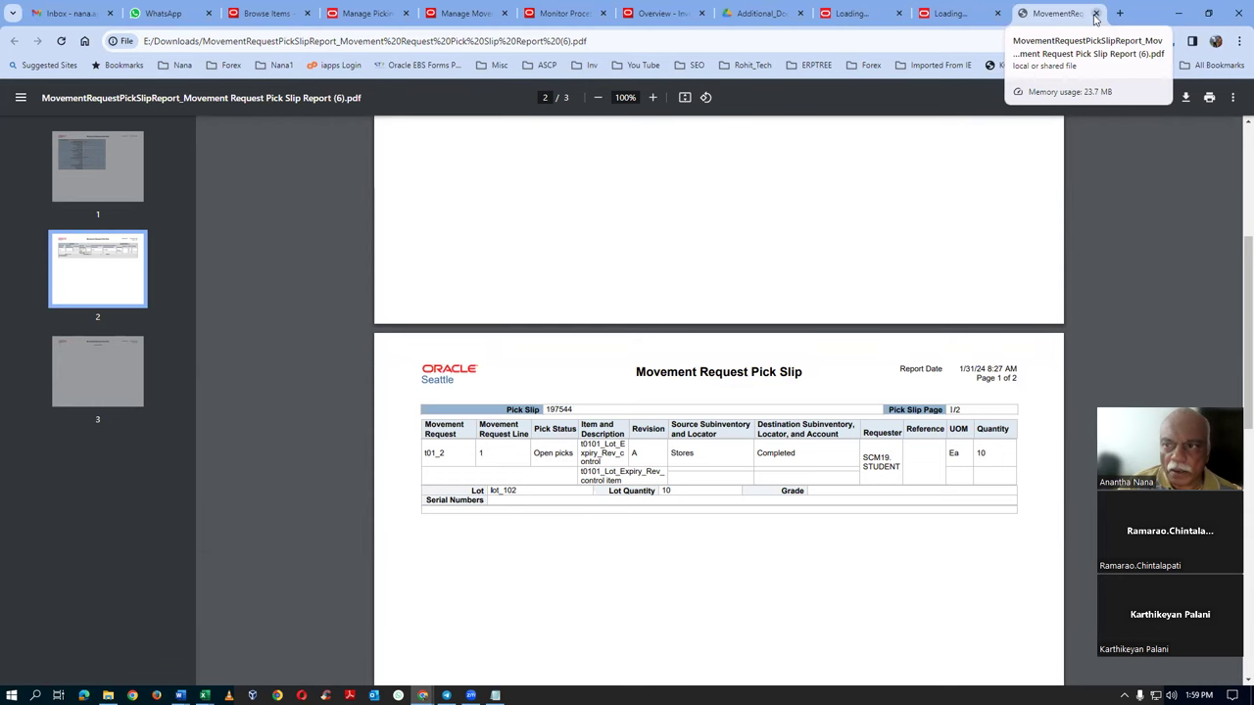
{"action": "left_click", "coordinate": [1096, 14]}
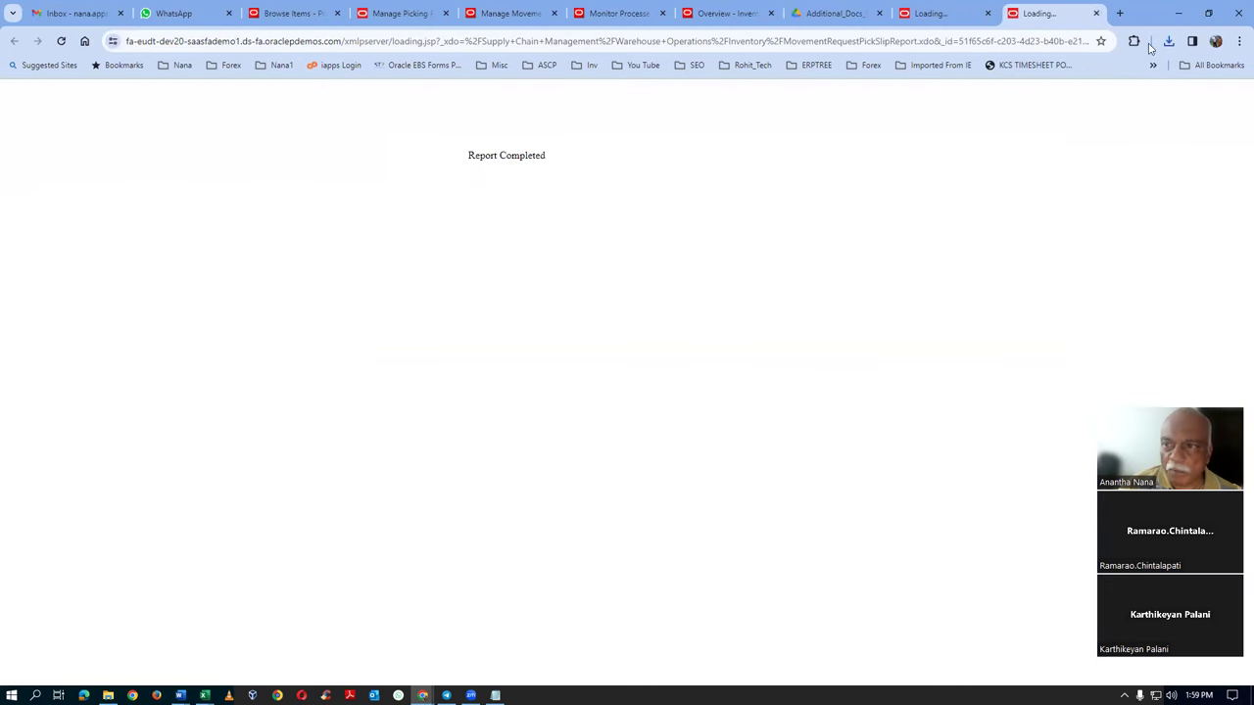
{"action": "left_click", "coordinate": [1096, 14]}
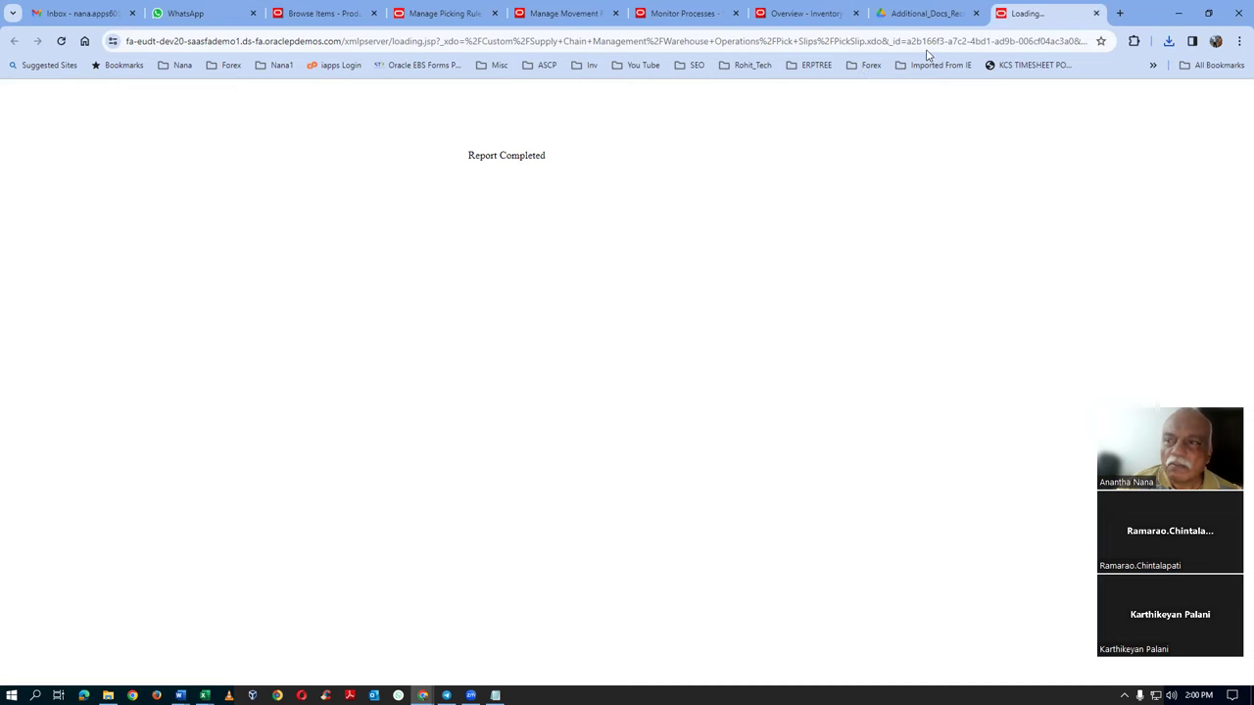
{"action": "left_click", "coordinate": [1096, 15]}
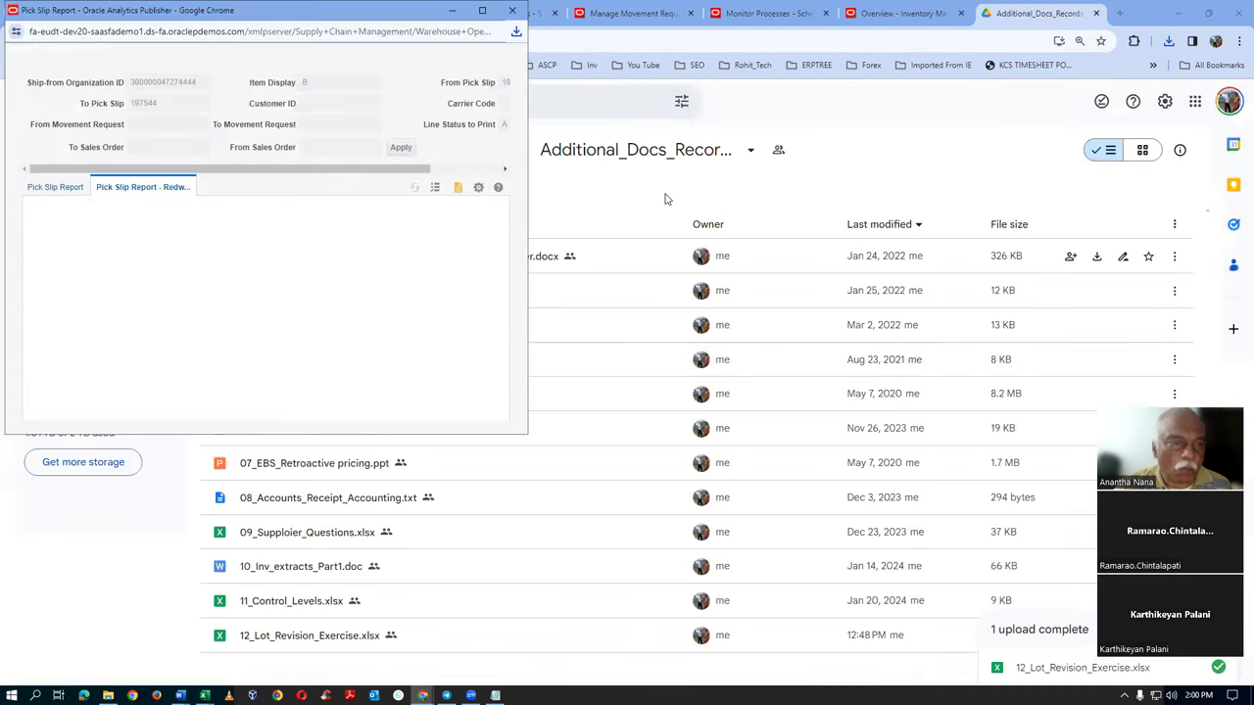
{"action": "left_click", "coordinate": [516, 10]}
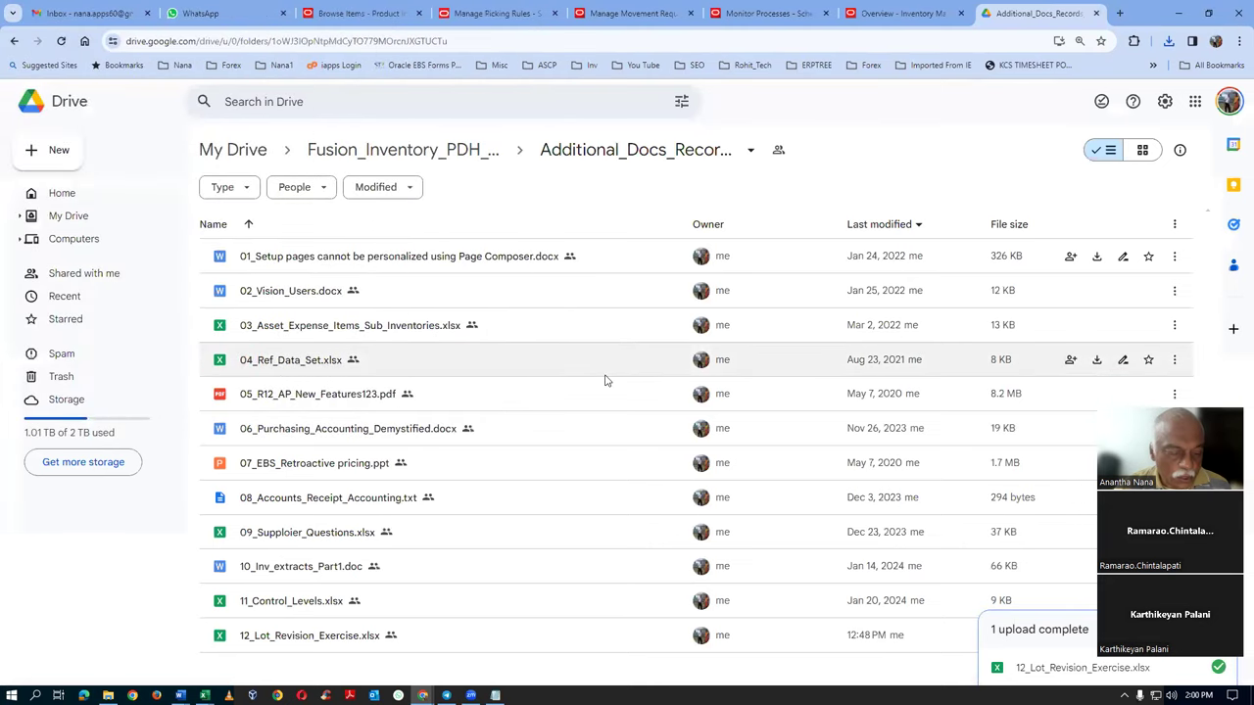
Switch to the 12_Lot_Revision_Exercise workbook in Excel and compare the expiry dates and quantities of revision A's lots
{"action": "key", "text": "alt+Tab"}
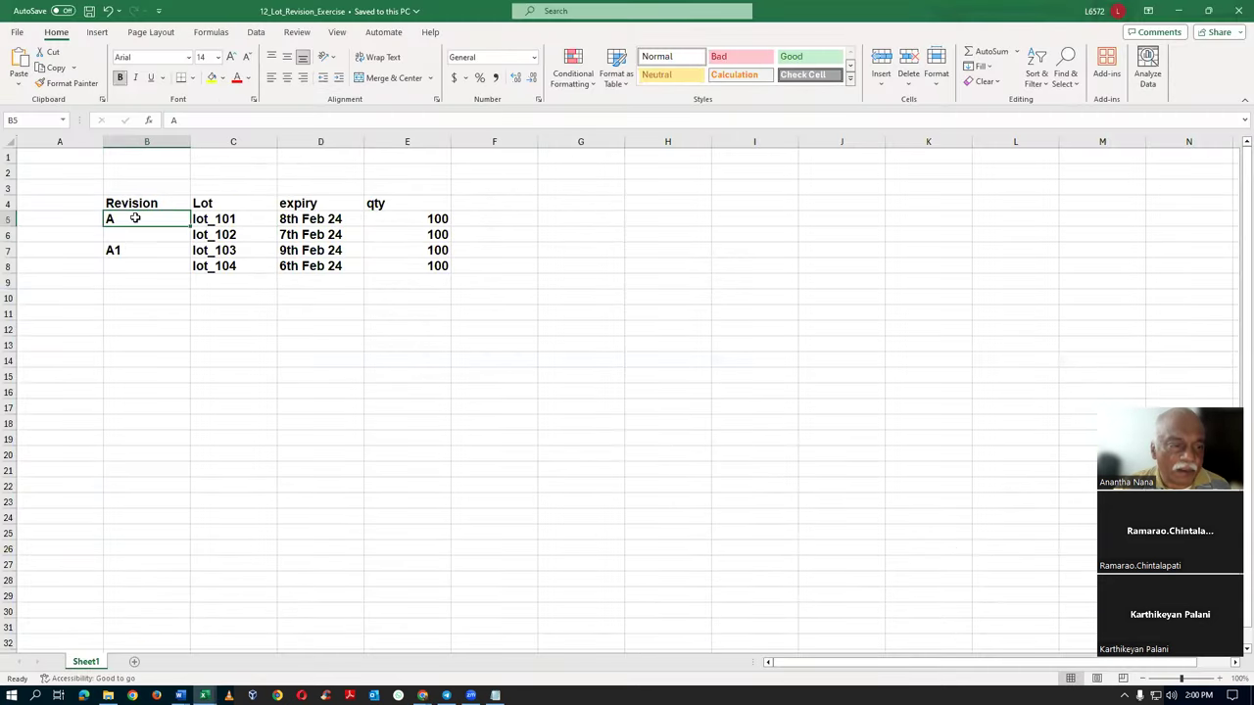
{"action": "left_click", "coordinate": [140, 251]}
{"action": "left_click", "coordinate": [139, 224]}
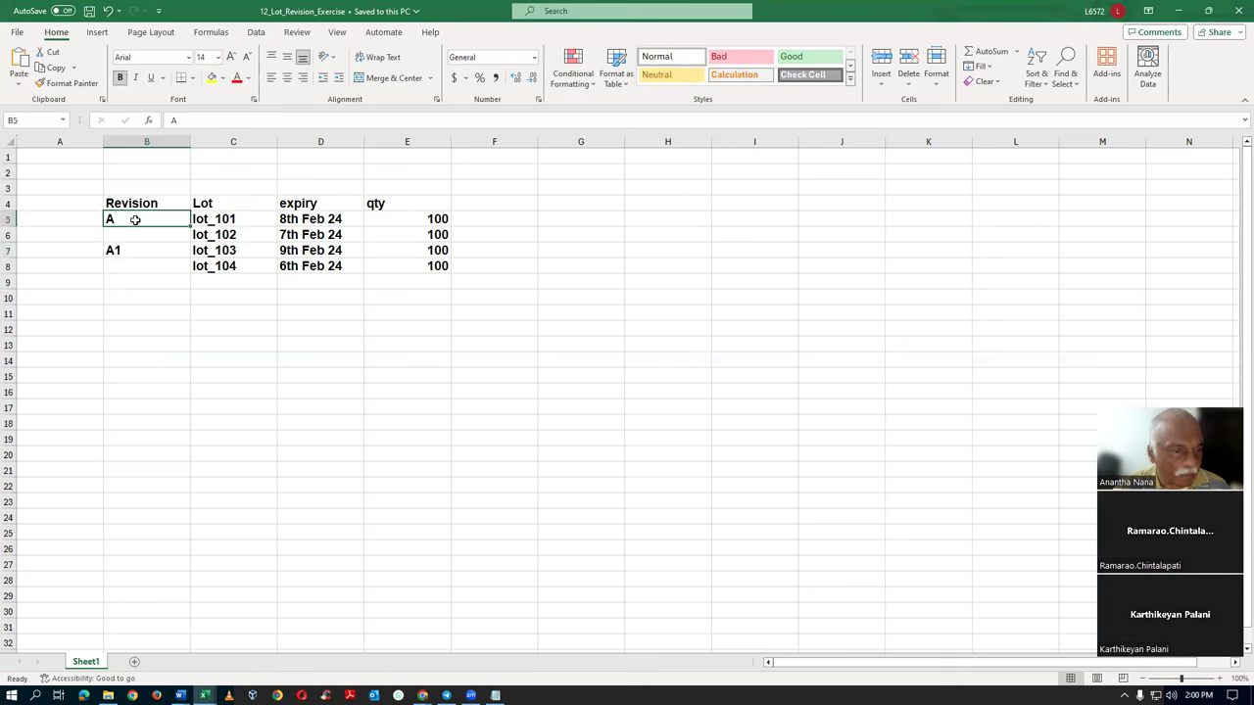
{"action": "left_click", "coordinate": [244, 236]}
{"action": "left_click", "coordinate": [244, 220]}
{"action": "left_click", "coordinate": [244, 236]}
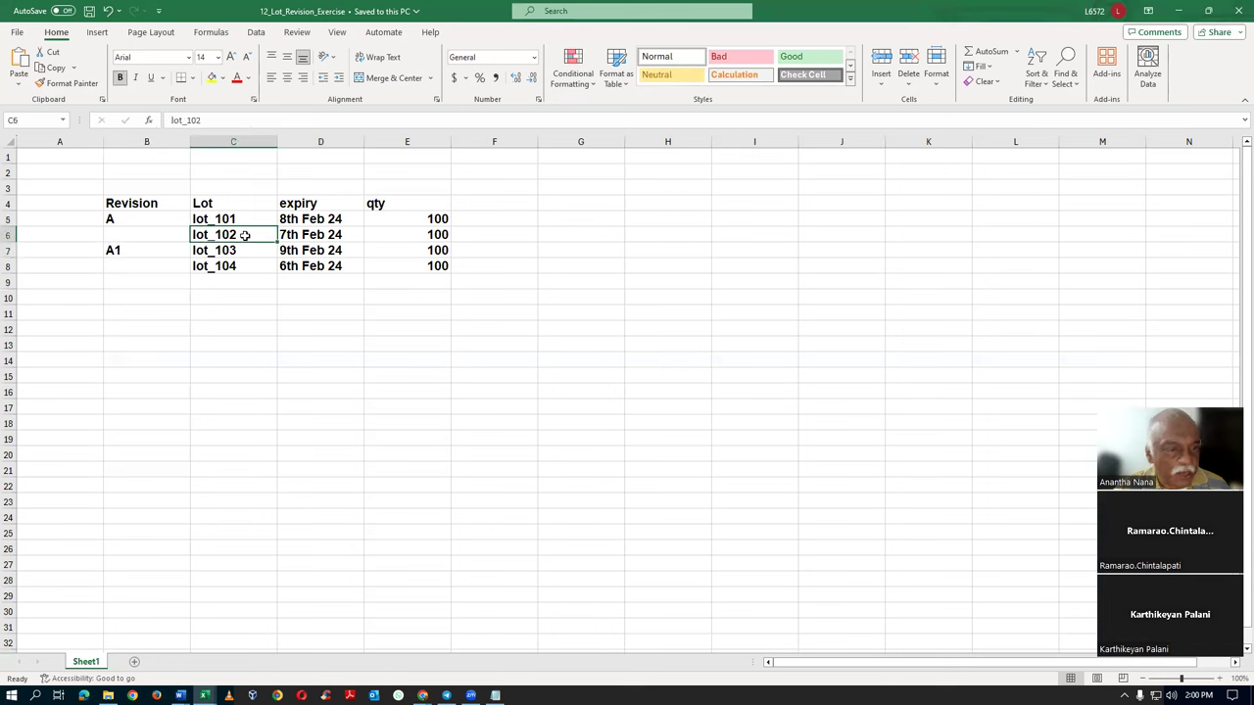
{"action": "left_click", "coordinate": [344, 235]}
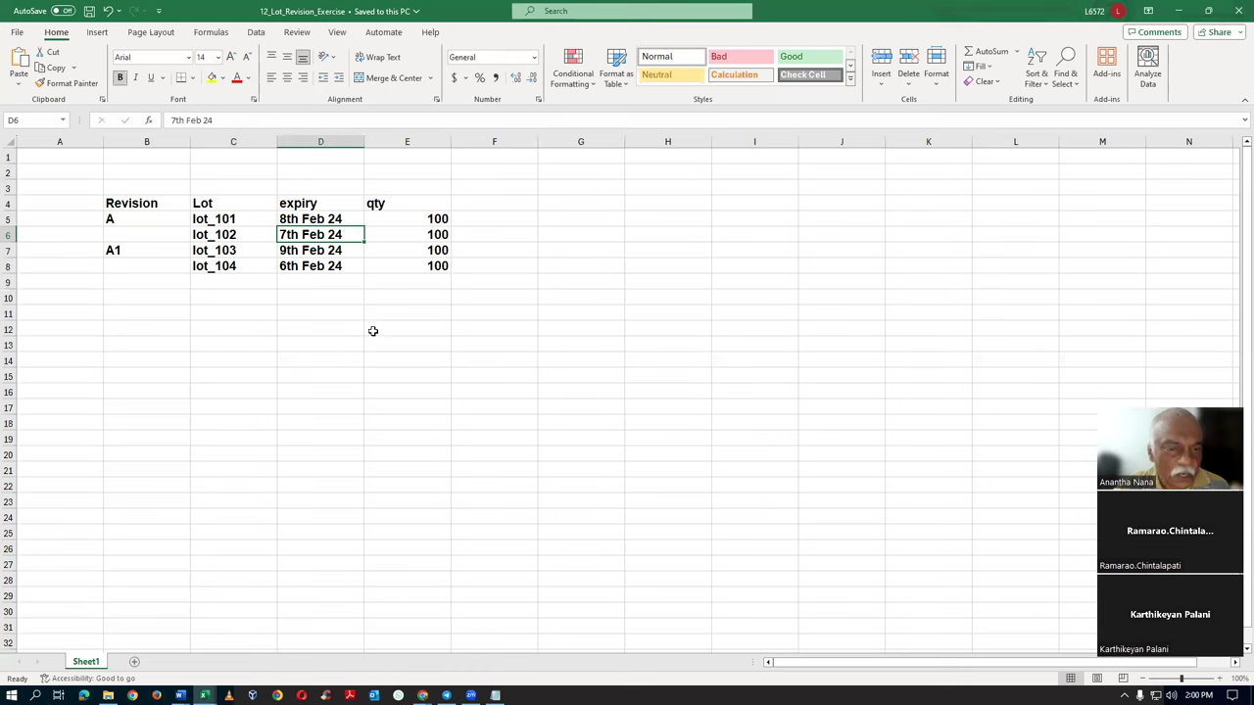
{"action": "left_click", "coordinate": [420, 219]}
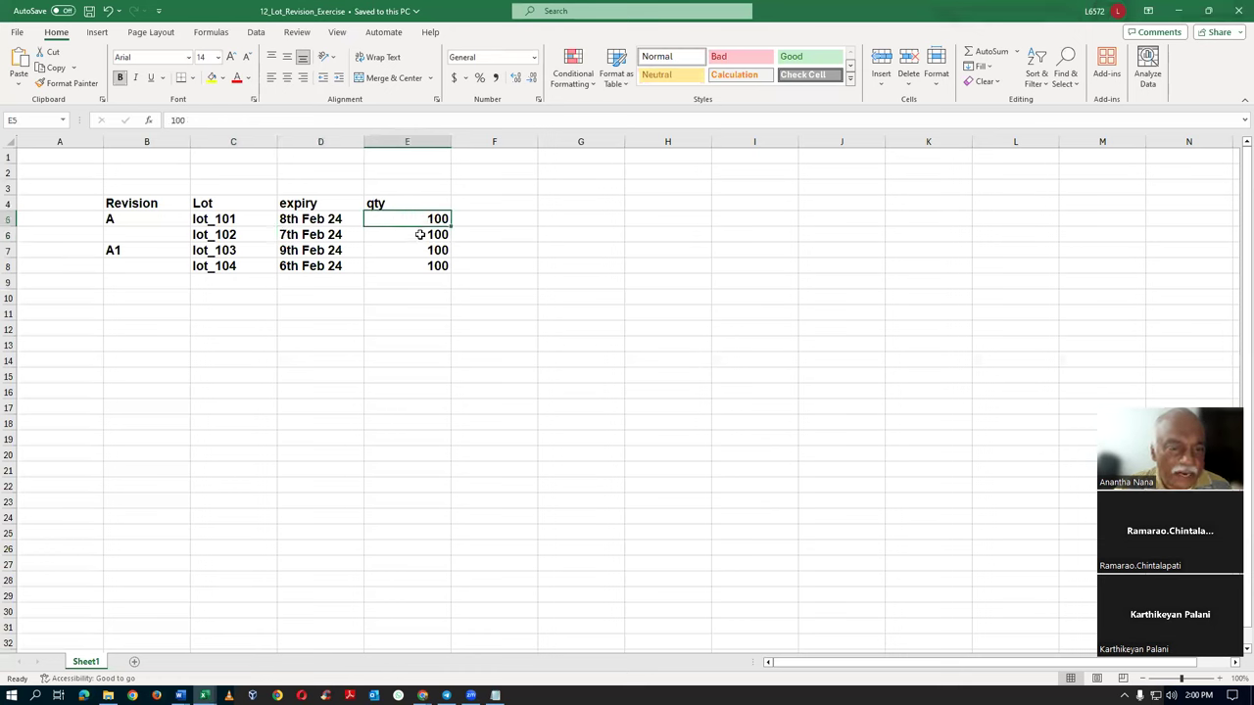
{"action": "left_click", "coordinate": [417, 236]}
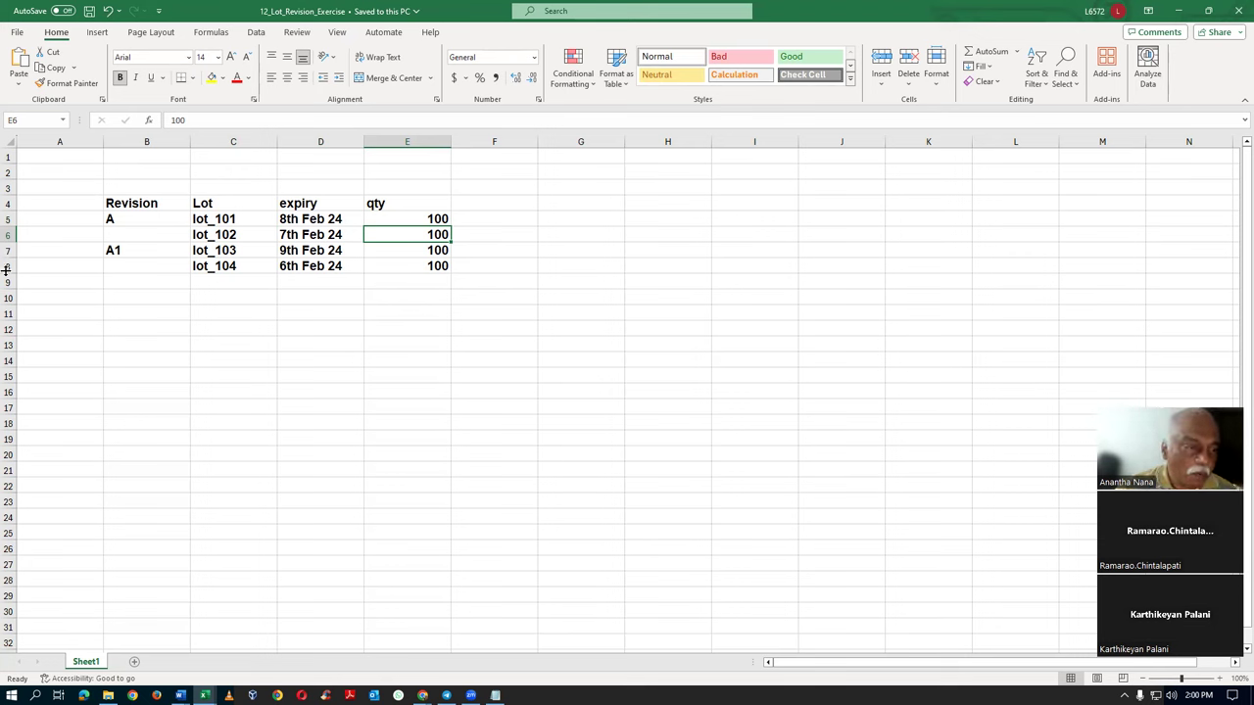
Examine the lot rows across both revisions, comparing the expiry dates of lot_103 and lot_104 under revision A1
{"action": "left_click", "coordinate": [7, 219]}
{"action": "left_click_drag", "start_coordinate": [7, 218], "coordinate": [8, 251]}
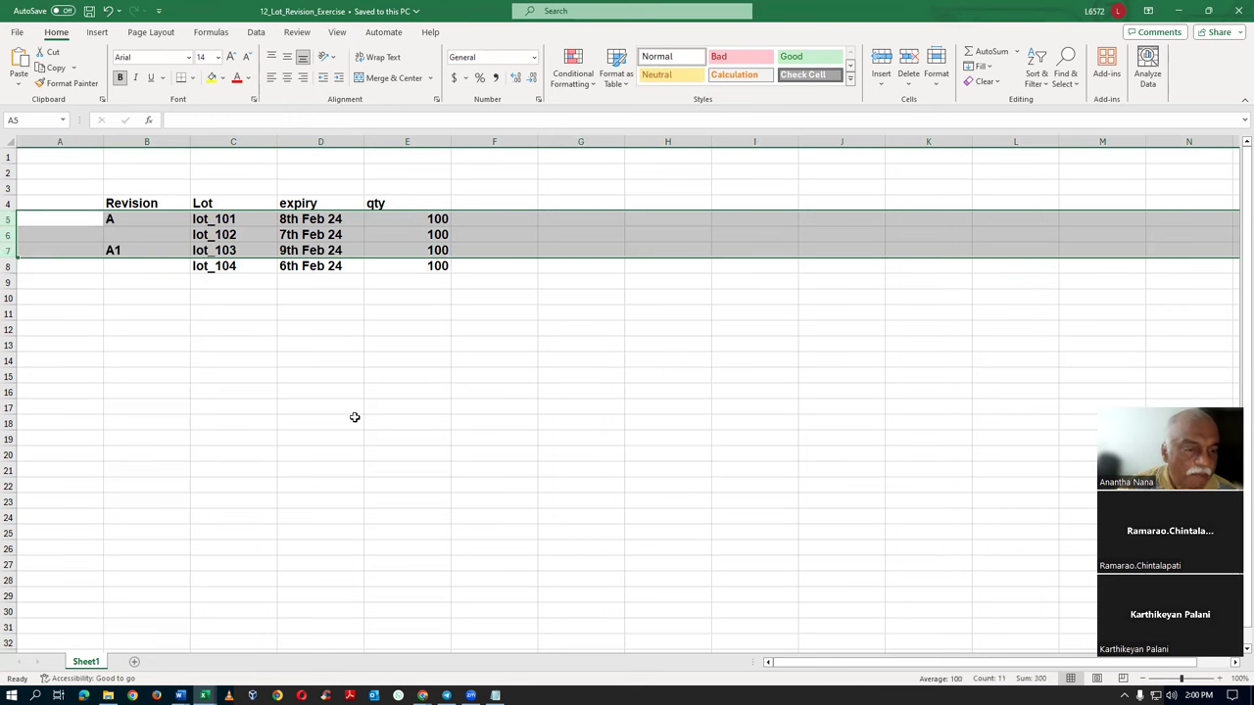
{"action": "left_click", "coordinate": [330, 402]}
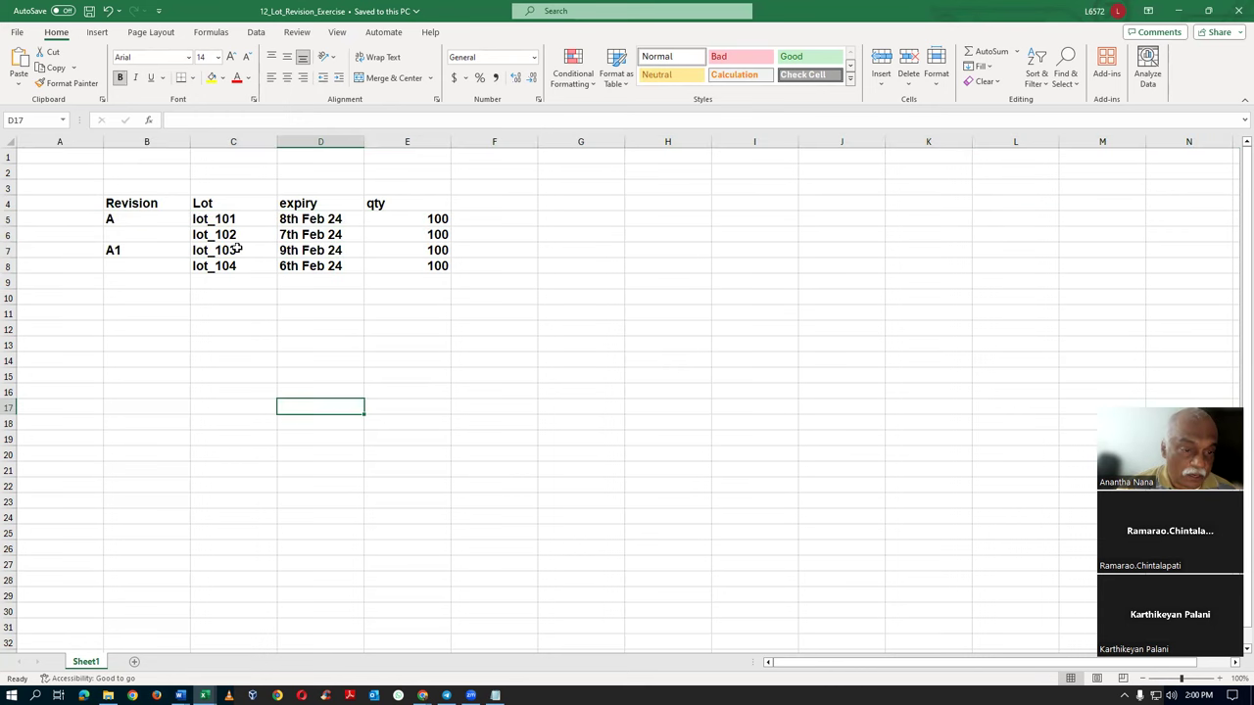
{"action": "left_click", "coordinate": [236, 250]}
{"action": "left_click", "coordinate": [355, 250]}
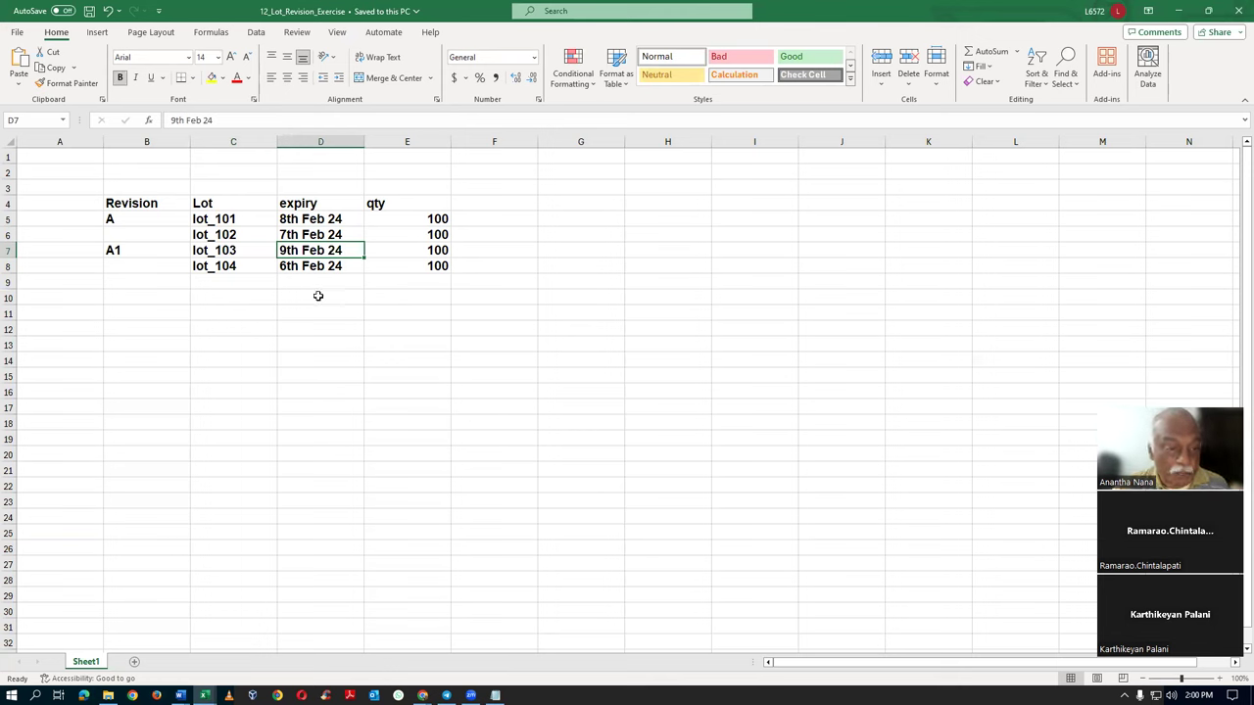
{"action": "left_click", "coordinate": [323, 265]}
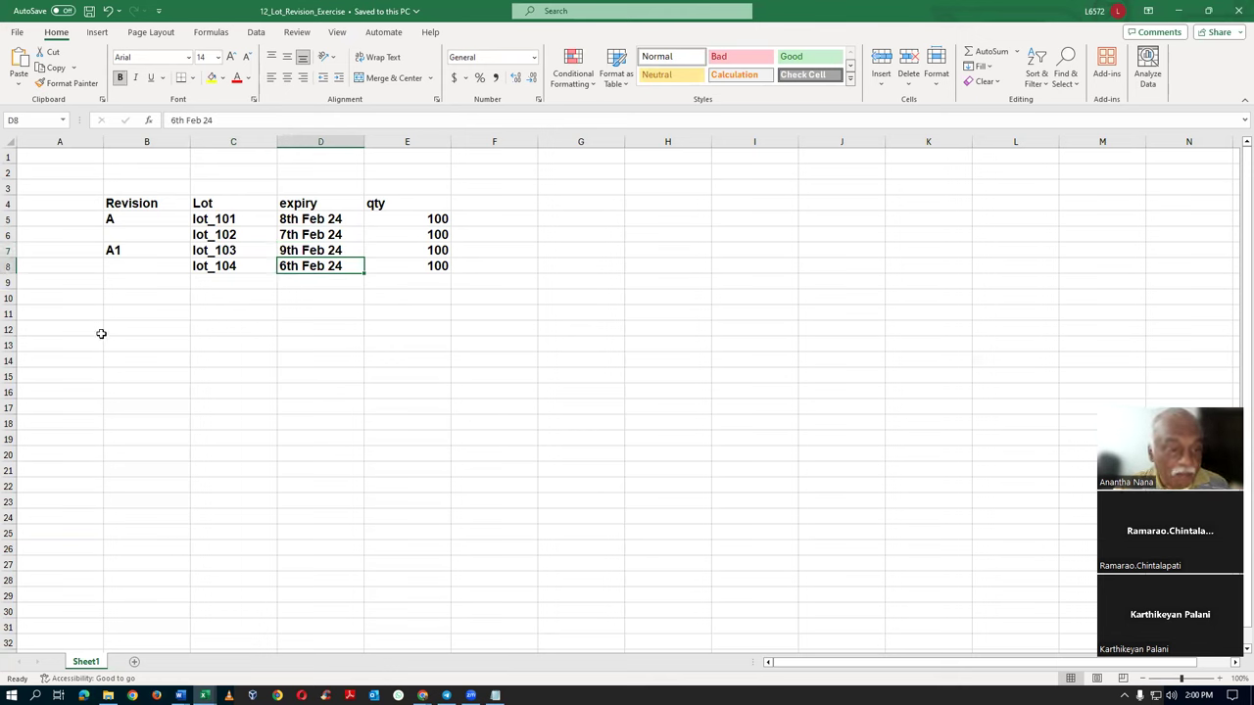
{"action": "left_click", "coordinate": [325, 250]}
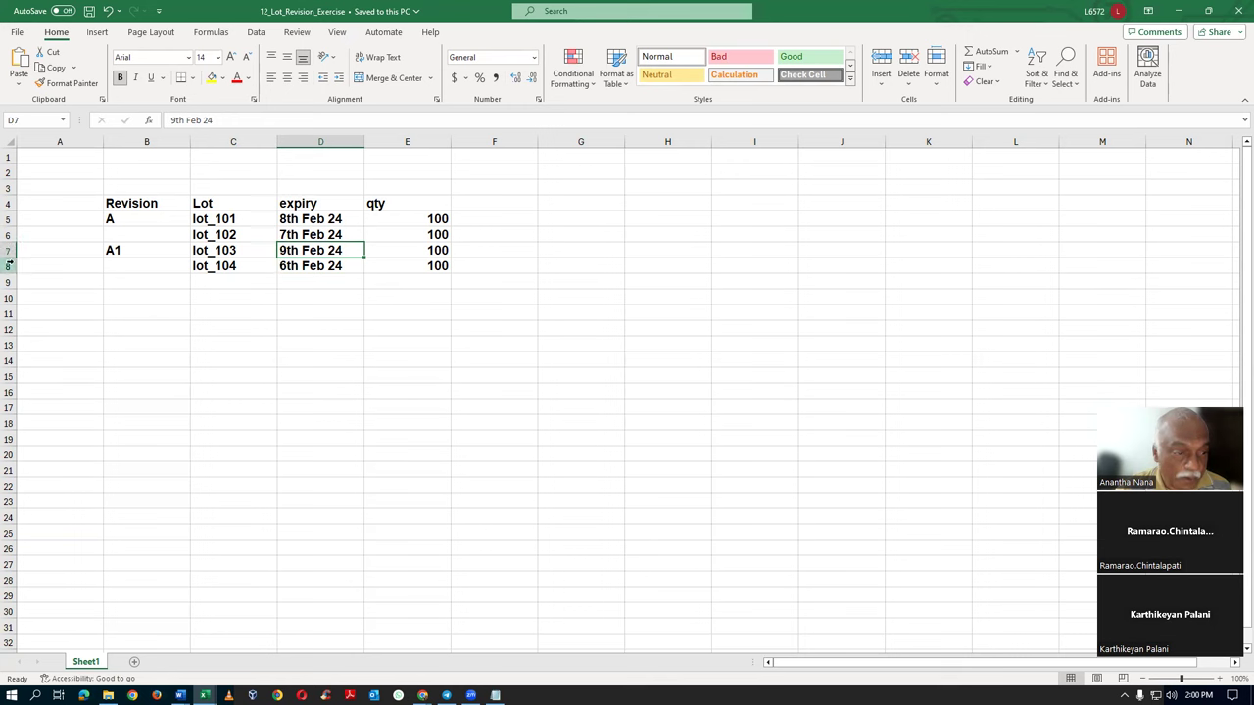
{"action": "left_click_drag", "start_coordinate": [10, 220], "coordinate": [12, 257]}
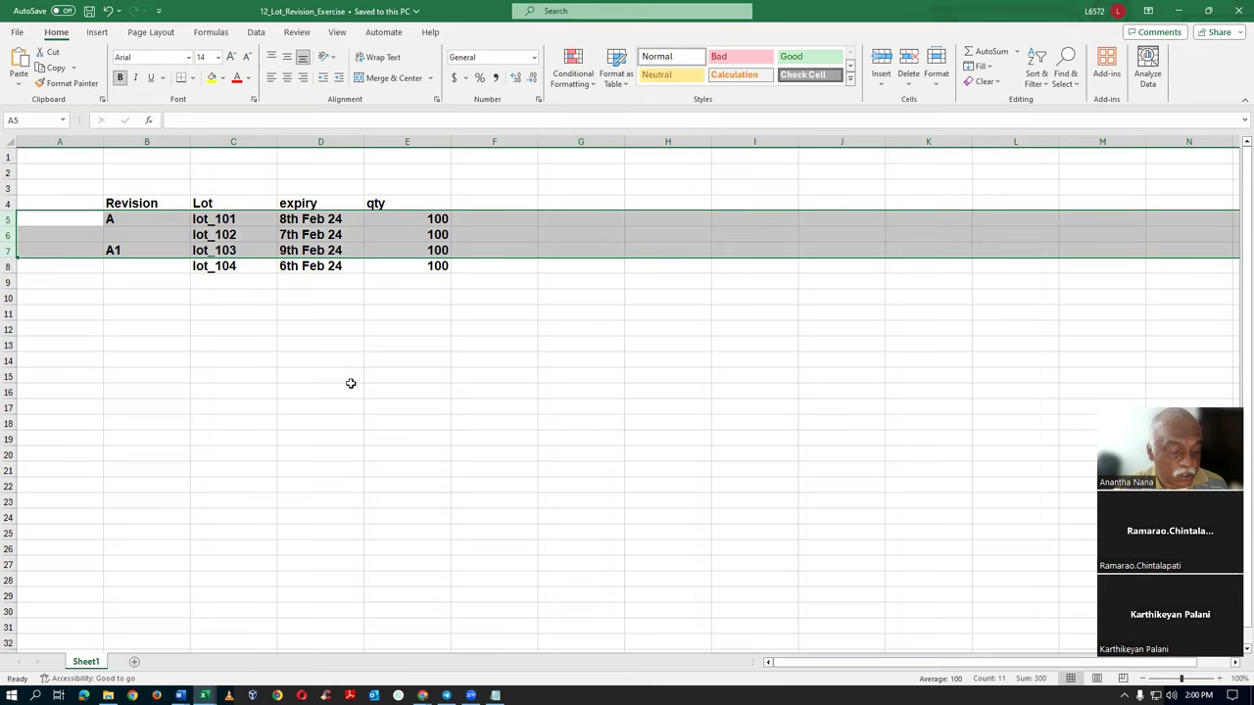
Switch to the Oracle picking rule assignments in Chrome, deactivate the organization 001 assignment of t01_picking_rule, and save it
{"action": "key", "text": "alt+Tab"}
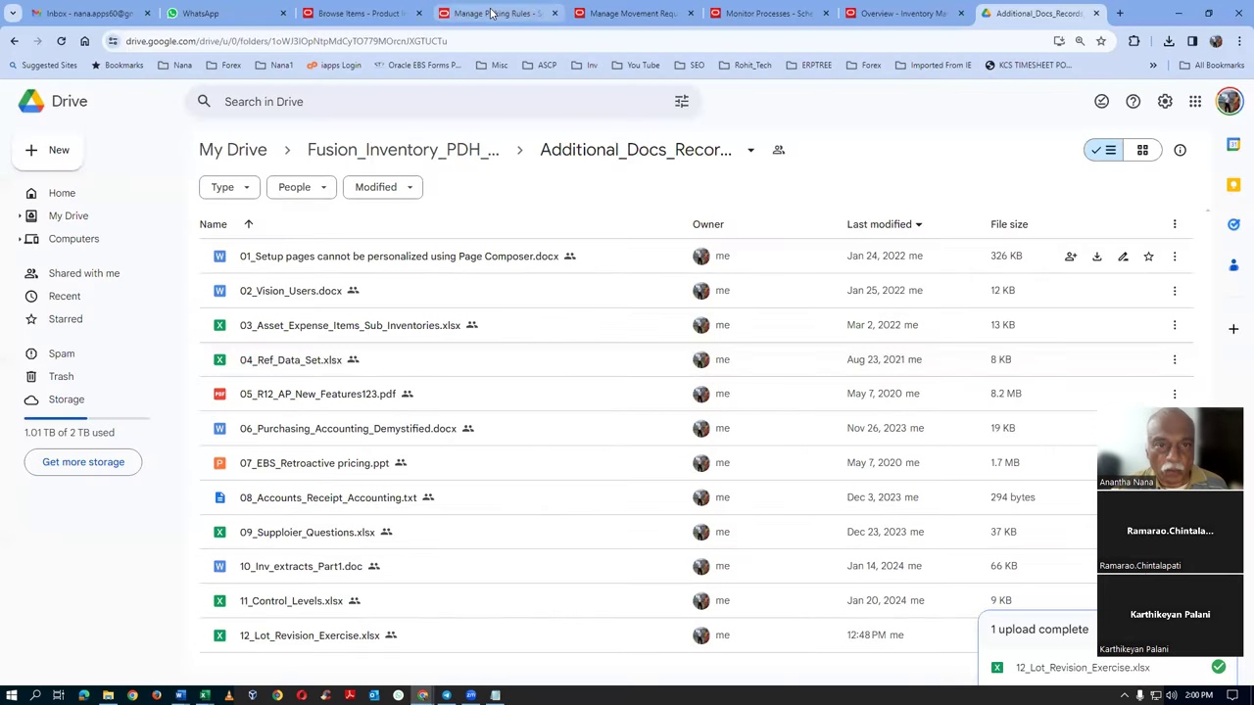
{"action": "key", "text": "ctrl+4"}
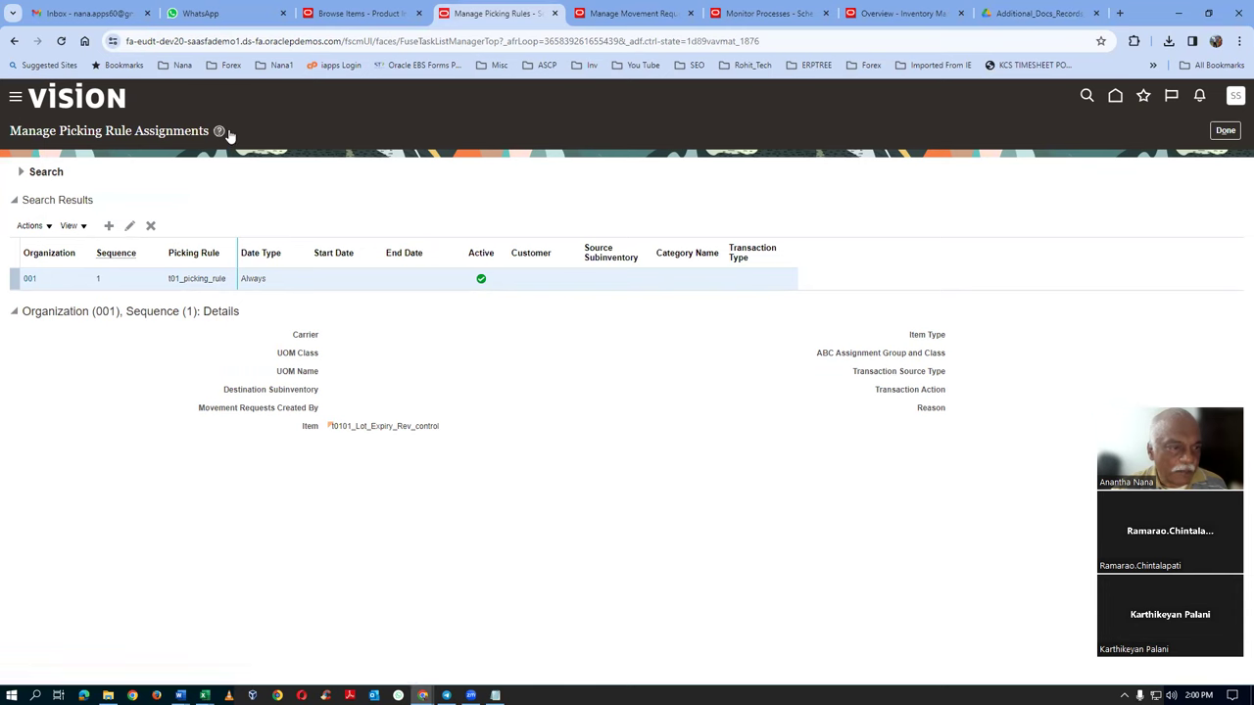
{"action": "left_click", "coordinate": [129, 226]}
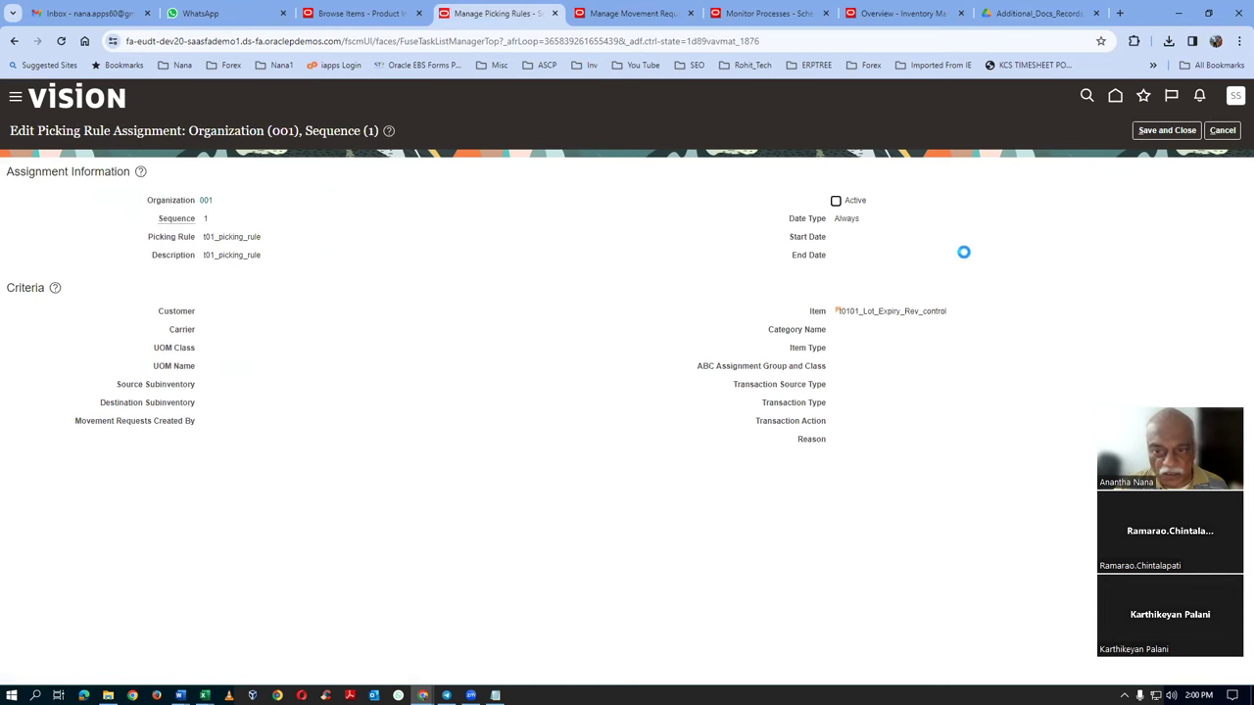
{"action": "left_click", "coordinate": [1180, 131]}
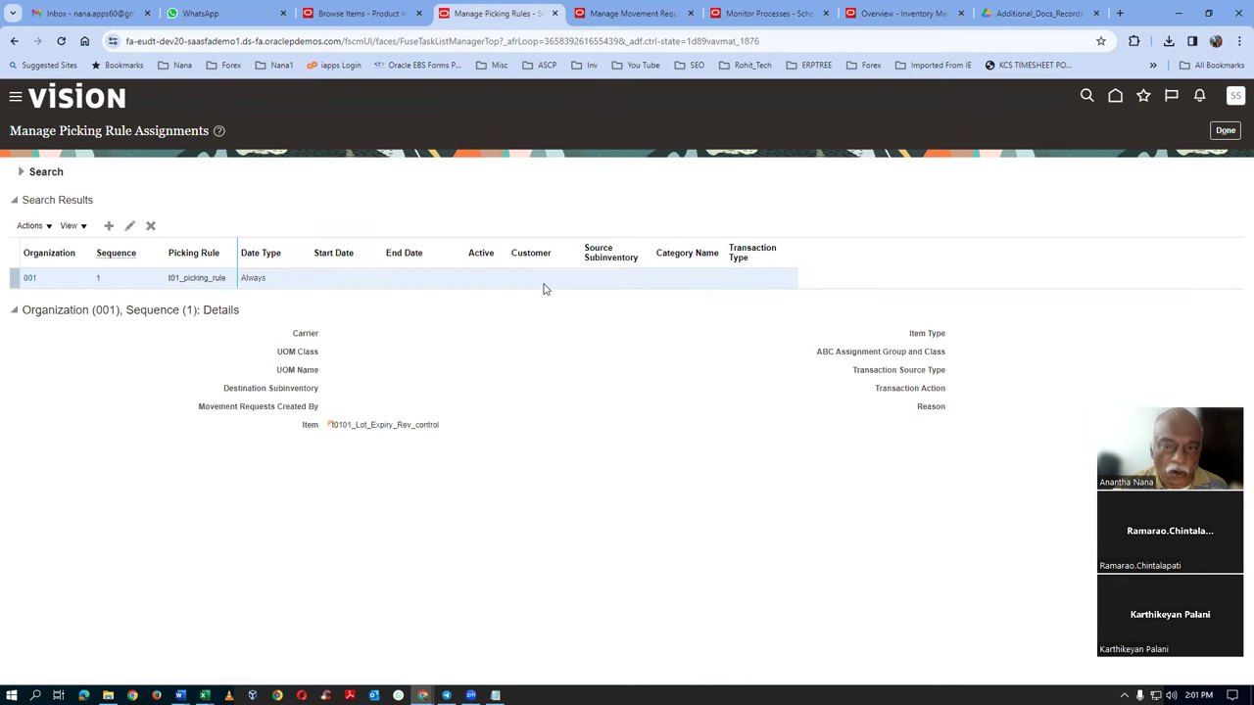
Open t01_picking_rule for editing, make it inactive, and set its Priority 2 sort criterion to Lot FIFO
{"action": "left_click", "coordinate": [1224, 130]}
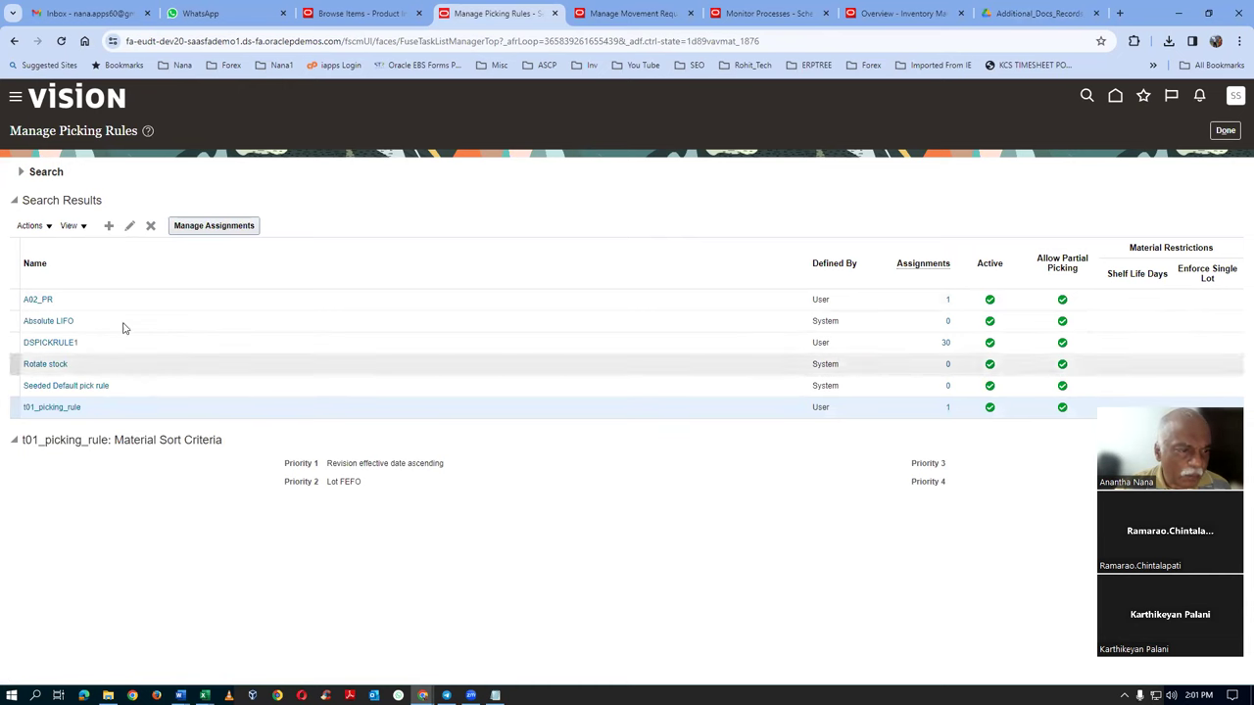
{"action": "left_click", "coordinate": [130, 225]}
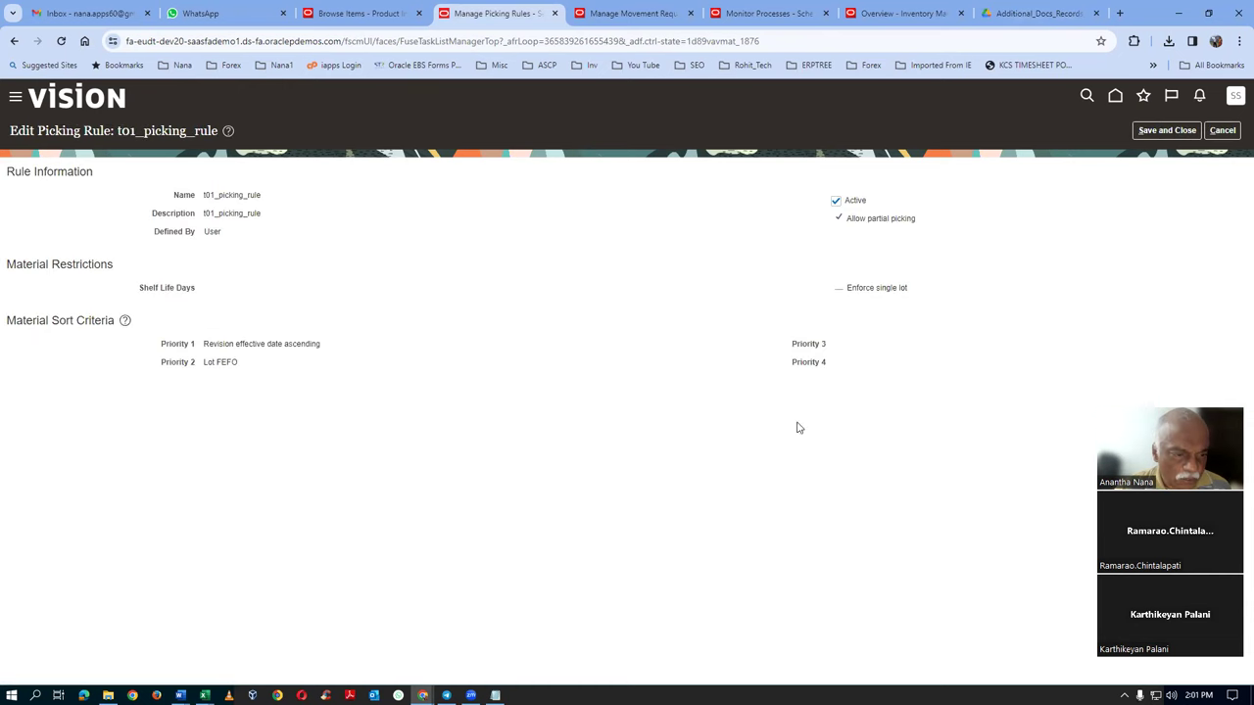
{"action": "left_click", "coordinate": [835, 203]}
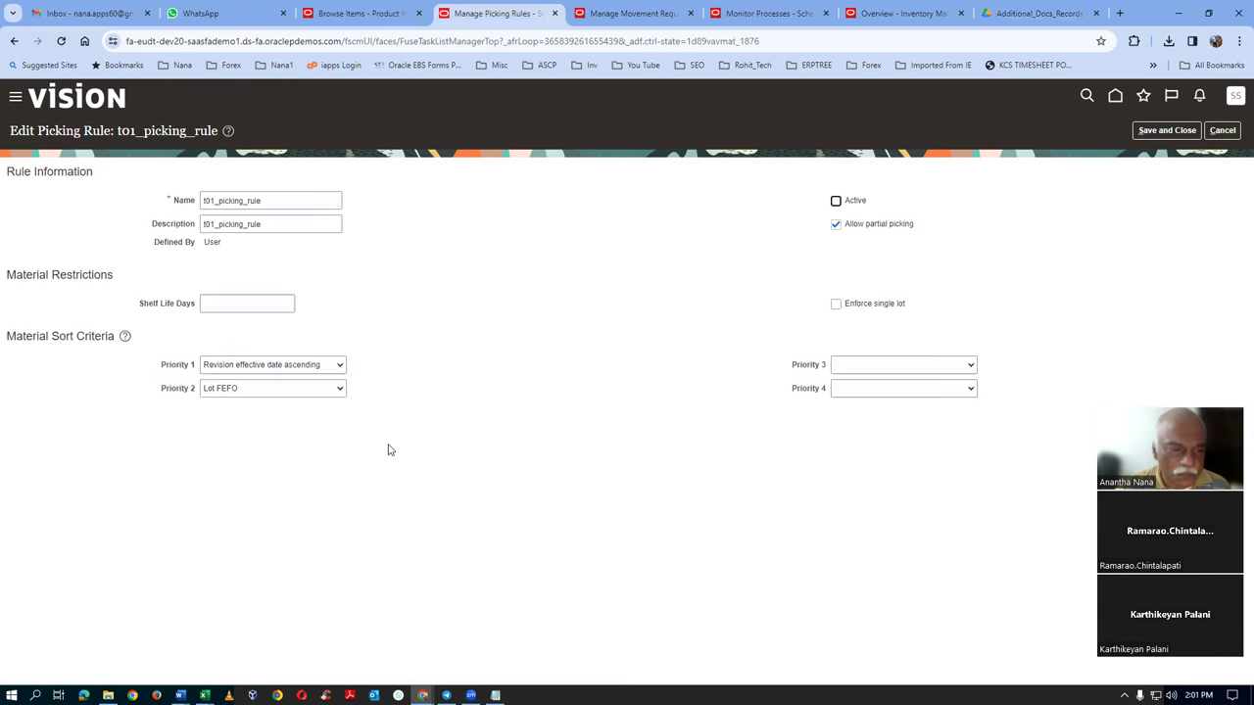
{"action": "left_click", "coordinate": [252, 390]}
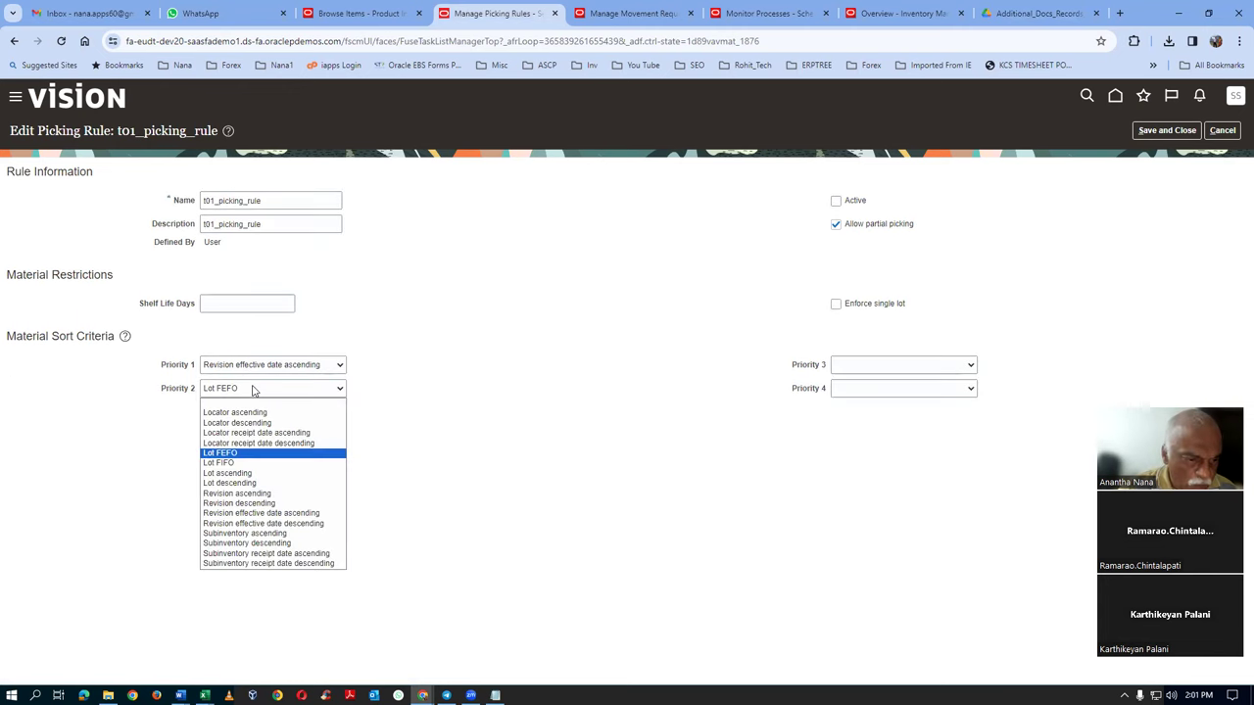
{"action": "left_click", "coordinate": [248, 464]}
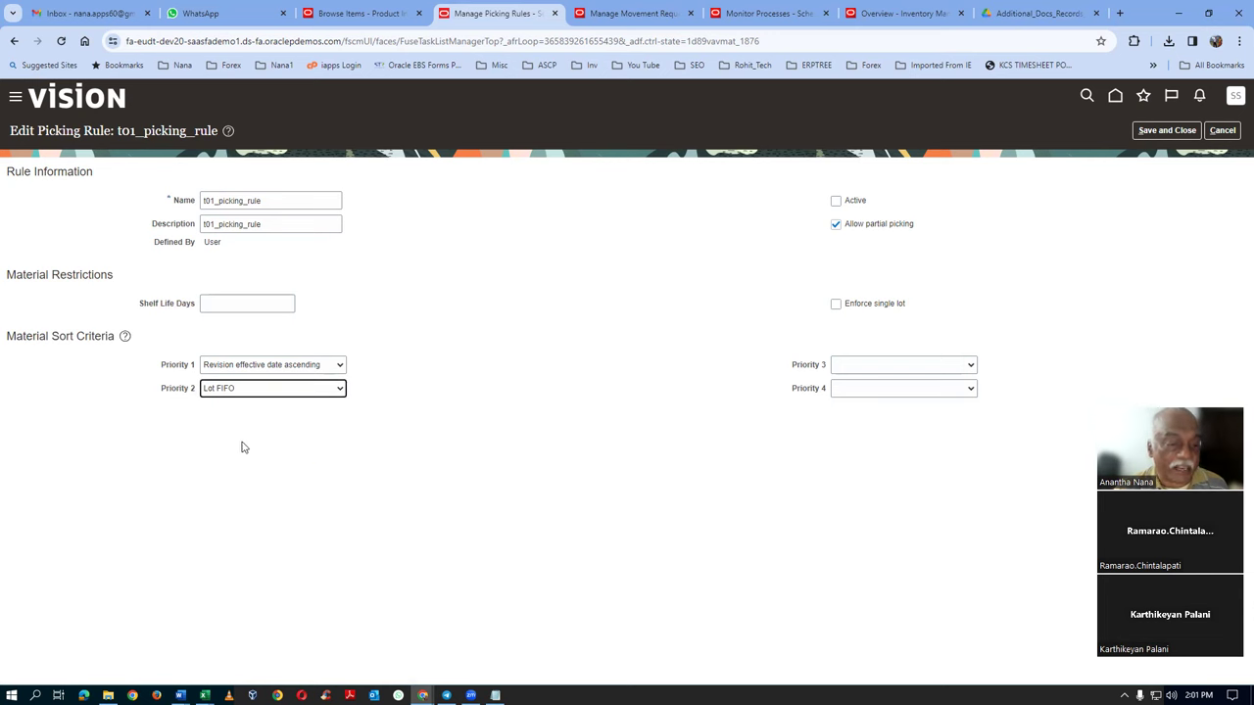
Switch to the Excel lot workbook and review the order of lot_101, lot_102 and lot_103 across revisions A and A1
{"action": "key", "text": "alt+Tab"}
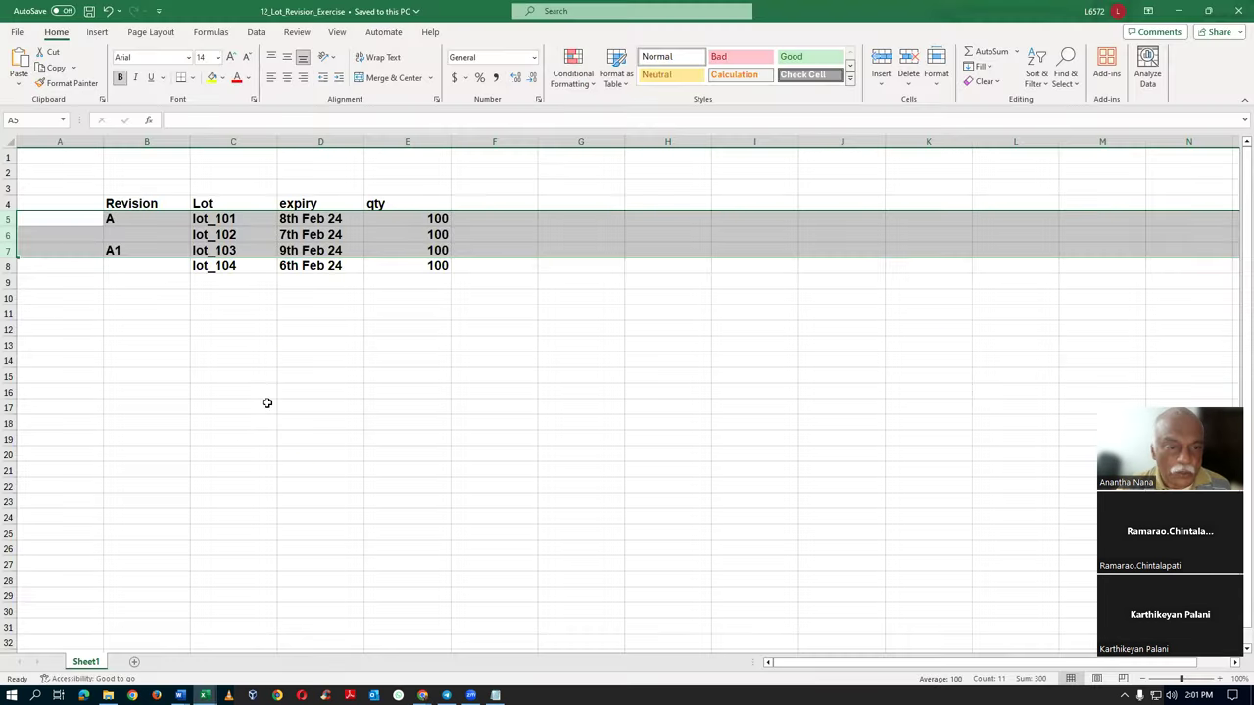
{"action": "left_click", "coordinate": [162, 219]}
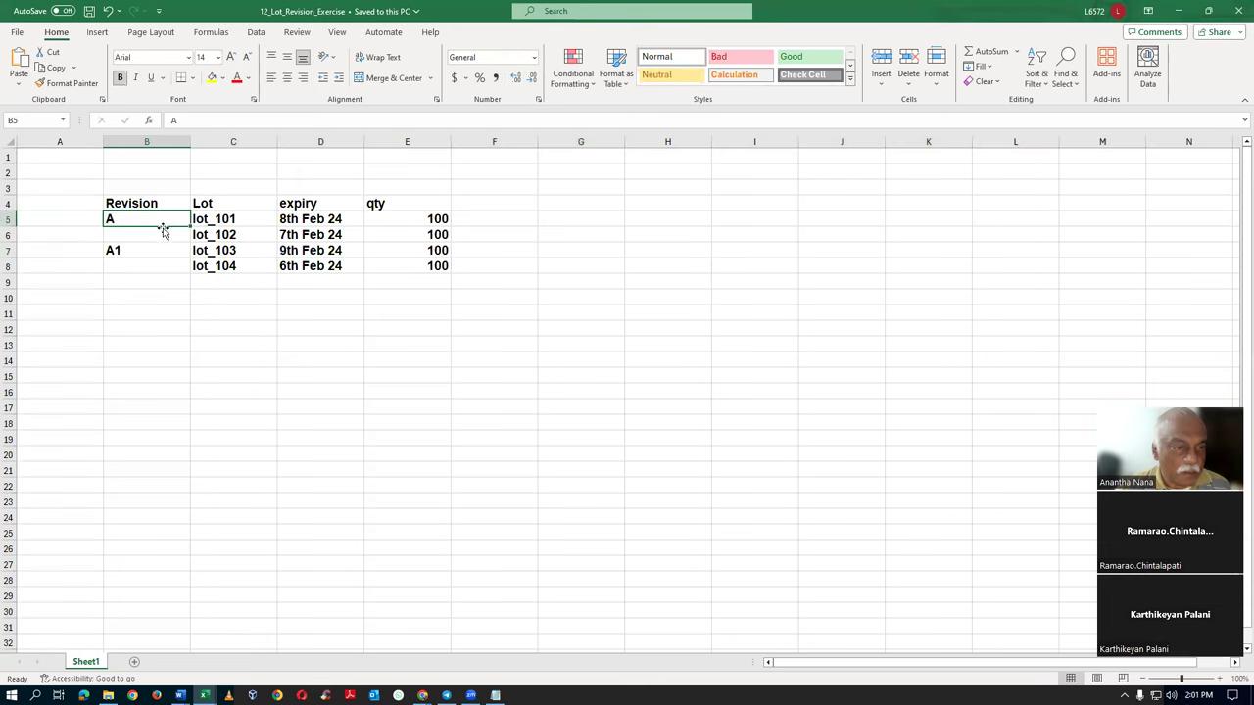
{"action": "left_click", "coordinate": [247, 220]}
{"action": "left_click", "coordinate": [253, 233]}
{"action": "left_click", "coordinate": [256, 251]}
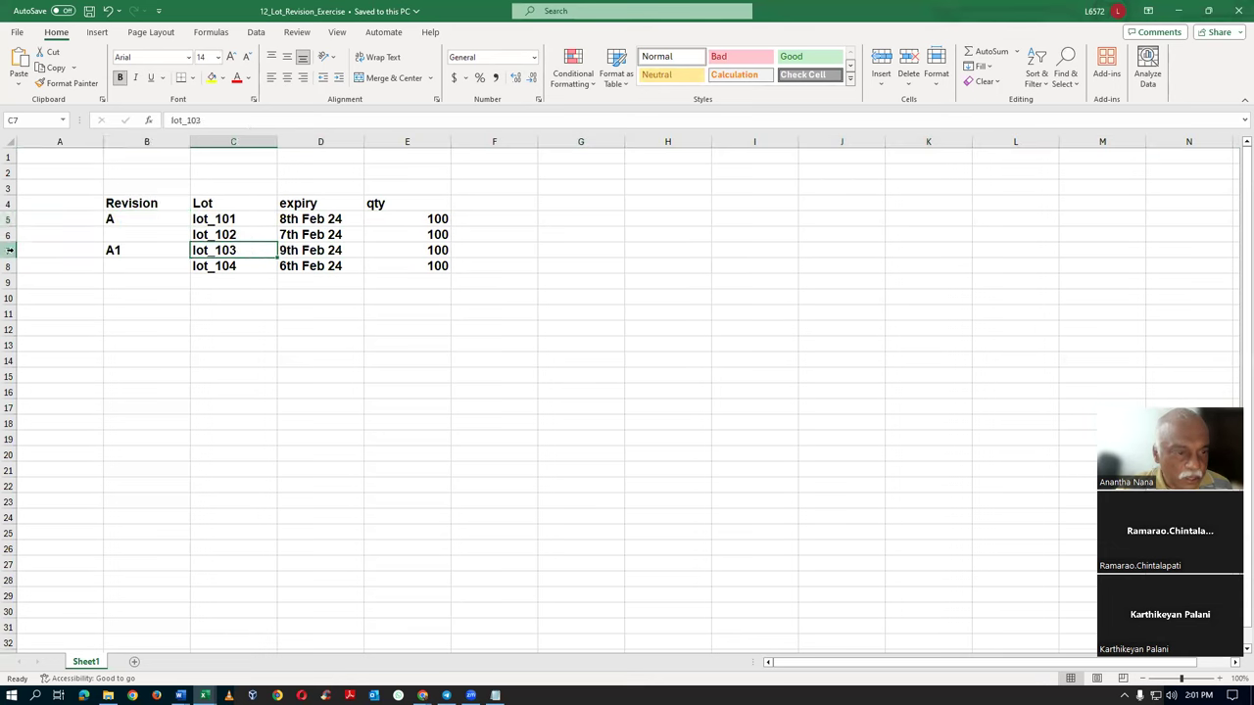
{"action": "left_click_drag", "start_coordinate": [7, 218], "coordinate": [12, 251]}
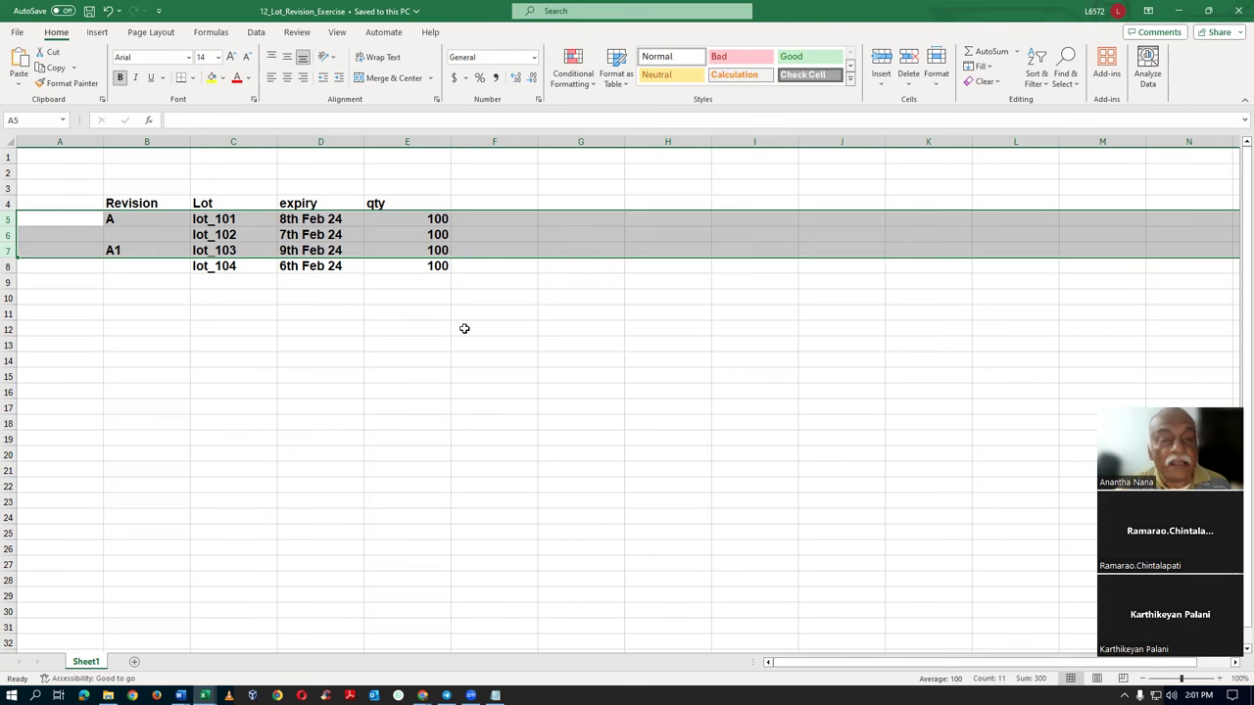
Back in Oracle, reactivate and save t01_picking_rule, and reactivate and save its organization 001 assignment
{"action": "key", "text": "alt+Tab"}
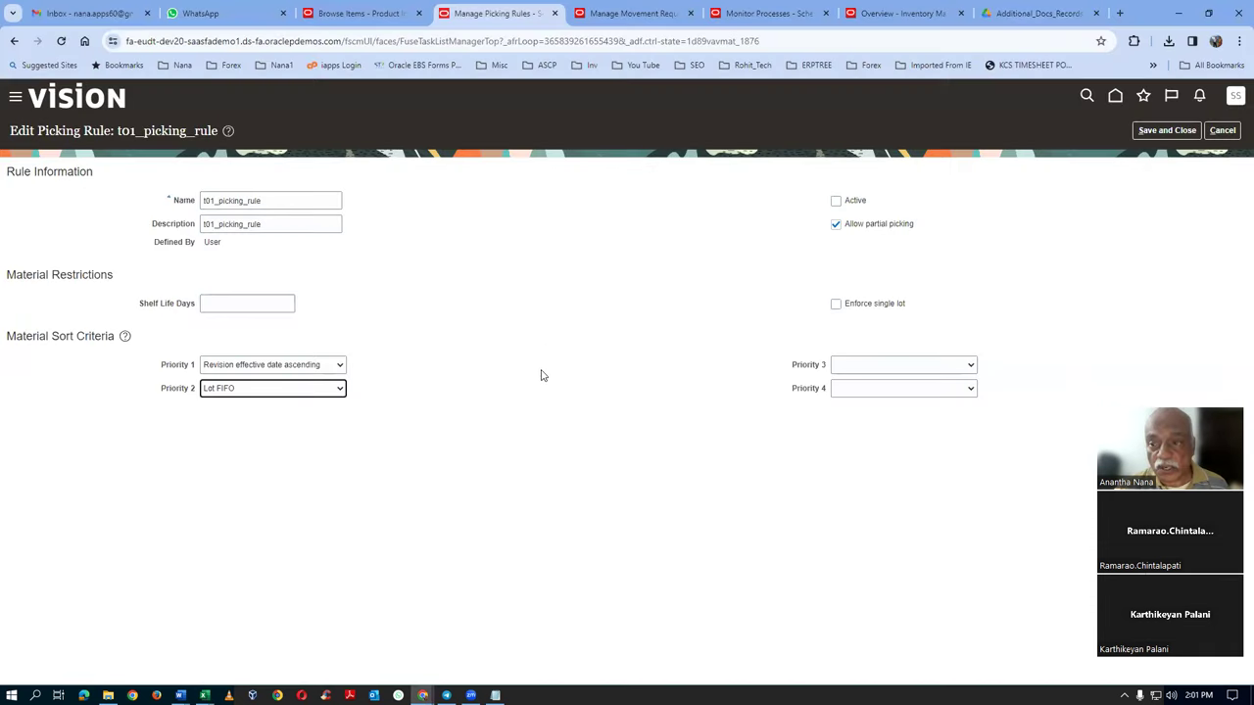
{"action": "left_click", "coordinate": [836, 199]}
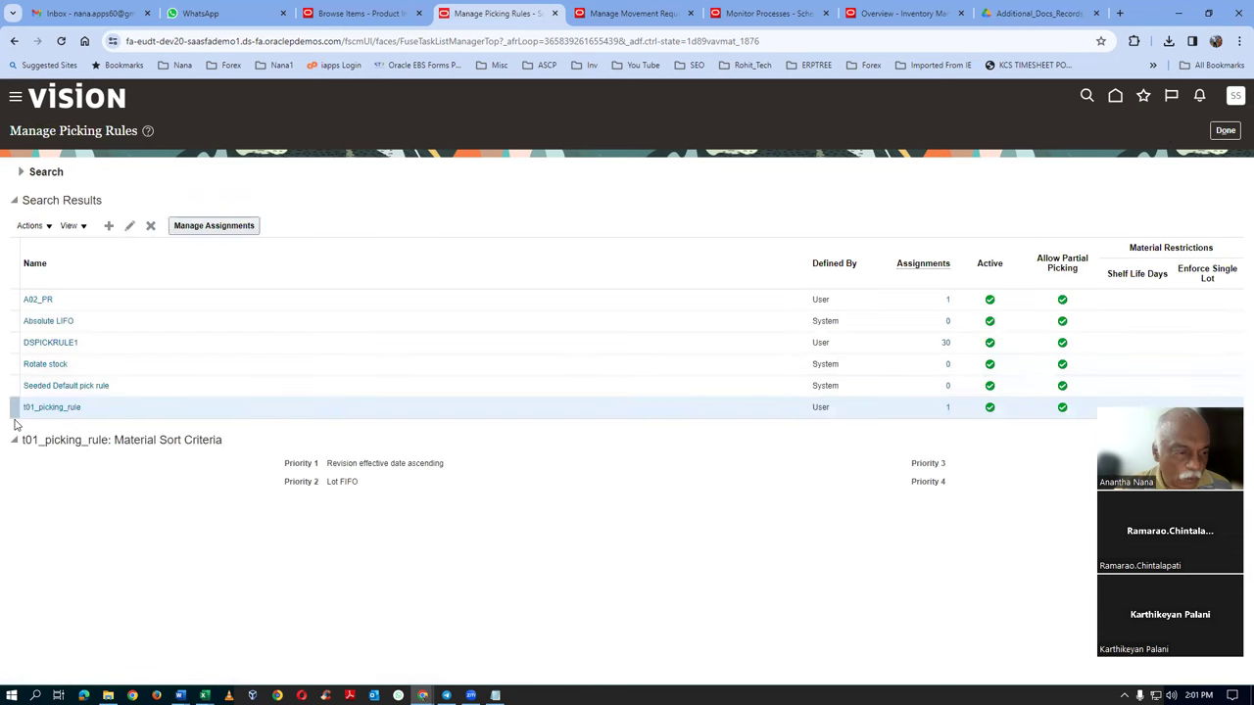
{"action": "left_click", "coordinate": [217, 226]}
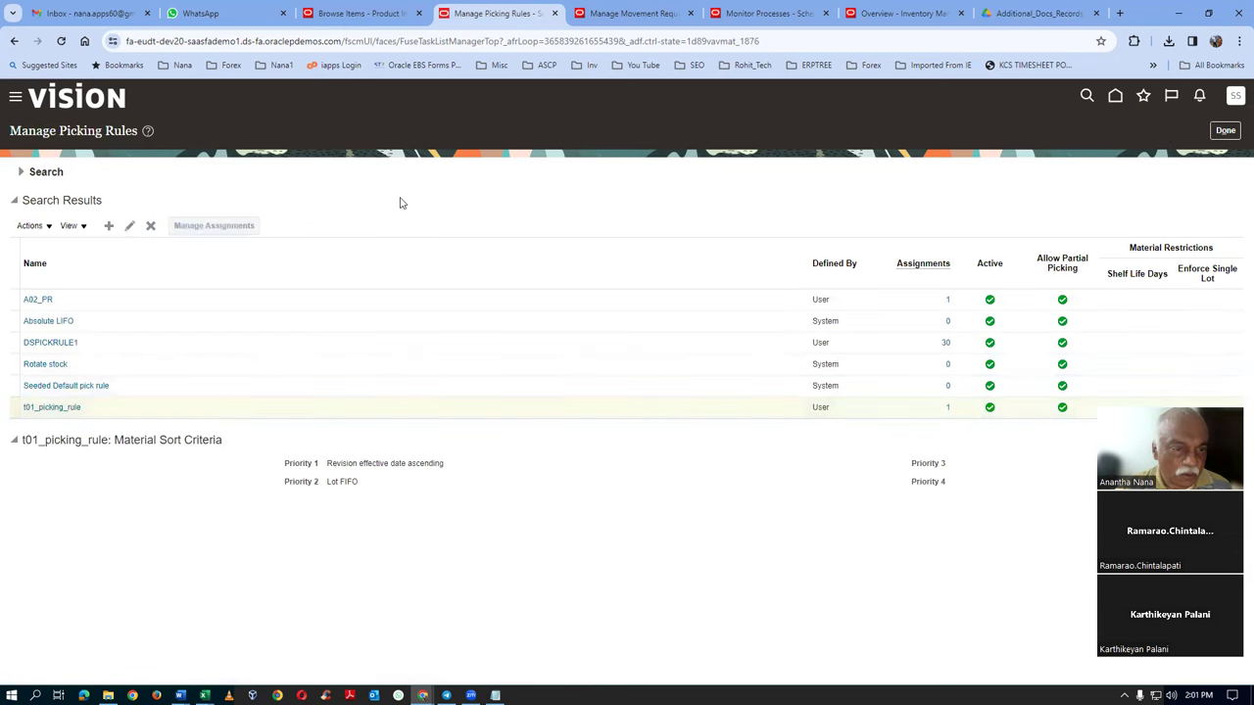
{"action": "left_click", "coordinate": [131, 226]}
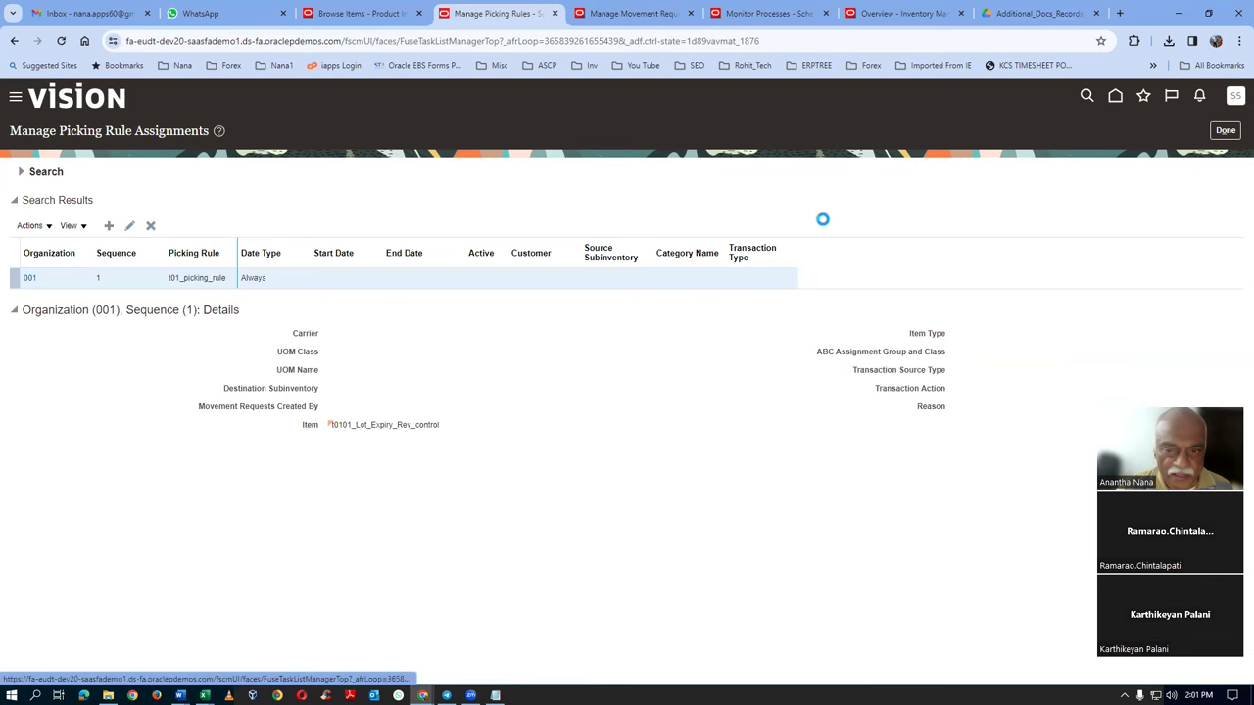
{"action": "left_click", "coordinate": [835, 200]}
{"action": "left_click", "coordinate": [1166, 130]}
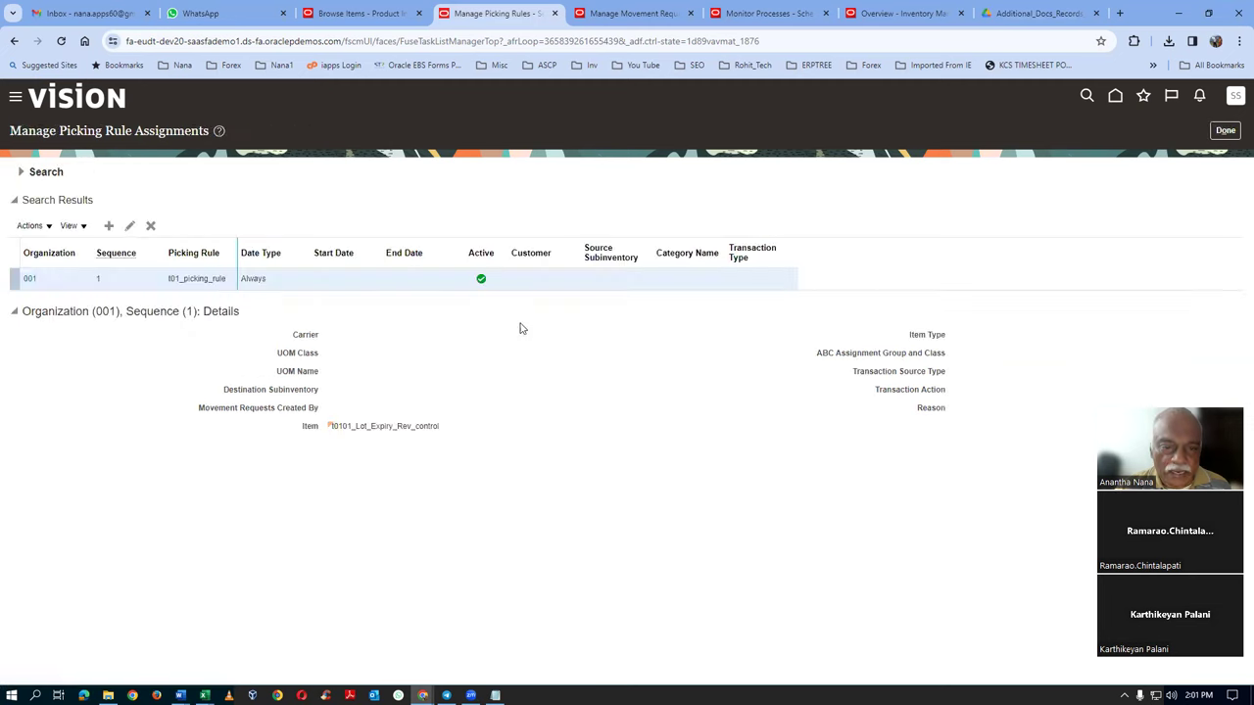
Leave the picking rule assignments and create movement request t01_3 with transaction type Movement Request Transfer and destination subinventory Completed
{"action": "left_click", "coordinate": [1224, 131]}
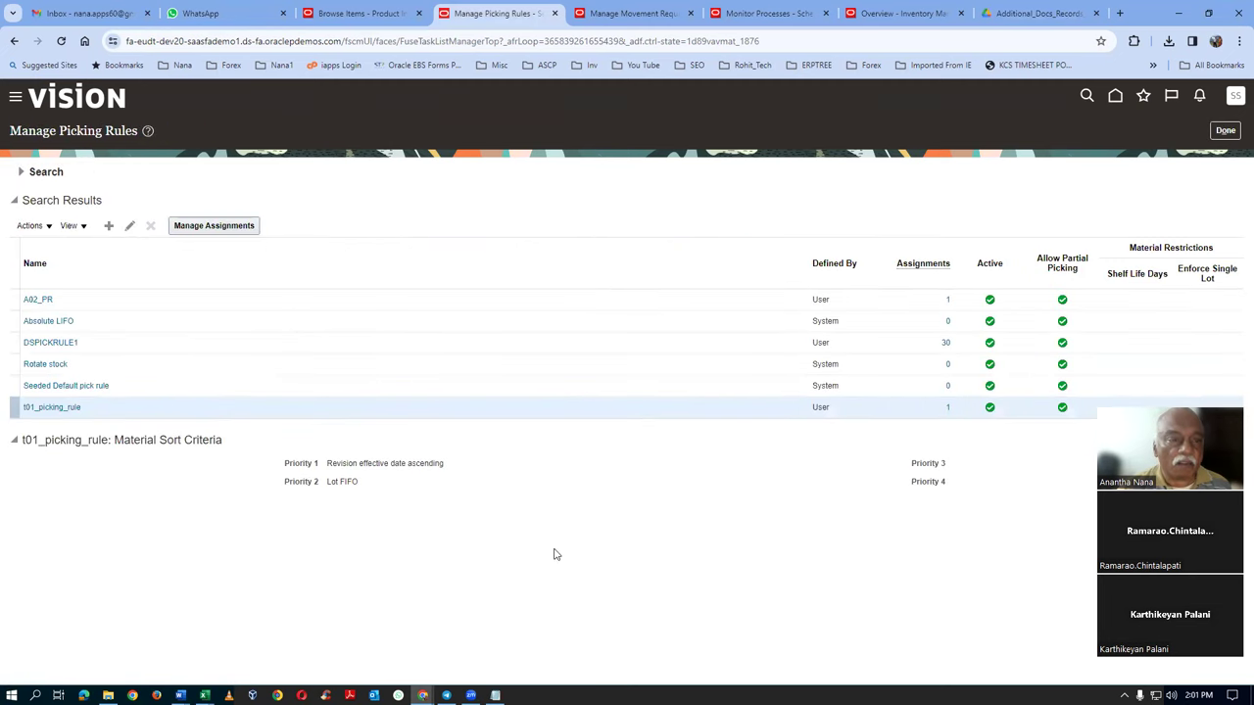
{"action": "left_click", "coordinate": [648, 13]}
{"action": "left_click", "coordinate": [108, 258]}
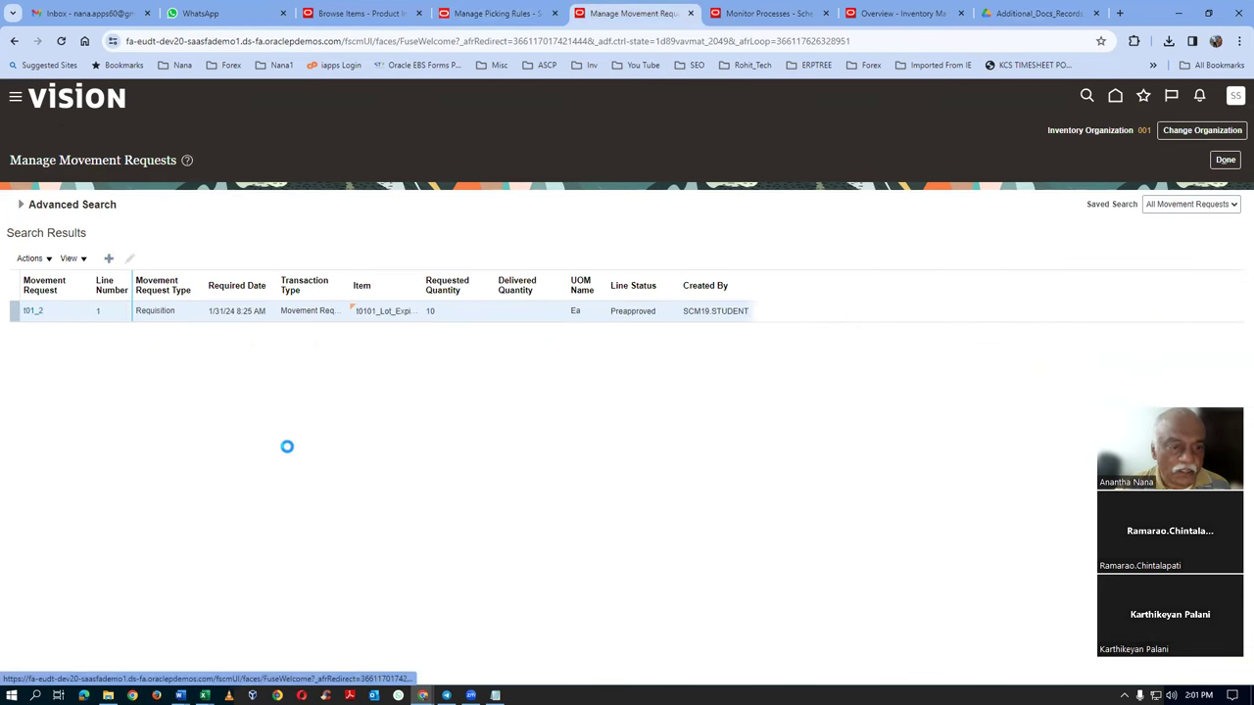
{"action": "double_click", "coordinate": [380, 228]}
{"action": "type", "text": "t01_3"}
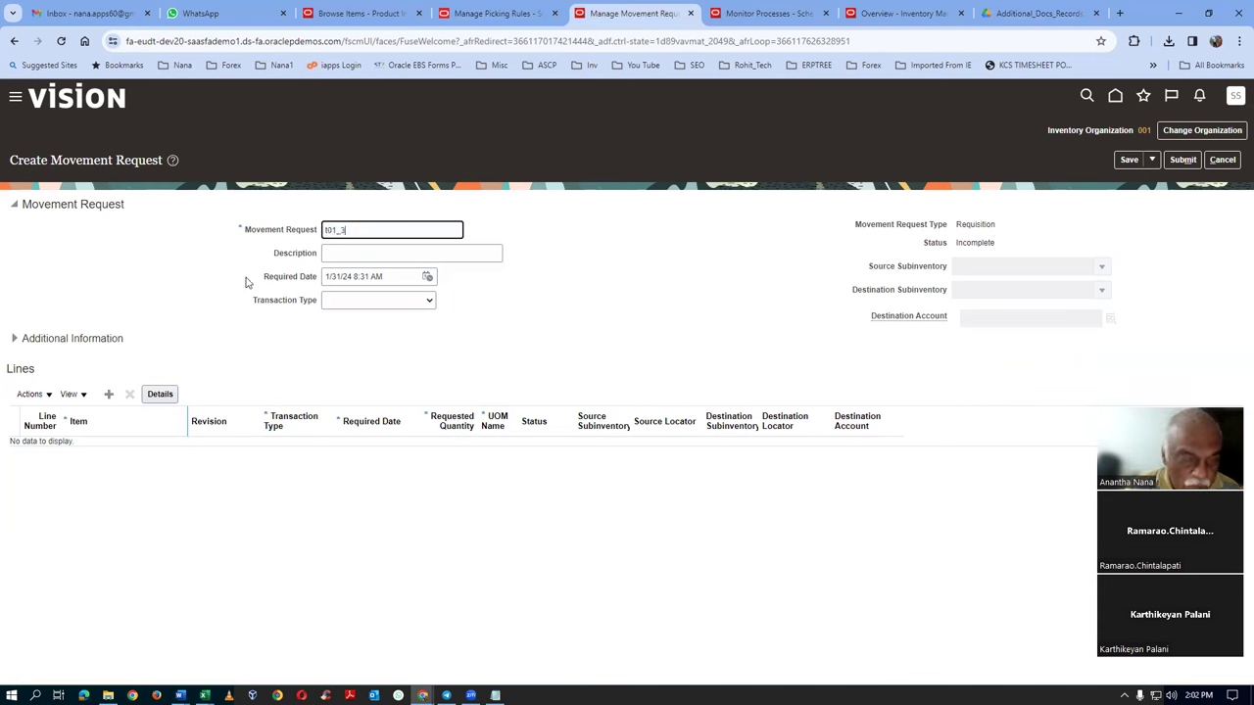
{"action": "key", "text": "Tab"}
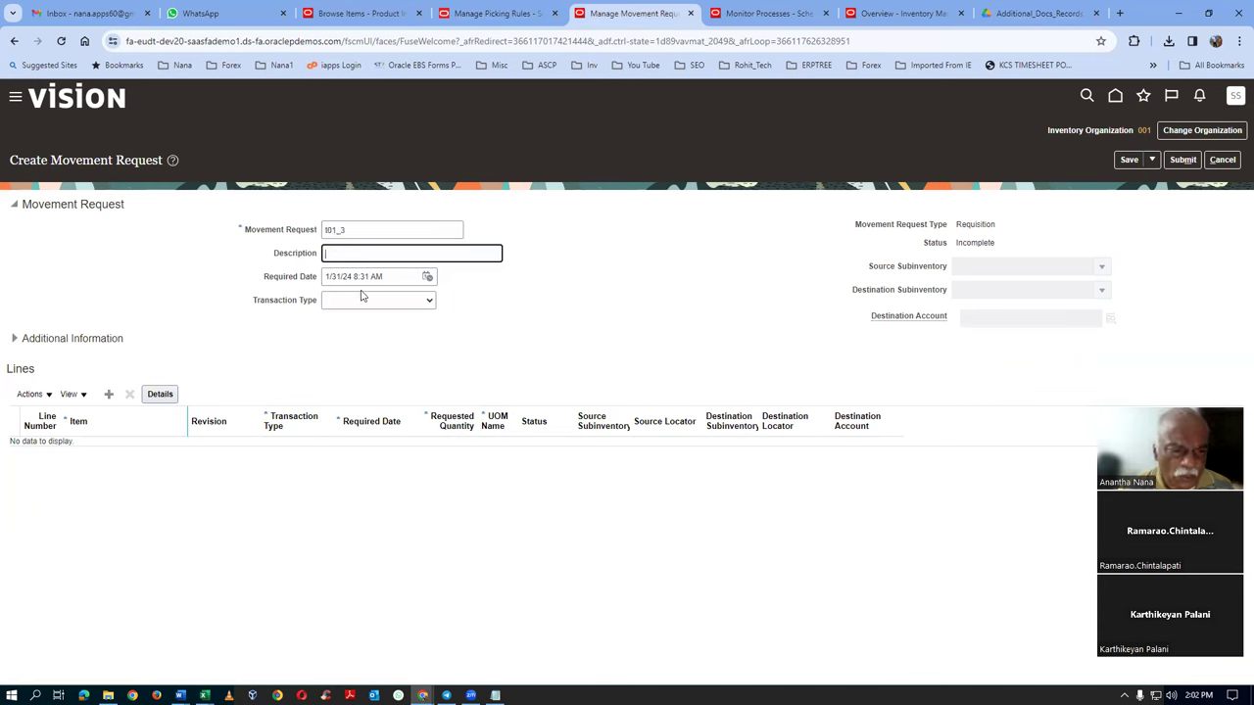
{"action": "left_click", "coordinate": [361, 303]}
{"action": "left_click", "coordinate": [372, 334]}
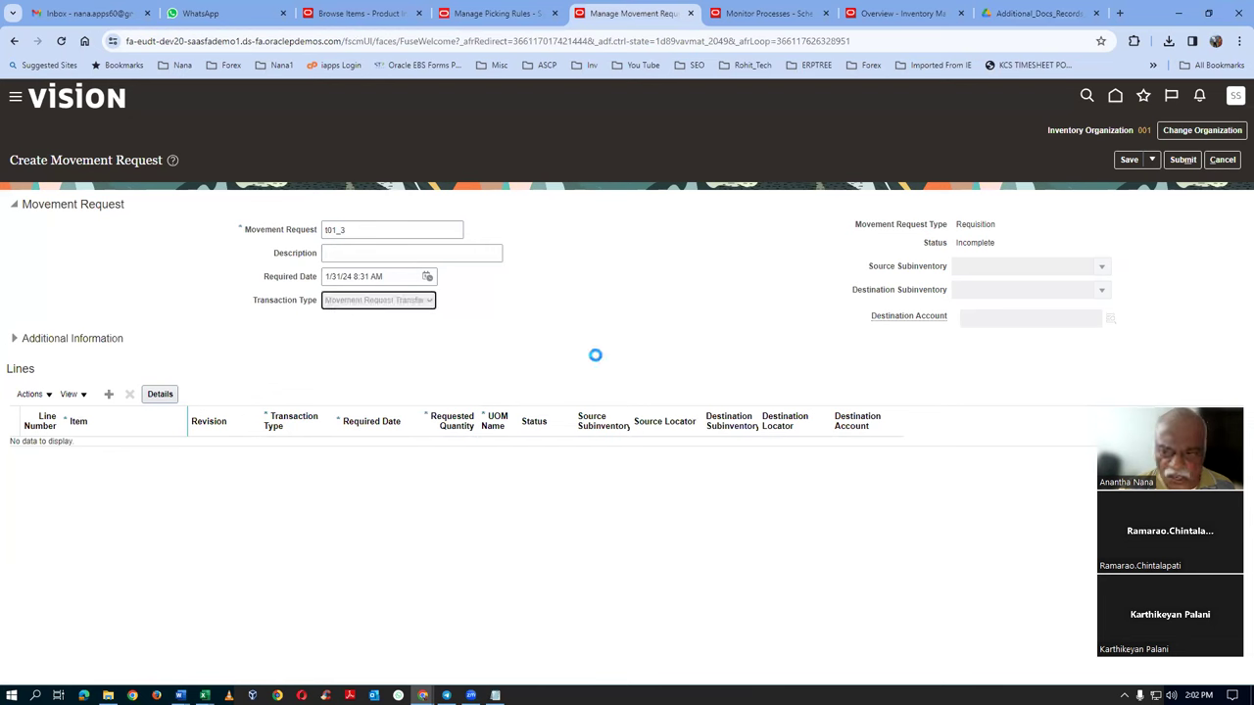
{"action": "left_click", "coordinate": [993, 291]}
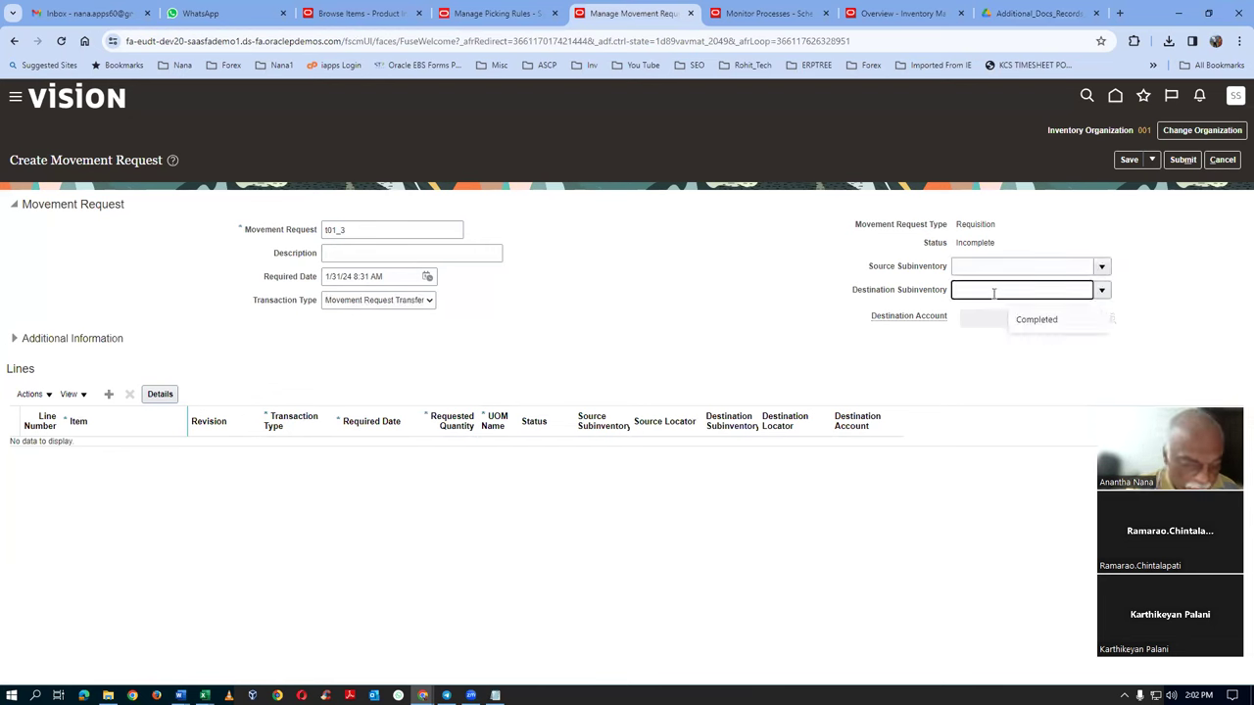
{"action": "key", "text": "Tab"}
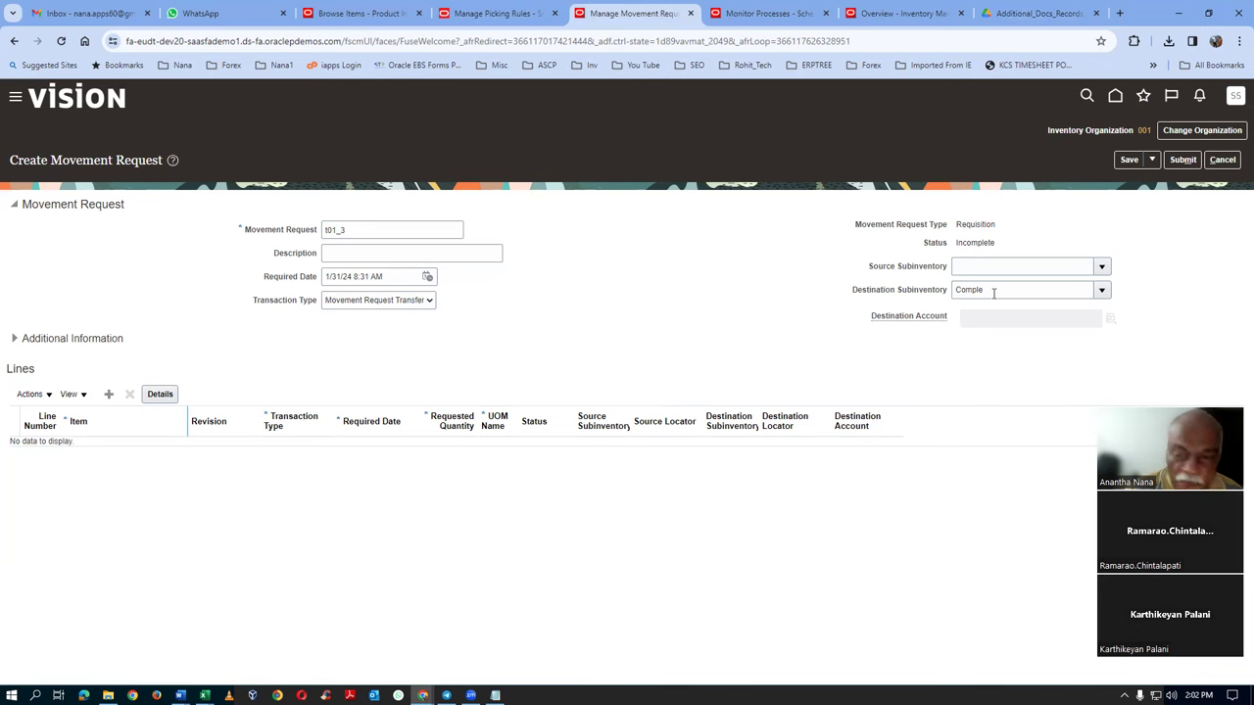
Add a line to the movement request for item t0101_Lot_Expiry_Rev_control and open its revision choices
{"action": "left_click", "coordinate": [109, 394]}
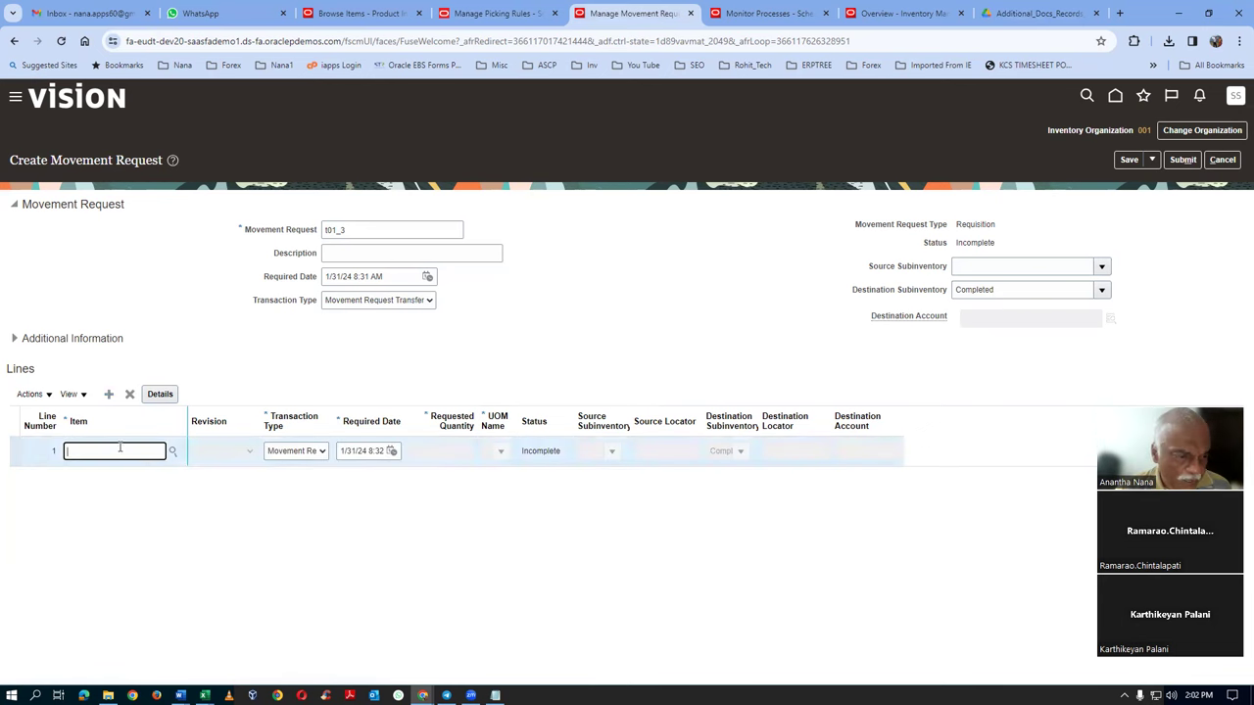
{"action": "type", "text": "t01"}
{"action": "key", "text": "Tab"}
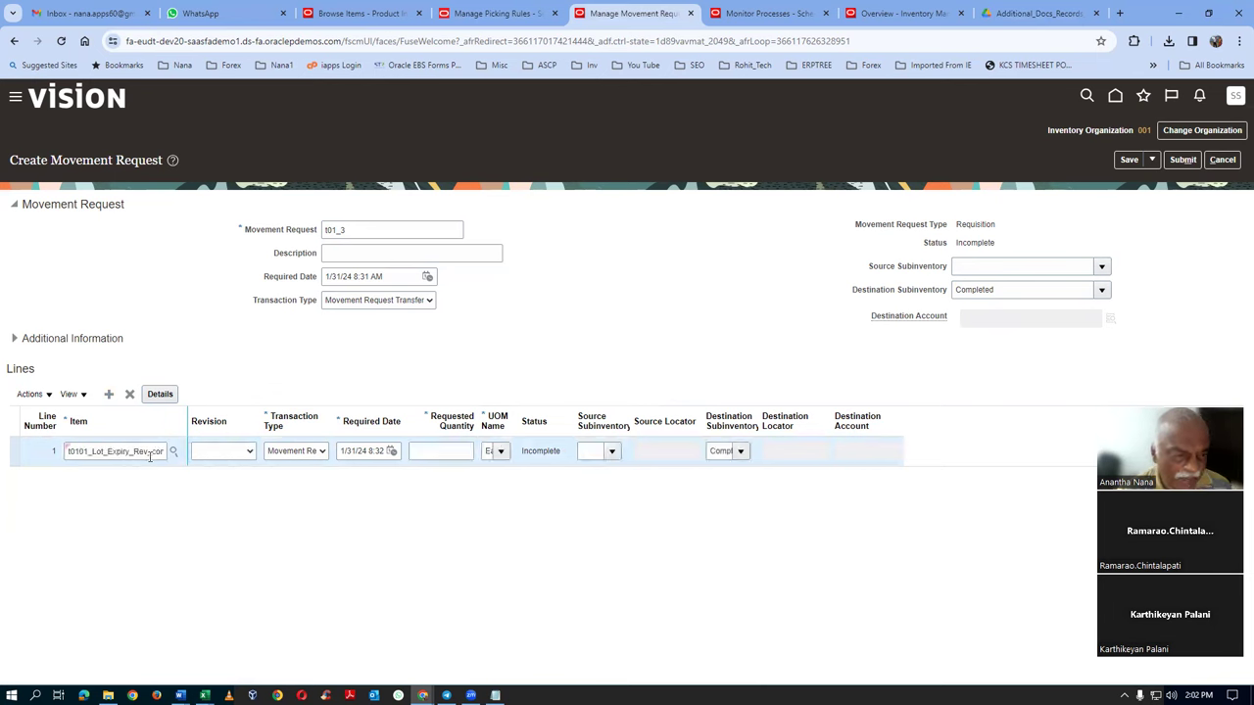
{"action": "left_click", "coordinate": [234, 457]}
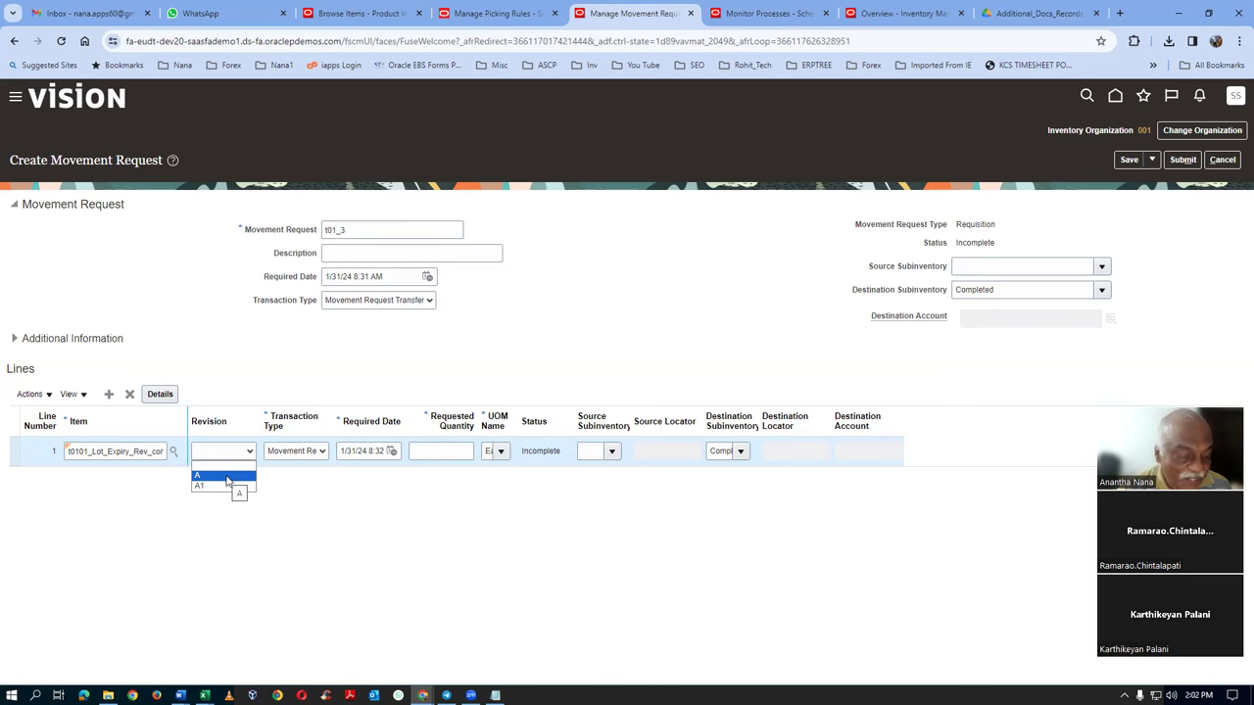
Switch to the Excel lot workbook and review the rows for lot_101, lot_102 and lot_103 across revisions A and A1
{"action": "key", "text": "alt+Tab"}
{"action": "left_click", "coordinate": [321, 395]}
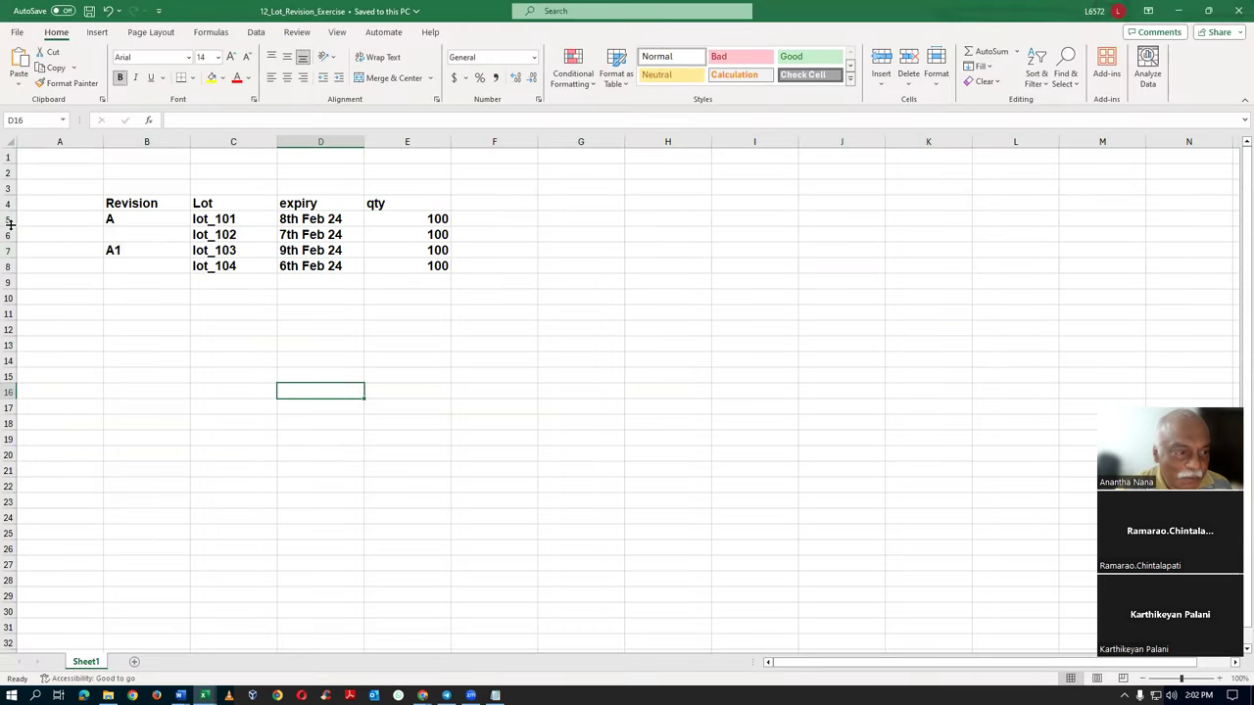
{"action": "left_click_drag", "start_coordinate": [8, 219], "coordinate": [9, 253]}
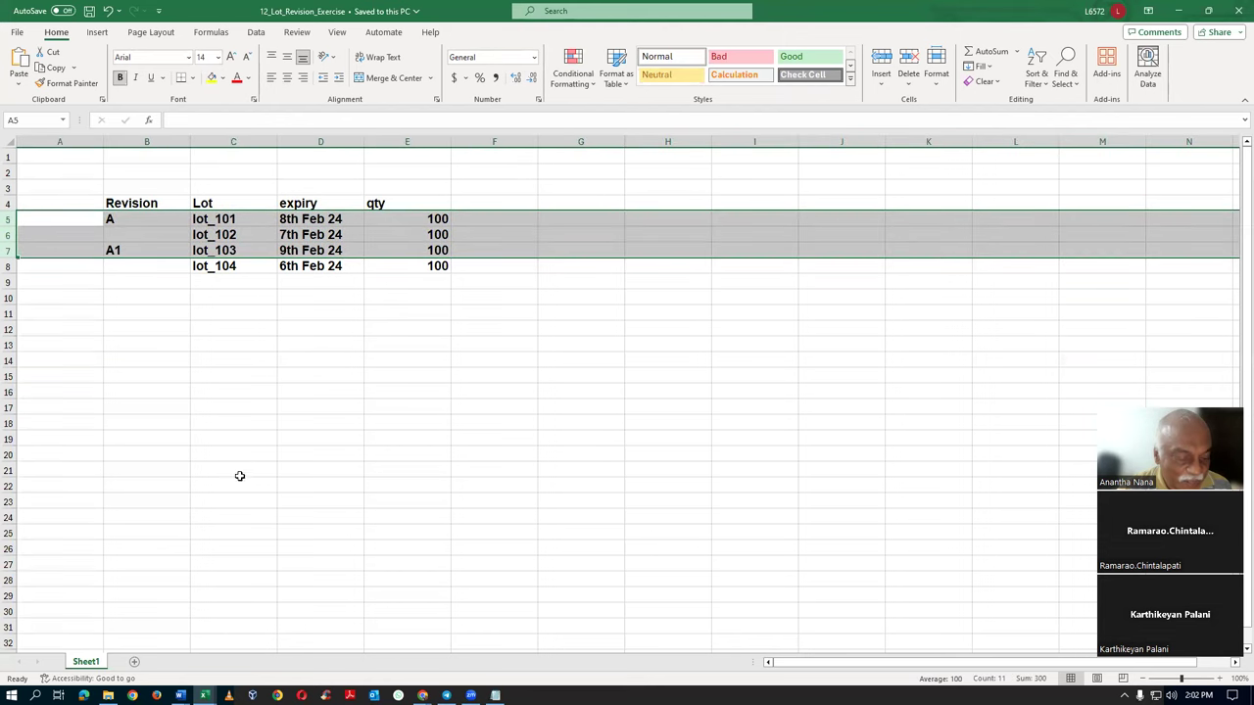
Back in Oracle in Chrome, set the line's requested quantity to 250 and try to submit the request without a revision
{"action": "key", "text": "alt+Tab"}
{"action": "left_click", "coordinate": [430, 450]}
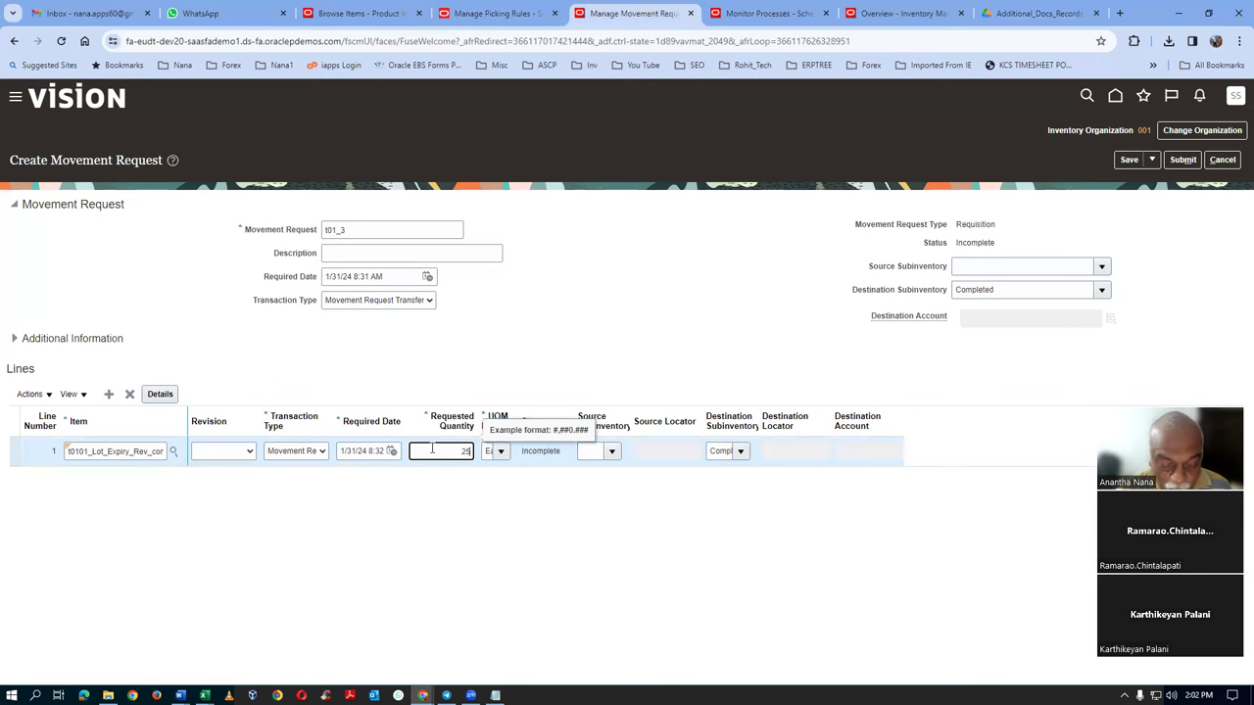
{"action": "key", "text": "Tab"}
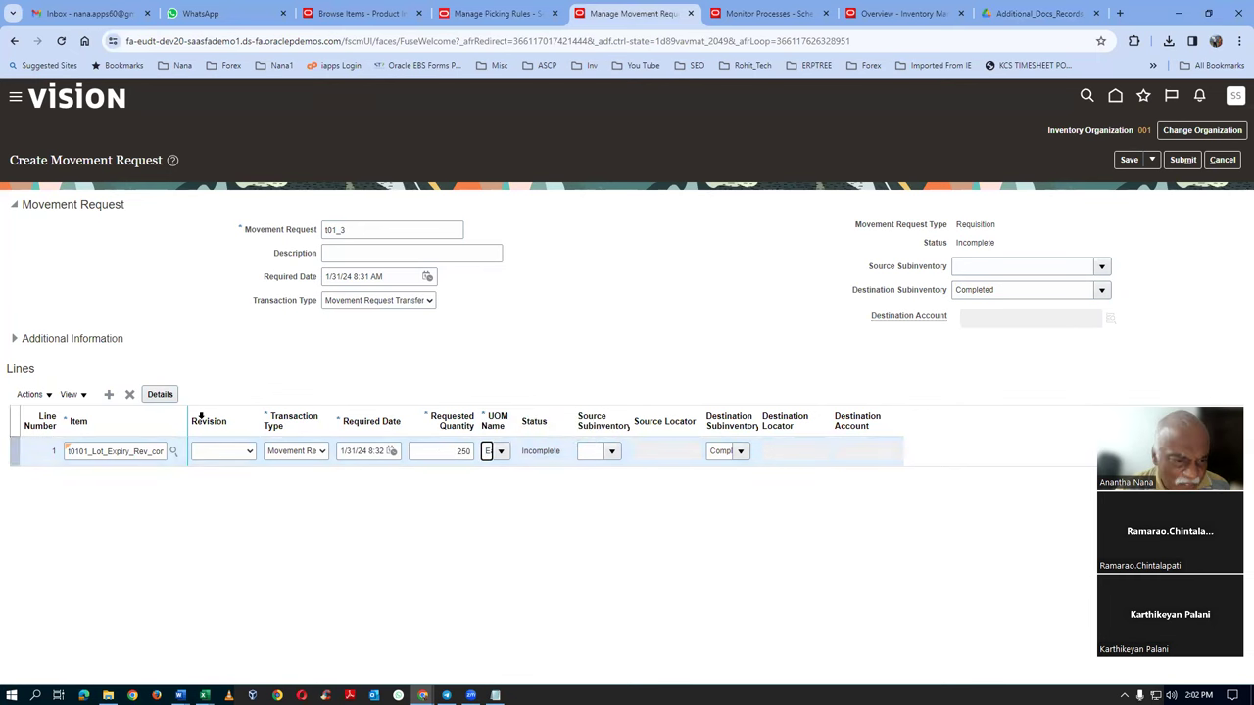
{"action": "left_click", "coordinate": [1179, 160]}
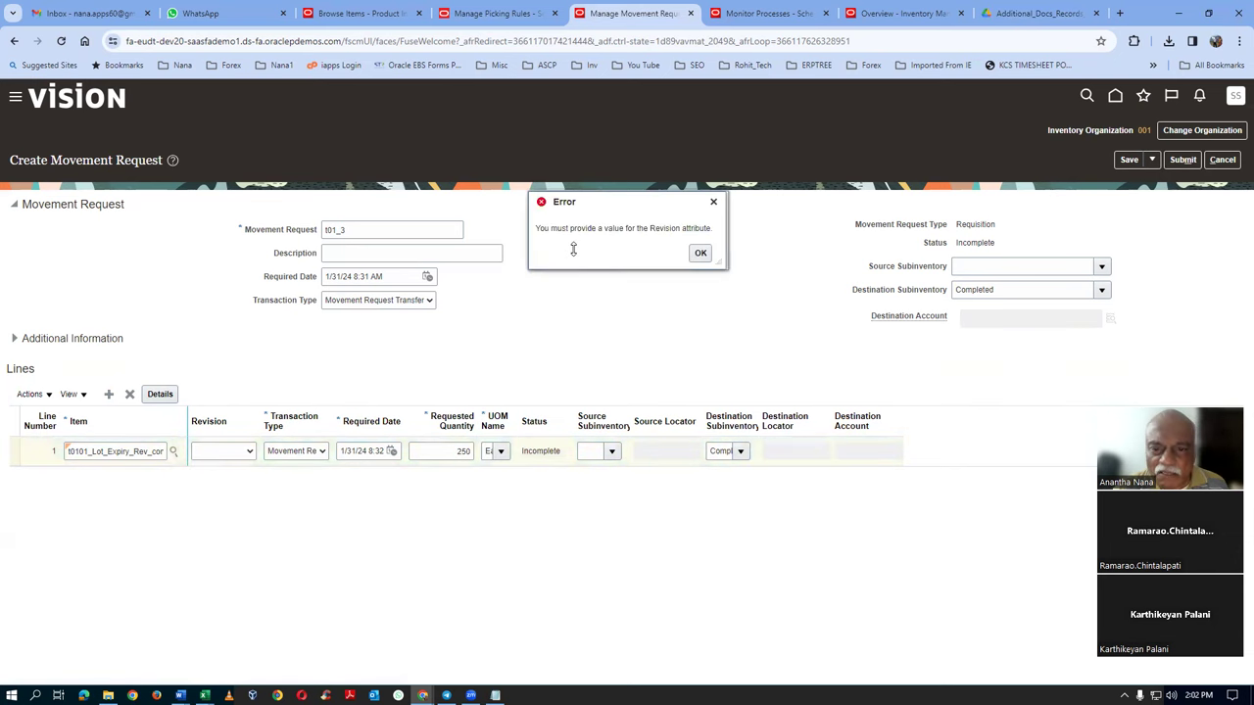
{"action": "left_click", "coordinate": [701, 253]}
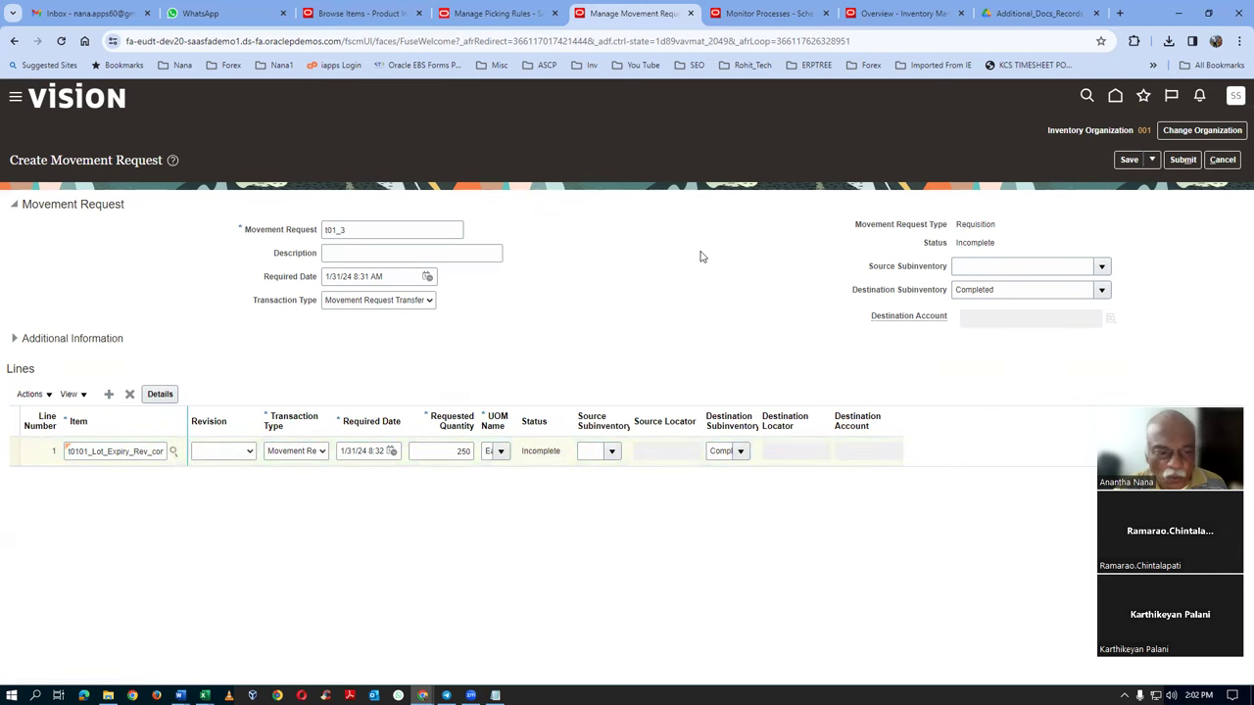
Set the request line's revision to A and submit movement request t01_3
{"action": "left_click", "coordinate": [221, 453]}
{"action": "left_click", "coordinate": [227, 476]}
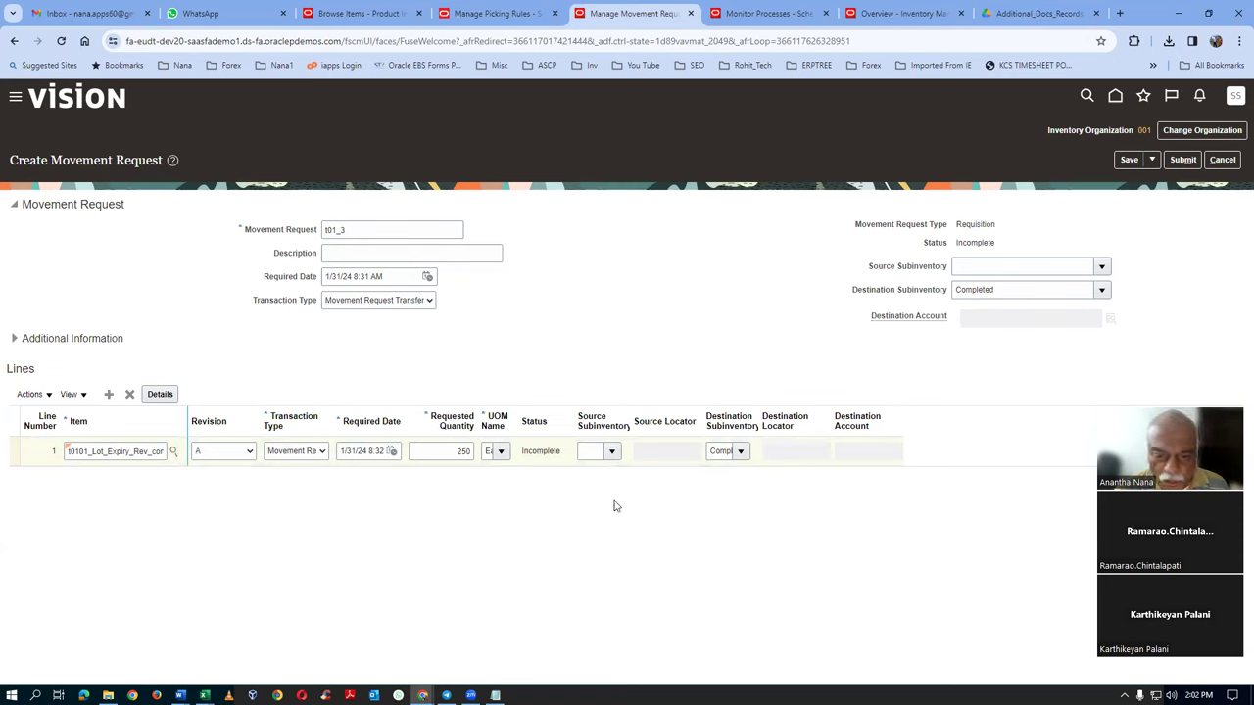
{"action": "left_click", "coordinate": [1184, 160]}
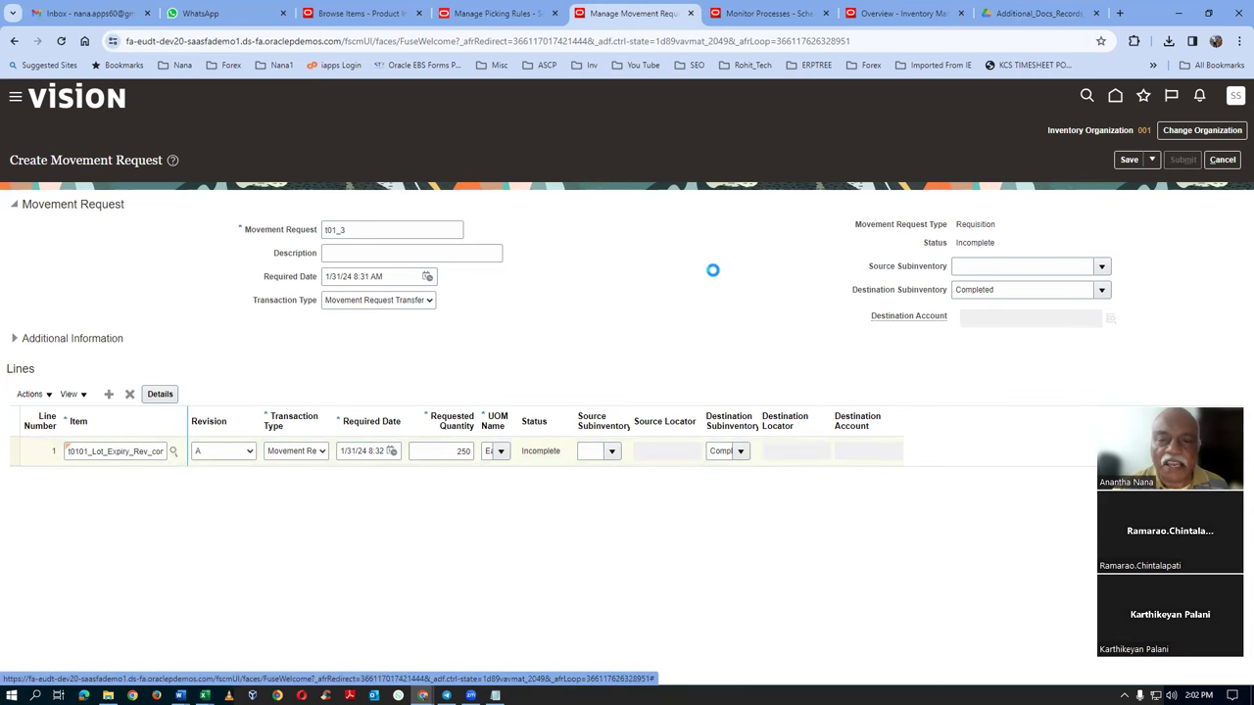
{"action": "left_click", "coordinate": [686, 399]}
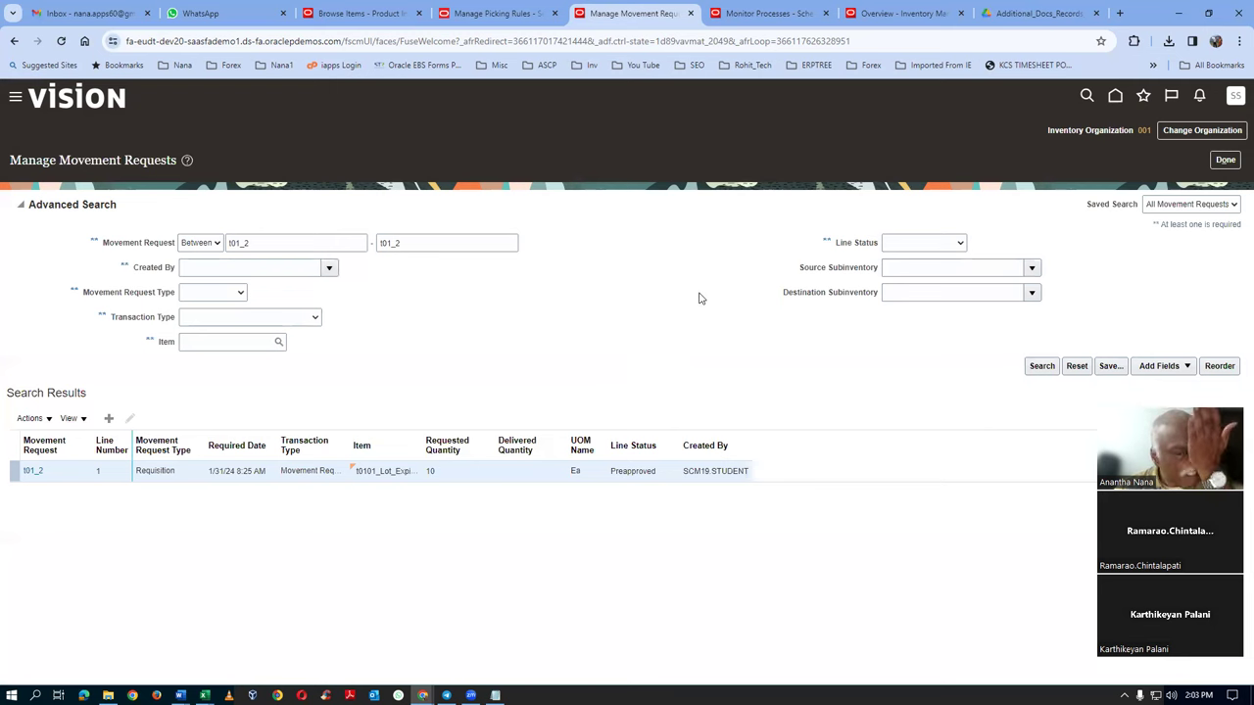
{"action": "left_click", "coordinate": [298, 246]}
{"action": "type", "text": "3"}
{"action": "key", "text": "Tab"}
{"action": "key", "text": "Left"}
{"action": "type", "text": "3"}
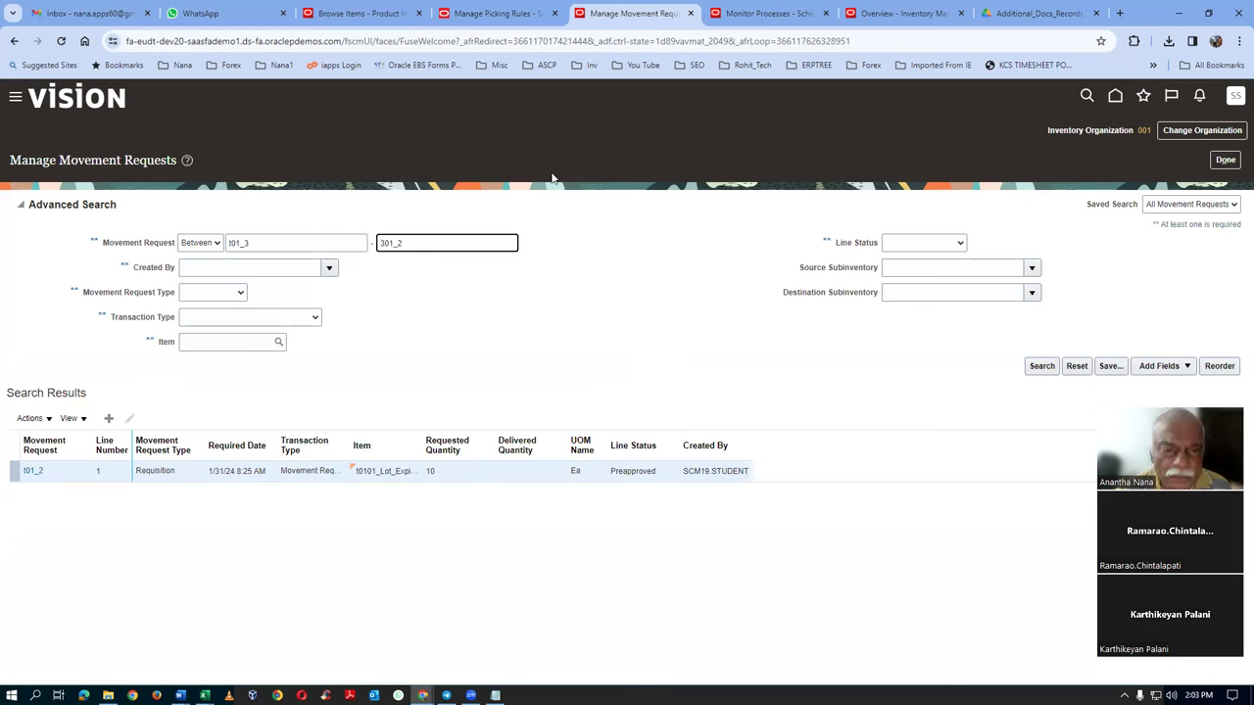
{"action": "left_click", "coordinate": [292, 245]}
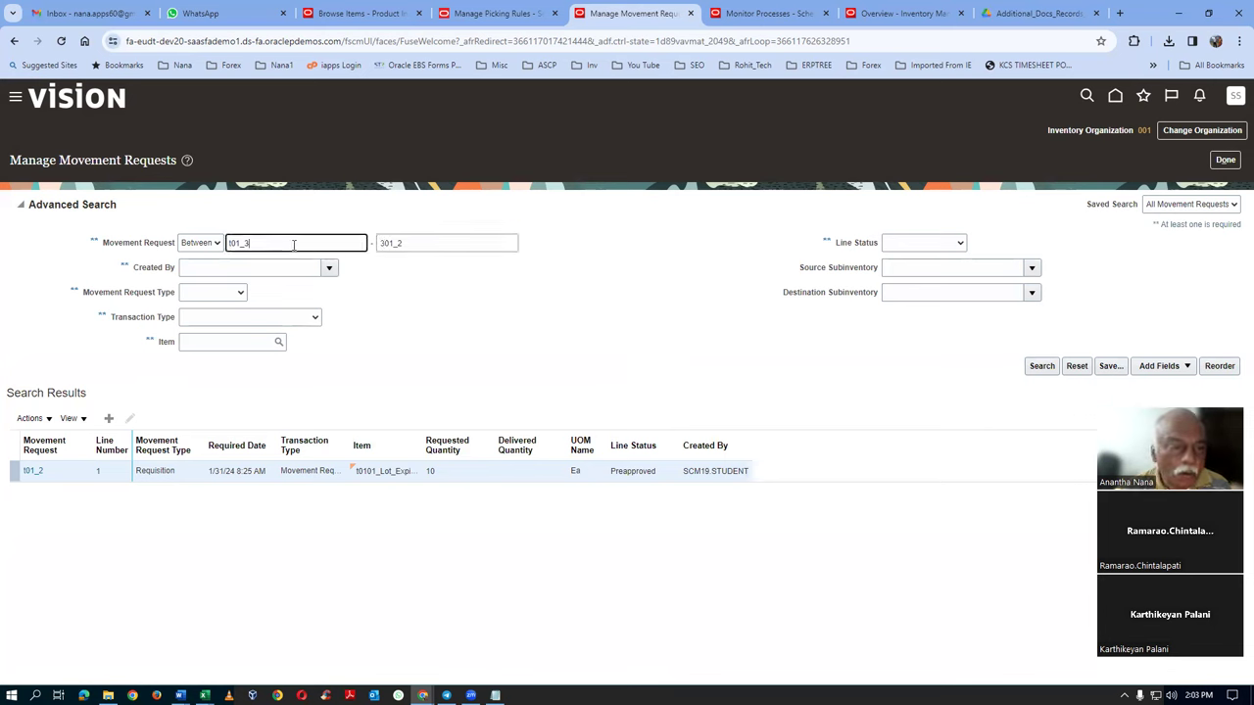
{"action": "type", "text": "3"}
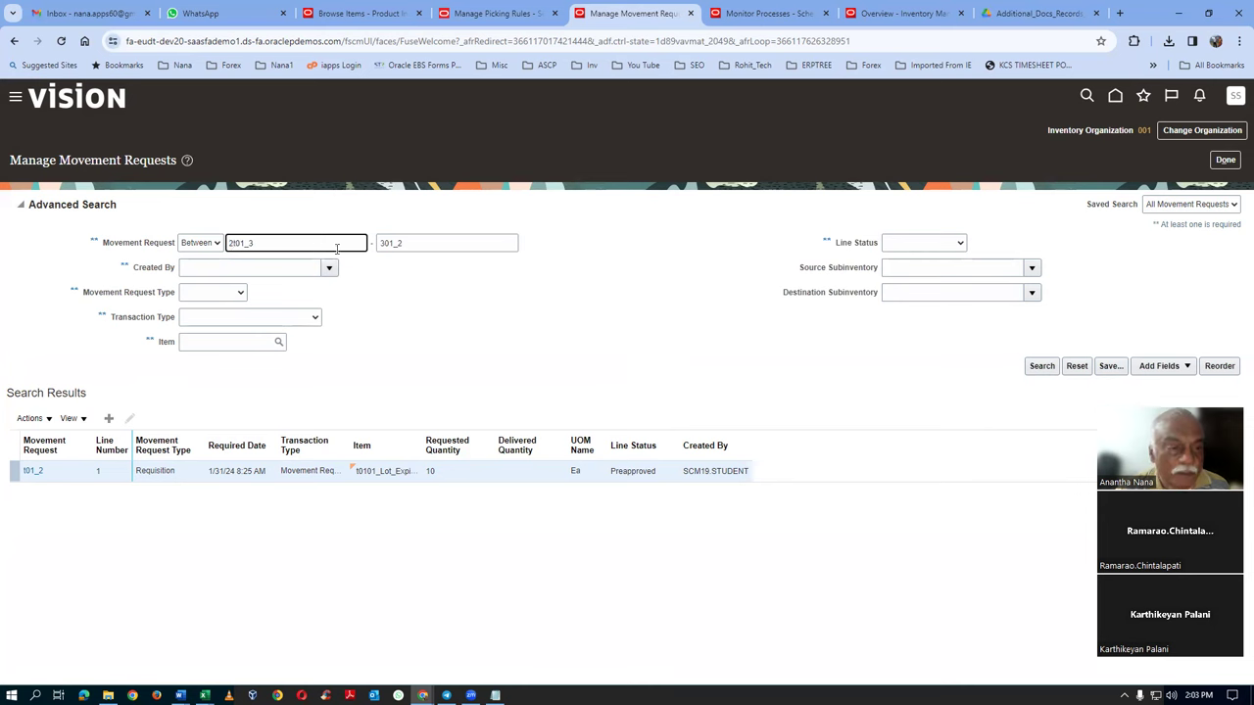
{"action": "left_click", "coordinate": [430, 243]}
{"action": "type", "text": "3"}
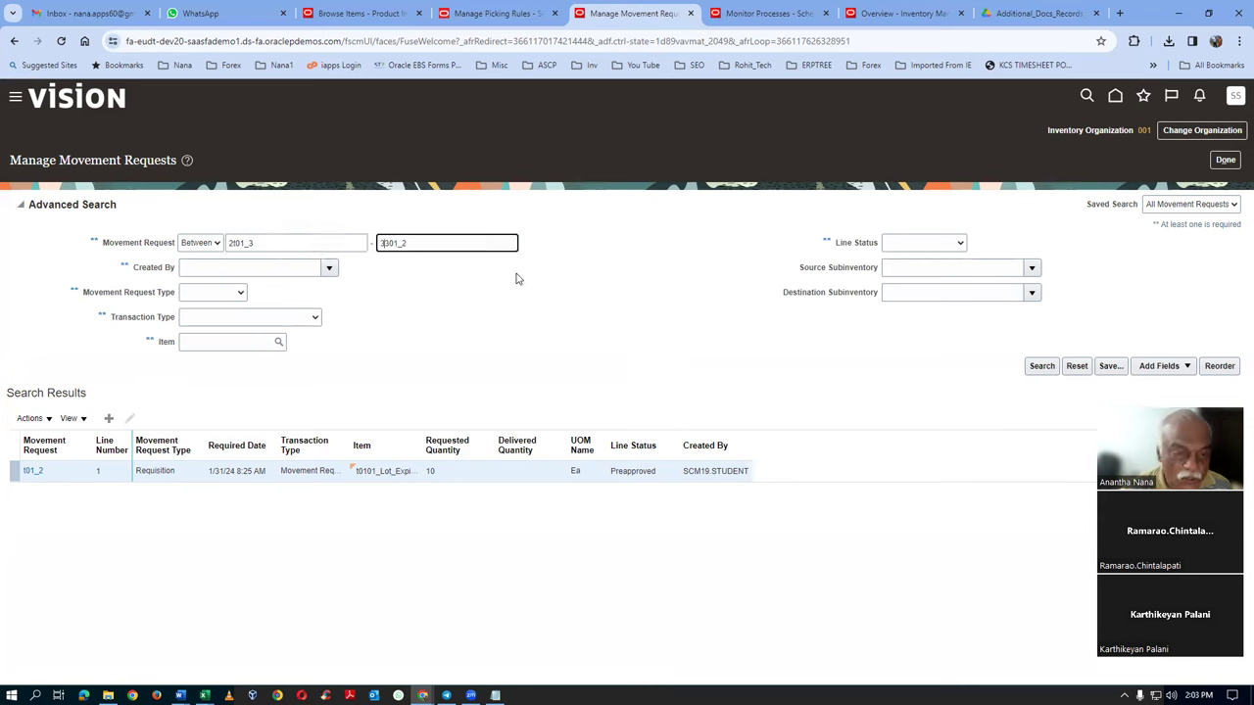
{"action": "left_click", "coordinate": [302, 243]}
{"action": "type", "text": "2"}
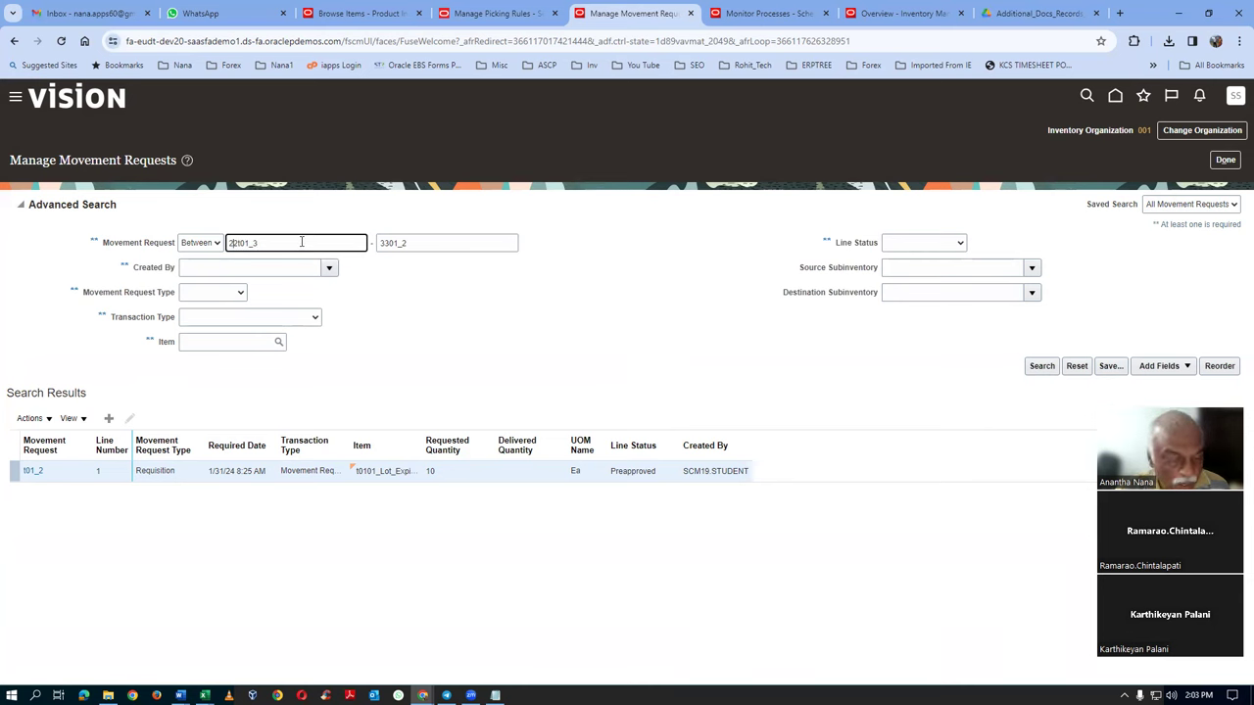
Correct the movement request range to between t01_2 and t01_3 and run the search
{"action": "key", "text": "BackSpace"}
{"action": "key", "text": "Delete"}
{"action": "key", "text": "Delete"}
{"action": "key", "text": "Delete"}
{"action": "key", "text": "Delete"}
{"action": "key", "text": "Delete"}
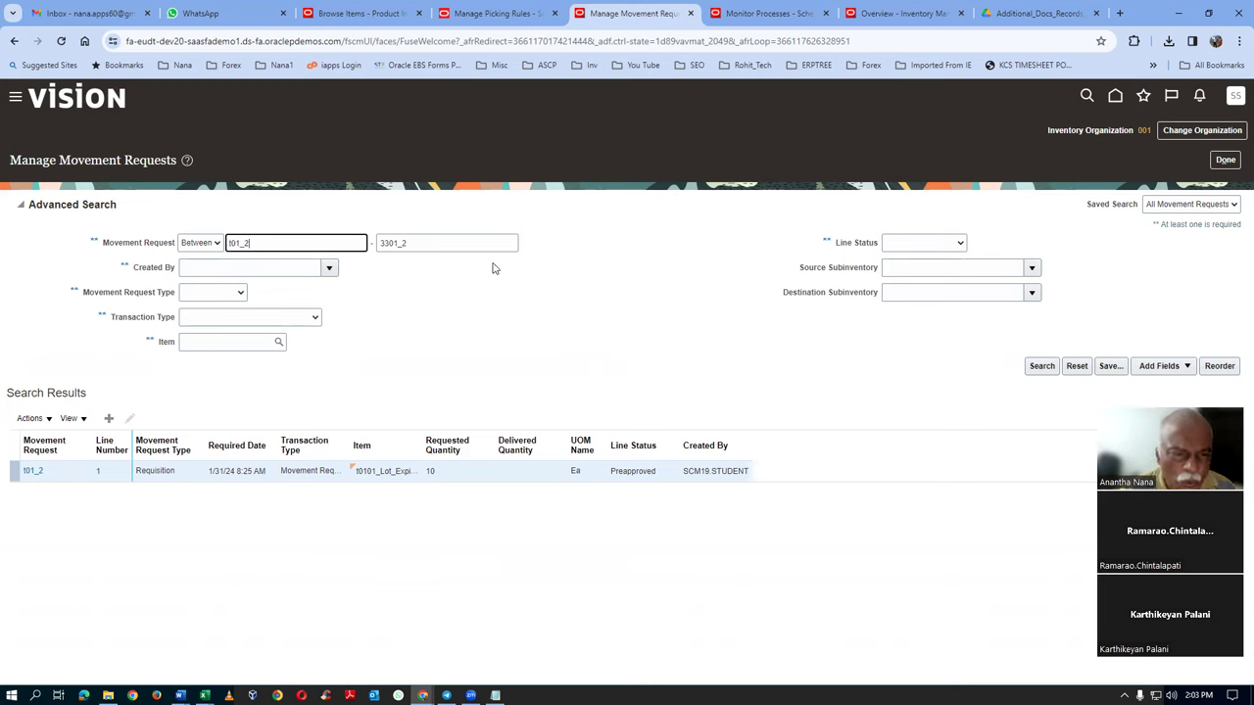
{"action": "key", "text": "Tab"}
{"action": "key", "text": "Home"}
{"action": "type", "text": "t01_"}
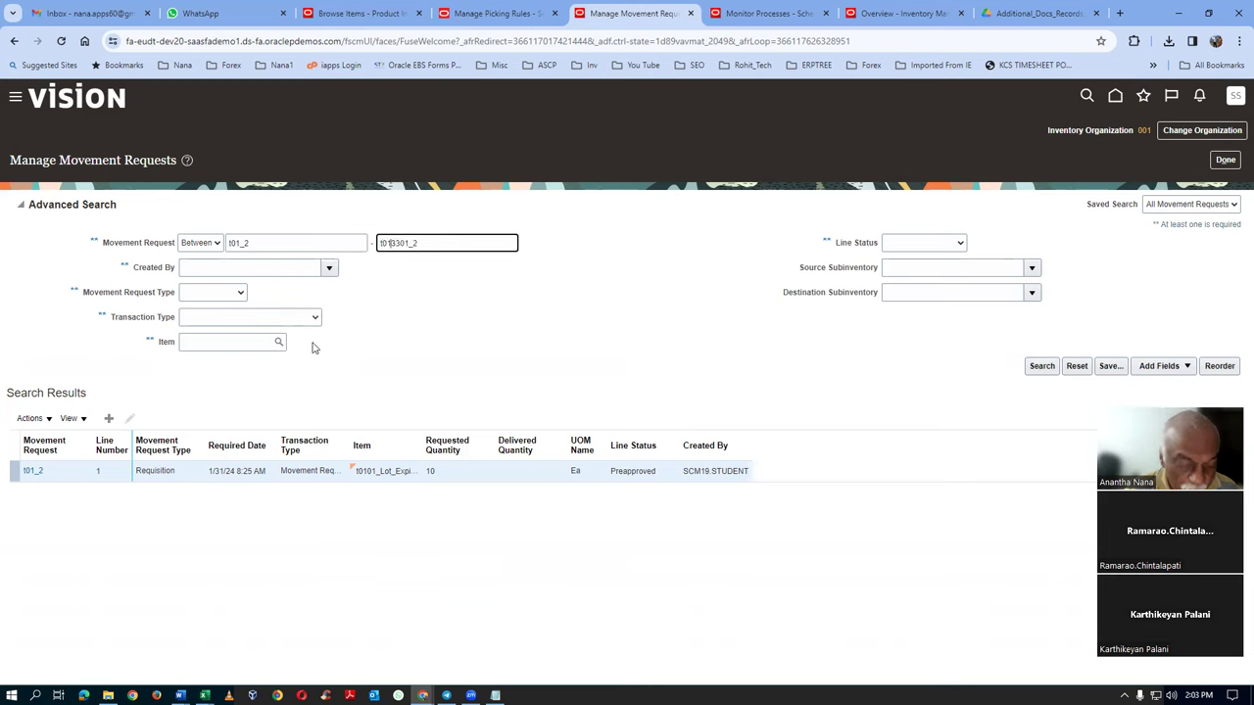
{"action": "type", "text": "3"}
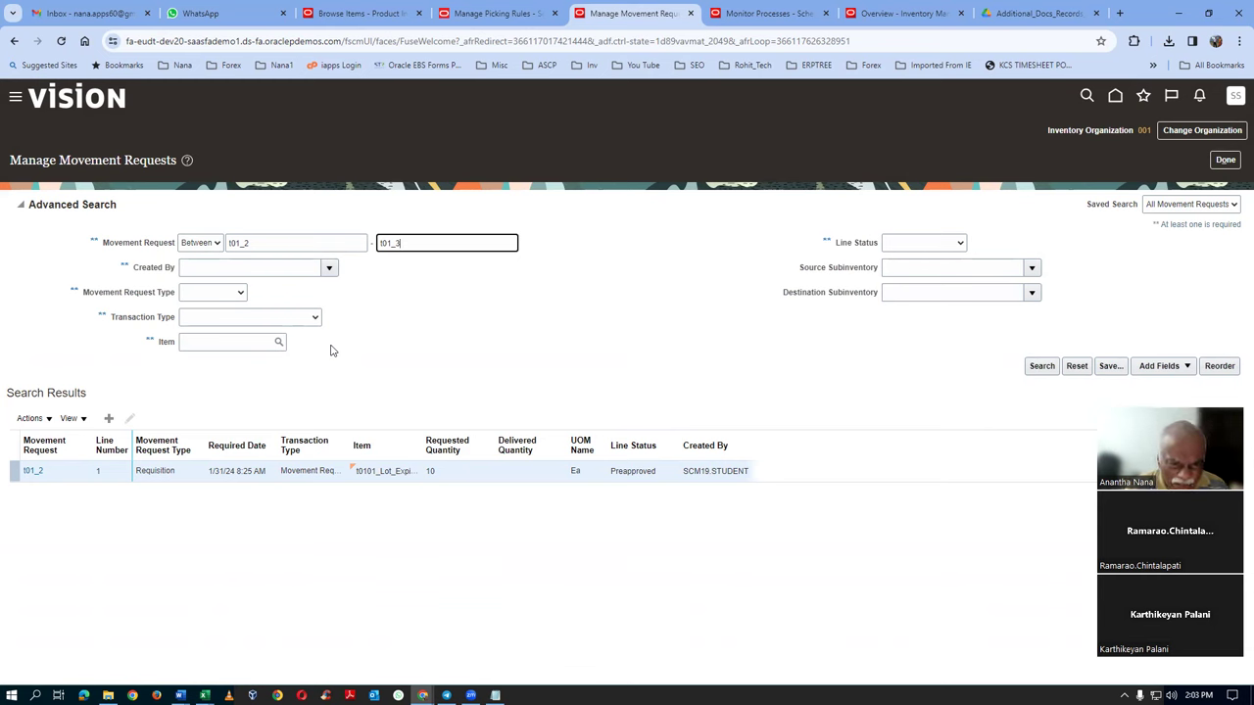
{"action": "left_click", "coordinate": [1037, 368]}
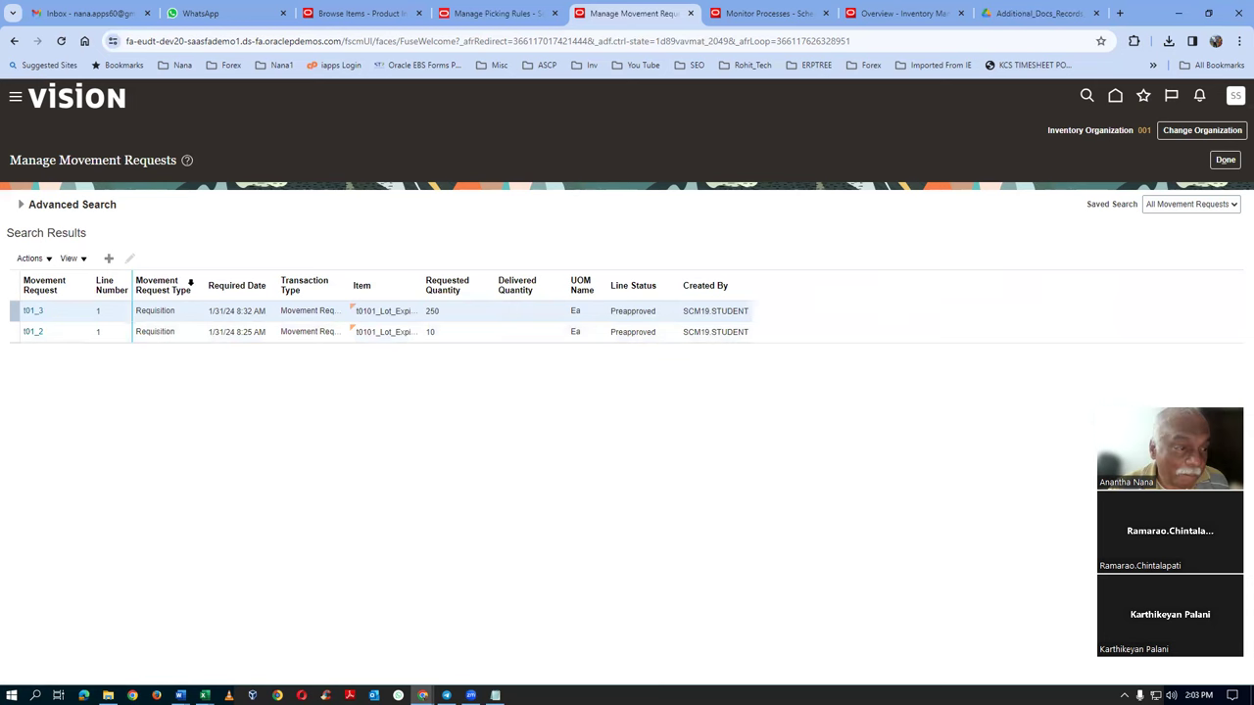
Extend the search range to start at t01_1, run it again, and select the t01_1 request line
{"action": "left_click", "coordinate": [22, 210]}
{"action": "left_click", "coordinate": [298, 242]}
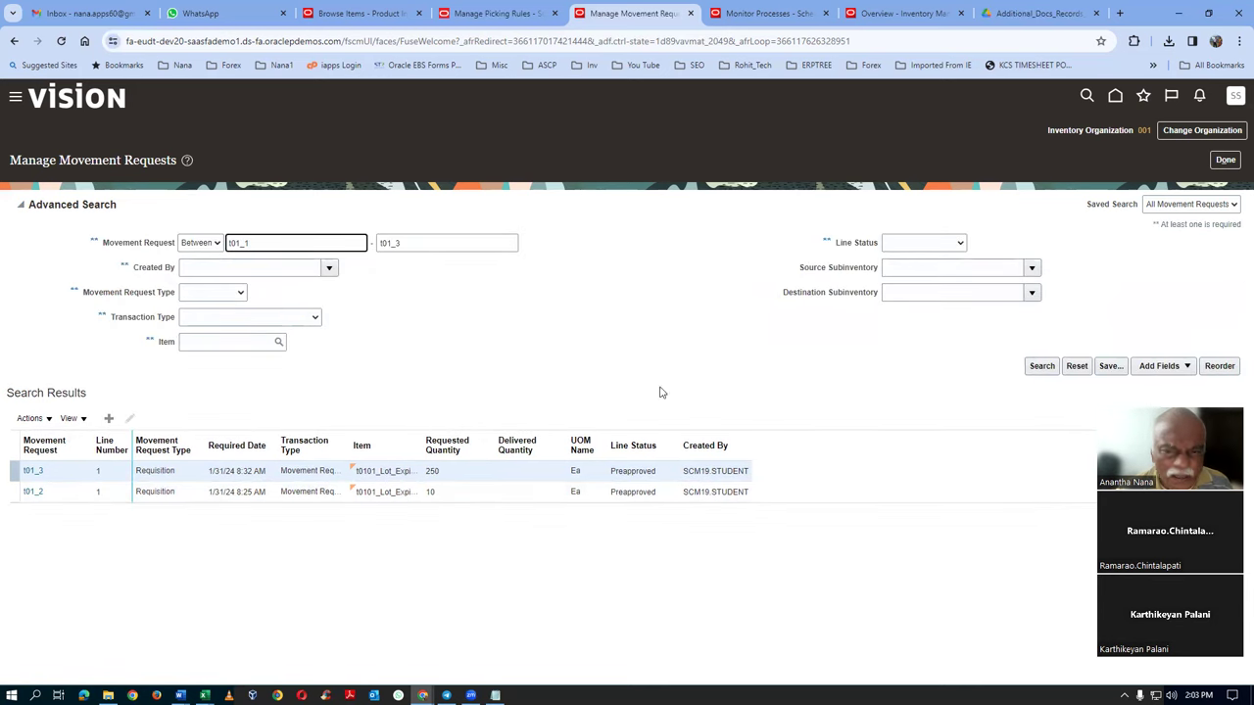
{"action": "left_click", "coordinate": [1041, 365]}
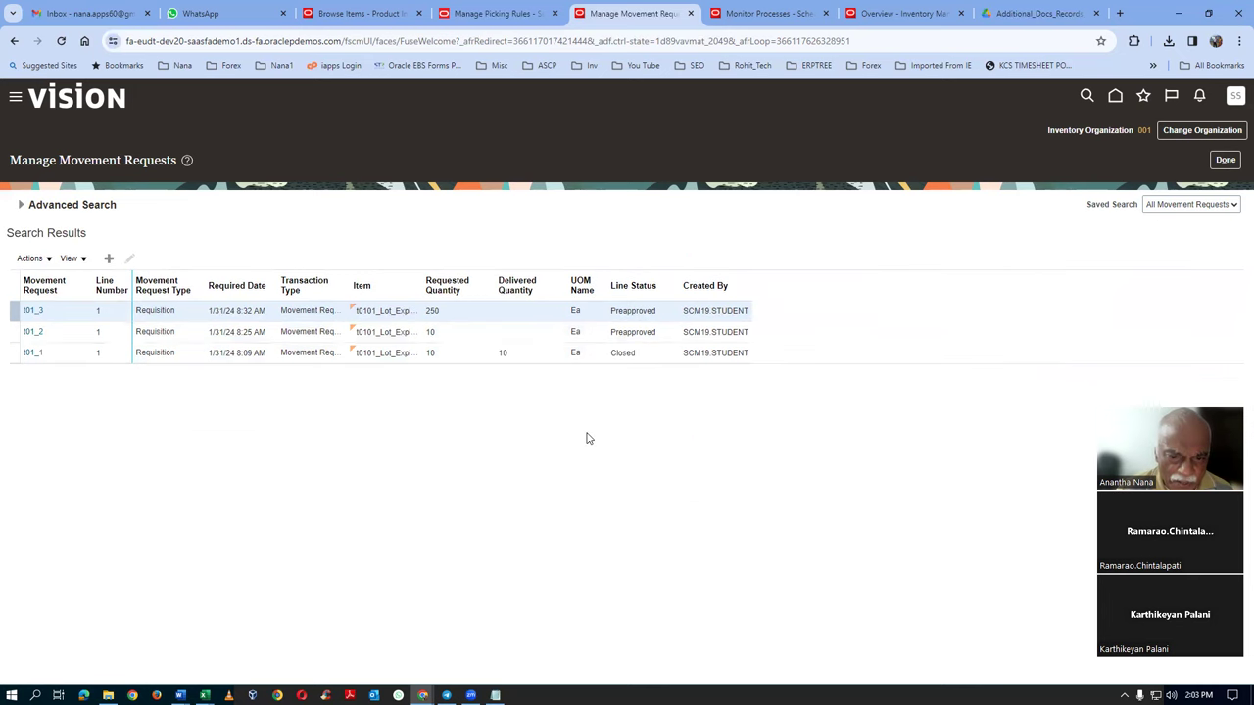
{"action": "left_click", "coordinate": [674, 355]}
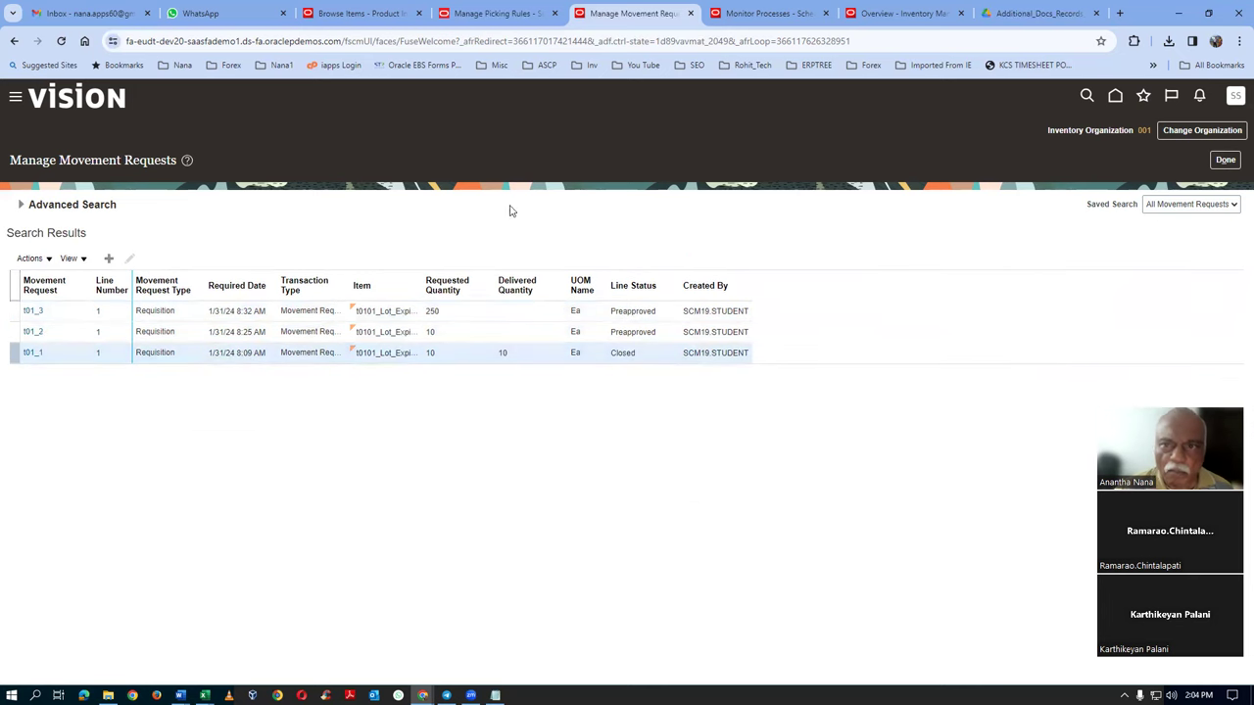
Switch to the Inventory Management overview, examine the pick slips confirmed today, and leave the list
{"action": "left_click", "coordinate": [900, 13]}
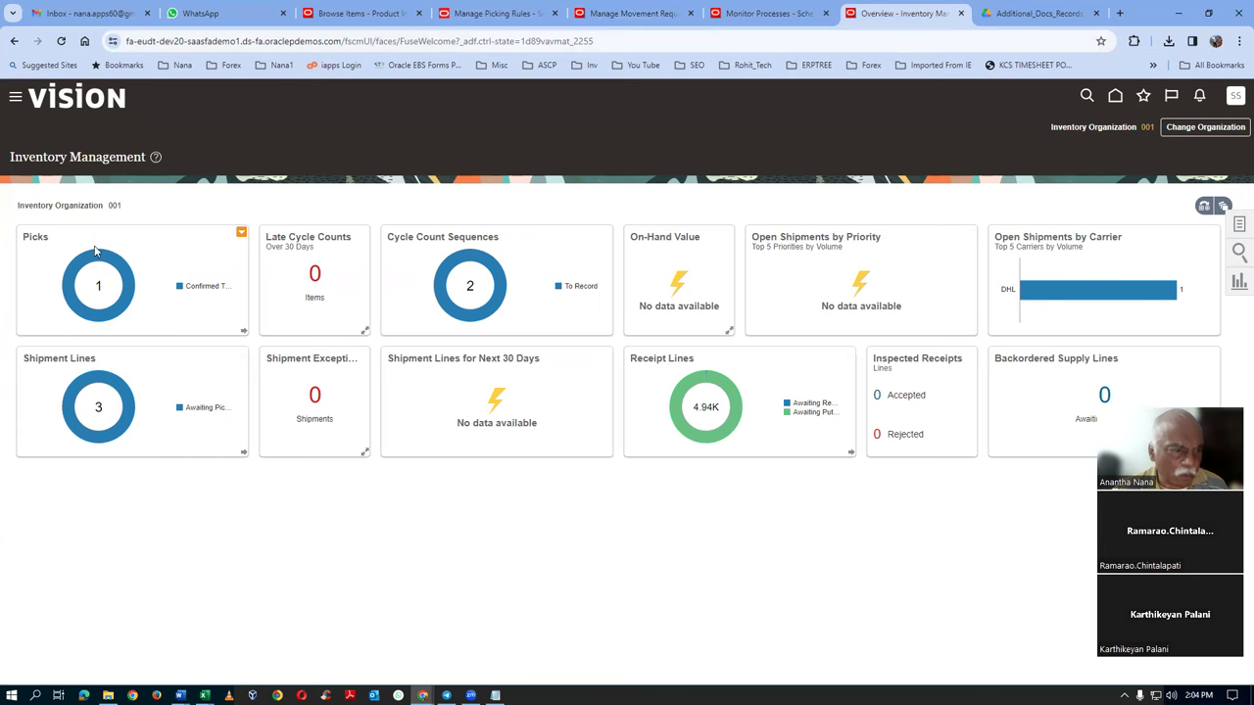
{"action": "mouse_move", "coordinate": [100, 263]}
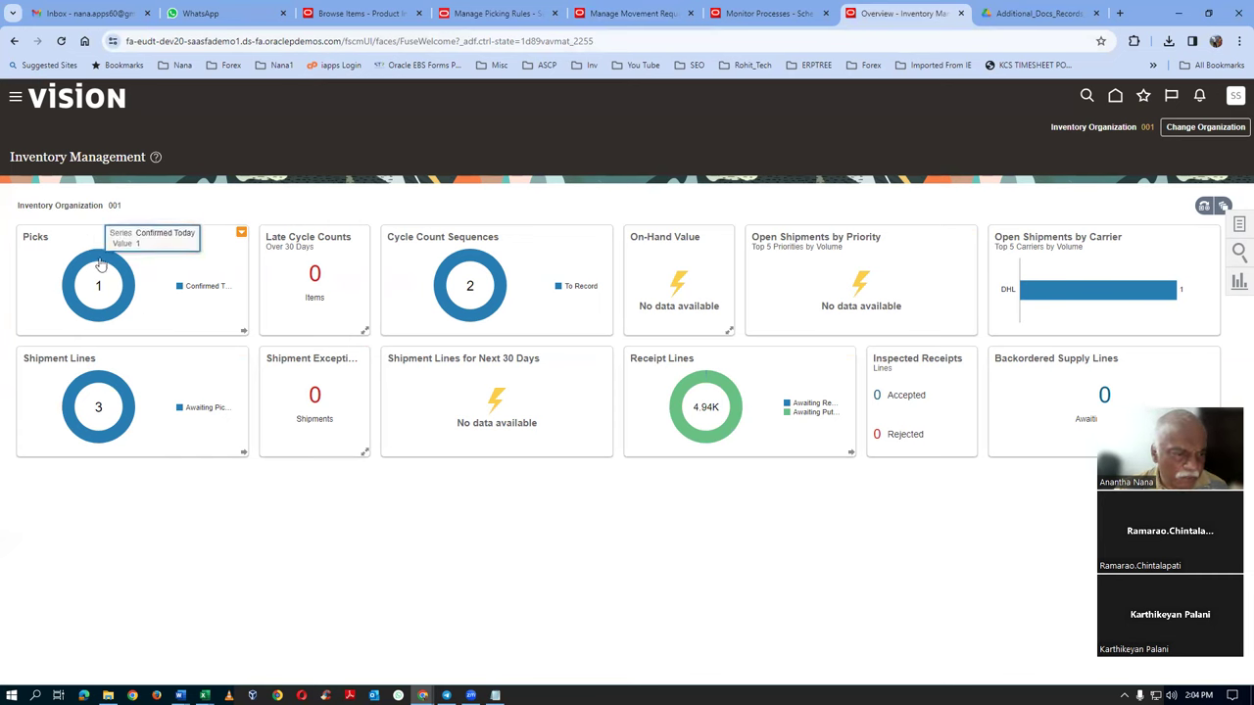
{"action": "left_click", "coordinate": [100, 262]}
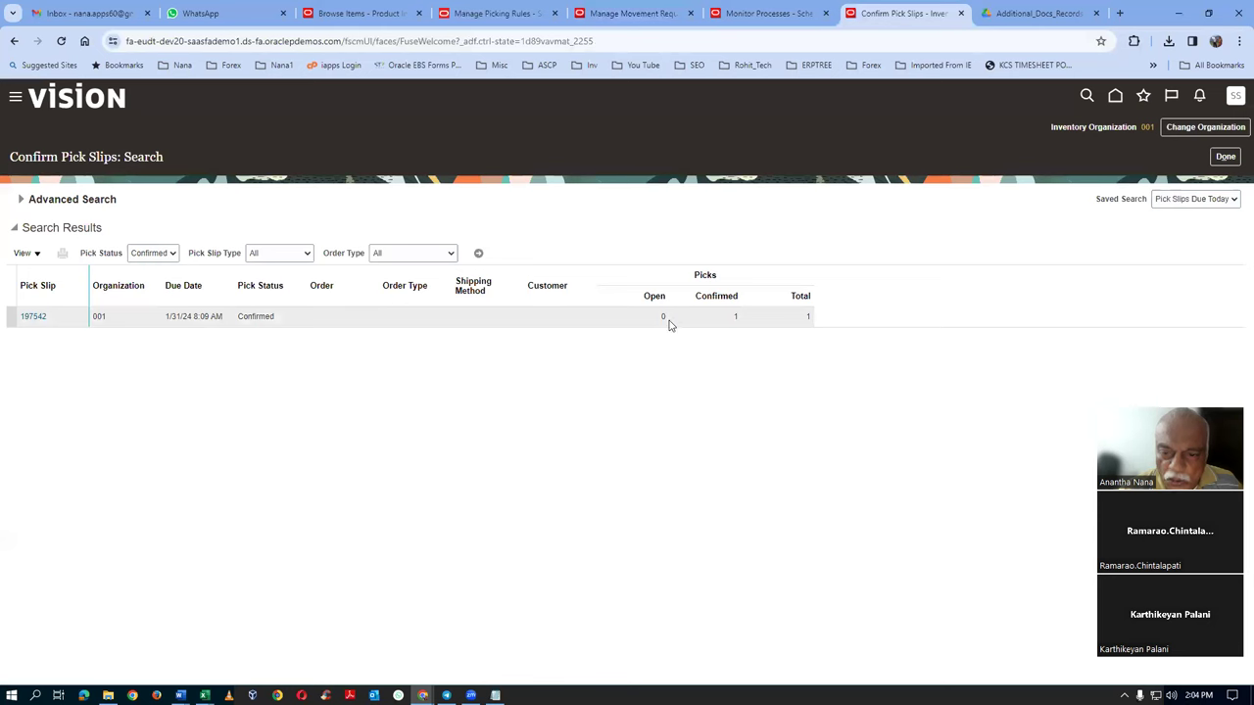
{"action": "left_click", "coordinate": [1226, 158]}
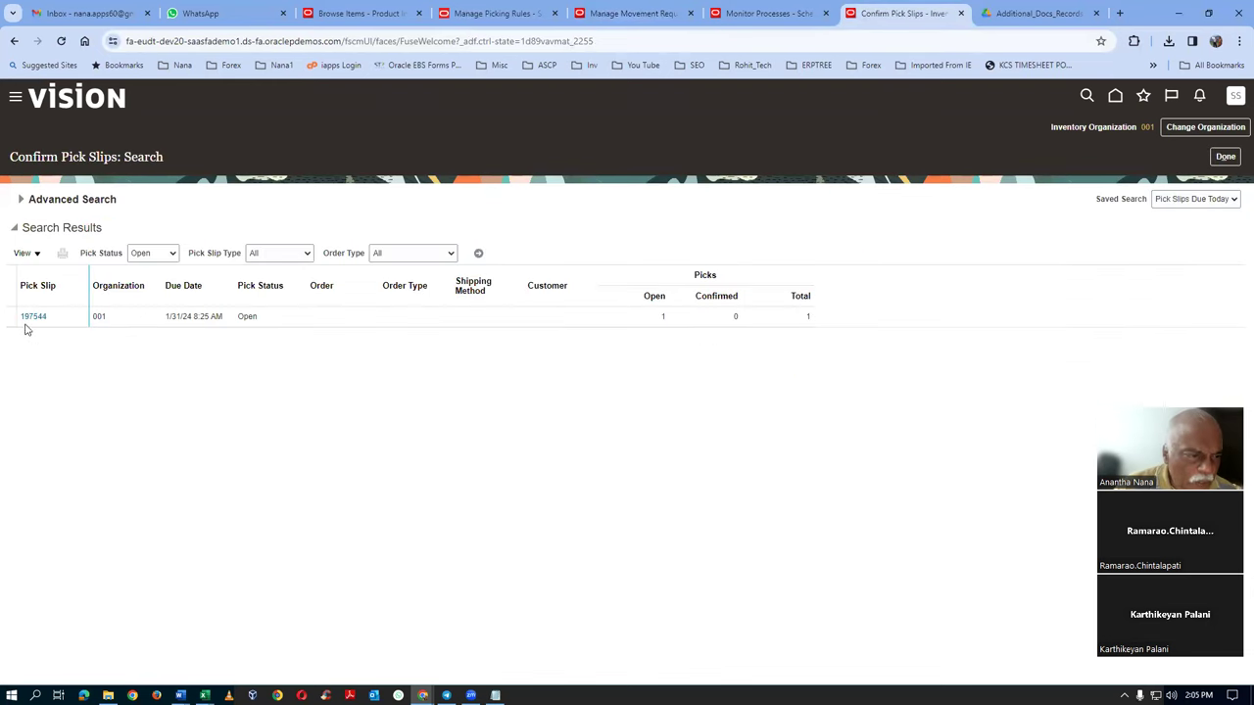
Open the pick slip due today for movement request t01_2, mark its pick ready, confirm and close it, and leave the pick slip search
{"action": "left_click", "coordinate": [29, 318]}
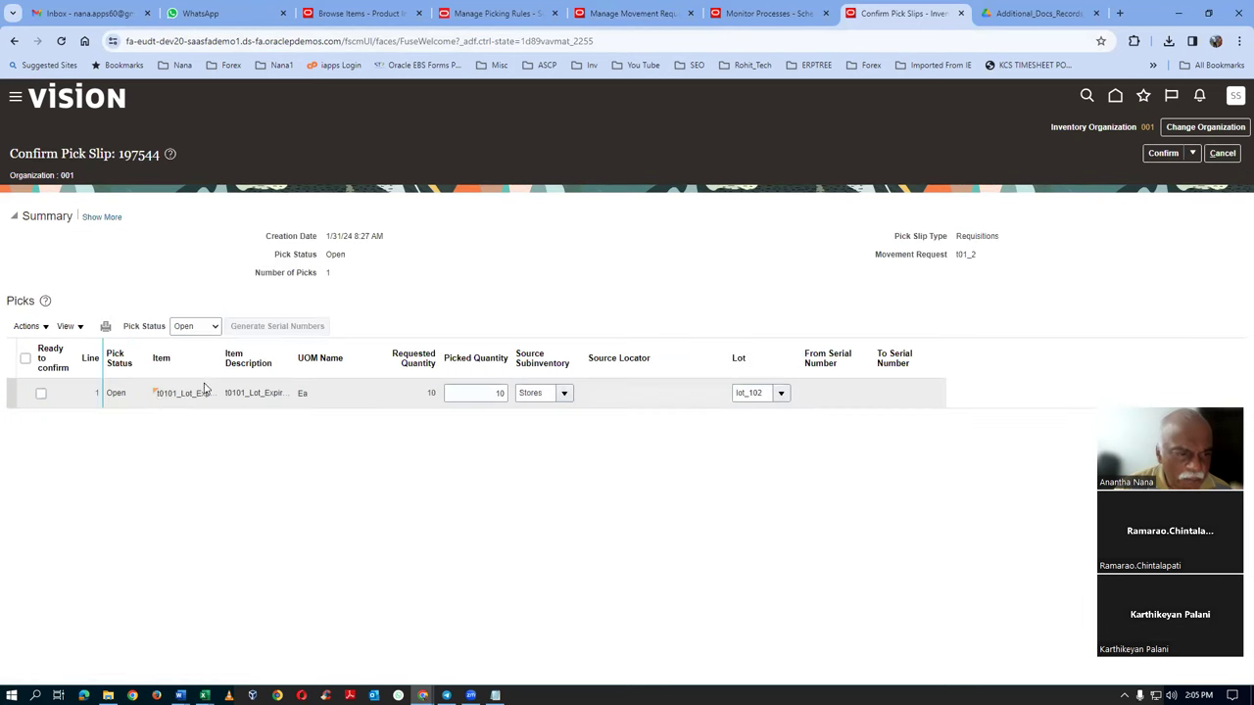
{"action": "left_click", "coordinate": [26, 357]}
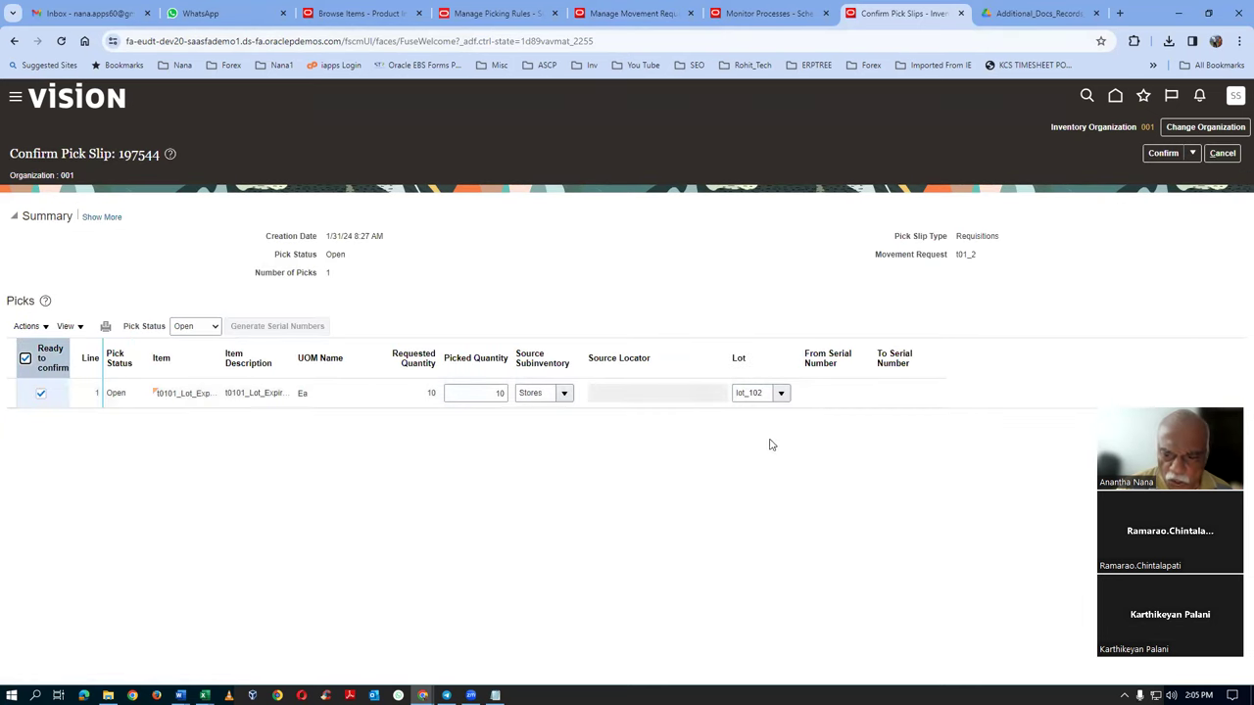
{"action": "left_click", "coordinate": [1192, 153]}
{"action": "left_click", "coordinate": [1186, 173]}
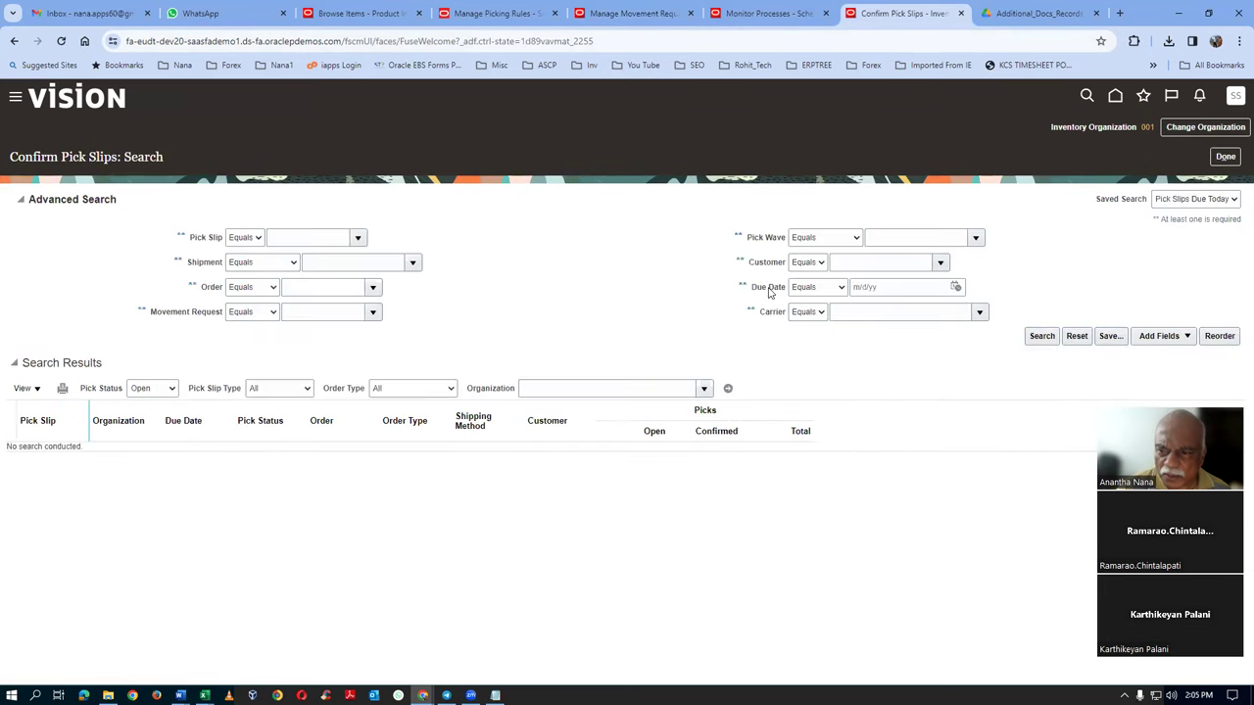
{"action": "left_click", "coordinate": [1226, 157]}
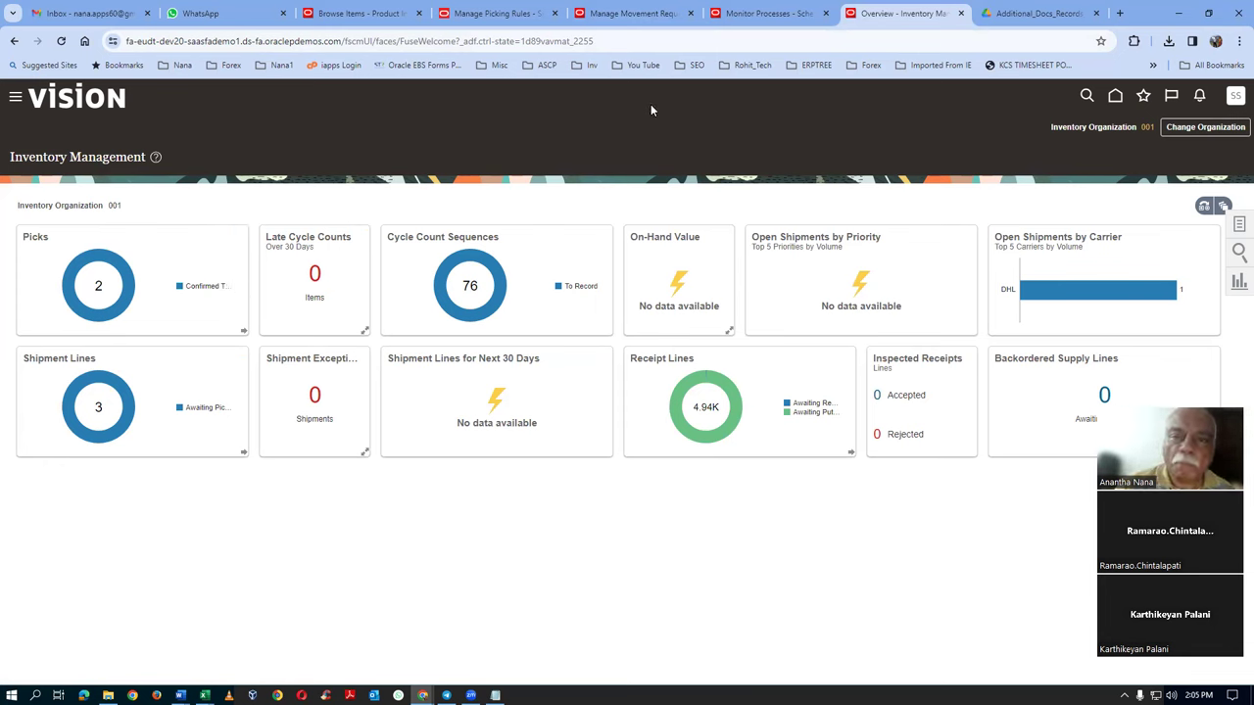
Switch to the scheduled processes, start a new Print Movement Request Pick Slip Report job, and set its organization to 001
{"action": "left_click", "coordinate": [737, 13]}
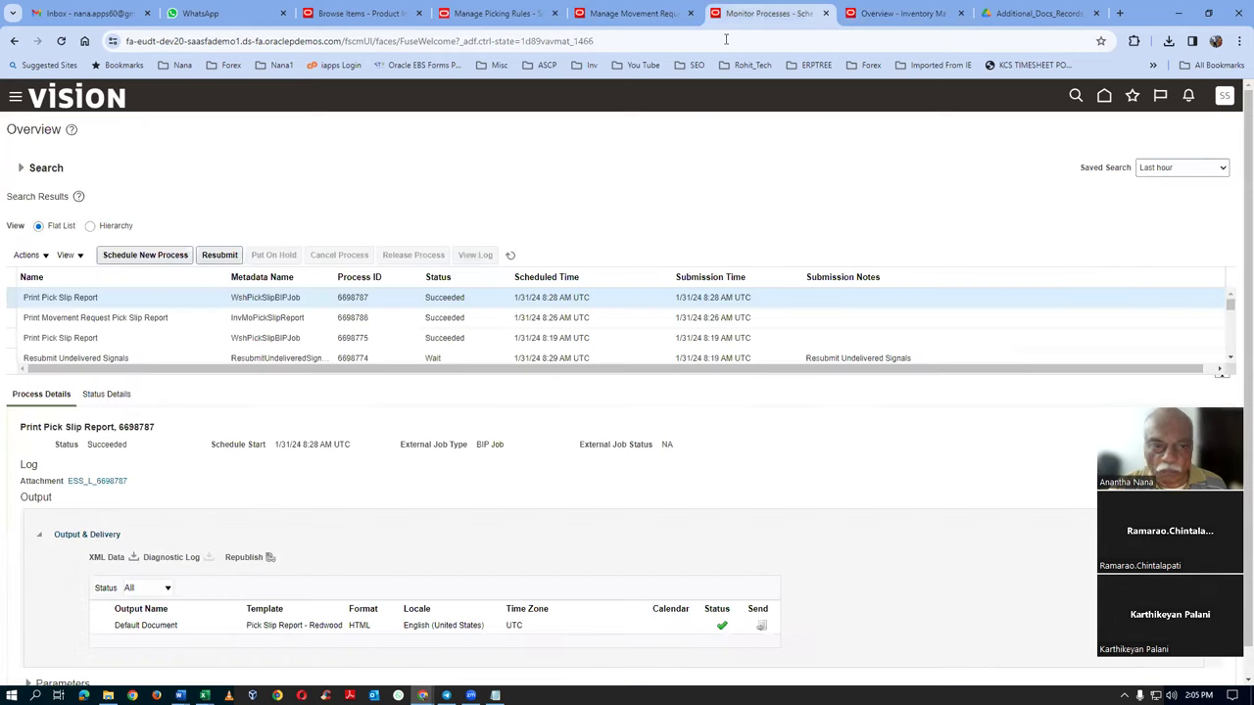
{"action": "left_click", "coordinate": [145, 255]}
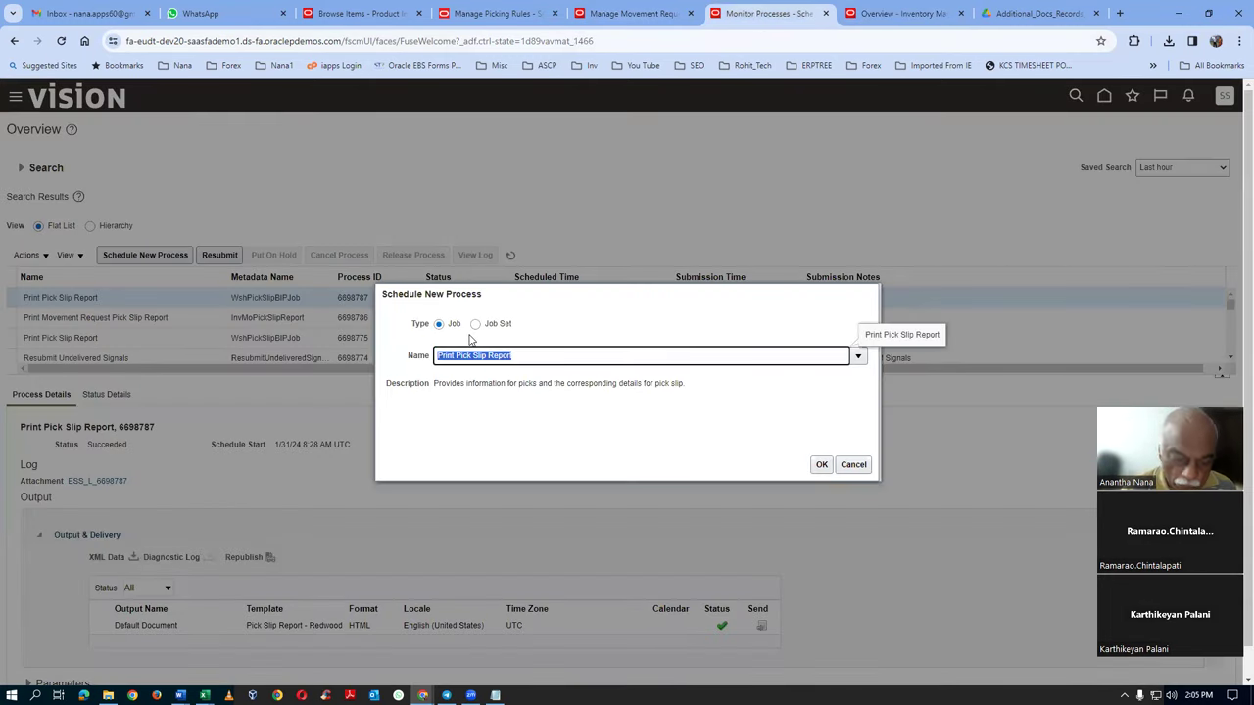
{"action": "type", "text": "print move"}
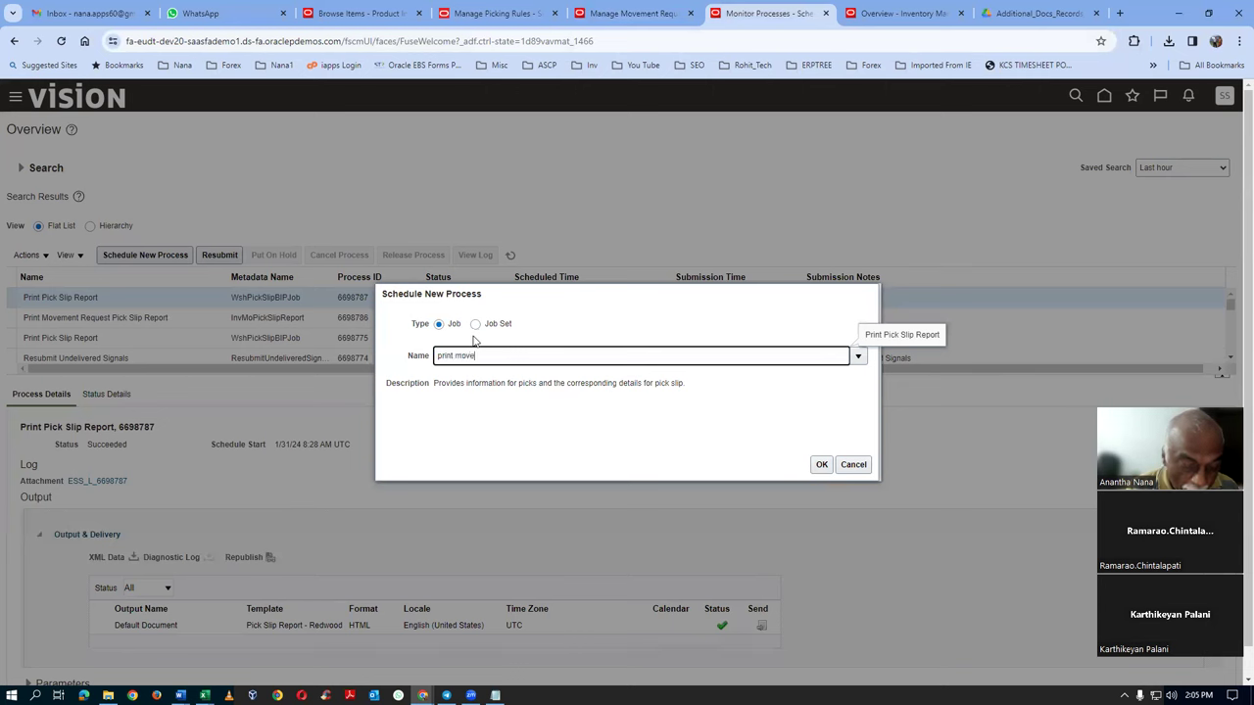
{"action": "left_click", "coordinate": [473, 338]}
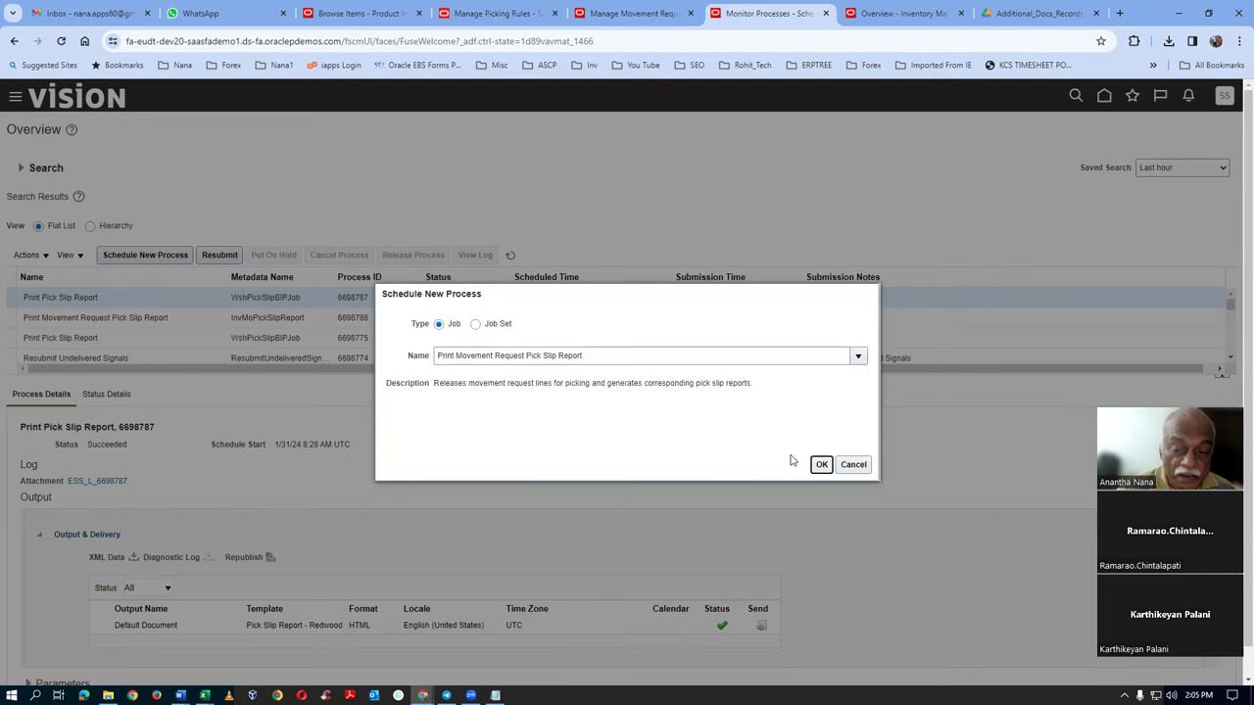
{"action": "left_click", "coordinate": [822, 465]}
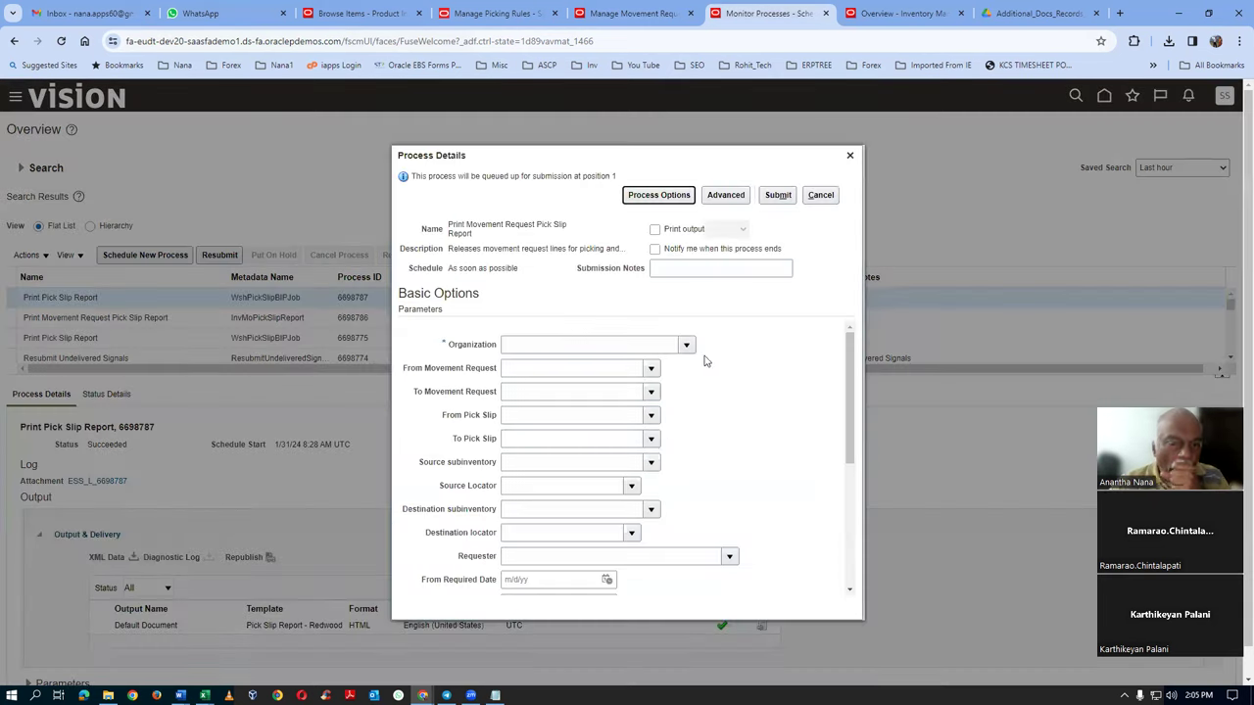
{"action": "left_click", "coordinate": [558, 340]}
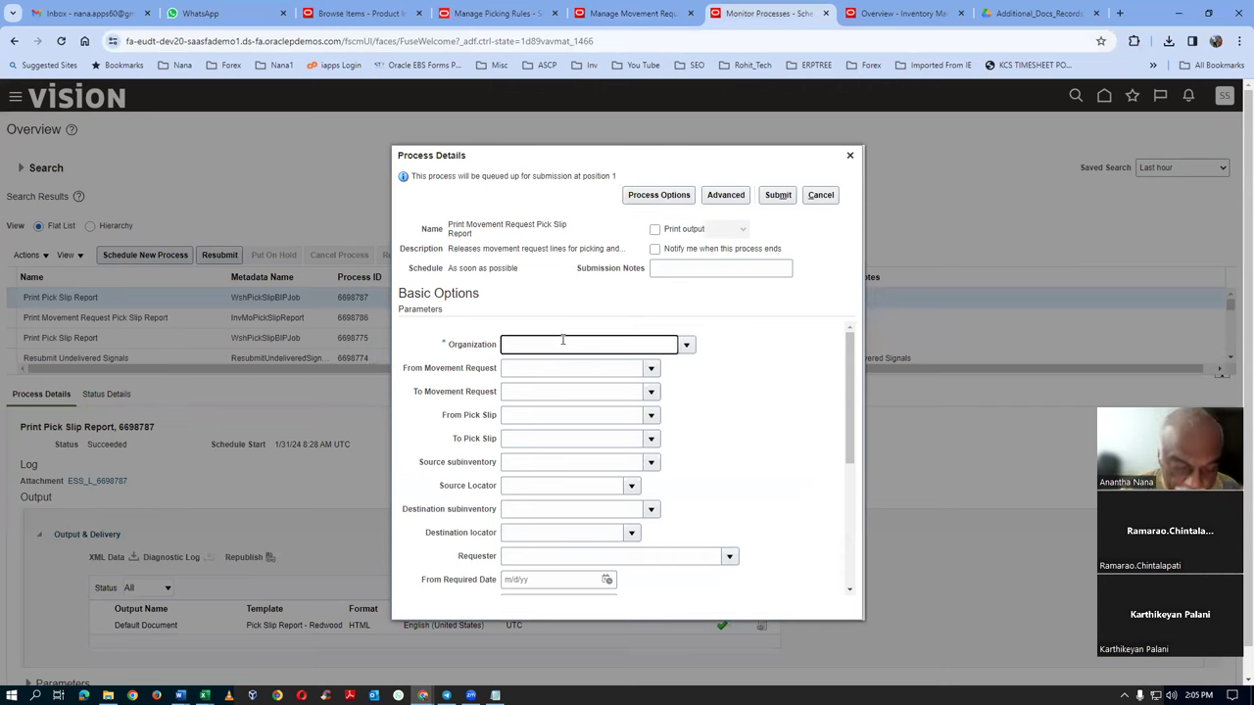
{"action": "type", "text": "001"}
{"action": "key", "text": "Tab"}
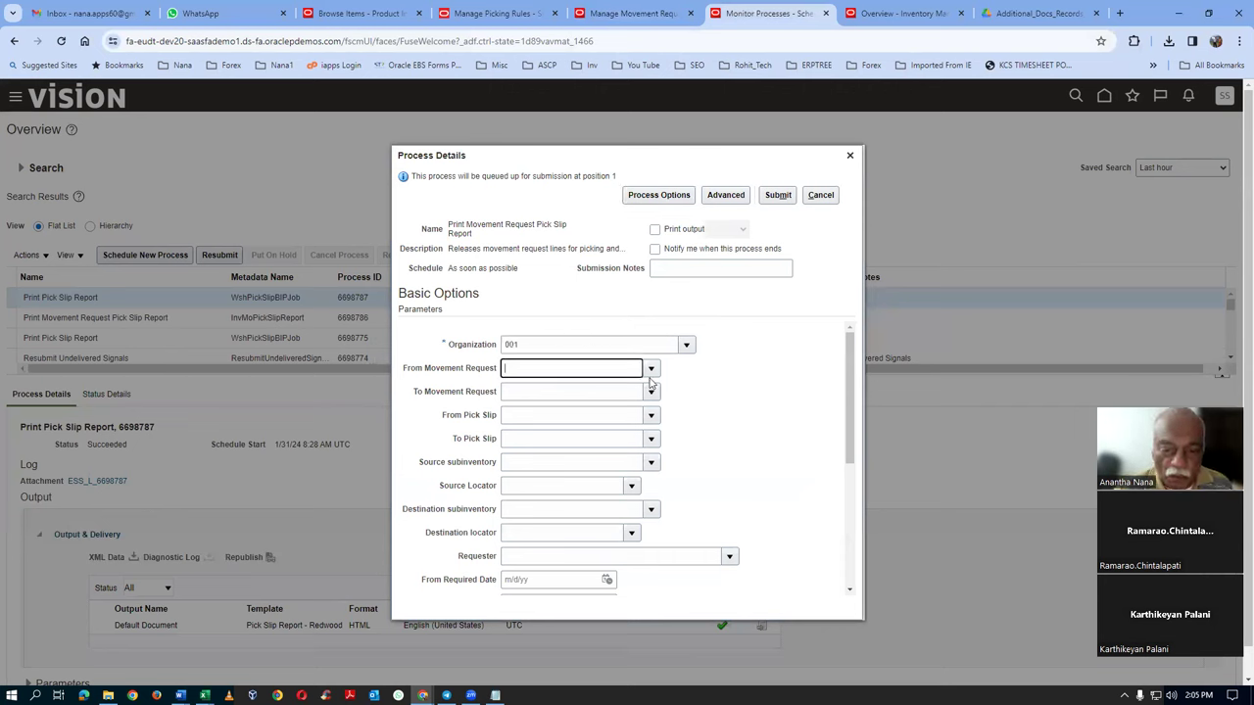
Try to find the starting movement request by entering t01 and searching the available values
{"action": "type", "text": "101"}
{"action": "key", "text": "Tab"}
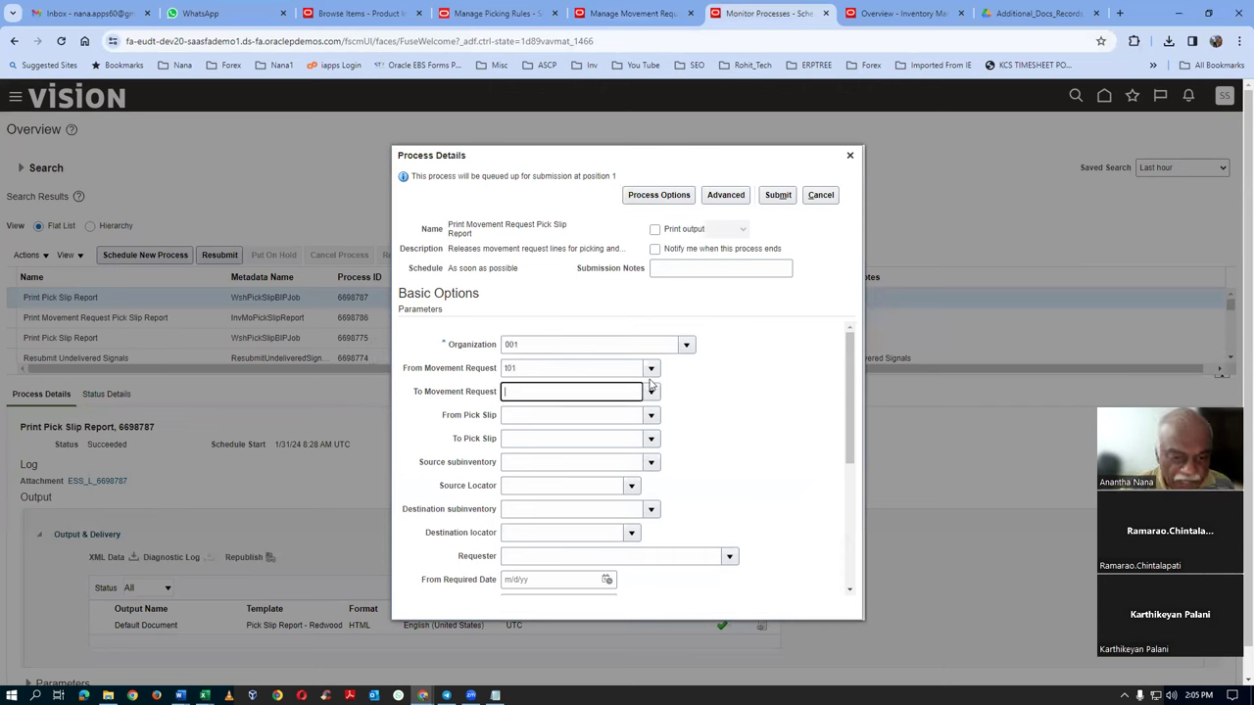
{"action": "left_click", "coordinate": [651, 368]}
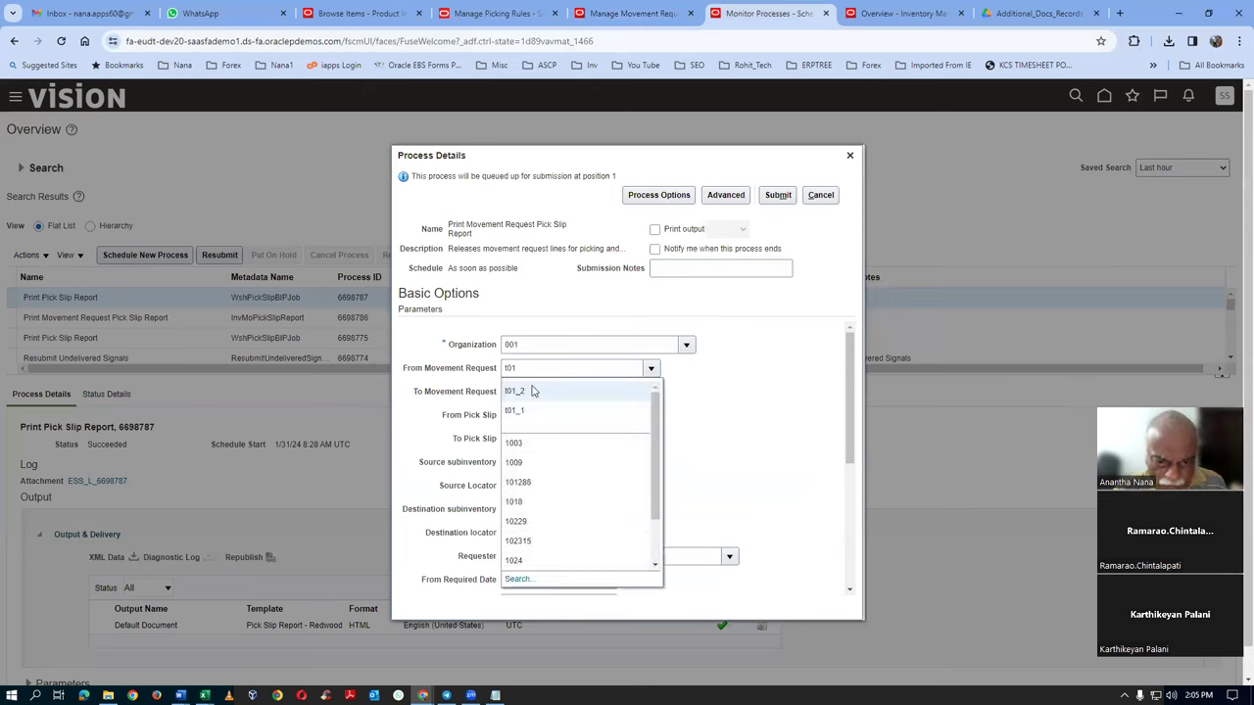
{"action": "left_click_drag", "start_coordinate": [659, 526], "coordinate": [664, 555]}
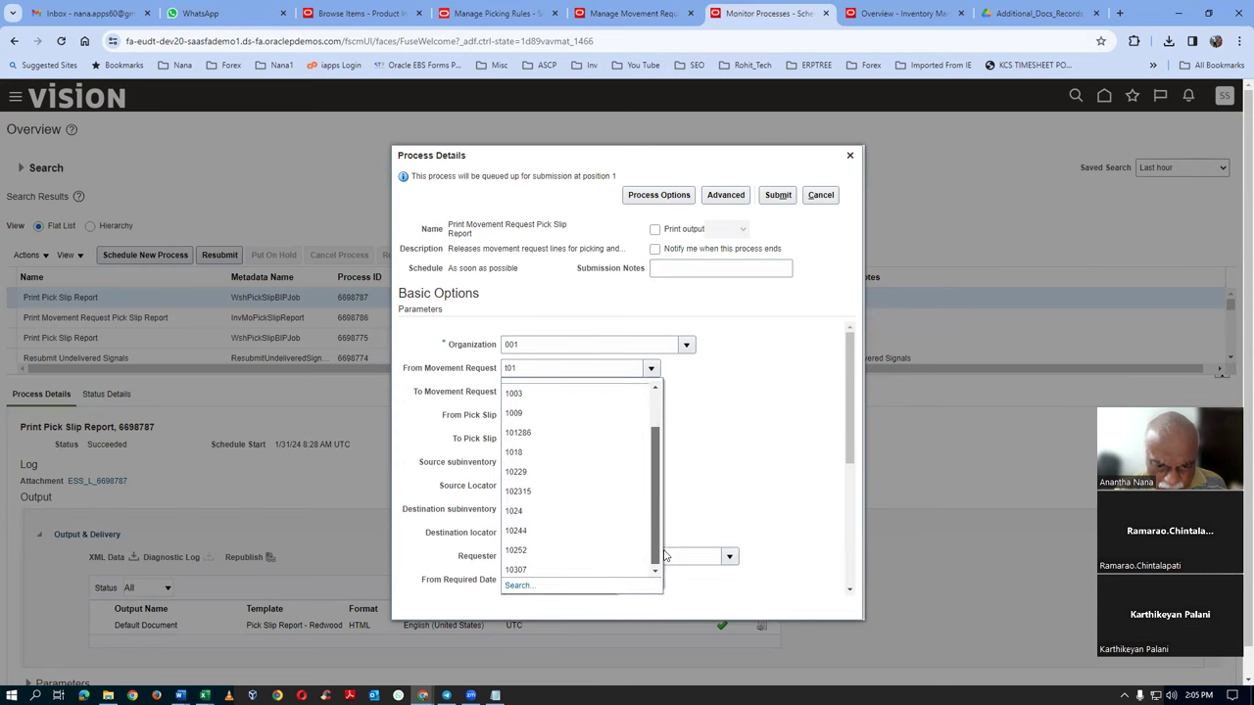
{"action": "left_click", "coordinate": [517, 586]}
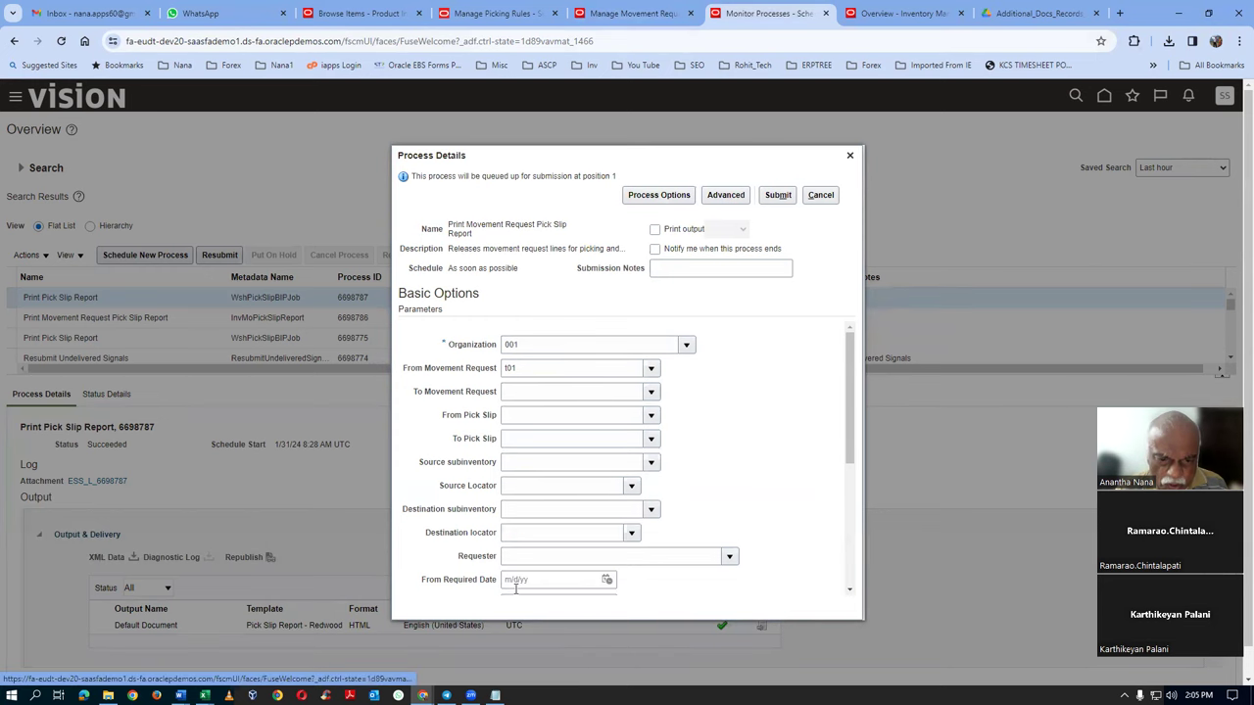
{"action": "left_click", "coordinate": [699, 392]}
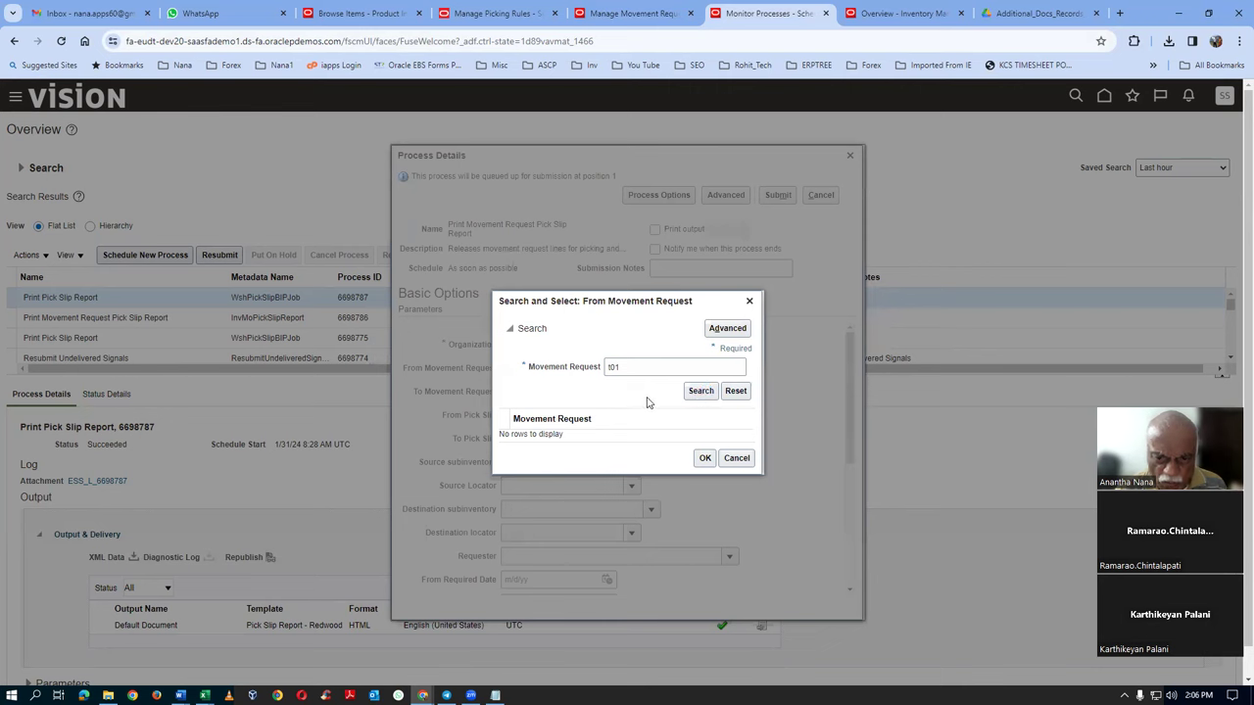
{"action": "left_click", "coordinate": [632, 368]}
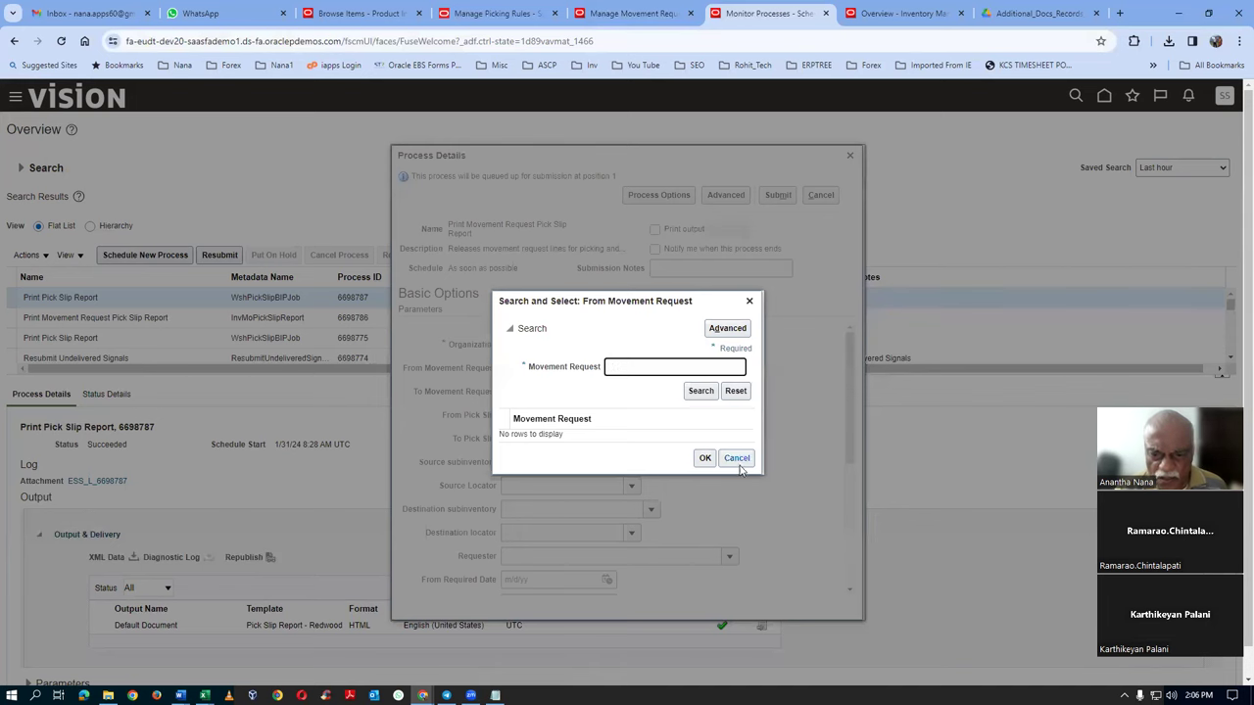
{"action": "left_click", "coordinate": [705, 458]}
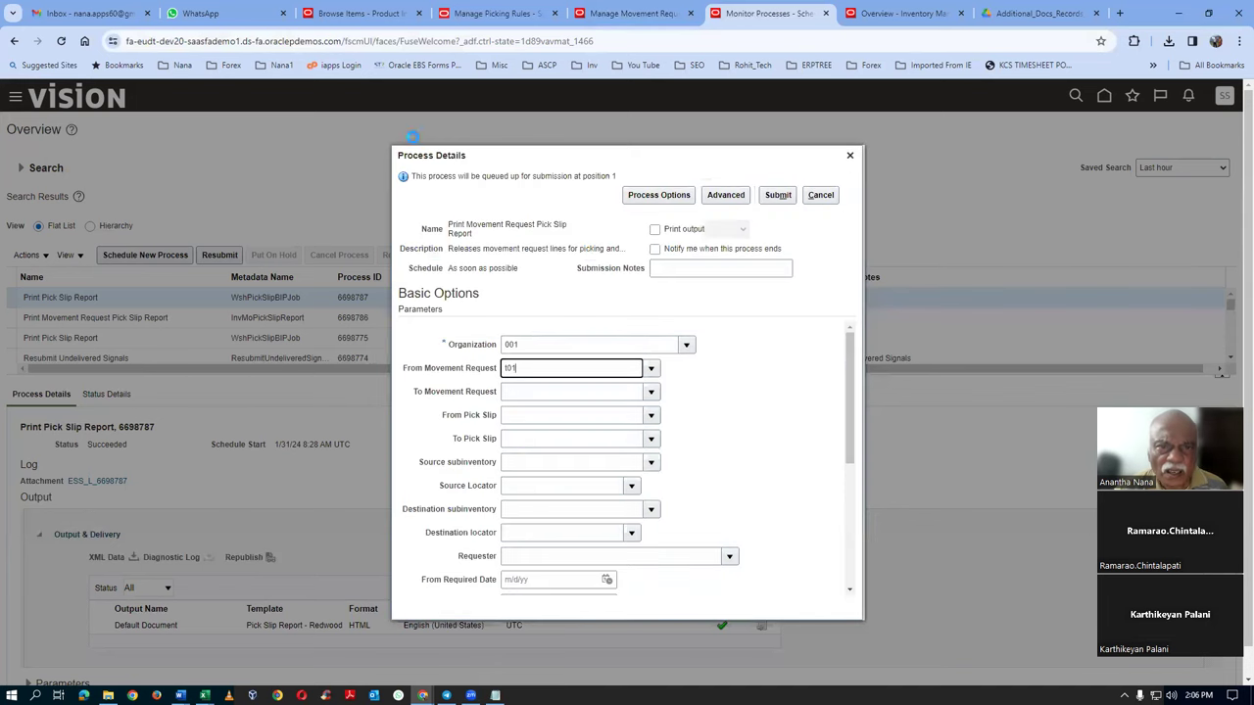
Check the t01_3 line in the movement request list and return to the report parameters
{"action": "left_click", "coordinate": [644, 14]}
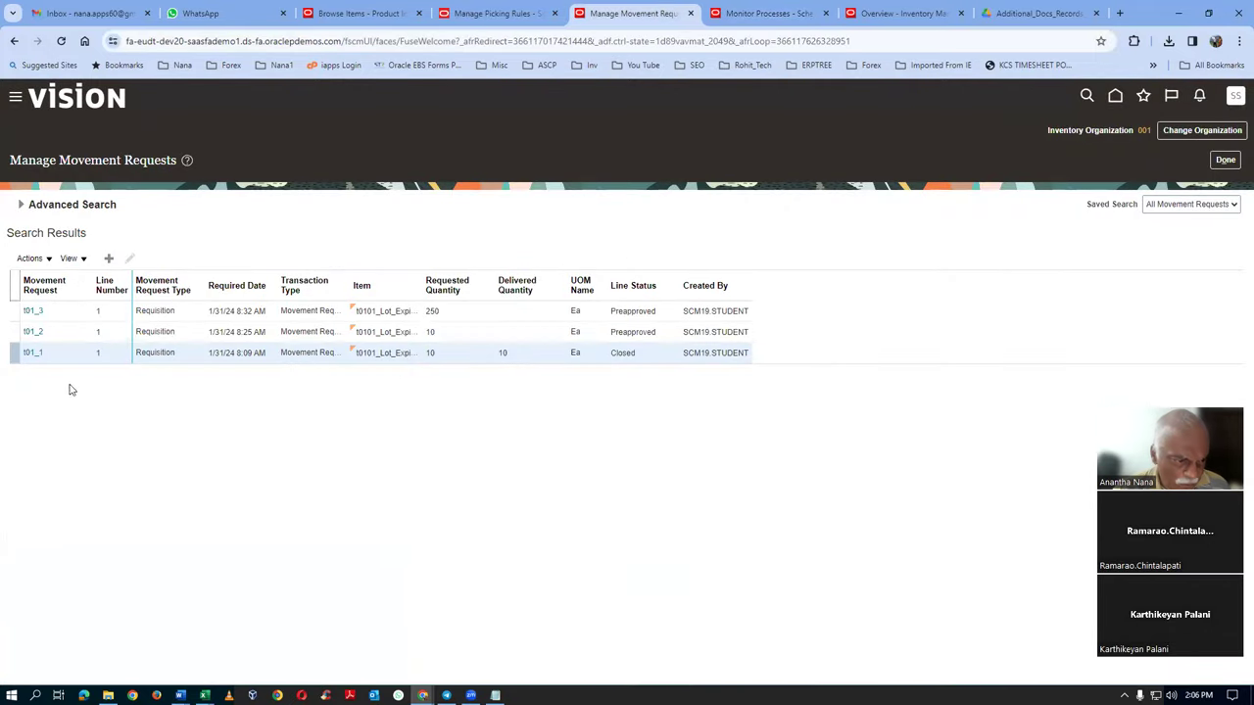
{"action": "left_click", "coordinate": [534, 313]}
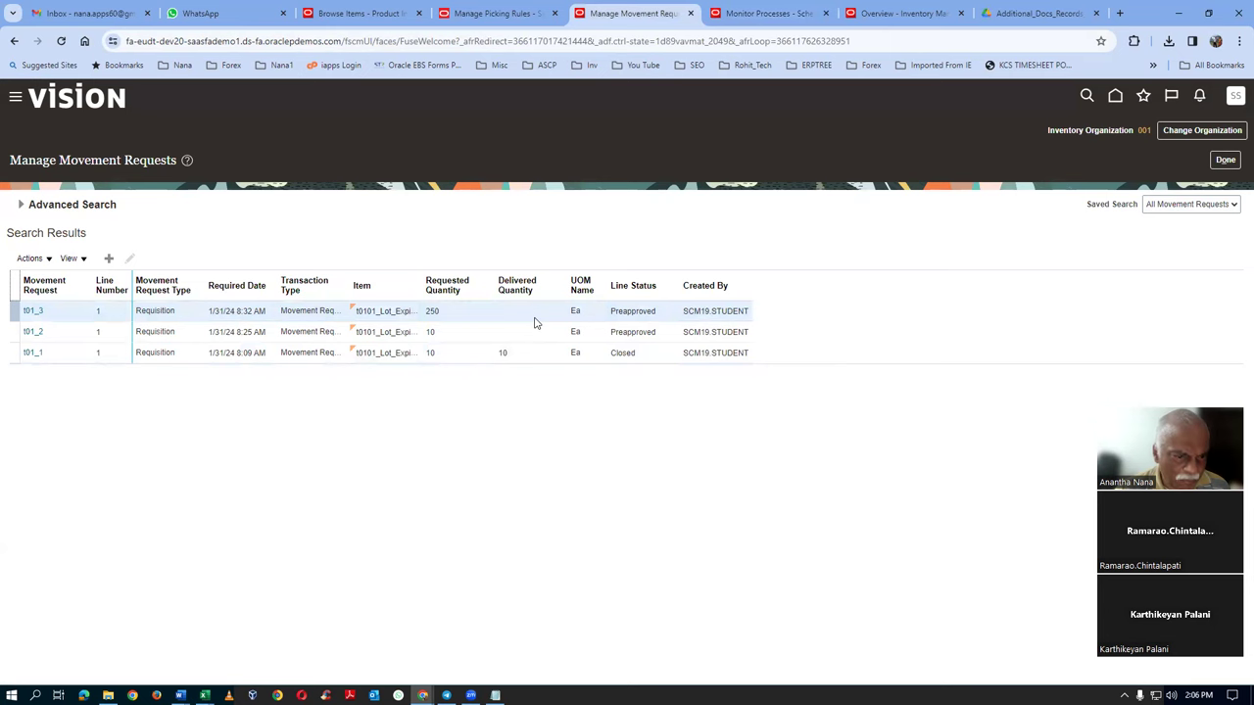
{"action": "left_click", "coordinate": [769, 13]}
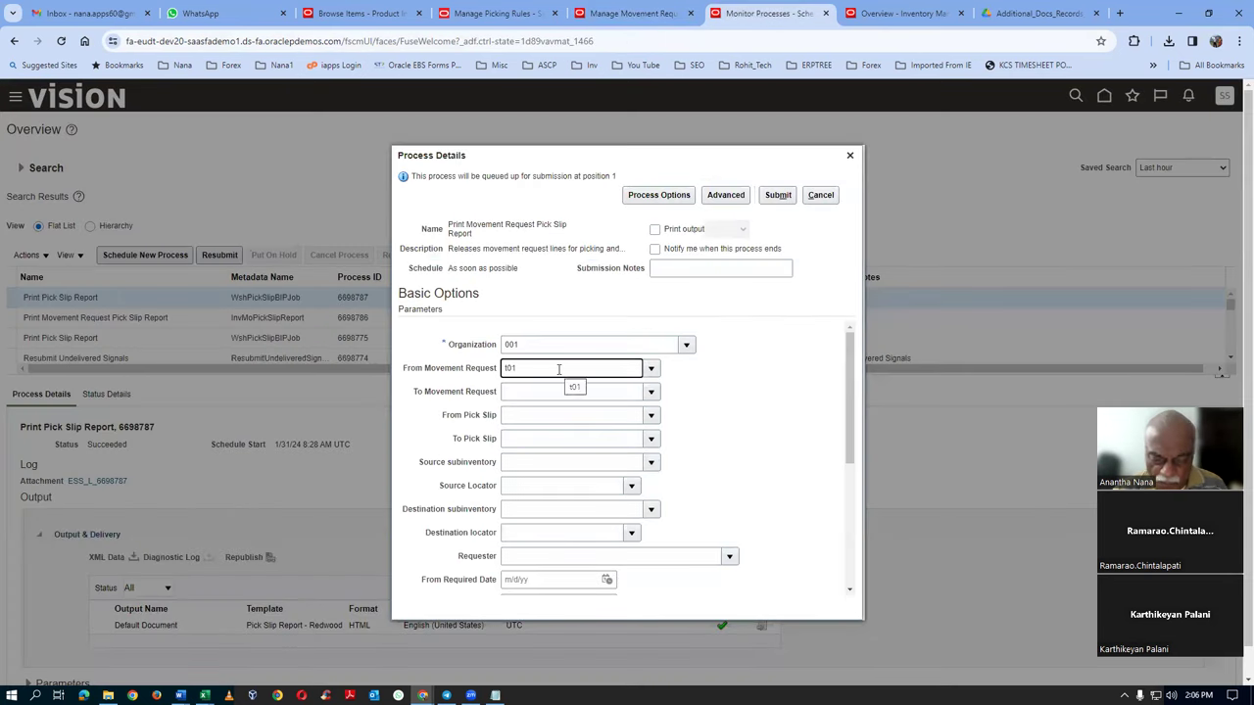
Clear the From Movement Request value and look through its list of available requests
{"action": "key", "text": "BackSpace"}
{"action": "key", "text": "BackSpace"}
{"action": "key", "text": "BackSpace"}
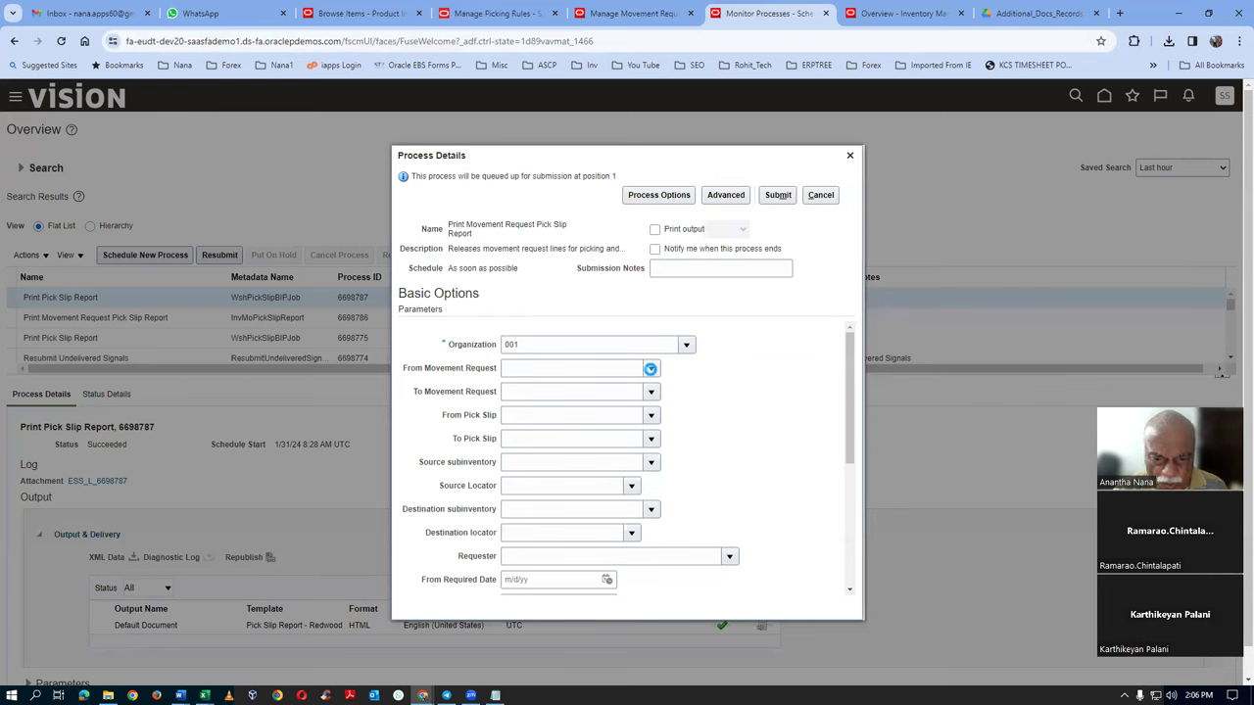
{"action": "left_click", "coordinate": [651, 369]}
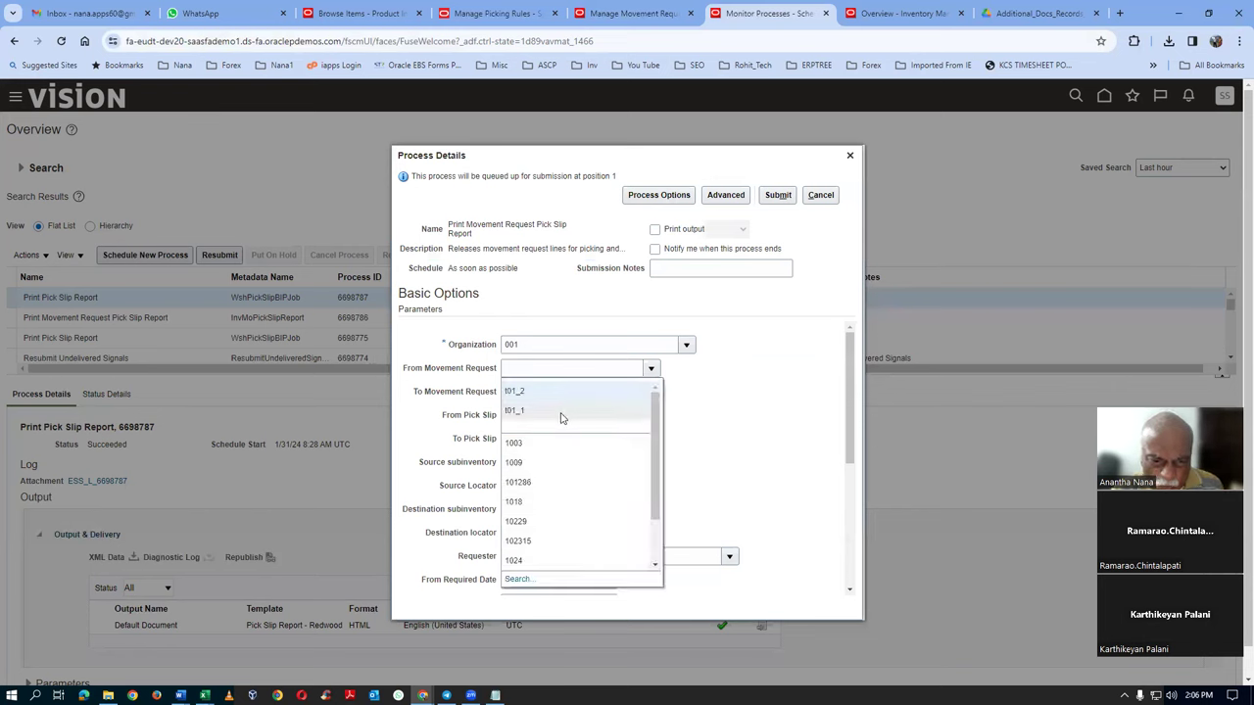
{"action": "left_click_drag", "start_coordinate": [655, 504], "coordinate": [673, 448]}
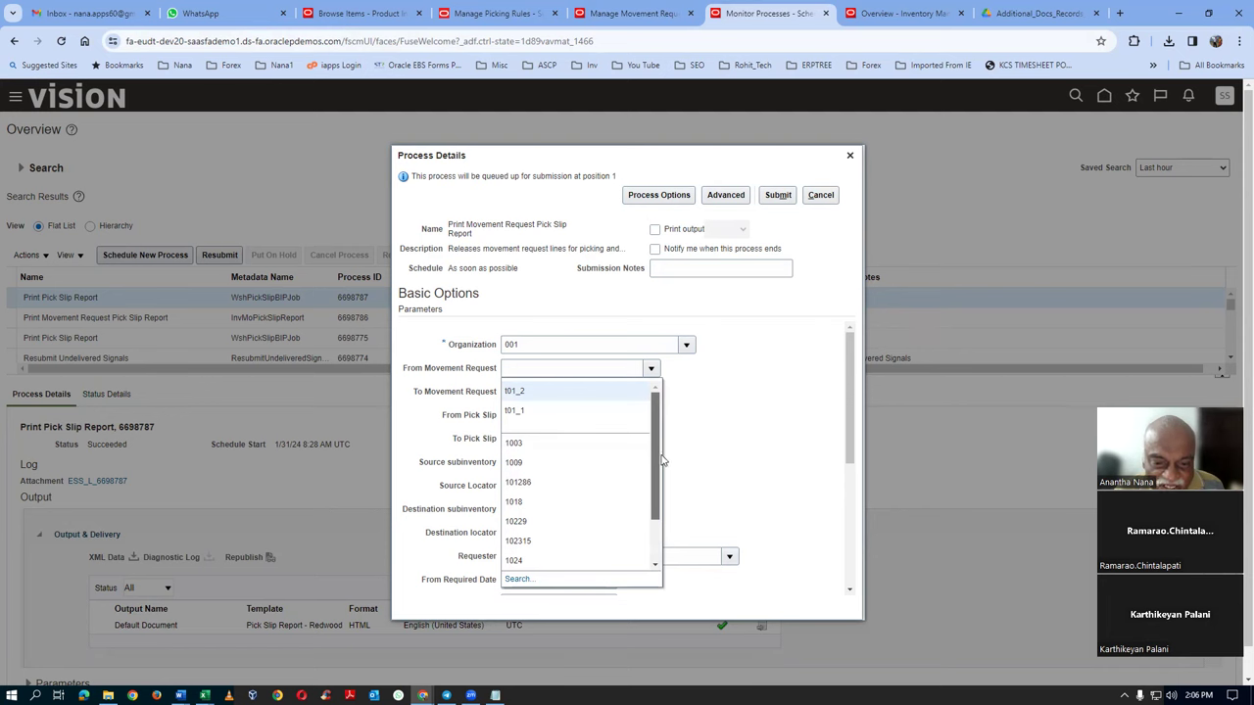
Review the picking rules, examine movement request t01_3's line and its available actions, and return to the movement request list
{"action": "left_click", "coordinate": [490, 13]}
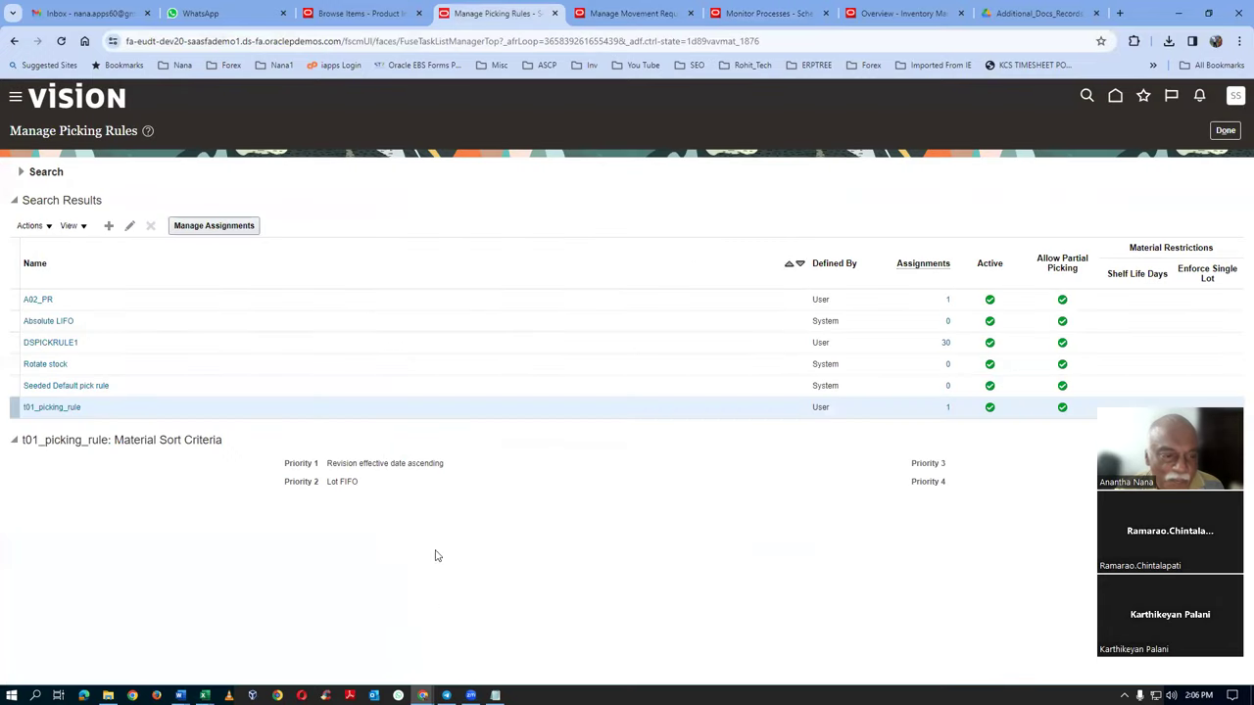
{"action": "left_click", "coordinate": [632, 13]}
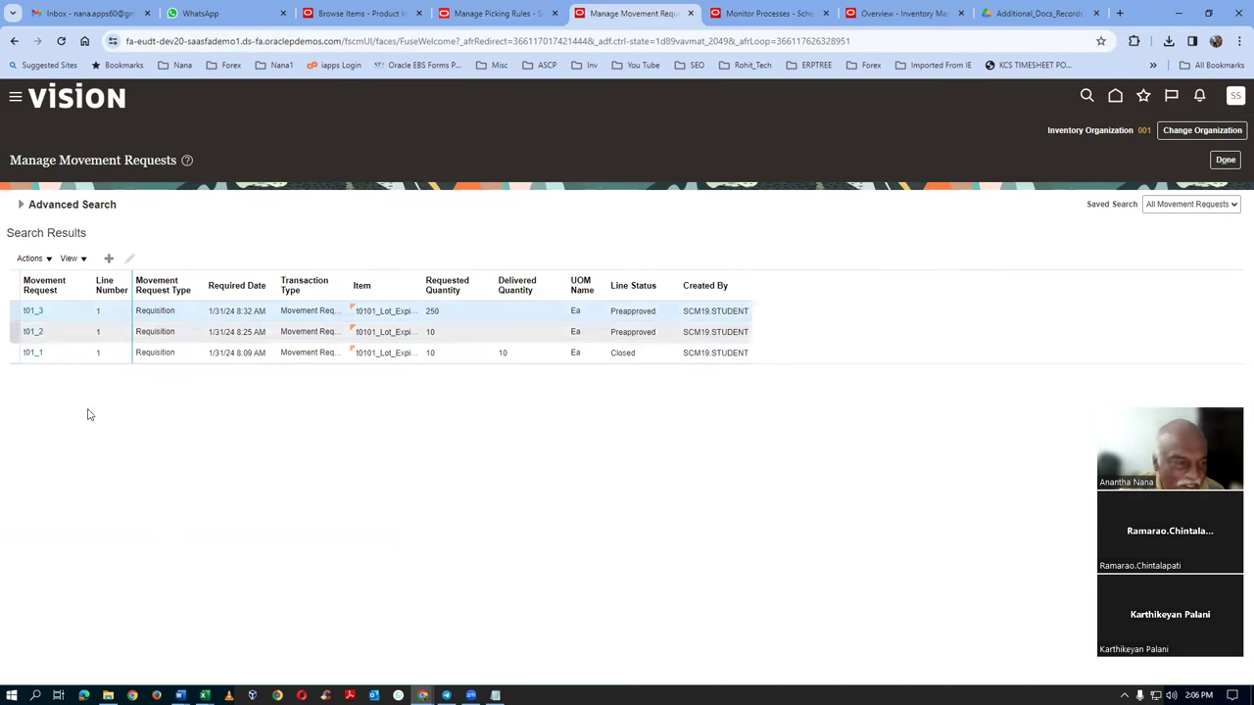
{"action": "left_click", "coordinate": [32, 311]}
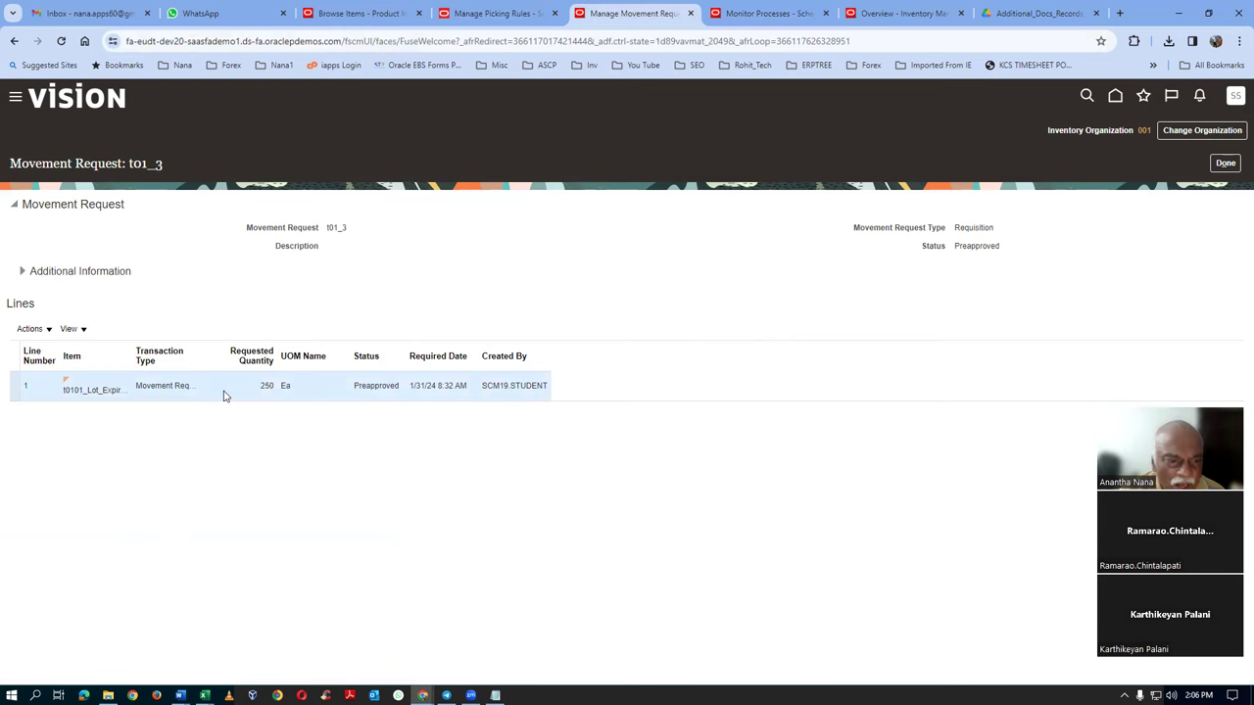
{"action": "left_click", "coordinate": [40, 330]}
{"action": "left_click", "coordinate": [94, 529]}
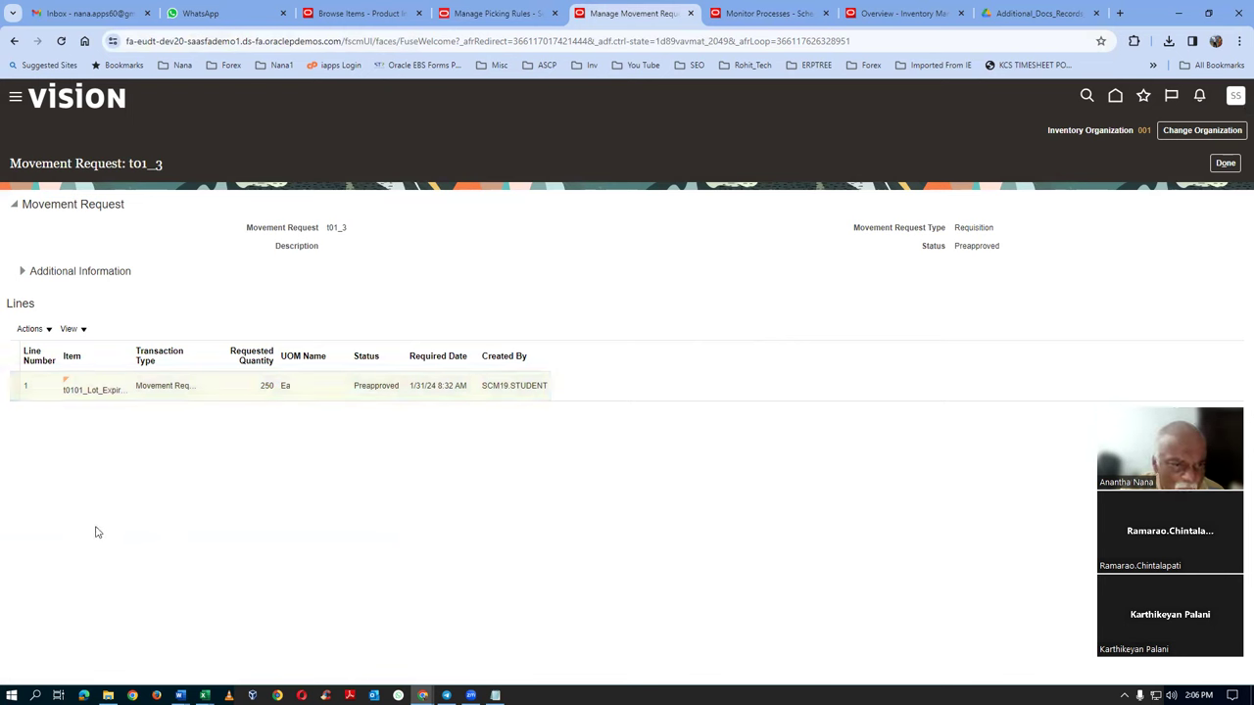
{"action": "left_click", "coordinate": [331, 387]}
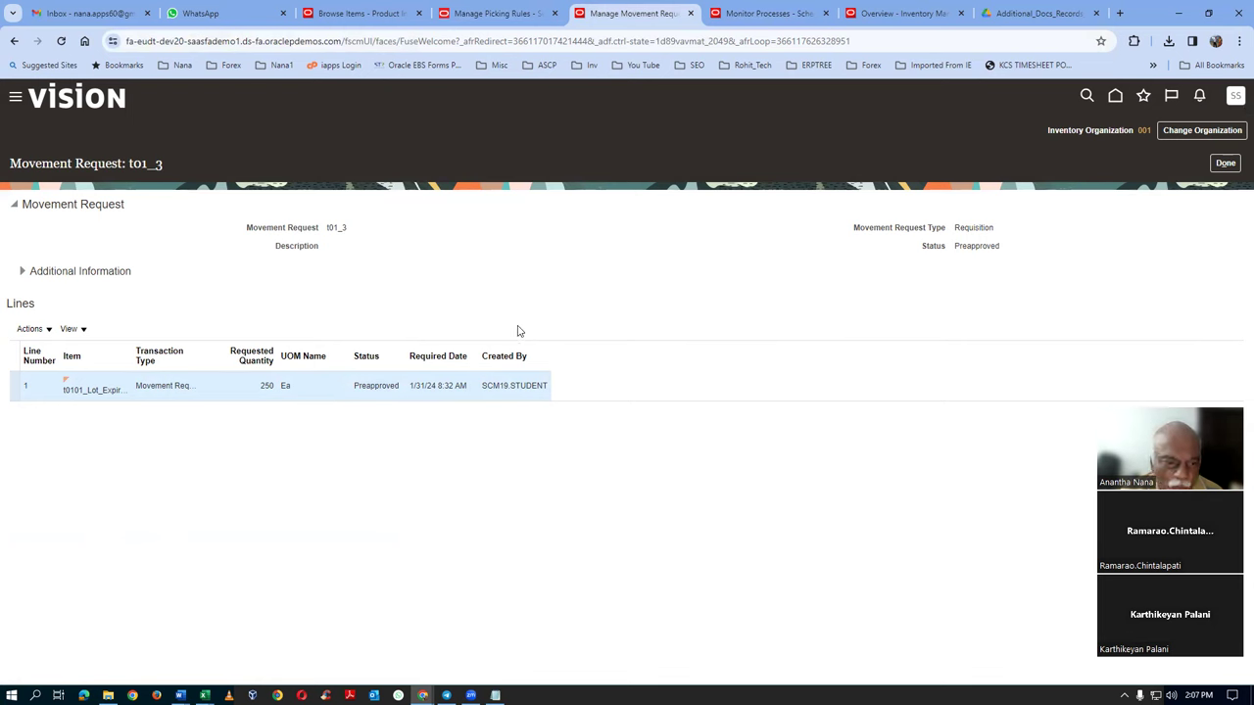
{"action": "left_click", "coordinate": [1226, 165]}
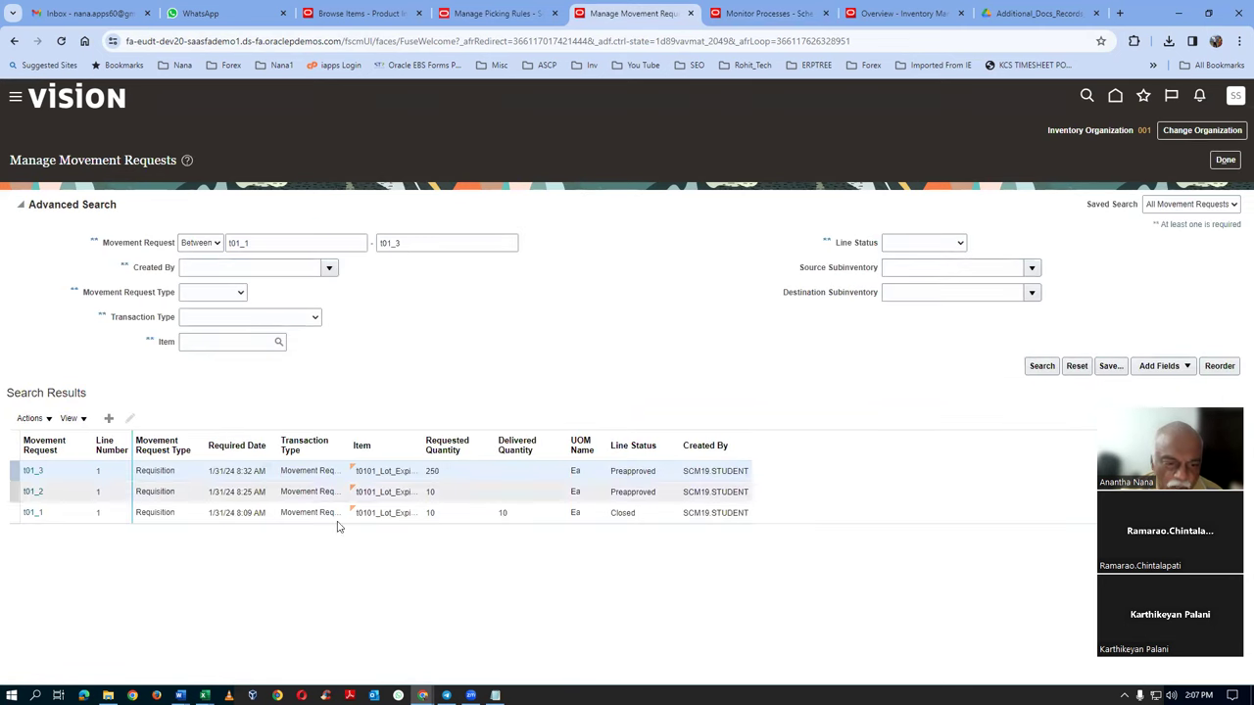
Return to the report parameters and set both the From and To Movement Request to t01_3
{"action": "left_click", "coordinate": [769, 14]}
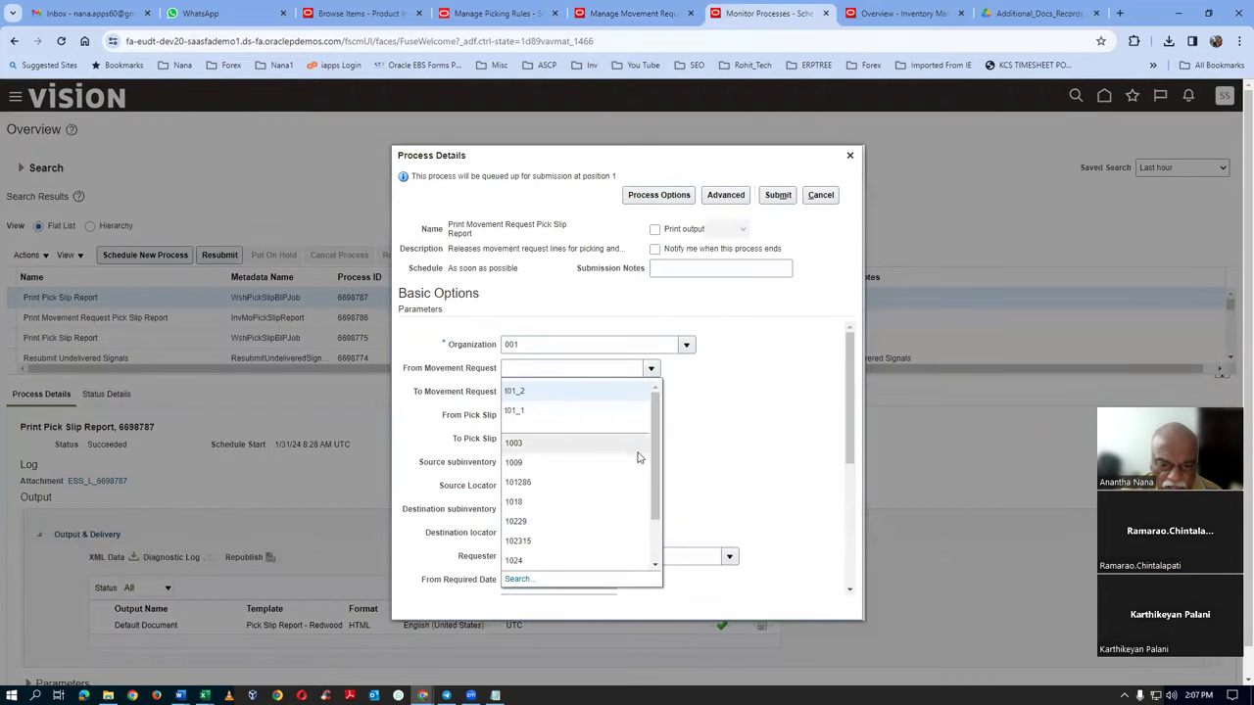
{"action": "left_click", "coordinate": [531, 369]}
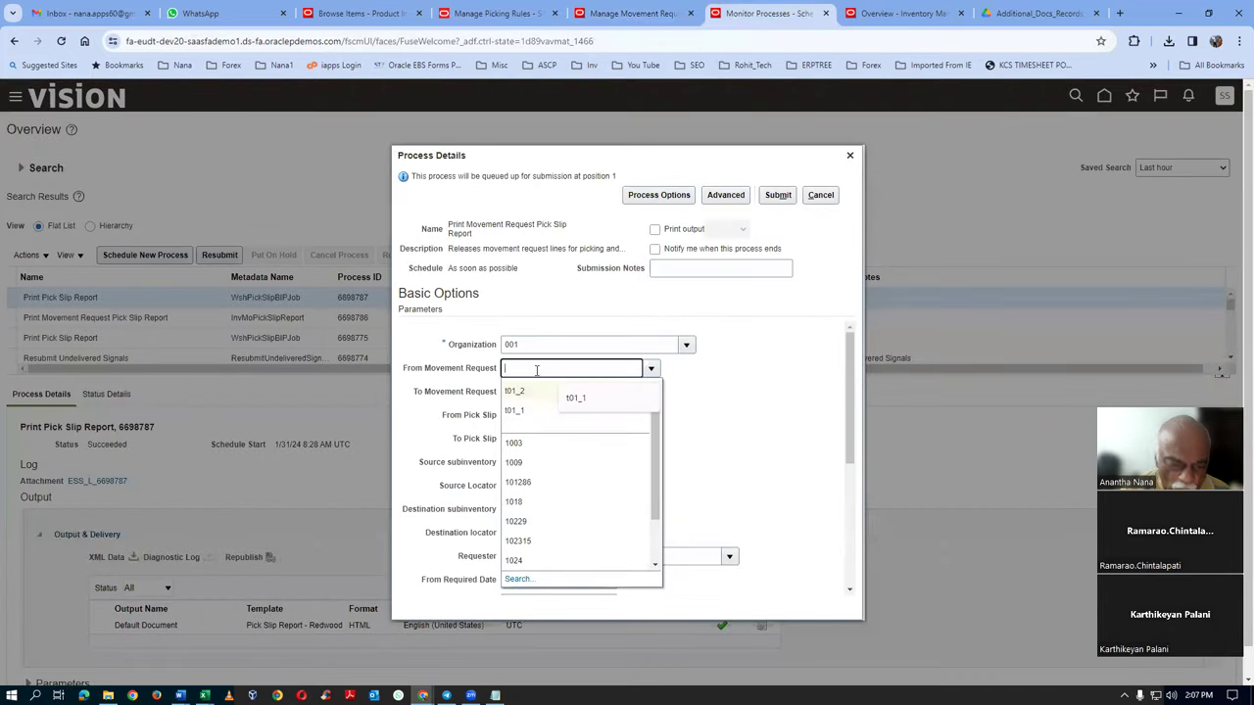
{"action": "type", "text": "t01_"}
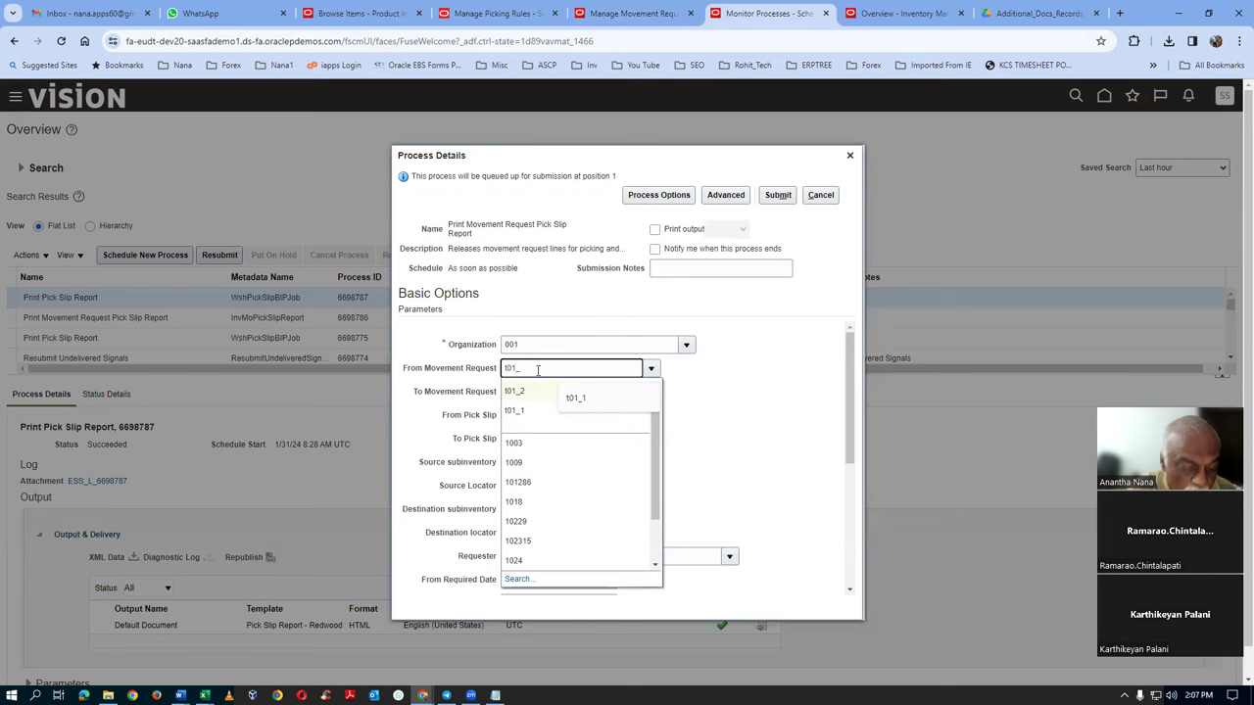
{"action": "type", "text": "3"}
{"action": "key", "text": "Tab"}
{"action": "type", "text": "t01_3"}
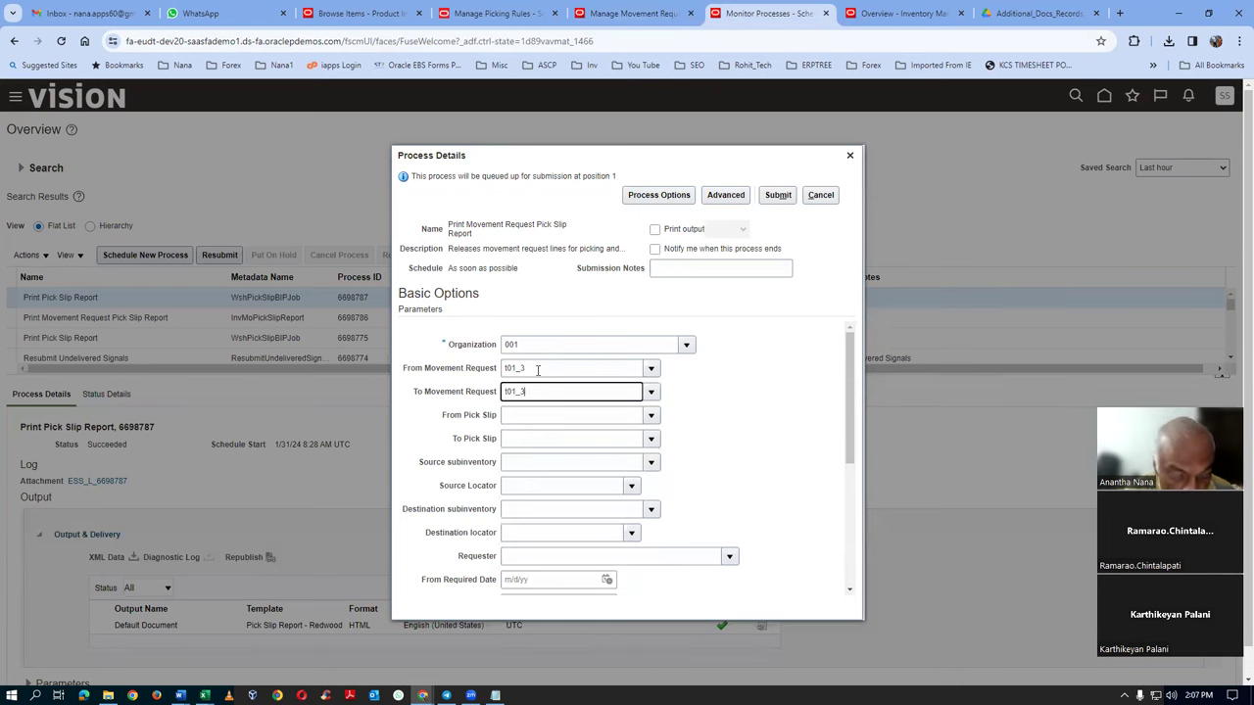
{"action": "key", "text": "Tab"}
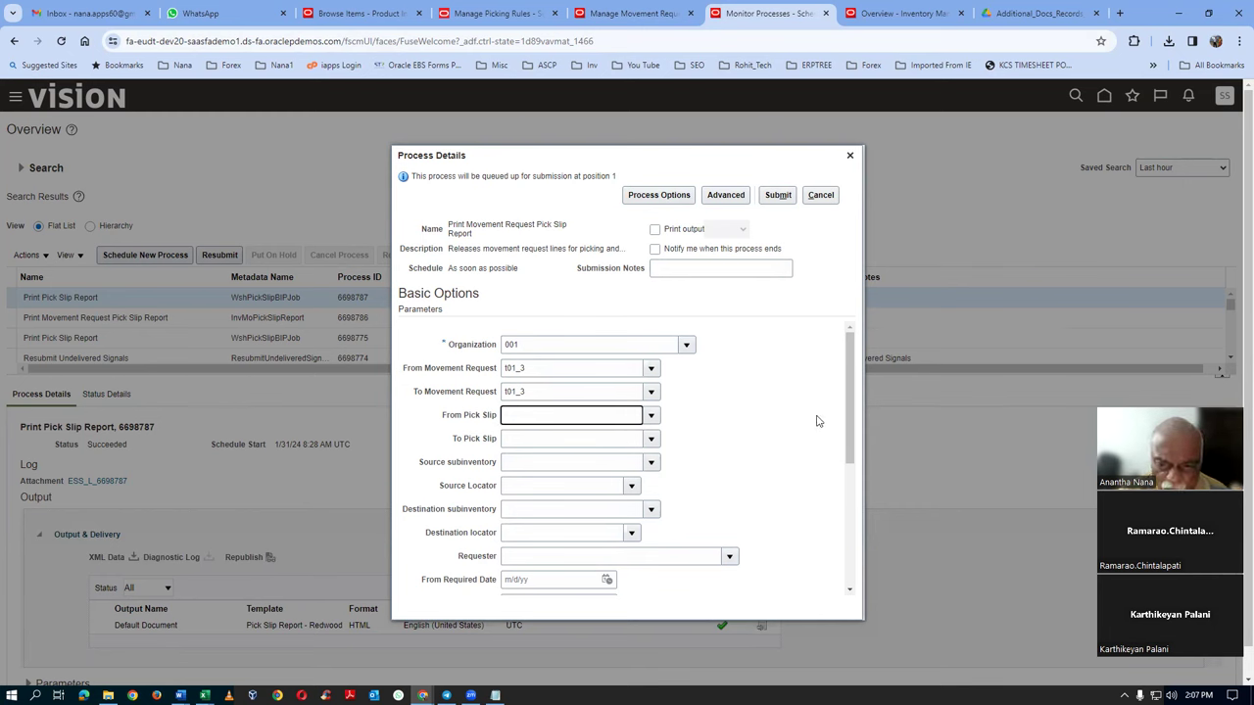
Set Release Approved Lines to Yes, submit the Print Movement Request Pick Slip Report, and close its process details
{"action": "scroll", "coordinate": [860, 469], "scroll_direction": "down", "scroll_amount": 1}
{"action": "scroll", "coordinate": [860, 469], "scroll_direction": "down", "scroll_amount": 5}
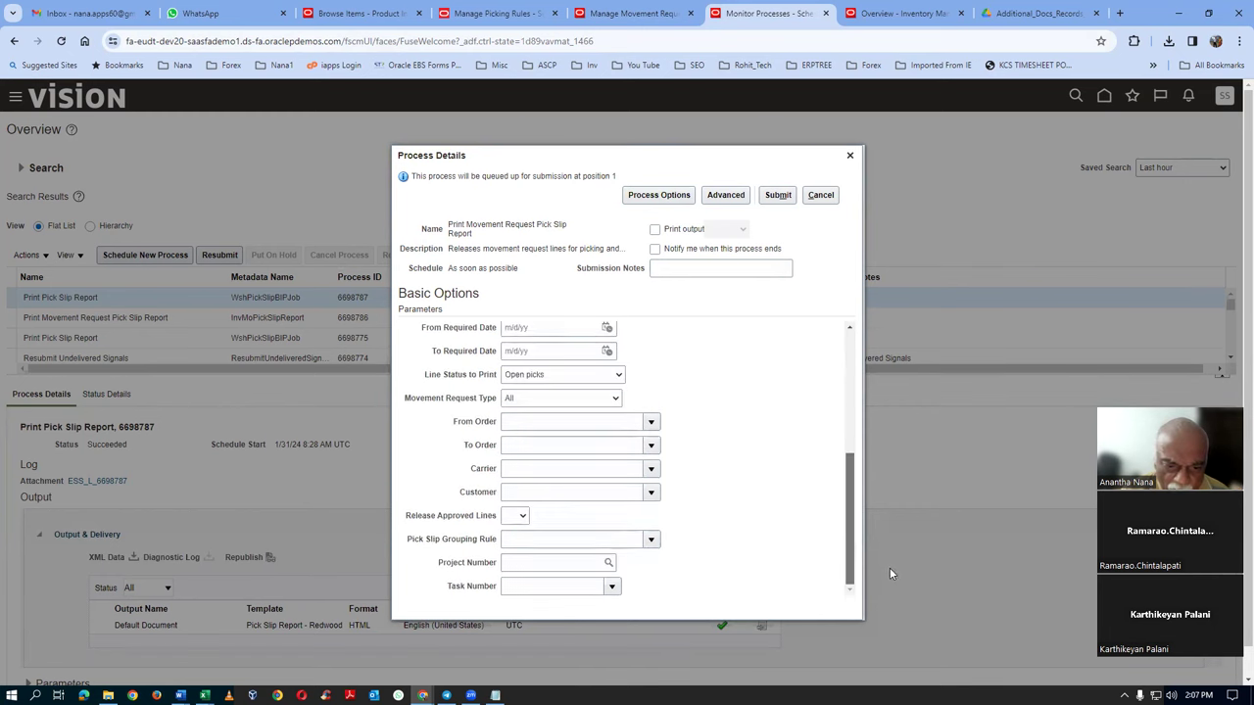
{"action": "left_click", "coordinate": [509, 518]}
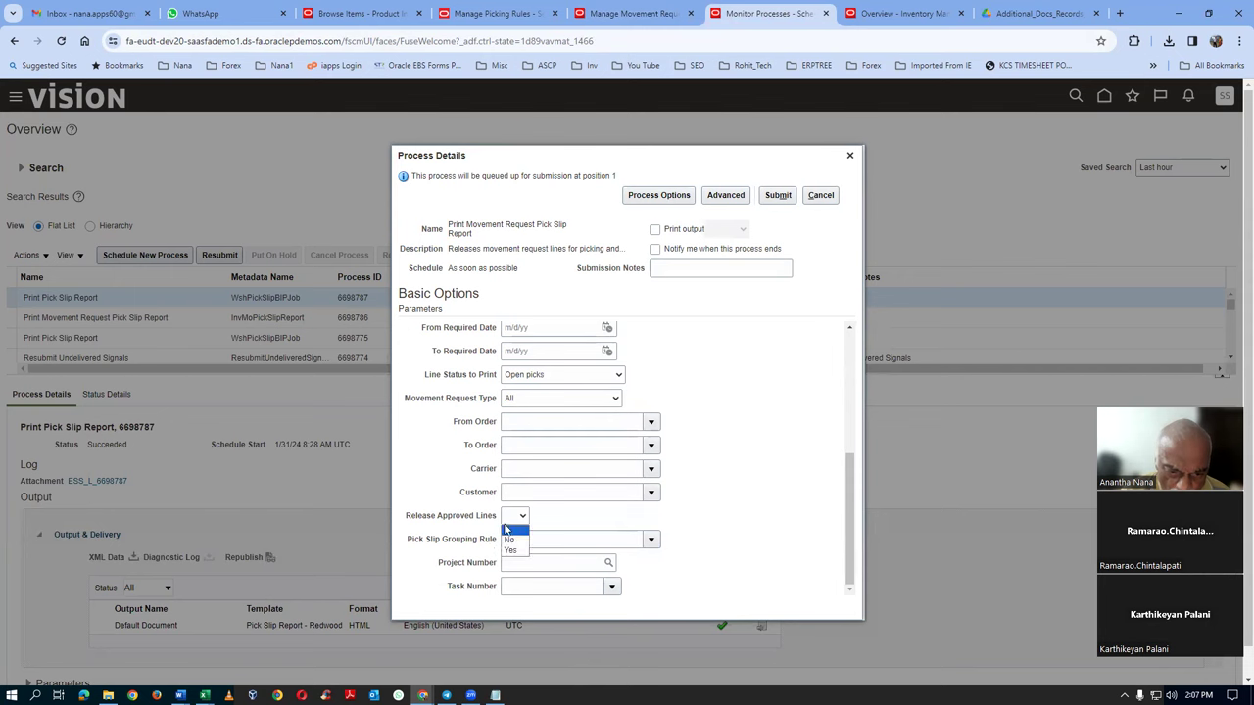
{"action": "left_click", "coordinate": [511, 552]}
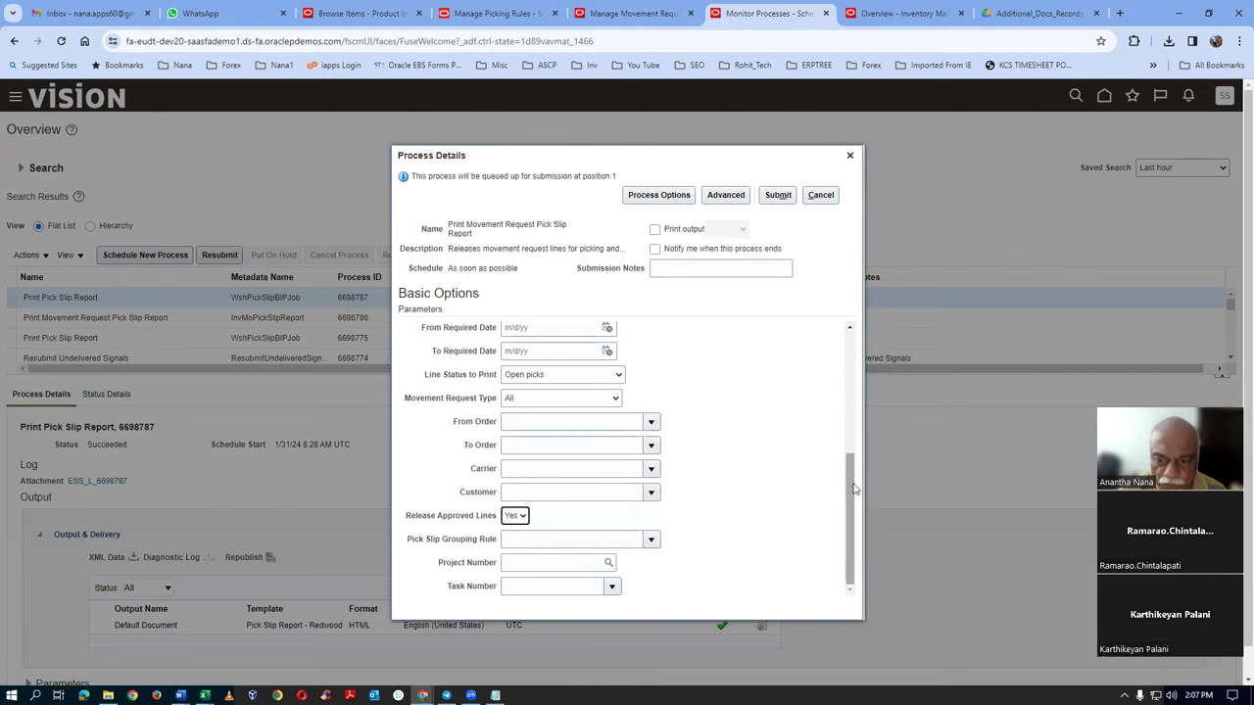
{"action": "left_click_drag", "start_coordinate": [849, 459], "coordinate": [880, 335]}
{"action": "left_click", "coordinate": [779, 195]}
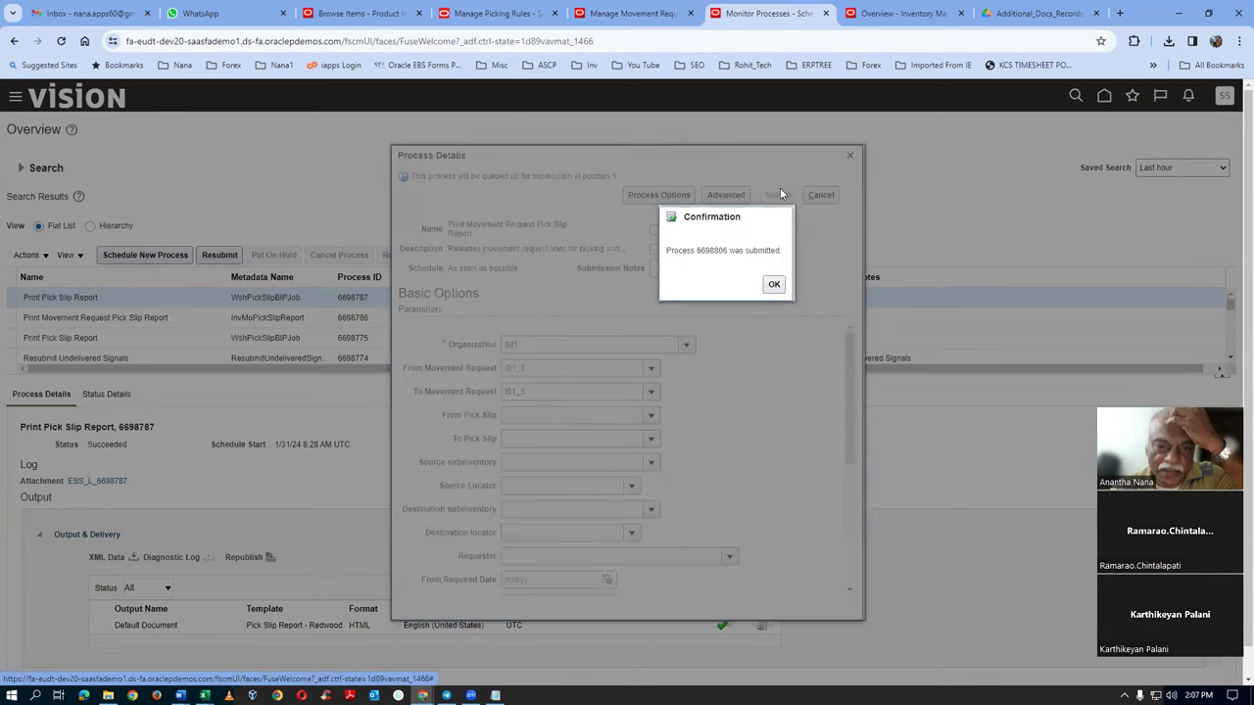
{"action": "left_click", "coordinate": [774, 283]}
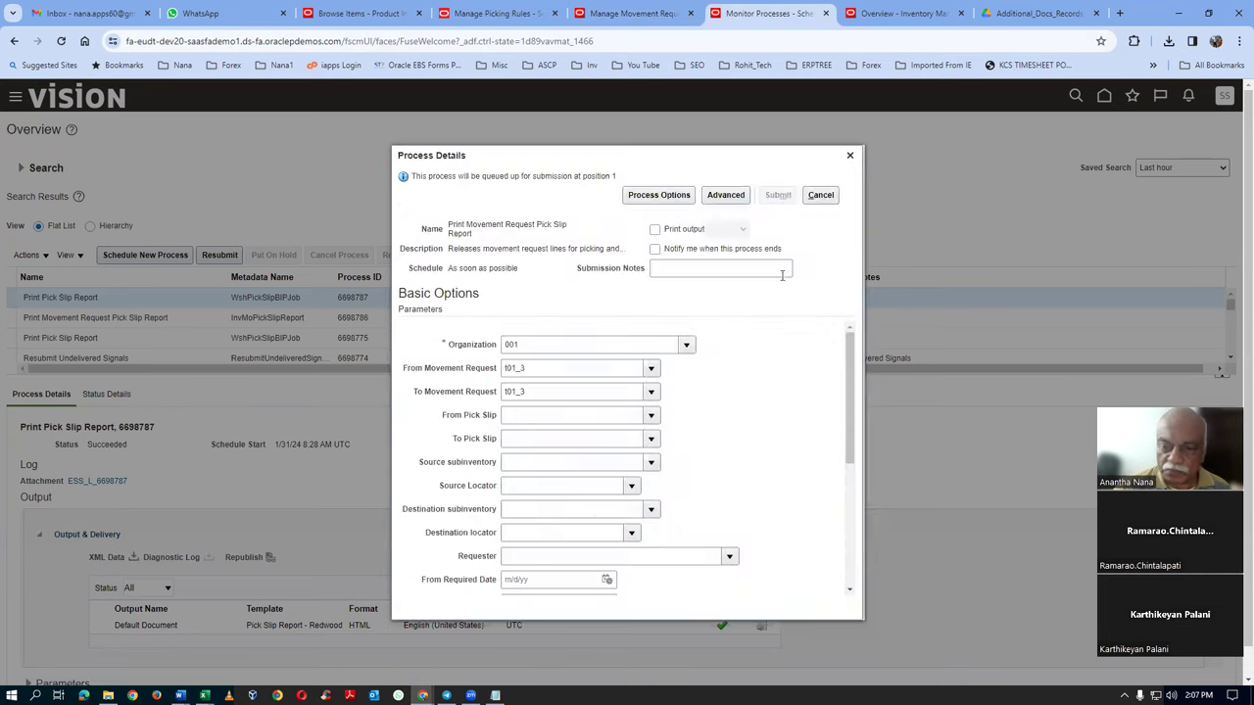
{"action": "left_click", "coordinate": [850, 156]}
Refresh the scheduled process list until the submitted Print Movement Request Pick Slip Report finishes
{"action": "left_click", "coordinate": [509, 255]}
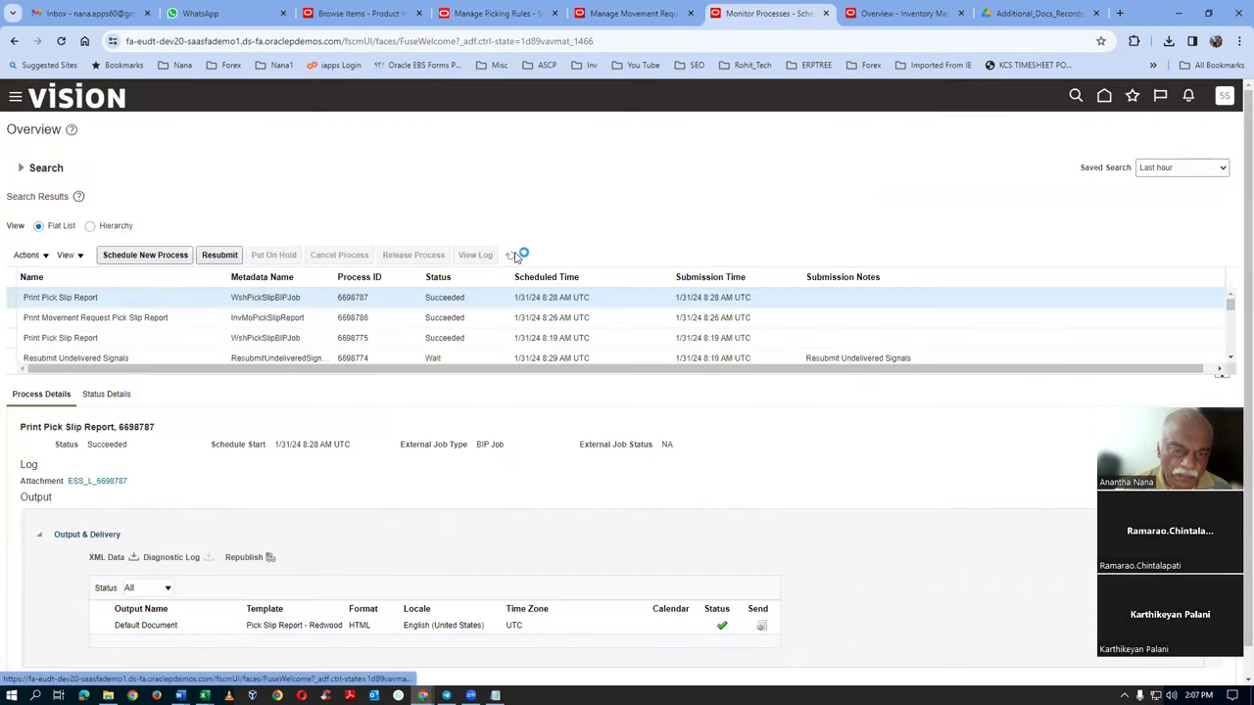
{"action": "left_click", "coordinate": [512, 256]}
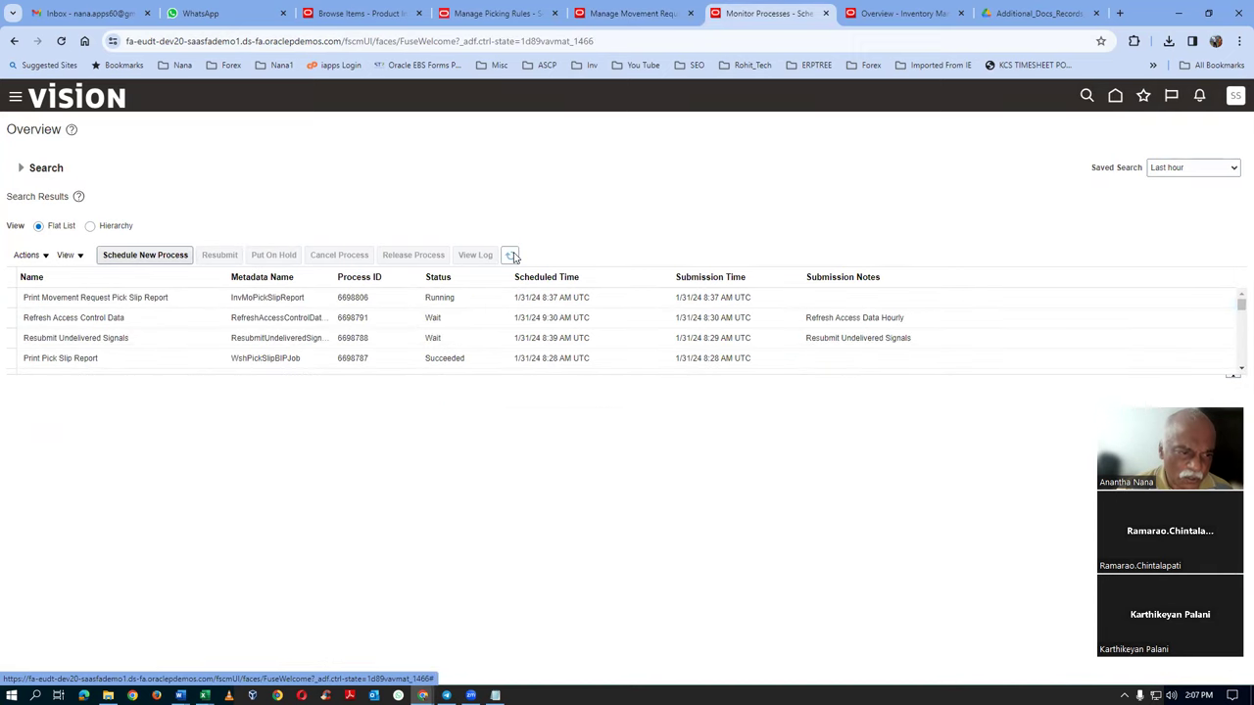
{"action": "left_click", "coordinate": [511, 256]}
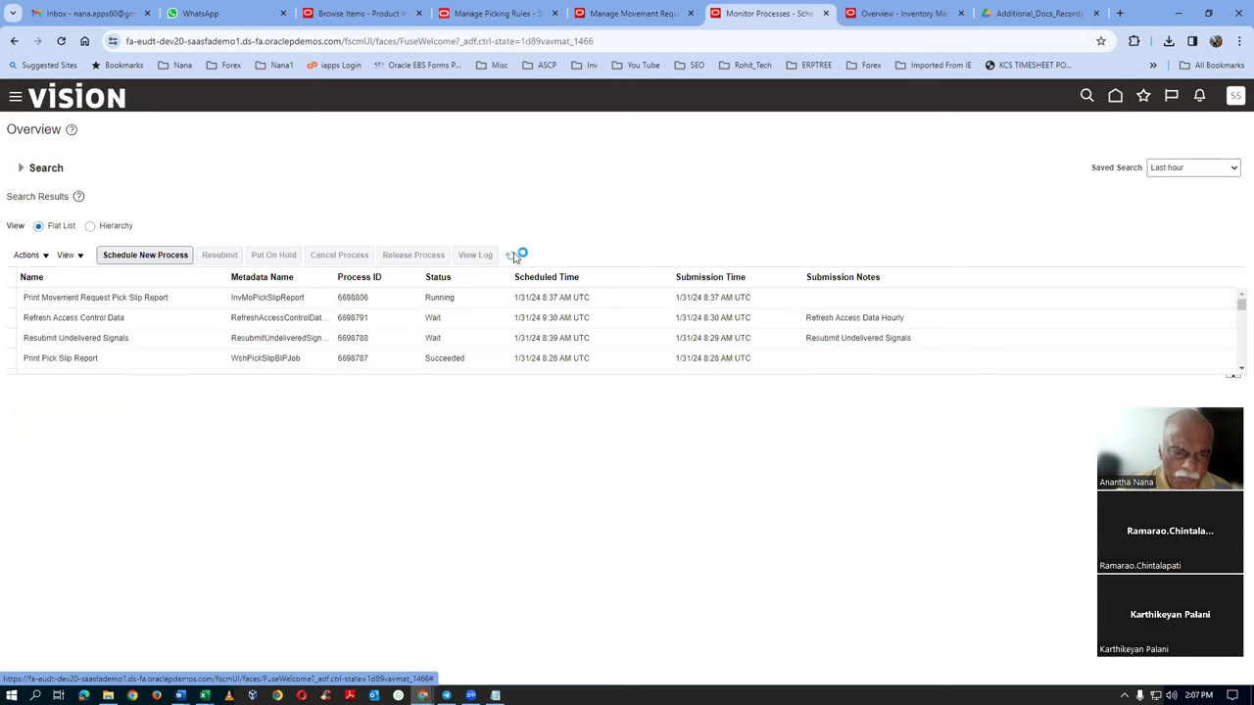
{"action": "left_click", "coordinate": [512, 256]}
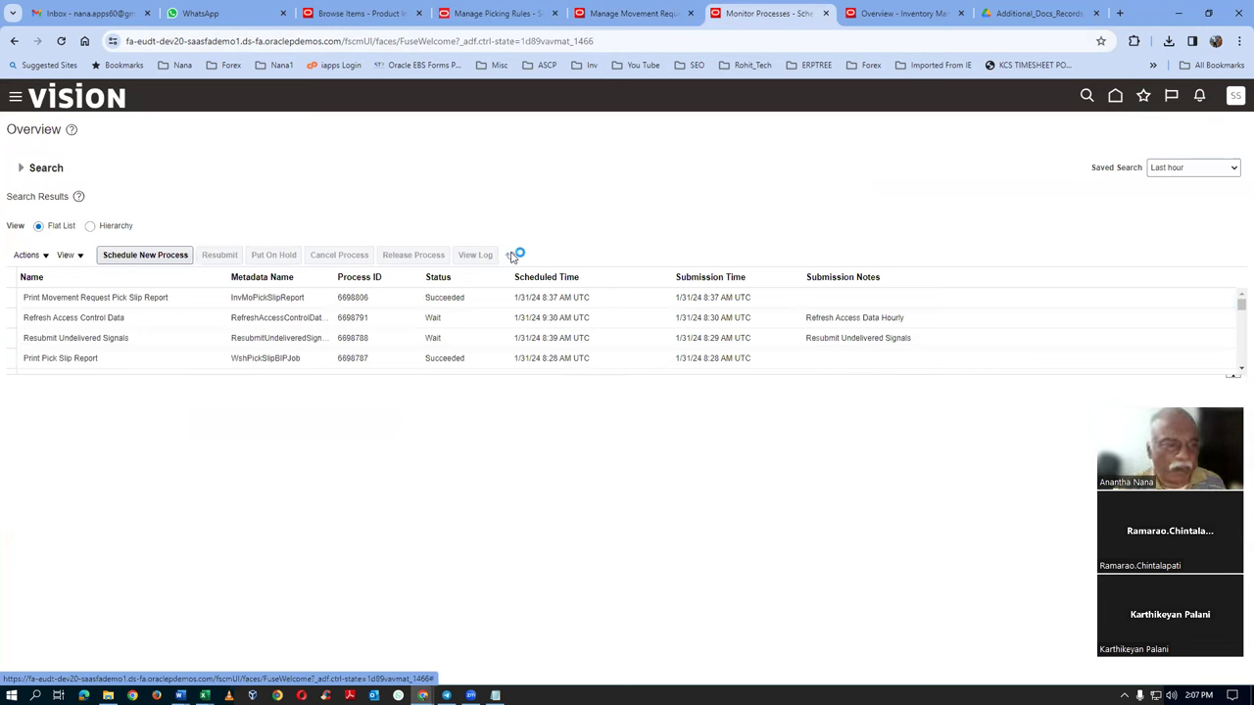
Republish the newest Print Movement Request Pick Slip Report, export it as PDF, and open the downloaded file
{"action": "left_click", "coordinate": [223, 303]}
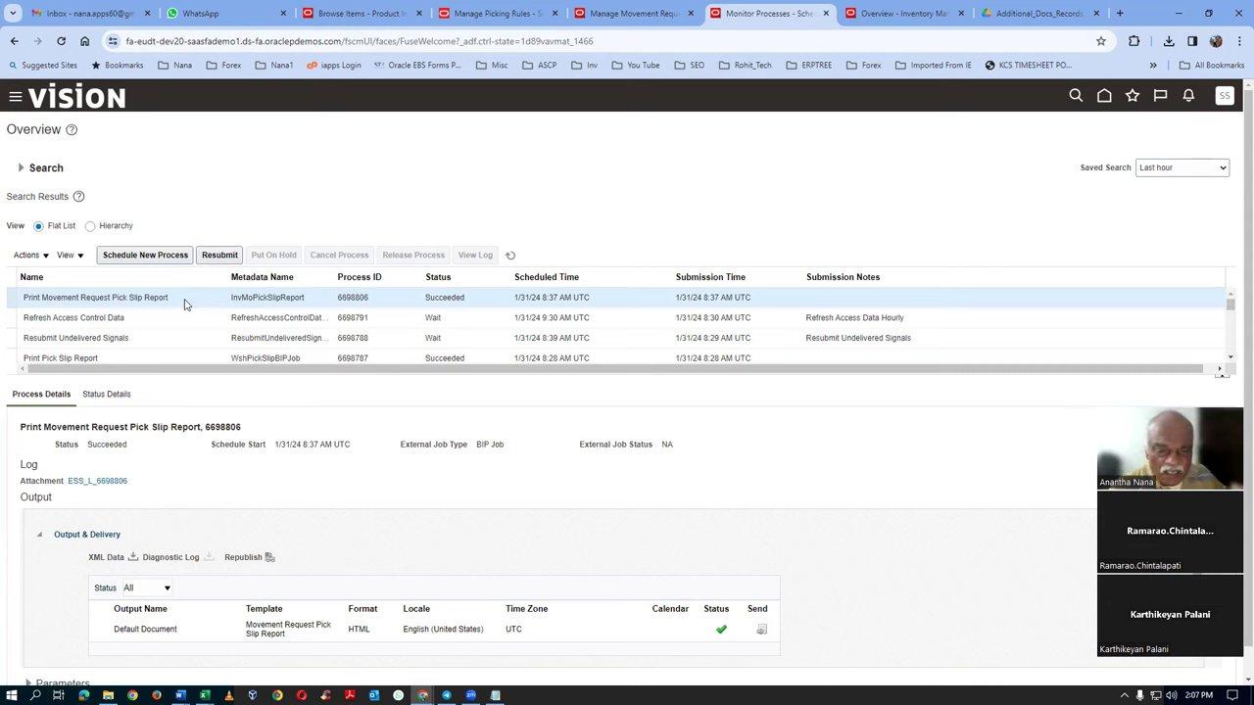
{"action": "left_click", "coordinate": [269, 557]}
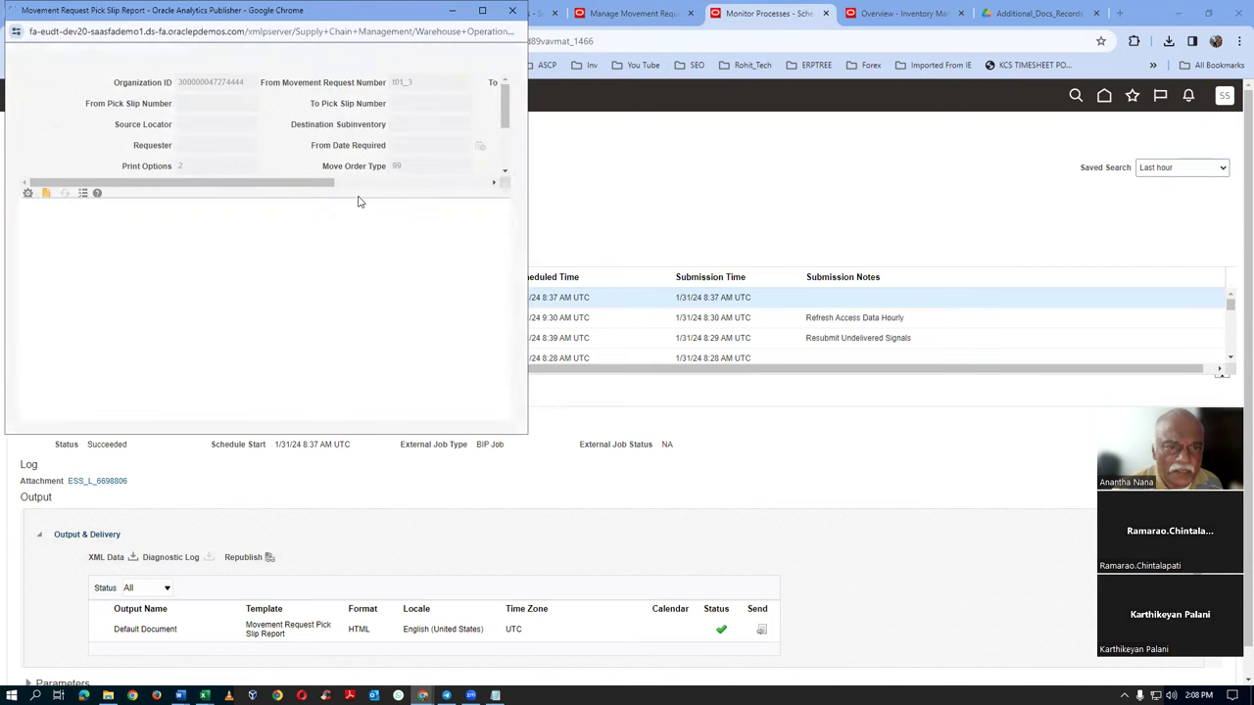
{"action": "left_click", "coordinate": [476, 207]}
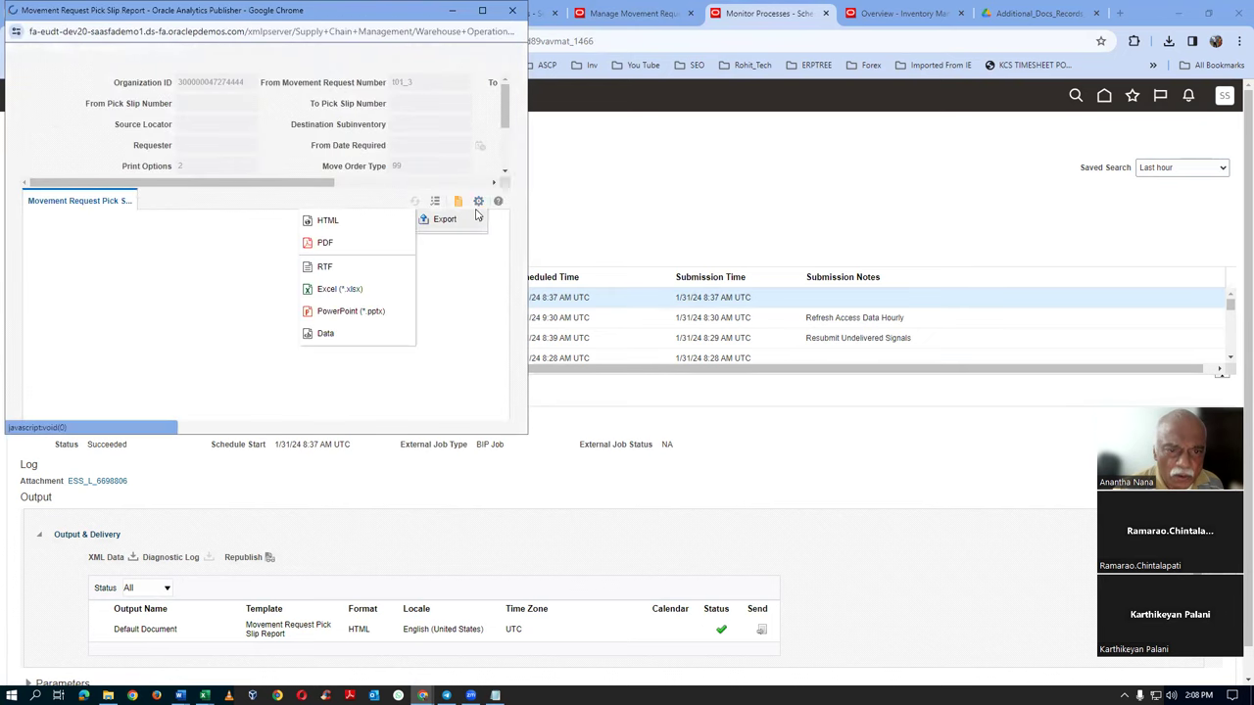
{"action": "left_click", "coordinate": [324, 243]}
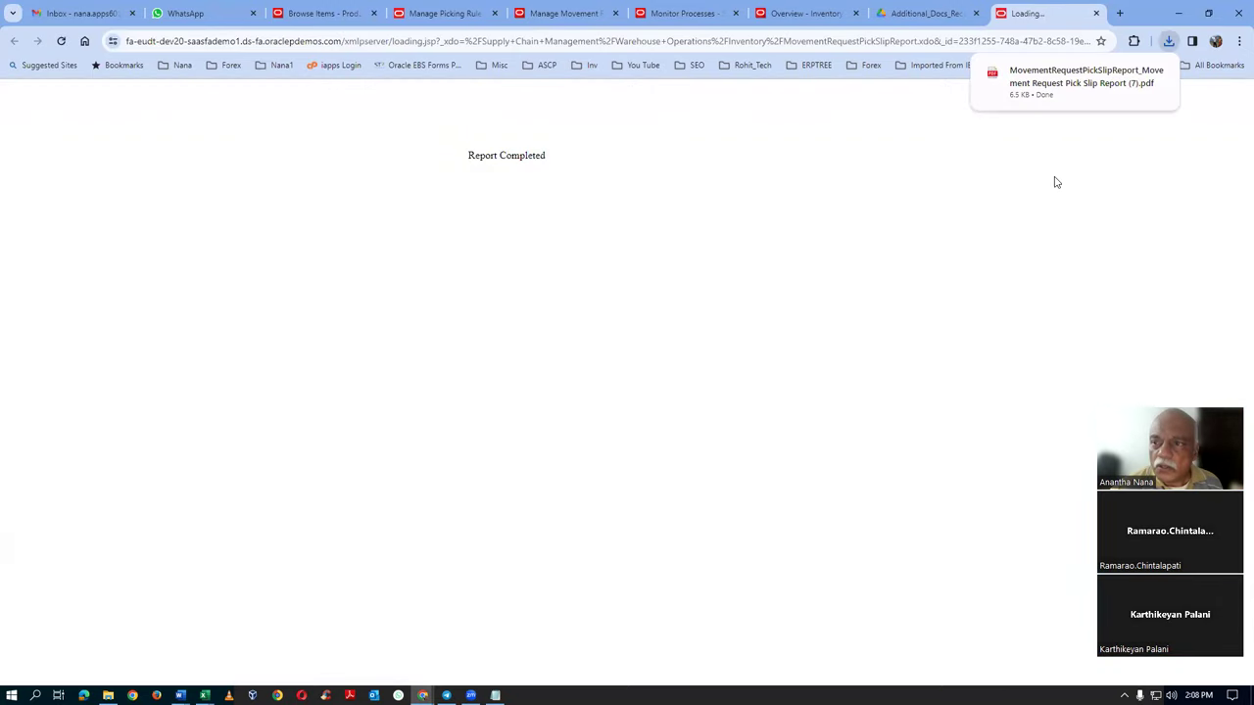
{"action": "left_click", "coordinate": [1072, 79]}
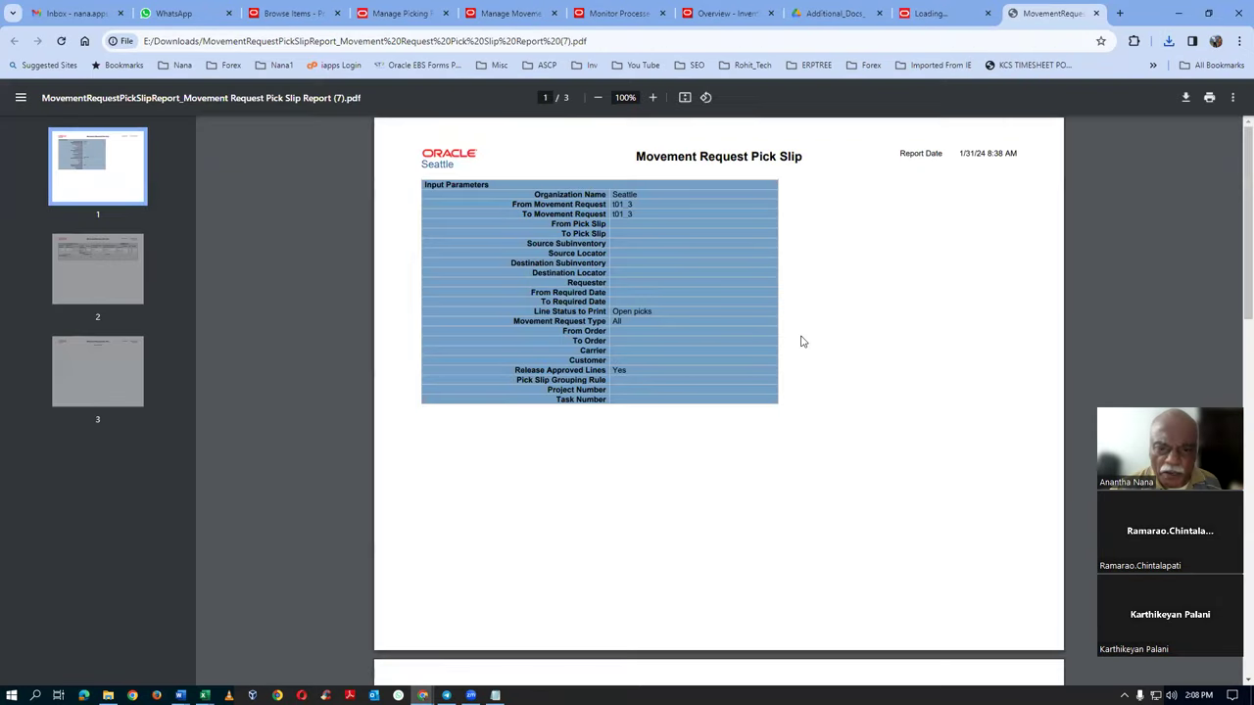
Examine the picked lots and their lot quantities for movement request t01_3 in the pick slip PDF
{"action": "scroll", "coordinate": [801, 342], "scroll_direction": "down", "scroll_amount": 5}
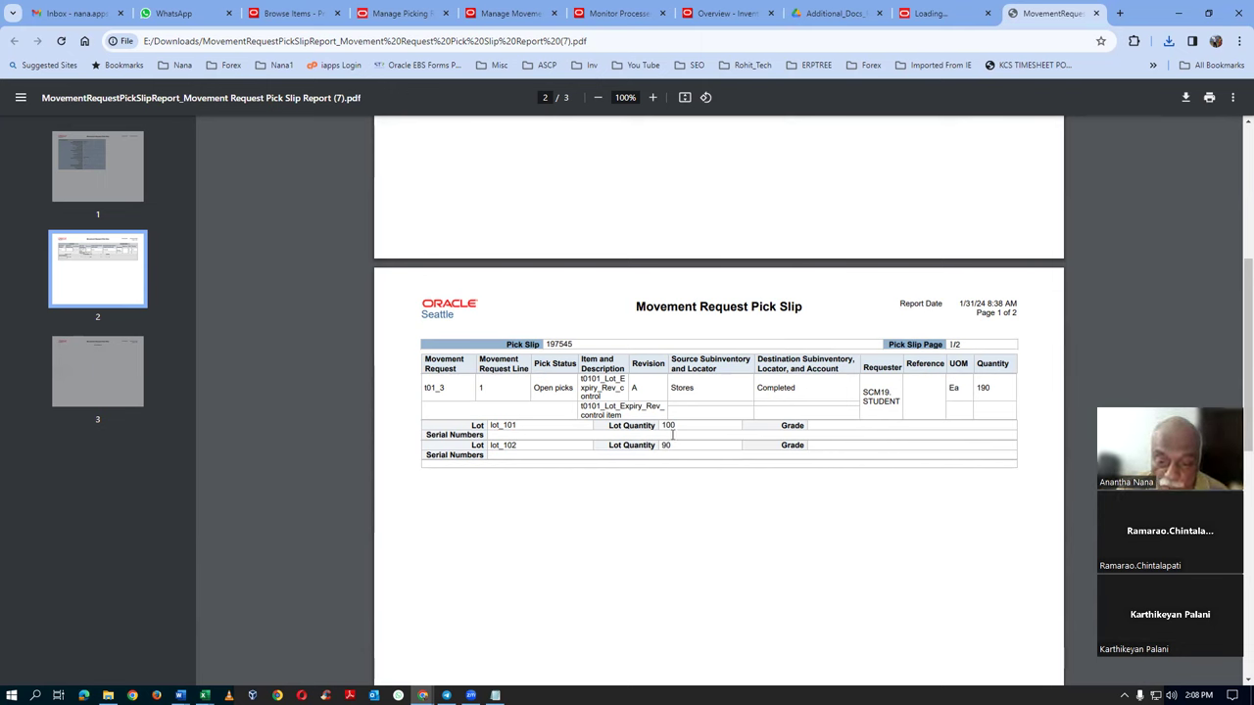
{"action": "mouse_move", "coordinate": [516, 425]}
{"action": "left_mouse_down"}
{"action": "mouse_move", "coordinate": [498, 425]}
{"action": "mouse_move", "coordinate": [513, 446]}
{"action": "left_mouse_up"}
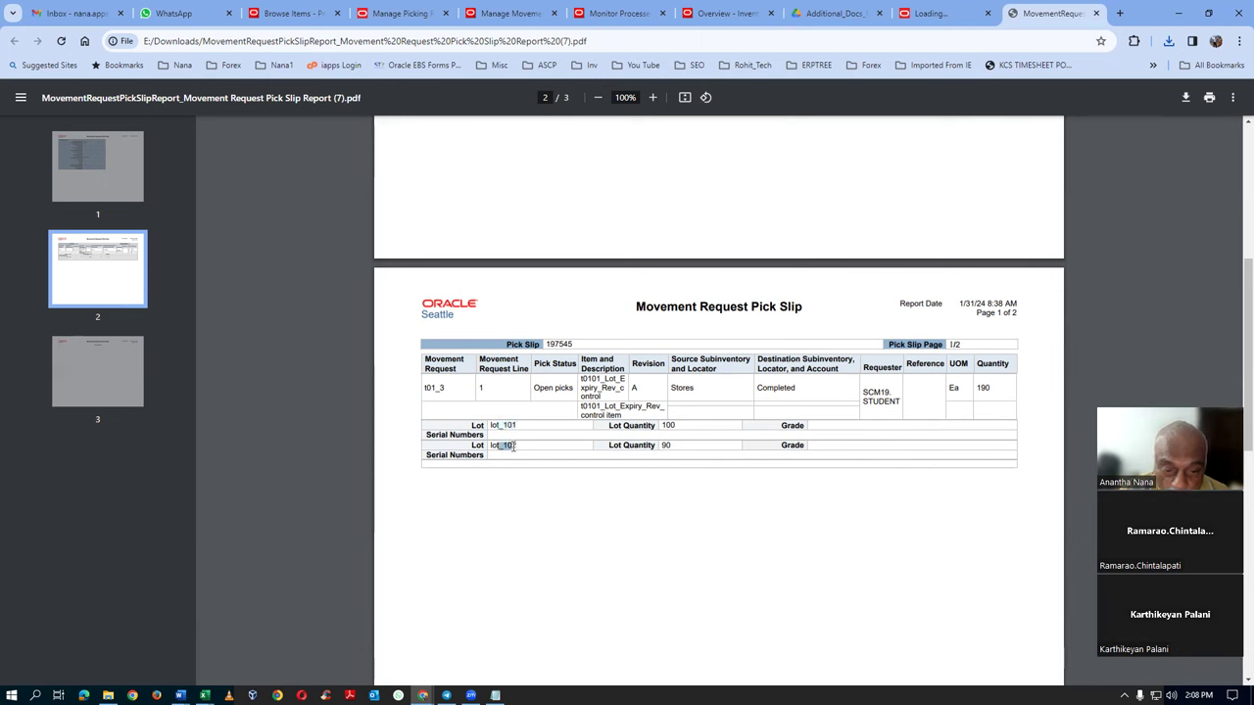
{"action": "left_click", "coordinate": [664, 446]}
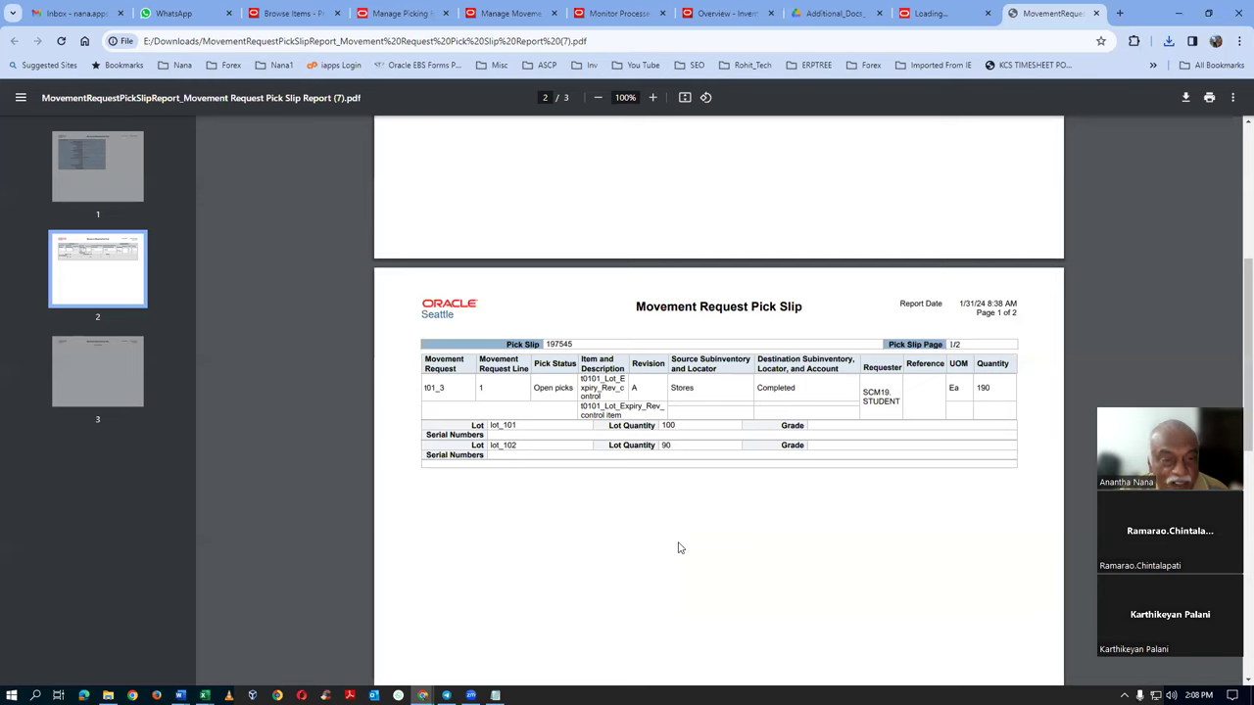
Switch to the 12_Lot_Revision_Exercise workbook in Excel and review the revisions, lots and quantities for the item
{"action": "key", "text": "alt+Tab"}
{"action": "key", "text": "alt+Tab"}
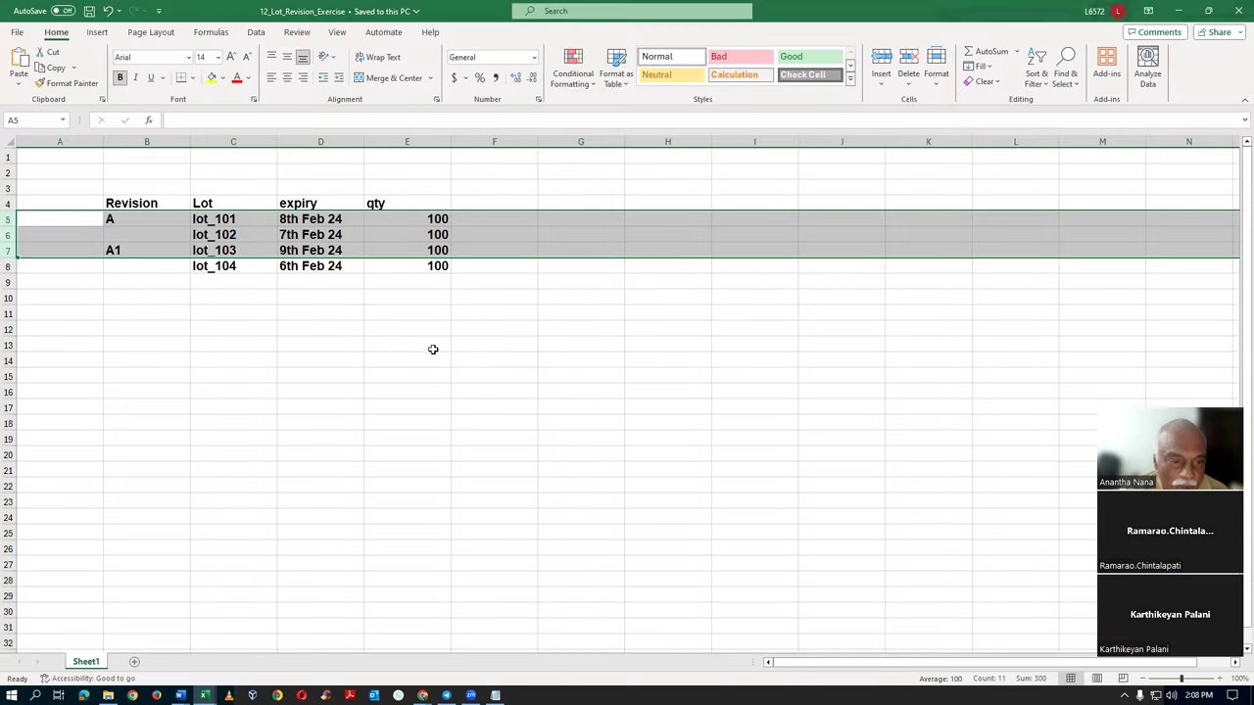
{"action": "left_click", "coordinate": [416, 338]}
{"action": "left_click", "coordinate": [127, 220]}
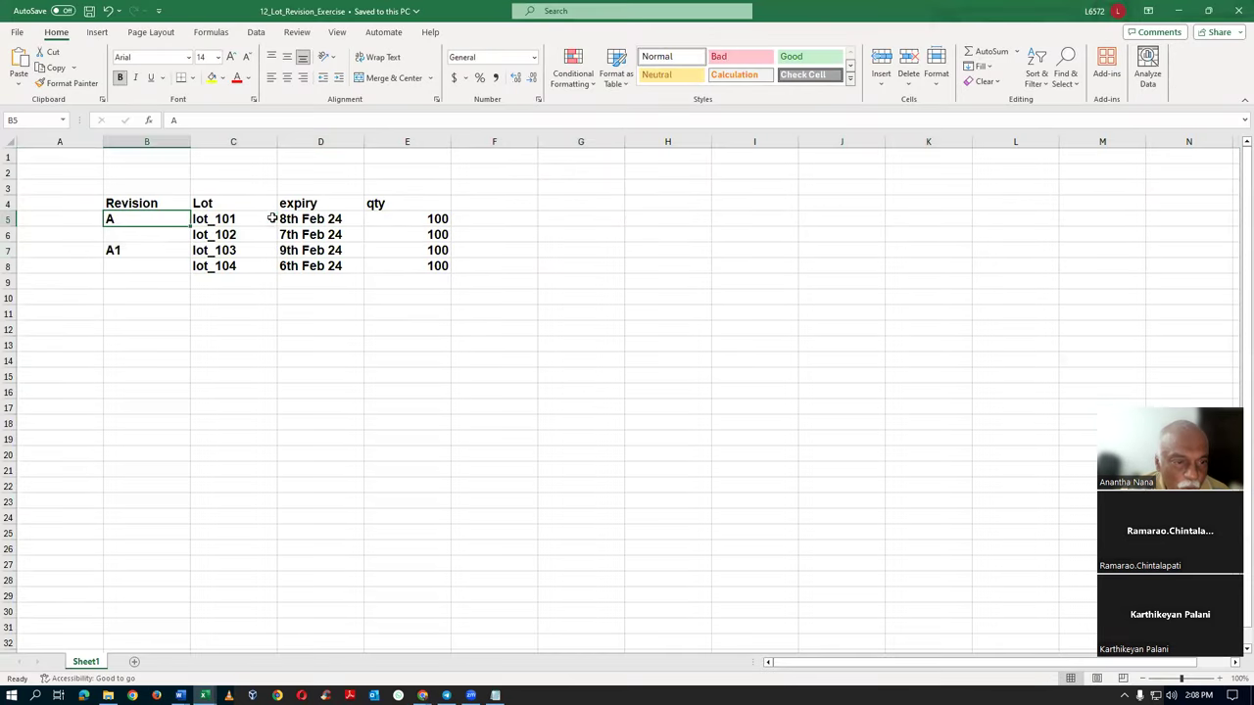
{"action": "left_click", "coordinate": [270, 220]}
{"action": "left_click", "coordinate": [252, 240]}
{"action": "left_click", "coordinate": [235, 425]}
{"action": "left_click", "coordinate": [129, 202]}
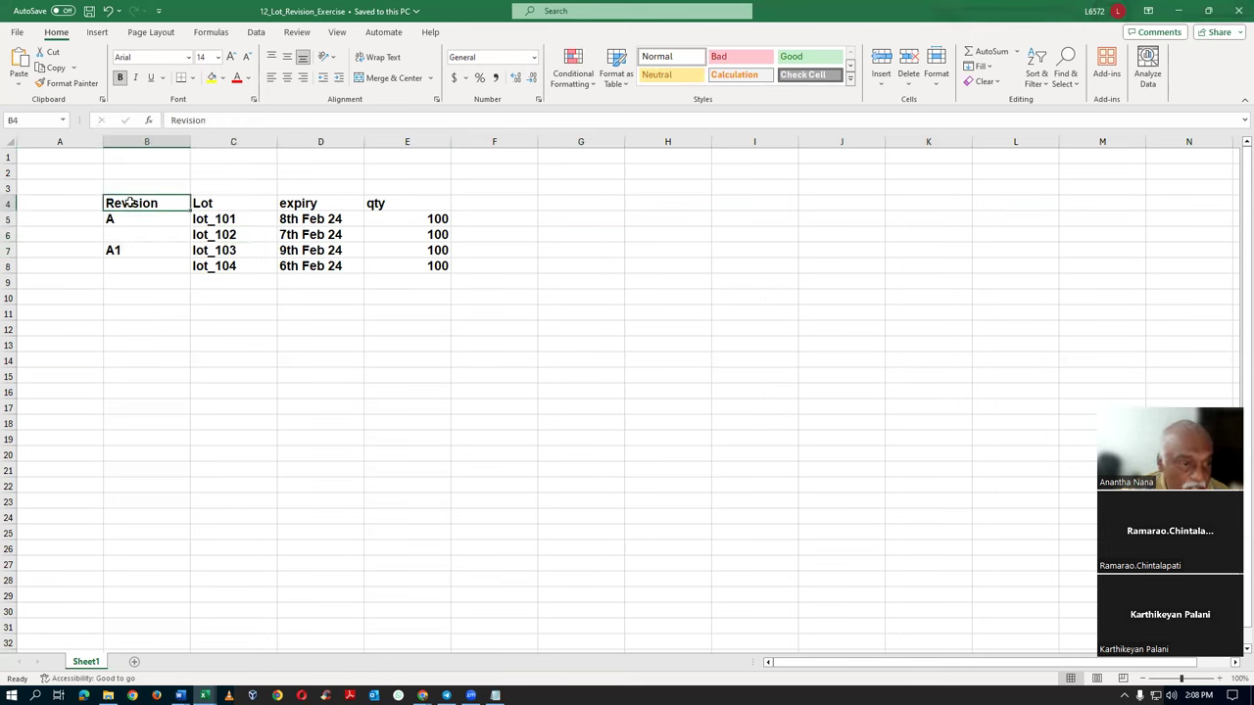
{"action": "left_click_drag", "start_coordinate": [130, 203], "coordinate": [146, 246]}
{"action": "left_click", "coordinate": [201, 315]}
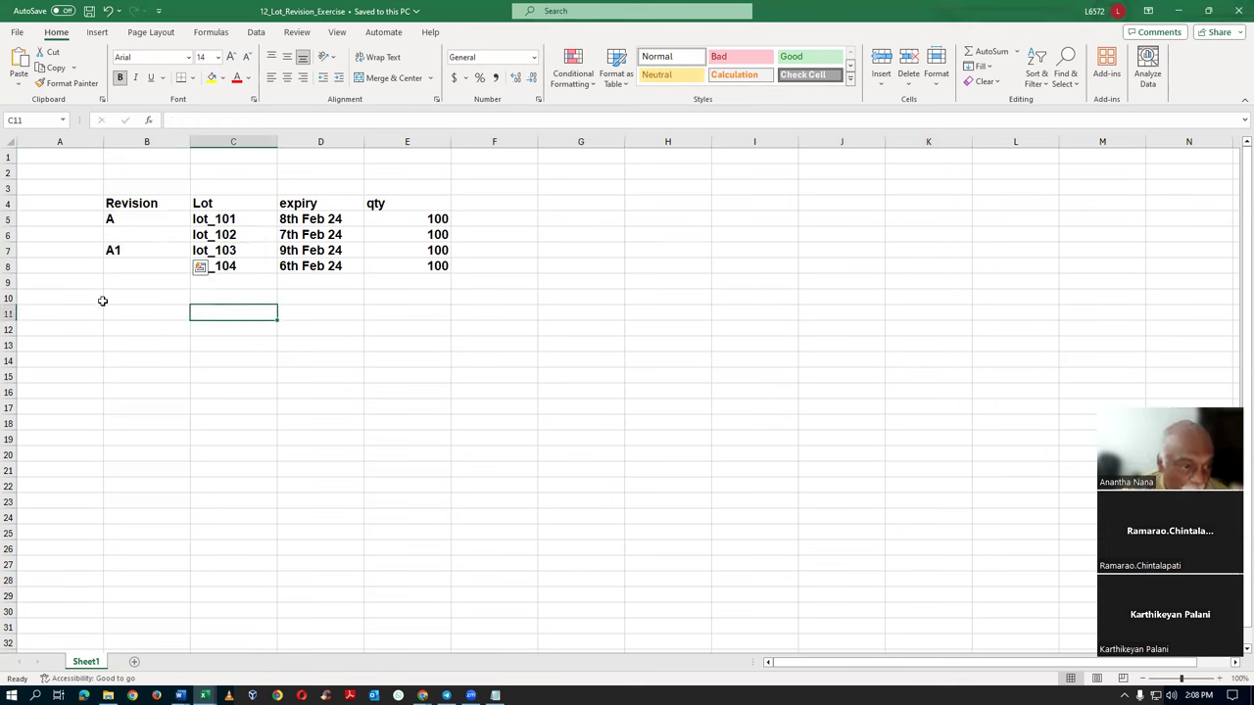
{"action": "left_click", "coordinate": [10, 251]}
{"action": "left_click", "coordinate": [411, 376]}
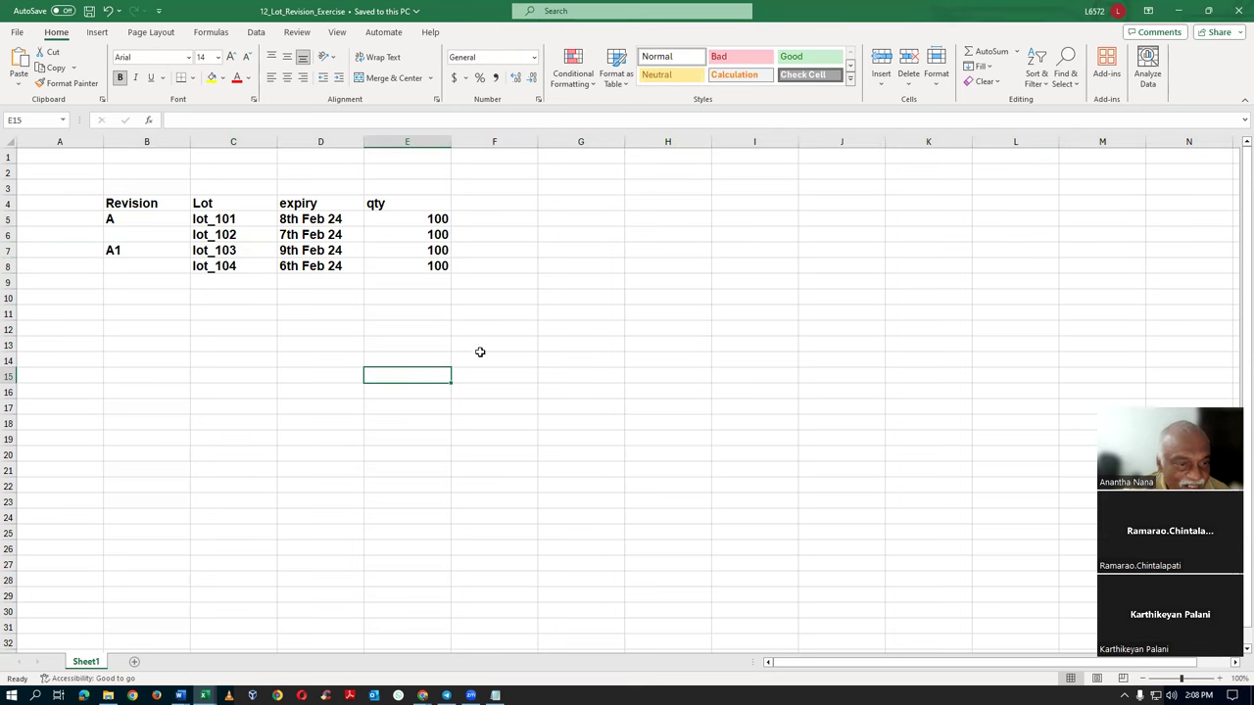
{"action": "left_click", "coordinate": [386, 220]}
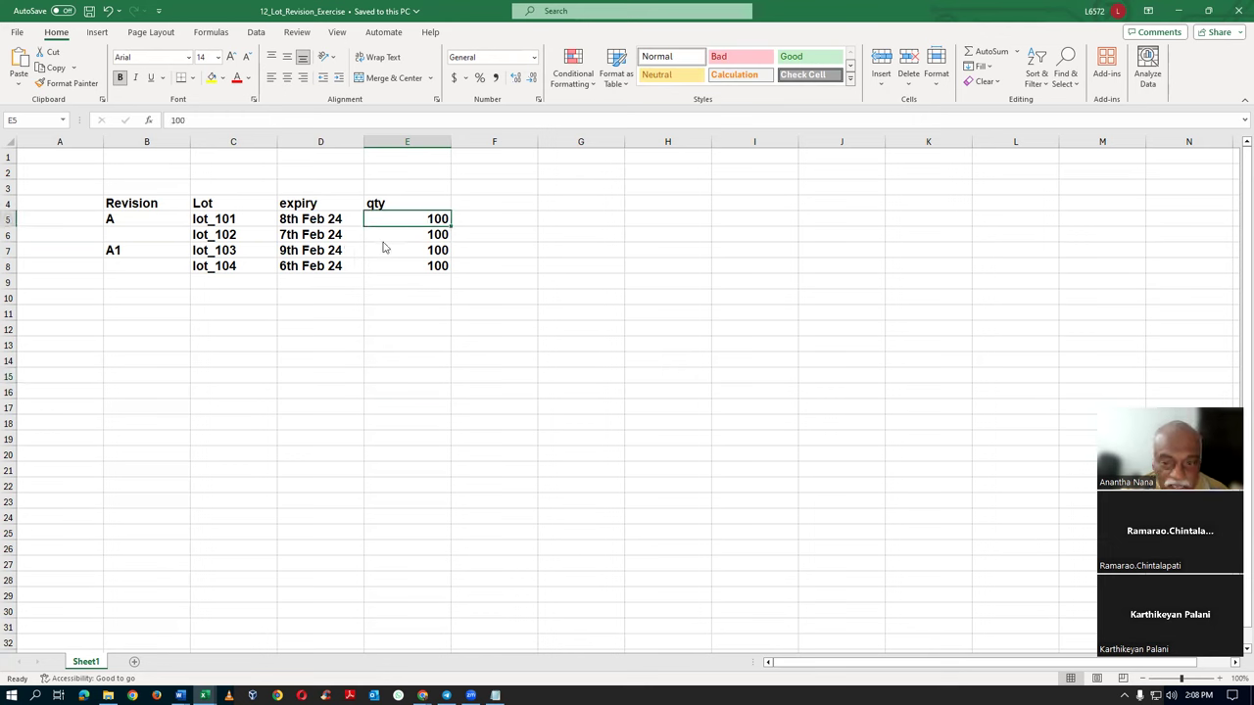
Compare the pick slip with the workbook's lot, expiry and revision rows, and return to the pick slip's revision value
{"action": "key", "text": "alt+Tab"}
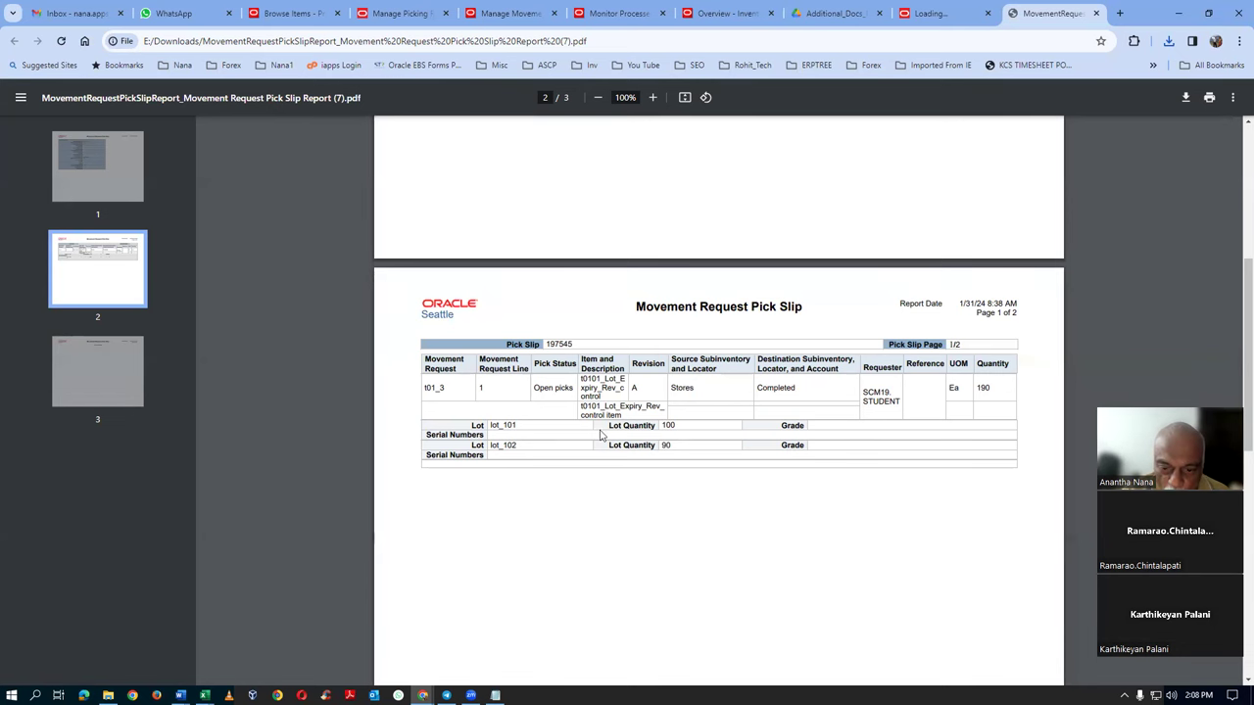
{"action": "key", "text": "alt+Tab"}
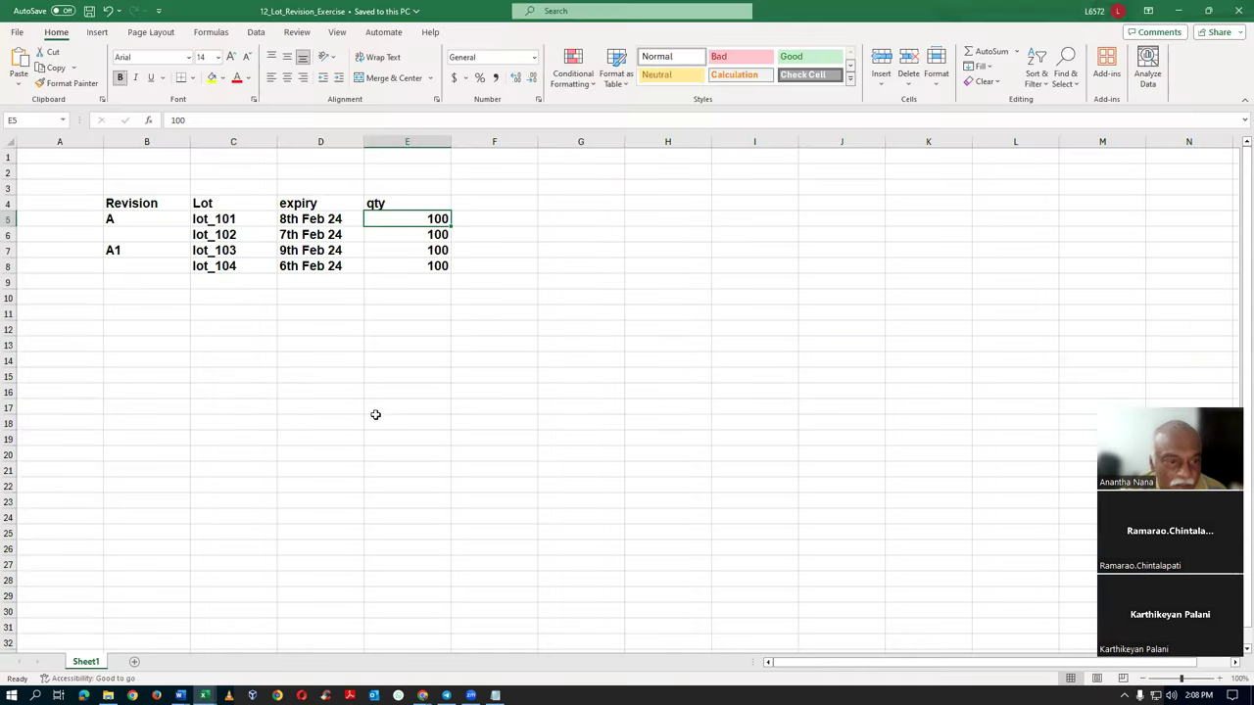
{"action": "left_click", "coordinate": [249, 216]}
{"action": "left_click", "coordinate": [251, 235]}
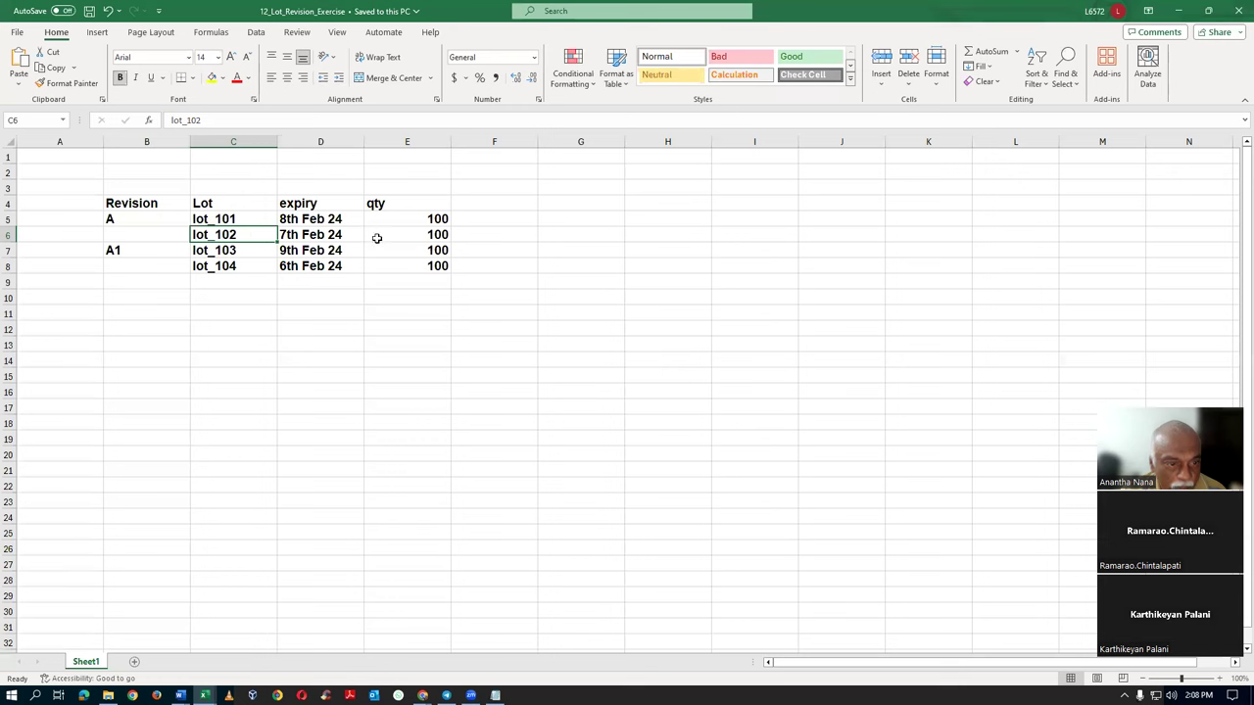
{"action": "left_click", "coordinate": [347, 239]}
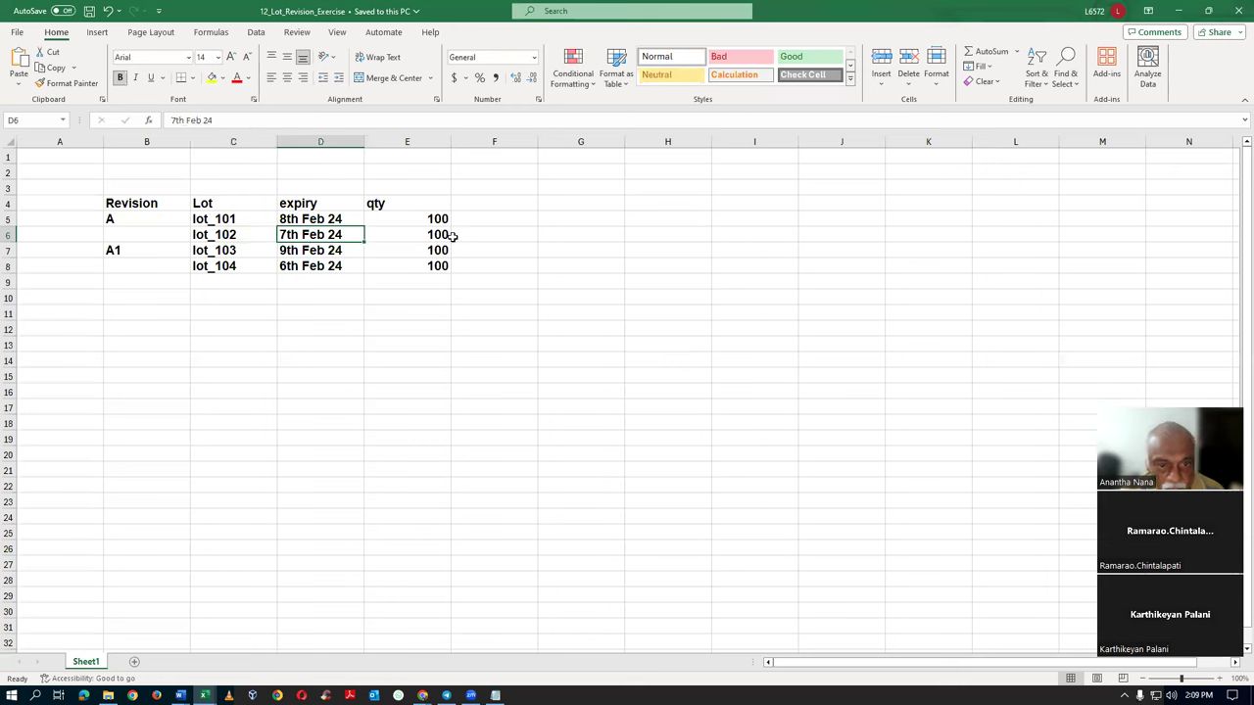
{"action": "left_click", "coordinate": [8, 250]}
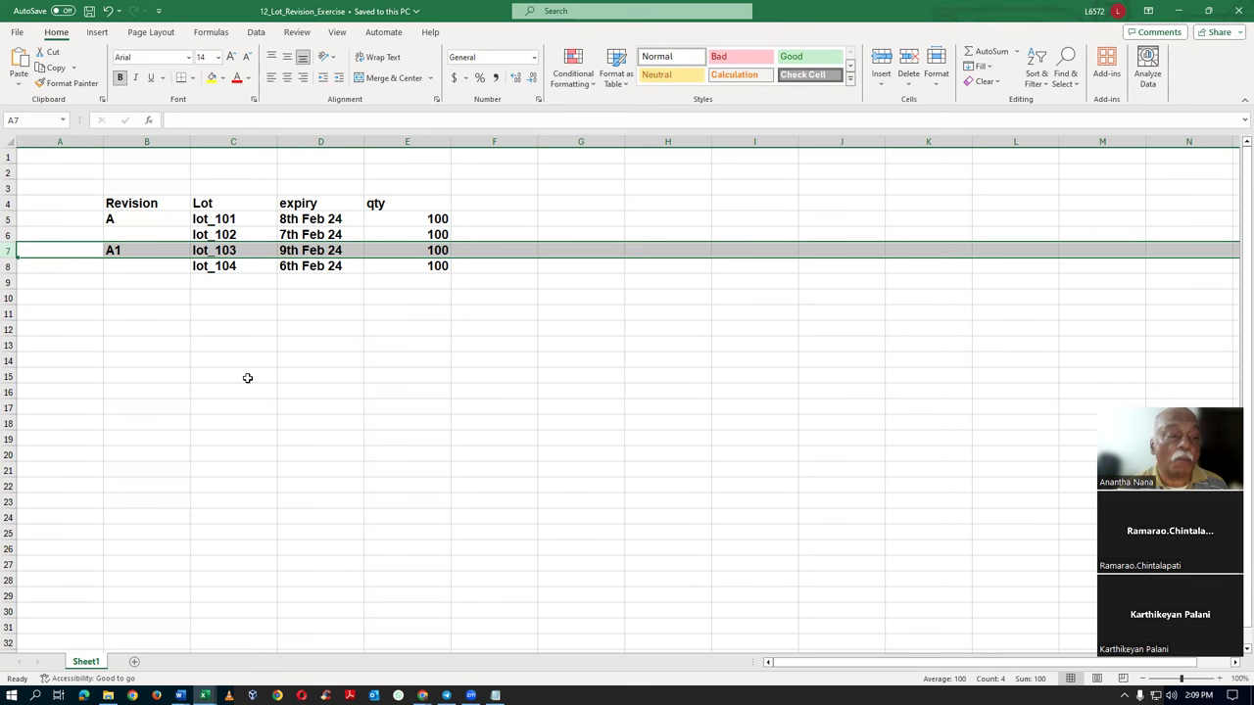
{"action": "left_click", "coordinate": [151, 225]}
{"action": "left_click", "coordinate": [166, 251]}
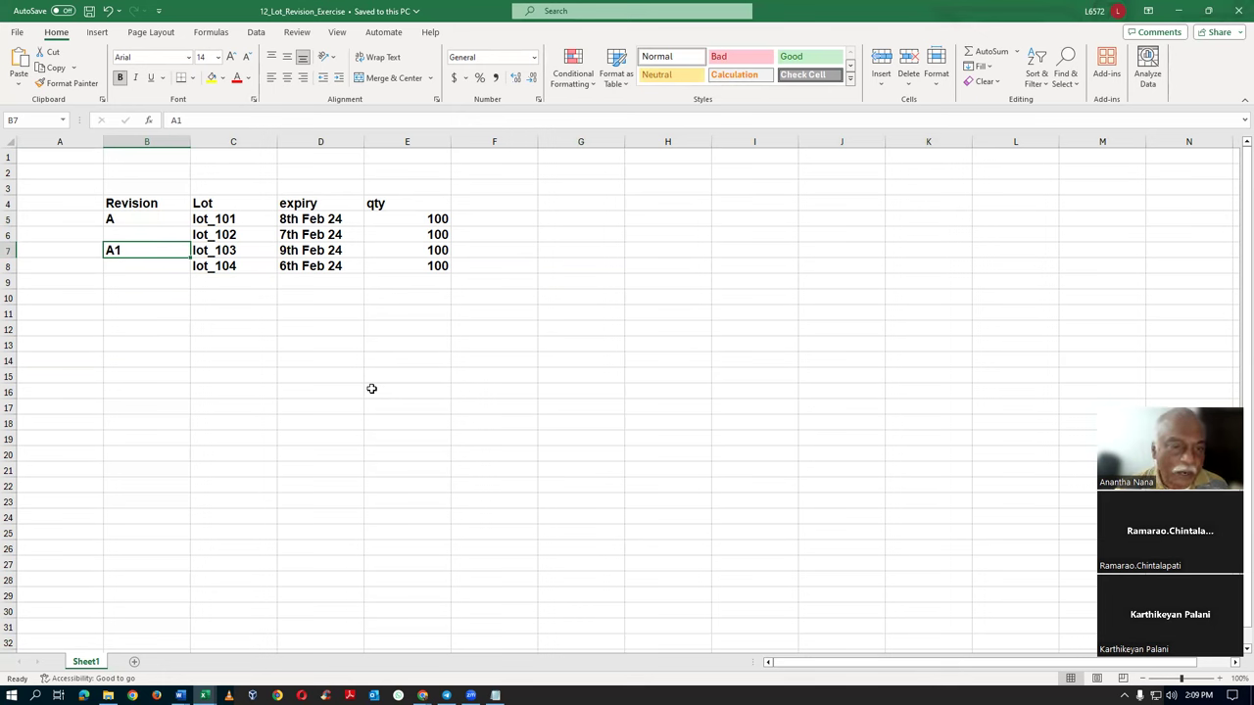
{"action": "key", "text": "alt+Tab"}
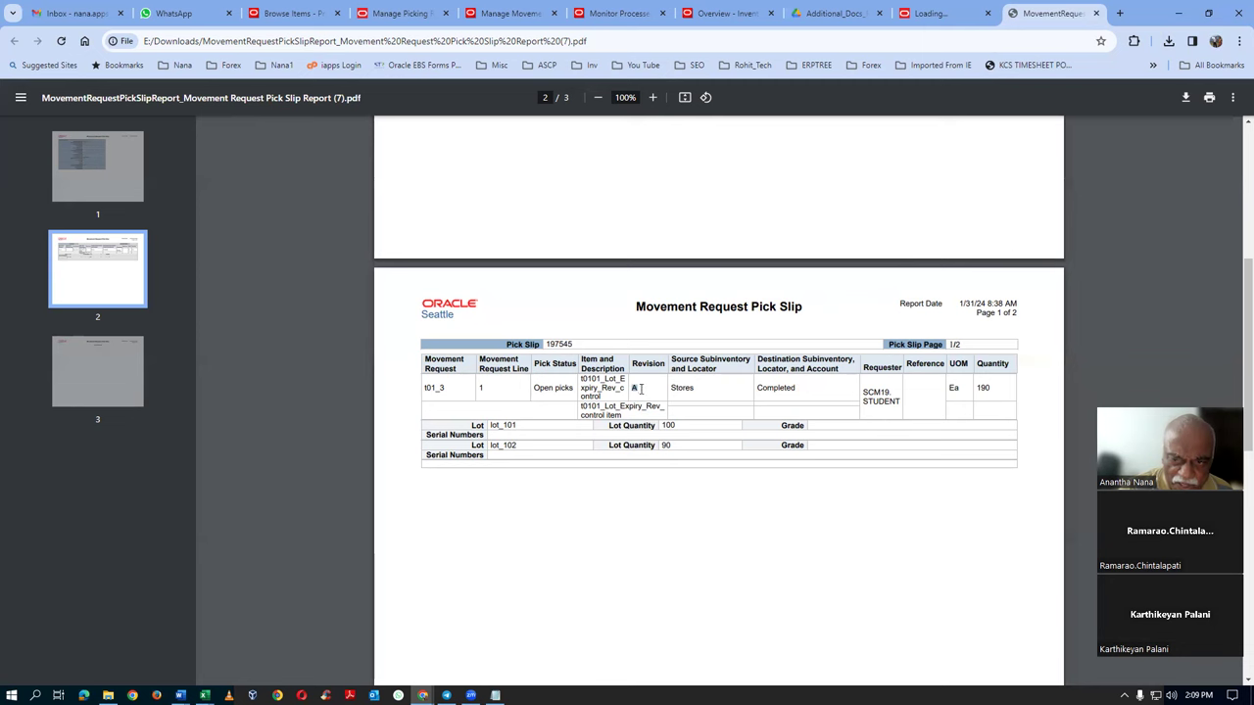
Close the pick slip PDF and report completion pages, and review the t01_picking_rule sort criteria in Manage Picking Rules
{"action": "left_click", "coordinate": [1096, 14]}
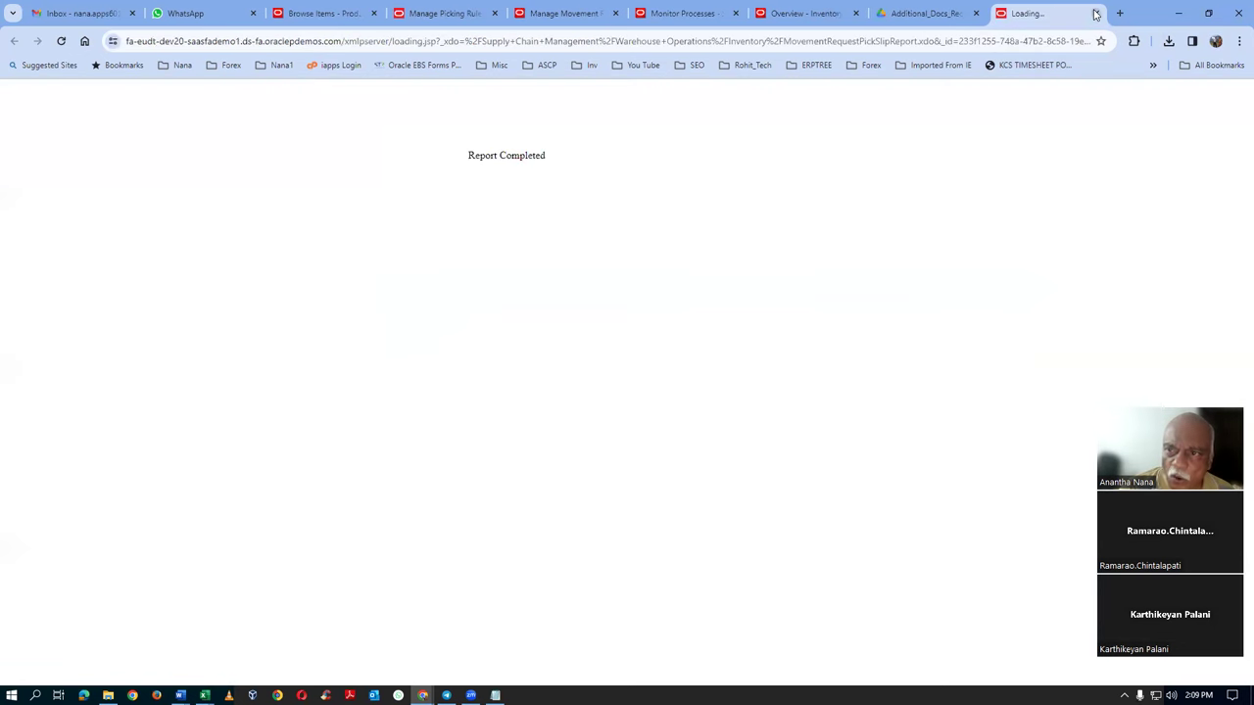
{"action": "left_click", "coordinate": [1096, 14]}
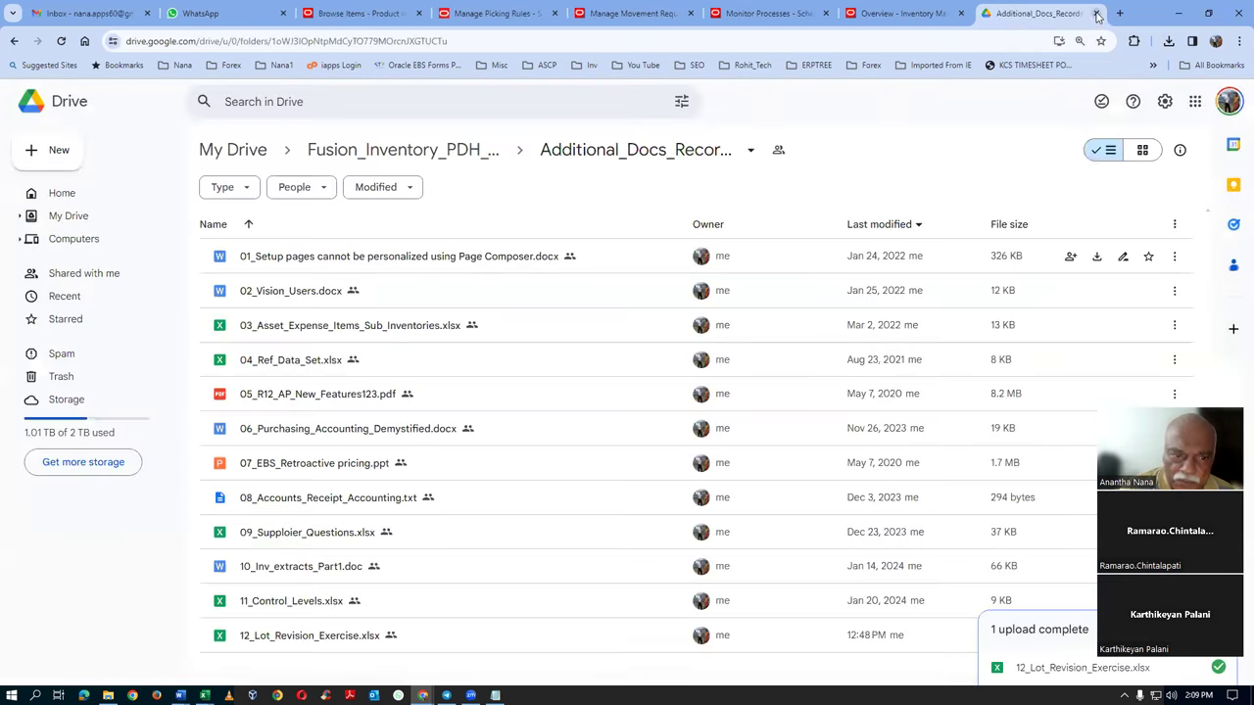
{"action": "left_click", "coordinate": [884, 15]}
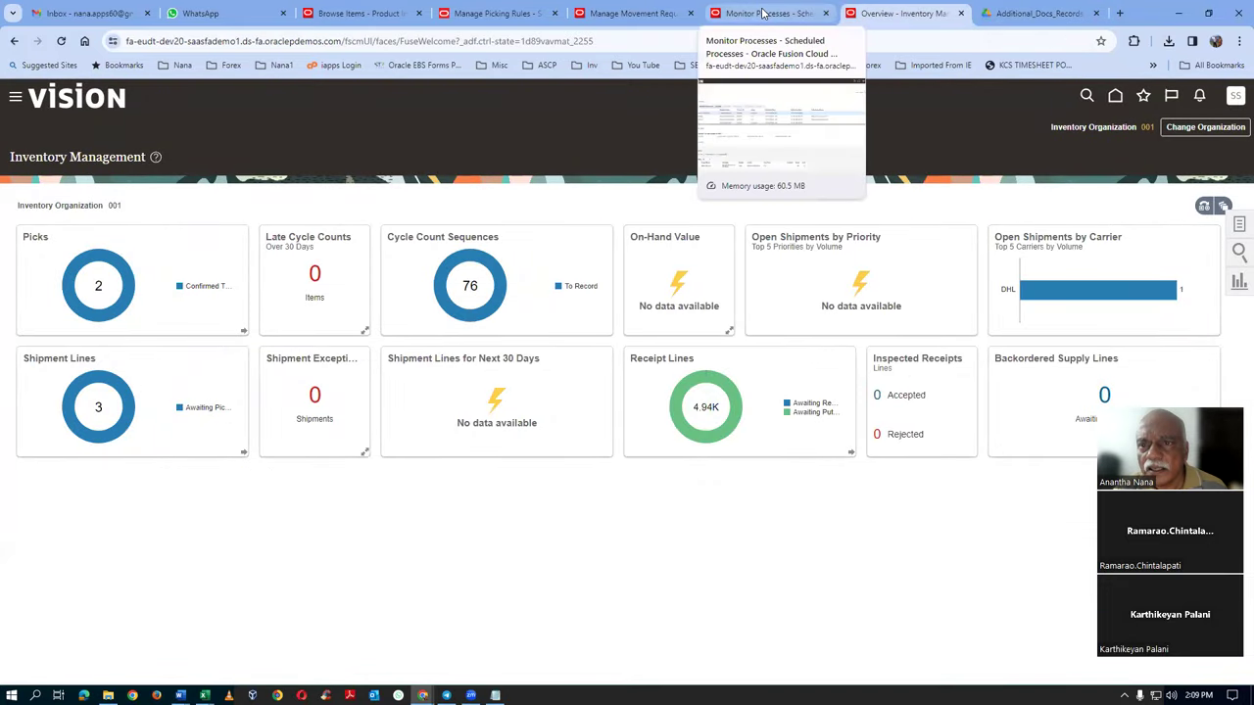
{"action": "left_click", "coordinate": [501, 14]}
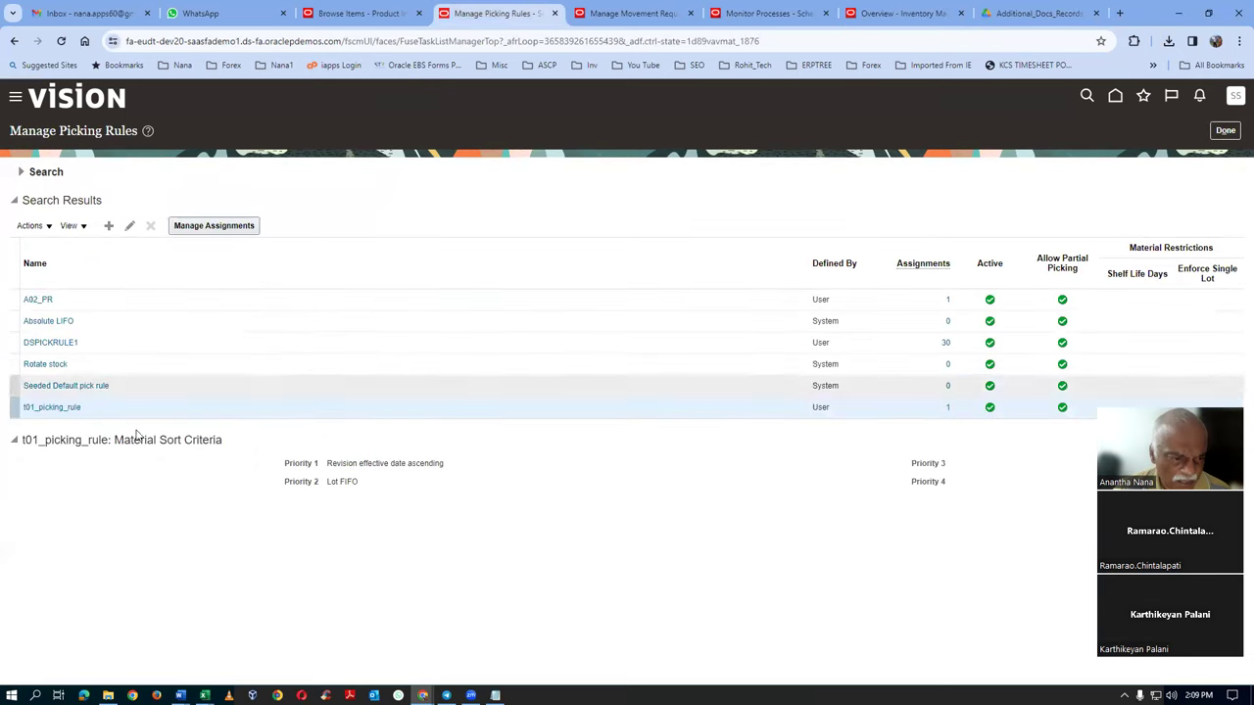
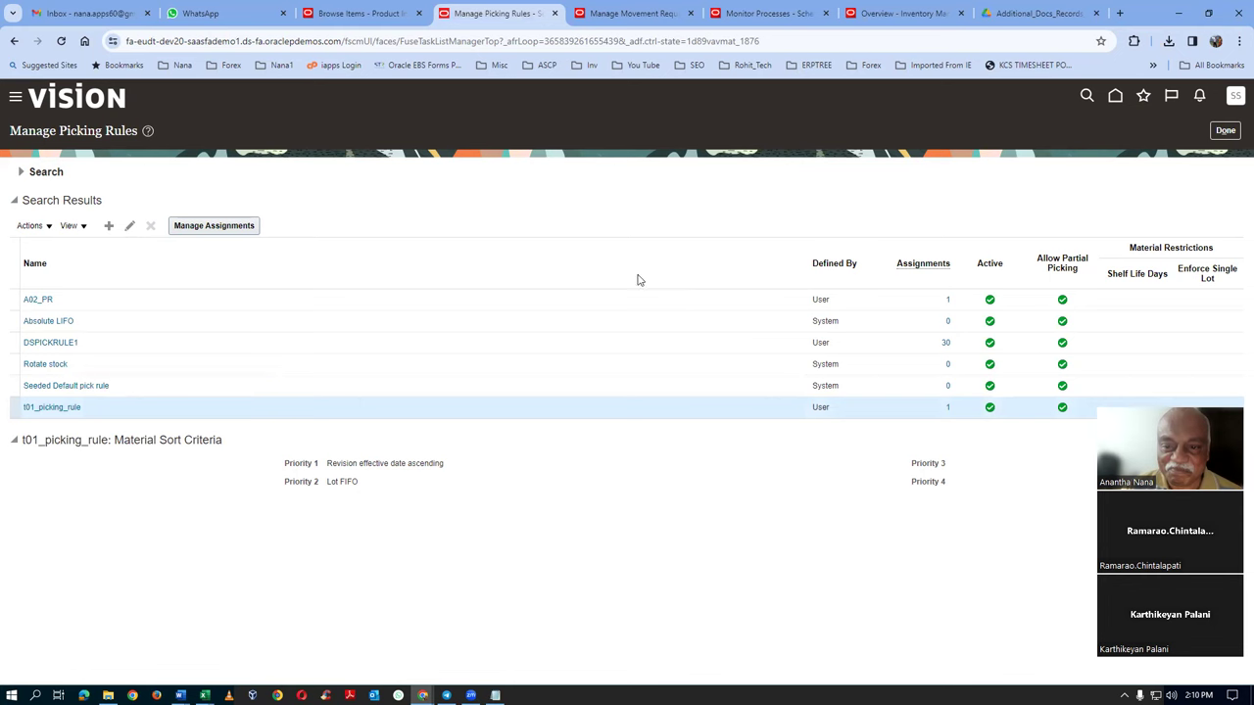
Compare the material sort criteria of the other picking rules in the list, and return to t01_picking_rule
{"action": "left_click", "coordinate": [653, 219]}
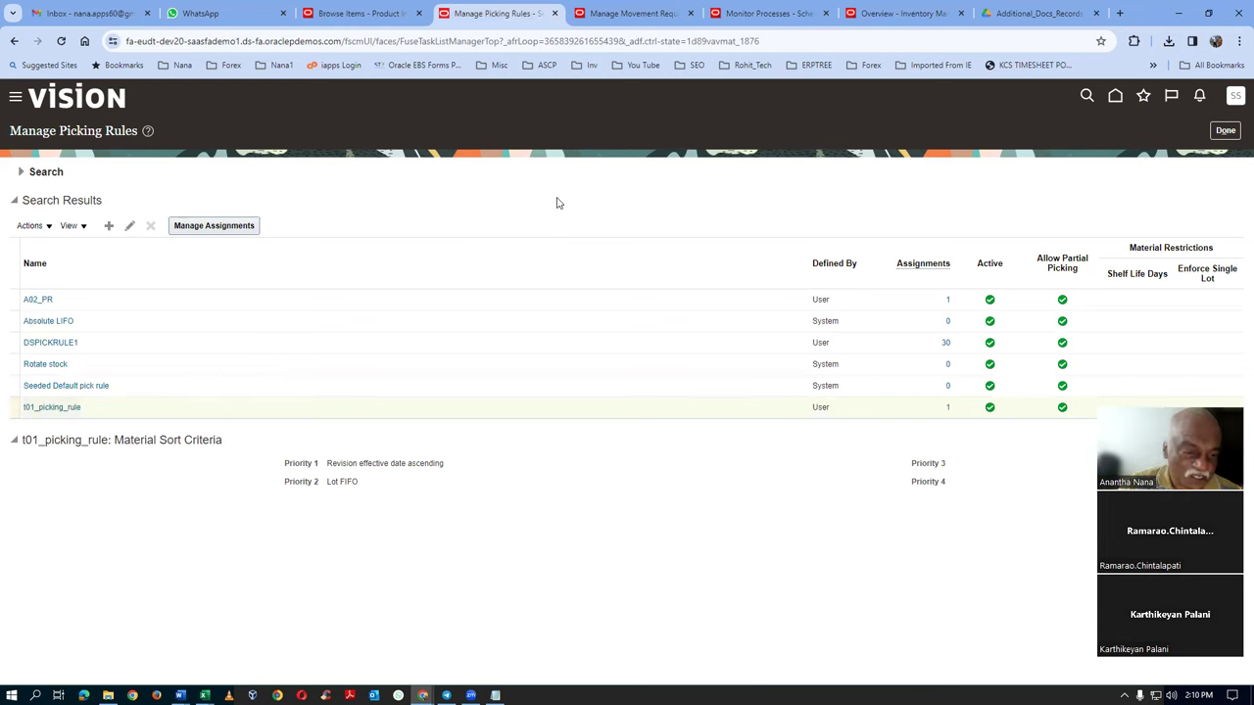
{"action": "left_click", "coordinate": [500, 304]}
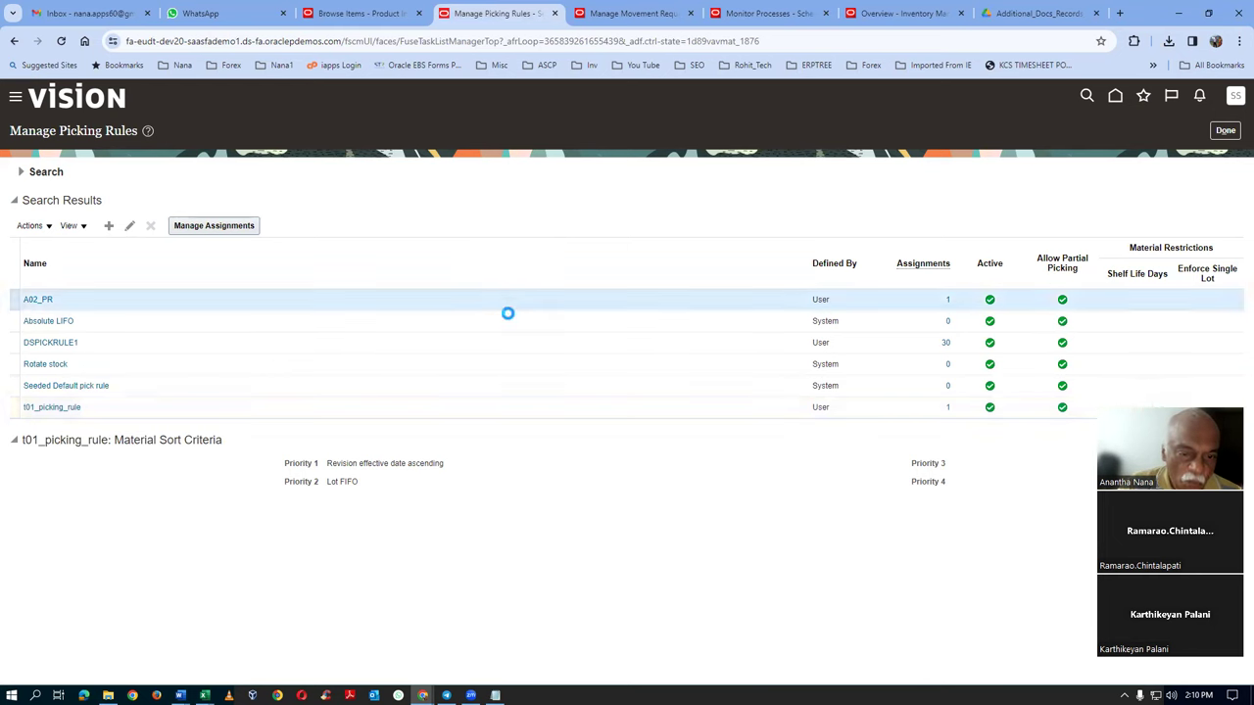
{"action": "left_click", "coordinate": [510, 321]}
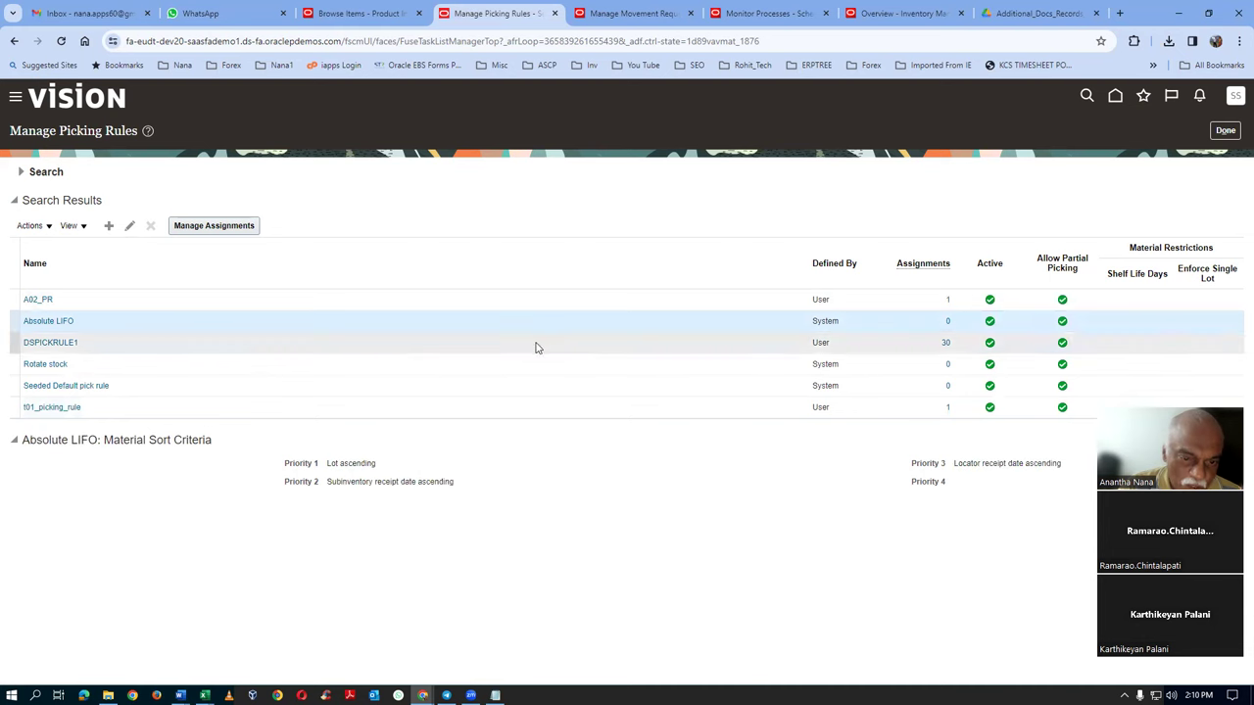
{"action": "left_click", "coordinate": [538, 347]}
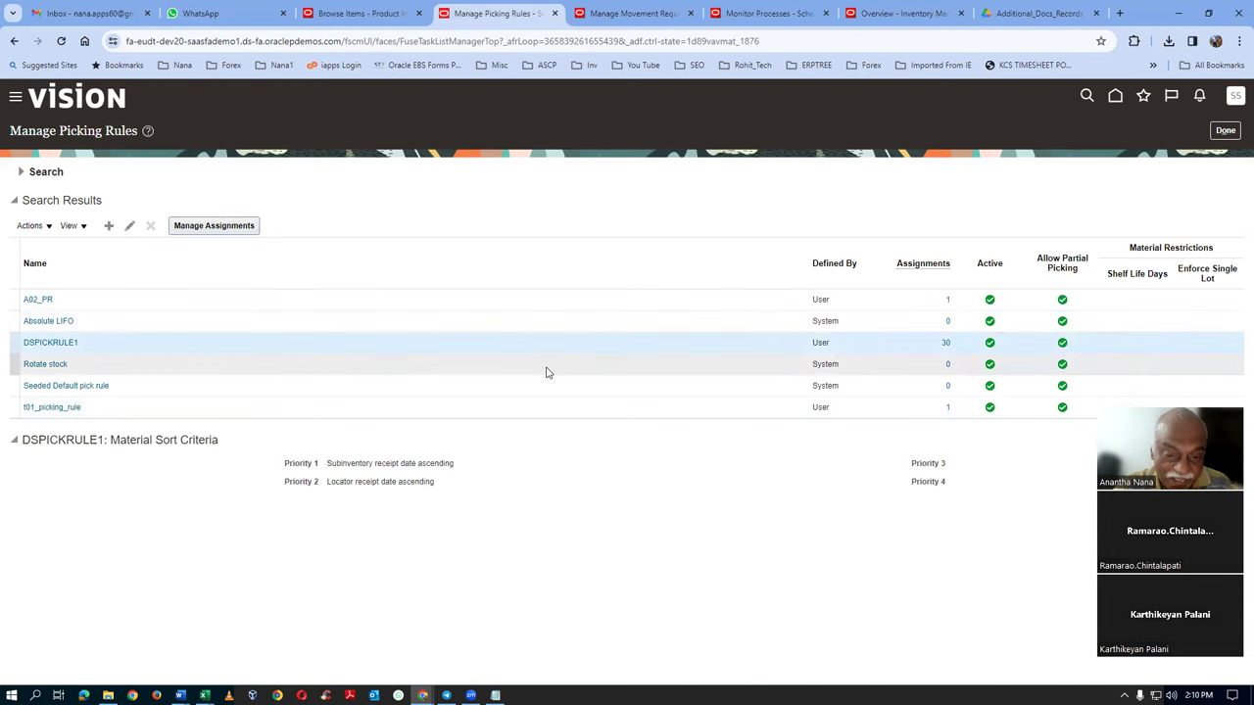
{"action": "left_click", "coordinate": [546, 367]}
{"action": "left_click", "coordinate": [554, 387]}
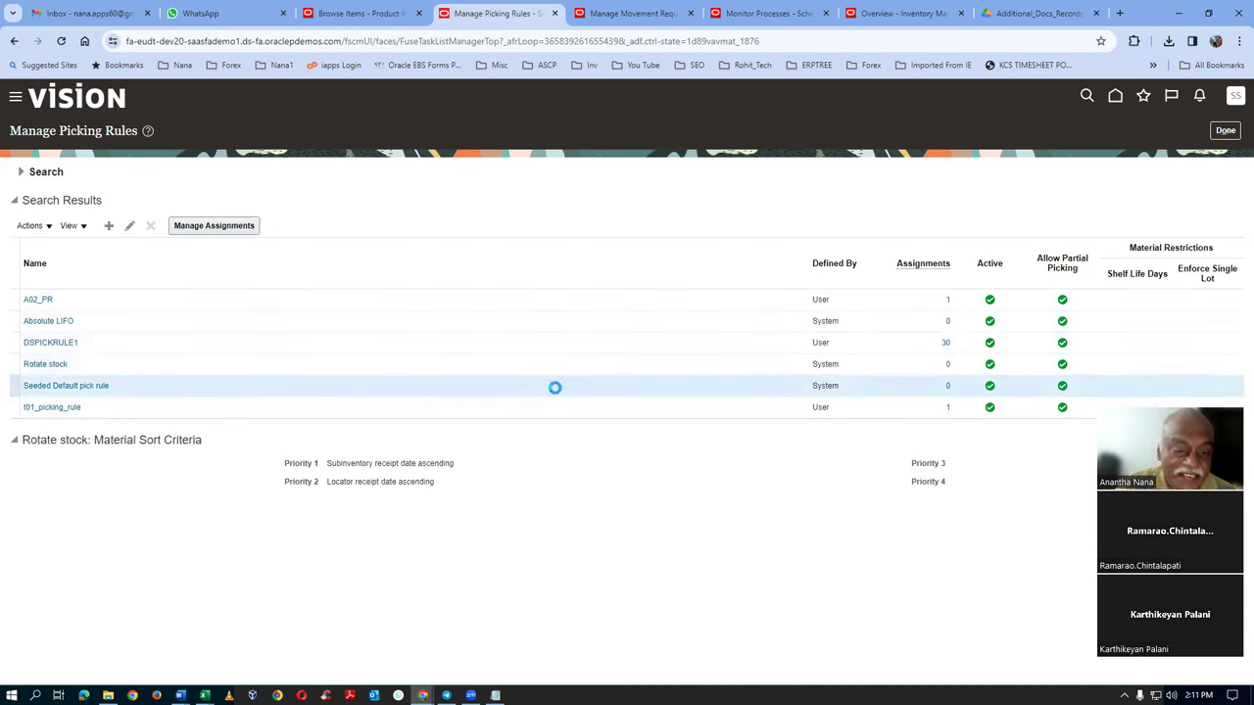
{"action": "left_click", "coordinate": [552, 408]}
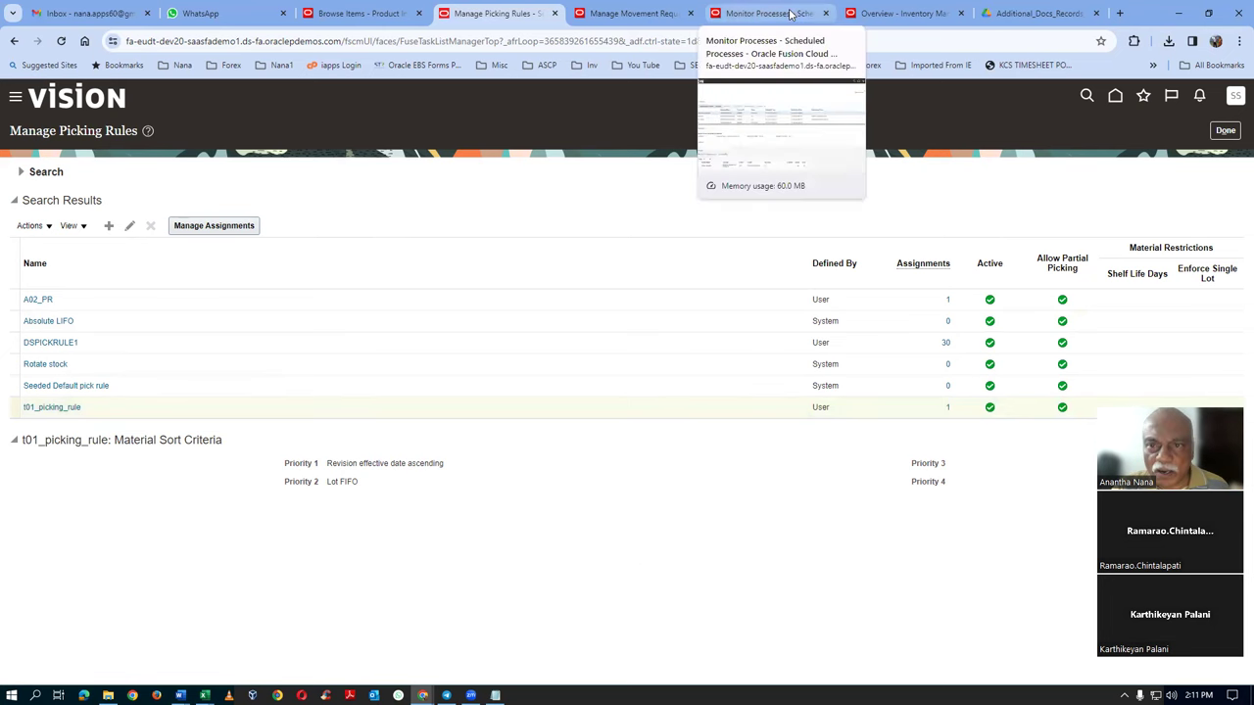
In Monitor Processes, replace the new process's job name with Print Pick Slip Report and open its parameters
{"action": "left_click", "coordinate": [819, 13]}
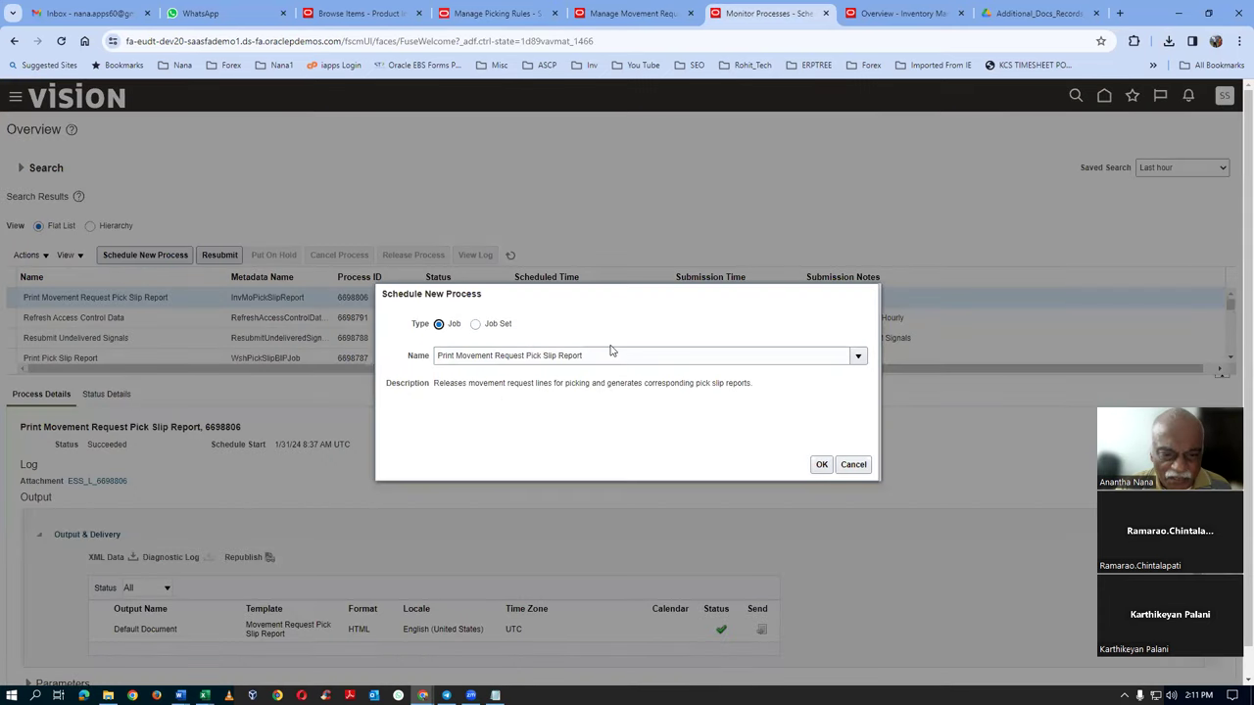
{"action": "key", "text": "ctrl+a"}
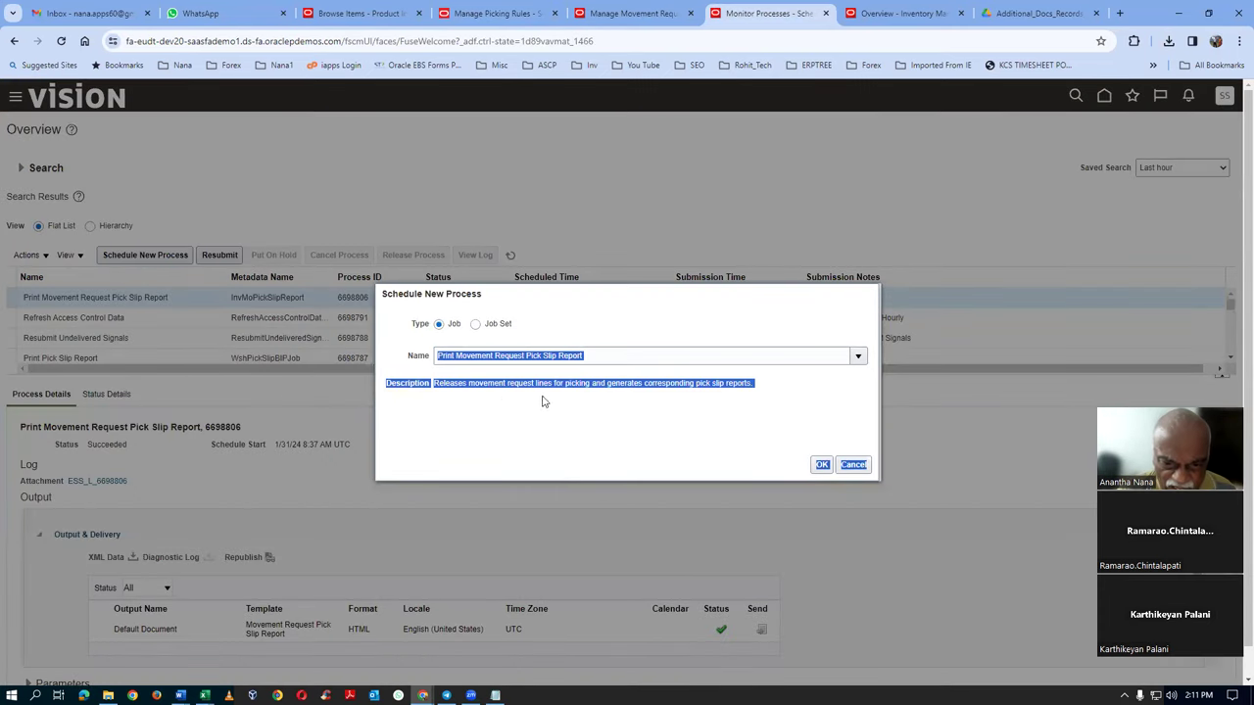
{"action": "left_click", "coordinate": [596, 360]}
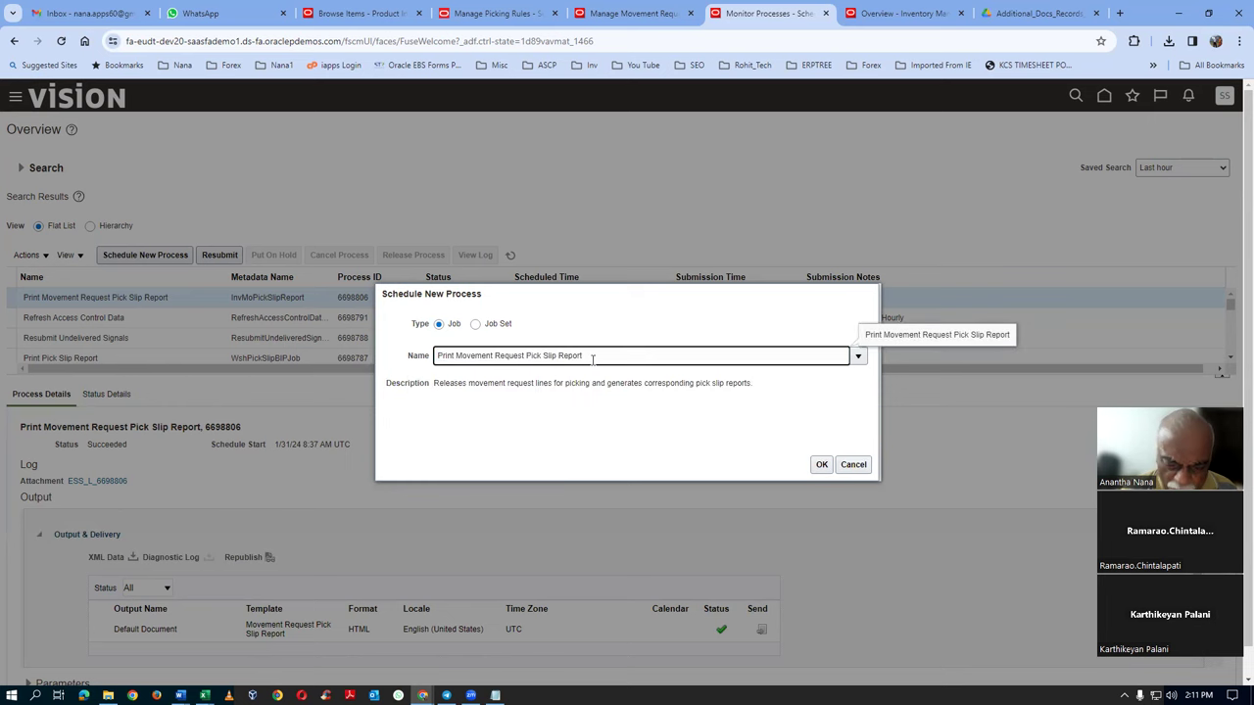
{"action": "key", "text": "BackSpace"}
{"action": "key", "text": "BackSpace"}
{"action": "key", "text": "BackSpace"}
{"action": "key", "text": "BackSpace"}
{"action": "key", "text": "BackSpace"}
{"action": "key", "text": "BackSpace"}
{"action": "key", "text": "BackSpace"}
{"action": "key", "text": "BackSpace"}
{"action": "key", "text": "BackSpace"}
{"action": "key", "text": "BackSpace"}
{"action": "key", "text": "BackSpace"}
{"action": "key", "text": "BackSpace"}
{"action": "key", "text": "BackSpace"}
{"action": "key", "text": "BackSpace"}
{"action": "key", "text": "BackSpace"}
{"action": "key", "text": "BackSpace"}
{"action": "key", "text": "BackSpace"}
{"action": "key", "text": "BackSpace"}
{"action": "key", "text": "BackSpace"}
{"action": "key", "text": "BackSpace"}
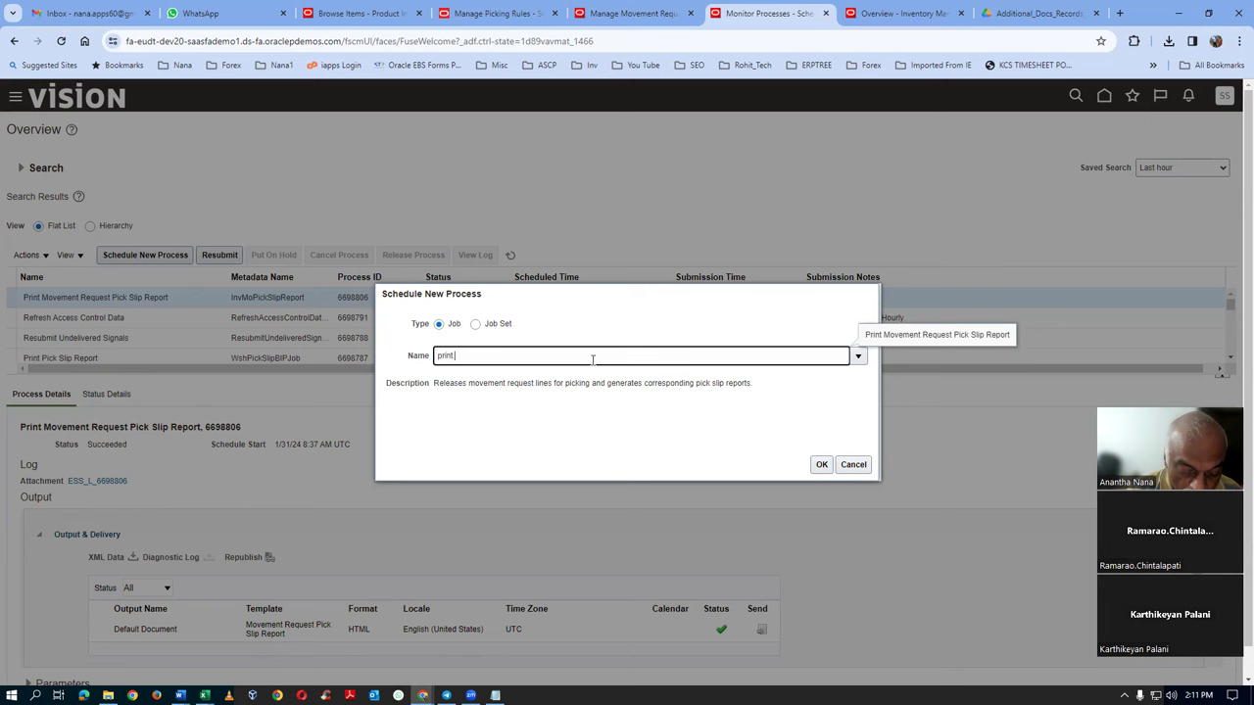
{"action": "type", "text": "print pick"}
{"action": "key", "text": "Tab"}
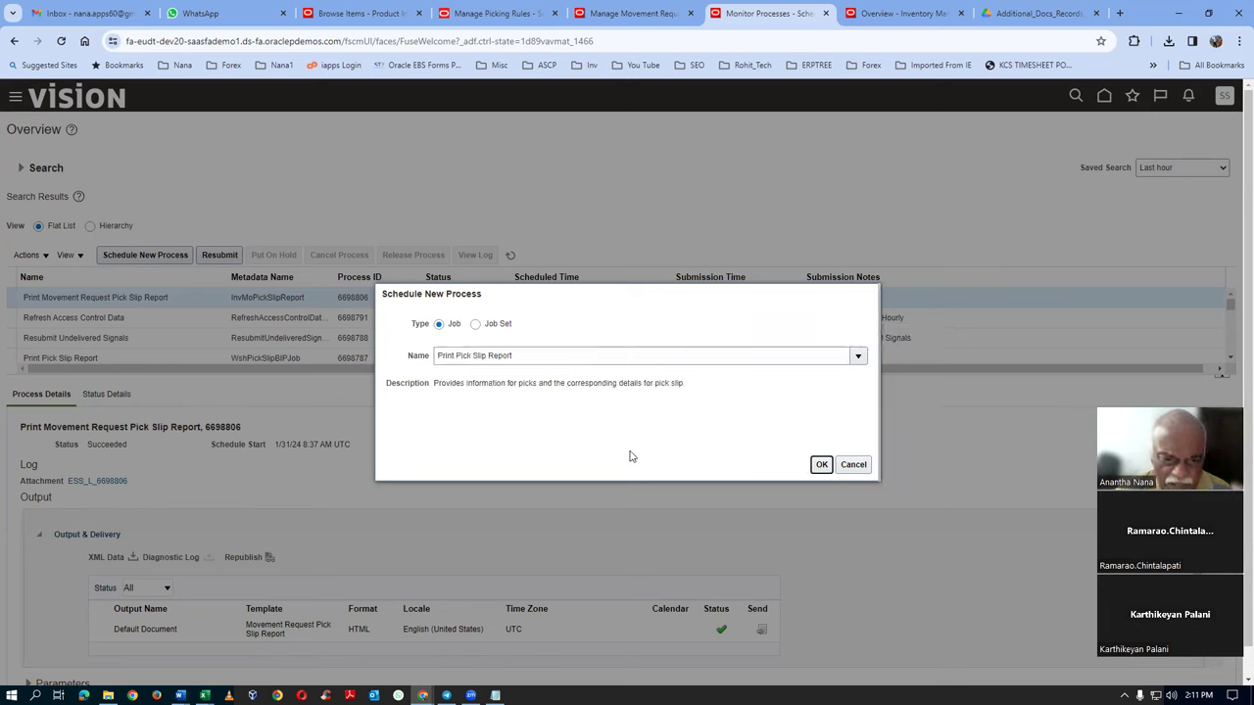
{"action": "left_click", "coordinate": [822, 464]}
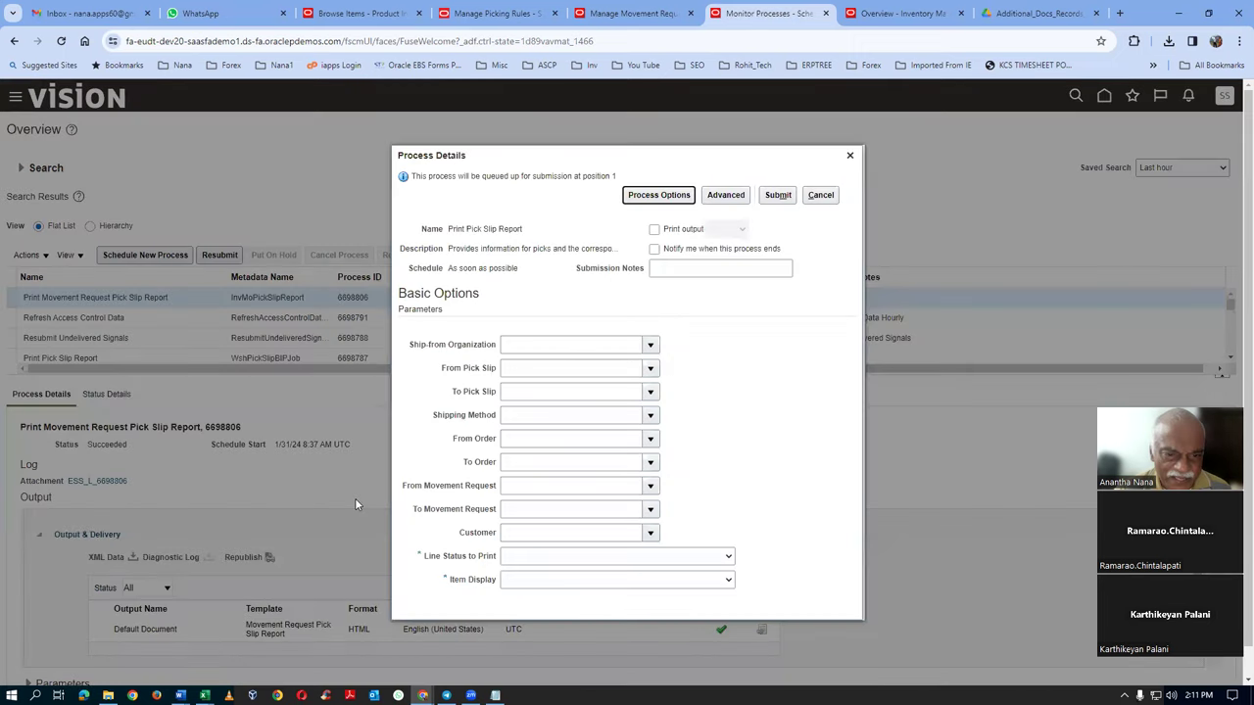
Submit the Print Pick Slip Report for ship-from organization 001 with line status All and item display Both
{"action": "left_click", "coordinate": [539, 346]}
{"action": "type", "text": "001"}
{"action": "key", "text": "Tab"}
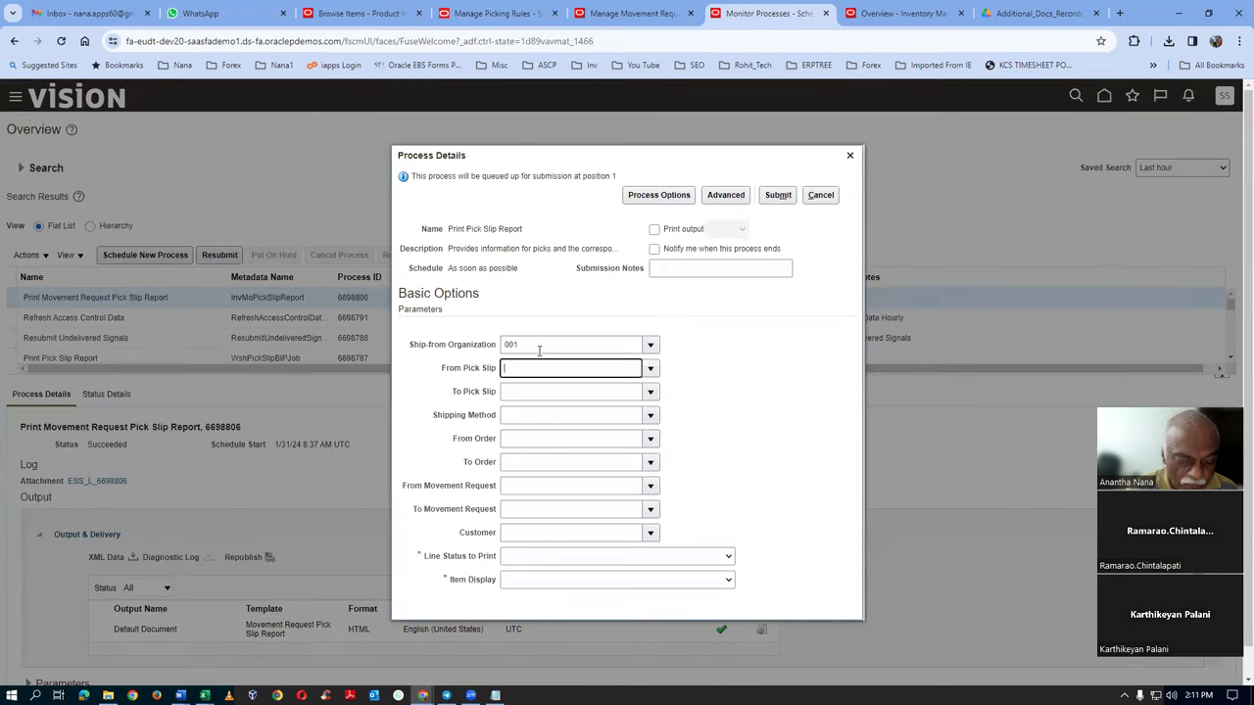
{"action": "left_click", "coordinate": [566, 556]}
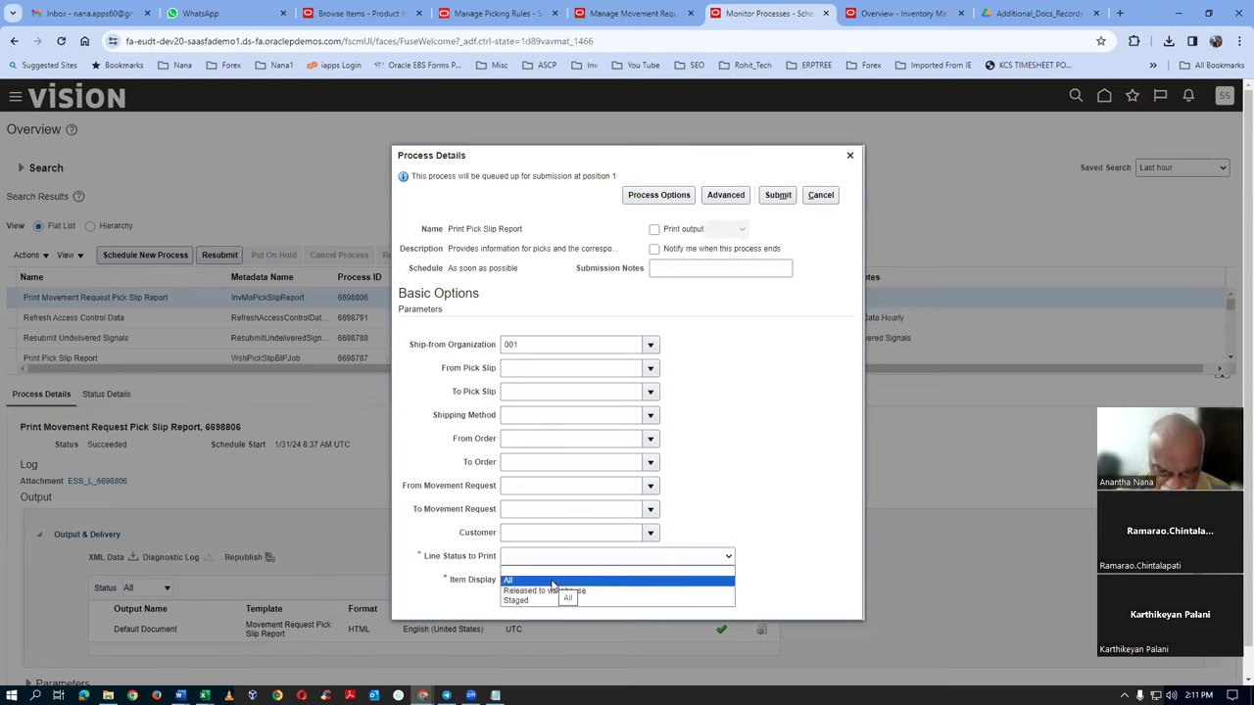
{"action": "left_click", "coordinate": [551, 582]}
{"action": "left_click", "coordinate": [552, 582]}
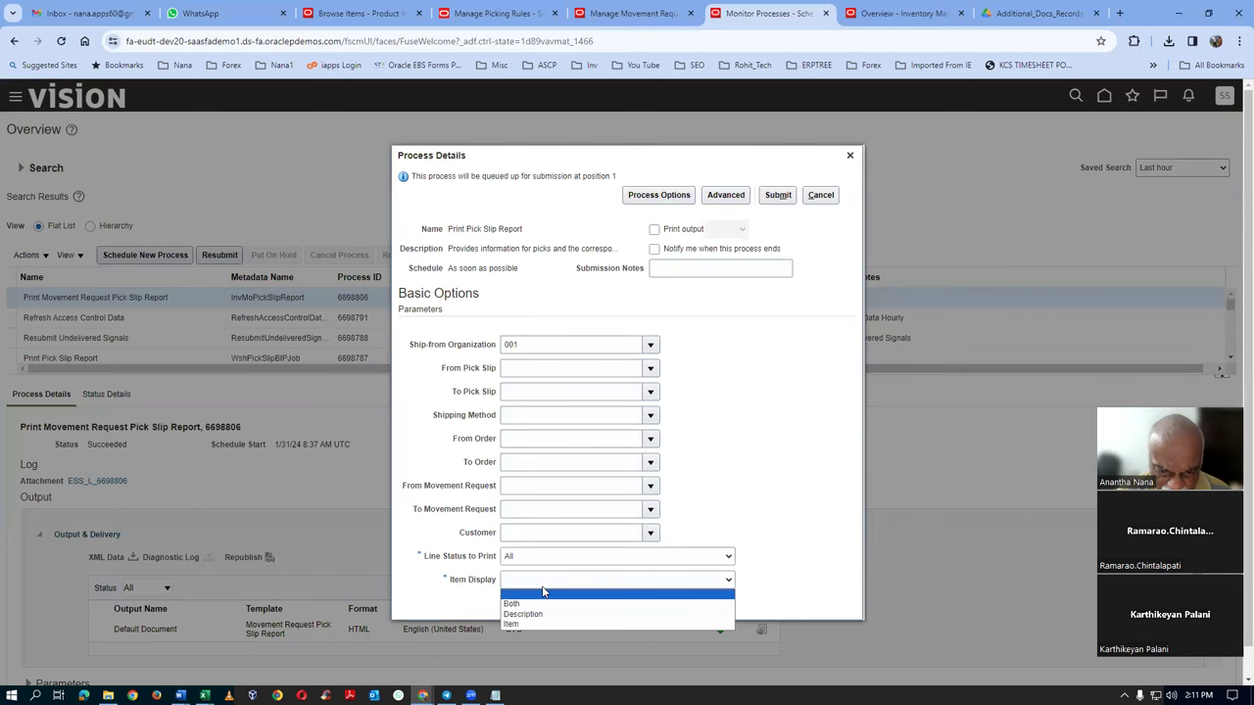
{"action": "left_click", "coordinate": [532, 601]}
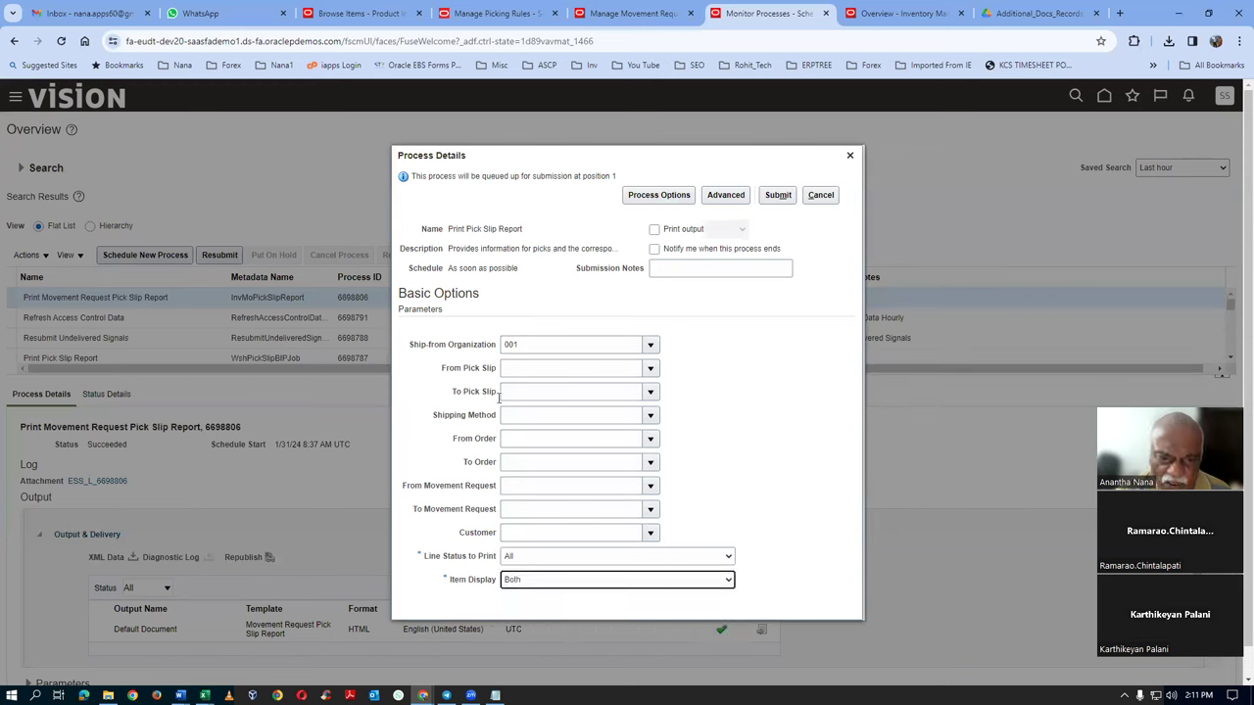
{"action": "left_click", "coordinate": [780, 196]}
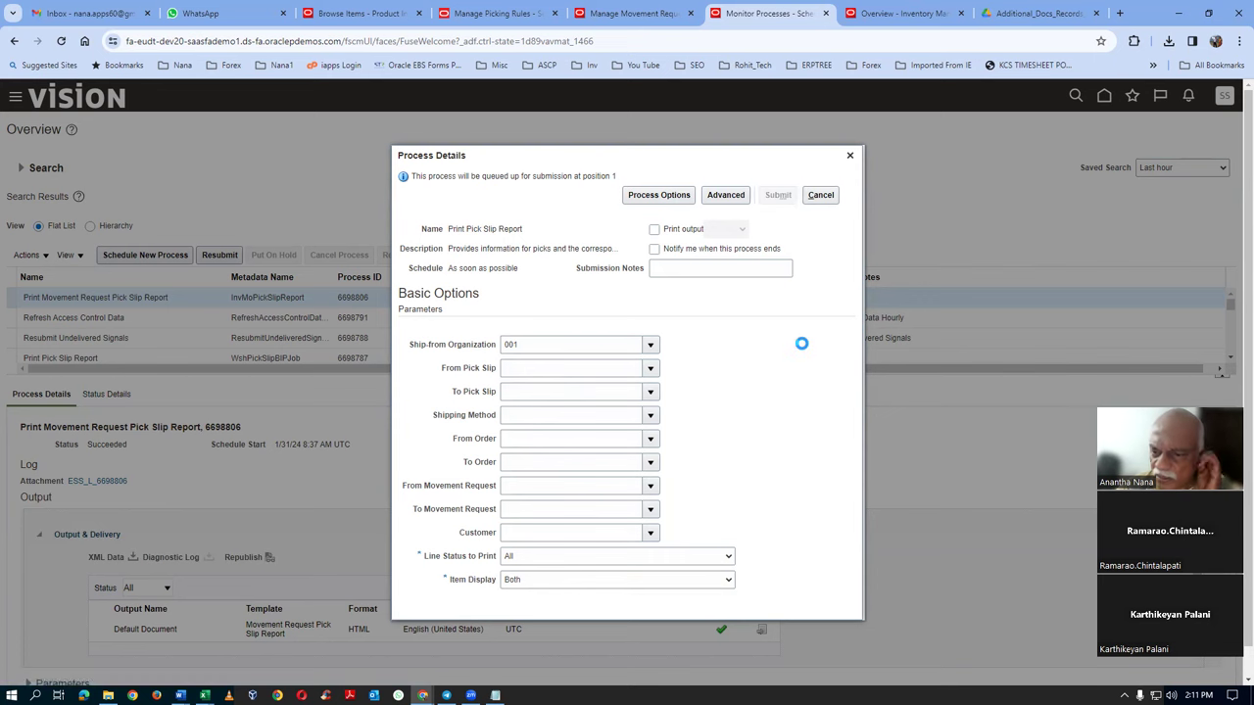
{"action": "left_click", "coordinate": [774, 284]}
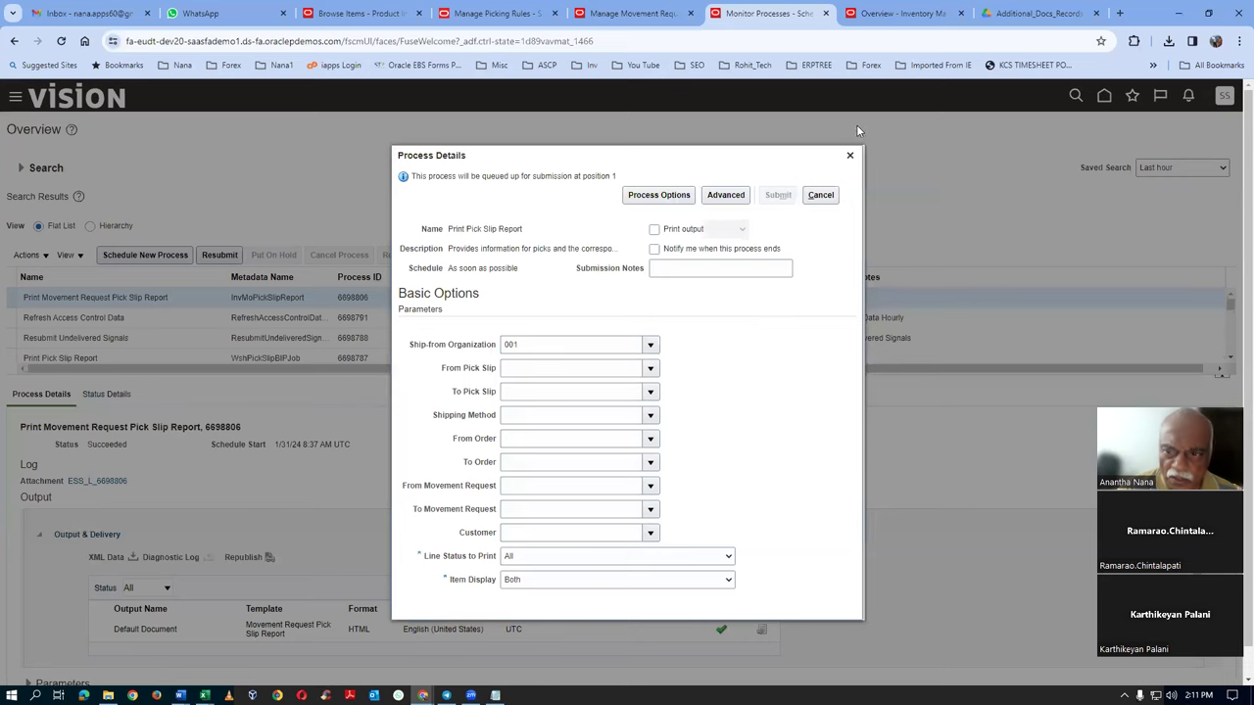
{"action": "left_click", "coordinate": [851, 155]}
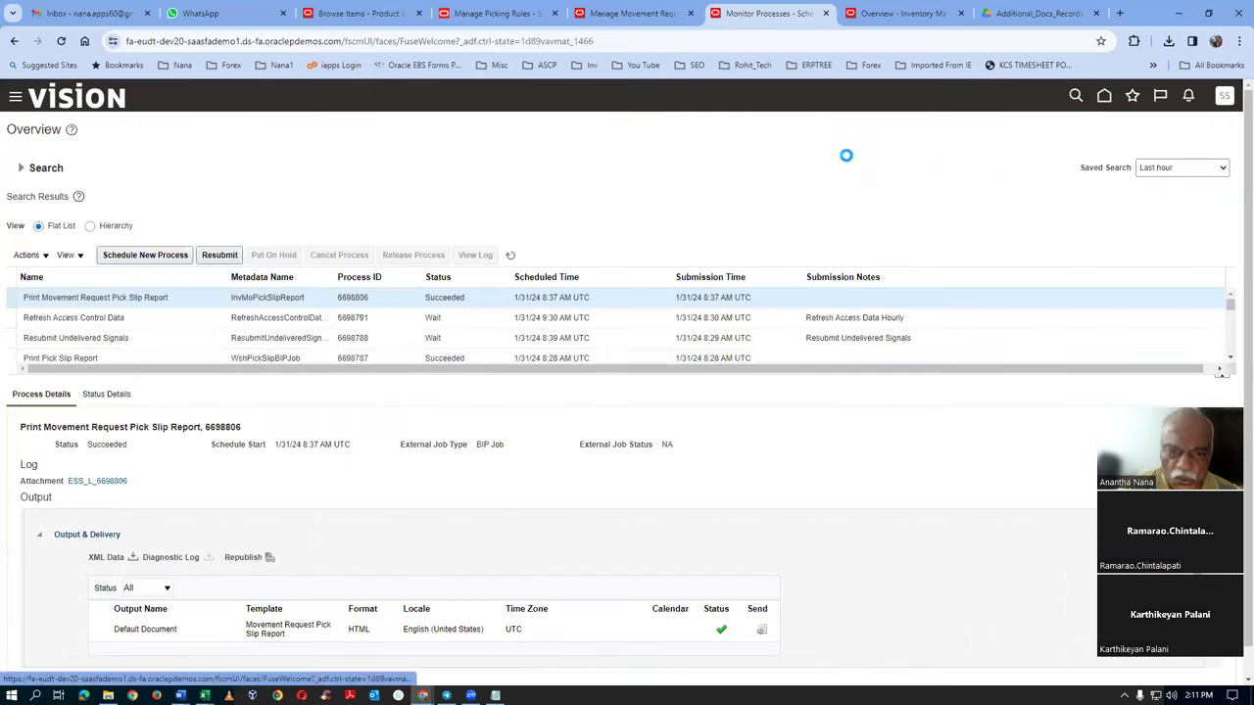
Refresh the process list until the Print Pick Slip Report run finishes, and display its details
{"action": "left_click", "coordinate": [510, 254]}
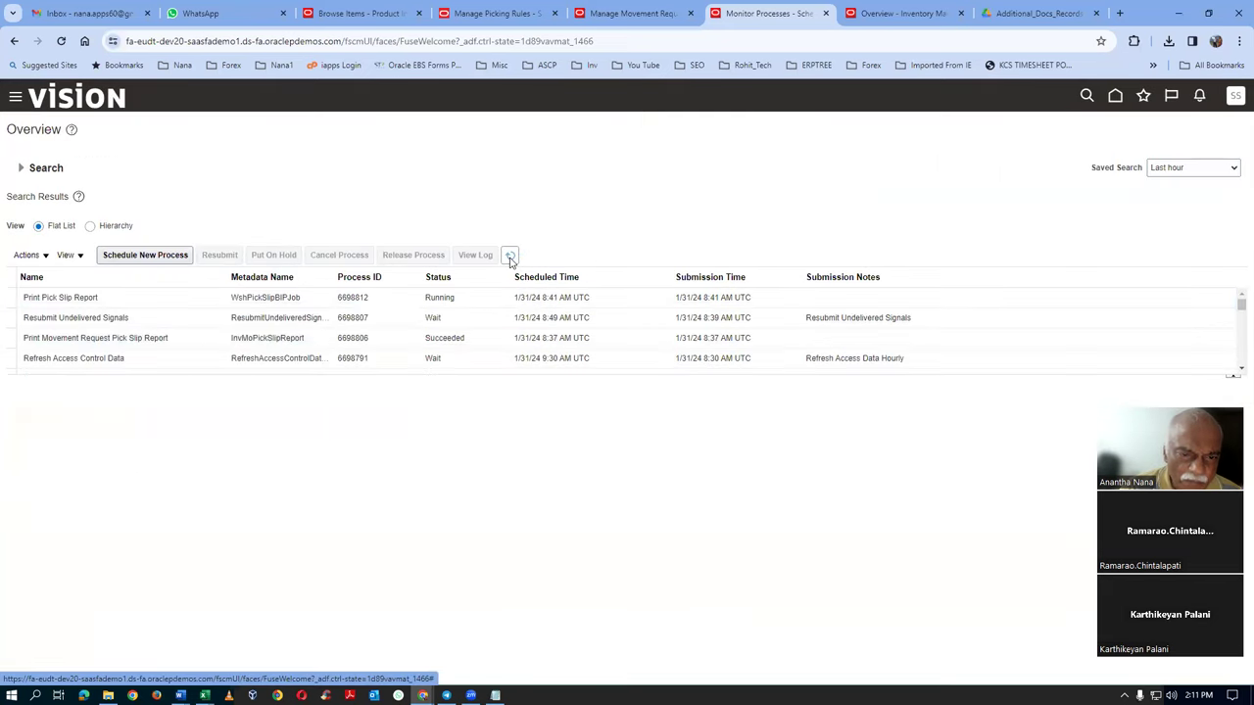
{"action": "left_click", "coordinate": [510, 255]}
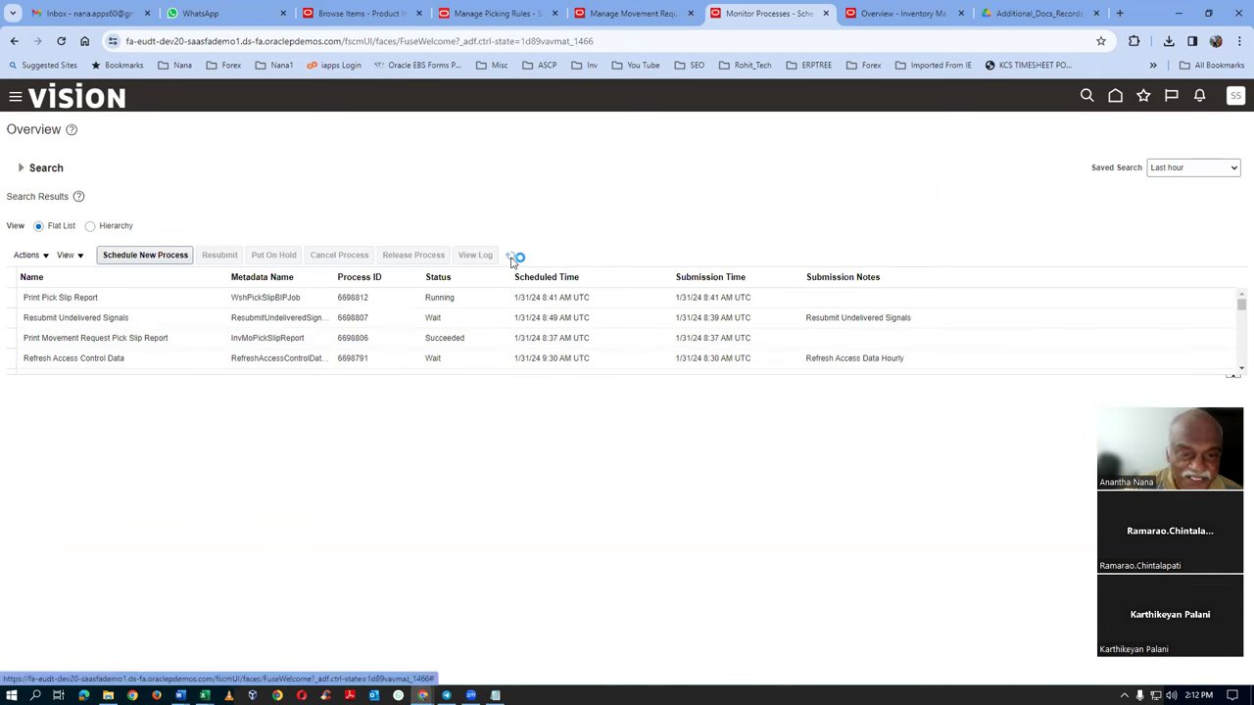
{"action": "left_click", "coordinate": [510, 256]}
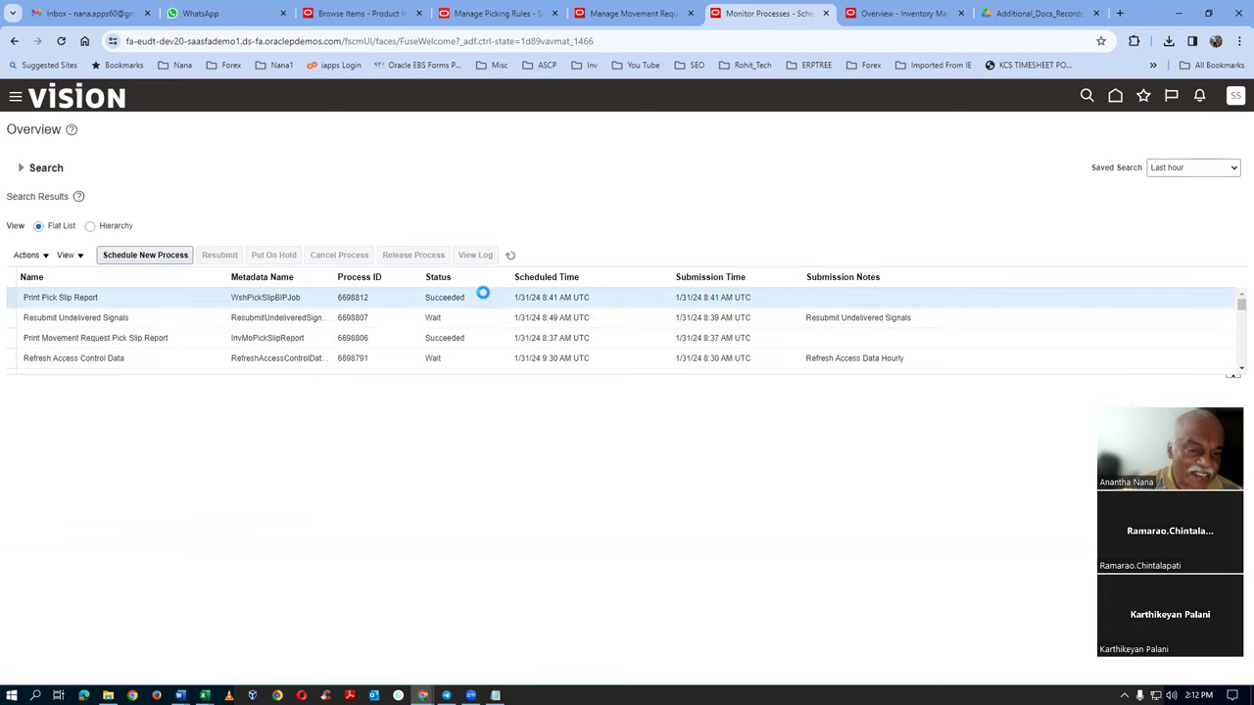
{"action": "left_click", "coordinate": [482, 296]}
Republish the Print Pick Slip Report output, export it as PDF and open the downloaded file
{"action": "left_click", "coordinate": [267, 560]}
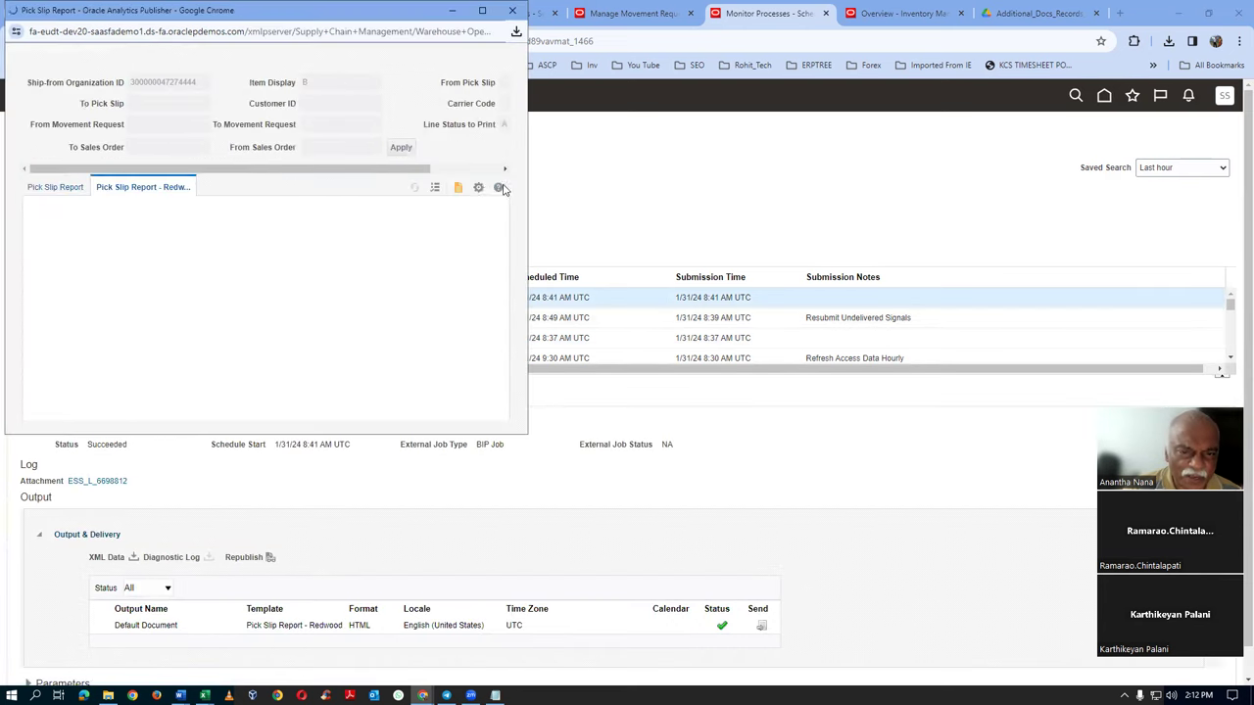
{"action": "left_click", "coordinate": [478, 188]}
{"action": "mouse_move", "coordinate": [456, 208]}
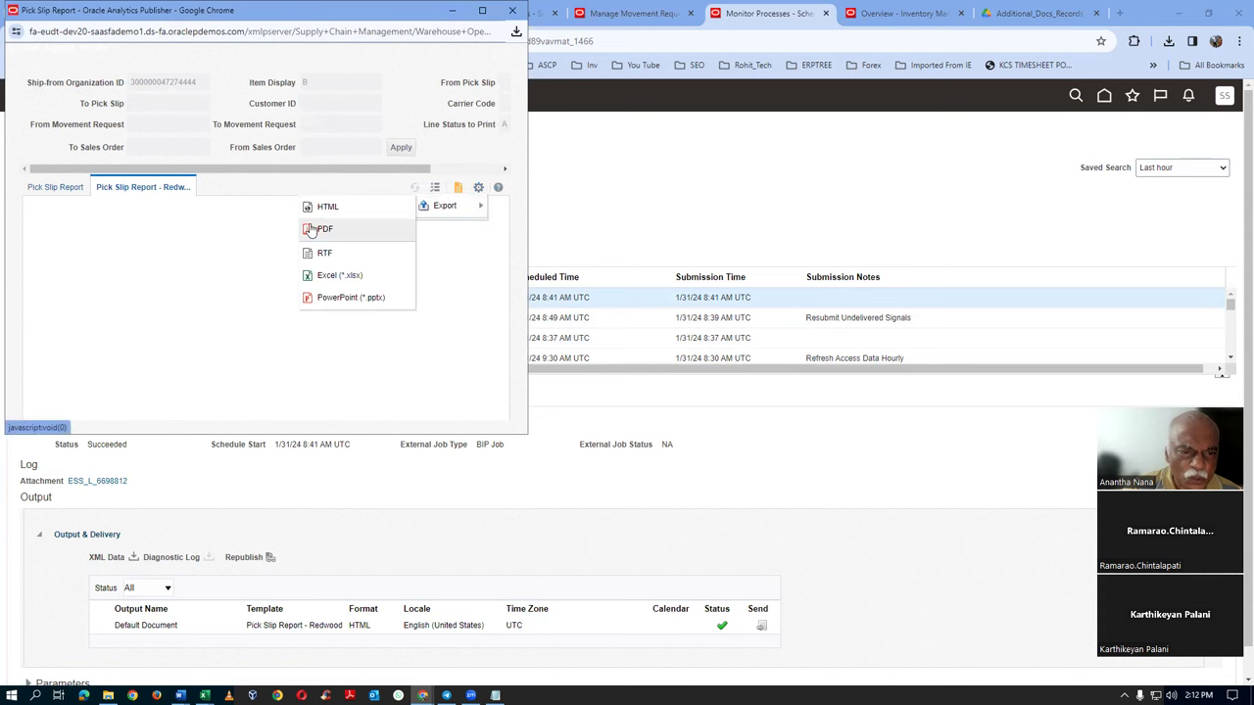
{"action": "left_click", "coordinate": [313, 230]}
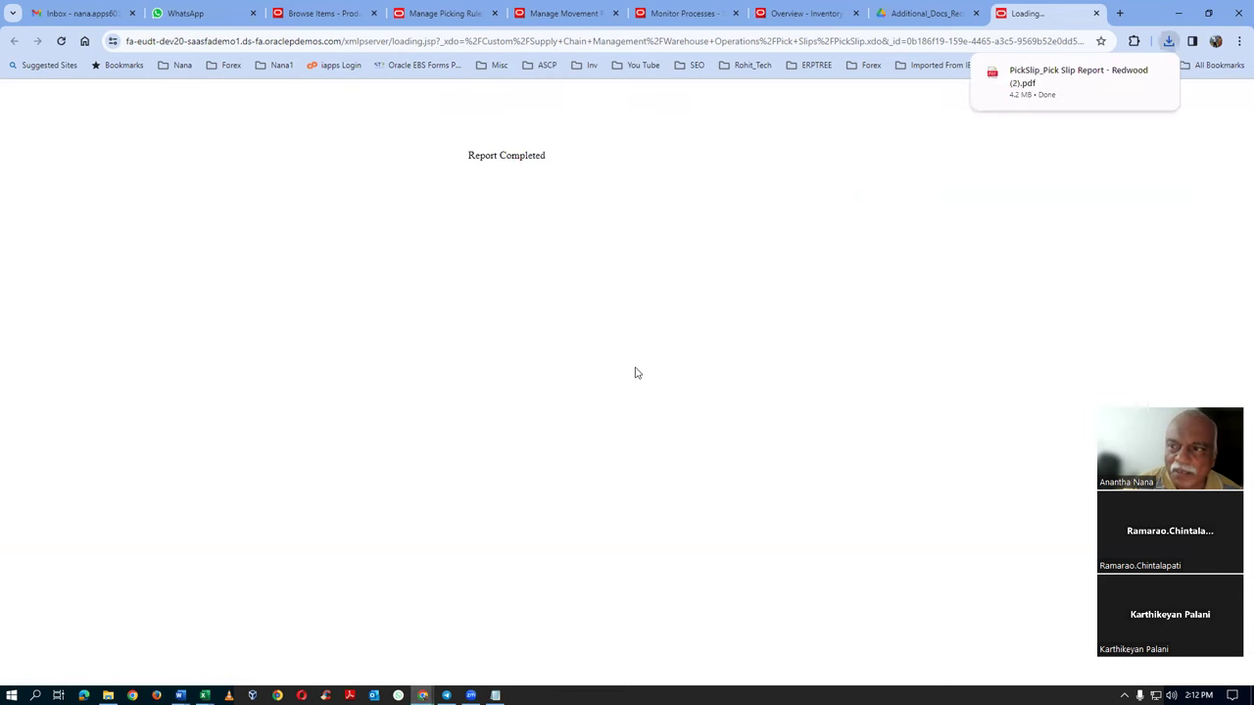
{"action": "left_click", "coordinate": [1065, 76]}
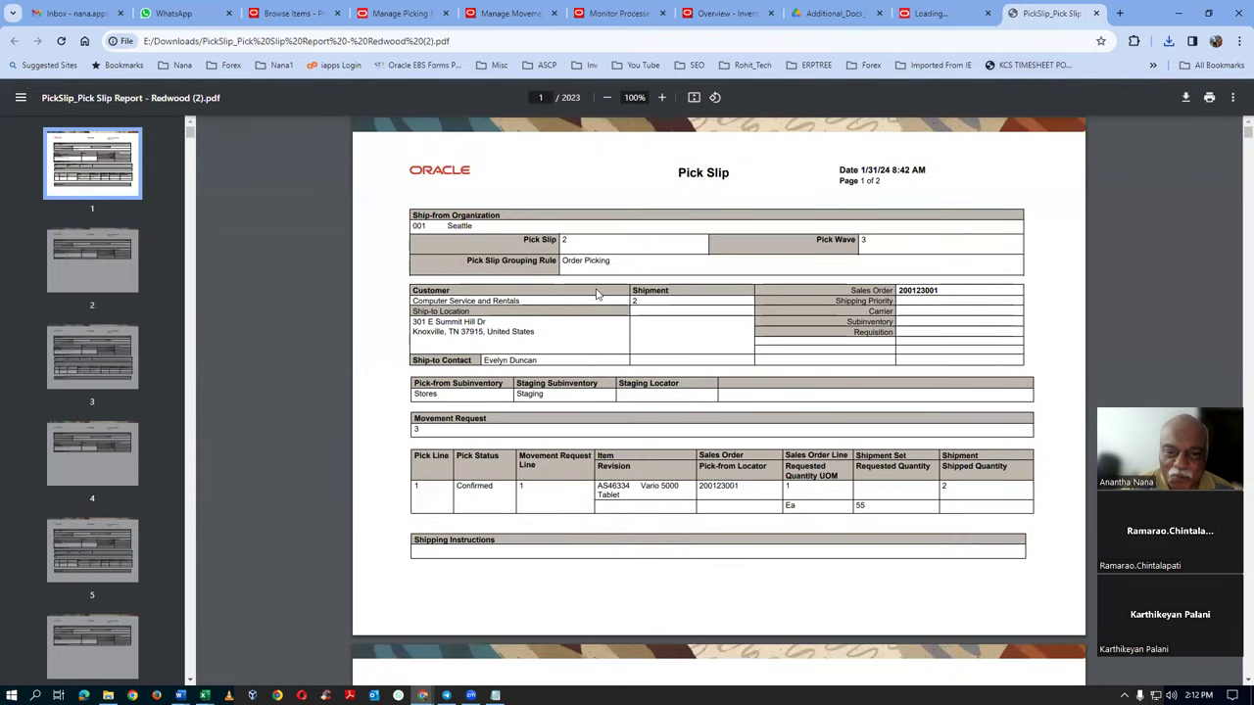
Examine the pick slip PDF's page count and browse its first pages for pick slip and movement request details
{"action": "scroll", "coordinate": [717, 425], "scroll_direction": "down", "scroll_amount": 1}
{"action": "scroll", "coordinate": [717, 422], "scroll_direction": "up", "scroll_amount": 1}
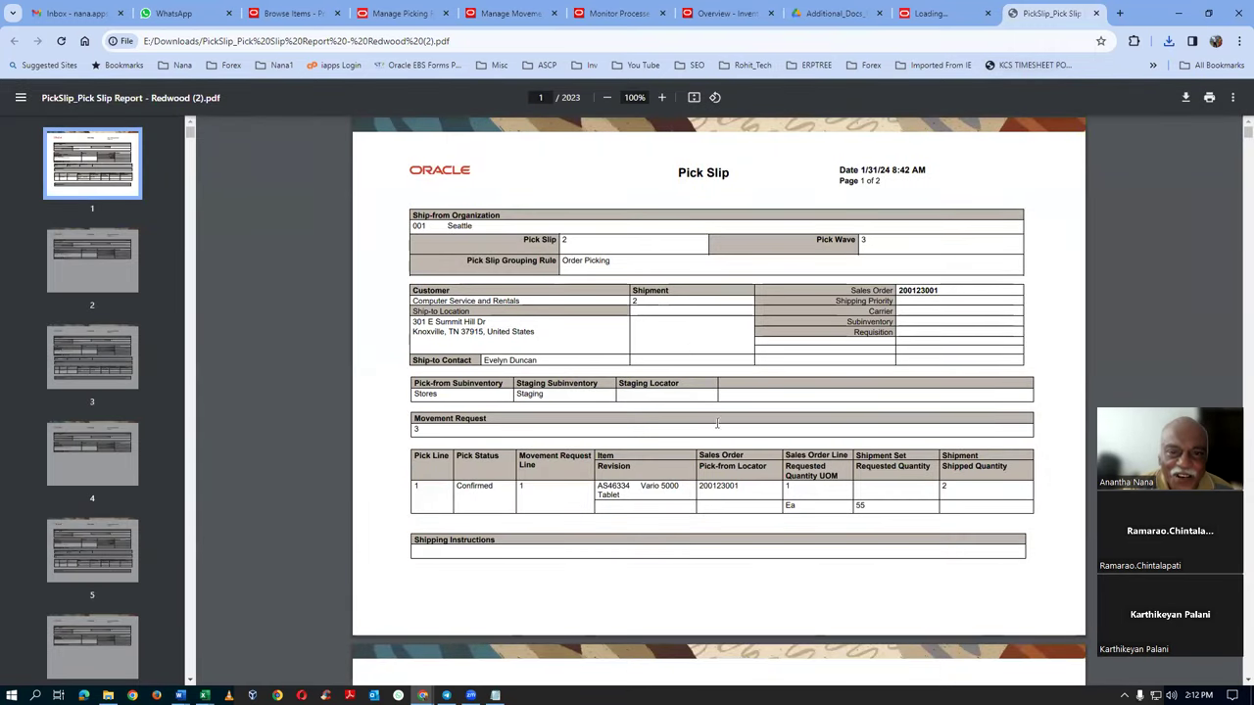
{"action": "left_click_drag", "start_coordinate": [563, 93], "coordinate": [583, 99]}
{"action": "left_click", "coordinate": [238, 486]}
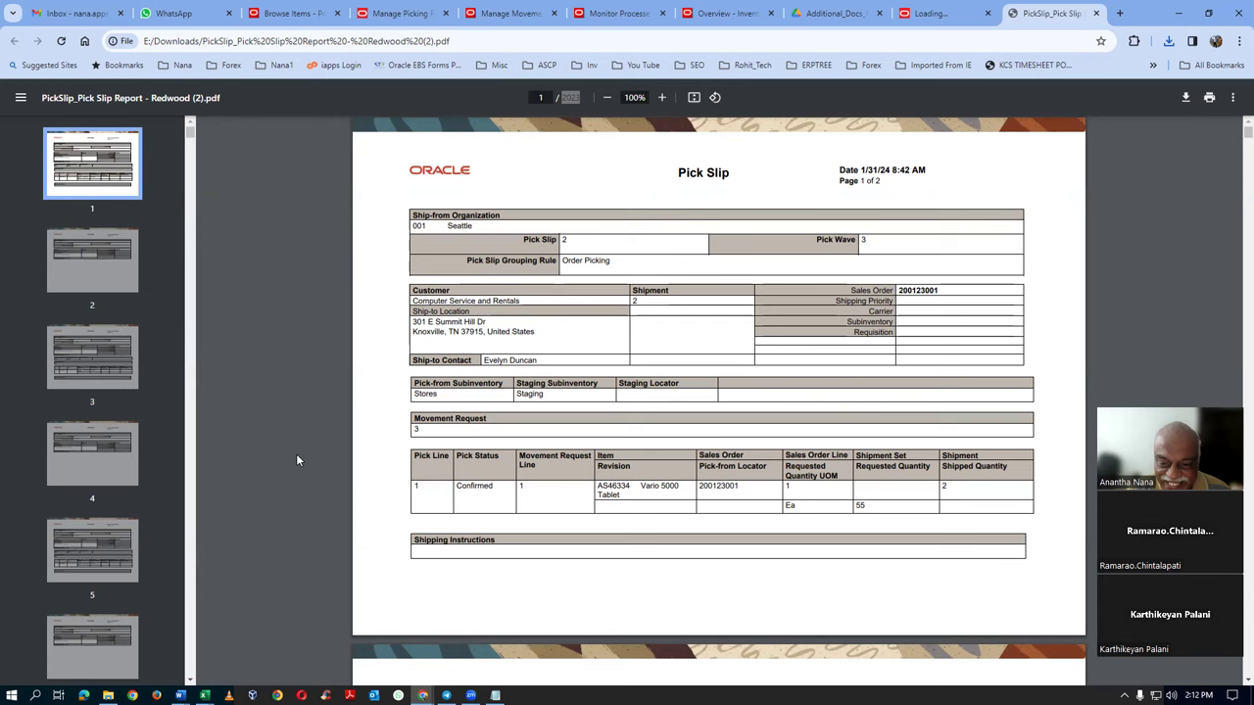
{"action": "key", "text": "Page_Down"}
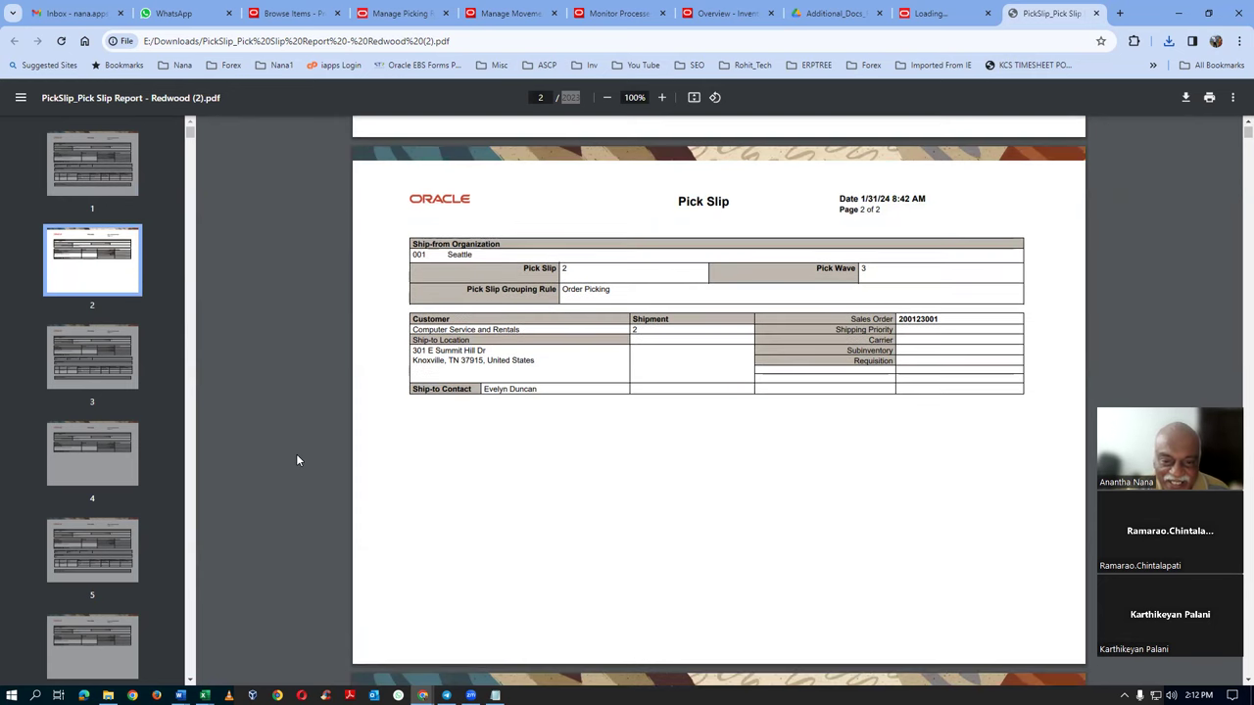
{"action": "key", "text": "Page_Down"}
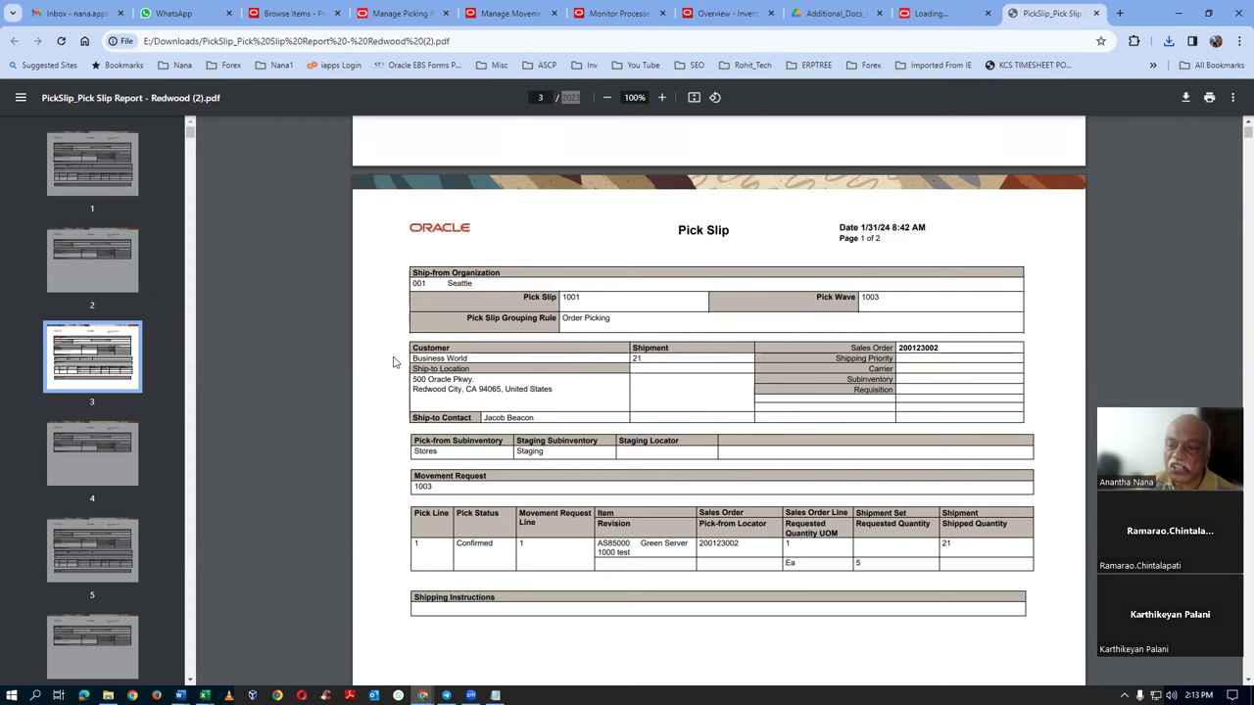
{"action": "scroll", "coordinate": [392, 363], "scroll_direction": "down", "scroll_amount": 20}
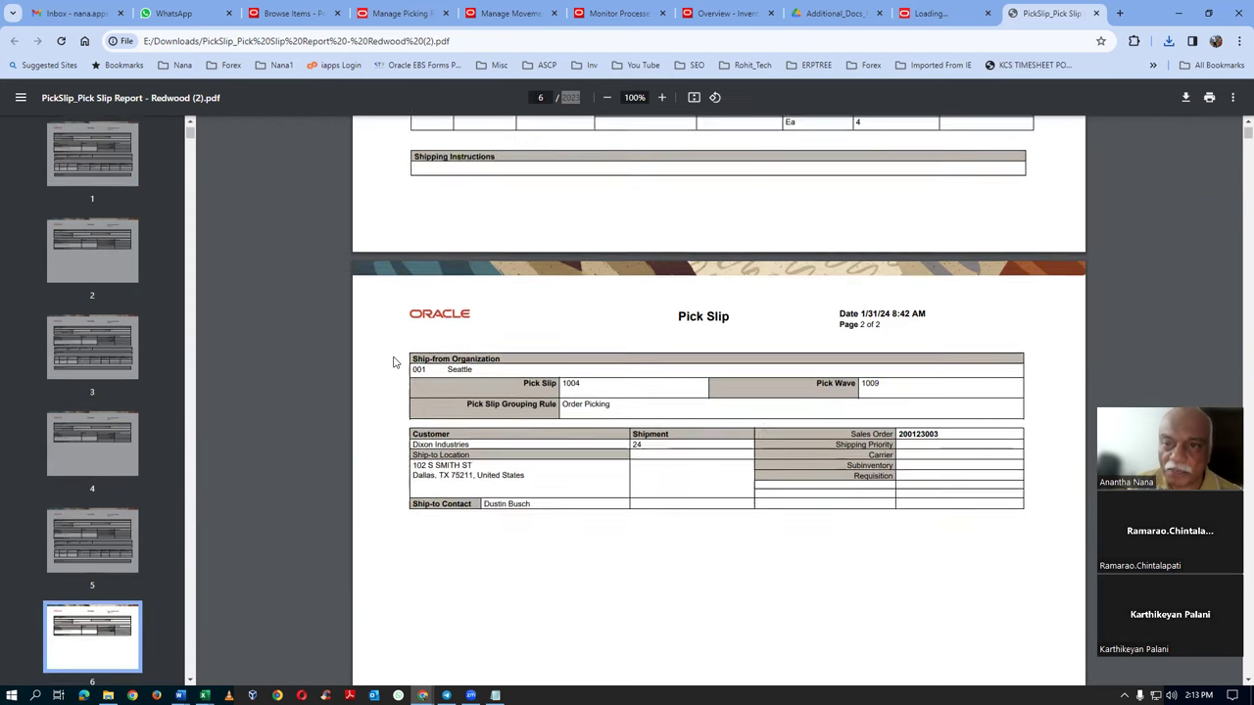
Close the pick slip PDF and the completed report page, and return to the scheduled processes overview
{"action": "left_click", "coordinate": [1096, 13]}
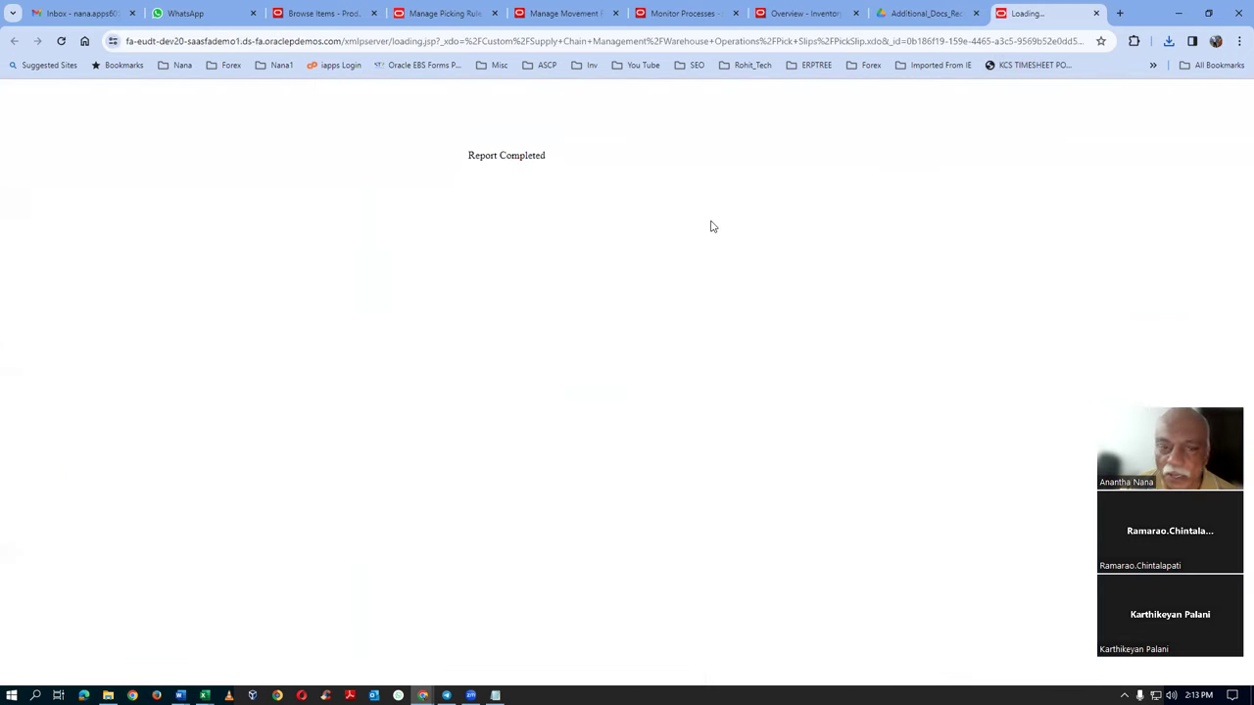
{"action": "left_click", "coordinate": [1096, 13]}
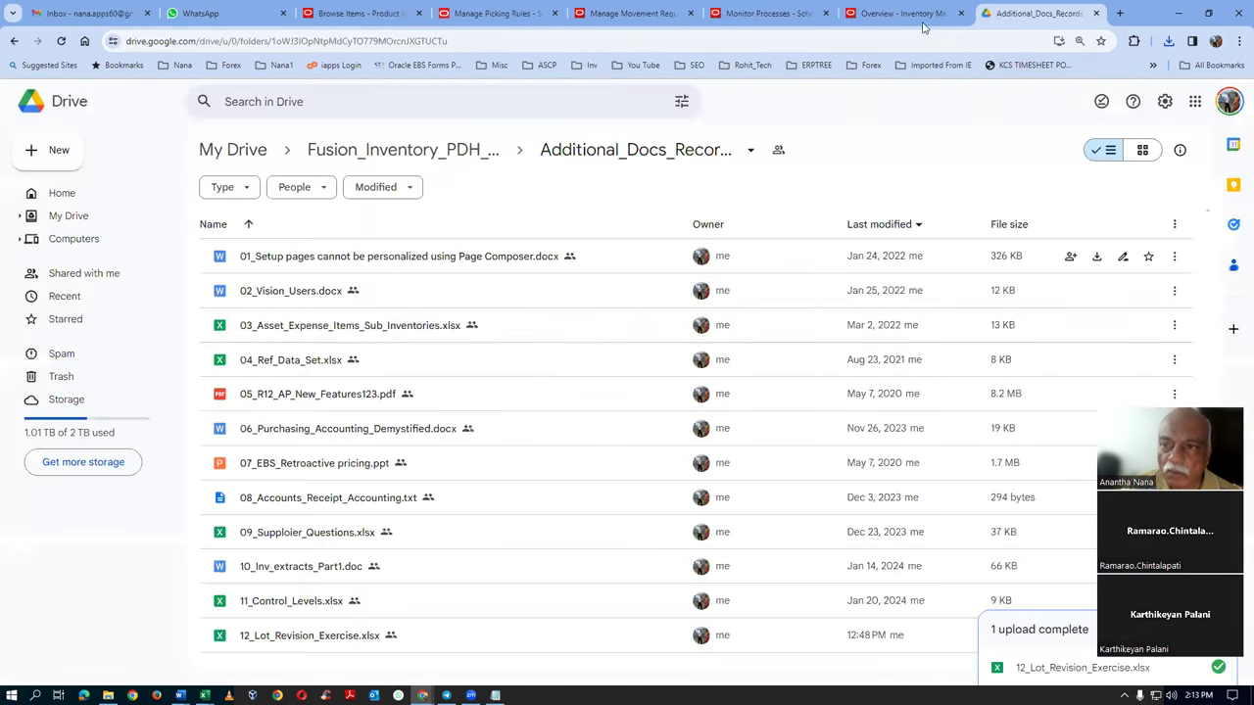
{"action": "left_click", "coordinate": [764, 13]}
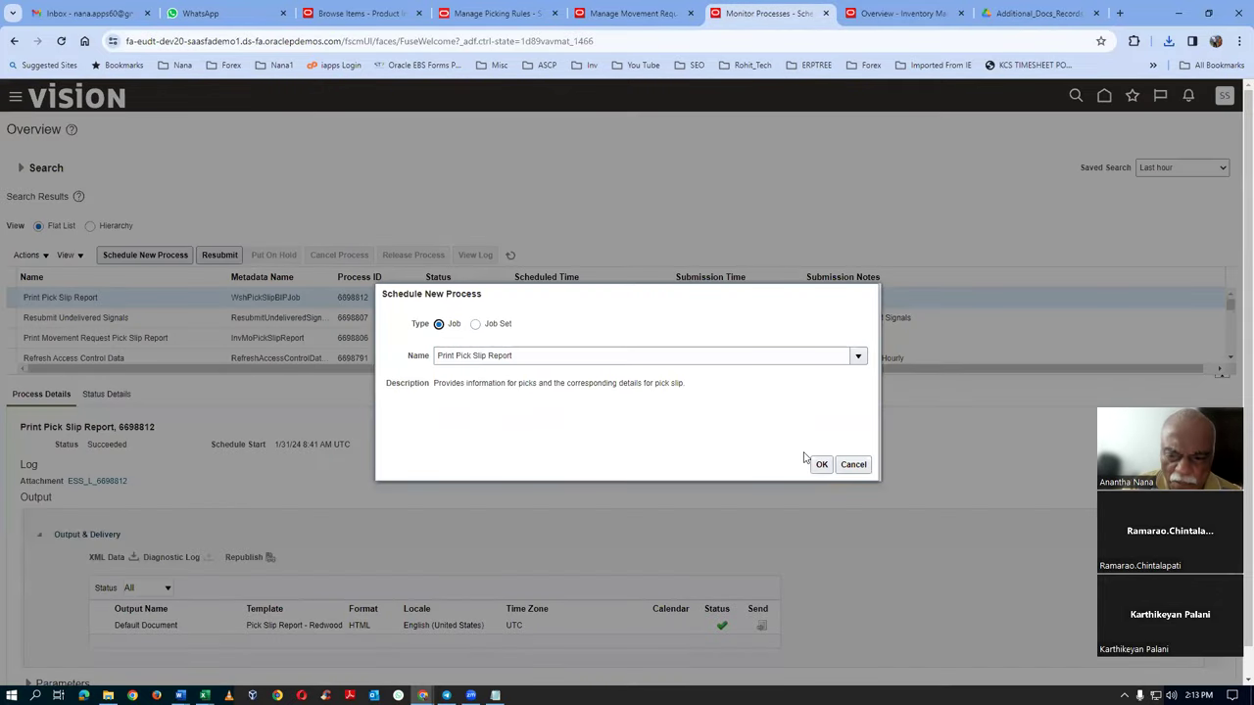
Try to submit the Print Pick Slip Report for ship-from organization 001 with t01_3 as both from and to movement request
{"action": "left_click", "coordinate": [821, 465]}
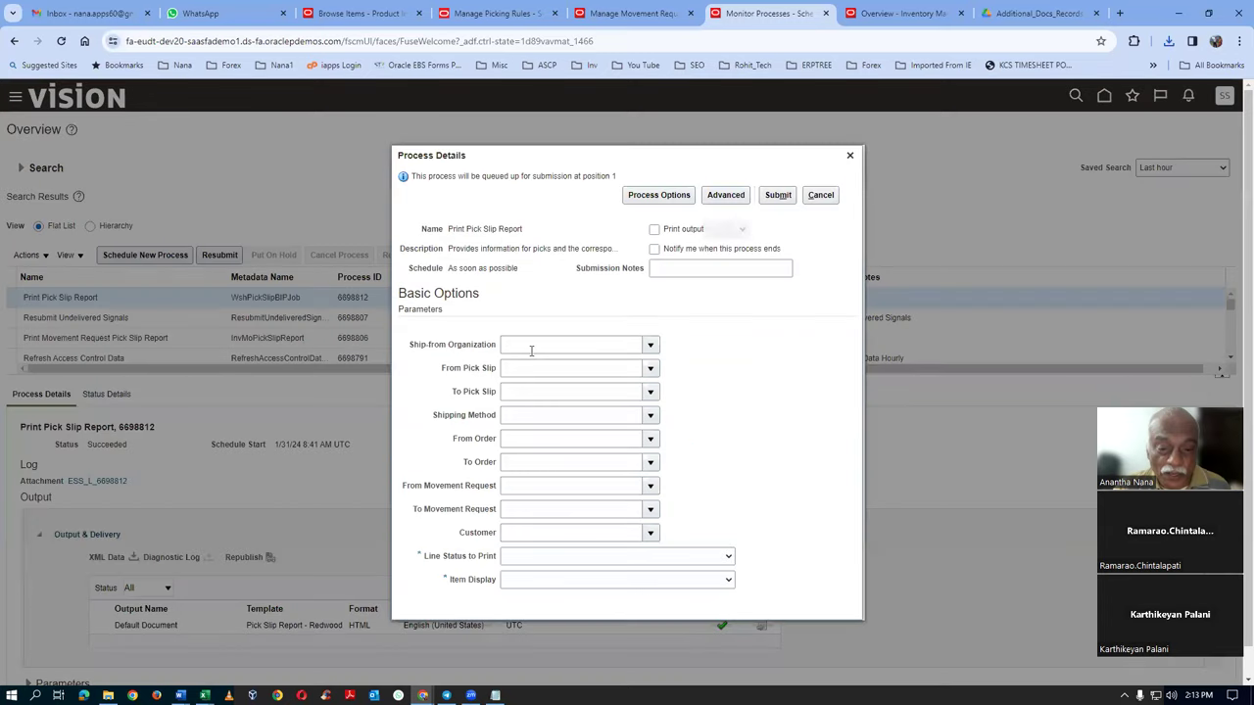
{"action": "left_click", "coordinate": [553, 351]}
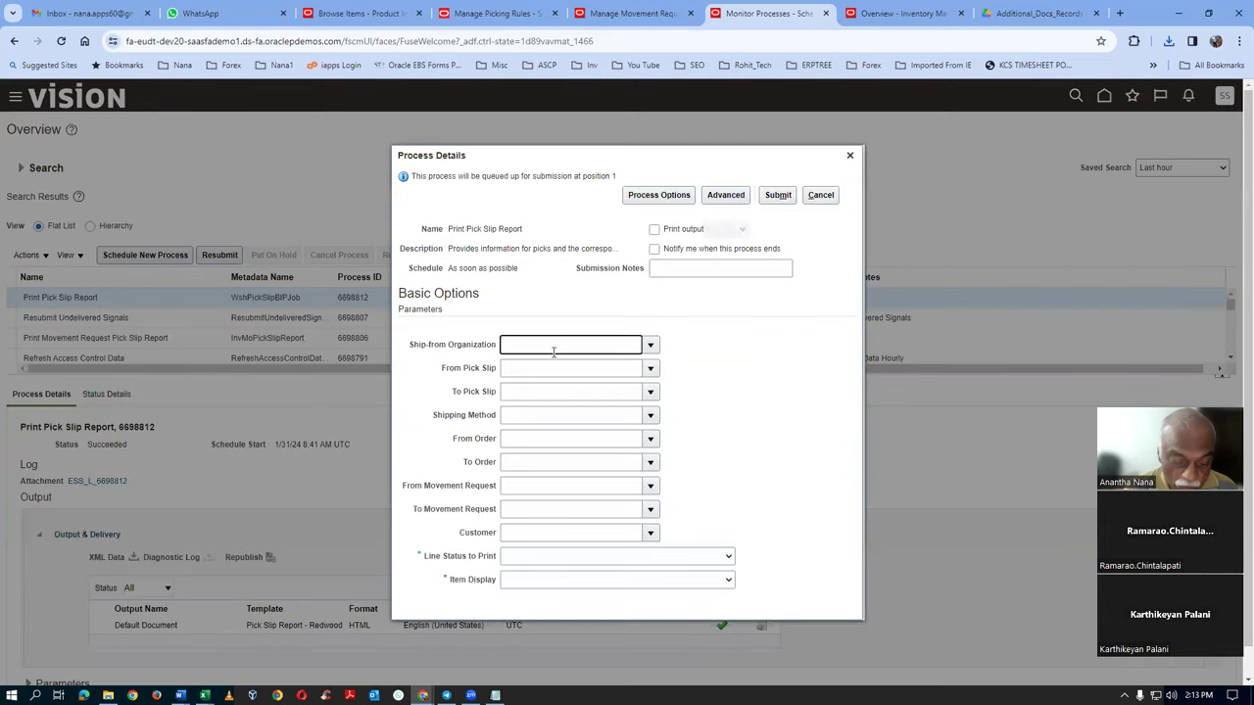
{"action": "type", "text": "001"}
{"action": "key", "text": "Tab"}
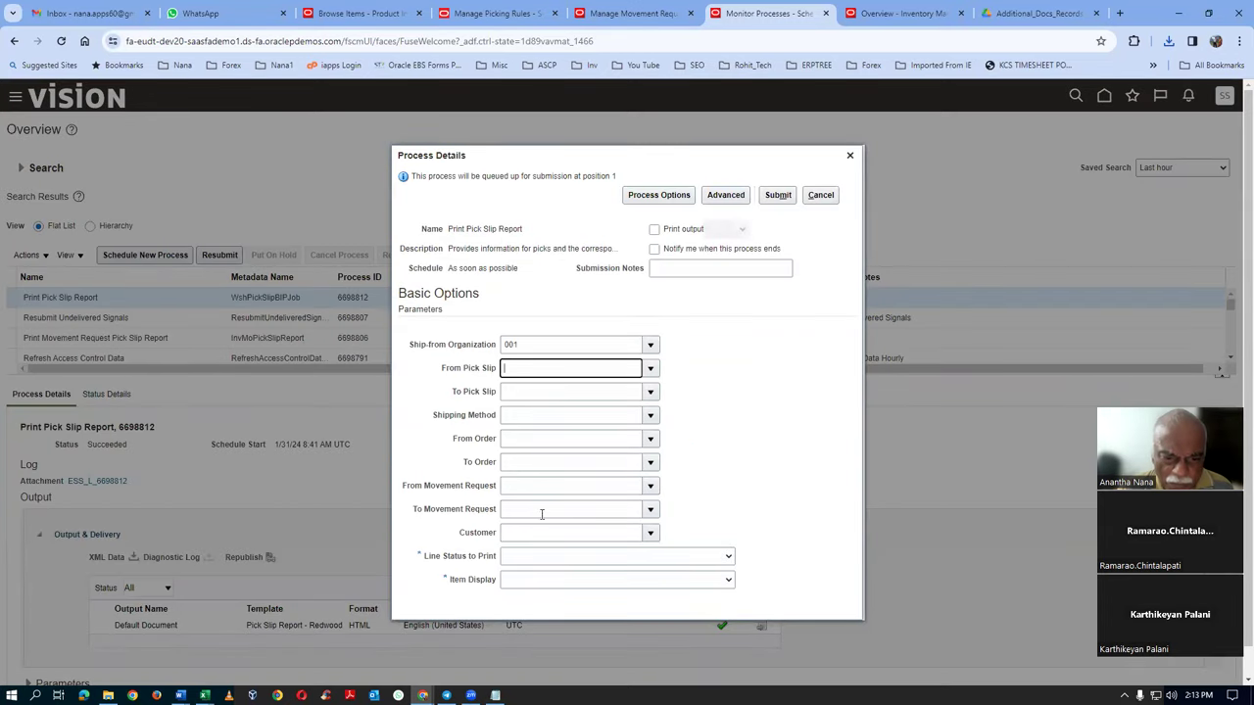
{"action": "type", "text": "101_3"}
{"action": "key", "text": "Tab"}
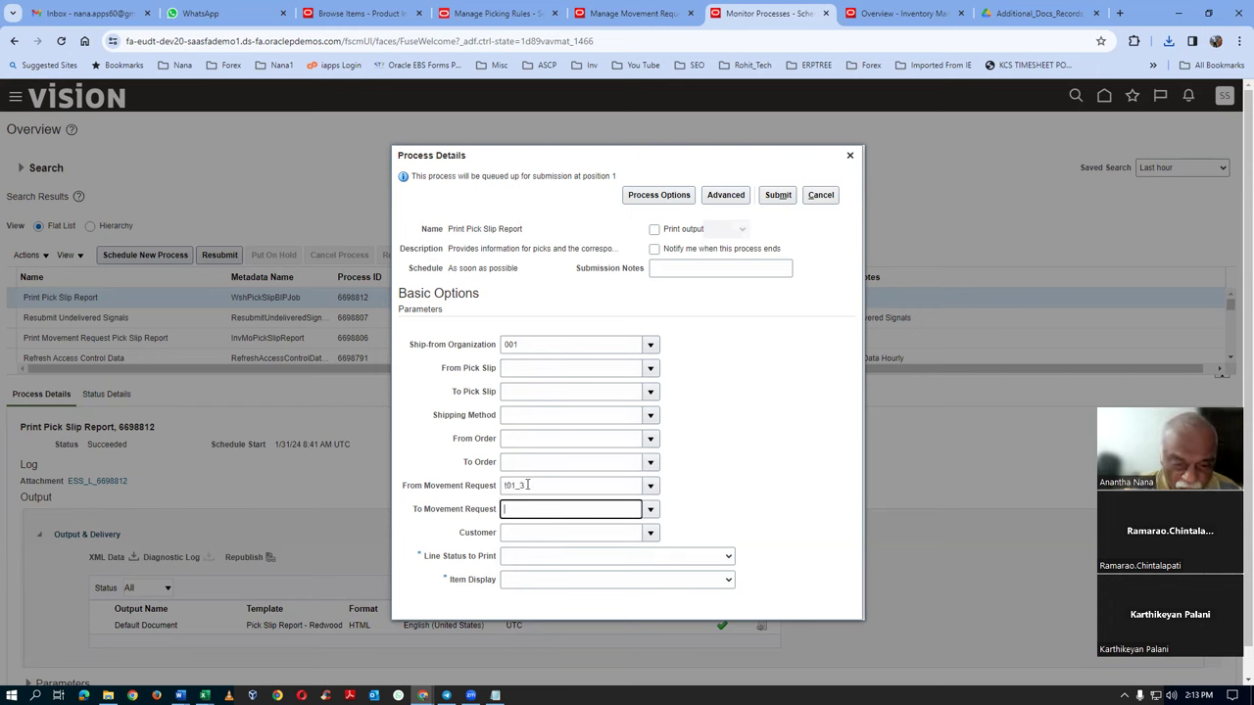
{"action": "type", "text": "101_3"}
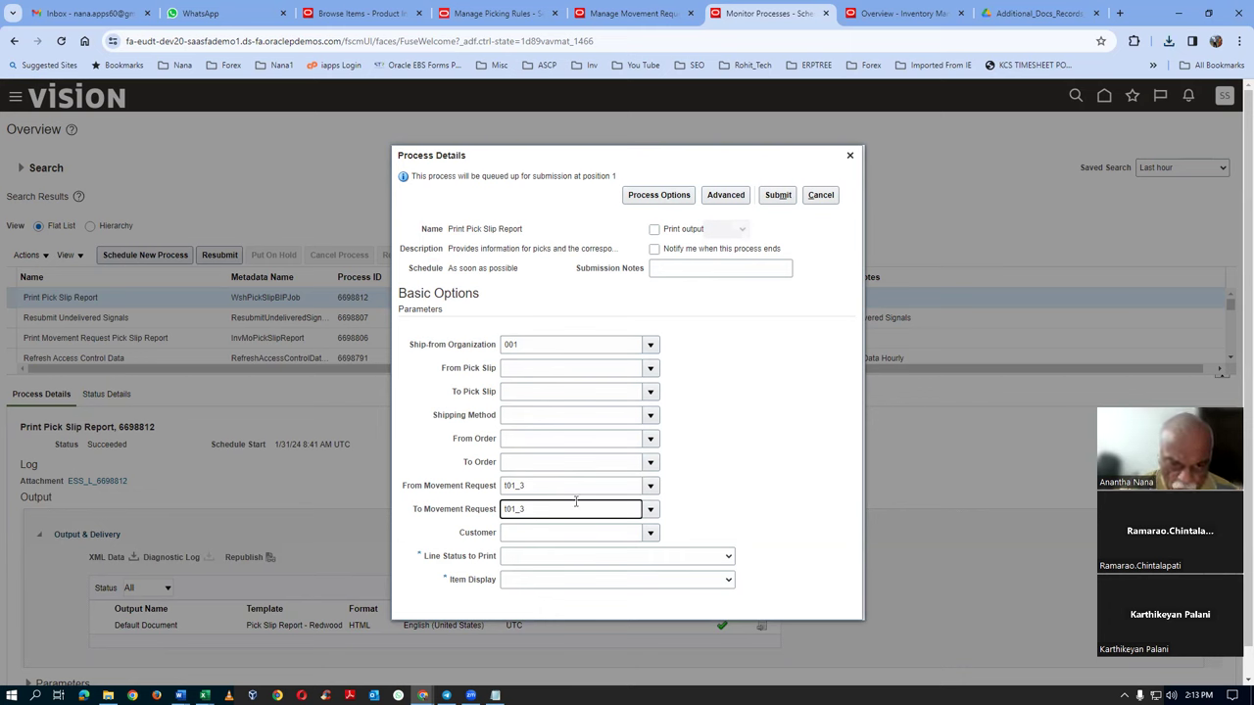
{"action": "left_click", "coordinate": [778, 196]}
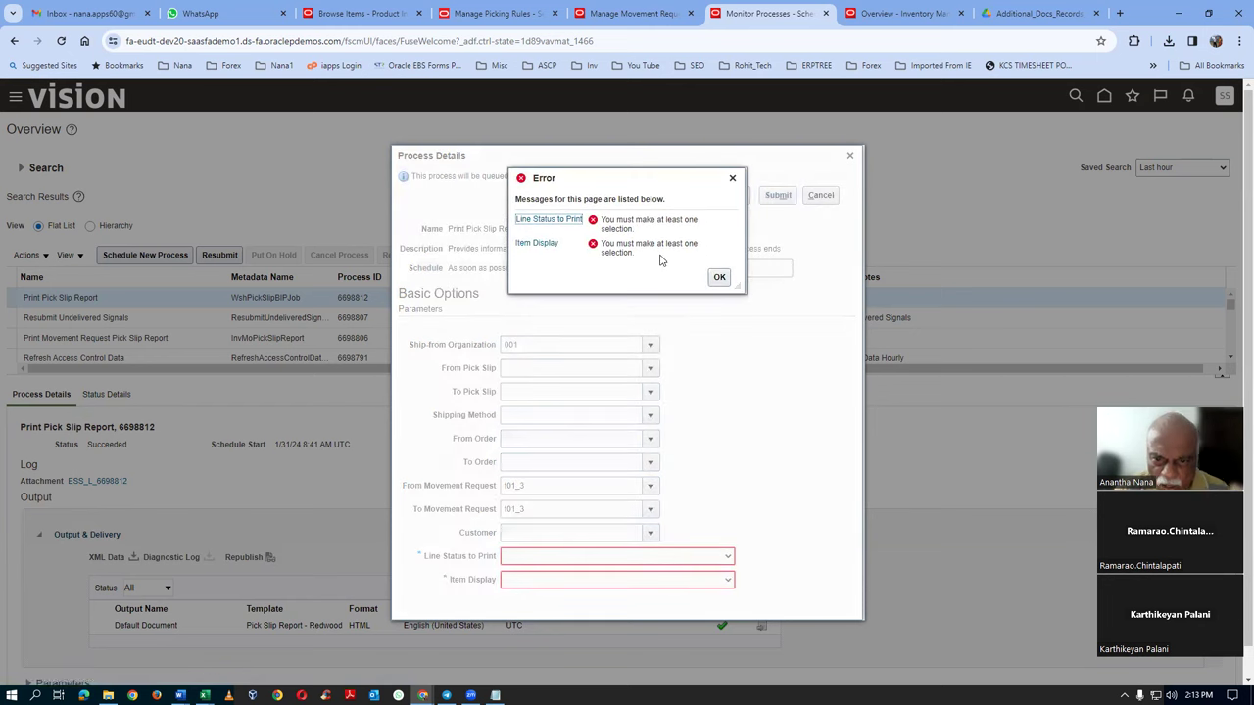
Set Line Status to Print to All and Item Display to Both, and try to submit the report again
{"action": "left_click", "coordinate": [720, 278]}
{"action": "left_click", "coordinate": [554, 563]}
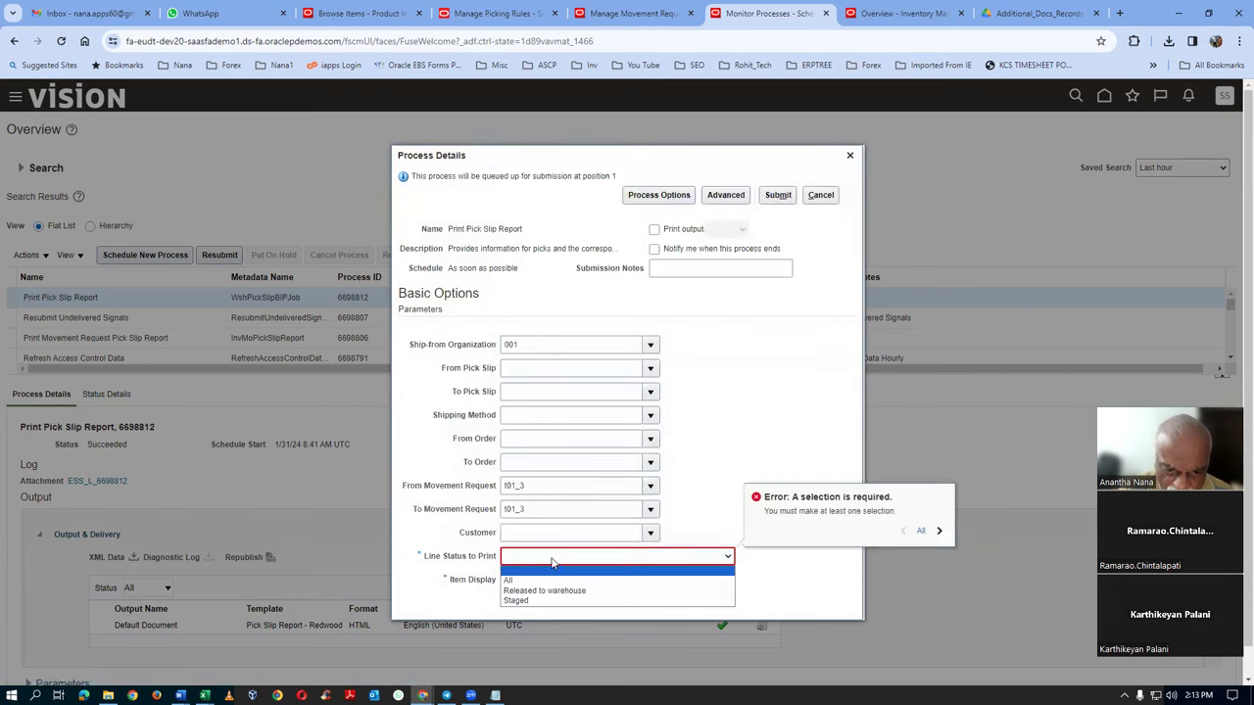
{"action": "left_click", "coordinate": [539, 585]}
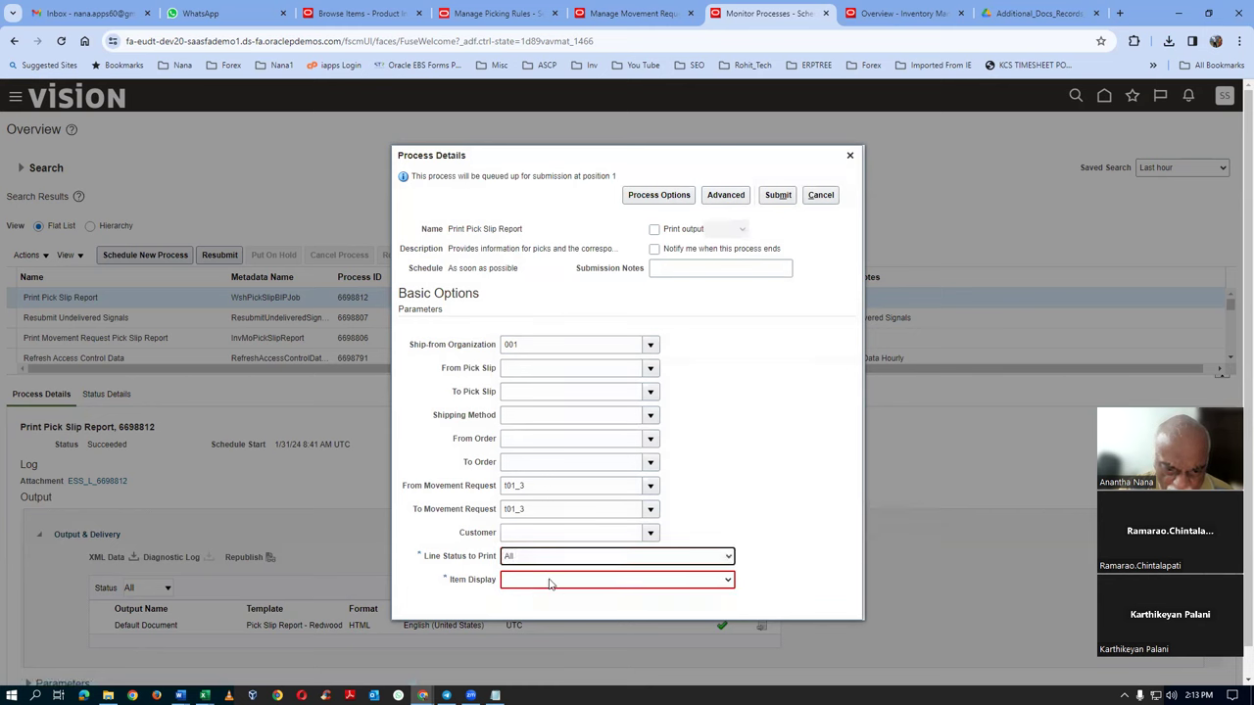
{"action": "left_click", "coordinate": [547, 582]}
{"action": "left_click", "coordinate": [537, 604]}
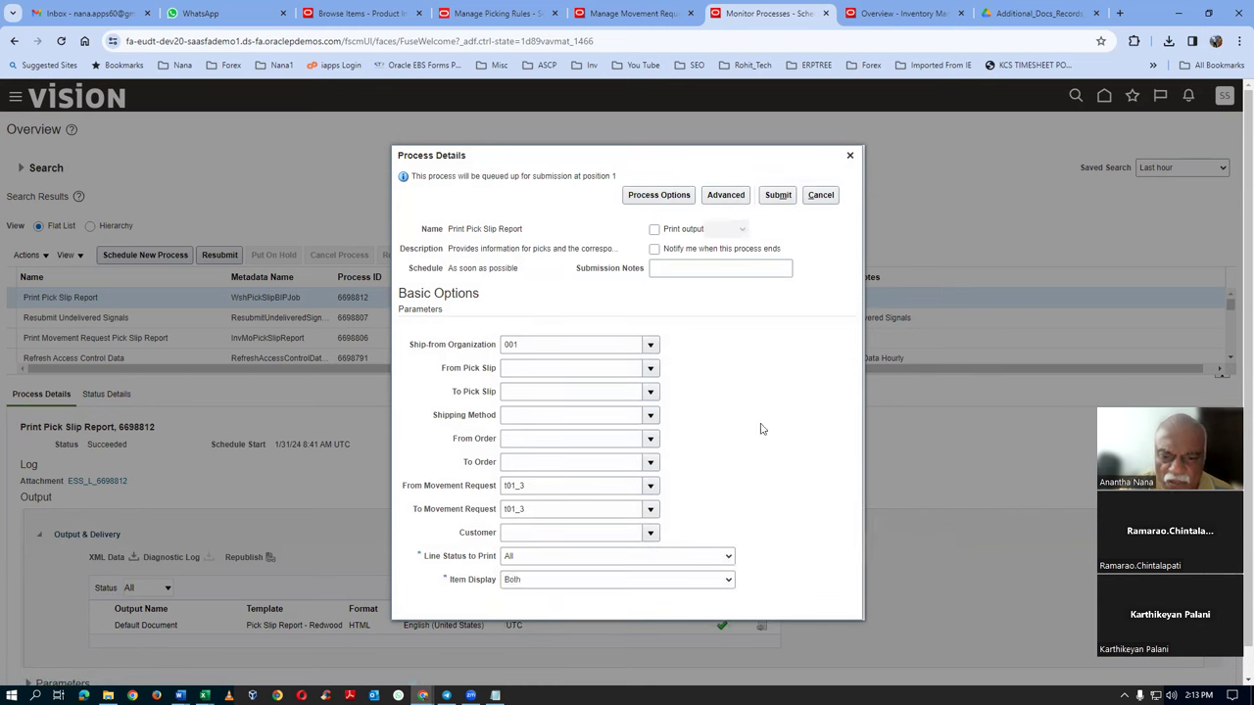
{"action": "left_click", "coordinate": [781, 196]}
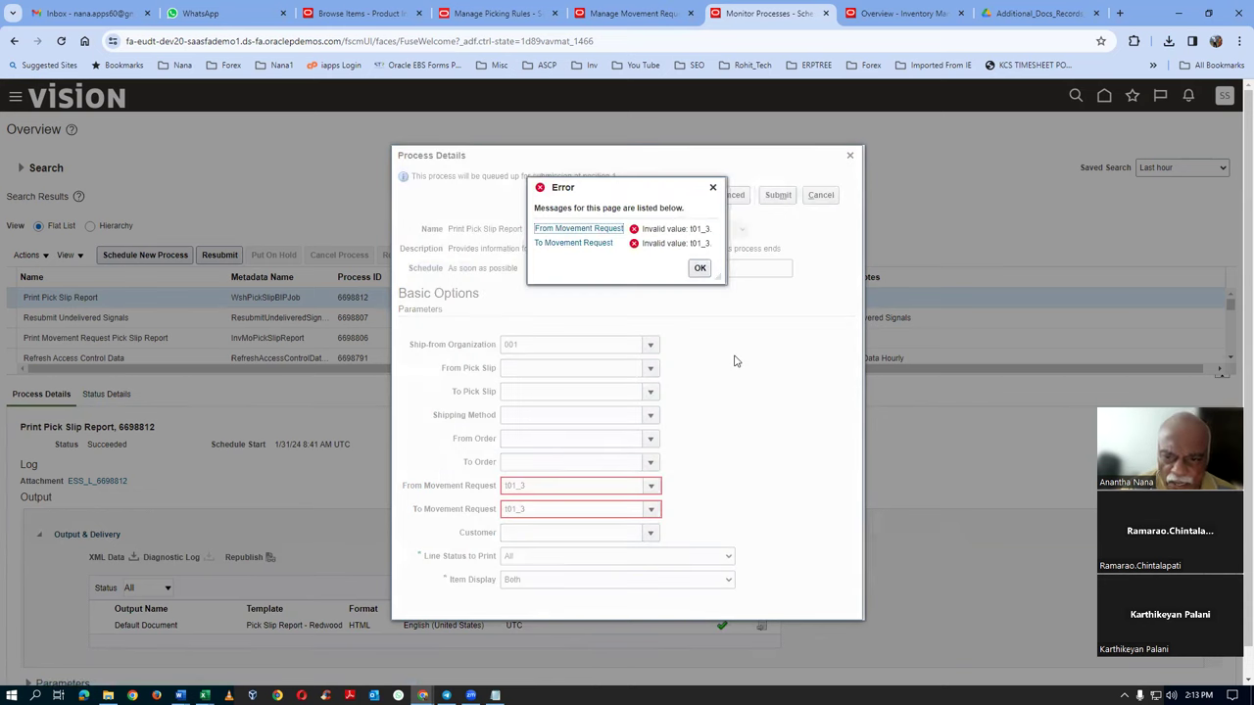
{"action": "double_click", "coordinate": [693, 230]}
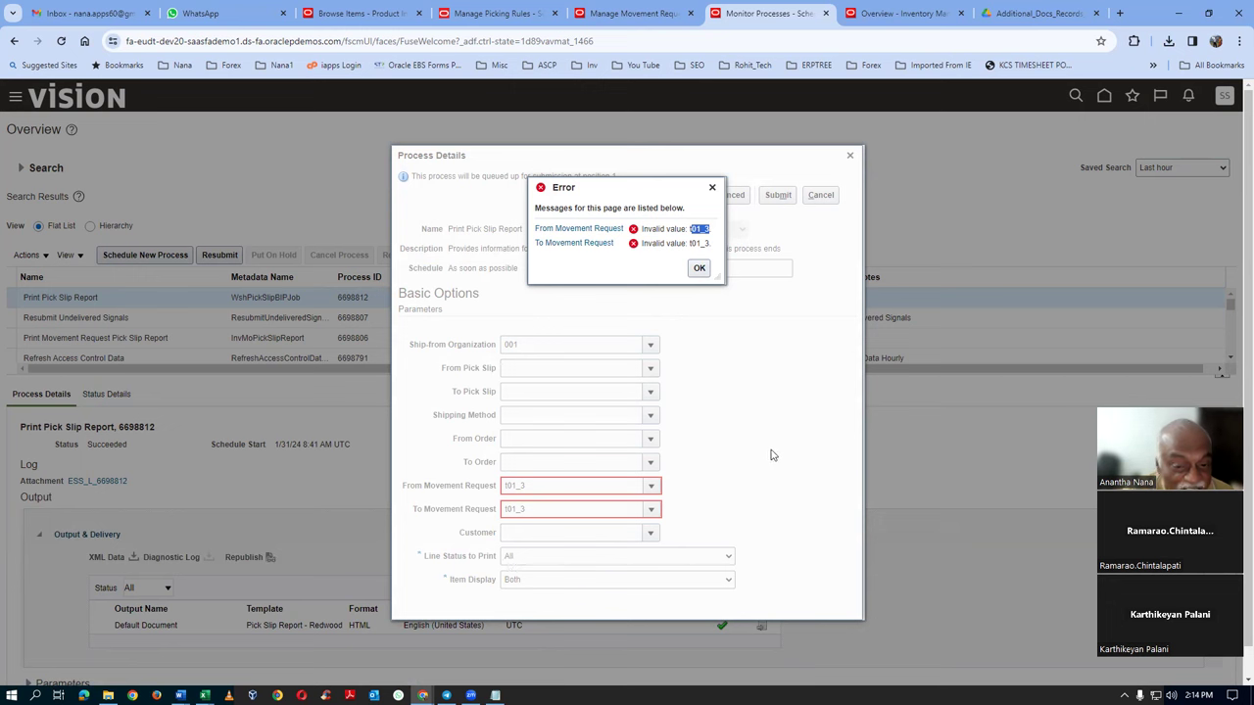
{"action": "left_click", "coordinate": [699, 270]}
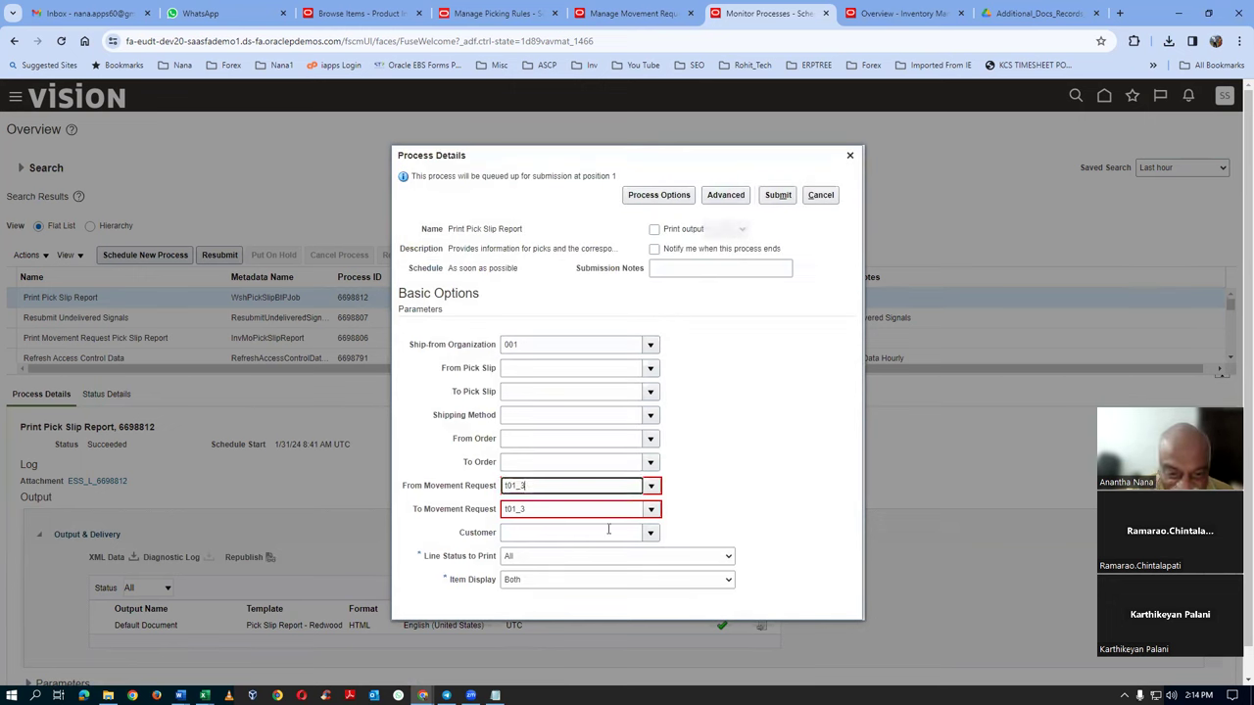
Enter t01_3 as both From Order and To Order, and dismiss the order search
{"action": "left_click", "coordinate": [537, 511]}
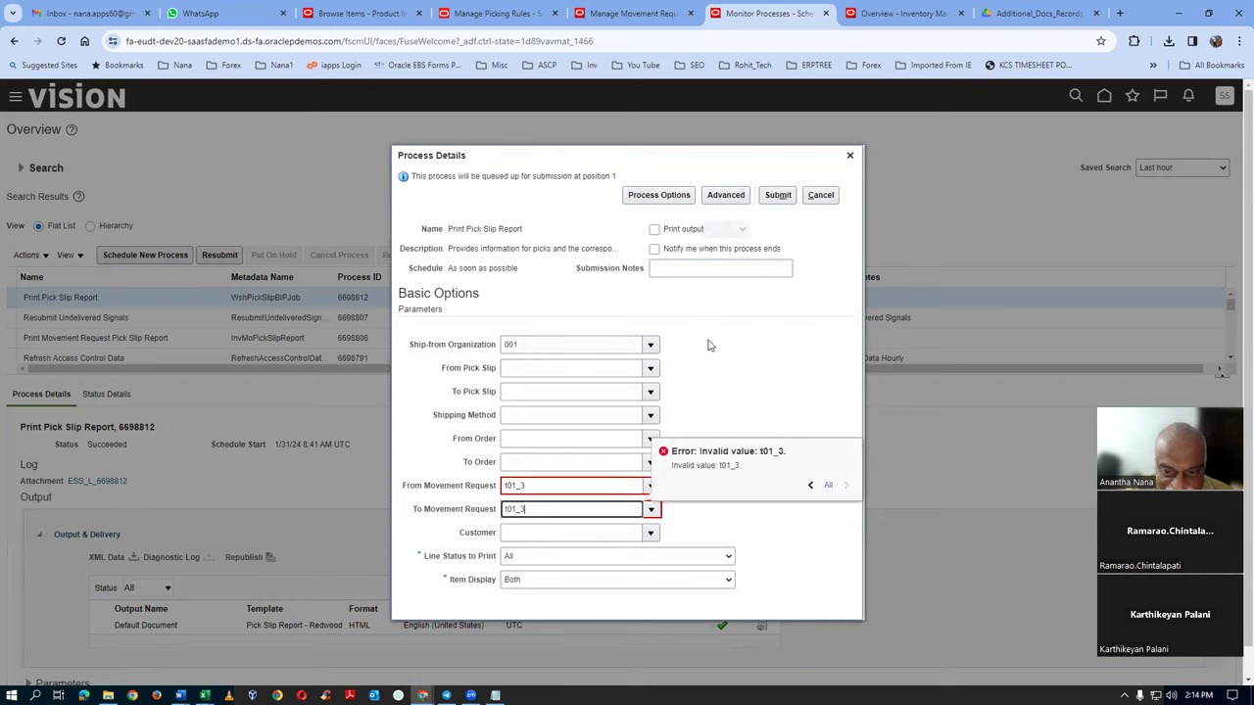
{"action": "left_click", "coordinate": [538, 439]}
{"action": "type", "text": "t01_3"}
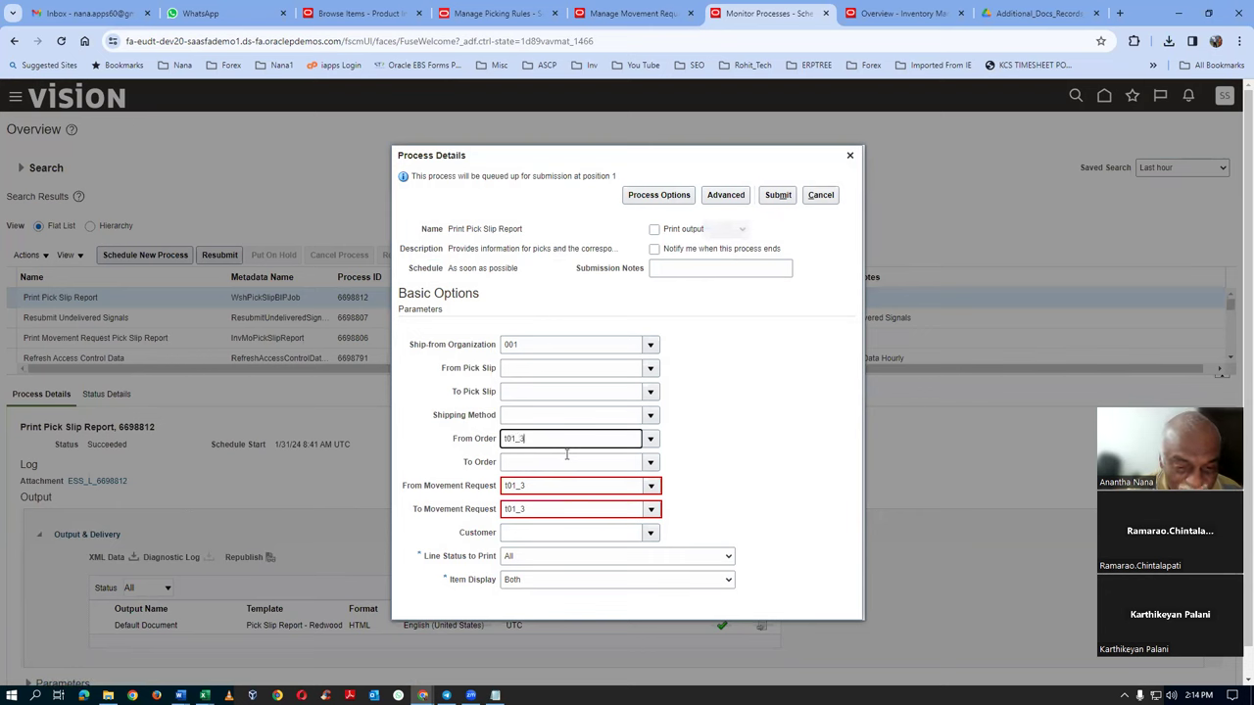
{"action": "key", "text": "Tab"}
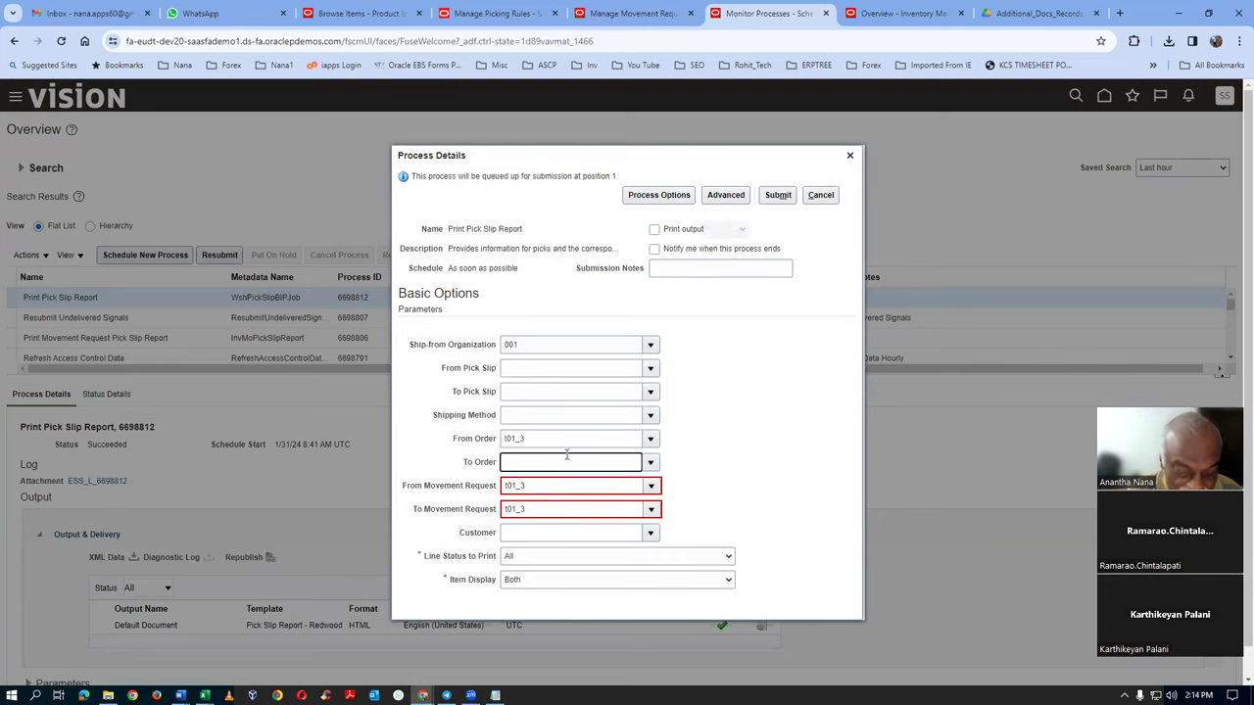
{"action": "type", "text": "t01_3"}
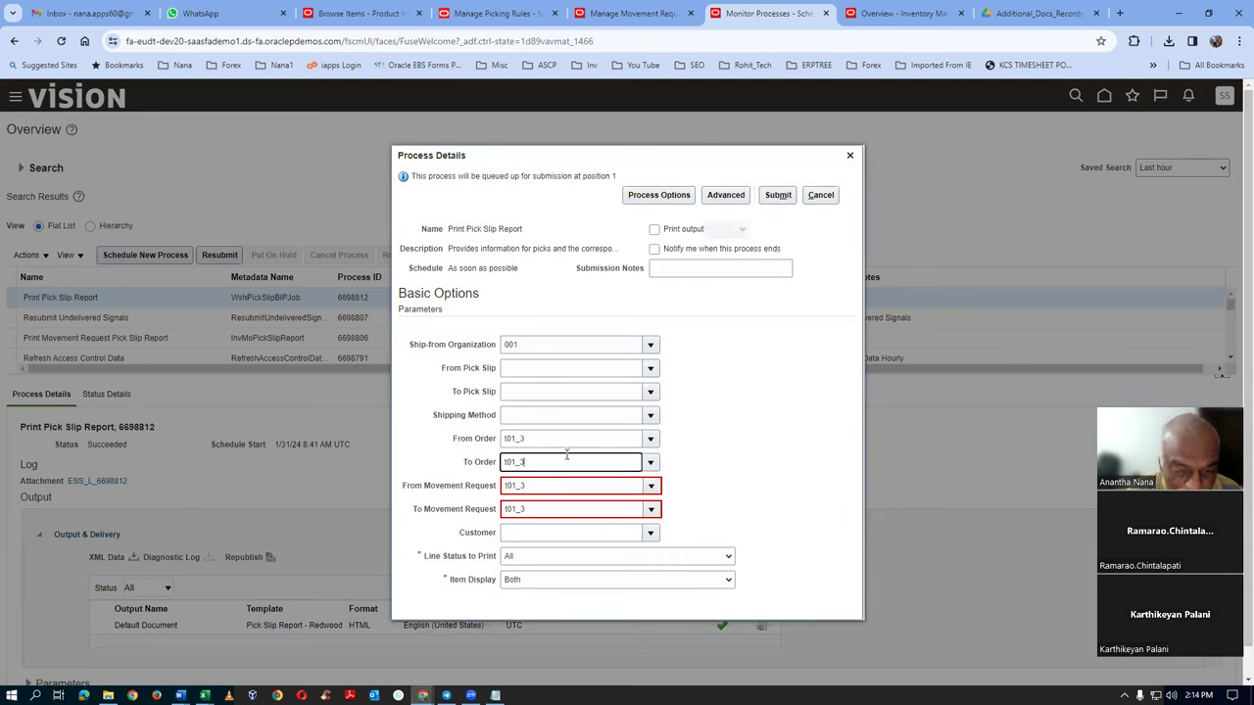
{"action": "key", "text": "Tab"}
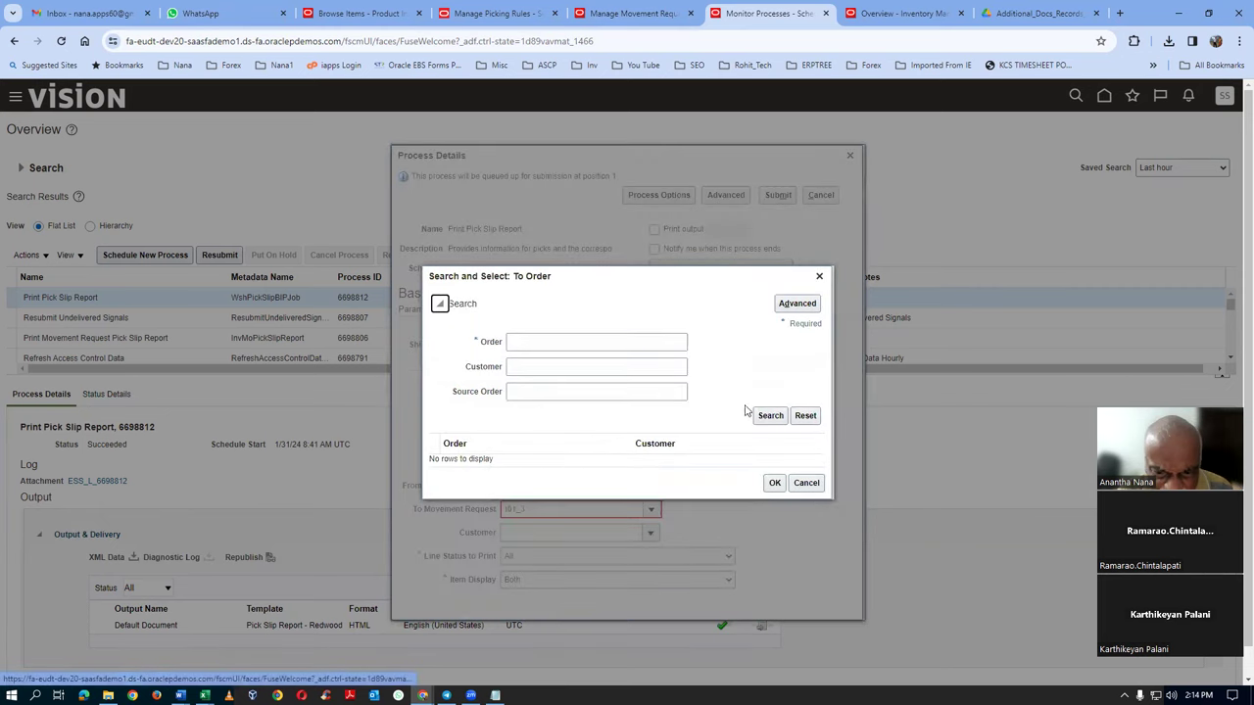
{"action": "left_click", "coordinate": [805, 483]}
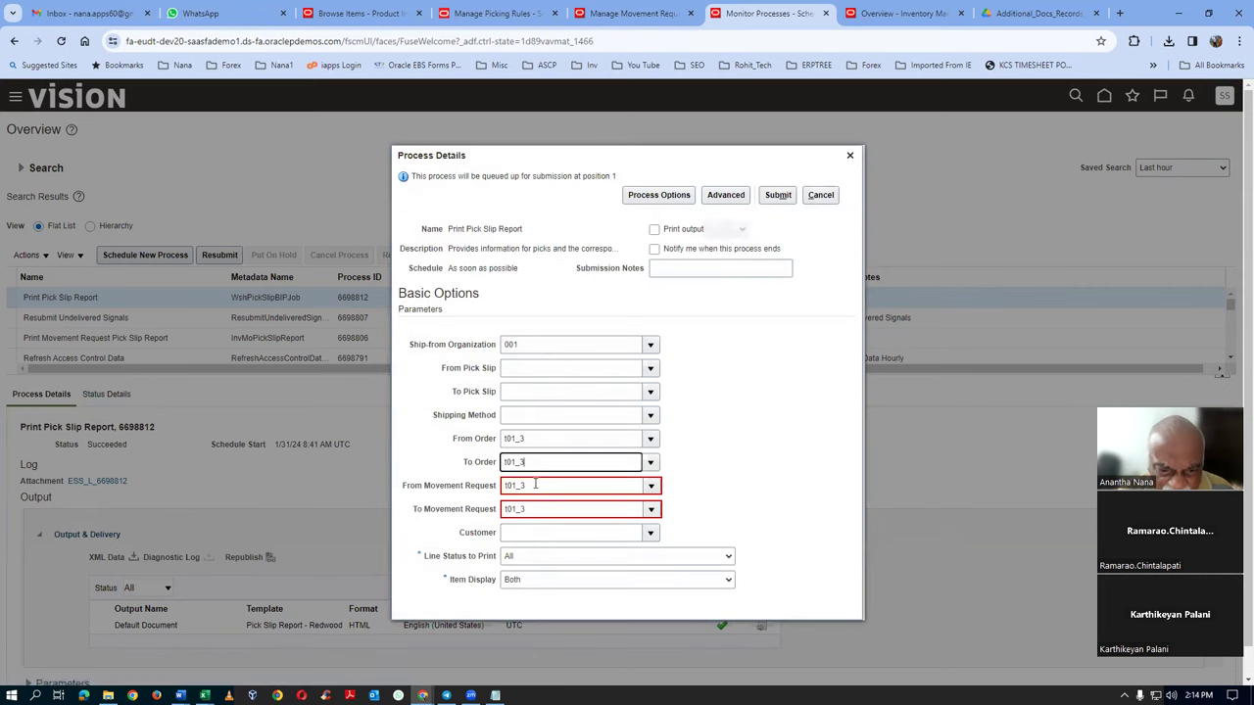
Clear the from and to movement requests and try to submit the report with only the order range t01_3
{"action": "key", "text": "BackSpace"}
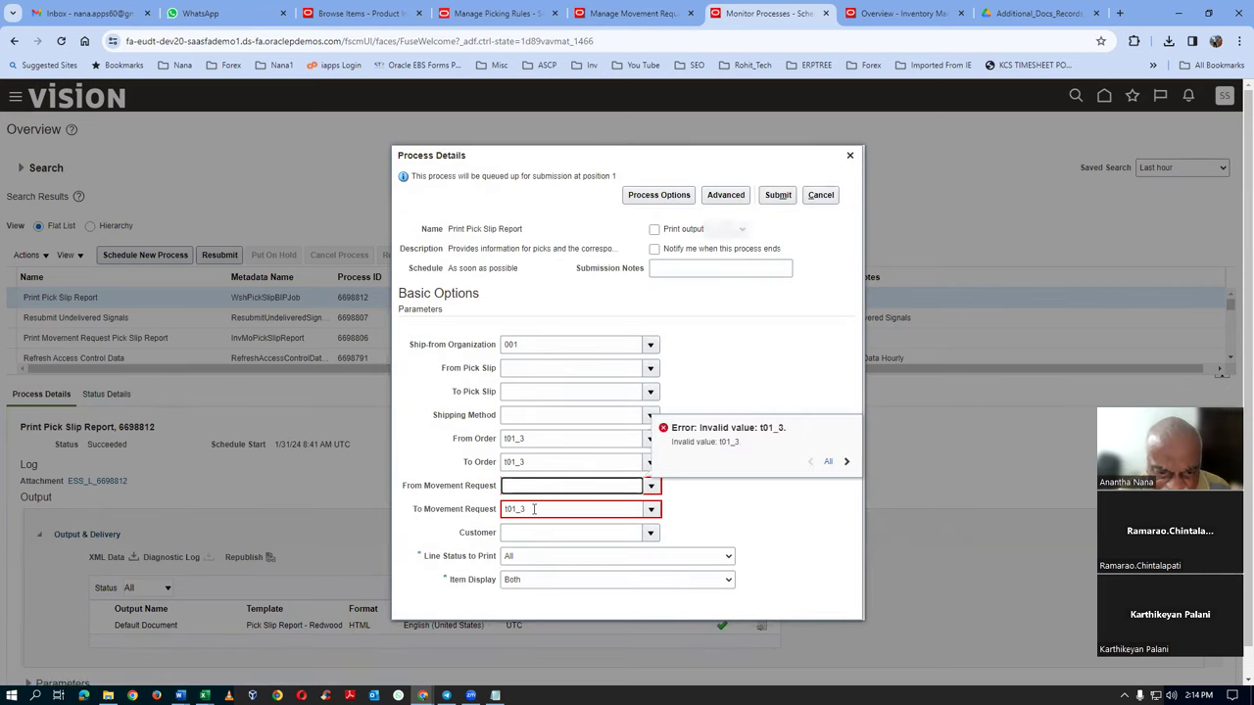
{"action": "key", "text": "Tab"}
{"action": "key", "text": "BackSpace"}
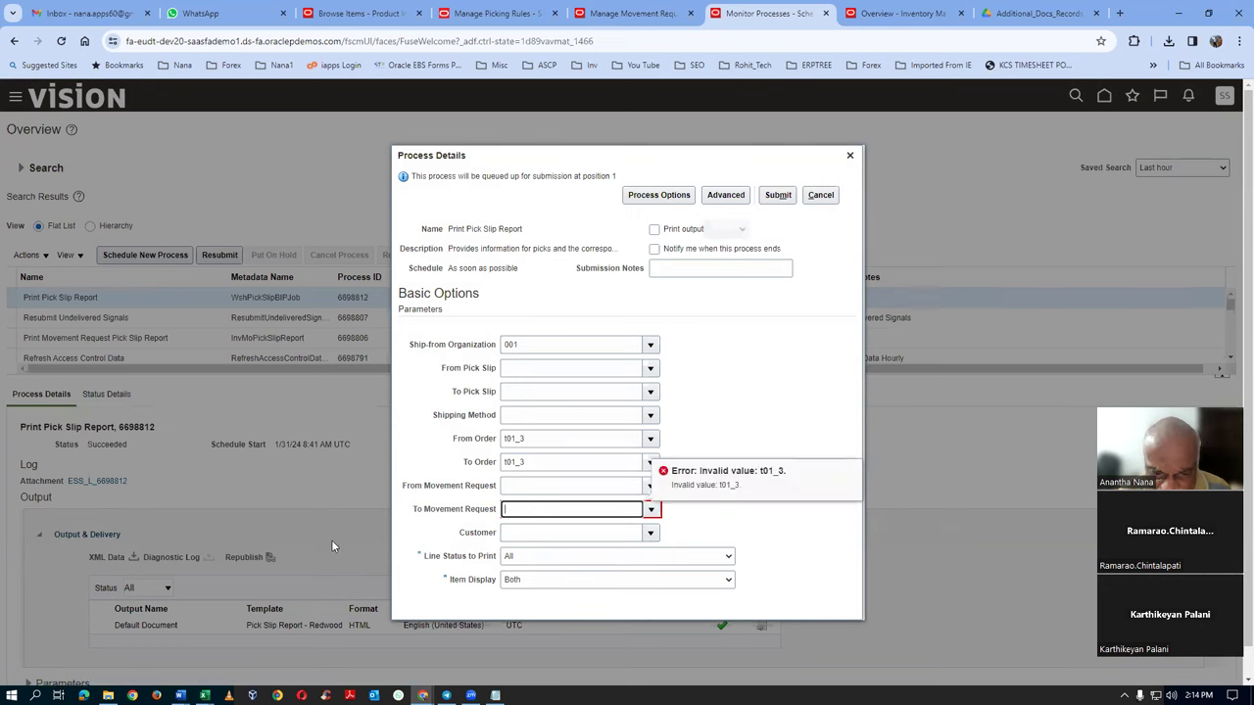
{"action": "left_click", "coordinate": [785, 376]}
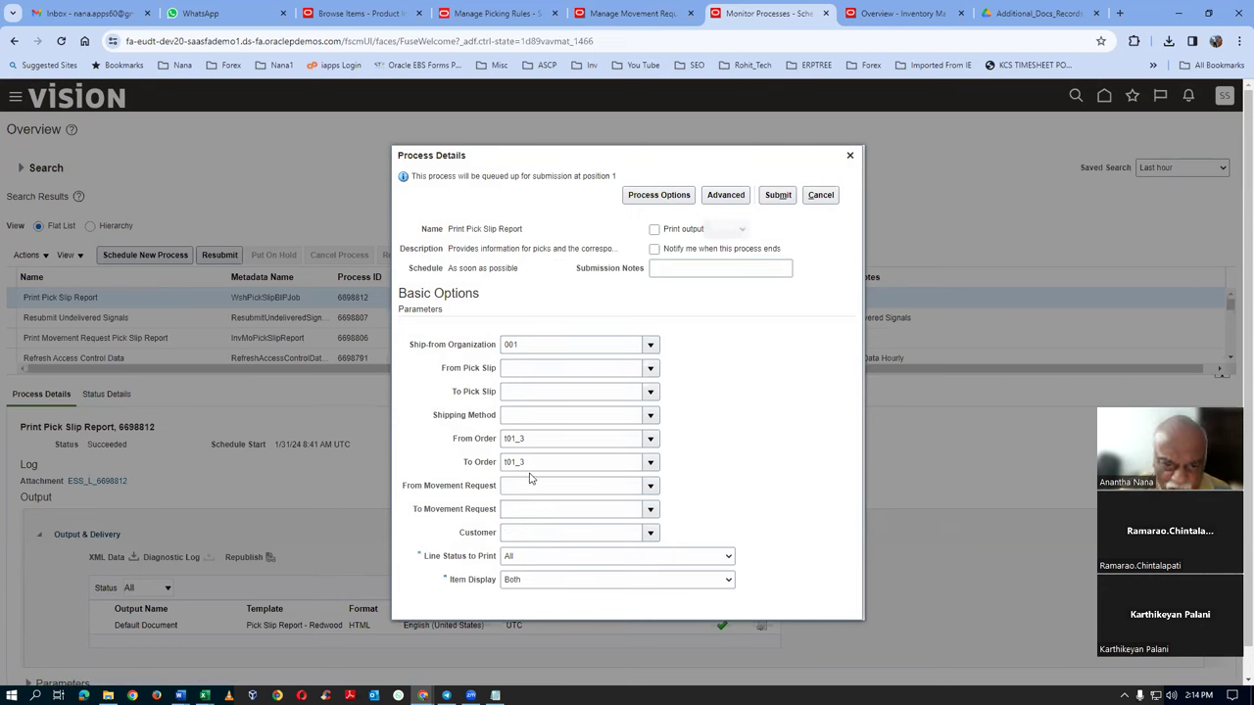
{"action": "left_click", "coordinate": [778, 195]}
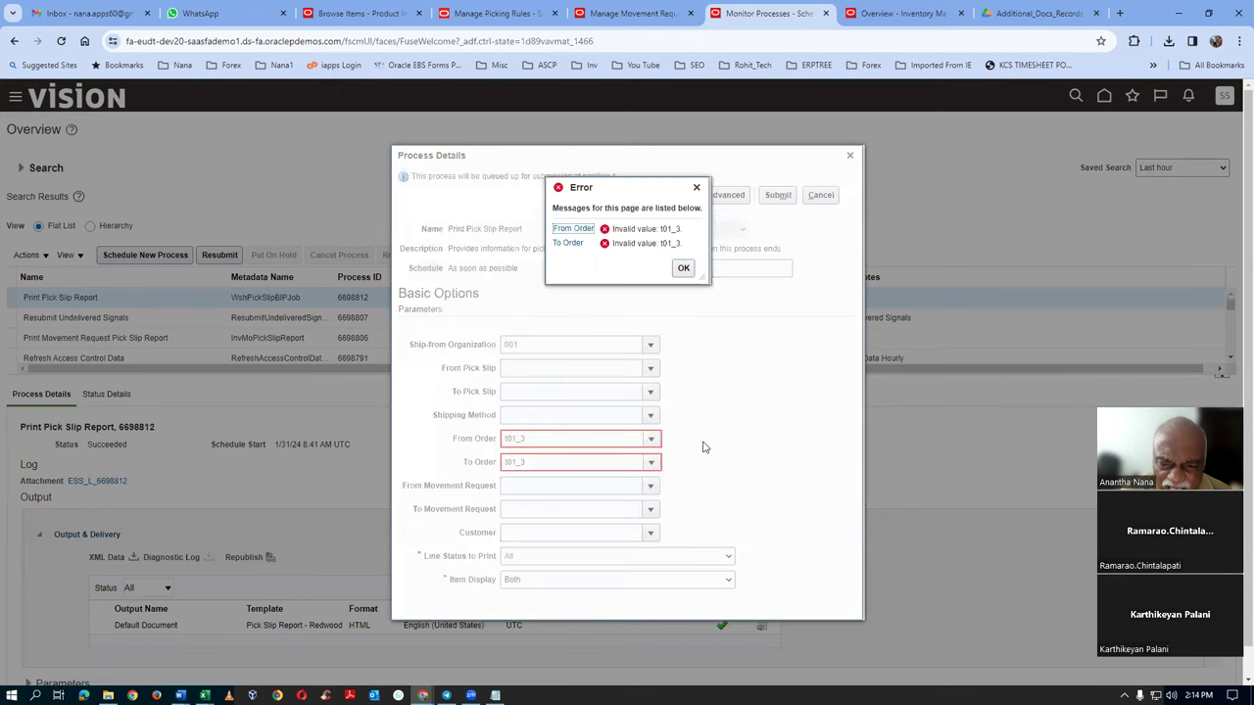
{"action": "left_click", "coordinate": [684, 269]}
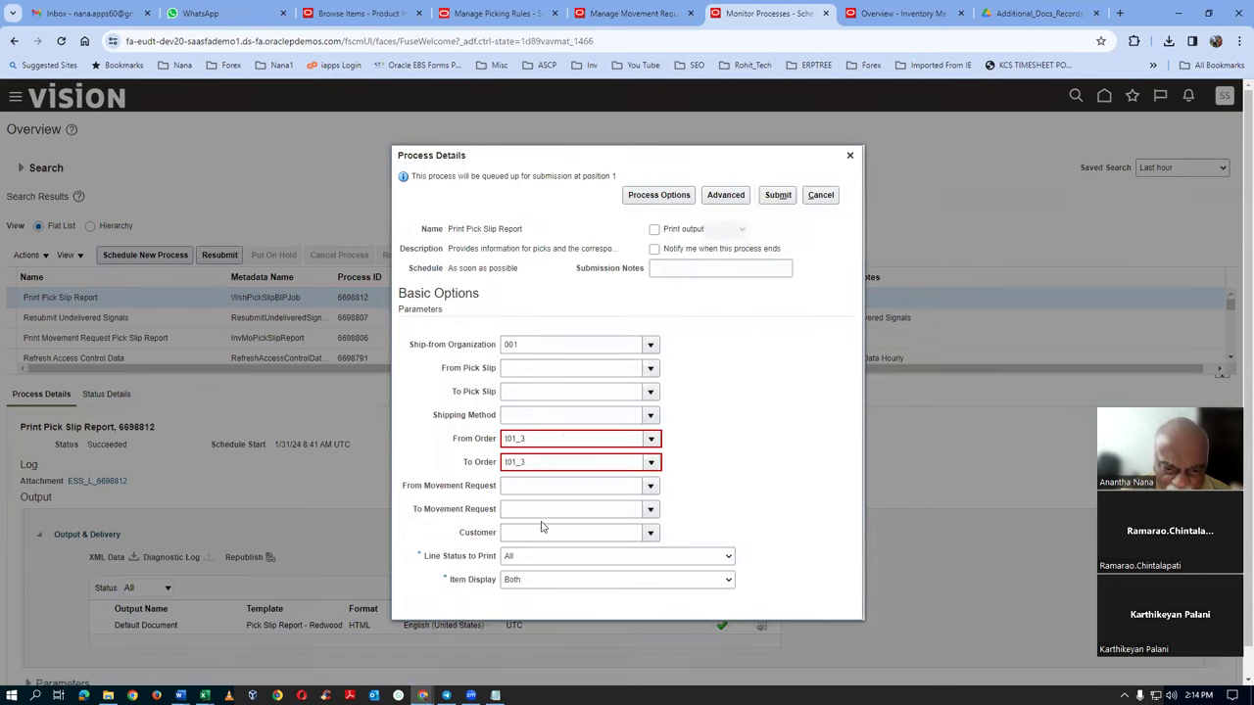
Clear the From Order and To Order parameters
{"action": "left_click", "coordinate": [563, 438]}
{"action": "key", "text": "BackSpace"}
{"action": "key", "text": "BackSpace"}
{"action": "key", "text": "BackSpace"}
{"action": "key", "text": "BackSpace"}
{"action": "key", "text": "BackSpace"}
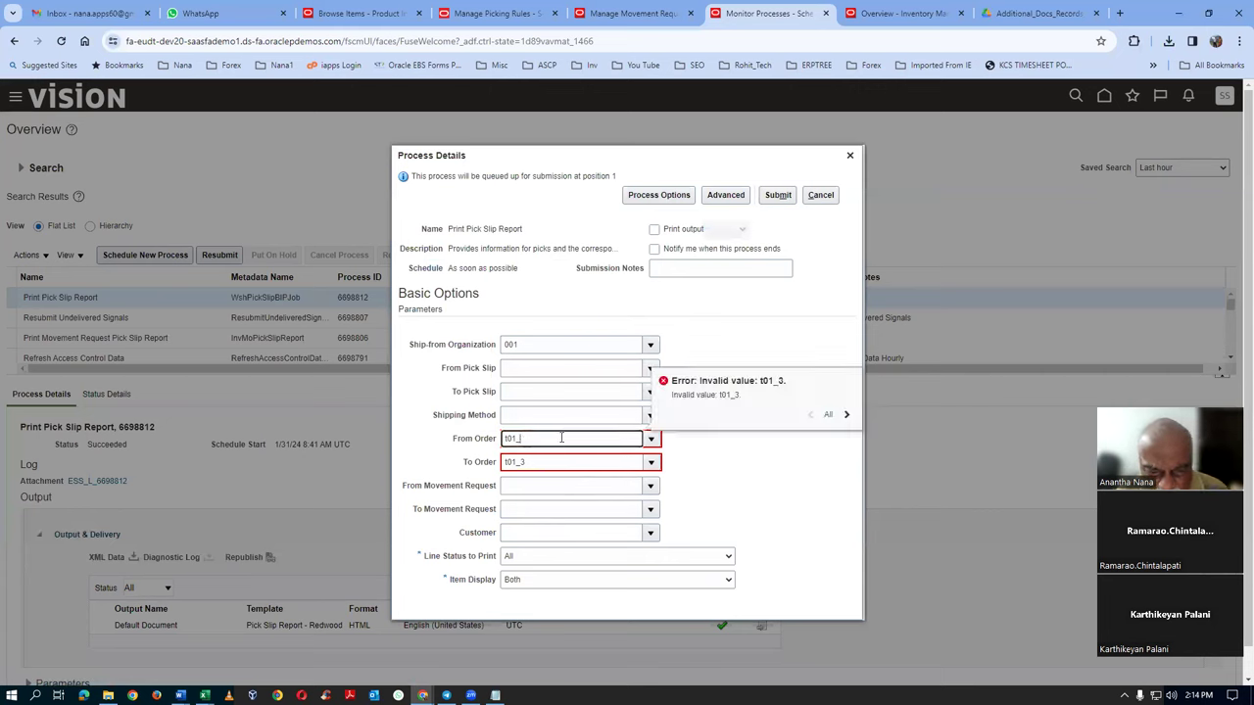
{"action": "left_click", "coordinate": [542, 463]}
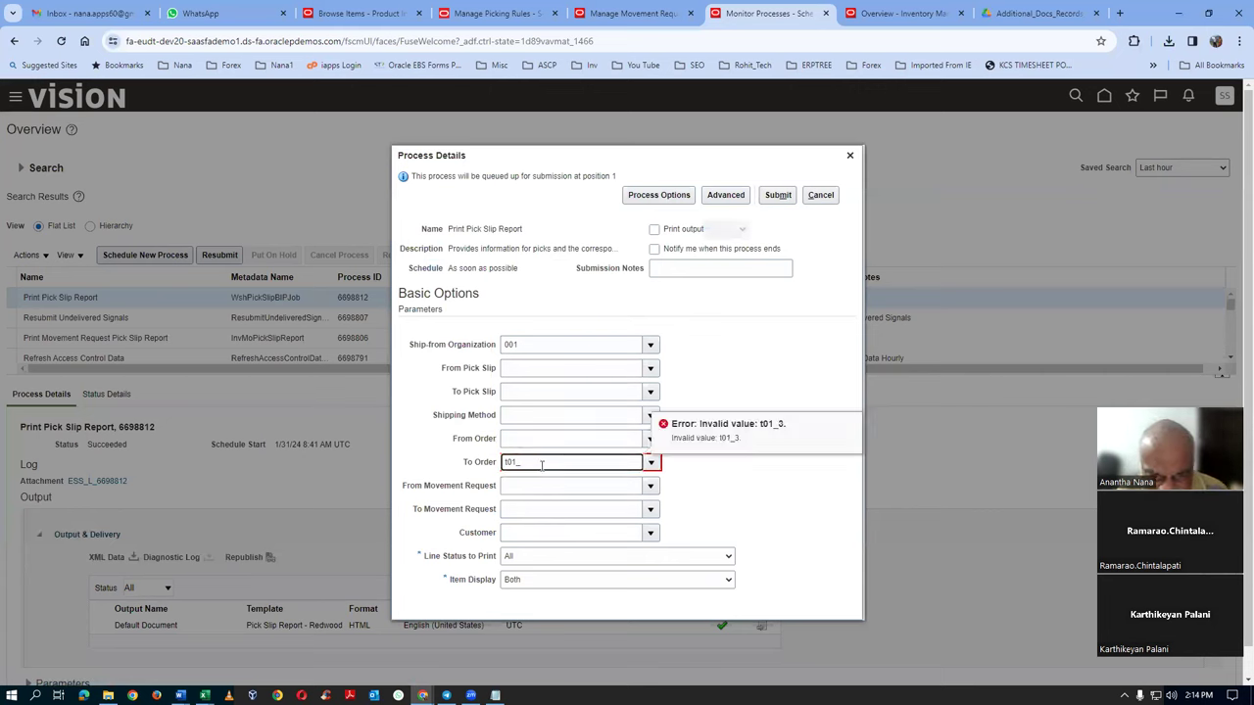
{"action": "key", "text": "BackSpace"}
{"action": "key", "text": "BackSpace"}
{"action": "key", "text": "BackSpace"}
{"action": "key", "text": "BackSpace"}
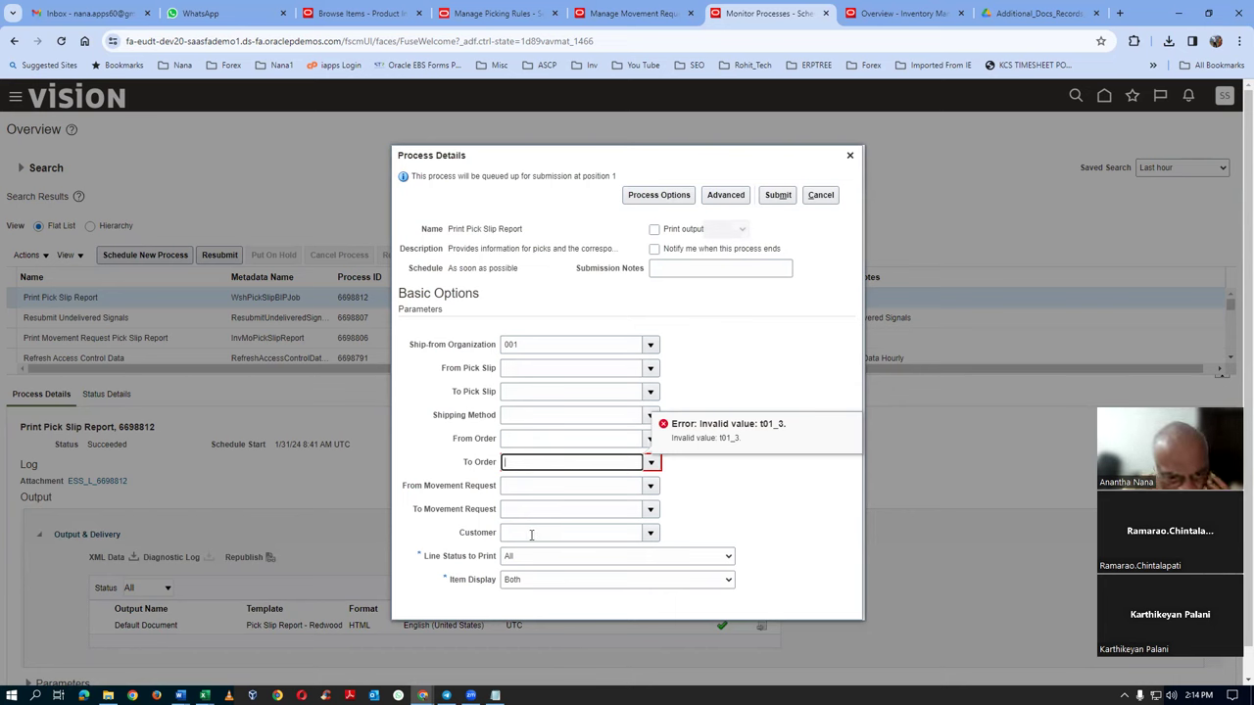
Look through the customers available for the report's Customer parameter without choosing one
{"action": "left_click", "coordinate": [531, 535]}
{"action": "left_click", "coordinate": [649, 535]}
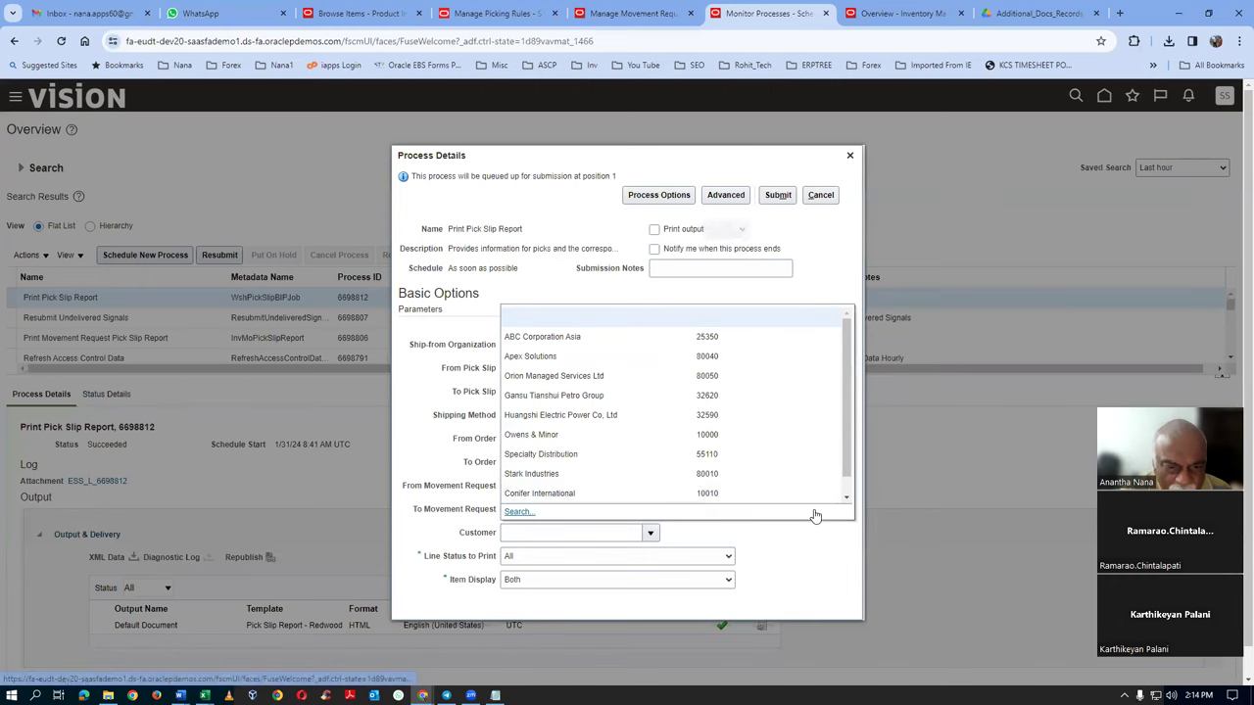
{"action": "left_click", "coordinate": [534, 607]}
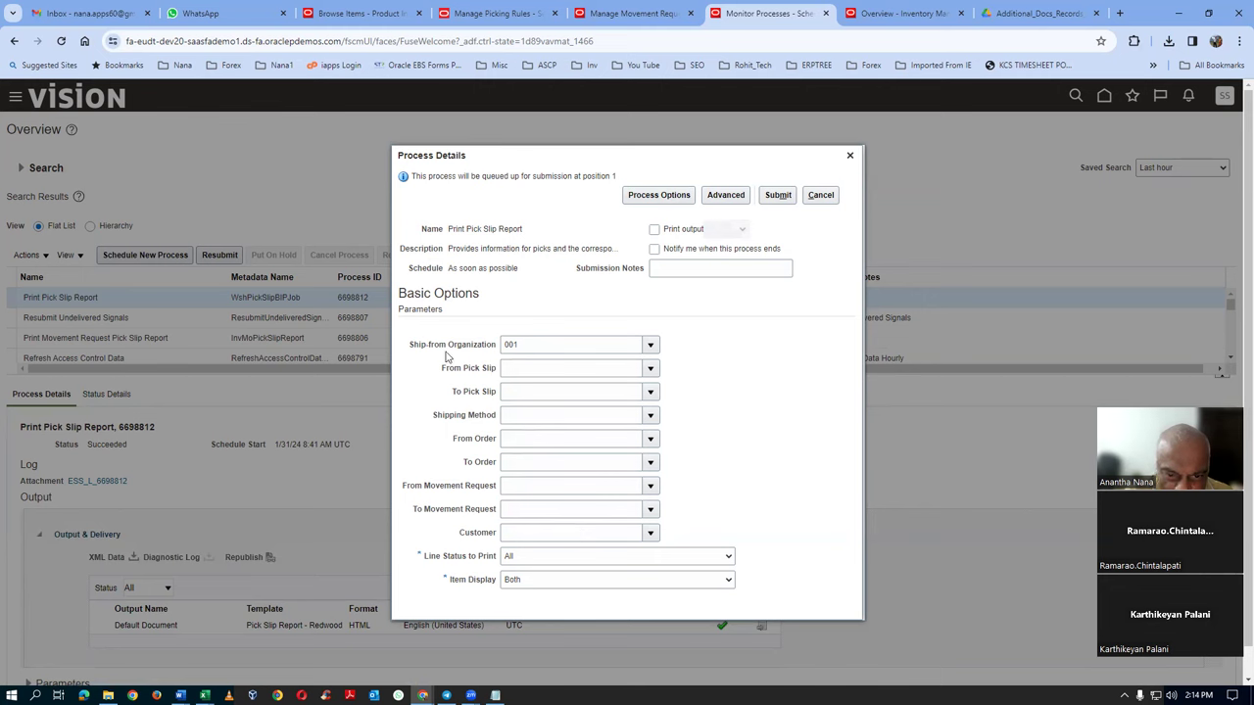
Try to submit the report for movement request t01_3 as from and to without a ship-from organization, and close the process details
{"action": "left_click", "coordinate": [535, 344]}
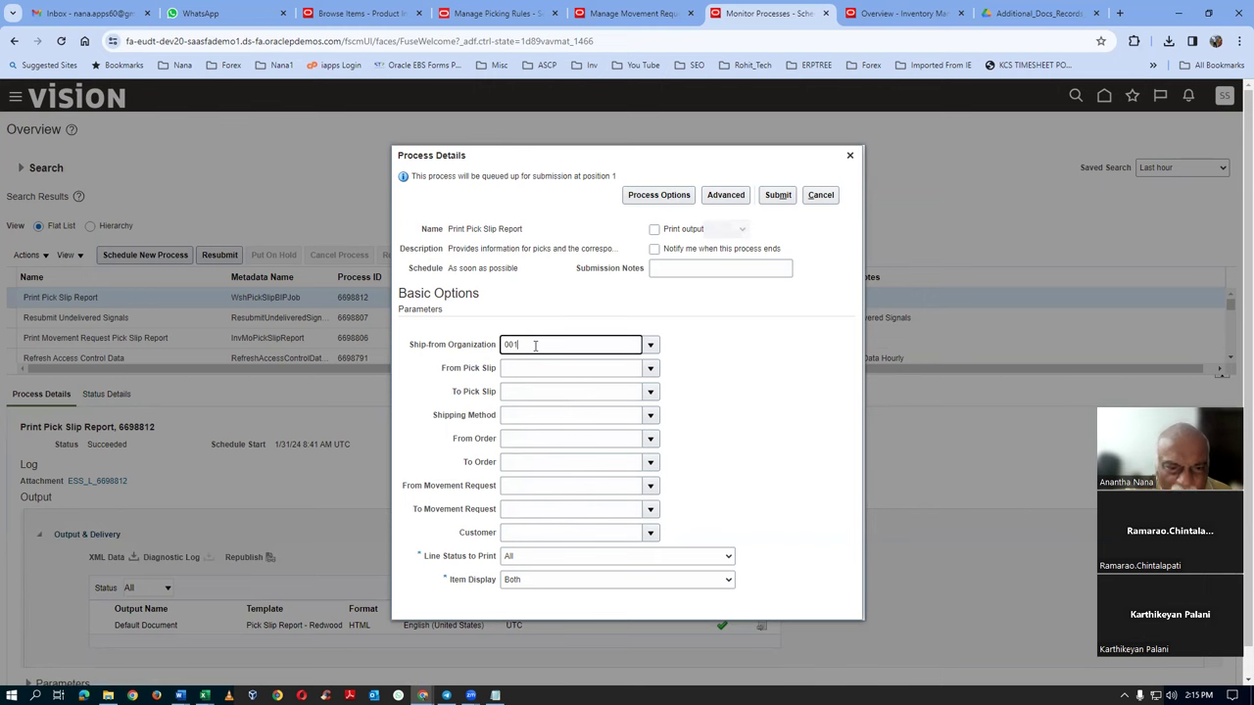
{"action": "double_click", "coordinate": [535, 345]}
{"action": "key", "text": "BackSpace"}
{"action": "left_click", "coordinate": [526, 481]}
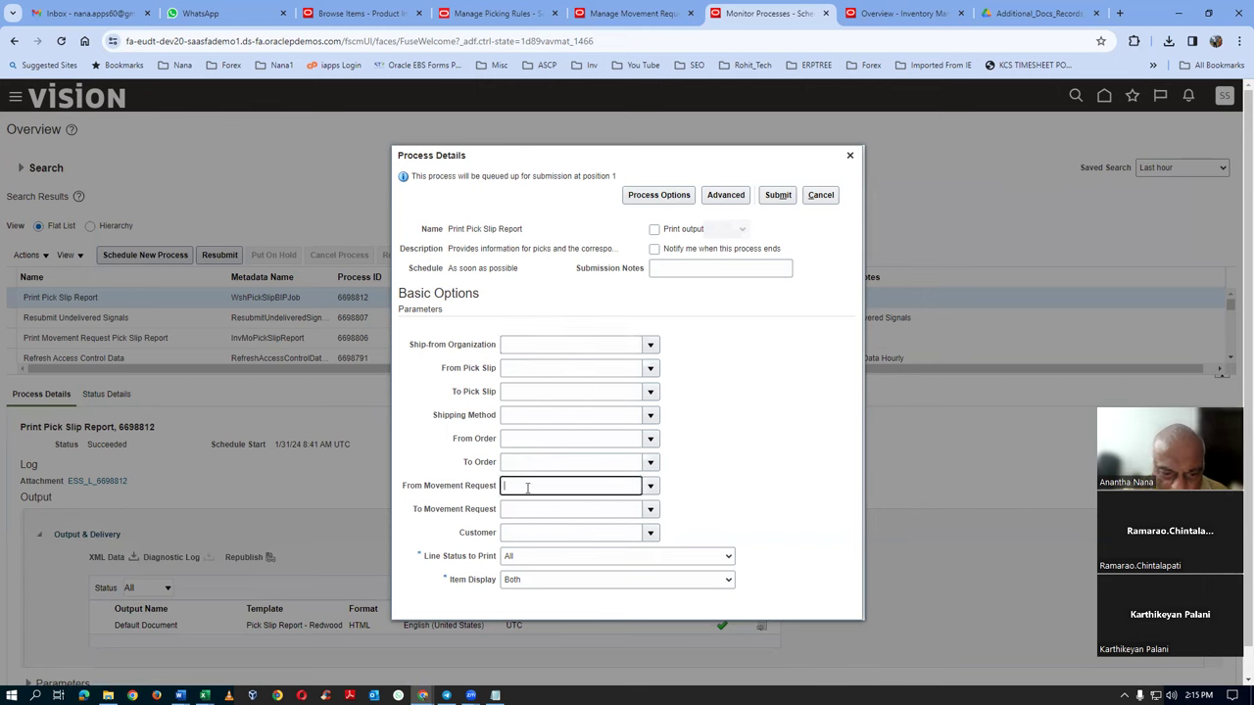
{"action": "type", "text": "101_3"}
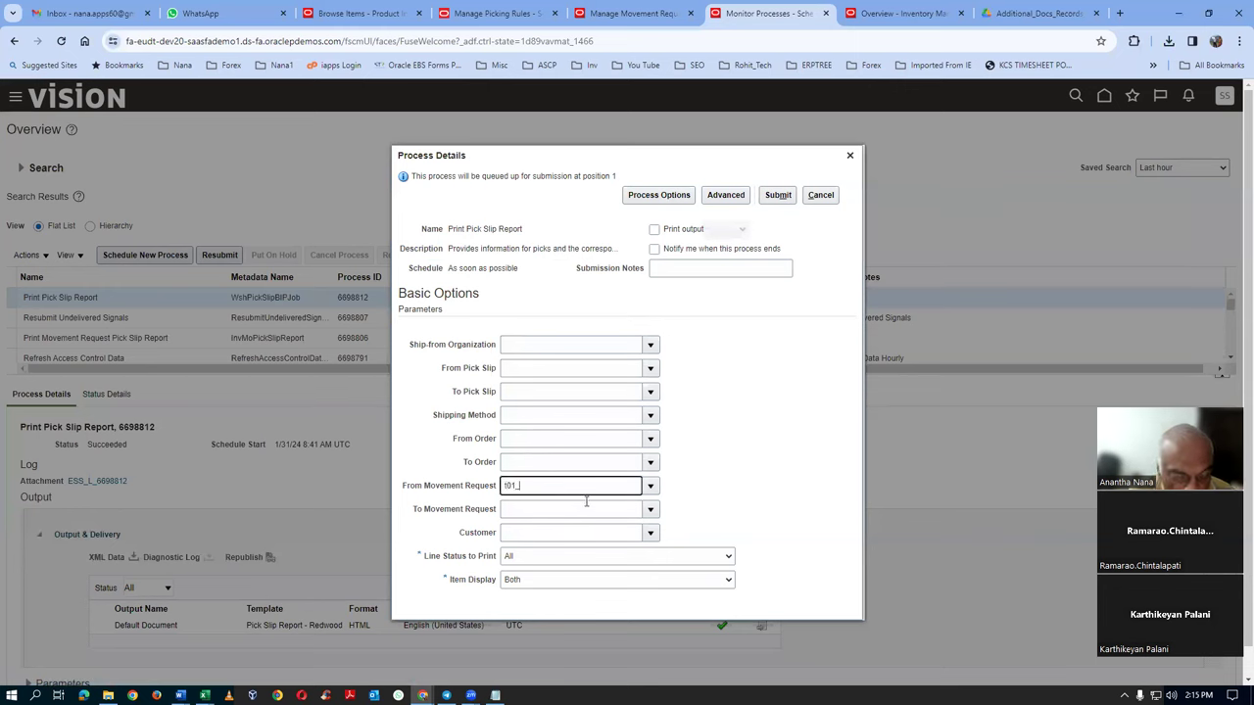
{"action": "double_click", "coordinate": [554, 492]}
{"action": "key", "text": "ctrl+c"}
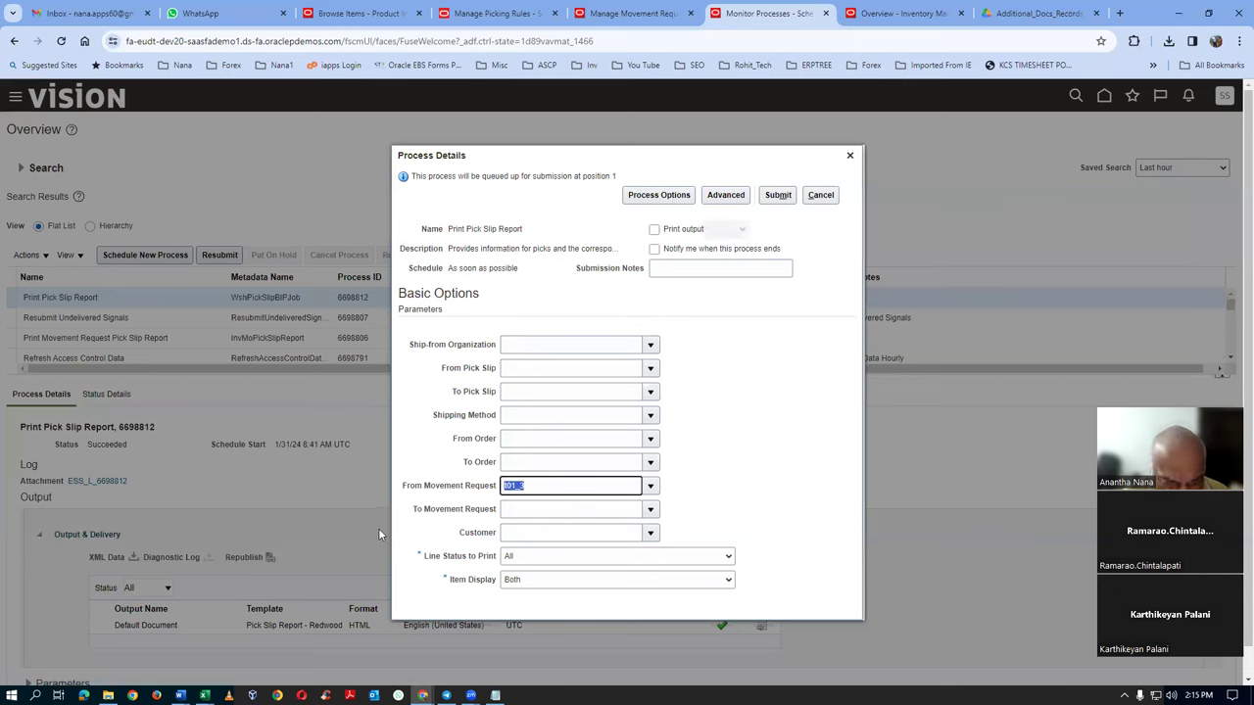
{"action": "left_click", "coordinate": [535, 512]}
{"action": "key", "text": "ctrl+v"}
{"action": "left_click", "coordinate": [784, 202]}
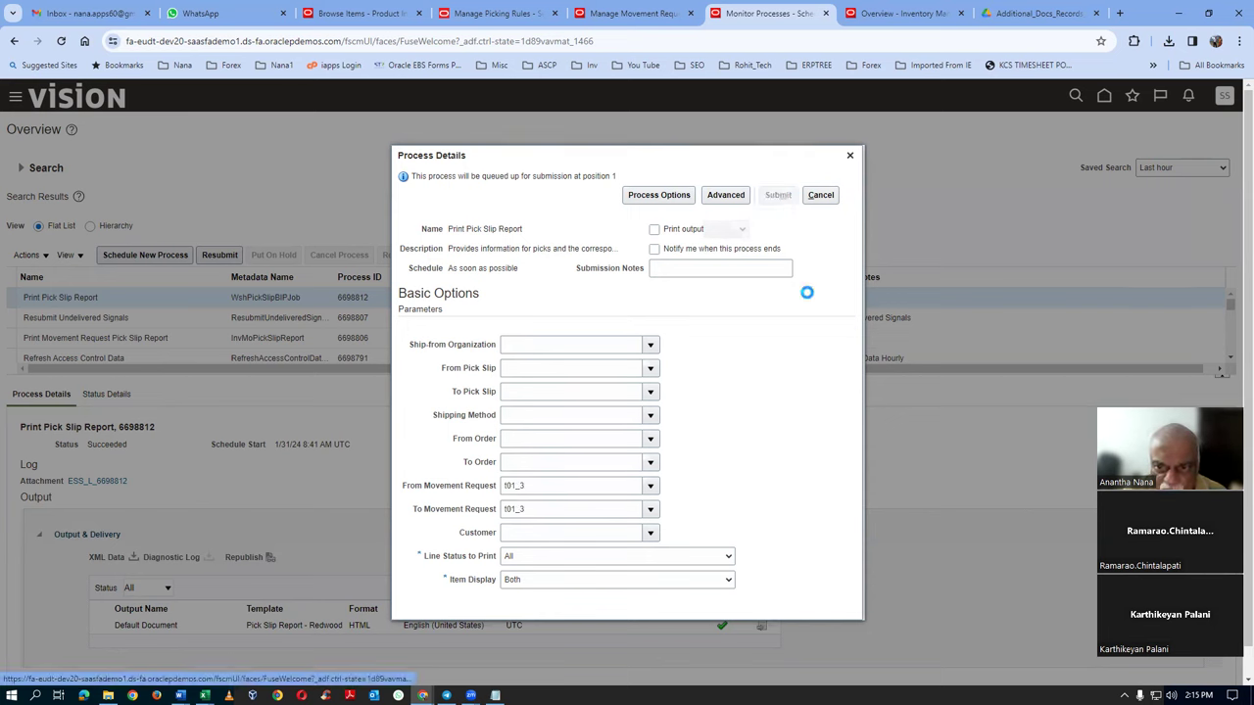
{"action": "left_click", "coordinate": [707, 273]}
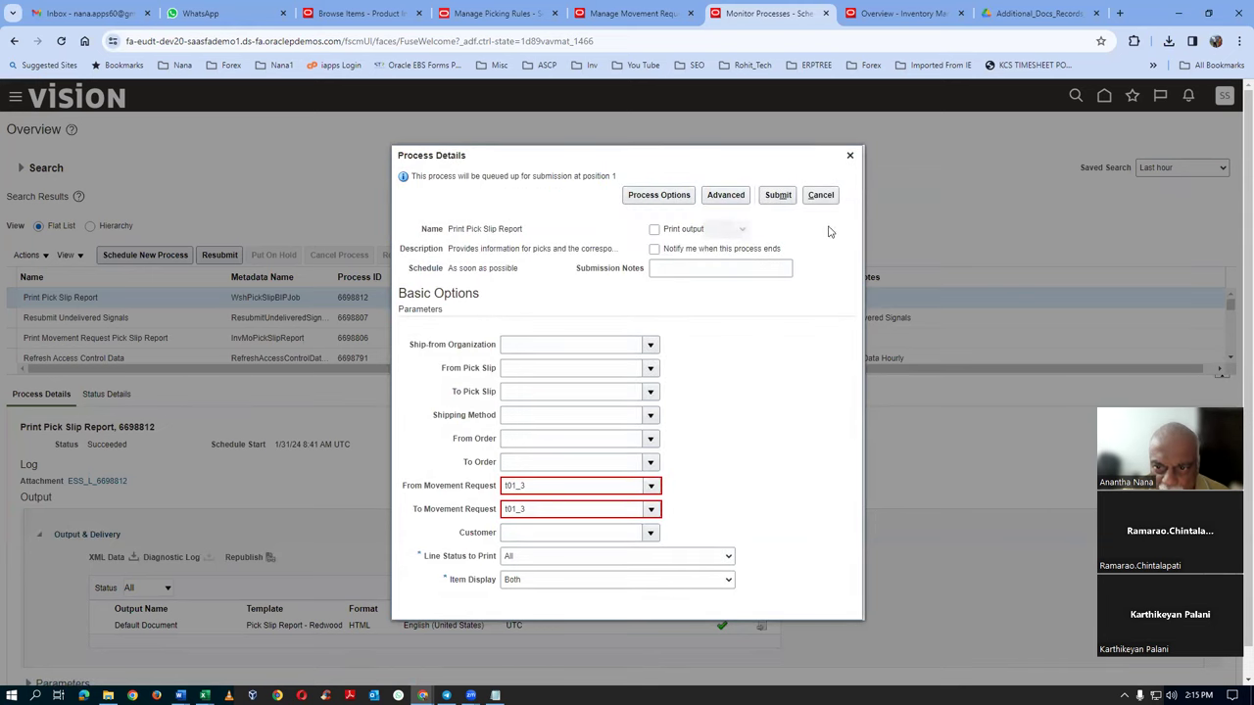
{"action": "left_click", "coordinate": [850, 156]}
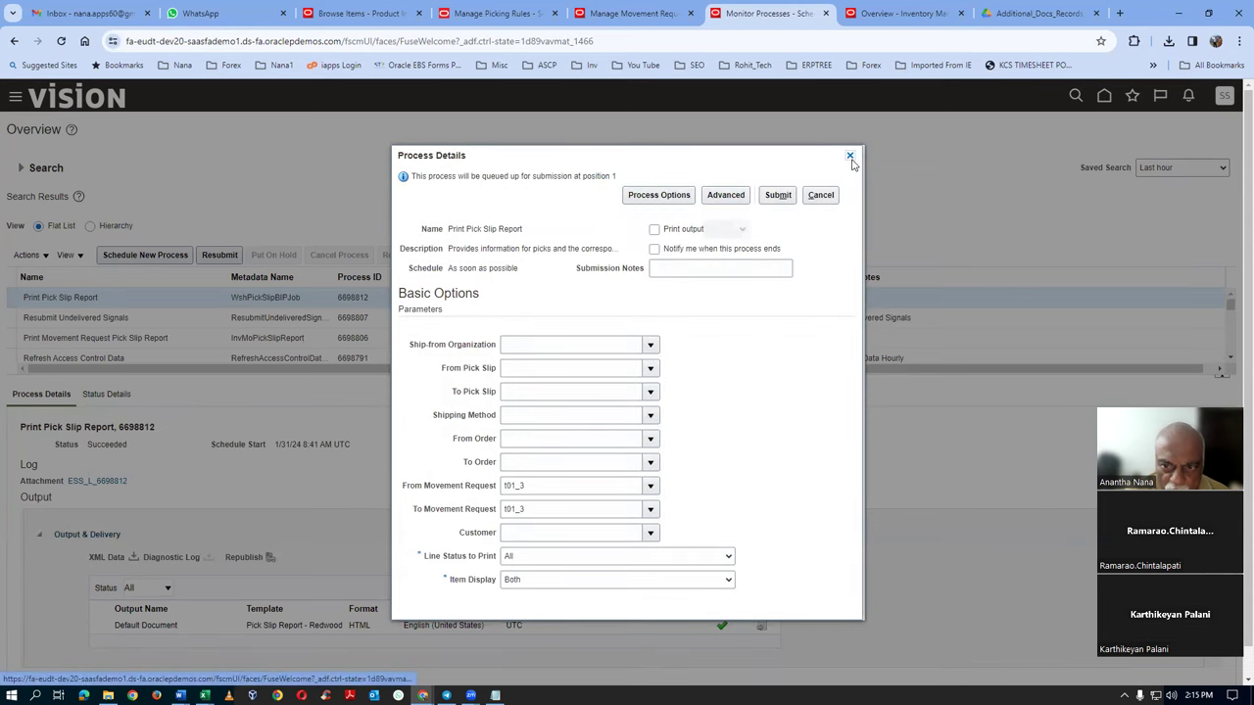